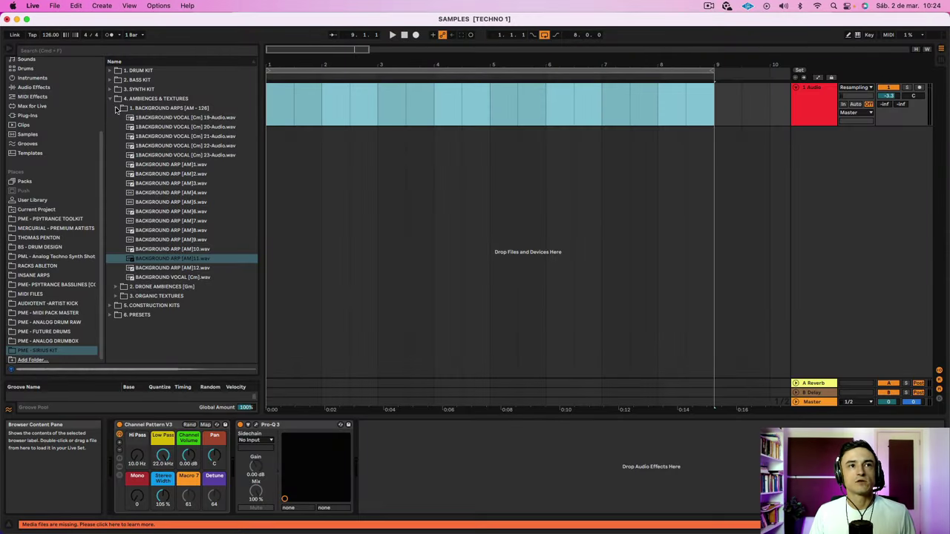
Preview several background vocal and arp samples in the Background Arps [AM - 126] folder under Ambiences & Textures
left_click(115, 109)
left_click(111, 100)
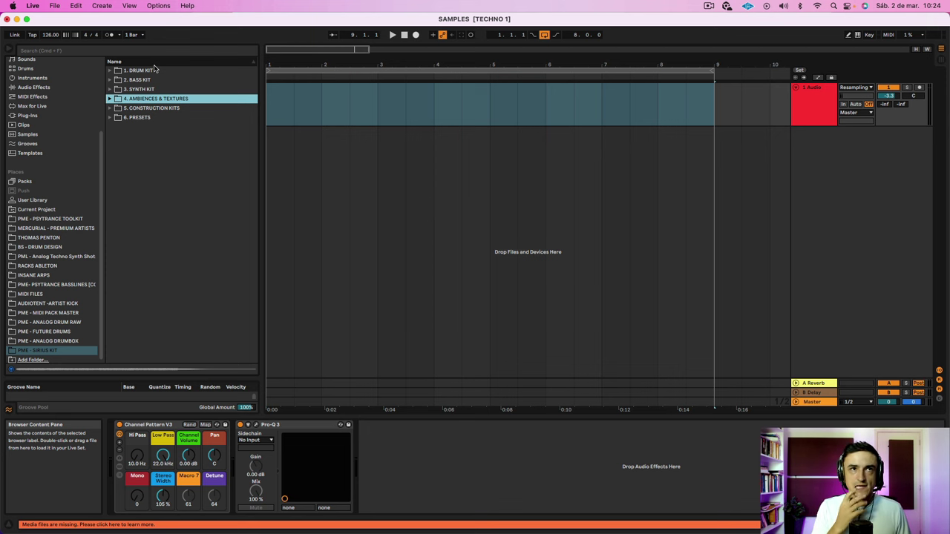
left_click(109, 99)
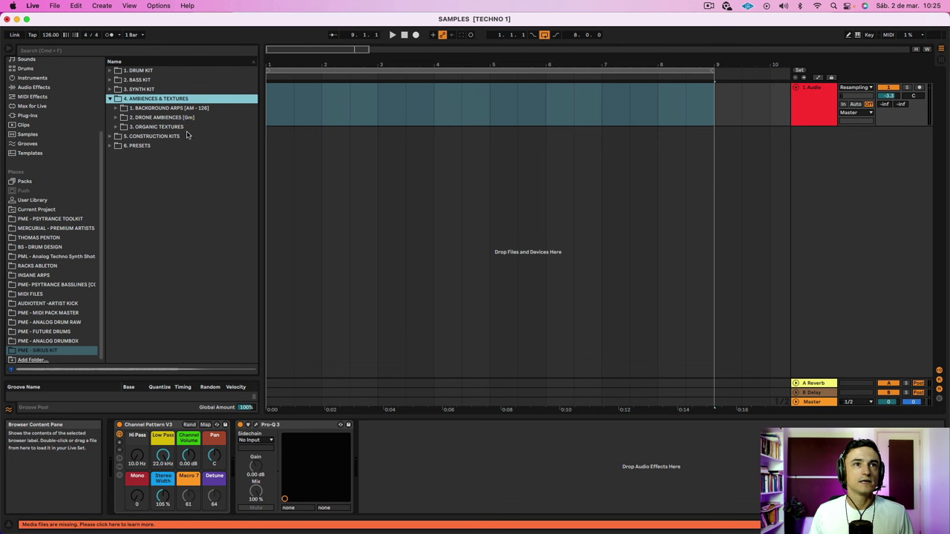
left_click(115, 108)
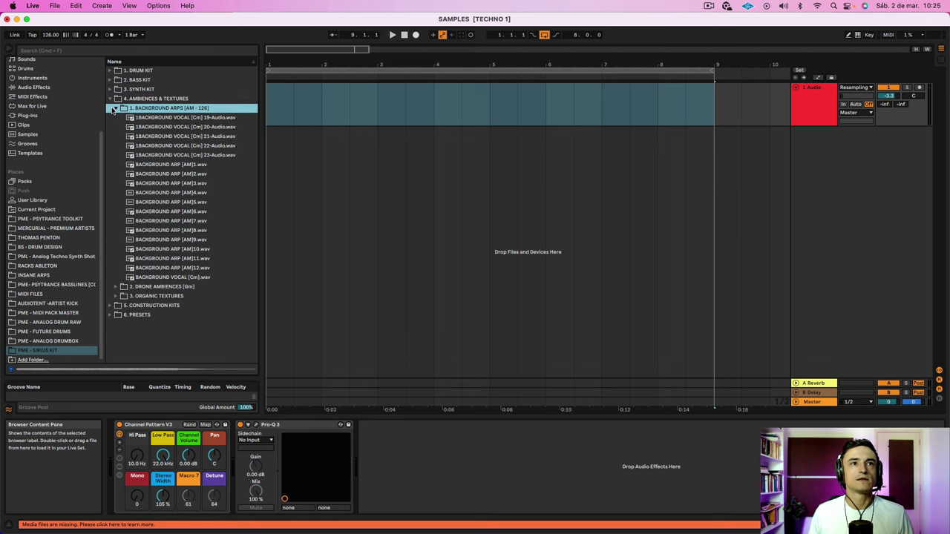
left_click(180, 118)
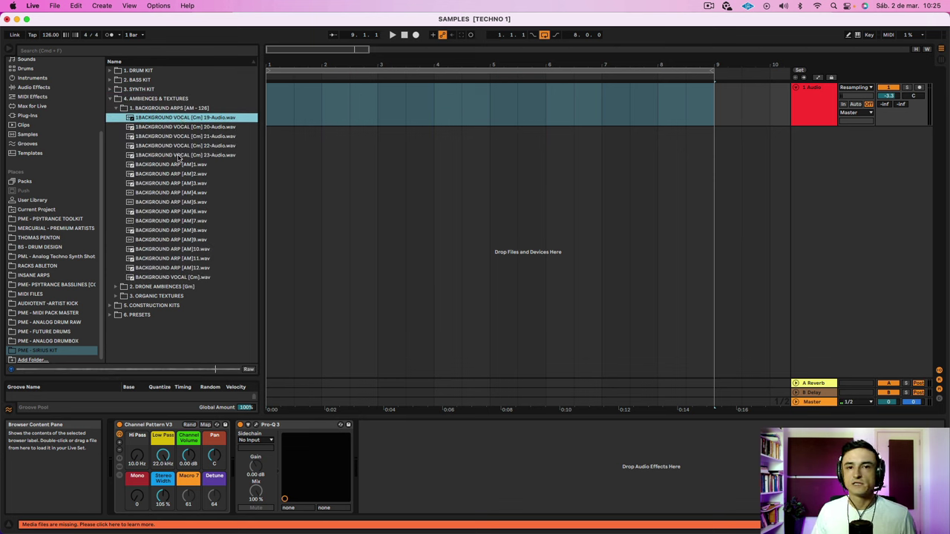
left_click(178, 156)
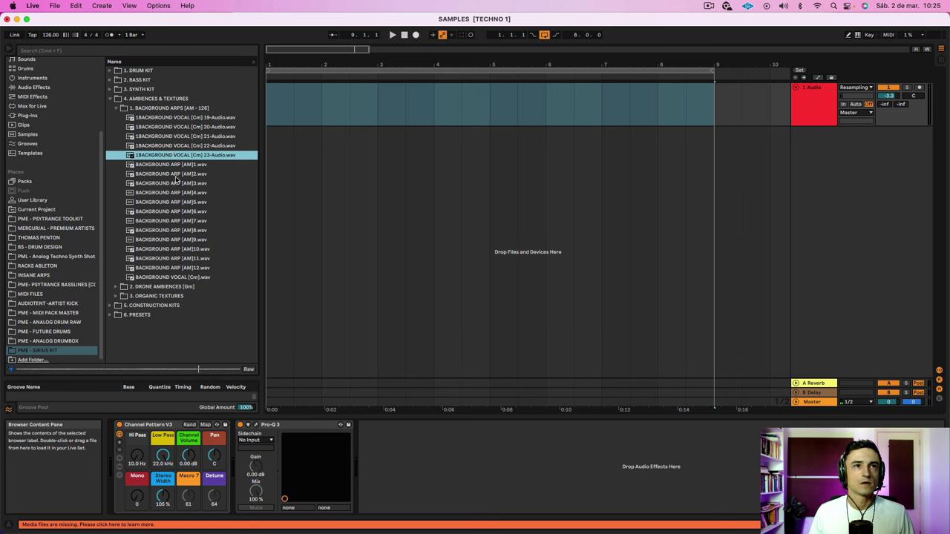
left_click(175, 175)
left_click(185, 184)
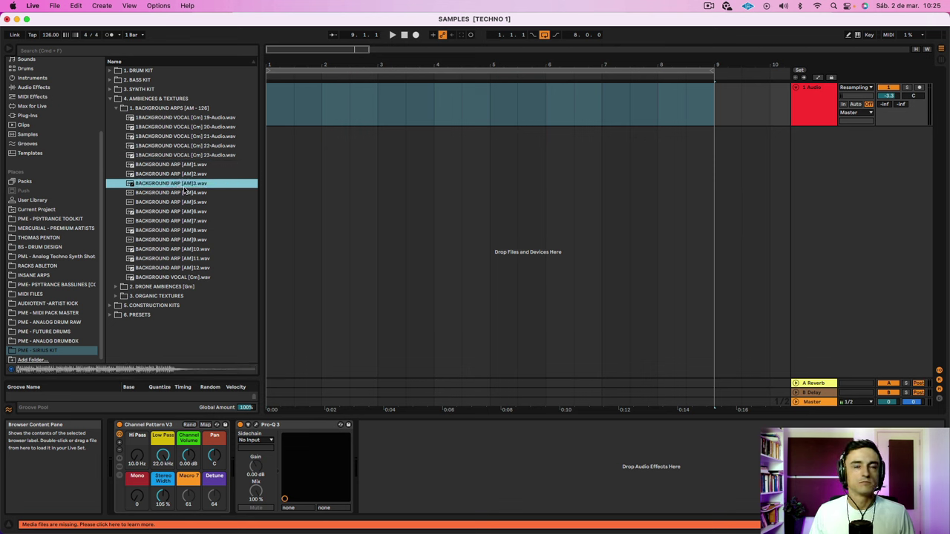
left_click(177, 203)
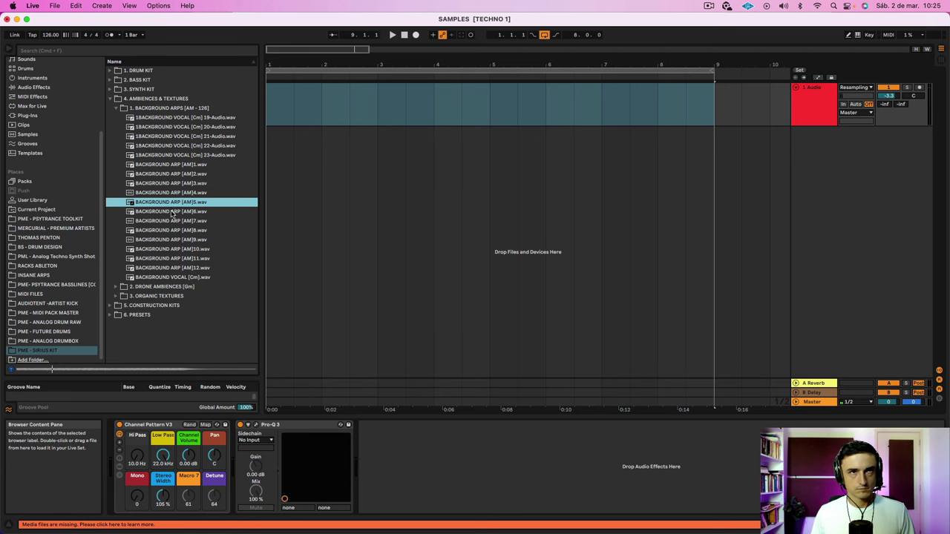
left_click(171, 212)
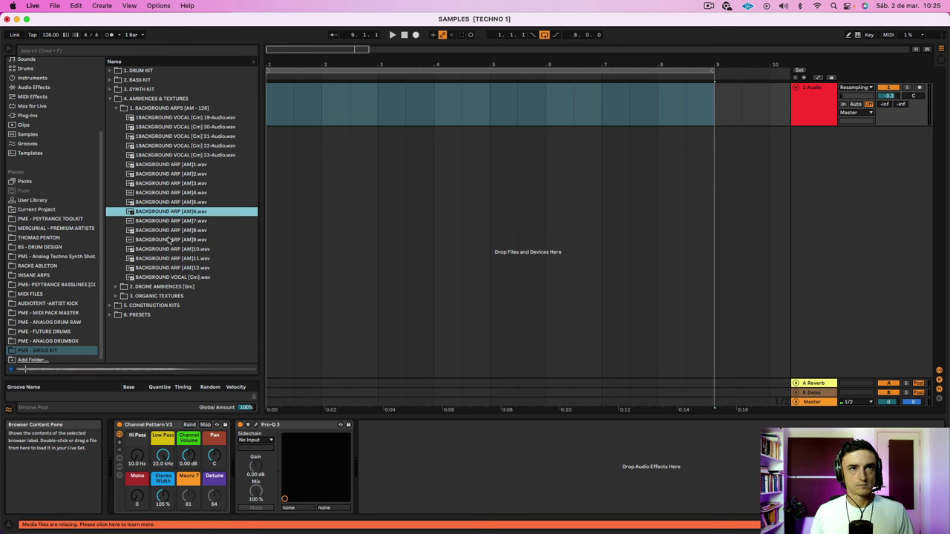
left_click(170, 240)
left_click(169, 278)
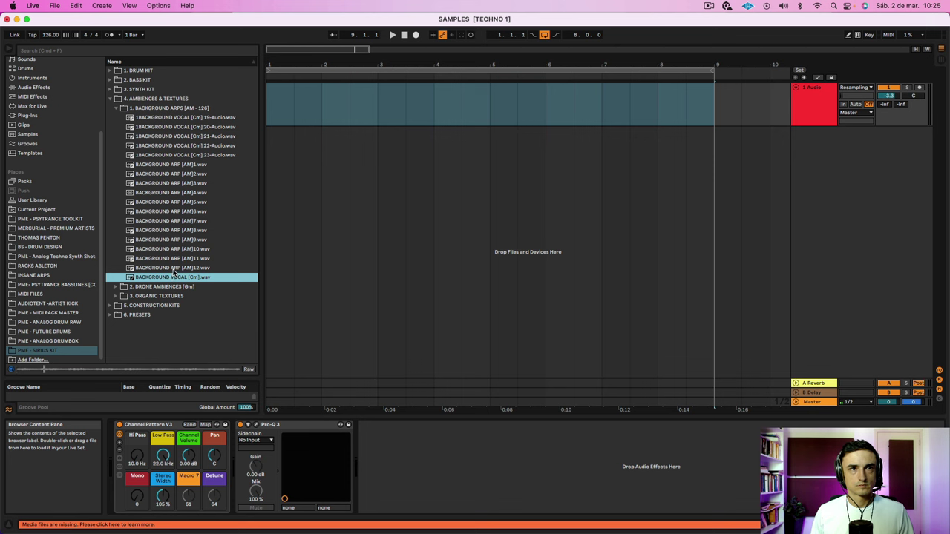
Preview the DRONE AMB [Gm][124] samples 17, 15 and 12 in the Drone Ambiences folder
left_click(121, 288)
left_click(142, 278)
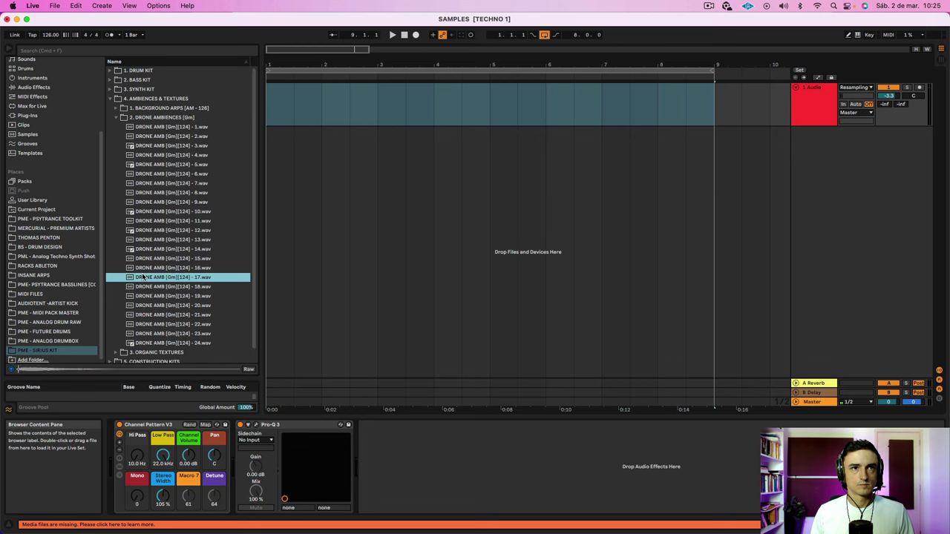
left_click(198, 259)
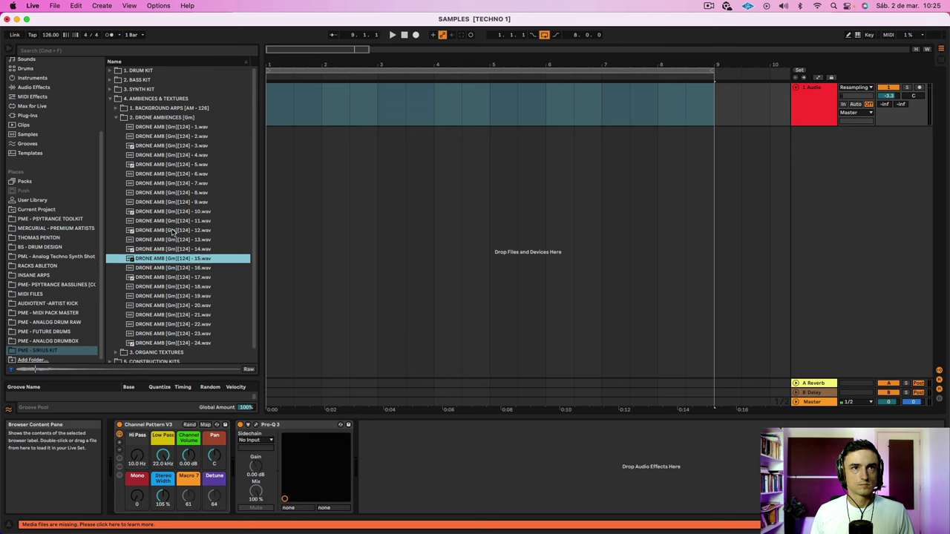
left_click(172, 231)
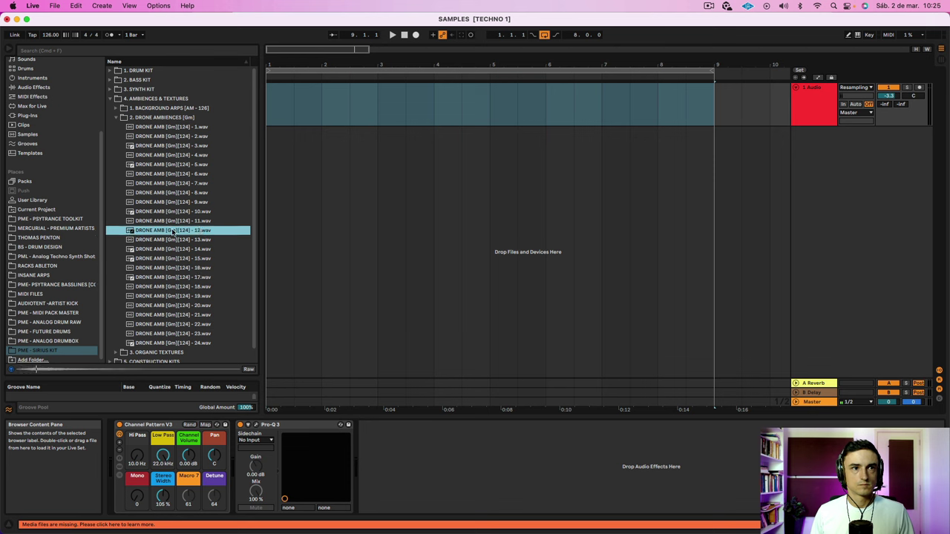
Place DRONE AMB [Gm][124] - 12.wav at bar 1 on a new audio track and play it back
left_click_drag(172, 232, 271, 182)
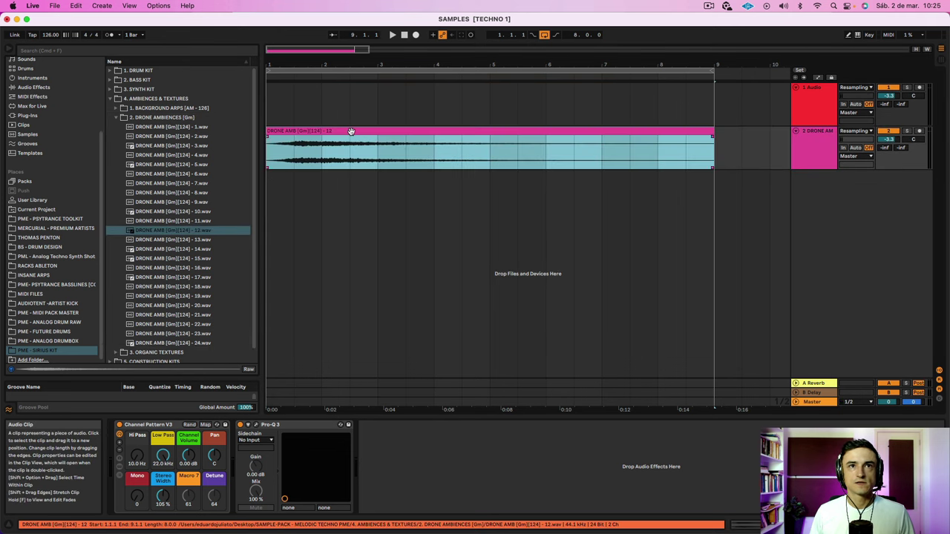
key("space")
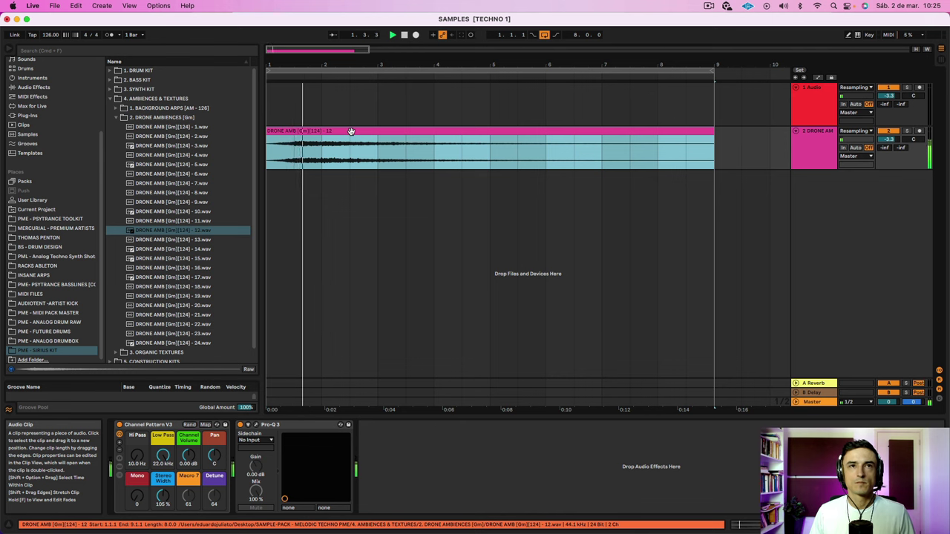
key("space")
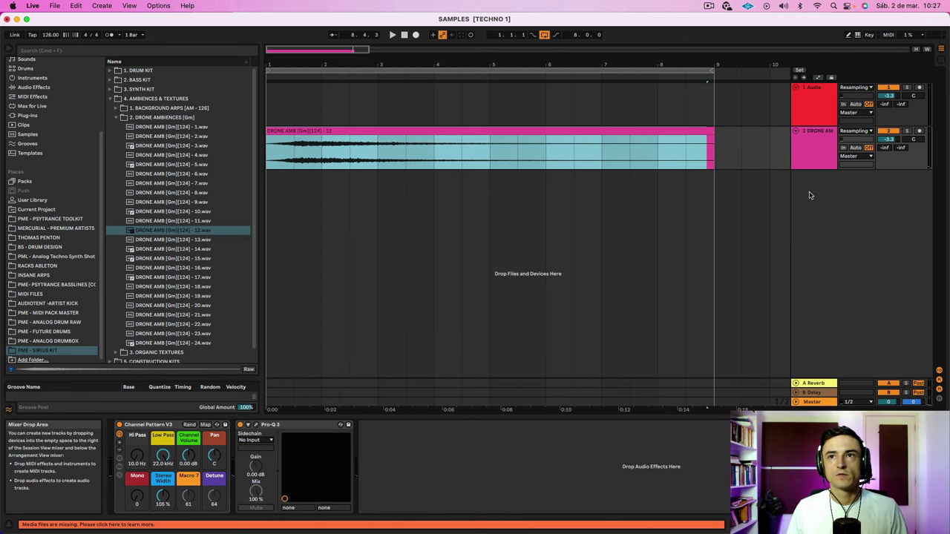
Load the DRONE AMB 12 clip into Simpler on a new MIDI track and move the sample start marker past the fade-in
right_click(807, 193)
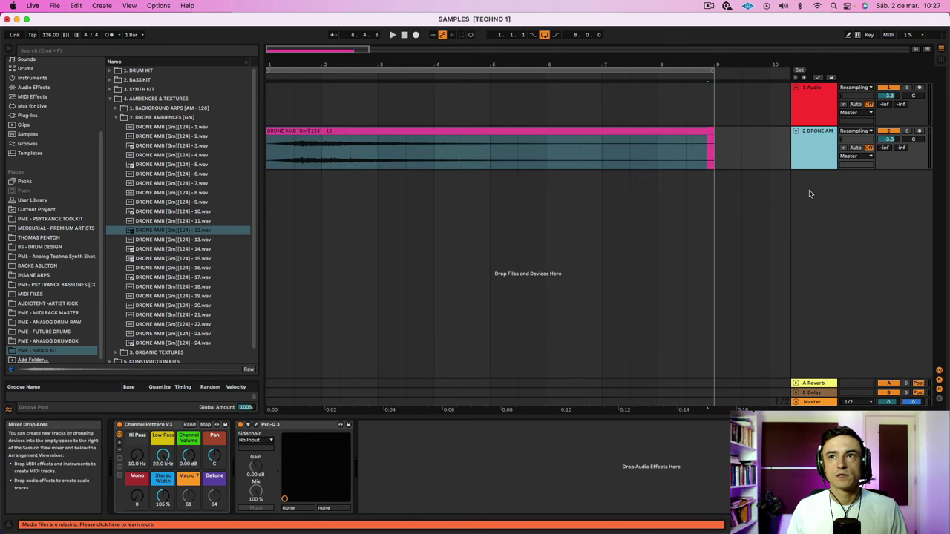
left_click(832, 207)
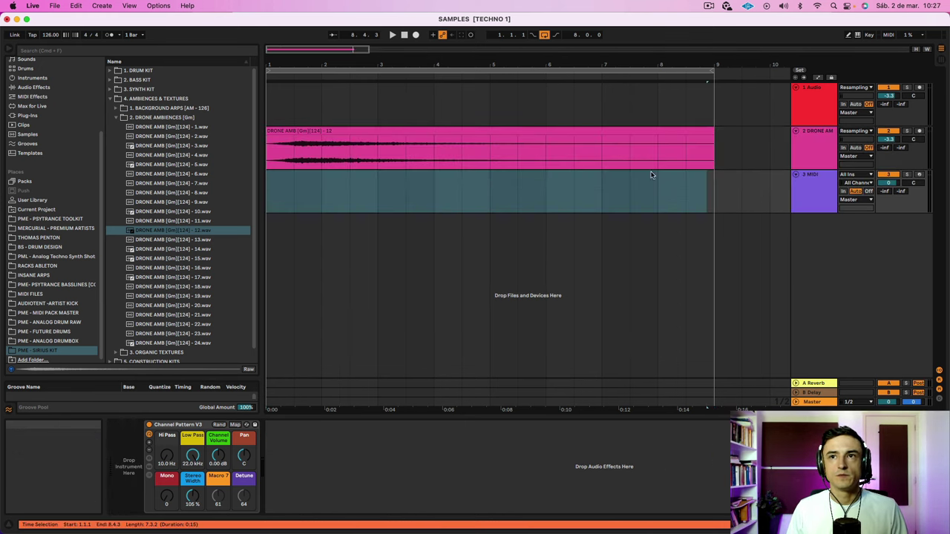
left_click(329, 132)
left_click_drag(149, 481, 137, 468)
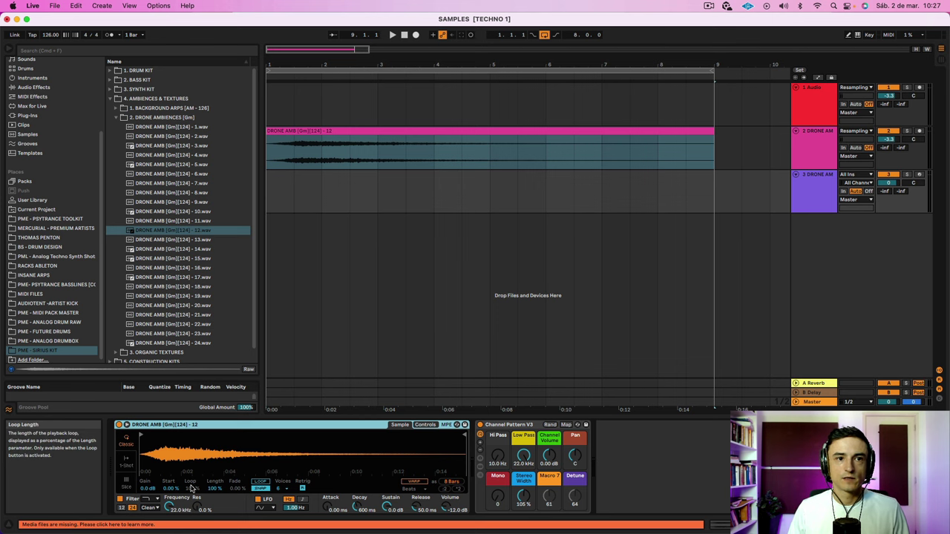
left_click_drag(141, 435, 168, 435)
key("space")
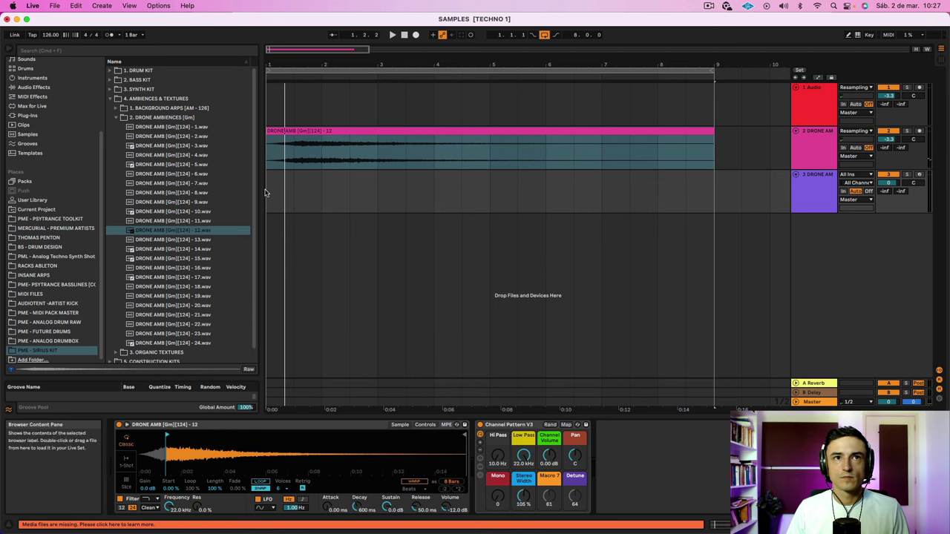
Create an eight-bar MIDI clip on the Simpler drone track and add a long C3 note across it
left_click_drag(265, 193, 685, 206)
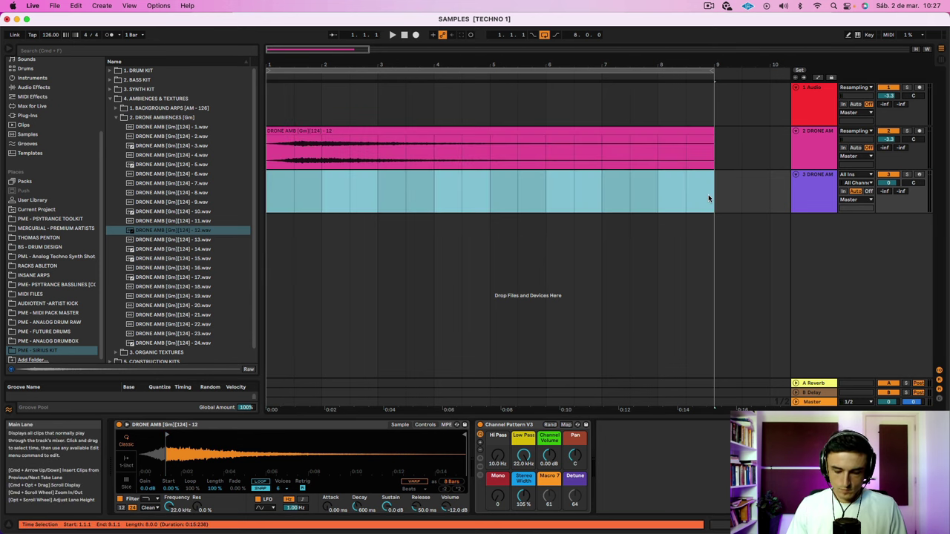
key("super+shift+m")
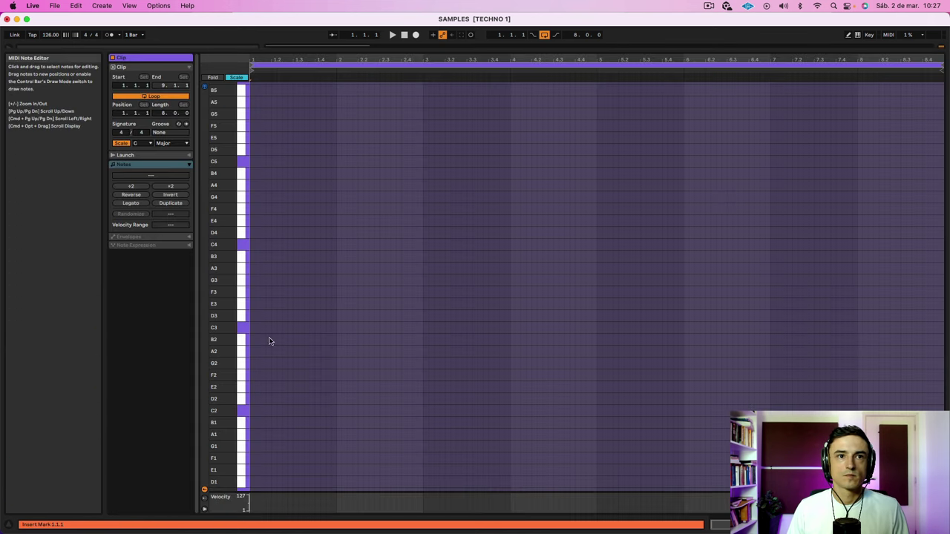
double_click(250, 279)
left_click_drag(584, 277, 943, 281)
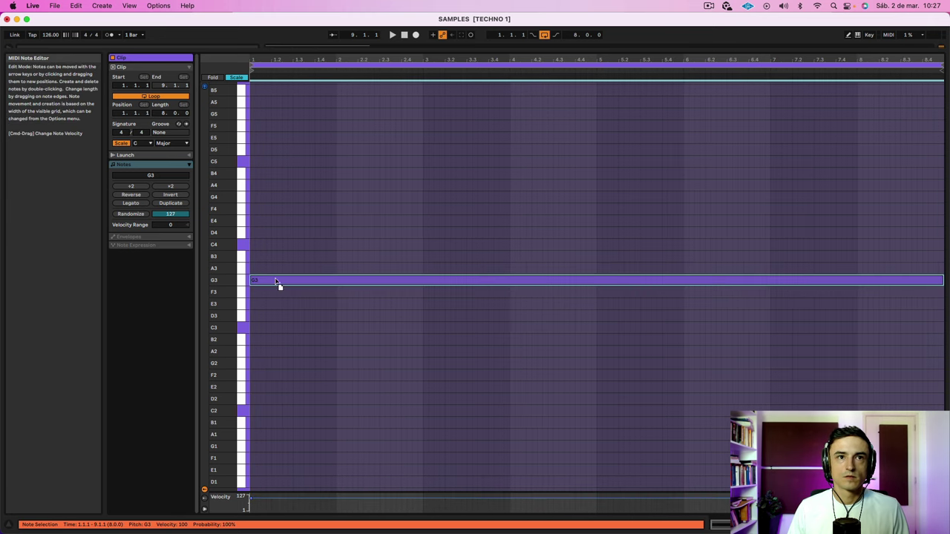
left_click_drag(277, 282, 270, 331)
key("space")
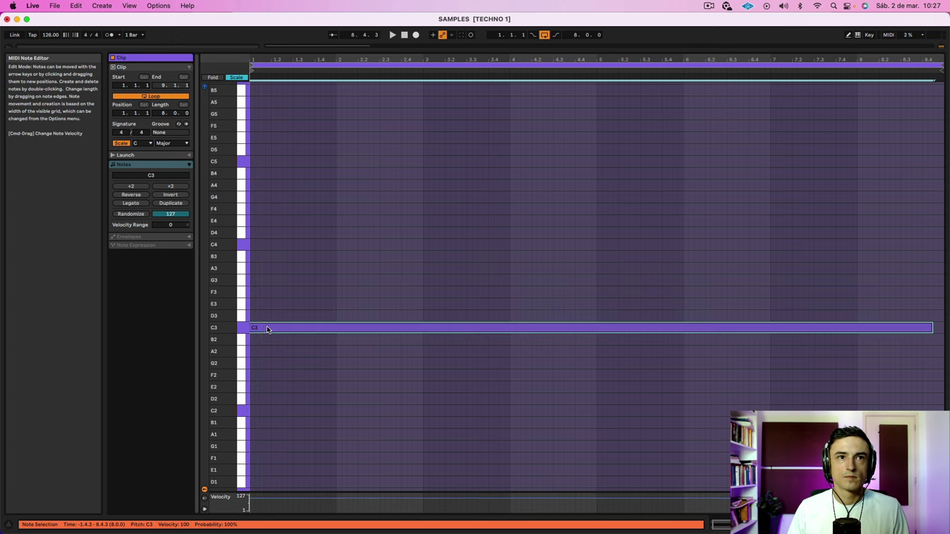
Reset Simpler's start marker to the sample's beginning, solo the MIDI drone track and play it back
key("shift+Tab")
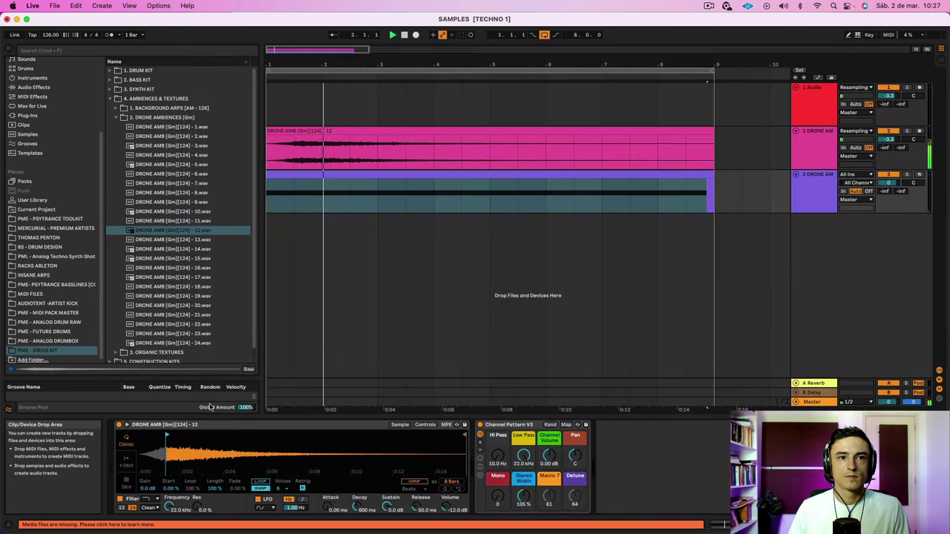
key("space")
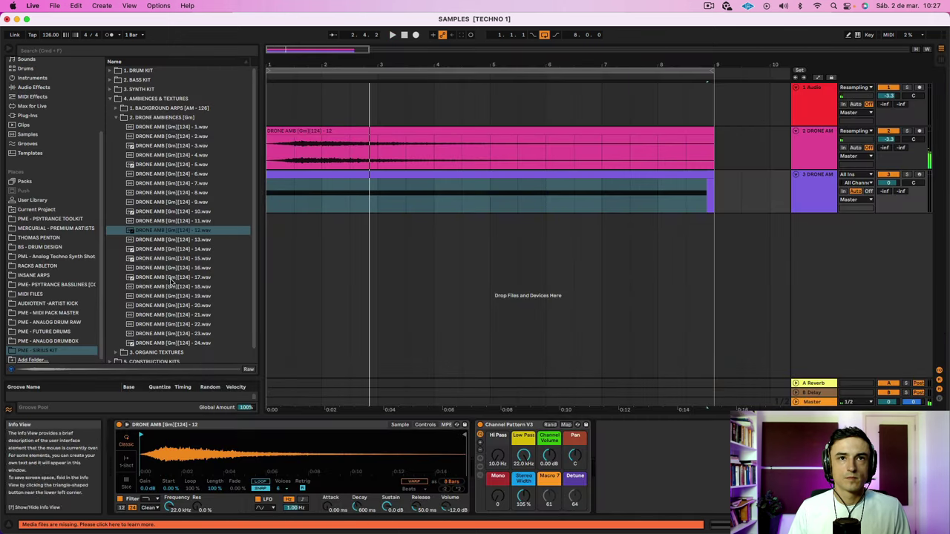
left_click(907, 175)
key("space")
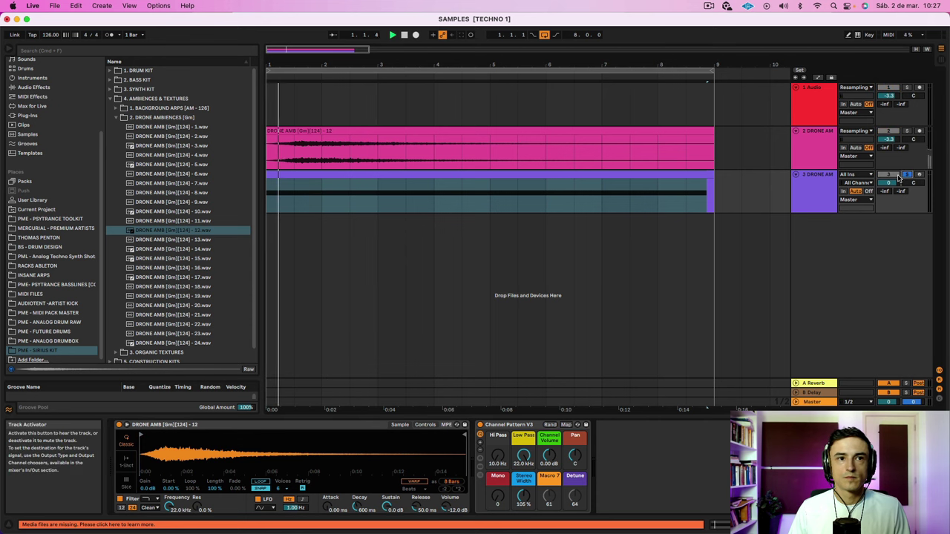
left_click(808, 198)
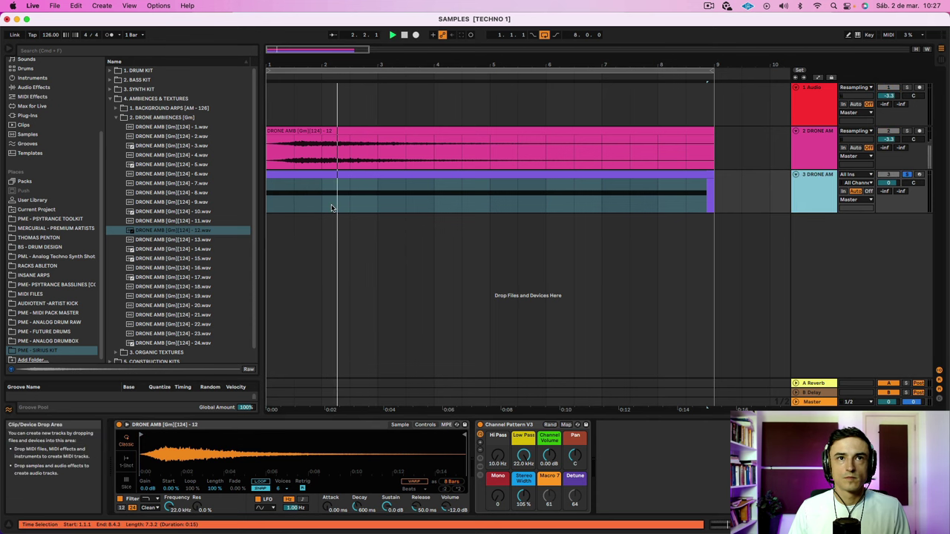
left_click(315, 176)
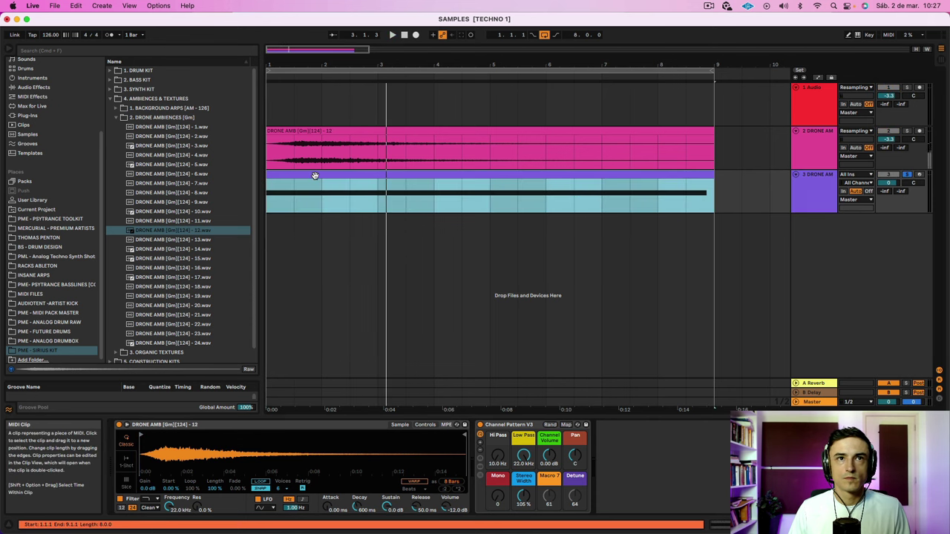
Shift the C3 note to start at 1.1.1 so it fills the eight-bar clip, and play the track
double_click(314, 176)
left_click_drag(334, 327, 330, 328)
key("space")
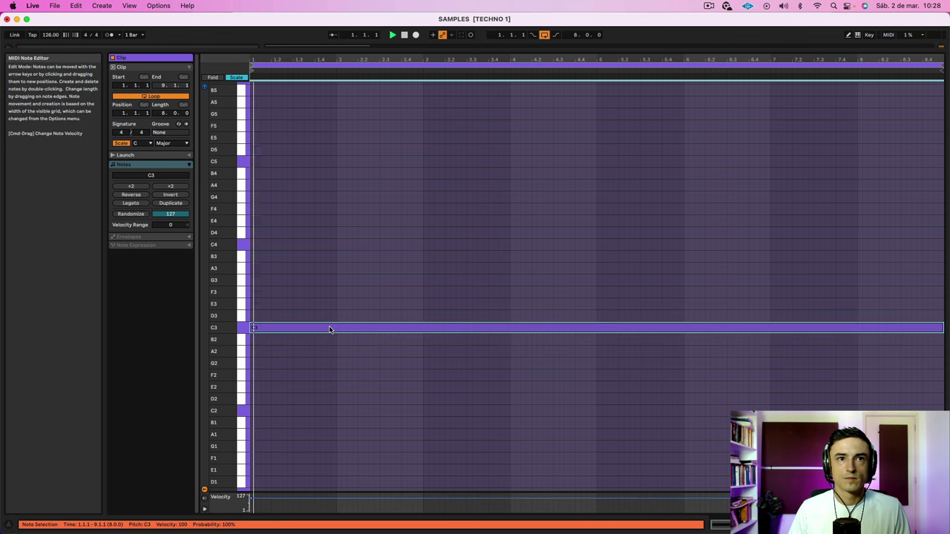
key("shift+Tab")
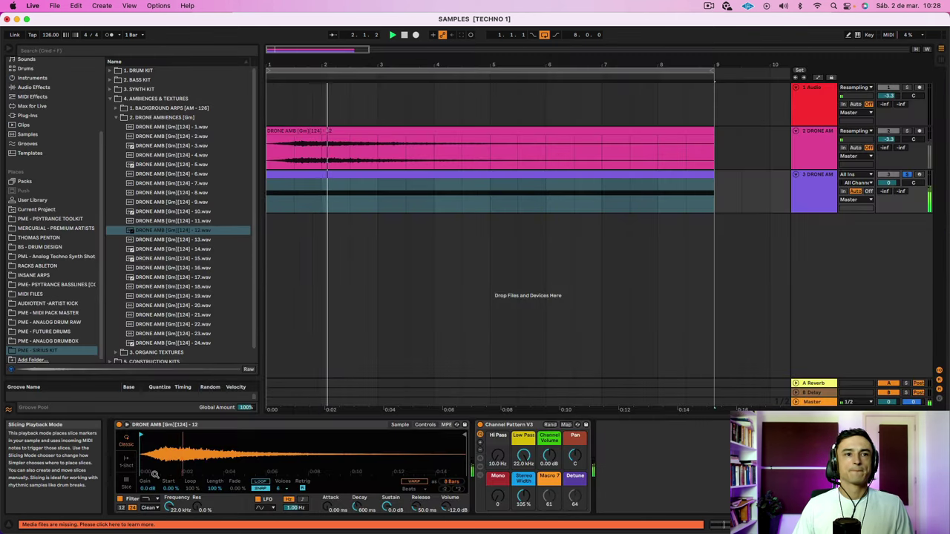
Trim the Simpler sample to a 2-beat section just after the drone's peak and play it back
key("space")
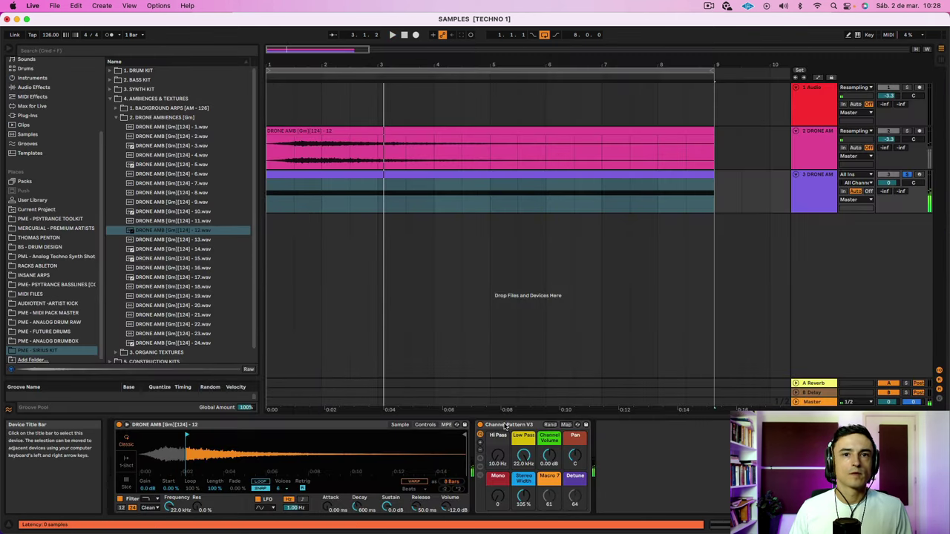
left_click_drag(464, 435, 199, 438)
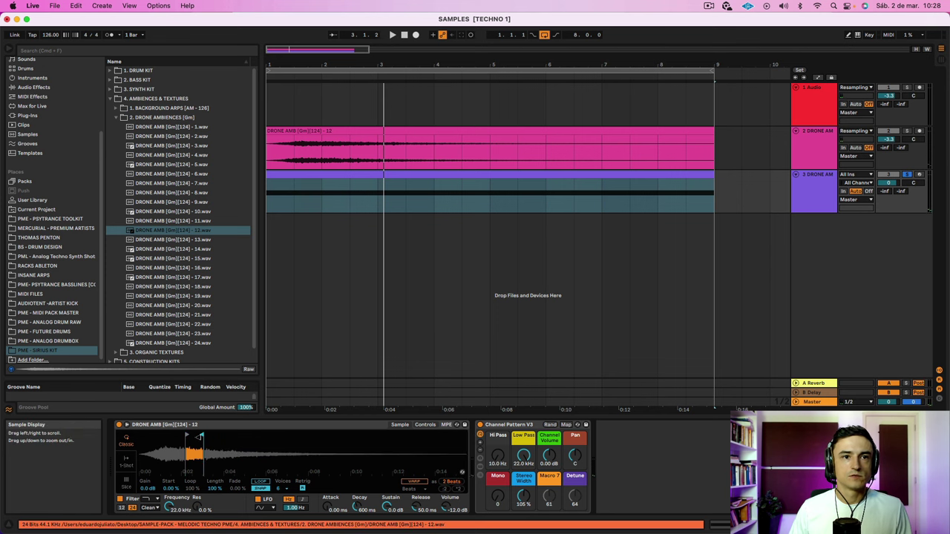
key("space")
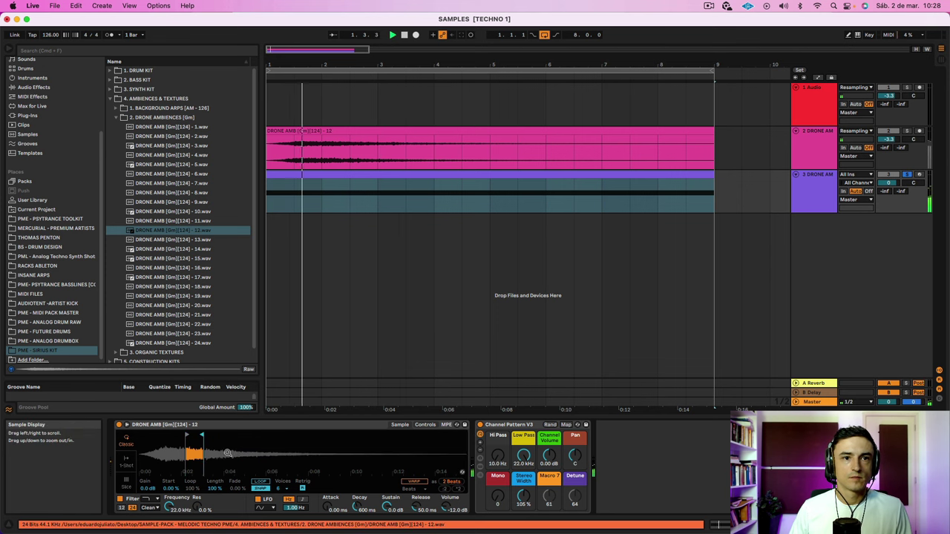
key("space")
Enable looping for the trimmed drone section in Simpler and play the track
left_click(258, 482)
key("space")
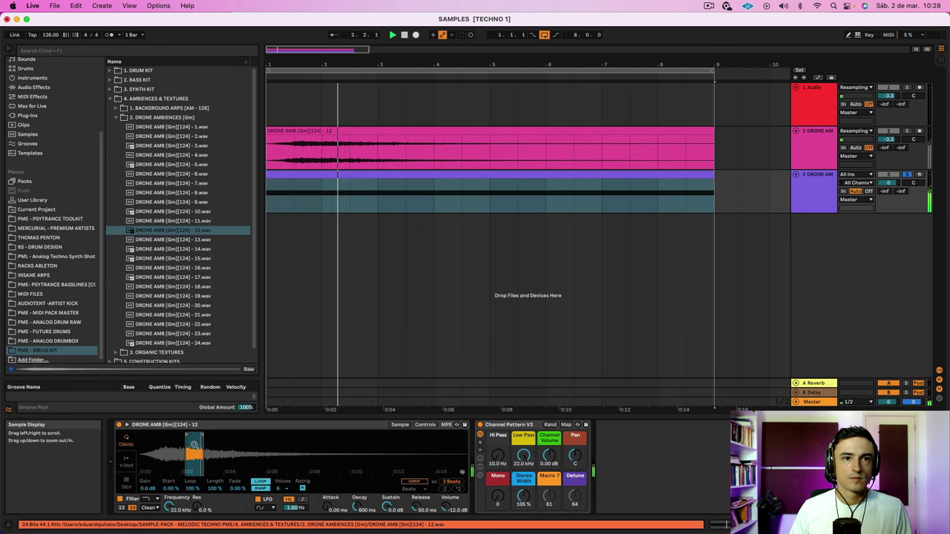
left_click_drag(327, 508, 328, 502)
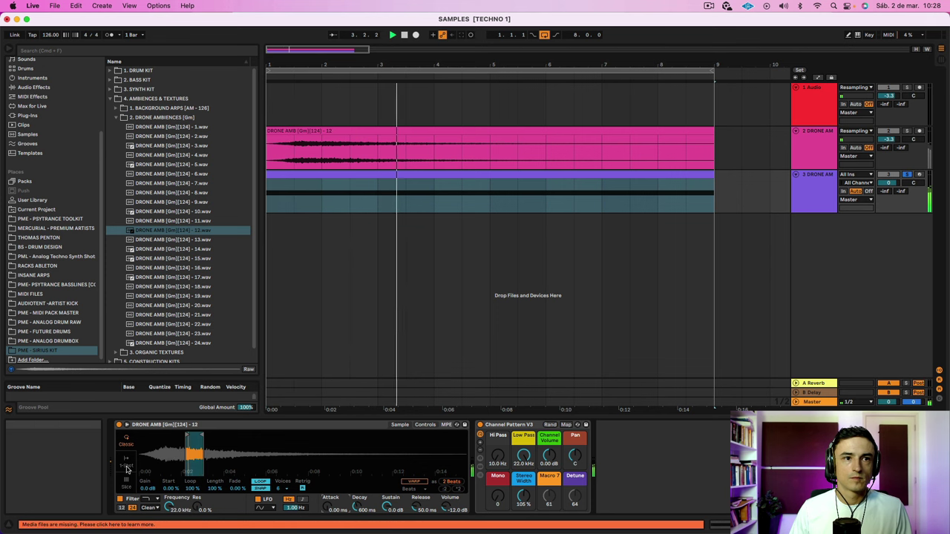
Audition the trimmed drone in Simpler's One-Shot mode, and return Simpler to Classic mode
left_click(127, 465)
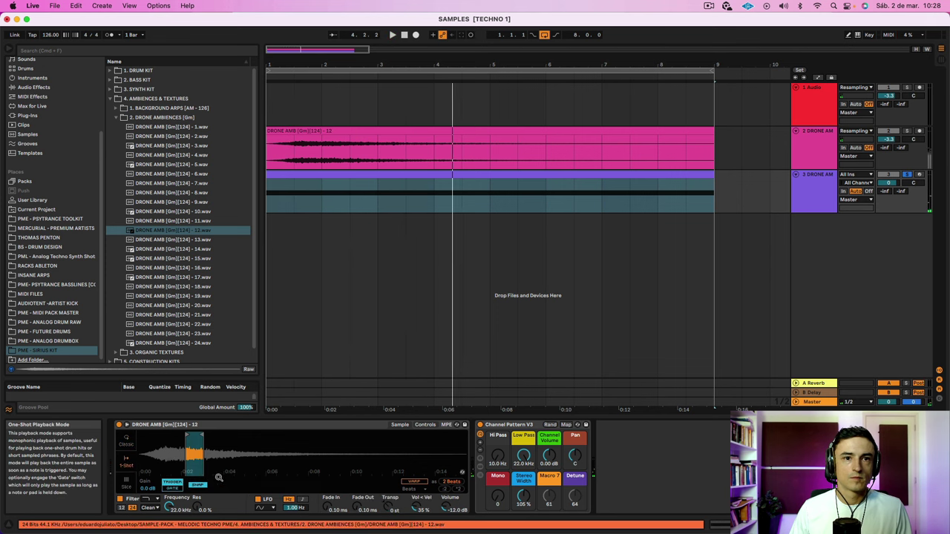
key("space")
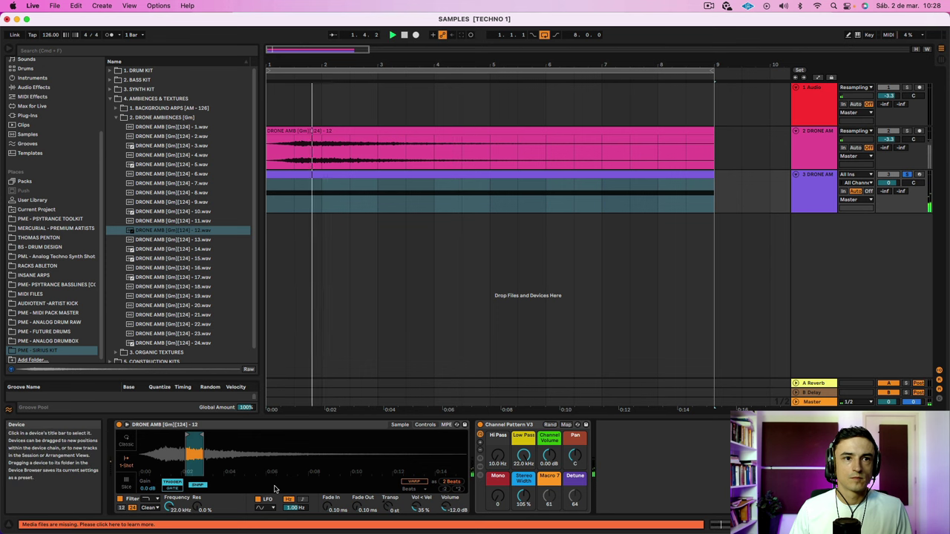
key("space")
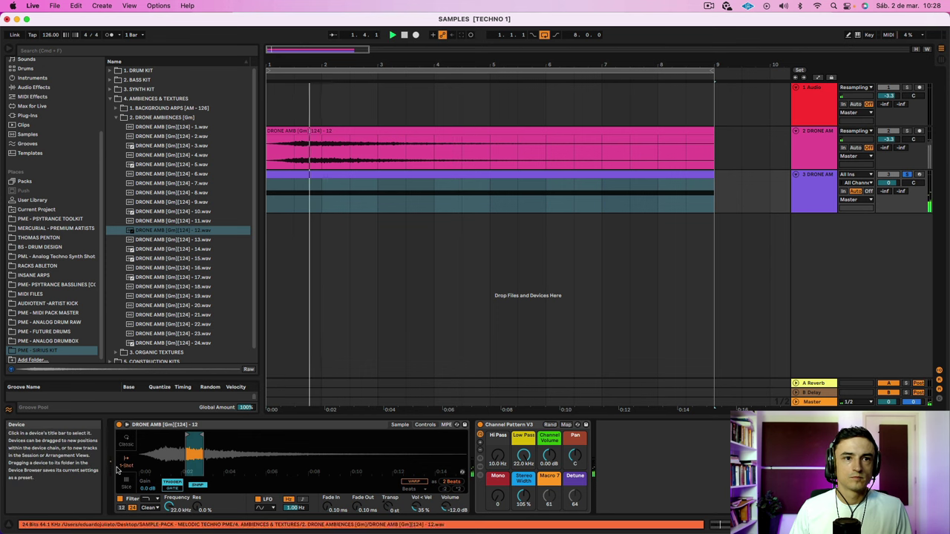
key("space")
left_click(126, 441)
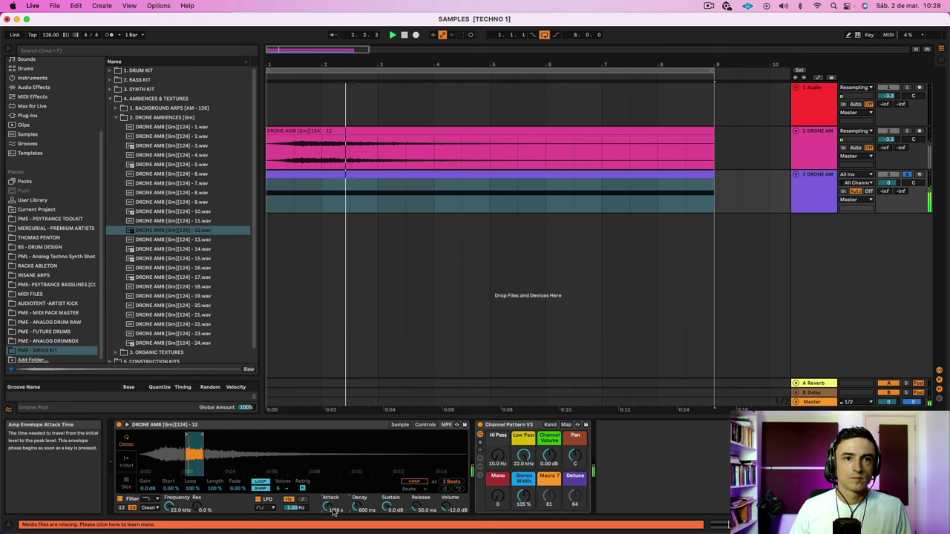
Set Simpler's attack to 40.7 ms and its loop crossfade to 59.4 %, and play the drone
left_click_drag(333, 512, 333, 530)
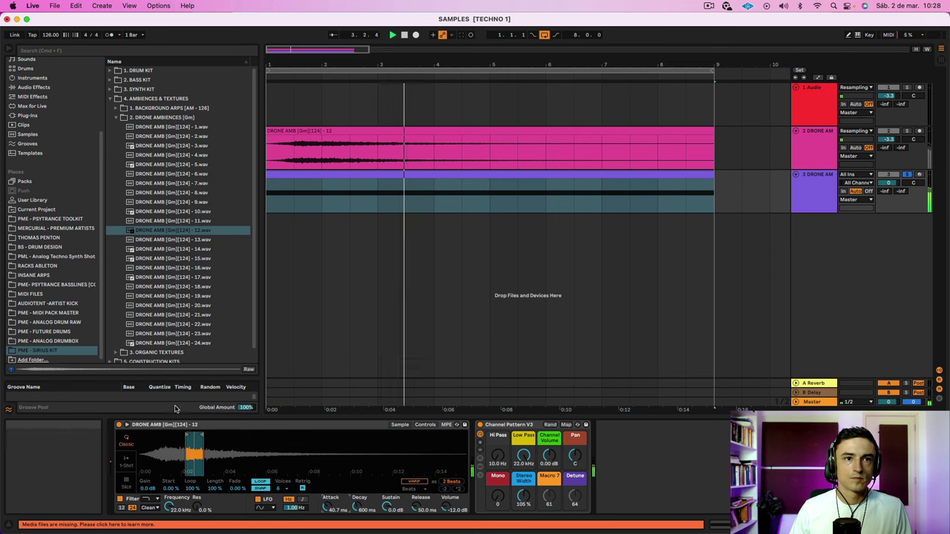
key("space")
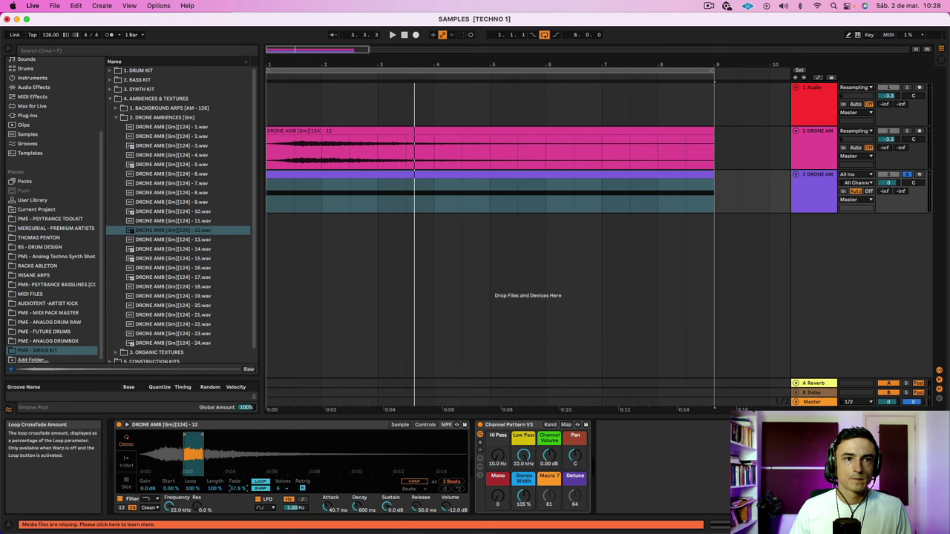
key("space")
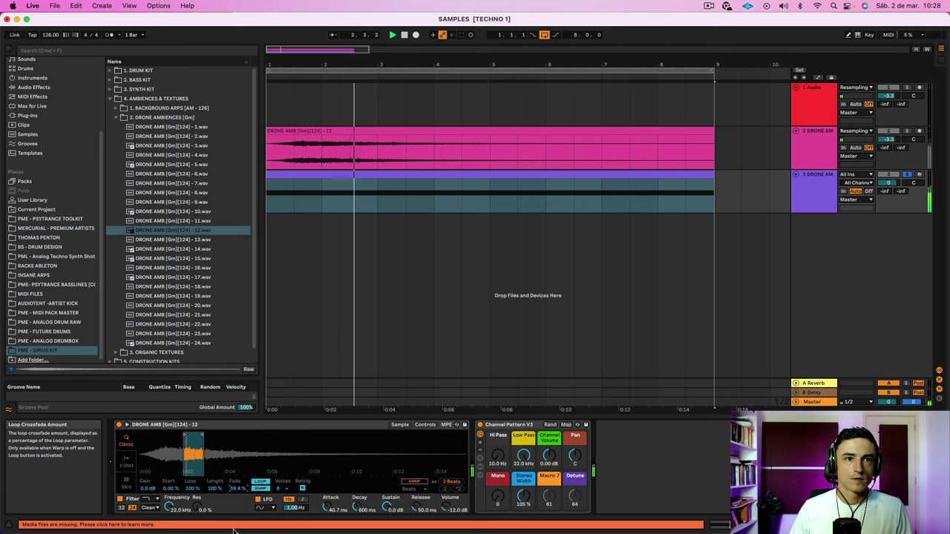
Set Simpler's sample start to 42.2 % and extend the sample's end marker to about 0:05 while playing
key("space")
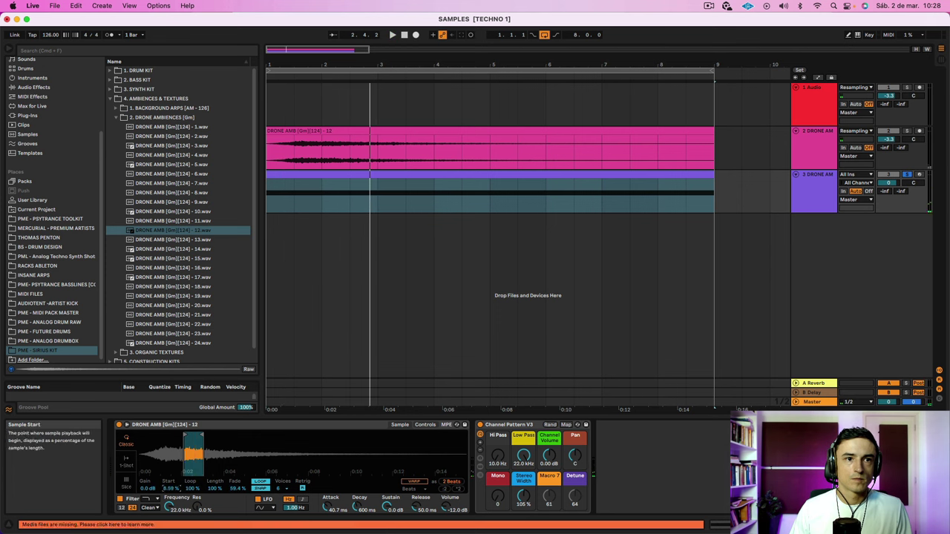
key("space")
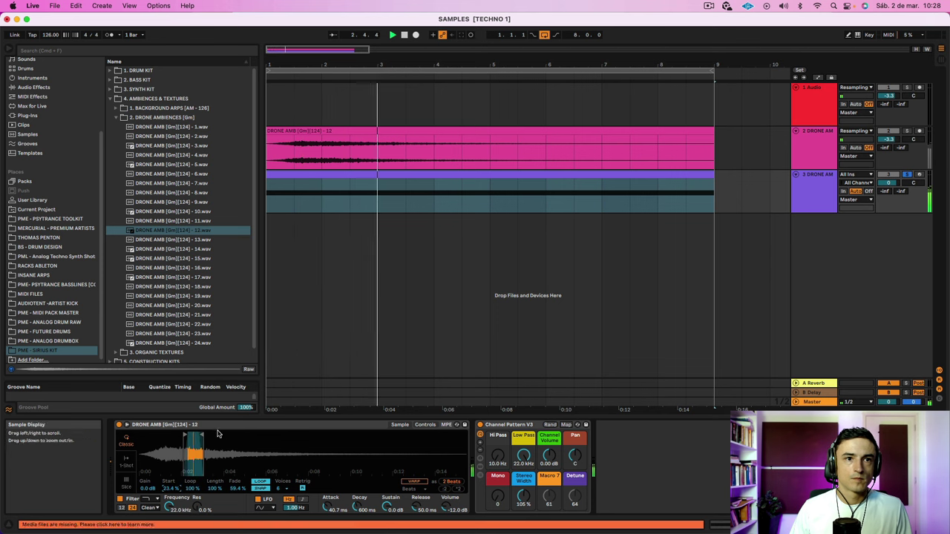
left_click_drag(203, 436, 239, 438)
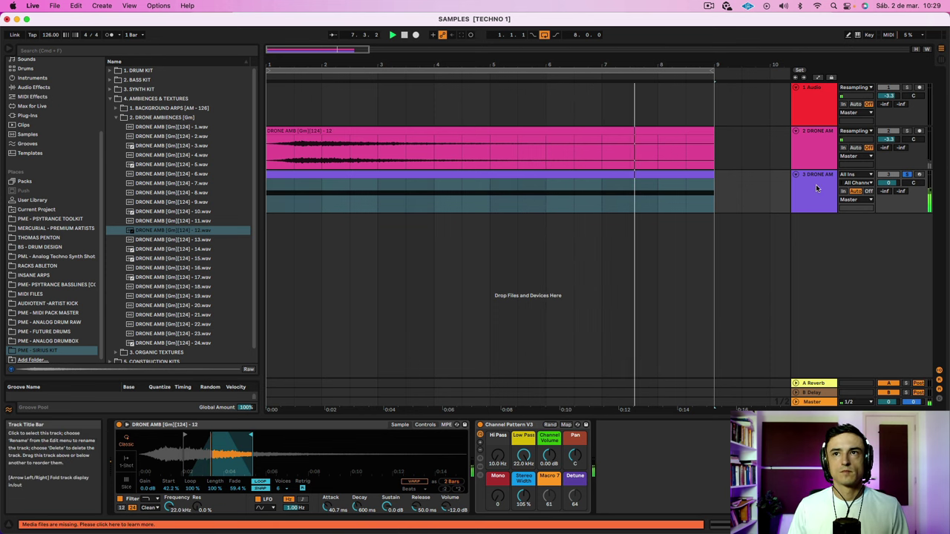
Stop playback and delete the original drone audio track above the MIDI drone track
left_click(578, 172)
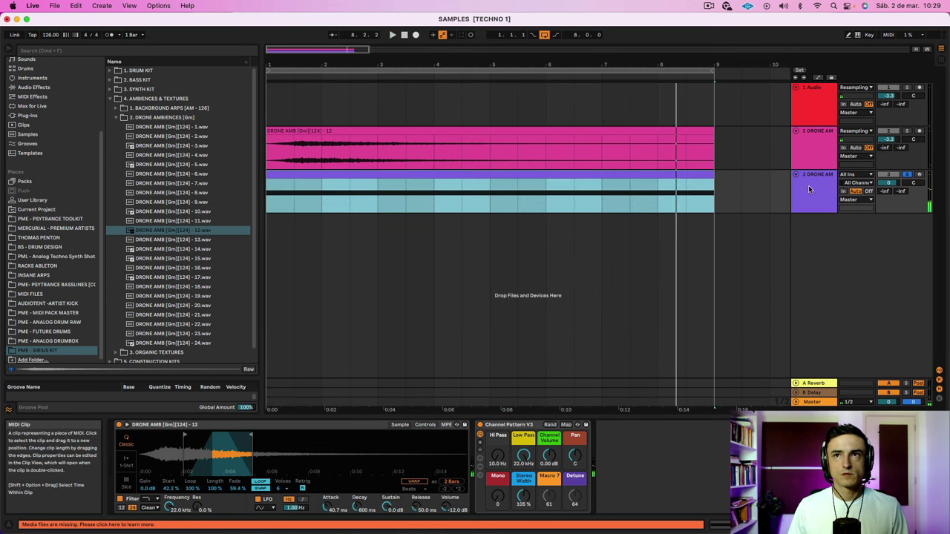
left_click(813, 141)
key("Delete")
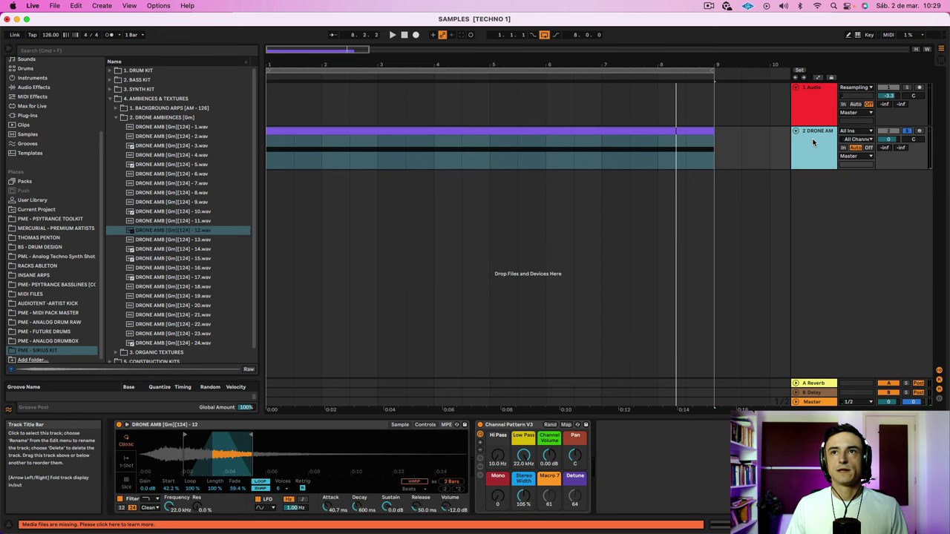
Freeze the MIDI drone track and flatten it to audio
right_click(813, 142)
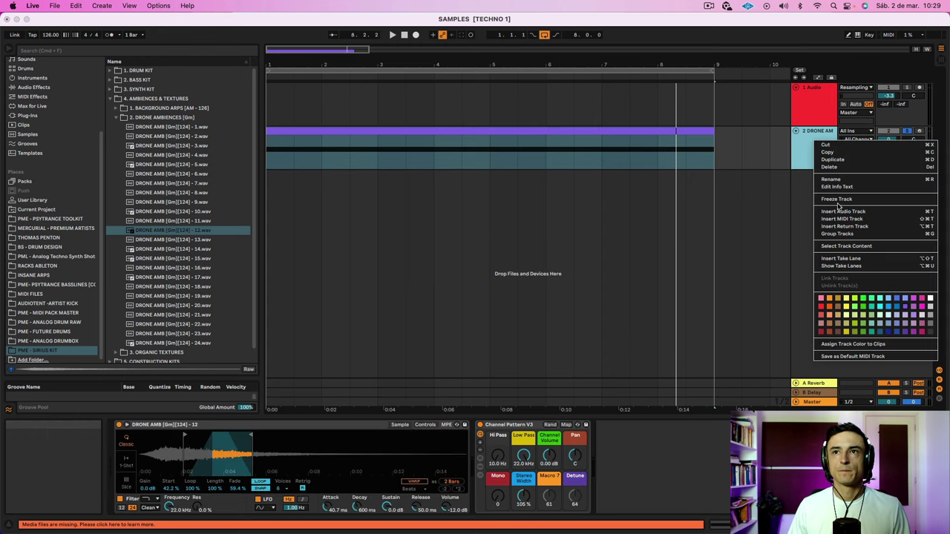
left_click(837, 200)
right_click(823, 138)
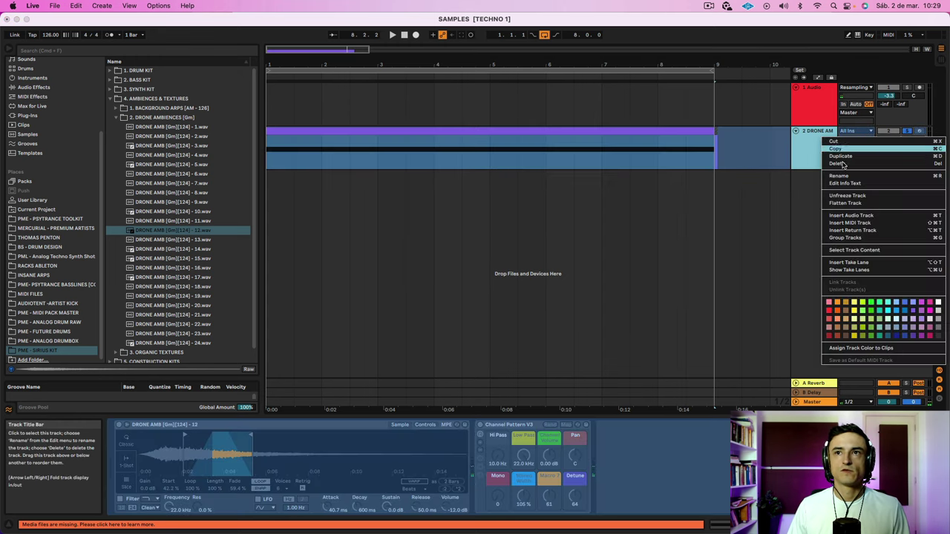
left_click(840, 203)
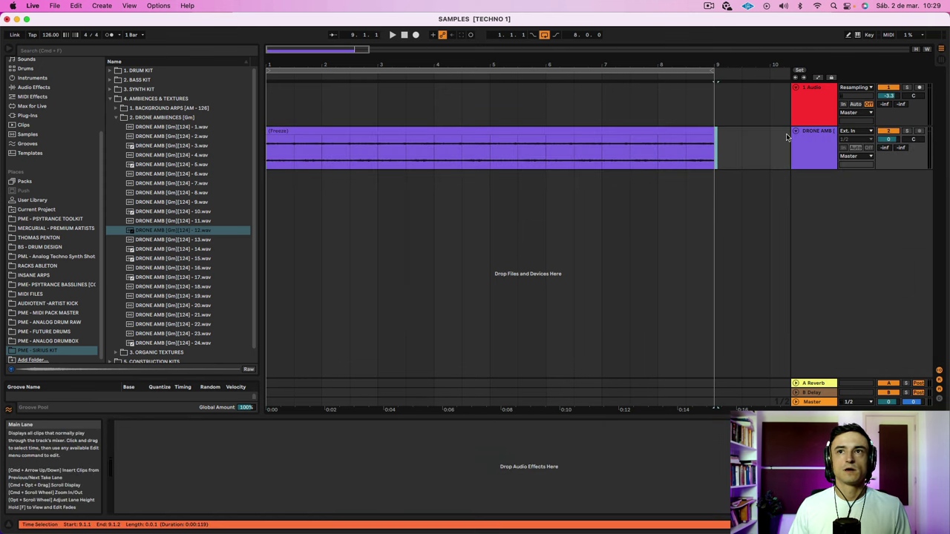
Search the browser for EQ and add EQ Eight to the flattened drone track
left_click(530, 139)
left_click(526, 132)
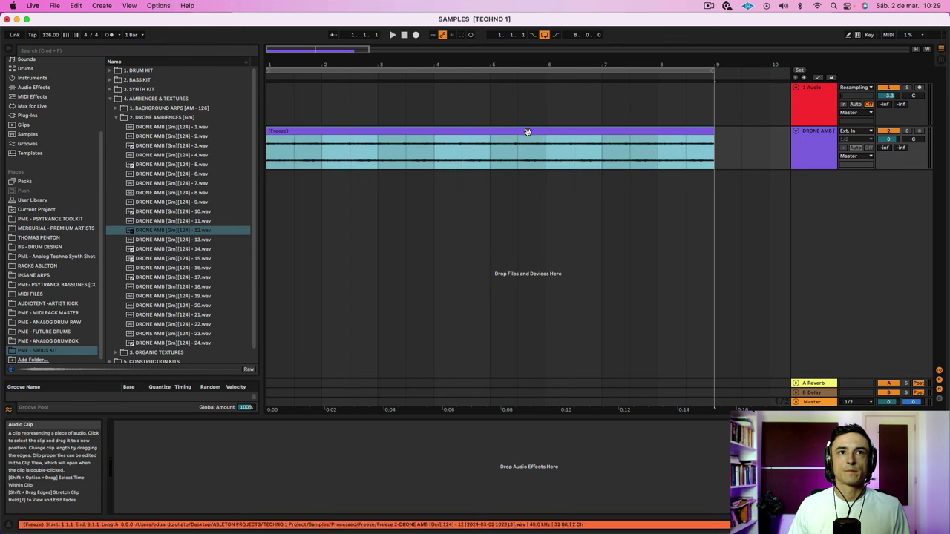
left_click(150, 54)
type("EQ")
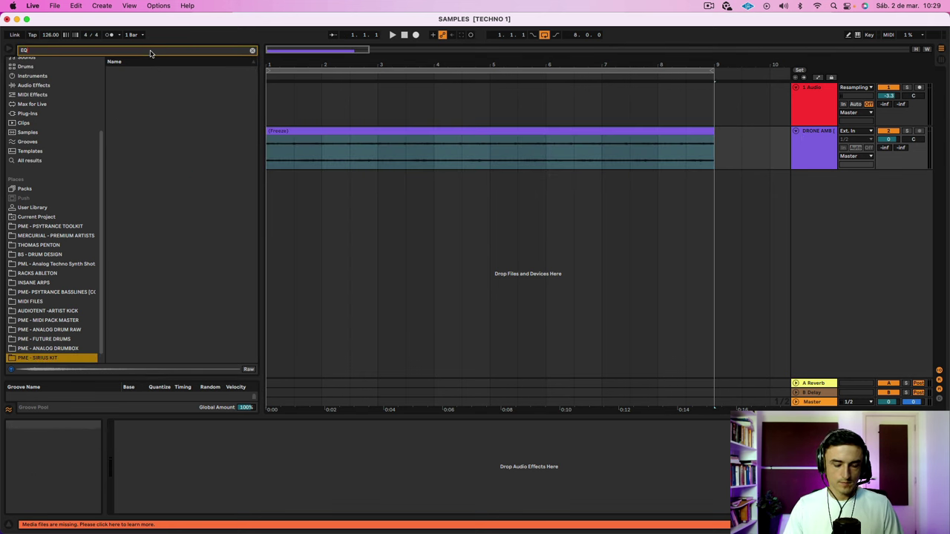
left_click(38, 160)
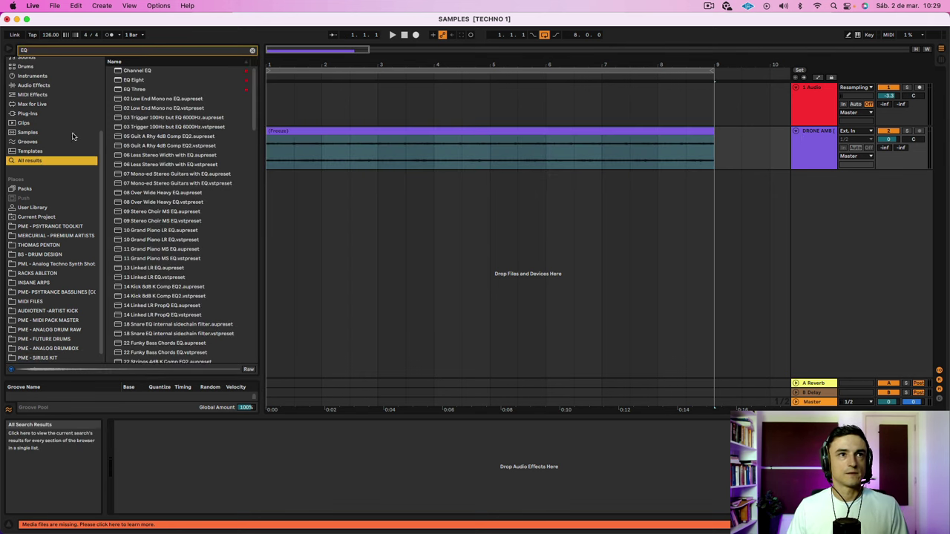
double_click(133, 80)
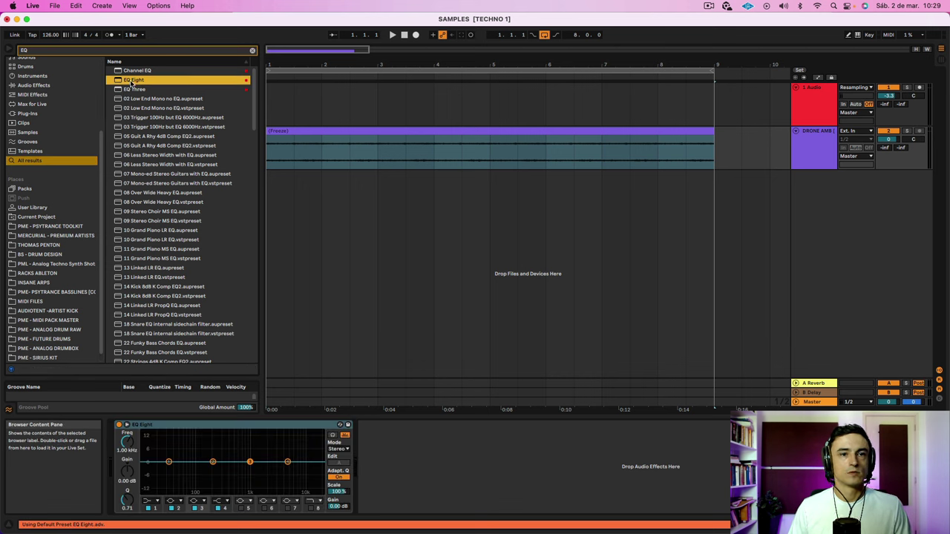
Shape the drone in EQ Eight with a low cut on band 1, a 9.55 dB dip at 1.11 kHz and a raised high shelf
double_click(167, 463)
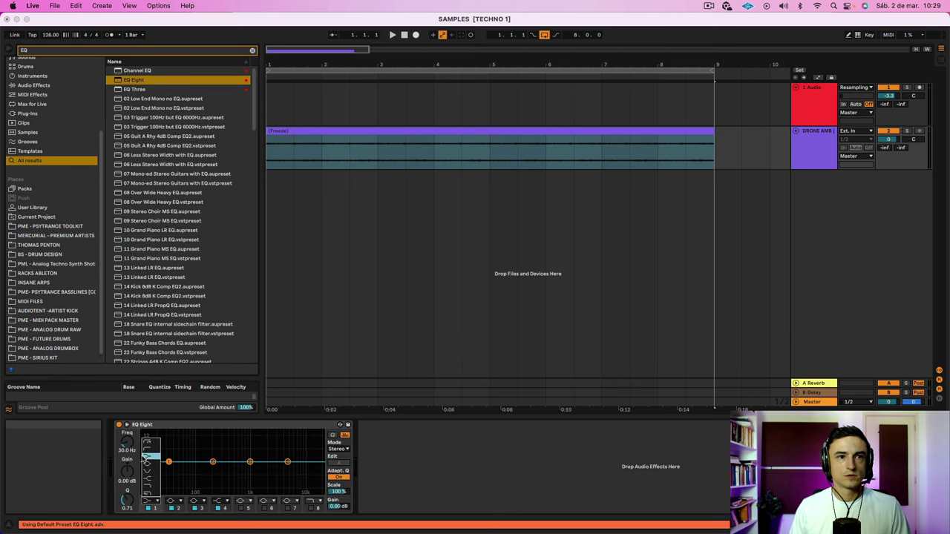
key("space")
left_click_drag(167, 469, 248, 484)
key("space")
key("space")
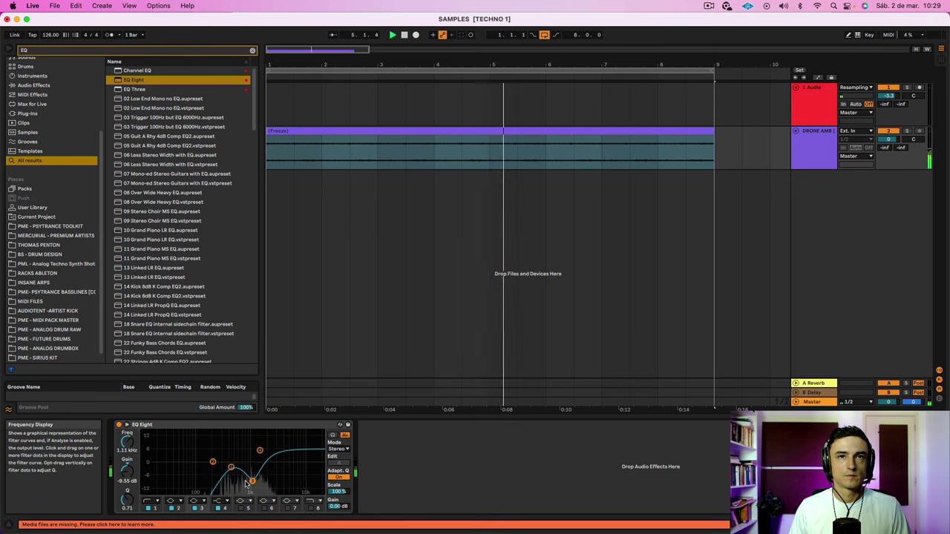
Search the browser for reverb and add the Reverb effect after EQ Eight on the drone track
left_click(287, 132)
left_click(54, 54)
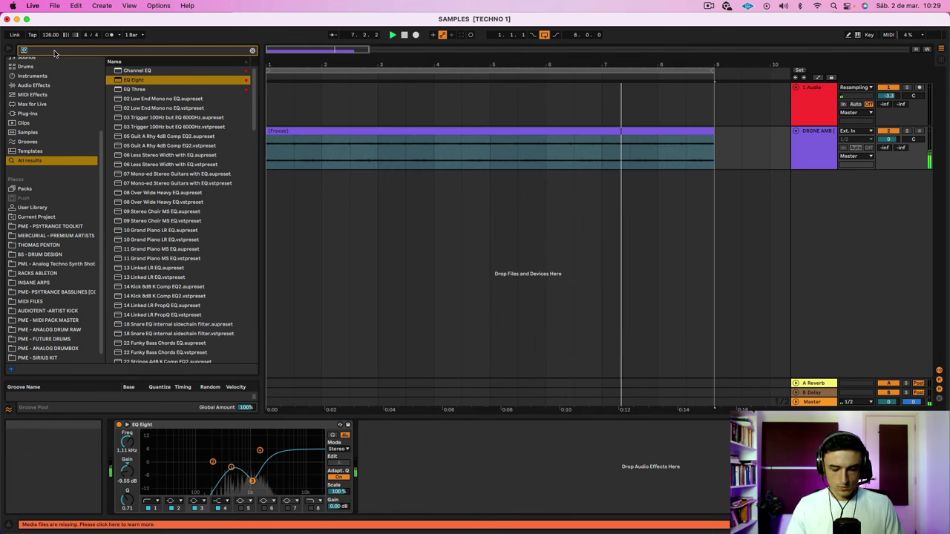
type("re")
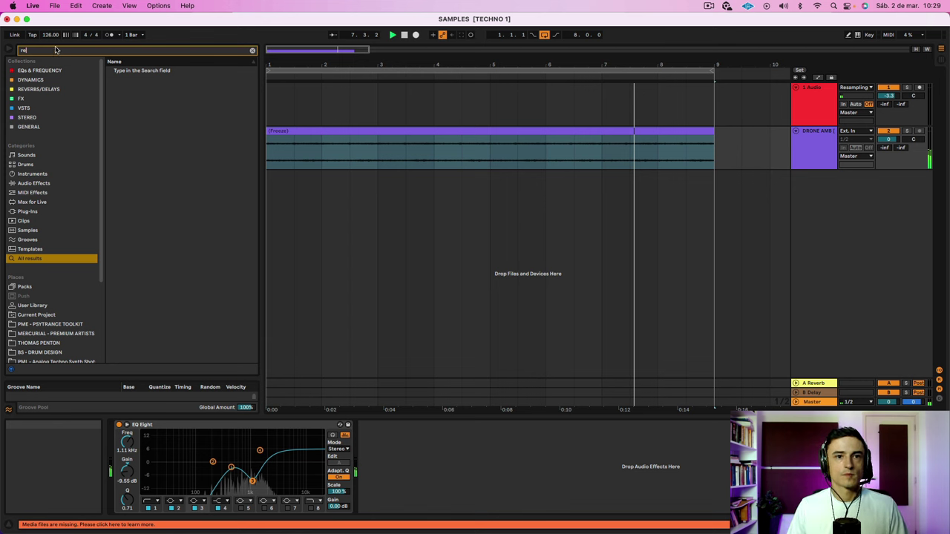
type("verb")
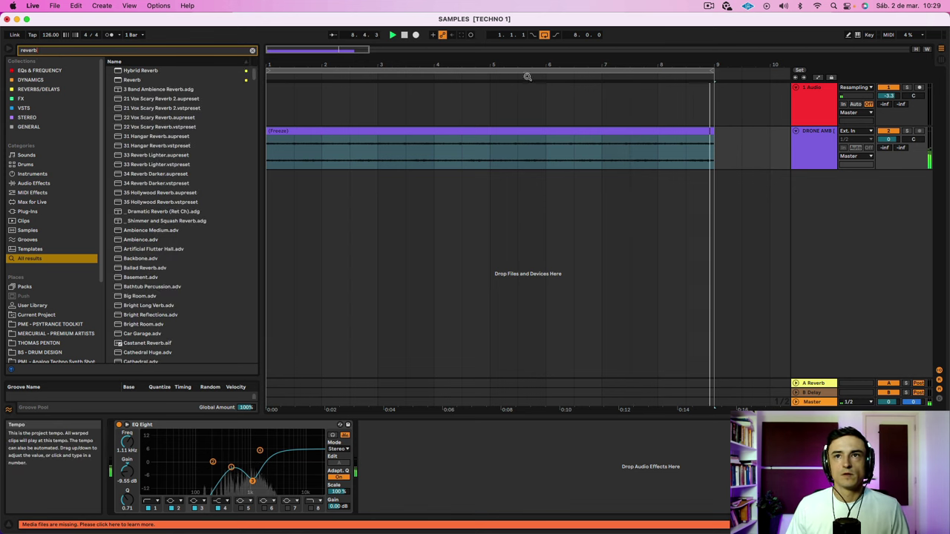
left_click(132, 80)
double_click(132, 81)
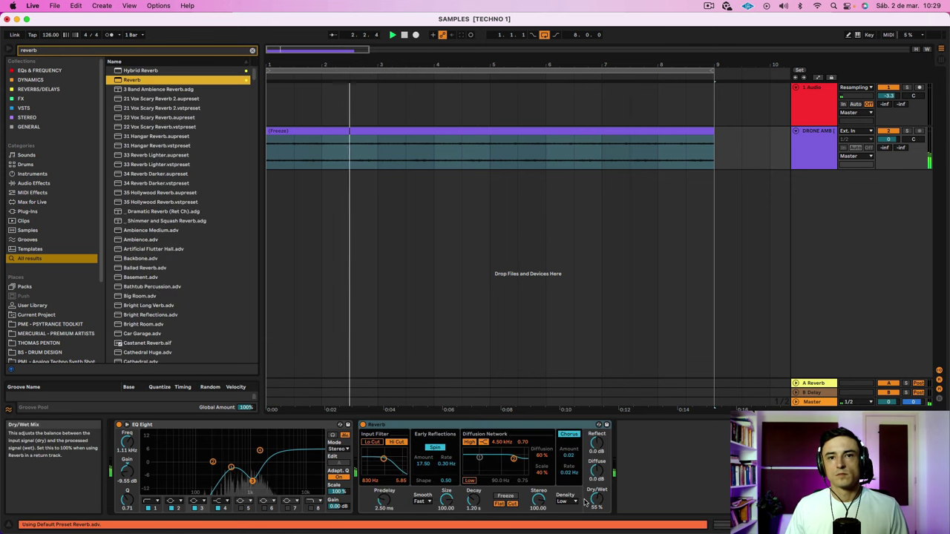
Set the Reverb's Dry/Wet to 63 % and the drone track's volume to -1.0 dB
left_click(531, 425)
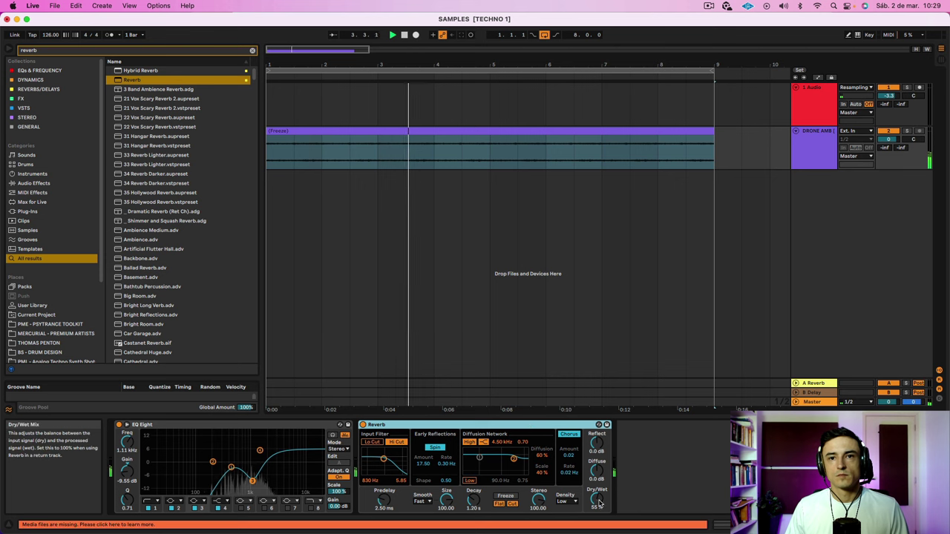
left_click_drag(597, 500, 597, 491)
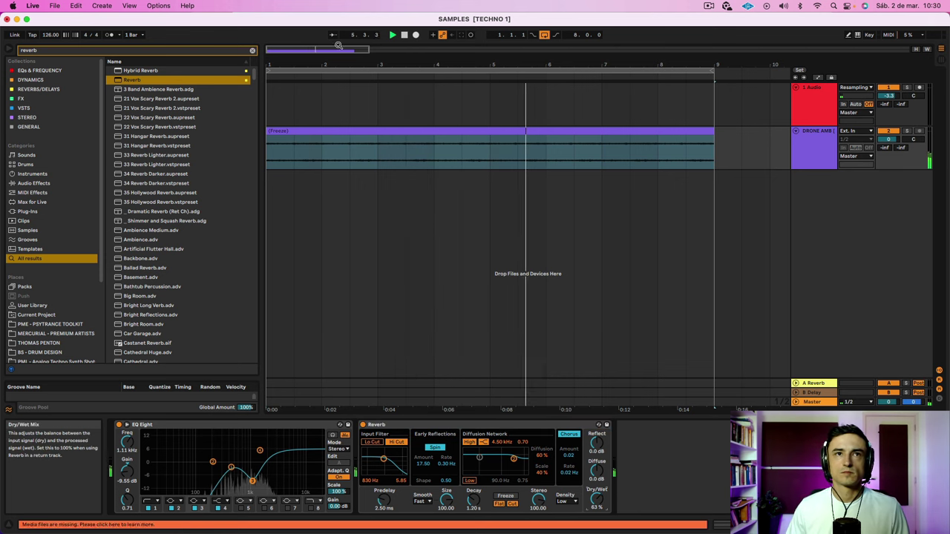
left_click(392, 131)
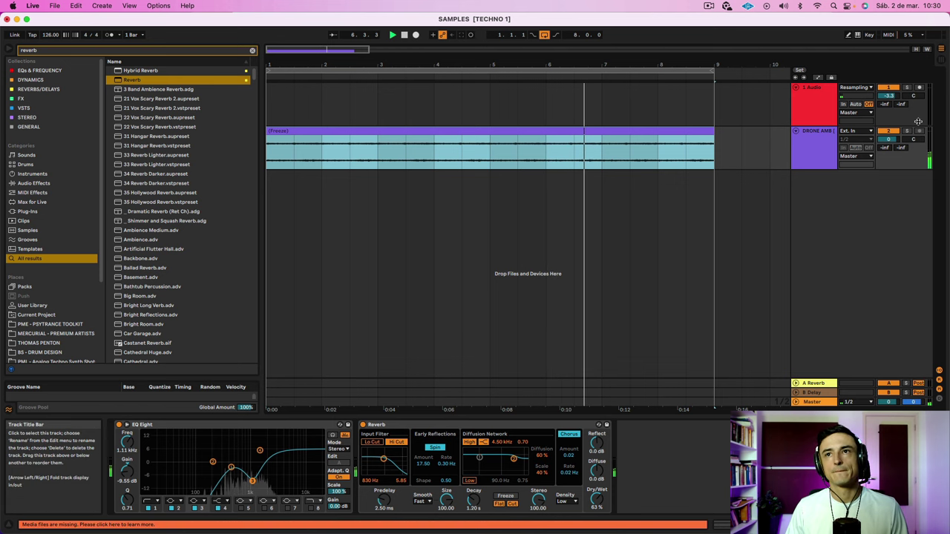
left_click_drag(890, 138, 889, 140)
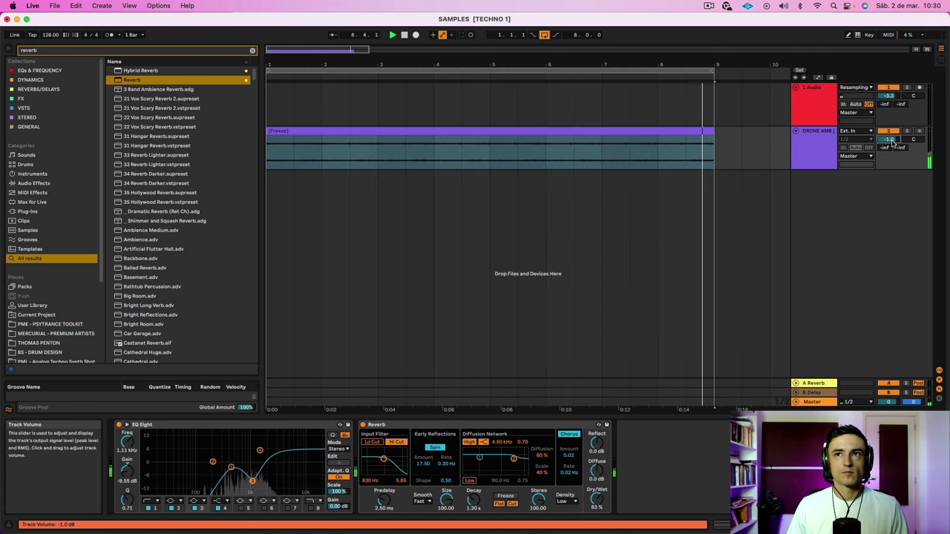
Adjust EQ Eight's low-cut band on the drone to 495 Hz with a Q of 0.69
left_click(713, 140)
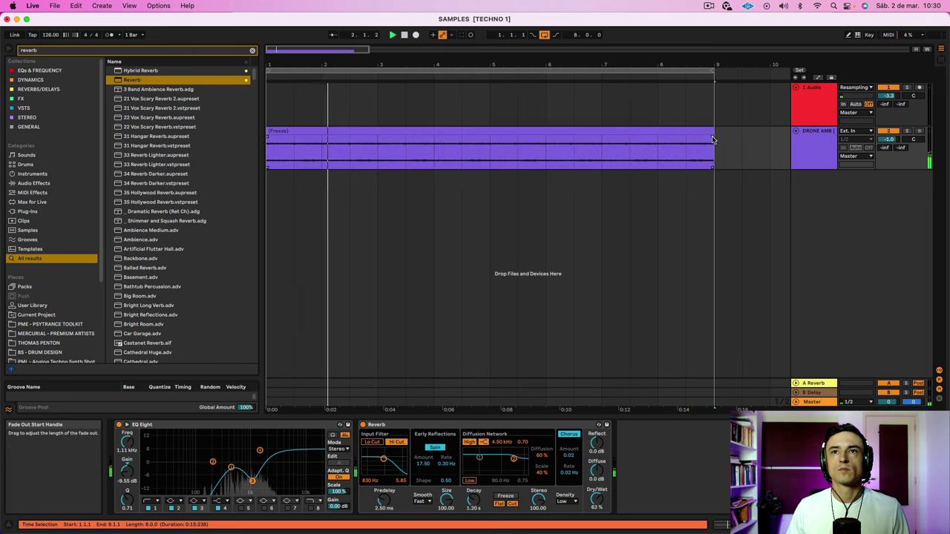
left_click(283, 131)
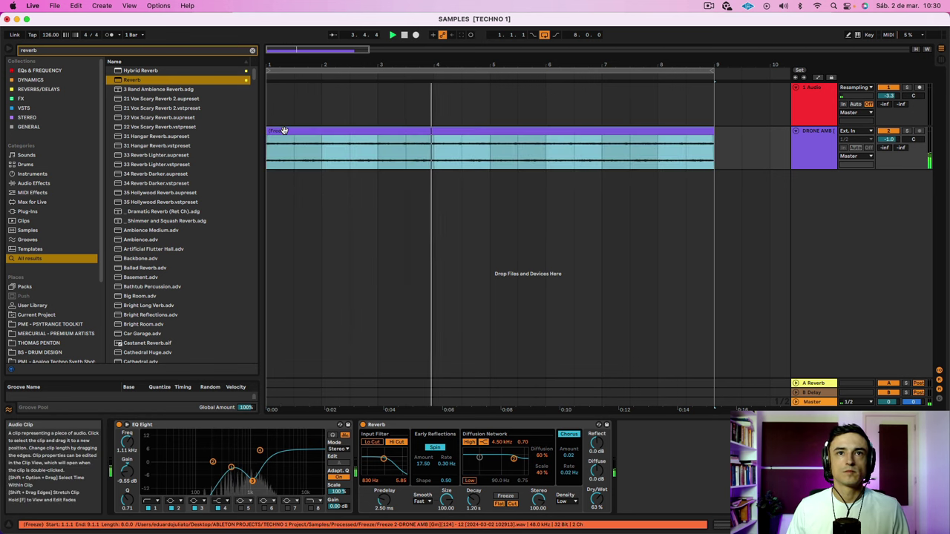
left_click(234, 467)
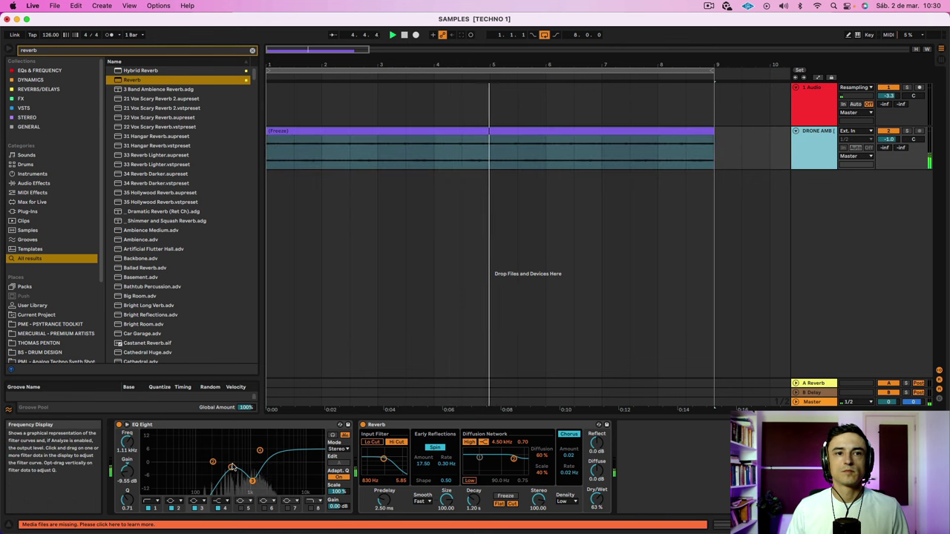
left_click_drag(238, 462, 235, 470)
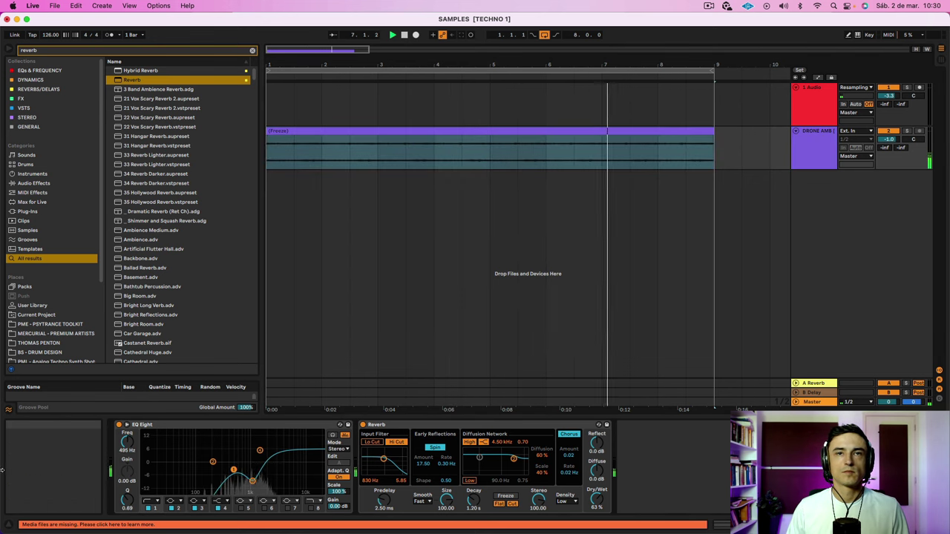
Stop playback with the drone track selected and clear the browser search
left_click(818, 160)
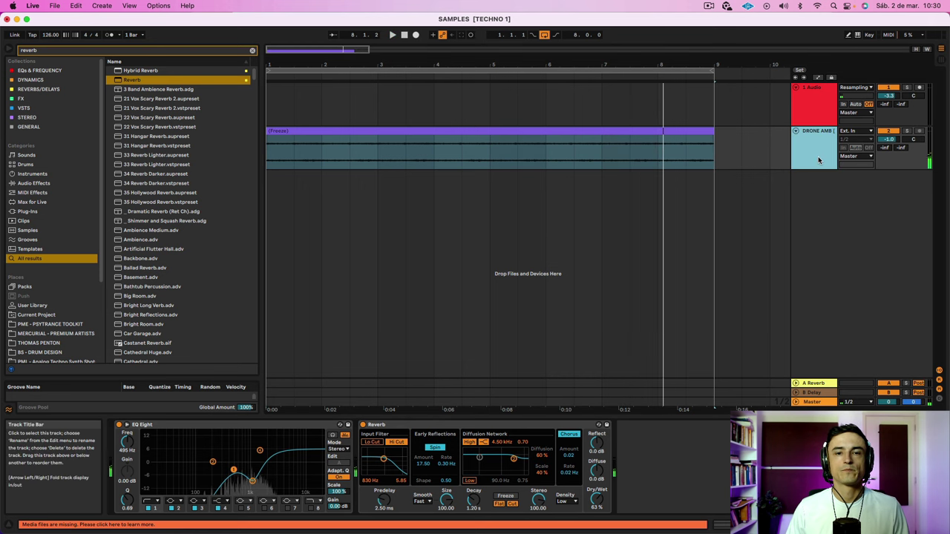
left_click(253, 50)
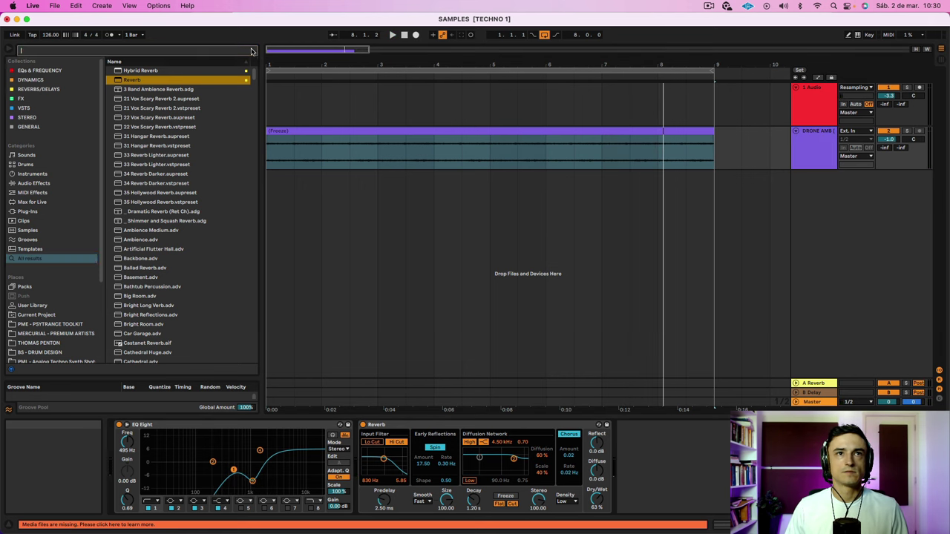
Add TEXTURE - 15.wav from the PME - SIRIUS KIT Organic Textures folder to a new audio track at bar 1
scroll(86, 122, "down", 5)
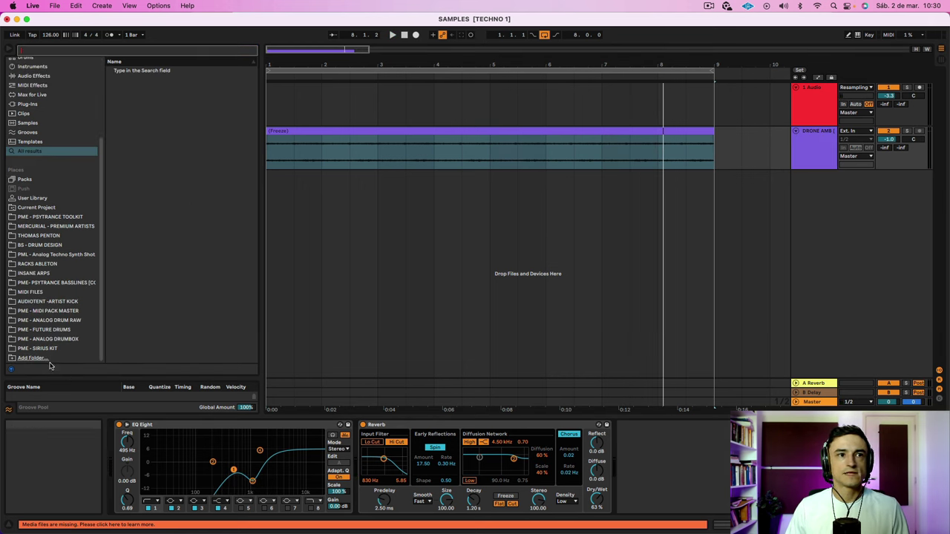
left_click(49, 354)
left_click(117, 118)
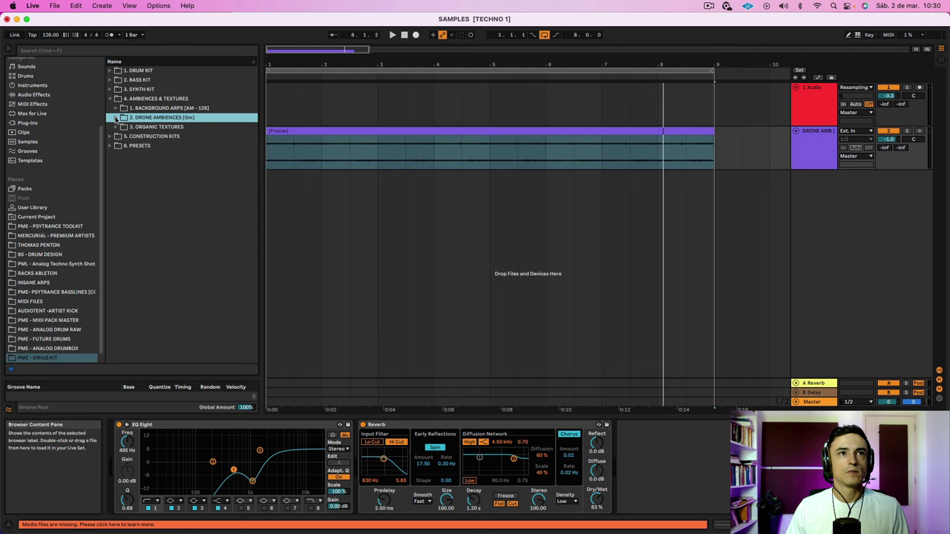
left_click(117, 128)
left_click(156, 146)
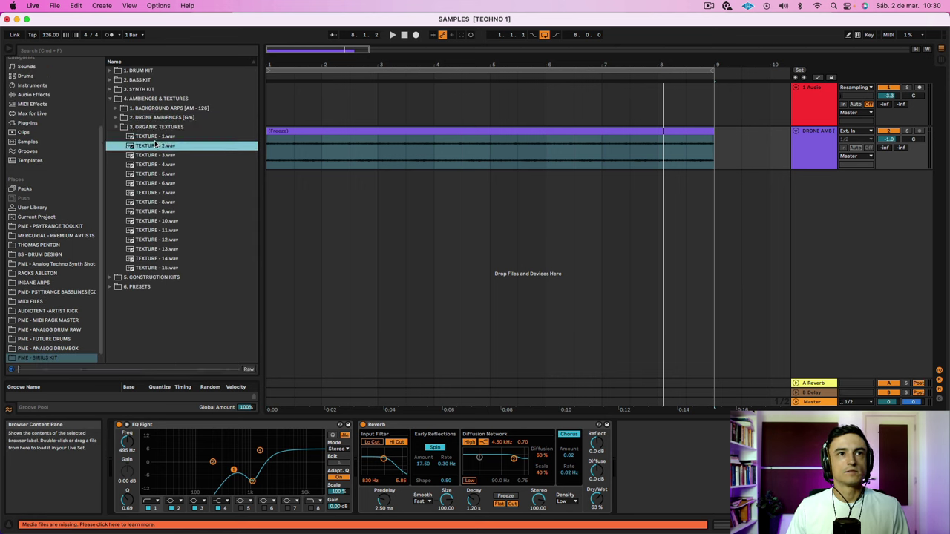
left_click(157, 268)
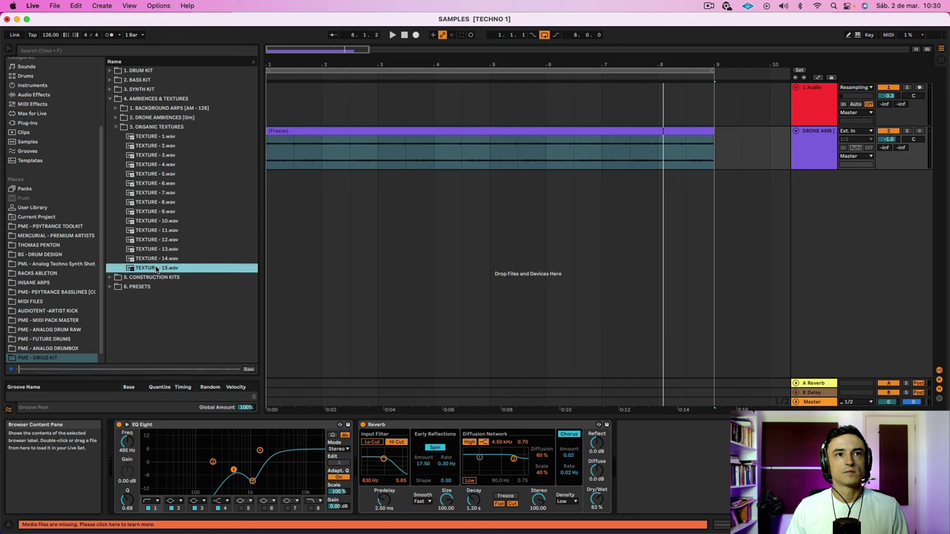
left_click_drag(155, 269, 301, 177)
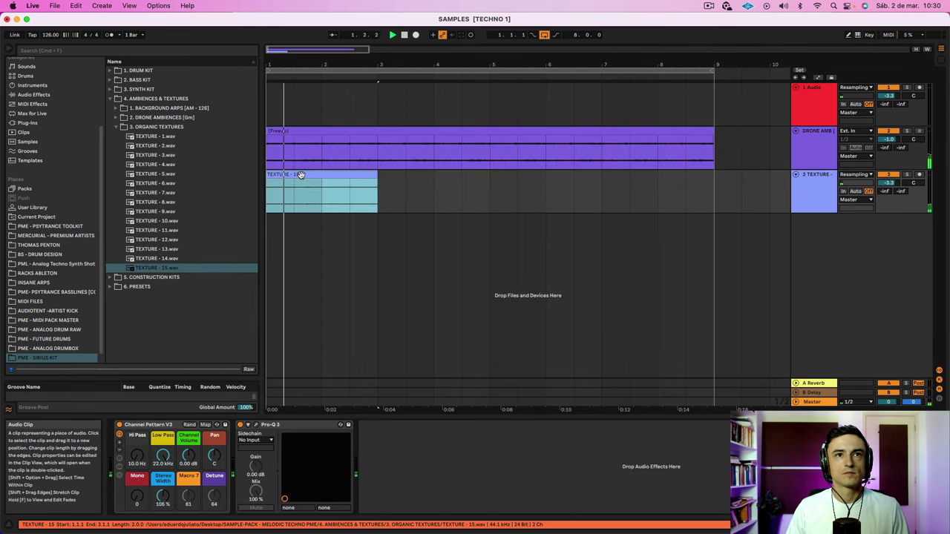
Duplicate the TEXTURE - 15 clip three times so that it fills the loop up to bar 9
key("super+d")
key("super+d")
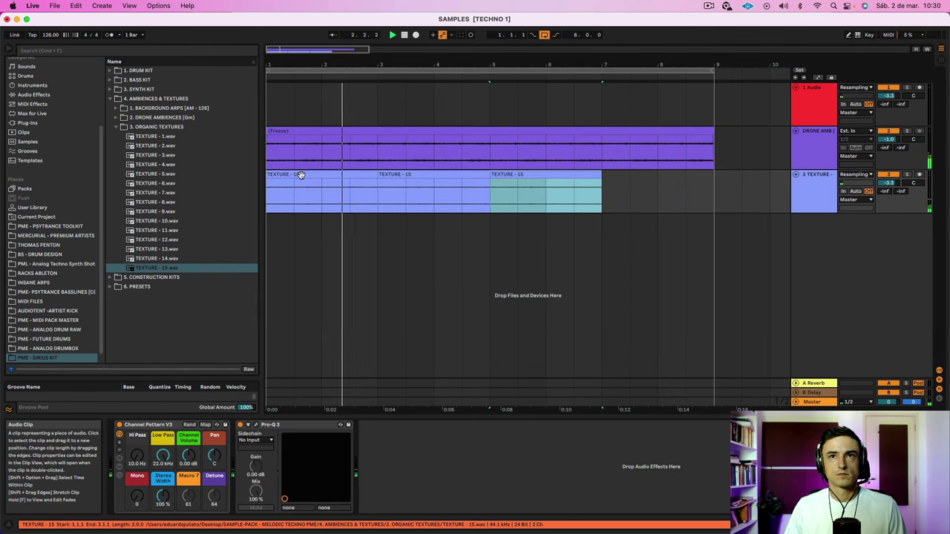
key("super+d")
Set the texture track's volume to -11.6 dB
left_click(817, 178)
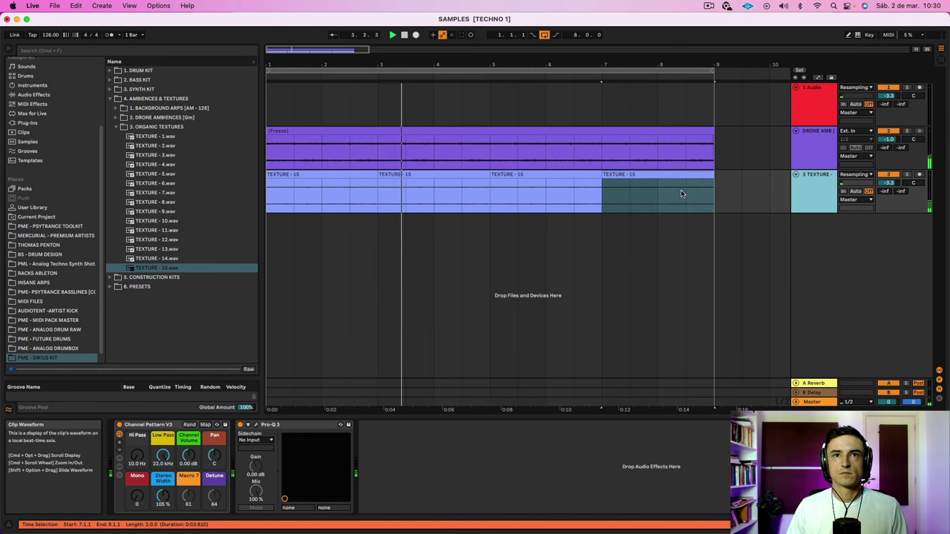
left_click(467, 175)
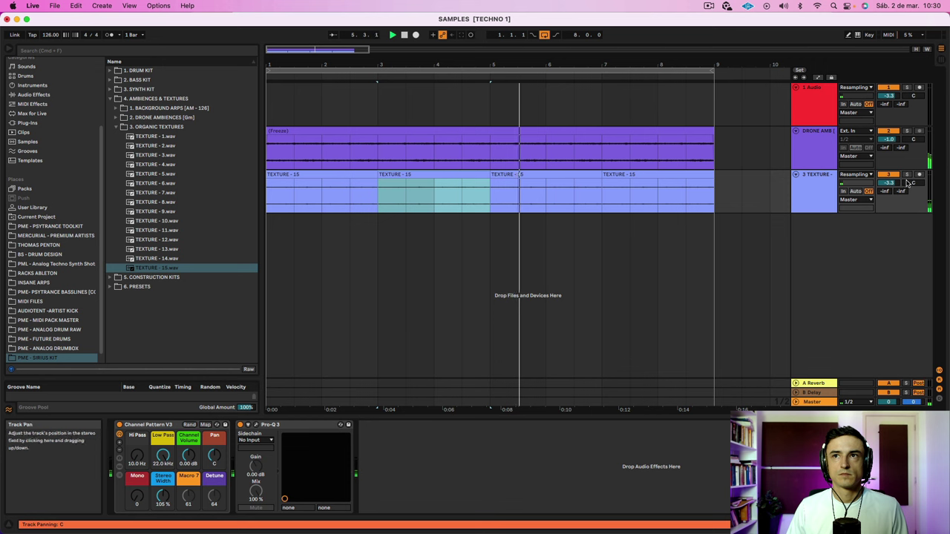
left_click_drag(929, 184, 889, 198)
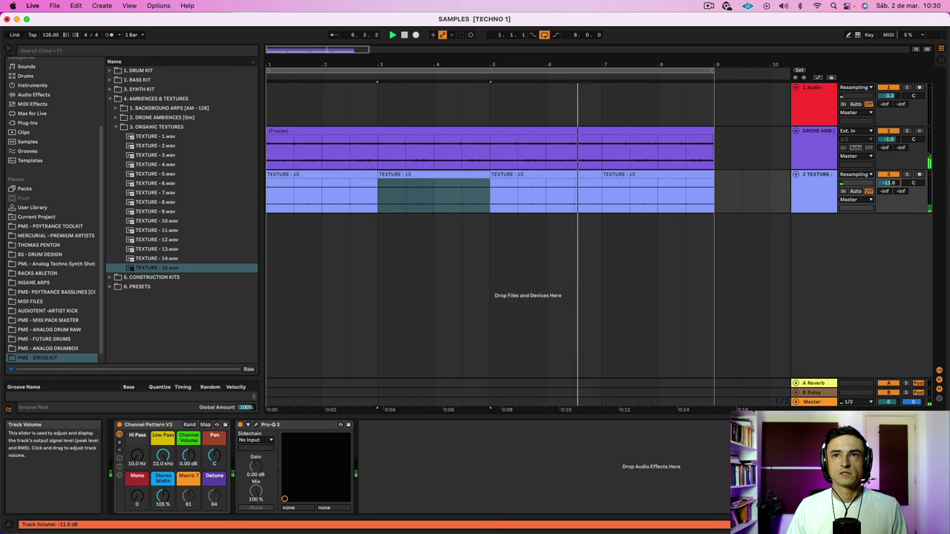
Open Pro-Q 3 on the texture track and add a low-cut band and a +3.54 dB bell at 15119 Hz
left_click(825, 189)
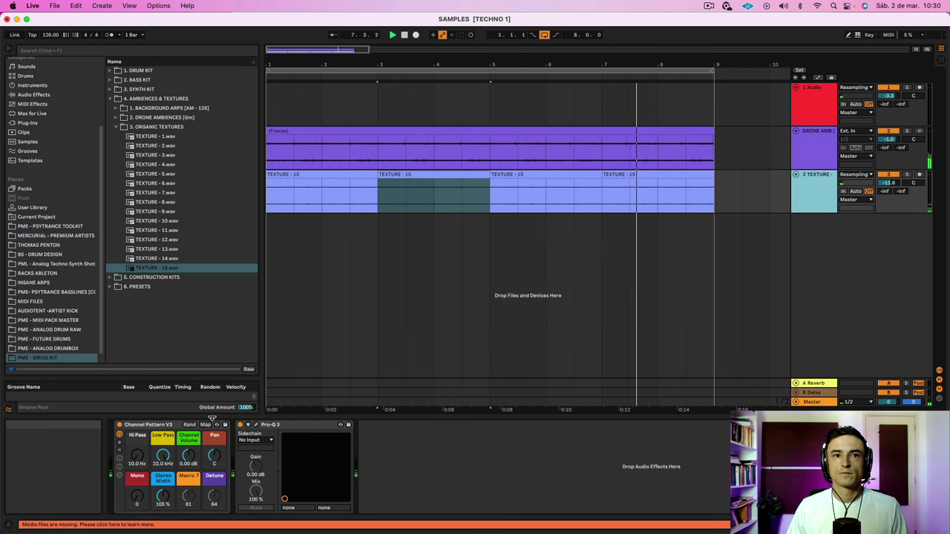
left_click(300, 428)
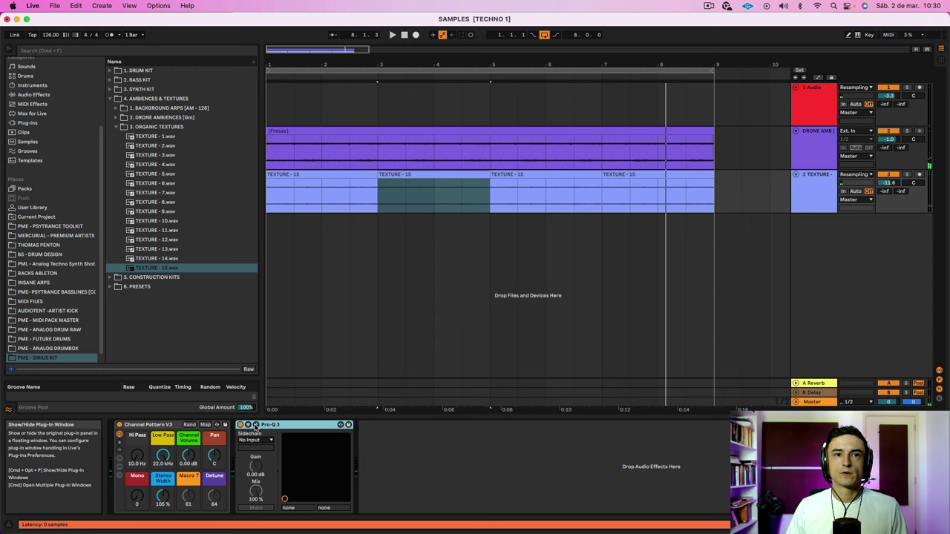
left_click(256, 426)
key("space")
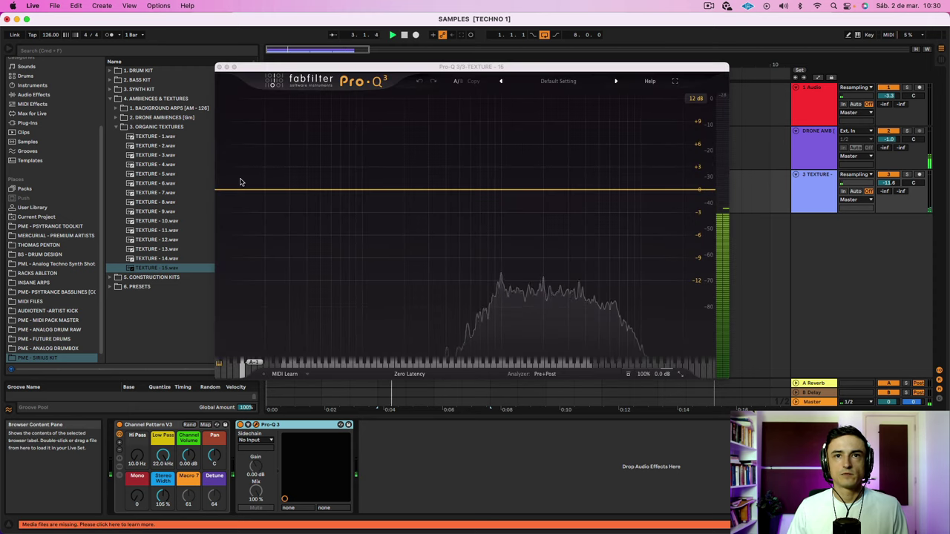
left_click(239, 190)
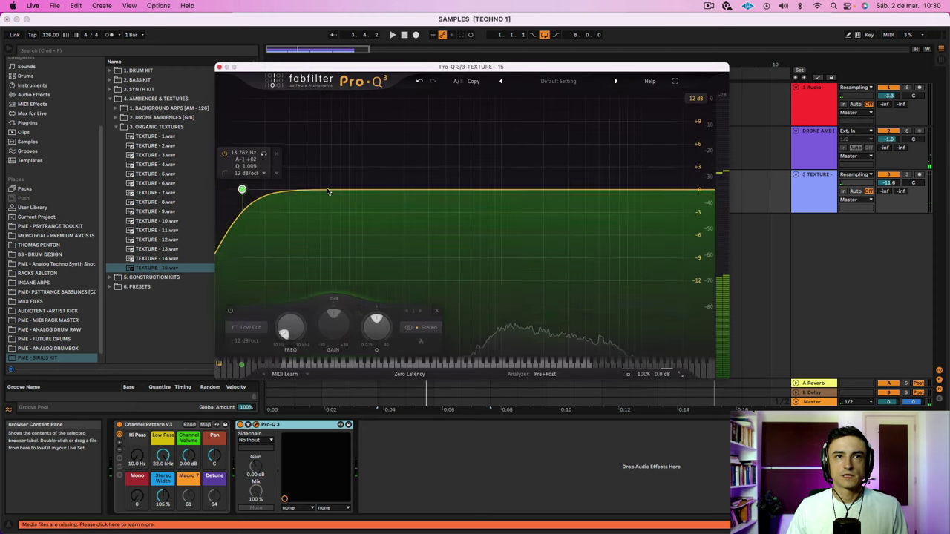
left_click_drag(328, 192, 665, 167)
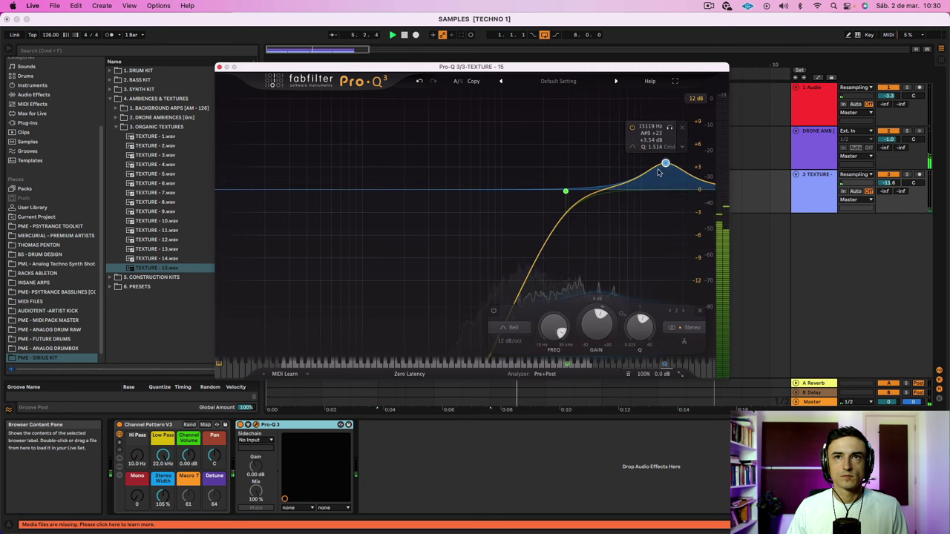
Raise the low-cut frequency, set the bell to 14894 Hz with a +2.02 dB gain, and close Pro-Q 3
left_click_drag(566, 191, 592, 189)
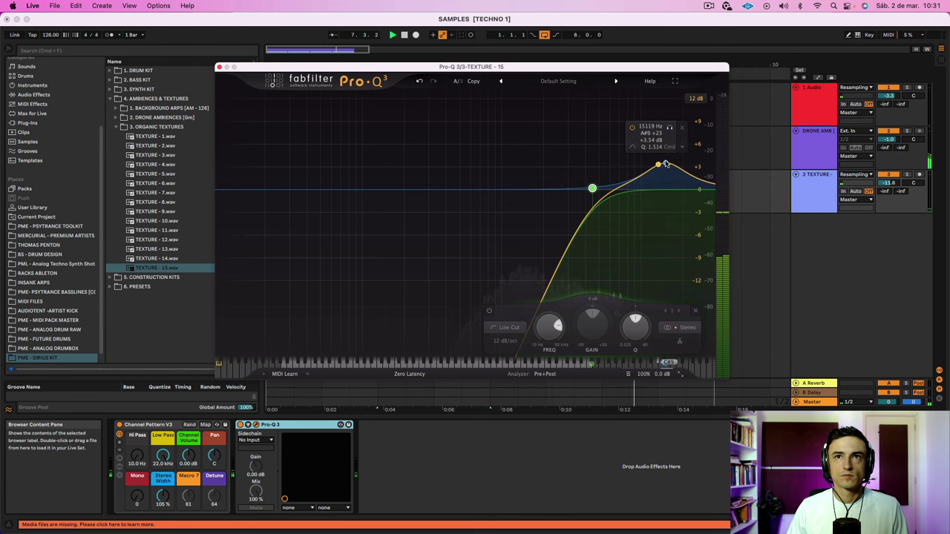
left_click_drag(667, 165, 666, 176)
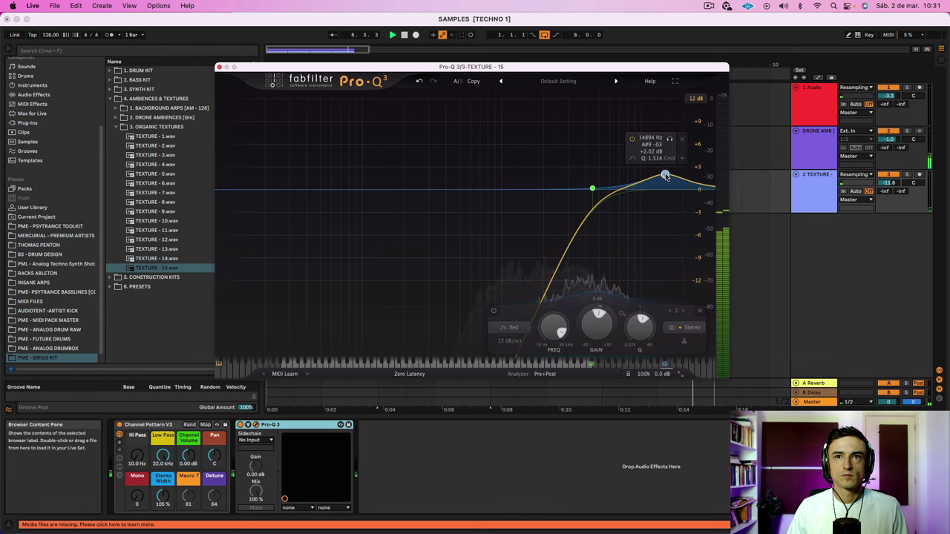
left_click(219, 66)
Restart playback from bar 1 to listen to the drone and texture together
left_click(323, 129)
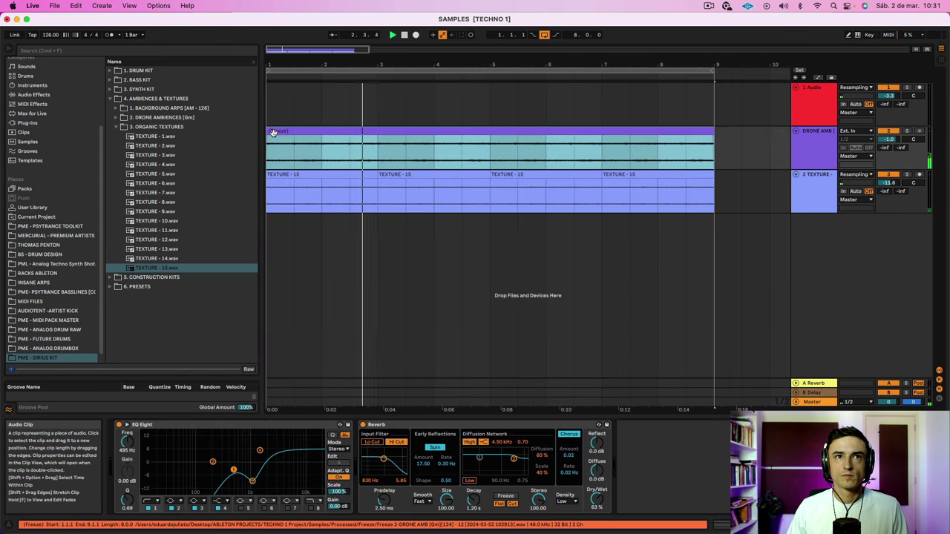
key("space")
key("space")
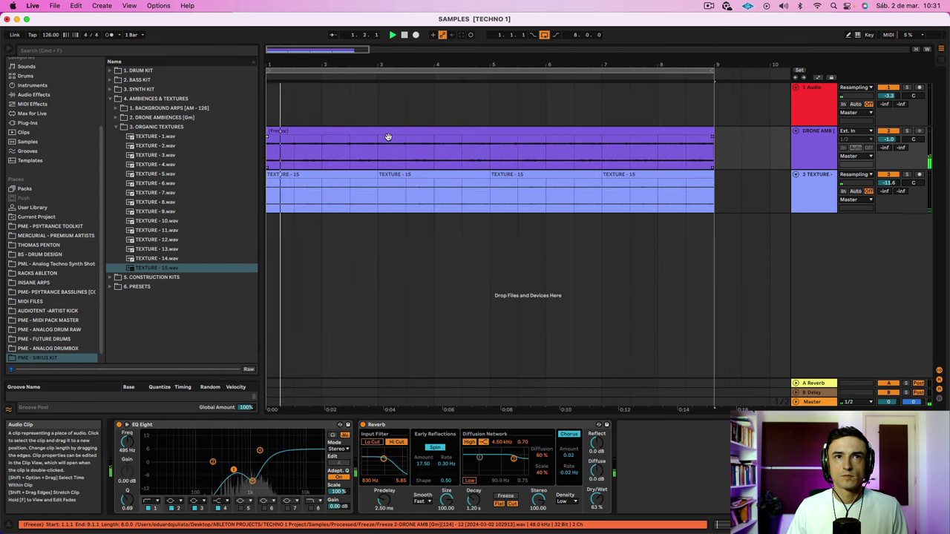
left_click(385, 134)
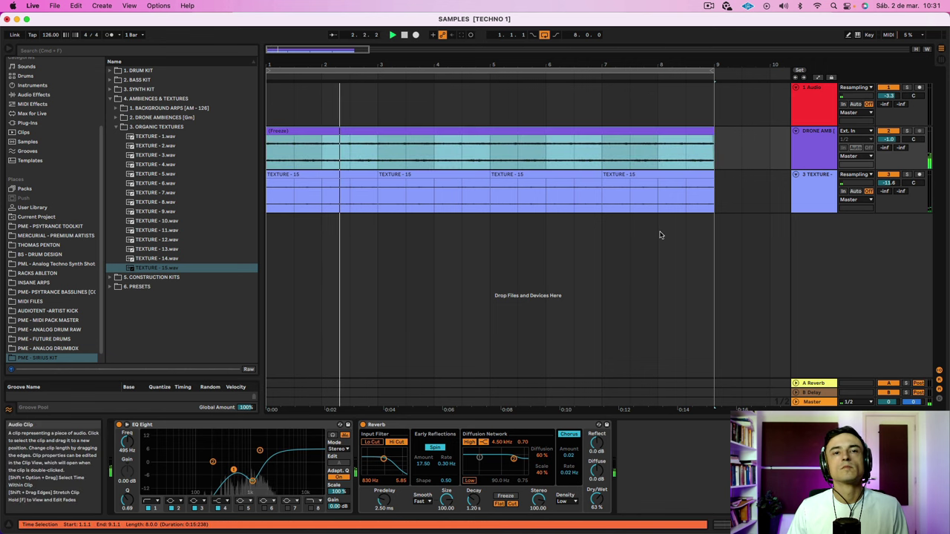
Rebalance the texture against the drone by setting the texture track's volume to -11.3 dB
left_click(819, 193)
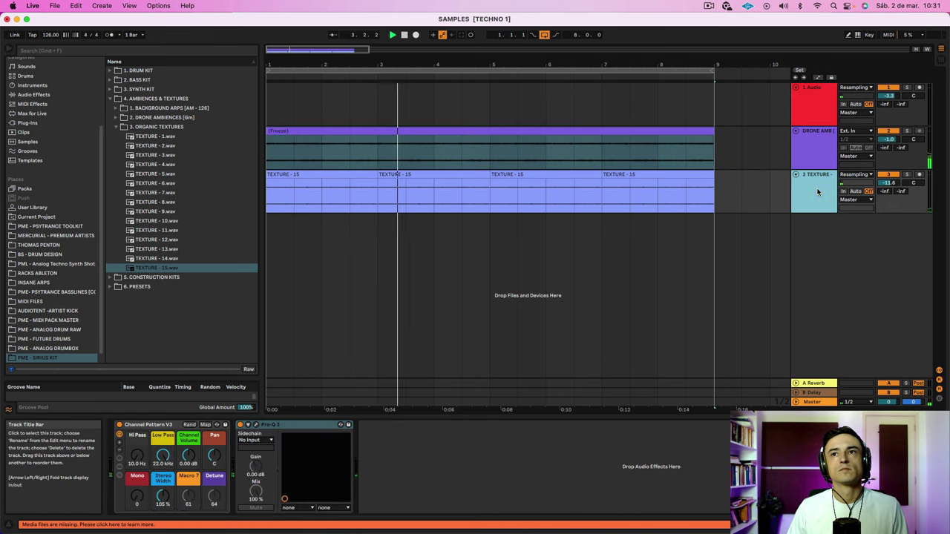
left_click_drag(888, 183, 888, 171)
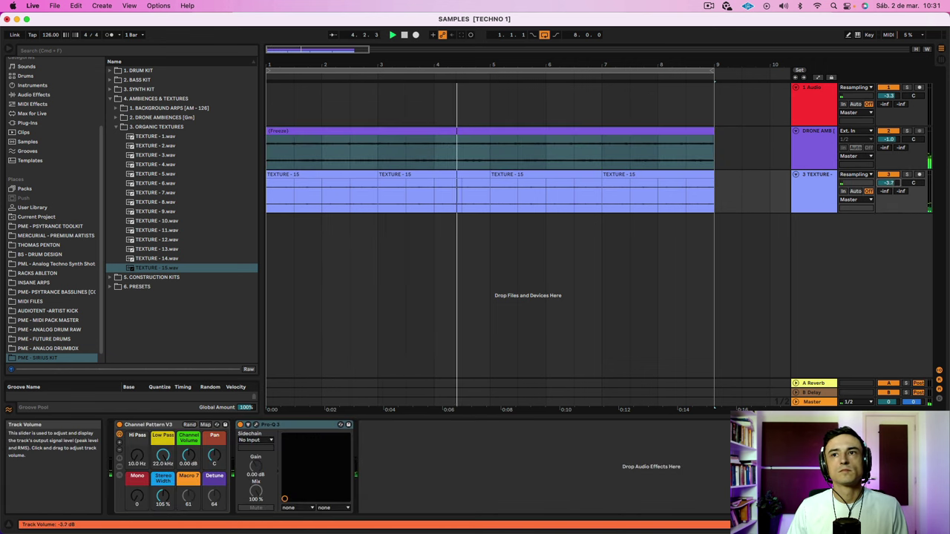
left_click(820, 191)
left_click(818, 152)
left_click(815, 193)
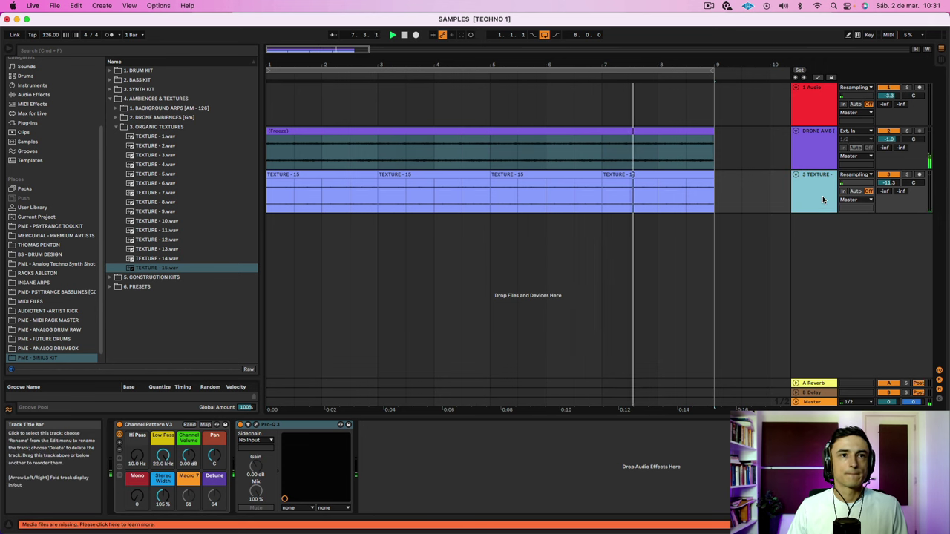
Collapse the Organic Textures and Ambiences & Textures folders and select the 1 Audio track
left_click(115, 127)
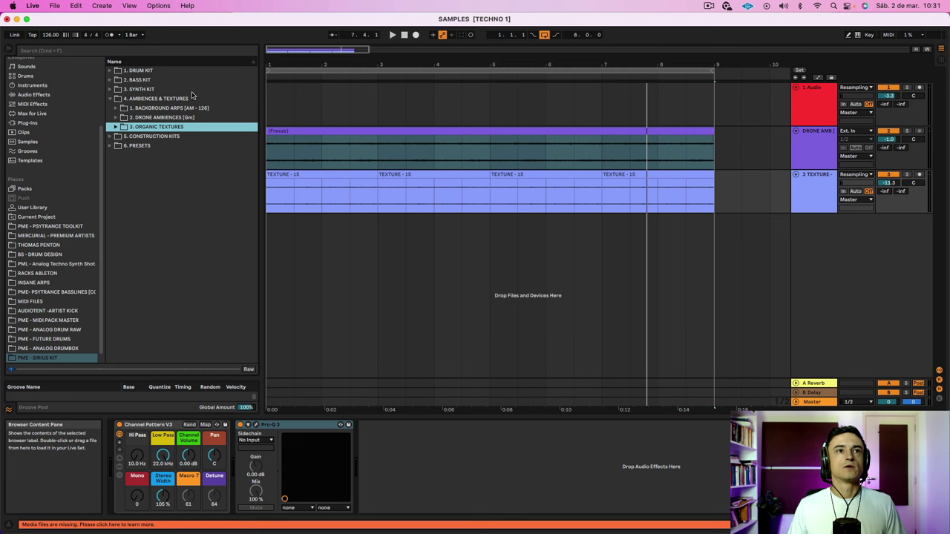
left_click(110, 99)
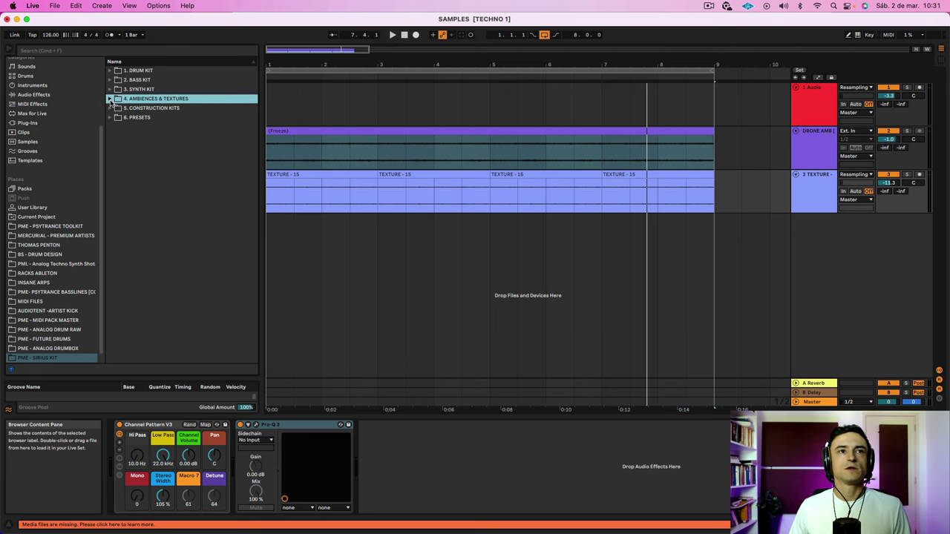
left_click(349, 158)
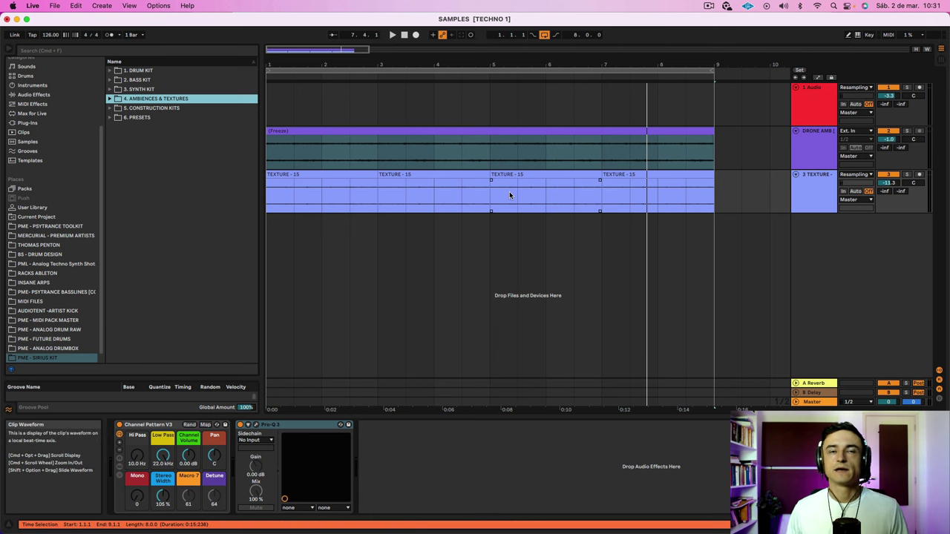
left_click(808, 119)
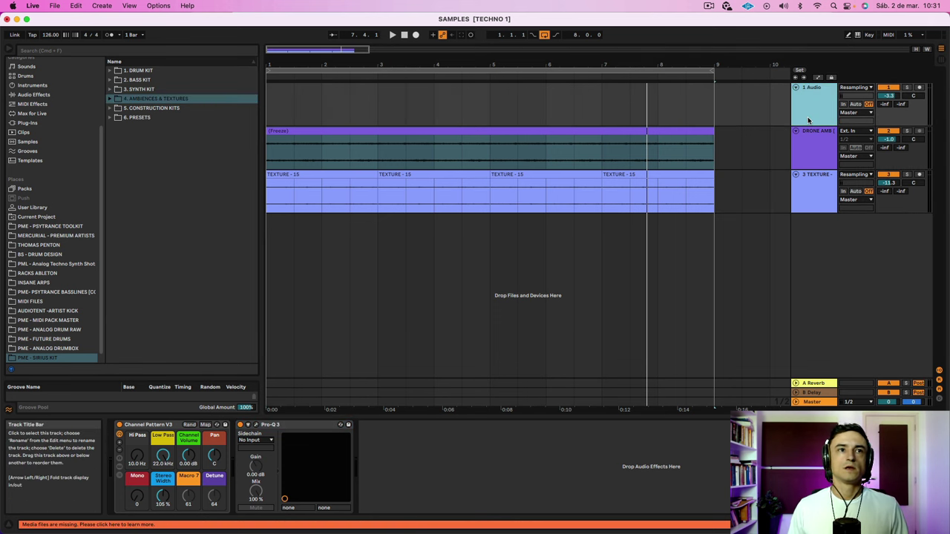
Import TECHNO DRUMS.als from the RACKS ABLETON folder as new tracks below the texture track
scroll(82, 257, "down", 1)
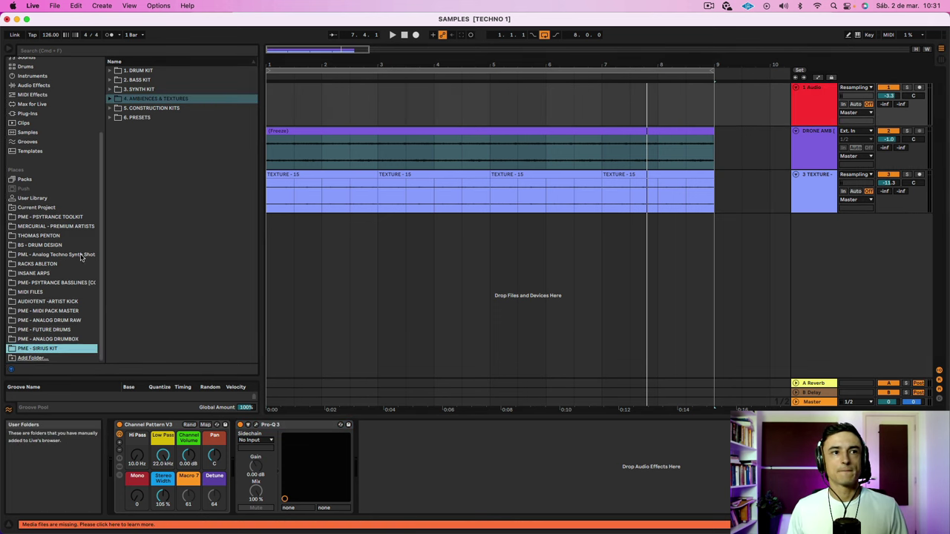
left_click(32, 266)
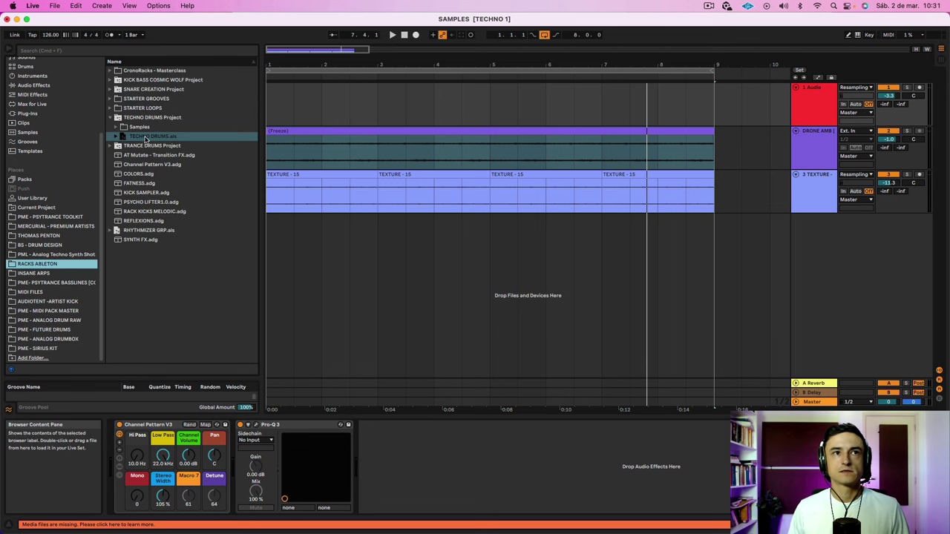
left_click_drag(145, 139, 479, 304)
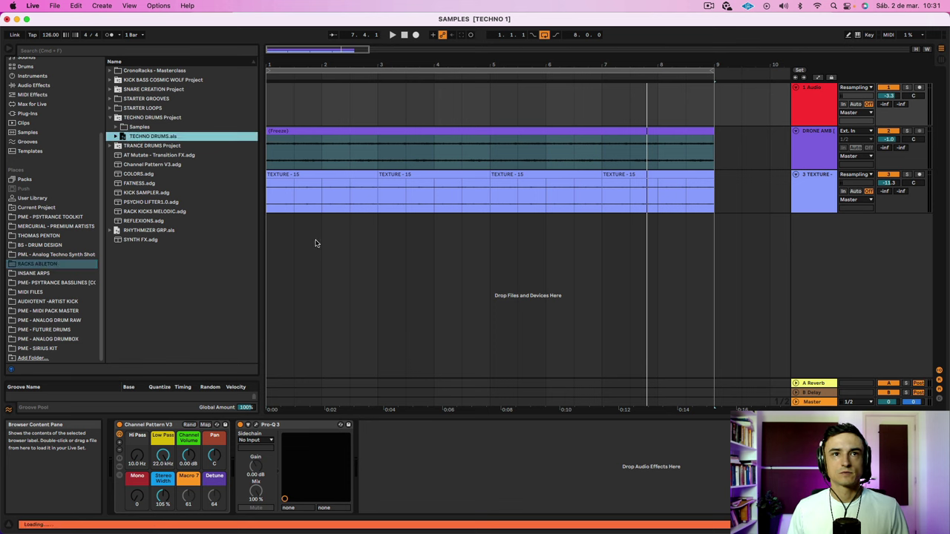
left_click_drag(316, 243, 319, 247)
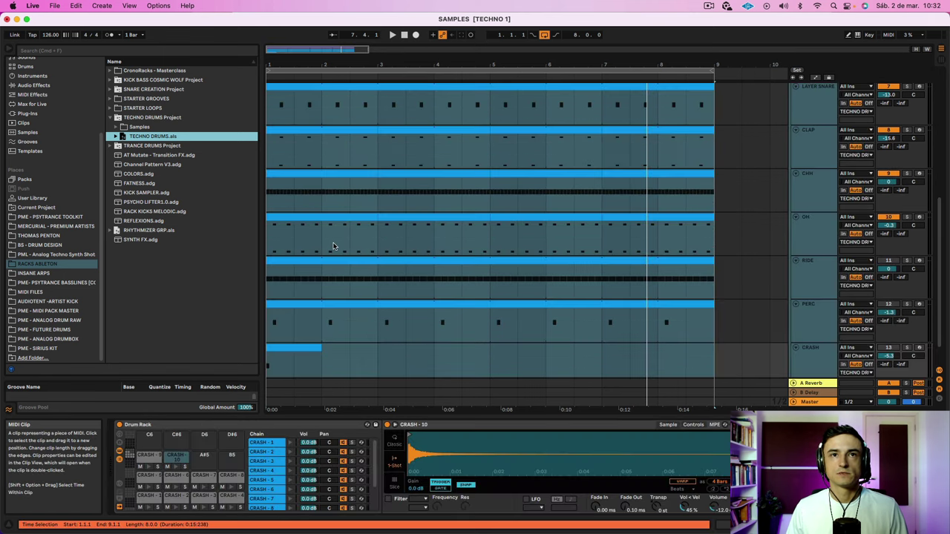
Move the KICK track out of the TECHNO DRUMS group to just above the drone track, and fold the group
left_click(809, 224)
scroll(809, 219, "up", 8)
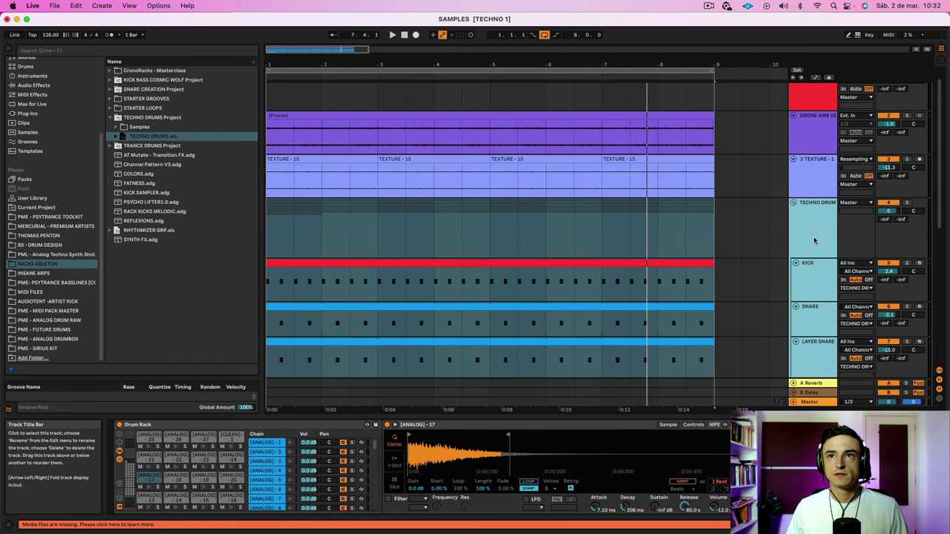
left_click(797, 283)
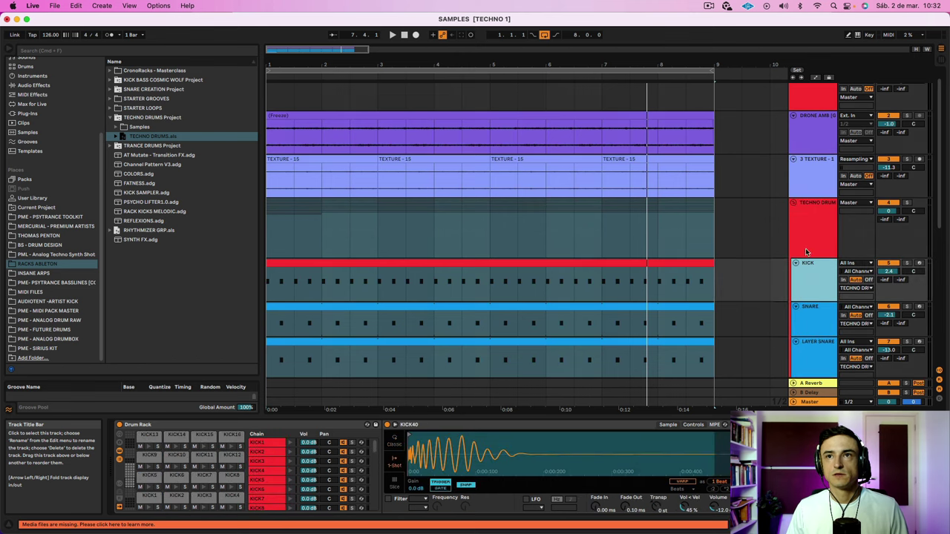
left_click_drag(811, 281, 807, 123)
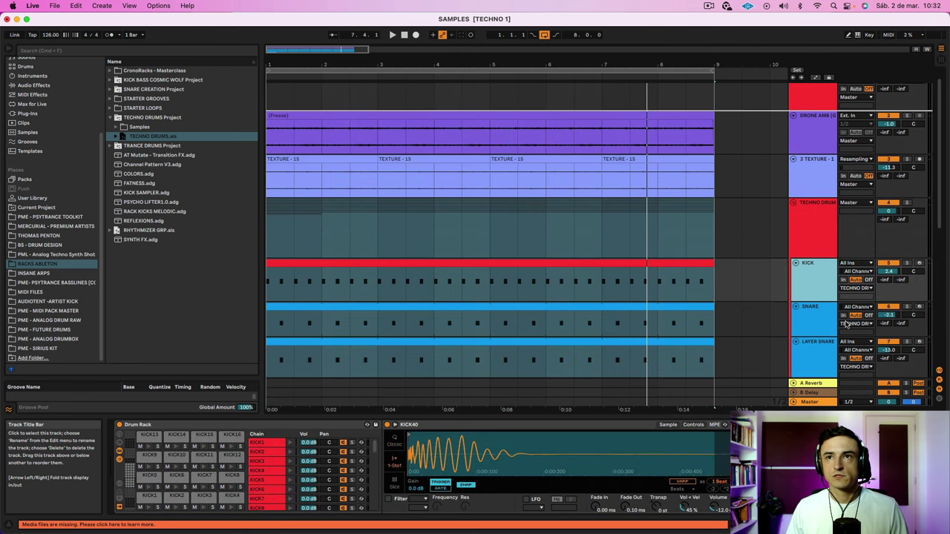
left_click_drag(822, 310, 816, 226)
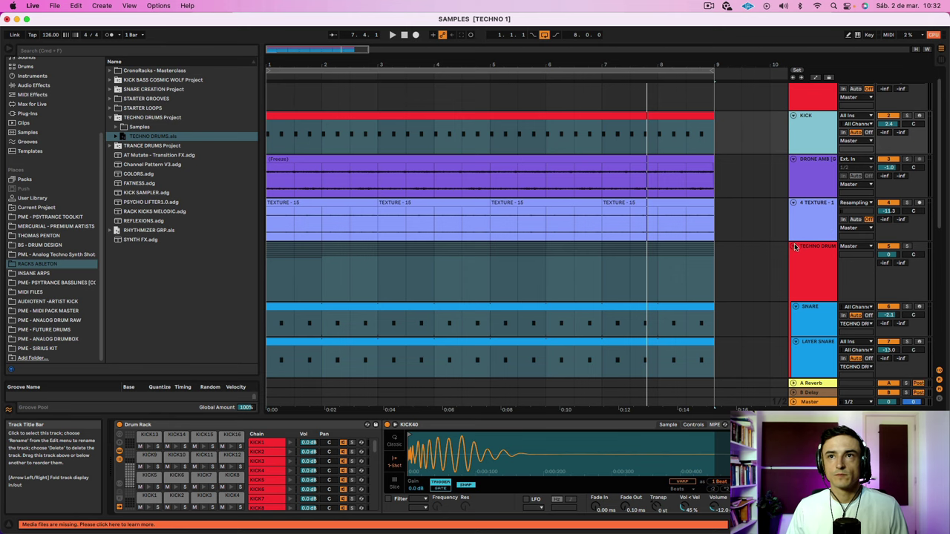
left_click(794, 247)
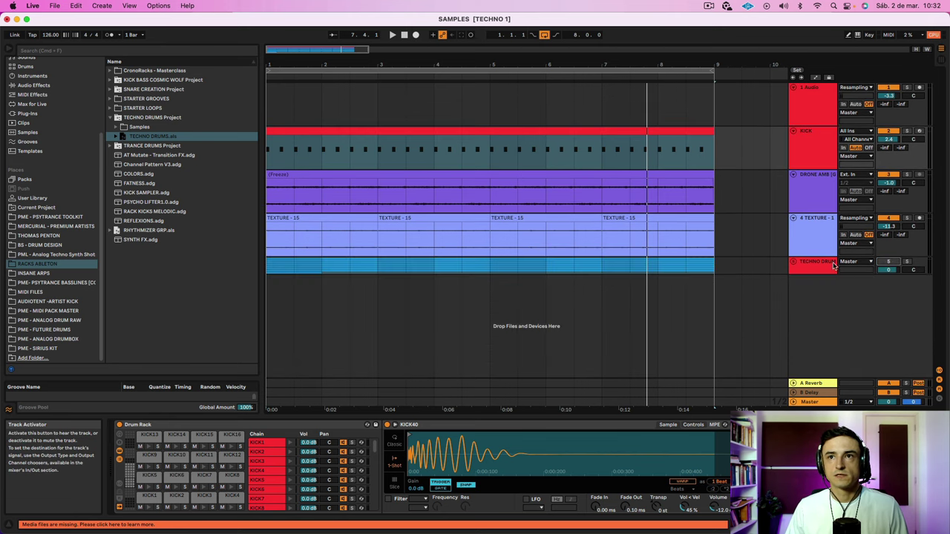
Recolour the TECHNO DRUMS group track blue
right_click(812, 264)
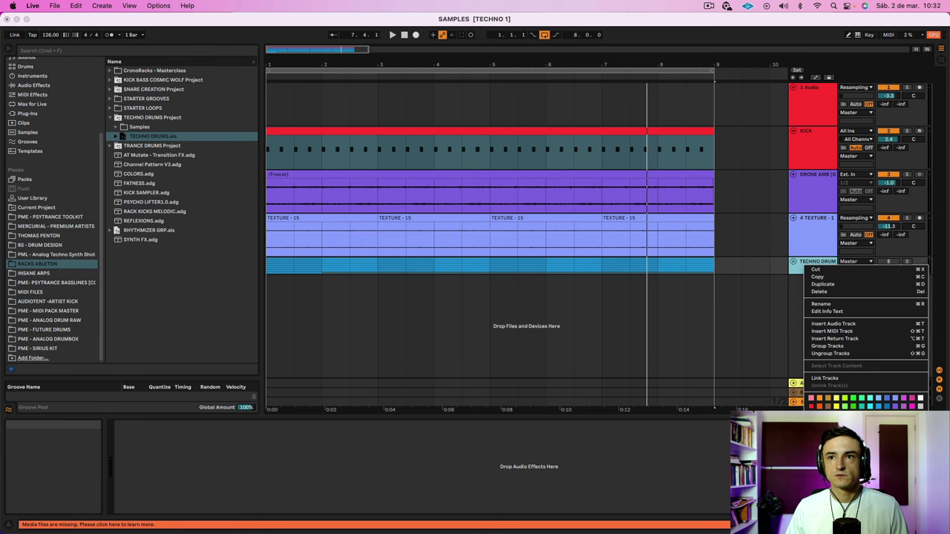
left_click(878, 407)
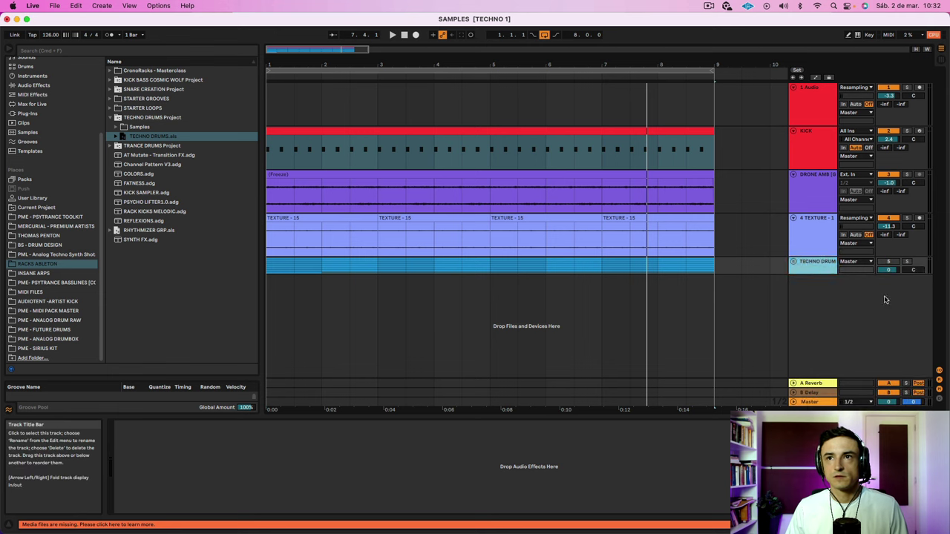
Open the KICK clip's MIDI notes, turn off the scale-only row display, and play the kick pattern
left_click(836, 151)
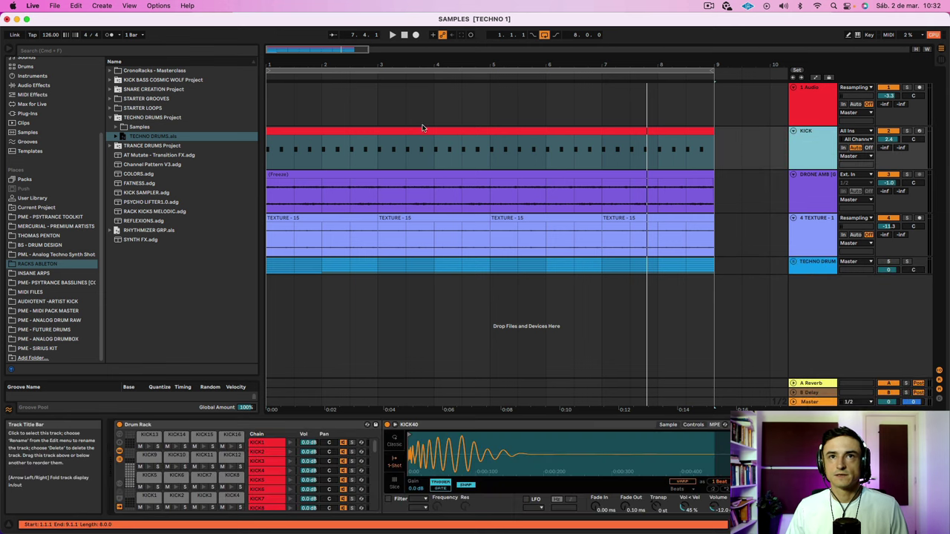
double_click(415, 130)
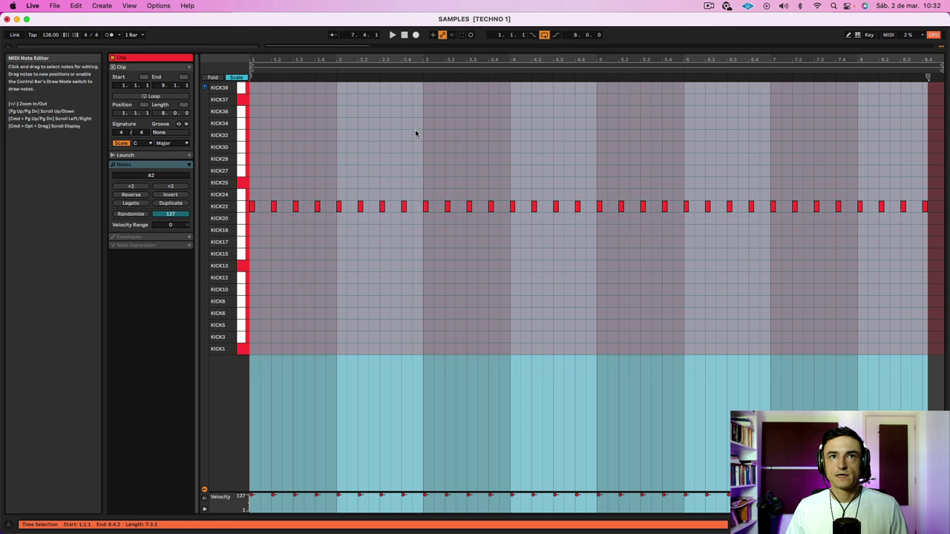
left_click(235, 78)
scroll(301, 99, "up", 3)
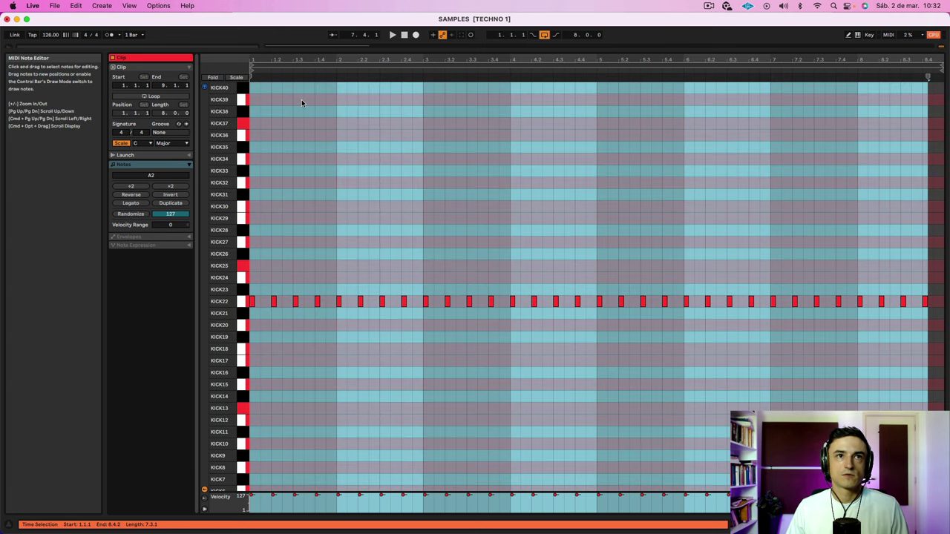
scroll(302, 99, "down", 3)
left_click(279, 262)
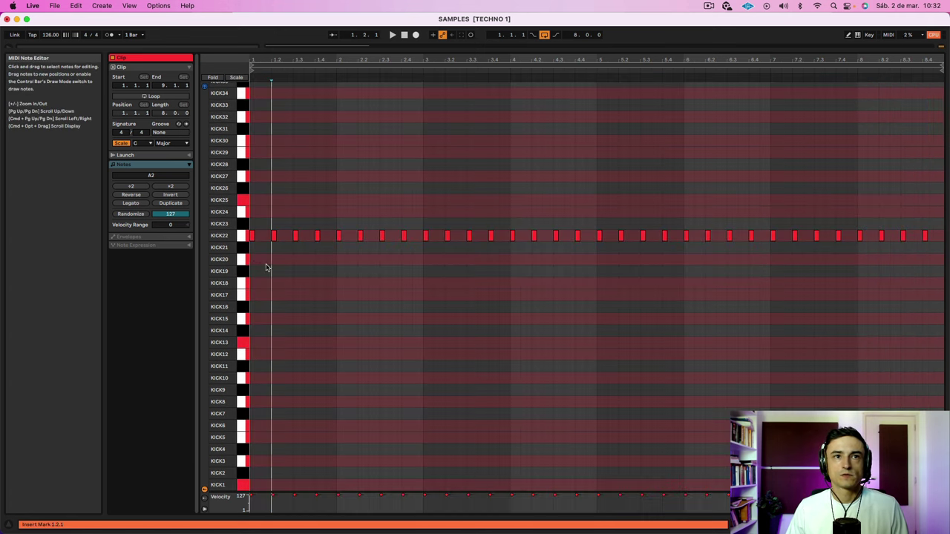
key("space")
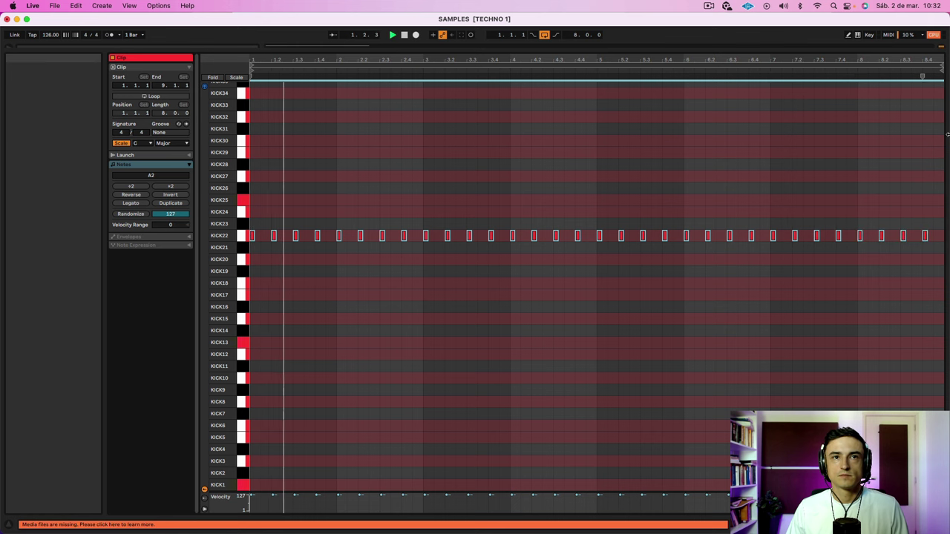
Bring up the KICK22 sample in the KICK track's Drum Rack and set its Fade Out to 141 ms
key("shift+Tab")
left_click(285, 132)
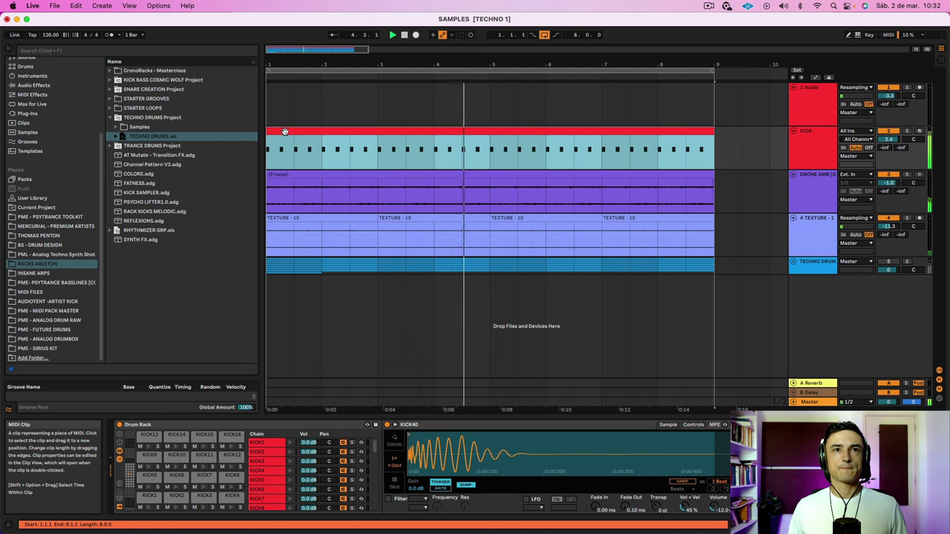
left_click(130, 477)
left_click(176, 475)
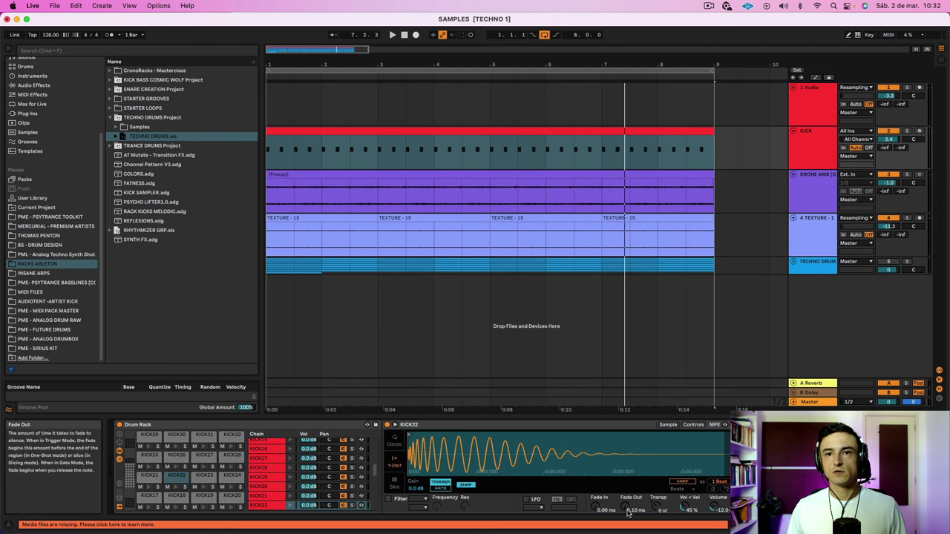
left_click_drag(631, 509, 631, 495)
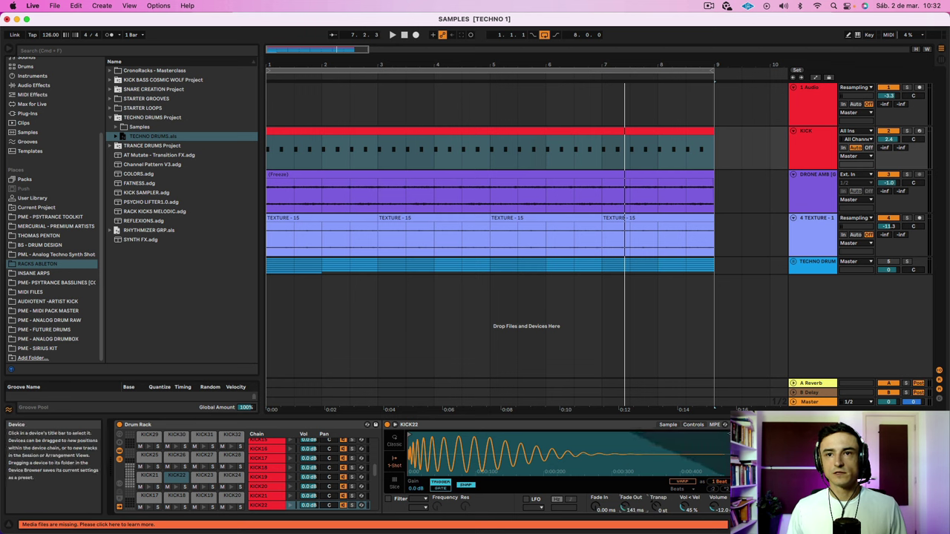
Shorten the KICK22 sample by moving its end point to just past 200 ms while listening to the loop
left_click_drag(727, 435, 590, 424)
key("space")
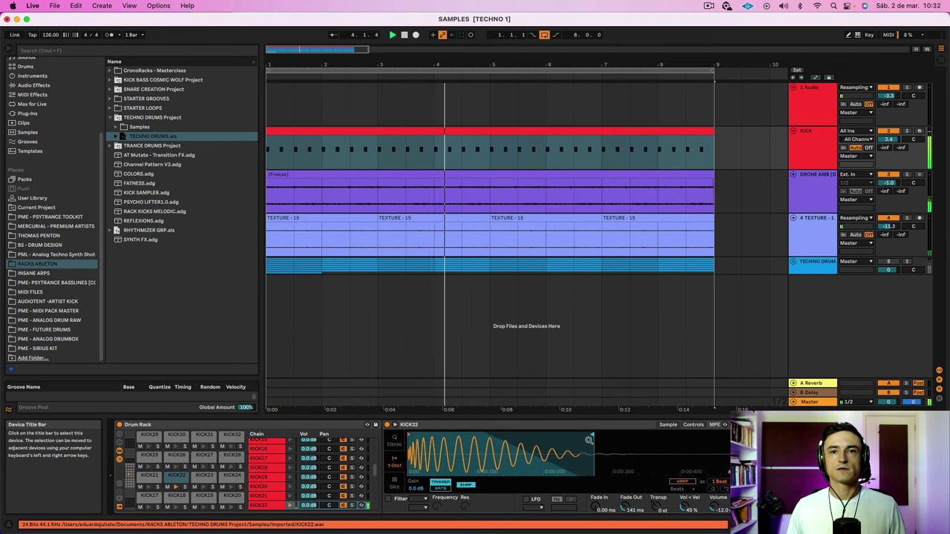
left_click_drag(594, 432, 532, 431)
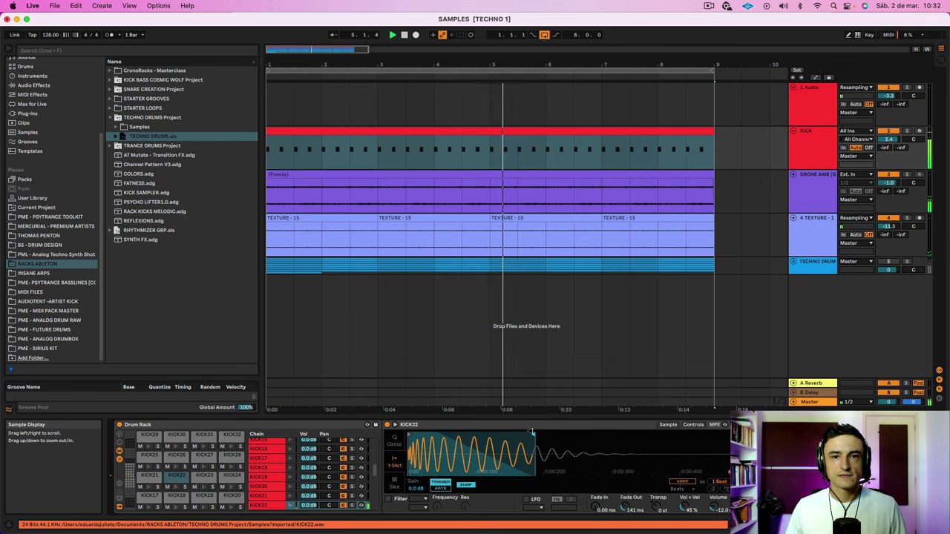
left_click_drag(532, 431, 565, 430)
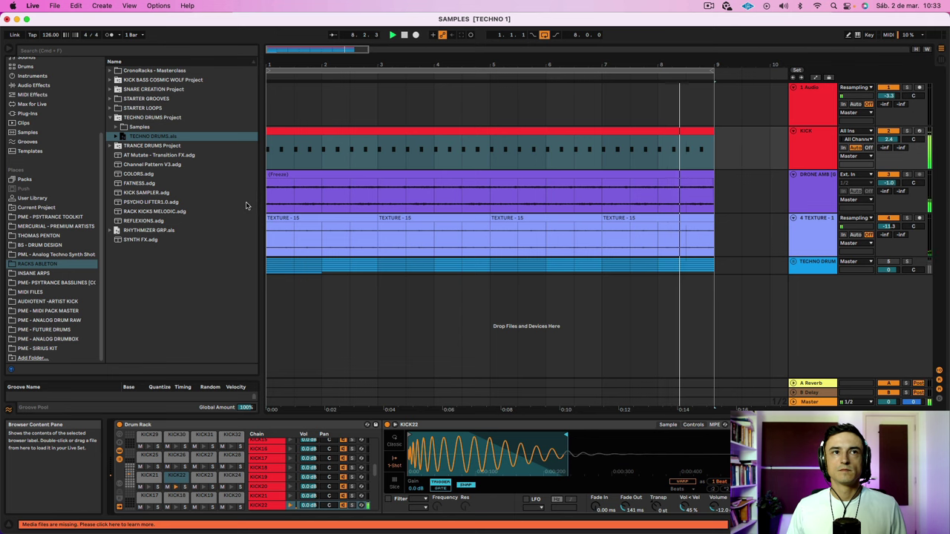
left_click(814, 159)
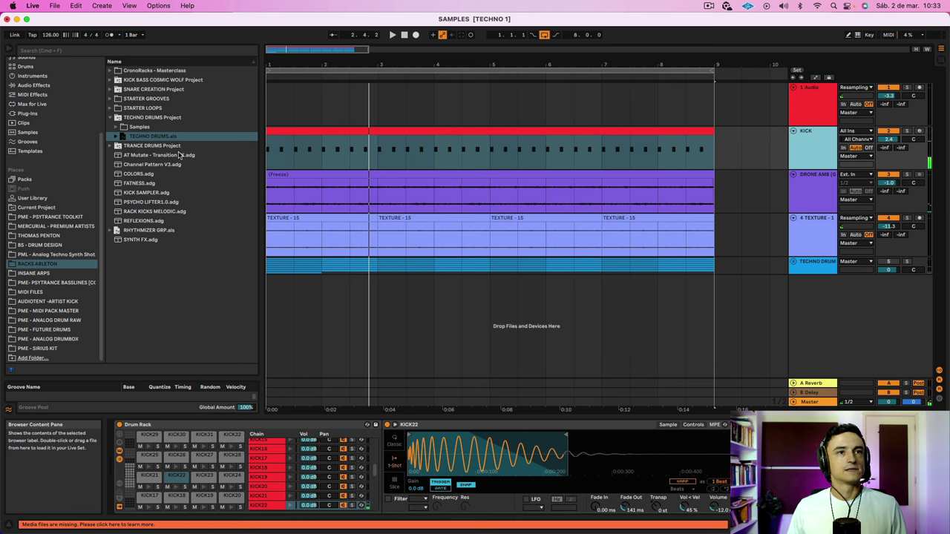
Add CLICK KICK 1.wav from the PME - SIRIUS KIT kicks folder at bar 1 on a new audio track directly below KICK
left_click(52, 350)
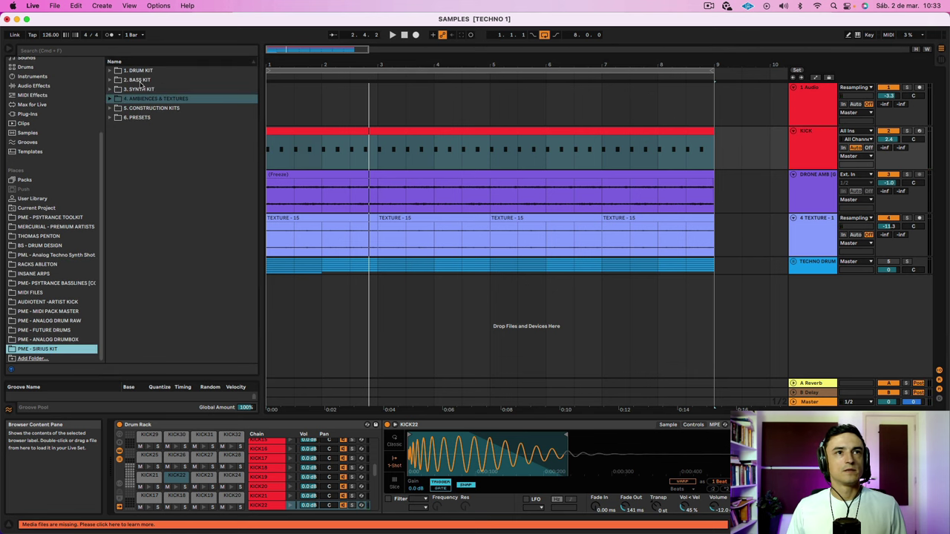
left_click(111, 71)
left_click(117, 80)
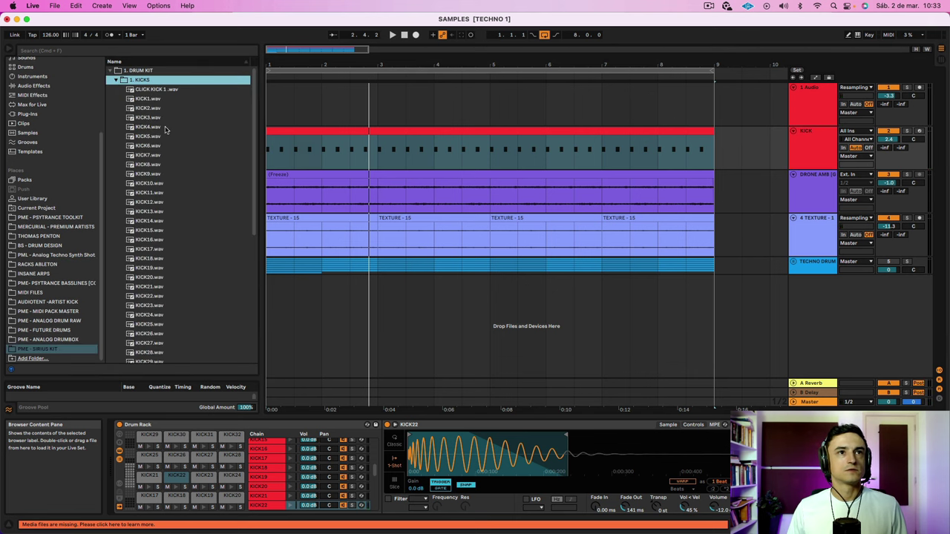
left_click(151, 90)
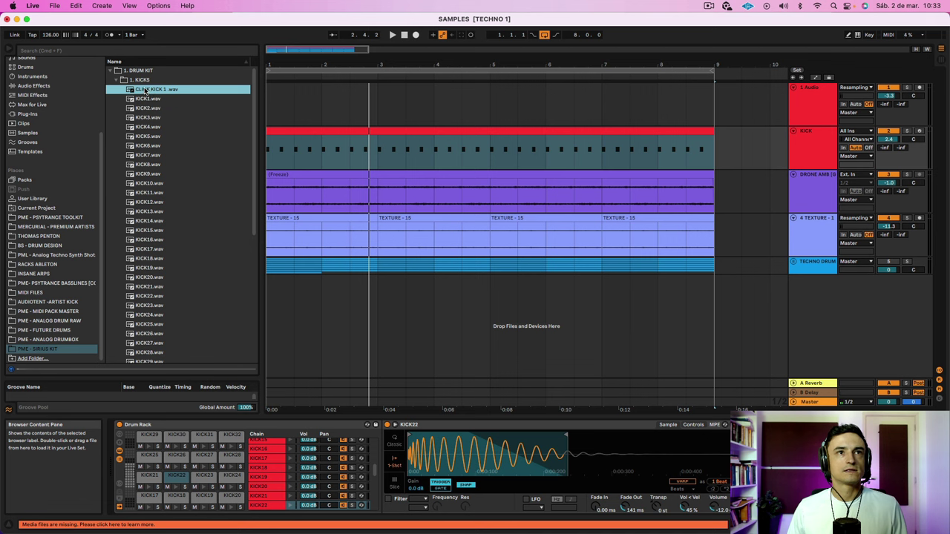
left_click(302, 322)
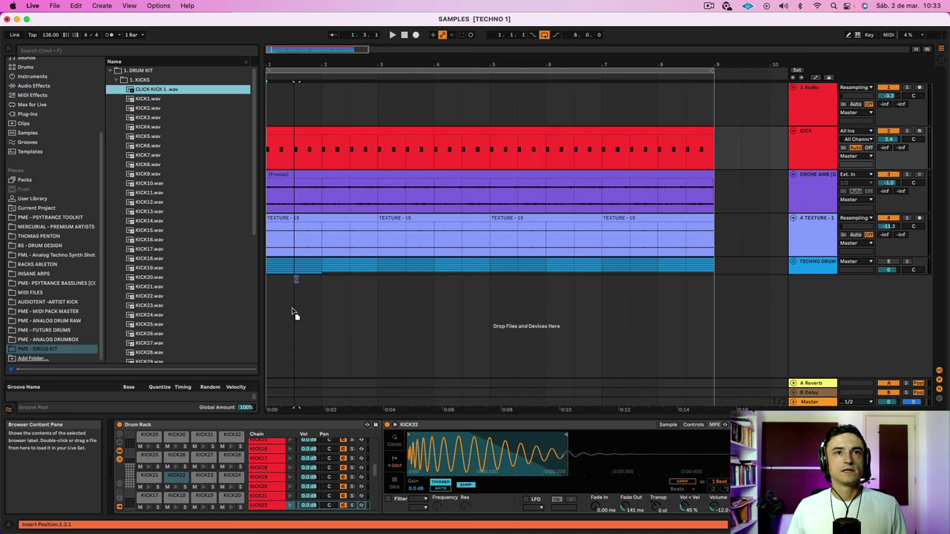
left_click(269, 284)
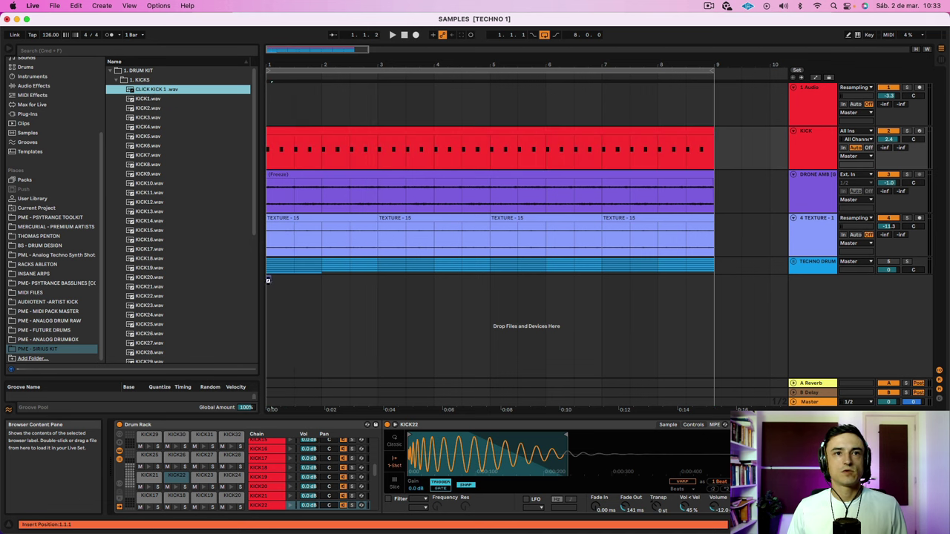
left_click_drag(800, 244, 799, 246)
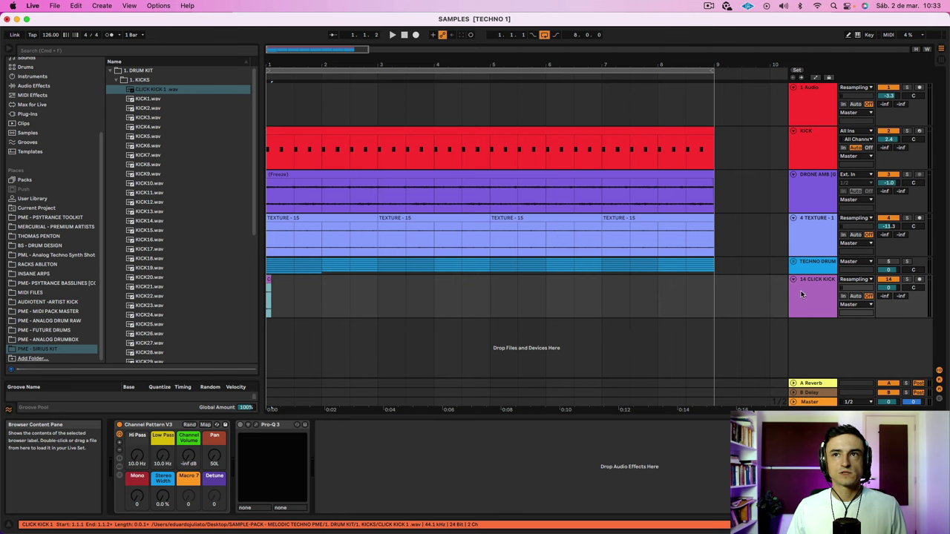
left_click_drag(801, 295, 796, 165)
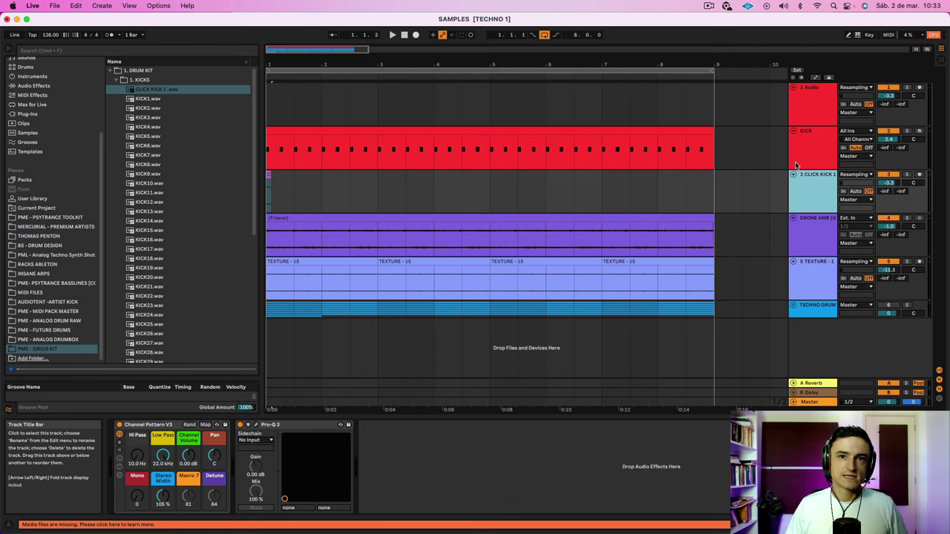
Solo the CLICK KICK 1 track on its own and audition the click sample from the start
left_click(907, 173)
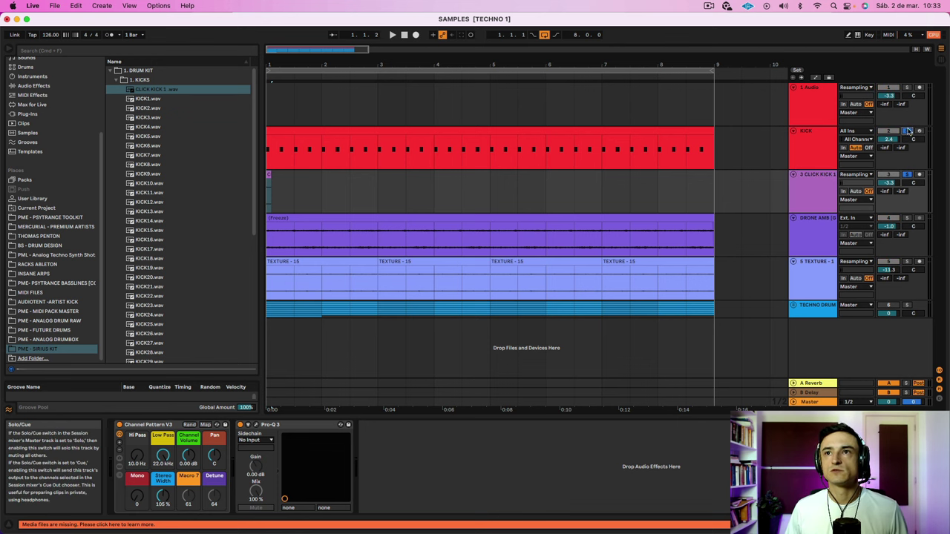
left_click_drag(278, 65, 280, 131)
scroll(362, 140, "left", 3)
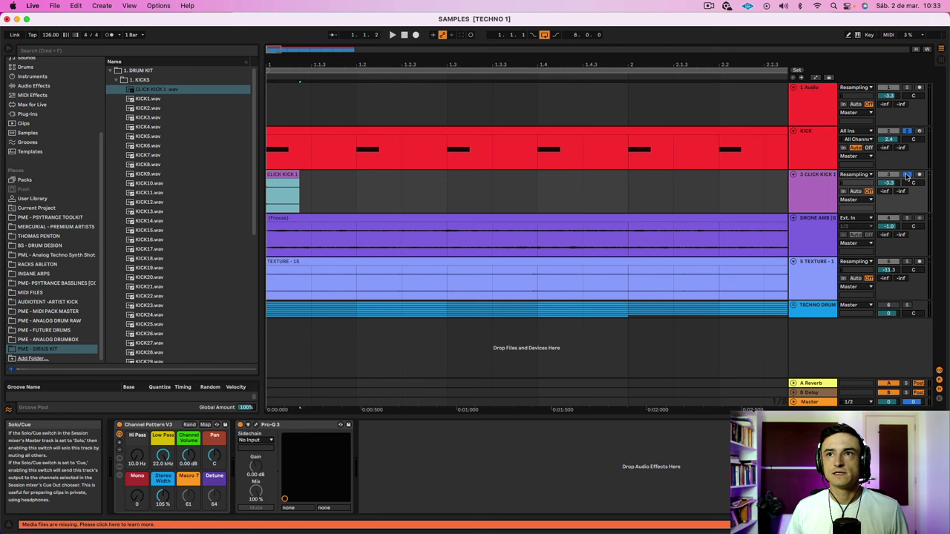
left_click(906, 175)
left_click(812, 199)
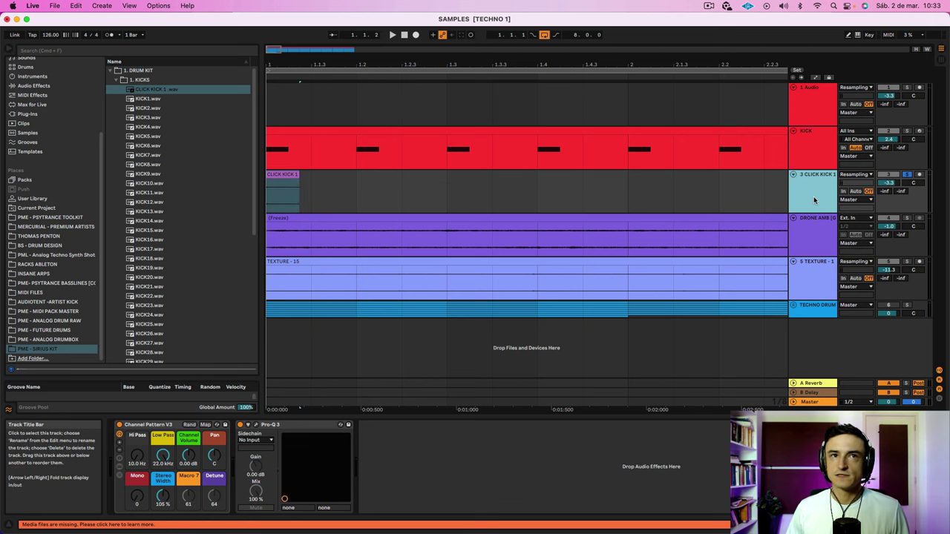
key("space")
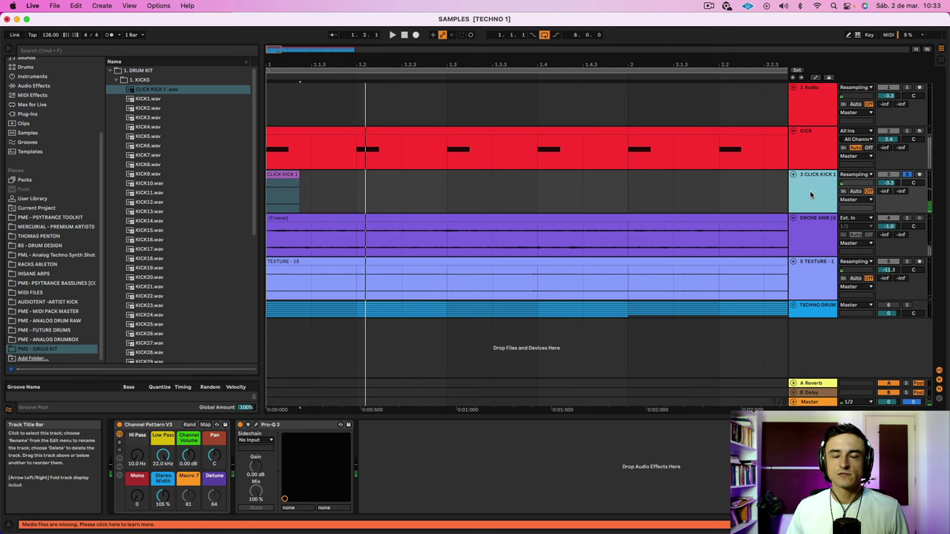
key("space")
key("space")
key("space")
Copy the click kick clip onto beats 2, 3 and 4 of bar 1
left_click_drag(278, 177, 566, 179)
left_click_drag(438, 61, 438, 38)
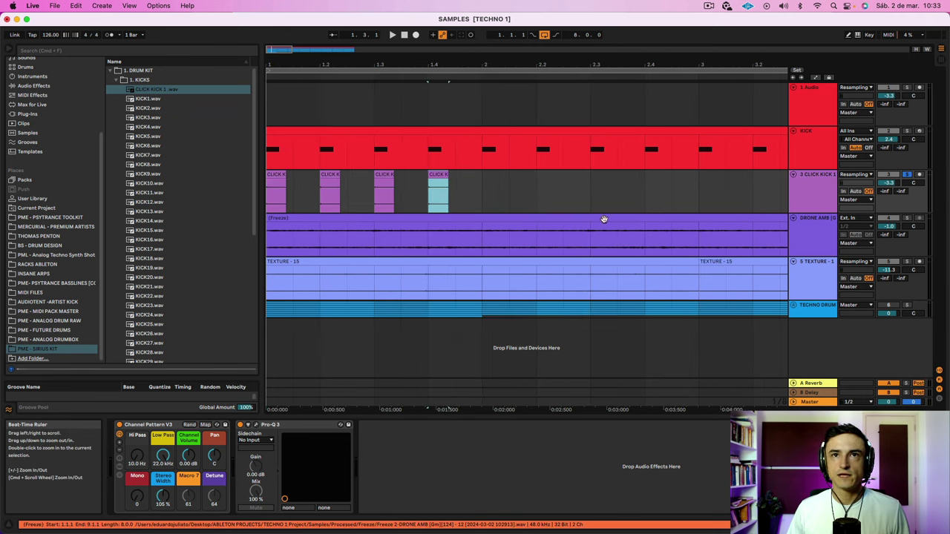
Solo KICK together with CLICK KICK 1 and balance the layers by ear, setting the click track's volume to 1.9 dB
left_click(908, 131, "super")
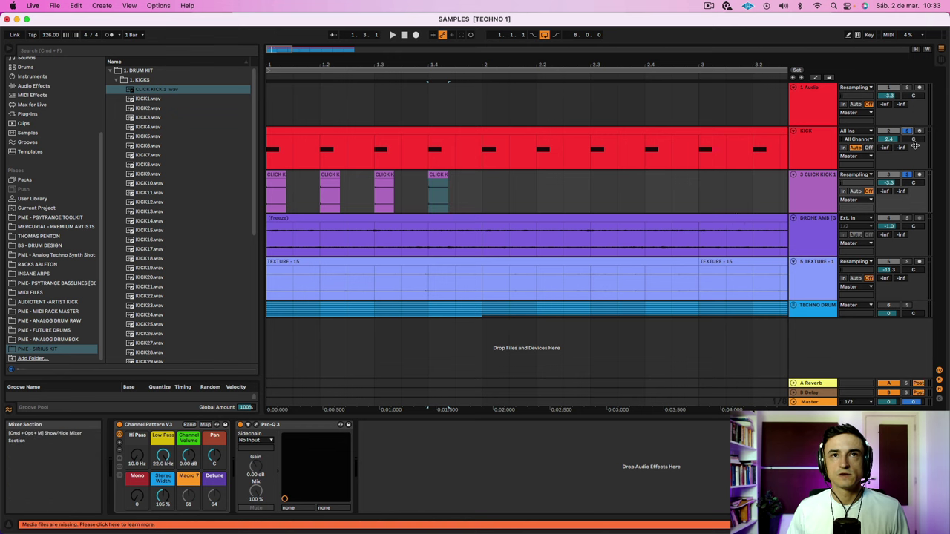
left_click(307, 131)
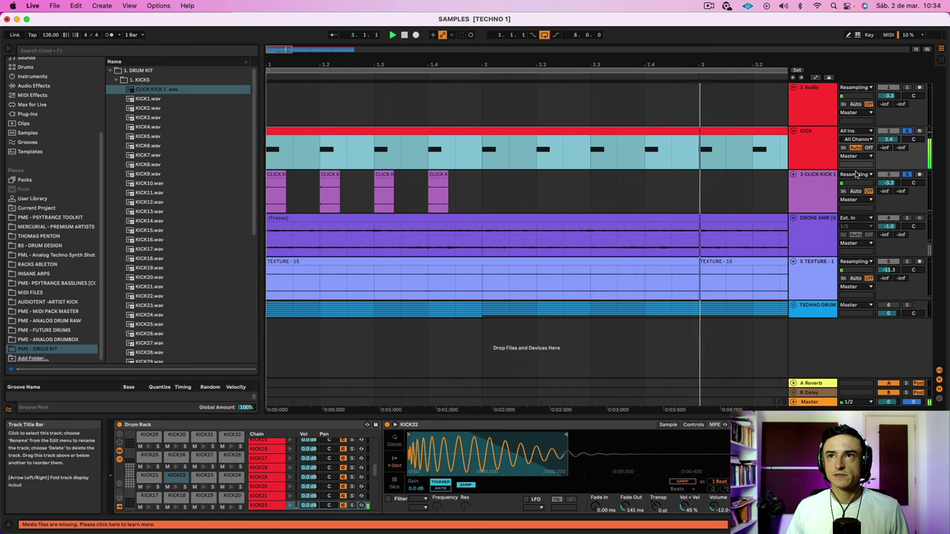
left_click(890, 183)
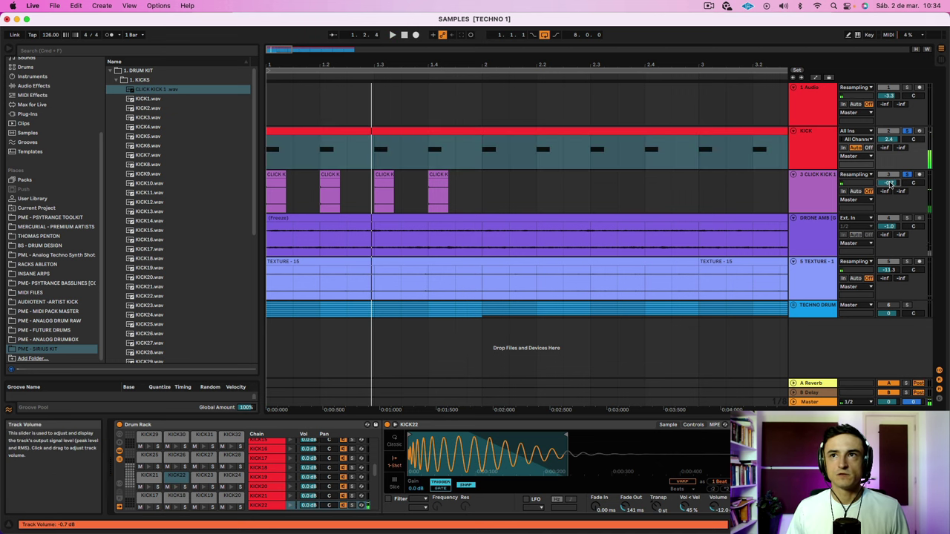
left_click_drag(890, 183, 890, 149)
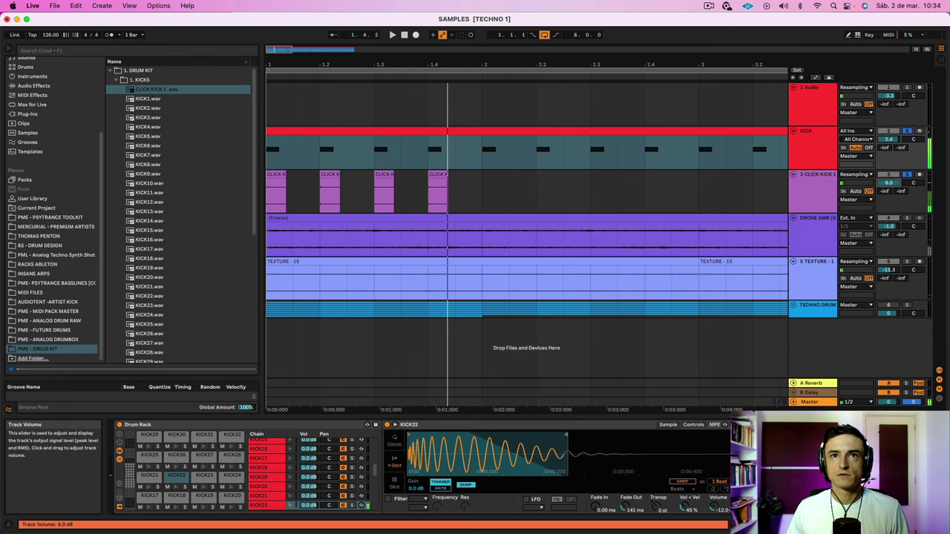
key("space")
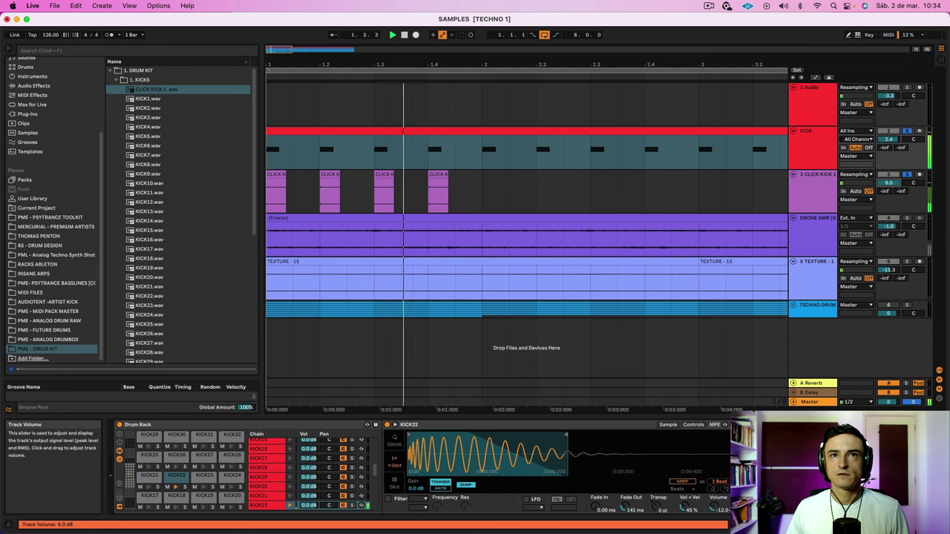
key("space")
key("space")
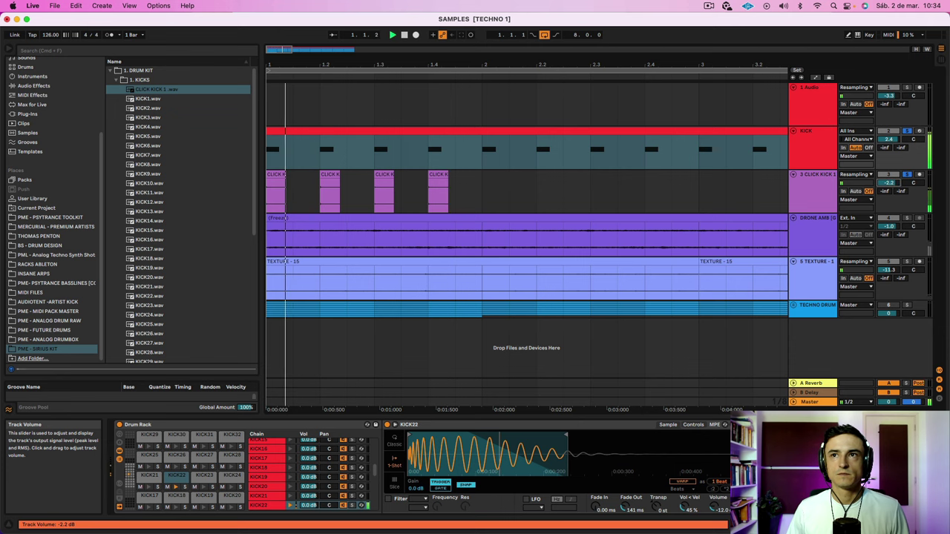
left_click_drag(890, 182, 890, 208)
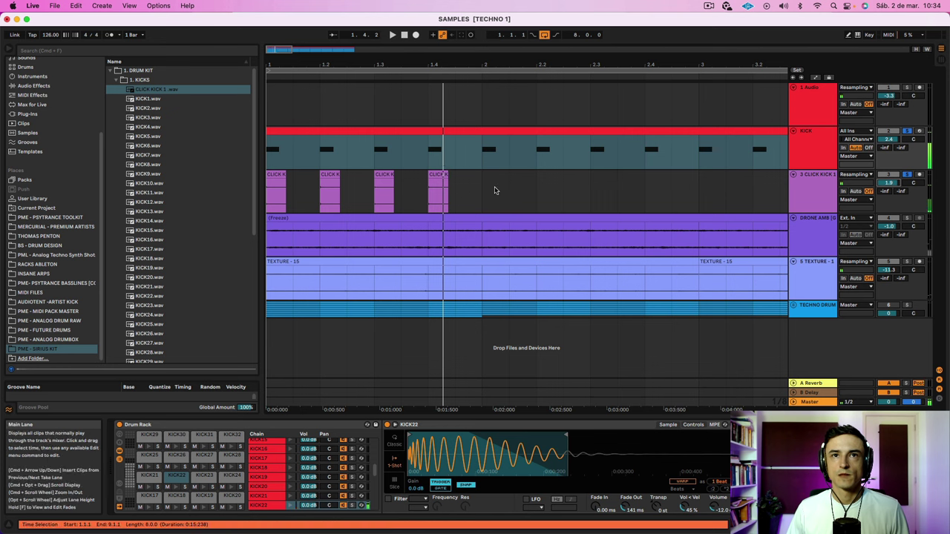
Duplicate the bar 1 click kick pattern seven times to fill the track through bar 8
left_click_drag(483, 194, 212, 187)
key("super+d")
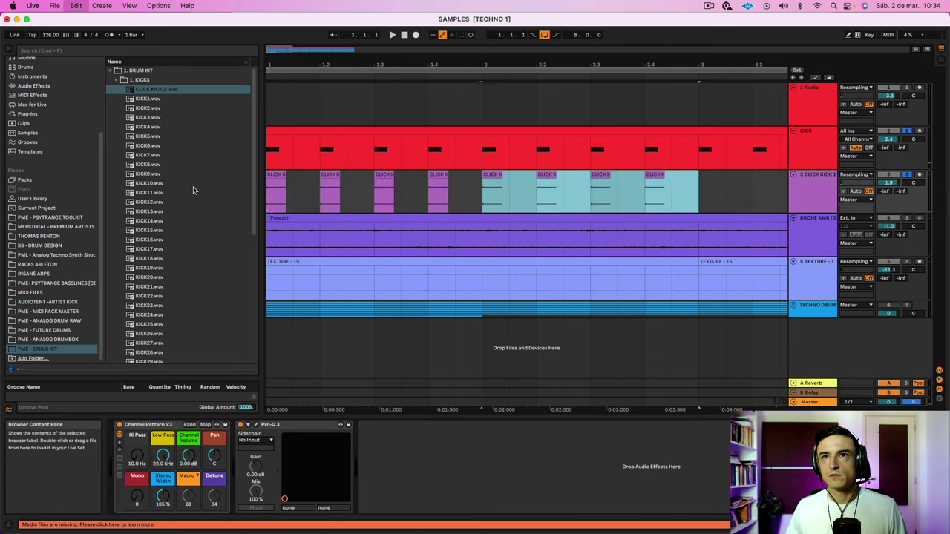
key("super+d")
key("super+d")
key("super+d")
key("super+d")
key("super+d")
key("super+d")
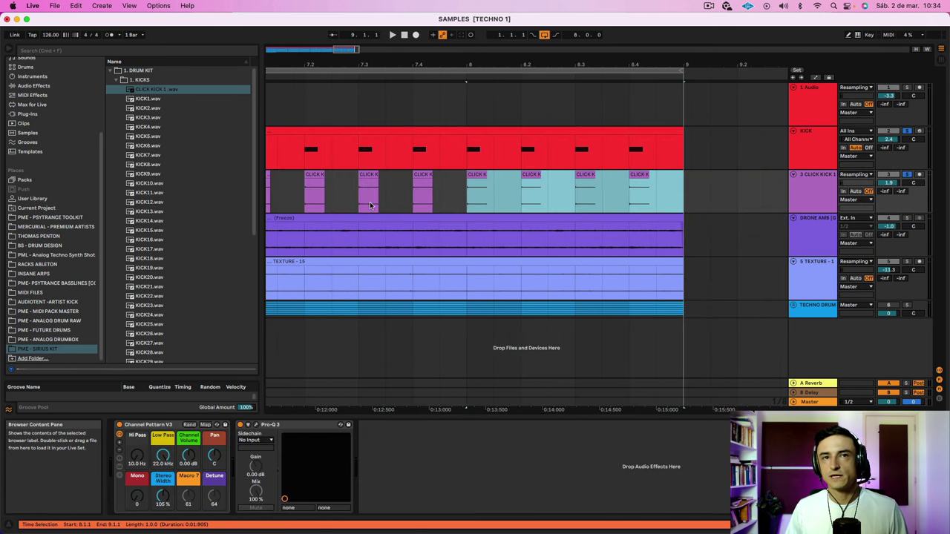
Turn off the solos on the KICK and CLICK KICK 1 tracks and play the full 8-bar loop with all tracks
scroll(371, 202, "left", 15)
key("space")
left_click(812, 152)
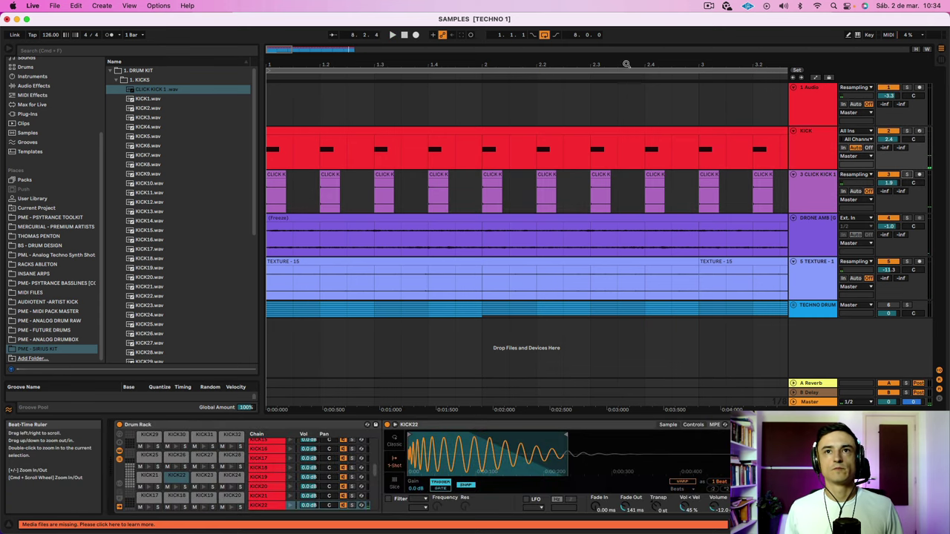
left_click_drag(627, 64, 626, 37)
key("space")
left_click_drag(551, 65, 551, 46)
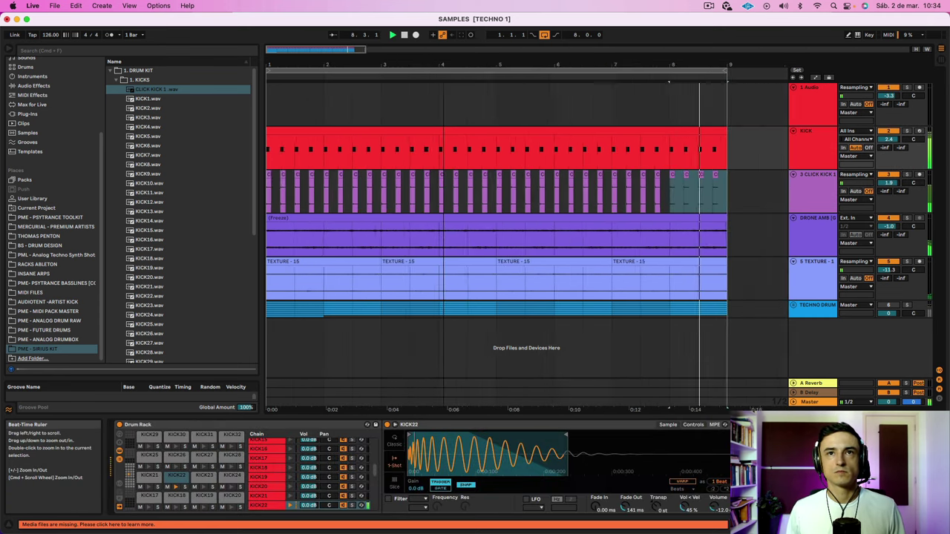
left_click_drag(443, 65, 401, 51)
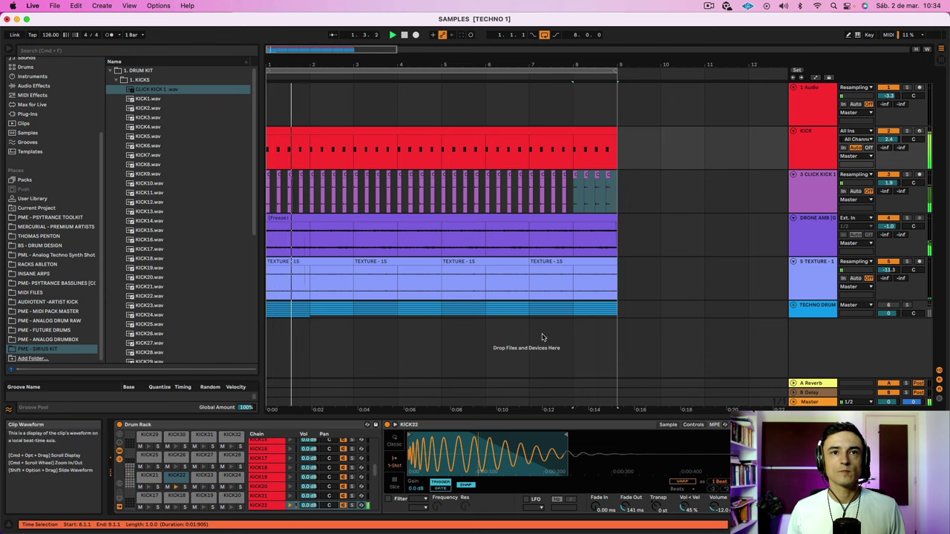
Lower the DRONE AMB track's volume to -2.3 dB during playback
left_click(894, 228)
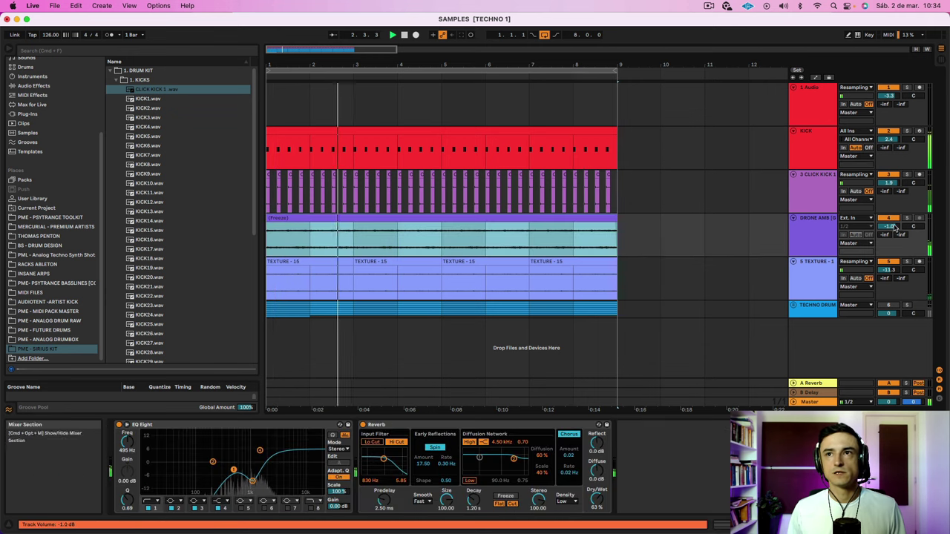
left_click_drag(895, 228, 894, 245)
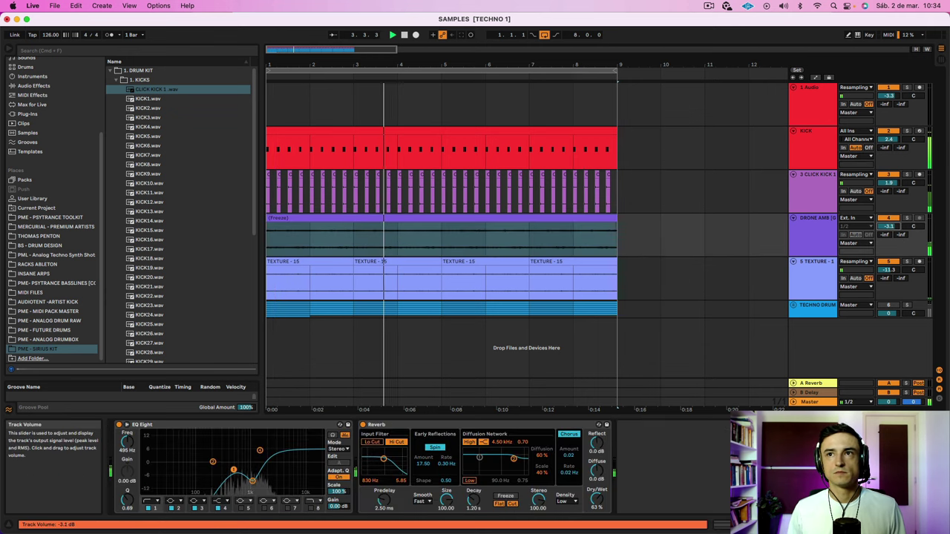
left_click(824, 236)
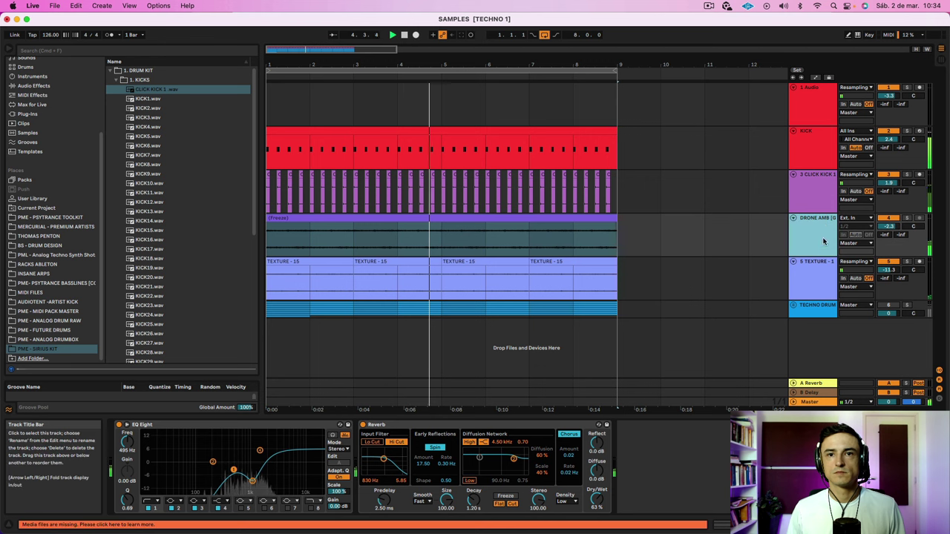
Set the drone reverb's Dry/Wet to 68%, its diffusion high filter to 5.82 kHz, and its 18.0 kHz input filter to Lo Cut only
left_click_drag(596, 502, 597, 490)
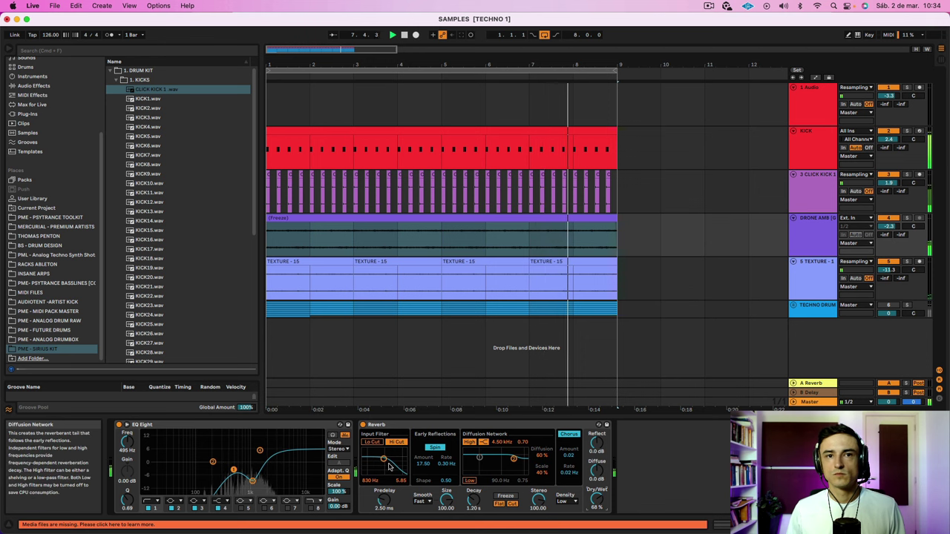
left_click_drag(523, 459, 525, 456)
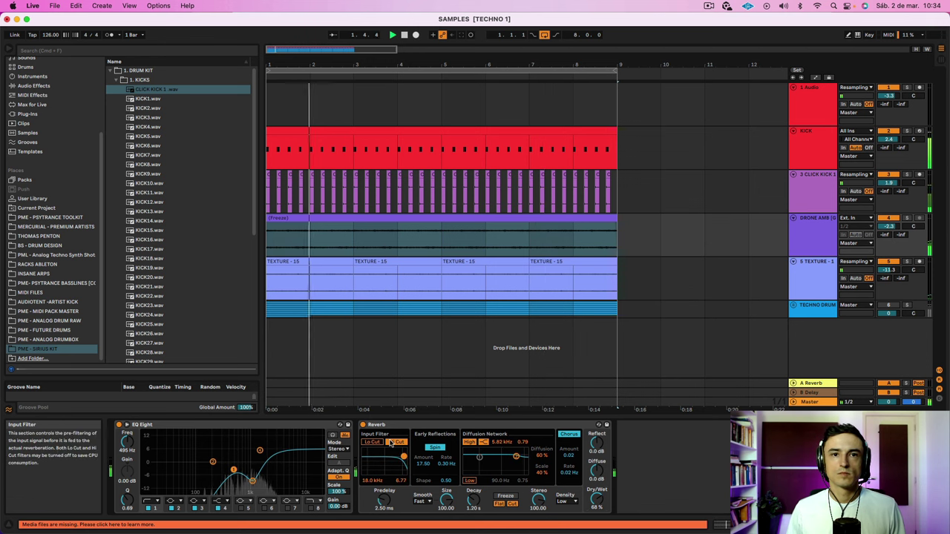
left_click(365, 443)
left_click(365, 443)
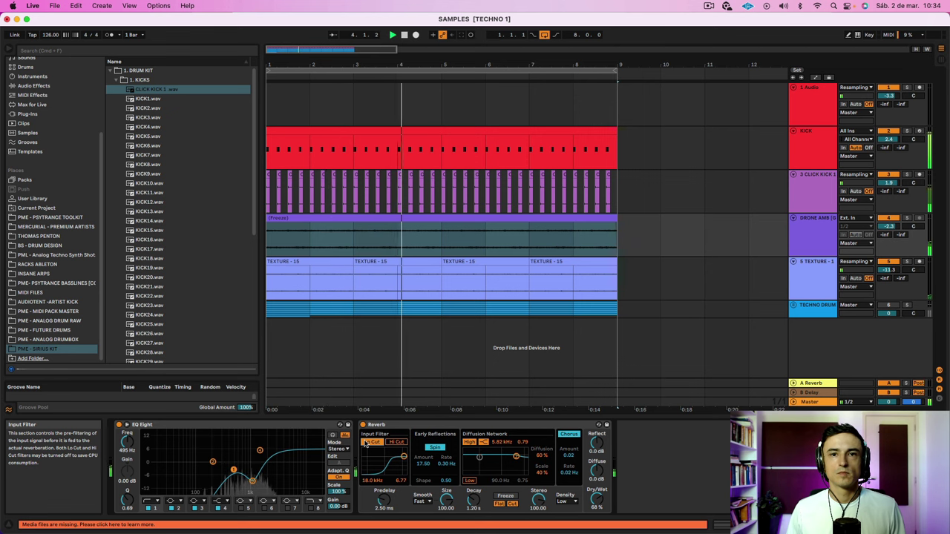
In the drone's EQ Eight, lower band 4 to about -6 dB near 3 kHz and move band 1 to 667 Hz
left_click(259, 450)
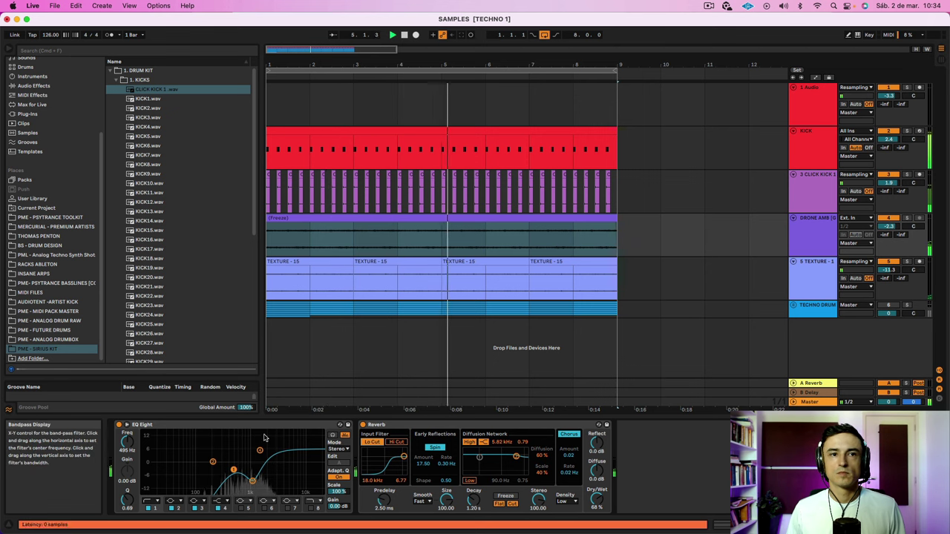
left_click_drag(260, 450, 276, 474)
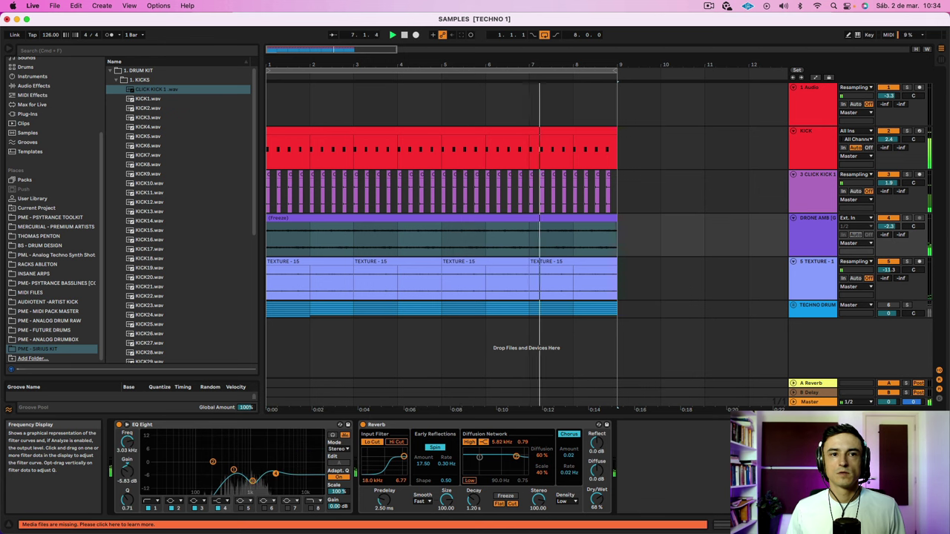
left_click_drag(277, 476, 241, 471)
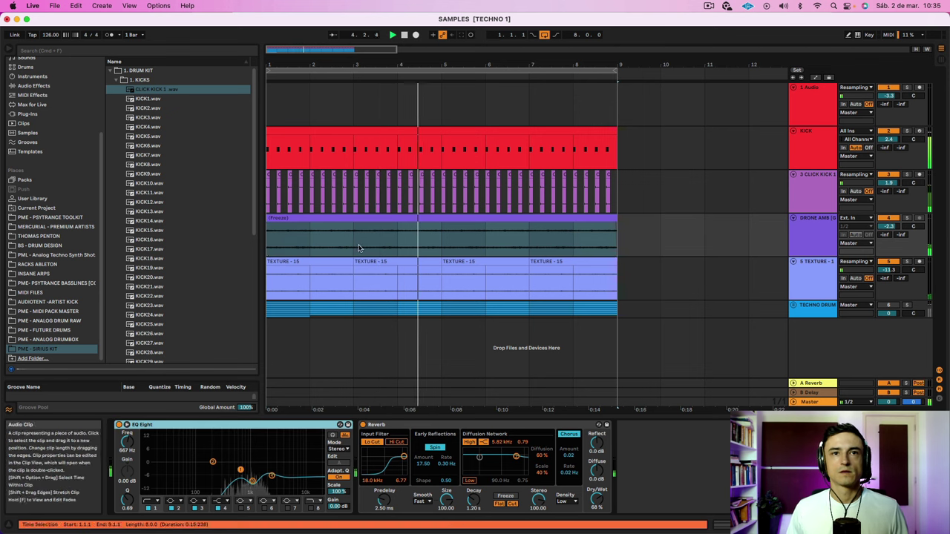
Collapse the drum kit folders and open the synth kit's 2. HOOKS & MELODIES[126] folder in the browser
left_click(454, 262)
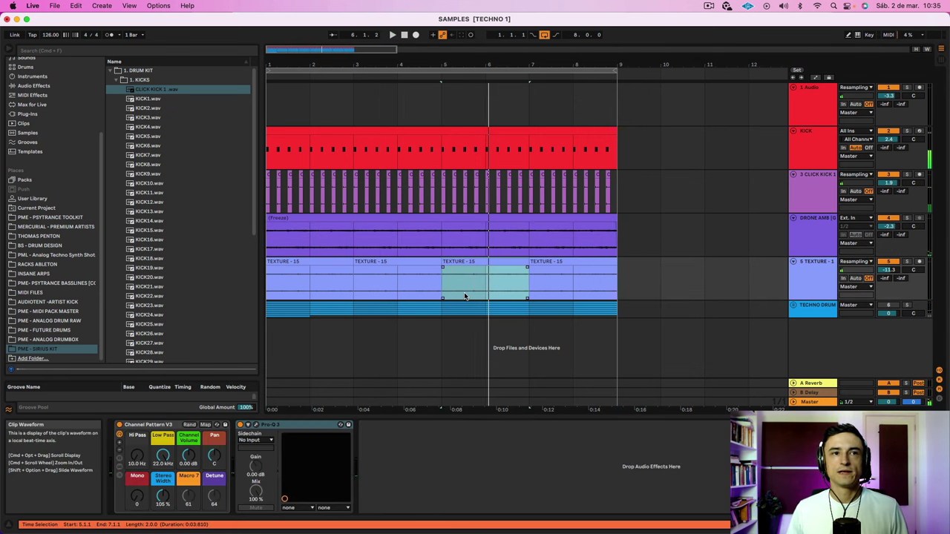
left_click(115, 80)
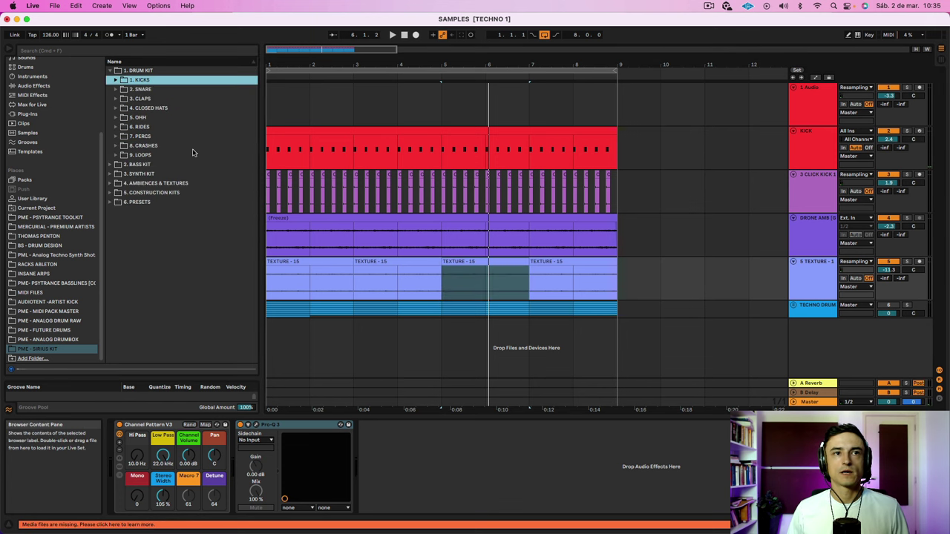
left_click(111, 71)
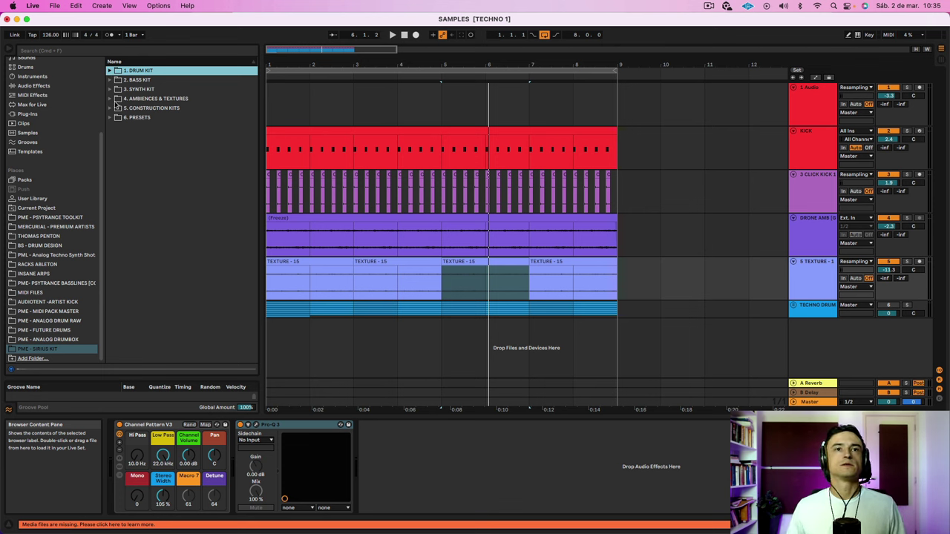
key("space")
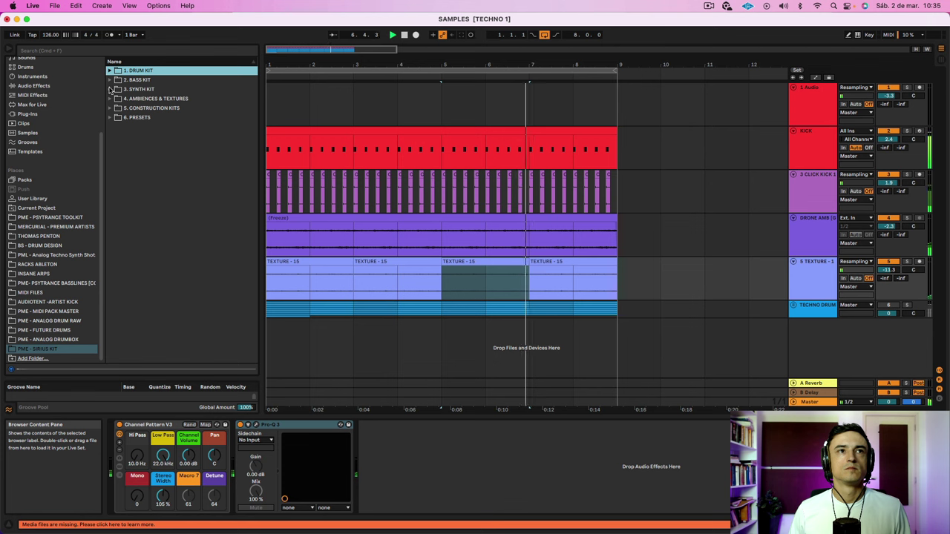
left_click(110, 89)
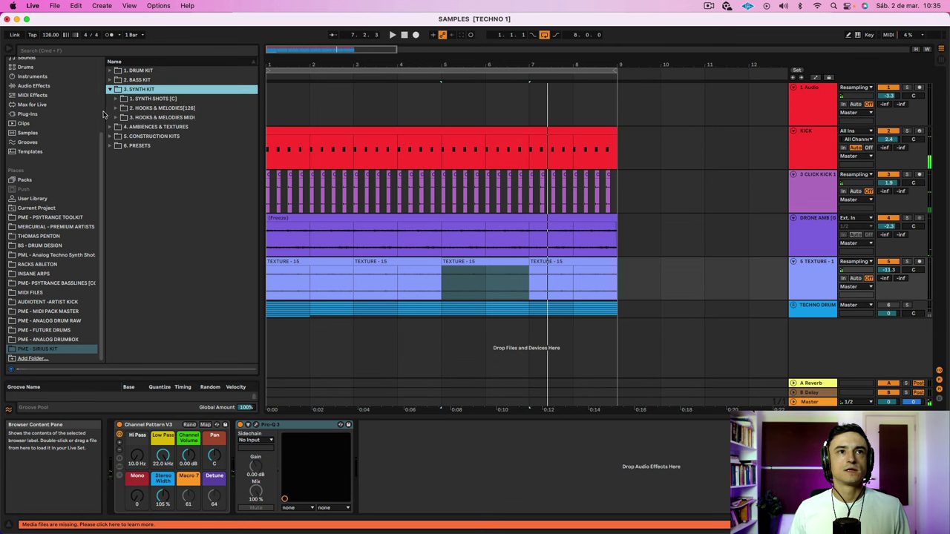
left_click(115, 117)
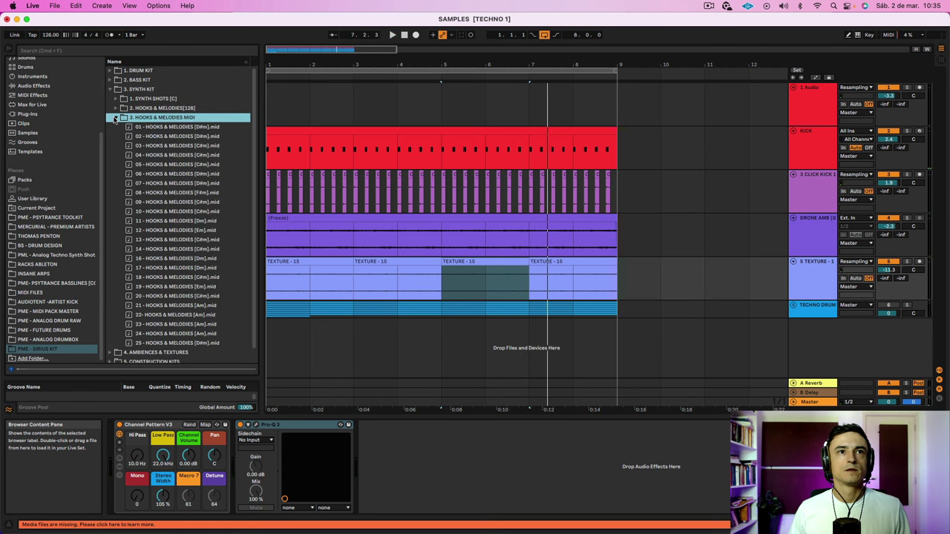
left_click(115, 118)
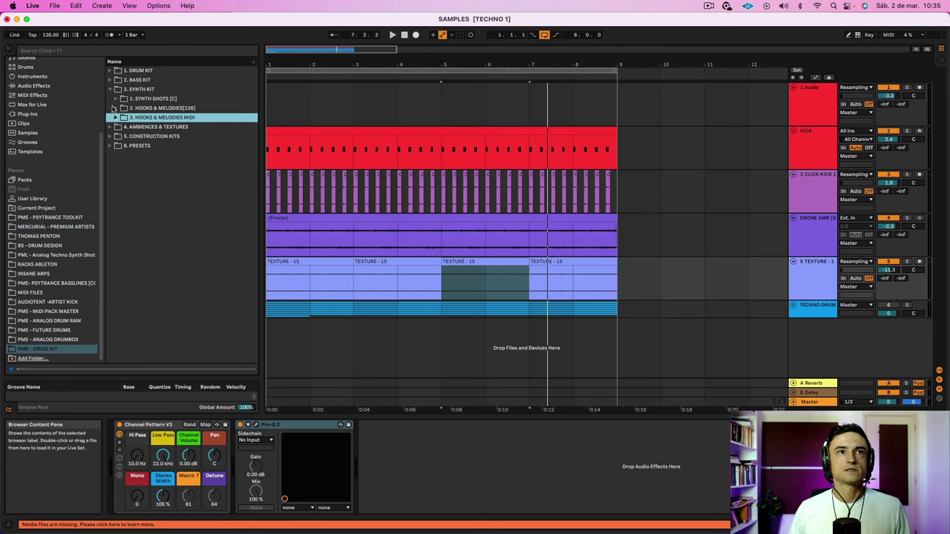
left_click(115, 108)
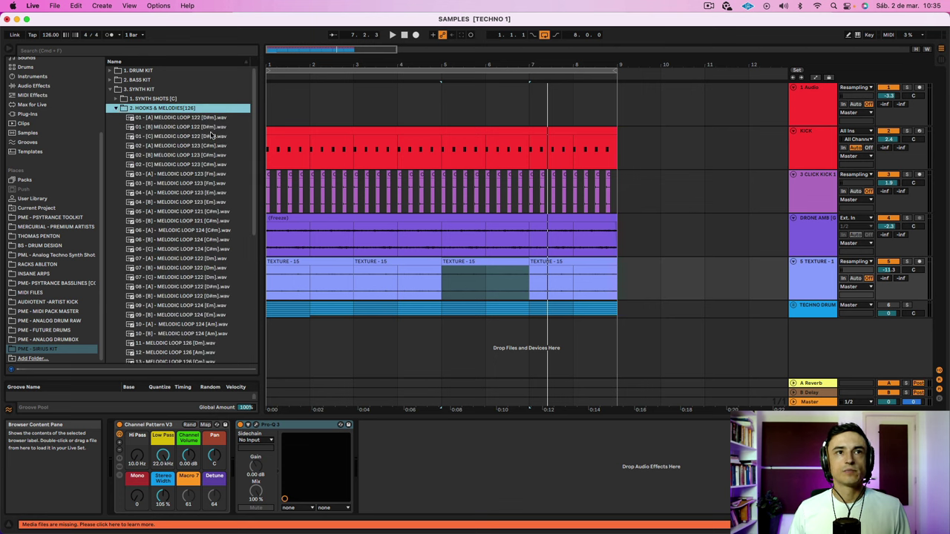
Audition several melodic loops and place 08 - [A] - MELODIC LOOP 122 [D#m].wav at bar 1 on a new audio track
left_click(176, 174)
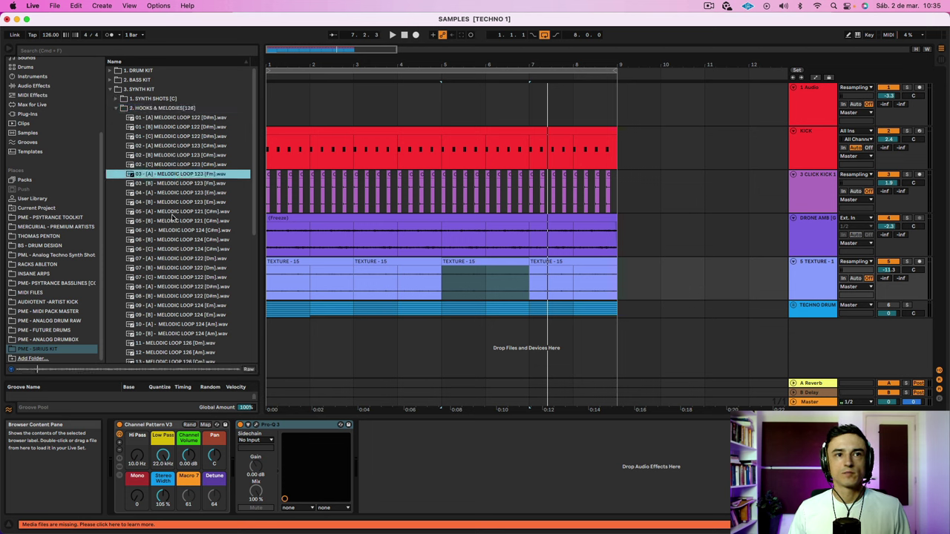
left_click(191, 287)
scroll(189, 285, "down", 5)
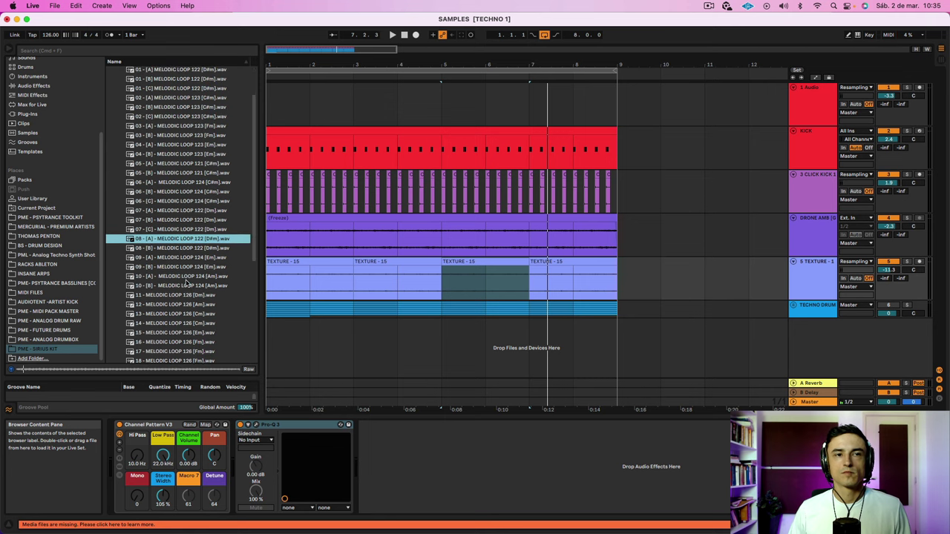
scroll(187, 283, "down", 3)
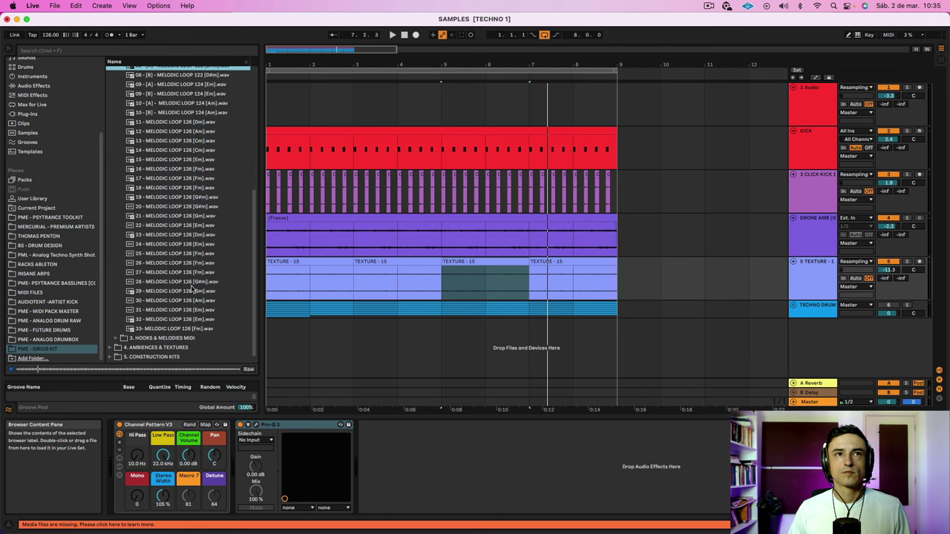
scroll(192, 290, "up", 5)
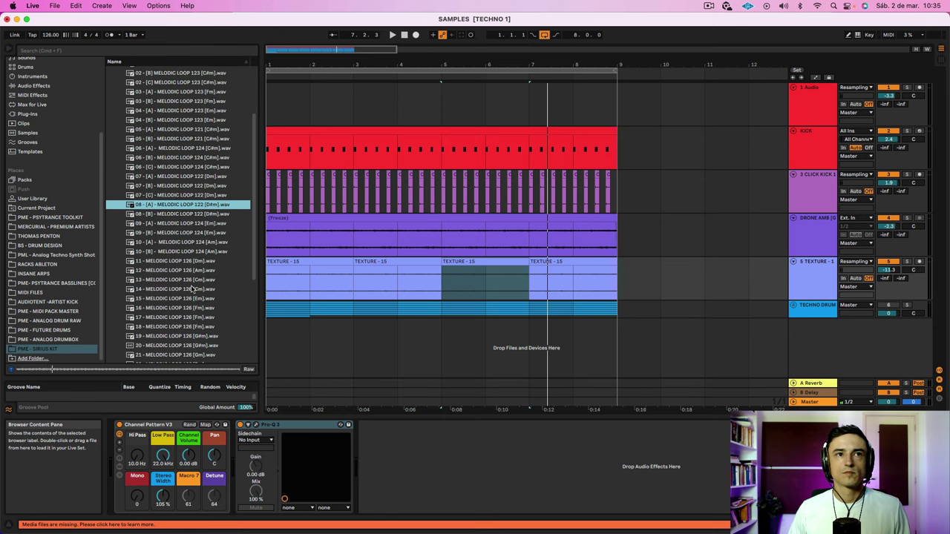
left_click(168, 215)
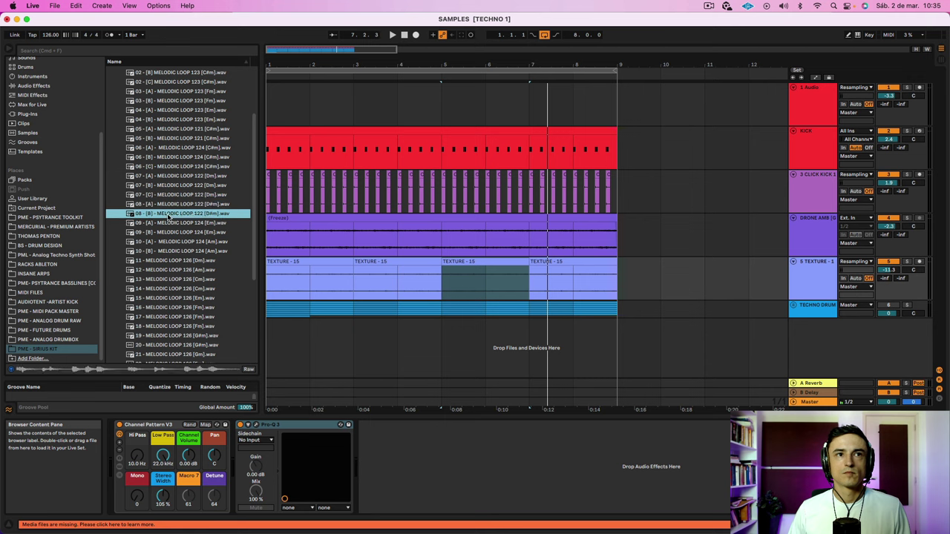
left_click_drag(178, 208, 274, 329)
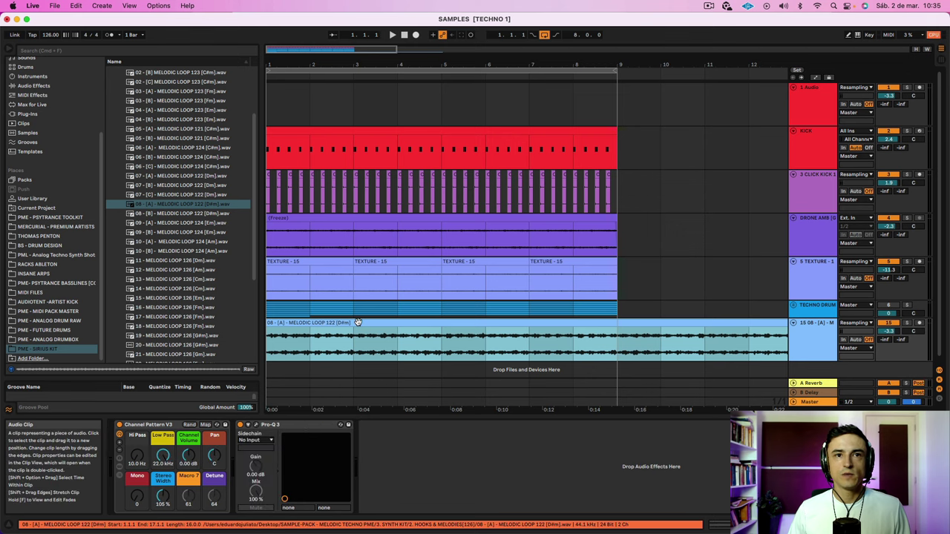
Open the melodic loop clip, set its warp mode to Complex Pro and transpose it by +7 semitones while listening
double_click(357, 323)
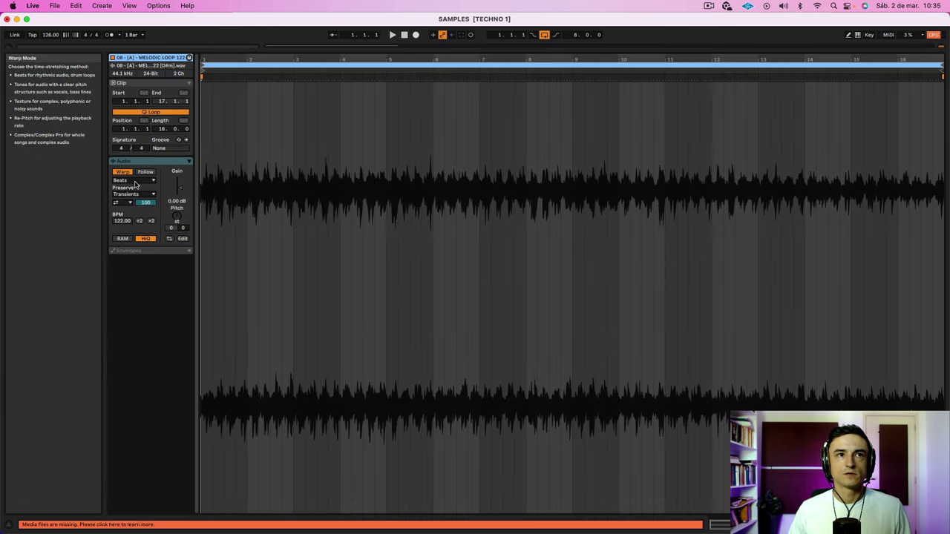
left_click(133, 181)
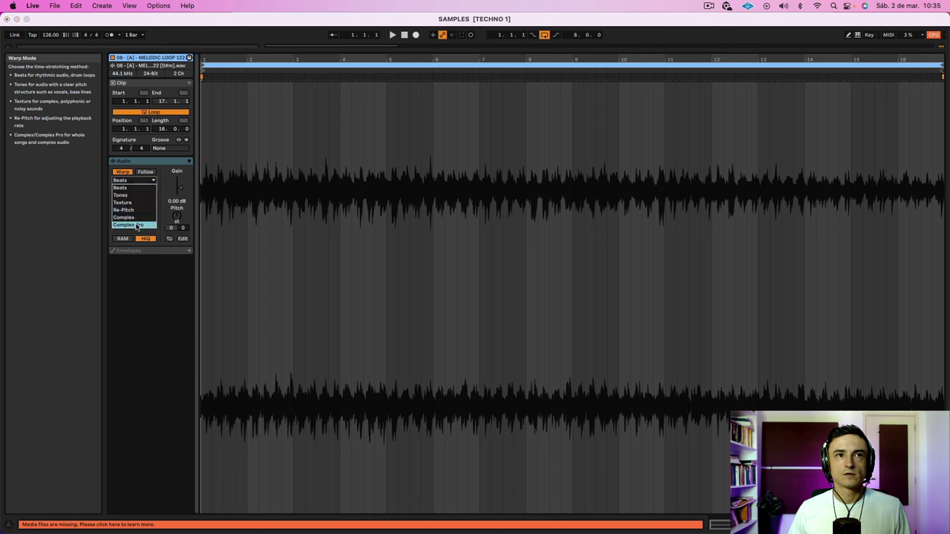
left_click(138, 227)
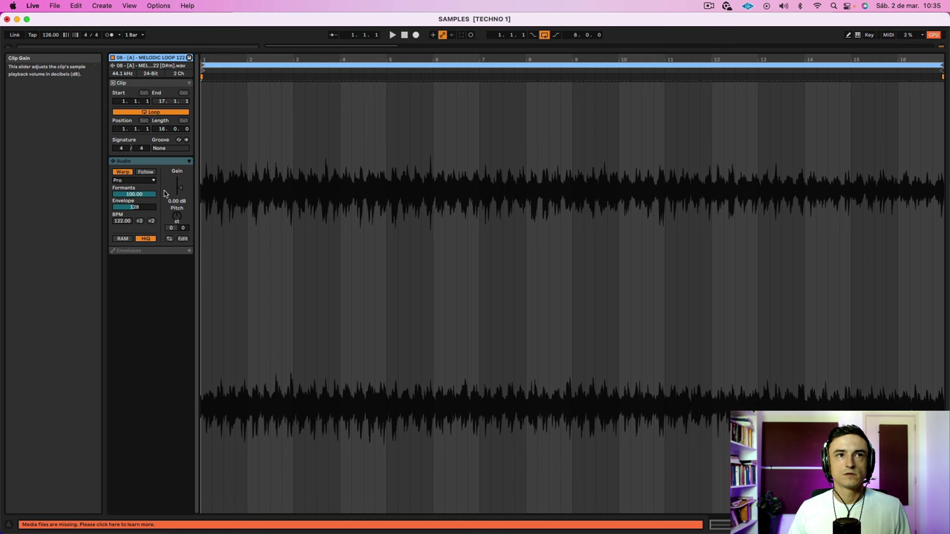
key("space")
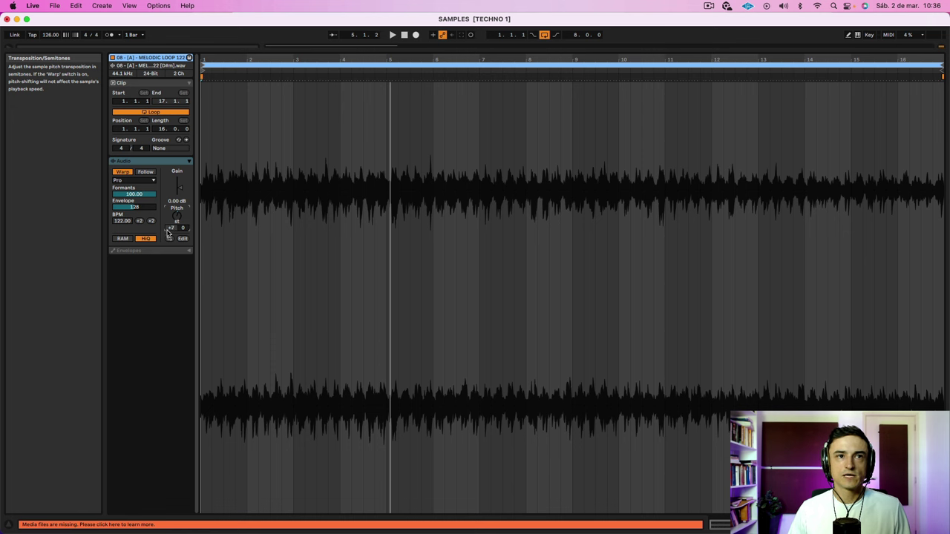
key("space")
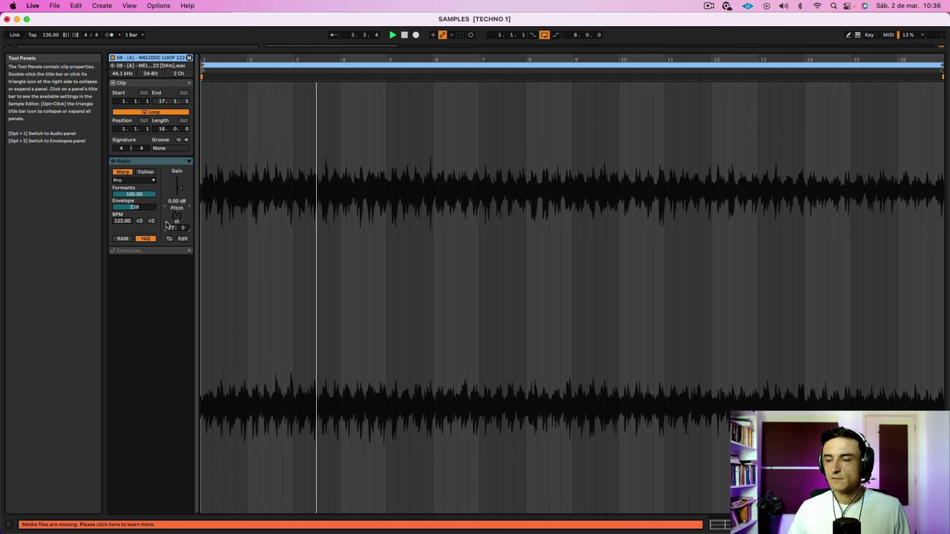
Try the Complex warp mode on the playing melodic loop clip and switch it to Texture
left_click(132, 180)
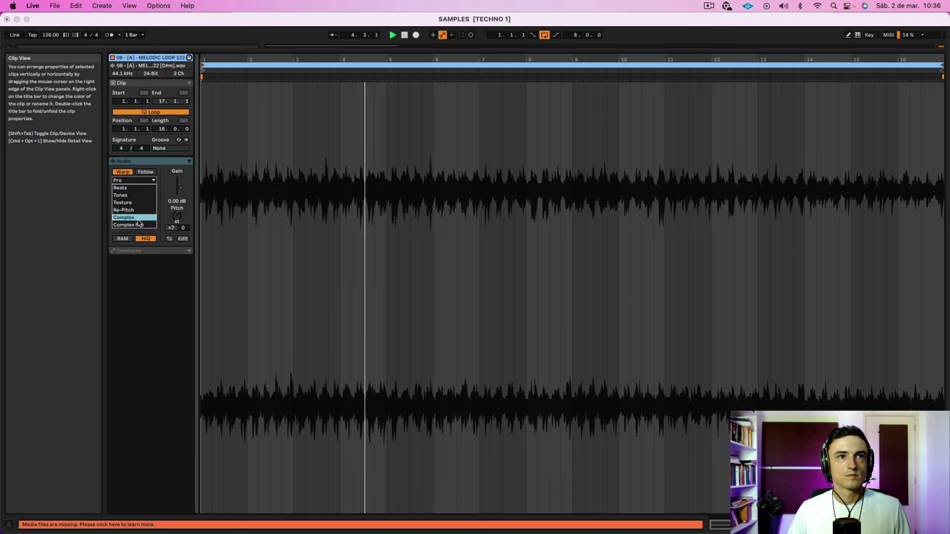
left_click(139, 220)
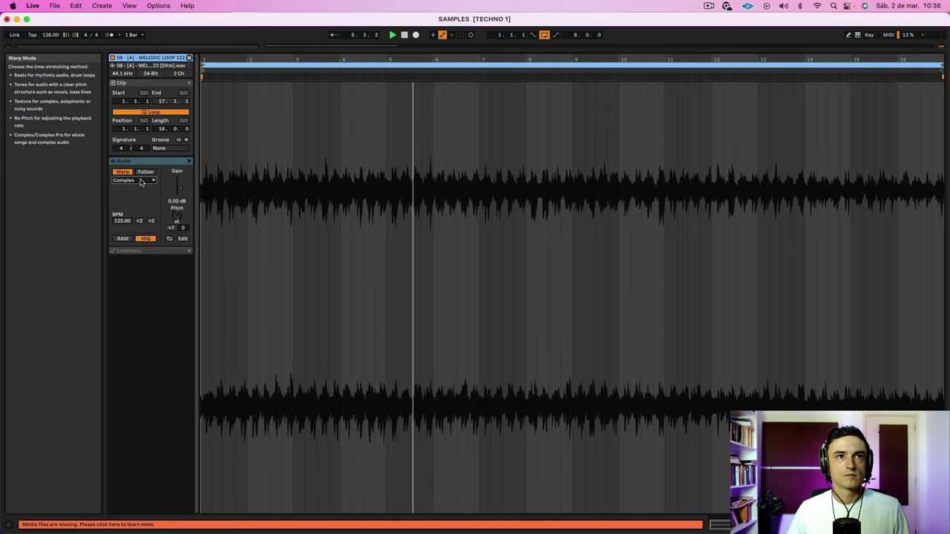
left_click(141, 182)
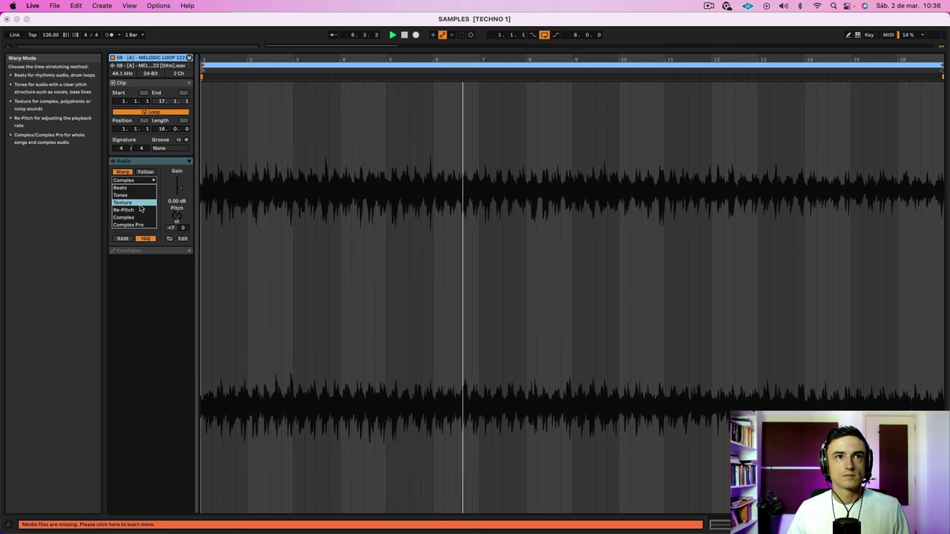
left_click(143, 204)
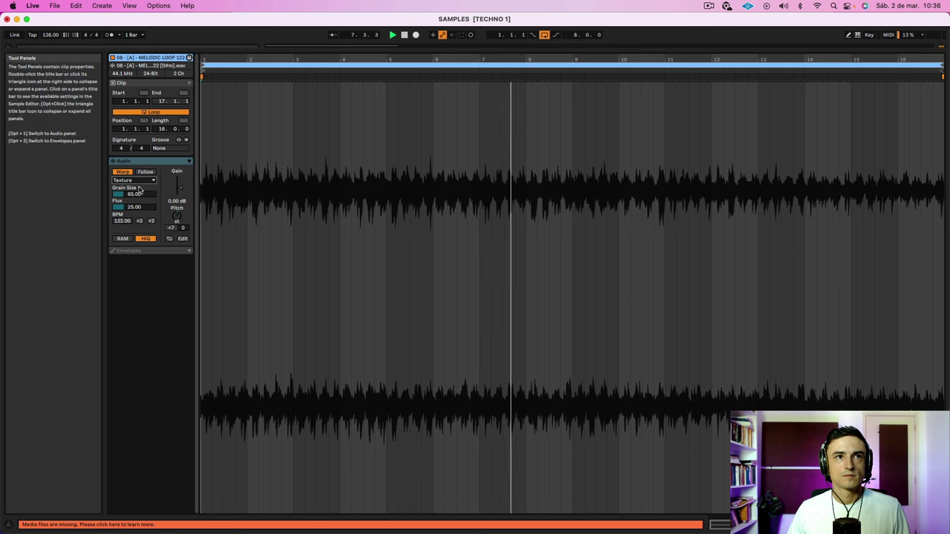
Try the Tones and Beats warp modes on the playing melodic loop clip and switch it to Complex
left_click(138, 180)
left_click(143, 201)
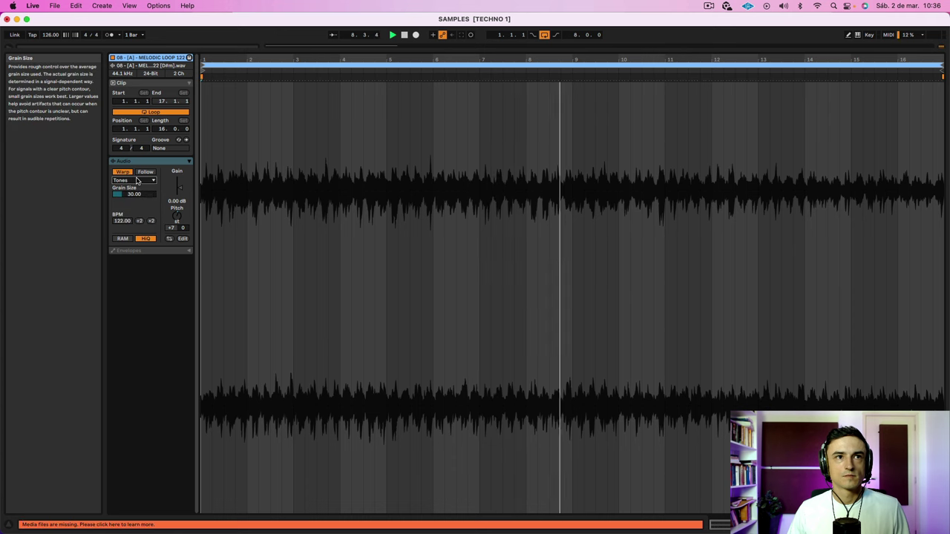
left_click(135, 181)
left_click(136, 189)
left_click(135, 180)
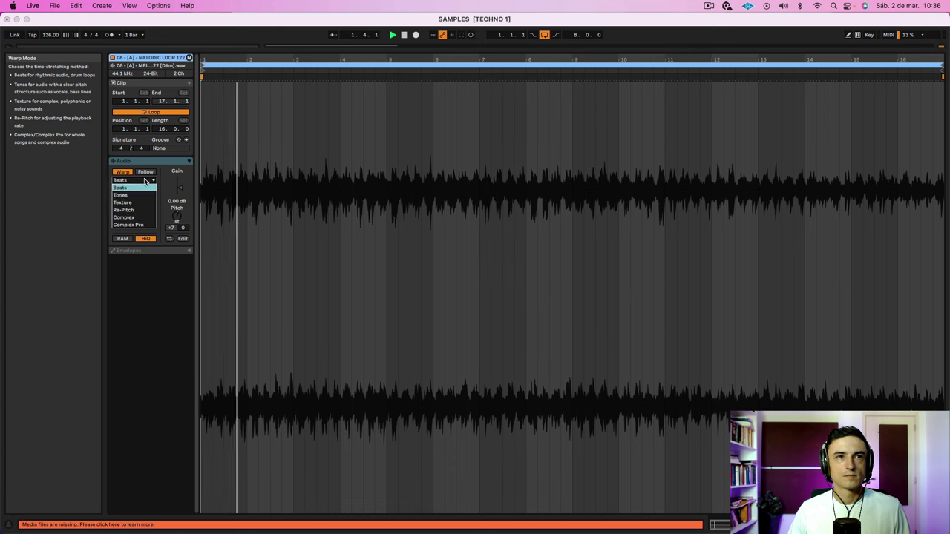
left_click(145, 218)
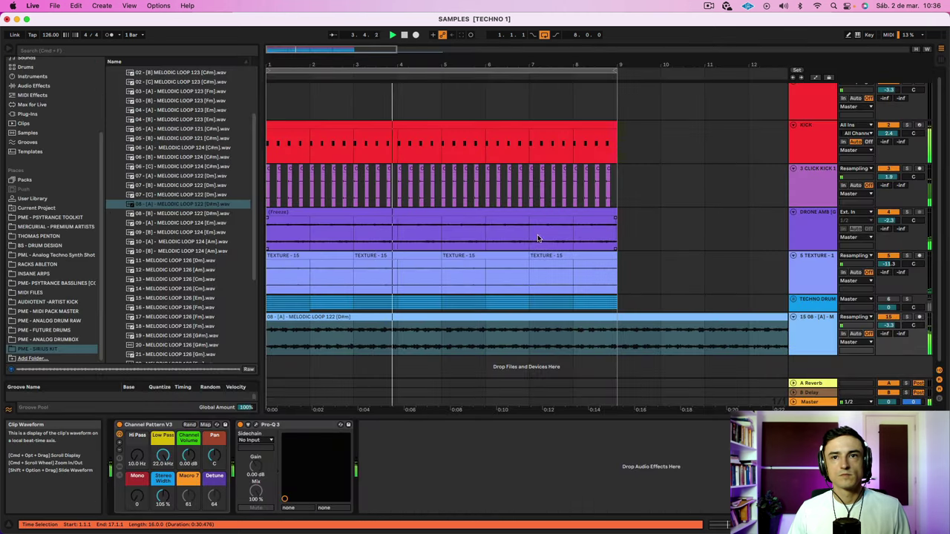
Lower the melodic loop track's volume to -9.4 dB and move the track above the techno drum group
left_click(605, 324)
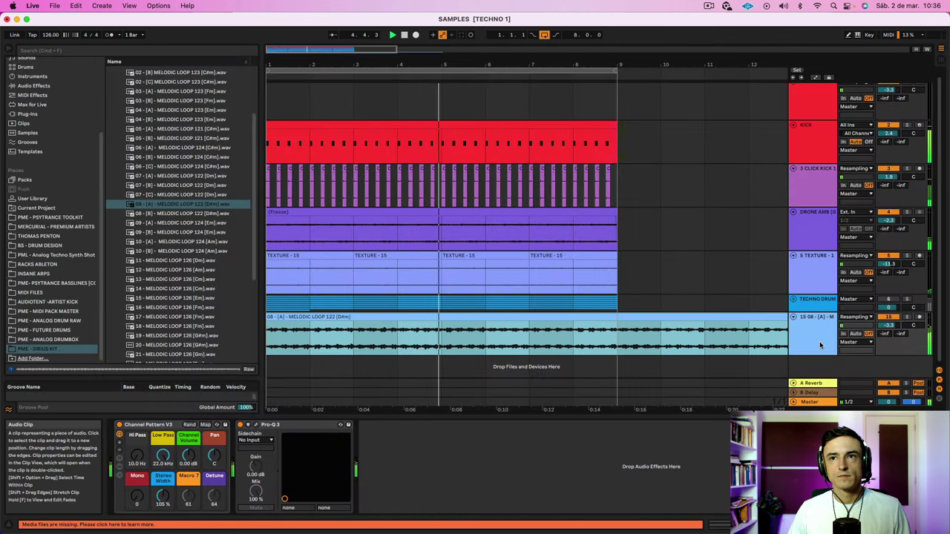
left_click(819, 343)
left_click_drag(889, 325, 888, 335)
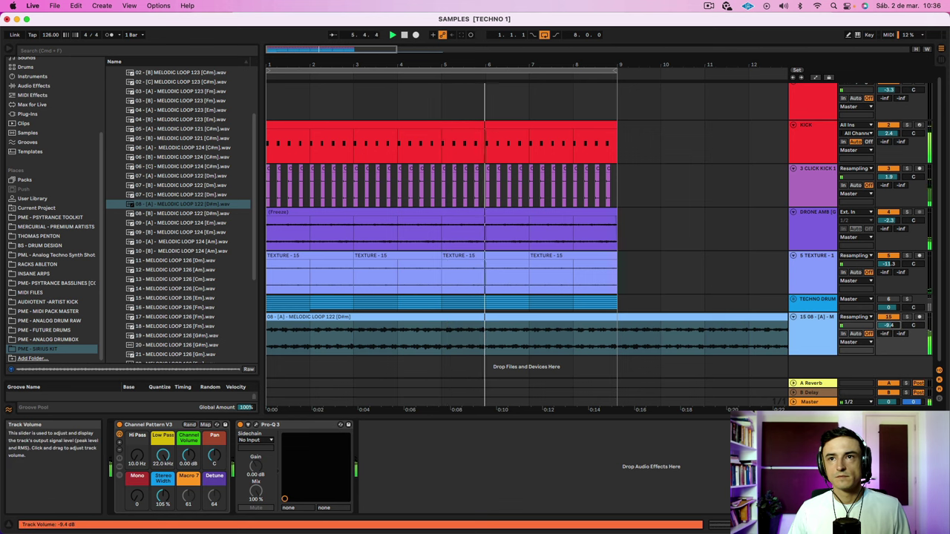
left_click_drag(820, 329, 815, 301)
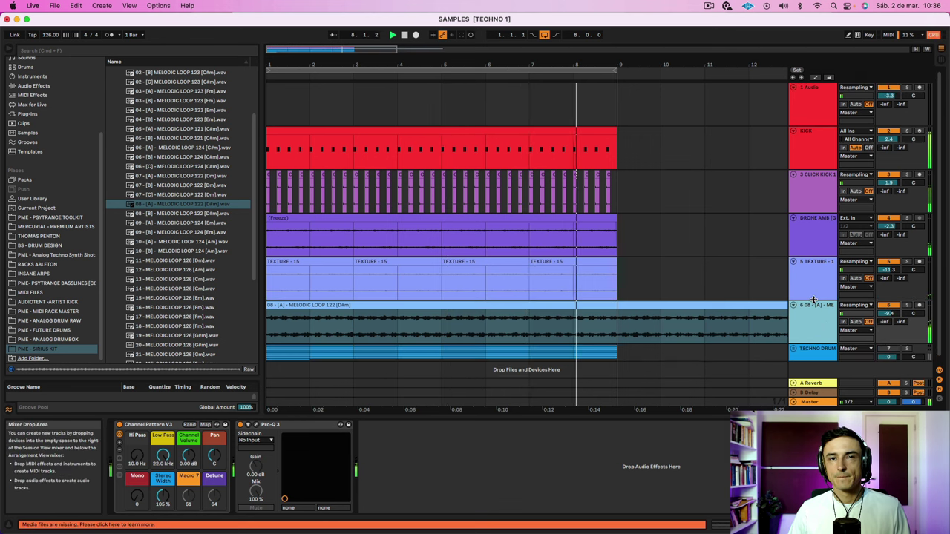
left_click(492, 304)
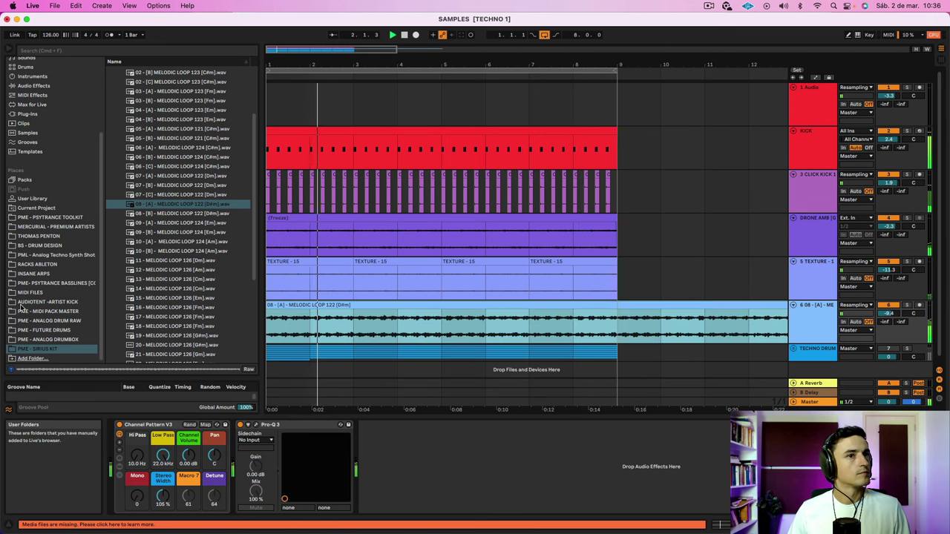
Stop playback, delete the melodic loop track and insert a new MIDI track below the techno drum group
left_click(27, 349)
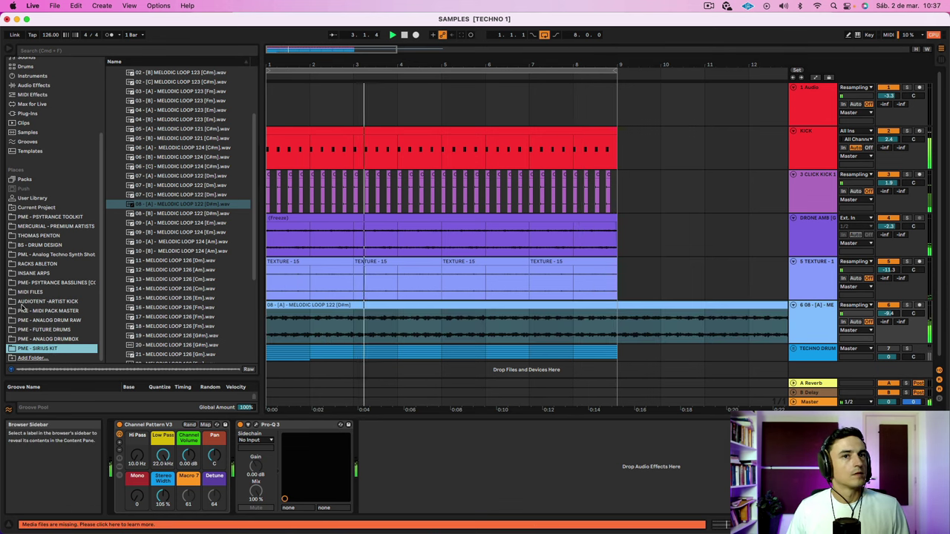
key("space")
left_click(820, 320)
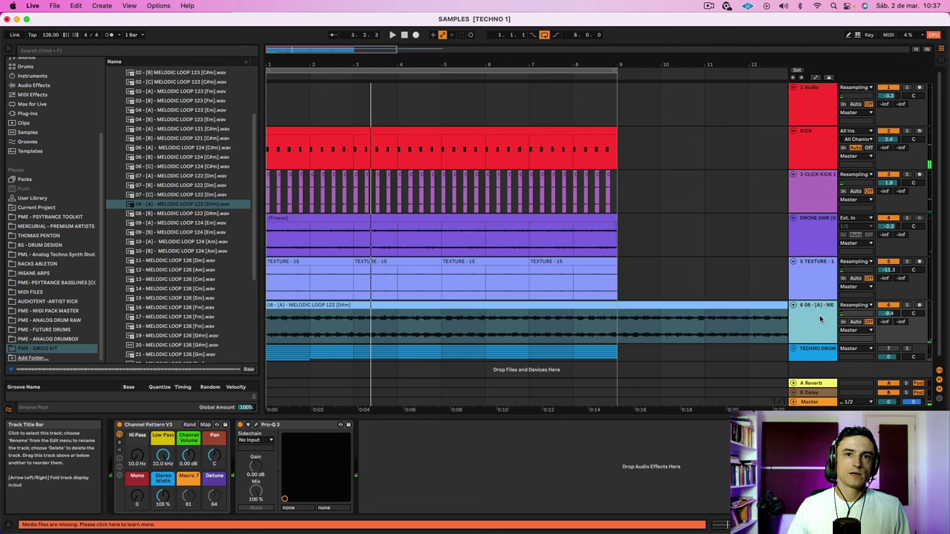
key("Delete")
right_click(813, 324)
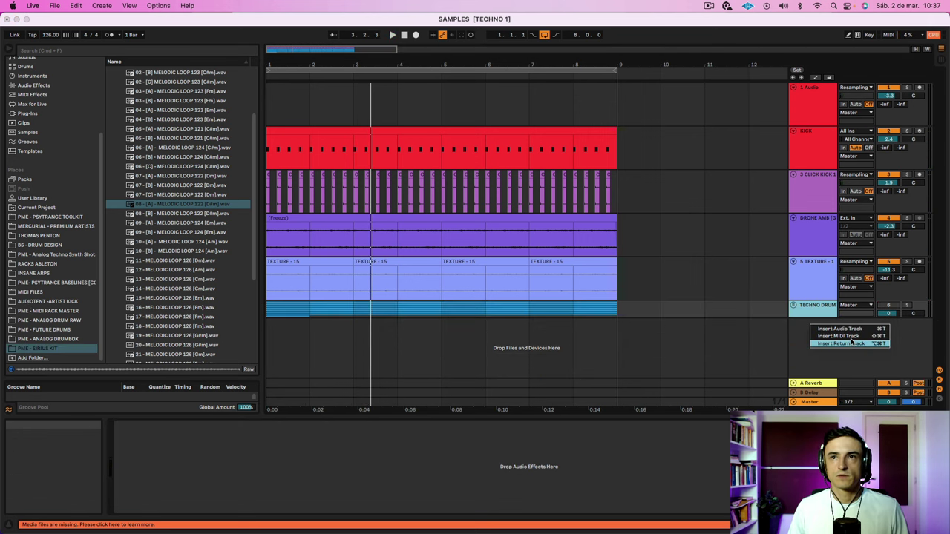
key("Return")
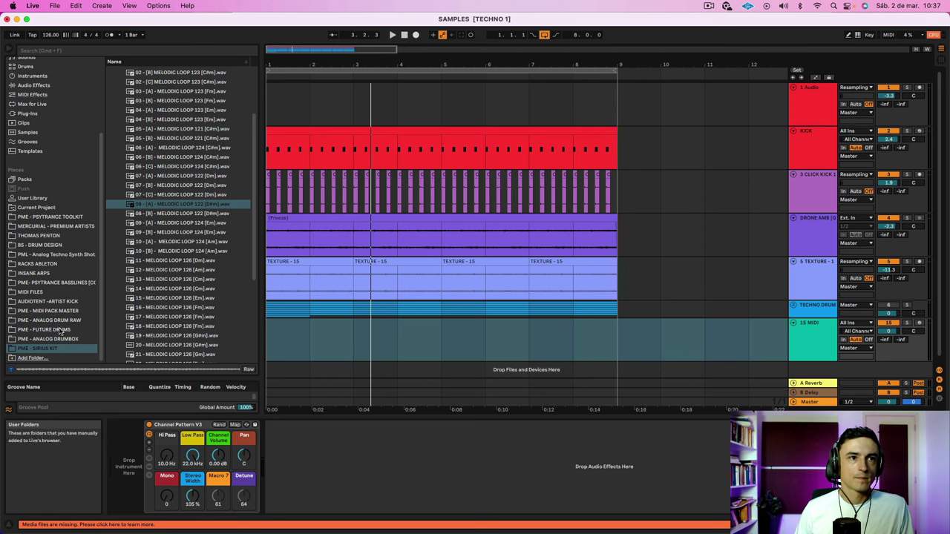
Look through the PME - MIDI PACK MASTER and INSANE ARPS folders and place ARP1.mid at bar 1 on the new MIDI track
left_click(40, 312)
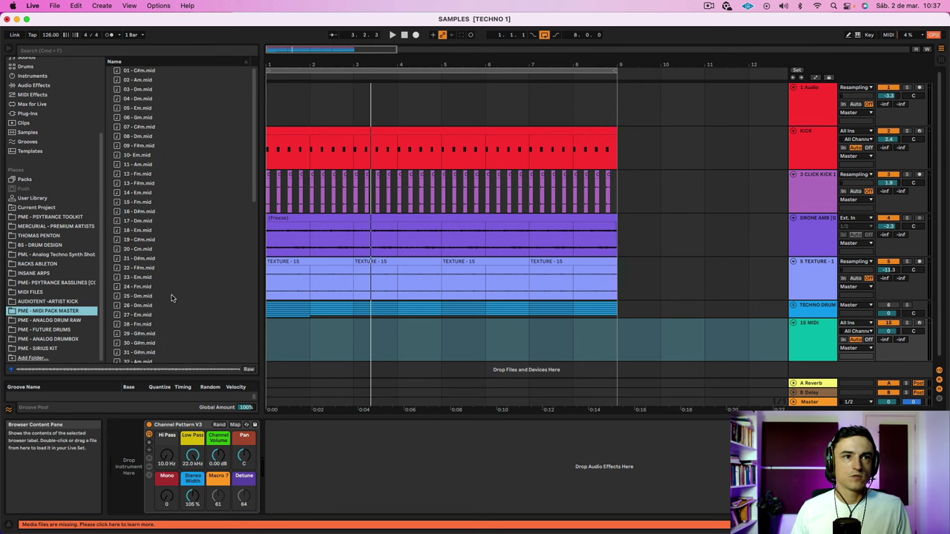
scroll(170, 299, "down", 10)
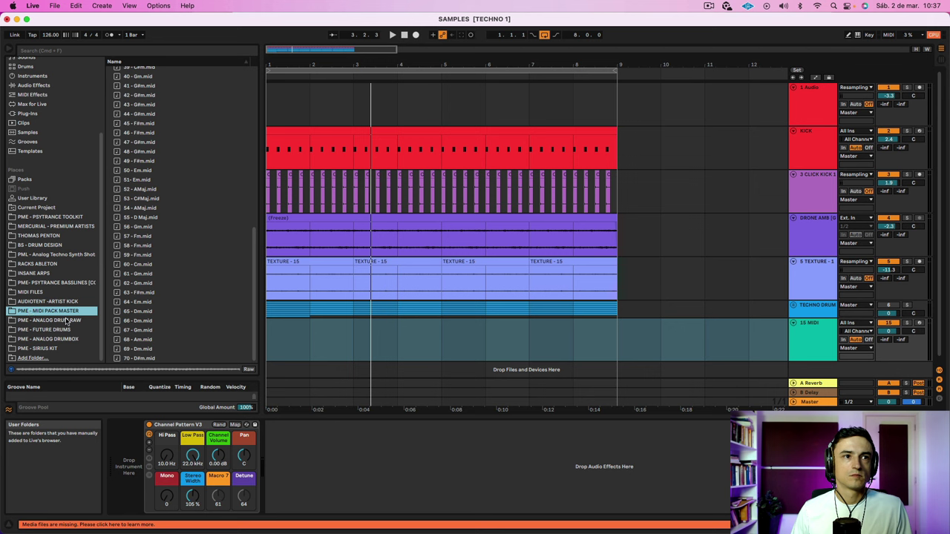
left_click(37, 274)
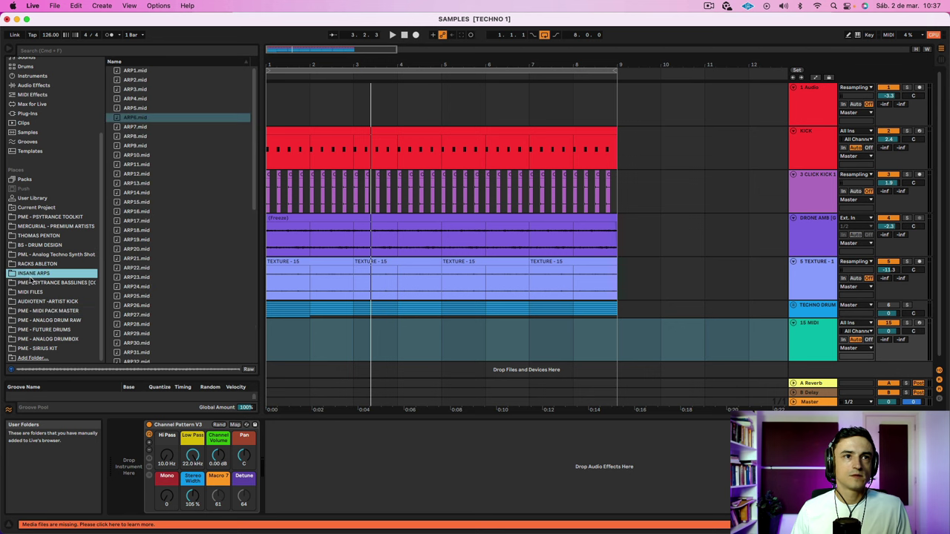
left_click(143, 270)
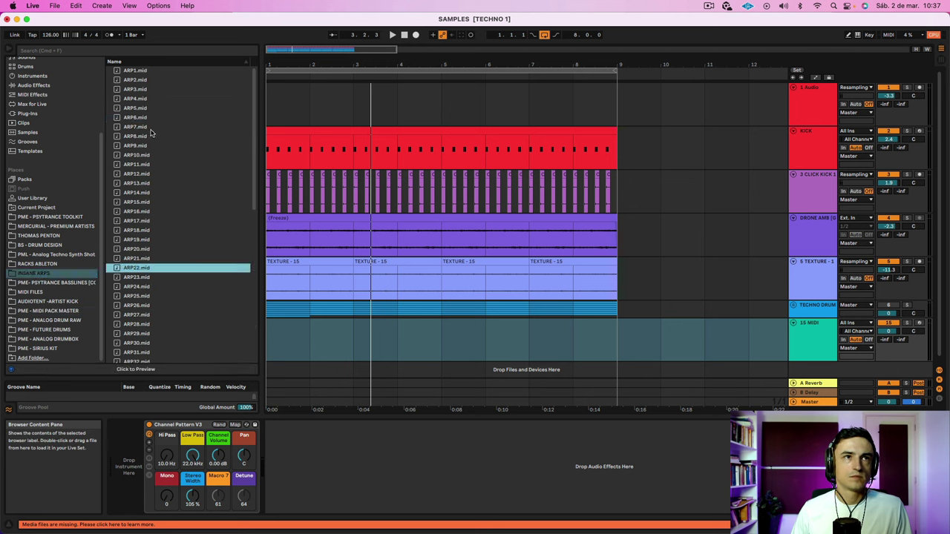
left_click_drag(134, 70, 285, 344)
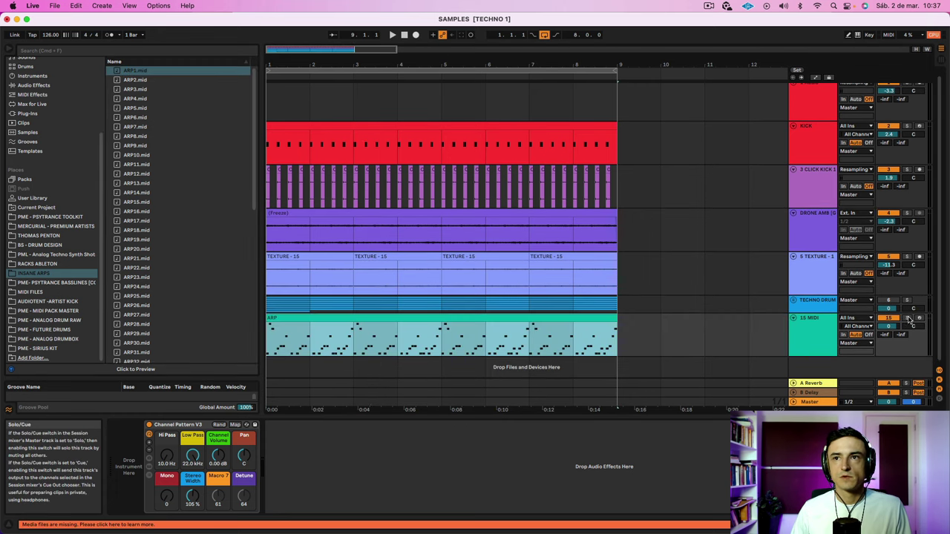
Search the browser for "diva" and load the Diva instrument onto the MIDI track
left_click(95, 52)
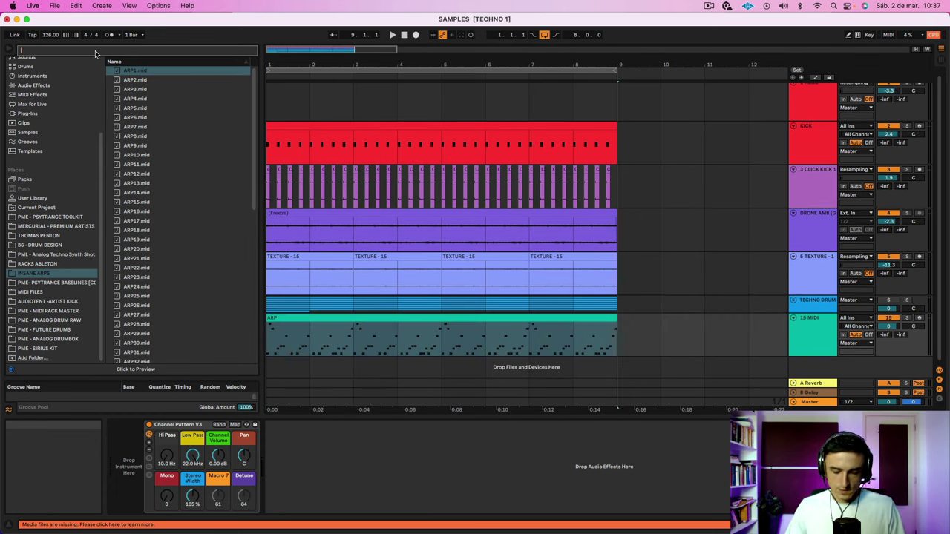
type("div")
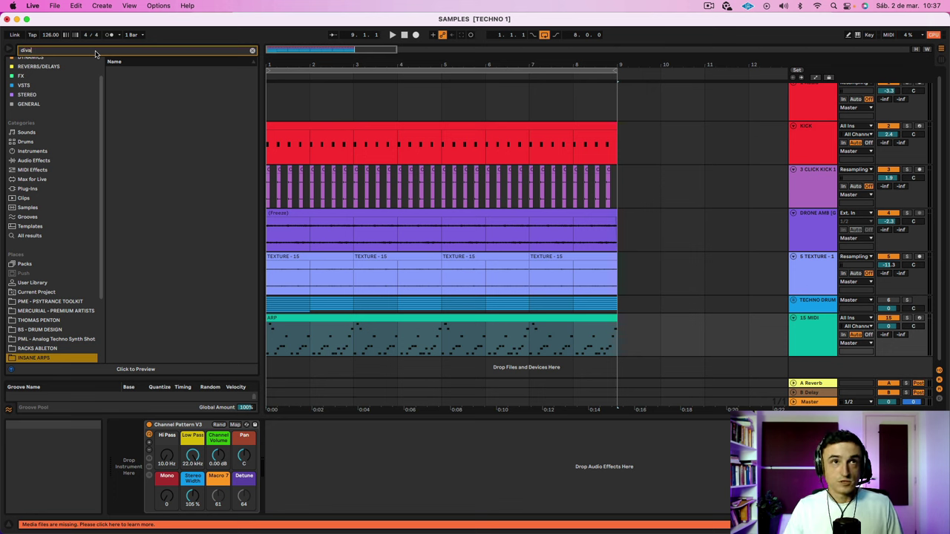
type("a")
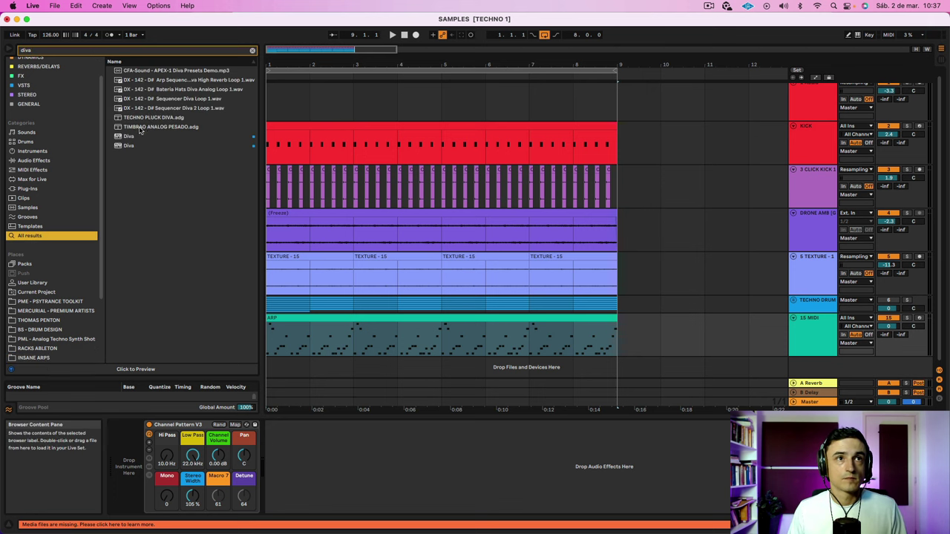
left_click(131, 137)
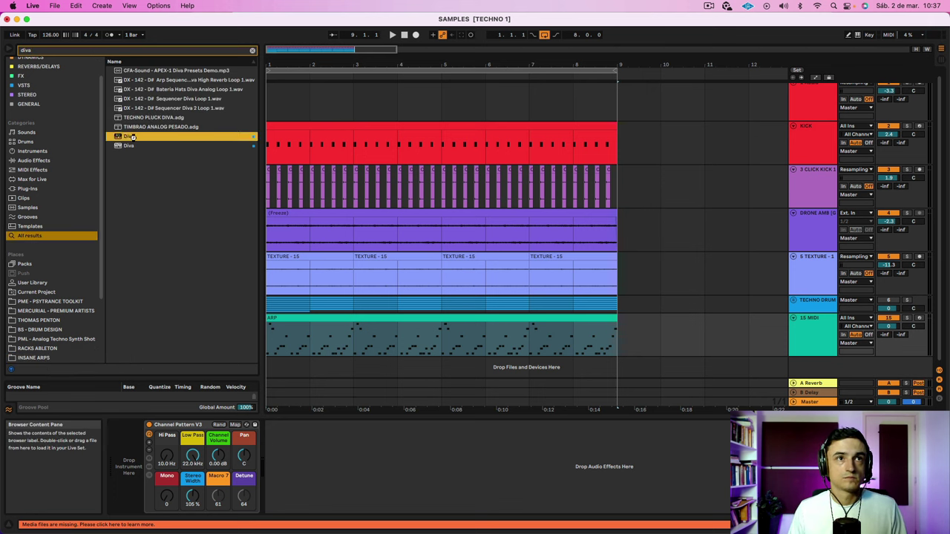
double_click(133, 137)
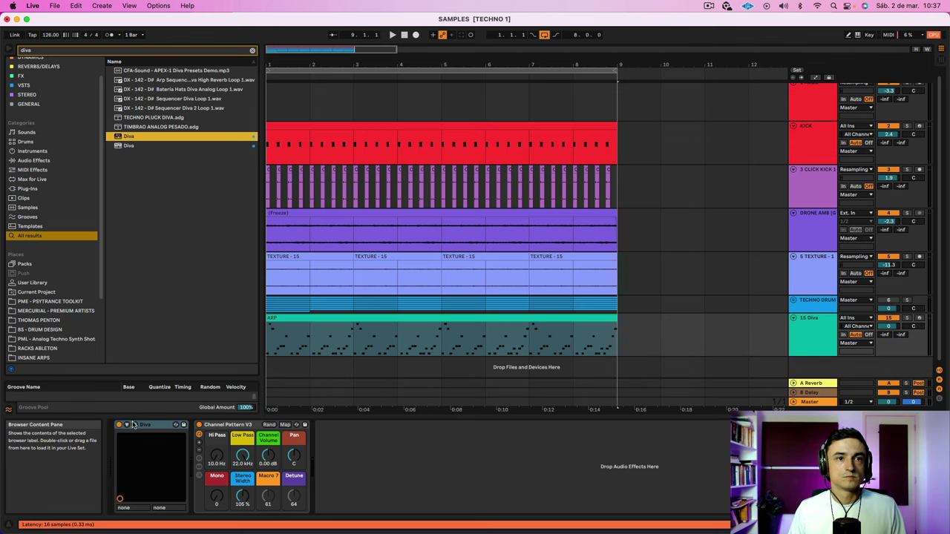
Open the ARP clip, select all its notes and set the clip scale to G#/Ab Minor
double_click(499, 318)
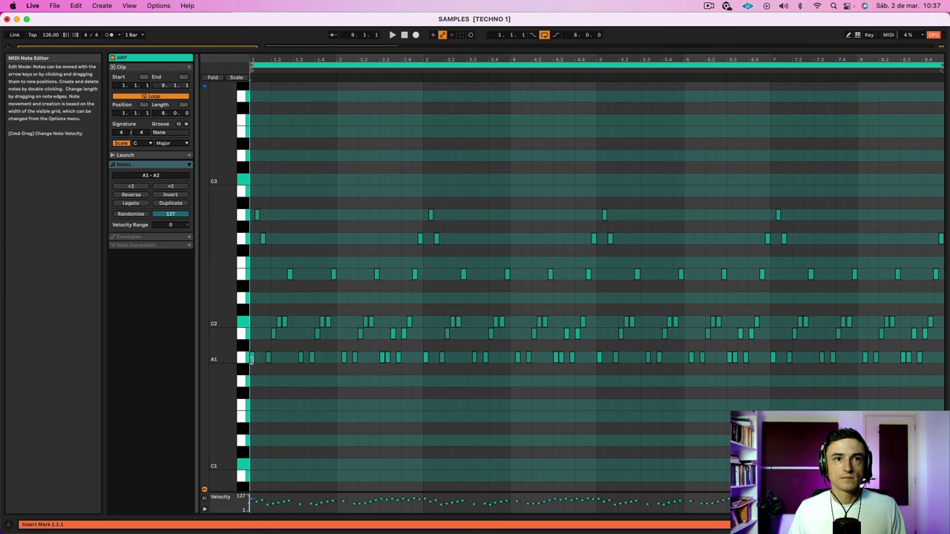
key("super+a")
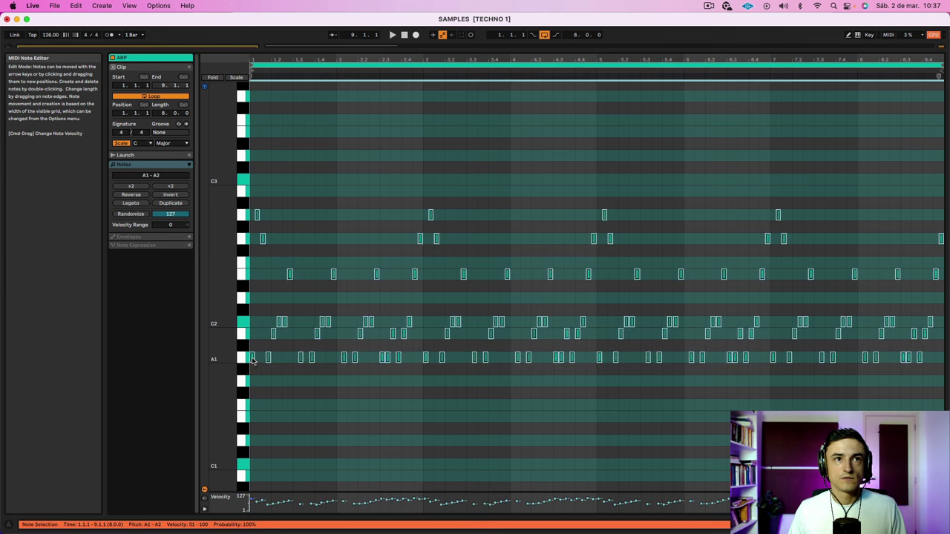
left_click(139, 143)
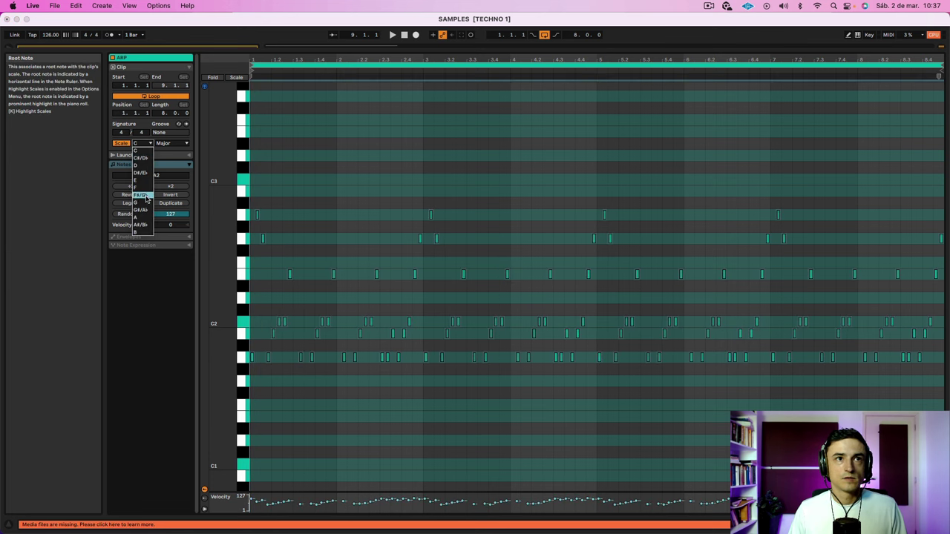
left_click(145, 203)
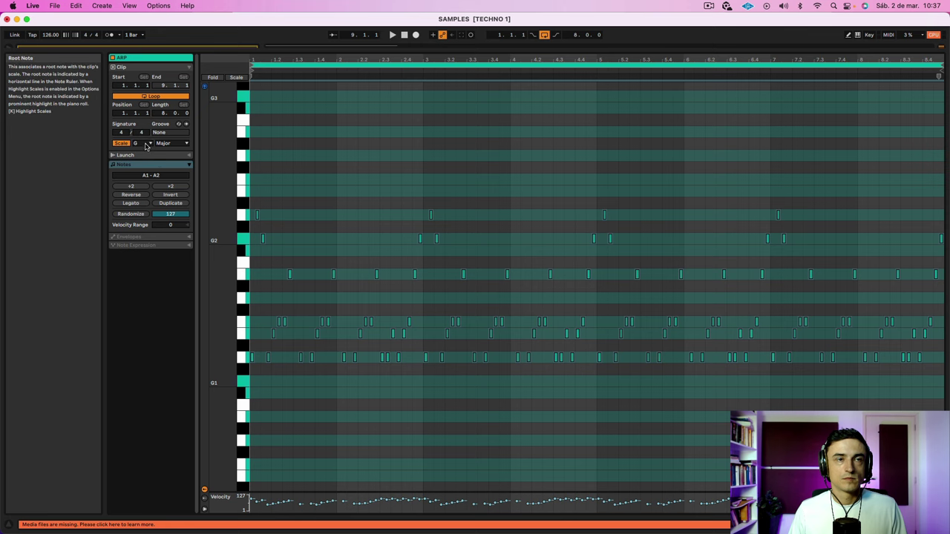
left_click(141, 143)
left_click(145, 210)
left_click(163, 144)
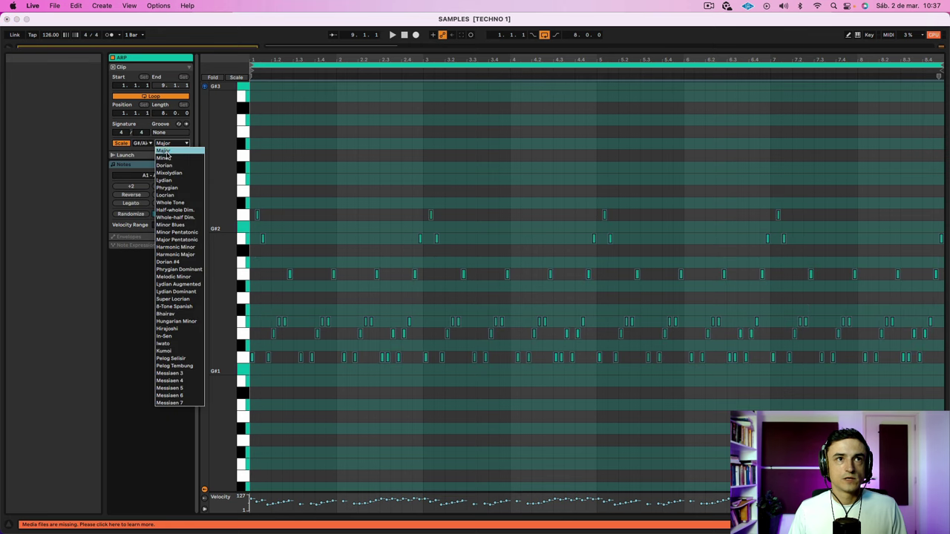
left_click(164, 158)
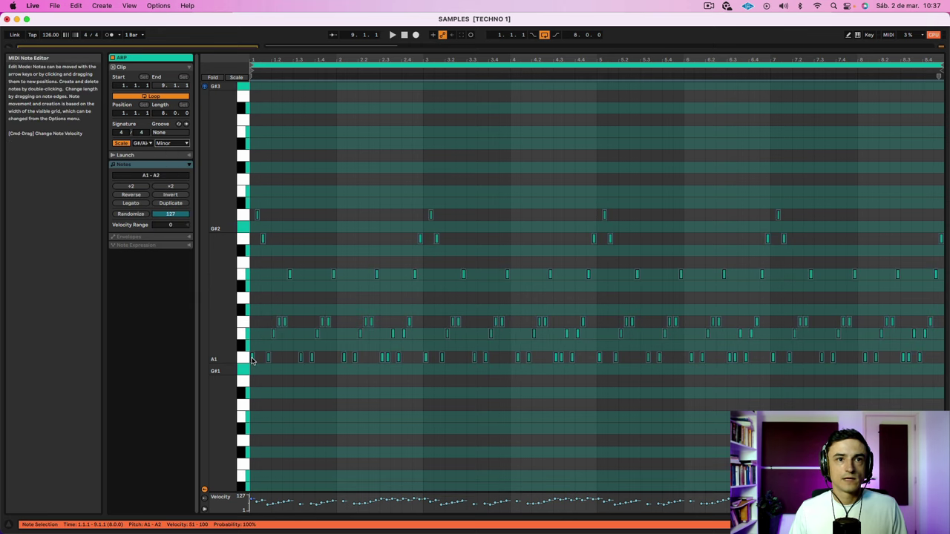
Transpose all ARP notes down one semitone and up one octave to G#2–G#3, play them back and return to the arrangement
mouse_move(253, 360)
left_mouse_down()
mouse_move(254, 342)
mouse_move(255, 371)
left_mouse_up()
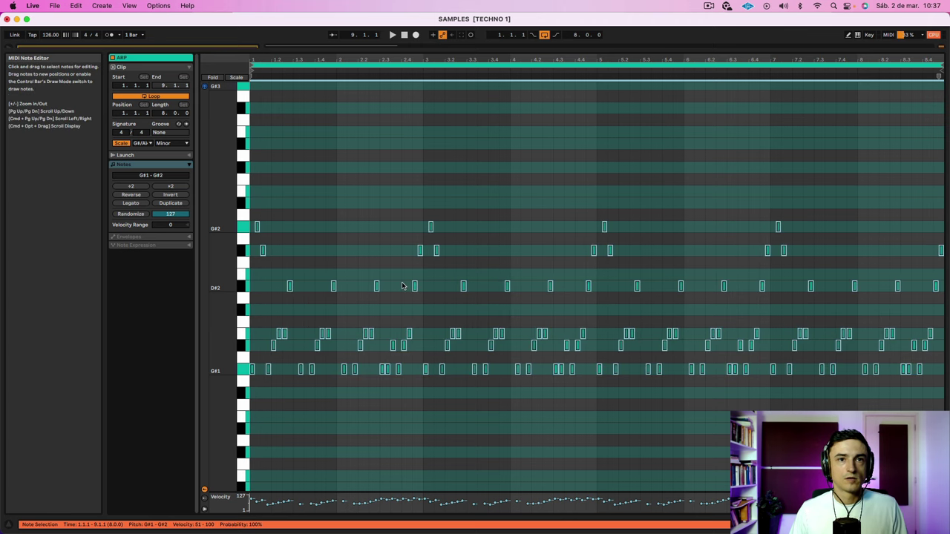
key("shift+Up")
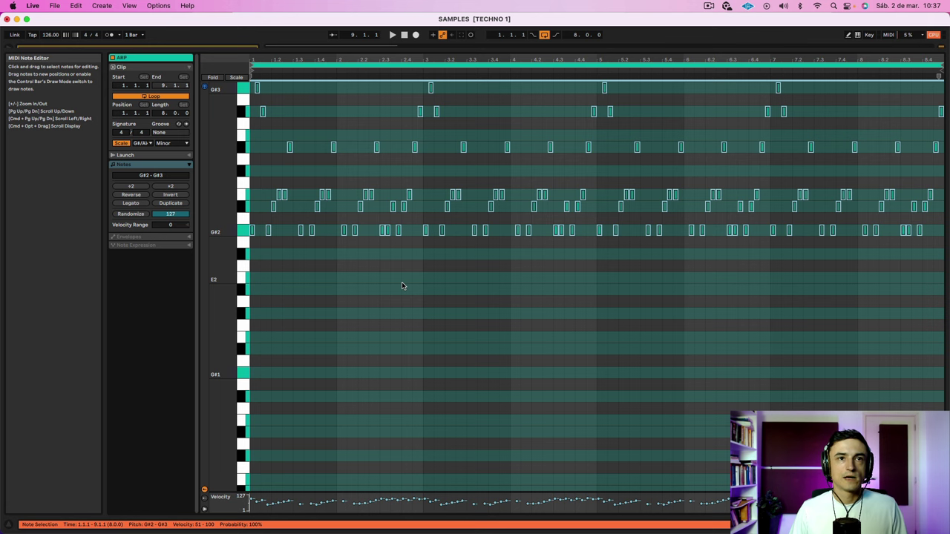
scroll(402, 286, "up", 5)
key("space")
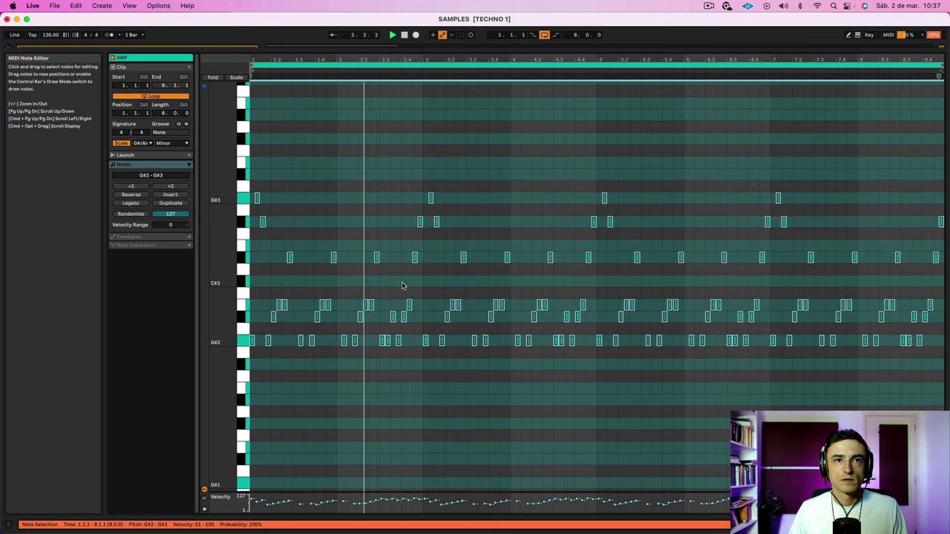
key("shift+Tab")
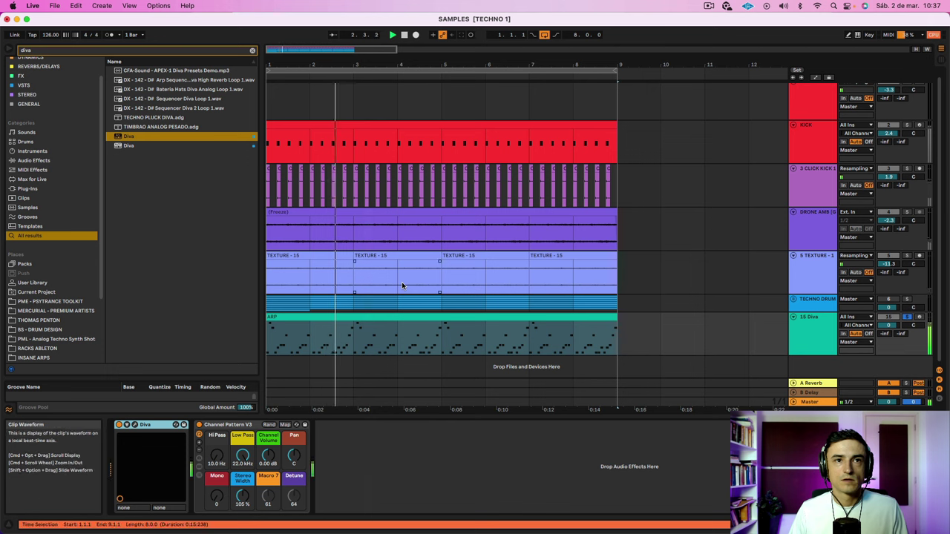
Clear the browser search, open the Diva plug-in window and show the presets in the producer's named User folder
left_click(251, 51)
scroll(43, 346, "down", 4)
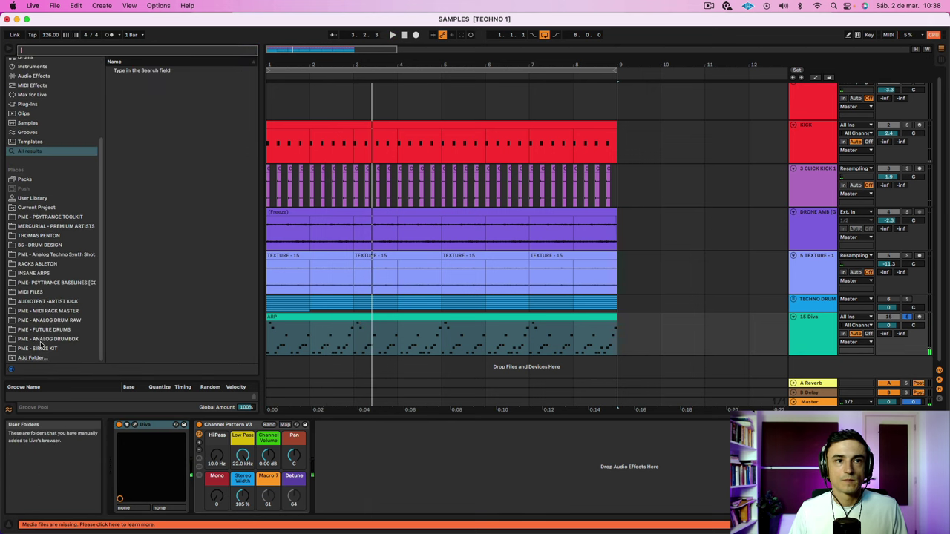
left_click(135, 426)
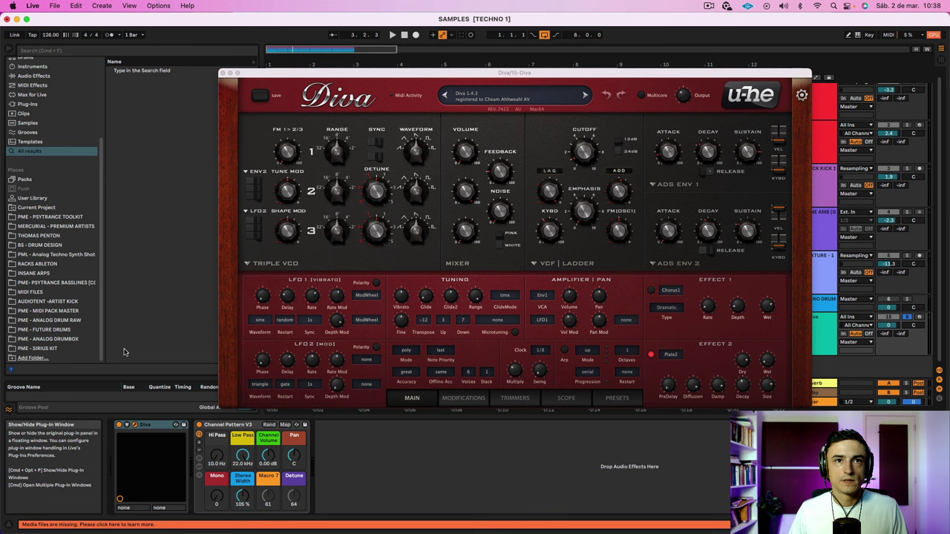
left_click(620, 399)
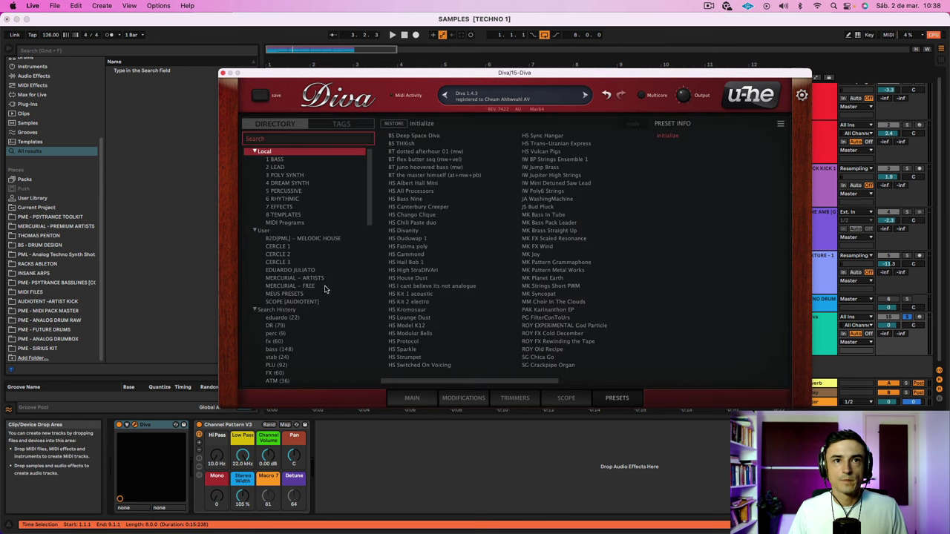
left_click(289, 271)
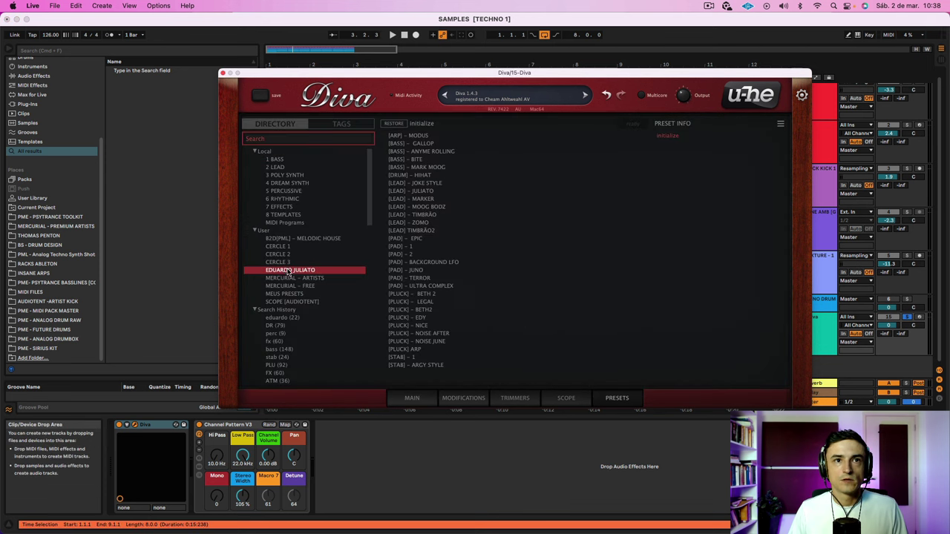
Audition the BETH 2, LEGAL and BETH2 pluck presets, load [PLUCK] – NICE, check Diva's main page and close the plug-in window
left_click(409, 295)
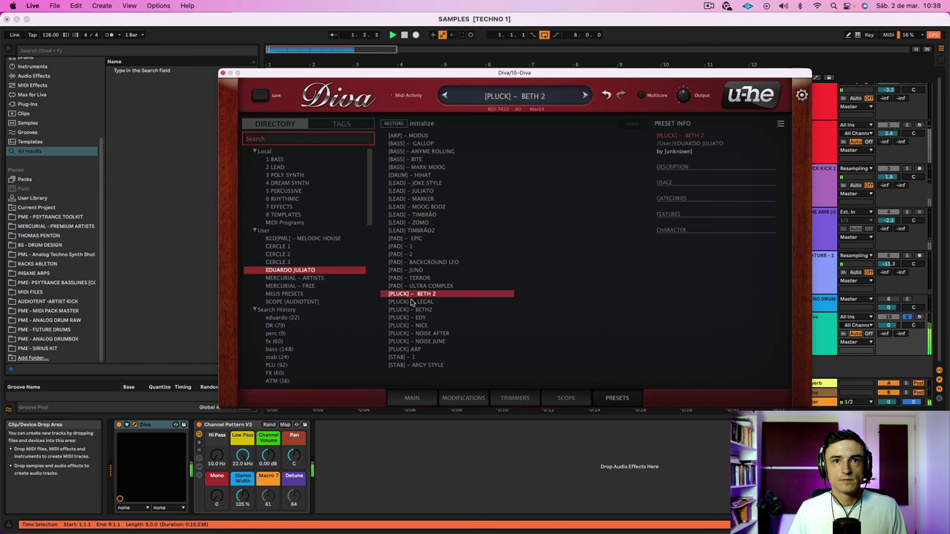
left_click(412, 302)
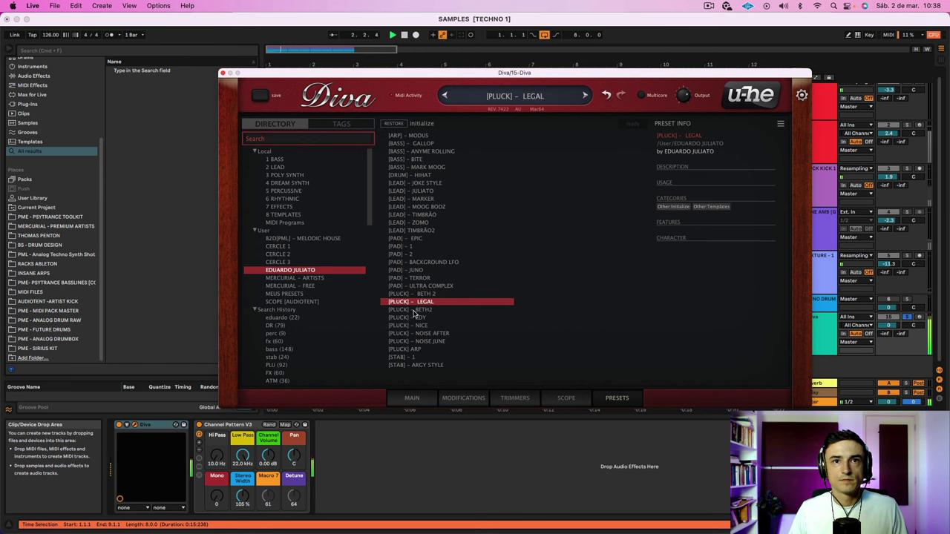
left_click(414, 310)
left_click(413, 325)
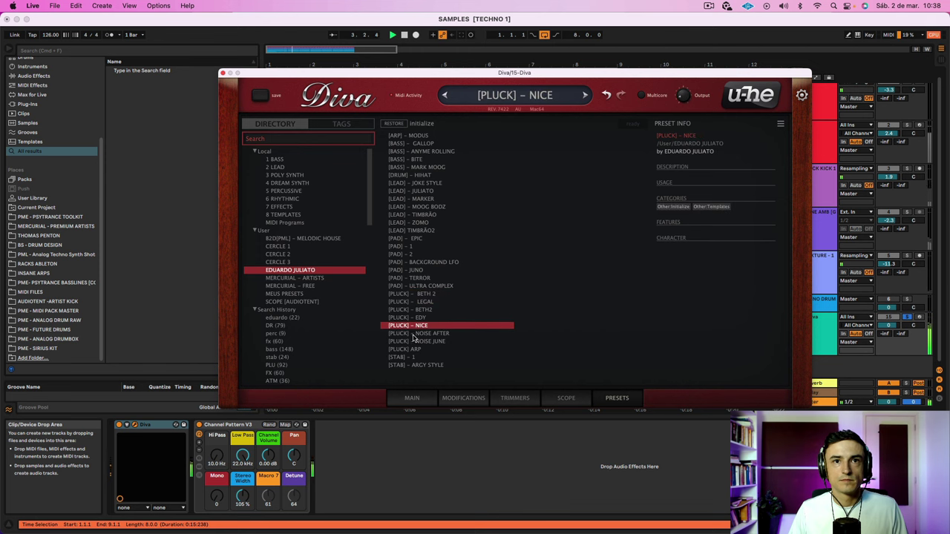
left_click(412, 401)
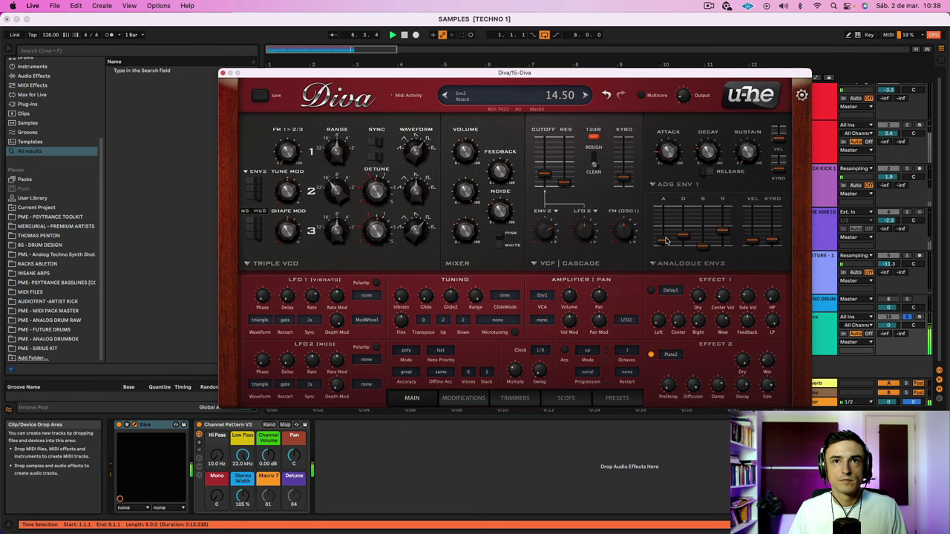
left_click(223, 73)
Replace the ARP clip on the Diva track with ARP2.mid from the INSANE ARPS folder, starting at bar 1, and play it
left_click(428, 316)
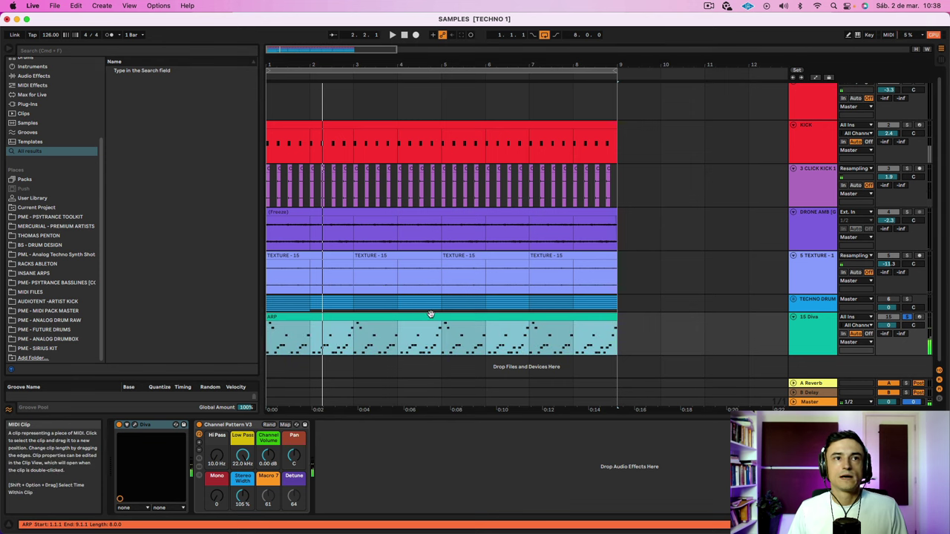
left_click(34, 274)
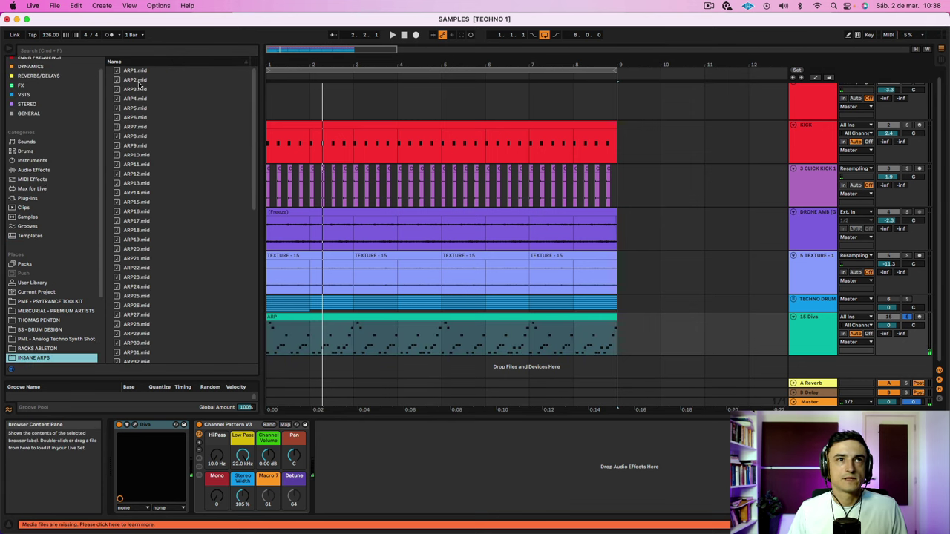
left_click_drag(139, 86, 290, 324)
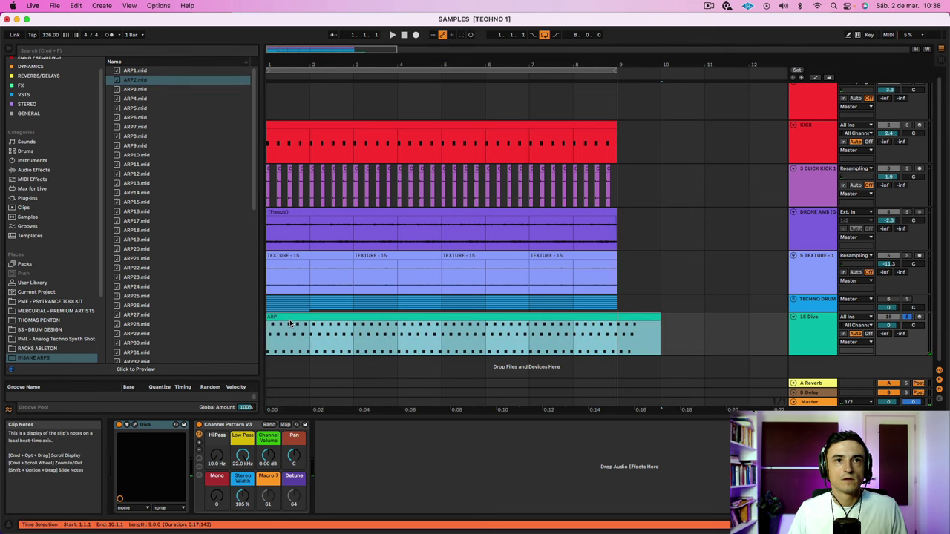
key("space")
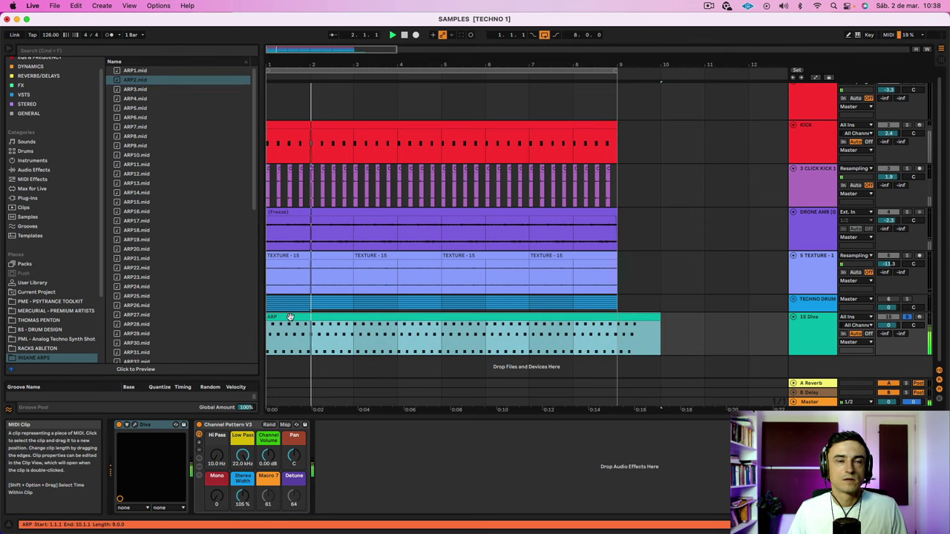
Open the new ARP clip, transpose all its notes up four semitones to G#4–E5 and play it back while checking the note pattern
double_click(290, 317)
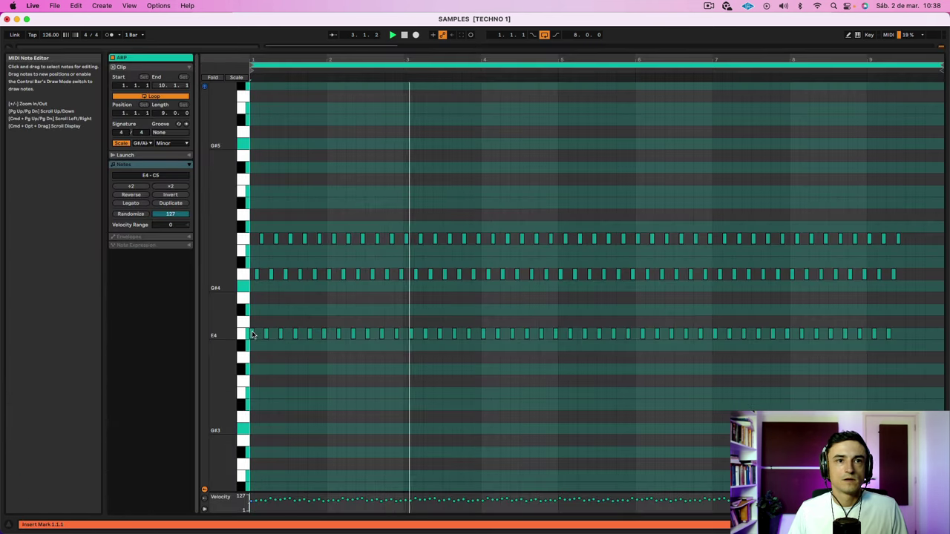
key("super+a")
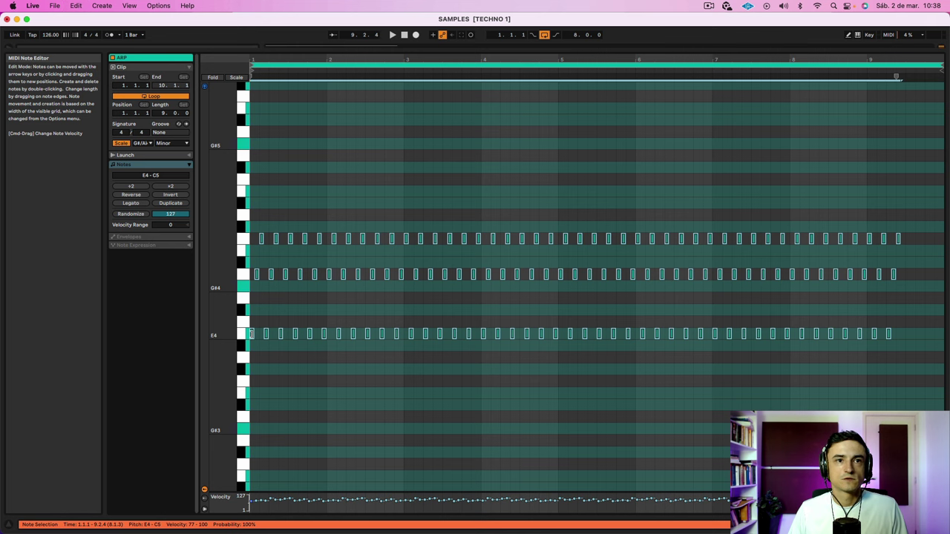
left_click_drag(253, 334, 252, 289)
key("space")
scroll(251, 297, "down", 1)
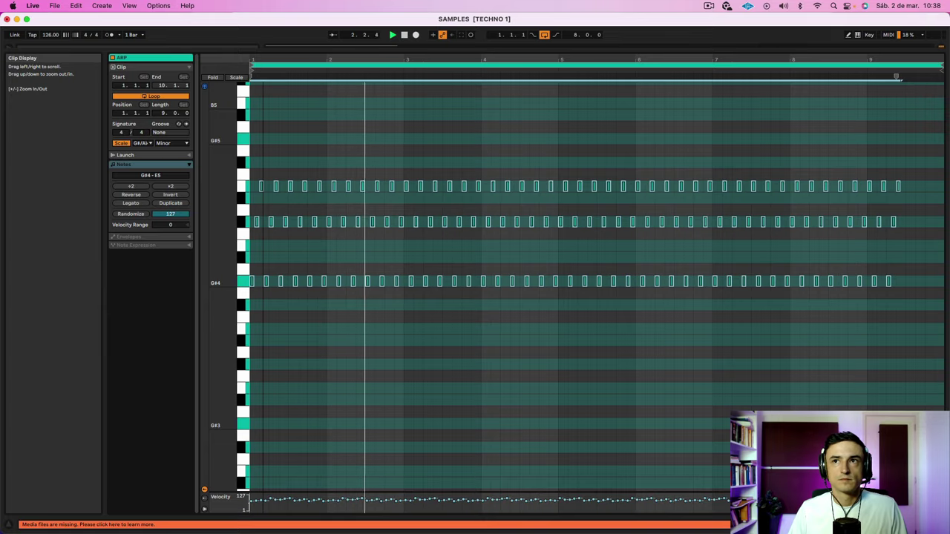
left_click_drag(263, 60, 437, 184)
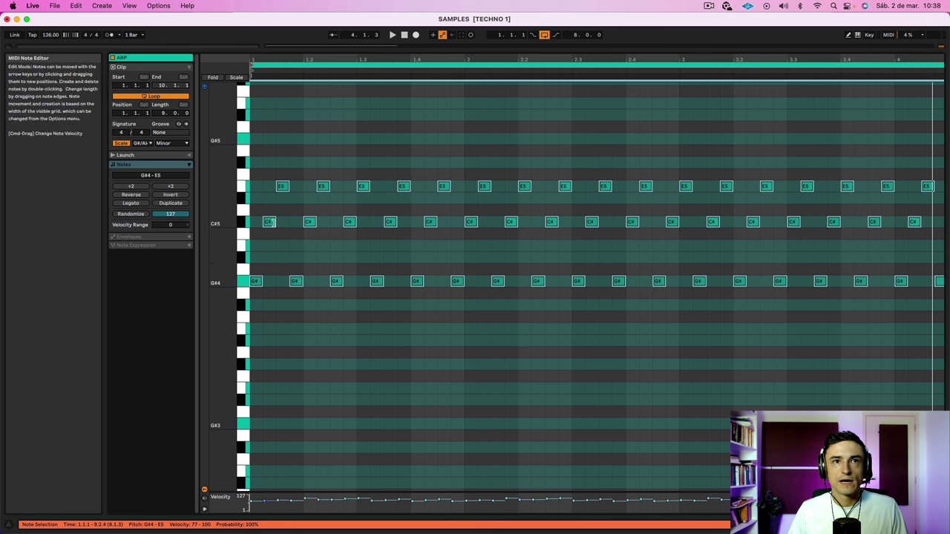
left_click(274, 352)
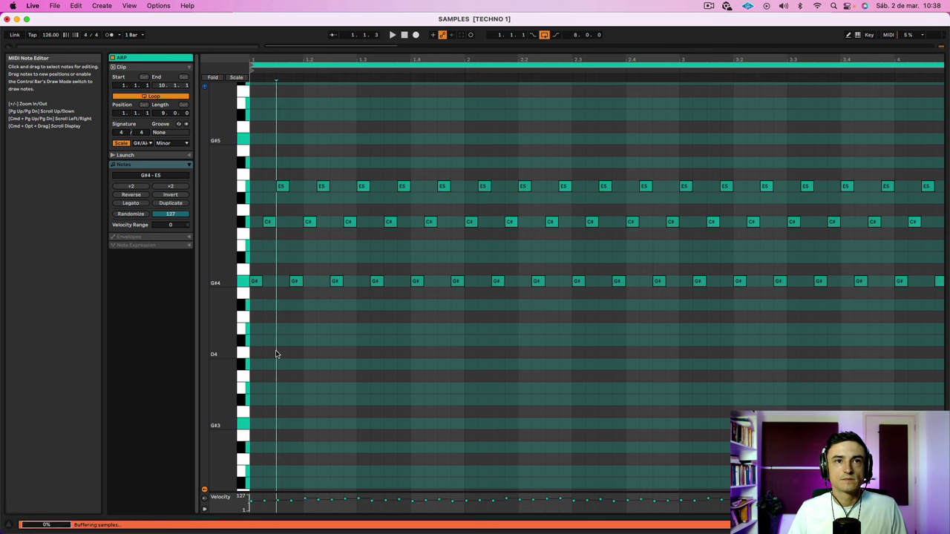
key("space")
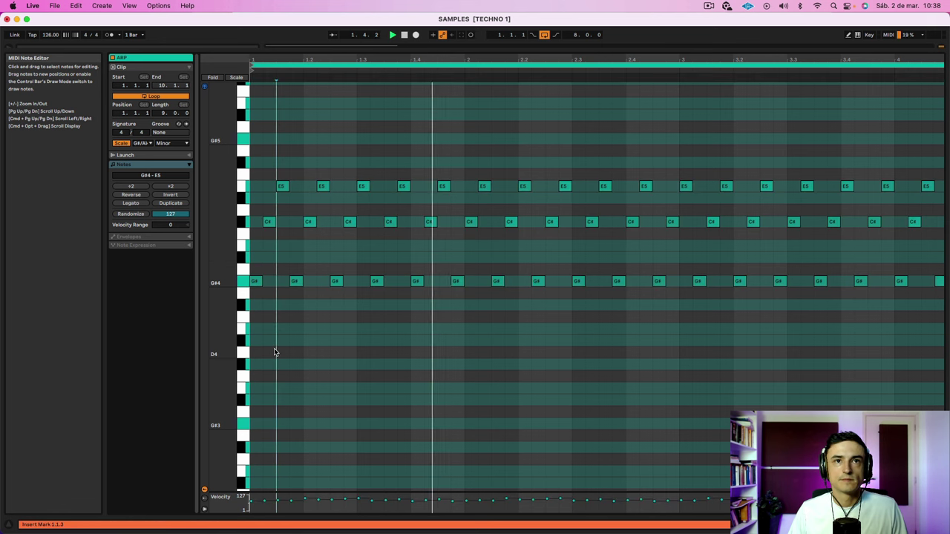
Return to the arrangement and shorten the ARP clip to eight bars, ending at bar 9
key("shift+Tab")
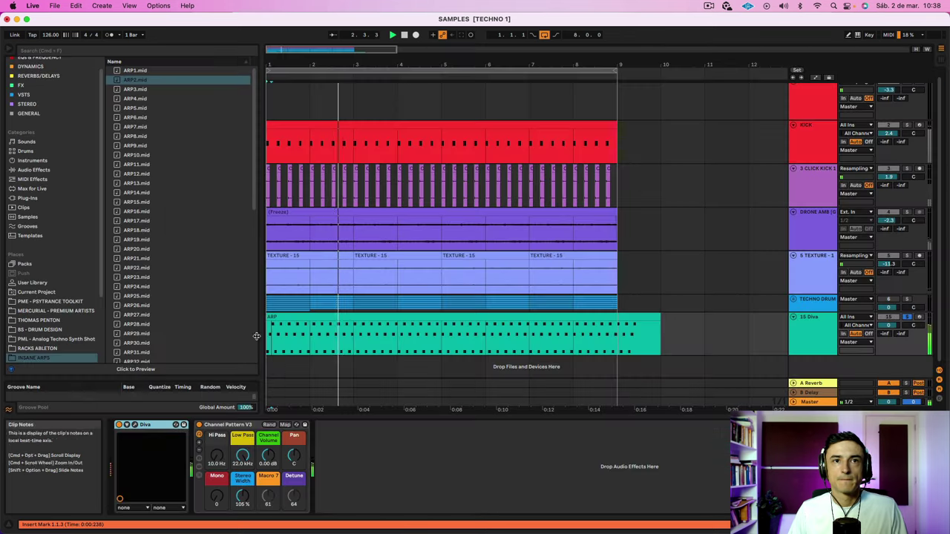
left_click(391, 317)
left_click_drag(655, 317, 617, 317)
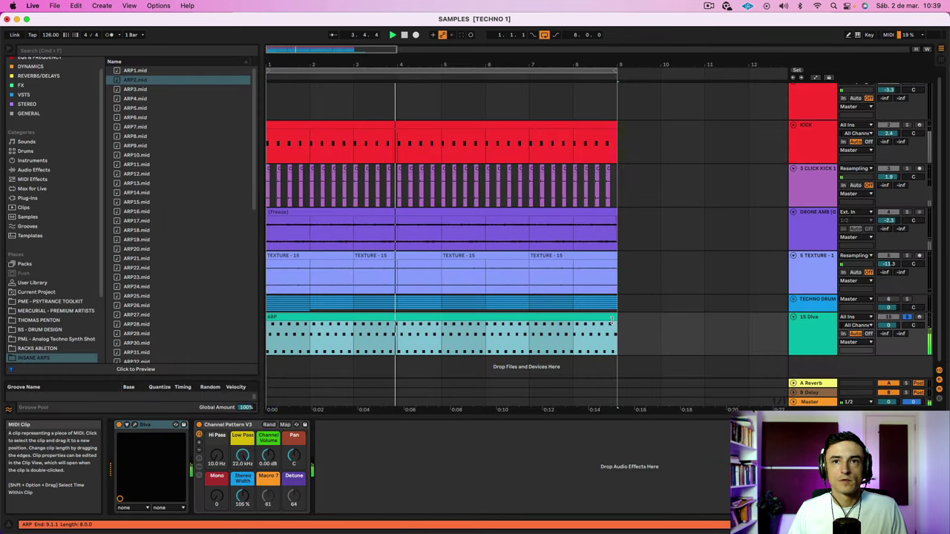
Reopen Diva, set the Plate2 reverb wet level to 6.50, and try oscillator and filter cutoff adjustments while the arp plays
left_click(812, 329)
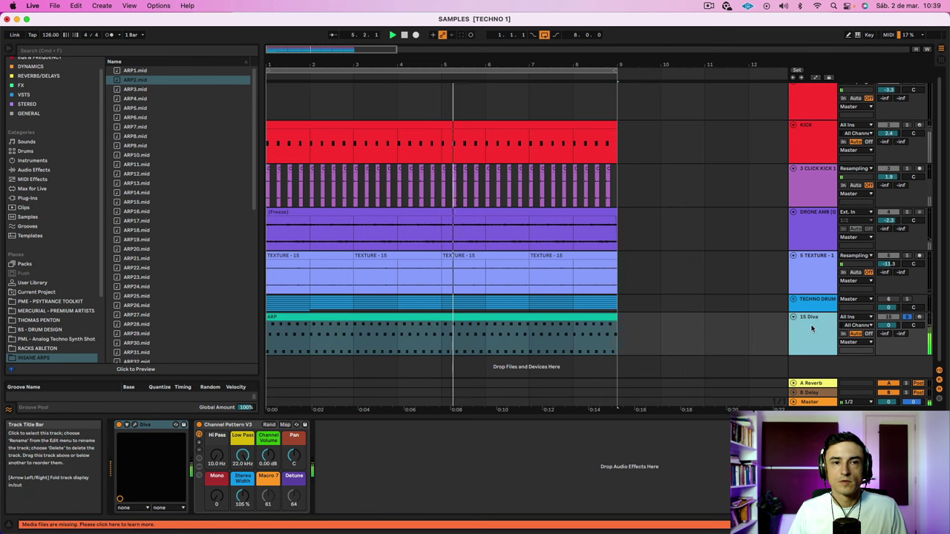
left_click(131, 424)
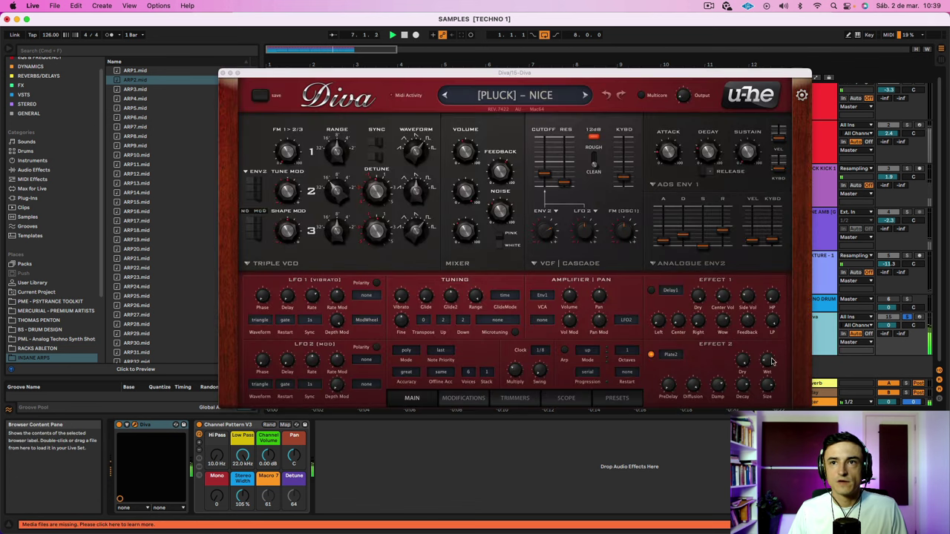
left_click_drag(769, 362, 768, 372)
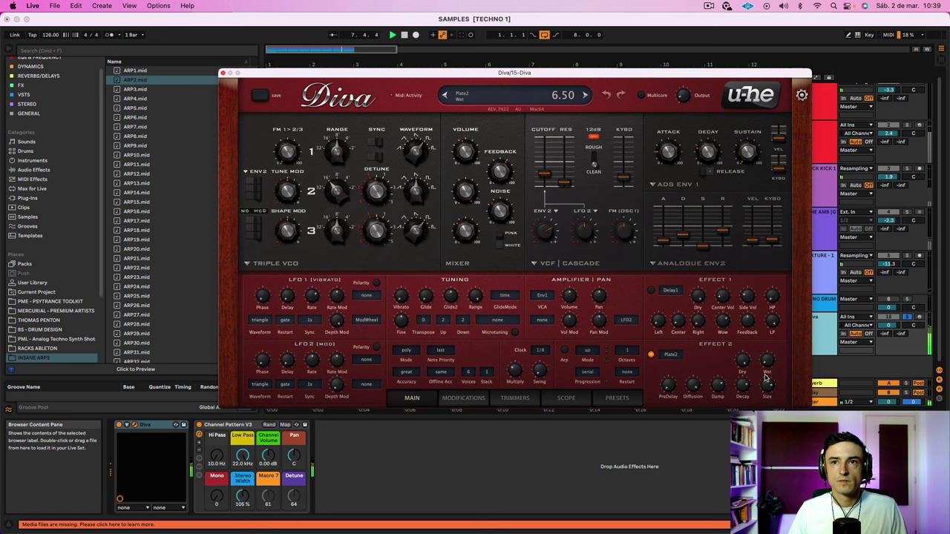
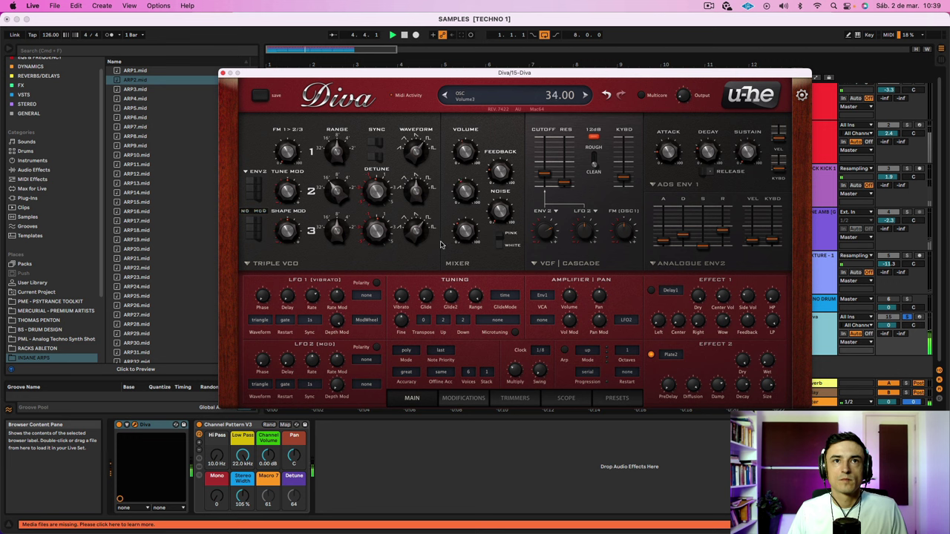
left_click_drag(416, 160, 417, 143)
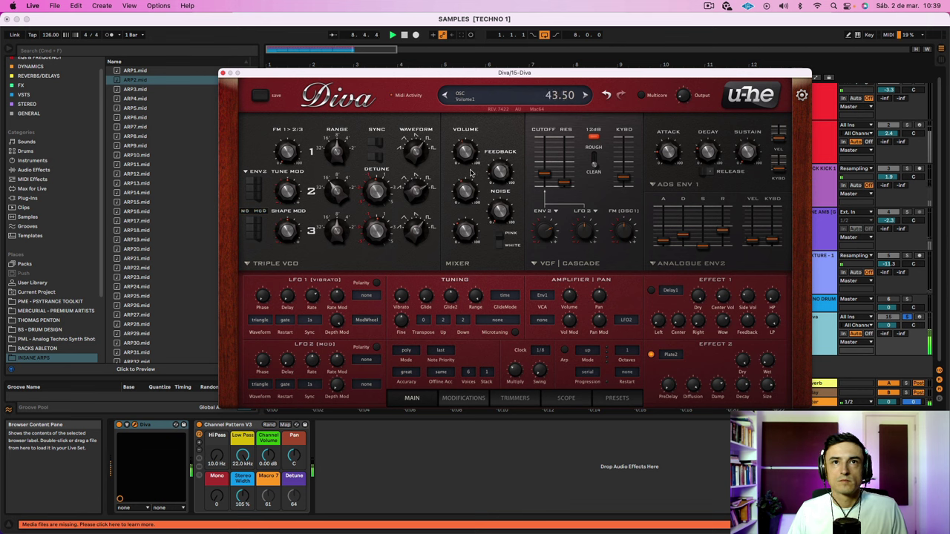
mouse_move(543, 172)
left_mouse_down()
mouse_move(544, 149)
mouse_move(548, 169)
left_mouse_up()
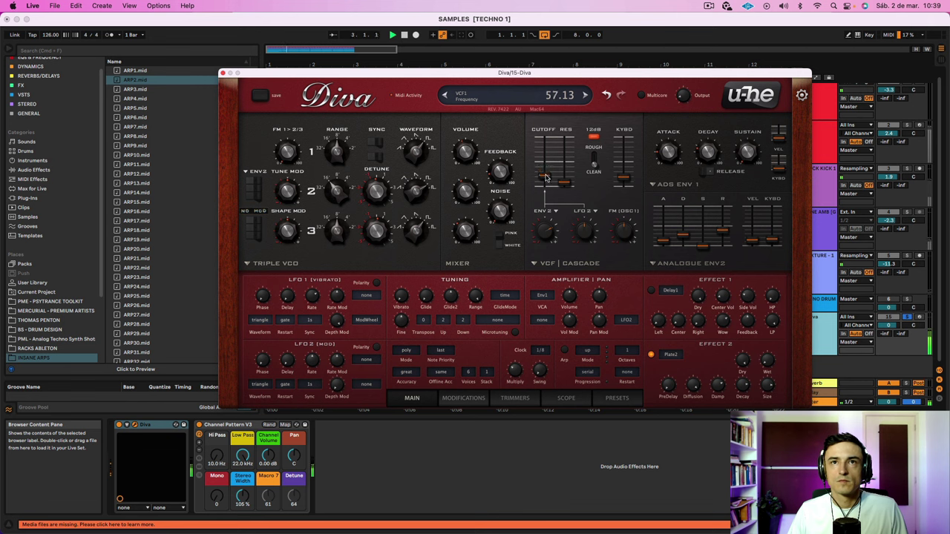
key("space")
Unsolo the Diva track, close its plug-in window and play the DRONE AMB track soloed
left_click(906, 318)
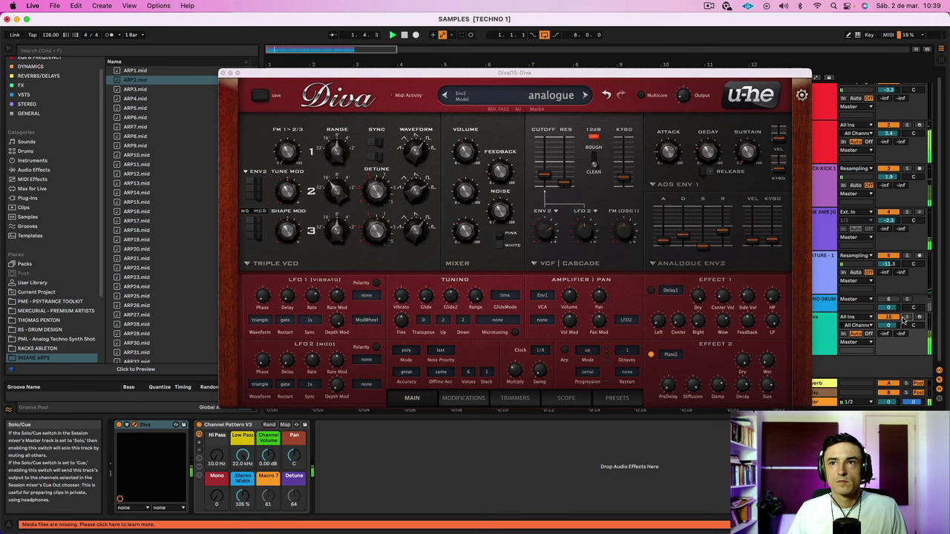
left_click(223, 73)
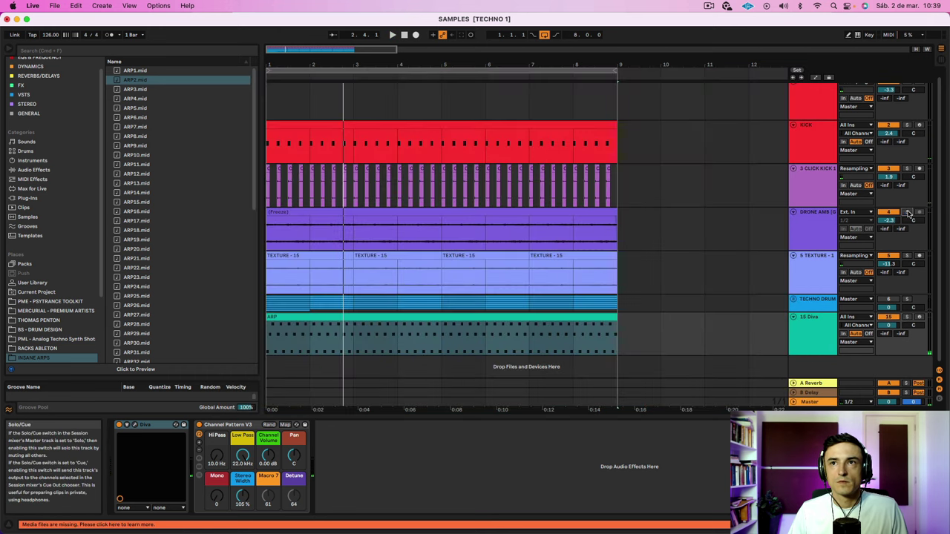
key("space")
left_click(790, 228)
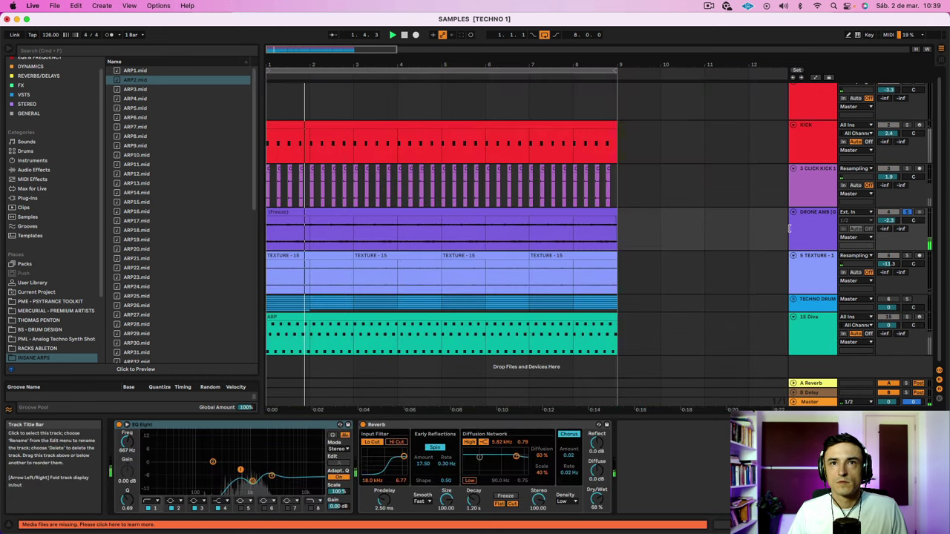
mouse_move(790, 228)
left_mouse_down()
mouse_move(757, 231)
mouse_move(785, 231)
left_mouse_up()
Open the ARP clip, change its scale root to G and transpose all notes down one semitone to G4–Eb5
left_click(816, 338)
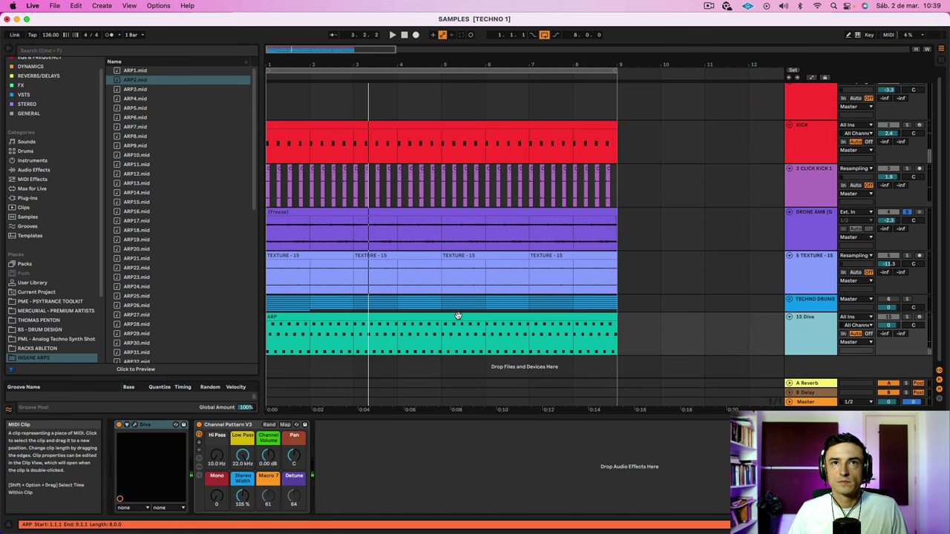
double_click(458, 316)
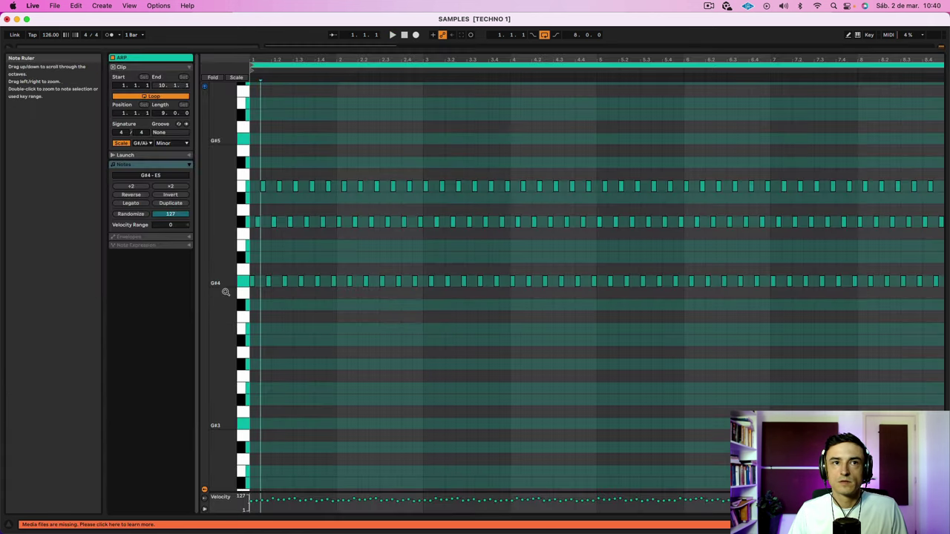
key("super+a")
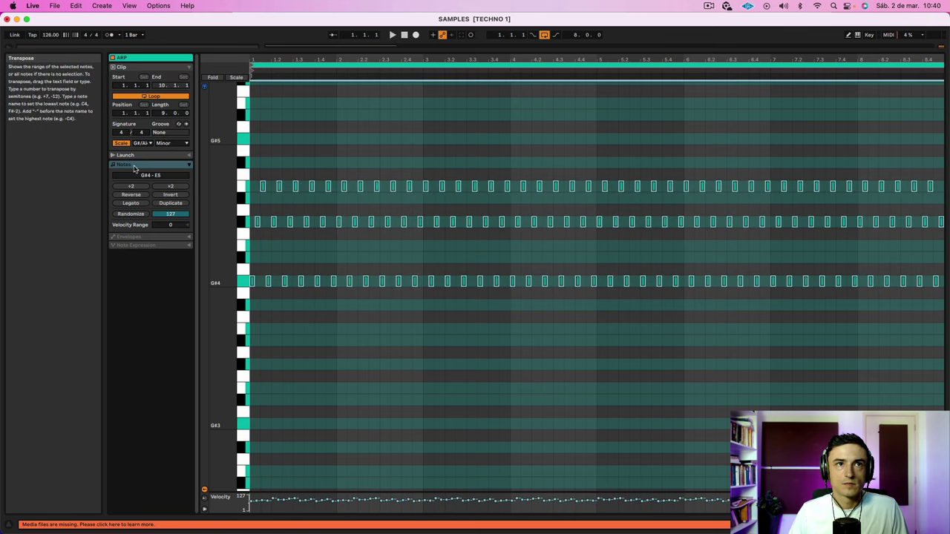
left_click(137, 143)
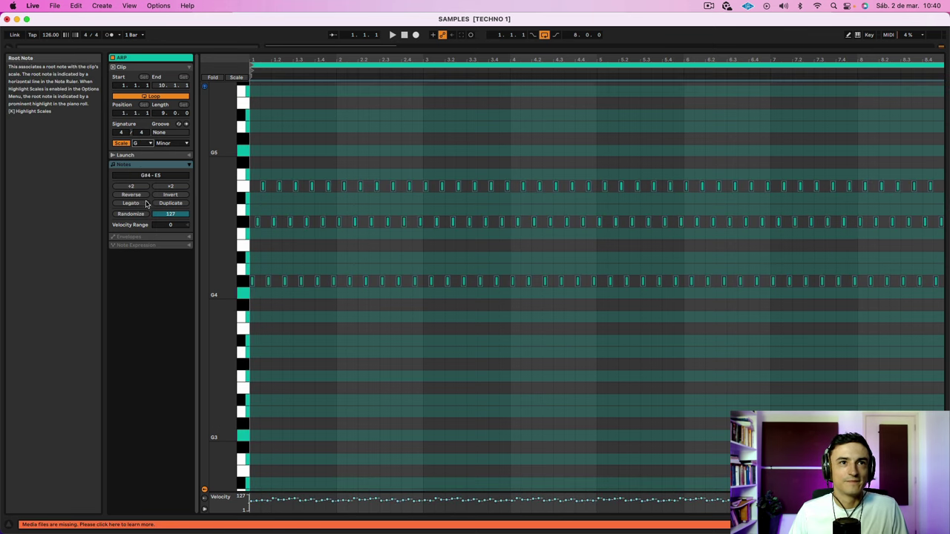
left_click(142, 188)
left_click(252, 283)
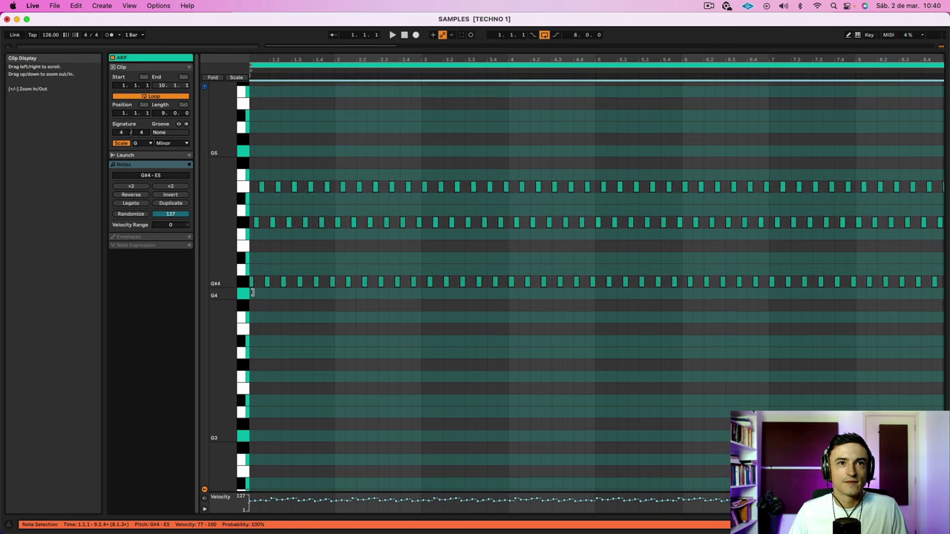
key("super+a")
left_click_drag(253, 283, 253, 295)
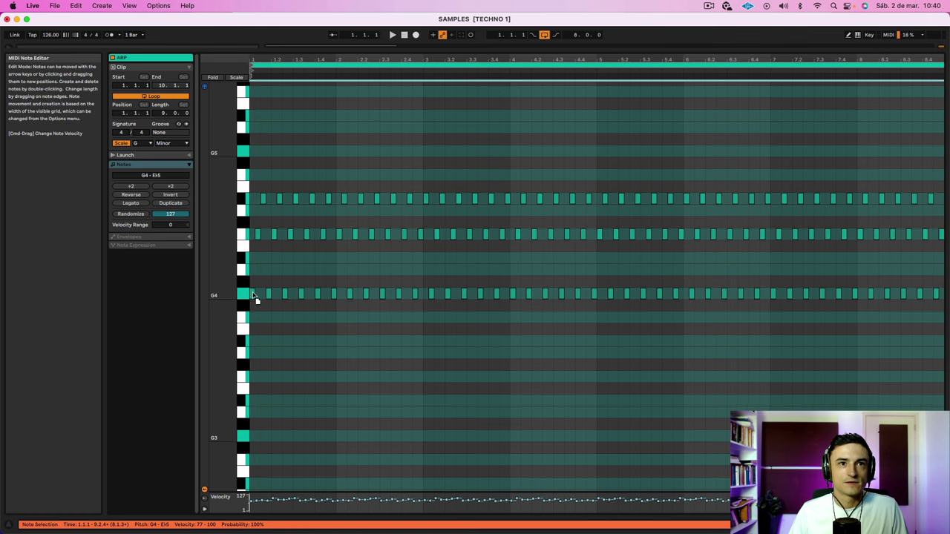
Unsolo DRONE AMB, play the full loop in the arrangement and check the ARP clip's notes in the editor
key("space")
key("shift+Tab")
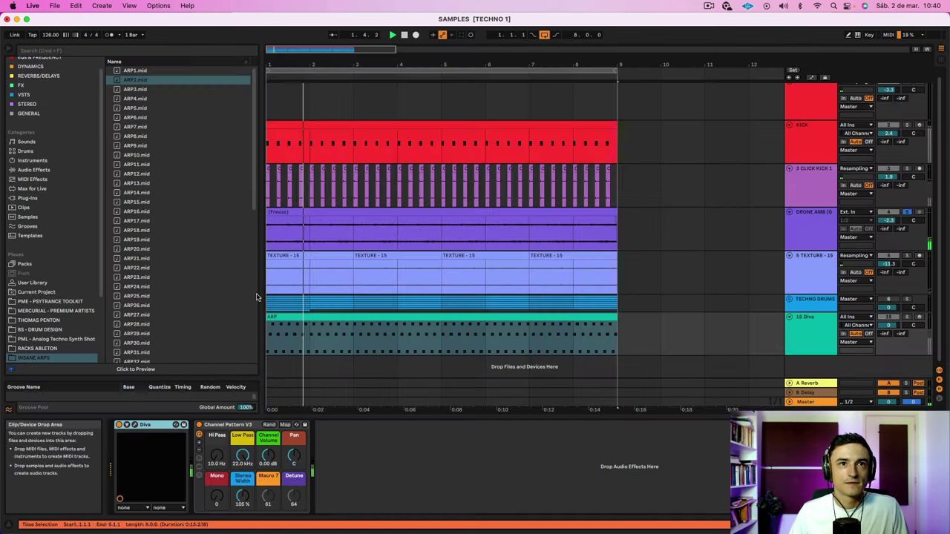
key("space")
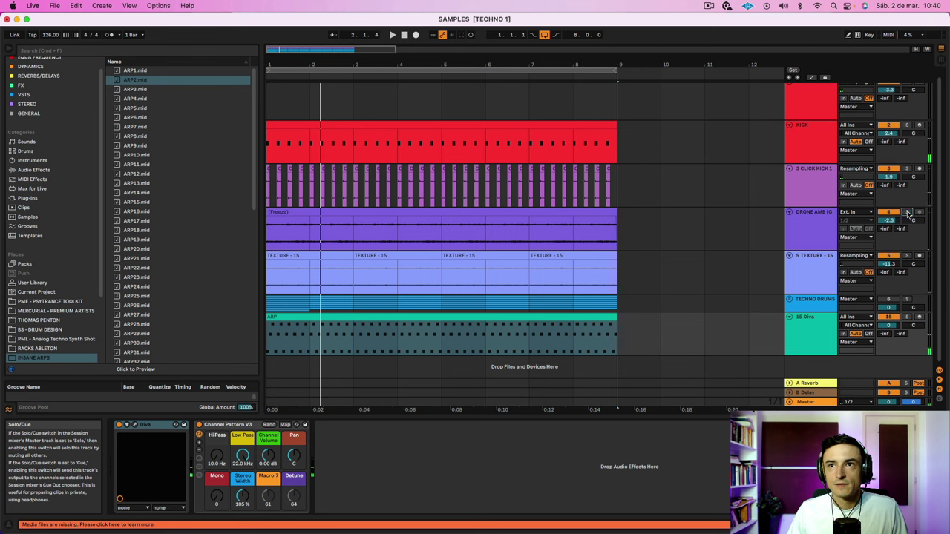
key("space")
left_click(835, 320)
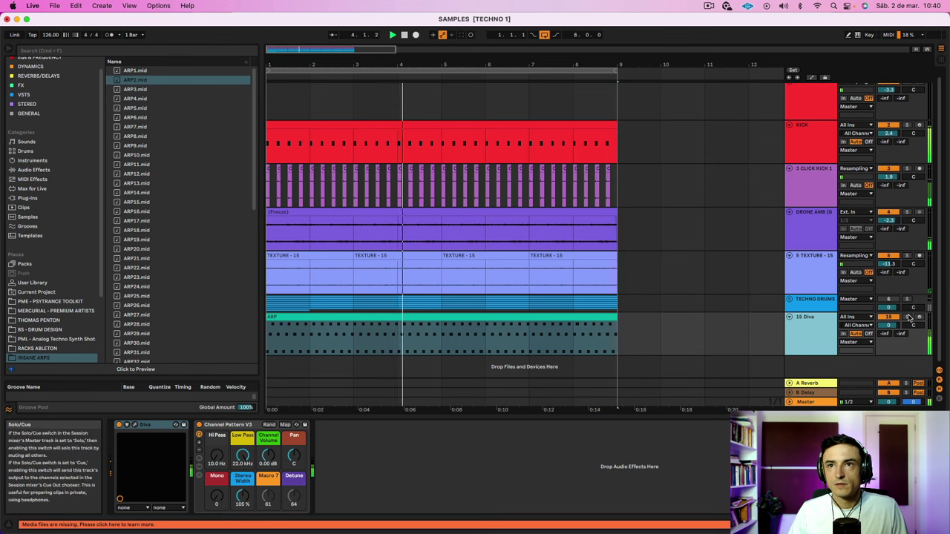
double_click(509, 342)
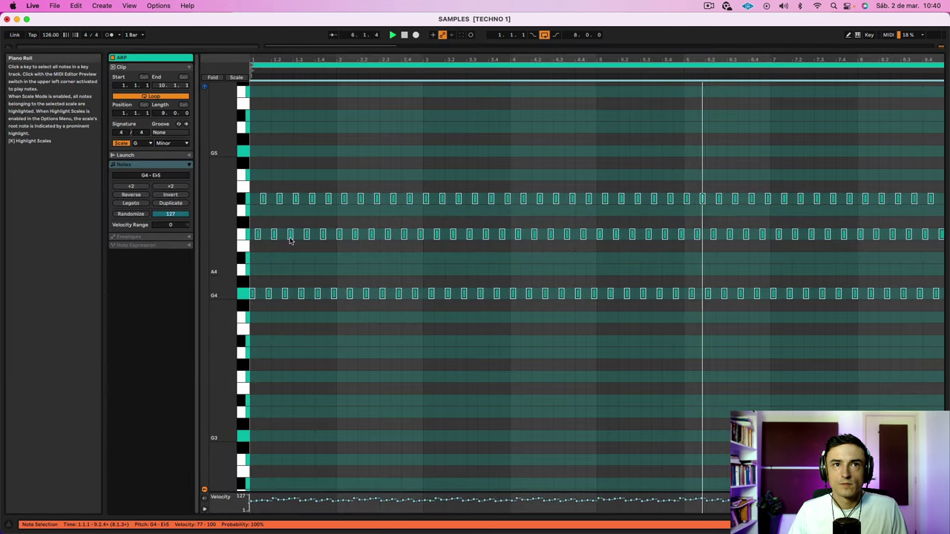
left_click(253, 248)
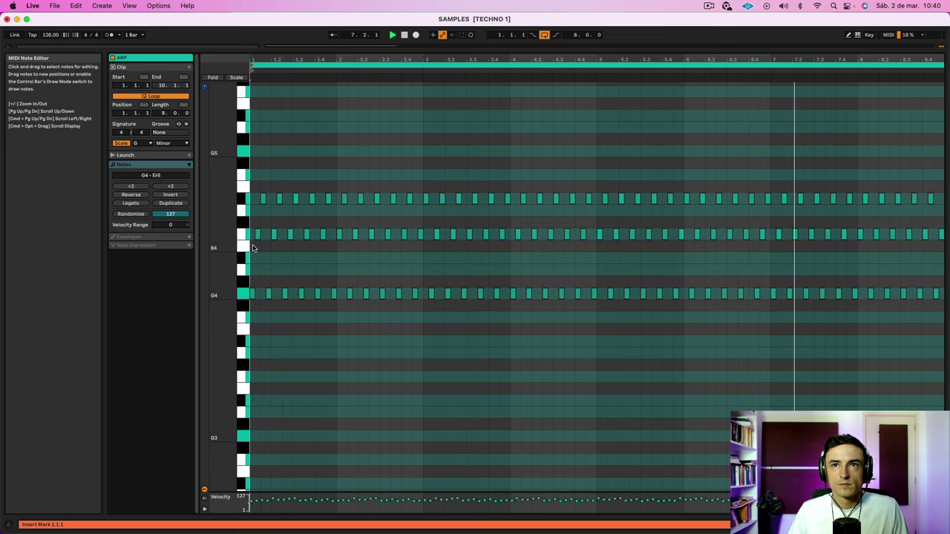
key("shift+Tab")
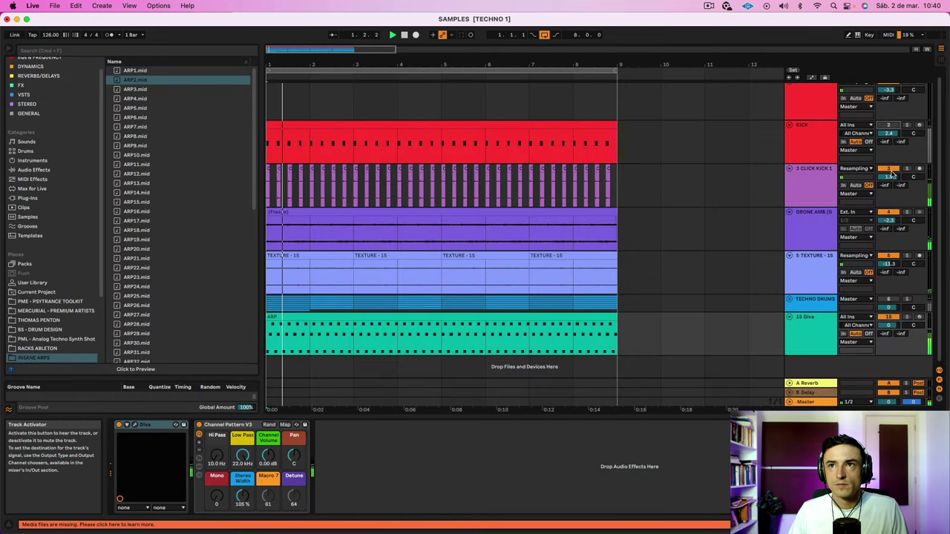
Mute the KICK and CLICK KICK tracks and solo DRONE AMB together with Diva to compare them
left_click(907, 213)
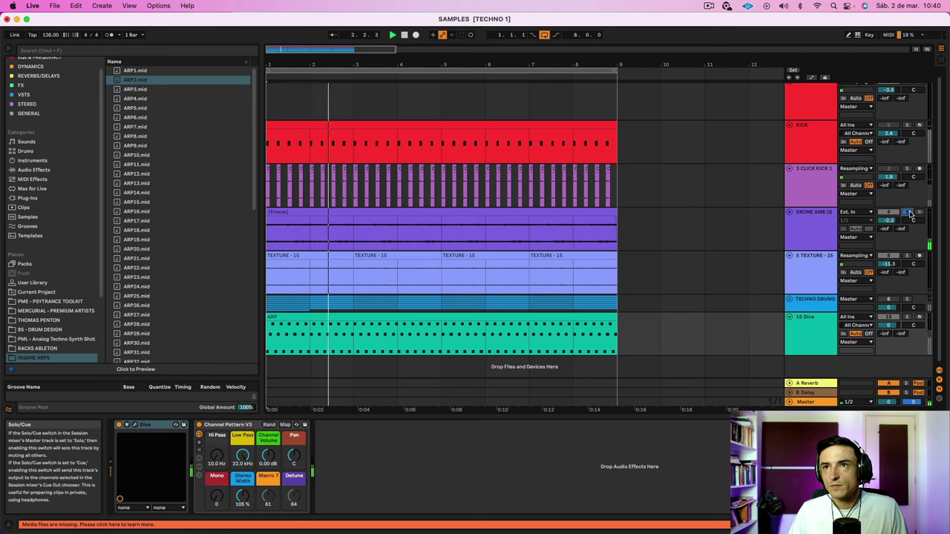
left_click(825, 235)
left_click(908, 318)
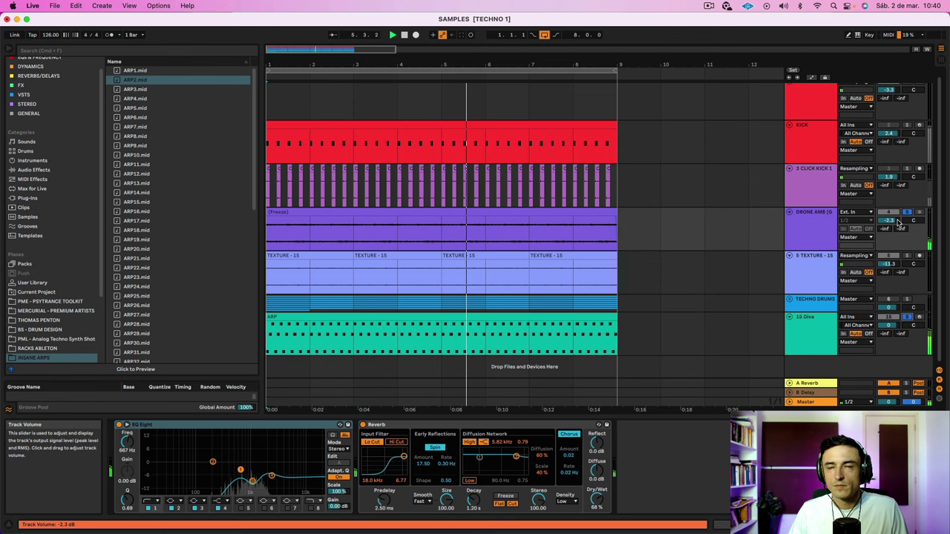
left_click(800, 336)
Show only the G minor scale notes in the ARP clip and move all its C5 notes to D5
double_click(545, 319)
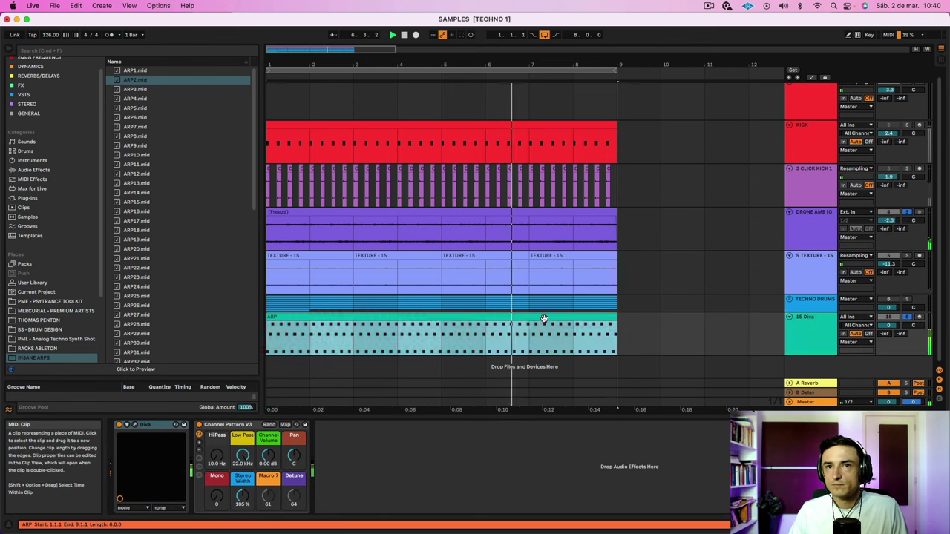
key("space")
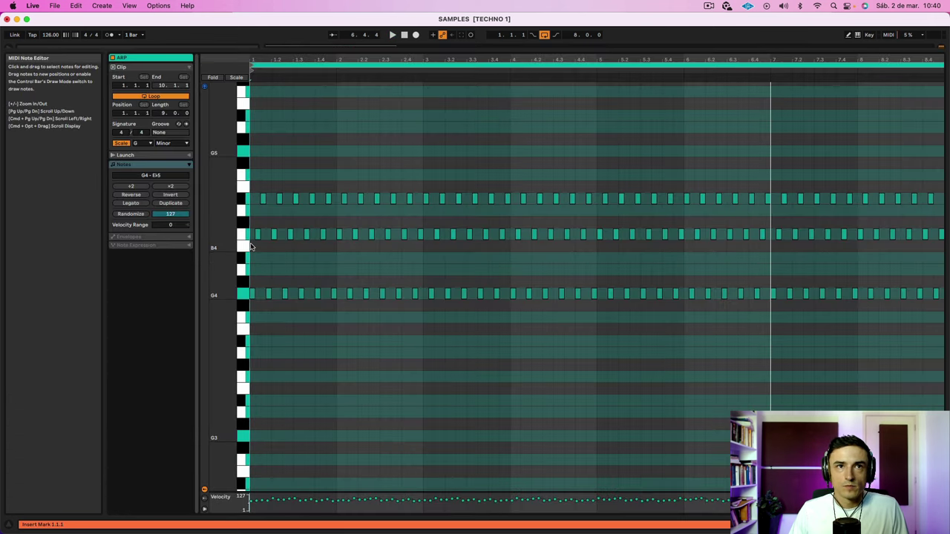
left_click(236, 78)
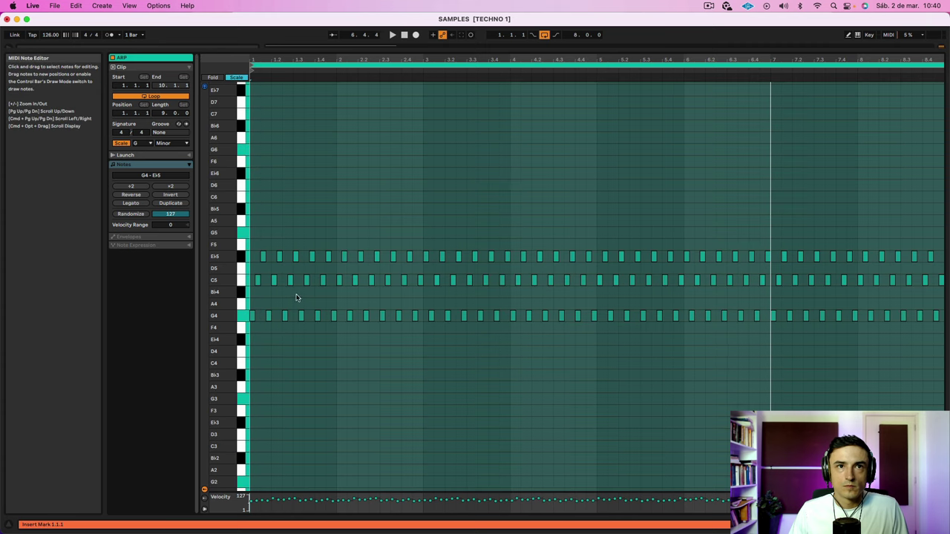
left_click_drag(252, 293, 944, 280)
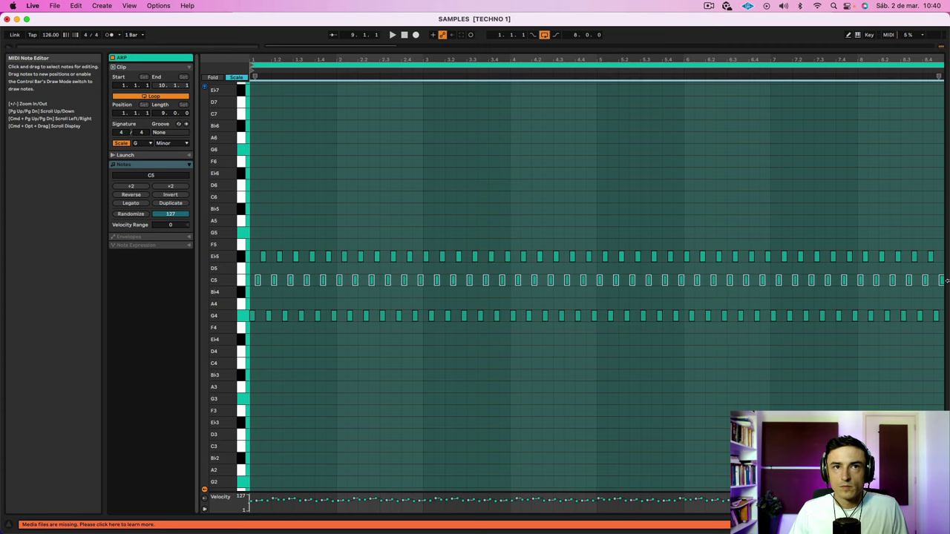
key("space")
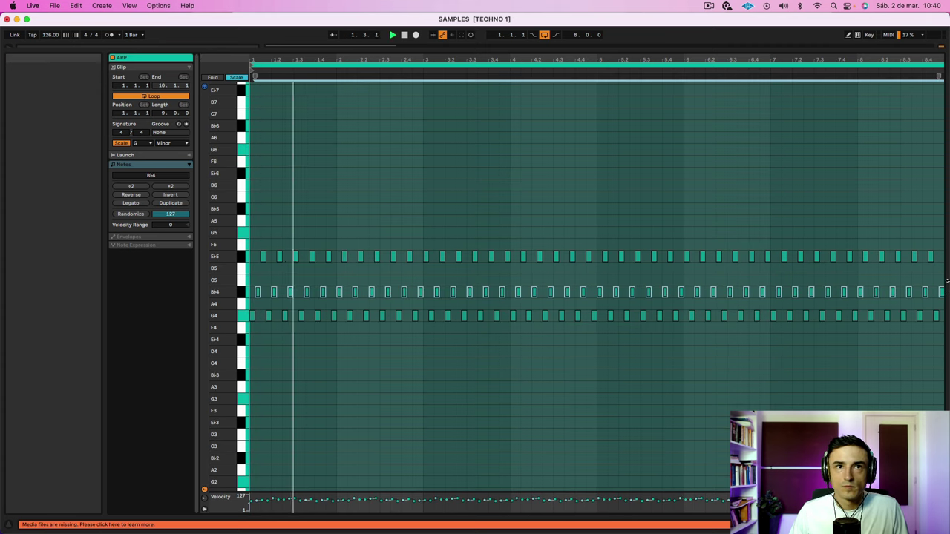
key("Up")
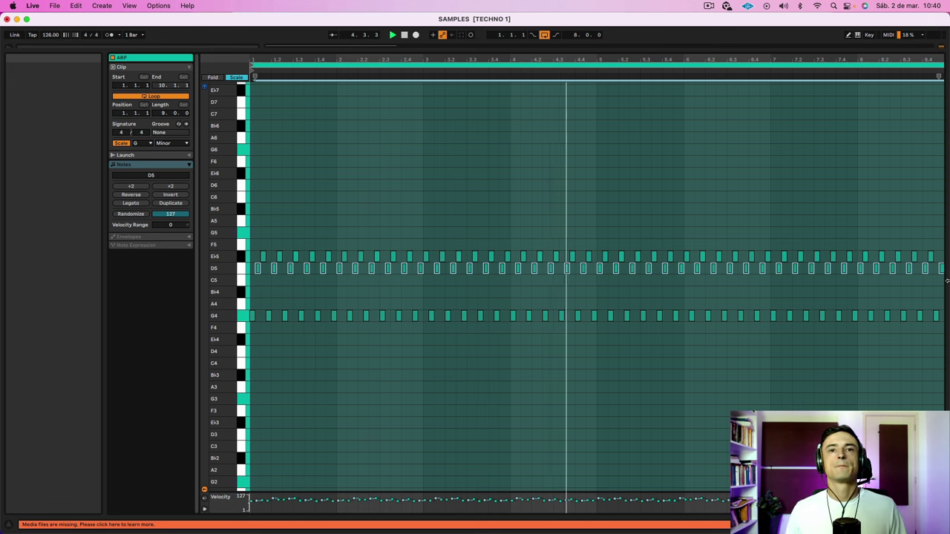
Return to the arrangement, reopen the Diva plug-in and set the Env2 attack to 21.50
key("shift+Tab")
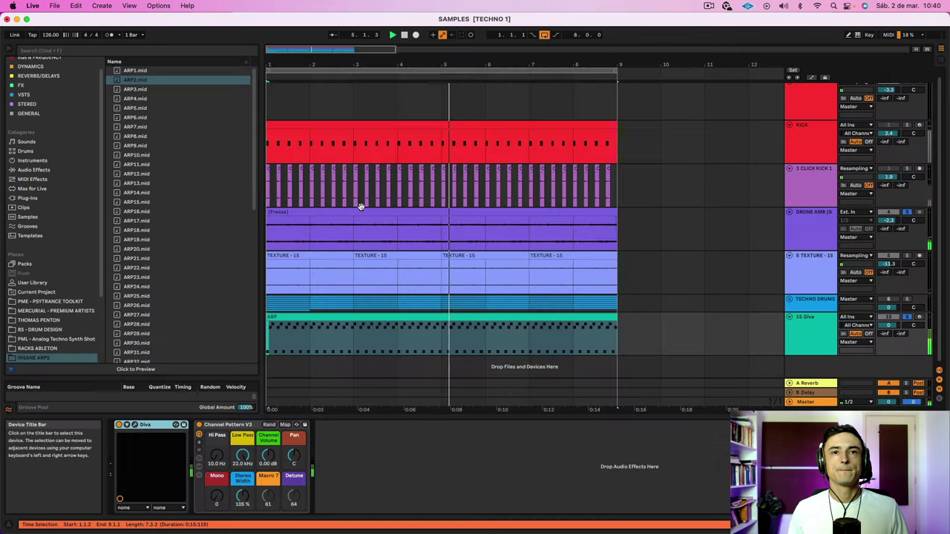
left_click(501, 317)
left_click(818, 337)
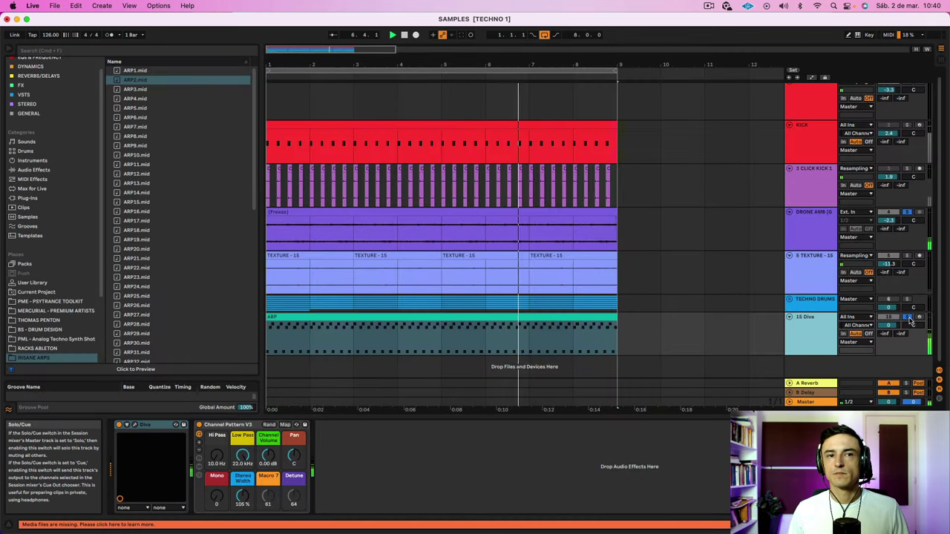
left_click(126, 425)
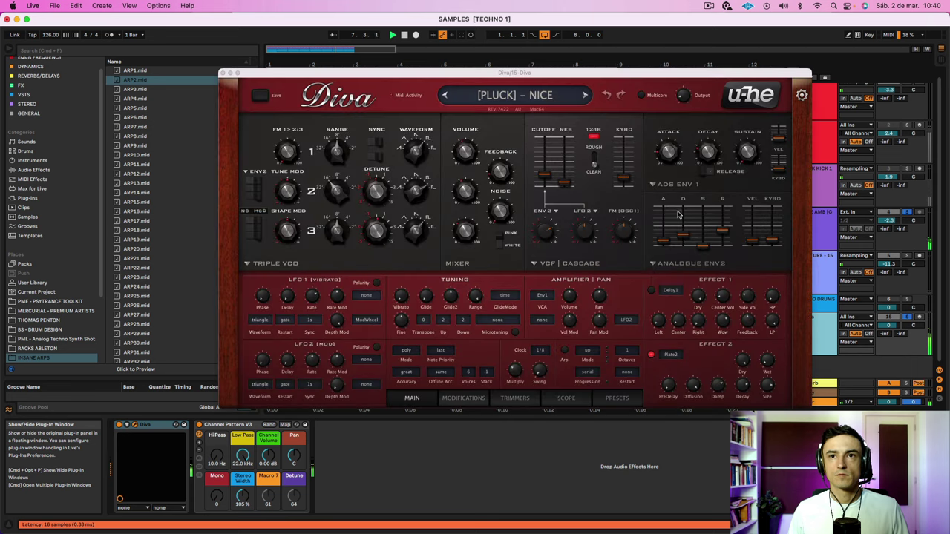
left_click(666, 244)
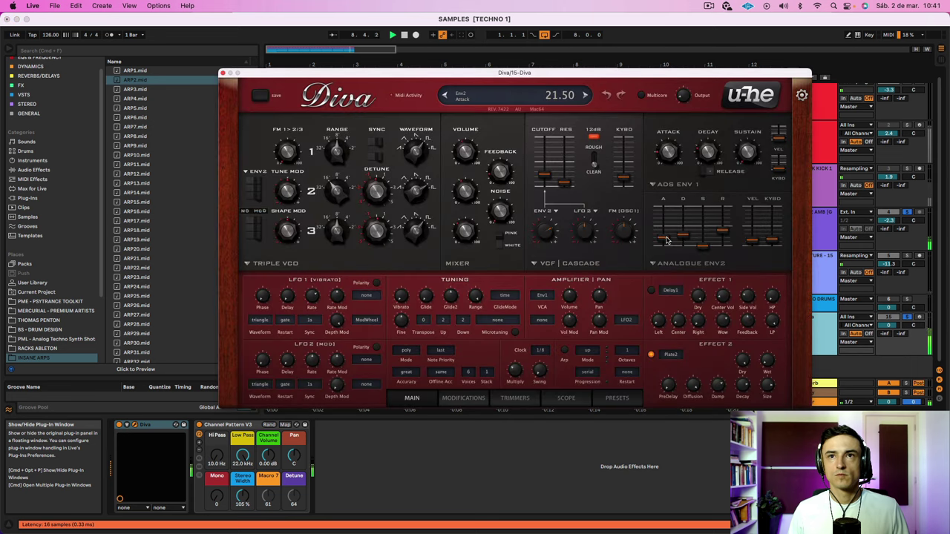
Turn on Diva's Delay1 effect, set the filter cutoff to 64.13 and close the plug-in window
left_click(652, 290)
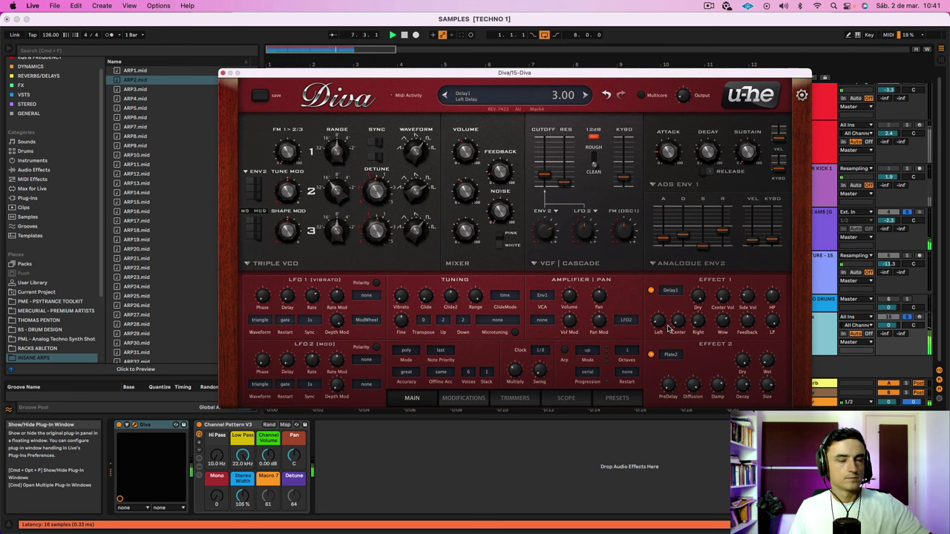
mouse_move(547, 177)
left_mouse_down()
mouse_move(550, 157)
mouse_move(551, 172)
left_mouse_up()
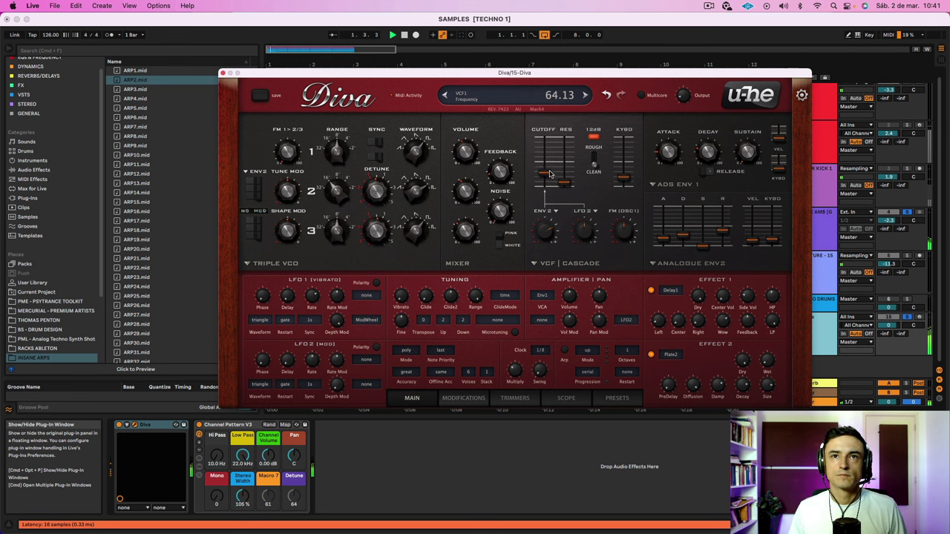
left_click(223, 74)
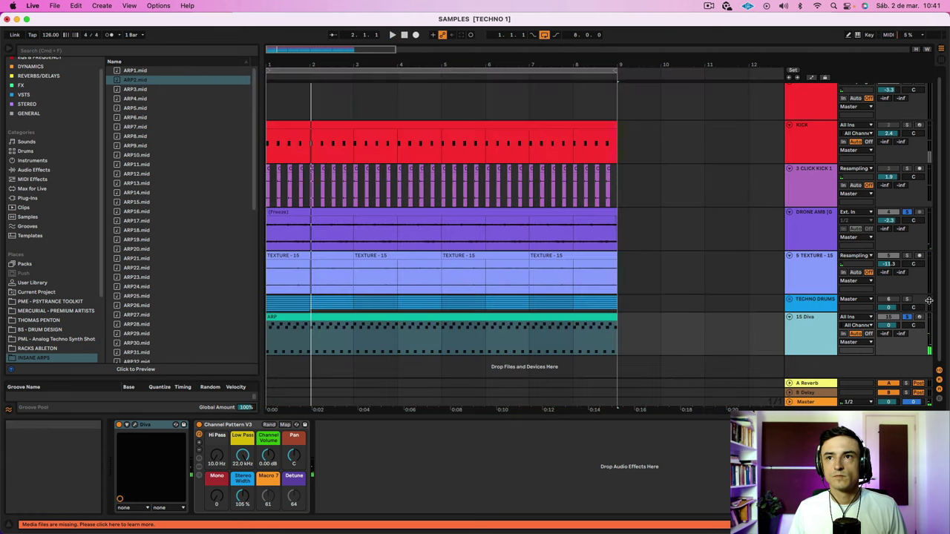
Unsolo Diva and DRONE AMB, reactivate both kick tracks and lower the Diva track volume to -5.7 dB during playback
left_click(907, 317)
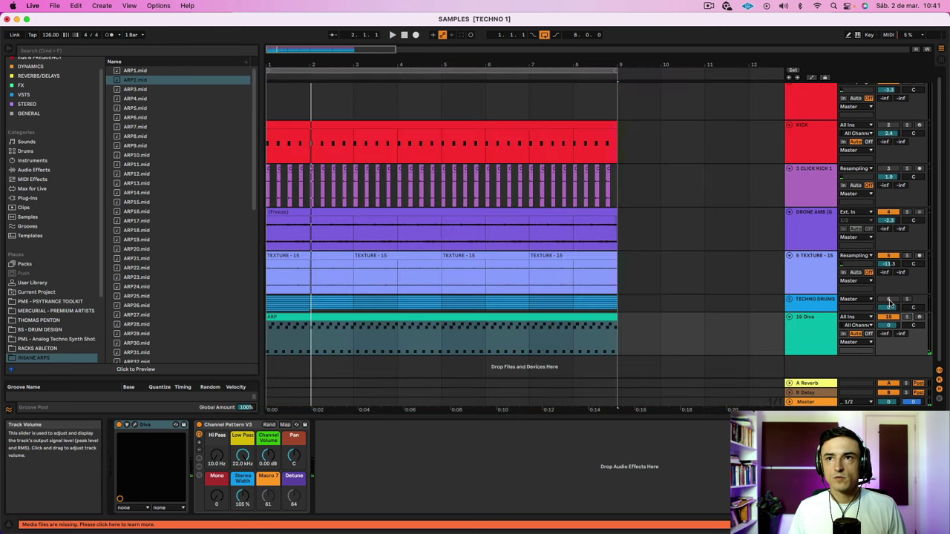
key("space")
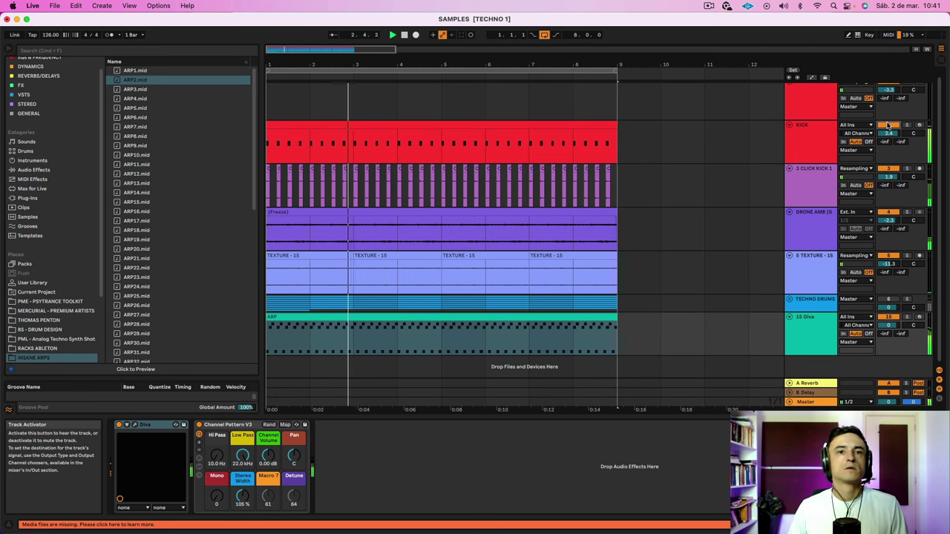
left_click_drag(888, 325, 888, 332)
Find EQ Eight in the EQs & Frequency collection and add it to the Diva track
left_click(801, 339)
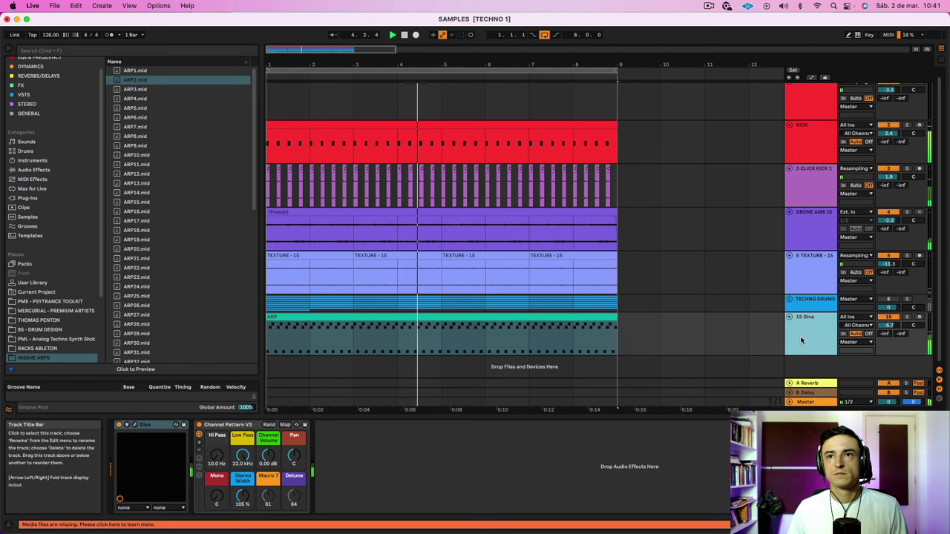
left_click(111, 51)
type("eq")
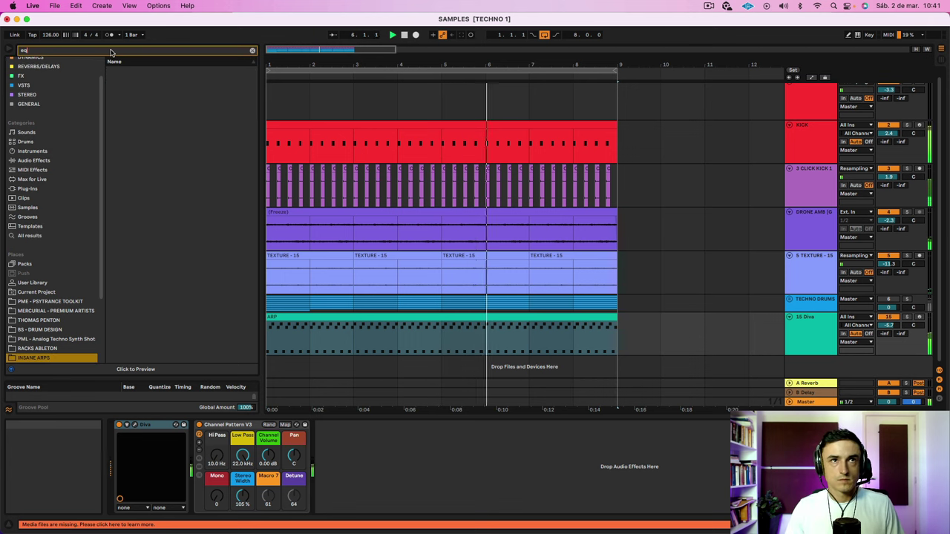
left_click(94, 105)
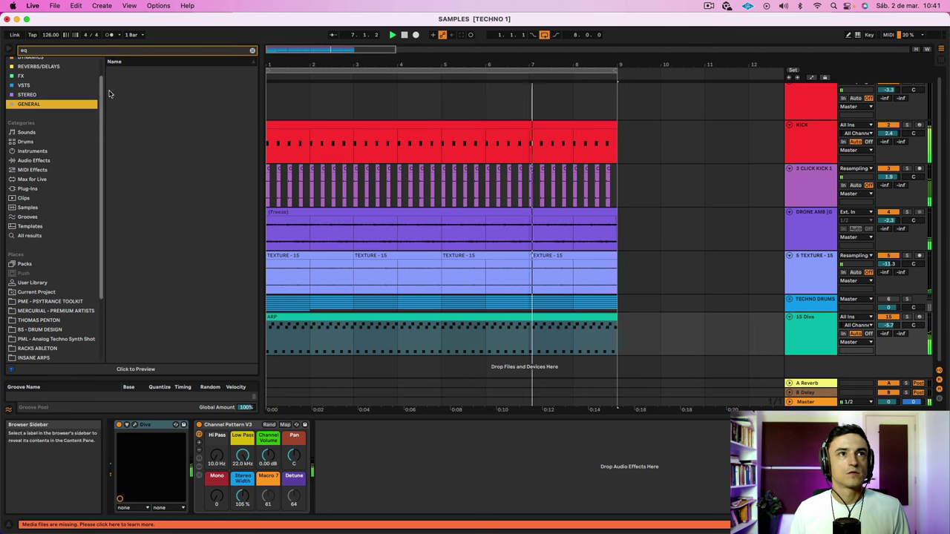
scroll(31, 82, "up", 1)
scroll(31, 82, "up", 2)
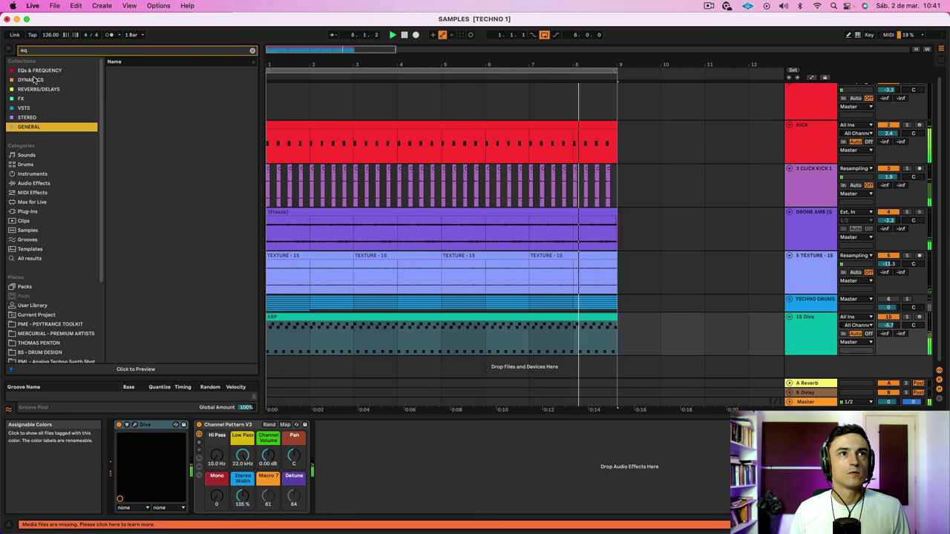
left_click(36, 70)
left_click(130, 80)
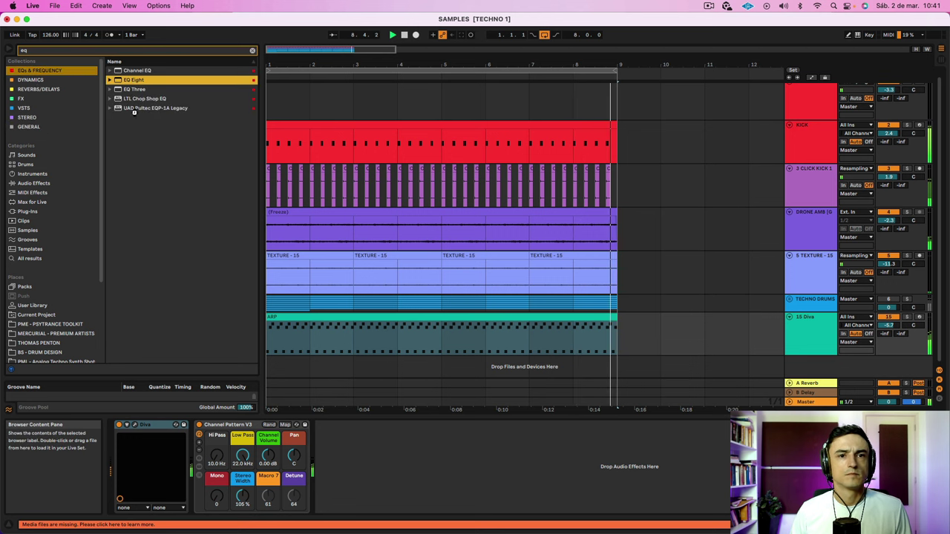
key("Return")
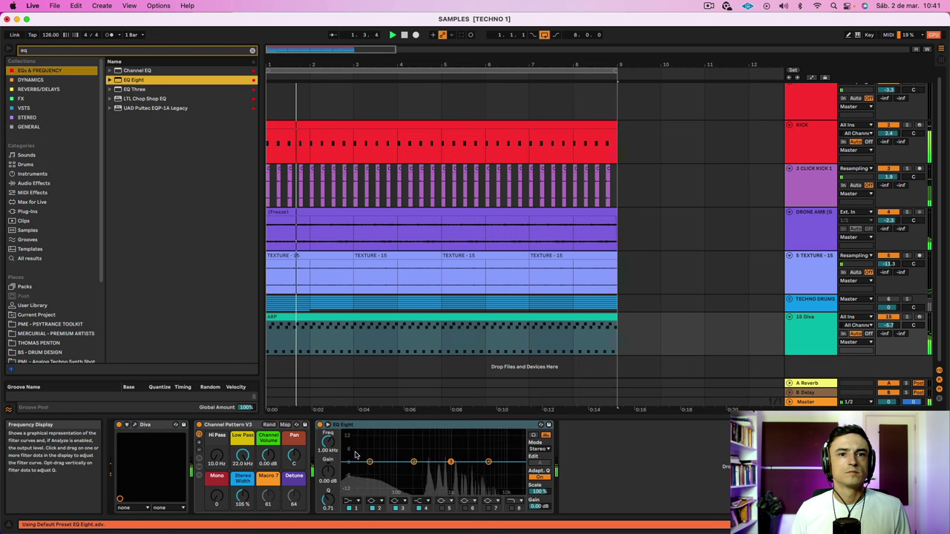
Shape Diva's EQ Eight with a low cut at 267 Hz on band 1 and a -3.10 dB dip at 625 Hz on band 3
left_click(349, 502)
left_click(348, 450)
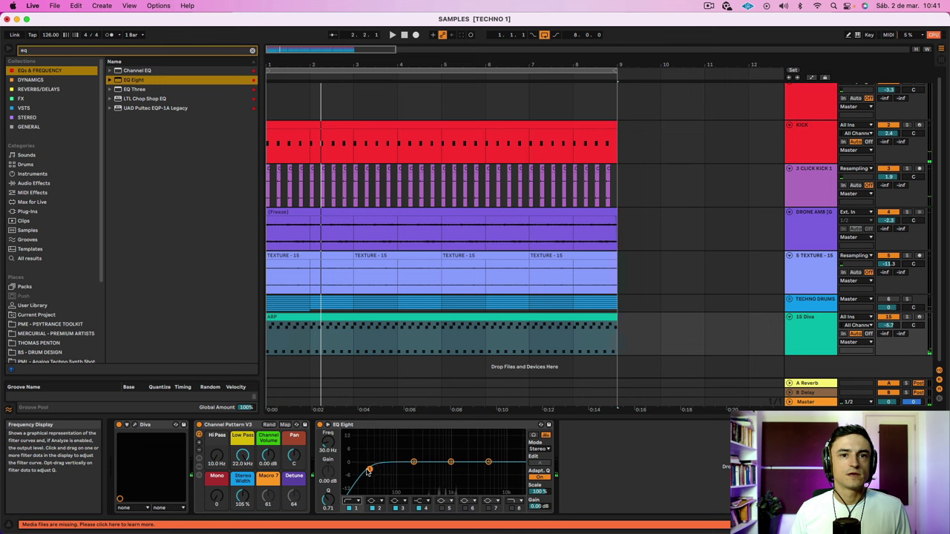
key("space")
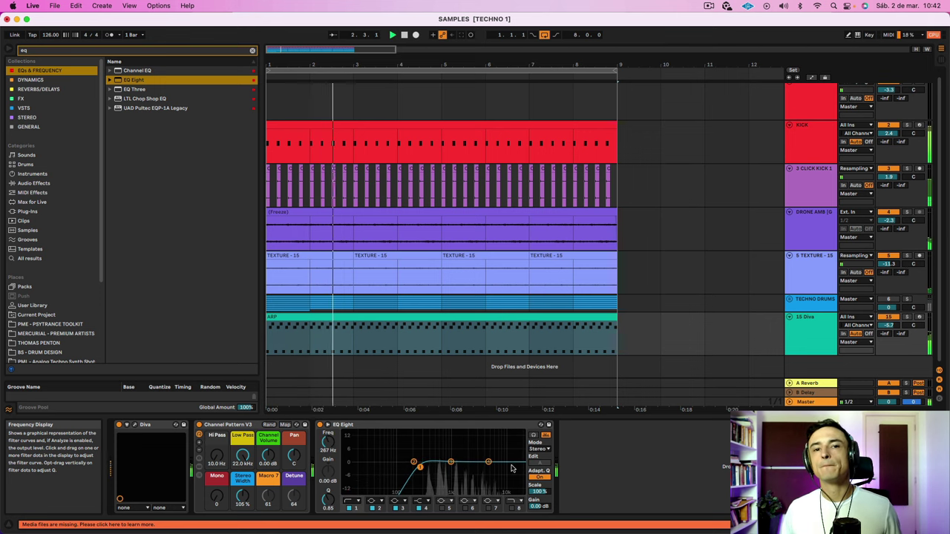
left_click_drag(488, 462, 440, 468)
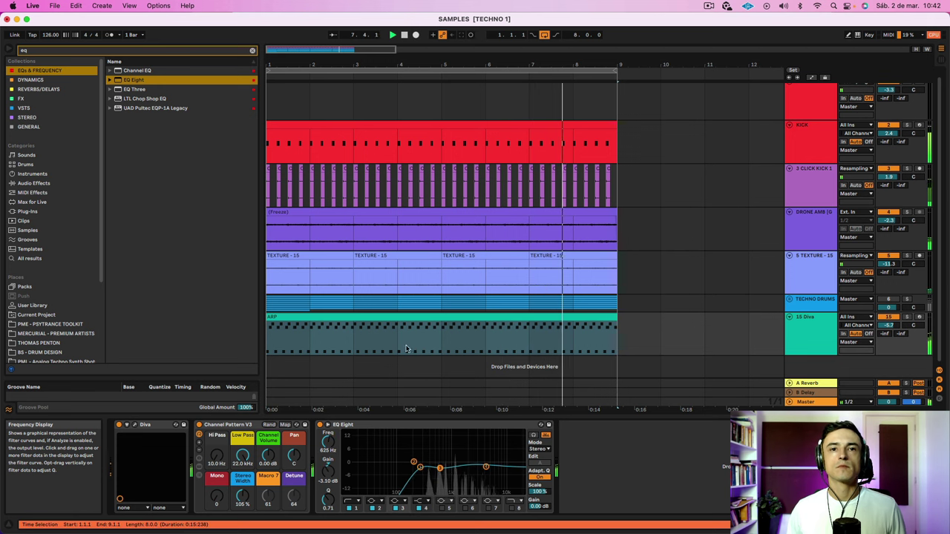
Find Compressor in all browser results and add it after EQ Eight on the Diva track
left_click(81, 52)
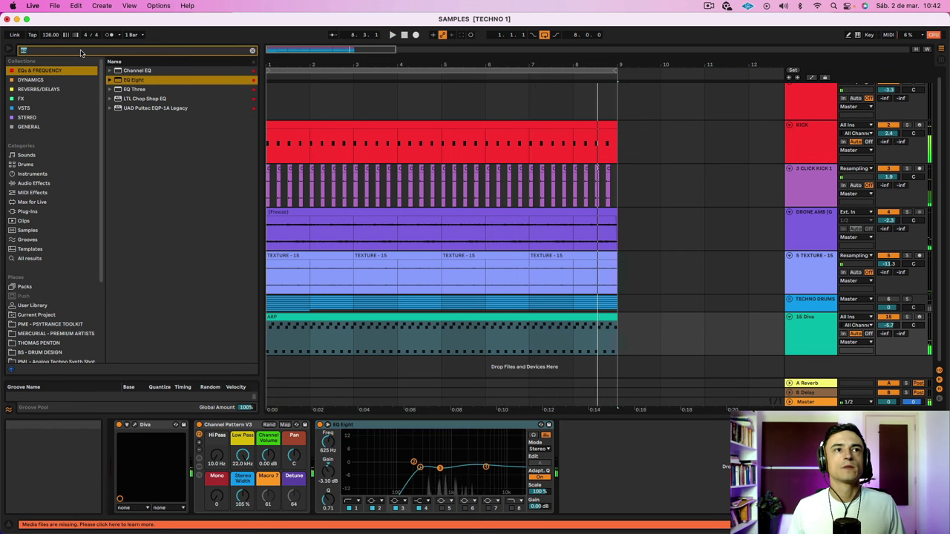
type("compressor")
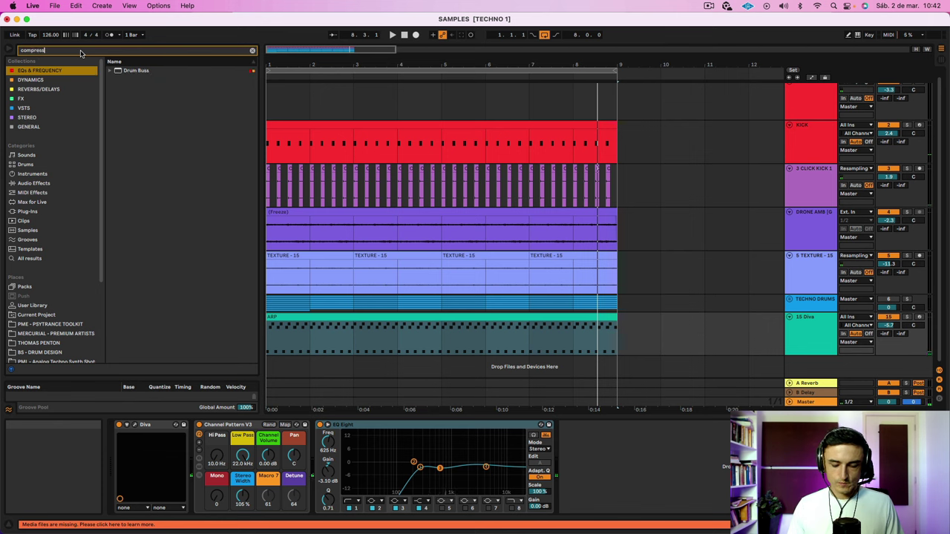
left_click(48, 261)
left_click(142, 71)
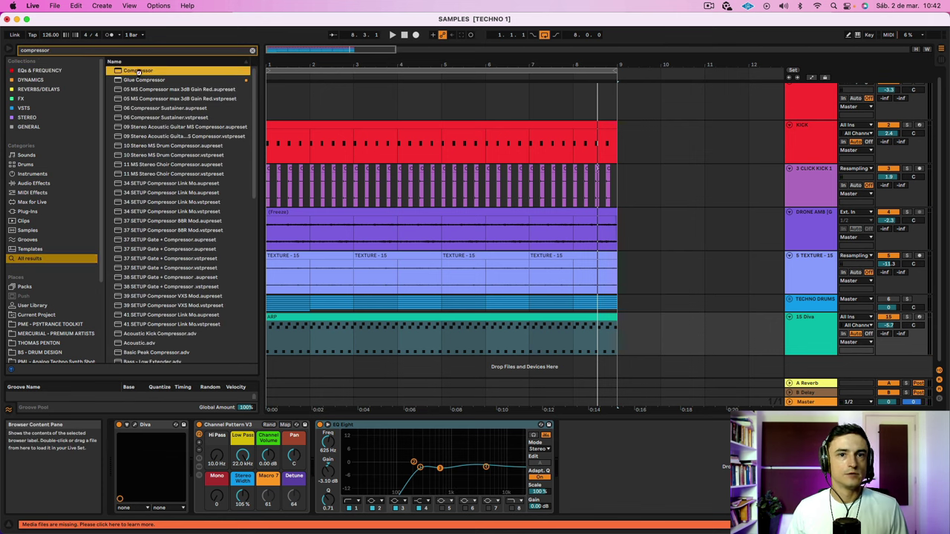
left_click_drag(433, 407, 587, 445)
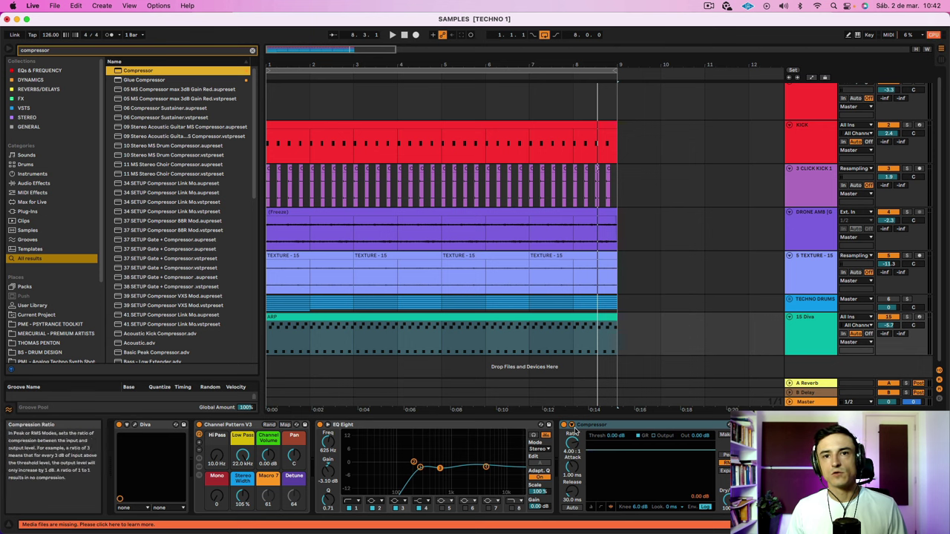
Sidechain the Compressor to the KICK track, Post FX, and lower its threshold to -21.1 dB during playback
left_click(578, 434)
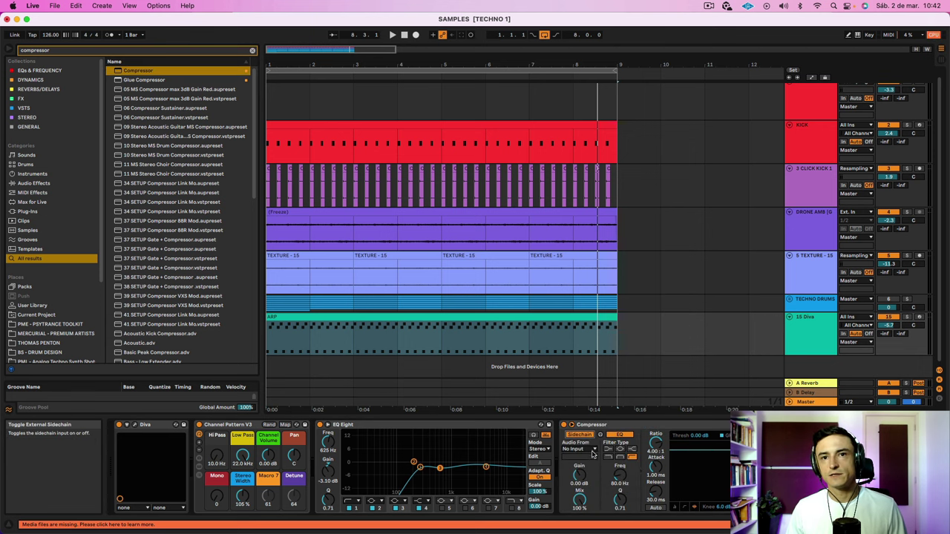
left_click(579, 449)
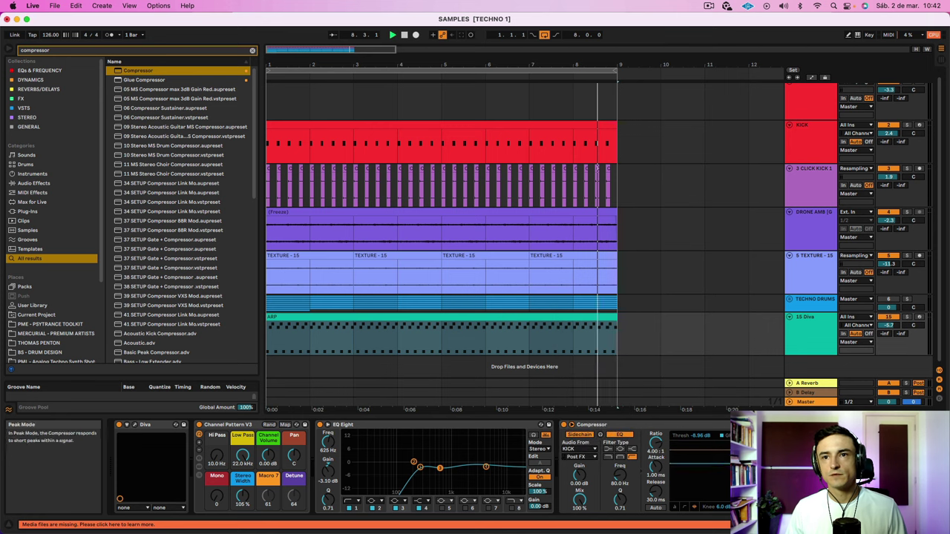
key("space")
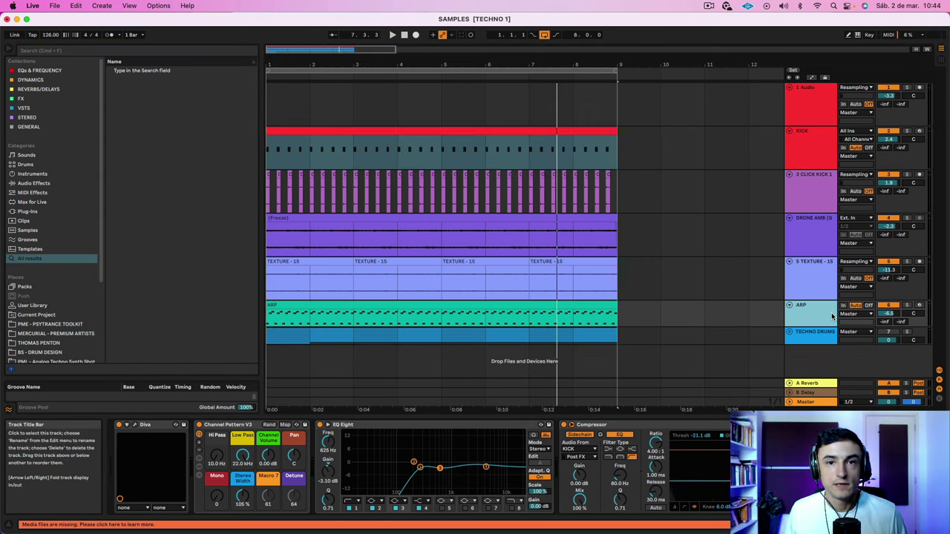
Add 29 - MELODIC LOOP 126 [Gm].wav from the PME - SIRIUS KIT hooks and melodies folder to a new audio track at bar 1
scroll(82, 317, "down", 5)
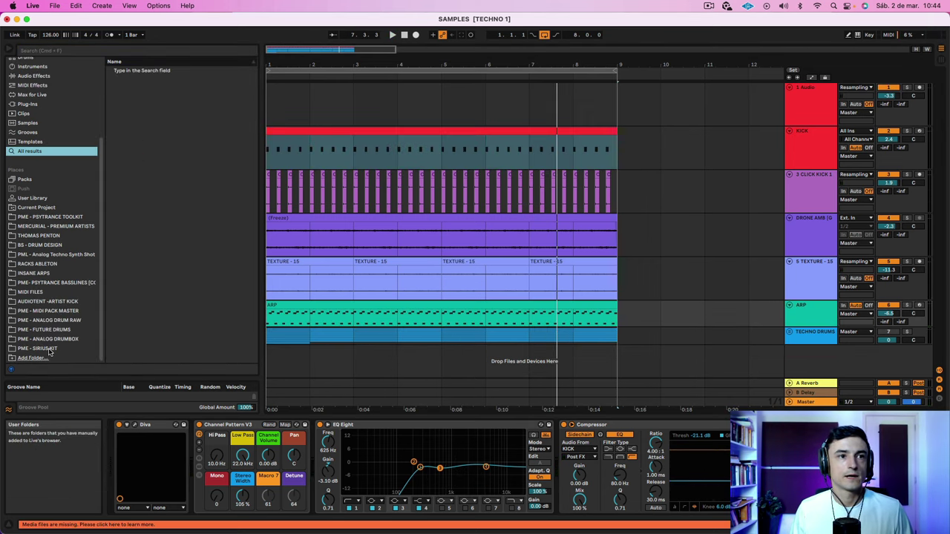
left_click(46, 349)
scroll(196, 250, "up", 4)
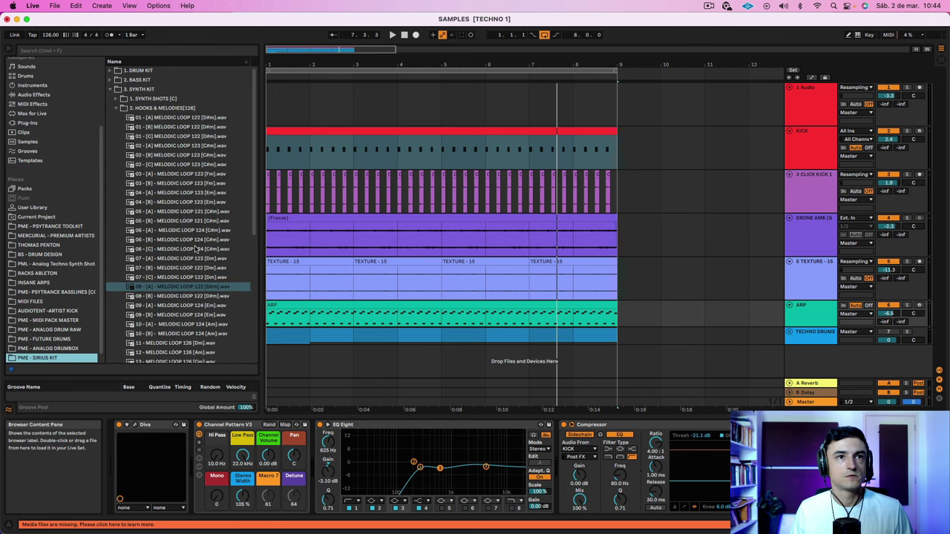
left_click(115, 109)
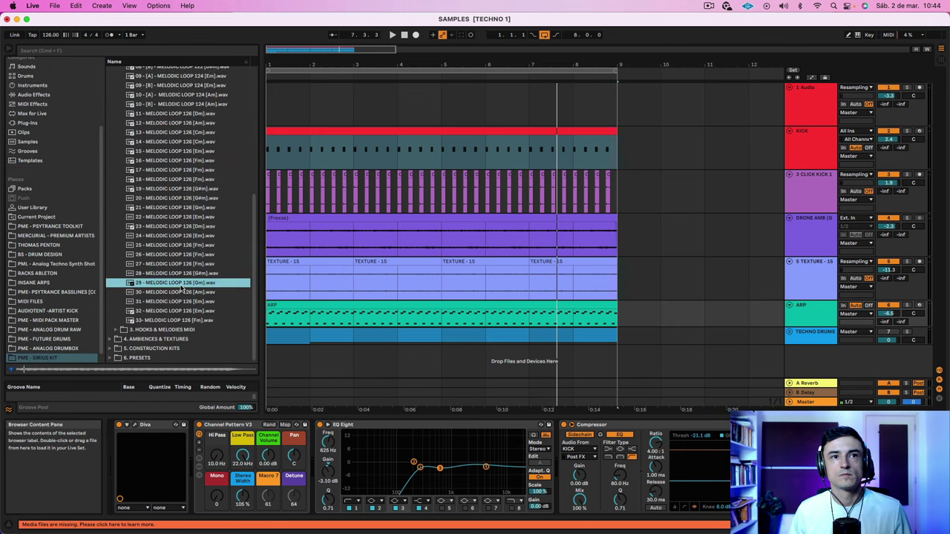
key("space")
left_click_drag(172, 286, 291, 358)
scroll(512, 374, "right", 15)
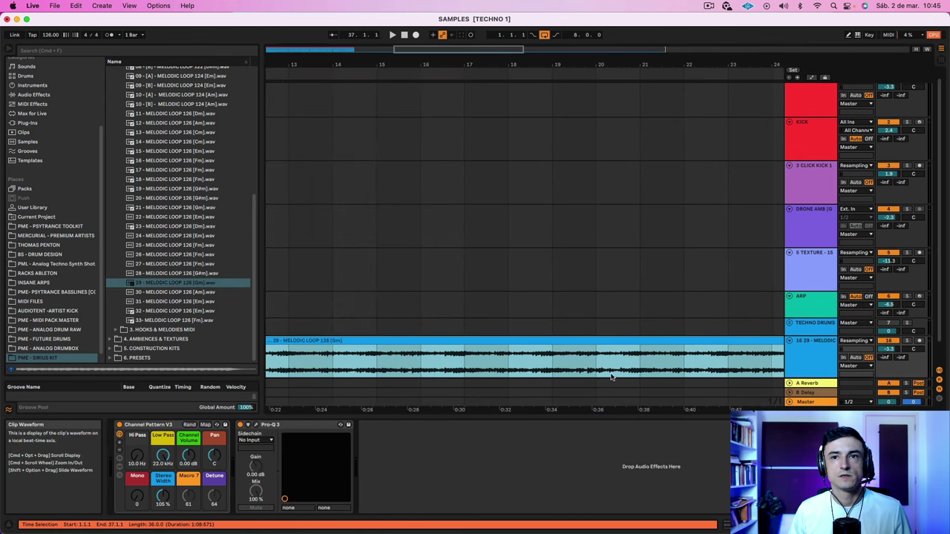
scroll(607, 370, "left", 15)
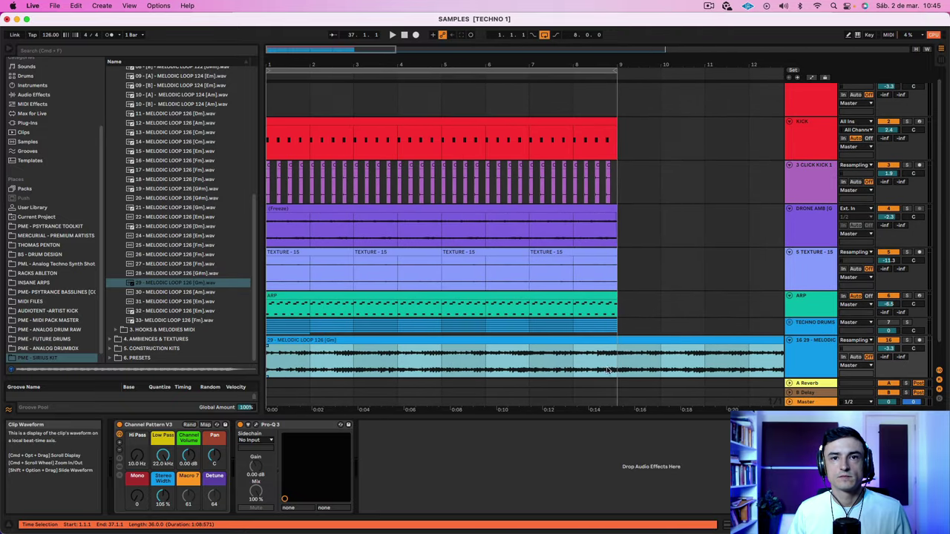
left_click_drag(579, 64, 579, 41)
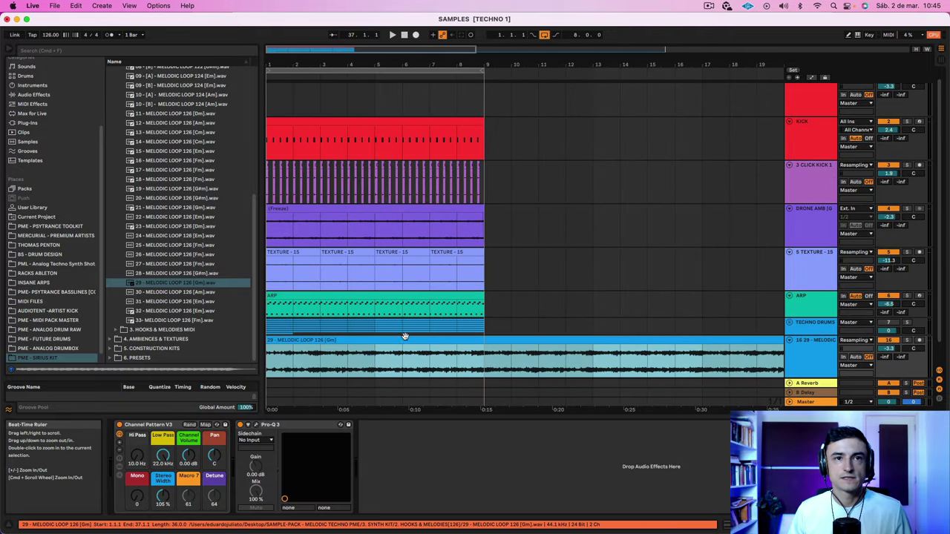
Deactivate the ARP track and balance the melodic loop track's volume to -6.5 dB while the loop plays
left_click_drag(889, 348, 889, 361)
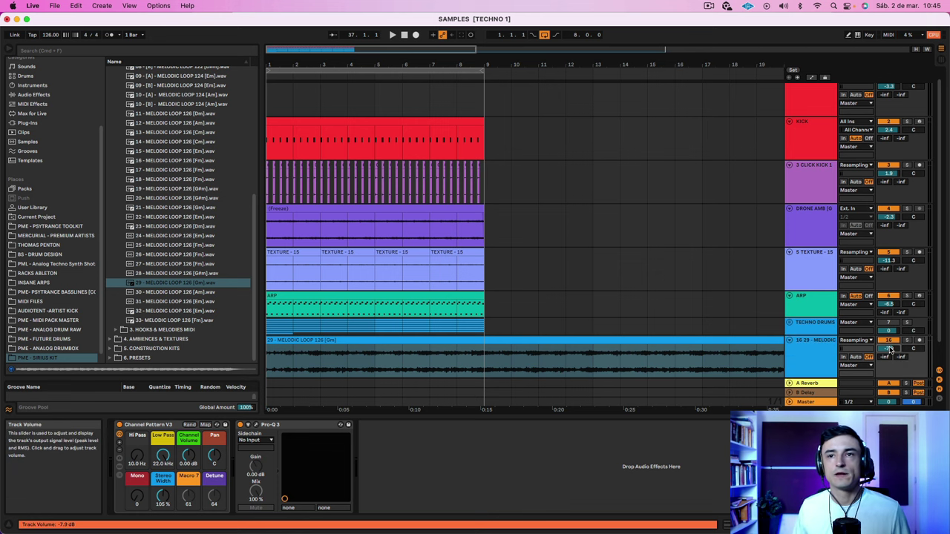
key("space")
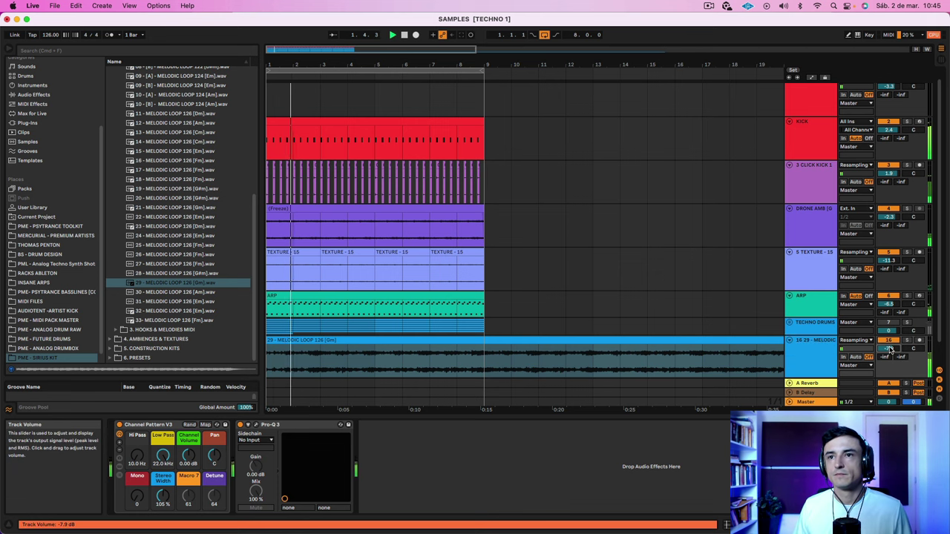
mouse_move(890, 348)
left_mouse_down()
mouse_move(890, 320)
mouse_move(890, 355)
left_mouse_up()
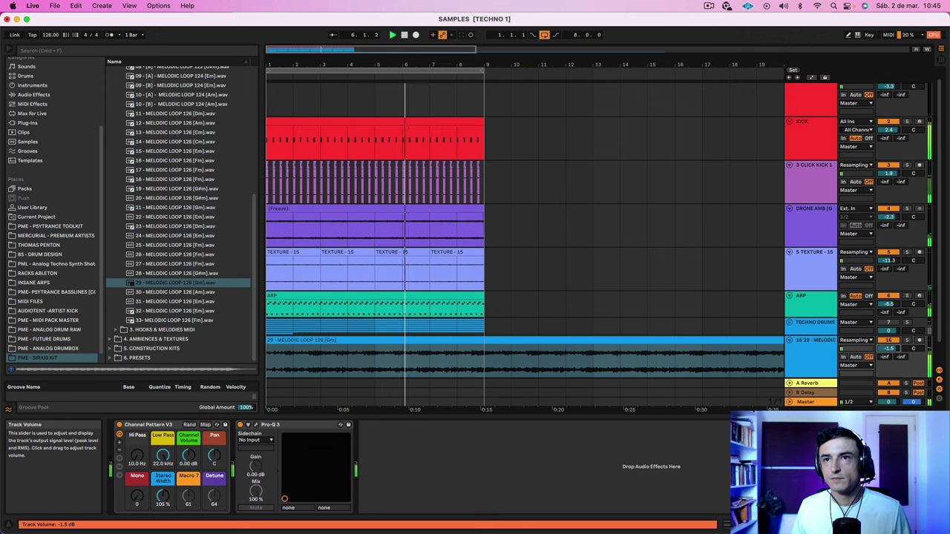
left_click(814, 304)
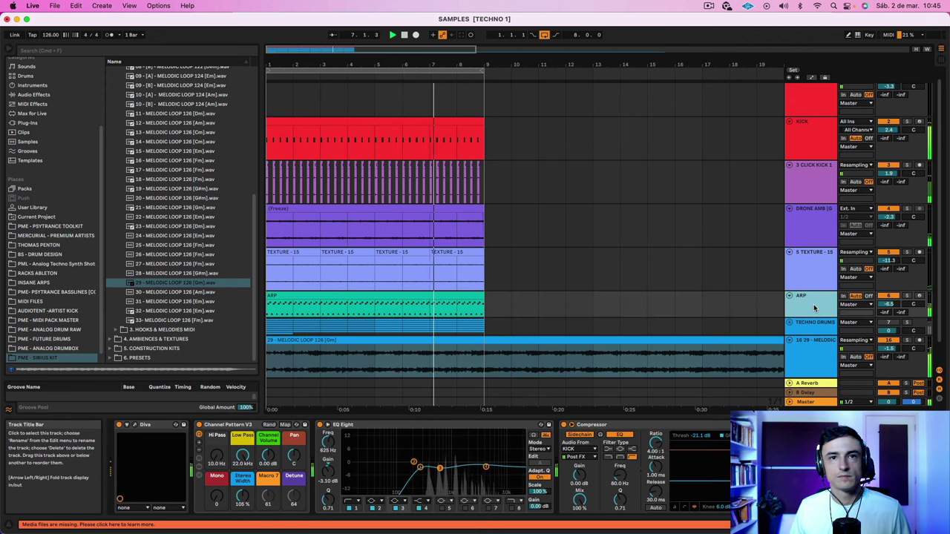
left_click_drag(889, 348, 889, 361)
left_click(886, 296)
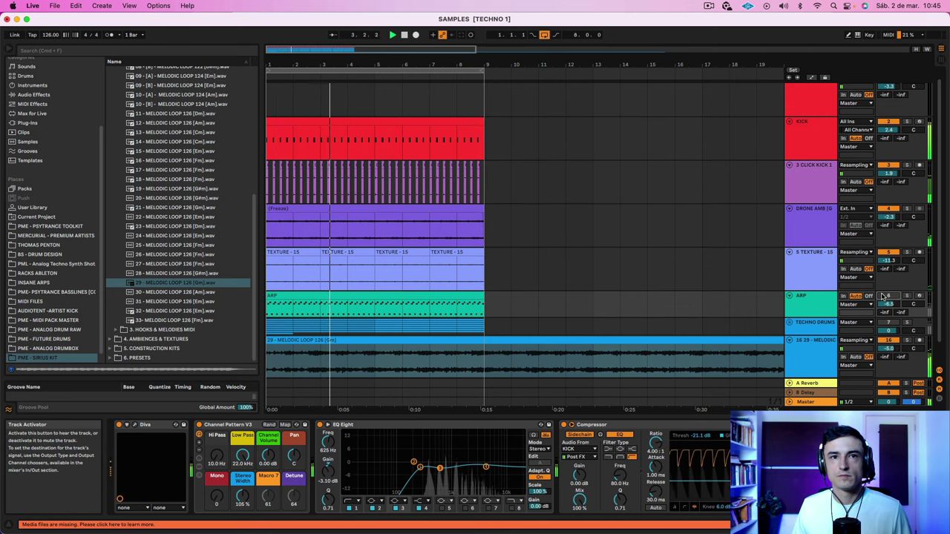
left_click_drag(889, 348, 890, 353)
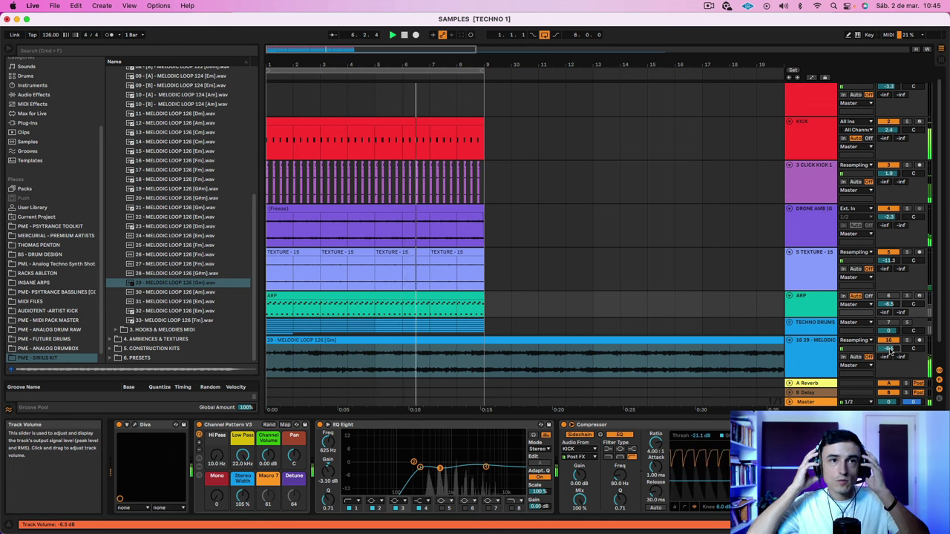
left_click(696, 348)
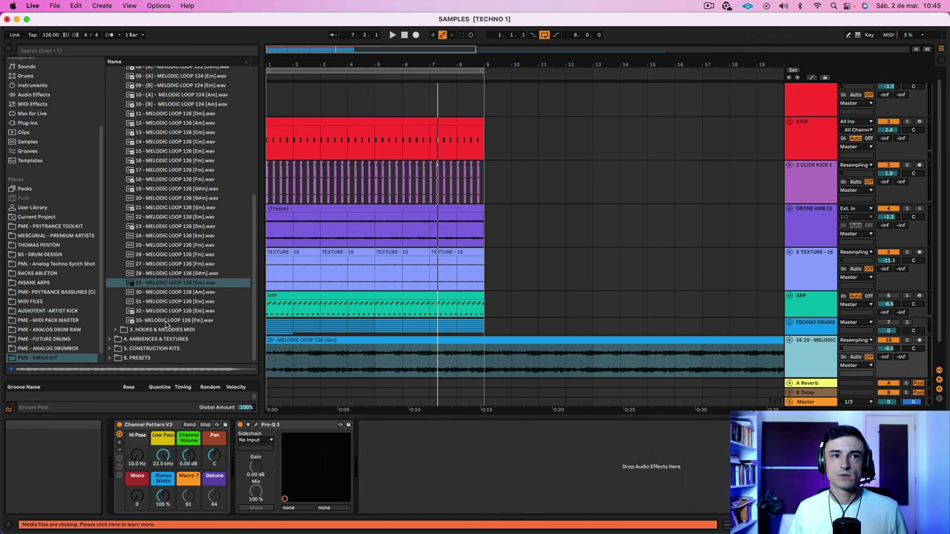
Look through the 3. HOOKS & MELODIES MIDI folder, then select the melodic loop clip and play it in context
left_click(167, 329)
left_click(116, 329)
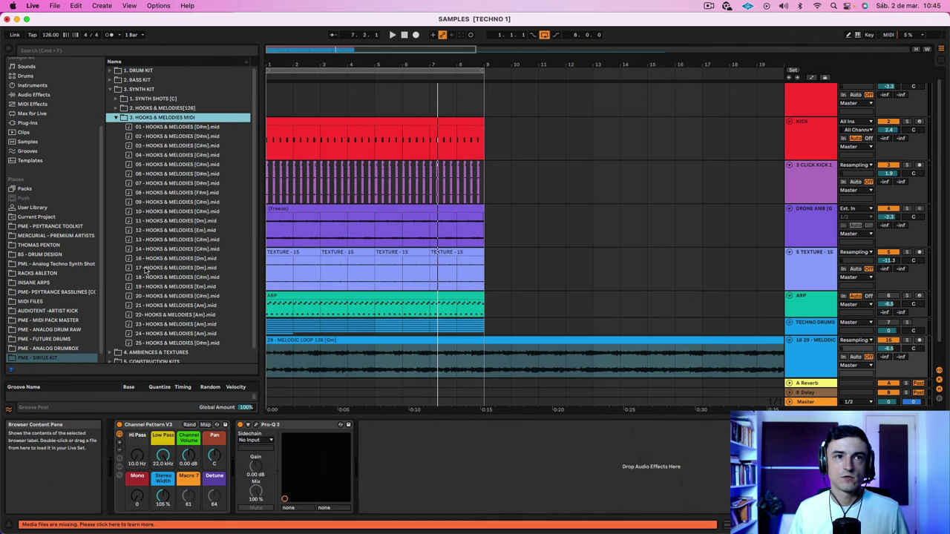
left_click(175, 174)
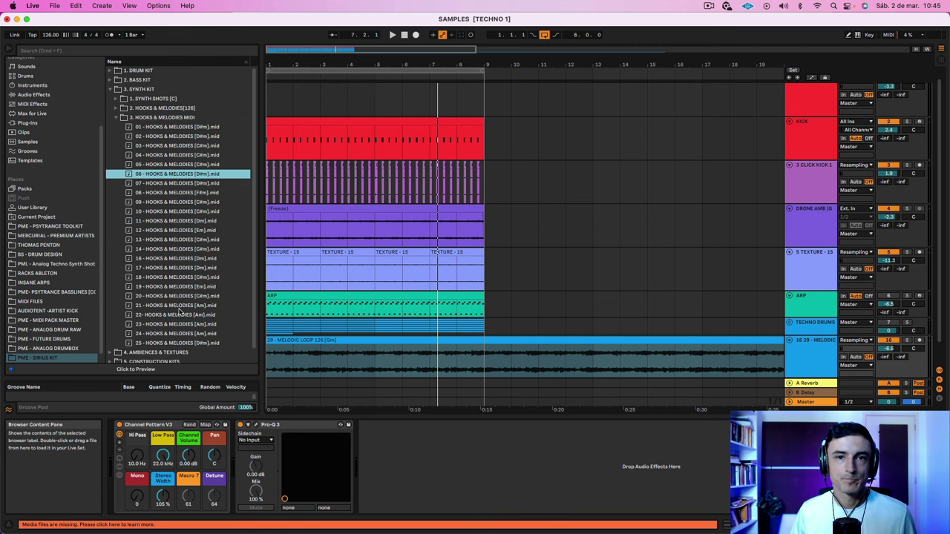
left_click(545, 338)
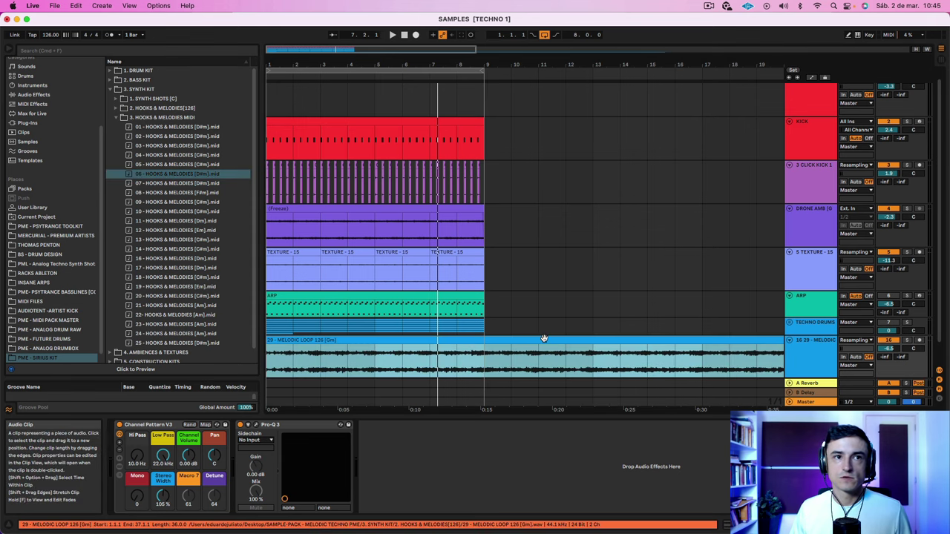
key("space")
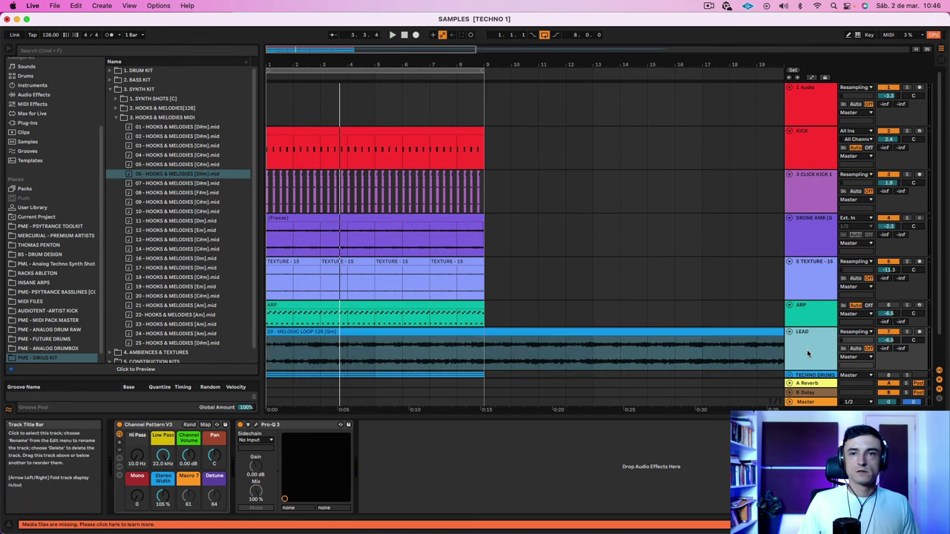
Reactivate the ARP track, adjust Diva's filter cutoff and set oscillator Shape1 to 4.00 during playback
left_click(816, 314)
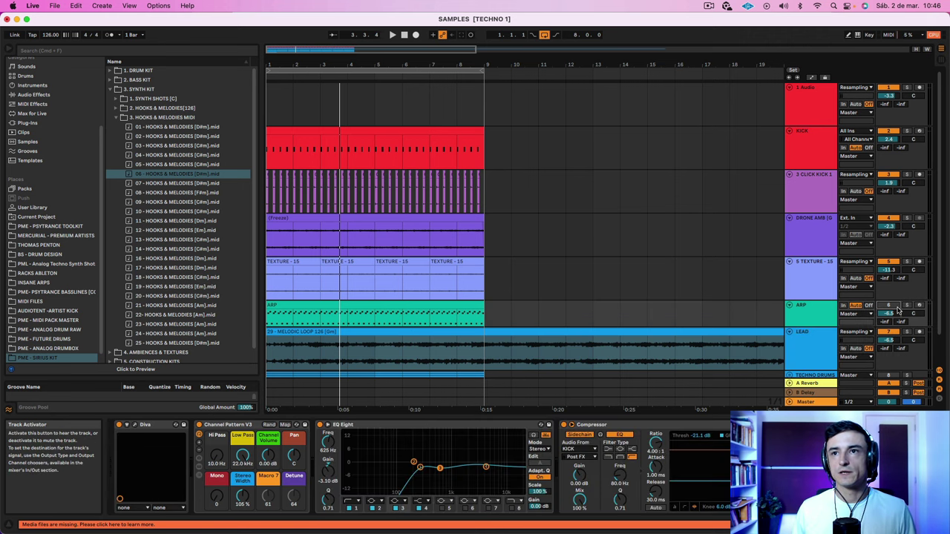
left_click(814, 321)
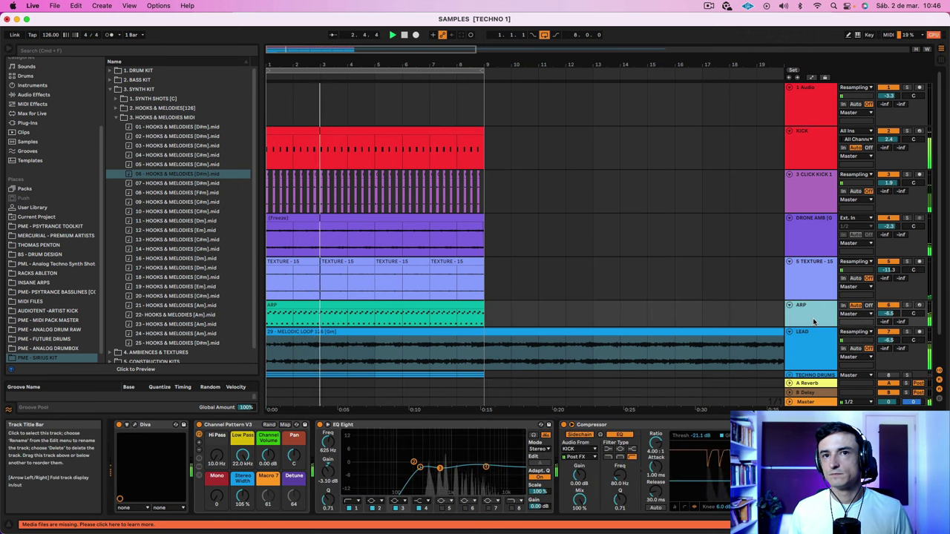
left_click(133, 426)
left_click_drag(547, 183, 545, 165)
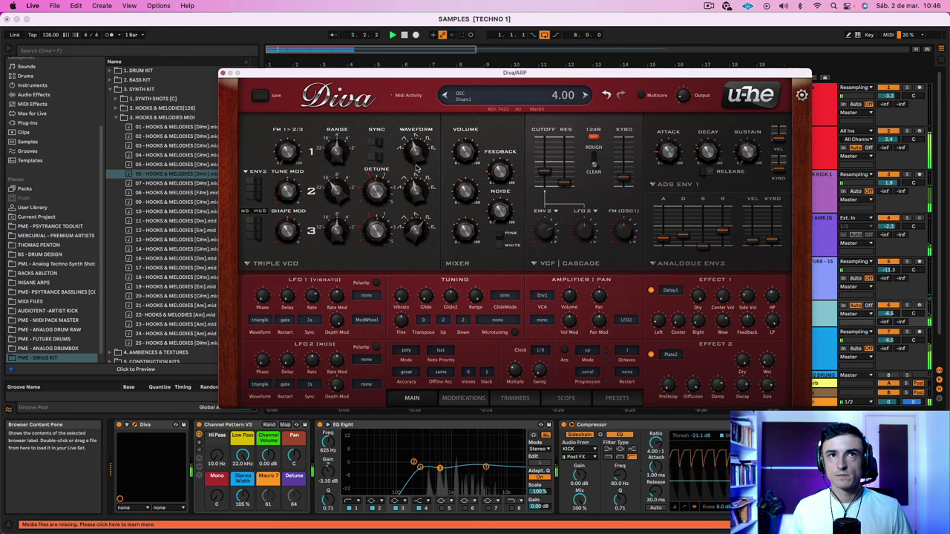
Audition Diva's NOISE AFTER, NOISE JUNE, [PLUCK] ARP and [STAB] - 1 presets, and load [STAB] - ARGY STYLE
left_click(616, 398)
left_click(417, 334)
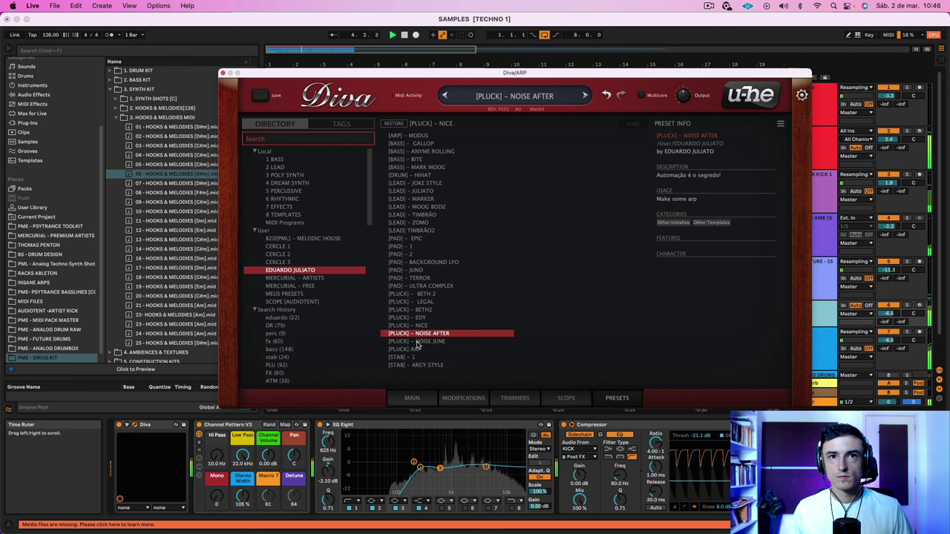
left_click(418, 342)
left_click(409, 349)
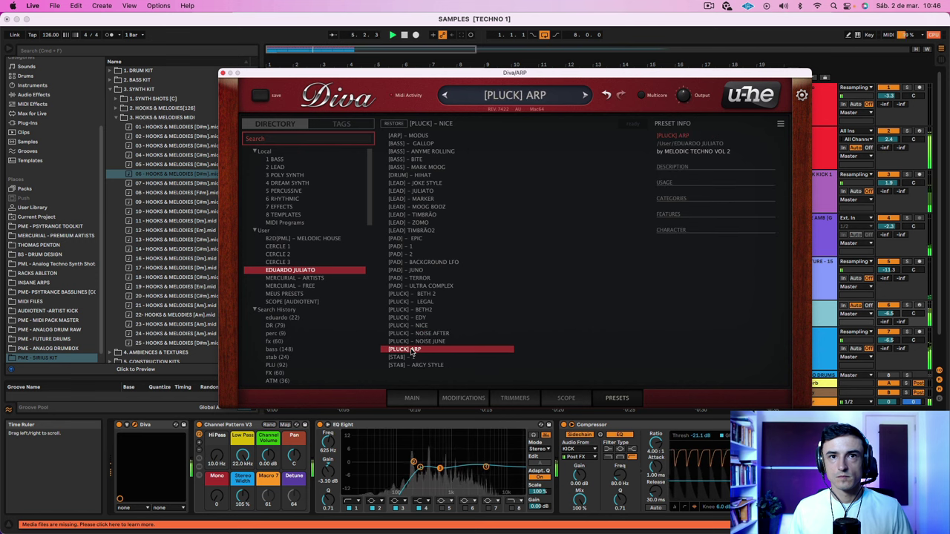
left_click(420, 358)
left_click(413, 365)
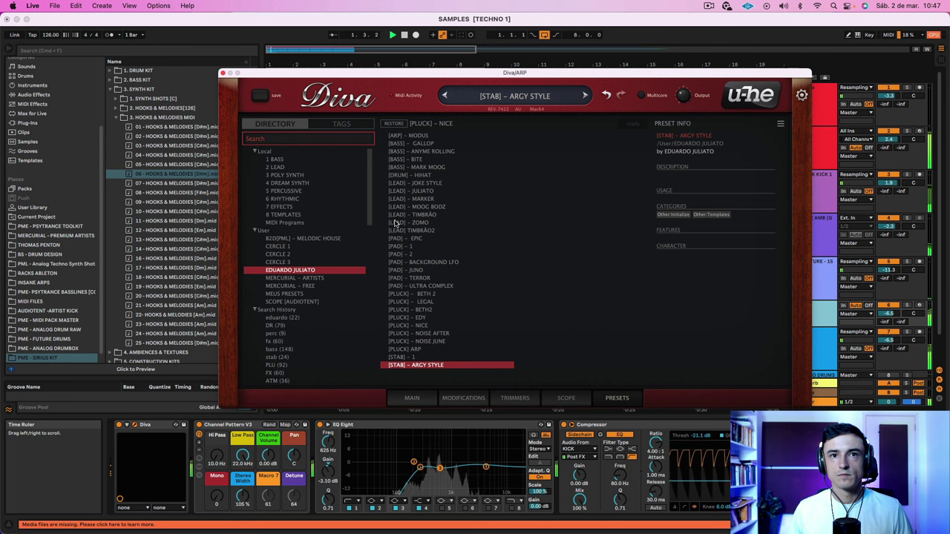
Set Diva's Env2 sustain to 31.00 and close the plug-in window
left_click(413, 399)
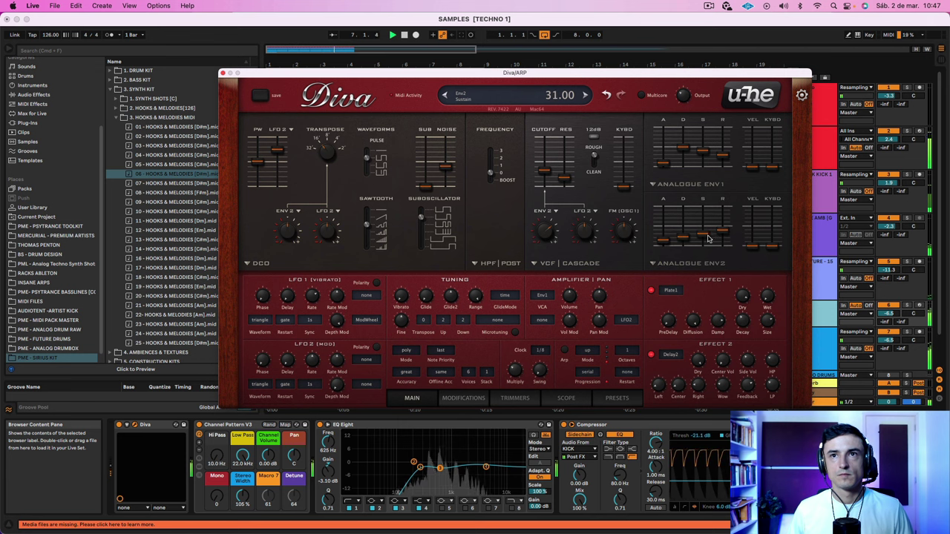
left_click(223, 75)
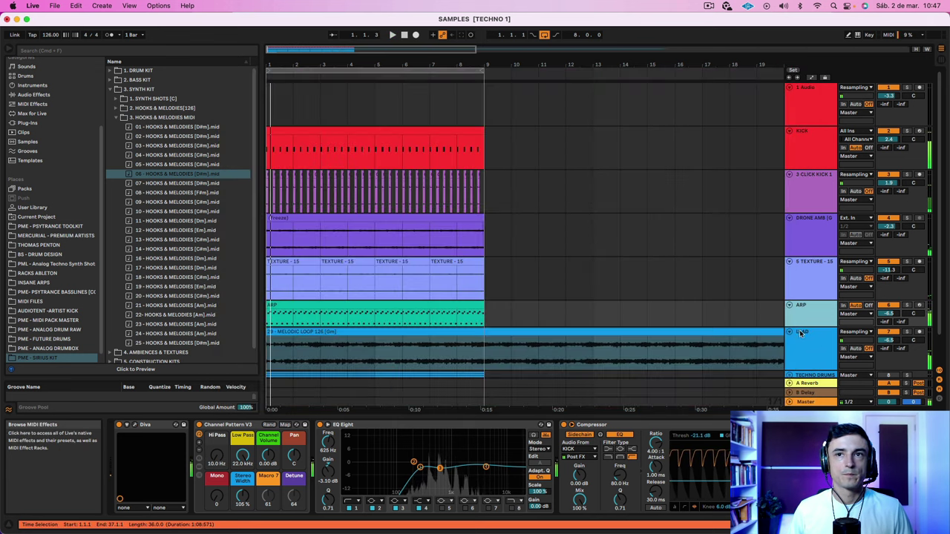
Search the whole browser library for serum and load the Serum synth on the ARP track in place of Diva
left_click(61, 49)
type("serum")
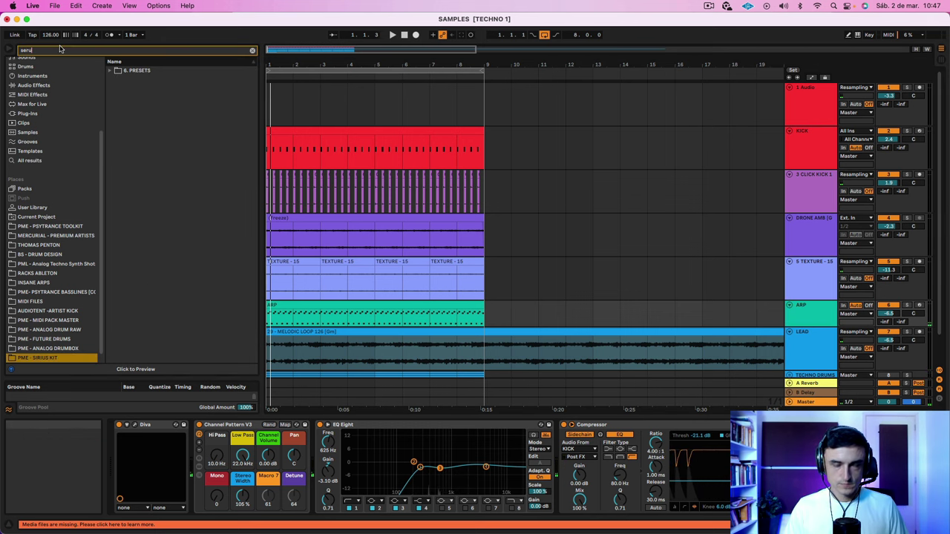
left_click(41, 159)
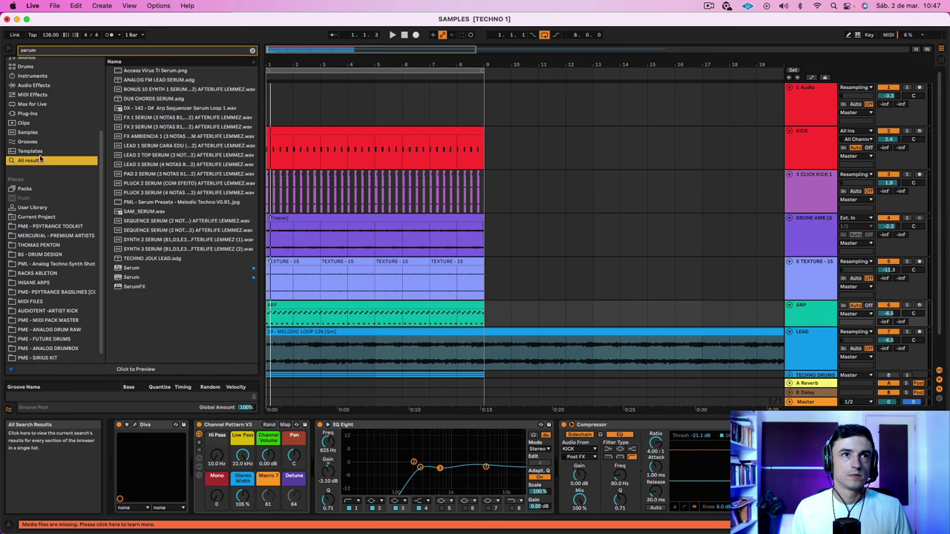
left_click(141, 268)
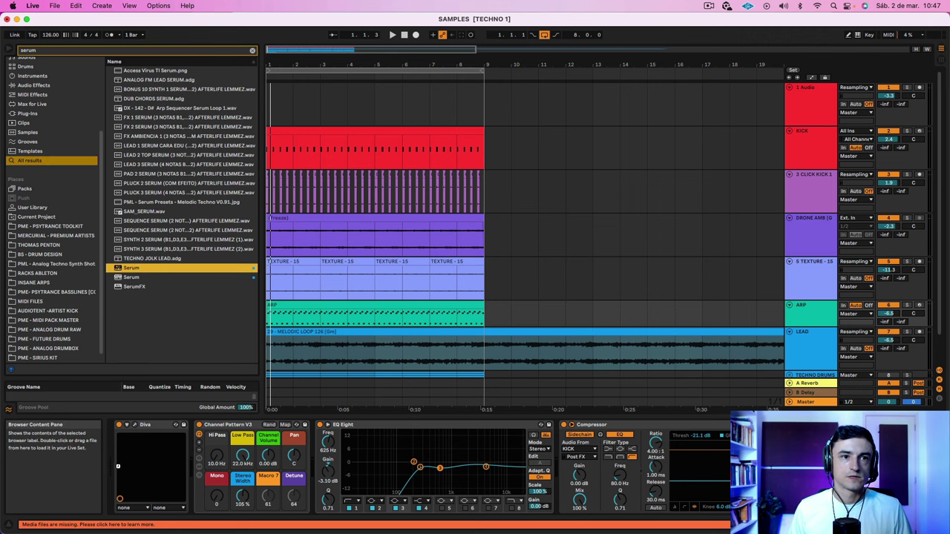
left_click_drag(117, 466, 116, 466)
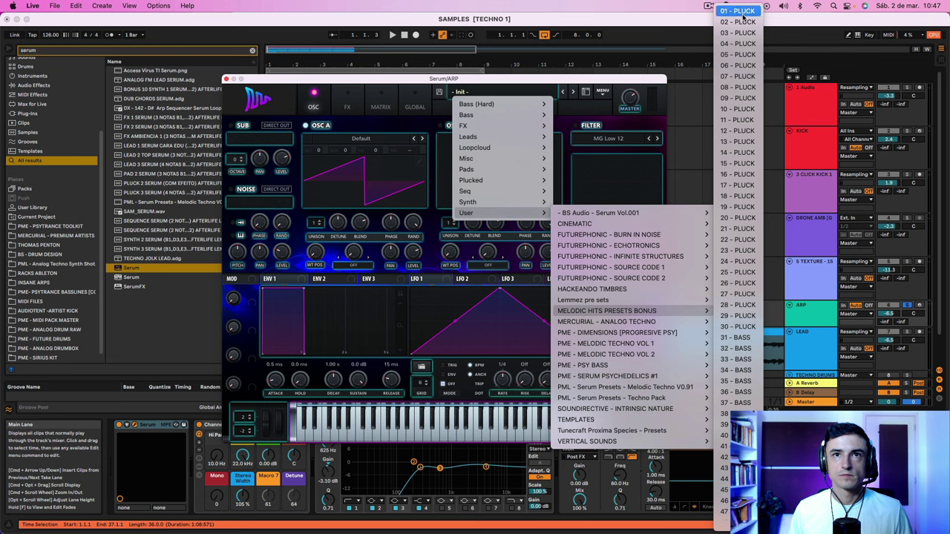
Audition Serum's 01 - PLUCK preset with the ARP track volume at -5.0 dB, and load 02 - PLUCK instead
left_click(743, 12)
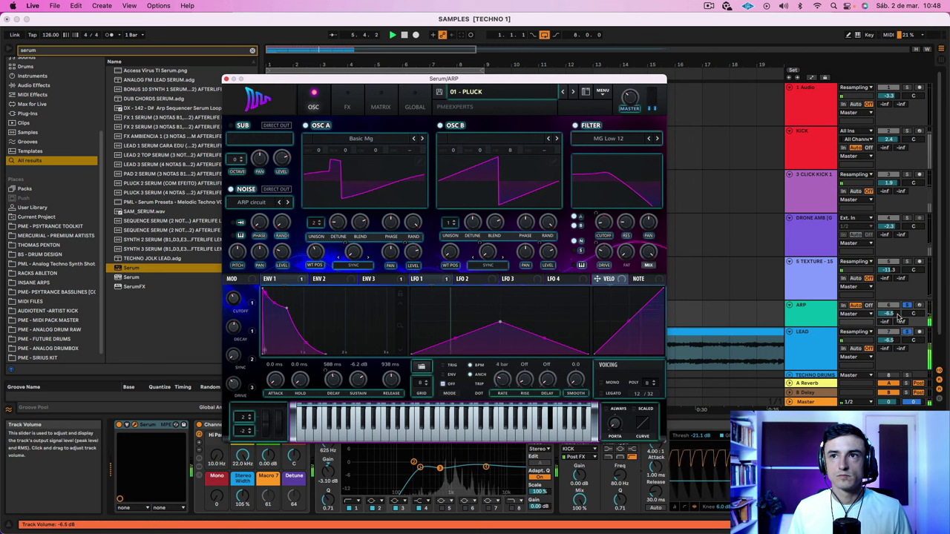
left_click_drag(891, 313, 891, 308)
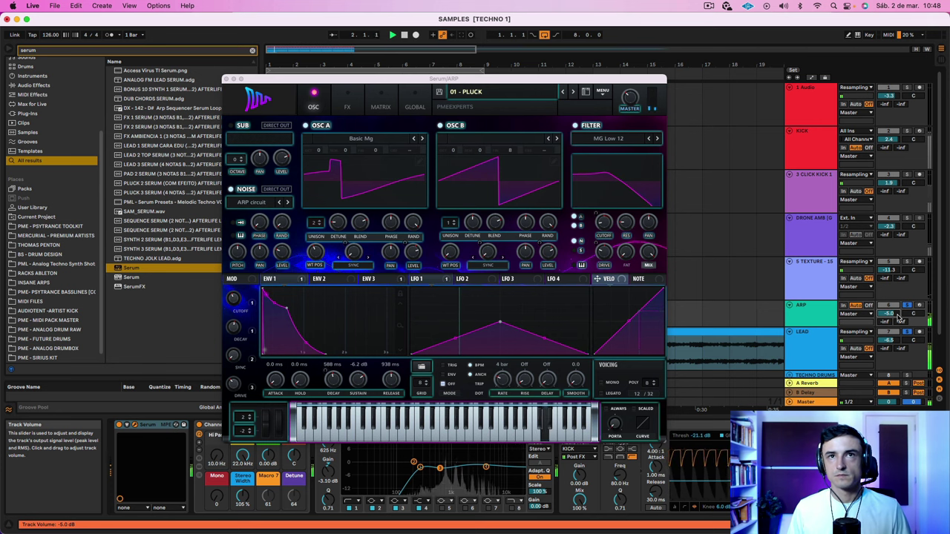
left_click(574, 92)
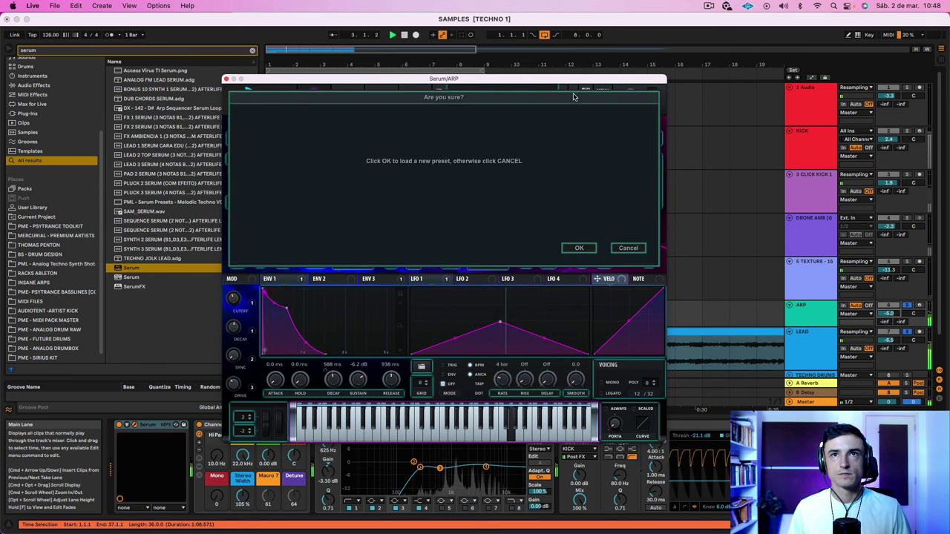
left_click(579, 248)
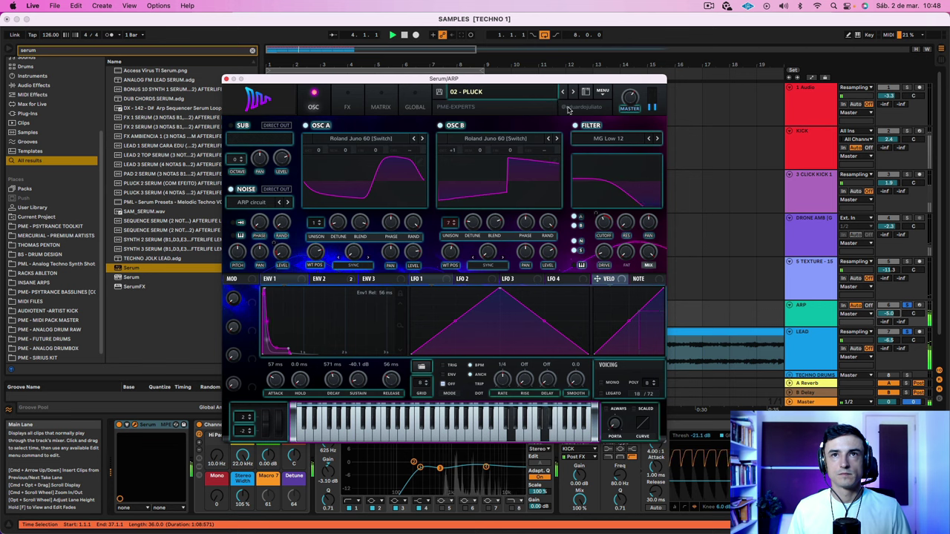
Lower Serum's master volume to about 39% and close the plug-in window
left_click_drag(631, 103, 628, 132)
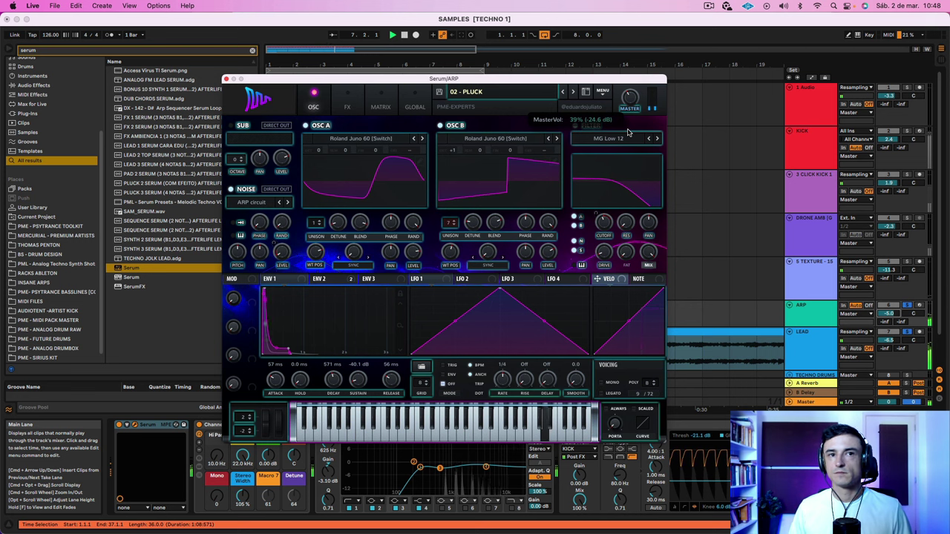
left_click_drag(628, 132, 628, 133)
left_click(227, 78)
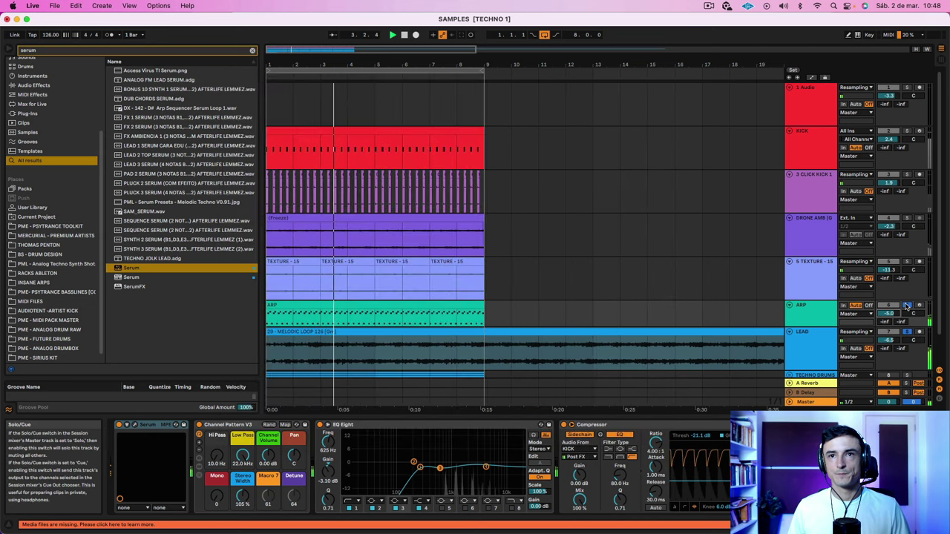
Reduce the height of the LEAD track and insert an audio track below it
left_click(814, 356)
scroll(817, 345, "down", 2)
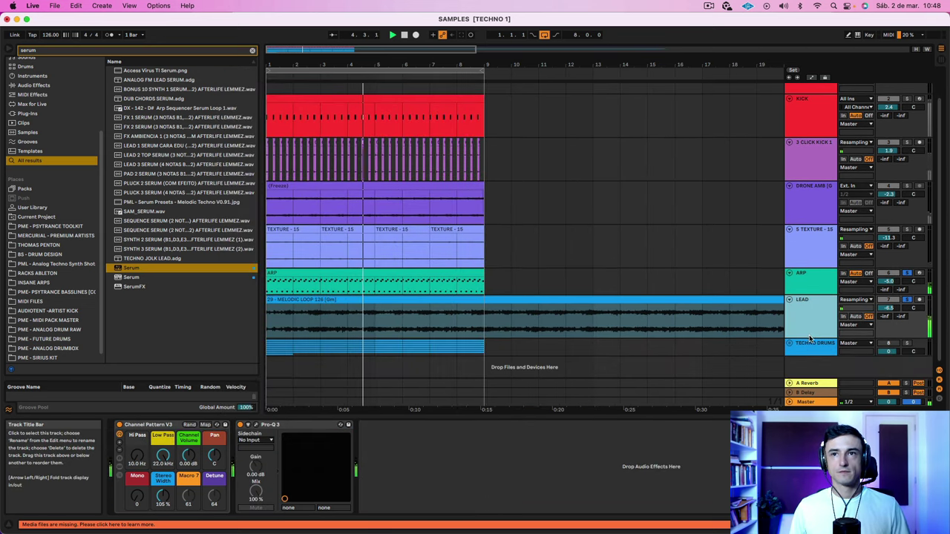
left_click_drag(809, 338, 809, 302)
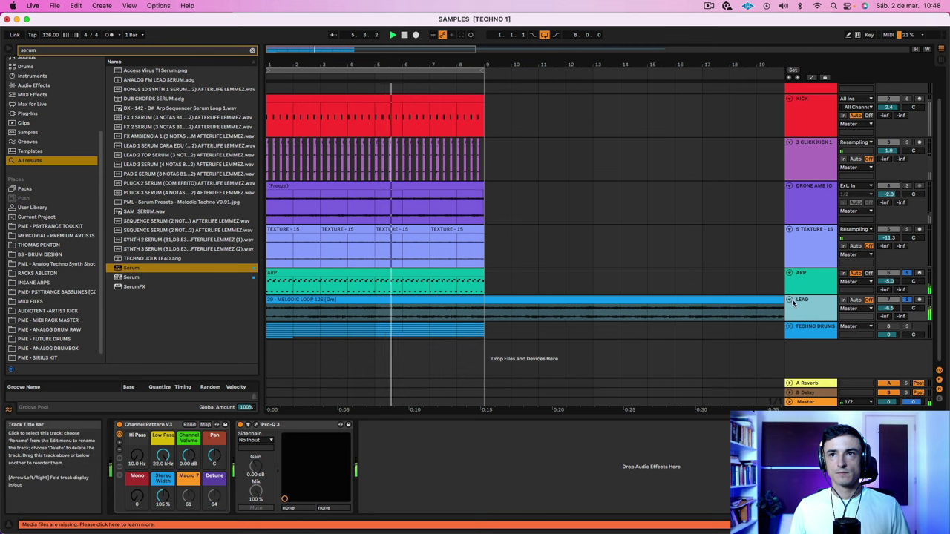
right_click(811, 305)
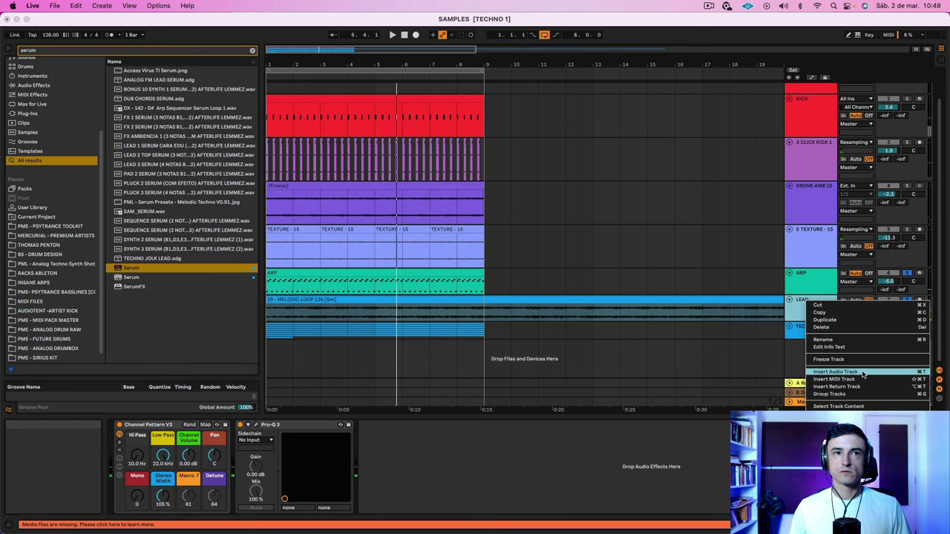
key("Return")
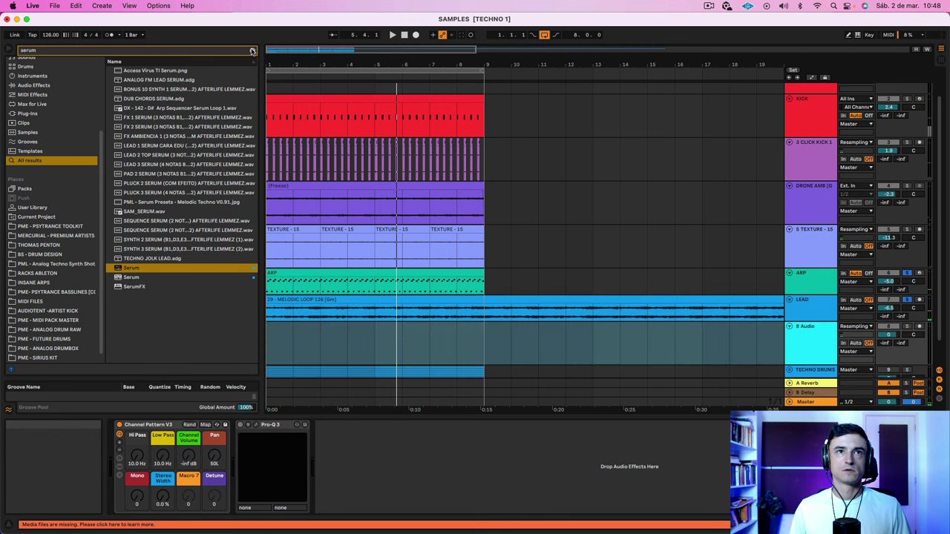
Clear the browser search, then replace the empty 8 Audio track with a new MIDI track
left_click(252, 50)
scroll(81, 198, "down", 1)
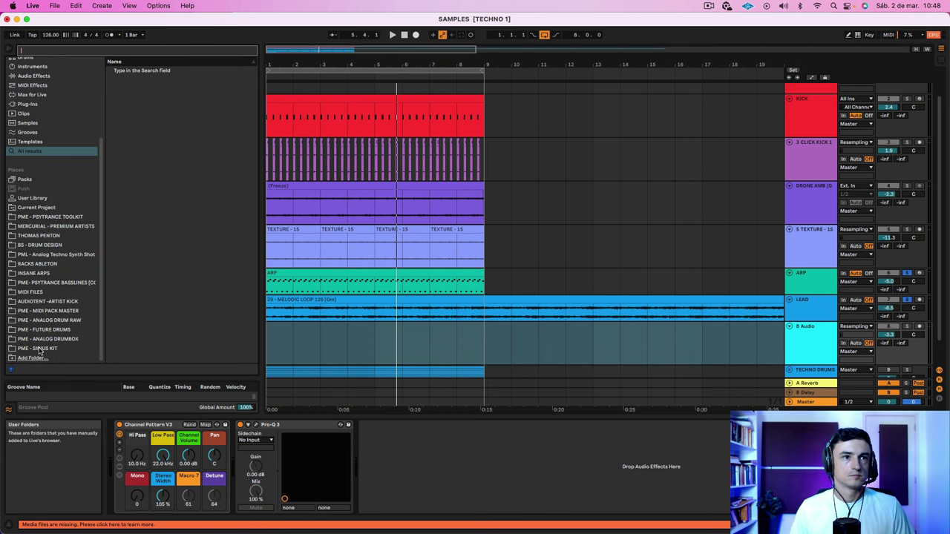
right_click(814, 339)
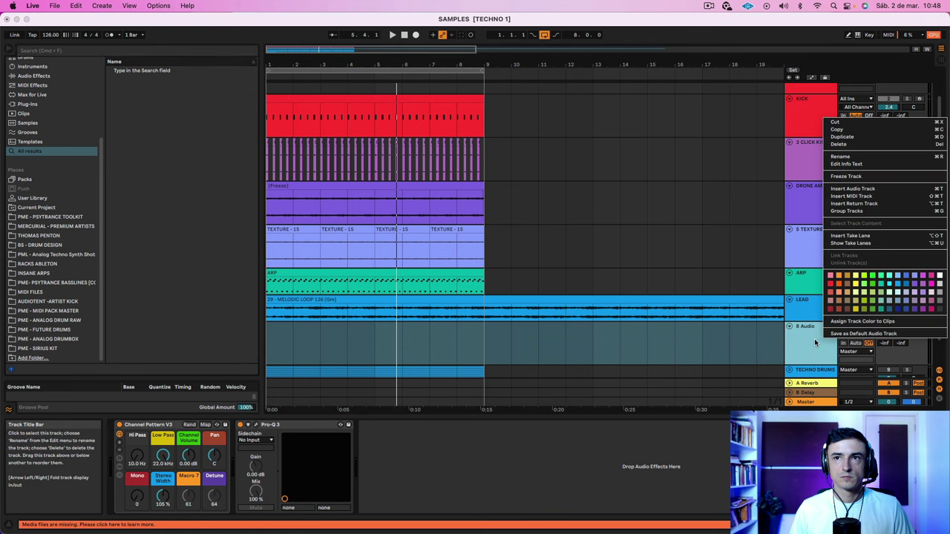
left_click(843, 197)
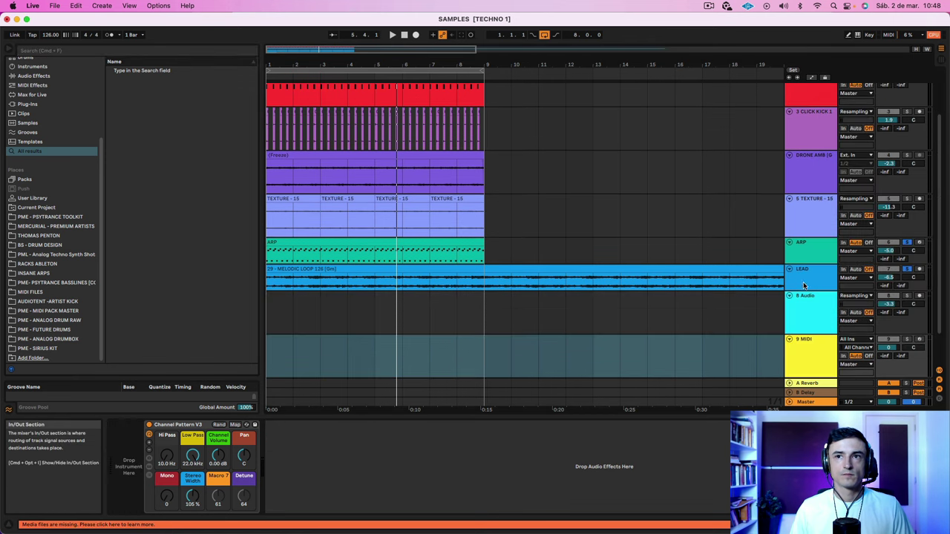
left_click(806, 311)
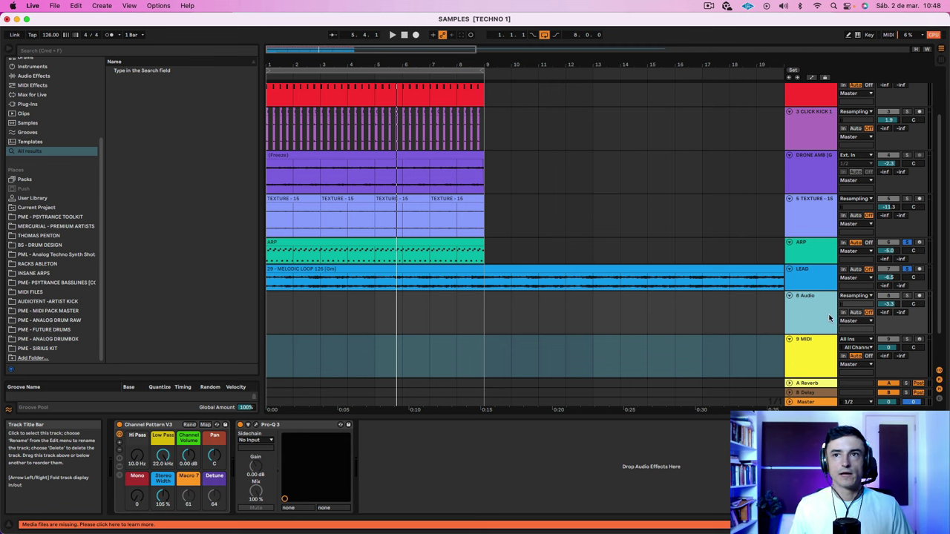
key("Delete")
scroll(91, 191, "up", 1)
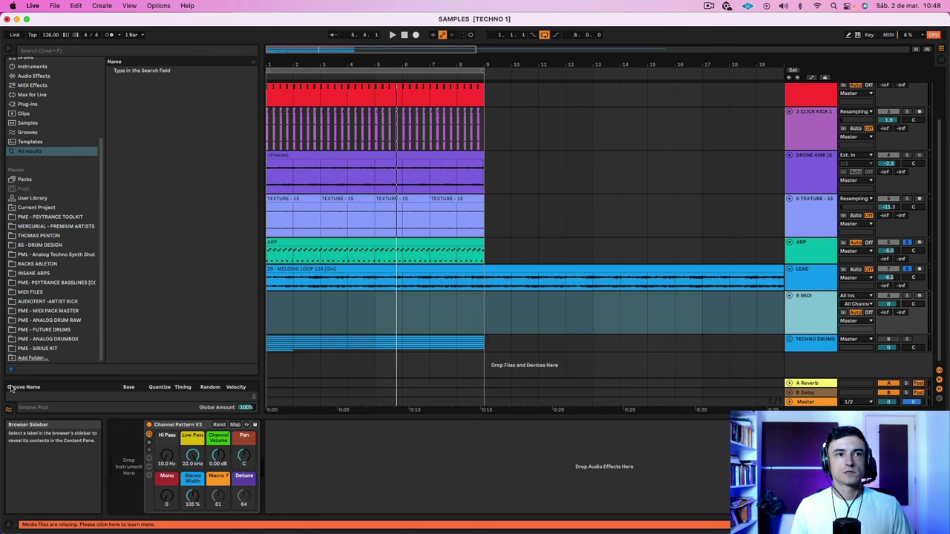
Open the 1. SYNTH SHOTS [C] folder of PME - SIRIUS KIT and audition SYNTH SHOT [C]1
left_click(37, 357)
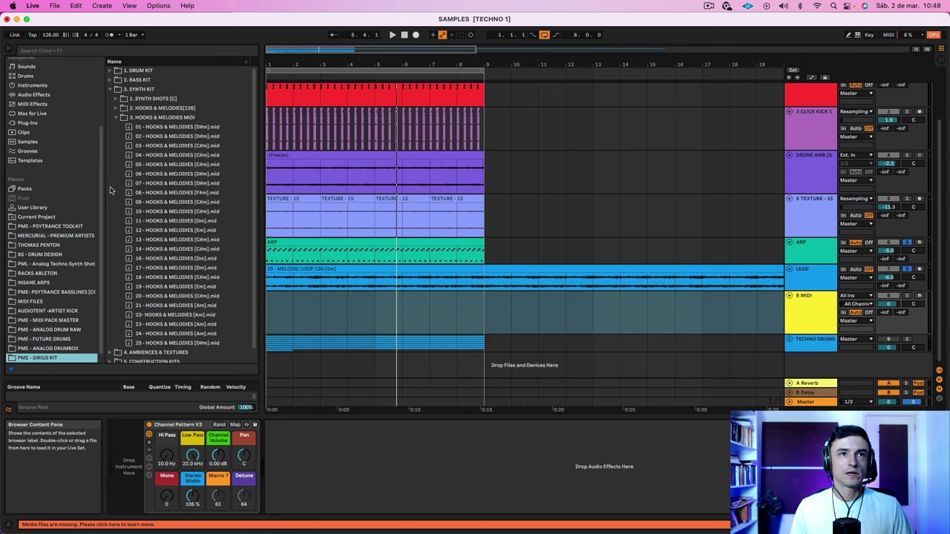
left_click(116, 118)
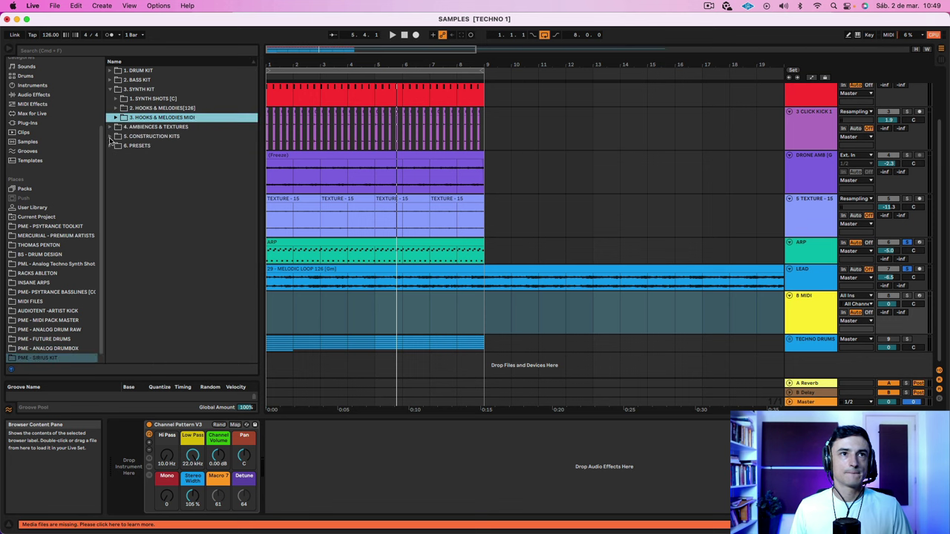
left_click(116, 99)
left_click(161, 112)
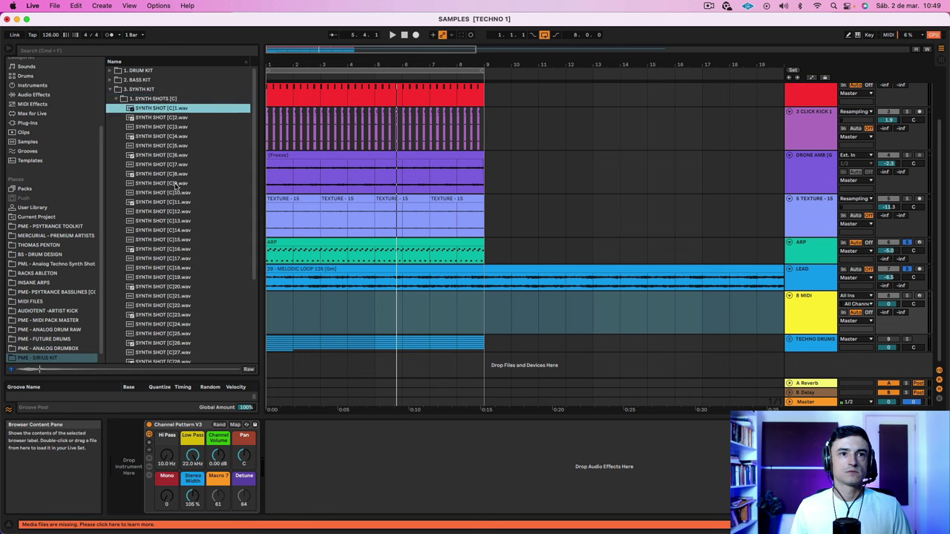
Audition the synth shot samples upward through the folder, from SYNTH SHOT [C]35 to SYNTH SHOT [C]18
scroll(177, 187, "down", 4)
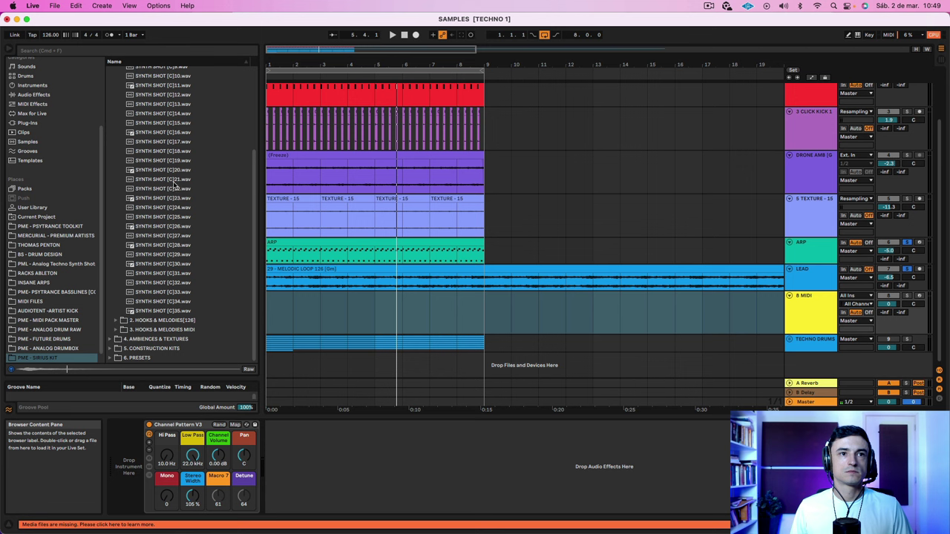
left_click(157, 311)
left_click(157, 302)
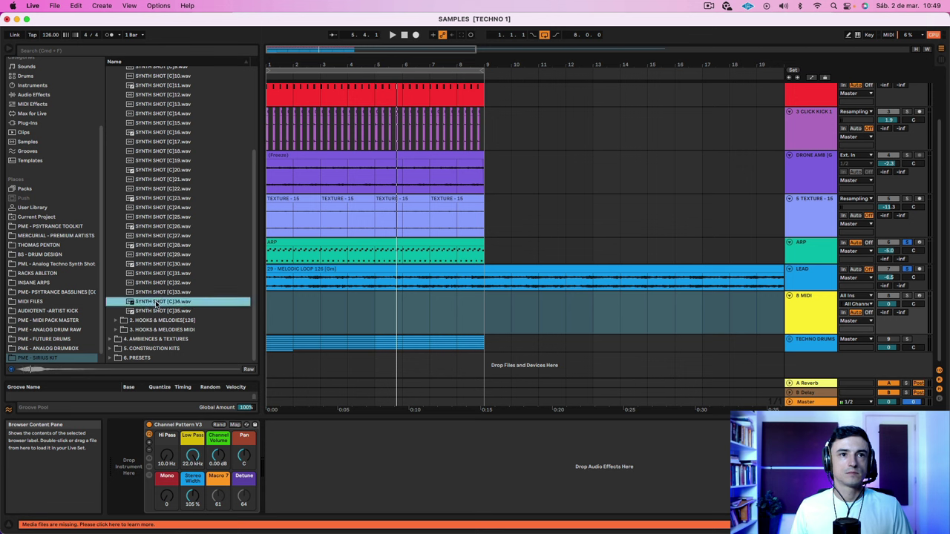
left_click(157, 294)
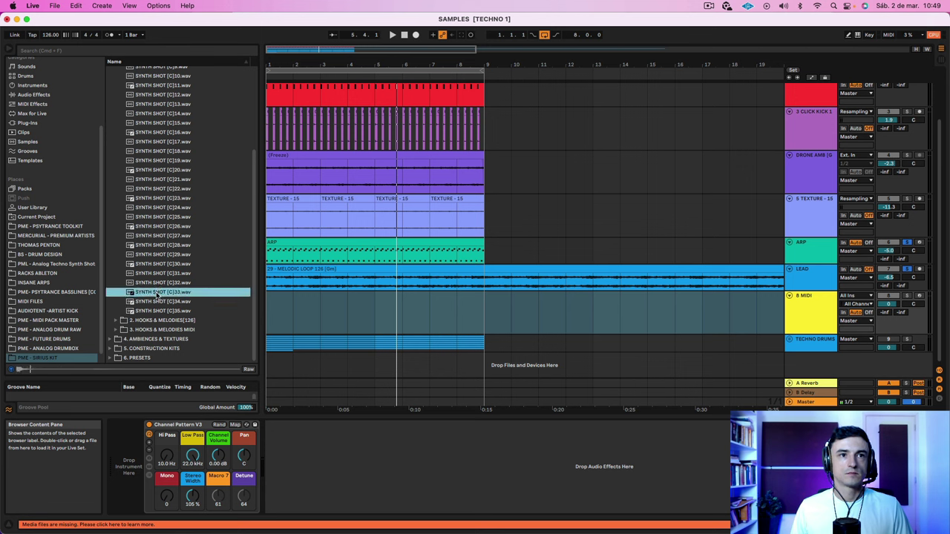
left_click(158, 284)
left_click(158, 276)
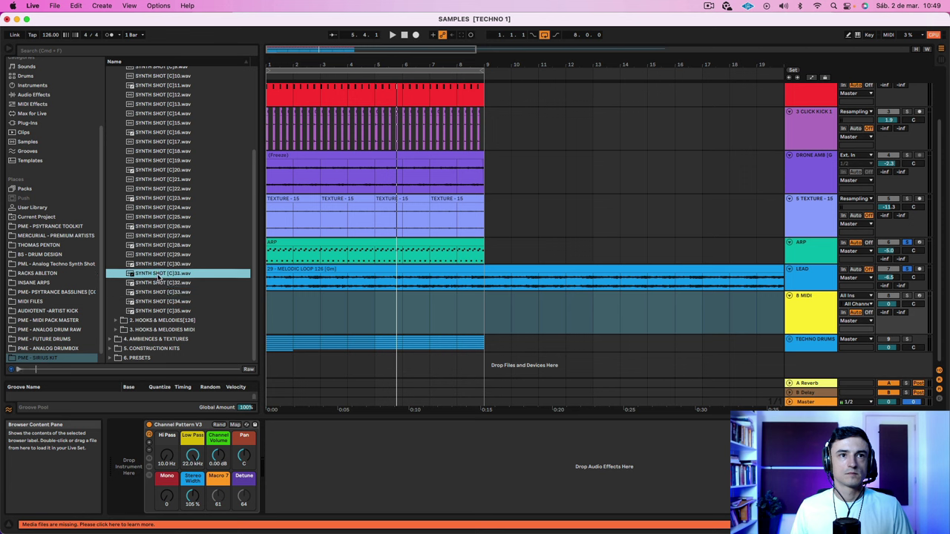
left_click(159, 265)
left_click(159, 254)
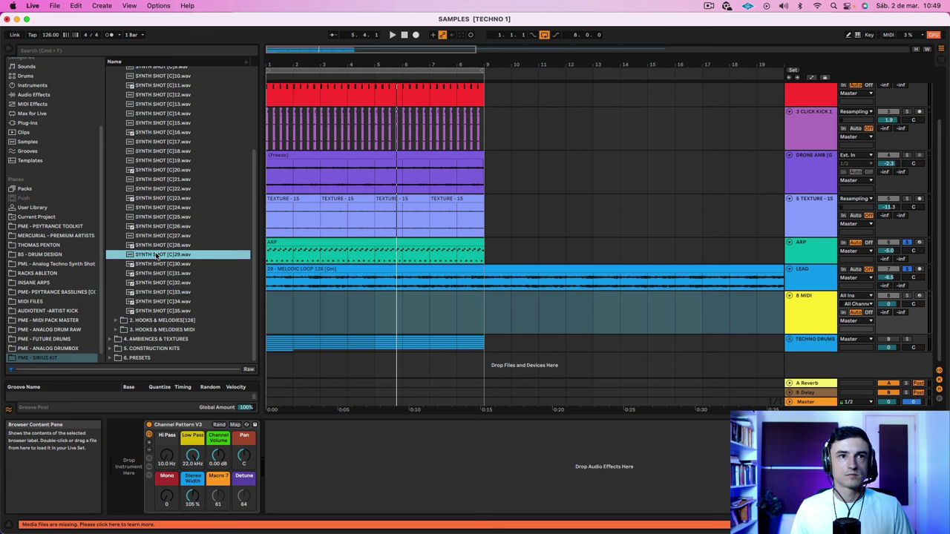
left_click(159, 227)
left_click(159, 217)
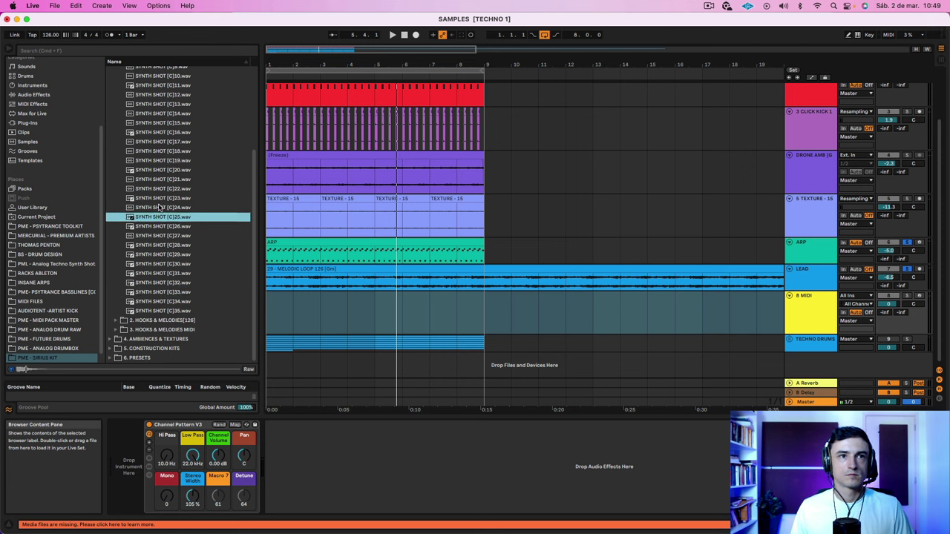
left_click(159, 208)
left_click(161, 198)
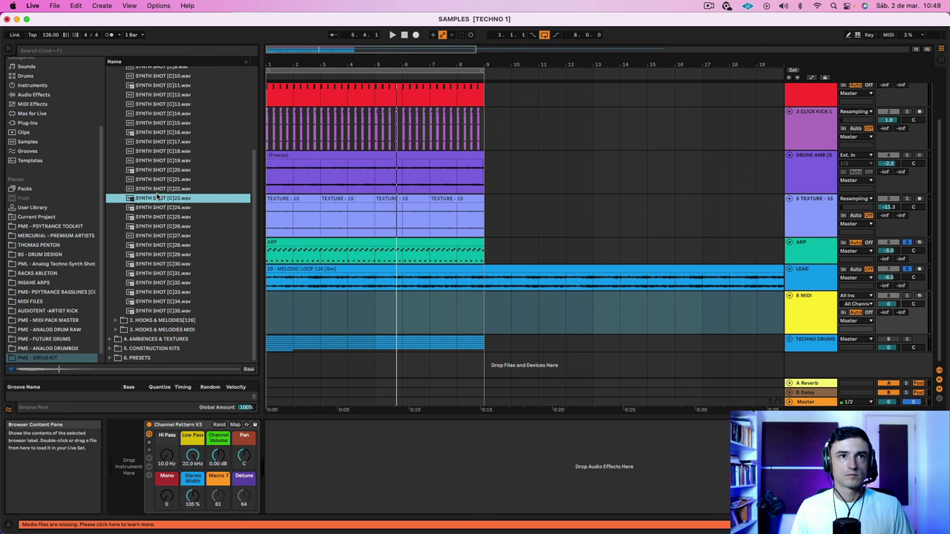
left_click(158, 190)
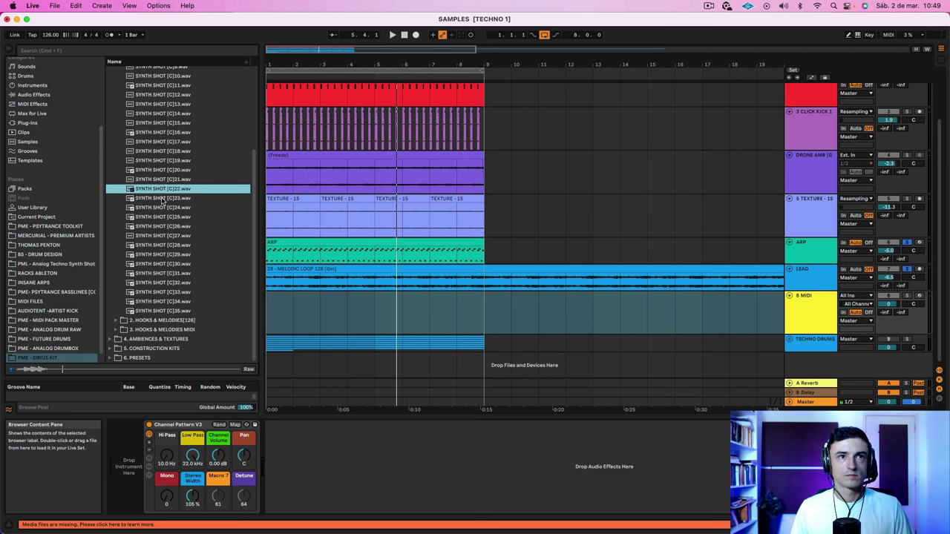
left_click(158, 170)
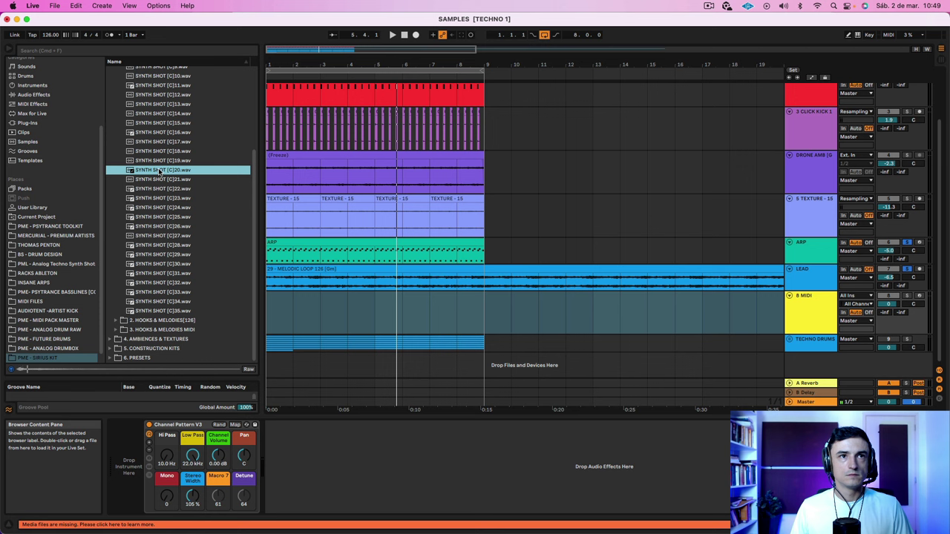
left_click(157, 161)
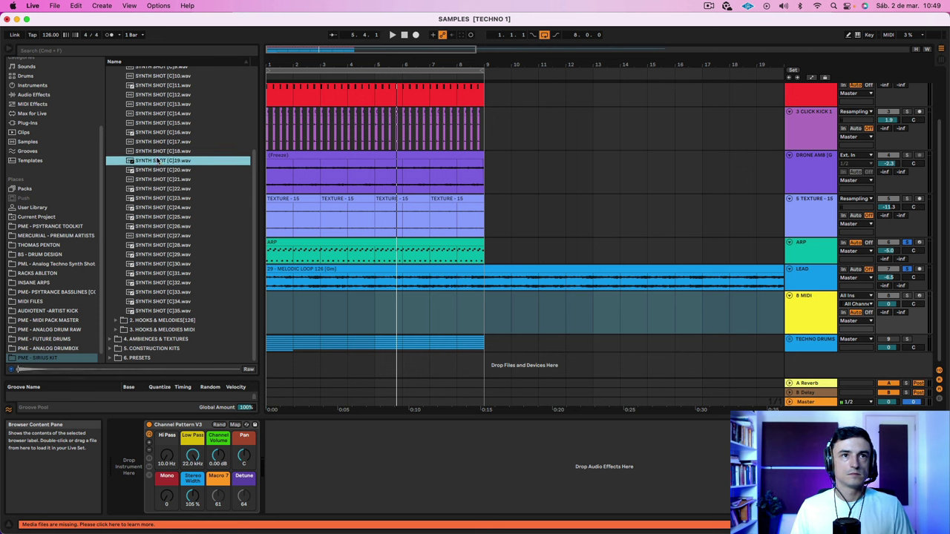
left_click(158, 154)
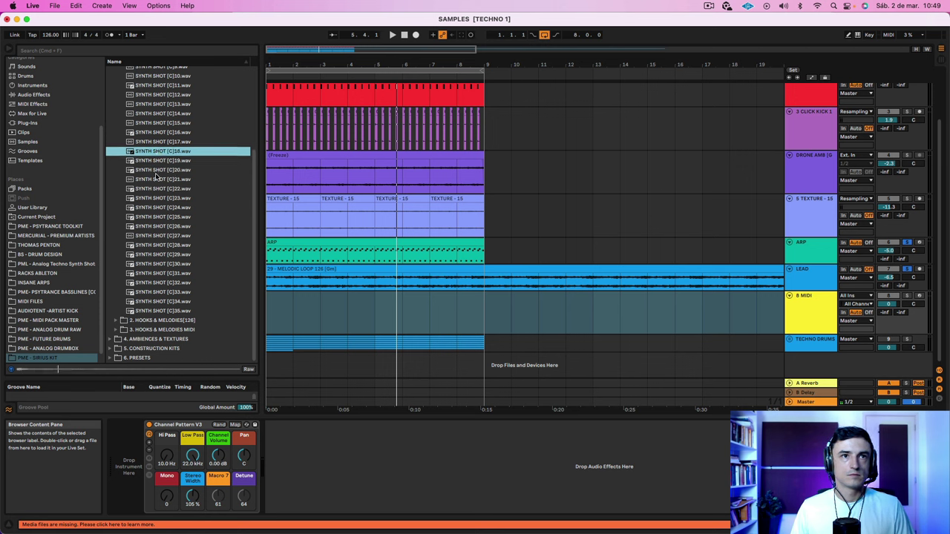
Load SYNTH SHOT [C]20 into a Simpler on the new MIDI track and select the device
left_click(157, 171)
left_click_drag(151, 193, 136, 453)
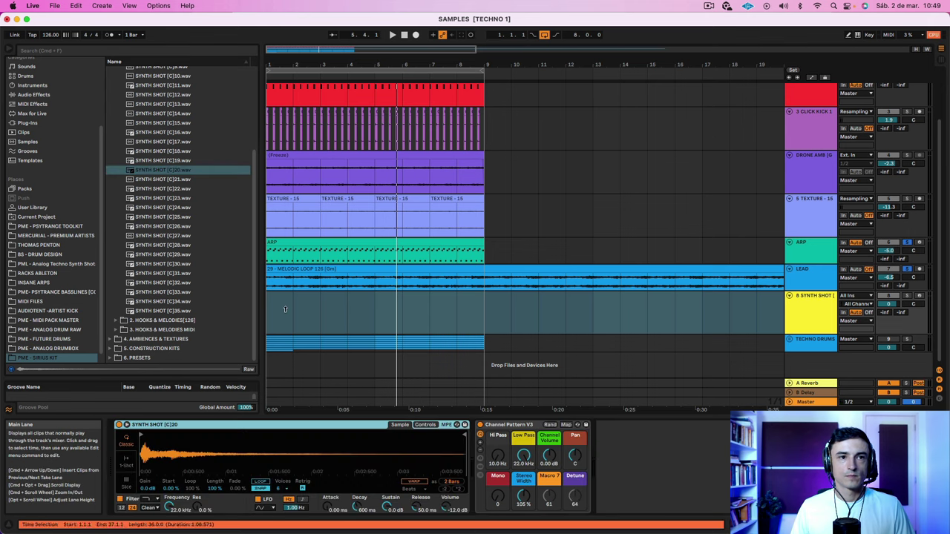
left_click(162, 427)
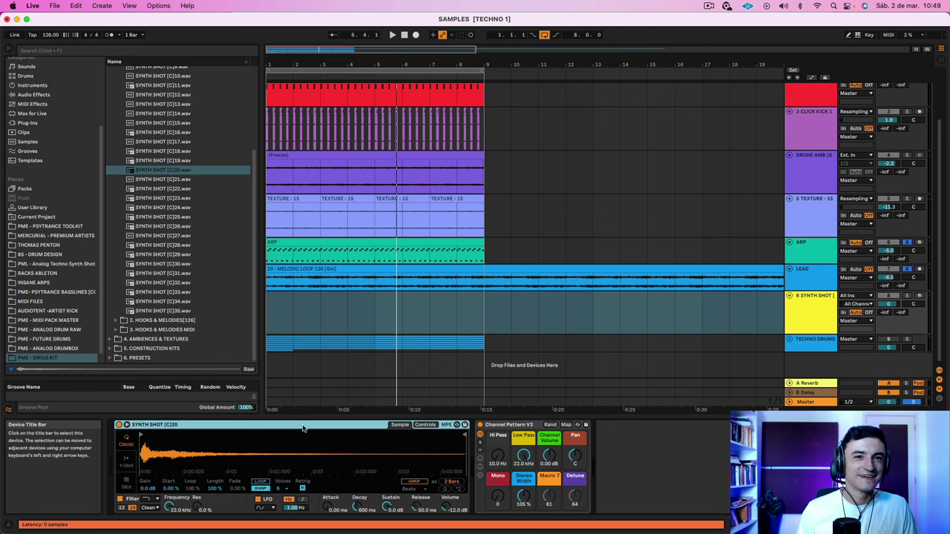
Show the Simpler's controls and set its global transpose to +7 st, playing the loop to check
left_click(426, 425)
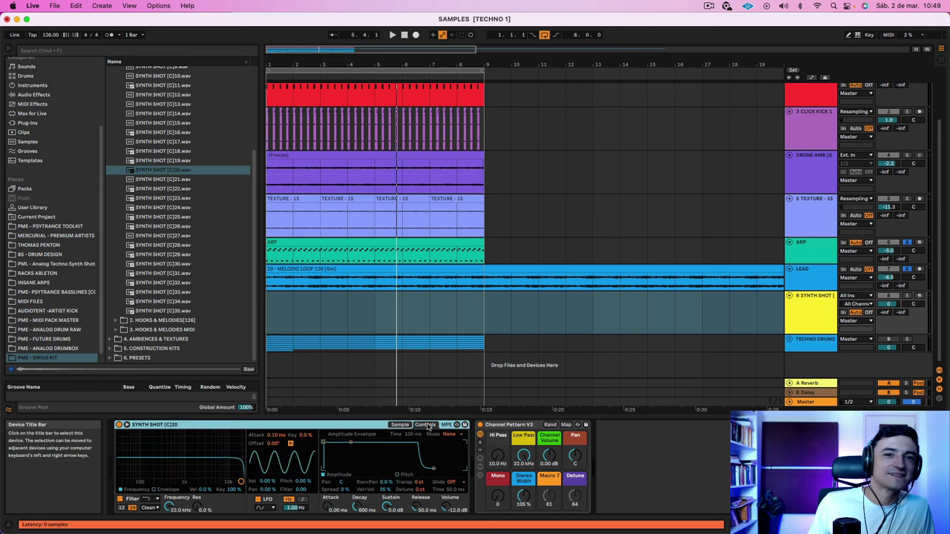
left_click_drag(421, 484, 420, 468)
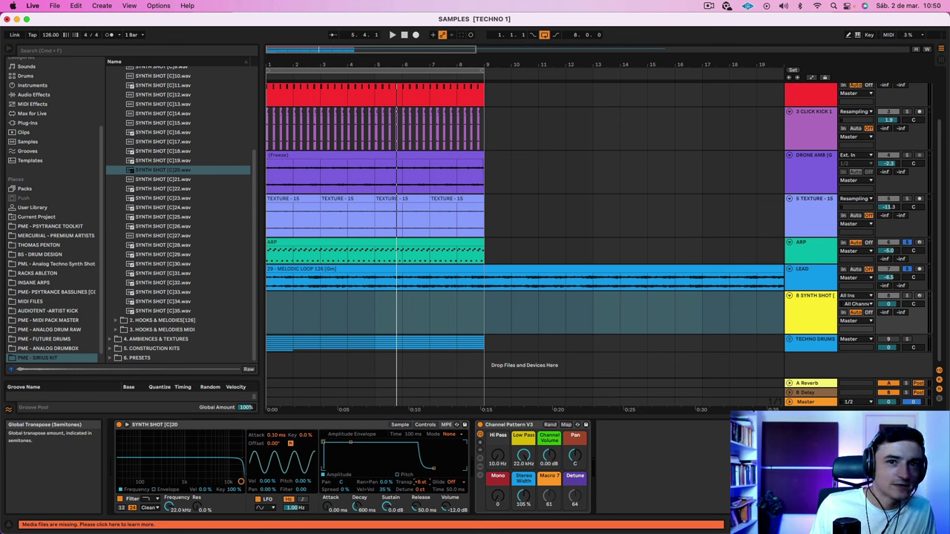
key("space")
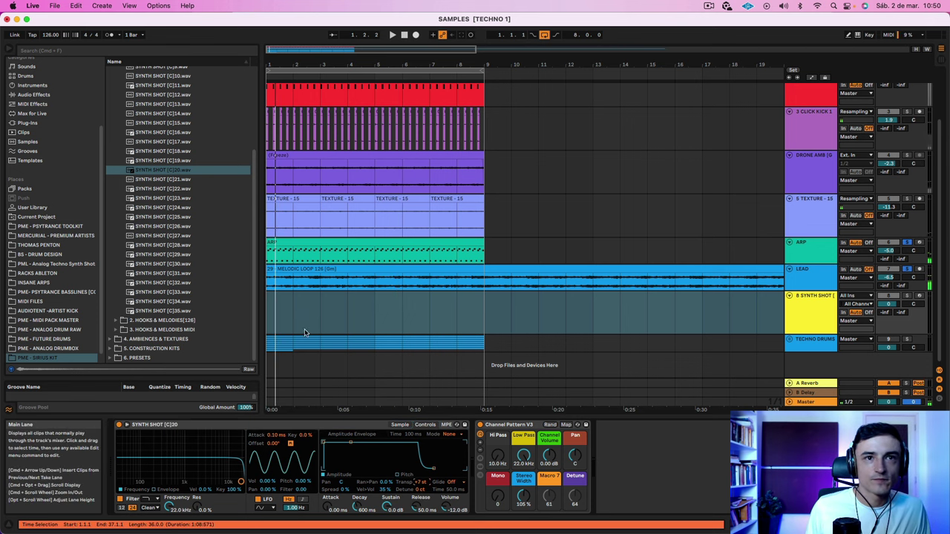
left_click_drag(266, 312, 490, 308)
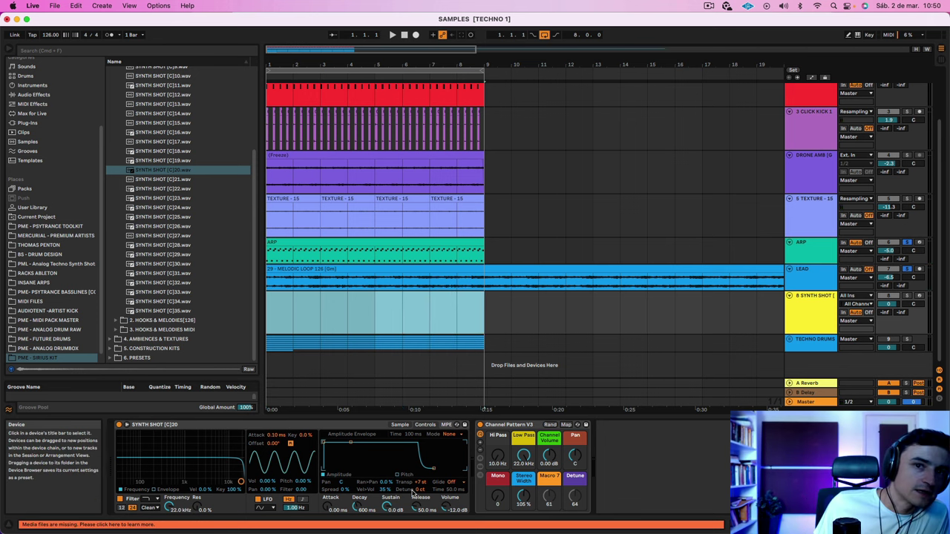
mouse_move(420, 483)
left_mouse_down()
mouse_move(420, 496)
mouse_move(420, 486)
left_mouse_up()
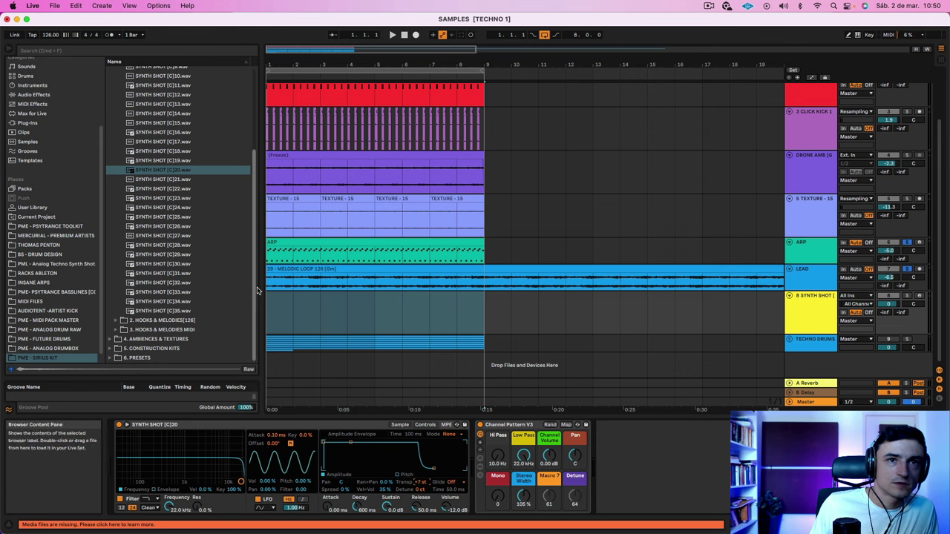
Insert an eight-bar MIDI clip on the 8 SYNTH SHOT track and draw a three-bar C3 note from 1.1.1
left_click(282, 304)
left_click_drag(268, 313, 483, 313)
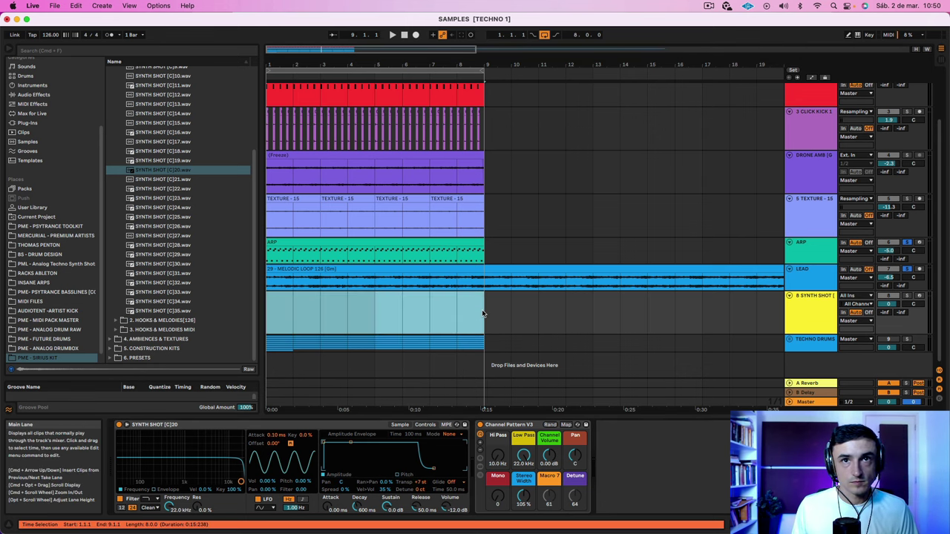
key("shift+super+m")
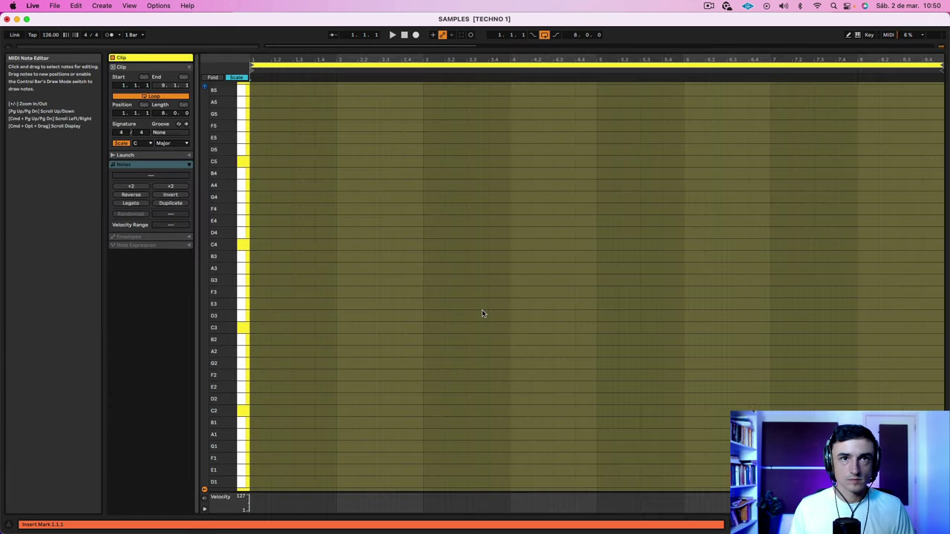
double_click(251, 327)
left_click_drag(257, 328, 434, 349)
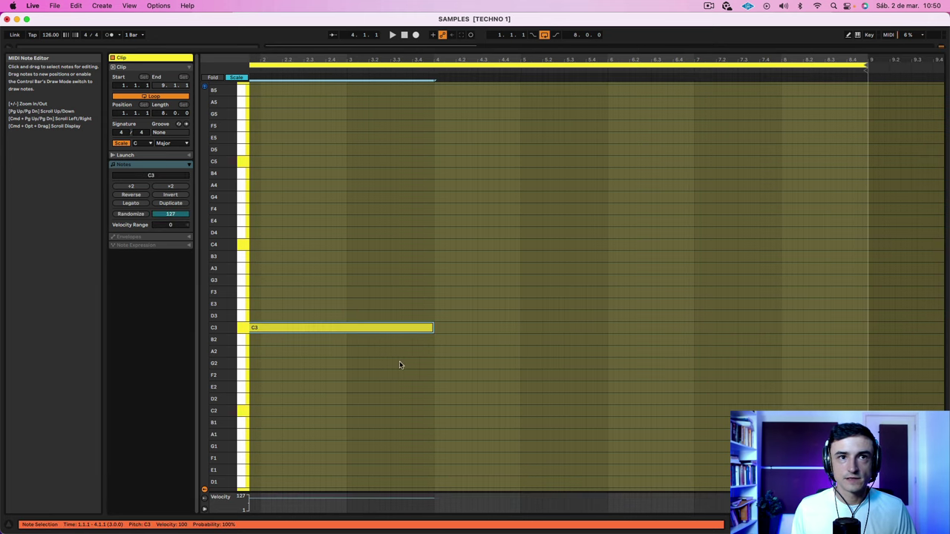
Return to the arrangement, solo the 8 SYNTH SHOT track together with ARP and LEAD, and play the loop
key("space")
key("shift+Tab")
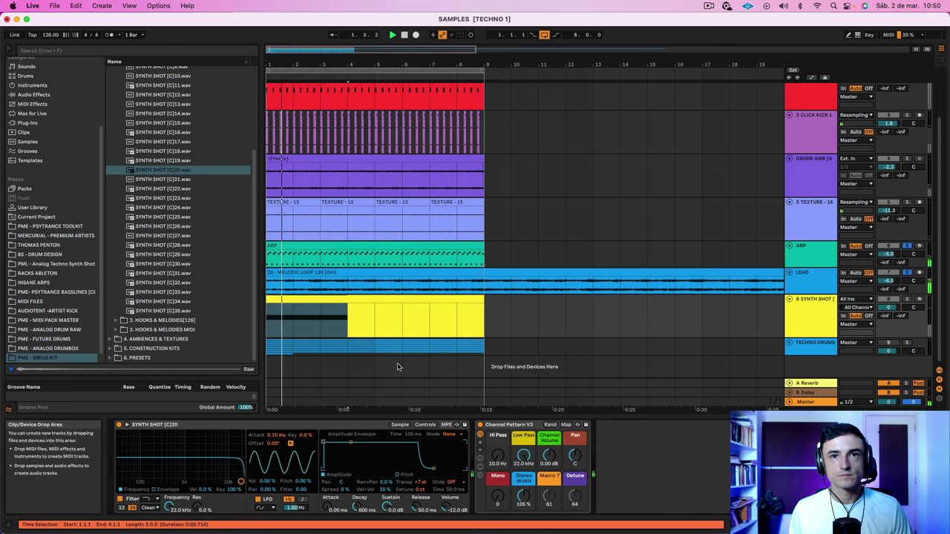
key("space")
left_click(906, 300, "super")
key("space")
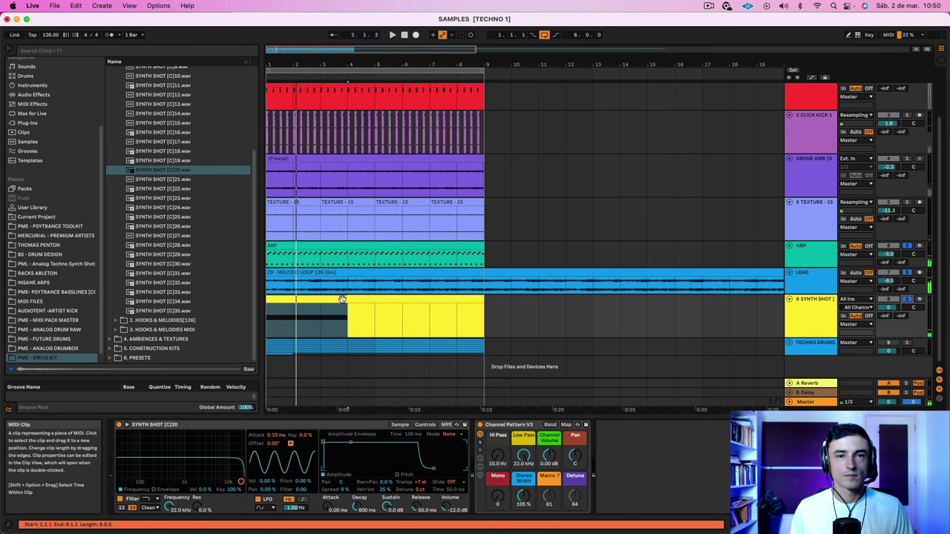
key("space")
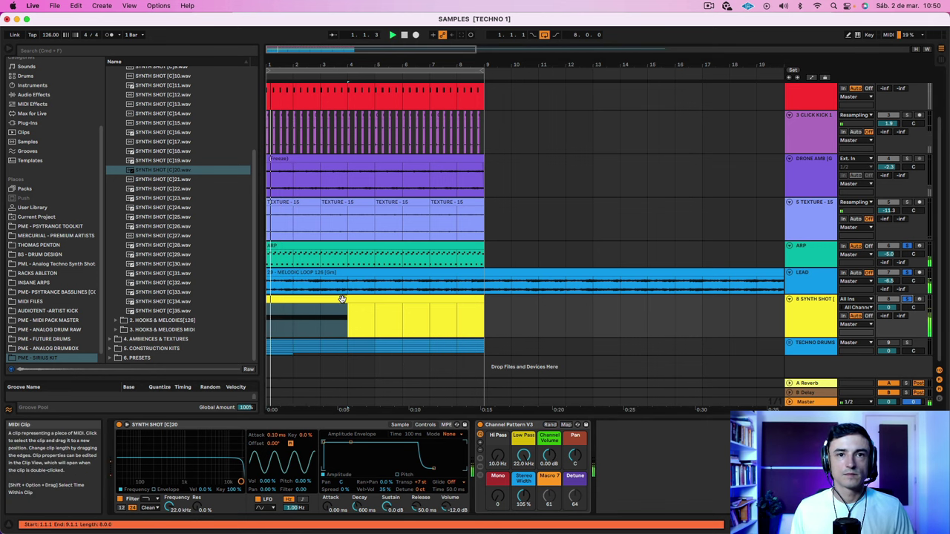
key("space")
Audition Simpler transpose values of +8 st and +10 st against the loop and settle on +6 st
left_click(421, 482)
key("space")
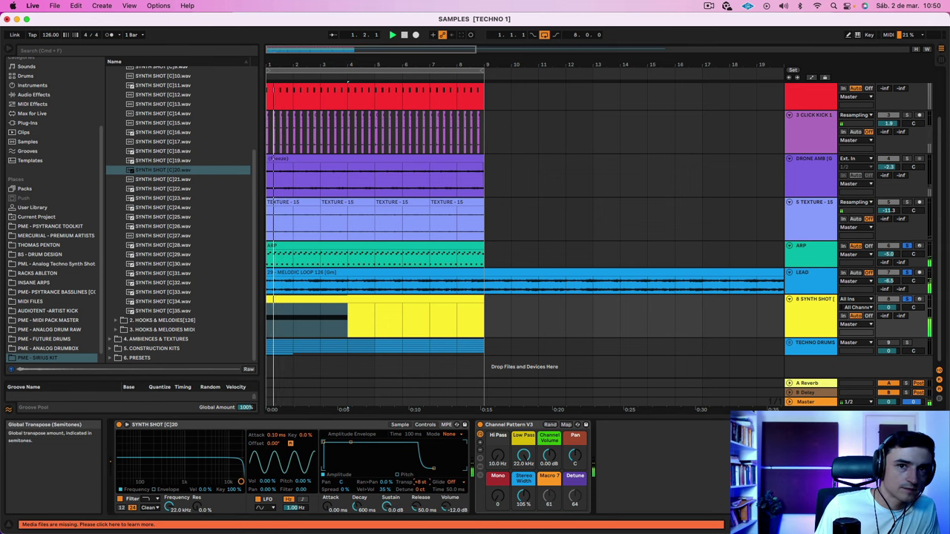
key("space")
left_click_drag(421, 482, 421, 474)
key("space")
key("space")
key("Down")
key("space")
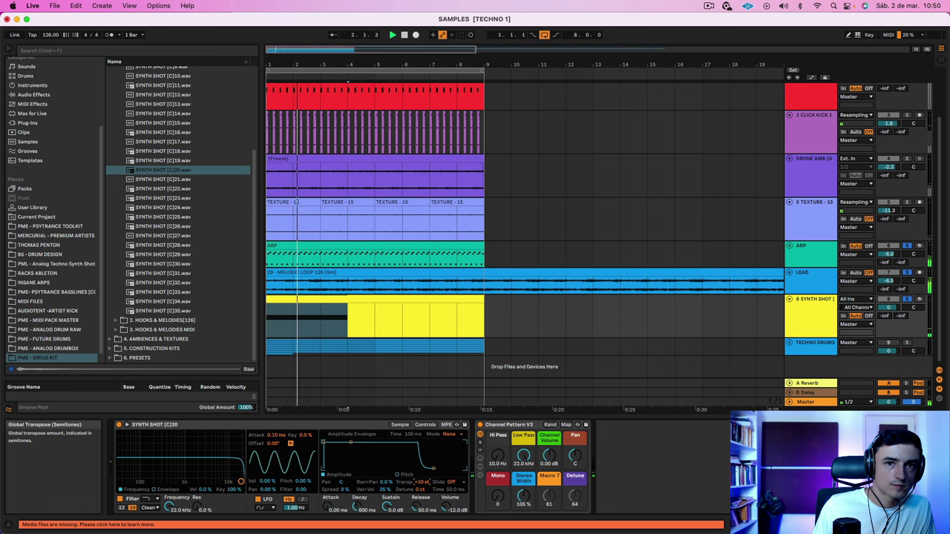
key("space")
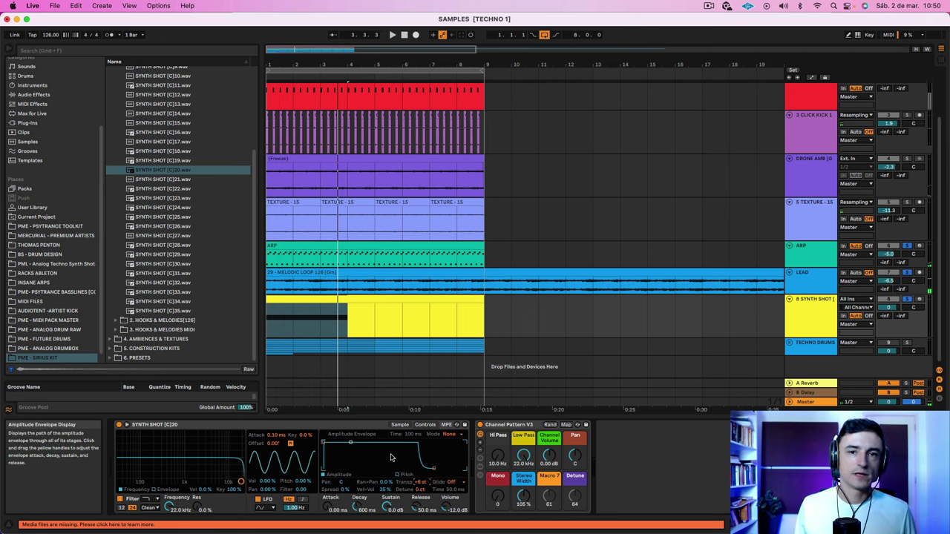
key("space")
key("space")
left_click(322, 300)
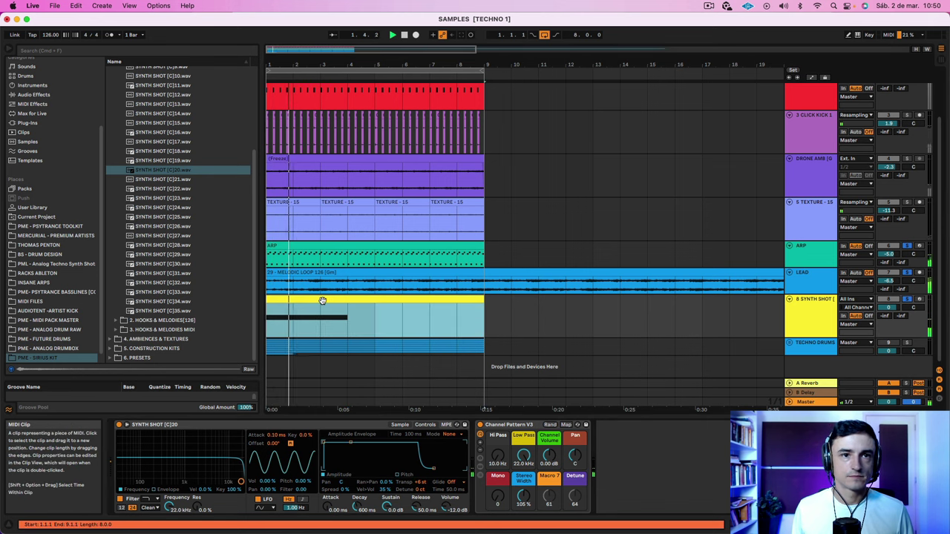
key("space")
key("space")
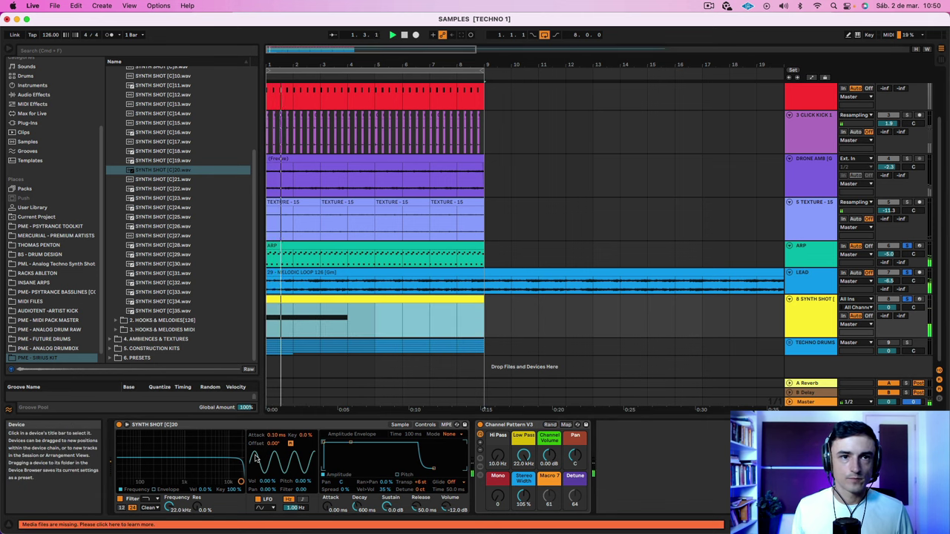
Show the Simpler's sample view, enable Warp and choose the Complex Pro warp mode
left_click(222, 424)
left_click(400, 425)
key("space")
key("space")
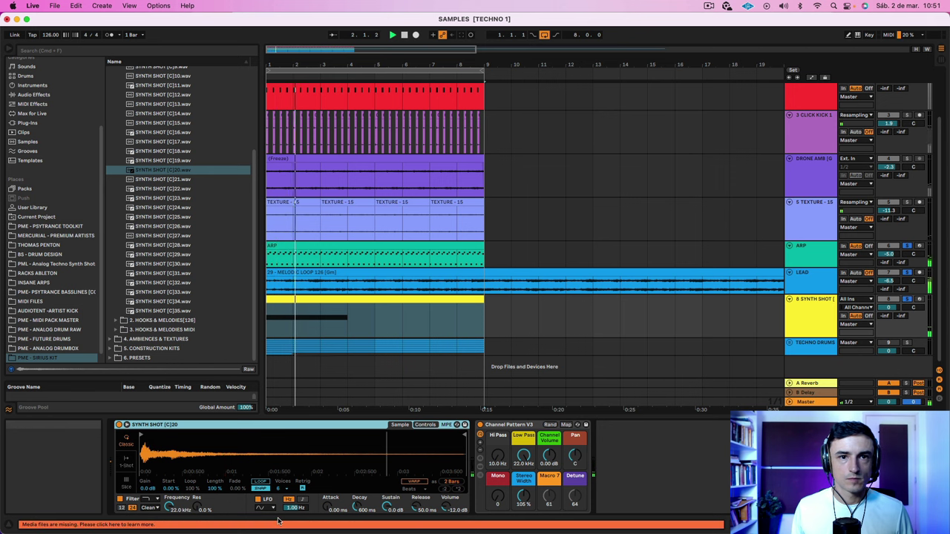
left_click(405, 481)
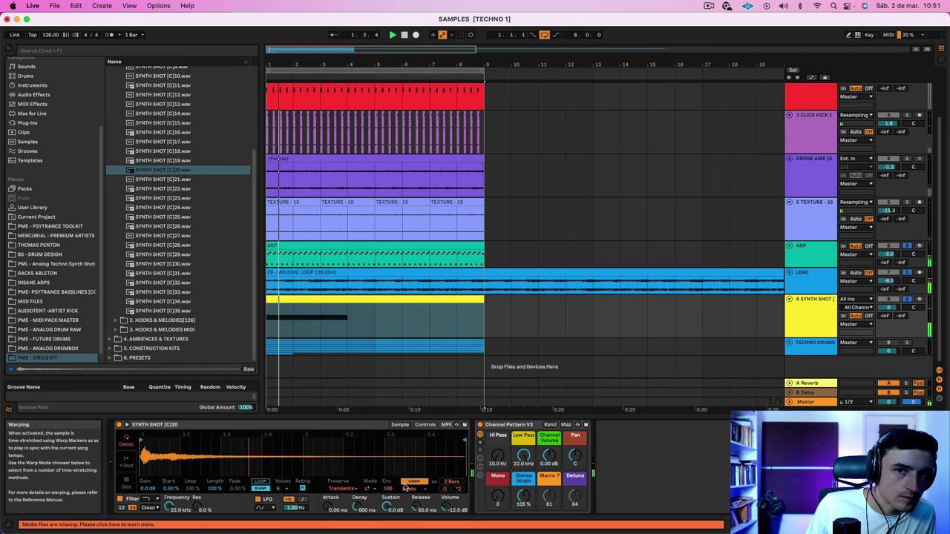
left_click(409, 488)
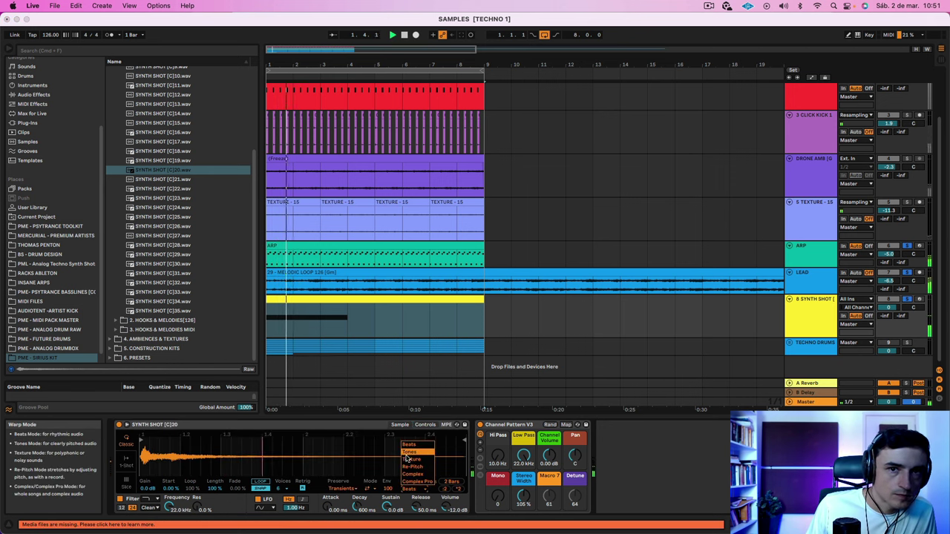
left_click(409, 482)
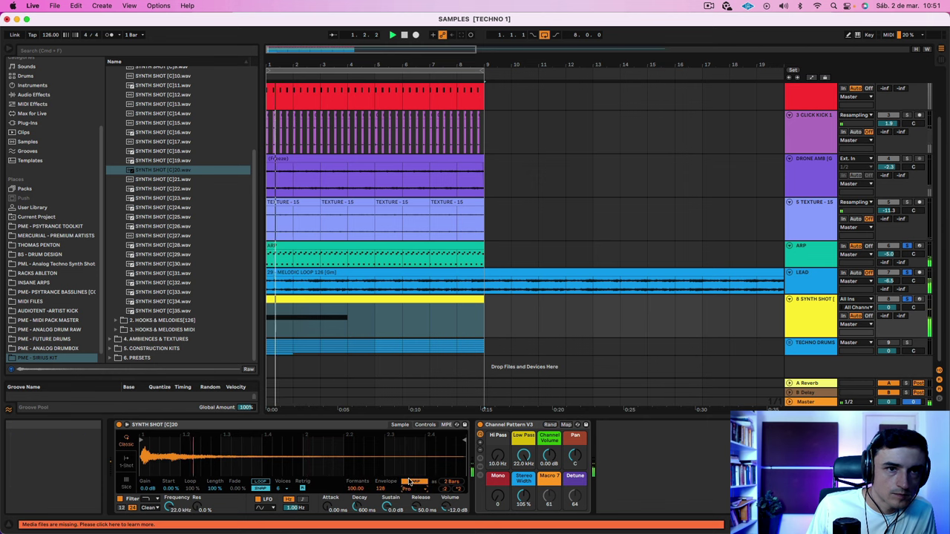
Trim the Simpler sample to start just past its initial attack and end shortly before 1.4, checking by playback
key("space")
key("space")
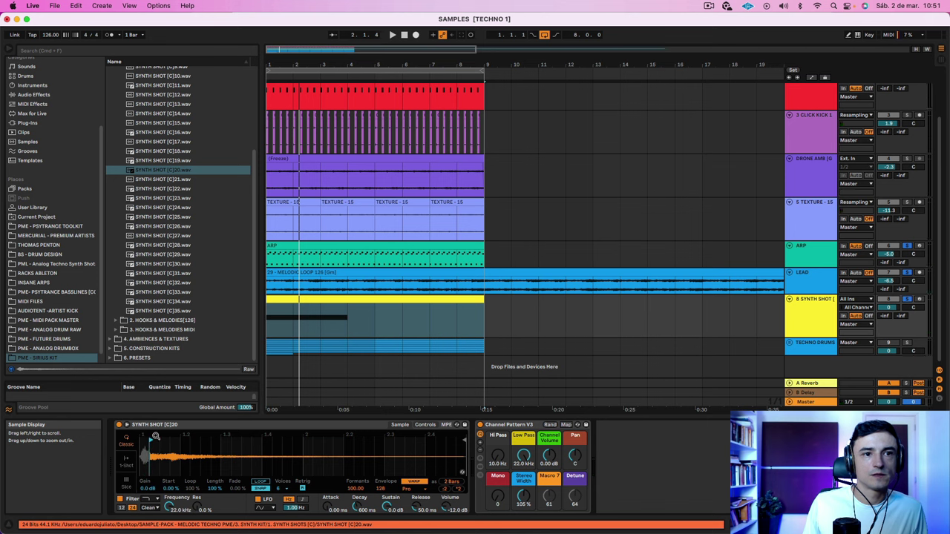
key("space")
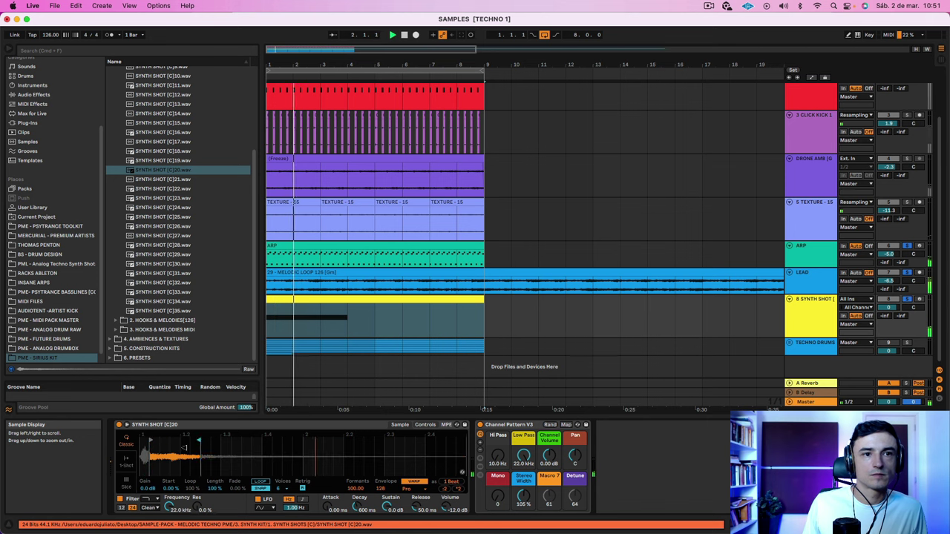
mouse_move(184, 448)
left_mouse_down()
mouse_move(154, 445)
mouse_move(258, 445)
left_mouse_up()
key("space")
key("space")
key("space")
key("space")
key("space")
key("space")
key("space")
key("space")
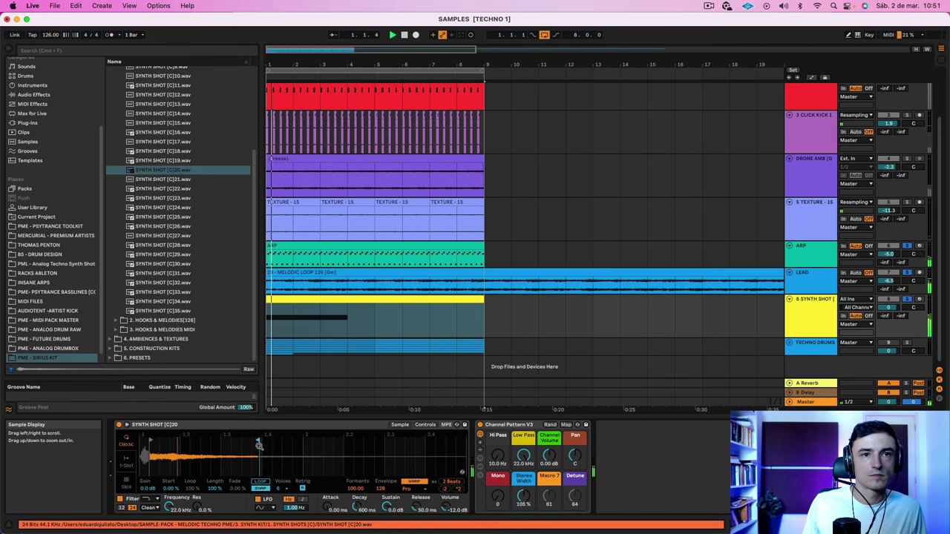
Open the synth shot clip and shorten its C3 note to a sixteenth, ending at 1.1.2
double_click(349, 298)
left_click(348, 369)
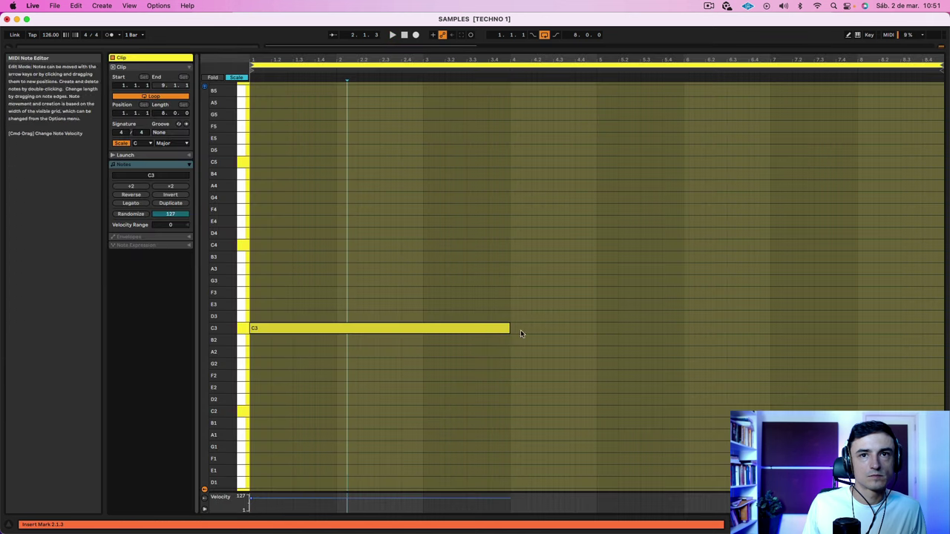
left_click_drag(511, 329, 253, 339)
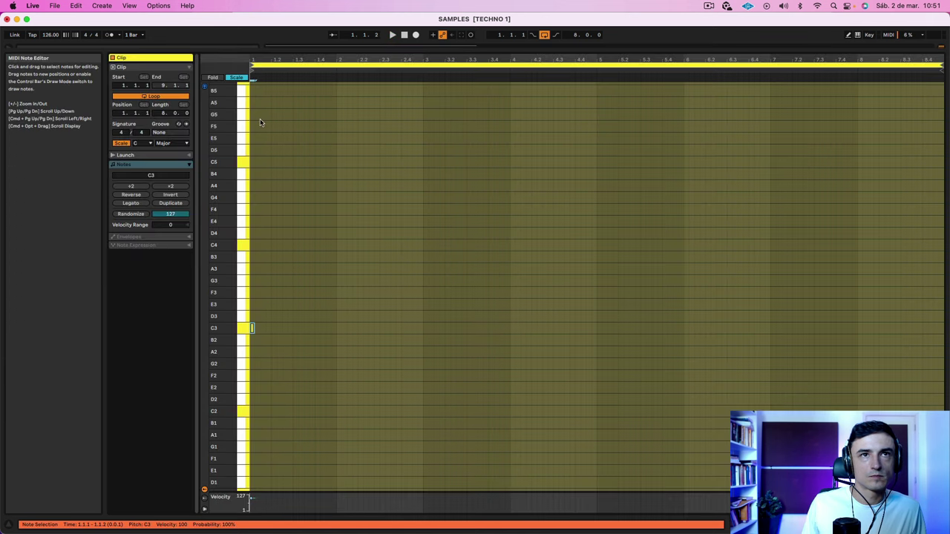
left_click_drag(258, 58, 433, 368)
key("space")
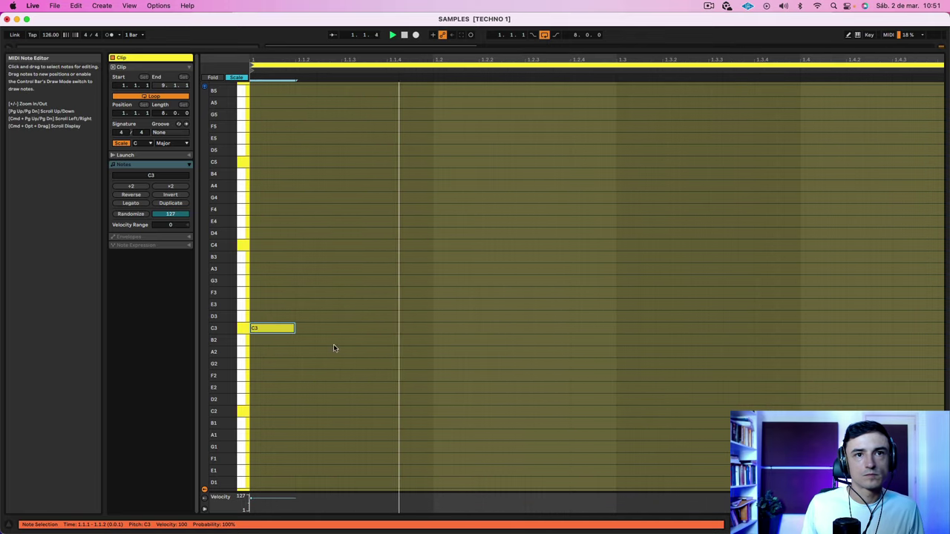
Add a second C3 note at 1.1.3 and lengthen both notes slightly beyond a sixteenth, checking by playback
double_click(354, 329)
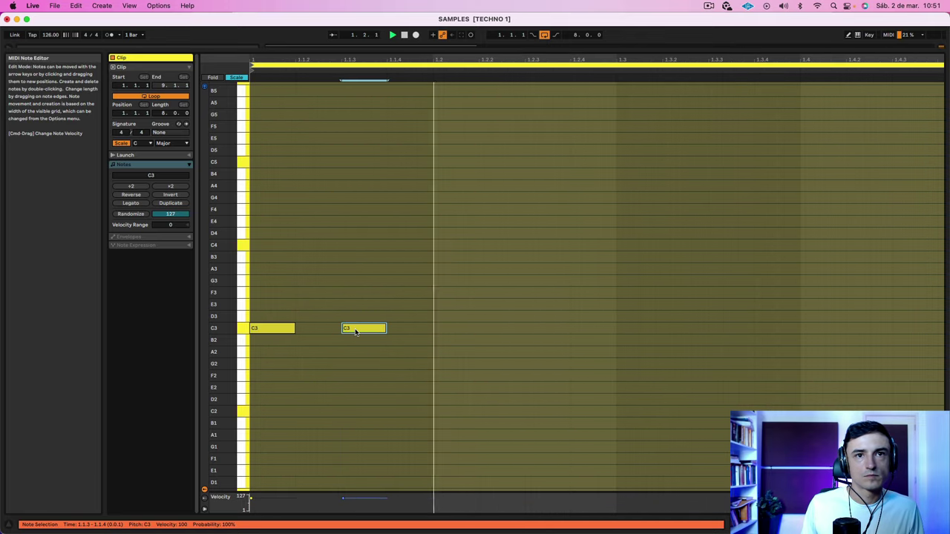
left_click(368, 352)
key("space")
left_click_drag(439, 341, 189, 301)
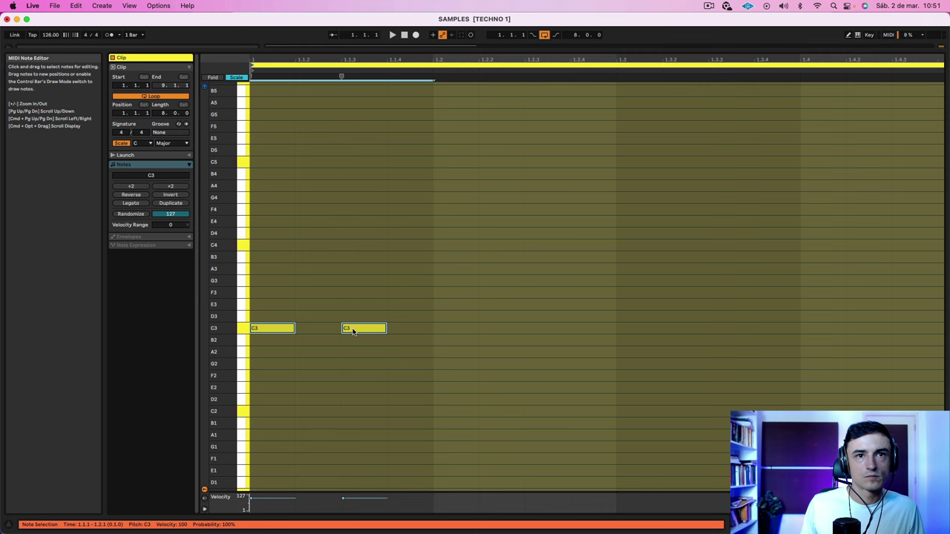
left_click_drag(388, 331, 404, 330)
key("space")
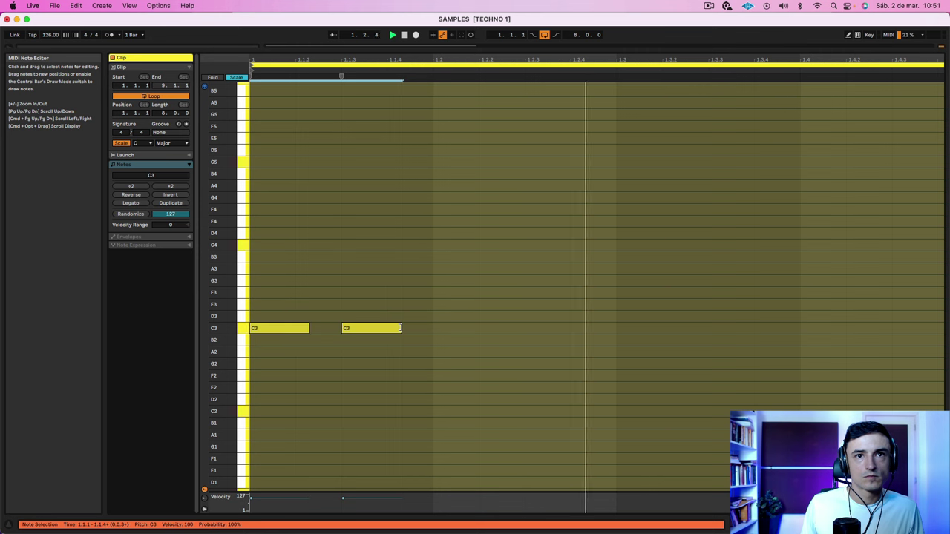
key("space")
Add a very short C3 note at 1.2.1 and repeat it into eight evenly spaced notes across beat two
double_click(436, 329)
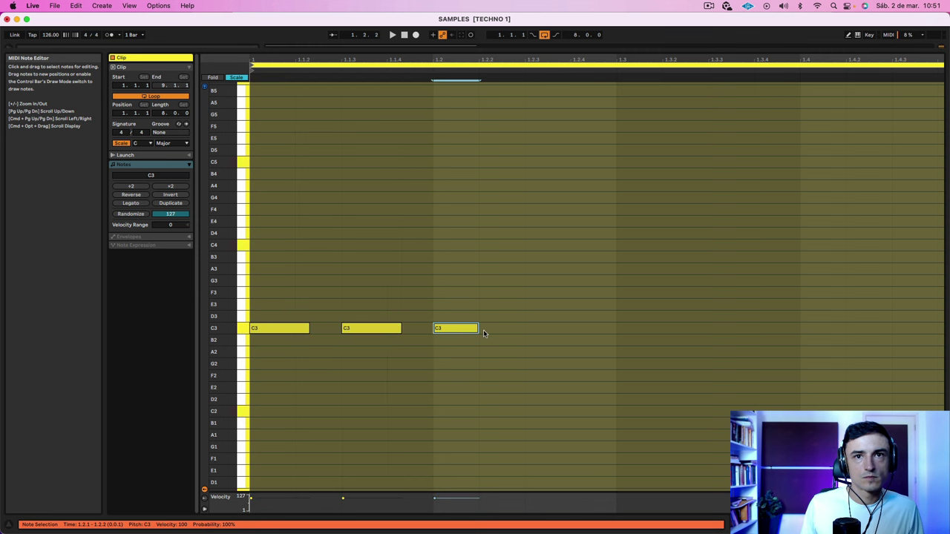
left_click_drag(480, 332, 436, 336)
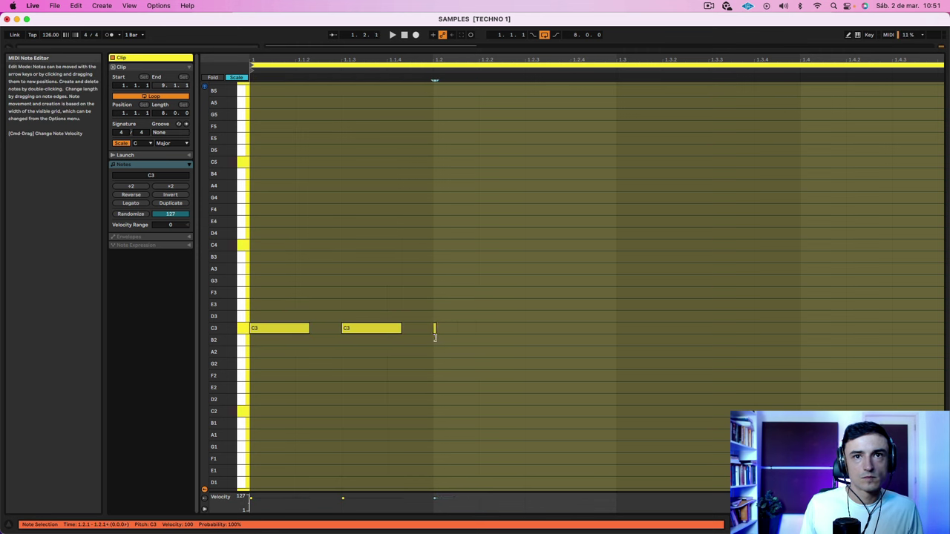
right_click(515, 332)
left_click(613, 475)
left_click(465, 331)
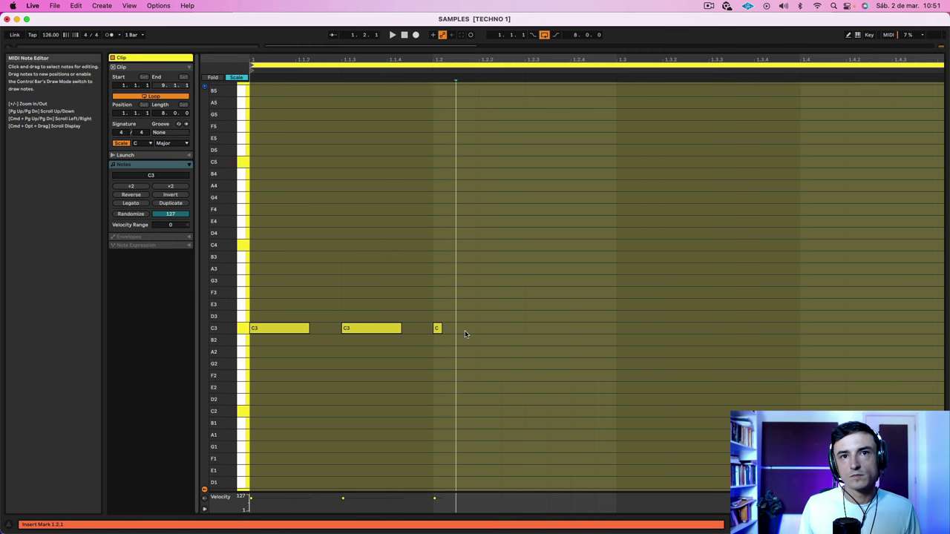
left_click_drag(438, 329, 487, 335)
left_click_drag(560, 354, 535, 332)
key("space")
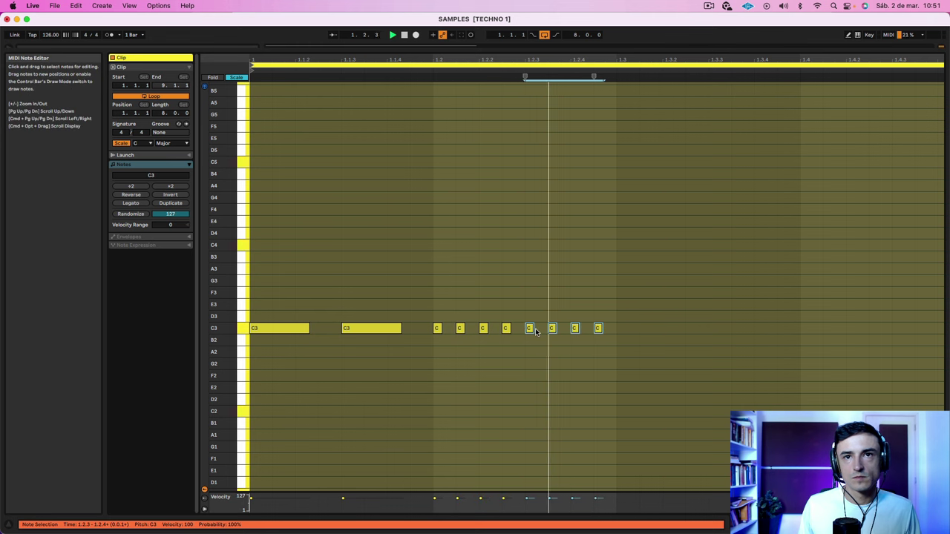
Delete the last four short C3 notes of beat two, lengthen the remaining four and play back
left_click_drag(614, 336, 449, 329)
key("Delete")
key("space")
key("space")
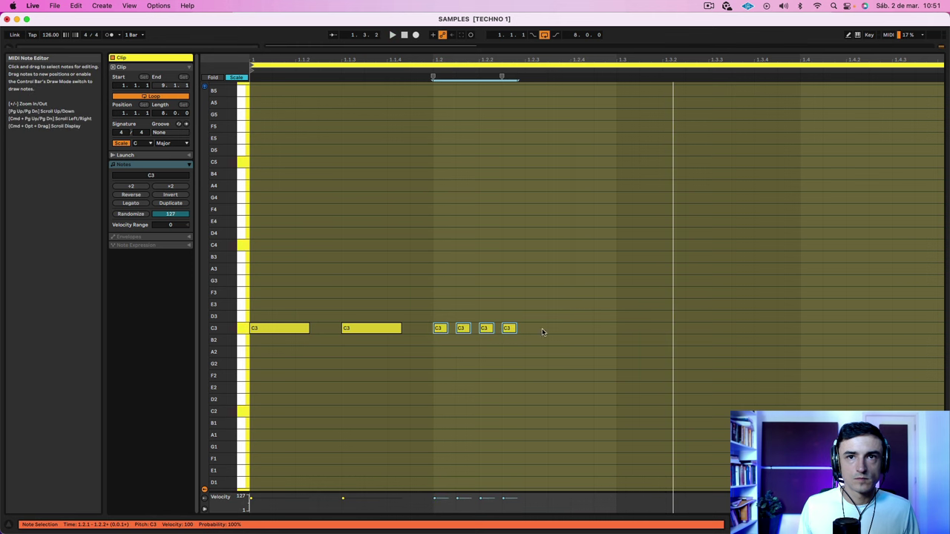
Add C3 notes at 1.2.3 and 1.2.4 and play the pattern
double_click(542, 328)
double_click(579, 329)
key("space")
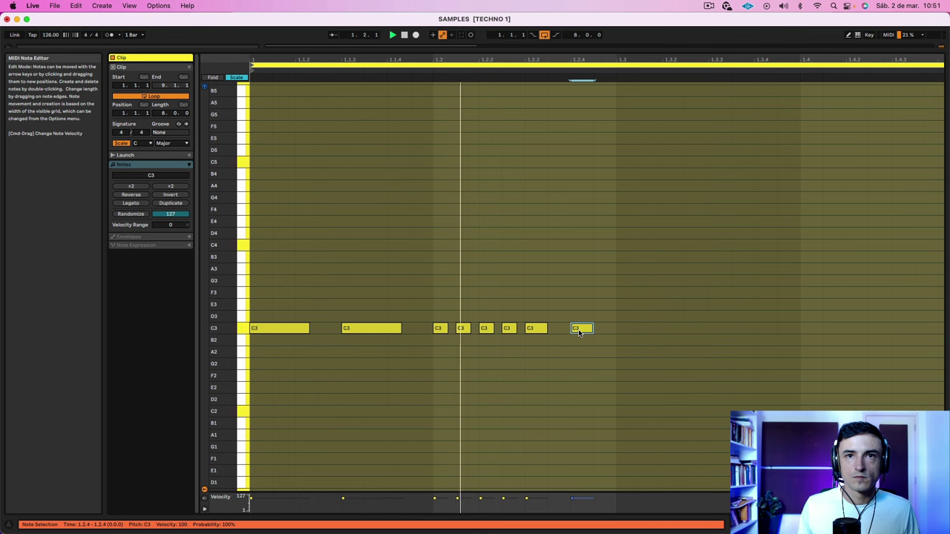
Lengthen the C3 note at 1.2.4 to end at 1.3.1 and check the pattern by playback
left_click(615, 334)
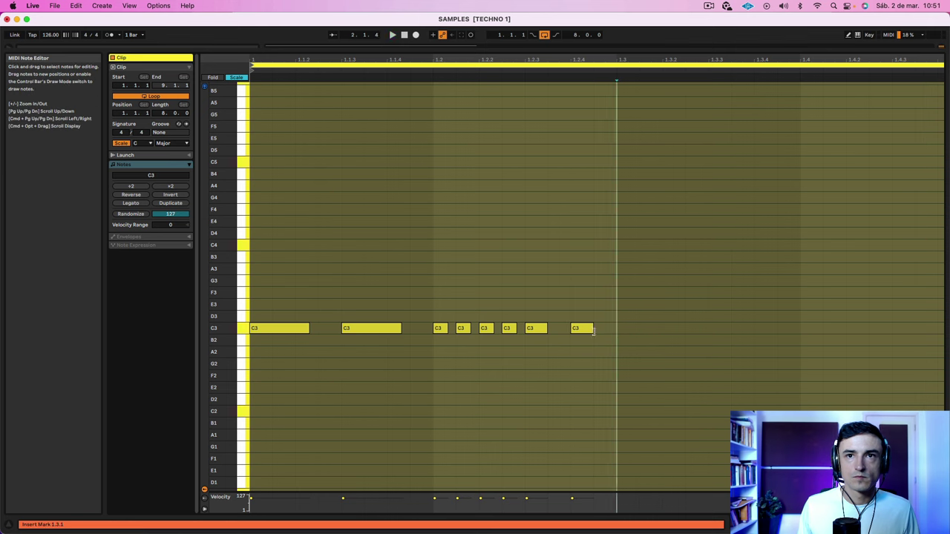
left_click_drag(593, 329, 616, 329)
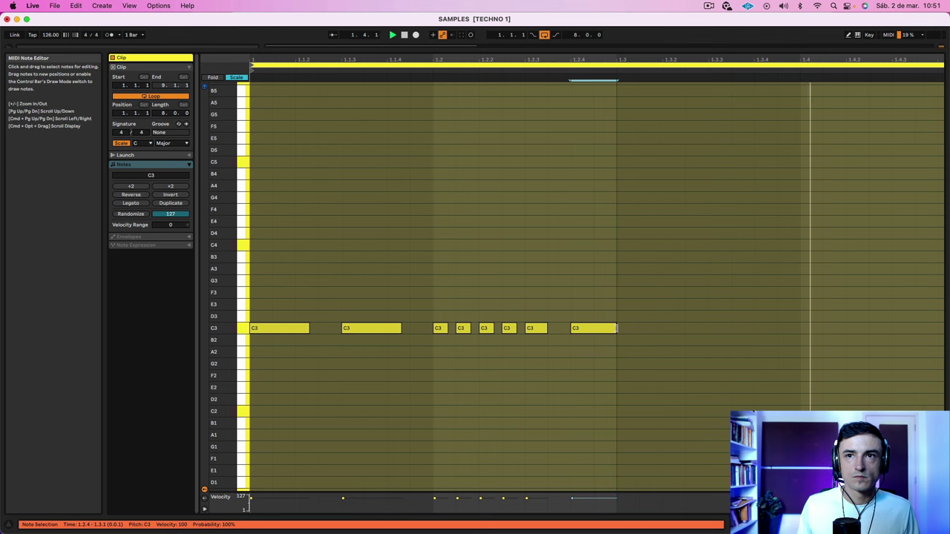
left_click(753, 341)
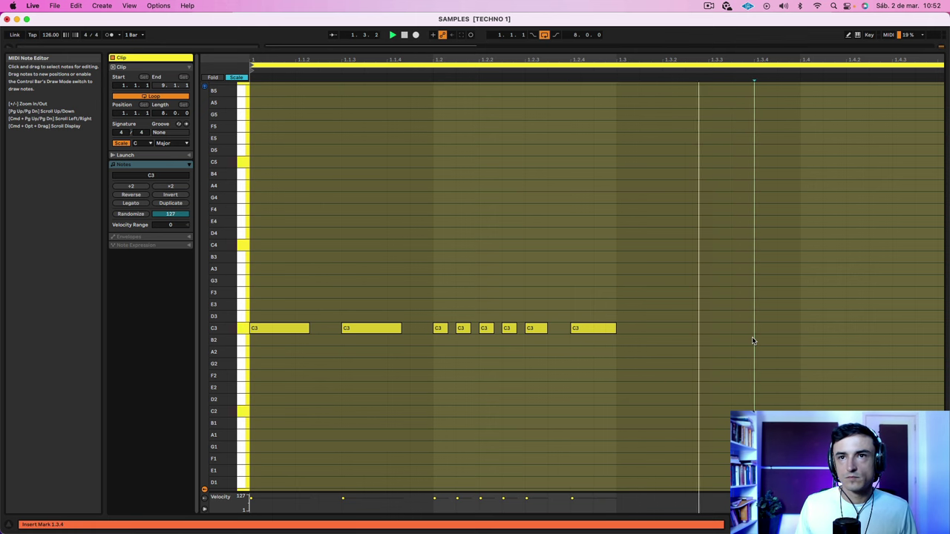
Return to the synth shot's Simpler, shorten the SYNTH SHOT [C]20 sample to end just before 1.3, and play the pattern
key("shift+Tab")
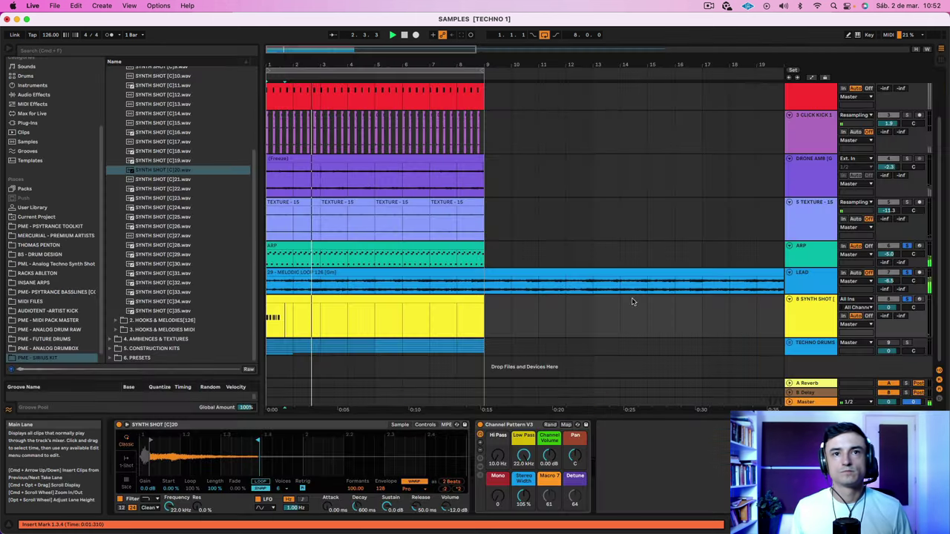
left_click(288, 298)
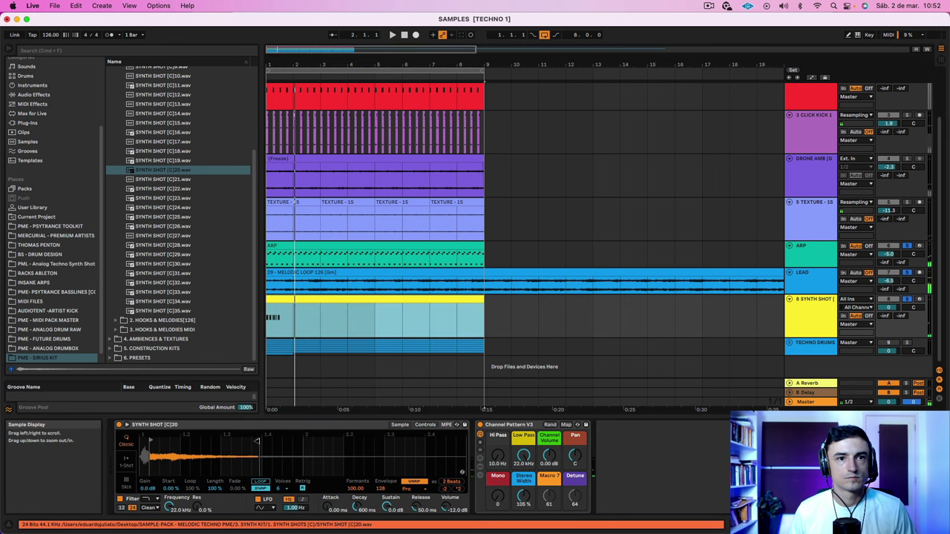
key("space")
mouse_move(257, 441)
left_mouse_down()
mouse_move(177, 444)
mouse_move(250, 444)
left_mouse_up()
key("space")
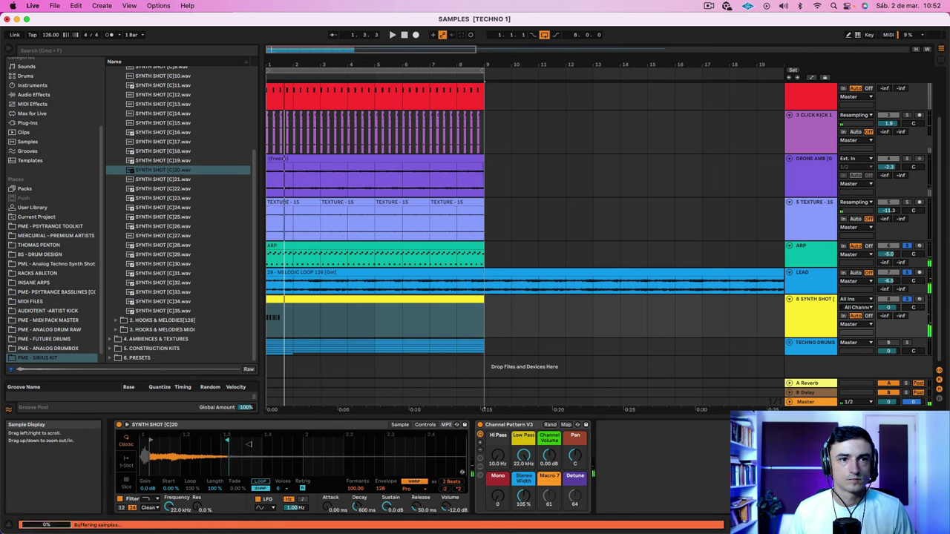
key("space")
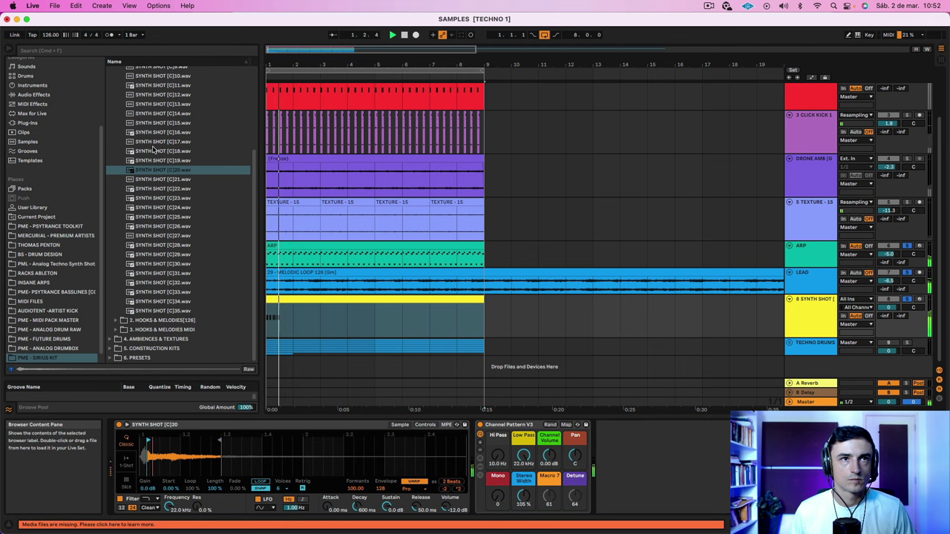
Try SYNTH SHOT [C]18 and then SYNTH SHOT [C]16 as the Simpler sample while the pattern plays
key("Up")
key("Up")
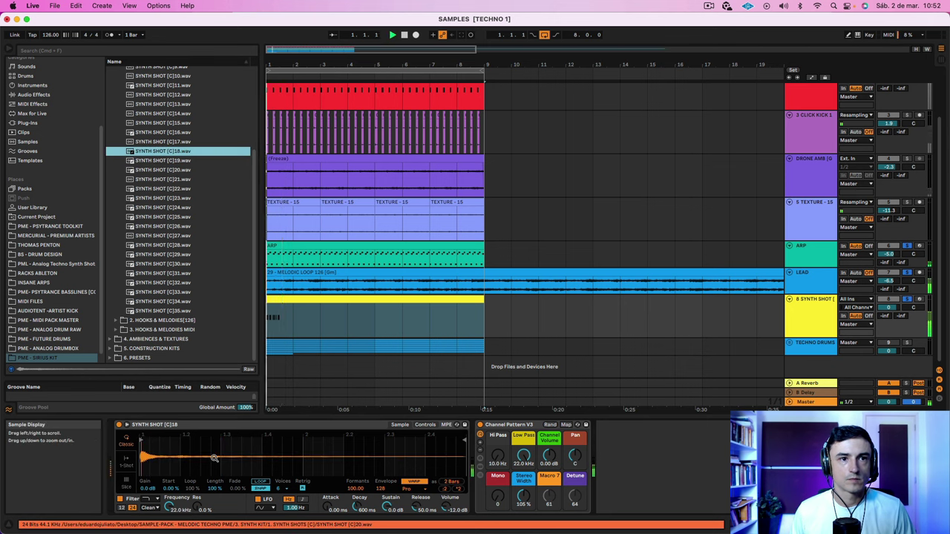
key("Up")
key("Up")
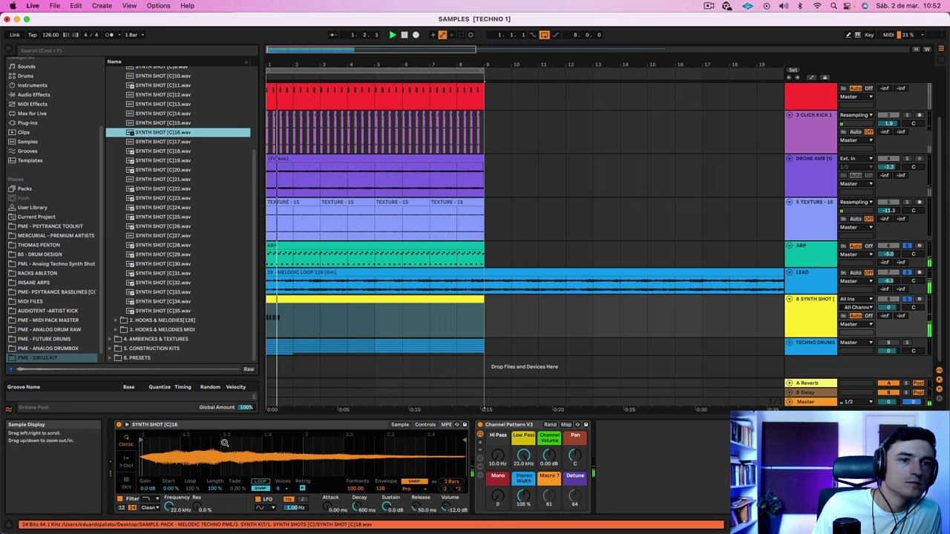
Trim SYNTH SHOT [C]16 to start shortly after 1.2 and end between 1.3 and 1.4, and check Simpler's controls
left_click_drag(144, 440, 214, 436)
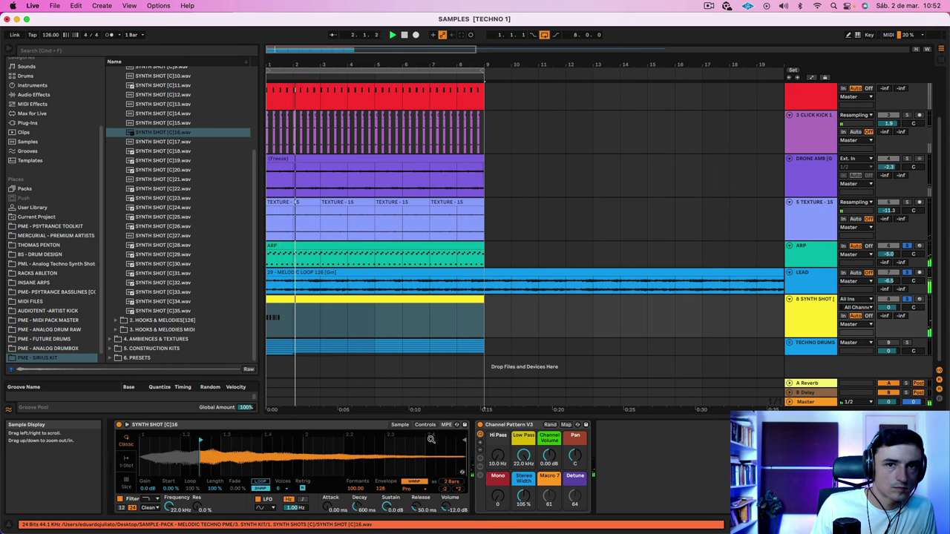
left_click_drag(462, 440, 238, 447)
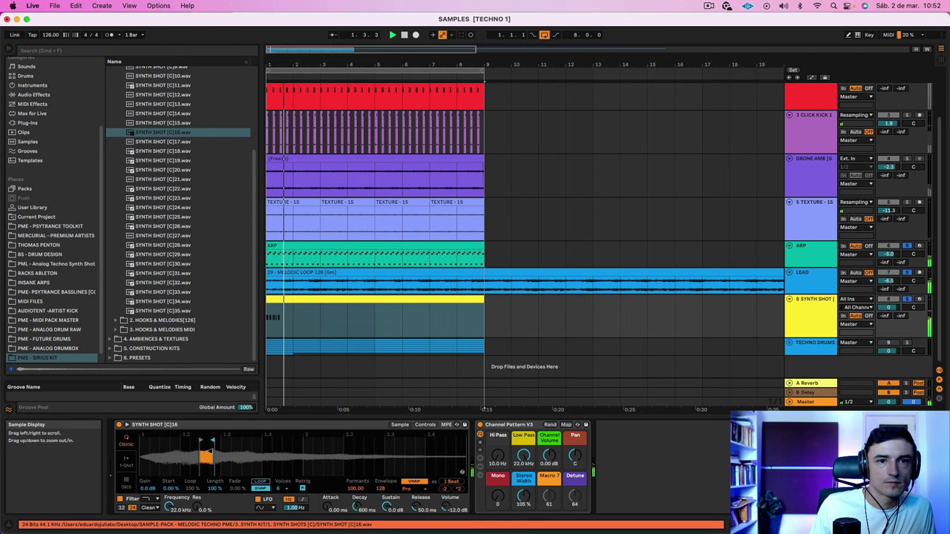
left_click_drag(210, 450, 245, 450)
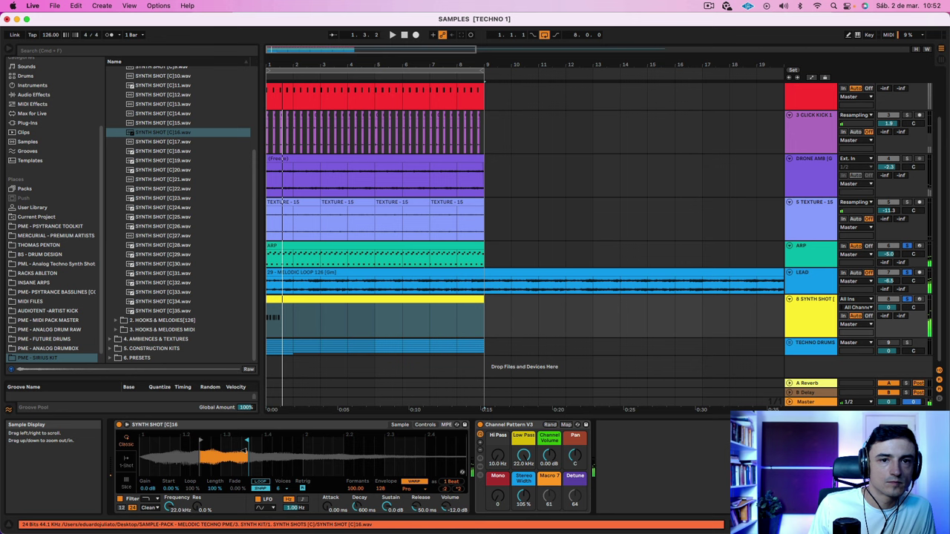
left_click(399, 425)
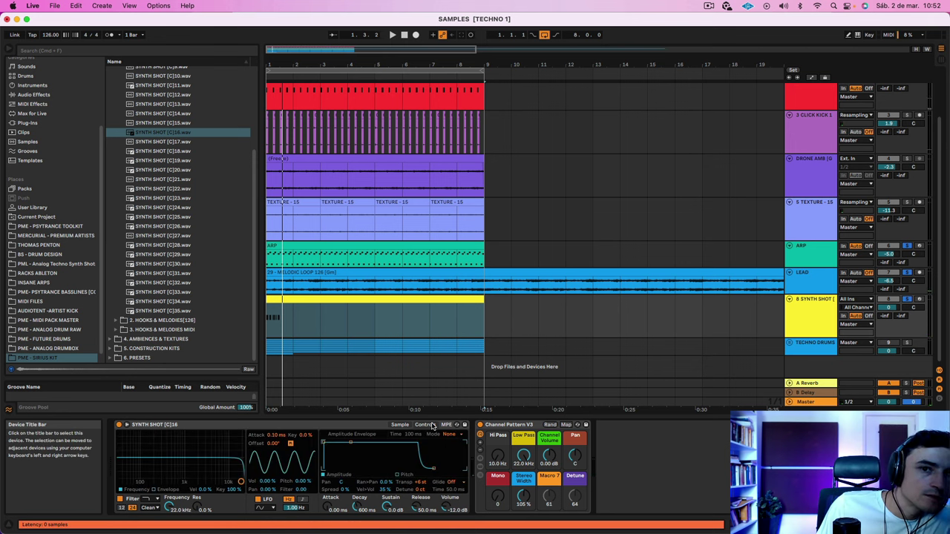
left_click(398, 425)
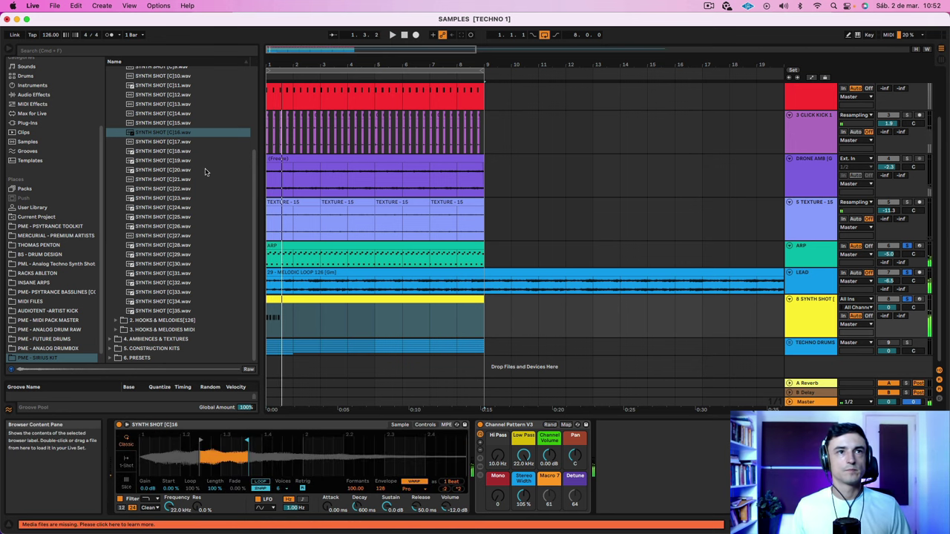
Replace the Simpler sample with SYNTH SHOT [C]1.wav from the 1. SYNTH SHOTS [C] folder and play the pattern
scroll(204, 173, "up", 5)
scroll(204, 173, "up", 2)
left_click_drag(152, 109, 232, 462)
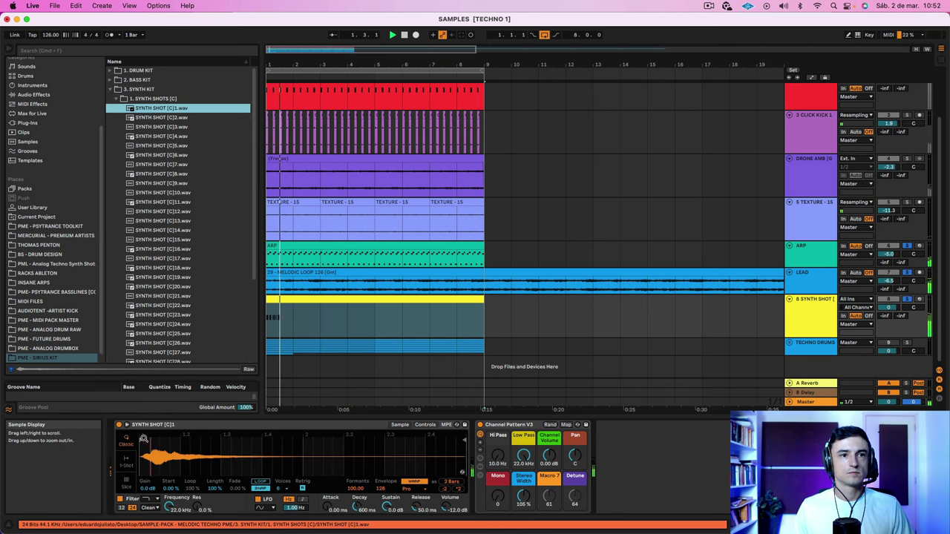
key("space")
Trim the SYNTH SHOT [C]1 sample to start at its attack and end between 1.3 and 1.4, checking by playback
left_click_drag(142, 440, 157, 438)
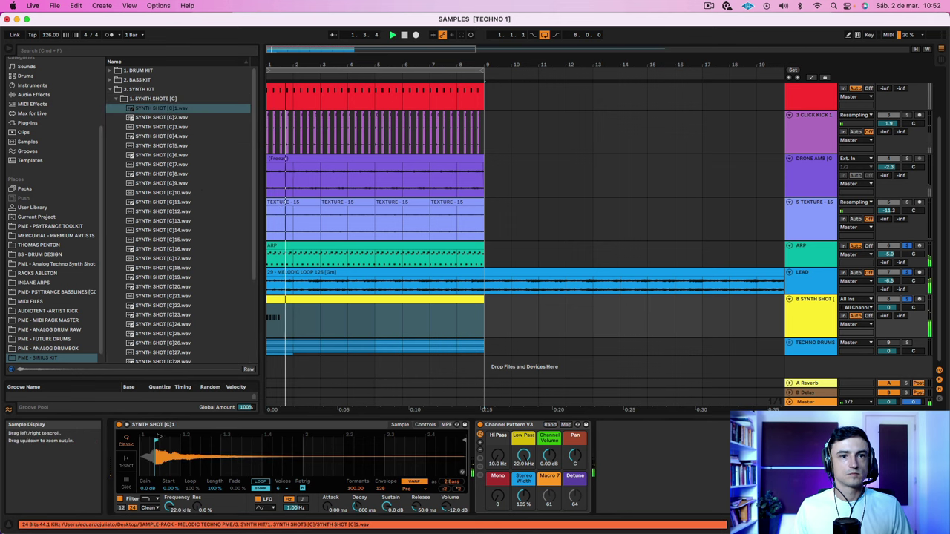
key("space")
key("space")
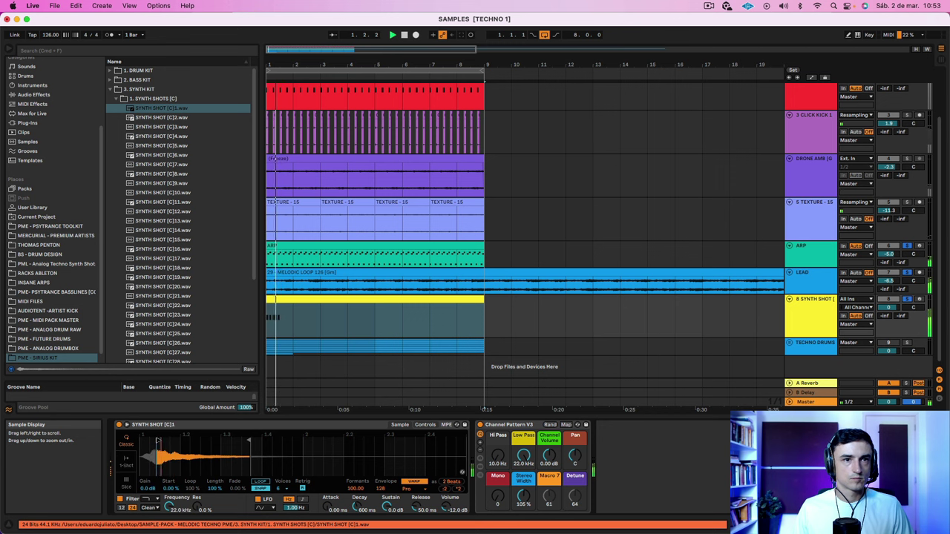
right_click(156, 441)
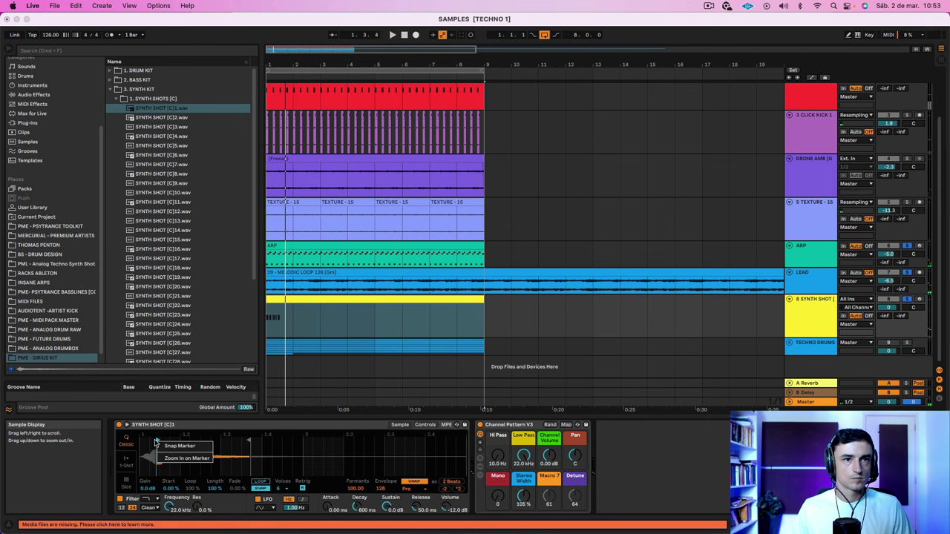
left_click(140, 439)
key("space")
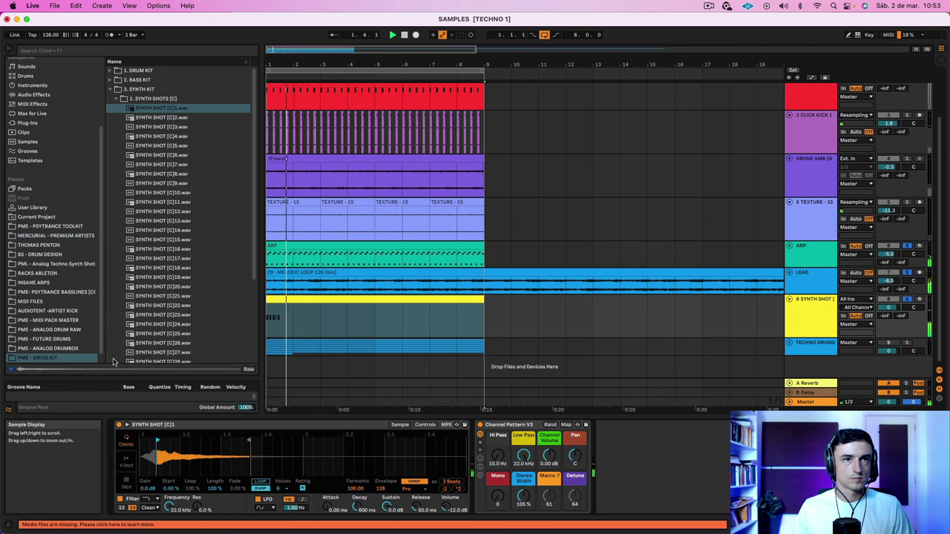
Audition several synth shots and load SYNTH SHOT [C]13.wav into the synth shot track's sampler, listening to it with the arrangement
left_click(150, 127)
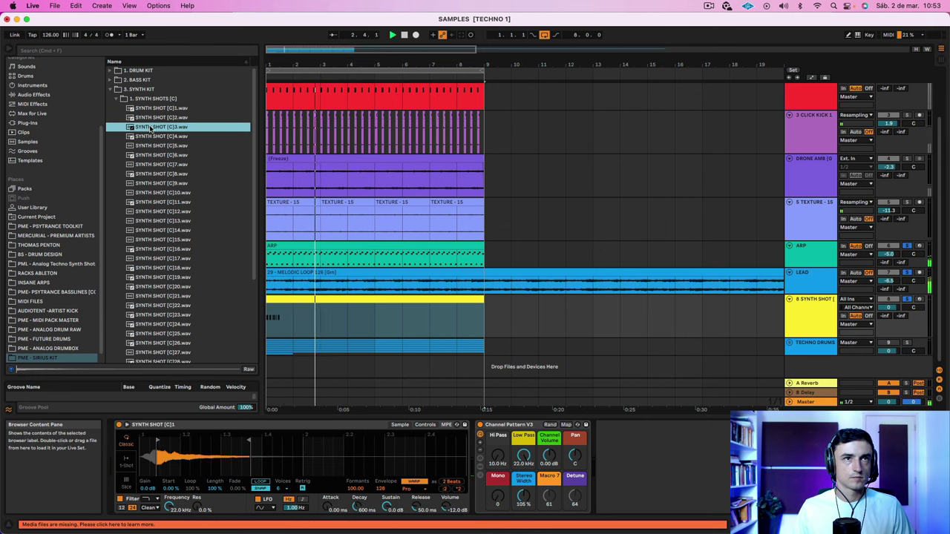
left_click(151, 164)
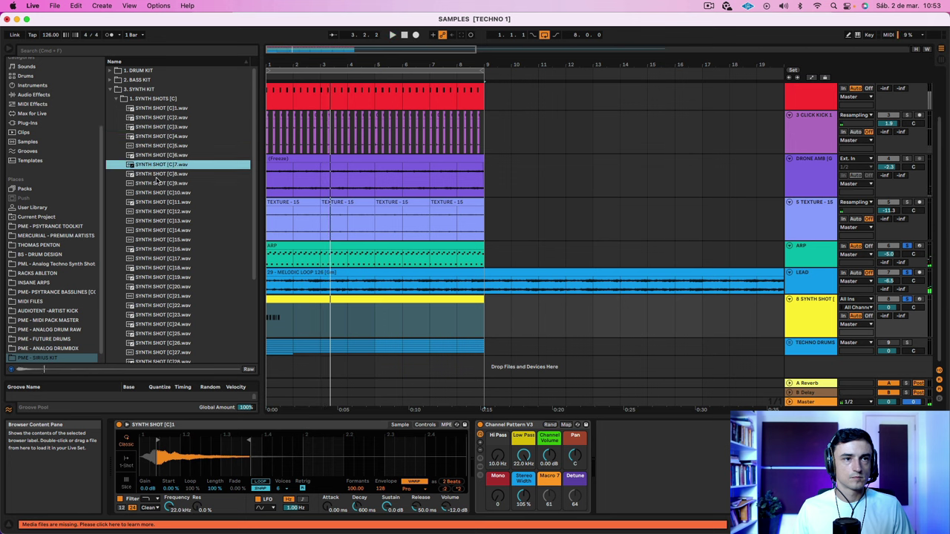
left_click(157, 192)
left_click(151, 222)
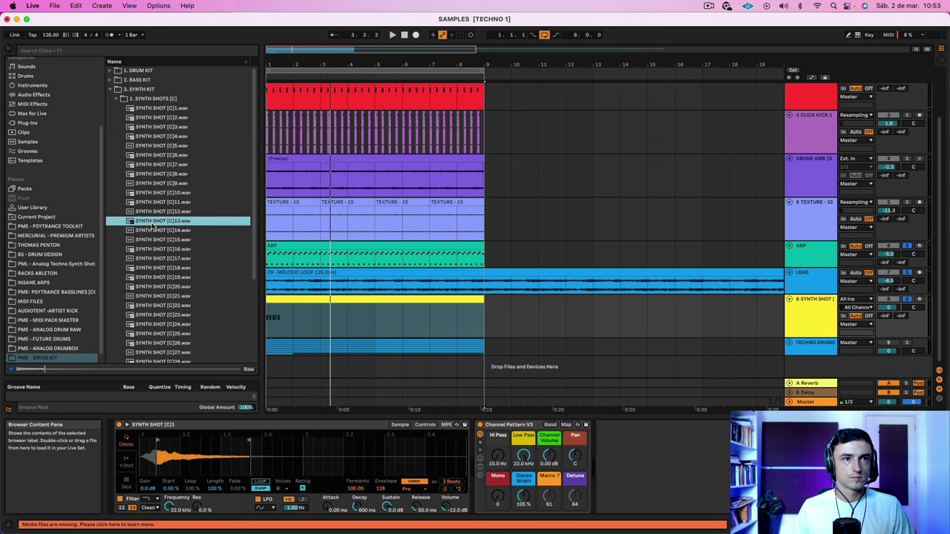
left_click_drag(151, 221, 177, 463)
key("space")
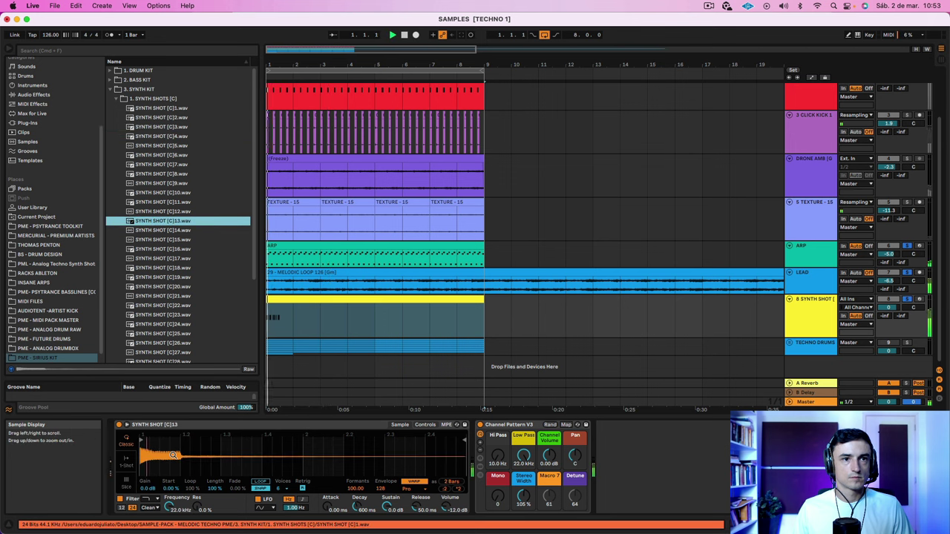
left_click(196, 425)
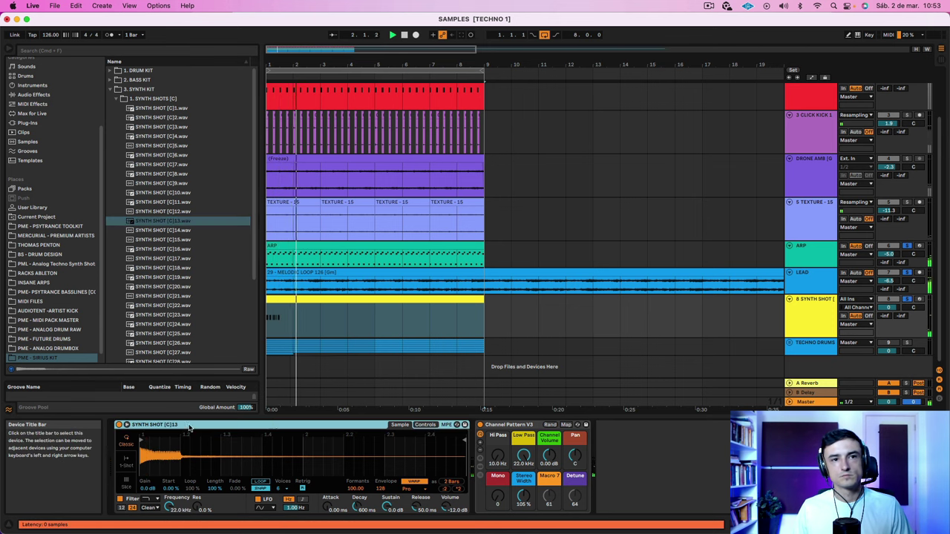
left_click(506, 426)
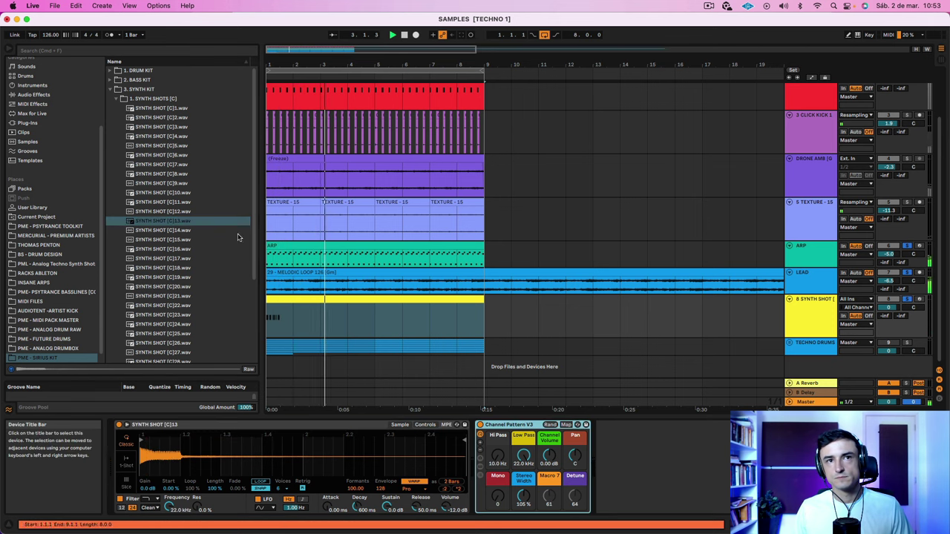
left_click(318, 301)
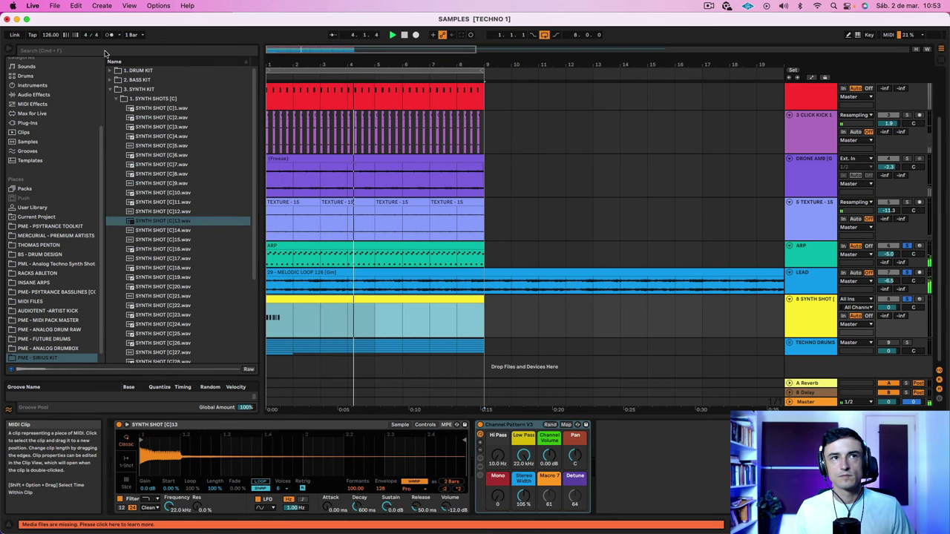
Add a Saturator at the end of the synth shot track's device chain and set its Drive to 9.14 dB
left_click(123, 99)
left_click(110, 89)
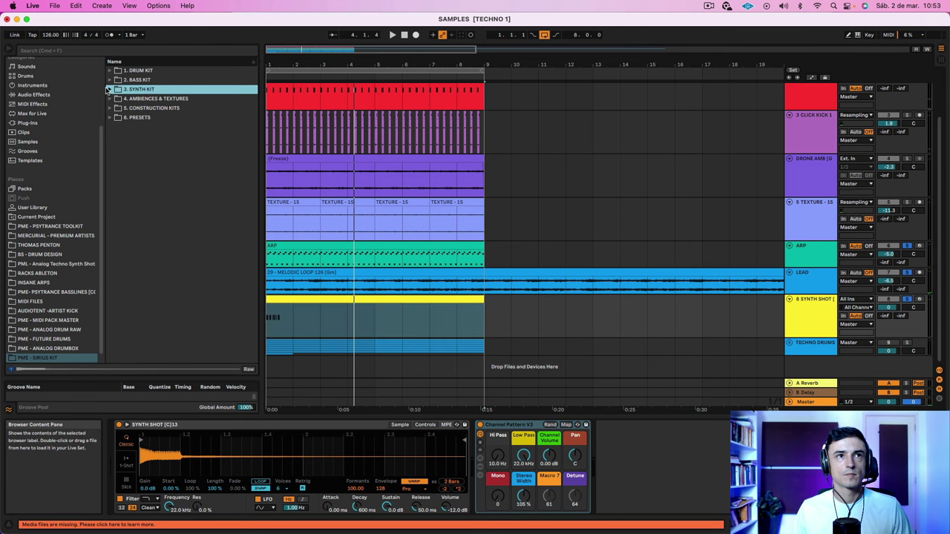
left_click(51, 49)
type("satur")
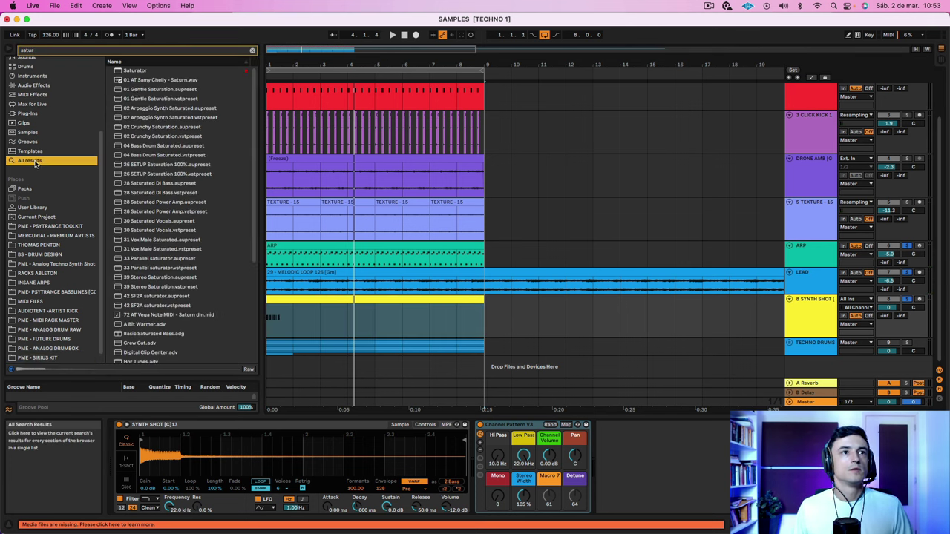
left_click(134, 70)
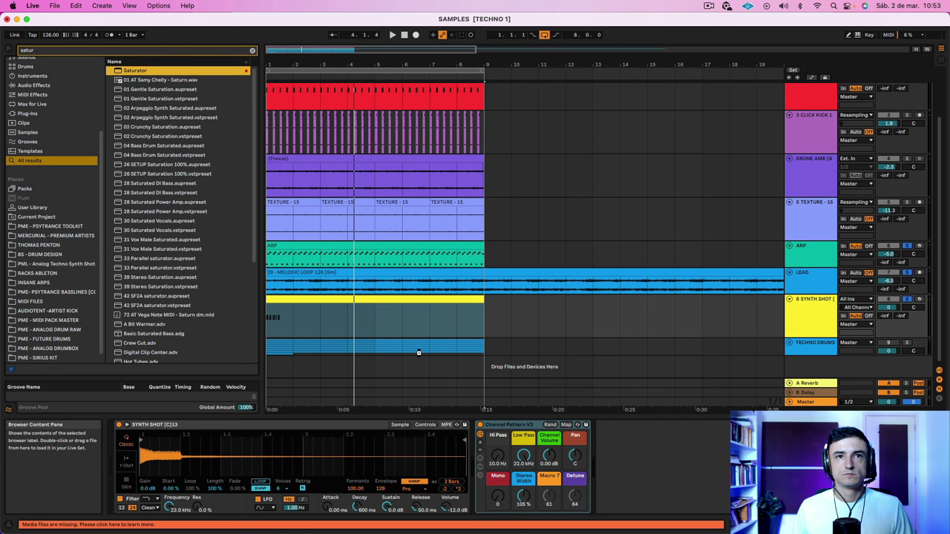
left_click_drag(419, 353, 650, 463)
key("space")
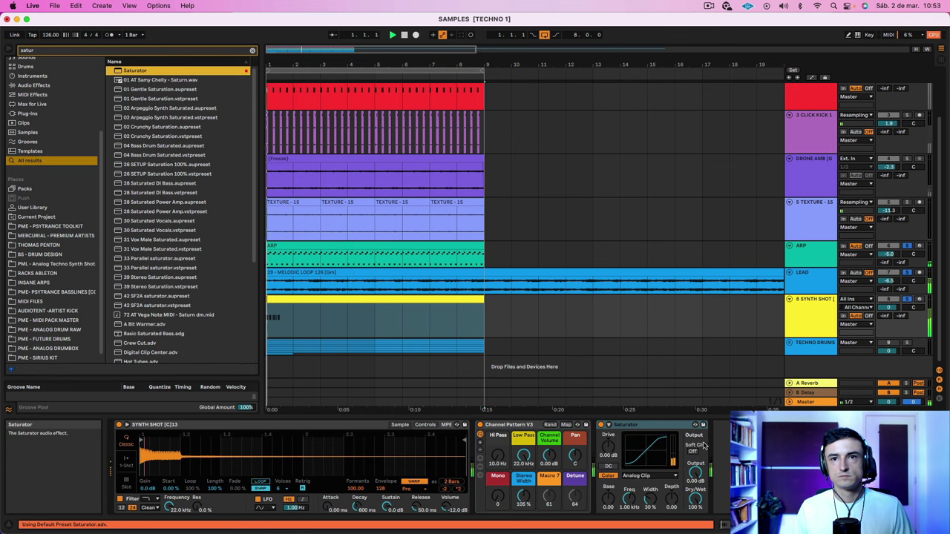
left_click_drag(608, 447, 608, 431)
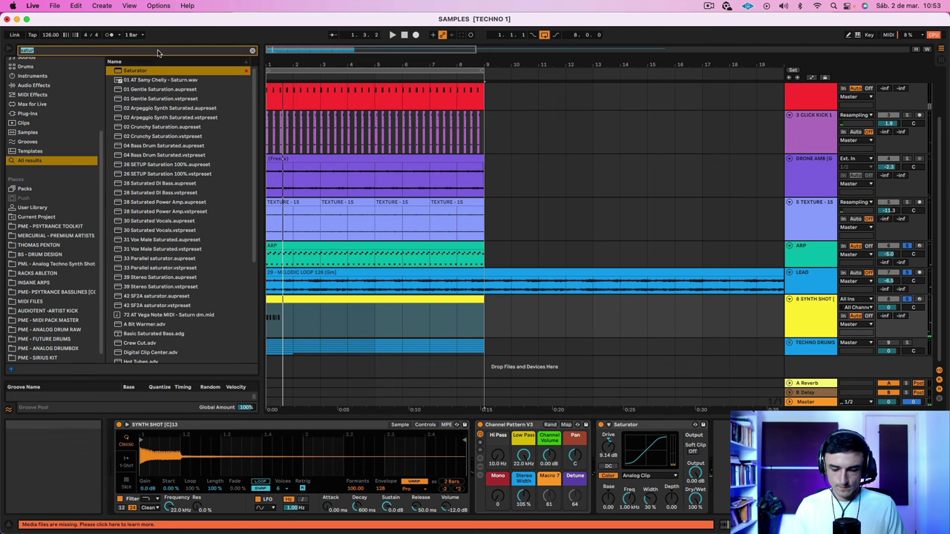
Add EQ Eight after the Saturator and raise its low-cut filter to about 150 Hz
type("eq")
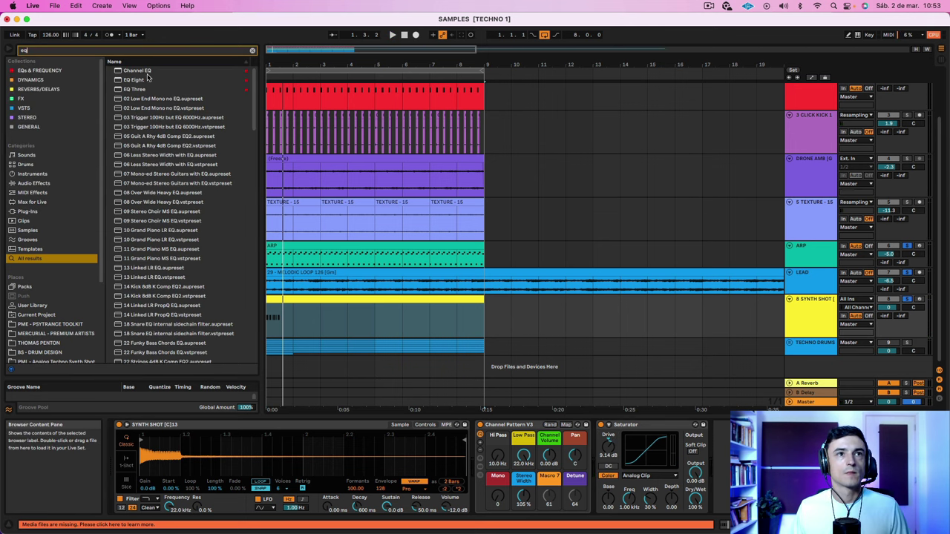
left_click(145, 81)
left_click_drag(723, 445, 724, 446)
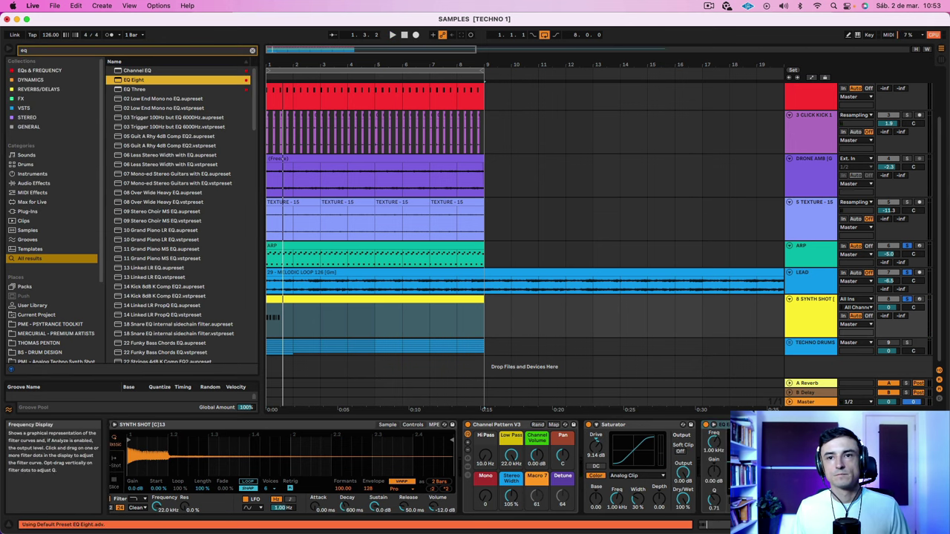
left_click(741, 500)
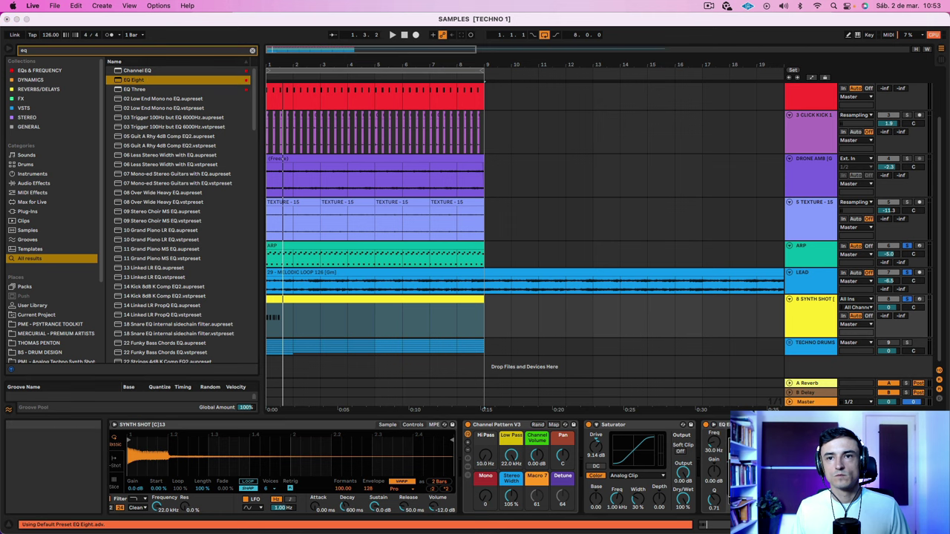
left_click_drag(755, 460, 782, 461)
key("space")
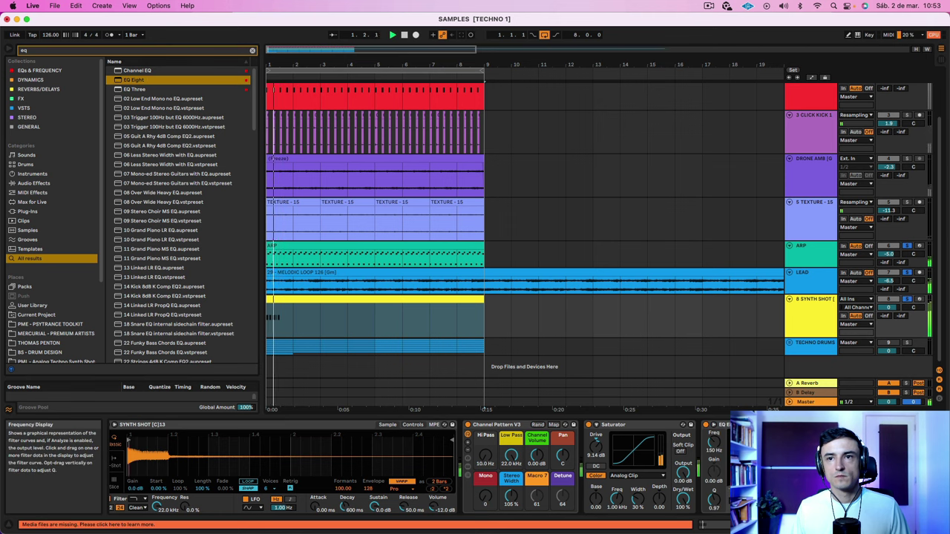
Shape EQ Eight during playback, cutting about 7 dB near 625 Hz and about 3.1 dB at 4.00 kHz
key("space")
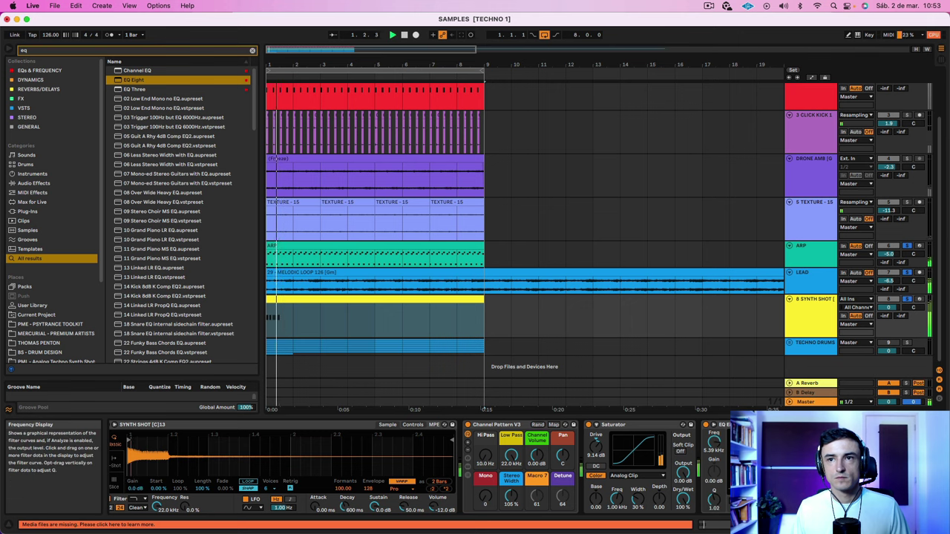
key("space")
key("space")
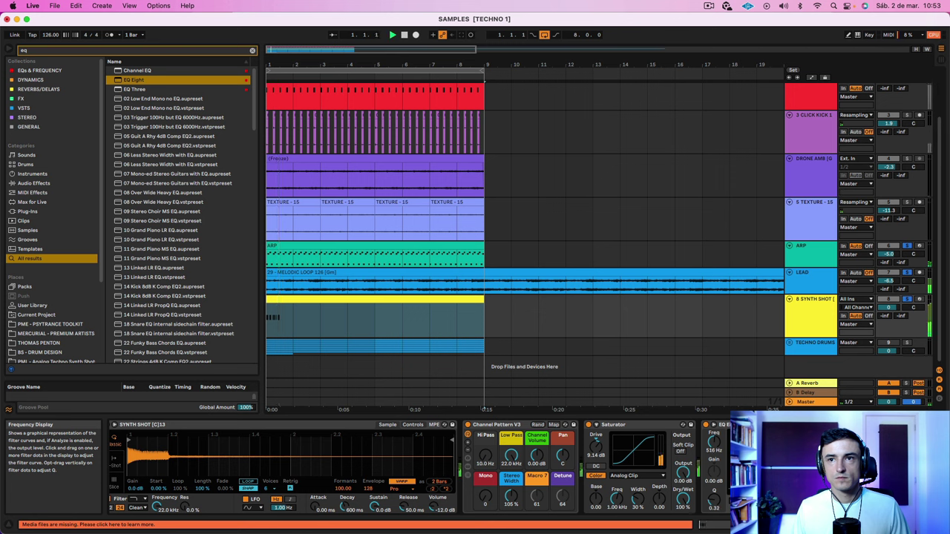
left_click_drag(788, 460, 785, 471)
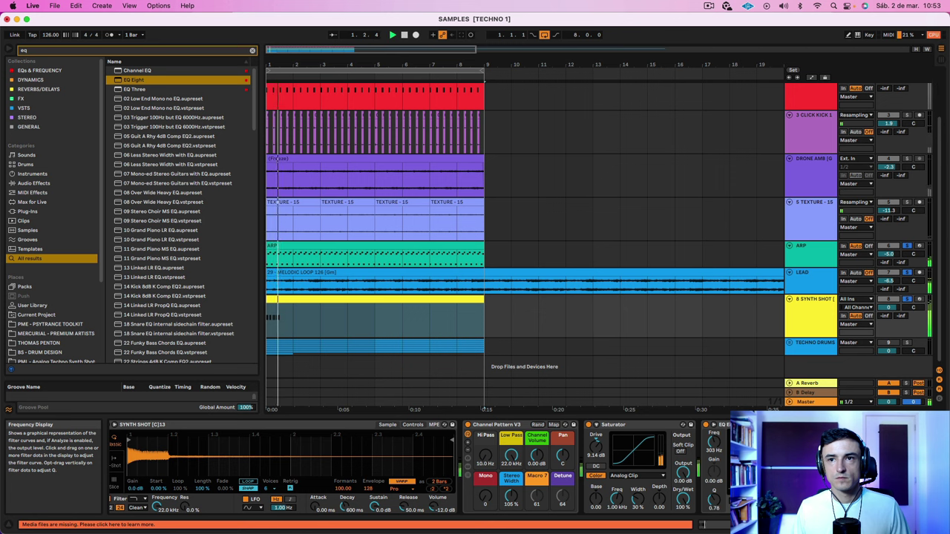
key("space")
key("space")
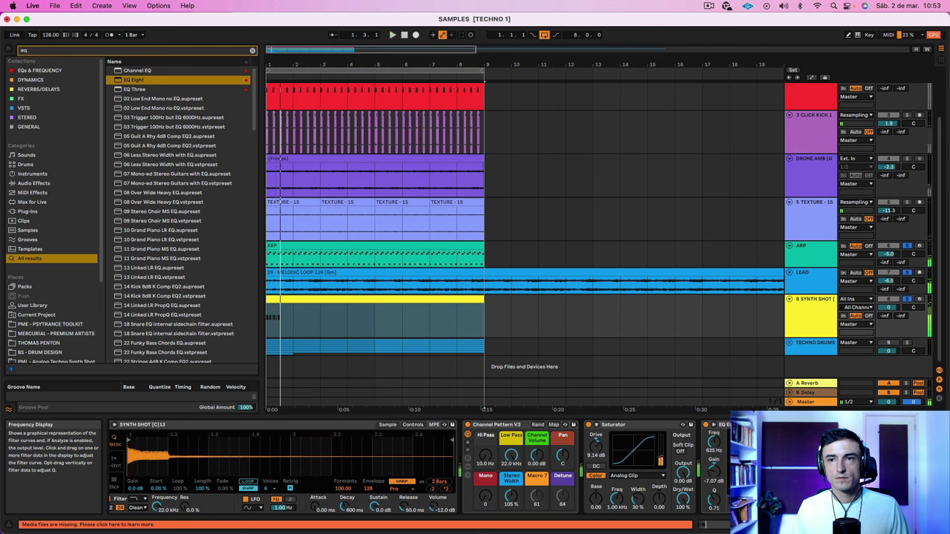
key("space")
key("Delete")
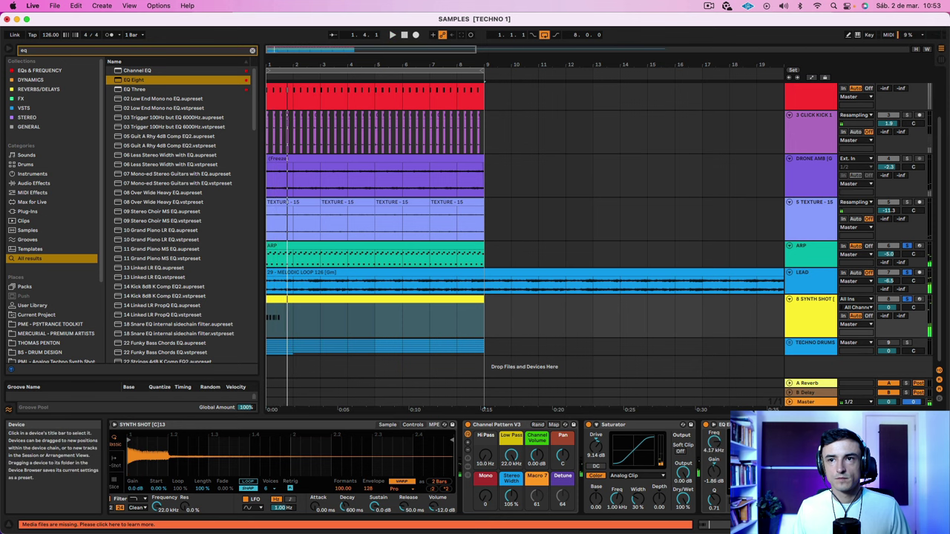
key("space")
left_click(717, 424)
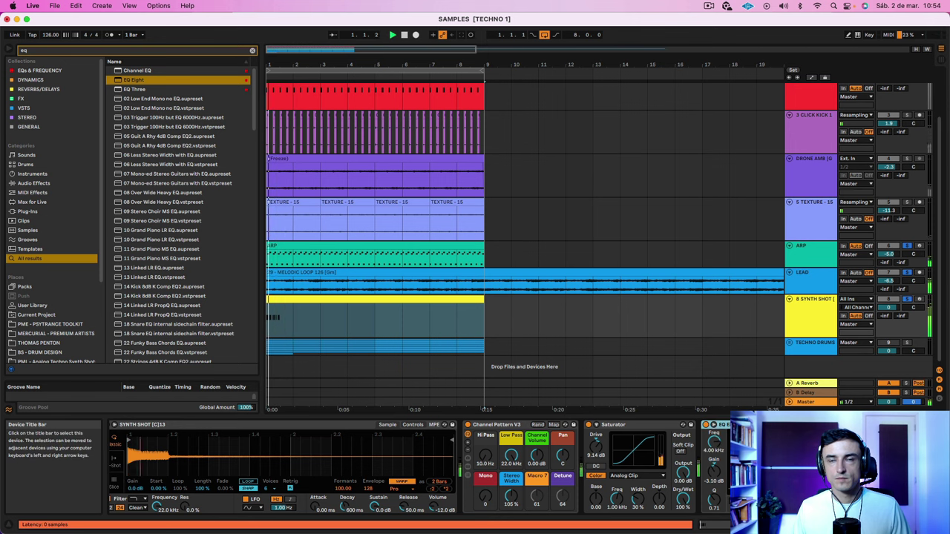
Find the Delay effect and add it after EQ Eight on the synth shot track, playing the result
scroll(717, 424, "right", 2)
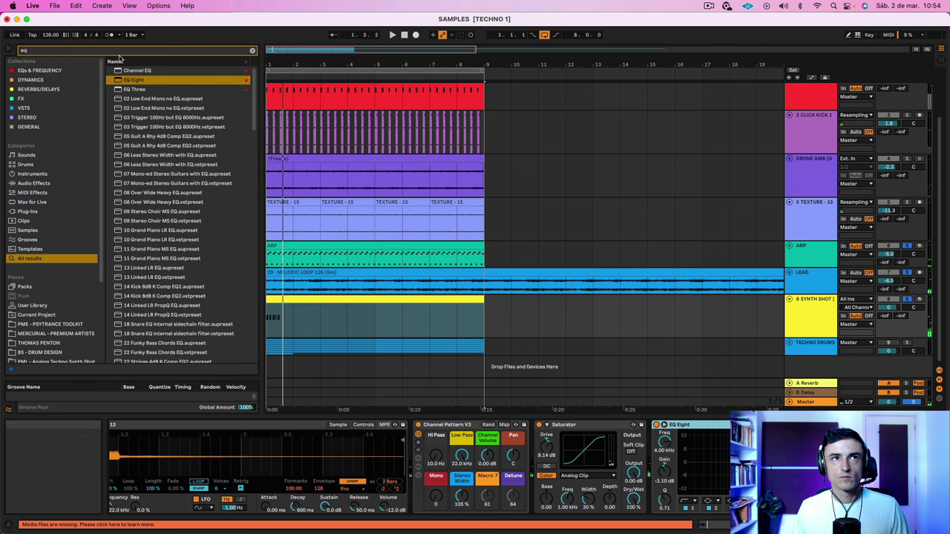
type("delay")
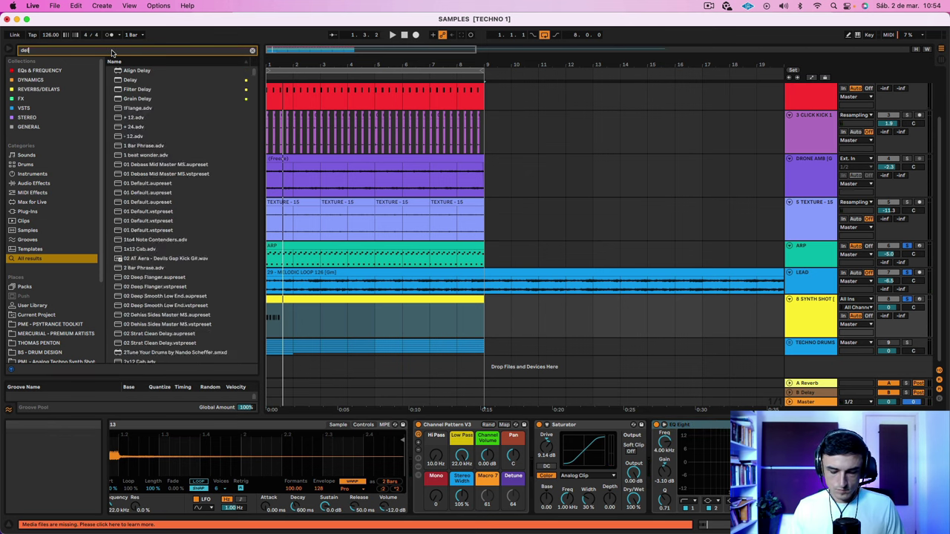
left_click(128, 81)
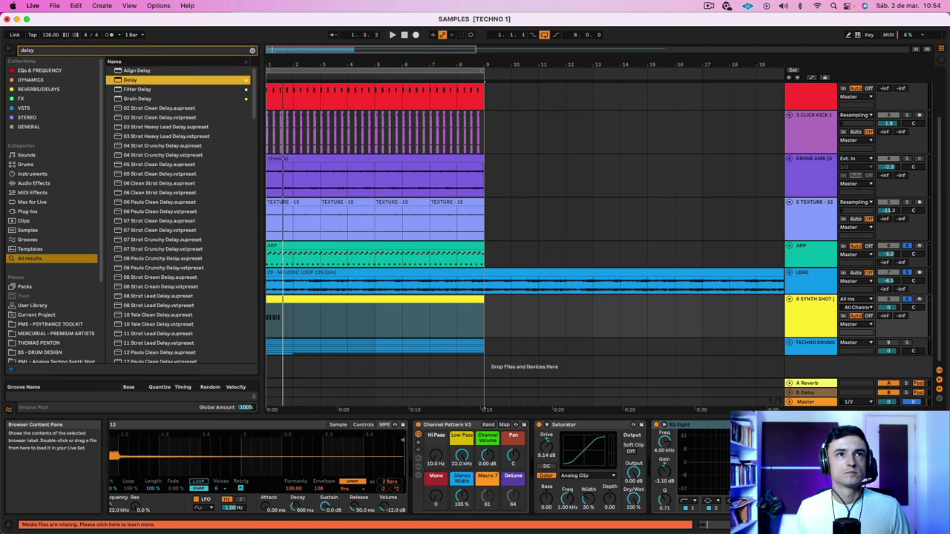
double_click(128, 80)
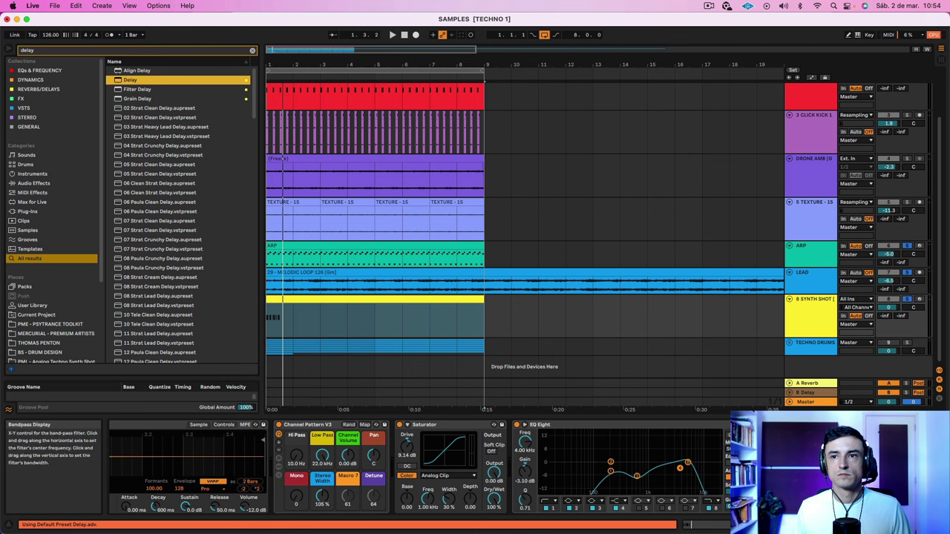
key("space")
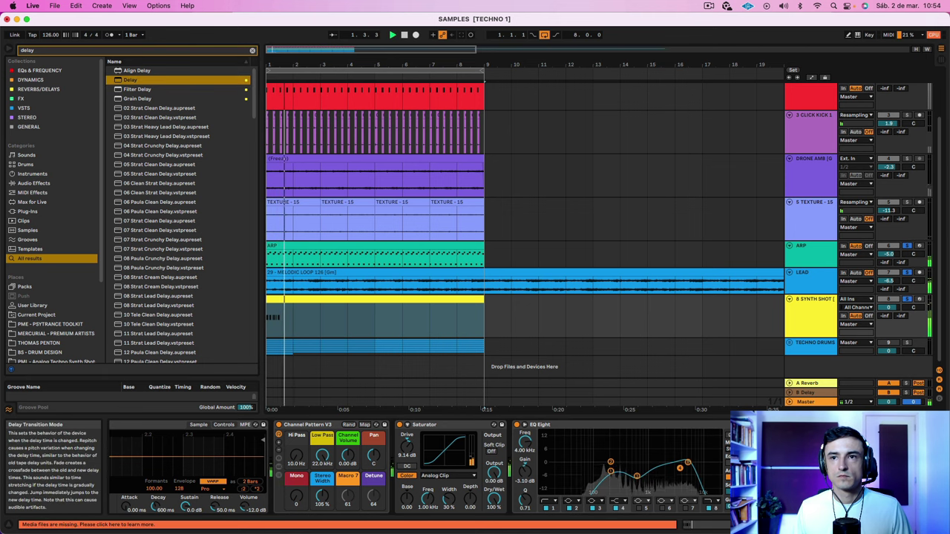
Narrow EQ Eight's range with a high cut at about 1.90 kHz, a low cut at about 278 Hz and an 8.31 dB dip at 711 Hz
mouse_move(688, 461)
left_mouse_down()
mouse_move(660, 458)
mouse_move(673, 465)
left_mouse_up()
key("space")
key("space")
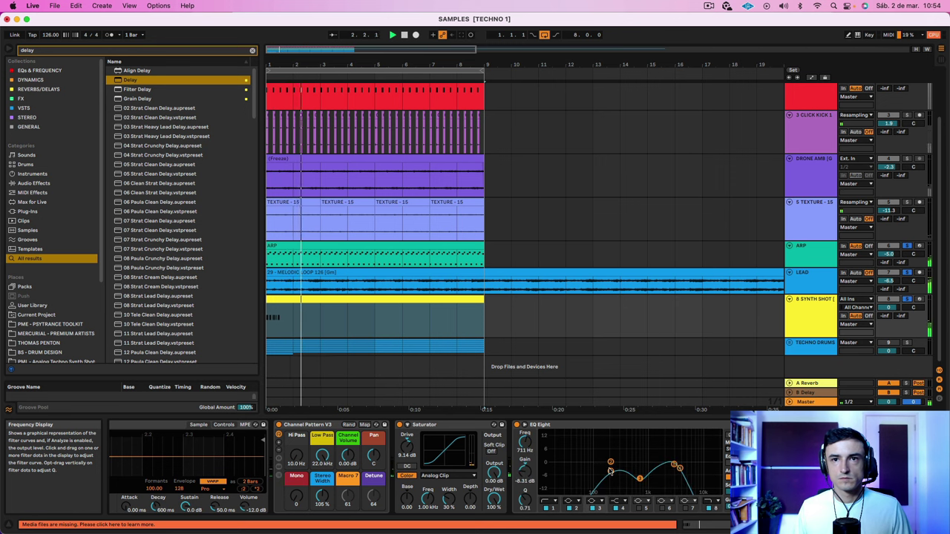
key("space")
key("space")
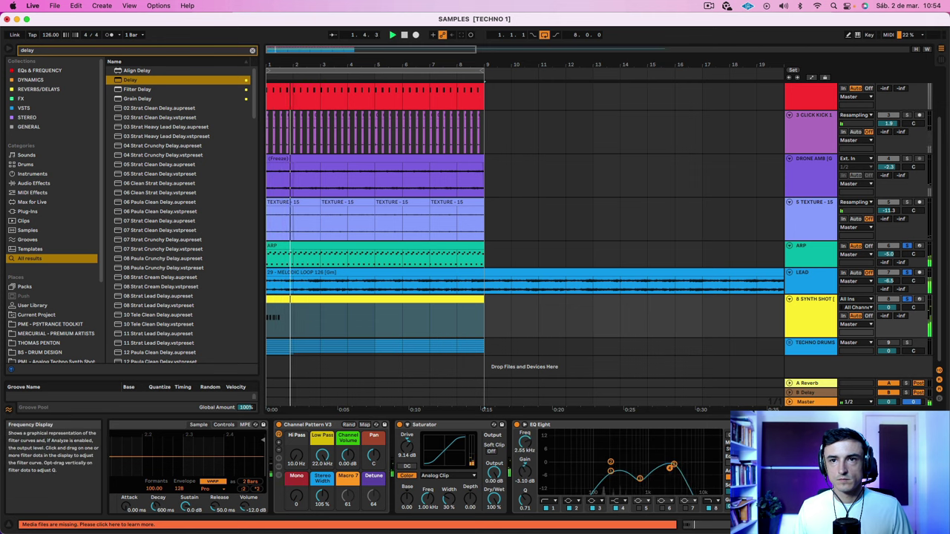
key("space")
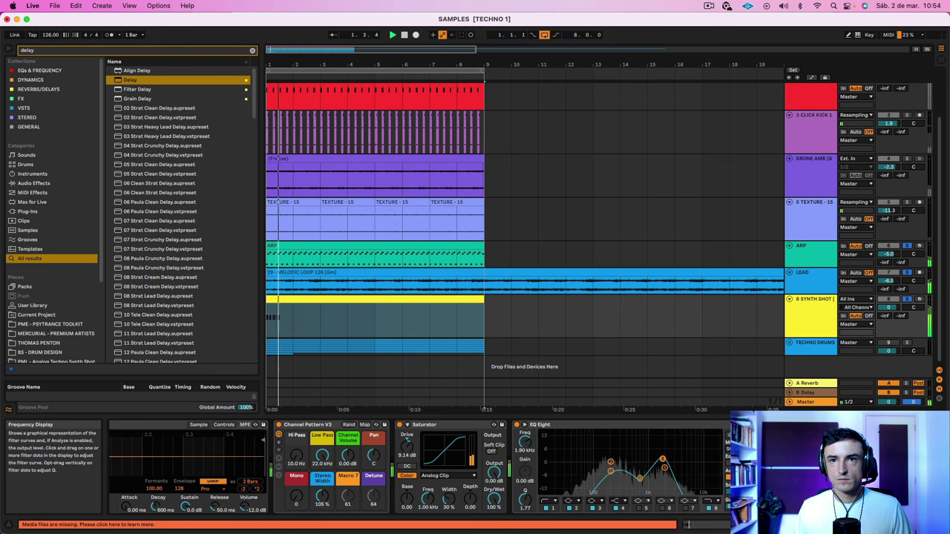
left_click(612, 472)
mouse_move(610, 473)
left_mouse_down()
mouse_move(625, 460)
mouse_move(618, 471)
left_mouse_up()
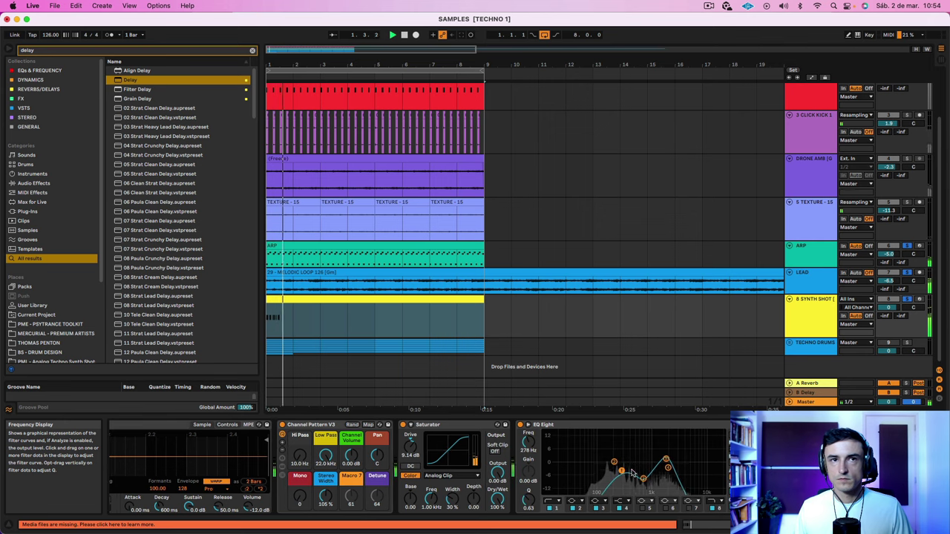
Open the synth shot MIDI clip and lengthen its last C3 note to end at 1.3.2, listening to the change
double_click(290, 299)
key("space")
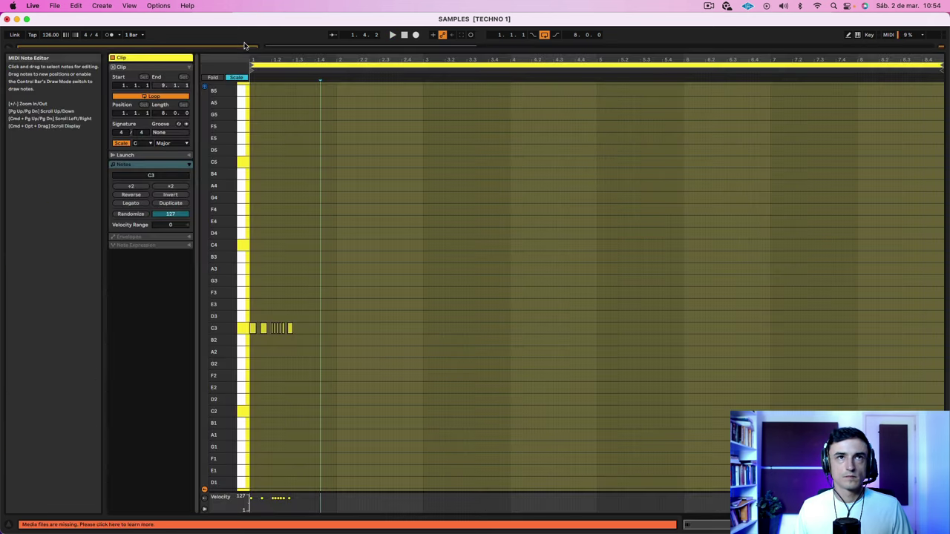
left_click_drag(258, 59, 434, 273)
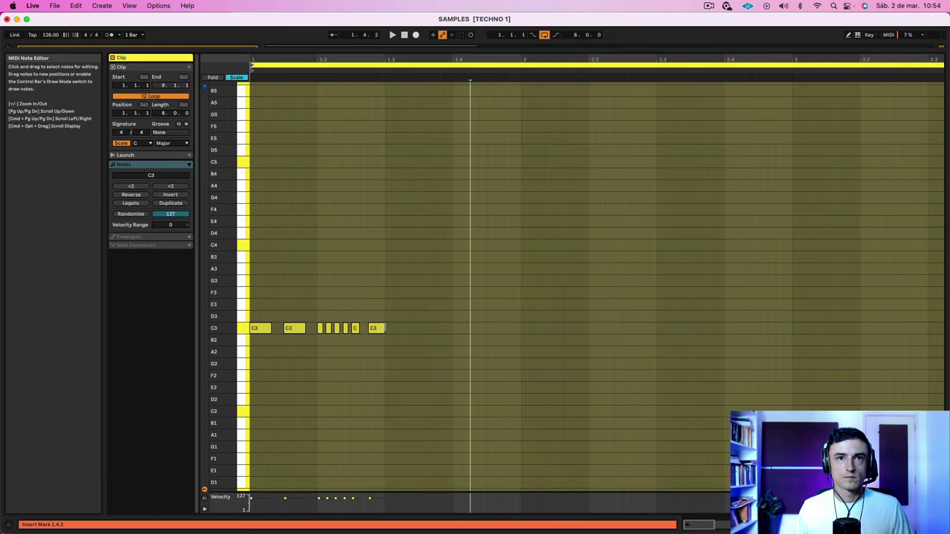
left_click_drag(385, 328, 413, 326)
key("space")
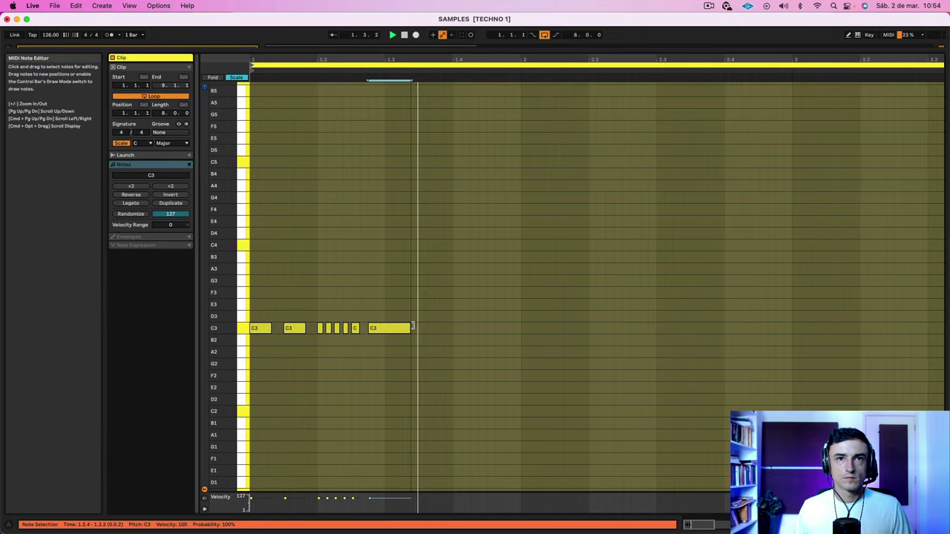
left_click(430, 345)
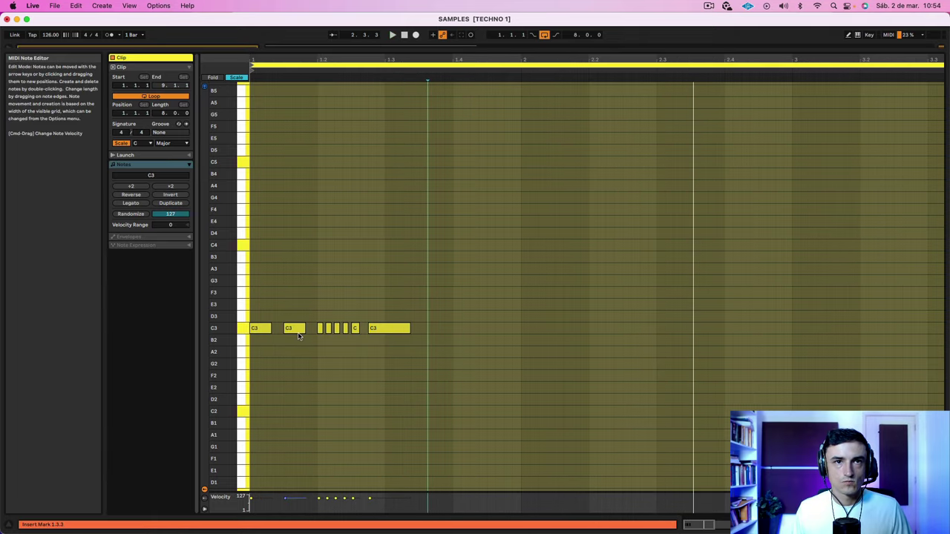
Delete the first C3 note of the synth shot clip and shorten the last one to end at 1.3.1, listening during playback
key("space")
left_click(243, 328)
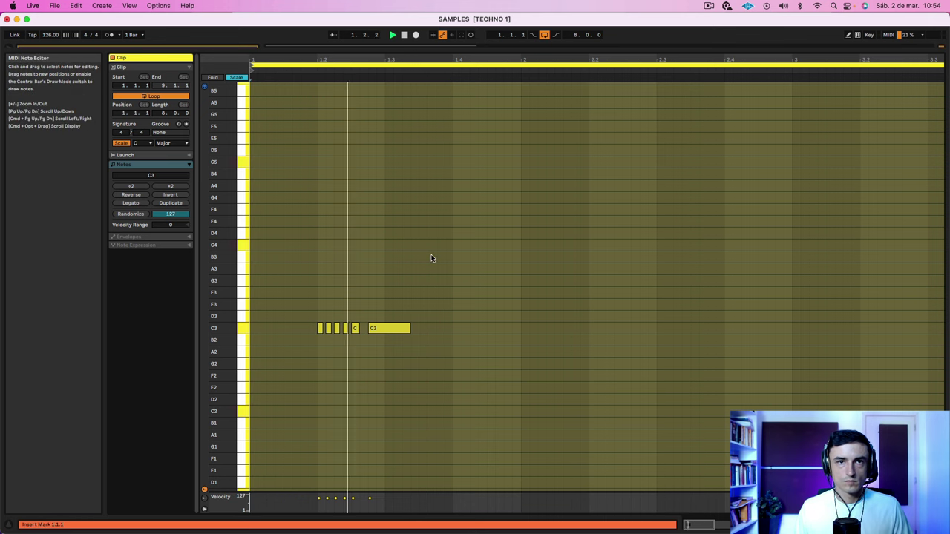
key("space")
key("super+z")
left_click(260, 328)
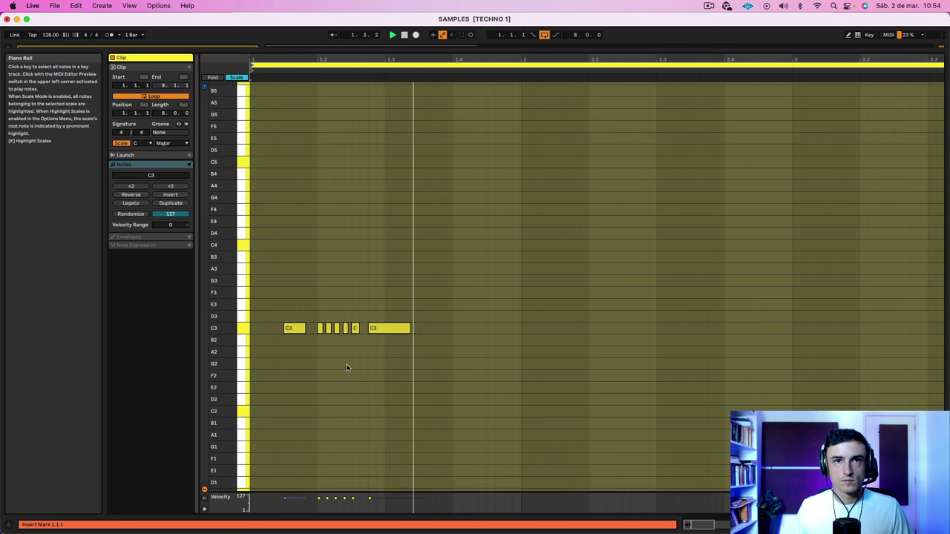
left_click(402, 360)
left_click_drag(410, 328, 384, 328)
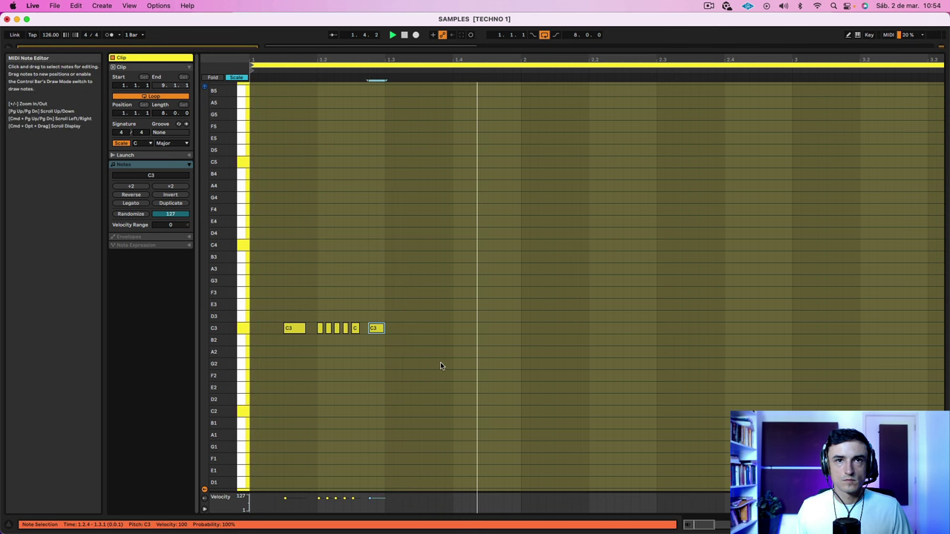
Add a short C3 note at 3.1.1 in the synth shot clip and play it
double_click(796, 329)
left_click(800, 341)
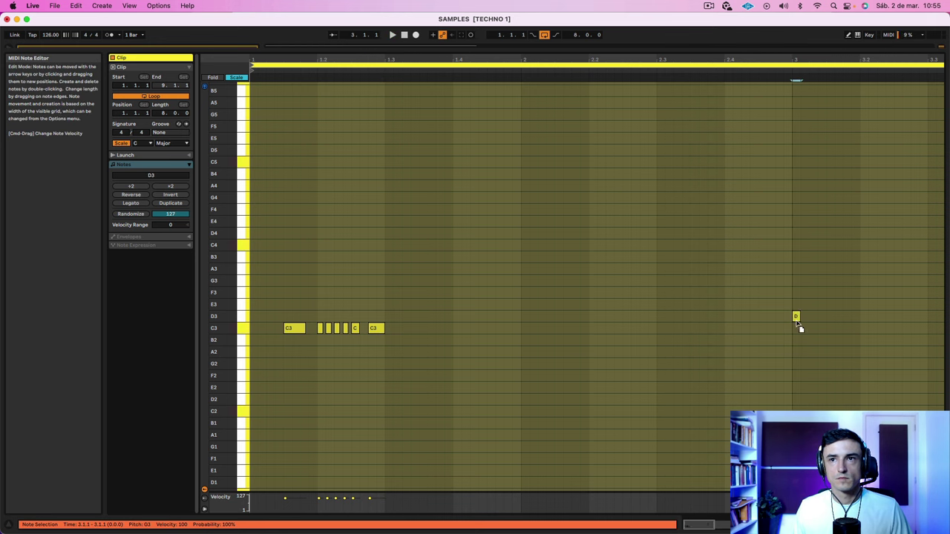
key("space")
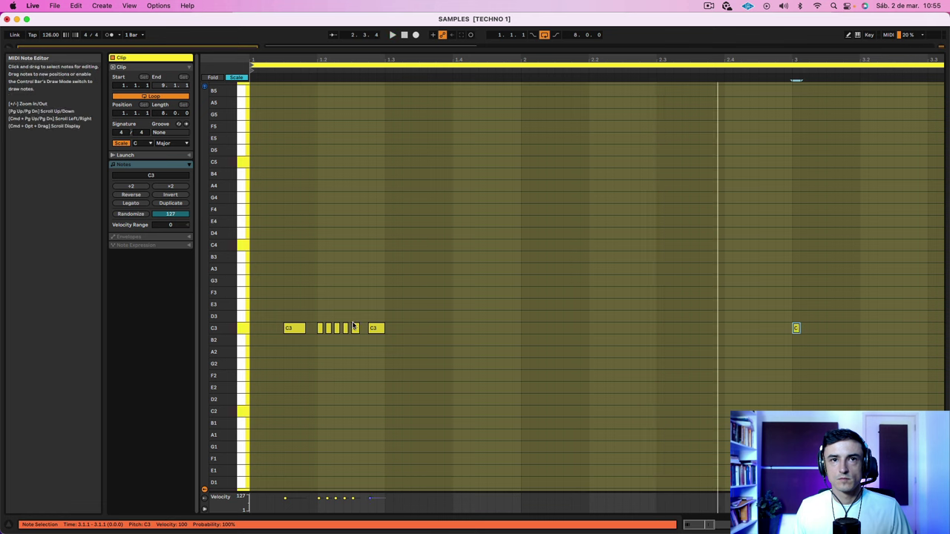
Delete all notes after the first C3 note, stretch that note to span 1.1.1 to 1.3.1 and play it
key("space")
left_click(321, 303)
left_click_drag(321, 300, 928, 413)
key("Delete")
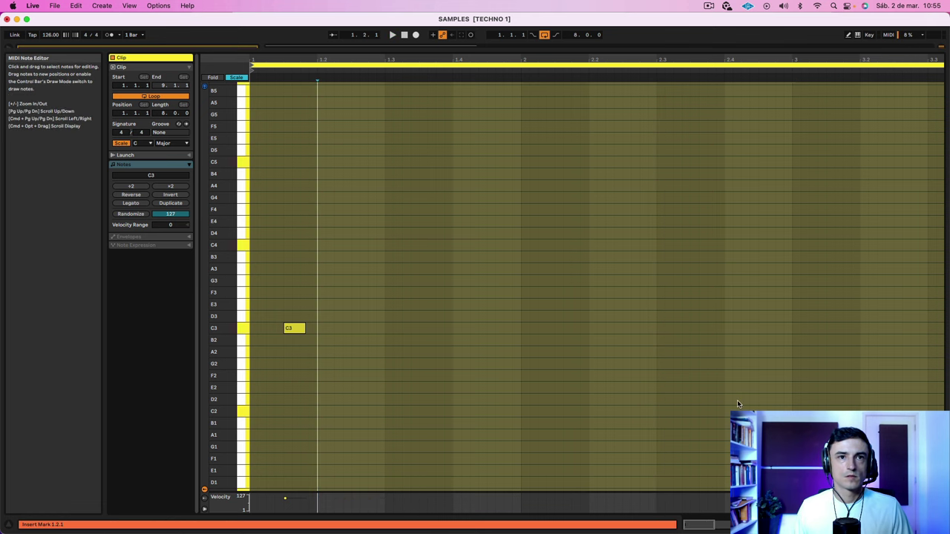
left_click_drag(299, 330, 378, 329)
key("space")
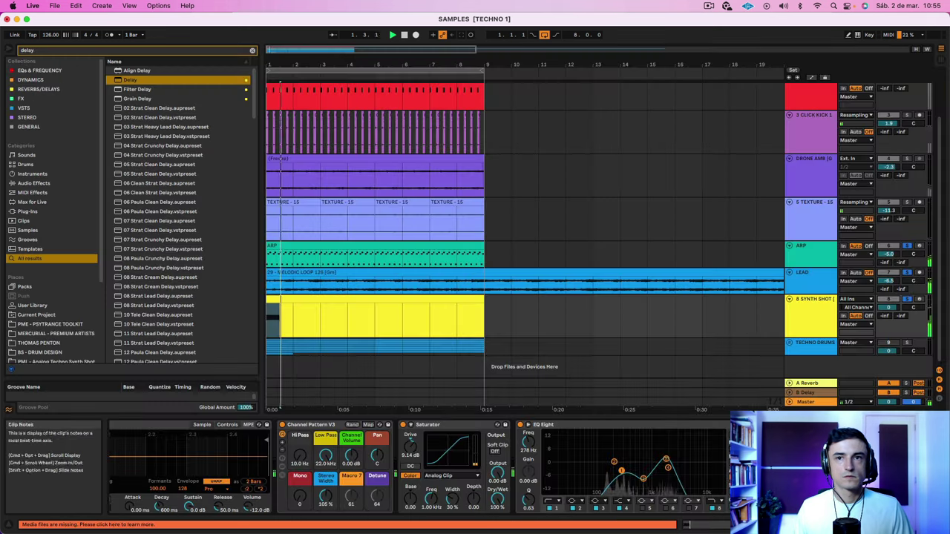
Move EQ Eight's upper mid band to 2.67 kHz and set the Saturator Drive to 5.71 dB, listening to the result
mouse_move(668, 468)
left_mouse_down()
mouse_move(710, 475)
mouse_move(673, 466)
left_mouse_up()
key("space")
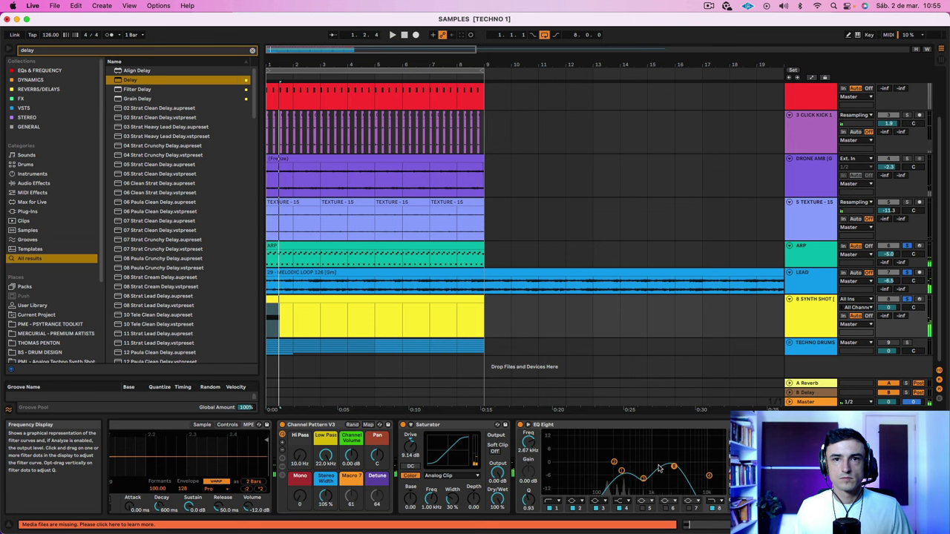
left_click(169, 428)
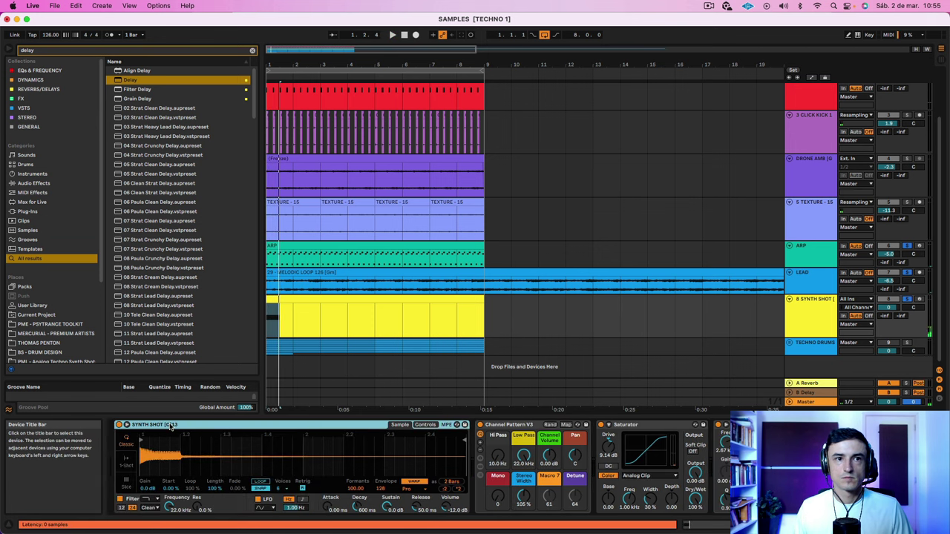
left_click(609, 447)
key("space")
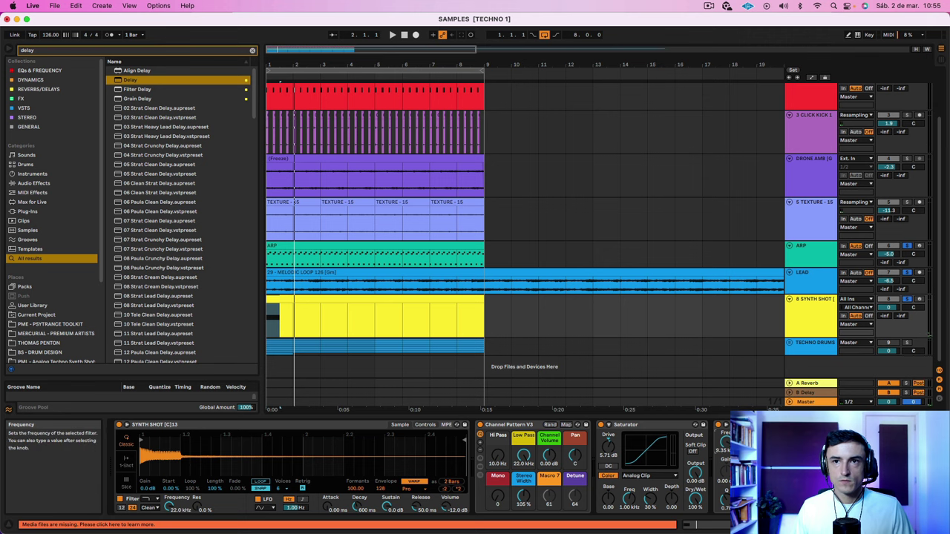
Automate EQ Eight's 8 Frequency A on the synth shot track to peak at 11.2 kHz within the first beat, checking it in playback
key("a")
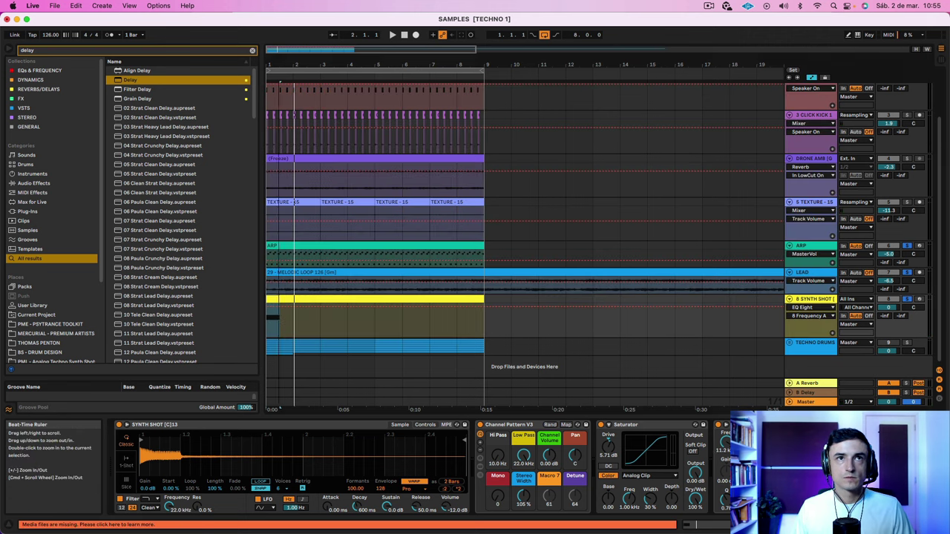
left_click_drag(297, 64, 528, 416)
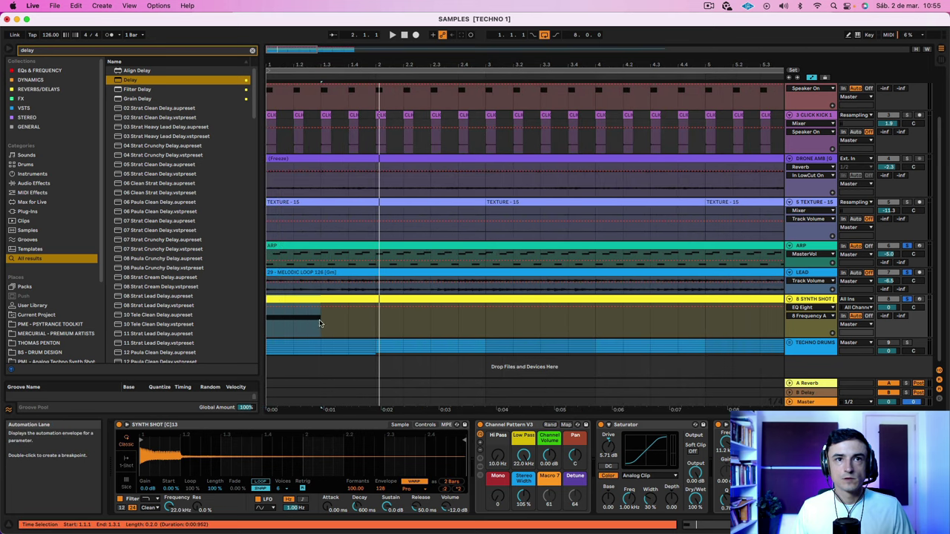
left_click(269, 308)
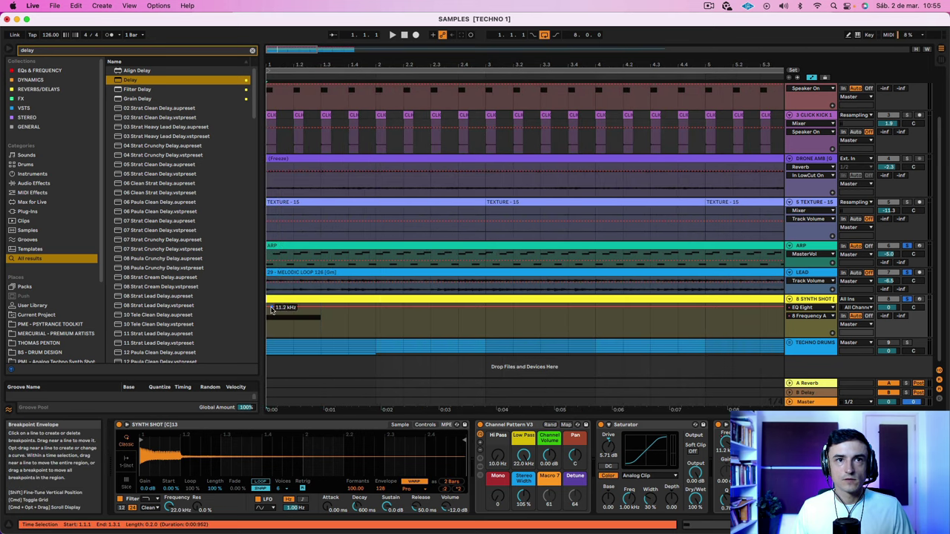
left_click_drag(324, 311, 283, 334)
key("space")
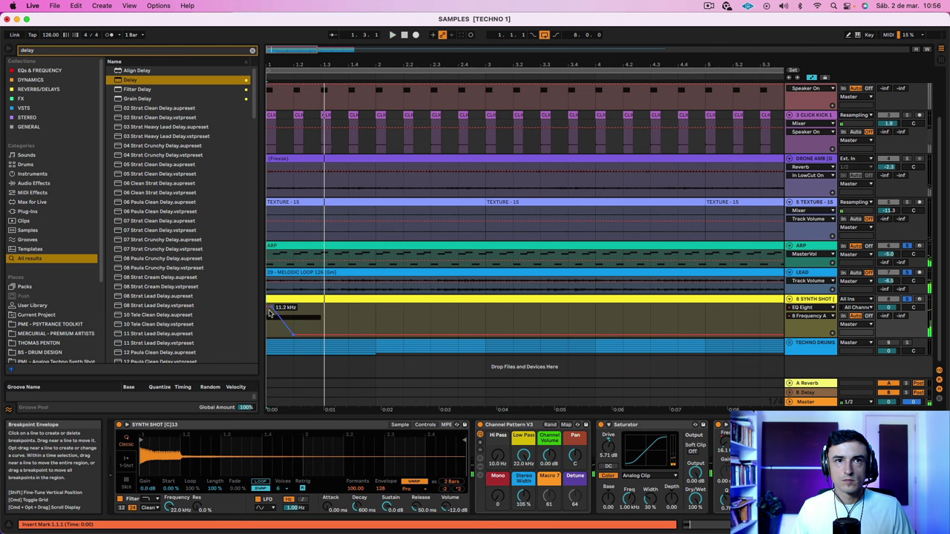
key("space")
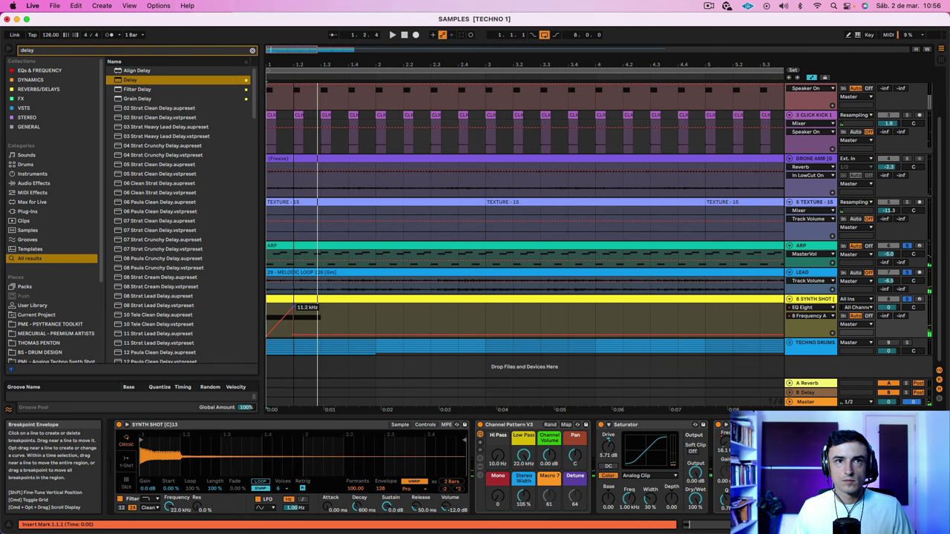
key("space")
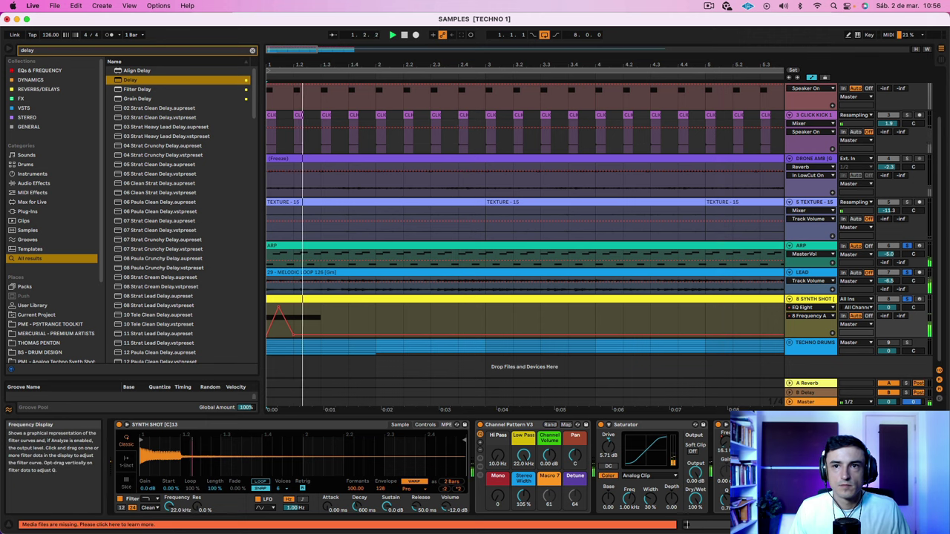
Hide the automation lanes, select the synth shot clip and listen to it in the loop
left_click(640, 430)
scroll(653, 431, "right", 5)
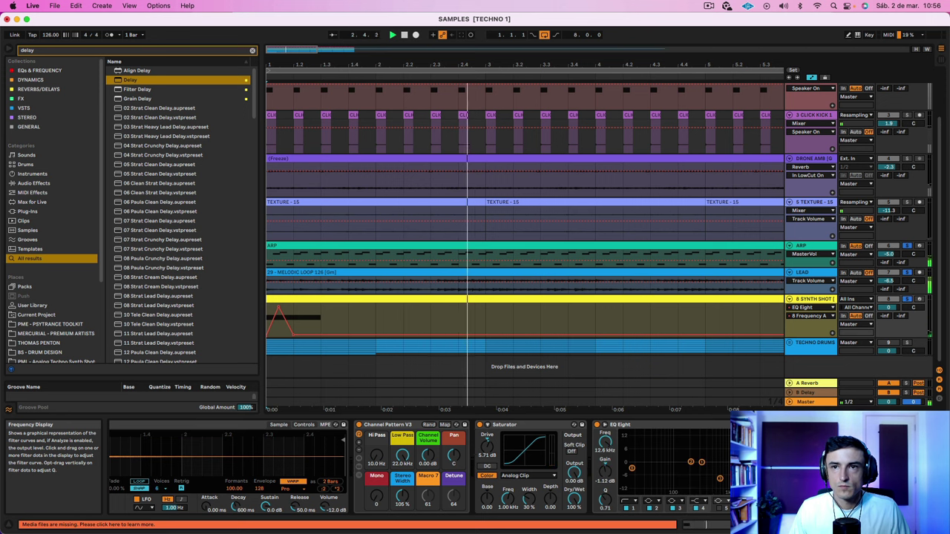
key("a")
left_click(433, 298)
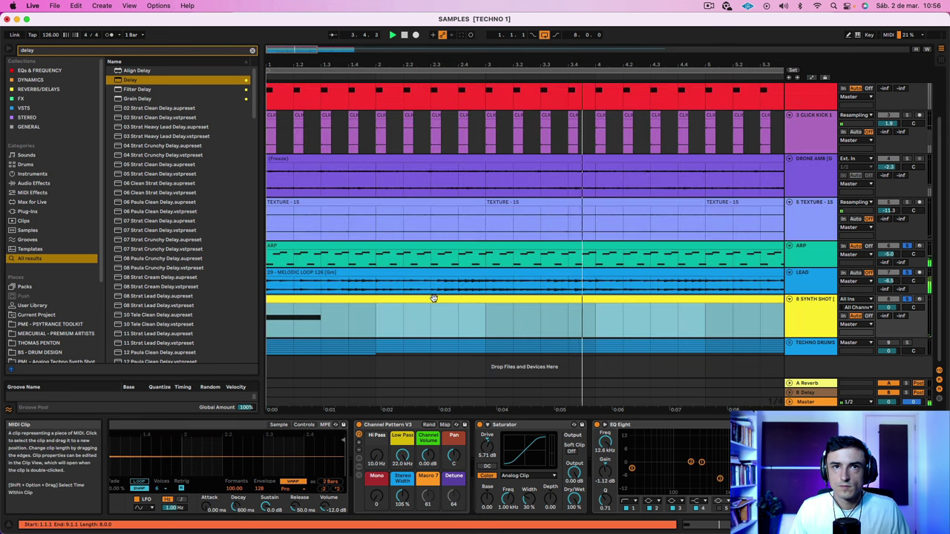
key("space")
key("space")
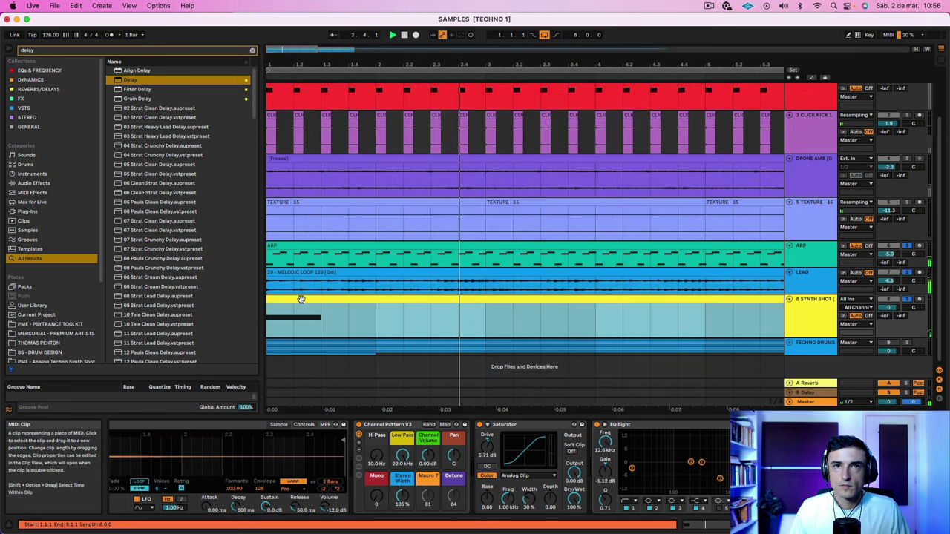
key("space")
Try the first bar of the synth shot clip at 3.1.1 during playback and move it back to 1.1.1
left_click_drag(378, 322, 513, 304)
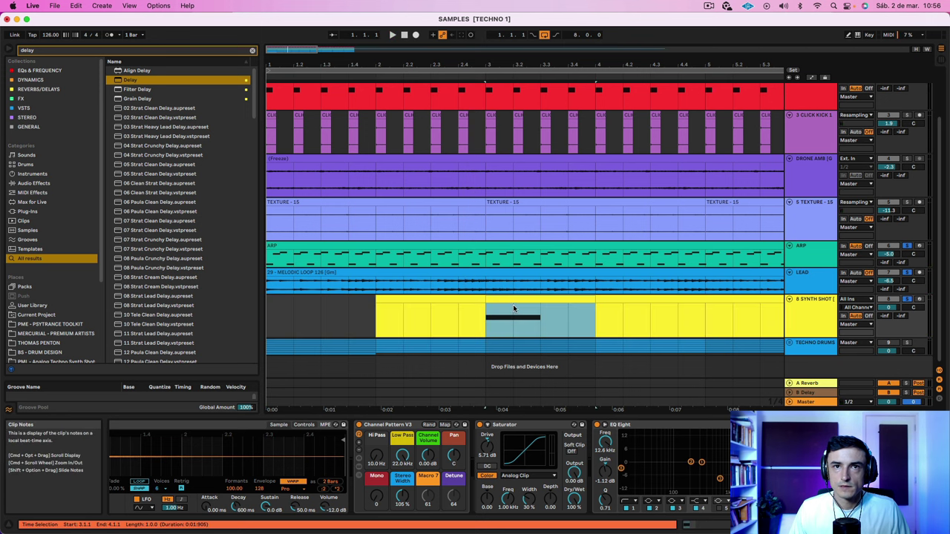
key("space")
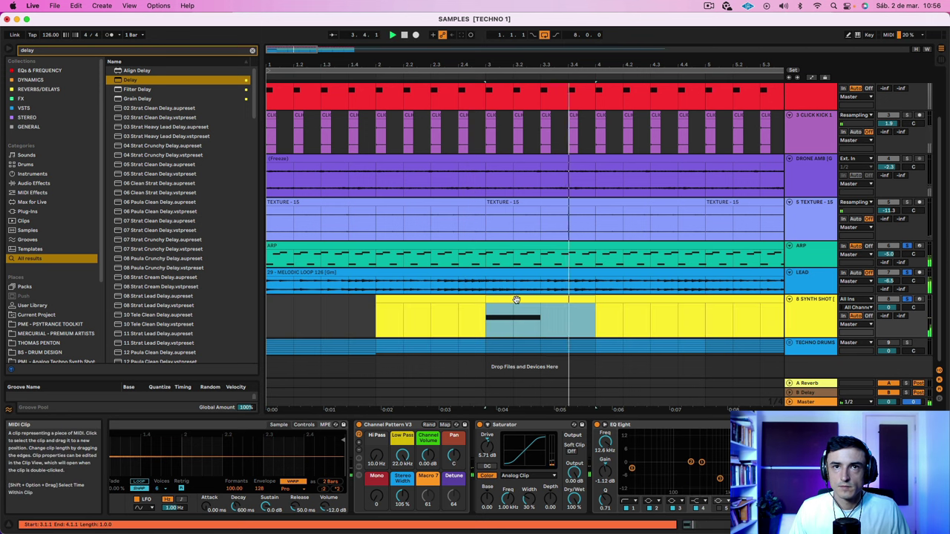
left_click_drag(516, 299, 298, 305)
key("space")
Freeze the synth shot track and flatten it to audio
left_click(829, 313)
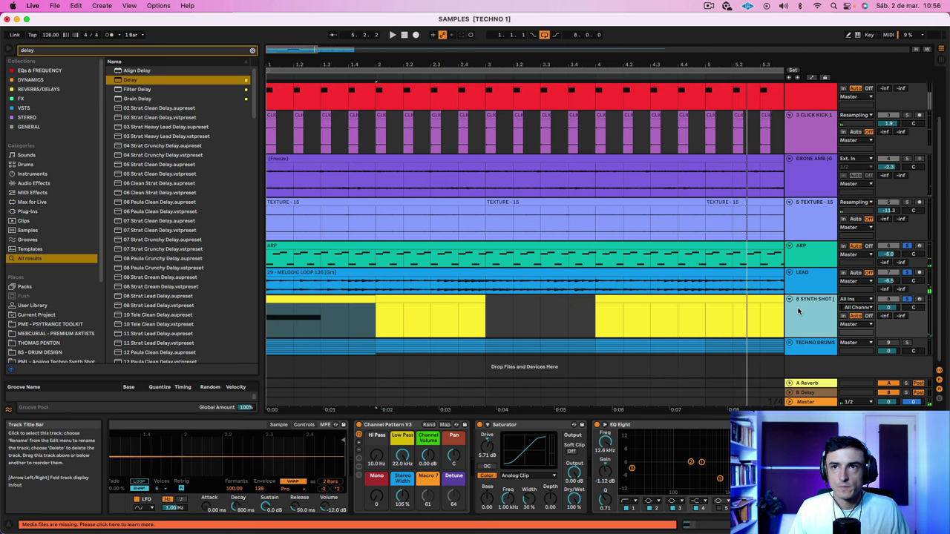
right_click(801, 310)
left_click(823, 369)
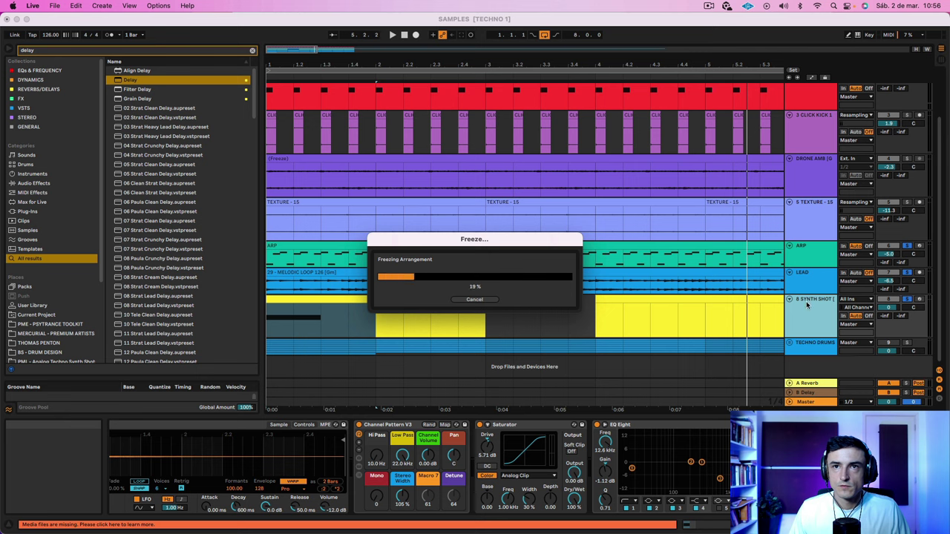
right_click(813, 294)
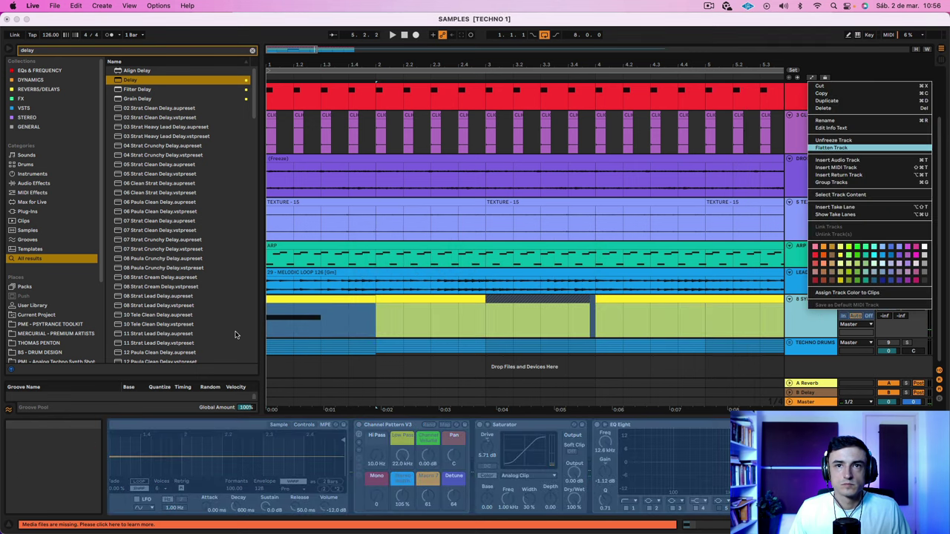
key("Return")
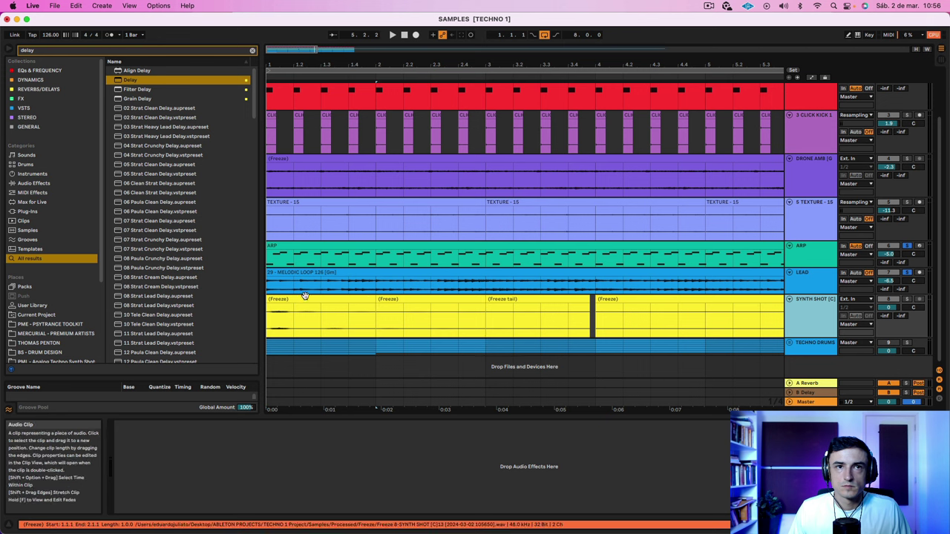
Delete the flattened synth shot clips after bar 1, keeping only the first one-bar clip
left_click(534, 299)
key("Delete")
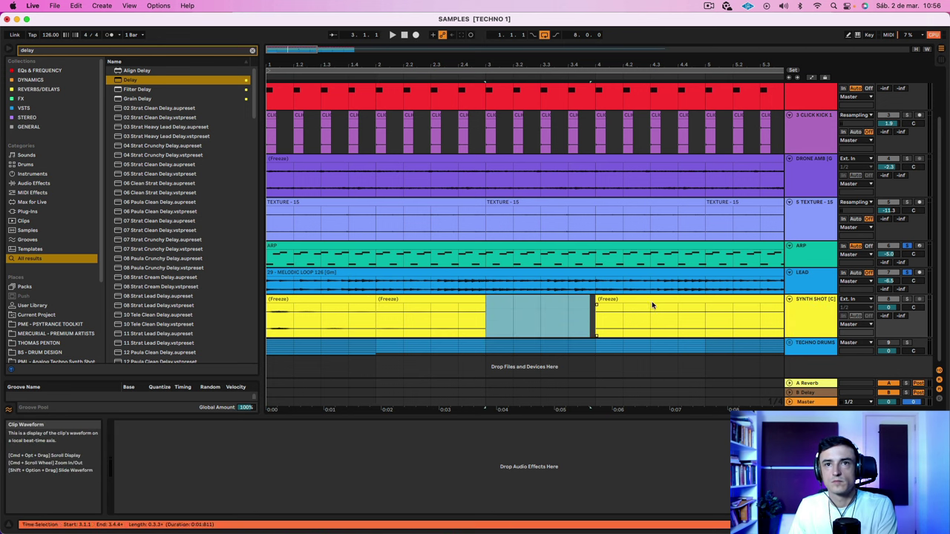
left_click(651, 303)
key("Delete")
left_click(456, 301)
key("Delete")
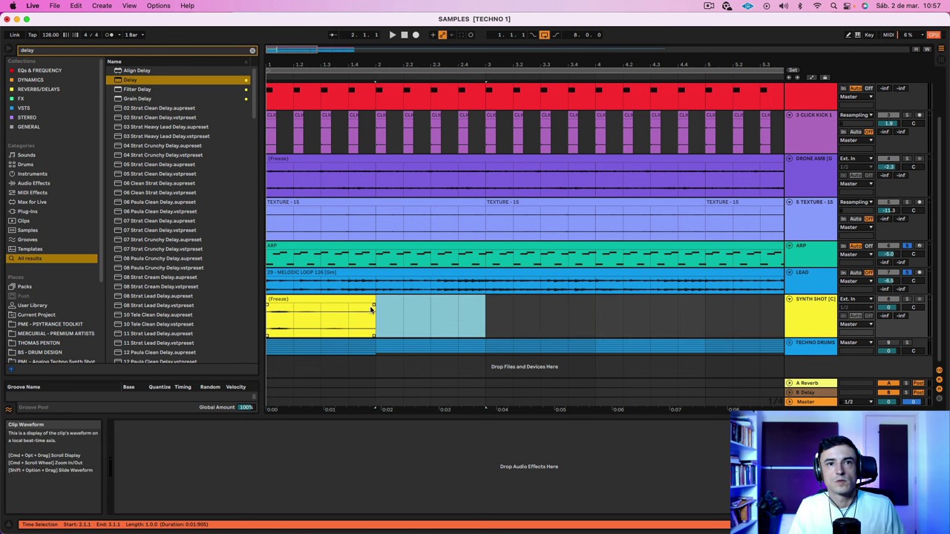
Solo the synth shot track and raise its audio clip's gain to 11.8 dB, checking it in playback
left_click(295, 300)
key("space")
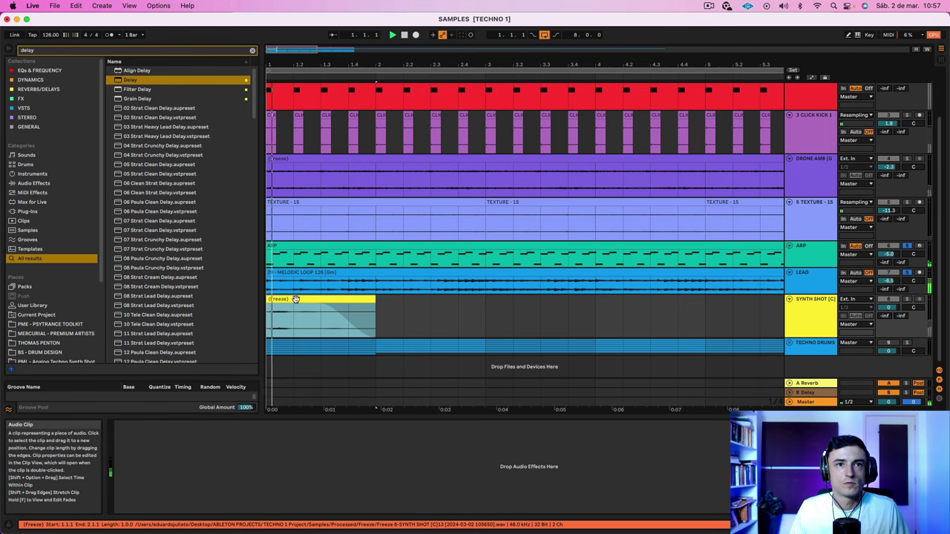
left_click(906, 299)
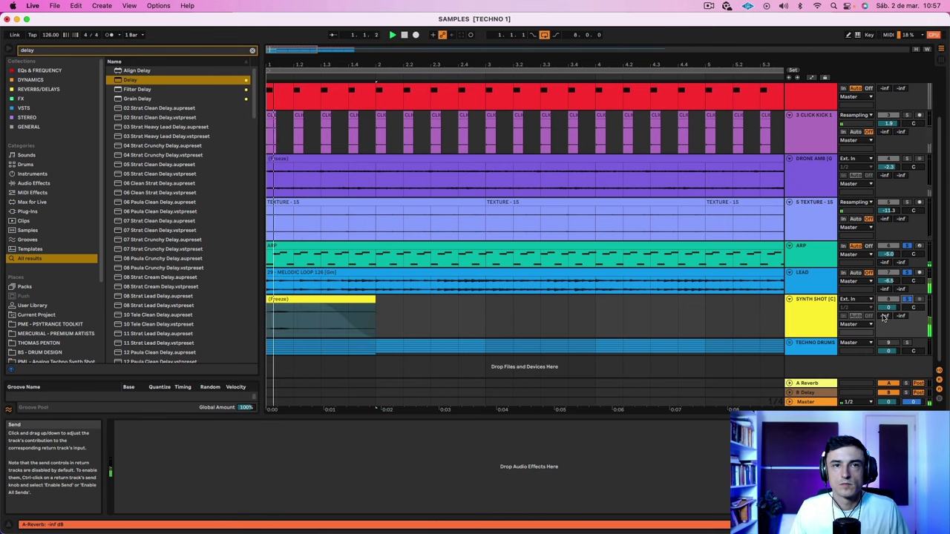
double_click(322, 299)
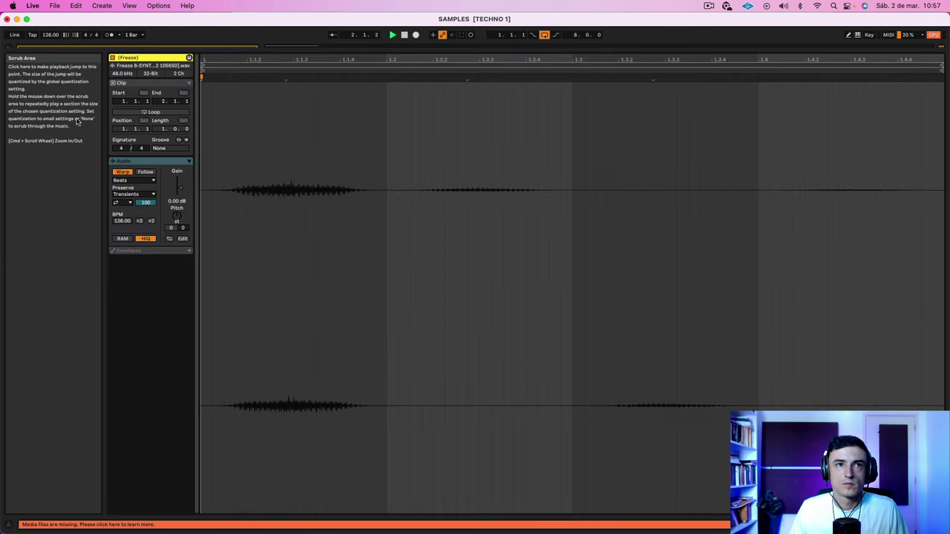
mouse_move(176, 186)
left_mouse_down()
mouse_move(176, 170)
mouse_move(178, 184)
left_mouse_up()
key("space")
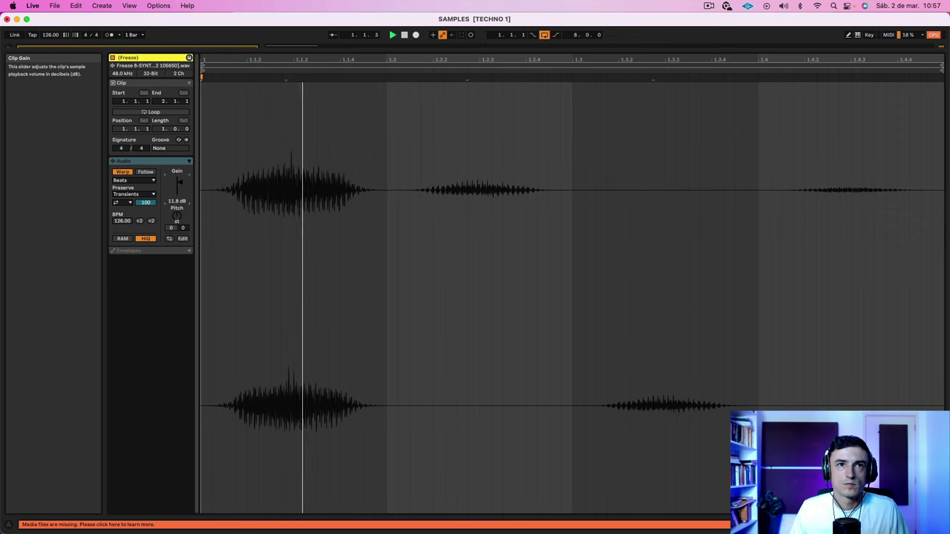
key("shift+Tab")
Search for the Reverb effect and add it to the synth shot track
left_click(281, 299)
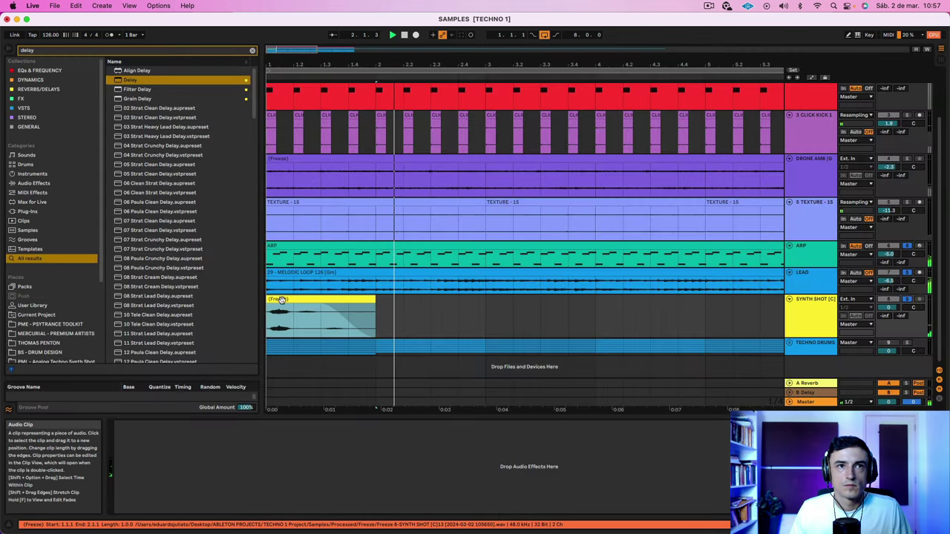
key("space")
left_click(68, 49)
type("reverb")
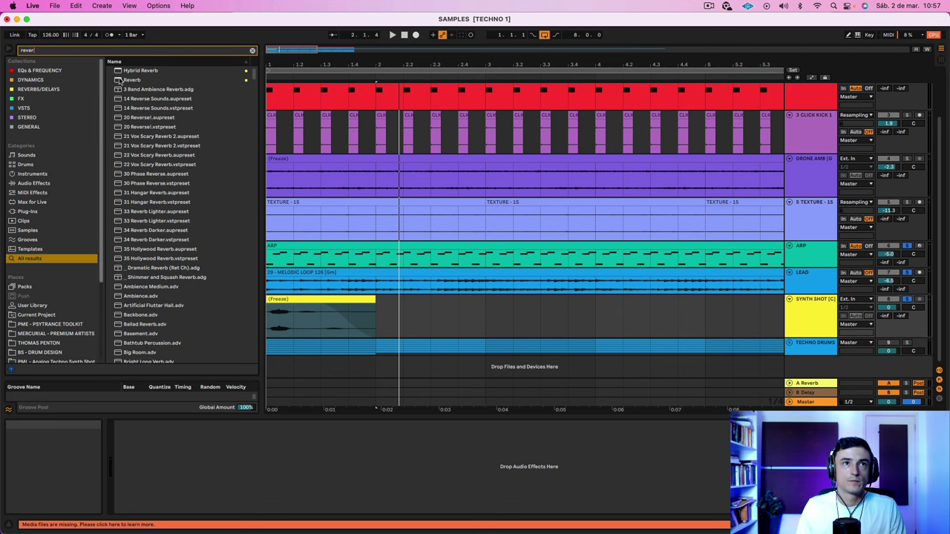
left_click(132, 80)
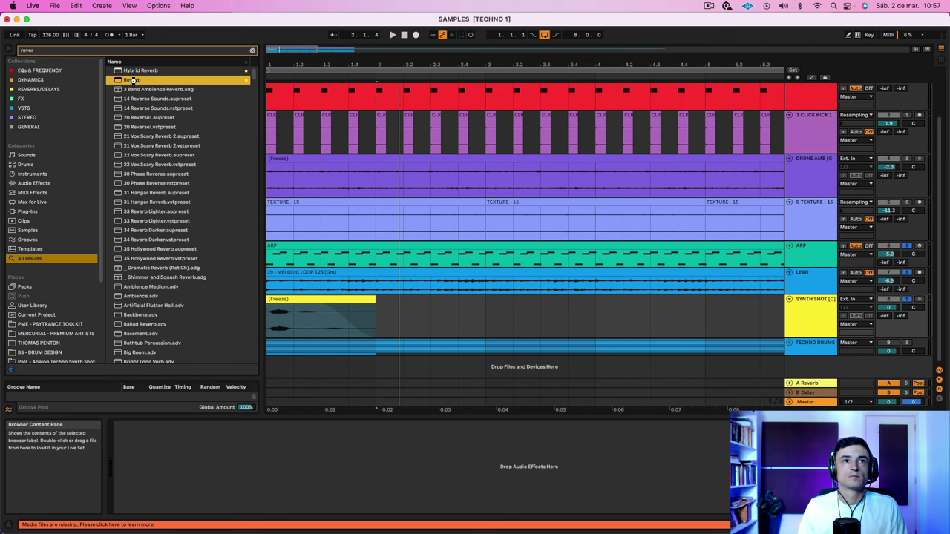
key("Return")
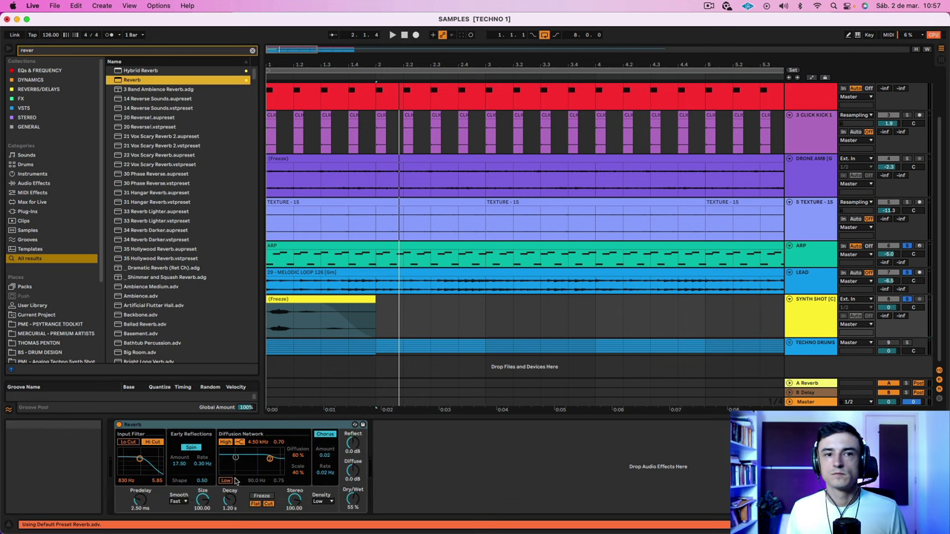
During playback, set the Reverb's stereo width to 76.19, dry/wet to 34% and decay to 5.45 s
key("space")
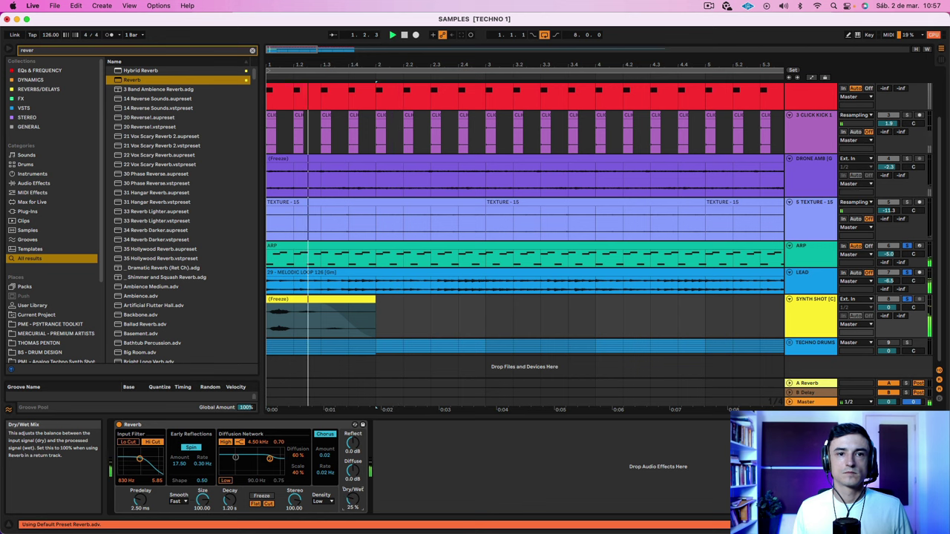
left_click_drag(294, 501, 294, 516)
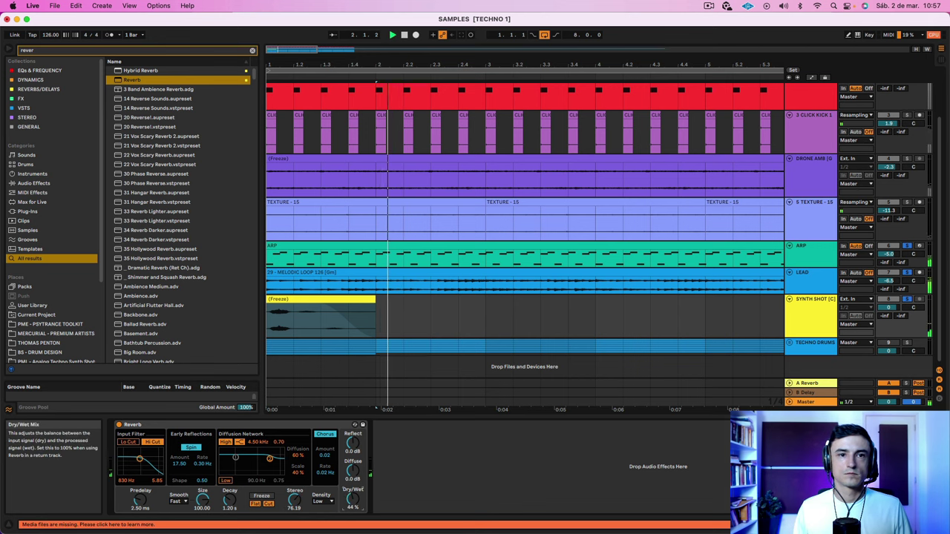
left_click_drag(353, 499, 353, 503)
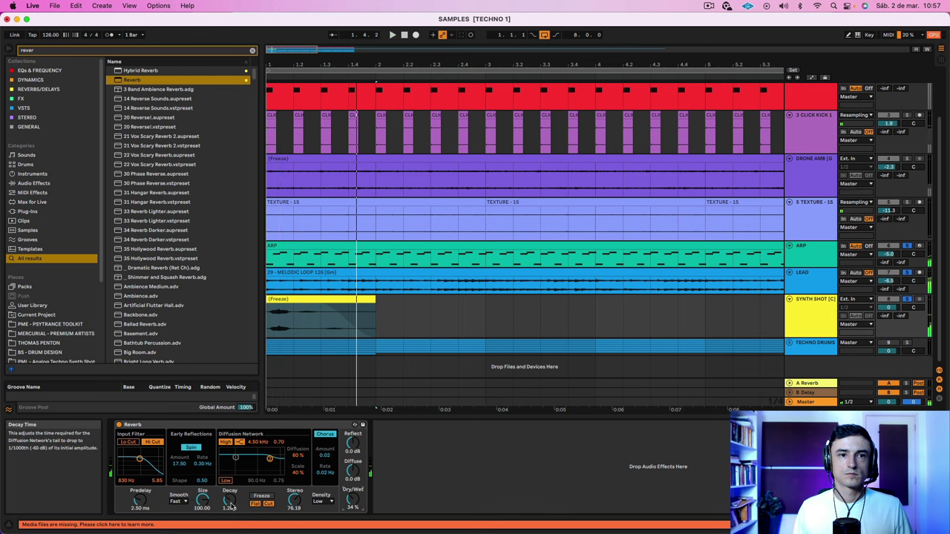
left_click_drag(230, 502, 230, 516)
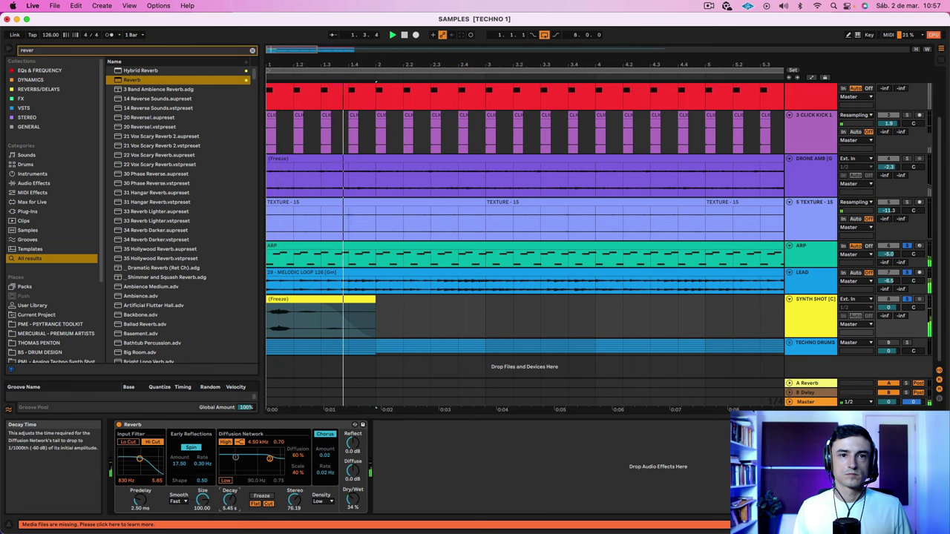
Disable the Reverb's chorus, enable its low cut, and set the input filter to 1.93 kHz, 3.74 and the high diffusion filter to 2.65 kHz, 0.47
left_click(326, 435)
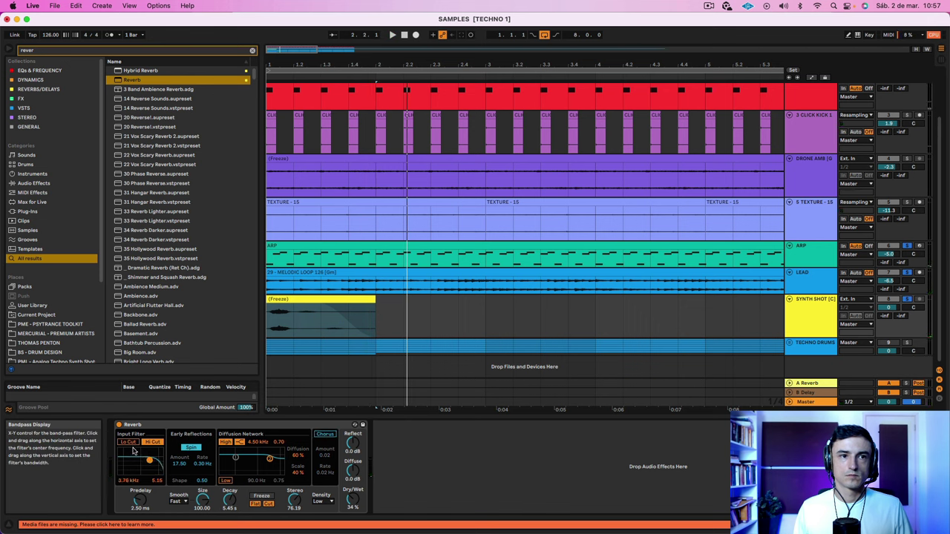
left_click(129, 443)
key("space")
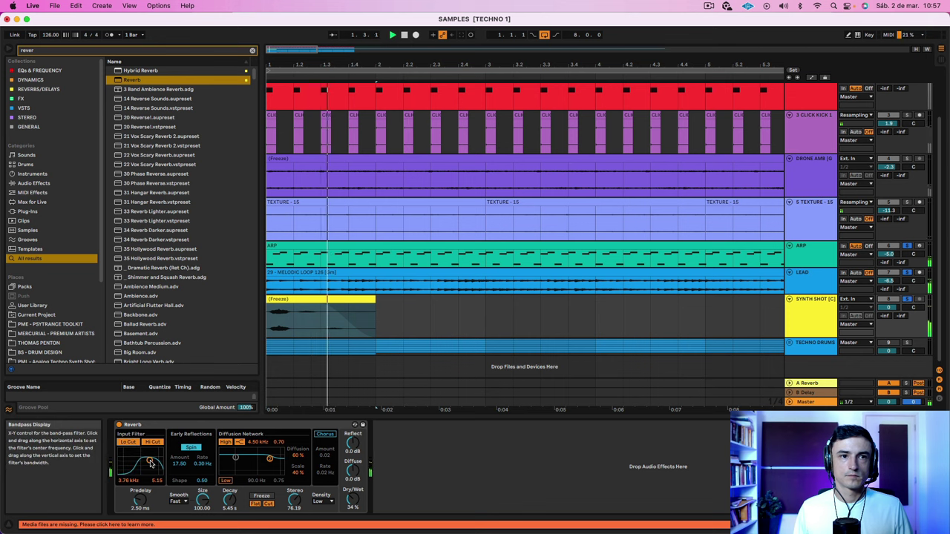
left_click_drag(150, 463, 145, 467)
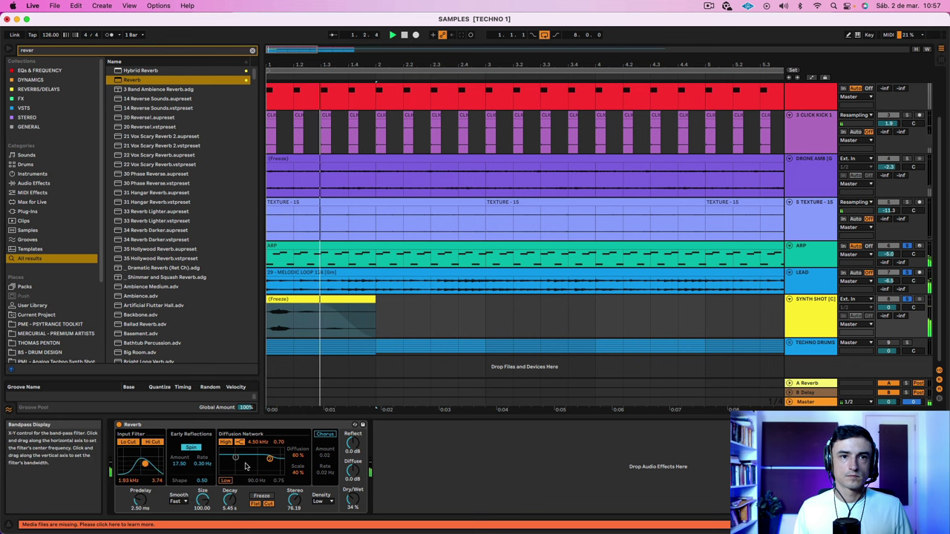
left_click_drag(270, 458, 265, 465)
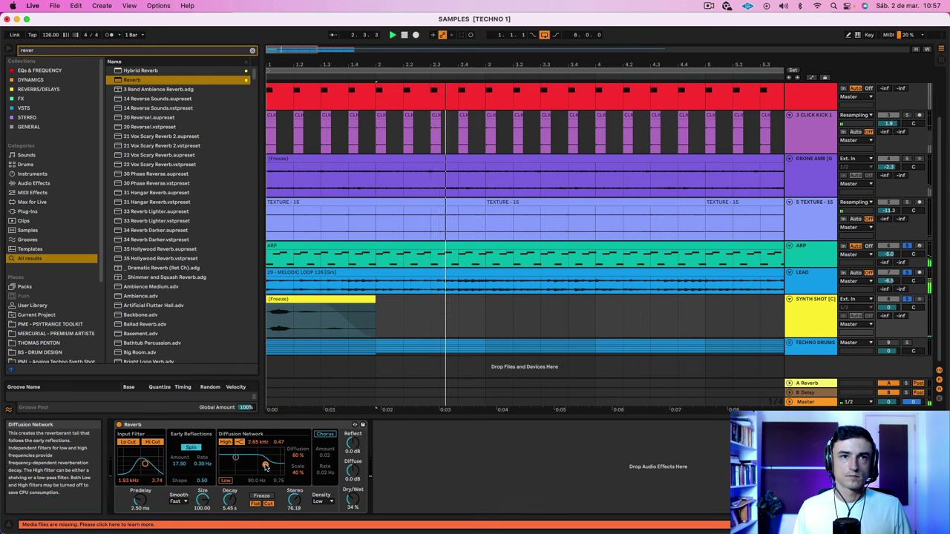
Unsolo all tracks and lower the synth shot track's volume to -6.9 dB while the full loop plays
left_click(290, 299)
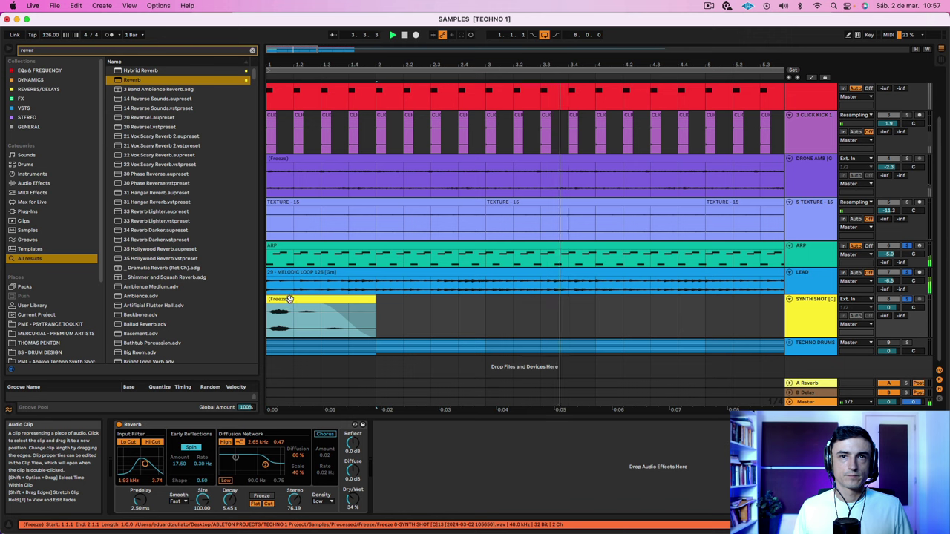
left_click_drag(341, 64, 341, 33)
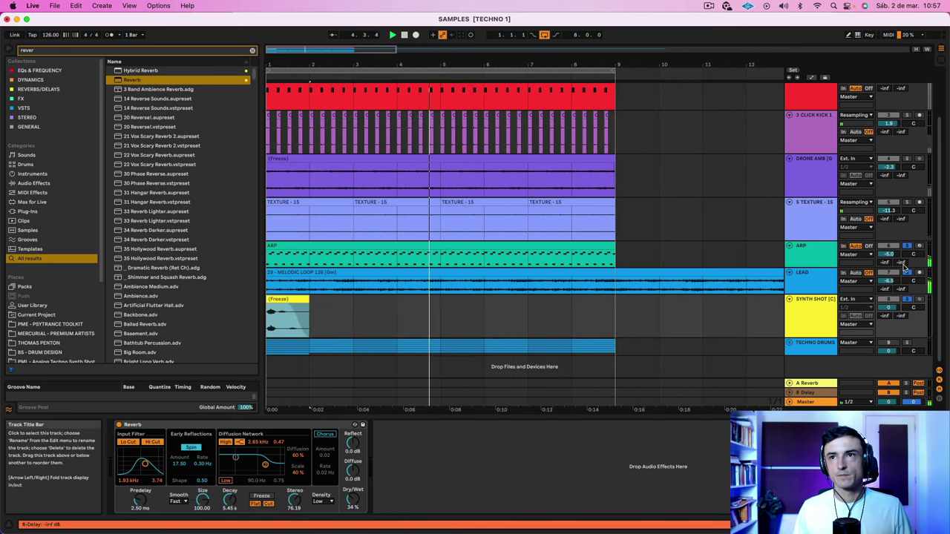
left_click(907, 273)
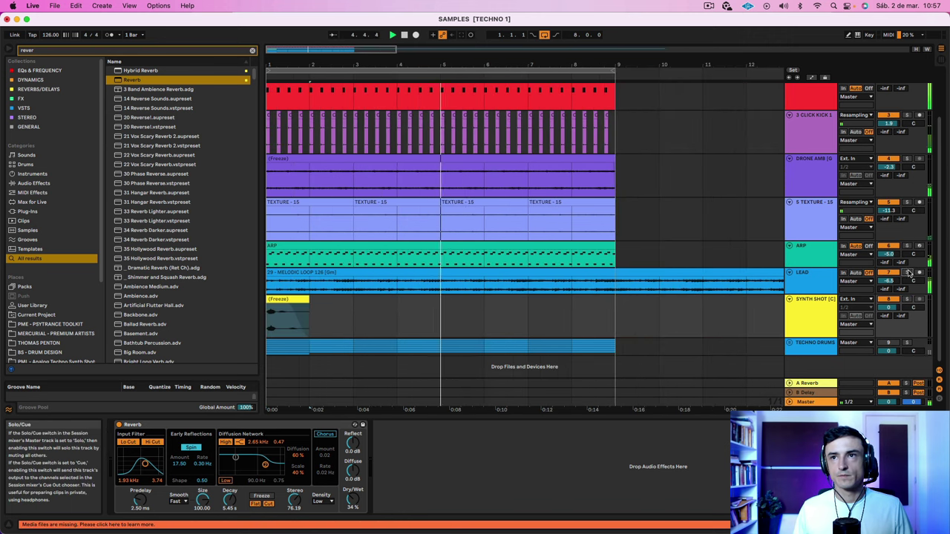
left_click(289, 300)
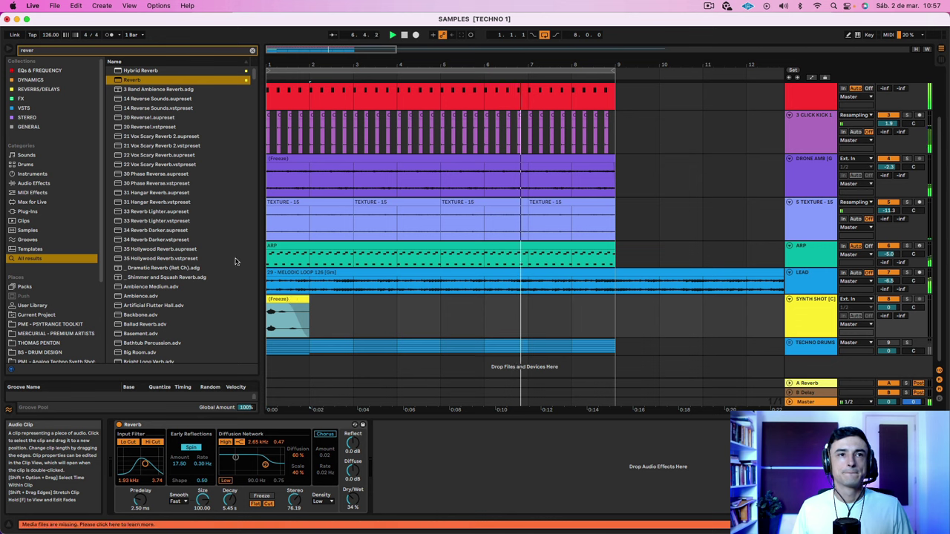
left_click(253, 50)
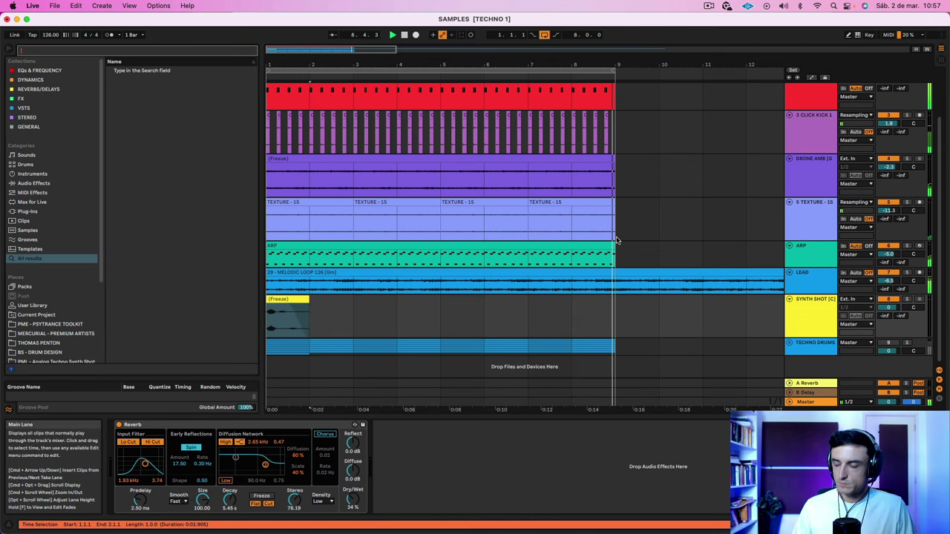
left_click_drag(889, 307, 890, 327)
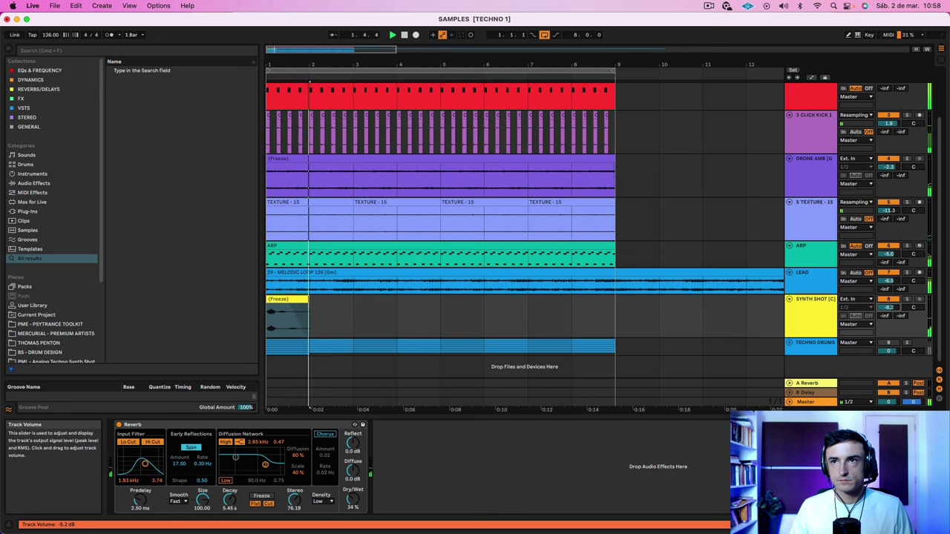
left_click(283, 305)
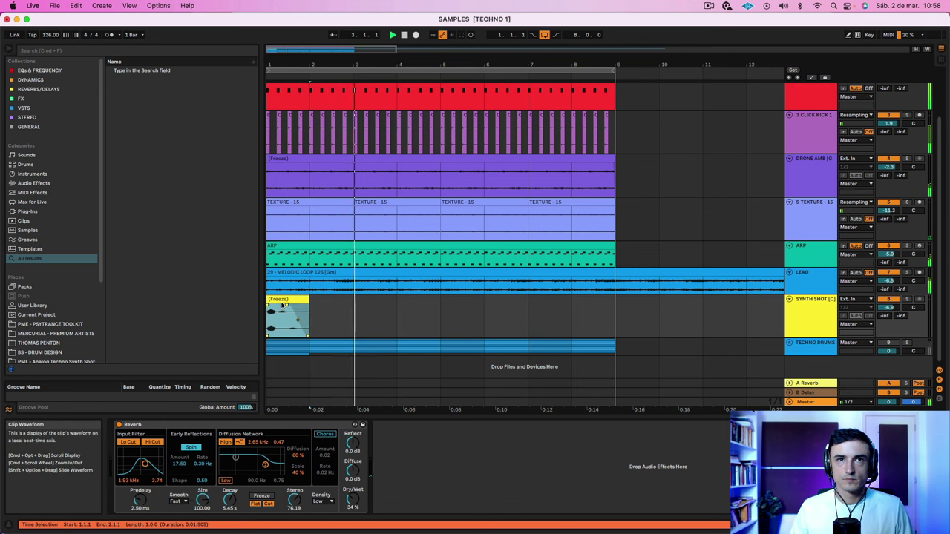
Delete the empty 1 Audio track and insert a MIDI track directly below the KICK track
scroll(816, 143, "up", 2)
left_click(816, 143)
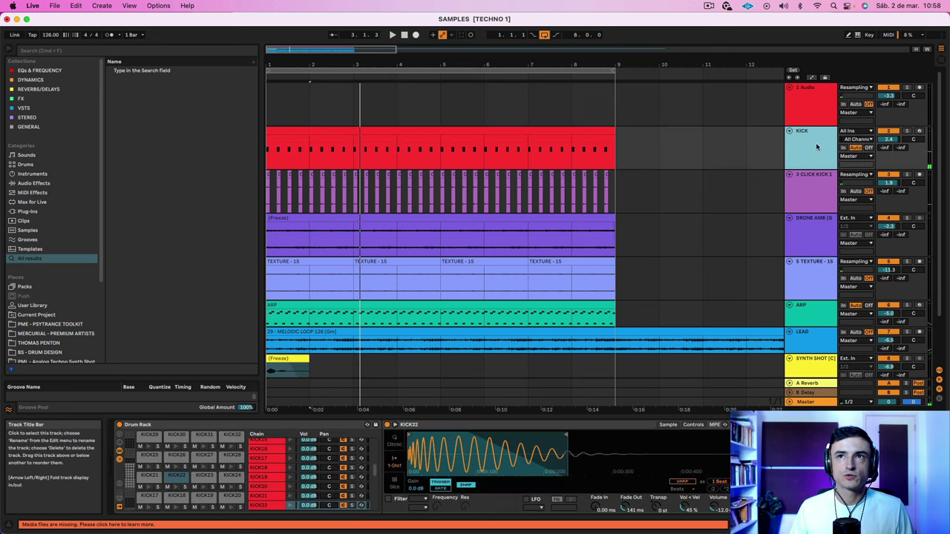
left_click(808, 103)
scroll(85, 224, "down", 3)
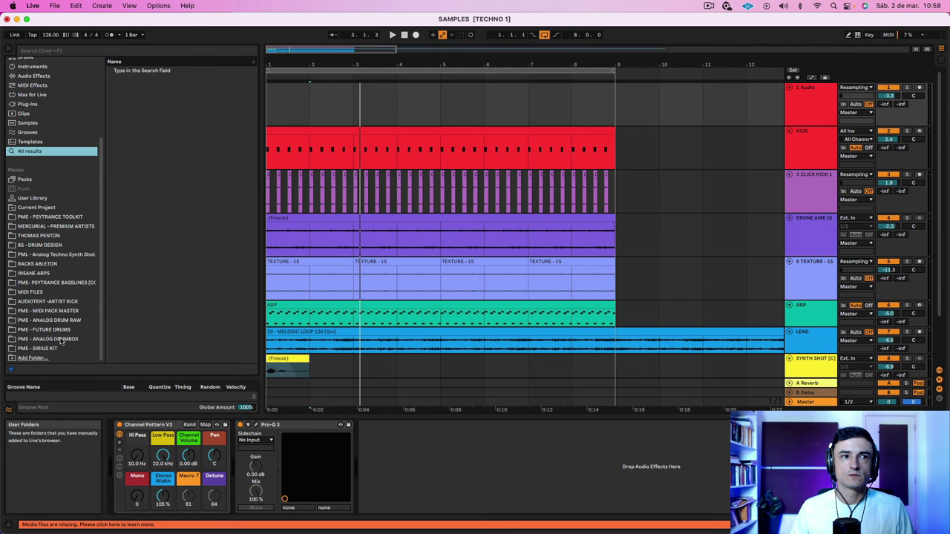
left_click(806, 111)
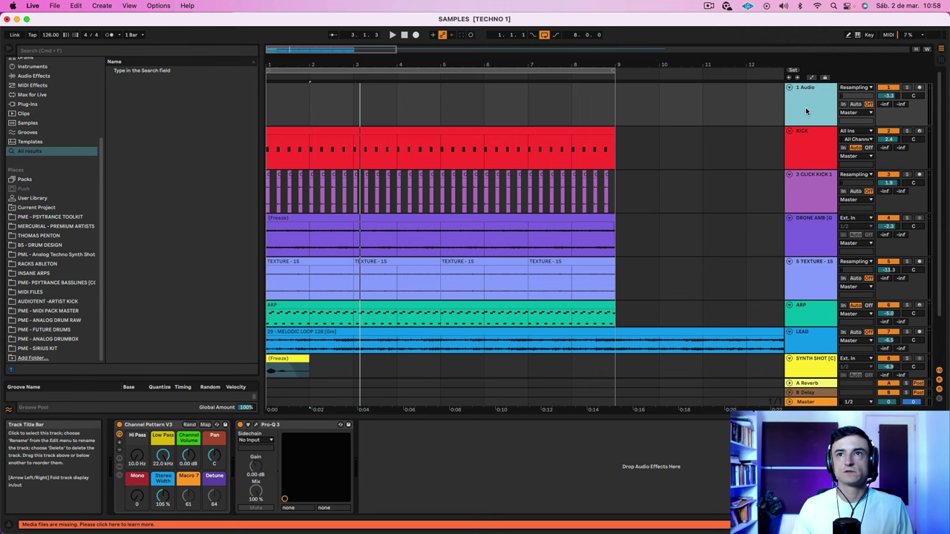
key("Delete")
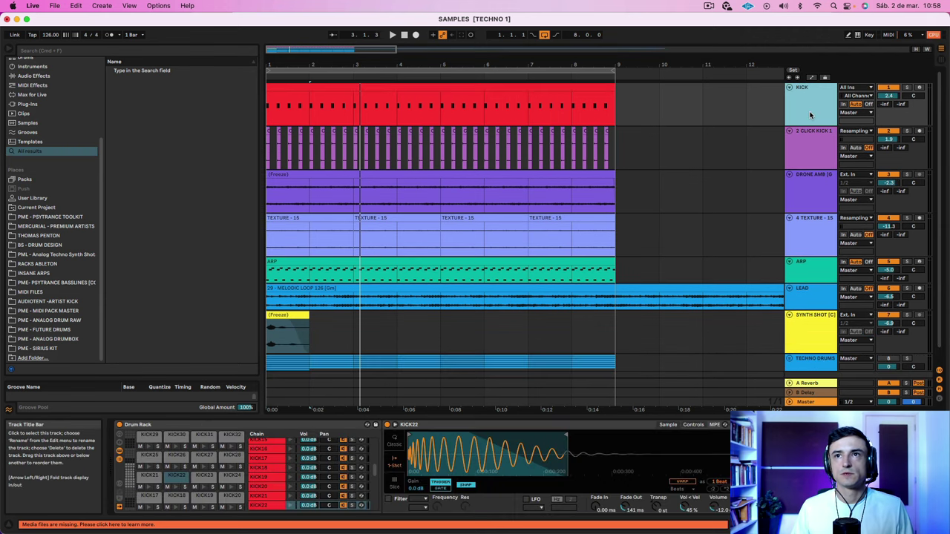
right_click(810, 115)
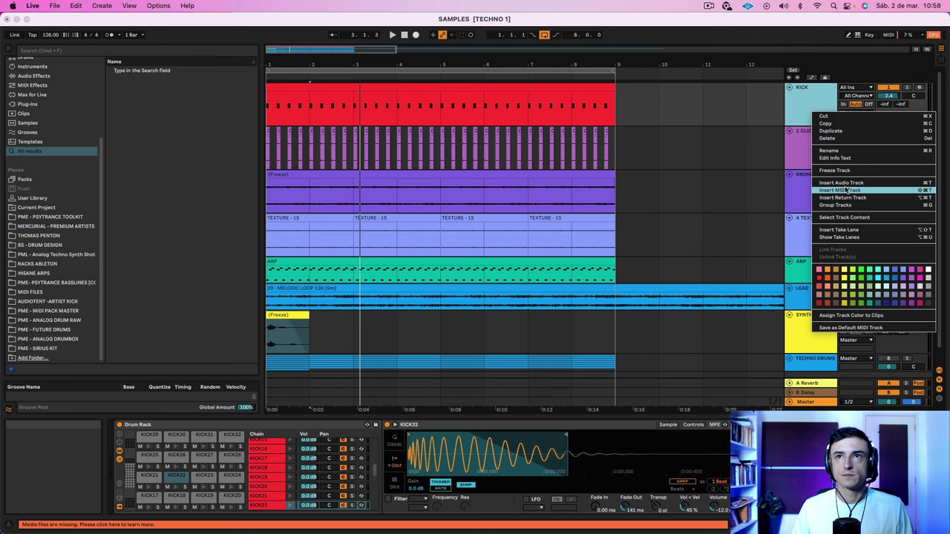
key("Return")
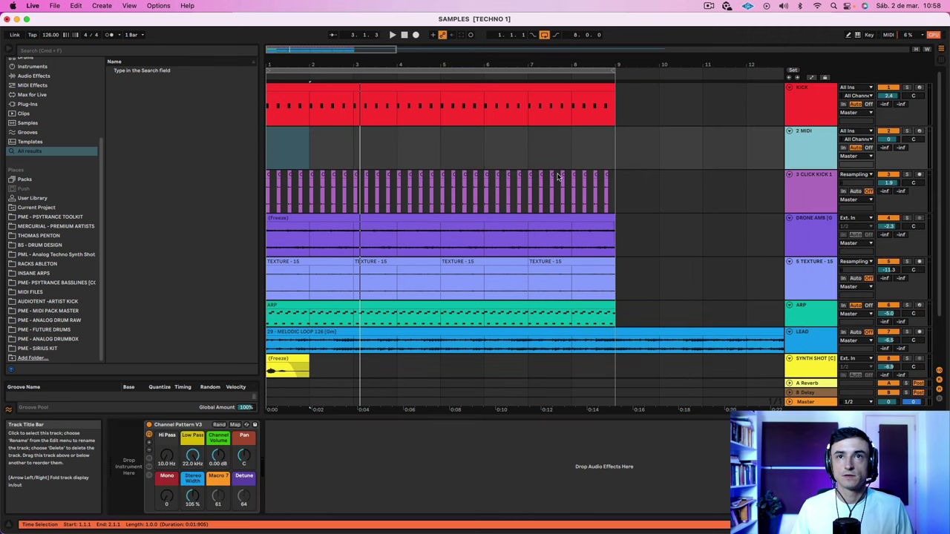
Place BASS MIDI19.mid from the PME - SIRIUS KIT folder on the empty MIDI track and remove its empty bar, leaving a one-bar clip at bar 1
left_click(39, 349)
left_click(115, 80)
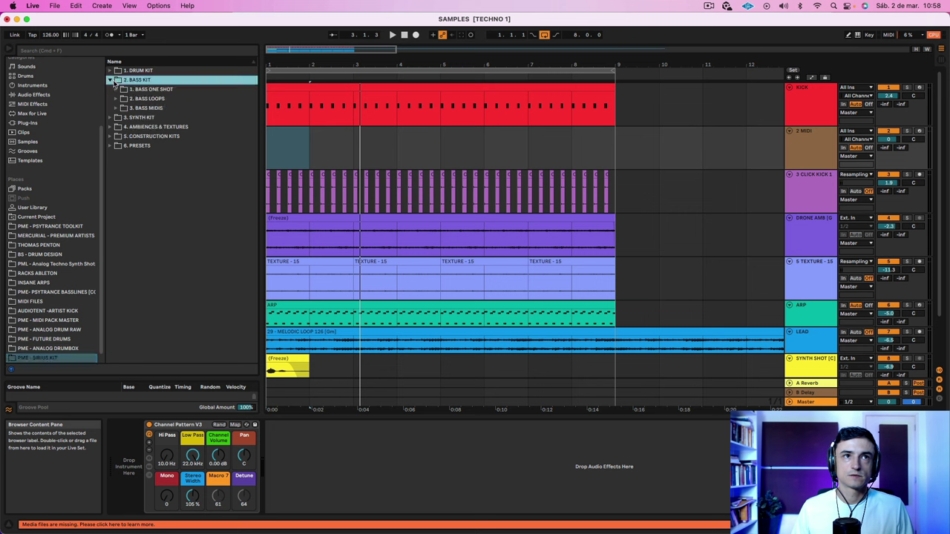
left_click(117, 107)
left_click(169, 118)
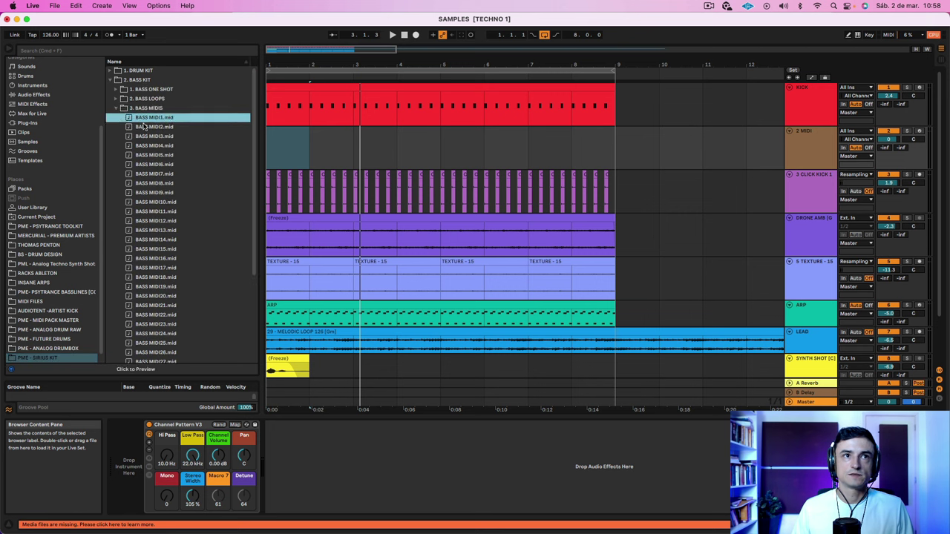
left_click(146, 183)
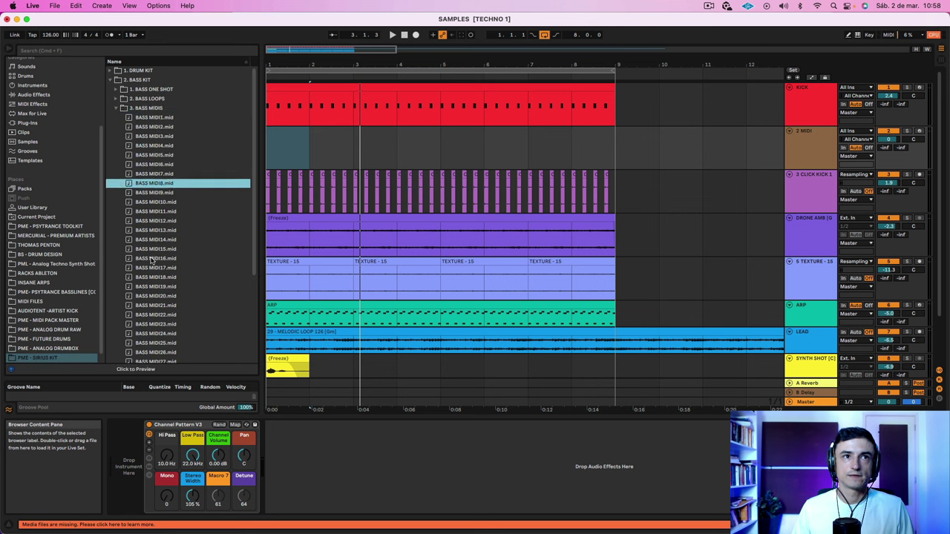
left_click_drag(151, 259, 286, 146)
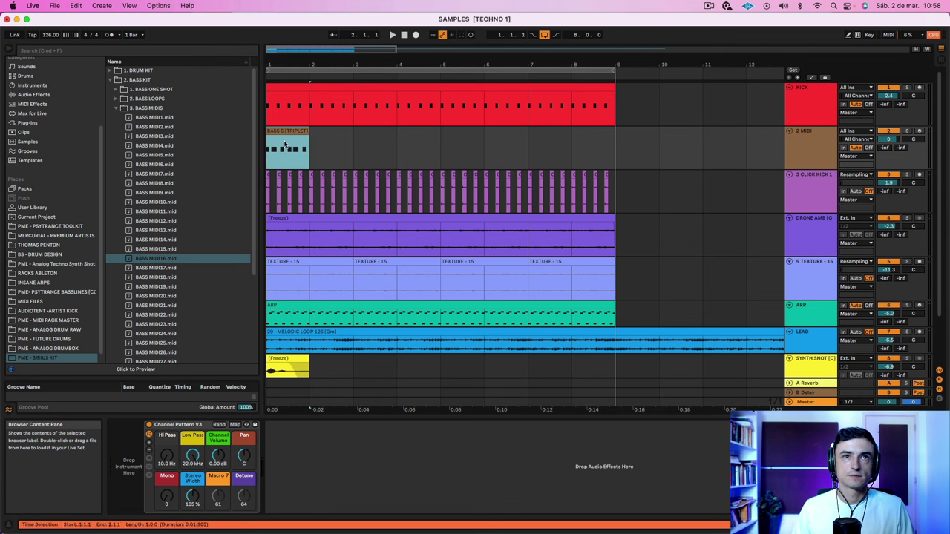
left_click_drag(177, 285, 282, 152)
left_click(297, 128)
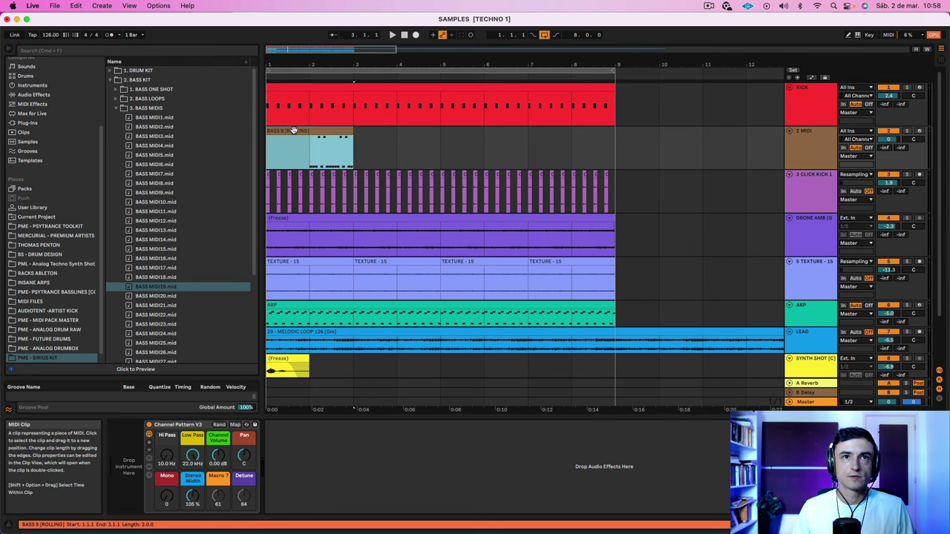
mouse_move(269, 131)
left_mouse_down()
mouse_move(303, 129)
mouse_move(285, 131)
left_mouse_up()
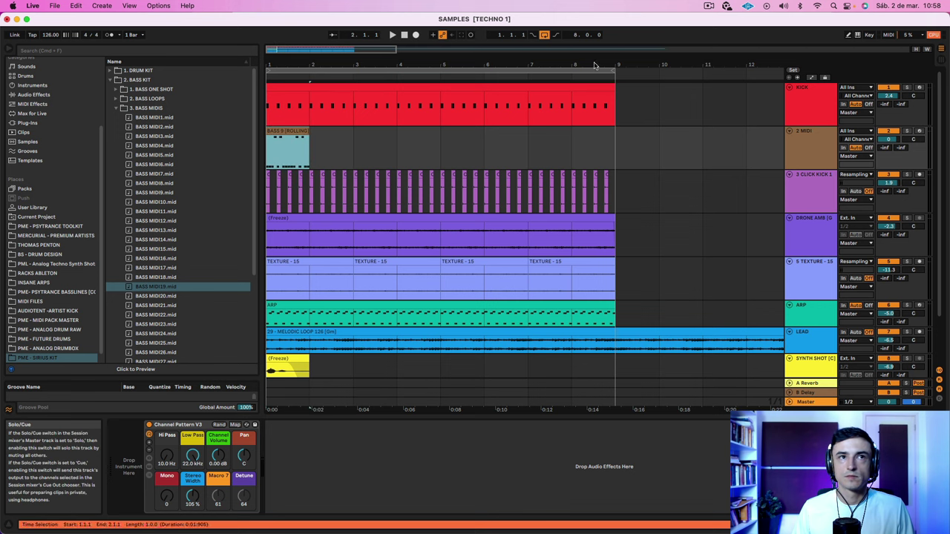
Search all browser results for "serum" and load the Serum instrument onto the bass MIDI track
left_click(108, 51)
type("serum")
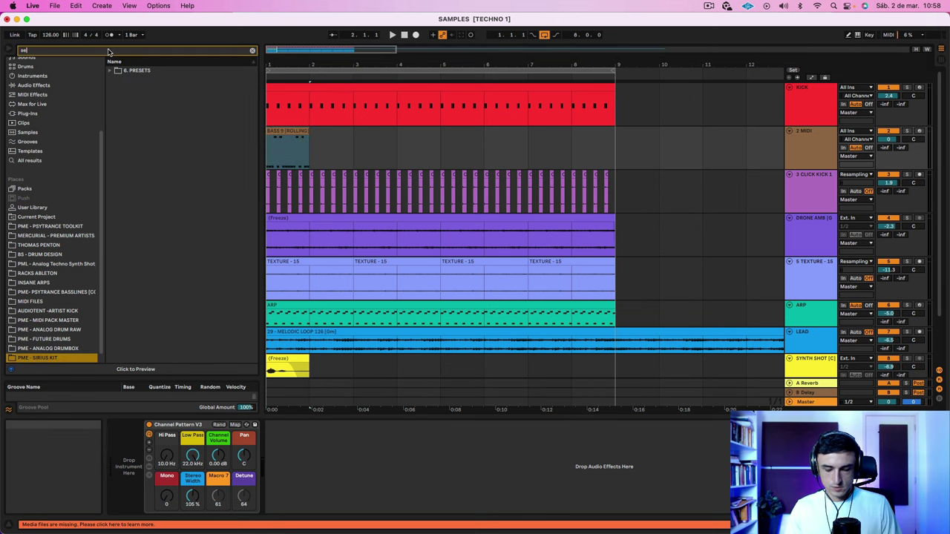
left_click(33, 161)
left_click(147, 268)
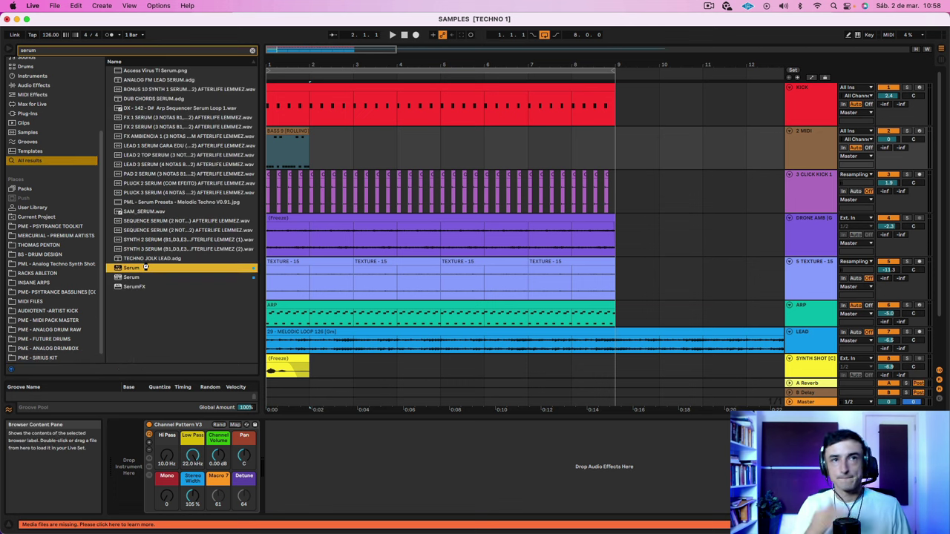
double_click(146, 268)
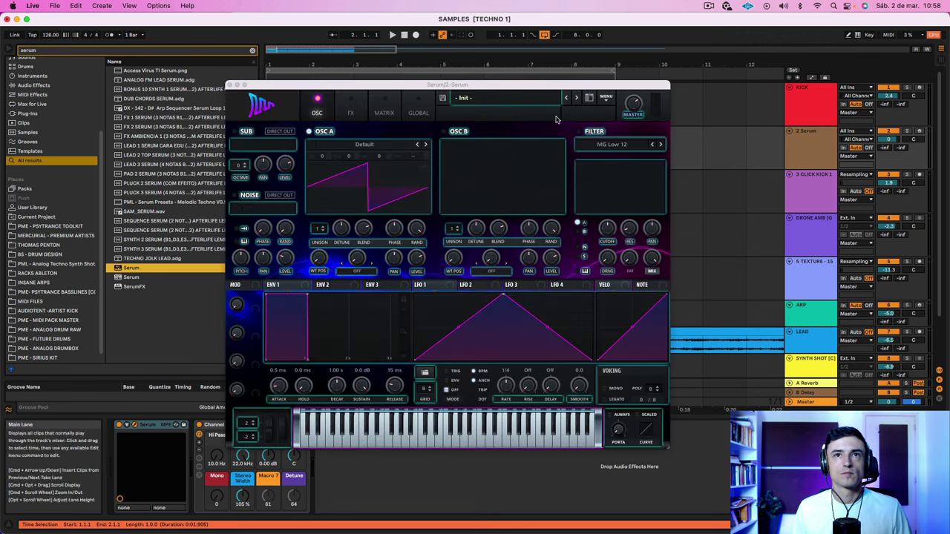
Load the preset 50 - BASS from Serum's user folder MELODIC HITS PRESETS BONUS
left_click(536, 97)
mouse_move(514, 219)
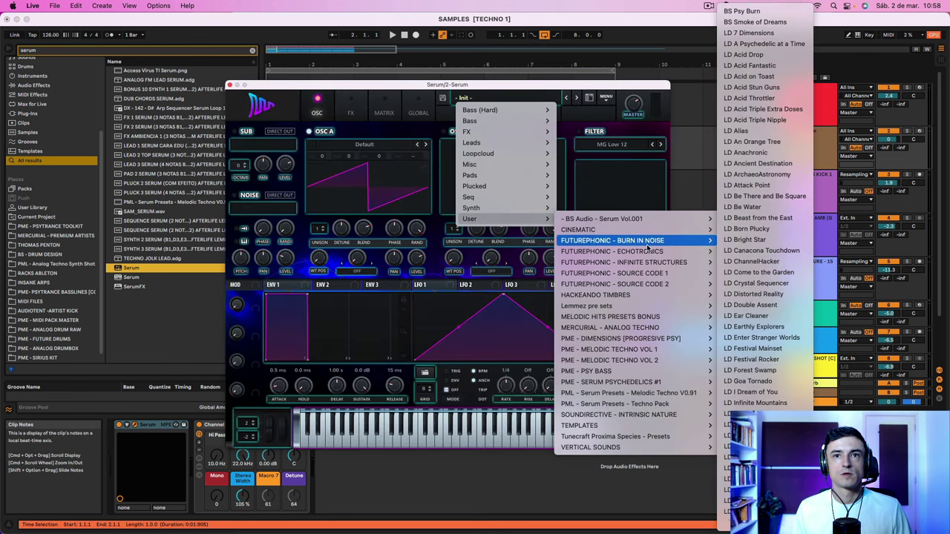
mouse_move(643, 298)
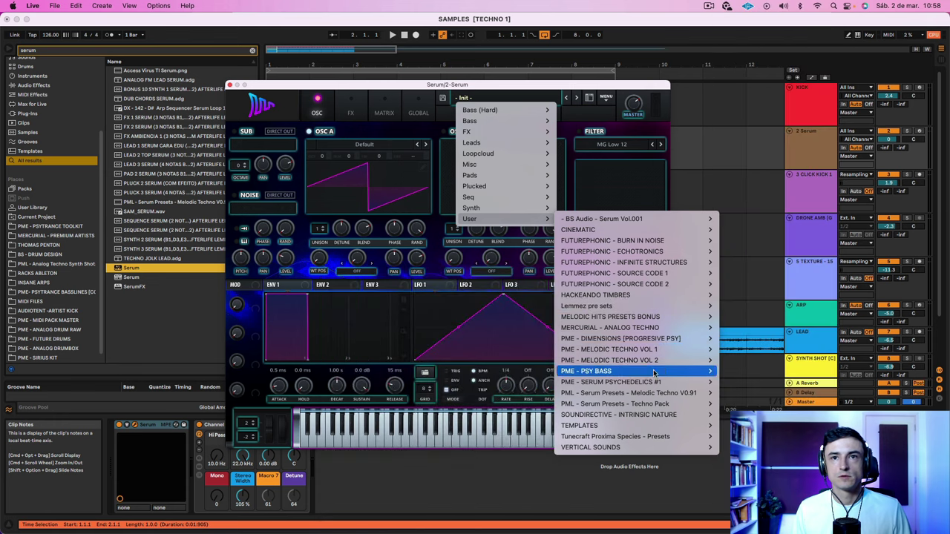
mouse_move(632, 373)
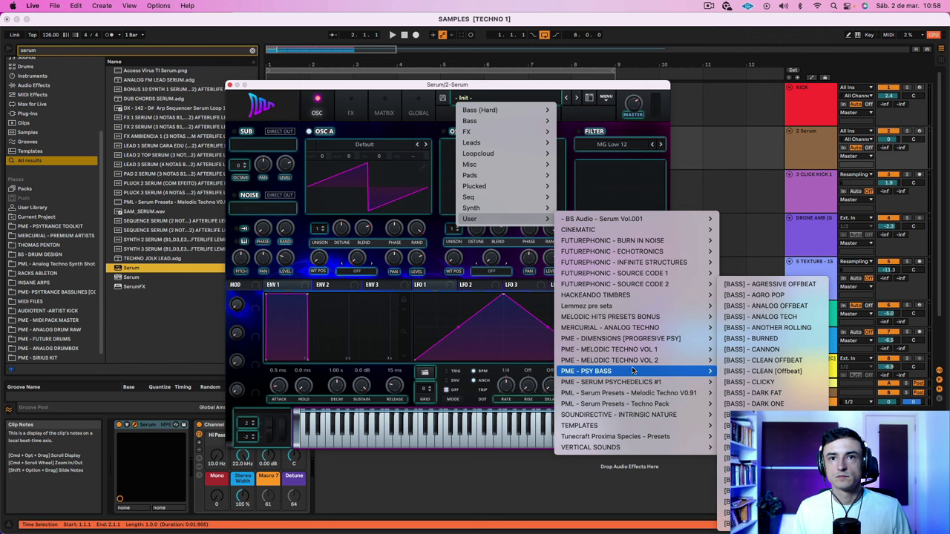
mouse_move(676, 383)
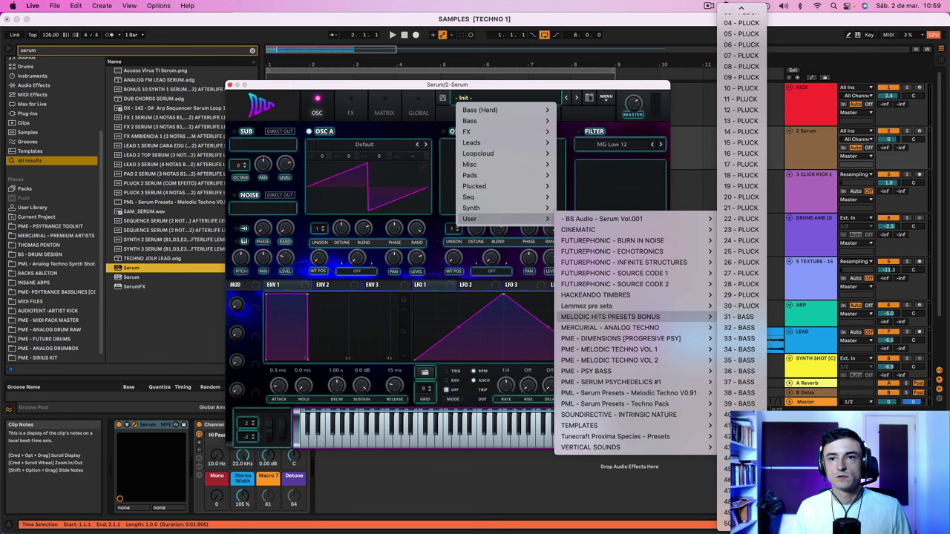
left_click(745, 524)
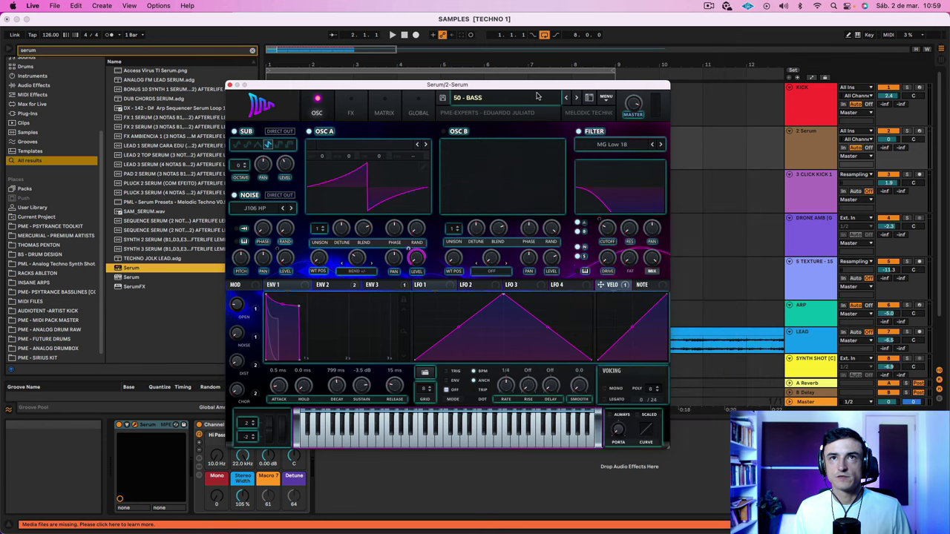
Solo the Serum bass track, play its clip, and move the Serum window clear of the arrangement tracks
left_click_drag(533, 89, 530, 196)
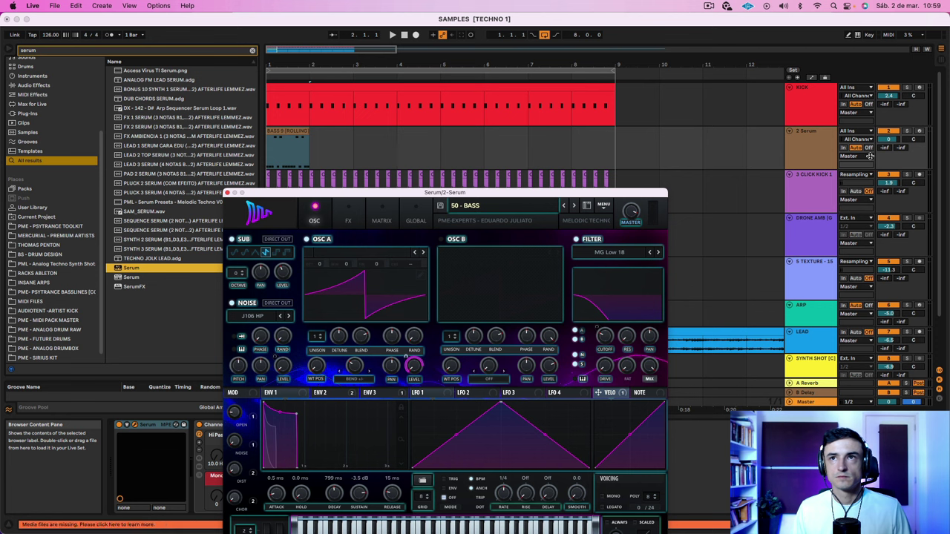
left_click(793, 154)
left_click(907, 132)
key("space")
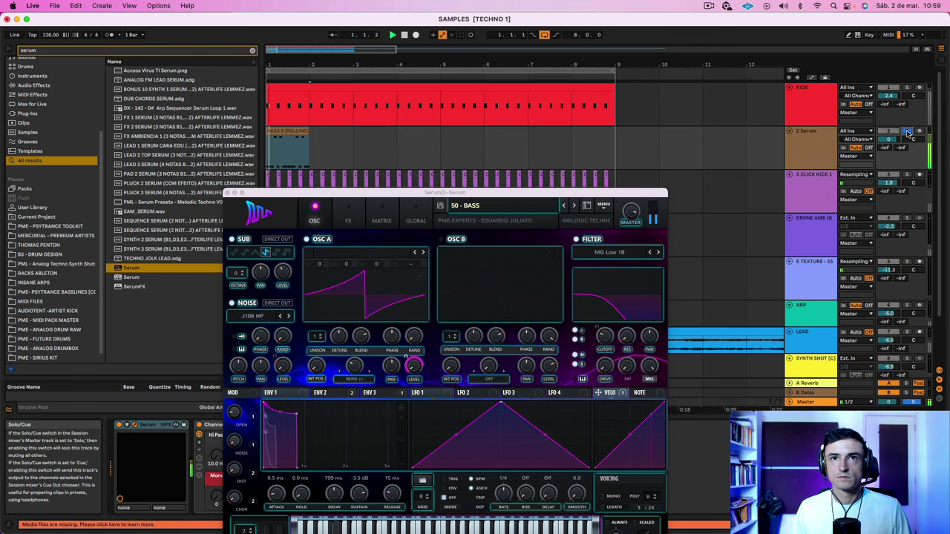
double_click(282, 135)
left_click_drag(294, 193, 519, 443)
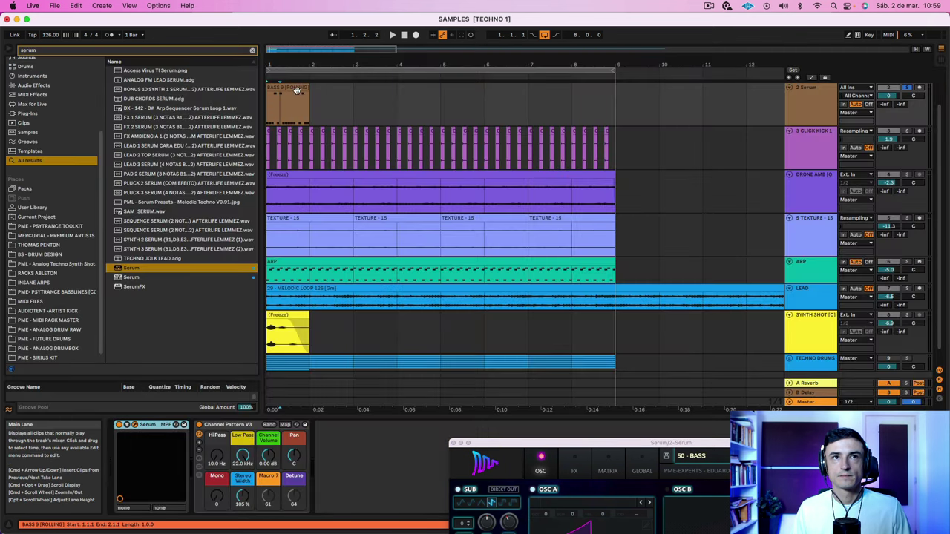
Duplicate the one-bar BASS 9 clip along the Serum track until it fills the loop up to bar 9
left_click(296, 93)
key("super+d")
key("super+d")
key("super+d")
key("super+d")
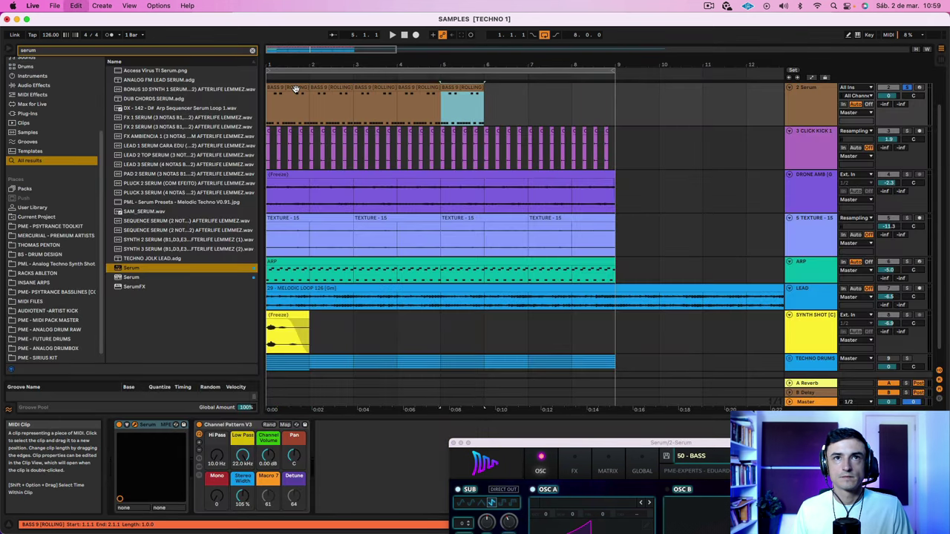
key("super+d")
key("super+d")
key("super+d")
Solo the KICK track together with the Serum bass track and listen to both
left_click(833, 90)
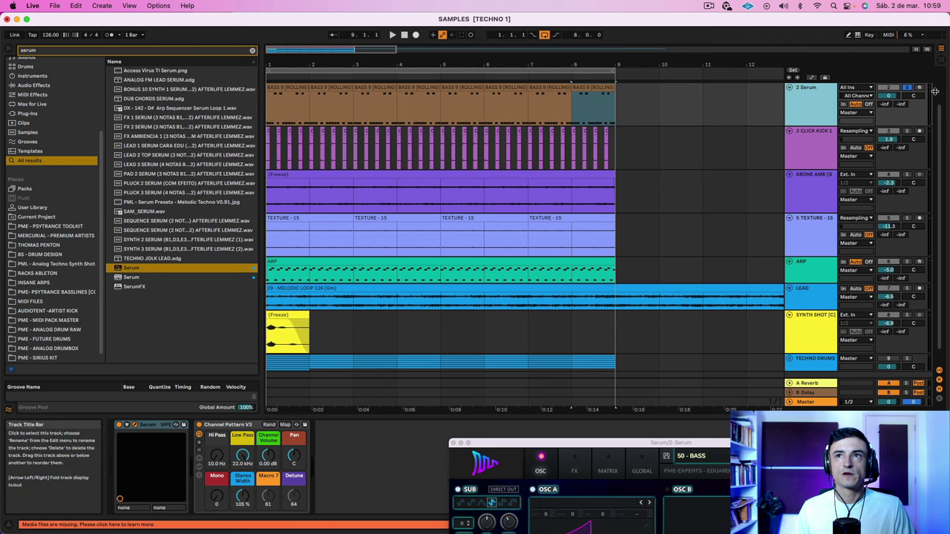
scroll(910, 84, "up", 1)
left_click(908, 87)
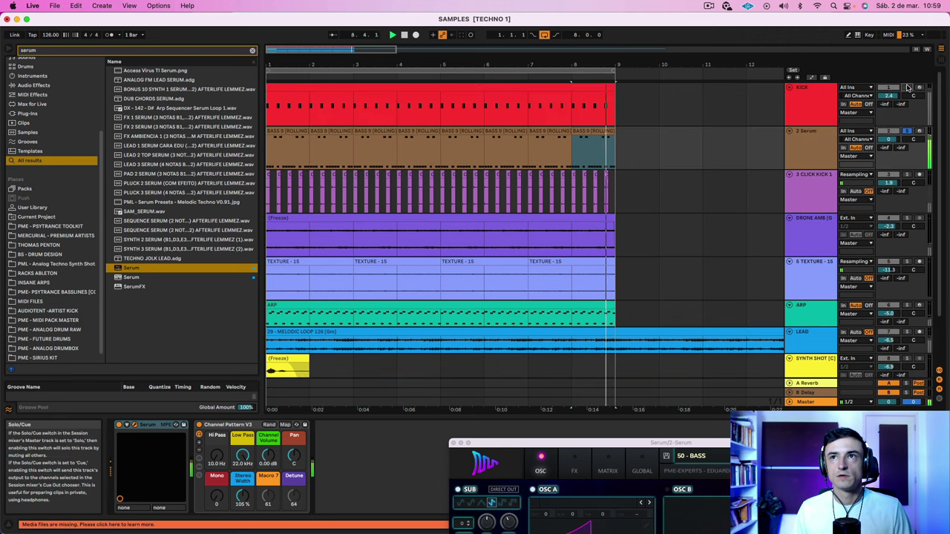
left_click(825, 158)
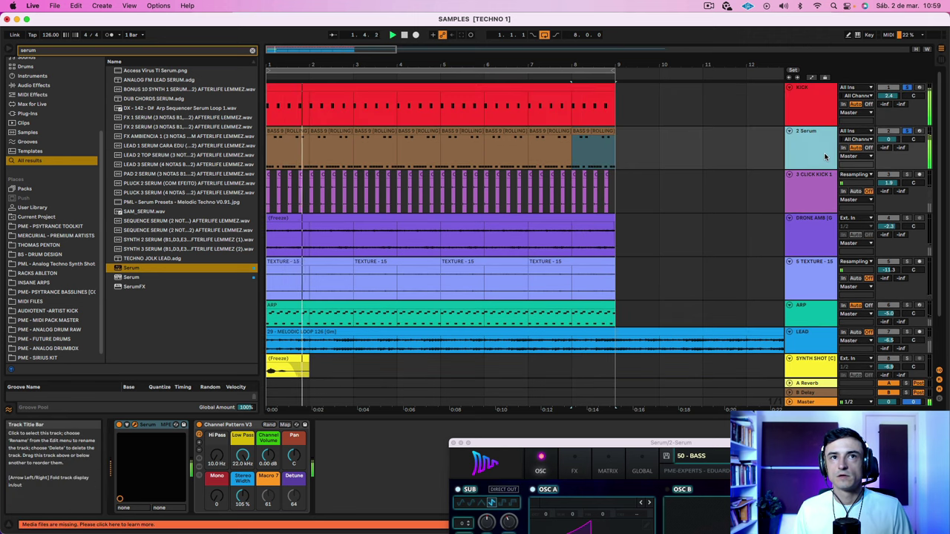
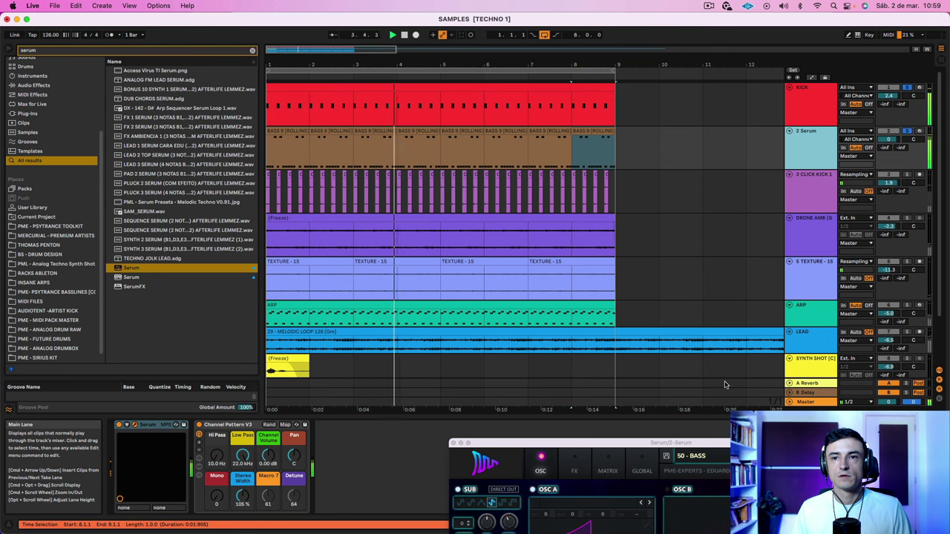
Clear the browser search, return to the PME - SIRIUS KIT folder, and place BASS MIDI16.mid at bar 1 of the Serum track
left_click(252, 51)
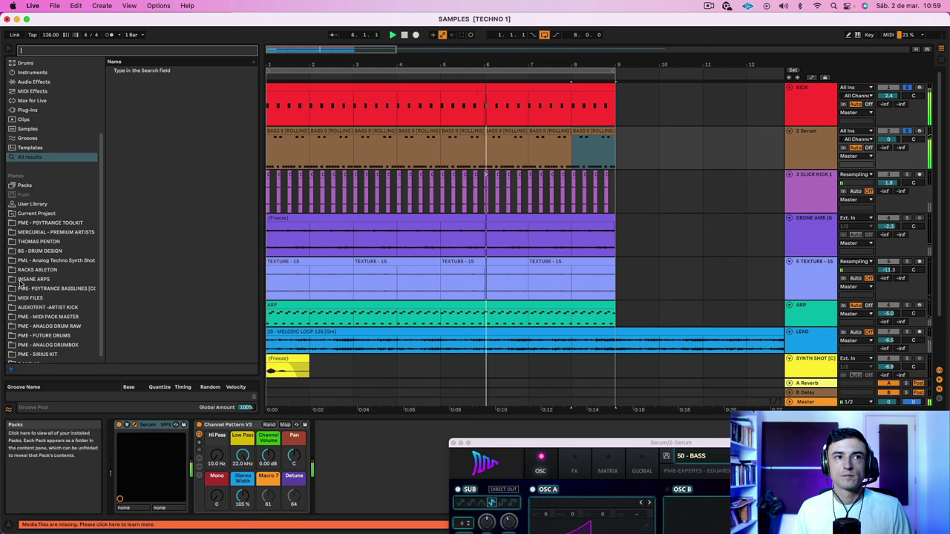
scroll(20, 282, "down", 1)
left_click(32, 349)
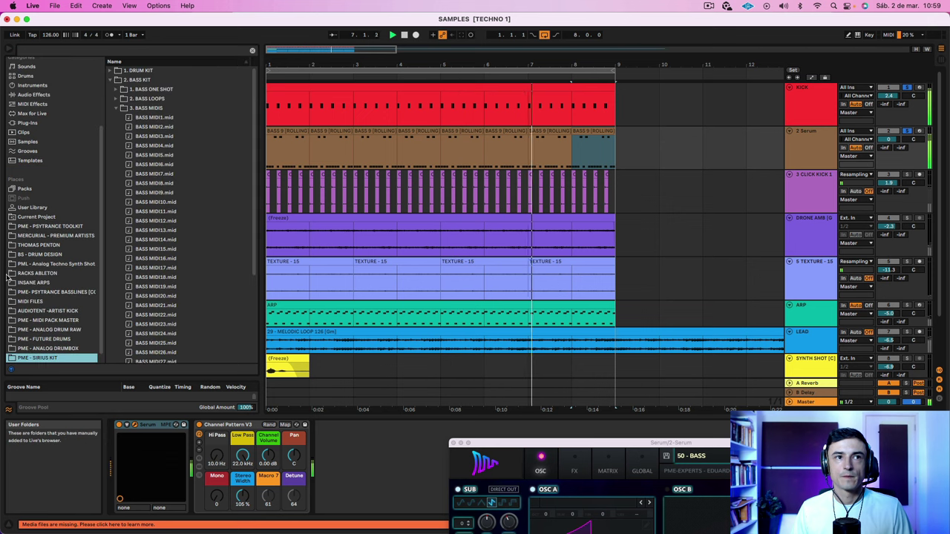
left_click(152, 128)
left_click_drag(147, 262, 303, 139)
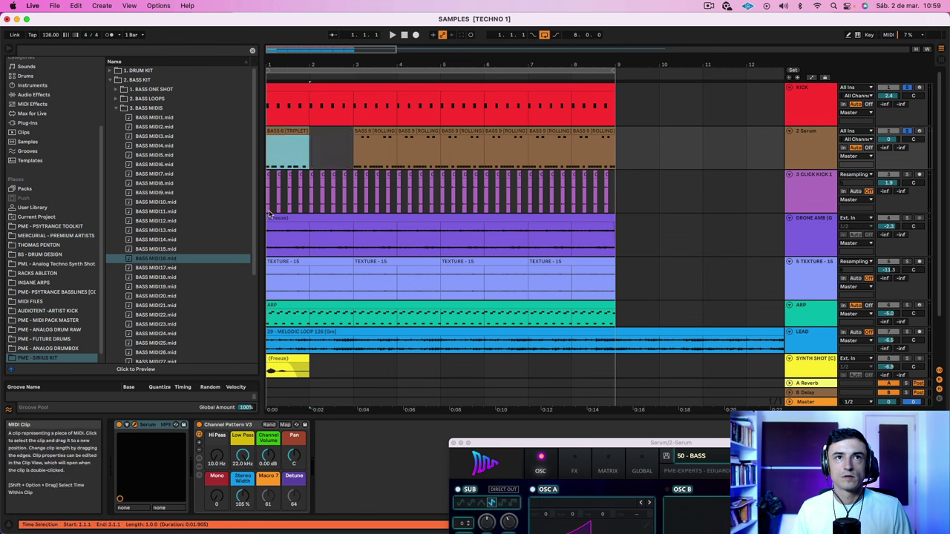
Replace the bar 1 bass clip with BASS MIDI17.mid, keep only its one bar of notes, and play it
scroll(186, 216, "down", 5)
left_click(156, 184)
left_click_drag(156, 186, 306, 132)
left_click_drag(394, 131, 273, 141)
key("space")
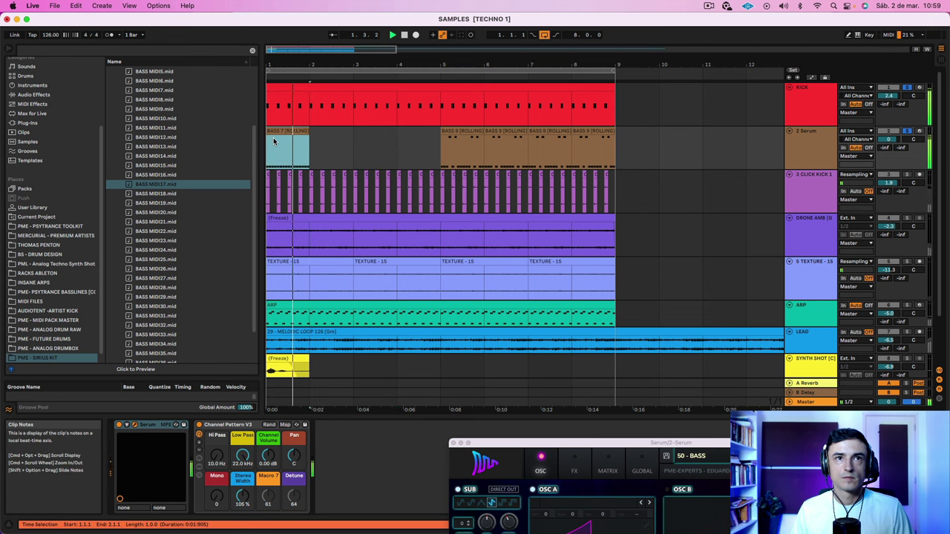
Replace the bar 1 bass clip with BASS MIDI22.mid, play it, and inspect its notes
key("space")
left_click_drag(159, 230, 281, 133)
key("space")
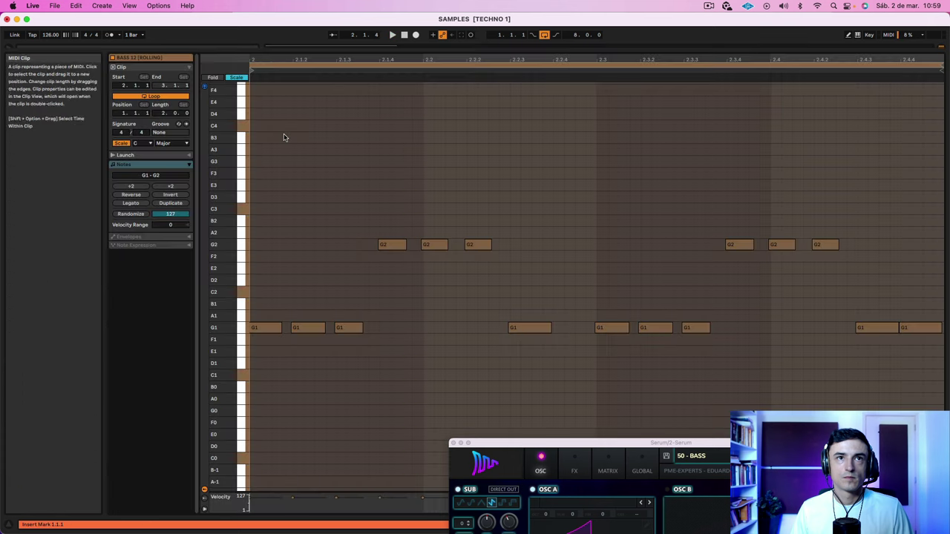
double_click(283, 134)
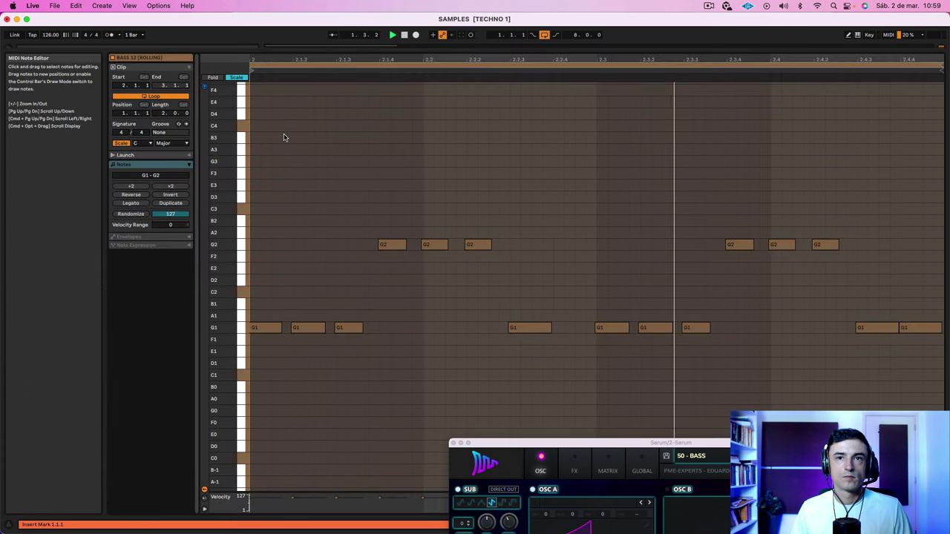
key("shift+Tab")
Duplicate the one-bar BASS 12 clip along the Serum track until it fills the loop up to bar 9
left_click(293, 86)
key("super+d")
key("super+d")
key("super+d")
key("super+d")
key("super+d")
key("super+d")
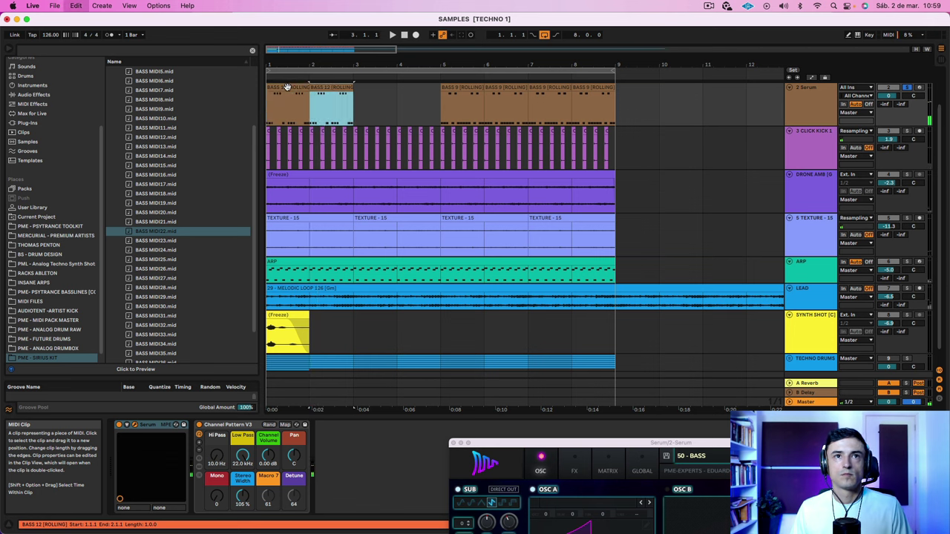
key("super+d")
Unsolo the kick and bass tracks and play the loop with all tracks
scroll(820, 107, "up", 3)
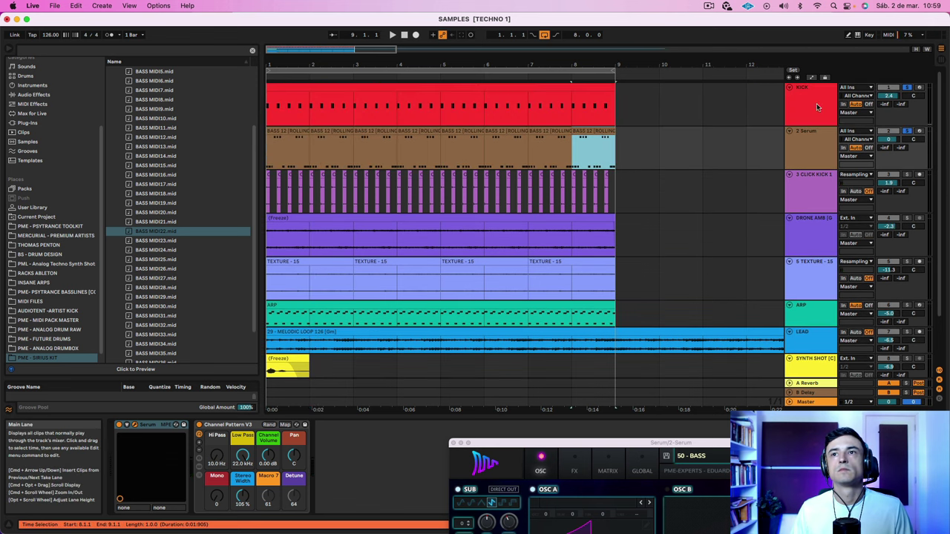
left_click(909, 133)
left_click(910, 133)
key("space")
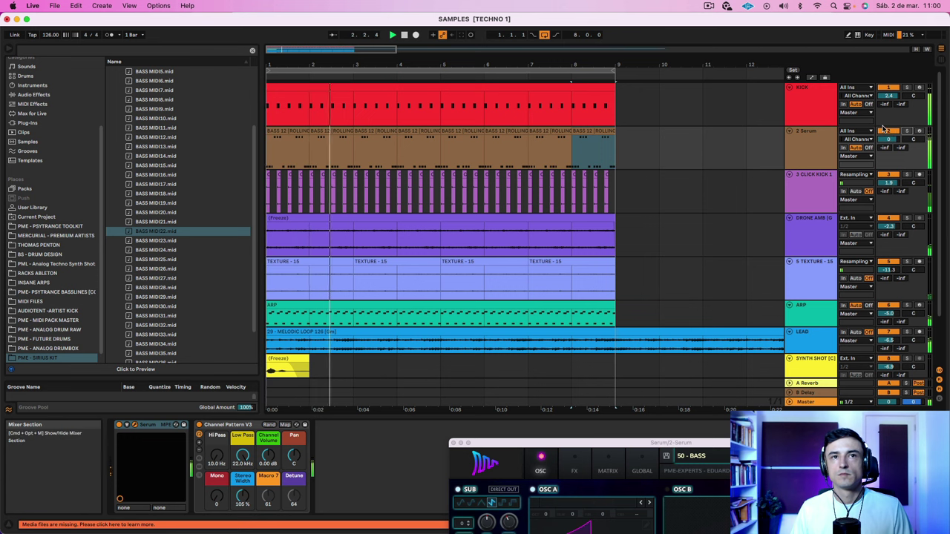
Audition Serum's bass presets backwards from 49 - BASS to 46 - BASS during playback
left_click(798, 456)
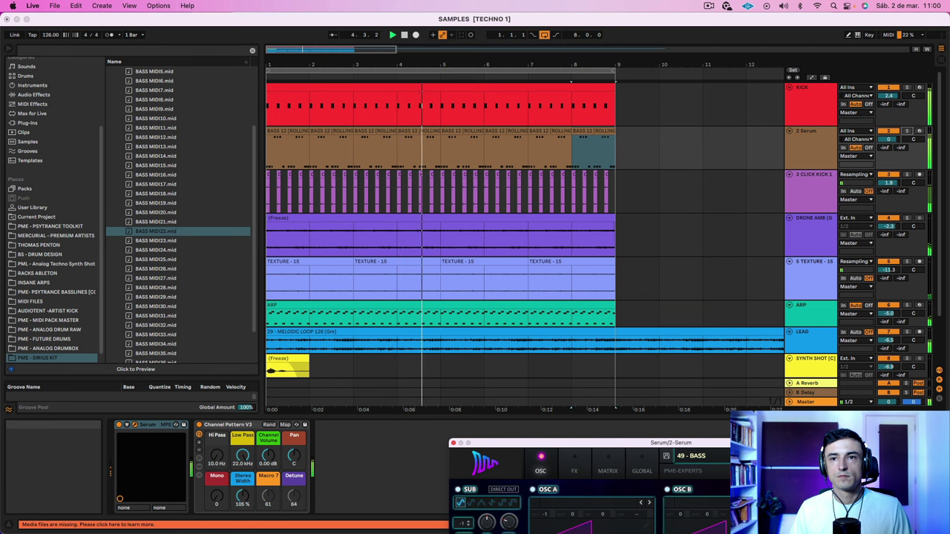
left_click(799, 456)
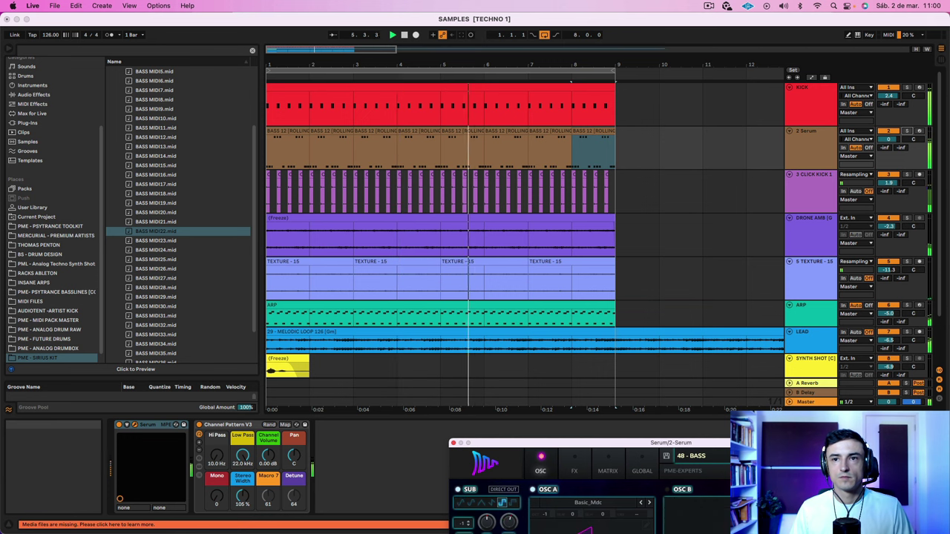
left_click(798, 456)
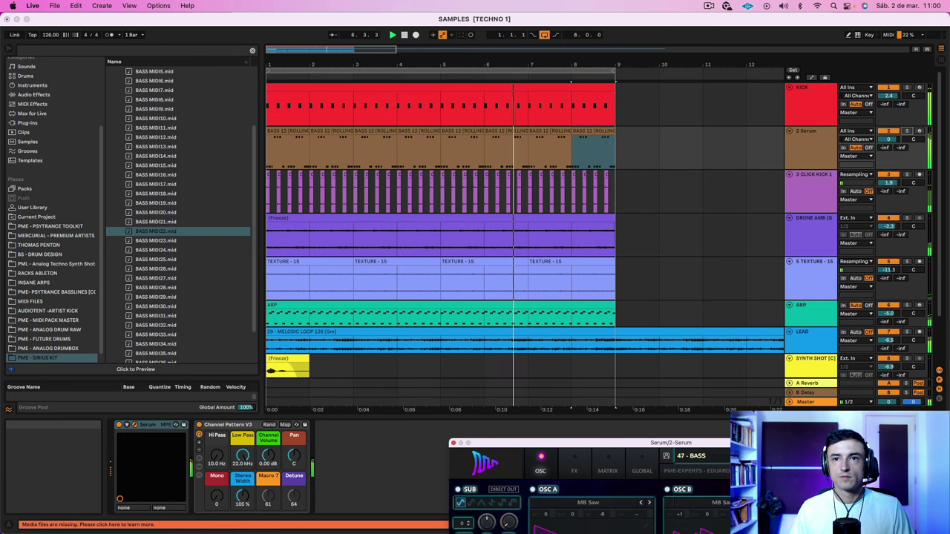
left_click(798, 456)
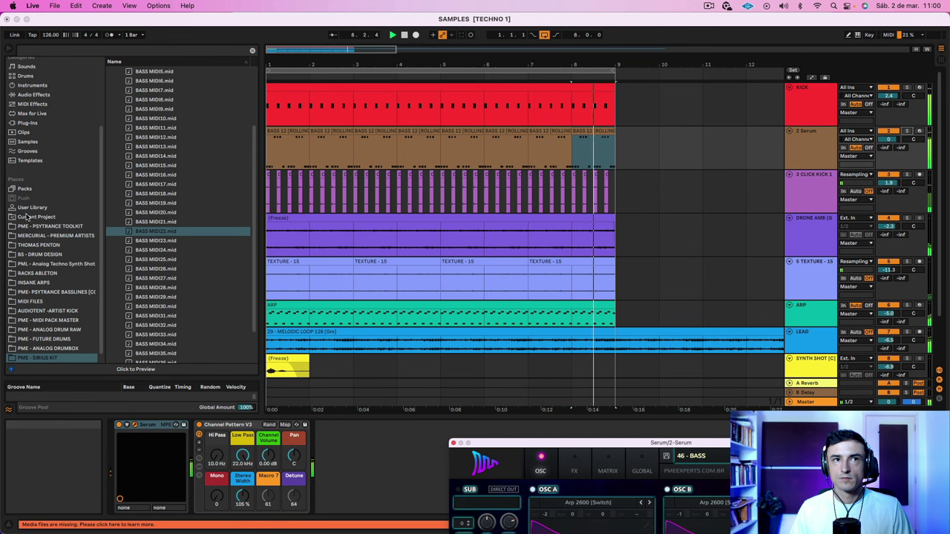
Solo the kick and bass again and try BASS MIDI23.mid at bar 1 of the Serum track
left_click(907, 131)
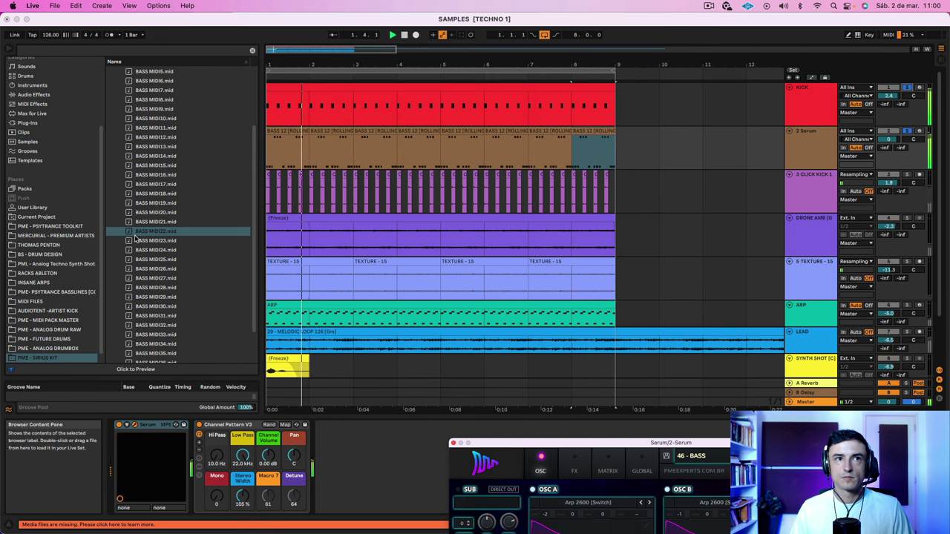
left_click(165, 241)
left_click_drag(271, 154, 268, 150)
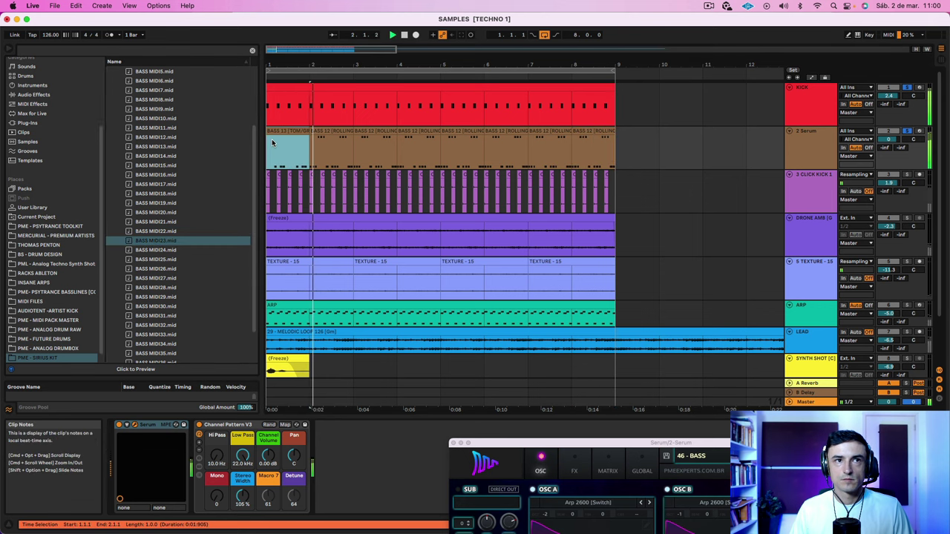
key("space")
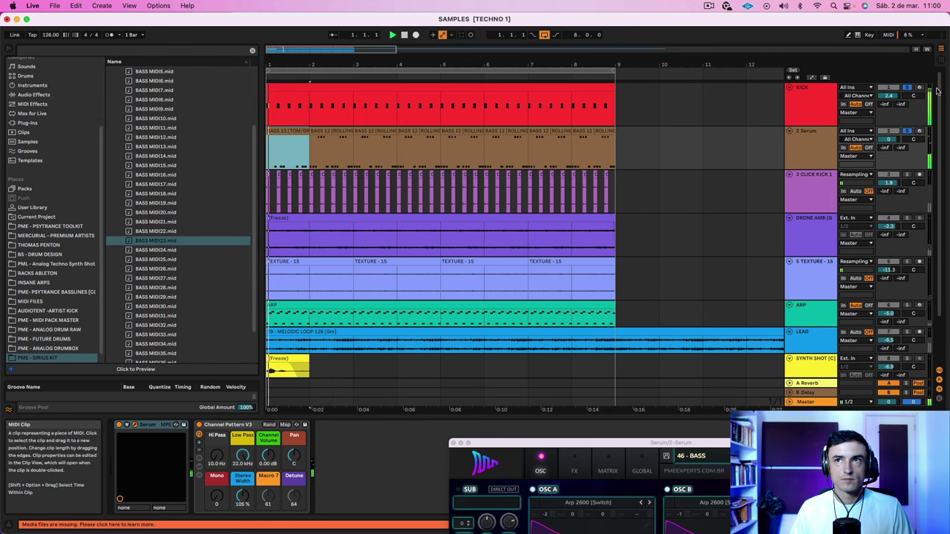
Place the eight-bar BASS MIDI36.mid at bar 1 of the Serum track over the existing clips and play it
scroll(161, 327, "down", 2)
left_click(161, 337)
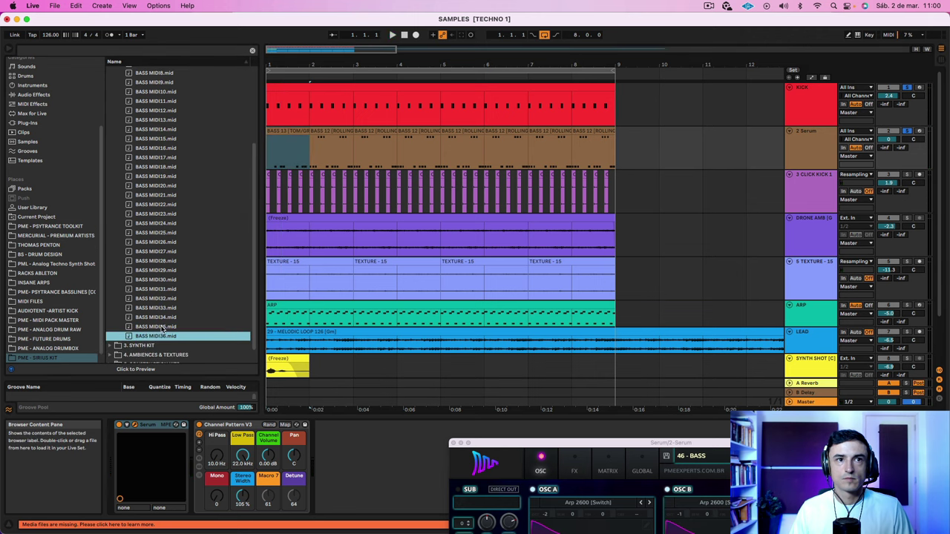
left_click_drag(172, 338, 283, 148)
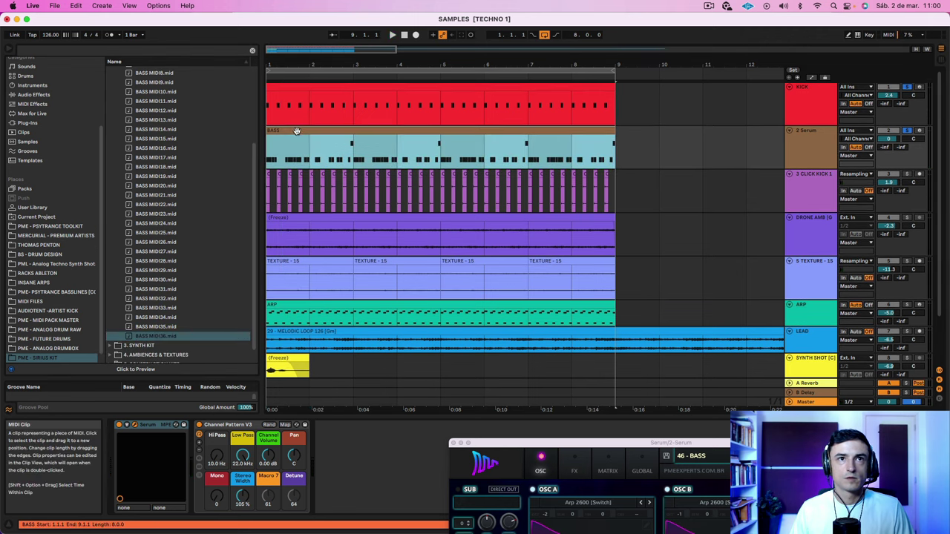
key("space")
Transpose all notes of the eight-bar BASS clip up so the main note is G1, also trying them one octave higher
double_click(296, 131)
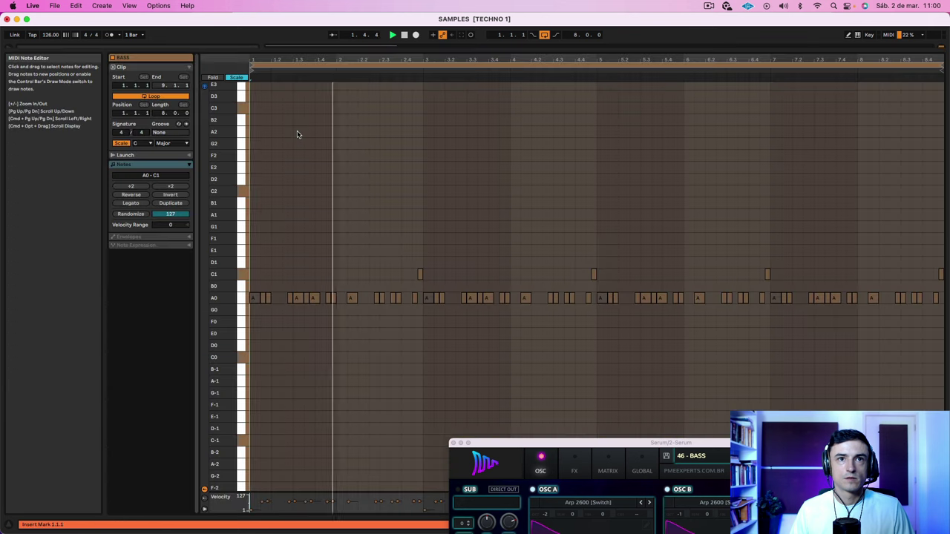
key("space")
left_click_drag(255, 304, 254, 236)
key("space")
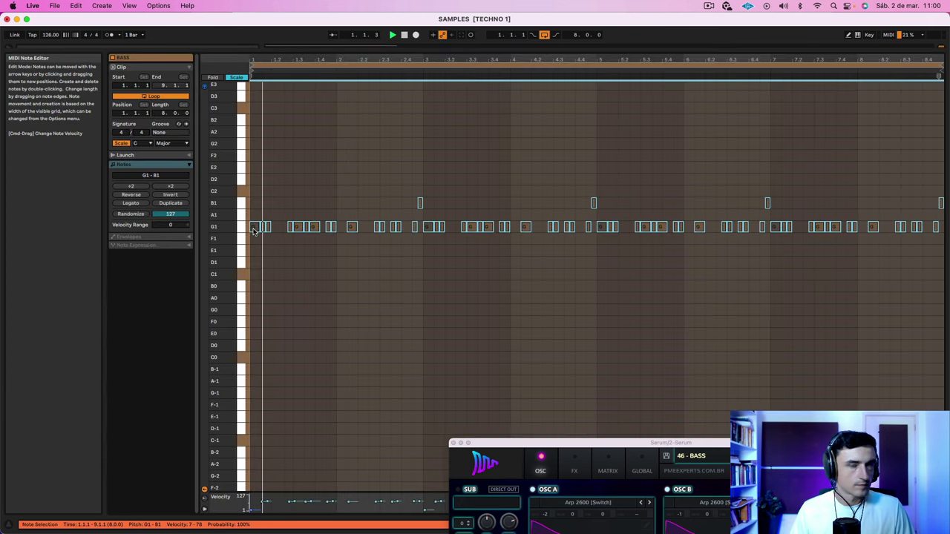
key("shift+Up")
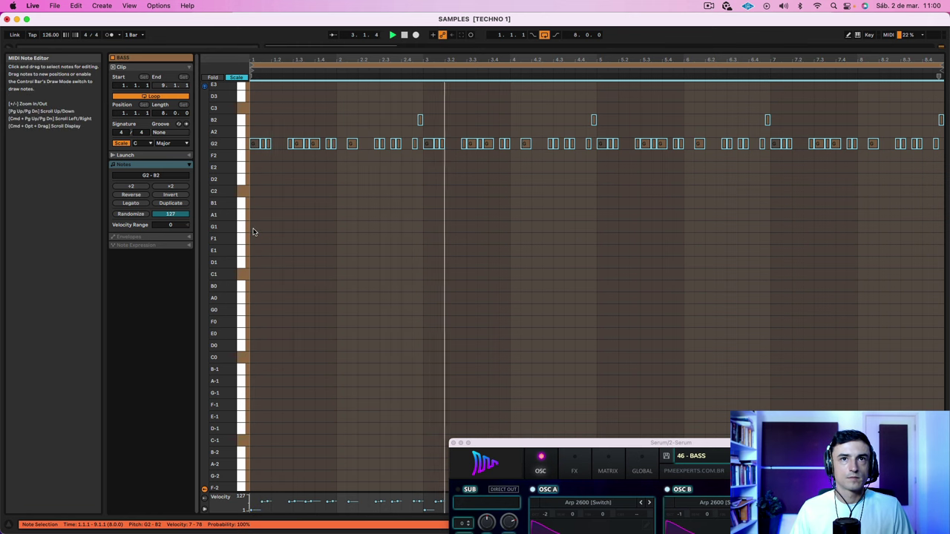
key("shift+Down")
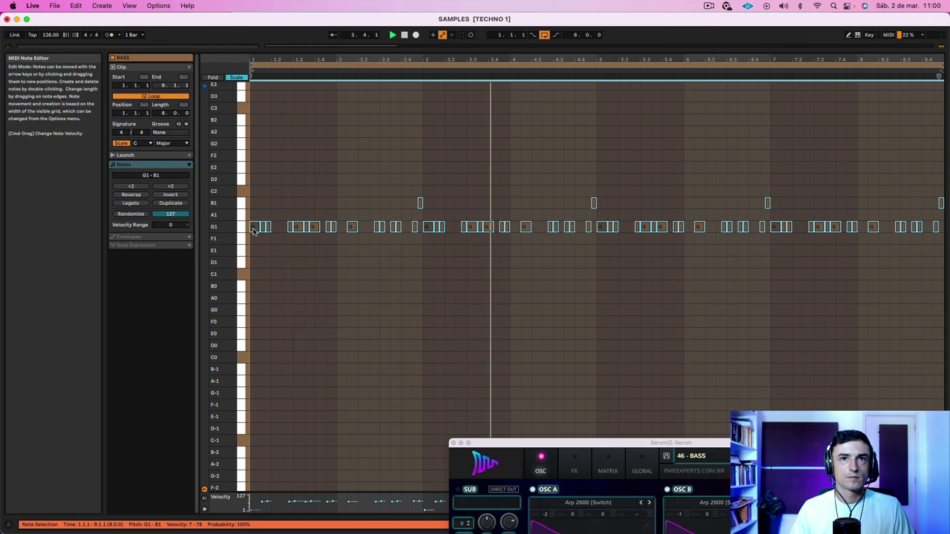
Turn off folding to scale in the note editor and set the BASS clip's scale to G Minor
left_click(236, 77)
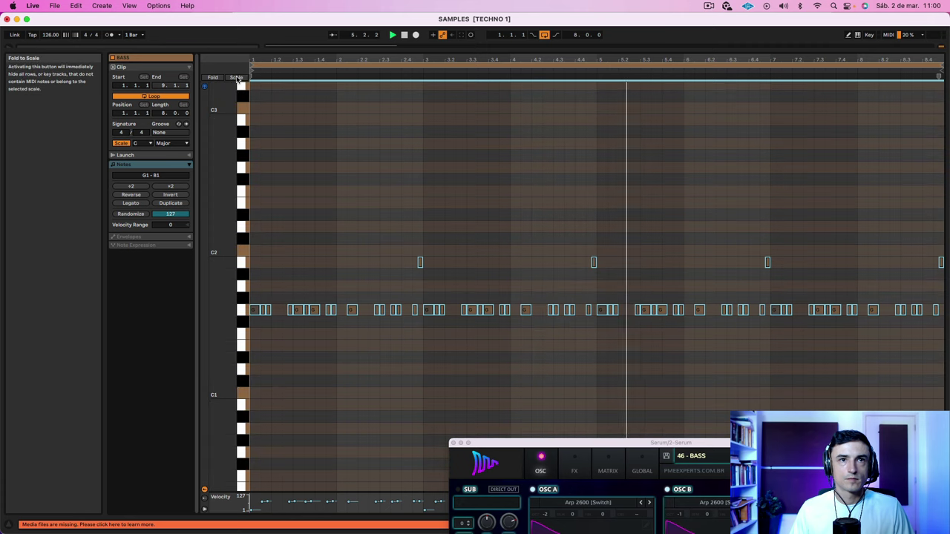
left_click(139, 142)
left_click(141, 202)
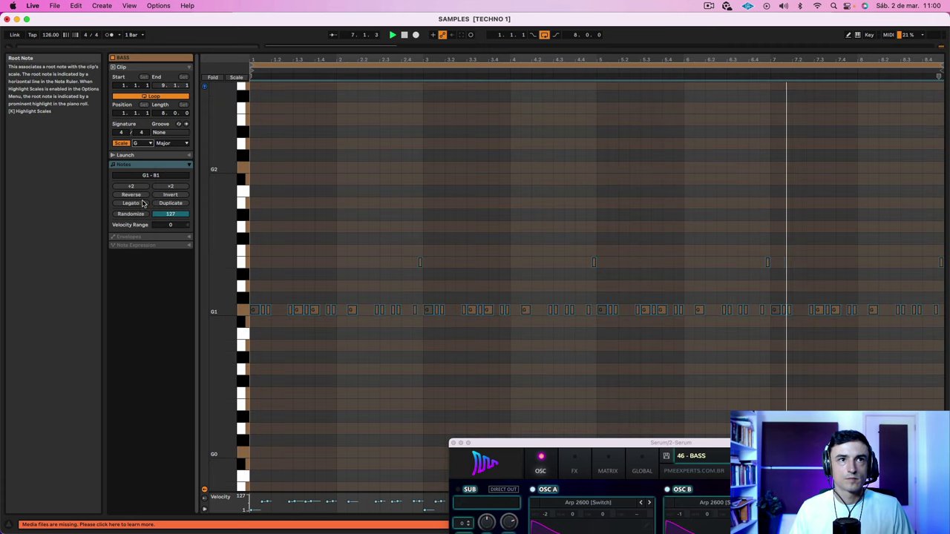
left_click(171, 143)
left_click(171, 159)
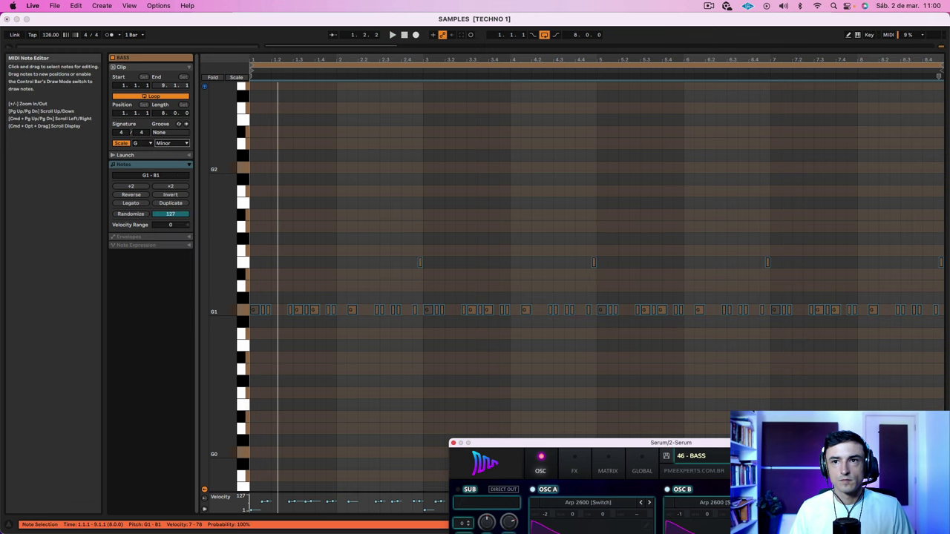
Play the loop and switch Serum back through its bass presets to 43 - BASS
key("space")
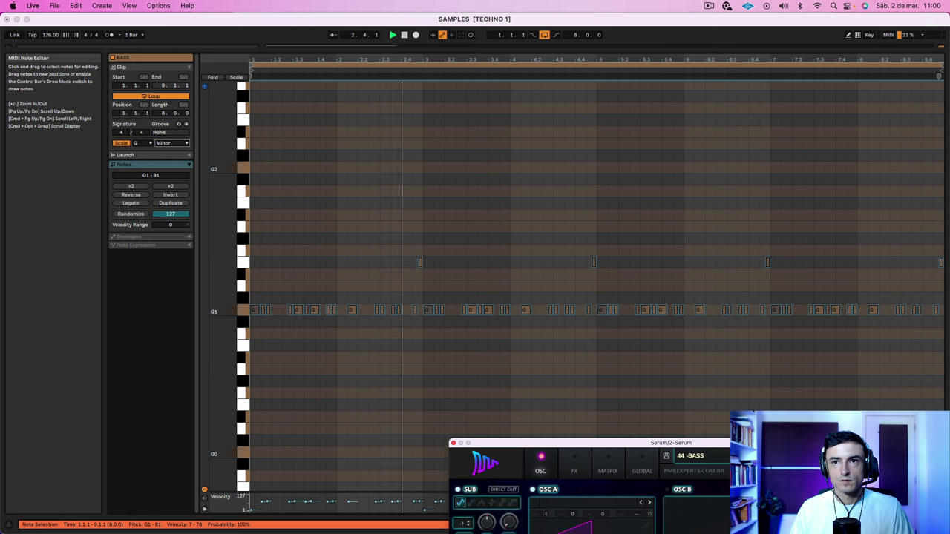
left_click(810, 457)
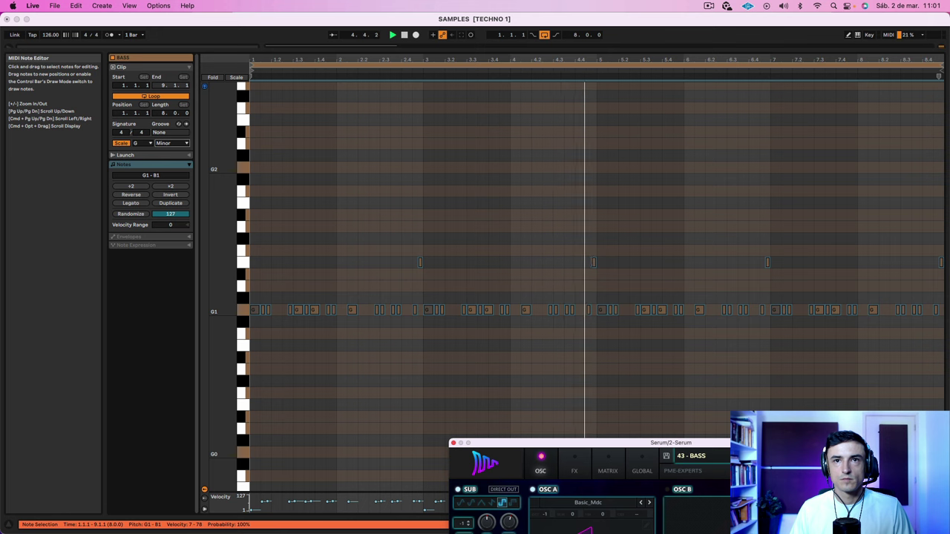
Raise the filter cutoff of the 43 - BASS preset in Serum to about 420 Hz
left_click_drag(772, 443, 618, 172)
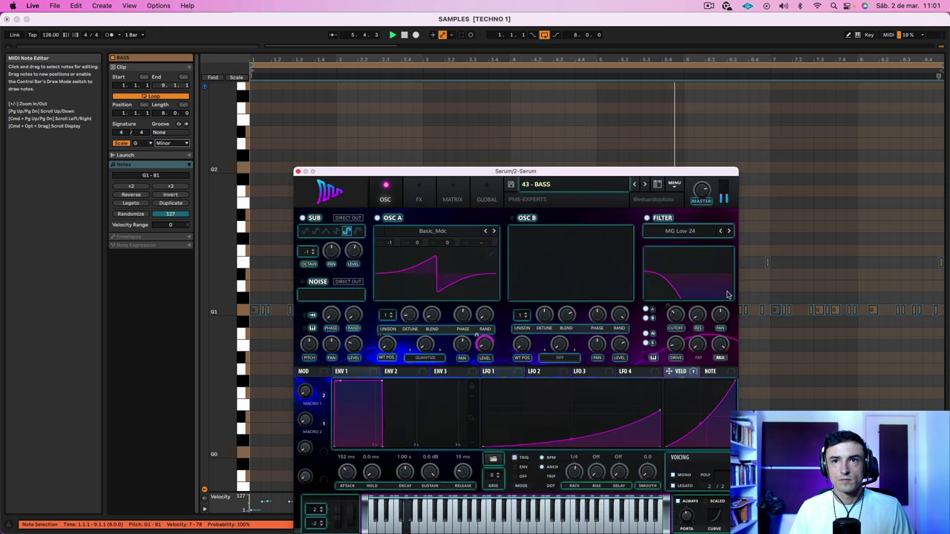
left_click_drag(677, 319, 676, 301)
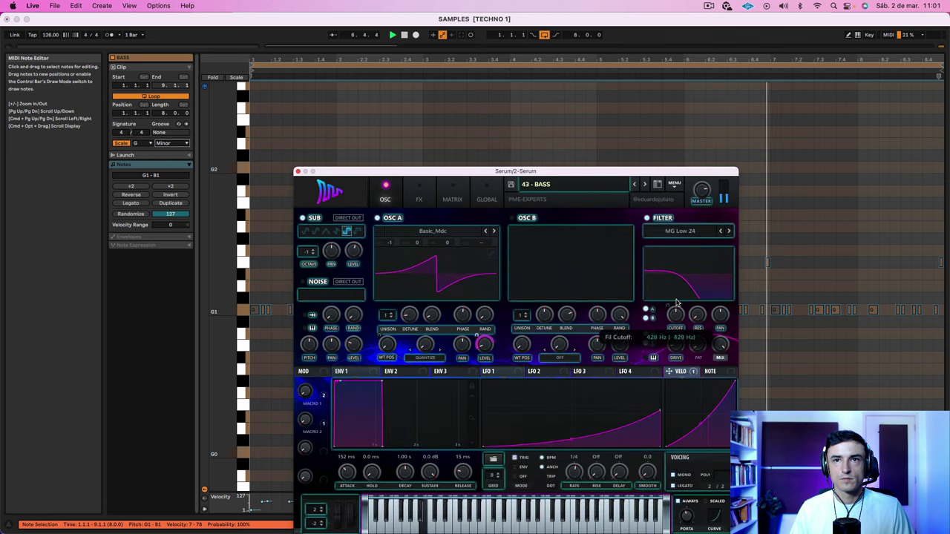
left_click(832, 350)
Return to the arrangement, unsolo the Serum track to hear the full loop and close the Serum window
key("shift+Tab")
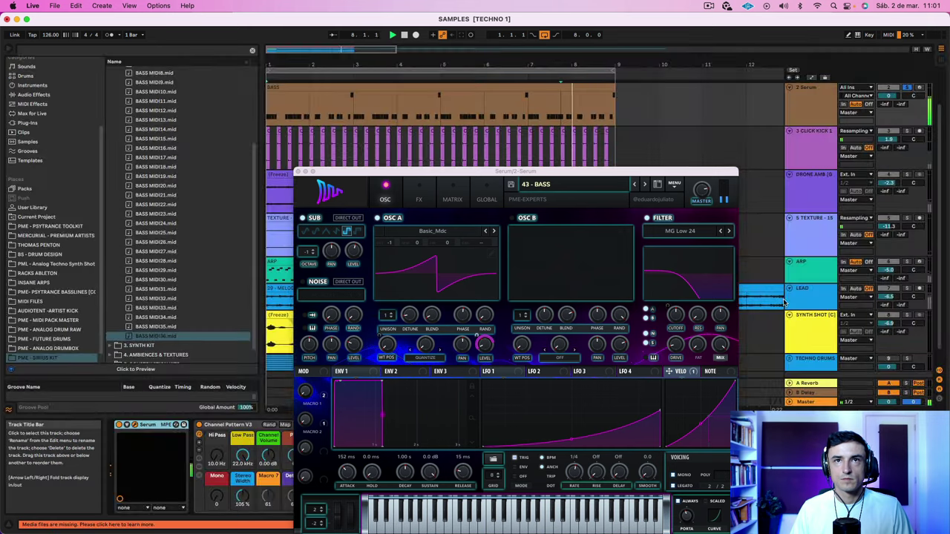
scroll(916, 103, "up", 2)
left_click(906, 131)
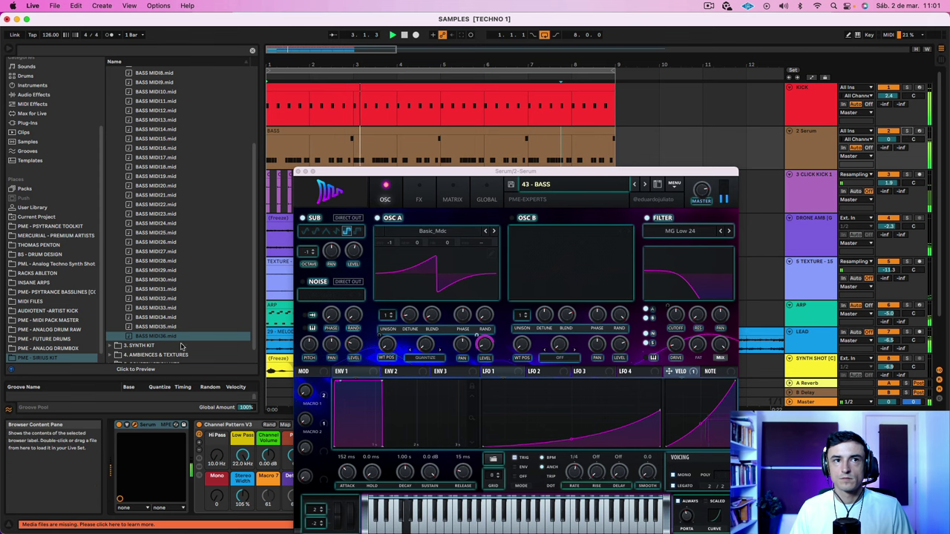
left_click(299, 172)
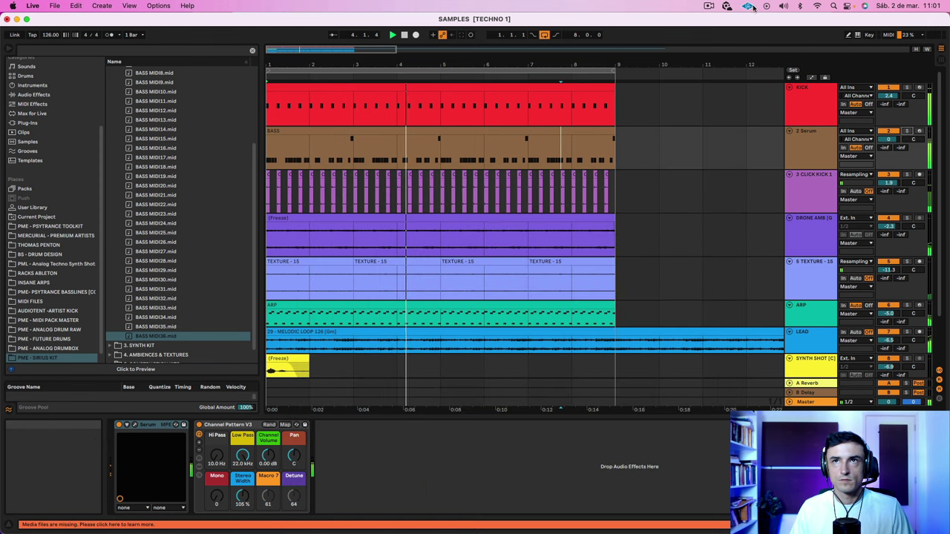
left_click(709, 7)
left_click(715, 43)
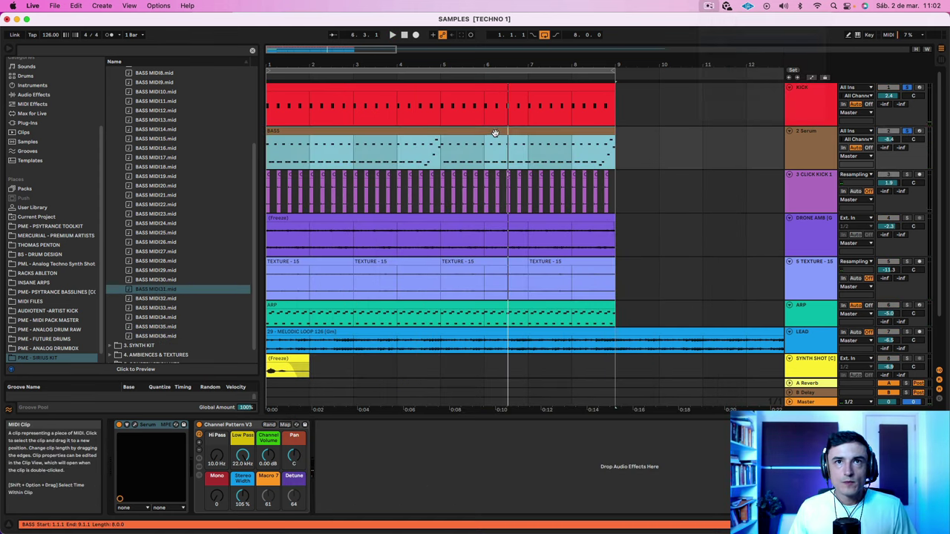
Open the BASS clip, examine its opening G2 and G1 notes up close, and play it in the arrangement
double_click(497, 133)
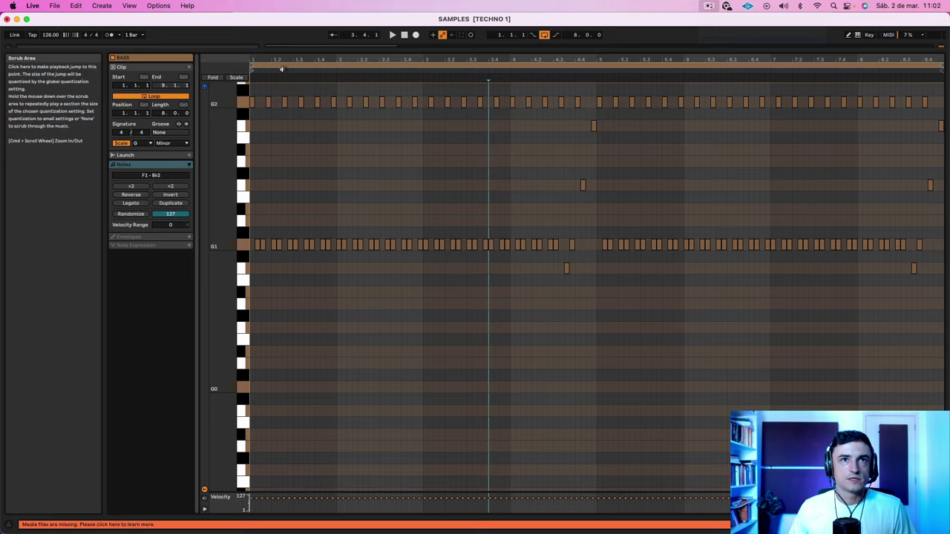
left_click_drag(283, 61, 413, 149)
left_click(264, 102)
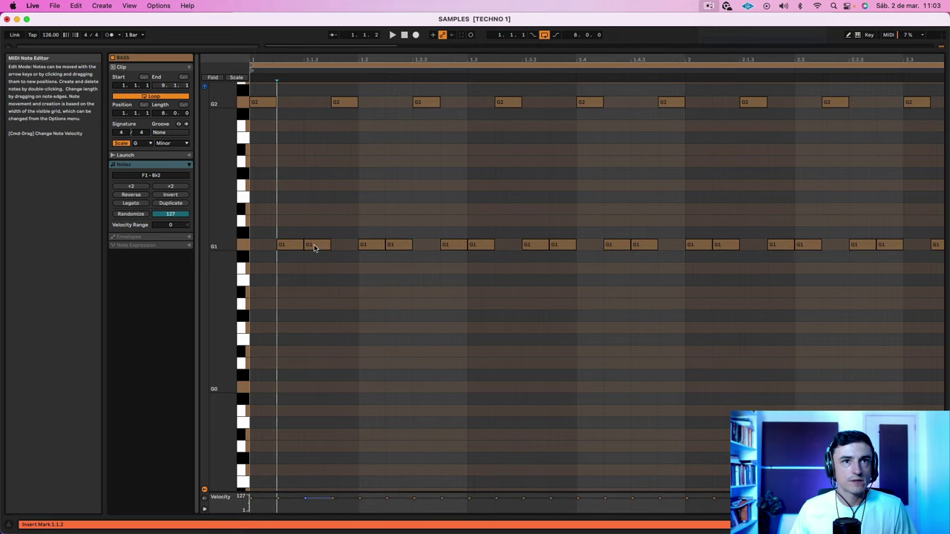
left_click(290, 245)
left_click(383, 245)
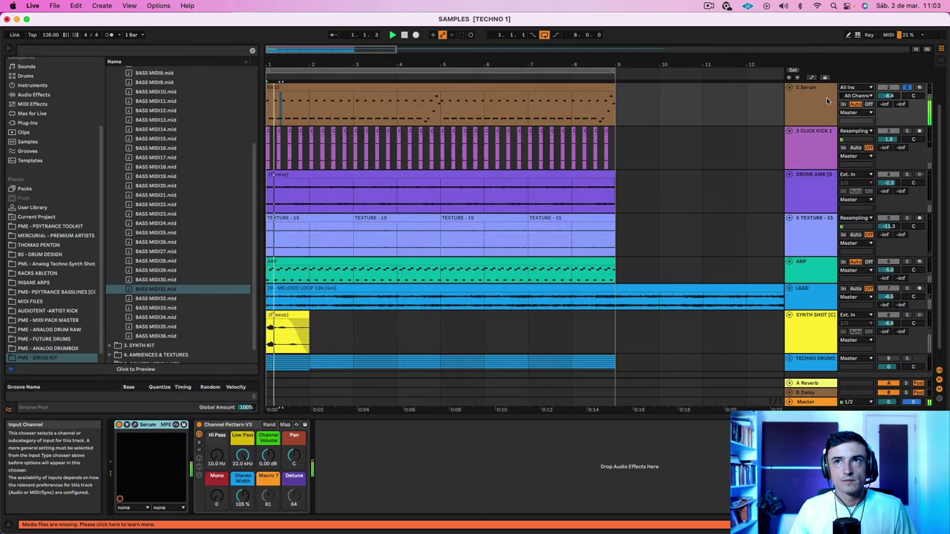
scroll(827, 101, "up", 2)
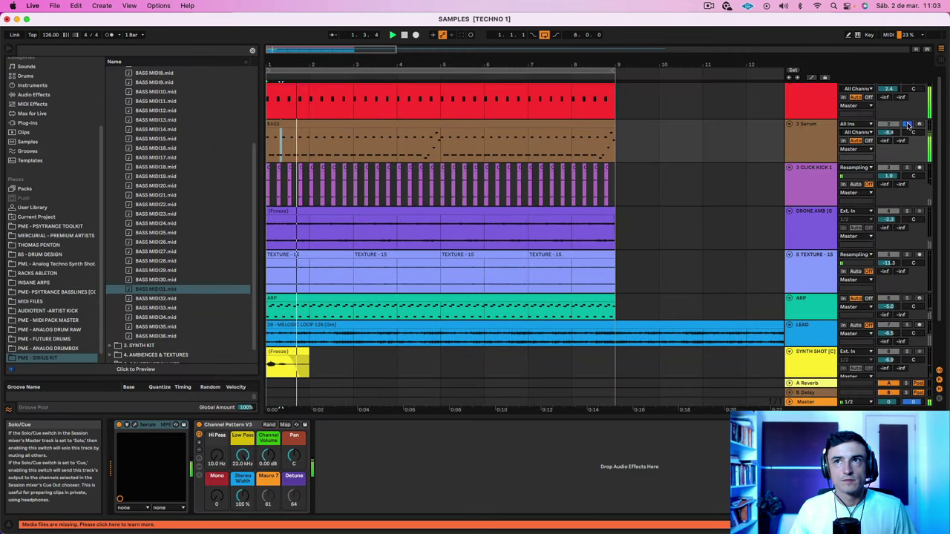
left_click(288, 121)
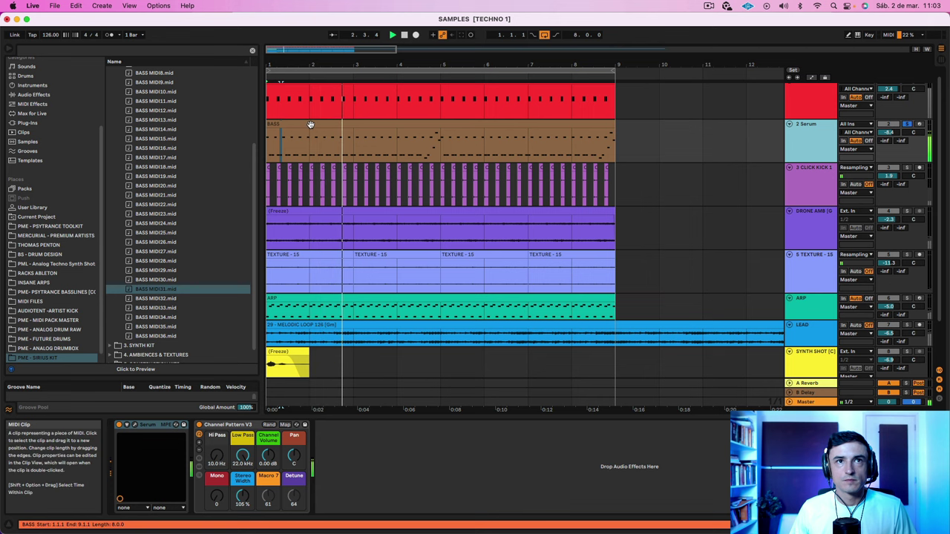
Delete every note of the BASS clip from bar 3 to the end, keeping only the first two bars
double_click(311, 124)
scroll(497, 188, "up", 3)
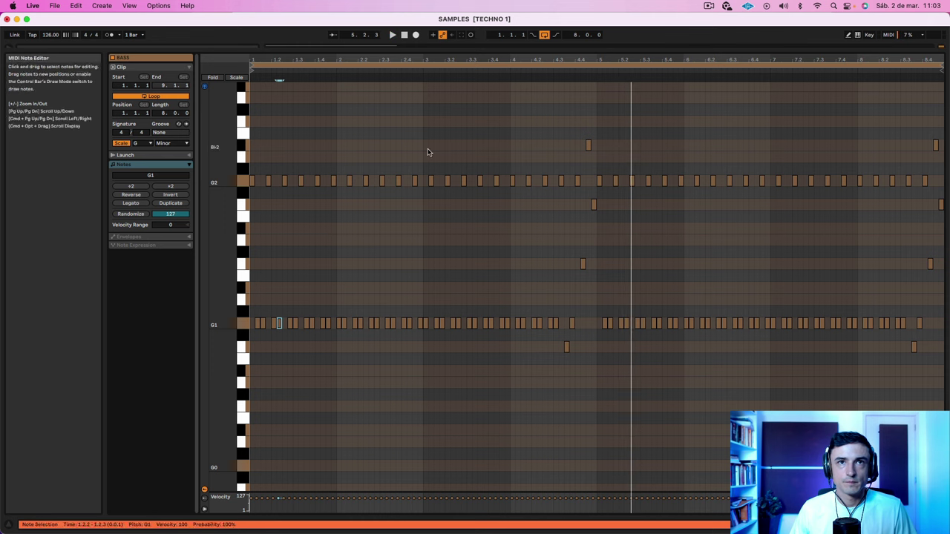
left_click_drag(422, 131, 943, 397)
key("Delete")
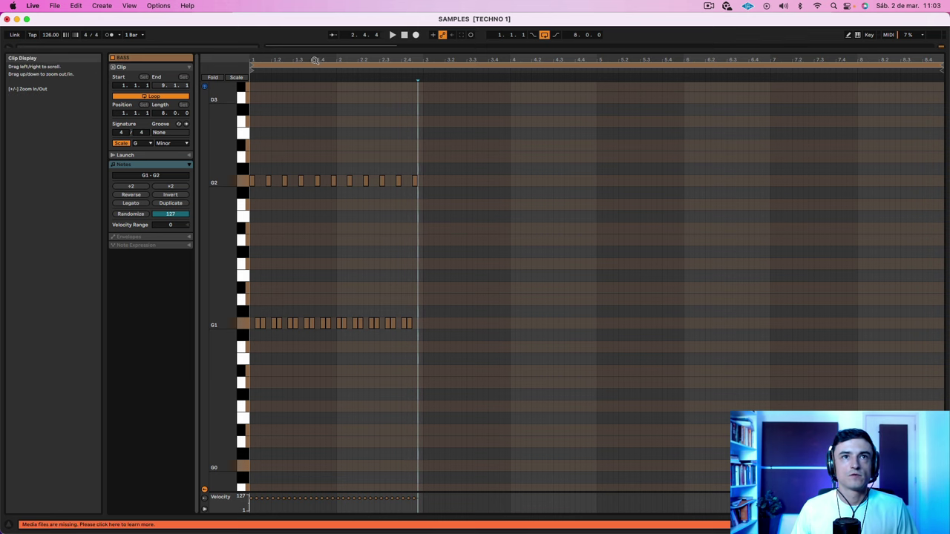
Copy all remaining G1 and G2 notes of the BASS clip and start the copy at 2.4.3, continuing the rhythm
left_click_drag(315, 59, 315, 101)
scroll(519, 276, "left", 2)
left_click_drag(578, 355, 250, 138)
left_click_drag(254, 180, 572, 181)
scroll(573, 181, "right", 5)
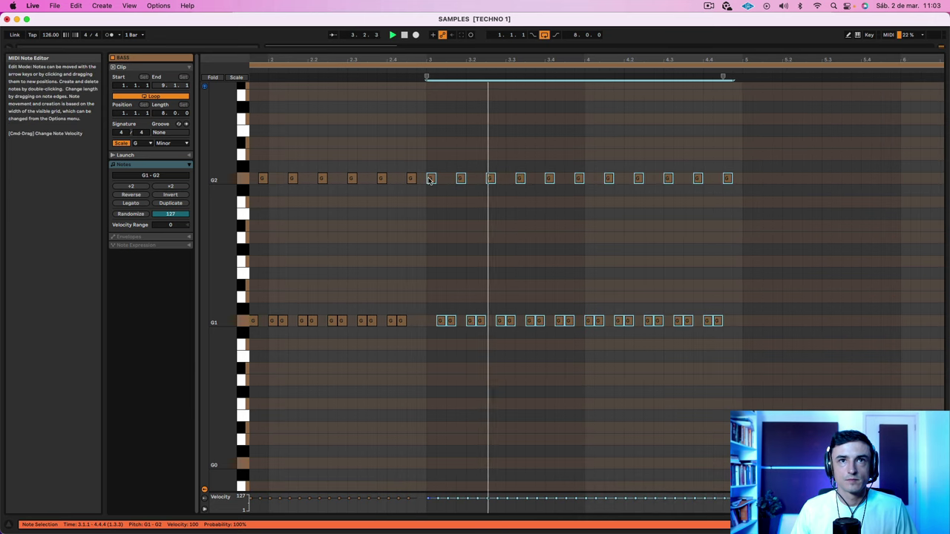
left_click_drag(429, 181, 414, 186)
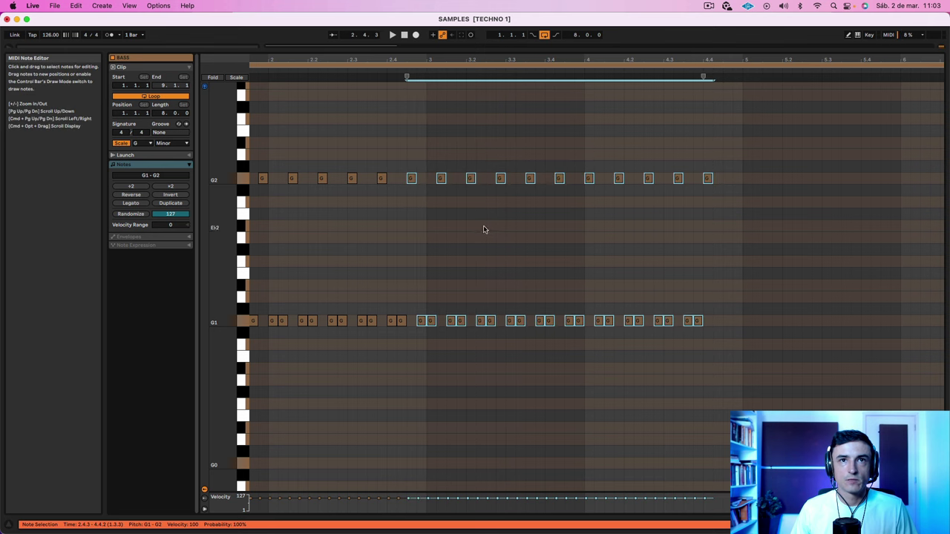
Place further copies of the note pattern at 4.4.1, 6.3.3 and 8.3.1 to fill the eight-bar BASS clip
scroll(483, 227, "left", 2)
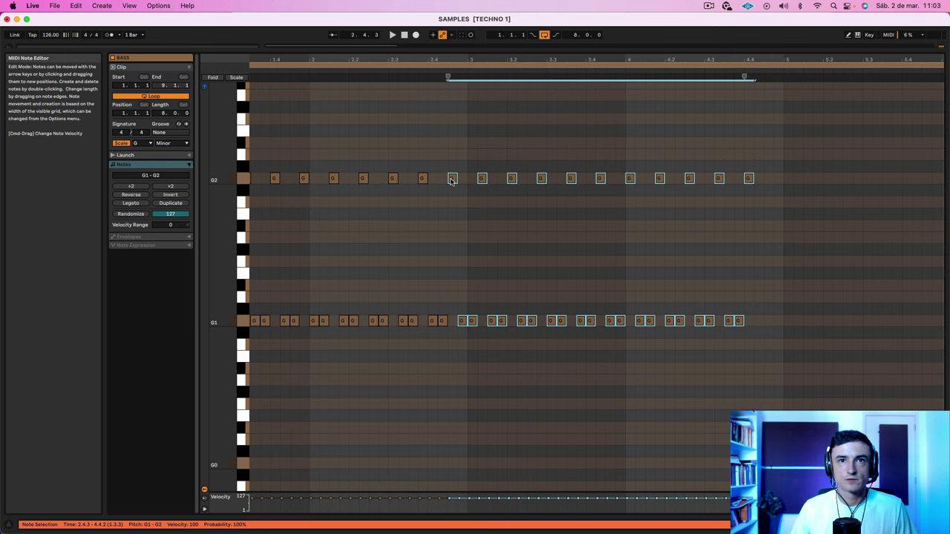
left_click_drag(452, 181, 749, 180)
scroll(706, 214, "right", 10)
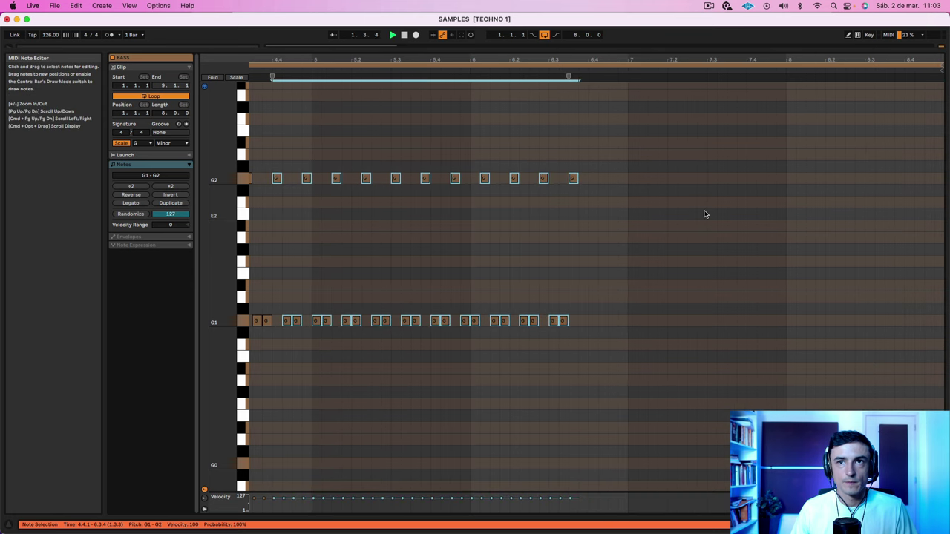
scroll(706, 214, "left", 4)
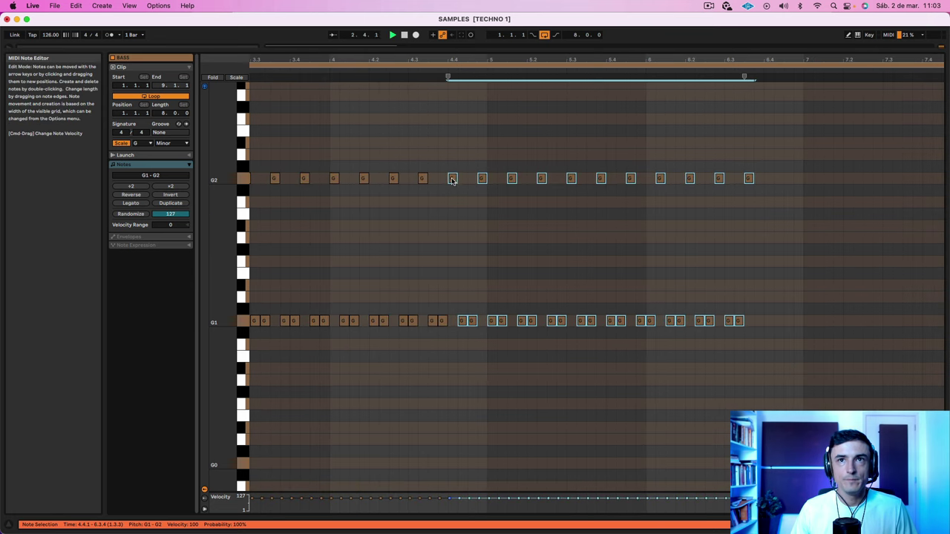
left_click_drag(452, 181, 750, 187)
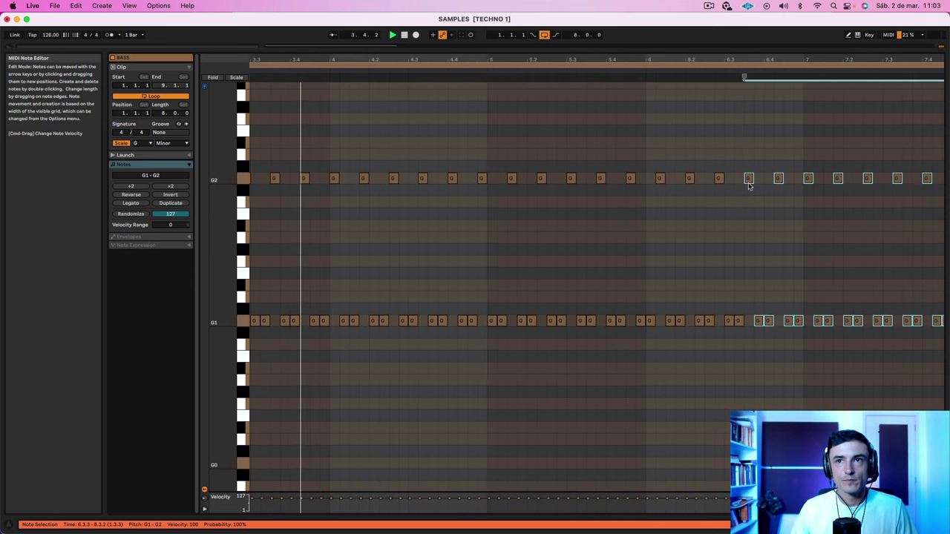
scroll(749, 189, "right", 4)
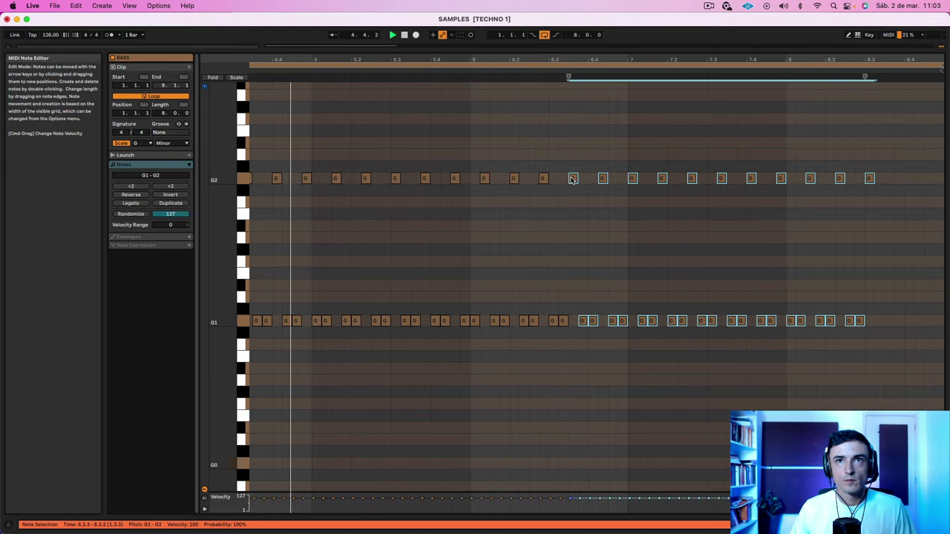
left_click_drag(573, 180, 878, 188)
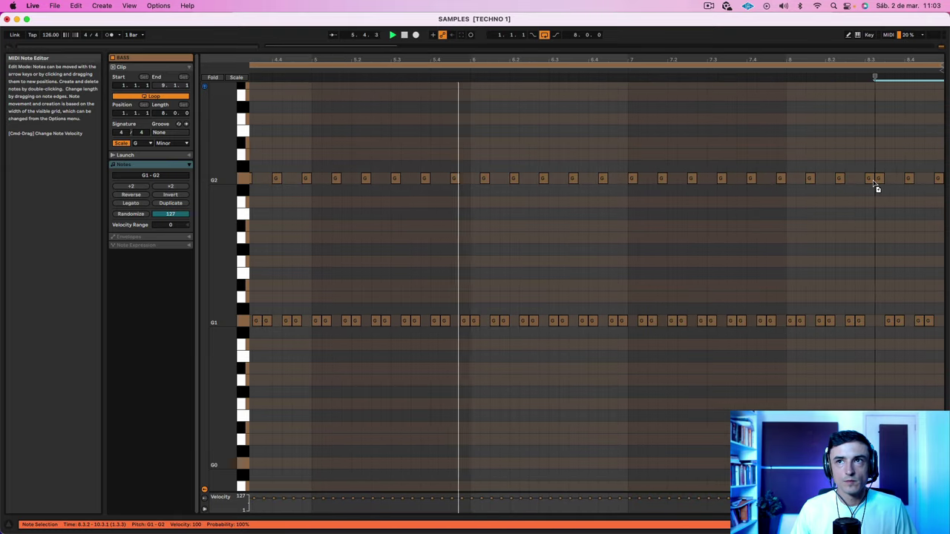
scroll(876, 191, "left", 12)
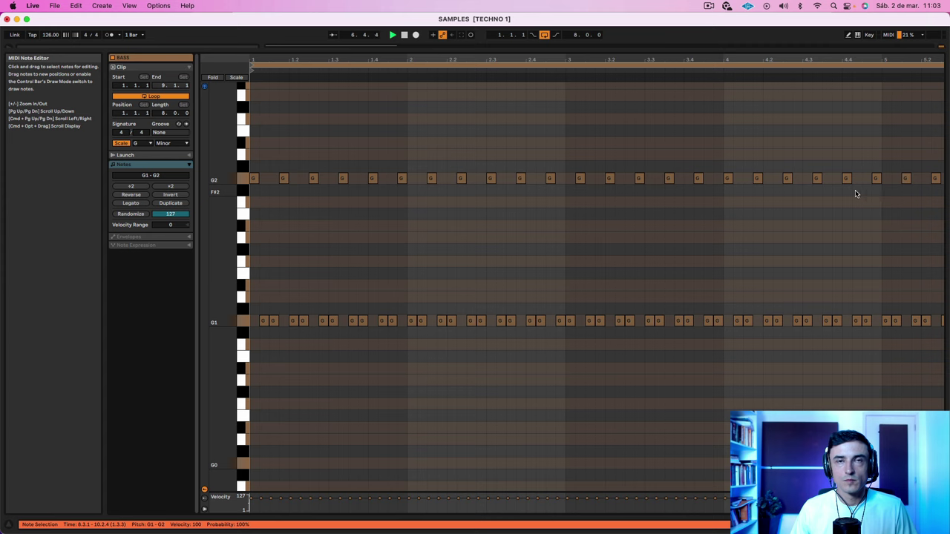
left_click_drag(487, 59, 487, 26)
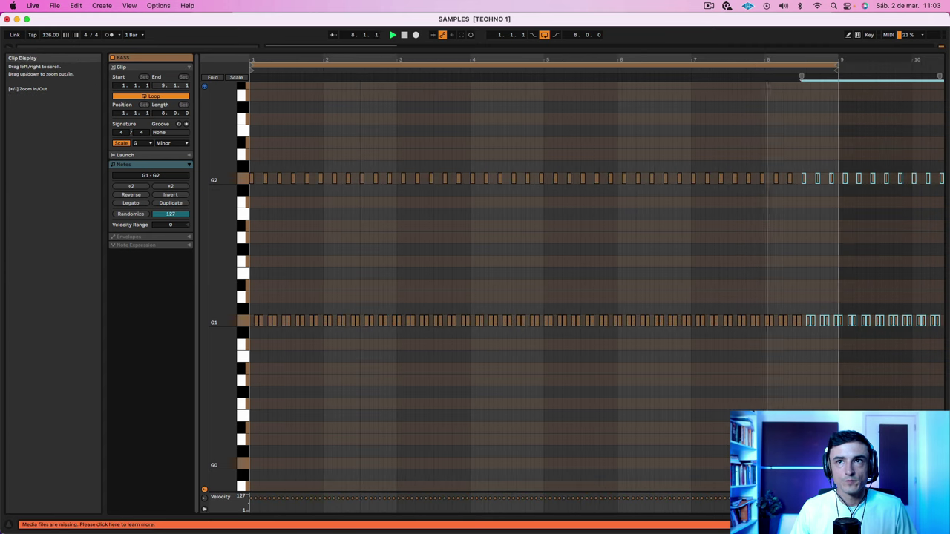
Transpose the BASS notes from bar 5 to the end of bar 8 down four semitones to E♭1 and E♭2, and play the loop
left_click(480, 237)
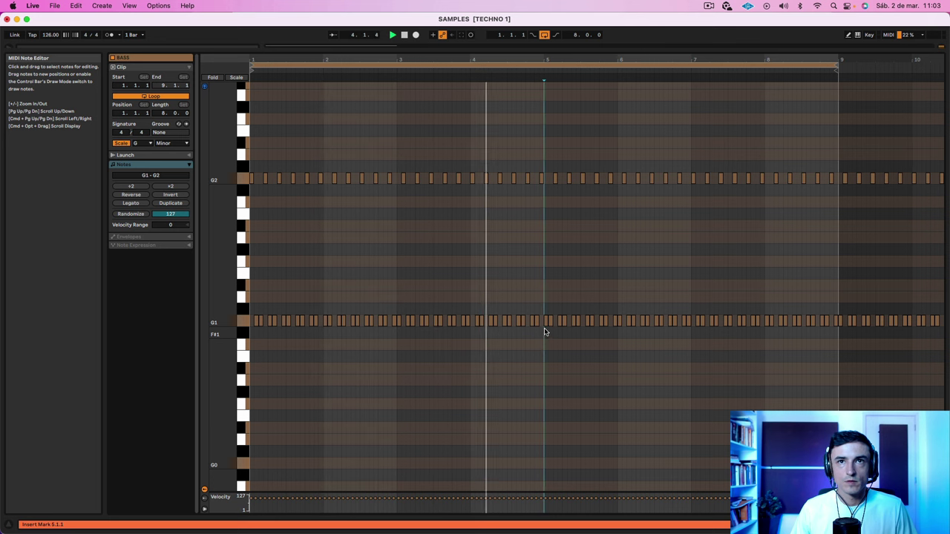
left_click_drag(544, 330, 841, 162)
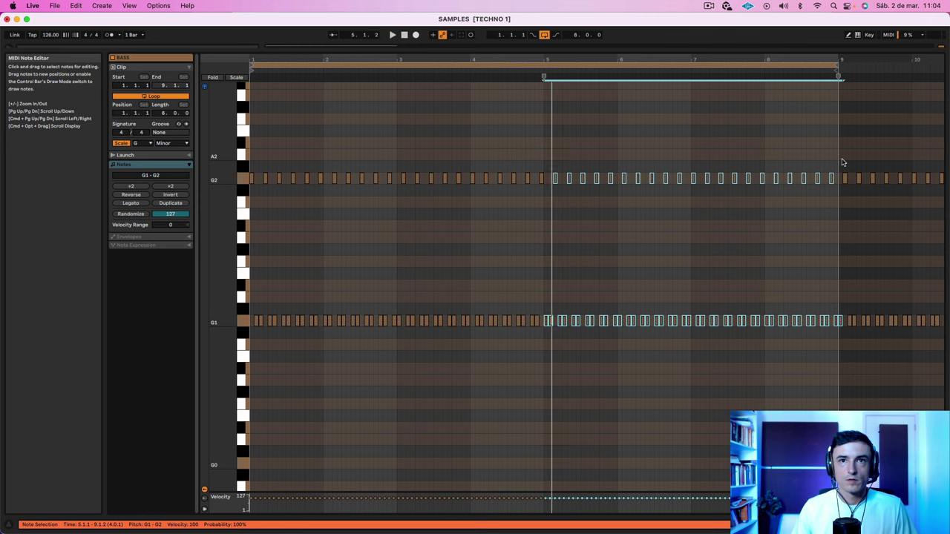
key("Down")
key("Down")
key("Down")
key("Down")
key("space")
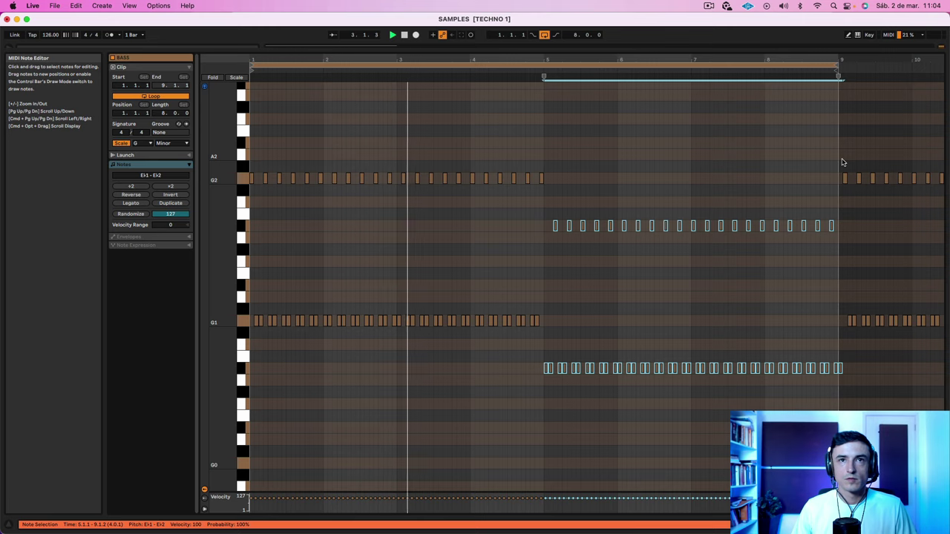
Return to the arrangement and solo the DRONE AMB track together with Serum to hear the transposed bass against it
key("Tab")
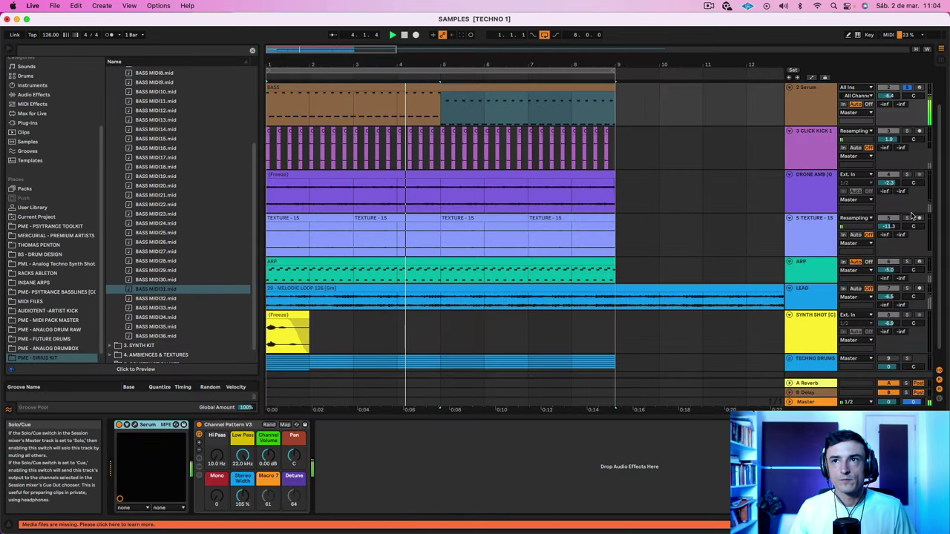
left_click(908, 175, "super")
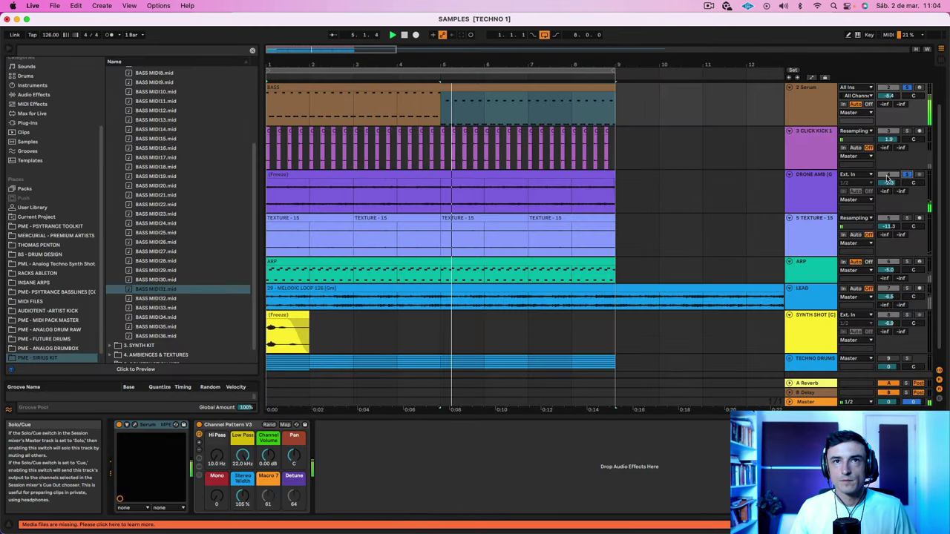
scroll(482, 125, "up", 1)
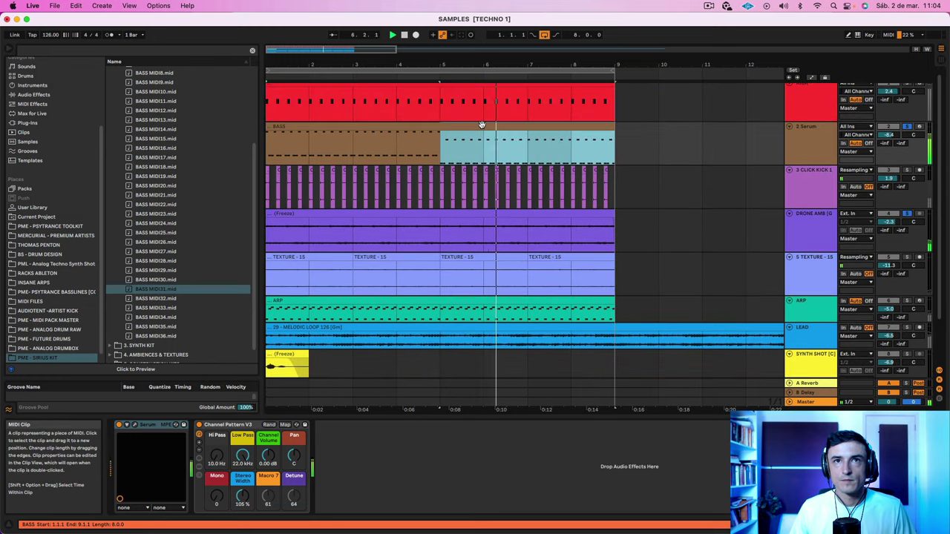
Transpose the BASS notes of bars 7 and 8 up two semitones to F1 and F2
key("Tab")
left_click(772, 380)
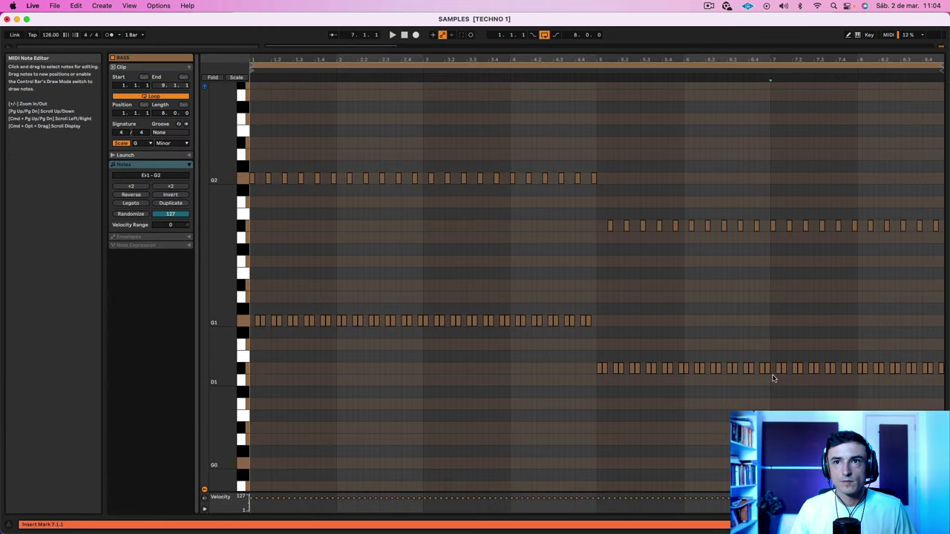
left_click_drag(770, 377, 946, 215)
left_click(772, 386)
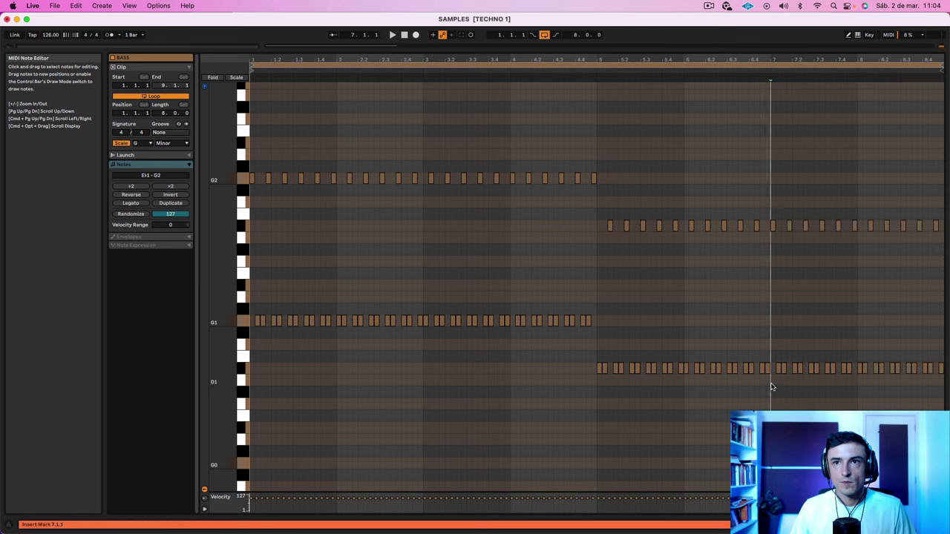
left_click_drag(773, 379, 947, 210)
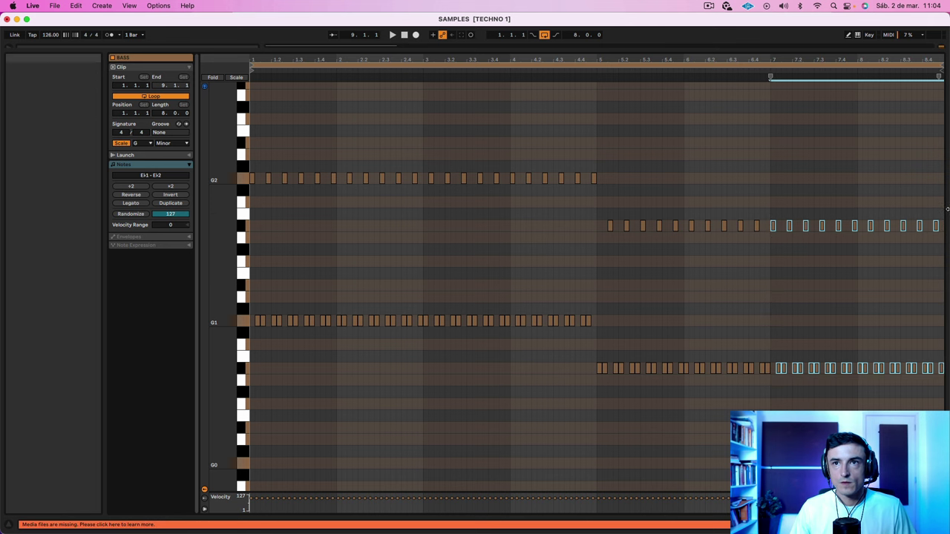
key("Up")
key("Up")
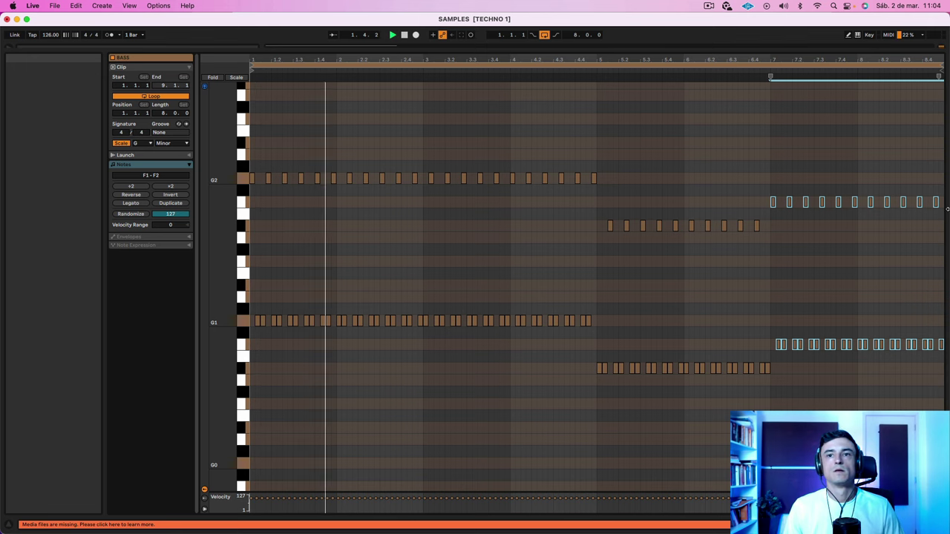
Solo the ARP track in the arrangement, and clear all solos to play the new bassline with every track
key("shift+Tab")
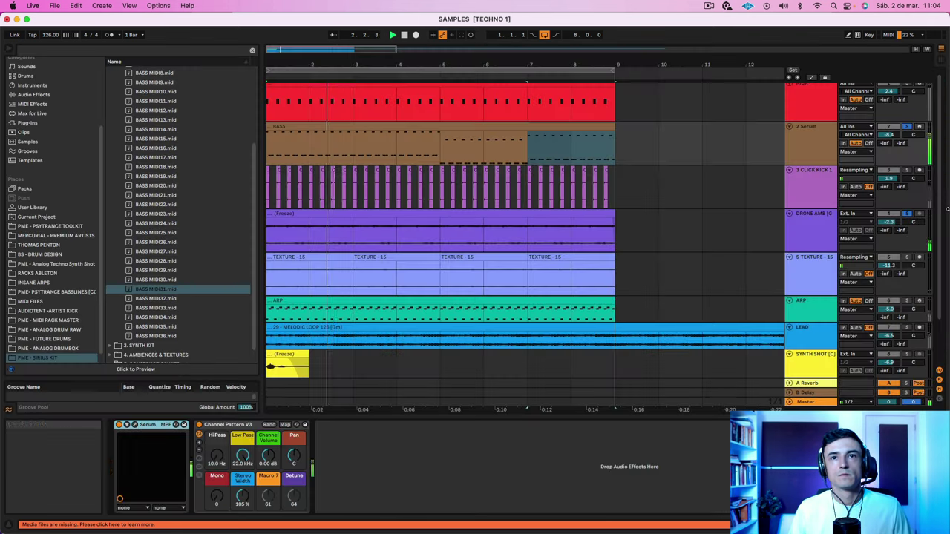
left_click(906, 300)
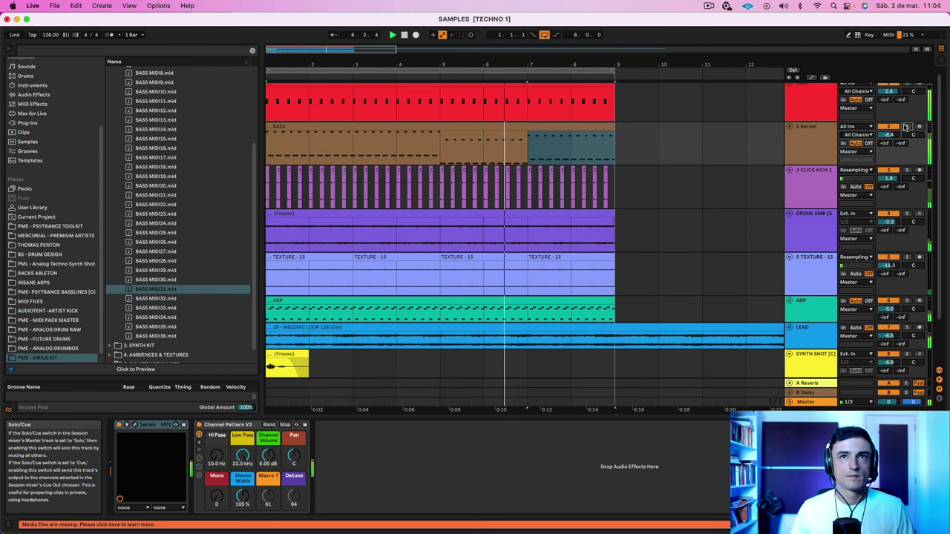
Open the BASS clip and transpose the notes of bar 6 up two semitones to F1 and F2
double_click(566, 128)
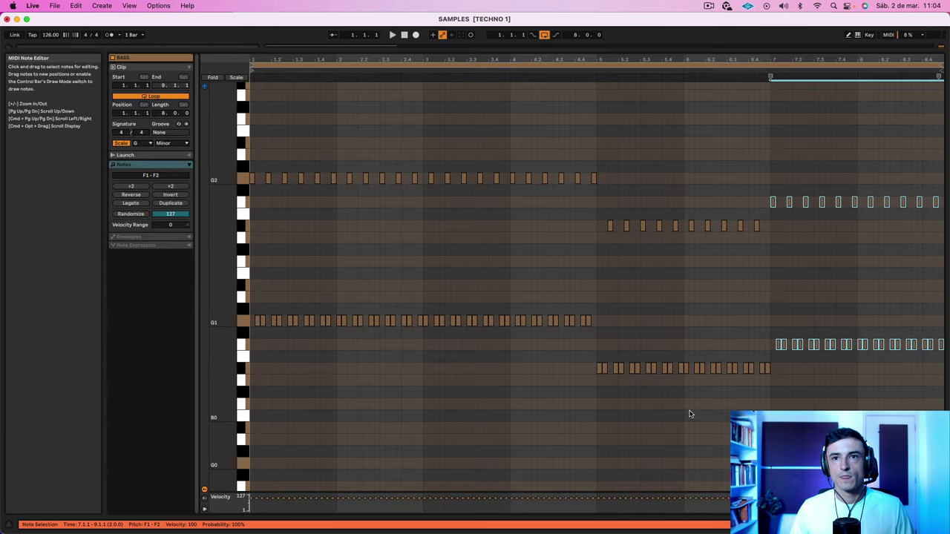
left_click_drag(687, 394, 740, 214)
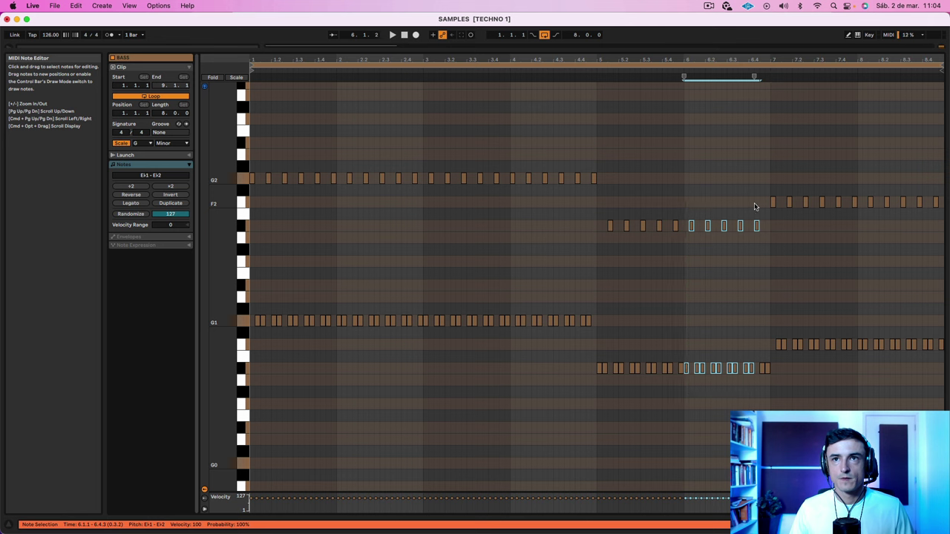
key("Up")
key("Up")
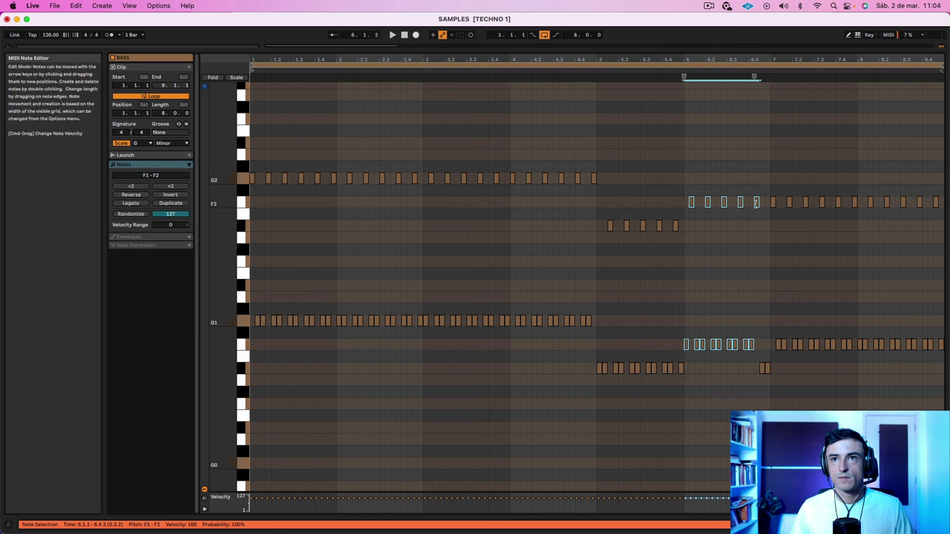
left_click(764, 369)
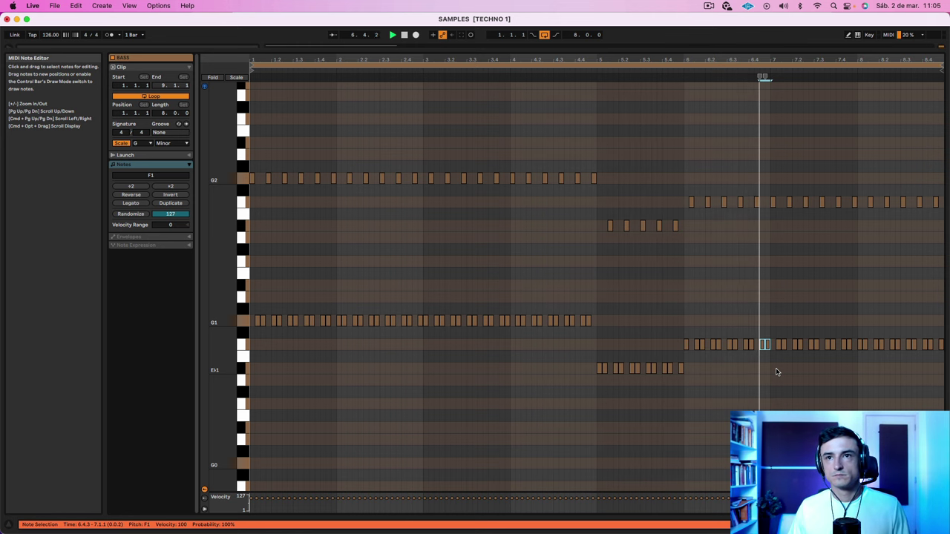
Transpose the BASS notes of bars 7 and 8 up two semitones to G1 and G2
left_click_drag(777, 365, 895, 188)
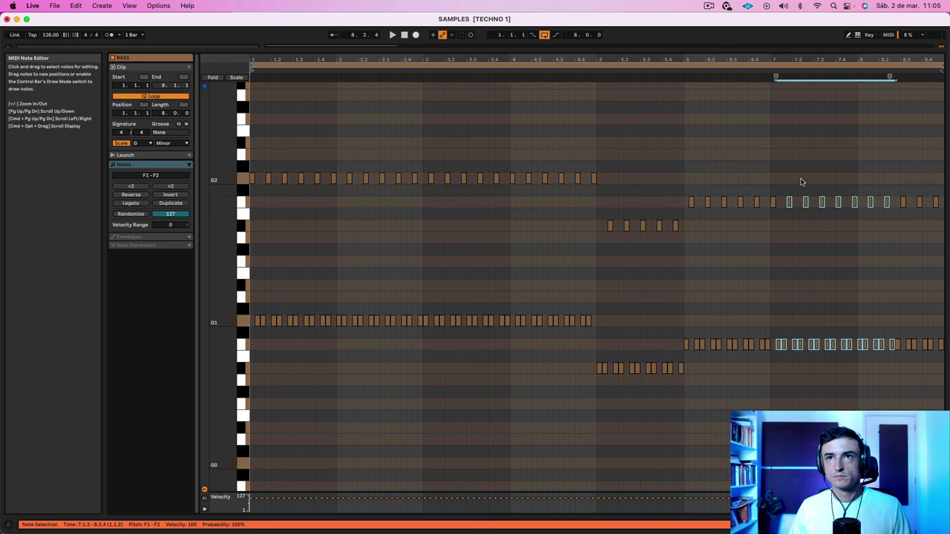
left_click_drag(769, 188, 947, 357)
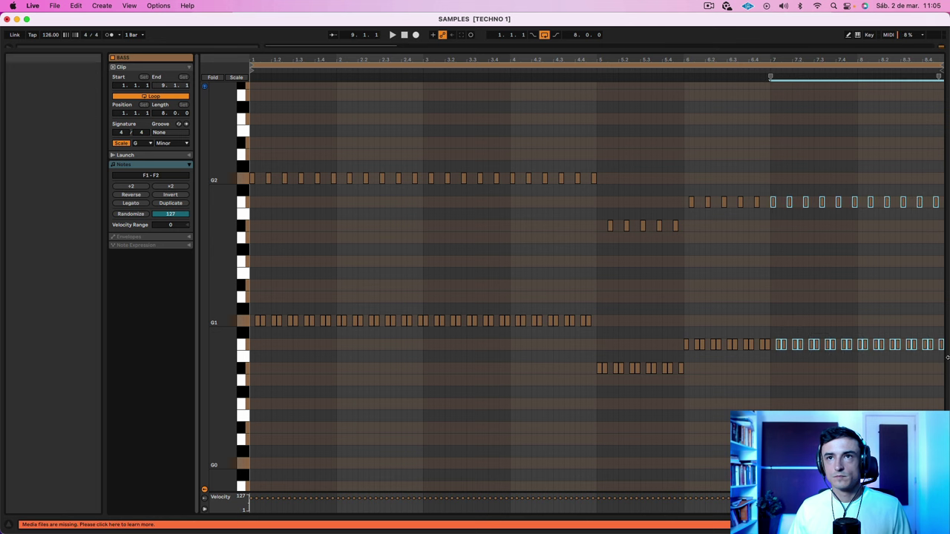
key("Up")
key("Up")
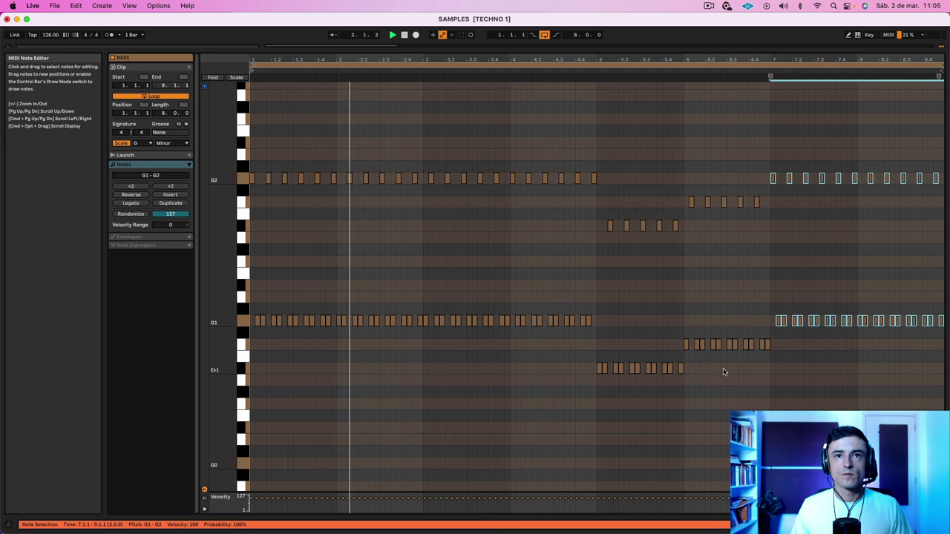
Delete the BASS notes of bars 1 and 2
left_click_drag(597, 394, 677, 215)
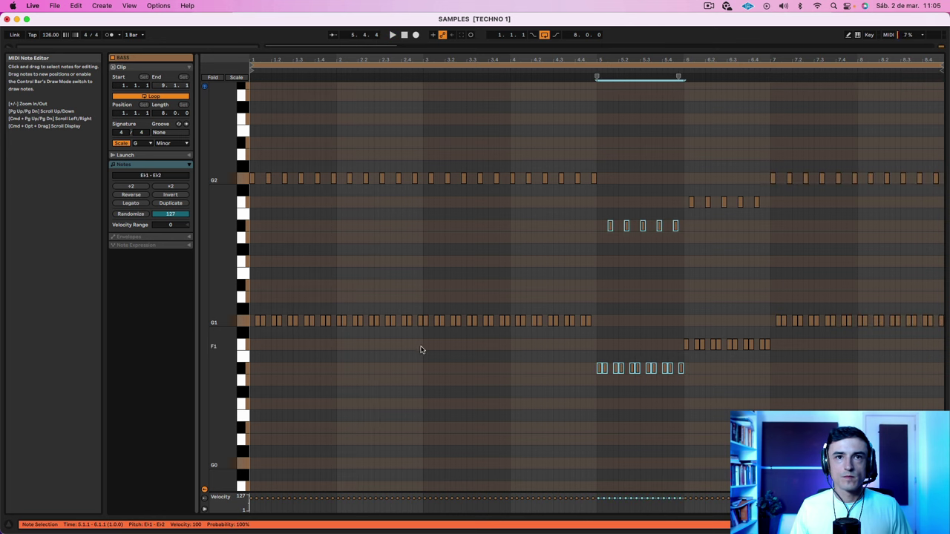
left_click_drag(420, 350, 250, 172)
key("Delete")
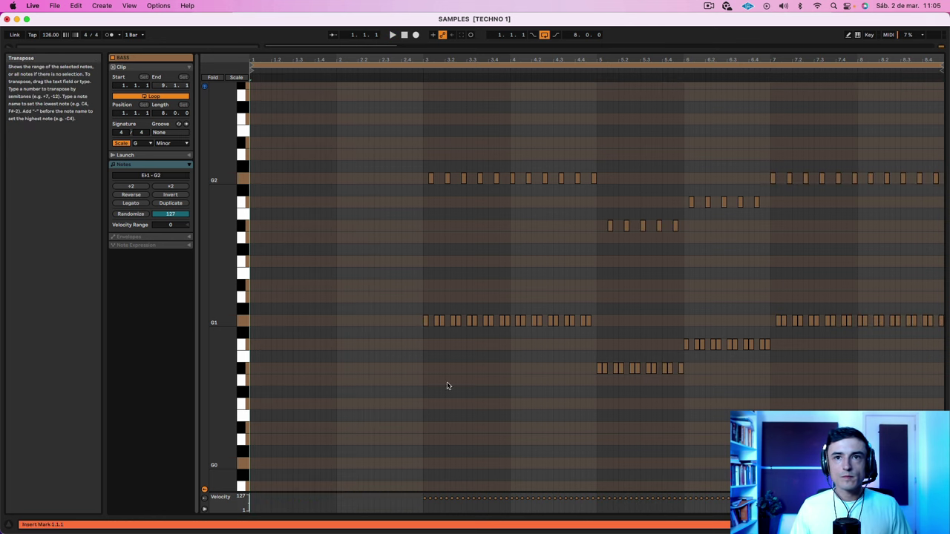
Copy the BASS notes of bars 5 and 6 to bars 1 and 2, and play the loop
left_click_drag(598, 394, 762, 190)
left_click(762, 190)
left_click_drag(738, 385, 598, 184)
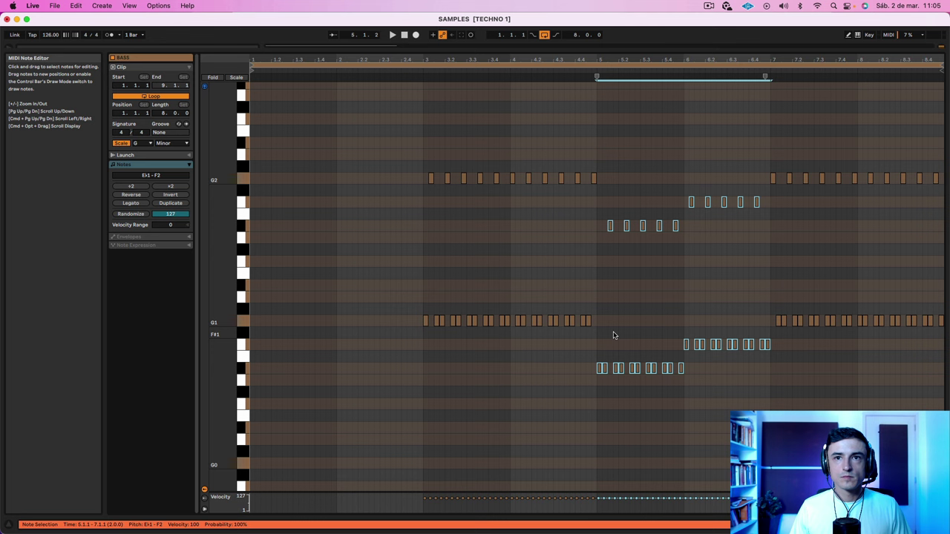
left_click_drag(563, 375, 256, 376)
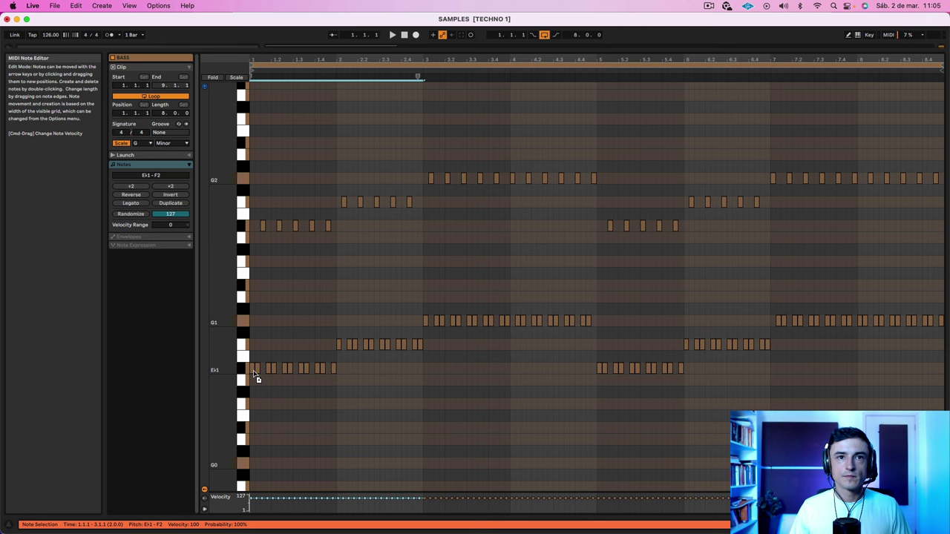
key("space")
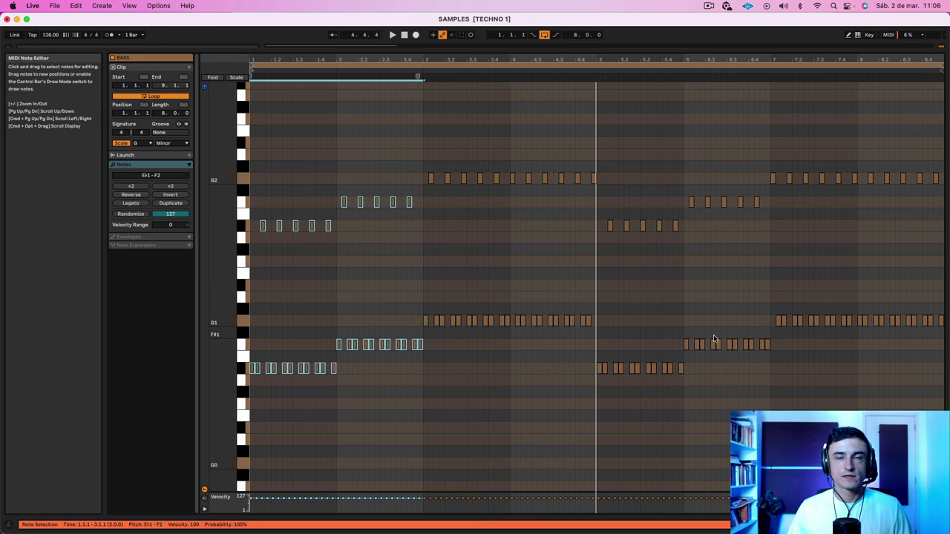
Return to the arrangement and play the revised BASS clip together with all the tracks
scroll(585, 398, "down", 5)
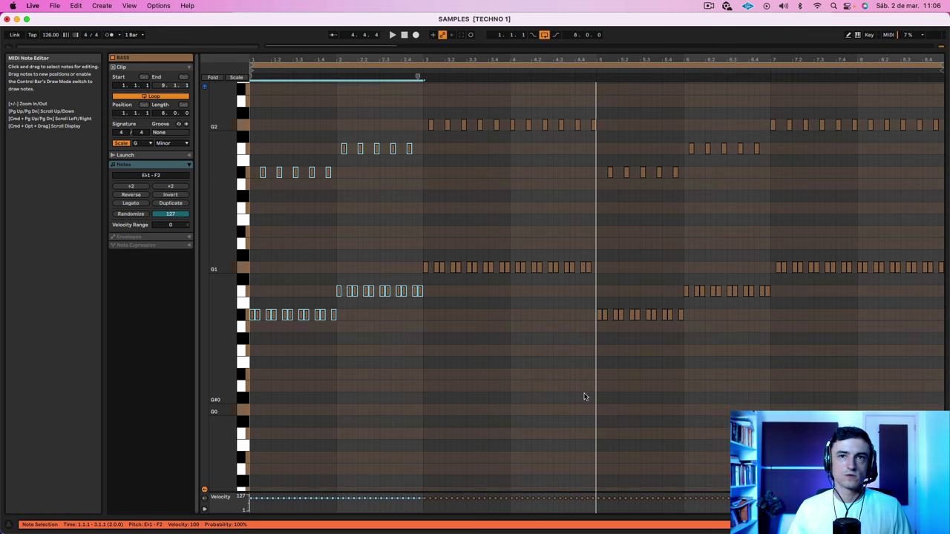
scroll(582, 394, "up", 3)
key("space")
key("shift+Tab")
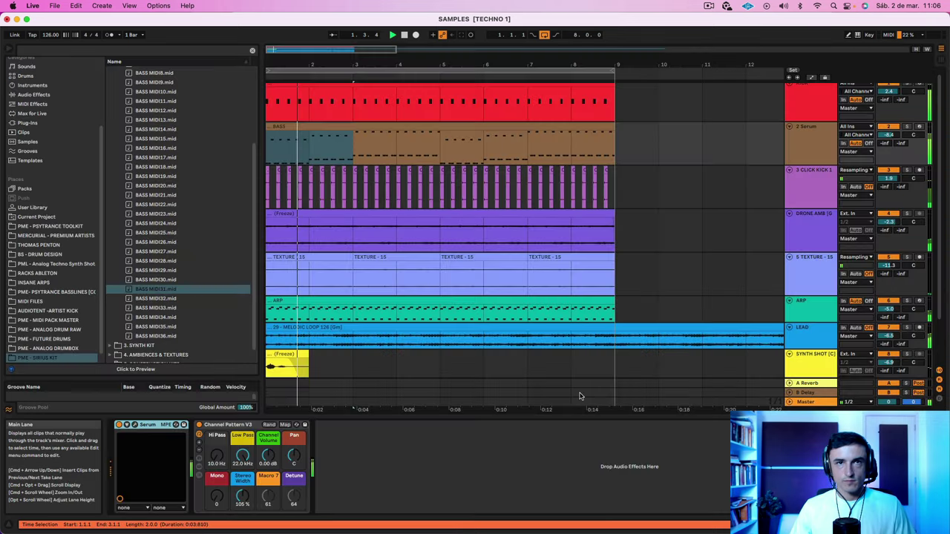
left_click(357, 126)
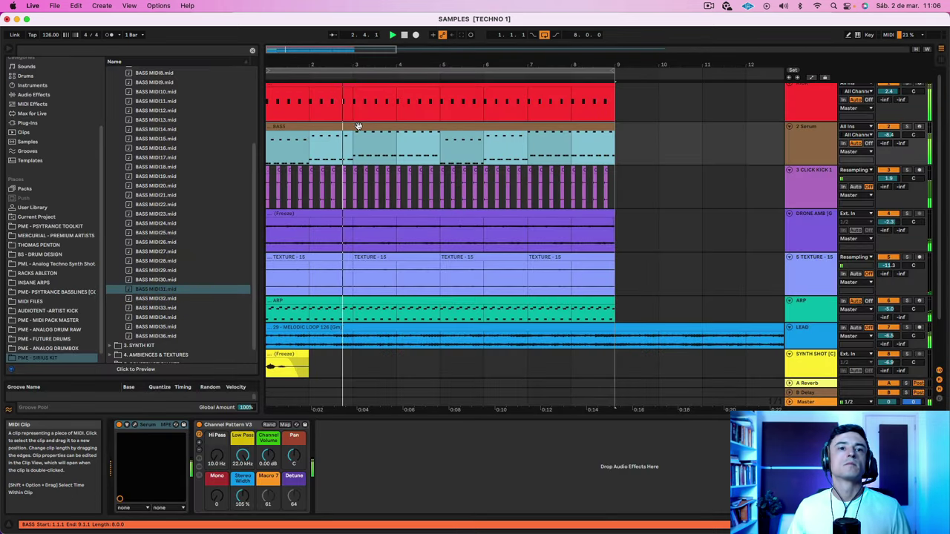
scroll(378, 271, "down", 3)
scroll(378, 272, "up", 3)
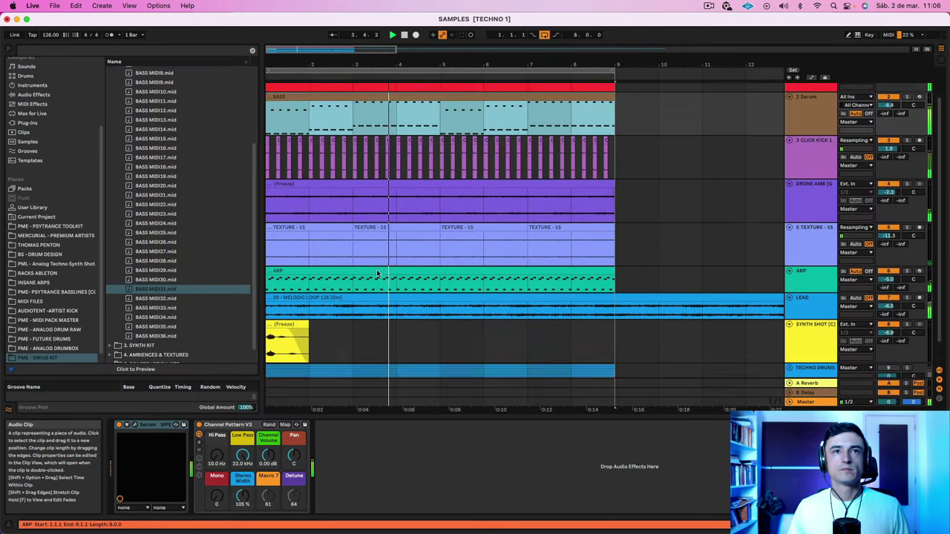
Open the Serum instrument of the bass track and solo the Serum and KICK tracks
left_click(826, 152)
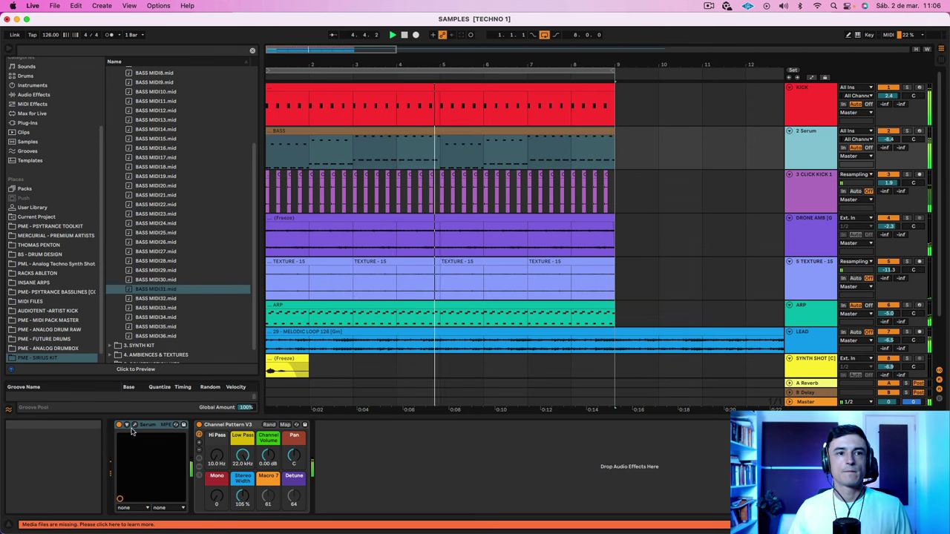
left_click(177, 425)
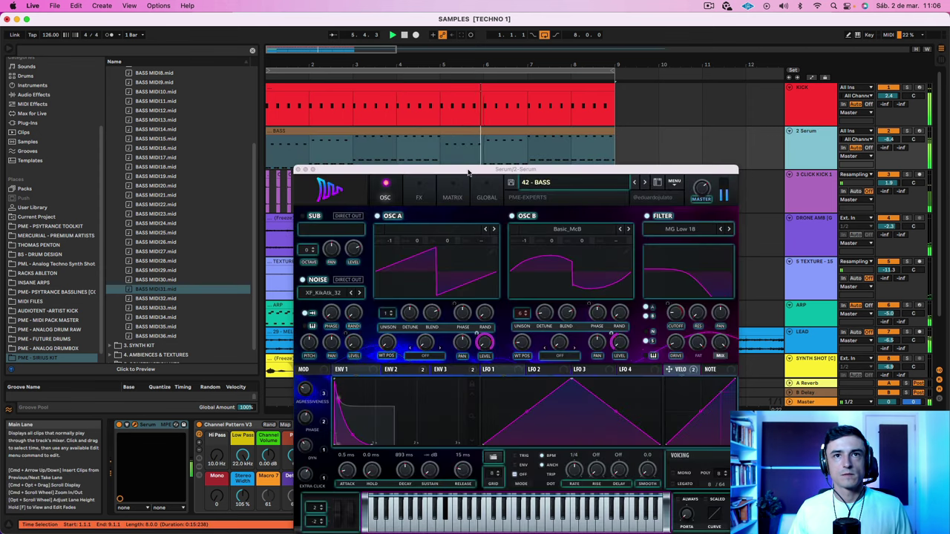
left_click_drag(468, 170, 411, 126)
left_click(906, 132)
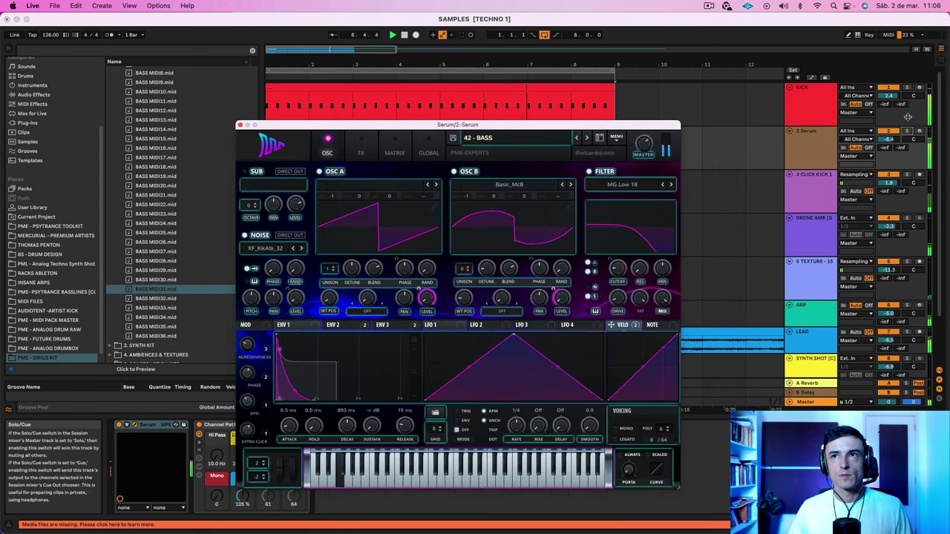
left_click(906, 87)
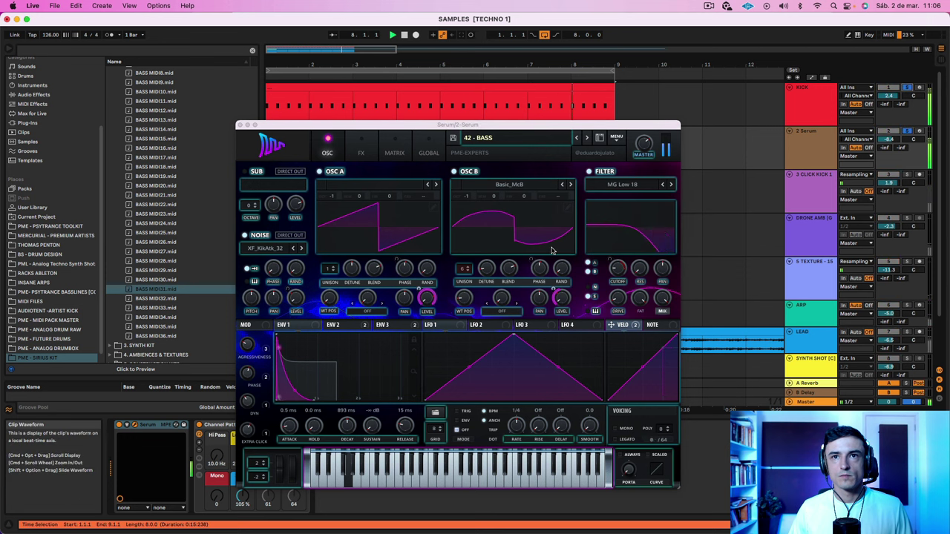
Show Env 2 and Env 3 in Serum and adjust the envelope modulation of the filter cutoff
left_click(343, 326)
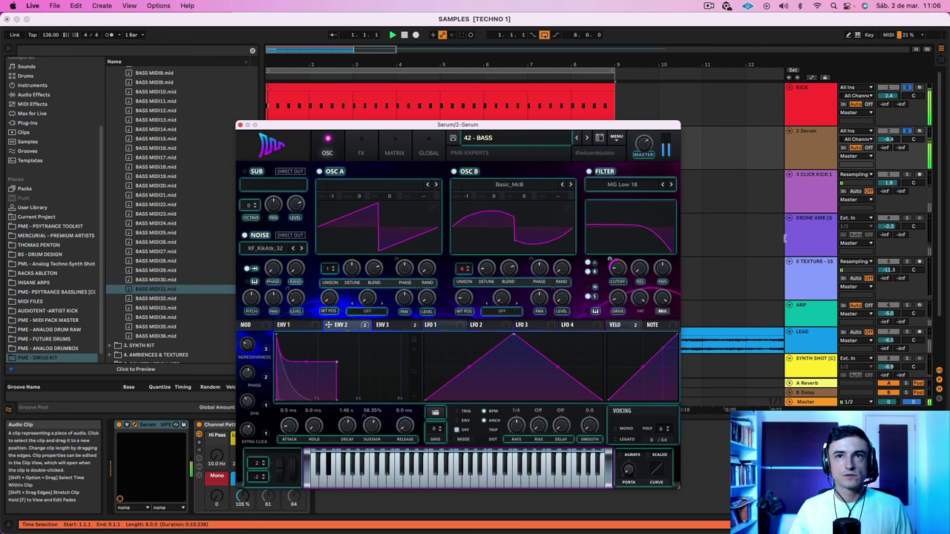
mouse_move(604, 262)
left_click_drag(601, 264, 600, 257)
left_click(391, 327)
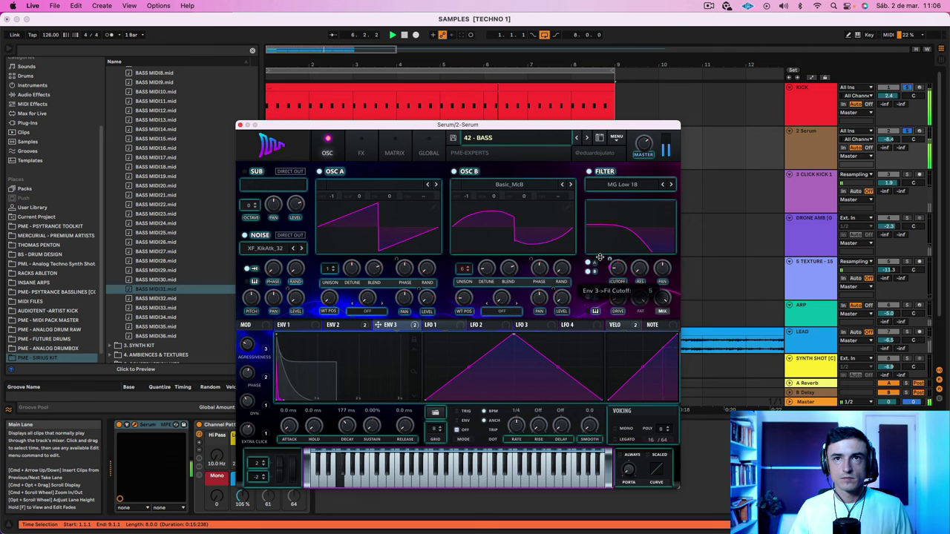
Adjust Serum's aggressiveness macro and lower DYN to about 4%, and switch off the noise oscillator
left_click_drag(250, 344, 257, 325)
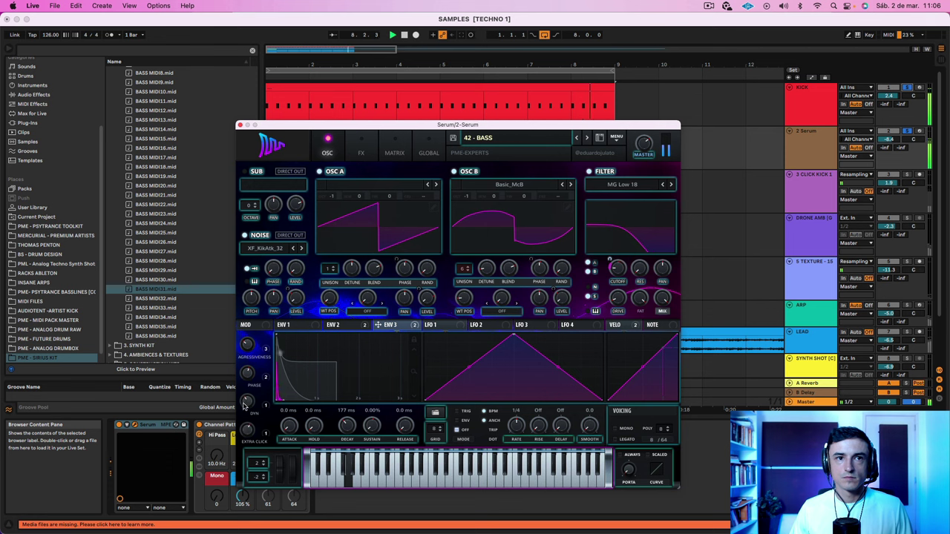
left_click_drag(245, 406, 245, 444)
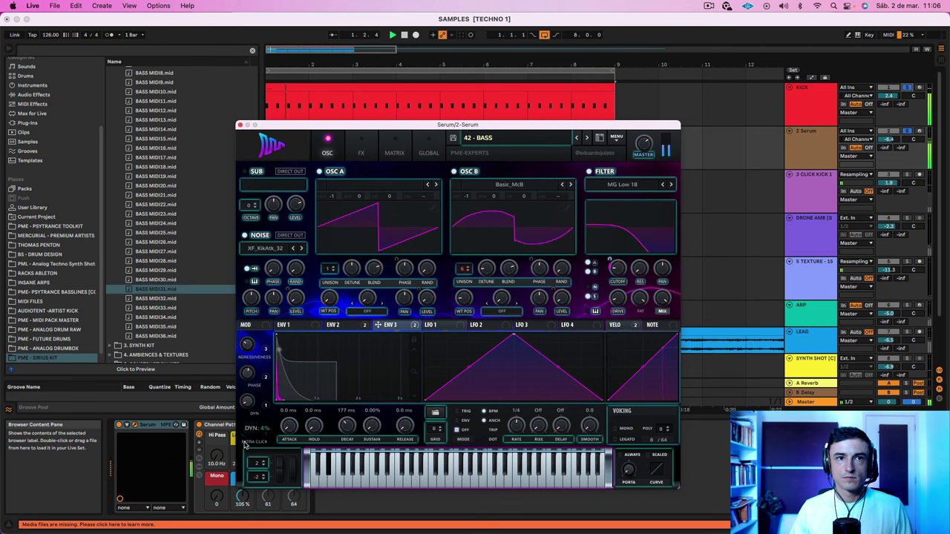
left_click(245, 234)
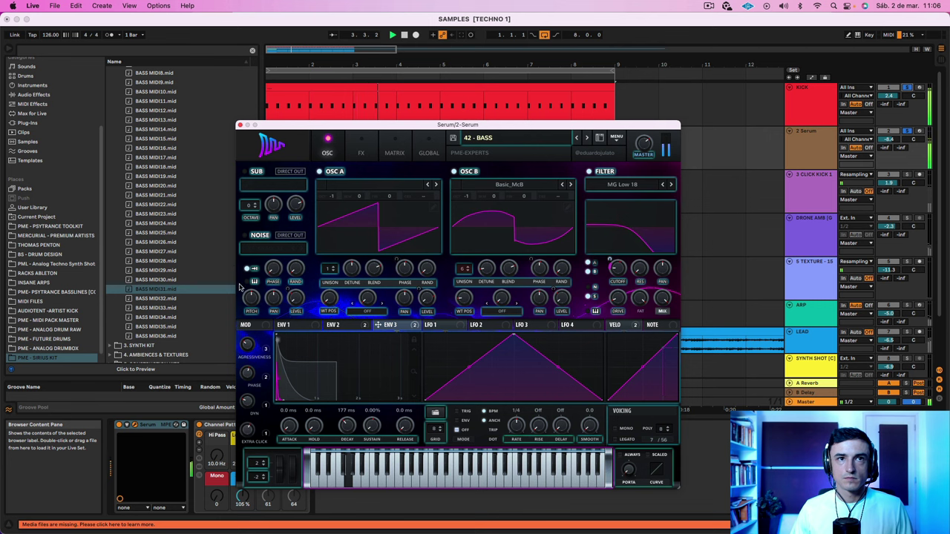
Adjust the cutoff of the MG Low 18 filter in Serum's effects section and return to the oscillator view
left_click(348, 152)
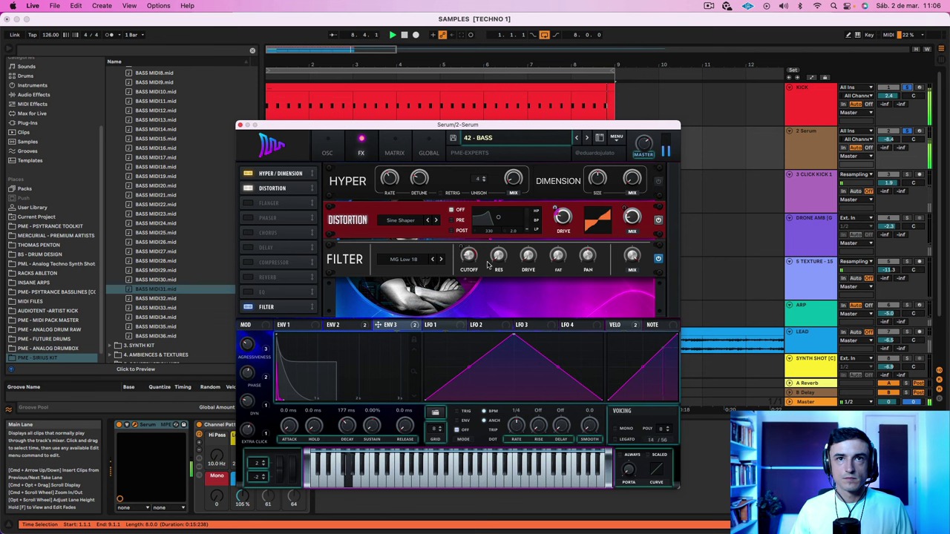
mouse_move(468, 265)
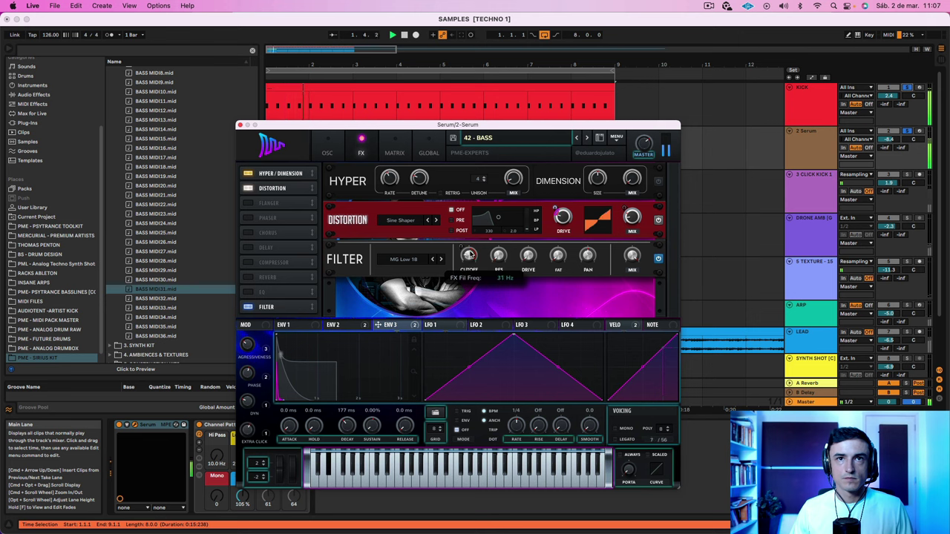
left_click_drag(468, 254, 473, 243)
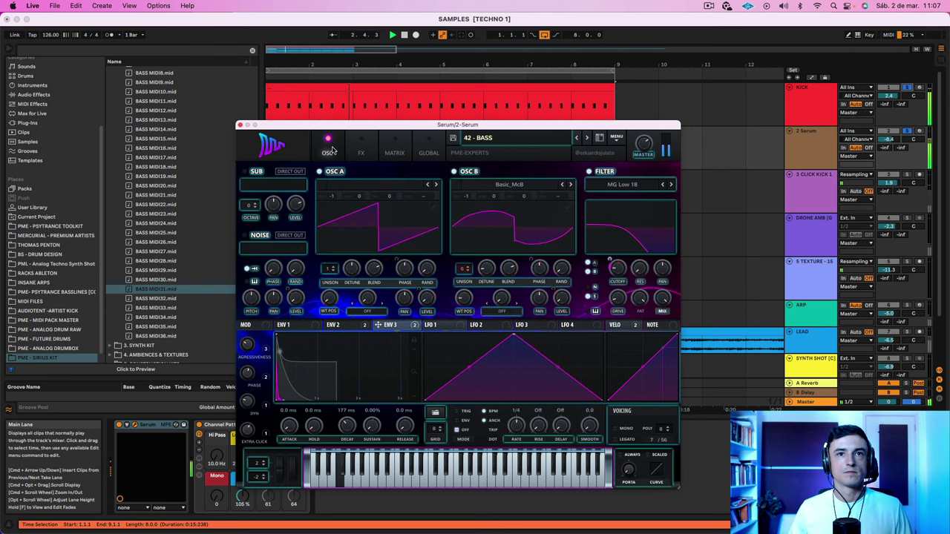
left_click(328, 152)
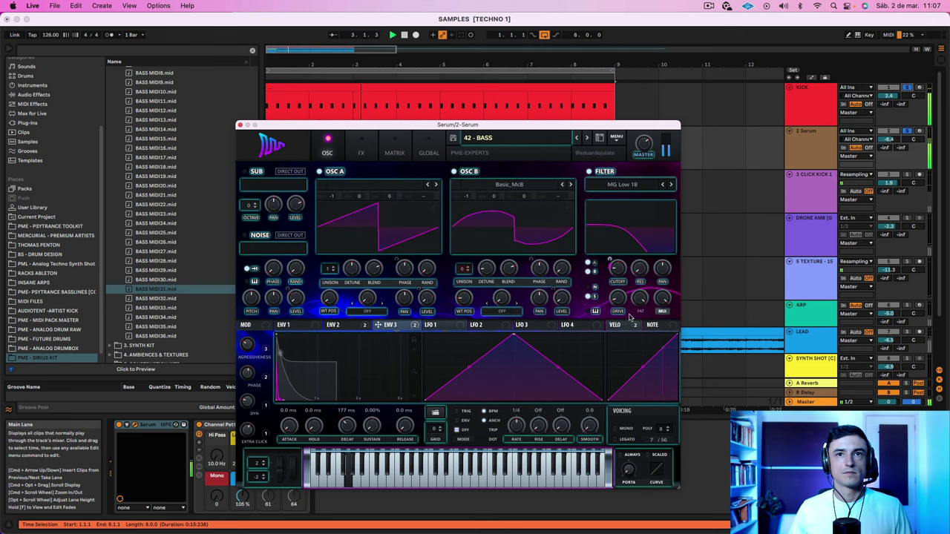
Switch off oscillator B and remove all modulation destinations of Env 3
left_click(454, 171)
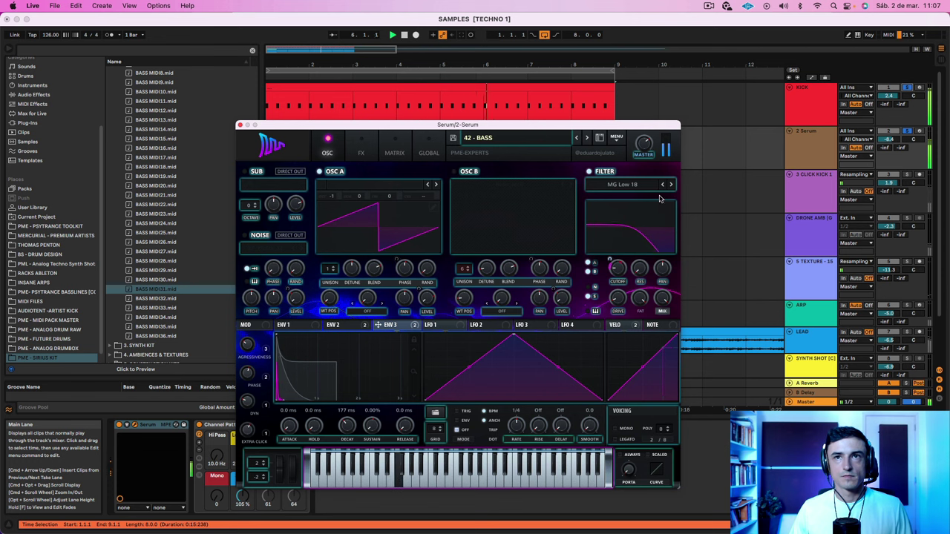
mouse_move(605, 273)
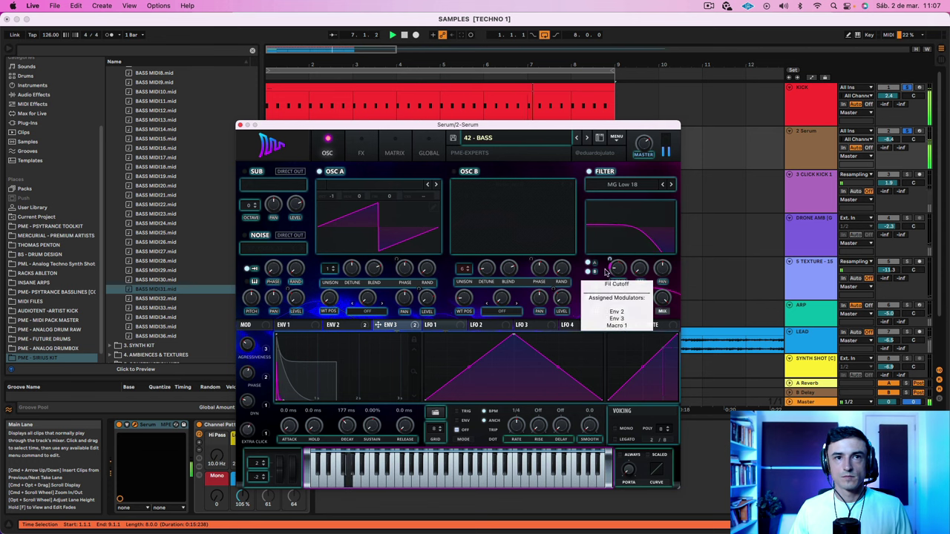
right_click(382, 327)
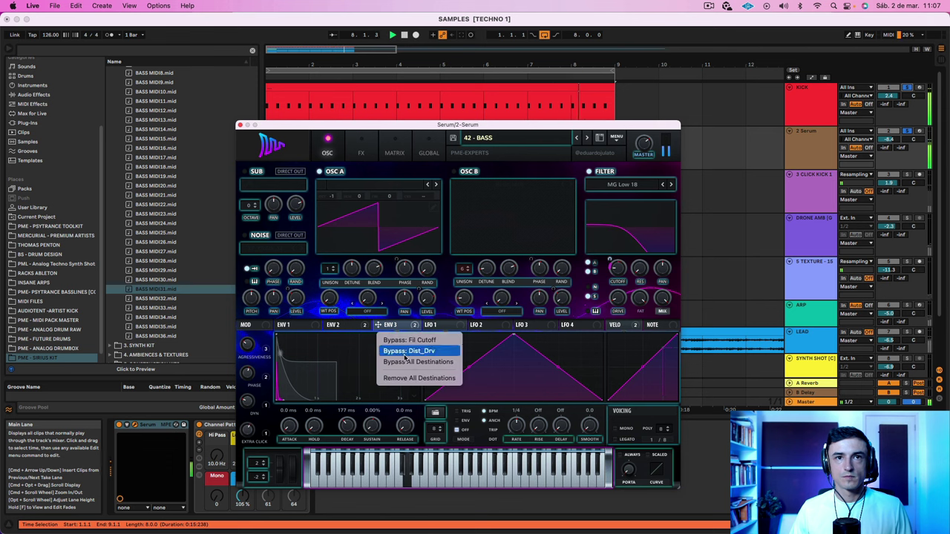
left_click(406, 379)
Set Env 2's sustain to 0% and its decay to about 1.75 s
left_click(351, 328)
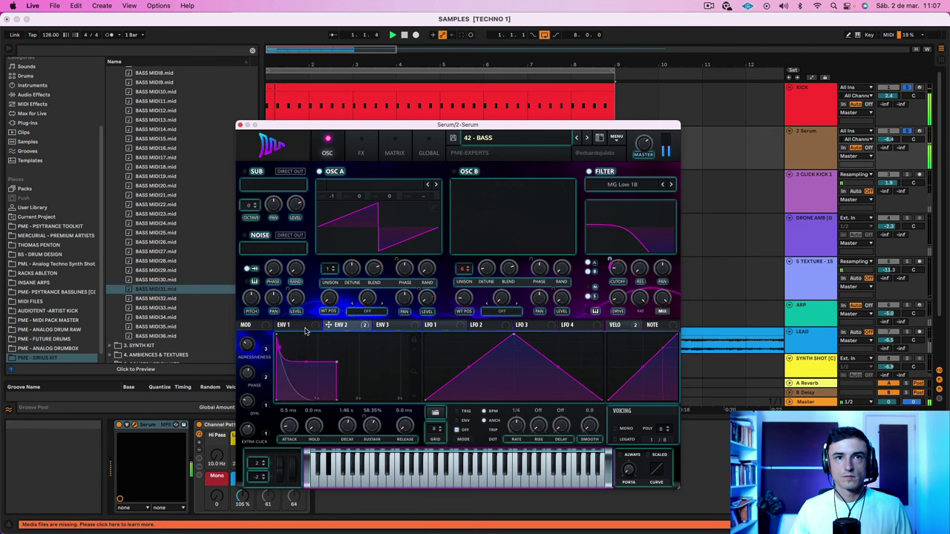
left_click(291, 326)
left_click(336, 329)
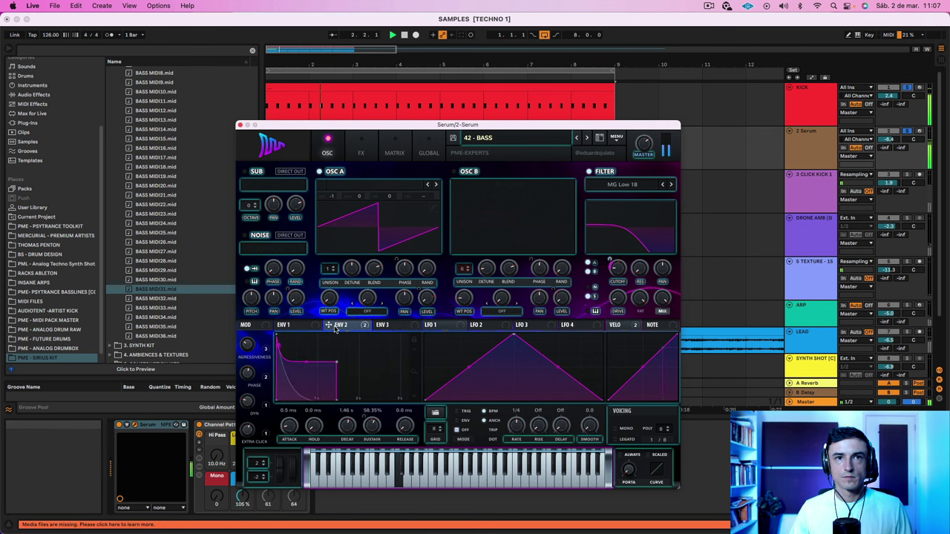
left_click_drag(336, 363, 313, 401)
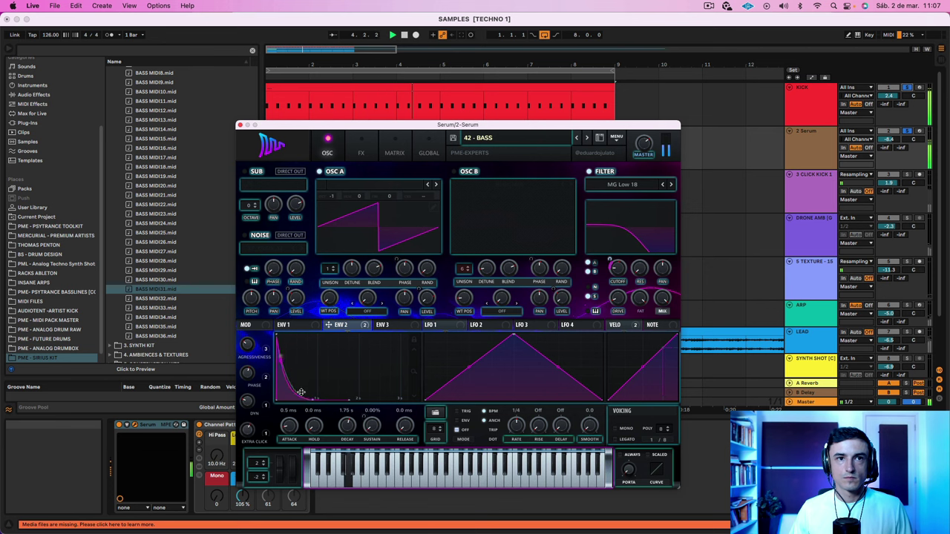
Review Env 1 and Env 2, adjust Serum's filter cutoff and change the filter type to MG Low 24
left_click(289, 325)
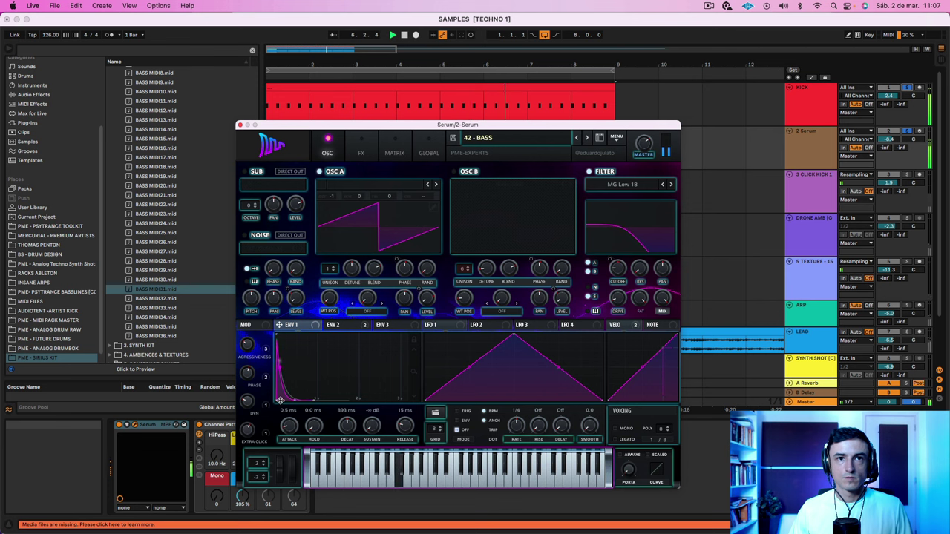
left_click(335, 325)
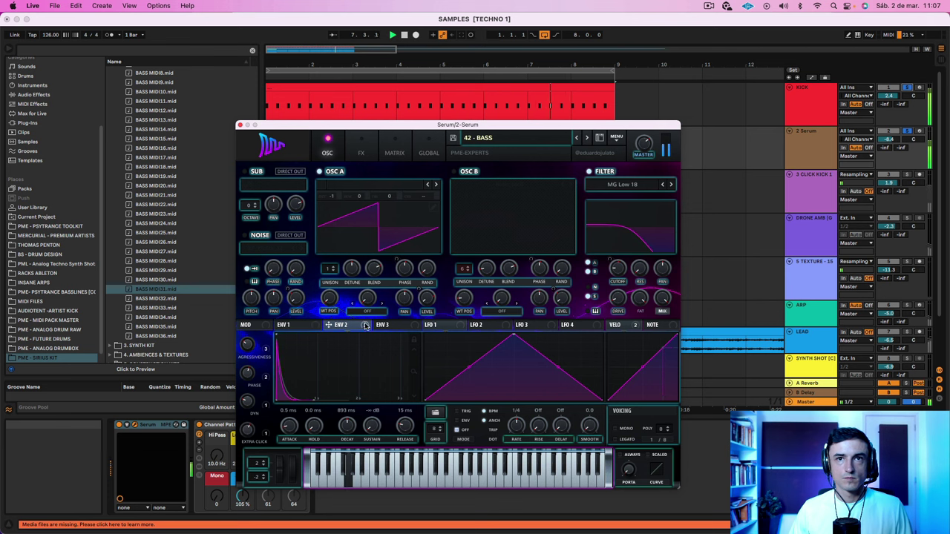
left_click_drag(617, 268, 617, 275)
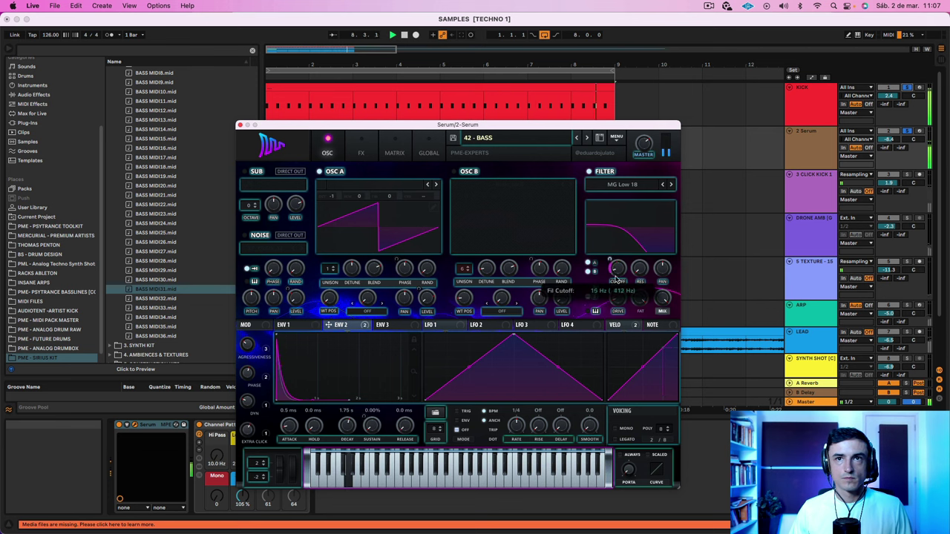
mouse_move(611, 256)
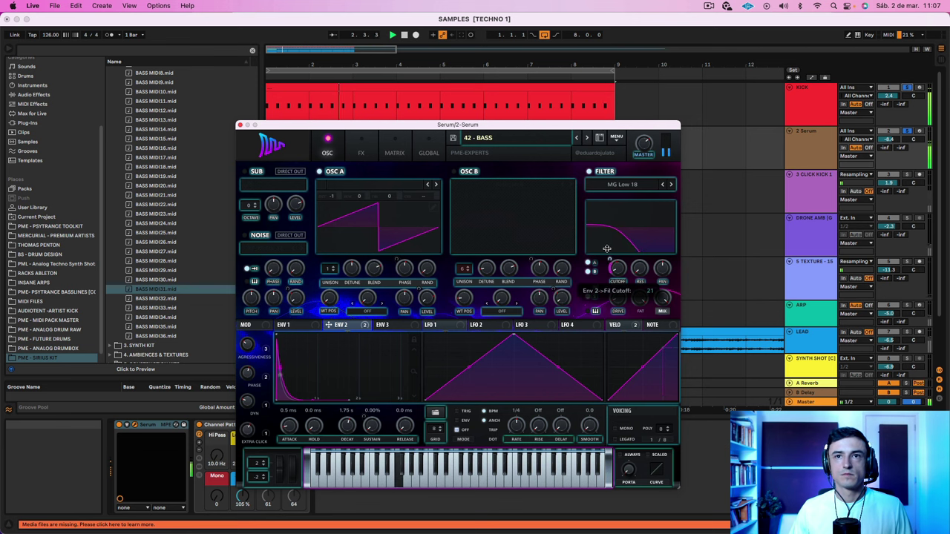
left_click(671, 185)
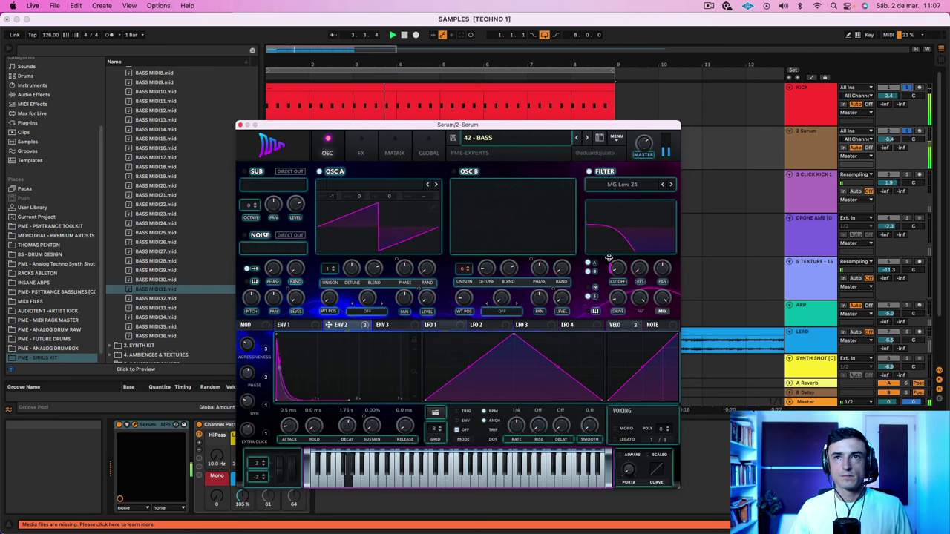
Check the filter cutoff's modulators and raise the aggressiveness macro to about 21%
mouse_move(610, 255)
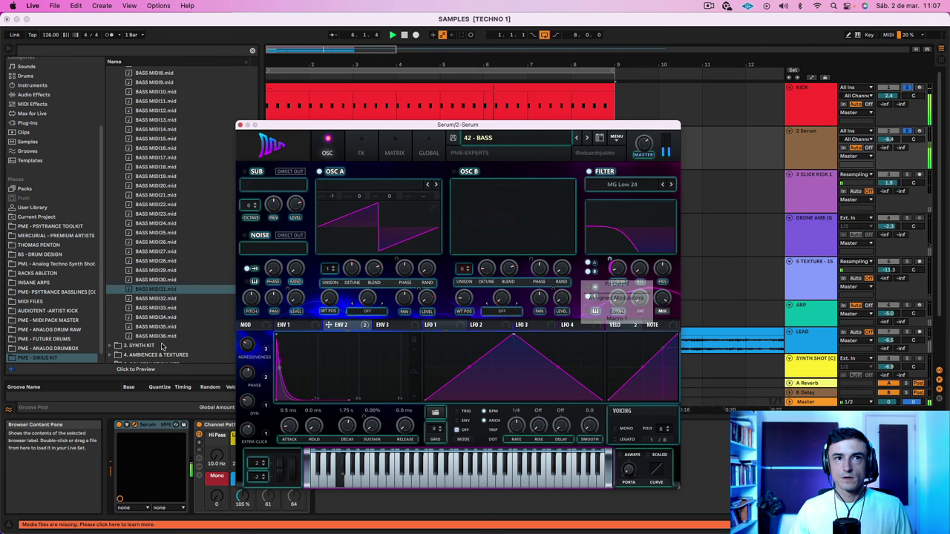
mouse_move(245, 342)
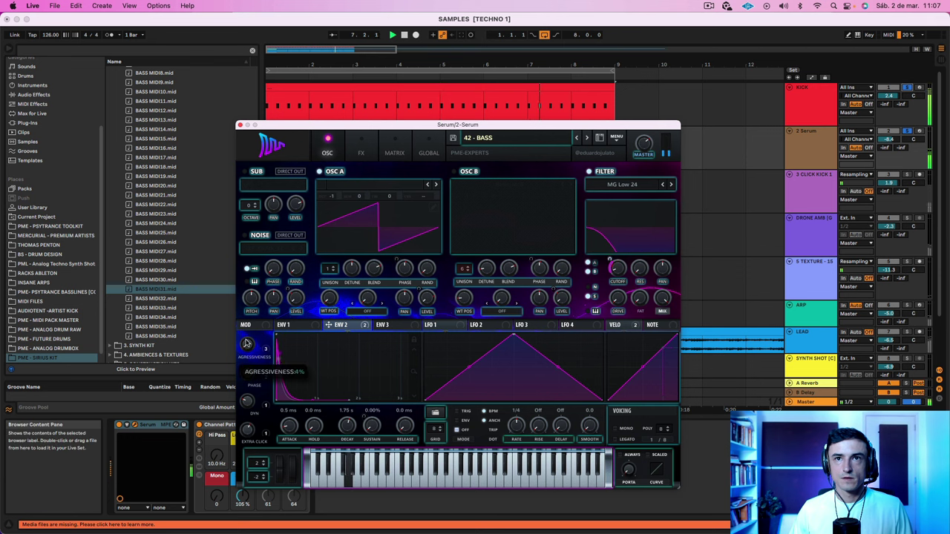
left_click_drag(244, 327, 239, 316)
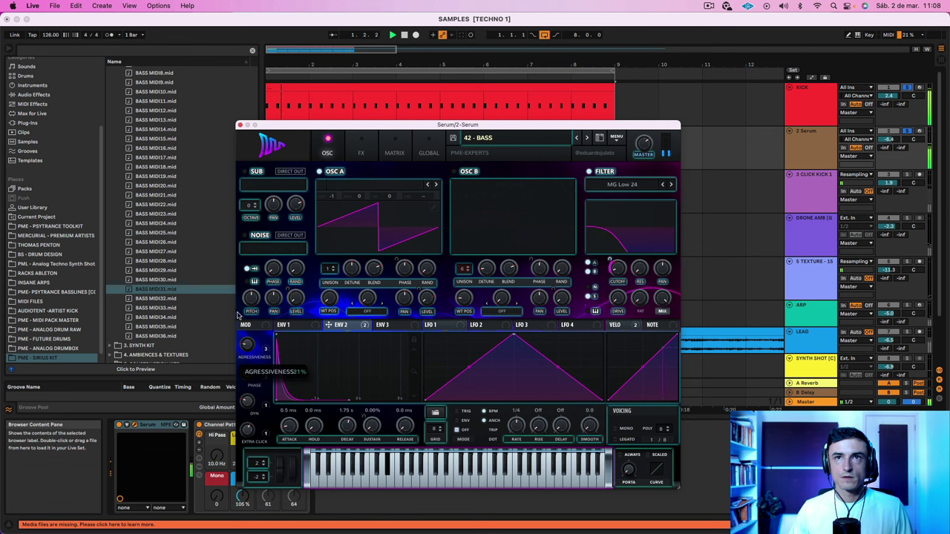
mouse_move(648, 146)
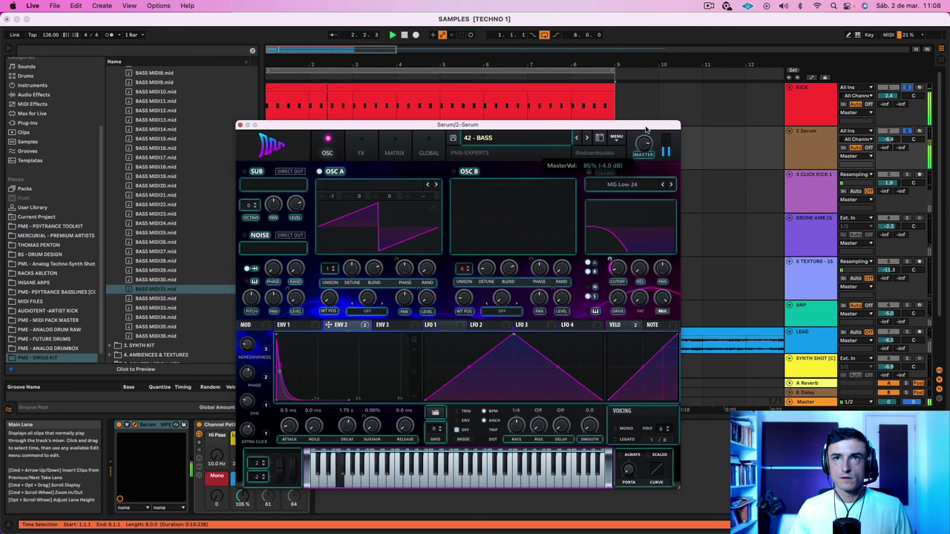
mouse_move(249, 341)
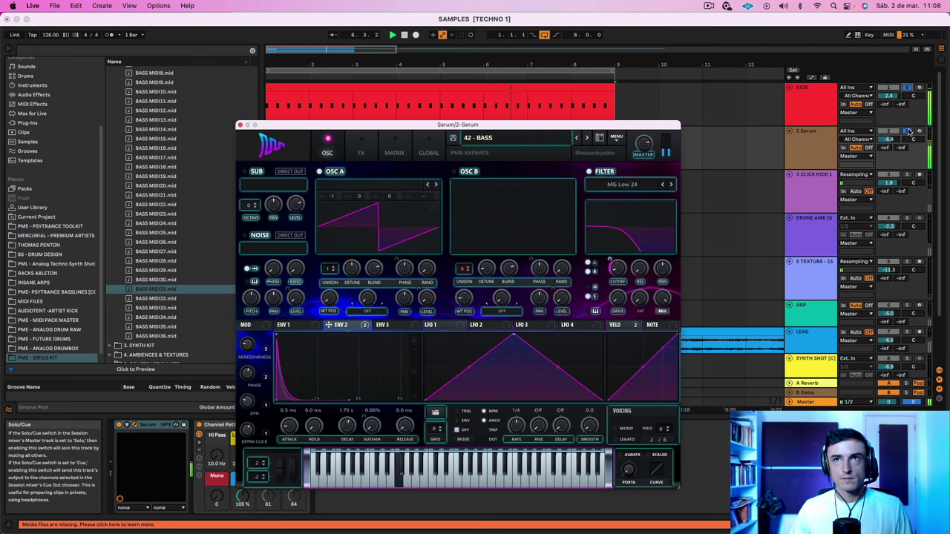
mouse_move(607, 258)
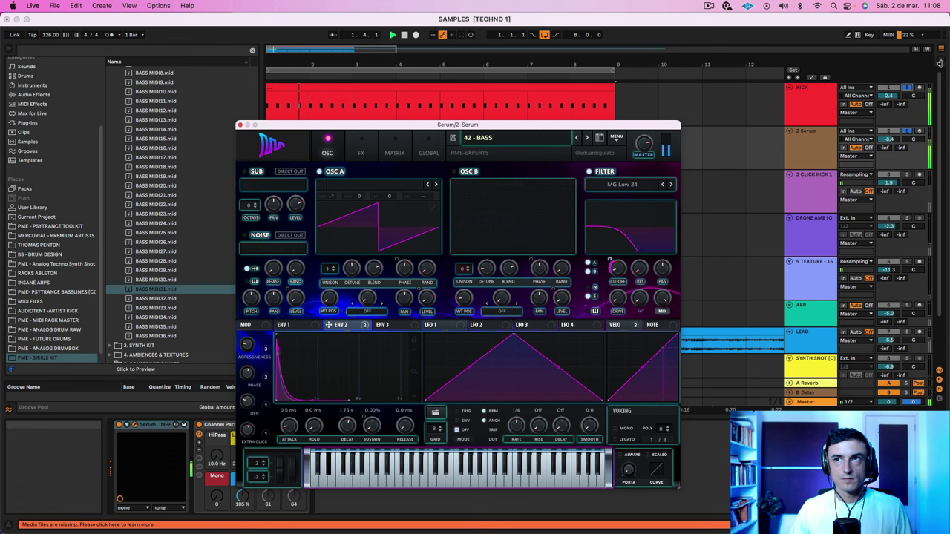
Turn off the solos so all tracks play and set the Serum bass track's volume to -3.3 dB
left_click(907, 88)
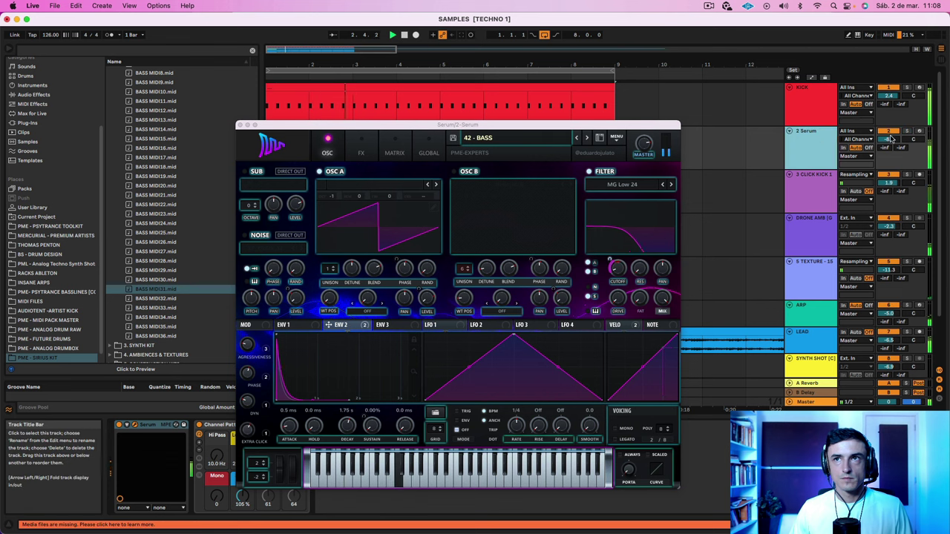
left_click_drag(888, 139, 888, 130)
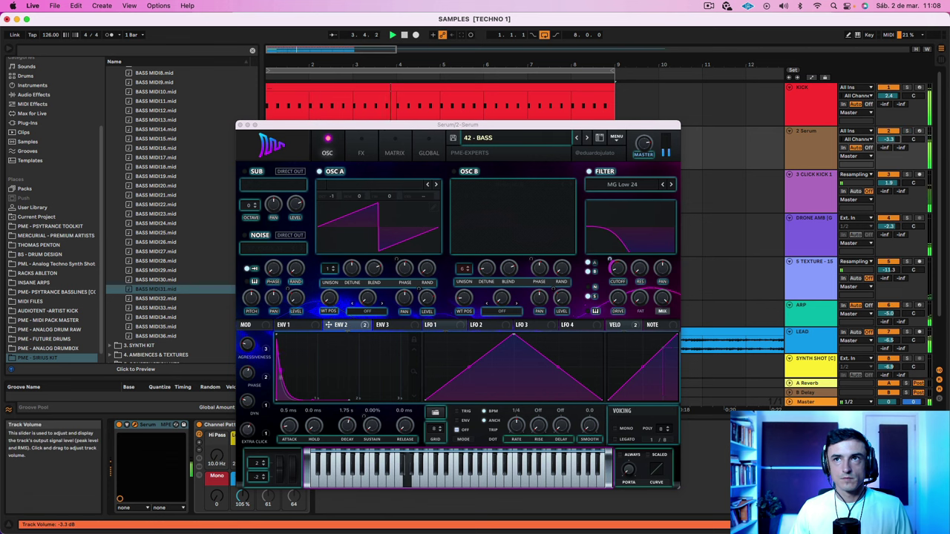
left_click(704, 6)
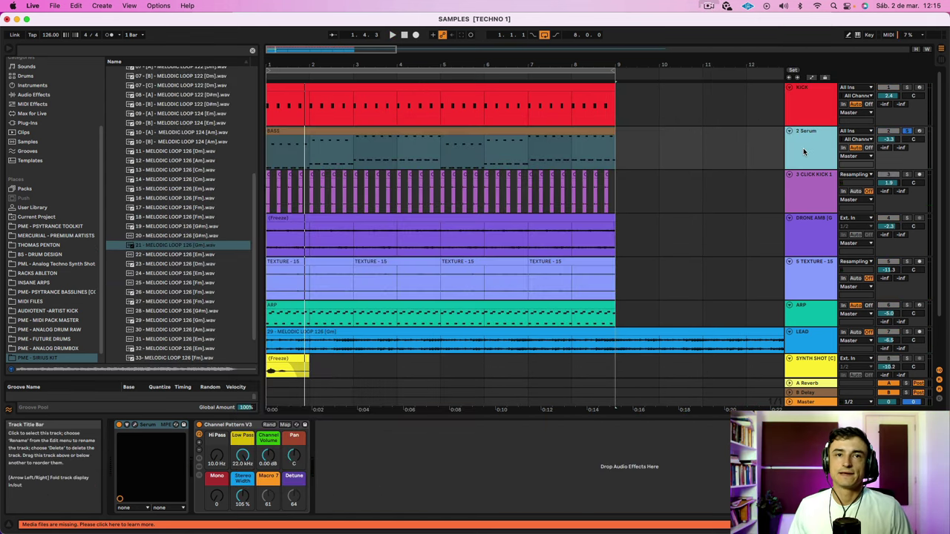
Play the bass track with Serum's window open on Env 2 and adjust the aggressiveness macro
key("space")
left_click(126, 425)
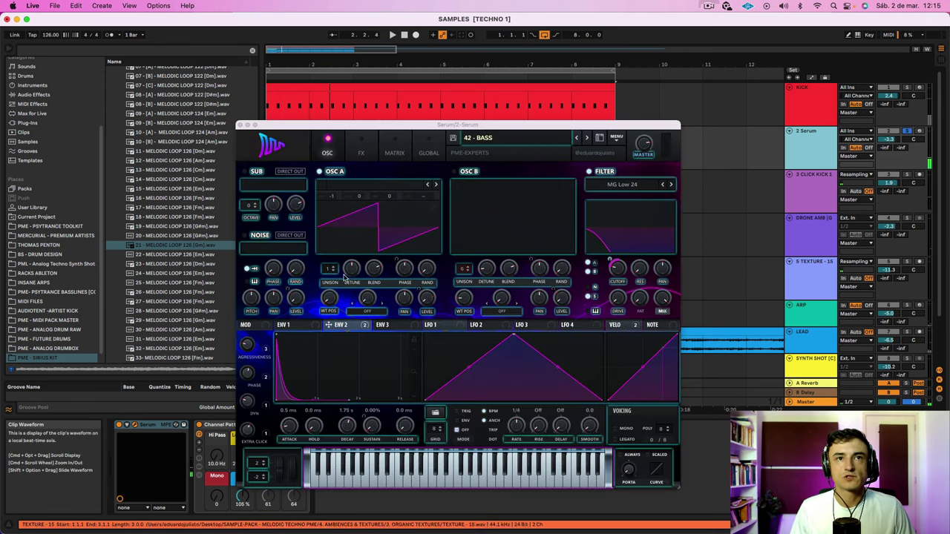
left_click(345, 330)
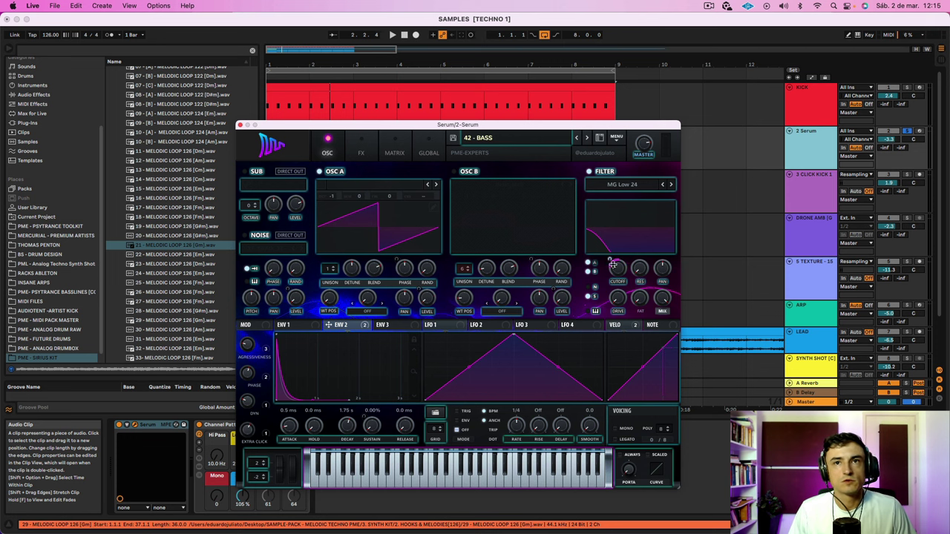
key("space")
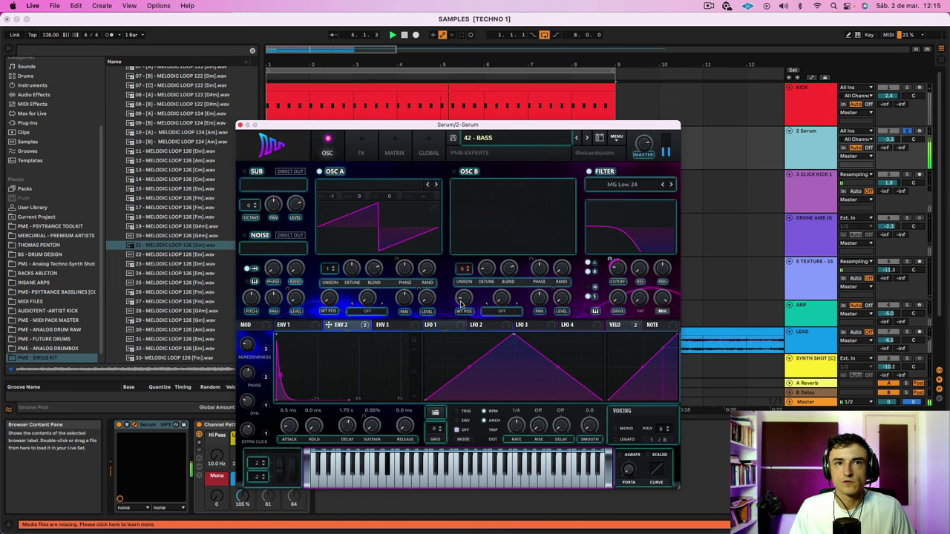
mouse_move(248, 346)
left_mouse_down()
mouse_move(247, 360)
mouse_move(238, 336)
left_mouse_up()
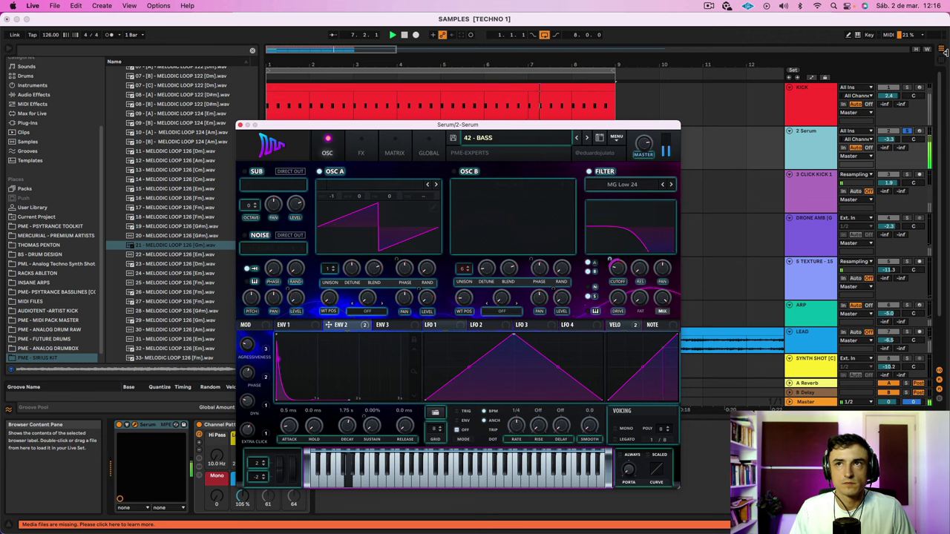
Solo the kick and click kick tracks together with the Serum bass
left_click(906, 88, "super")
scroll(907, 92, "down", 1)
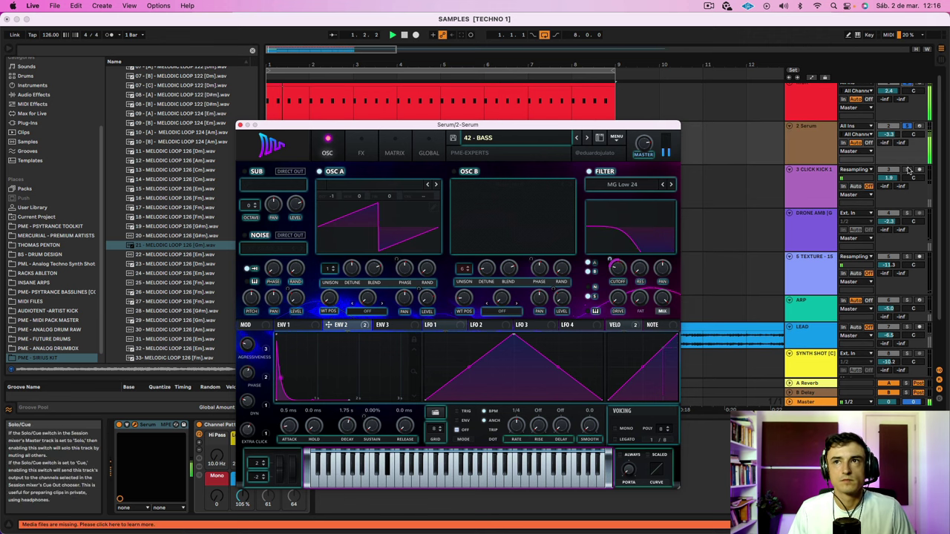
scroll(839, 167, "down", 3)
scroll(817, 168, "down", 3)
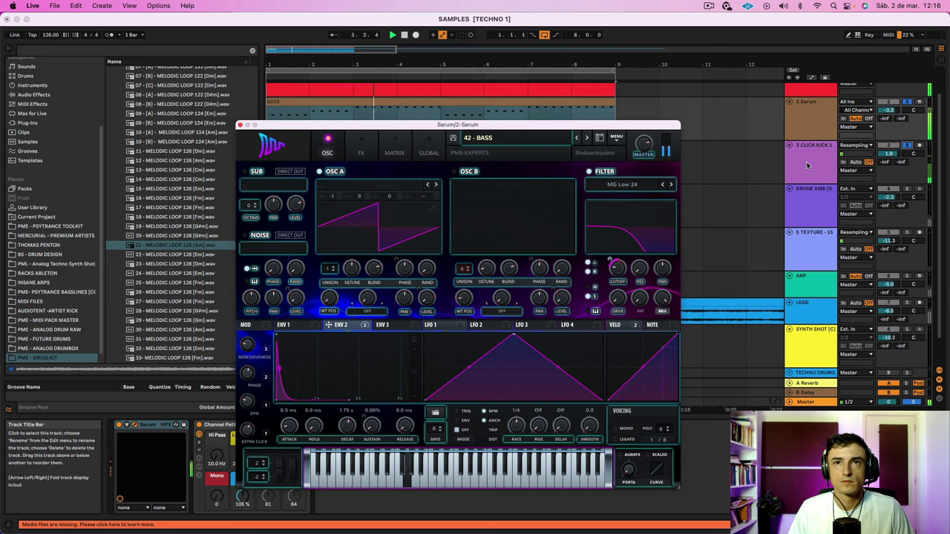
scroll(807, 164, "up", 1)
mouse_move(611, 258)
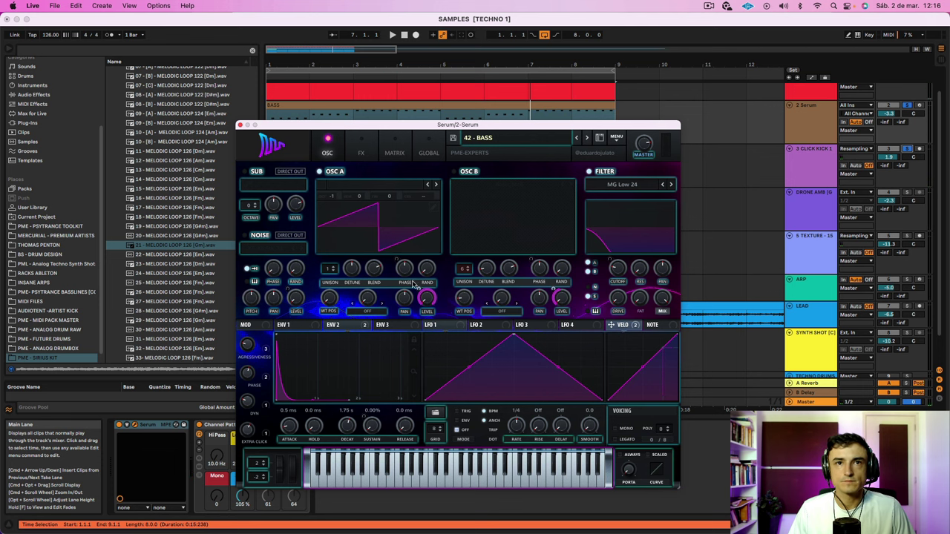
Close Serum, open the BASS clip in the MIDI note editor and deselect its notes at the first beats
left_click(242, 125)
double_click(276, 100)
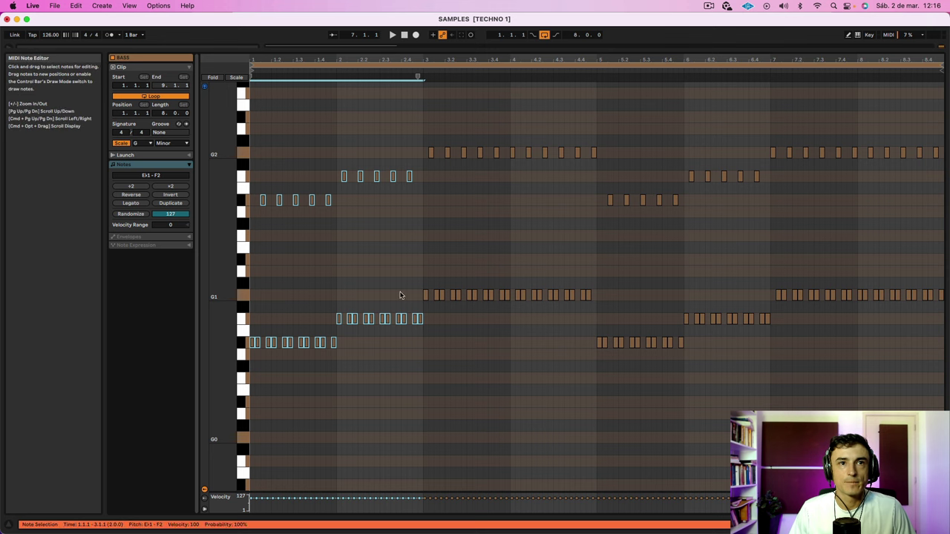
left_click_drag(403, 61, 403, 204)
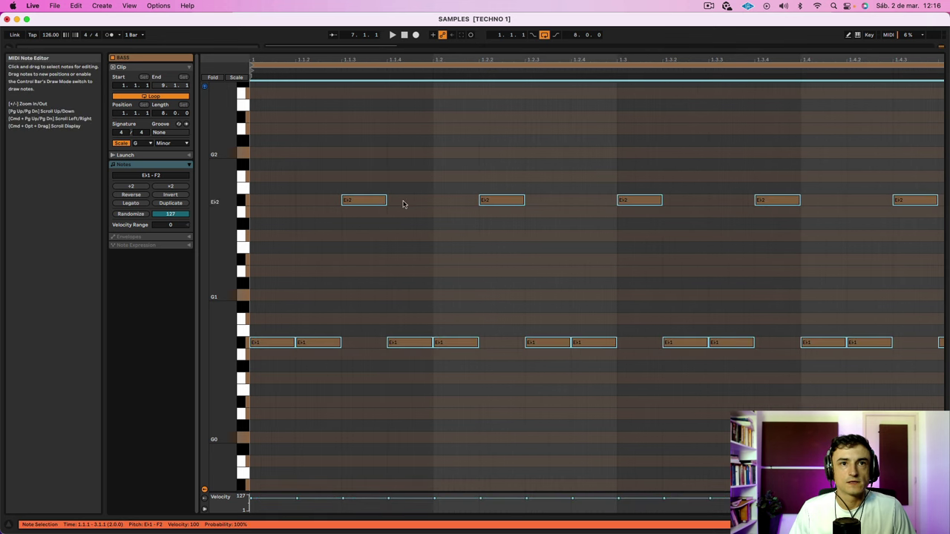
left_click(440, 230)
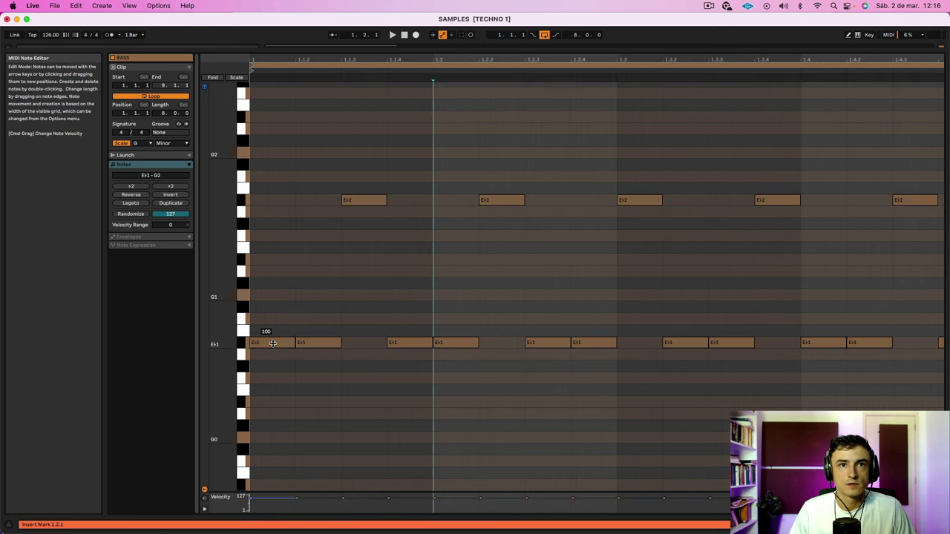
Lower the velocities of the E♭1 notes at 1.1.1 to 40, at 1.1.2 to 63 and at 1.2.1 to 59
left_click_drag(274, 344, 273, 400)
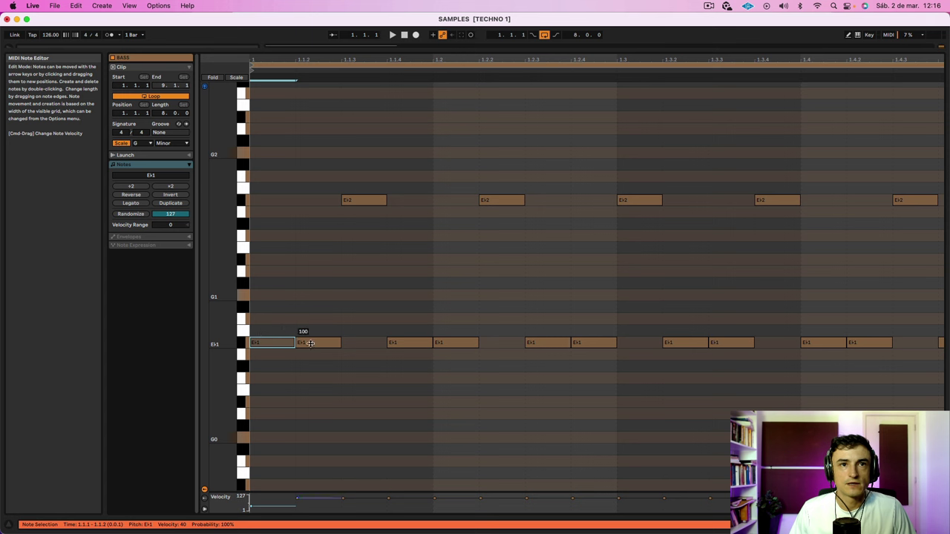
left_click_drag(313, 344, 314, 352)
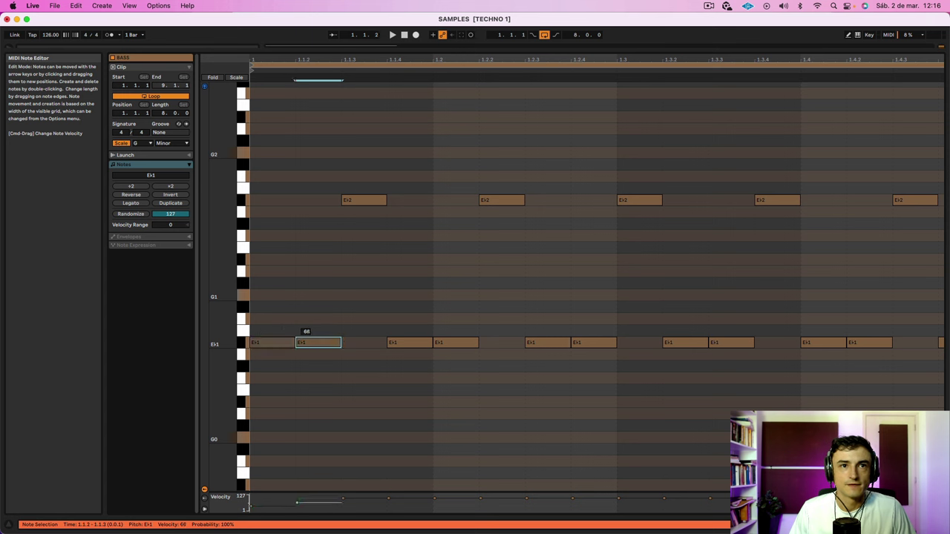
key("space")
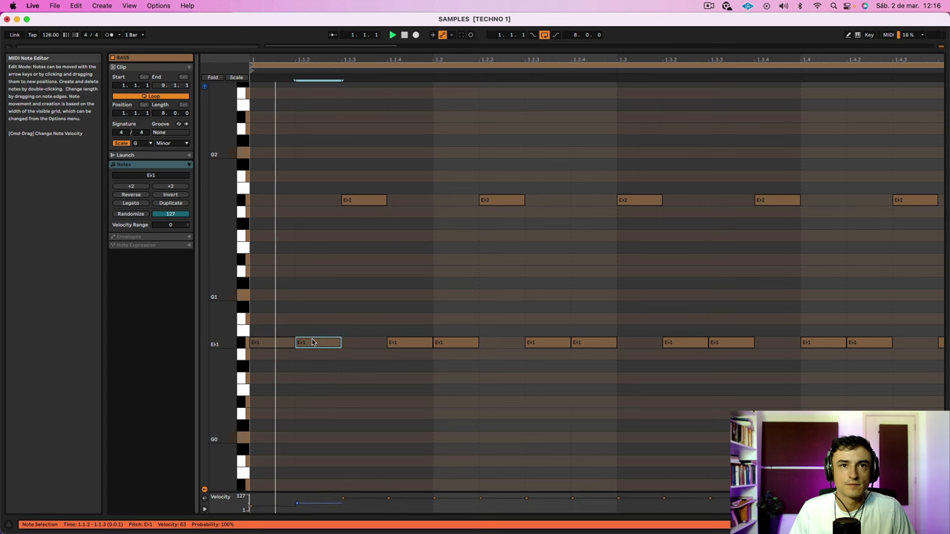
left_click_drag(451, 343, 452, 371)
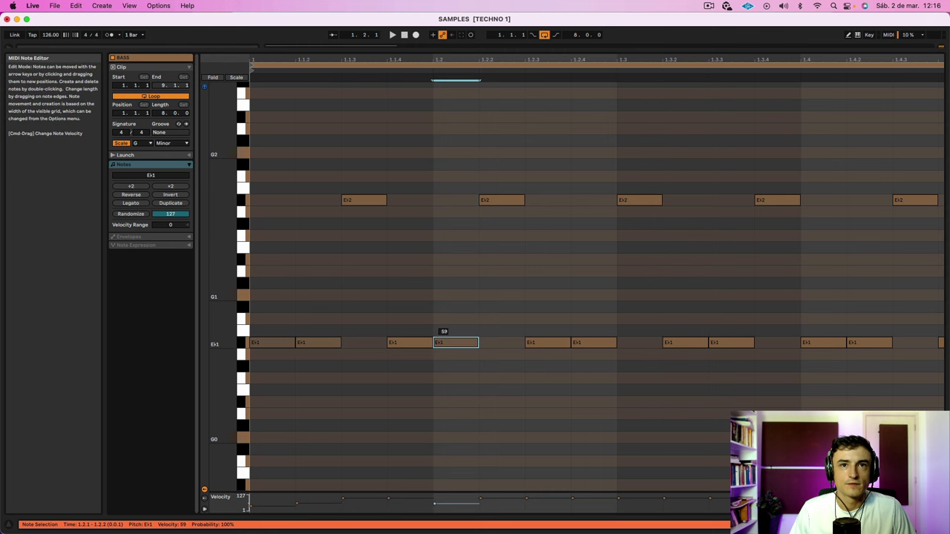
scroll(466, 316, "right", 2)
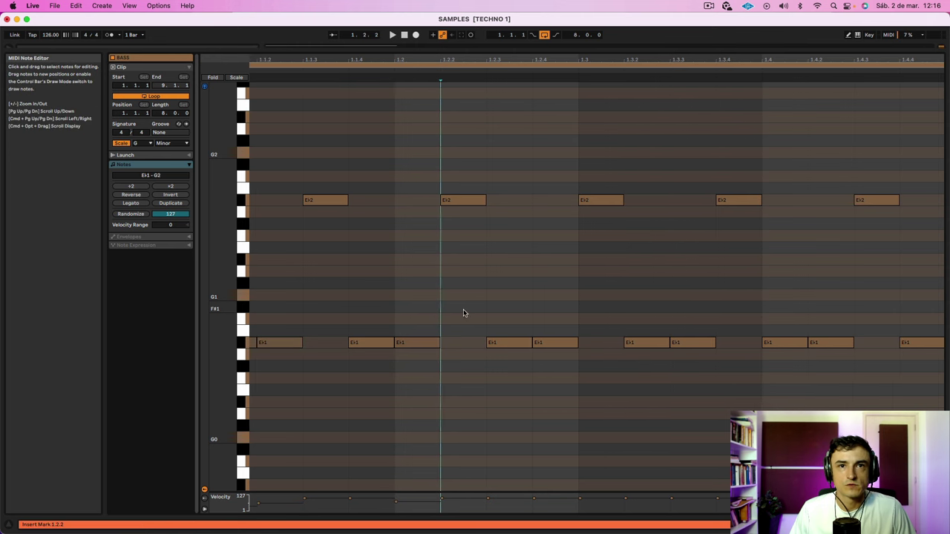
scroll(465, 315, "left", 2)
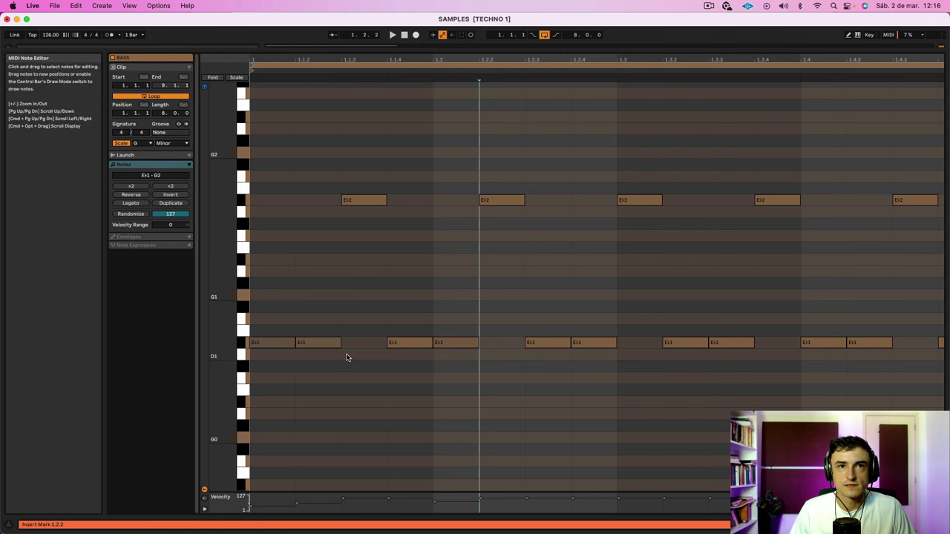
Set the velocity of the E♭1 note at 1.1.4 to 112 and play back the bass pattern
left_click(270, 345)
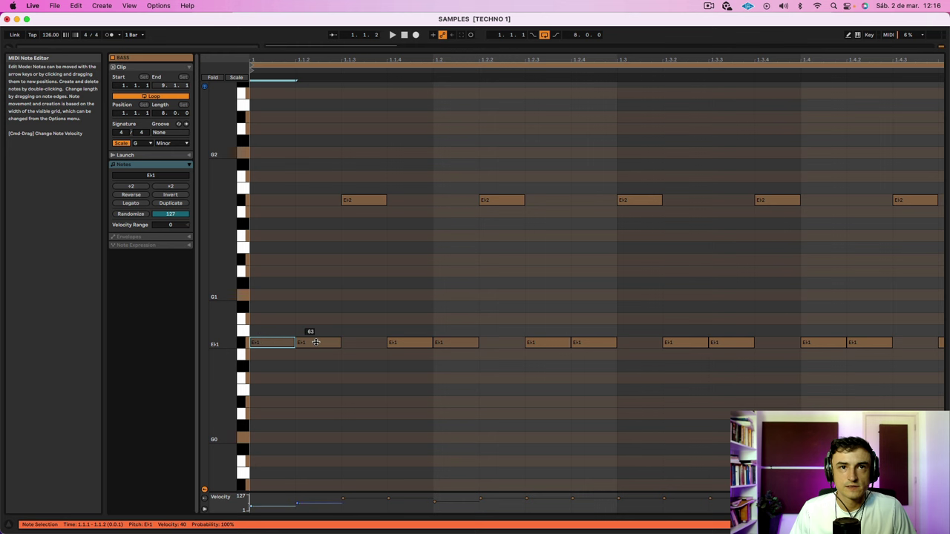
scroll(374, 199, "down", 1)
scroll(401, 245, "up", 1)
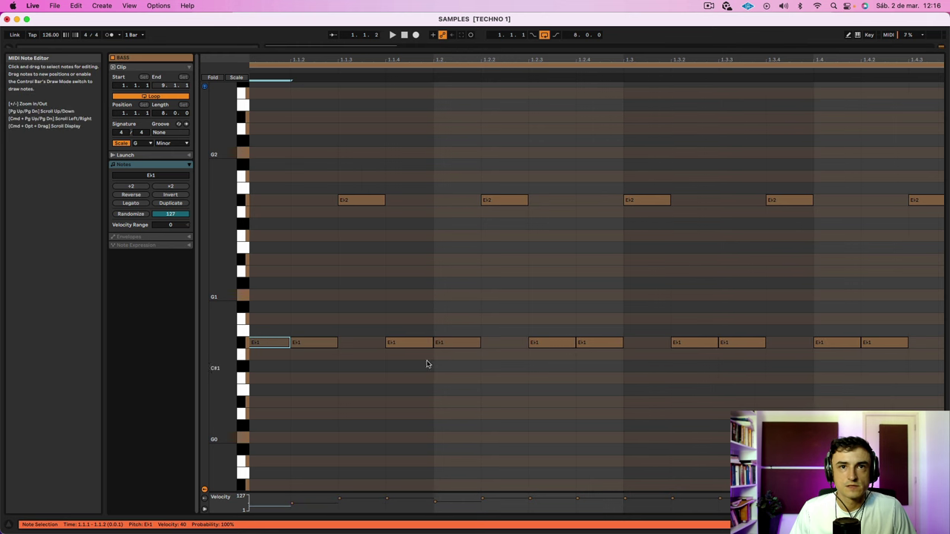
left_click_drag(404, 343, 405, 349)
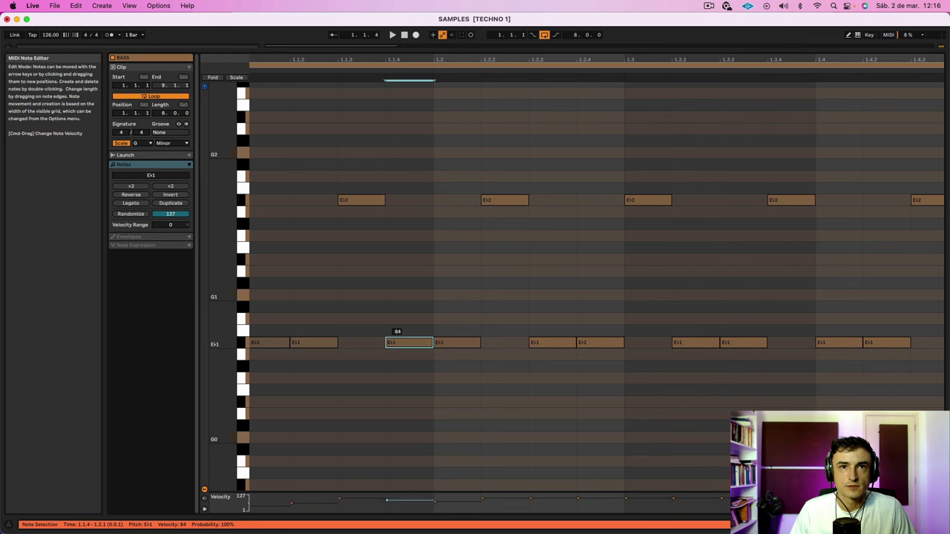
scroll(398, 332, "down", 1)
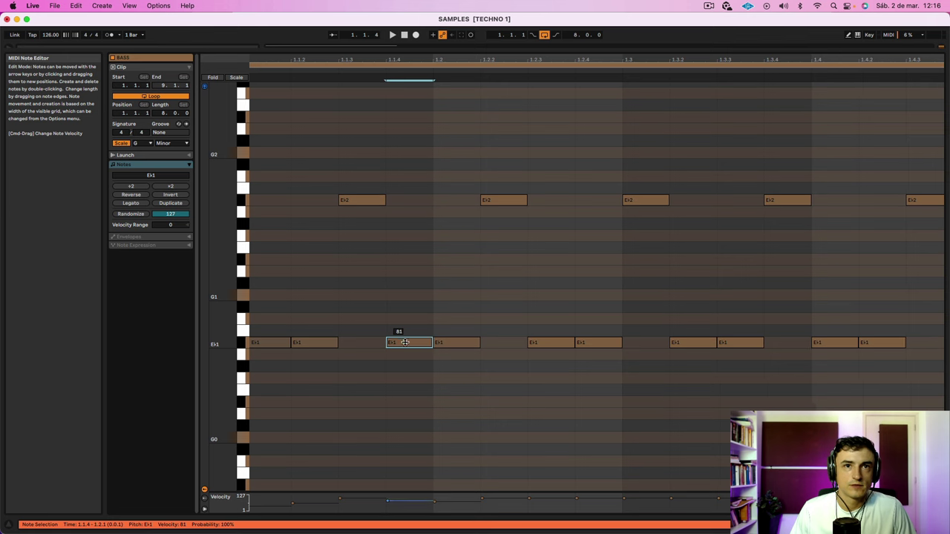
key("space")
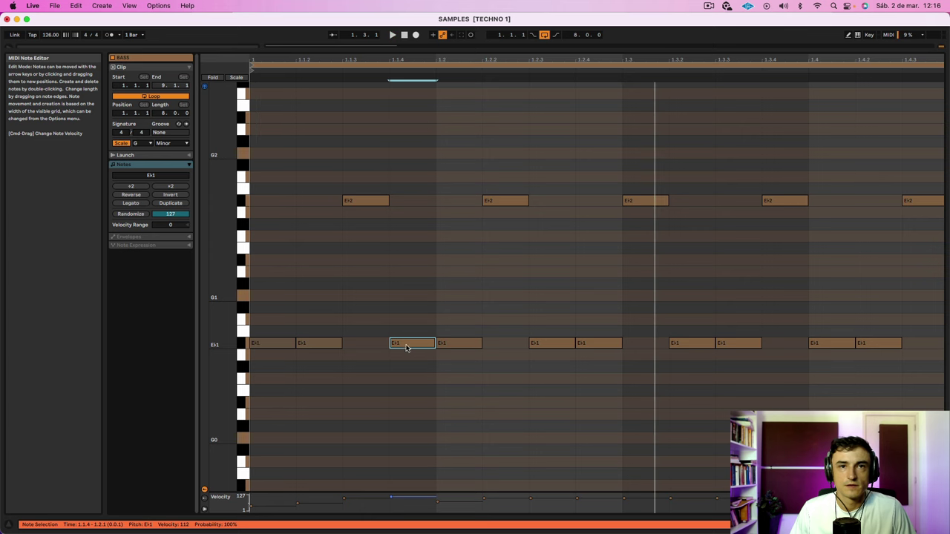
Try to shorten the four bass notes of the first beat slightly from their ends and audition the result
scroll(404, 288, "up", 1)
scroll(404, 288, "up", 1)
left_click_drag(414, 384, 251, 190)
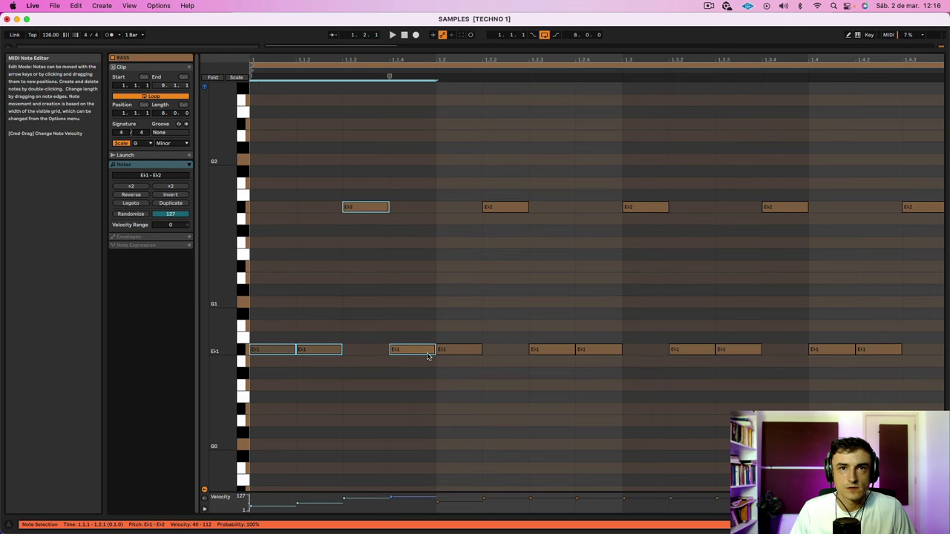
left_click_drag(433, 350, 431, 351)
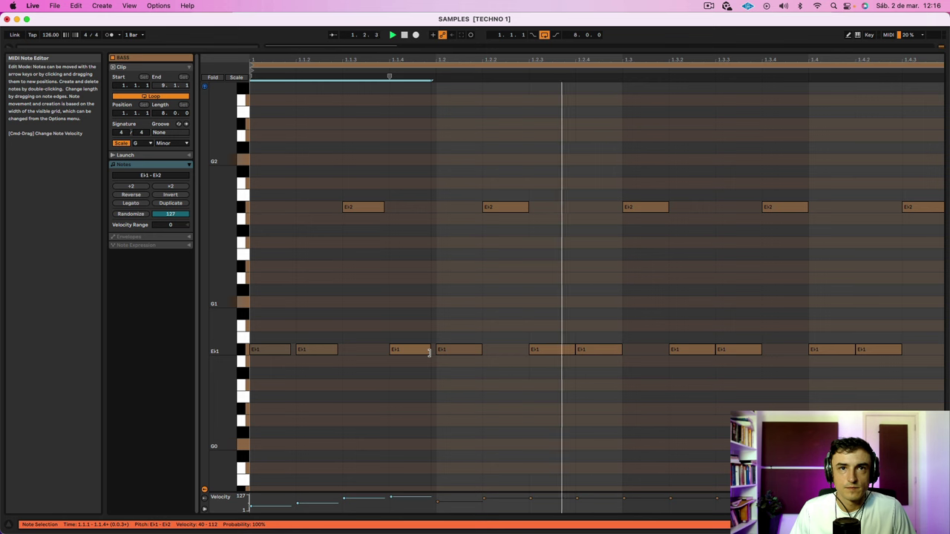
Shorten all notes of the BASS clip slightly from their ends, stop the playback and deselect them
key("super+a")
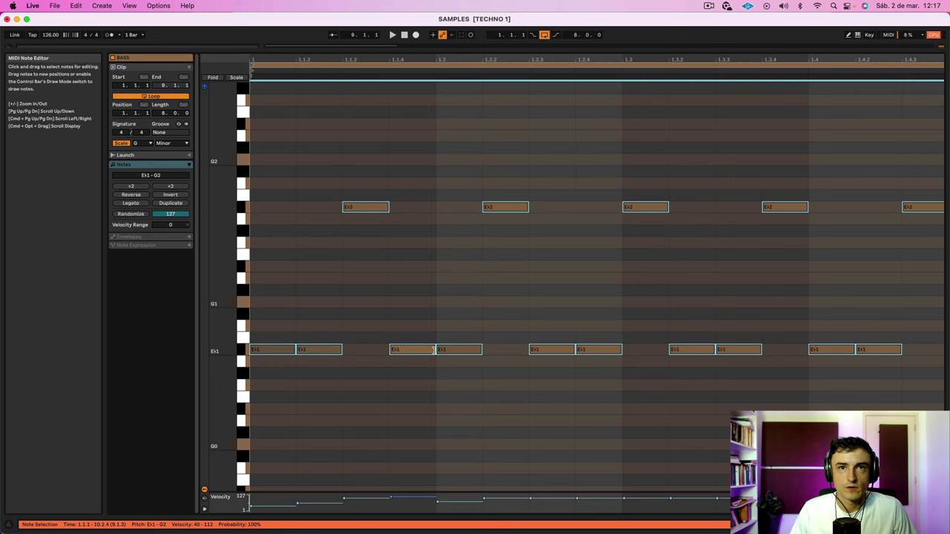
left_click_drag(428, 354, 431, 353)
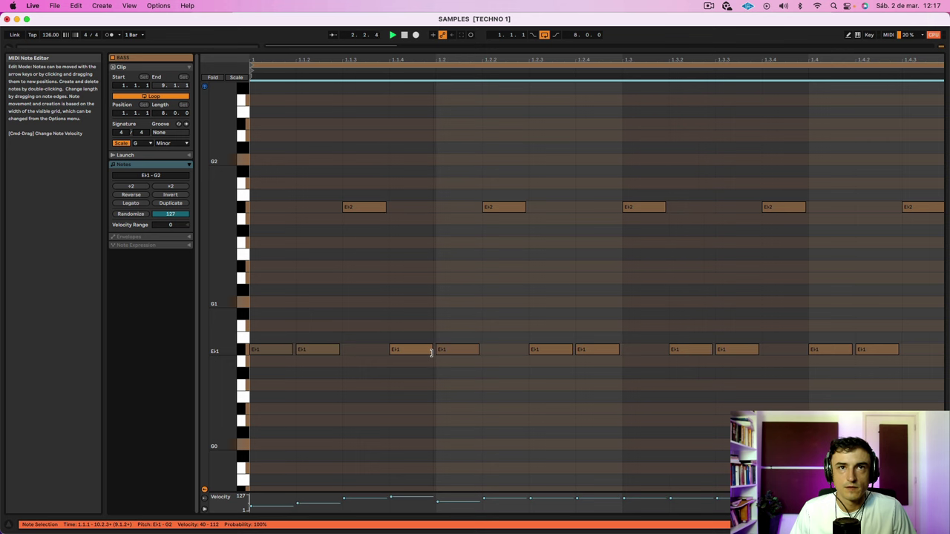
key("space")
left_click(449, 383)
left_click(375, 372)
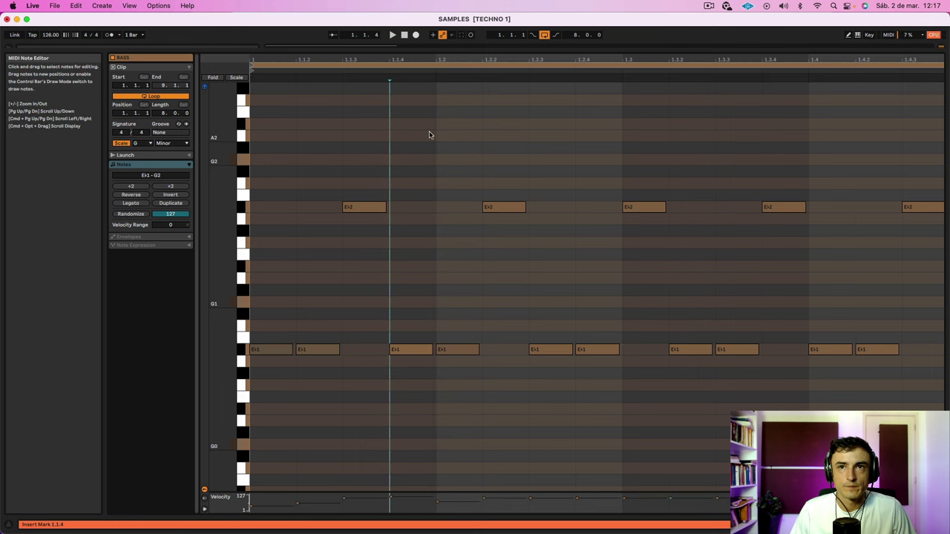
left_click(427, 380)
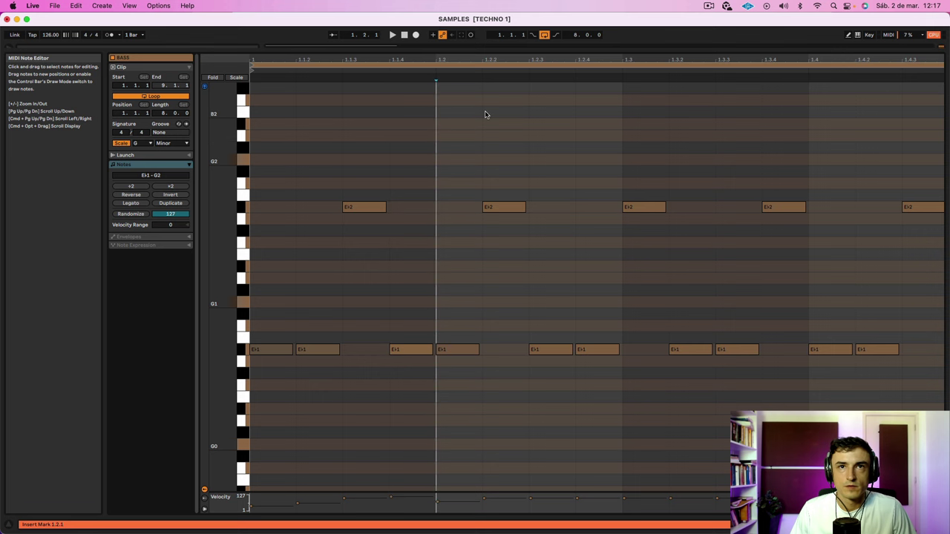
Examine the note pattern across the BASS clip and the E♭2 notes at 1.1.3, 1.2.2 and 1.3.1, and play it back
scroll(600, 345, "right", 20)
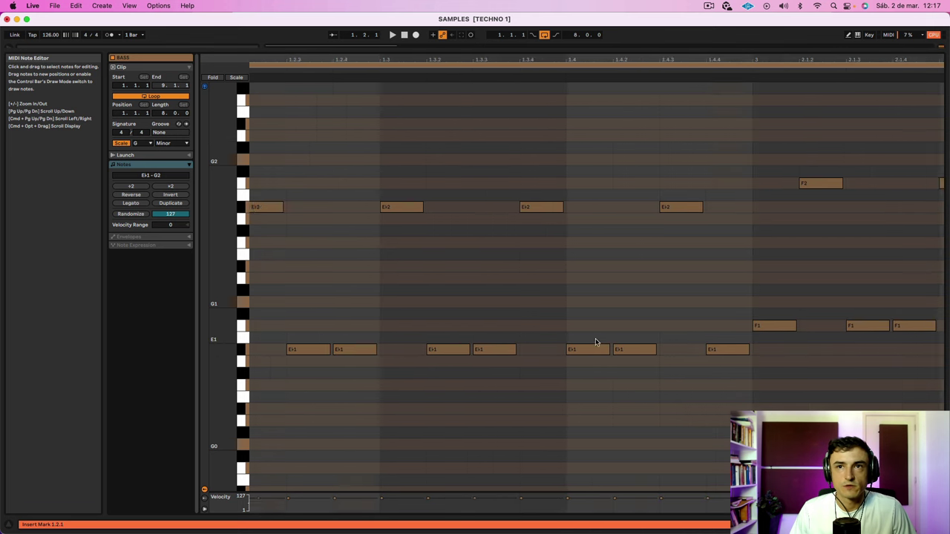
scroll(556, 333, "left", 20)
scroll(594, 303, "right", 10)
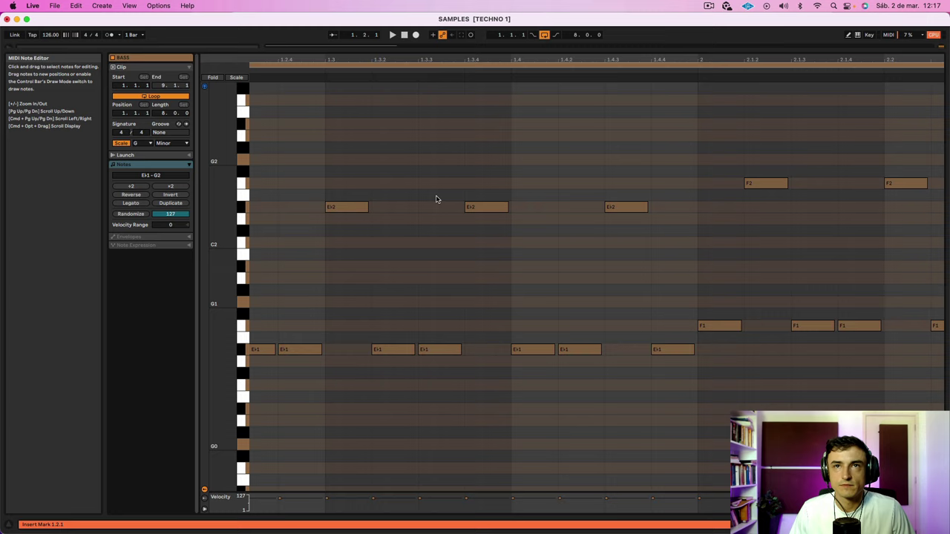
left_click_drag(337, 59, 338, 19)
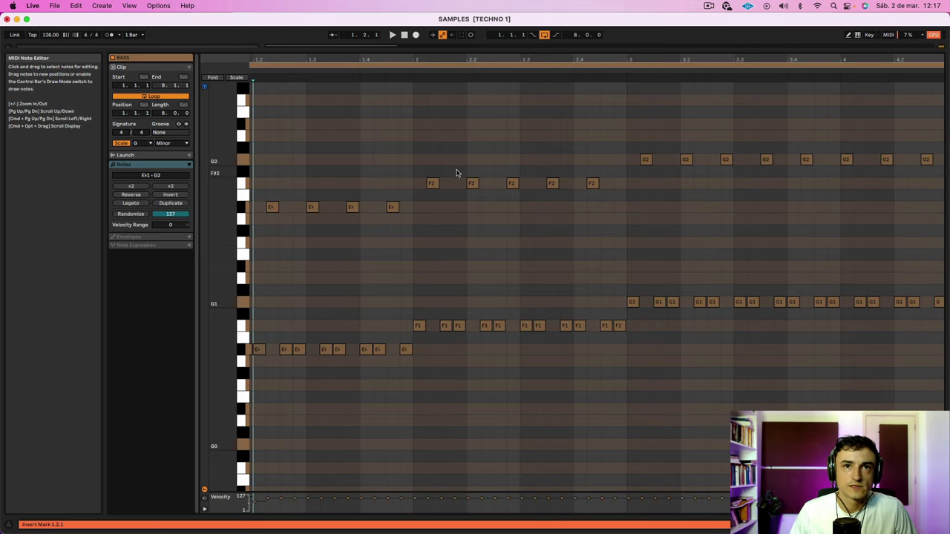
scroll(579, 346, "left", 3)
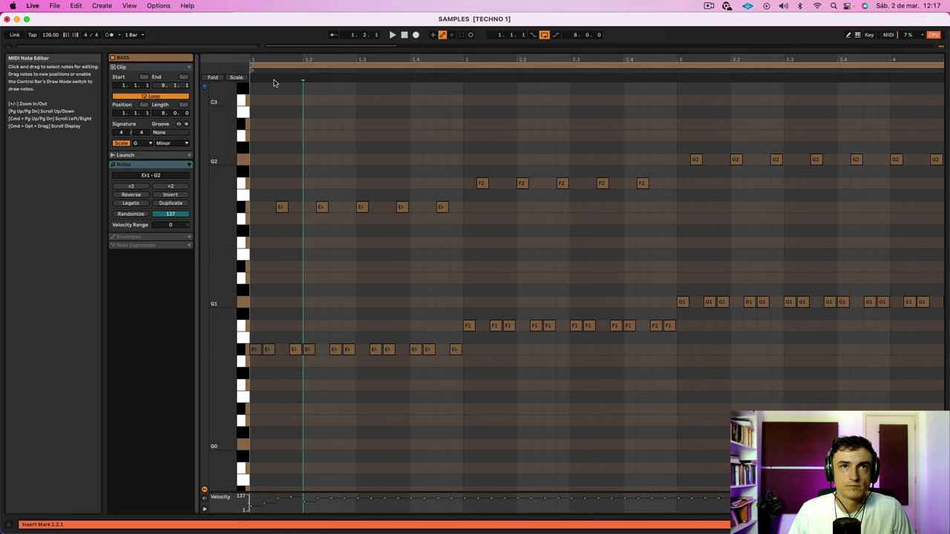
left_click_drag(286, 59, 286, 104)
scroll(507, 307, "left", 4)
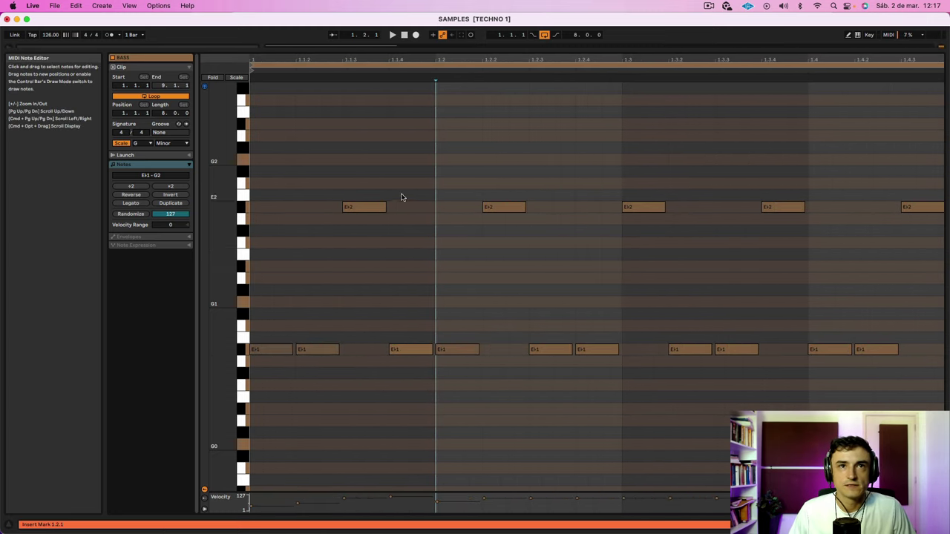
left_click(367, 209)
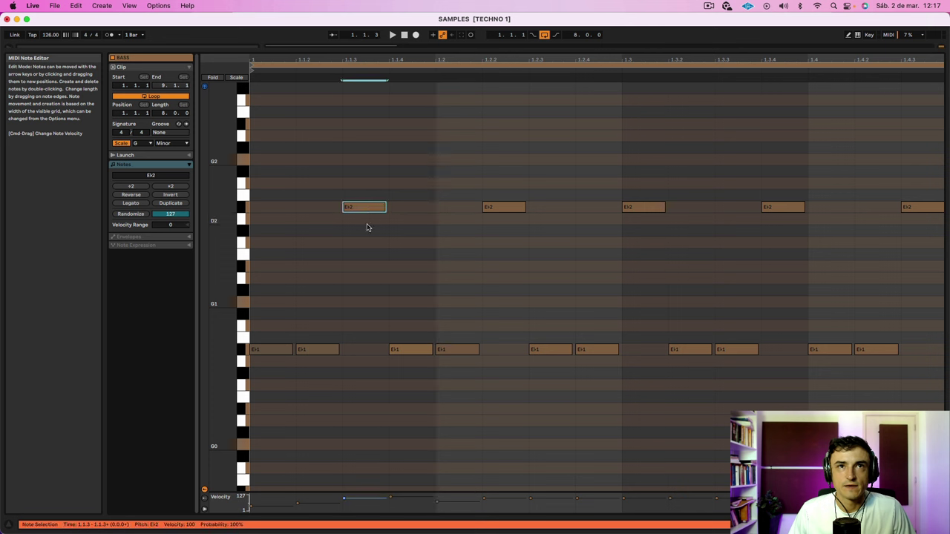
left_click(493, 208)
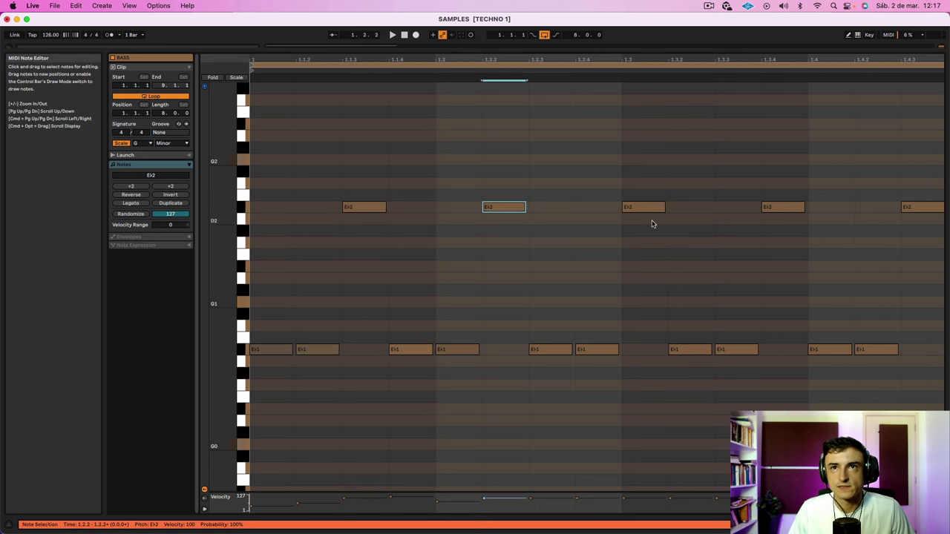
left_click(643, 208)
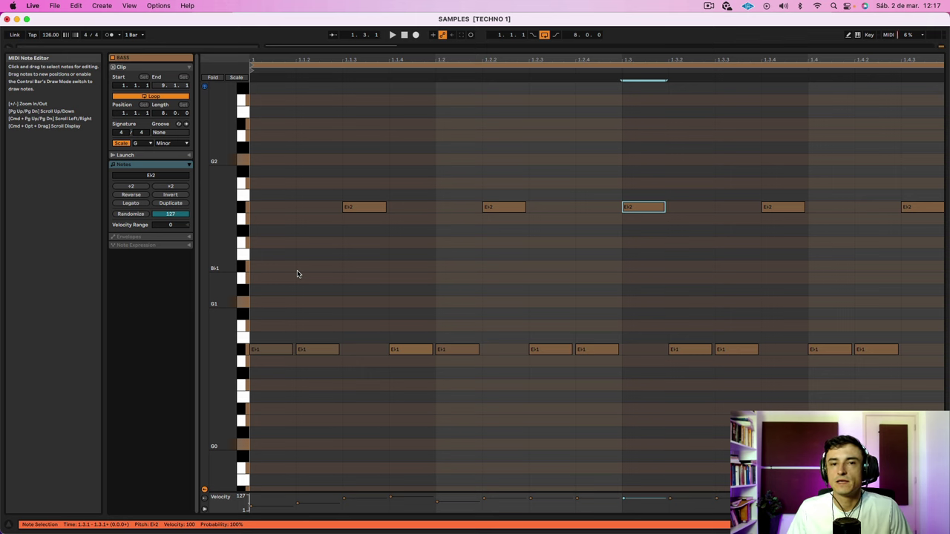
key("space")
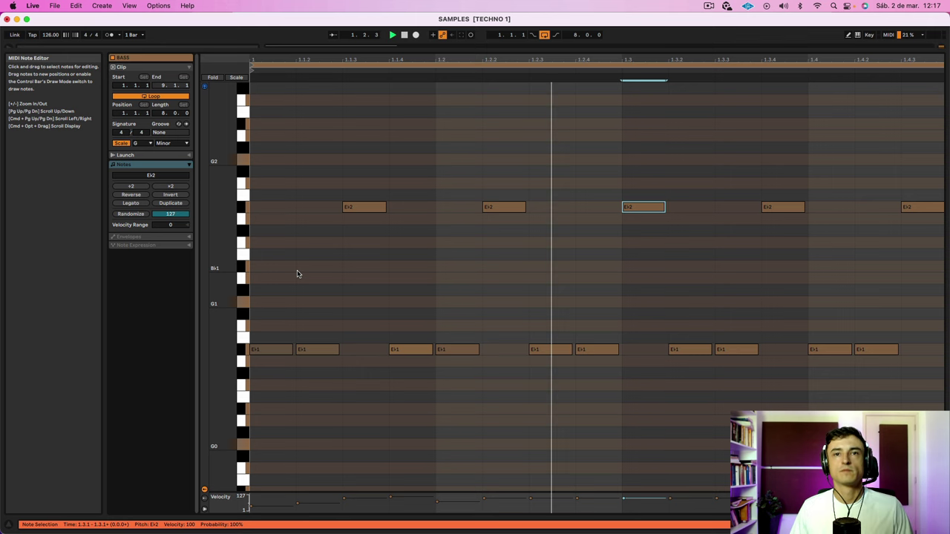
Set the velocity of the E♭1 note at 1.2.1 to about 68 and the E♭2 note at 1.2.2 to 80, and audition the pattern
scroll(304, 272, "up", 1)
scroll(440, 288, "down", 2)
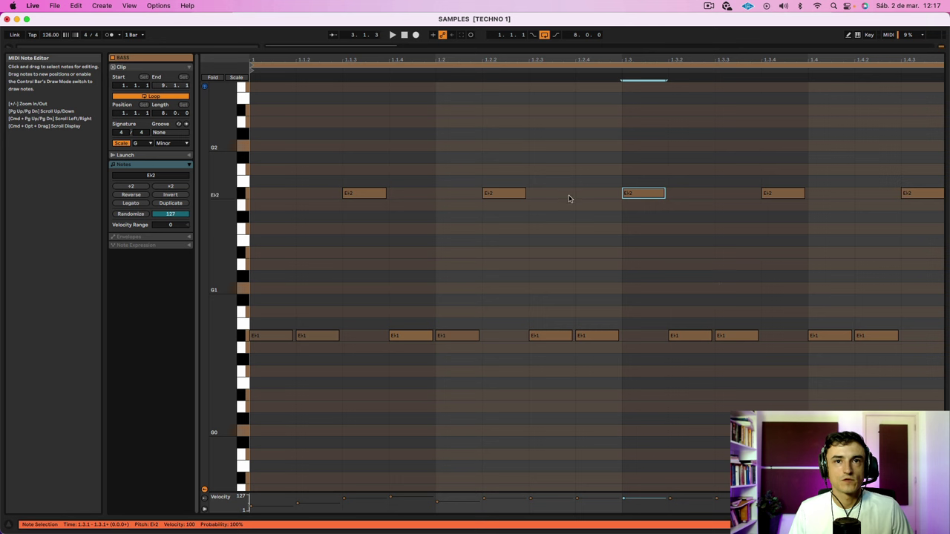
left_click(458, 336)
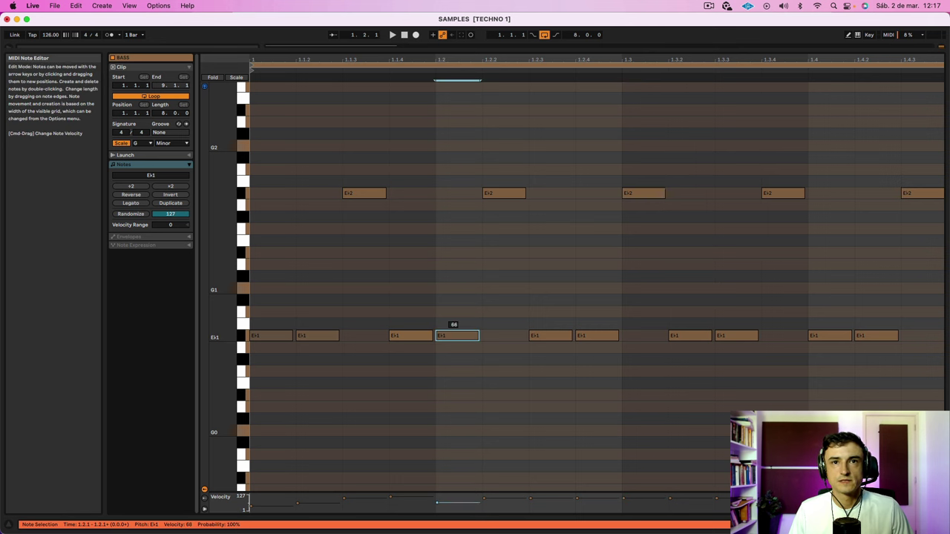
left_click(504, 194)
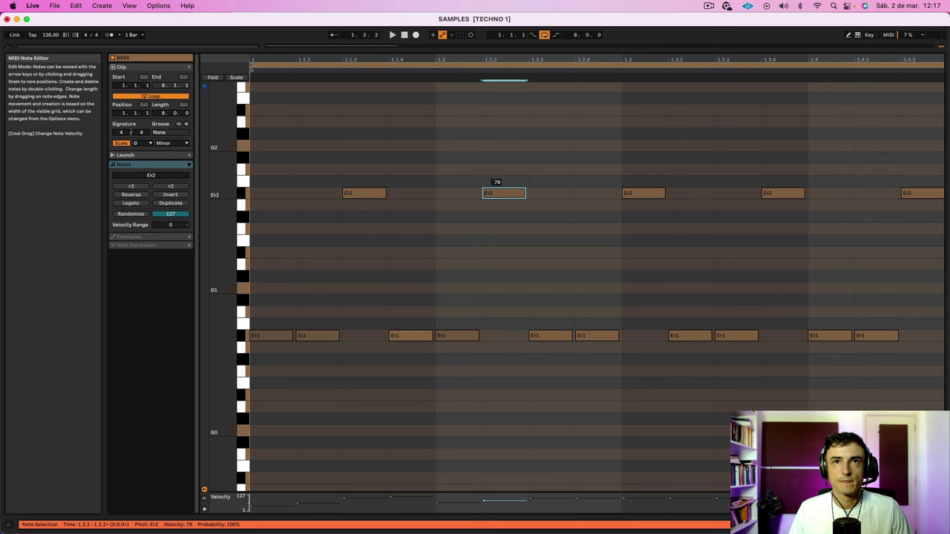
key("space")
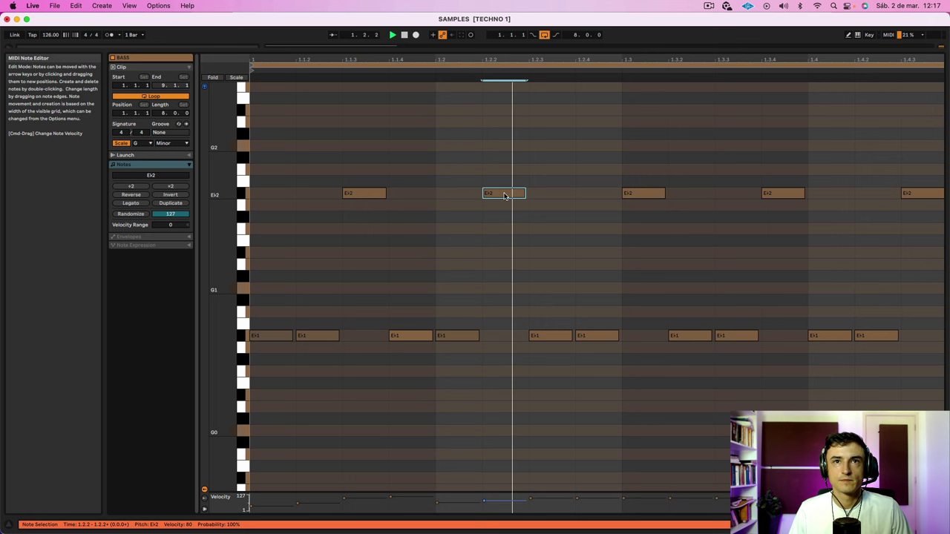
left_click(512, 225)
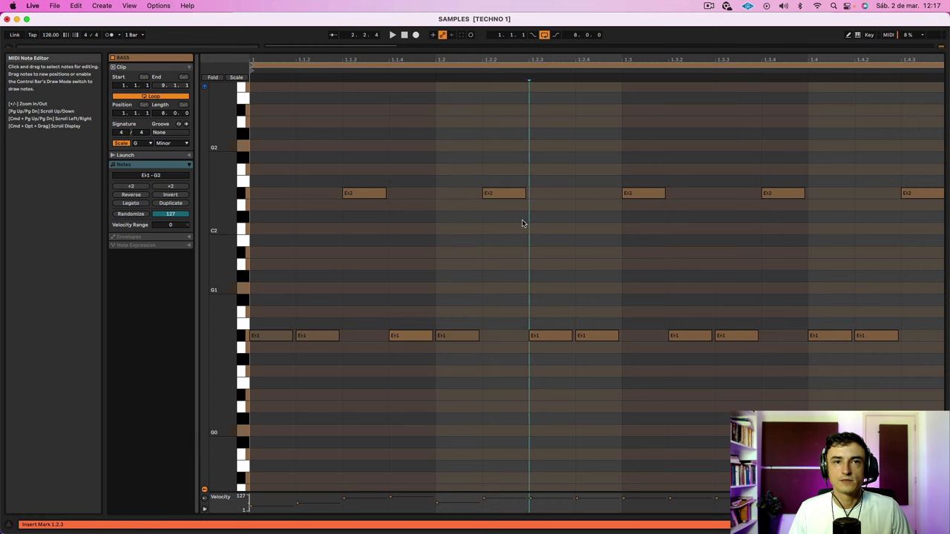
Raise the velocities of the E♭1 notes at 1.1.1 to about 70, at 1.1.2, and at 1.2.1 to about 85
left_click(271, 336)
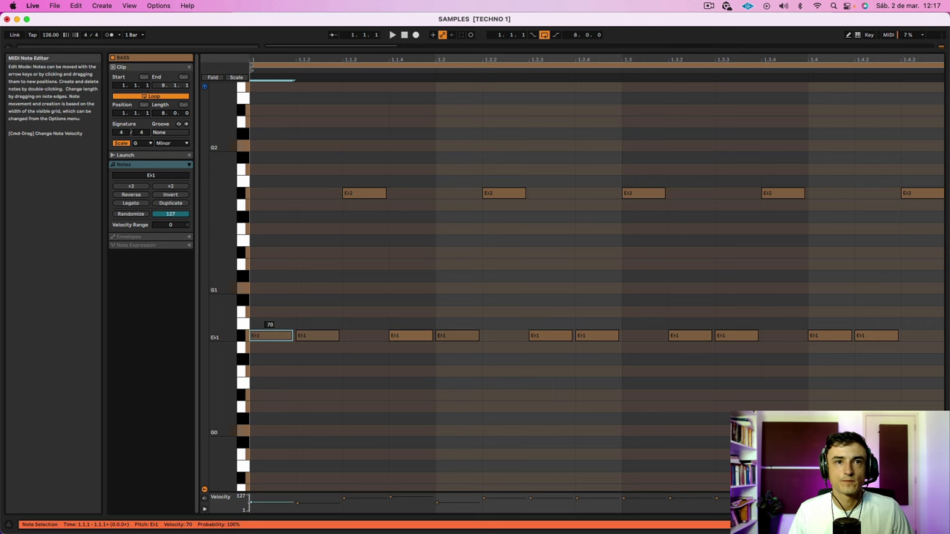
left_click(310, 332)
left_click(450, 337)
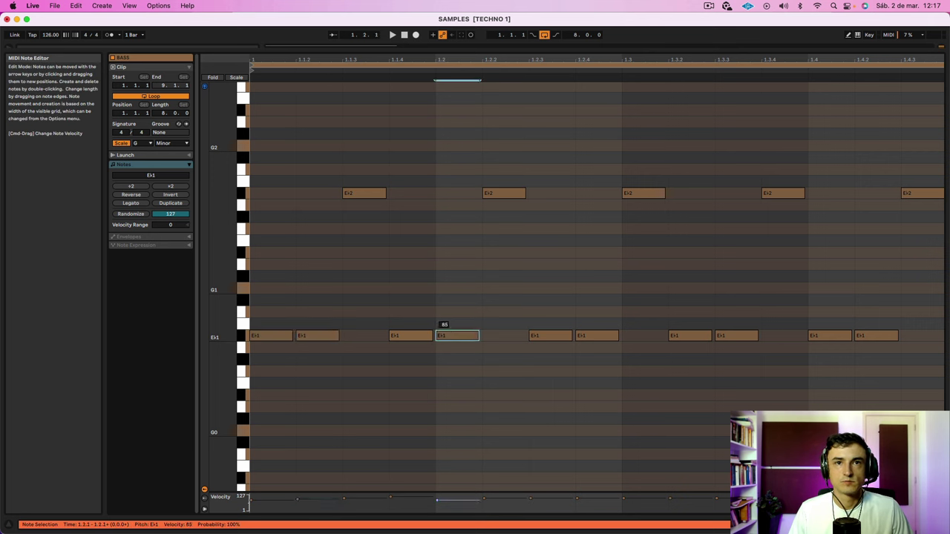
left_click(454, 369)
Return to the Serum track's device chain, search all browser results for LFOTool and load it after Channel Pattern V3
key("shift+Tab")
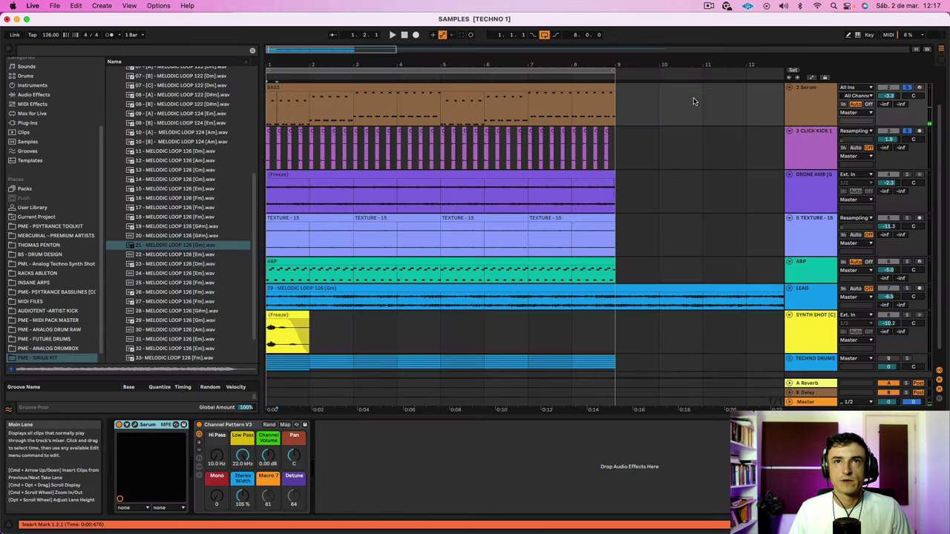
left_click(815, 103)
left_click(122, 51)
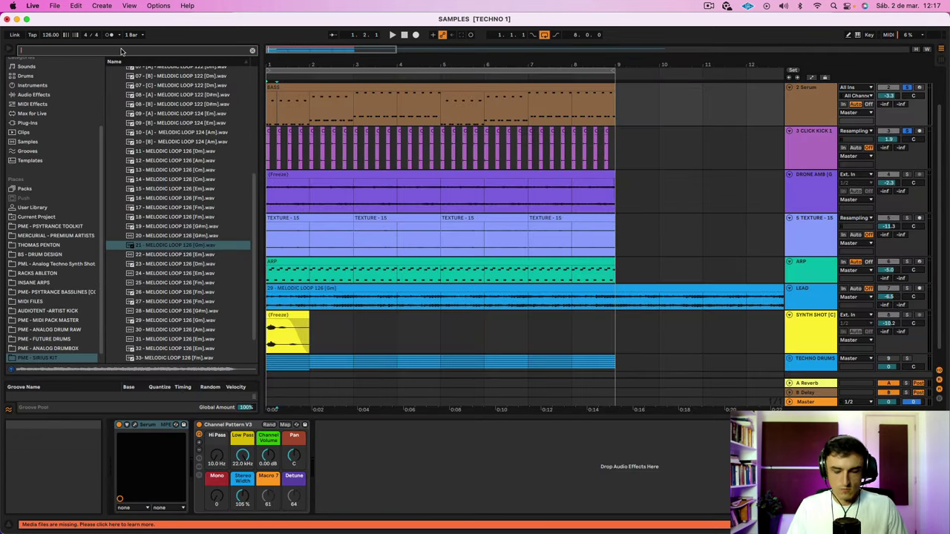
type("LFO TO")
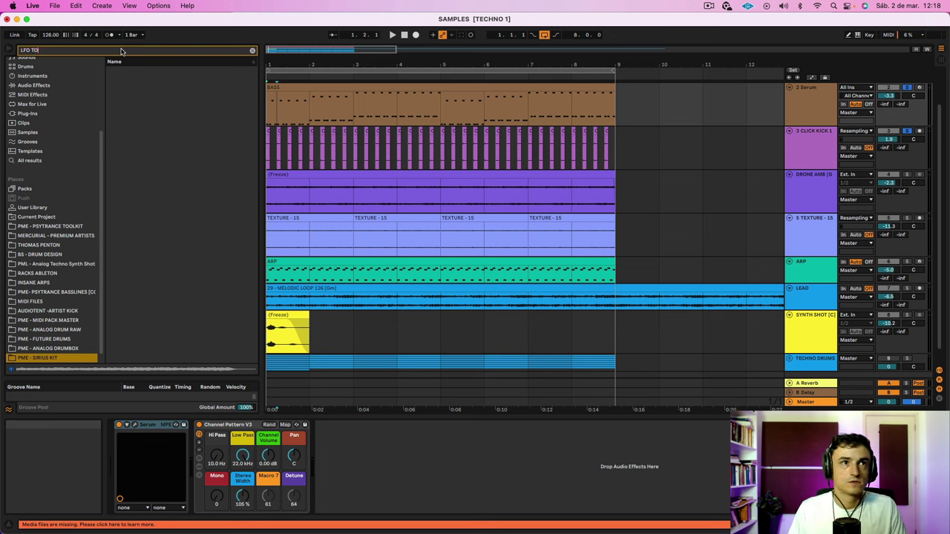
left_click(31, 162)
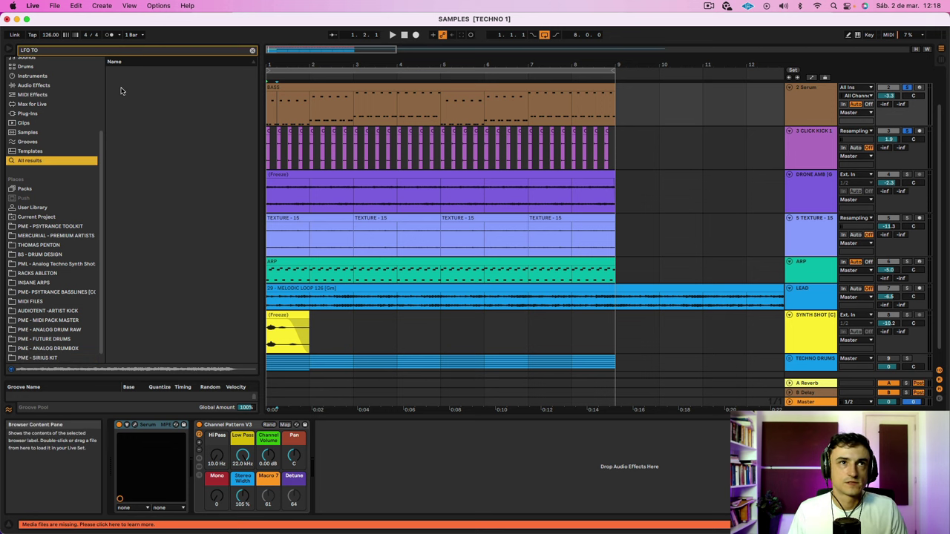
left_click(64, 53)
key("BackSpace")
key("BackSpace")
key("BackSpace")
type("TY")
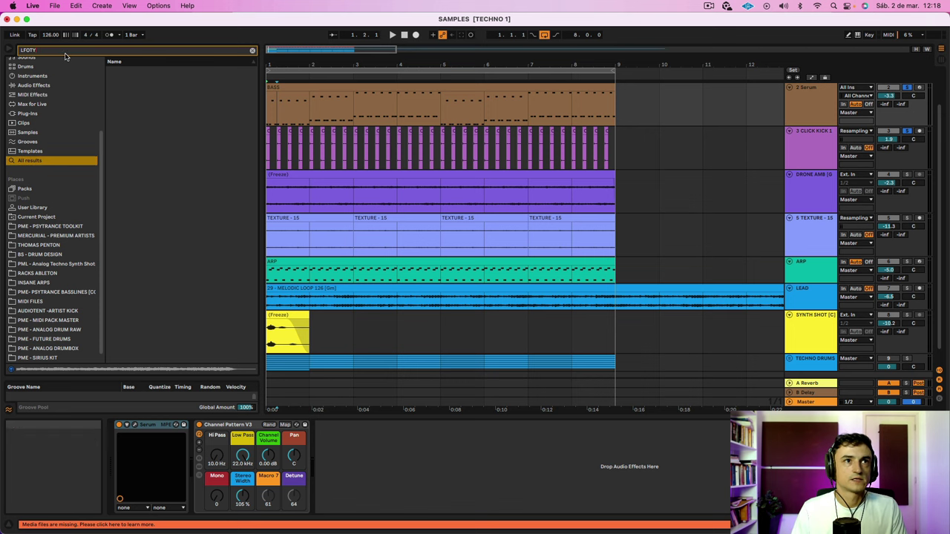
left_click(148, 69)
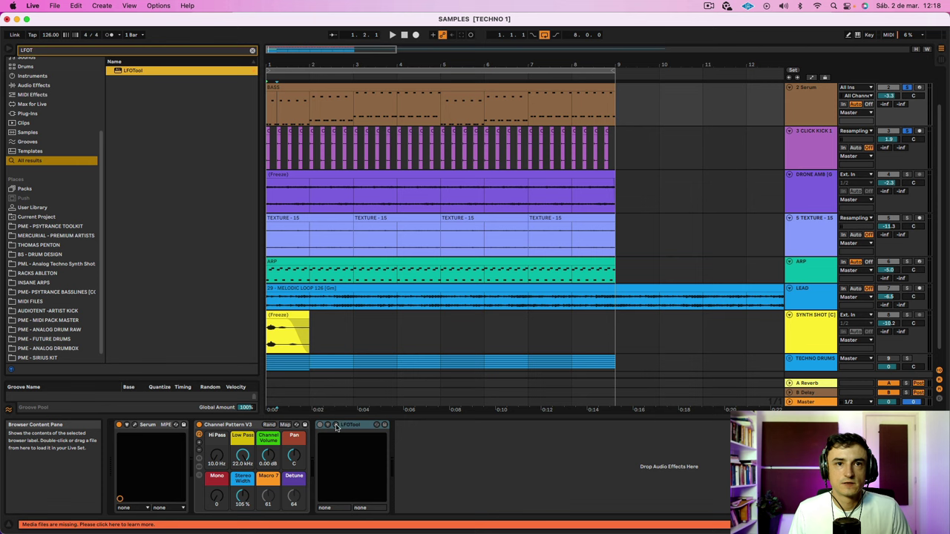
Open LFOTool and reshape its volume curve to start at the minimum, rise steeply to full level and drop near the end
left_click(335, 425)
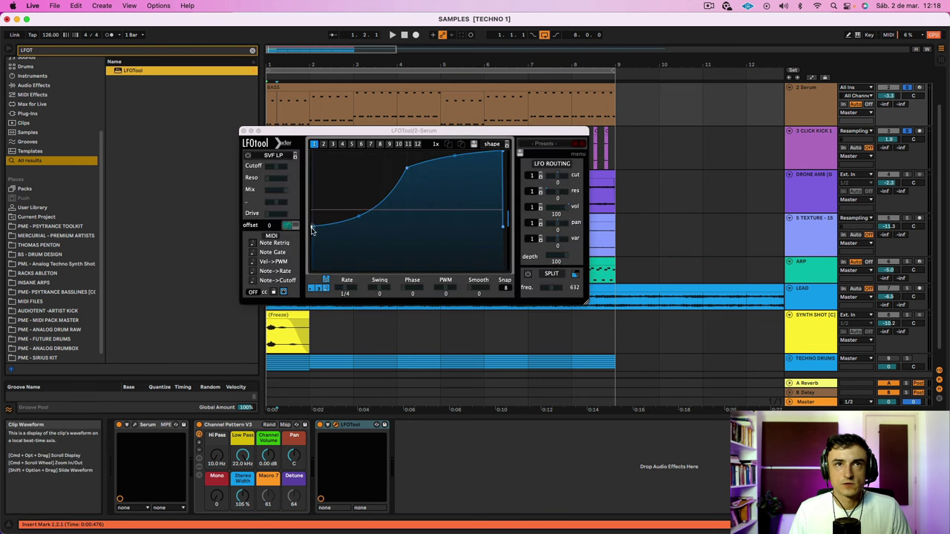
left_click_drag(312, 231, 303, 282)
left_click_drag(408, 167, 373, 151)
left_click_drag(503, 151, 479, 152)
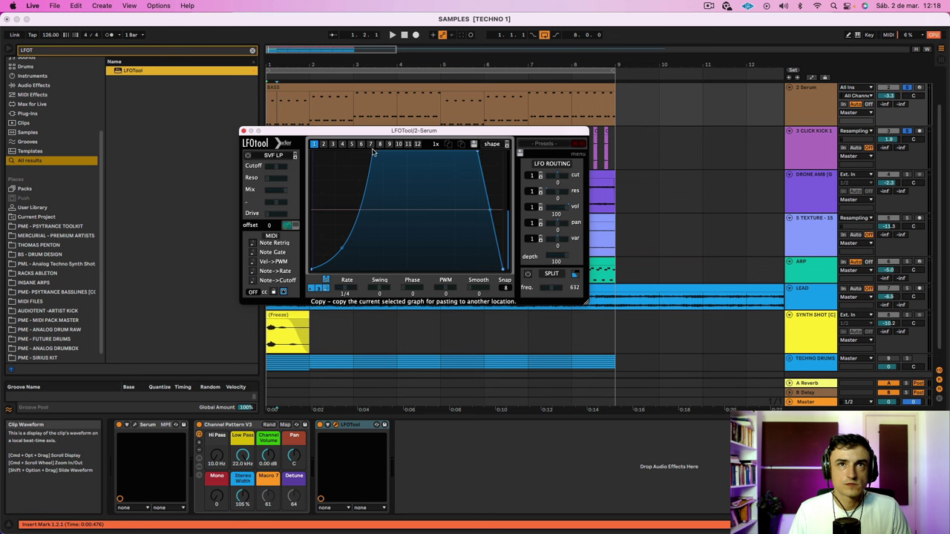
Play the loop and fine-tune the curve's rise by repositioning its first peak point and bending the slope deeper
key("space")
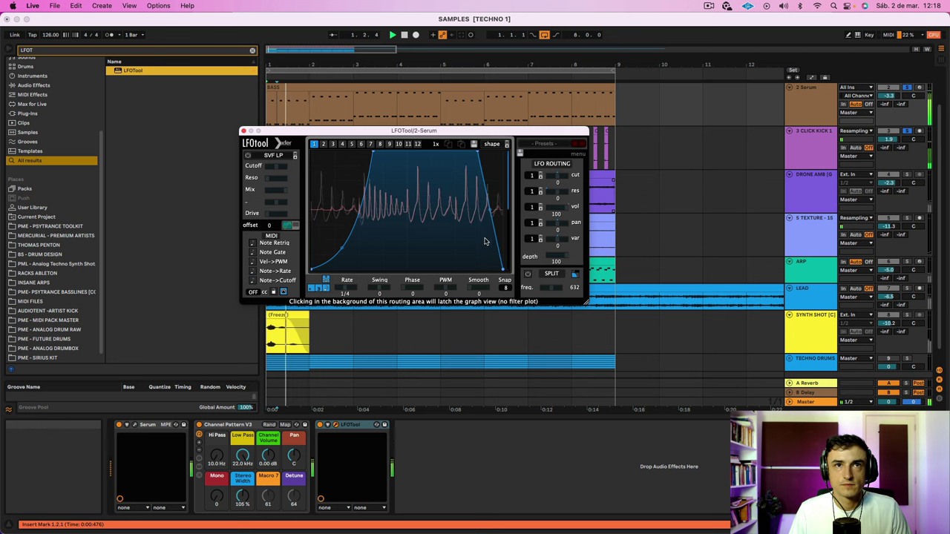
left_click_drag(341, 248, 342, 257)
mouse_move(374, 151)
left_mouse_down()
mouse_move(394, 149)
mouse_move(383, 145)
left_mouse_up()
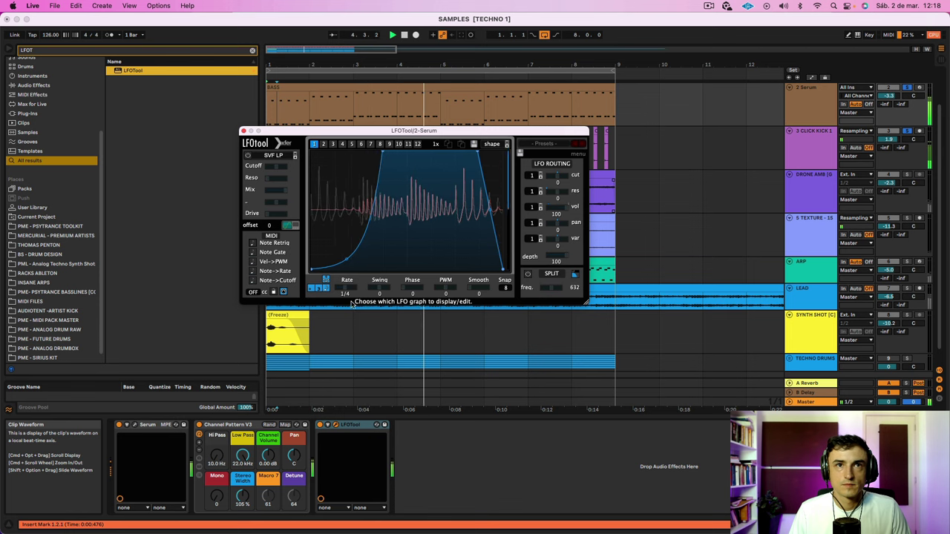
left_click_drag(345, 258, 337, 245)
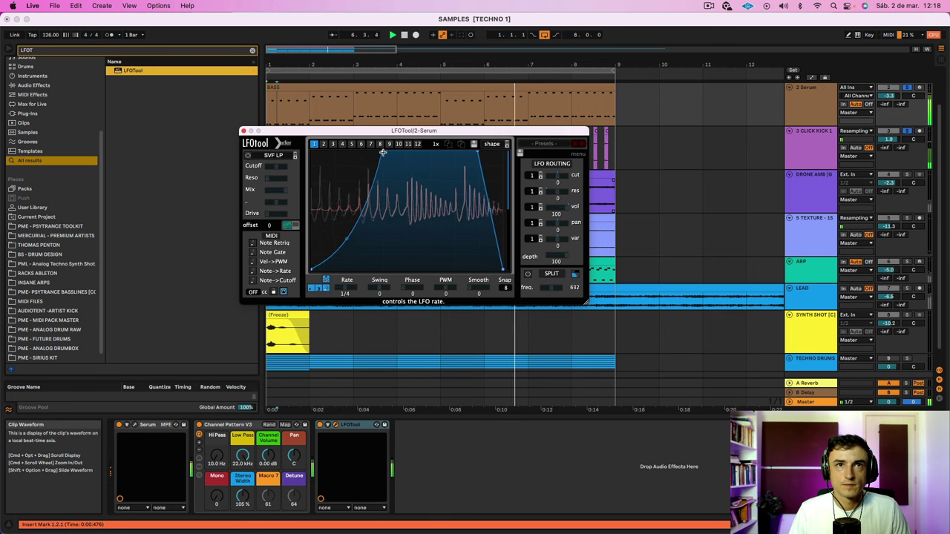
mouse_move(383, 151)
left_mouse_down()
mouse_move(346, 154)
mouse_move(373, 147)
left_mouse_up()
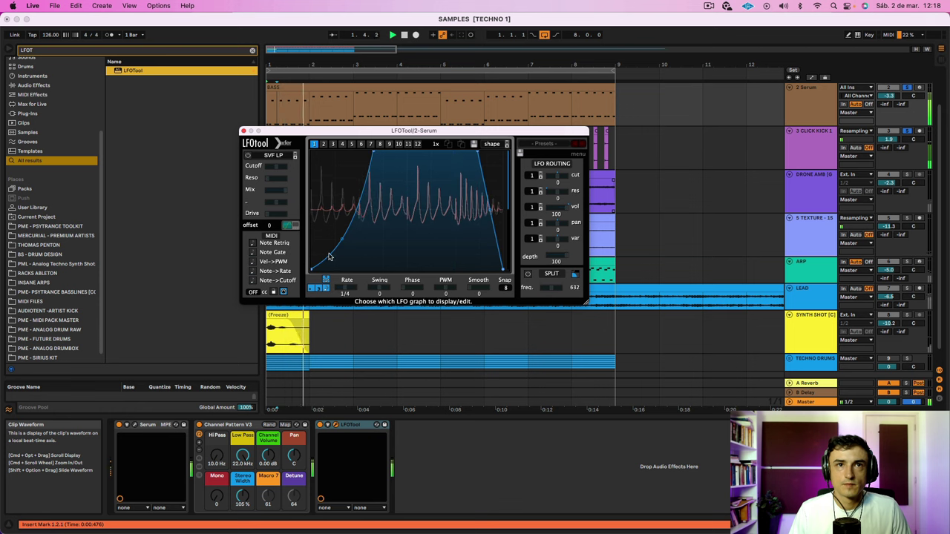
left_click_drag(343, 239, 343, 257)
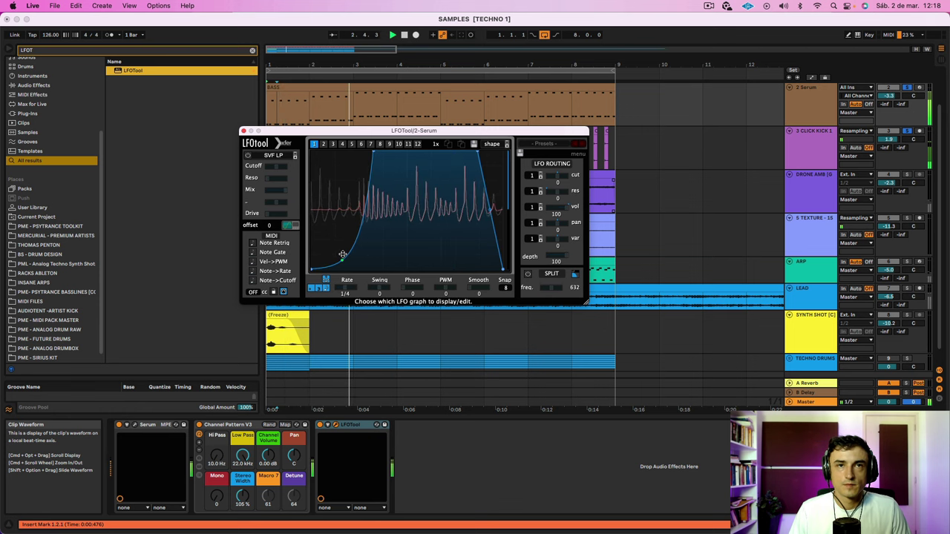
Close the LFOTool window, search the browser for Saturn and load Saturn 2 between Channel Pattern V3 and LFOTool
left_click(243, 131)
left_click(104, 52)
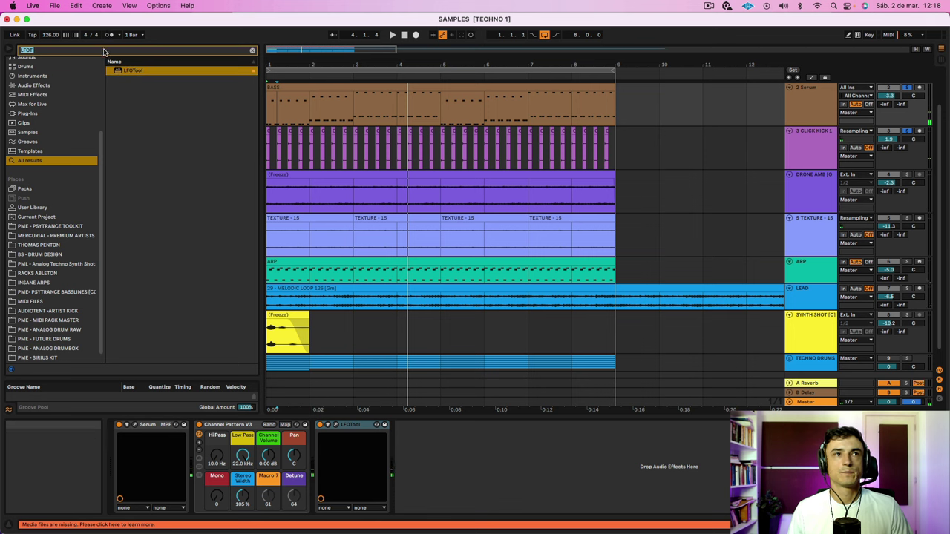
type("ST")
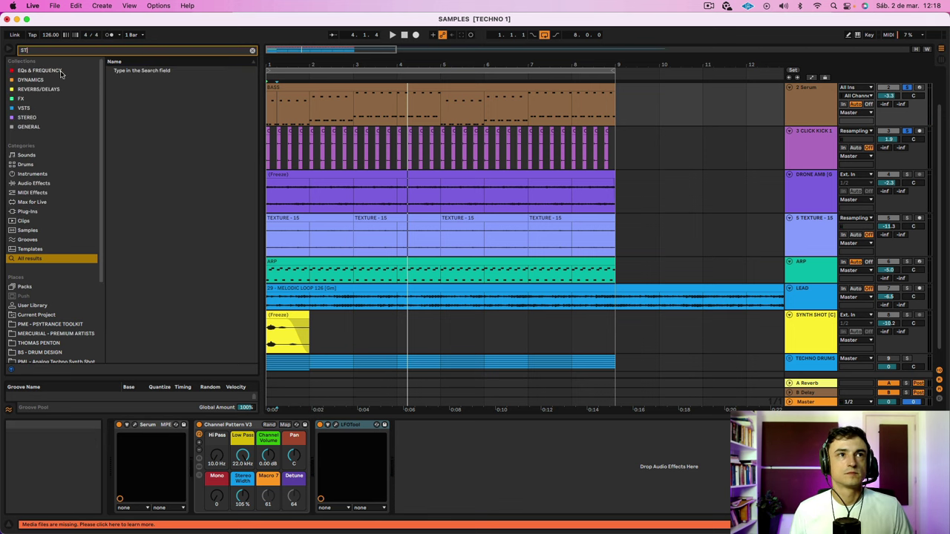
type("UR")
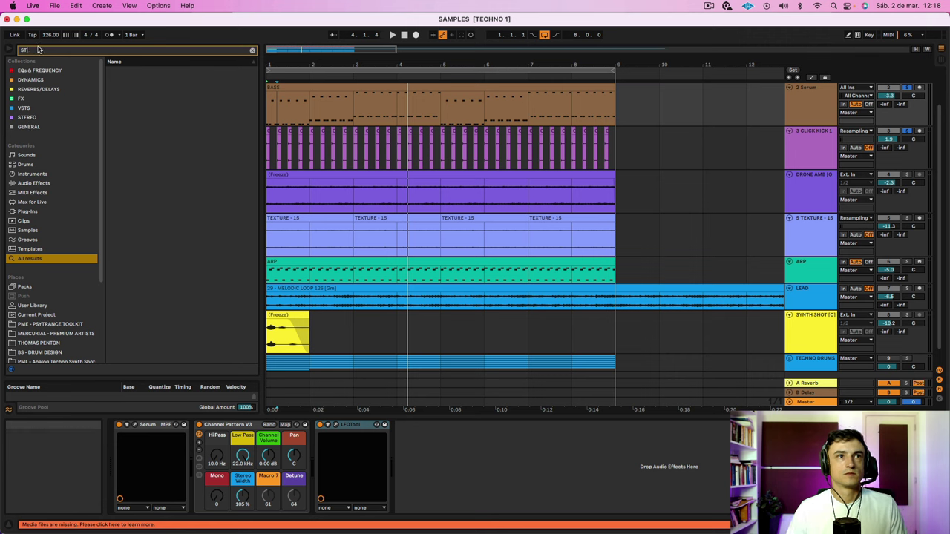
key("BackSpace")
key("BackSpace")
type("SAT")
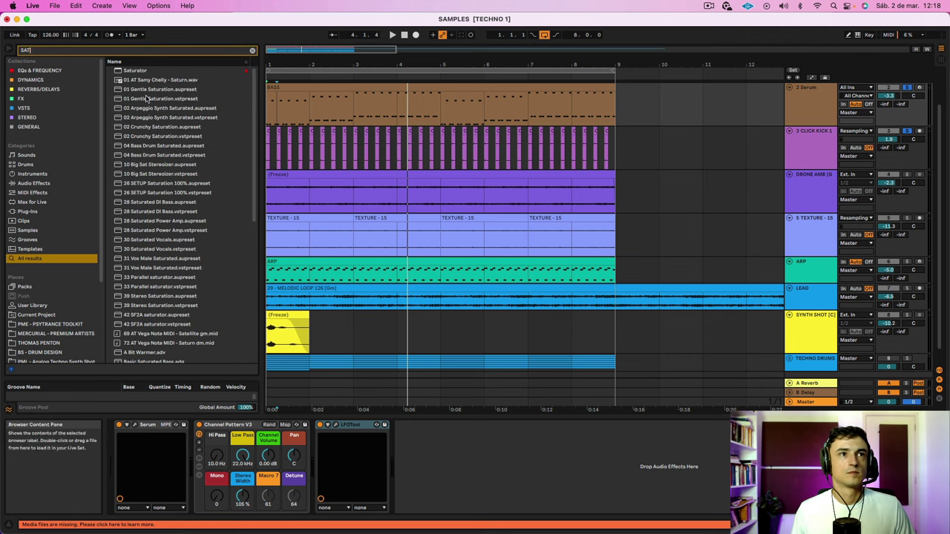
type("urn")
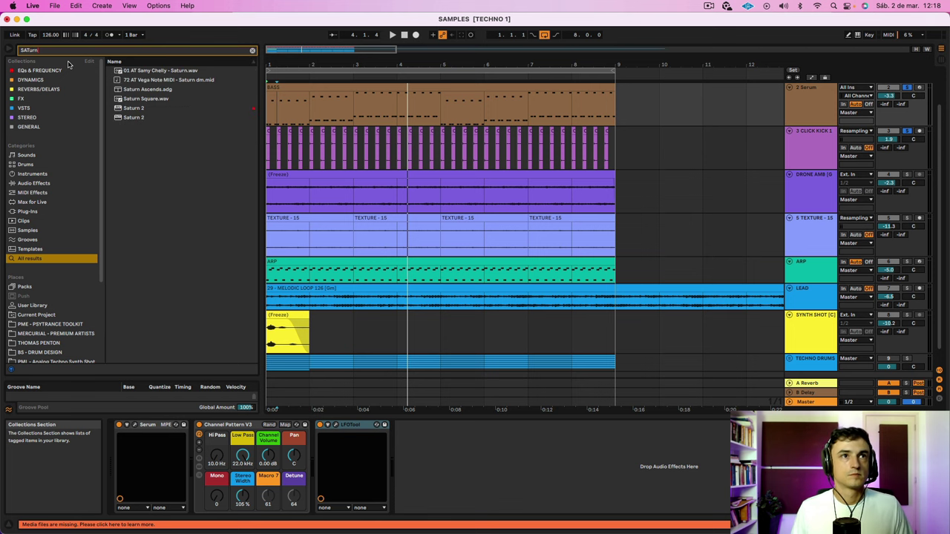
left_click(143, 108)
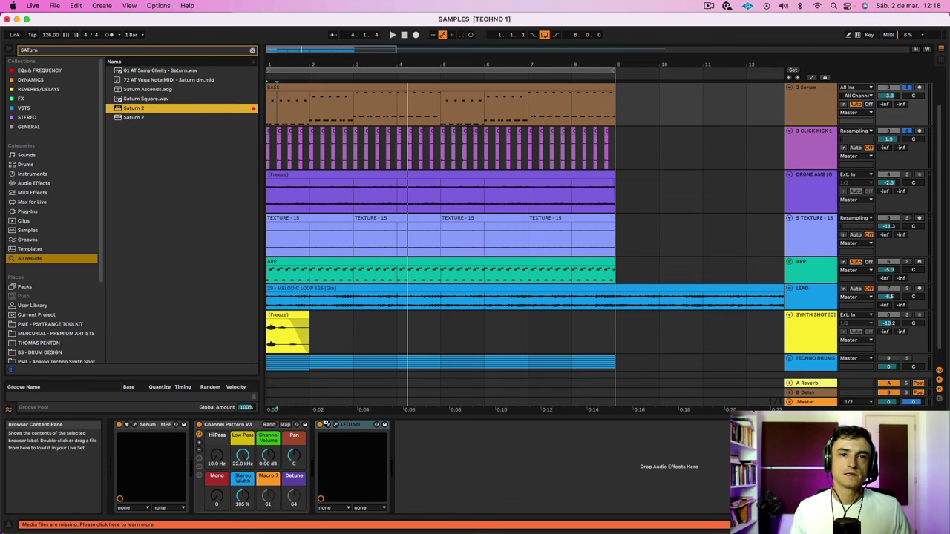
left_click_drag(325, 424, 328, 425)
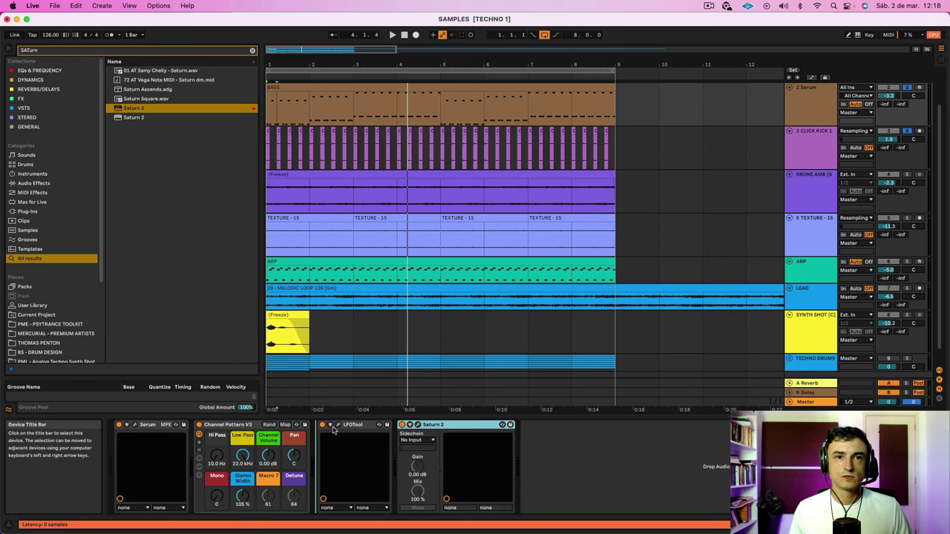
left_click_drag(331, 426, 334, 427)
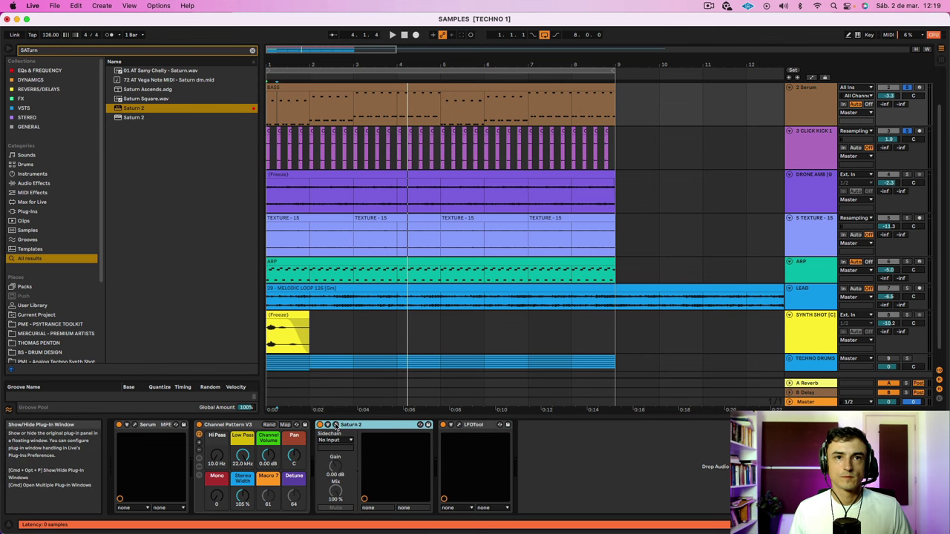
Open Saturn 2, split off a low band, and compare the bass with the effect bypassed and active during playback
left_click(335, 426)
key("space")
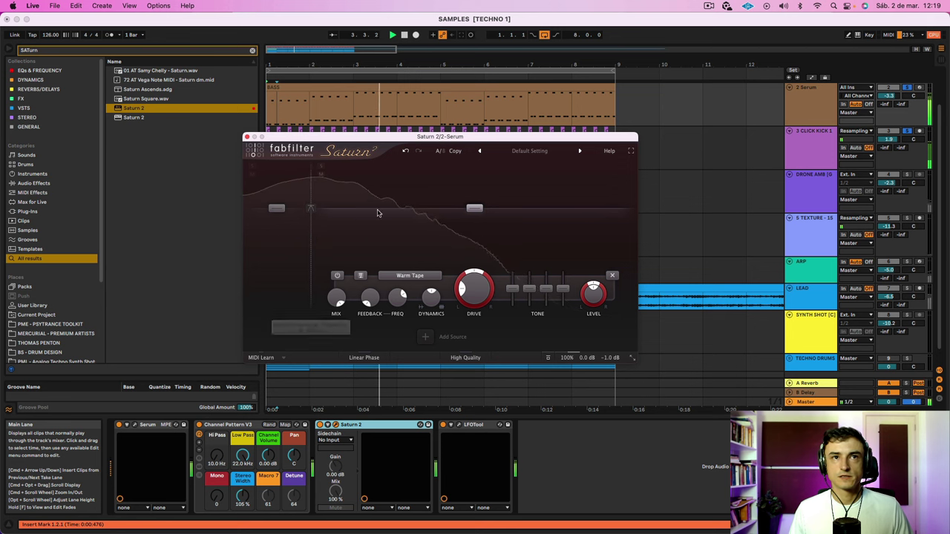
key("space")
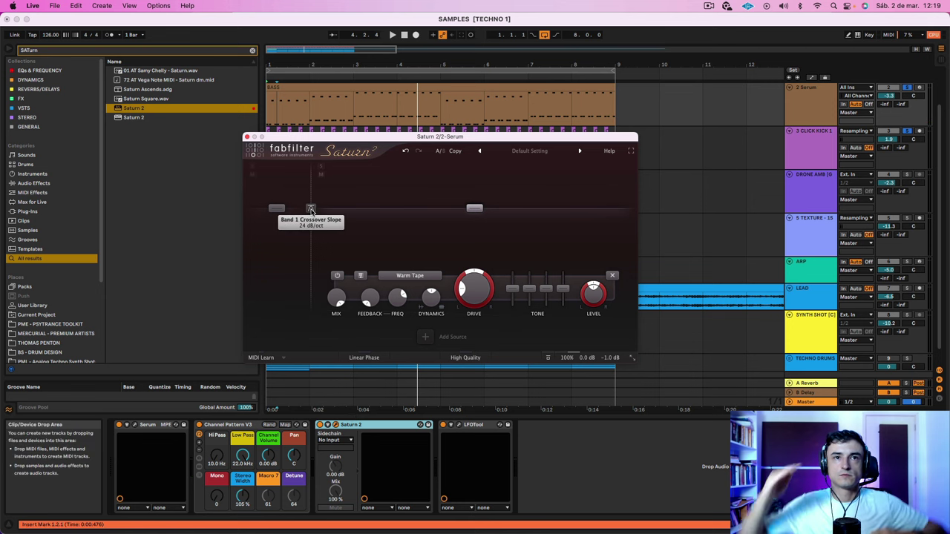
mouse_move(311, 211)
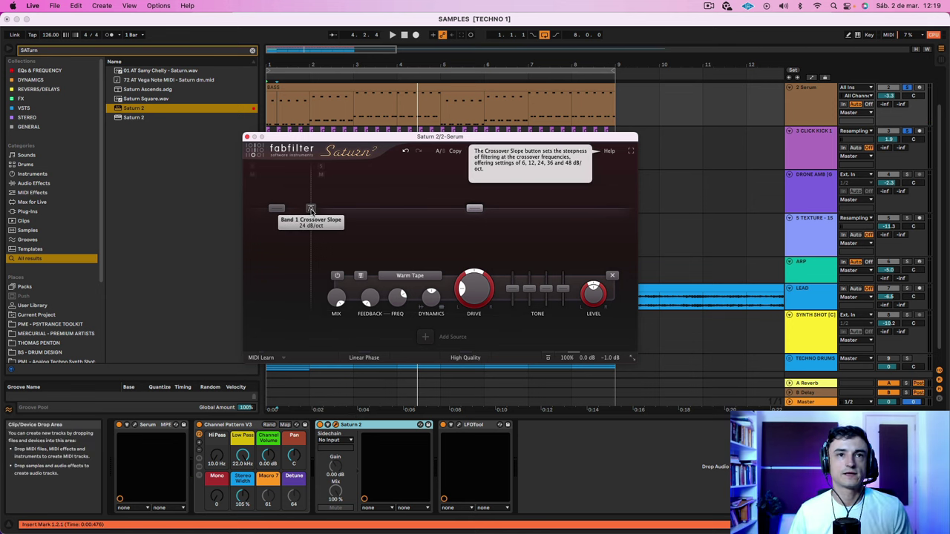
key("space")
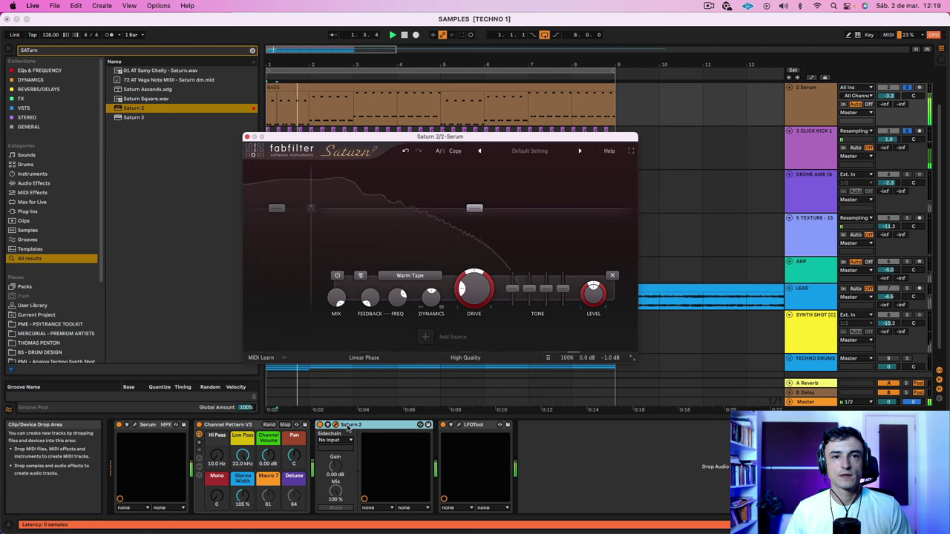
left_click(319, 425)
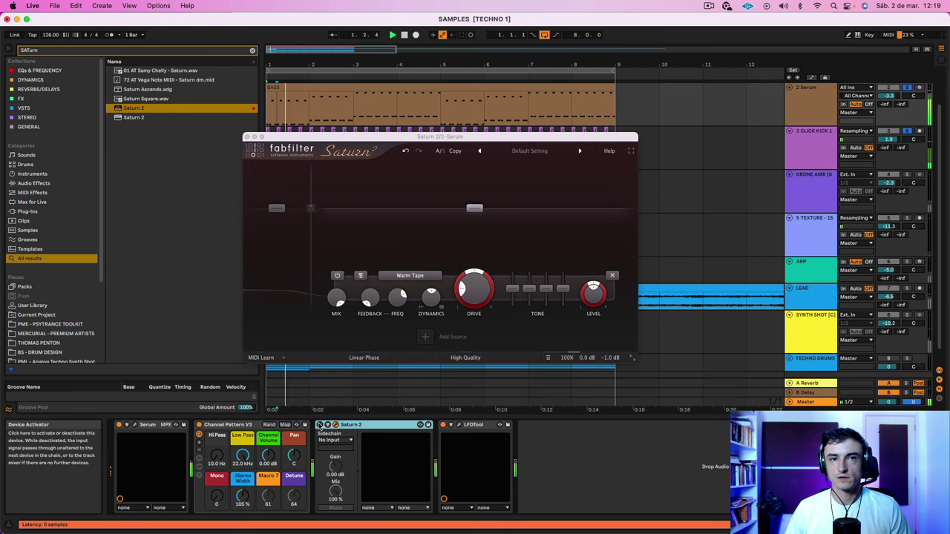
left_click(319, 425)
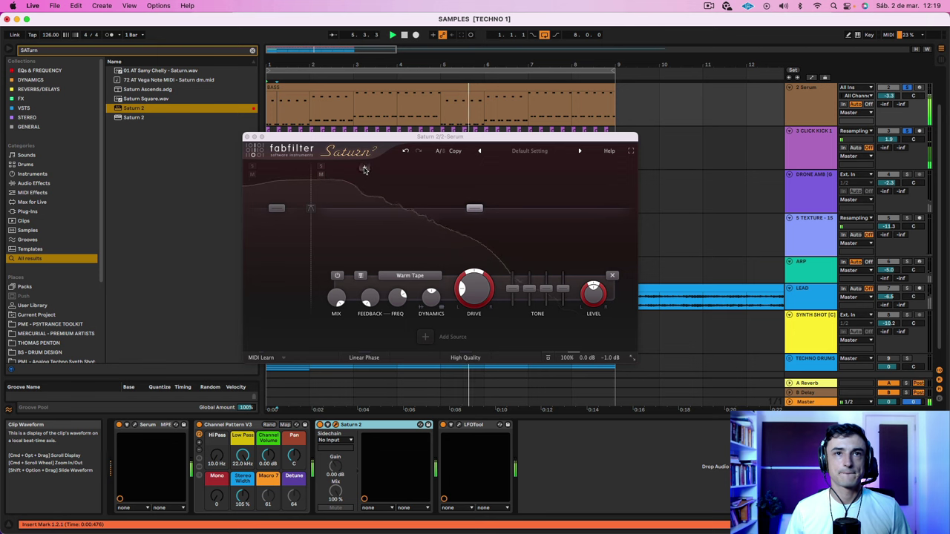
Try a second crossover at about 273 Hz, compare the upper band bypassed and active, and remove that band
left_click(364, 169)
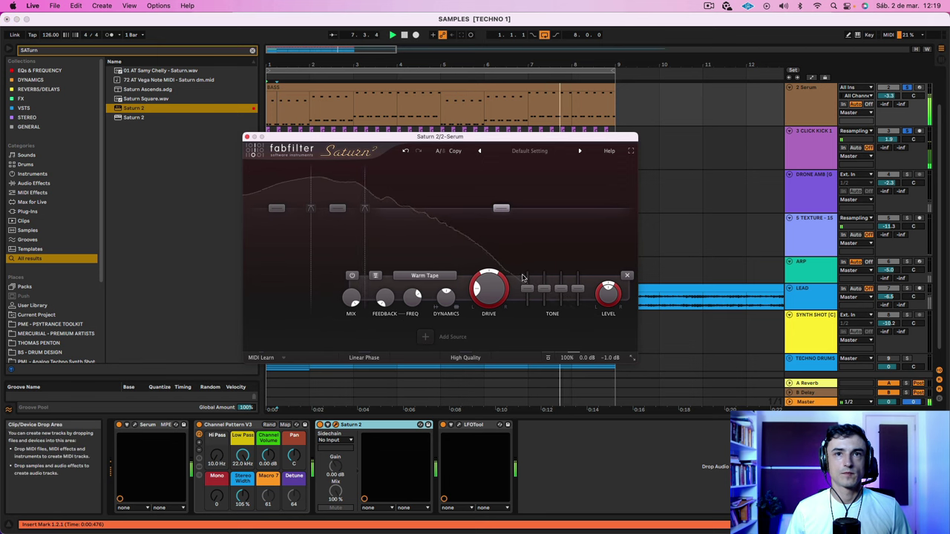
left_click_drag(364, 210, 405, 204)
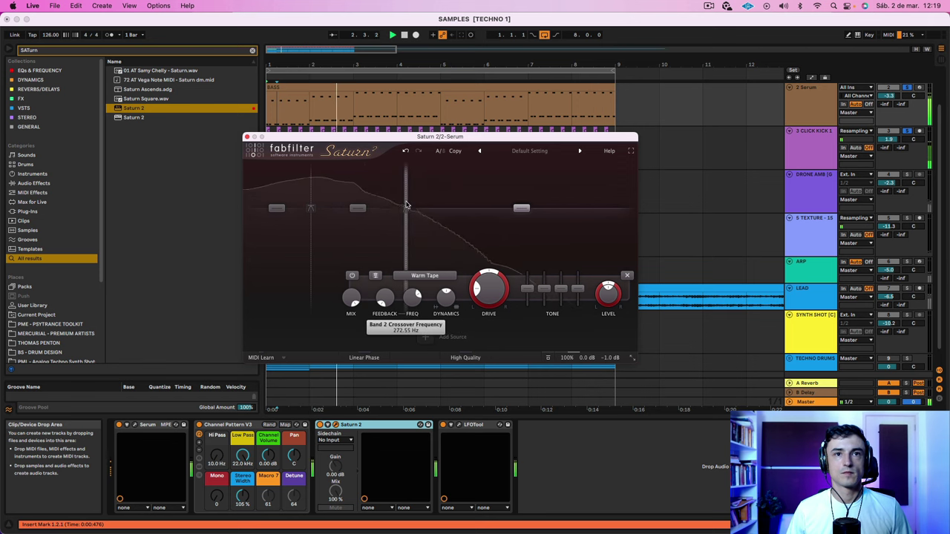
left_click(353, 277)
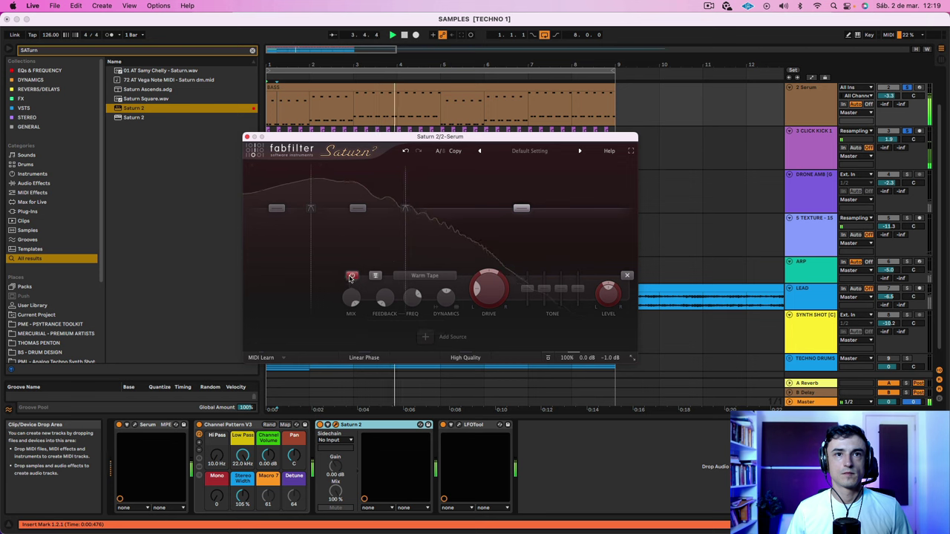
left_click(352, 277)
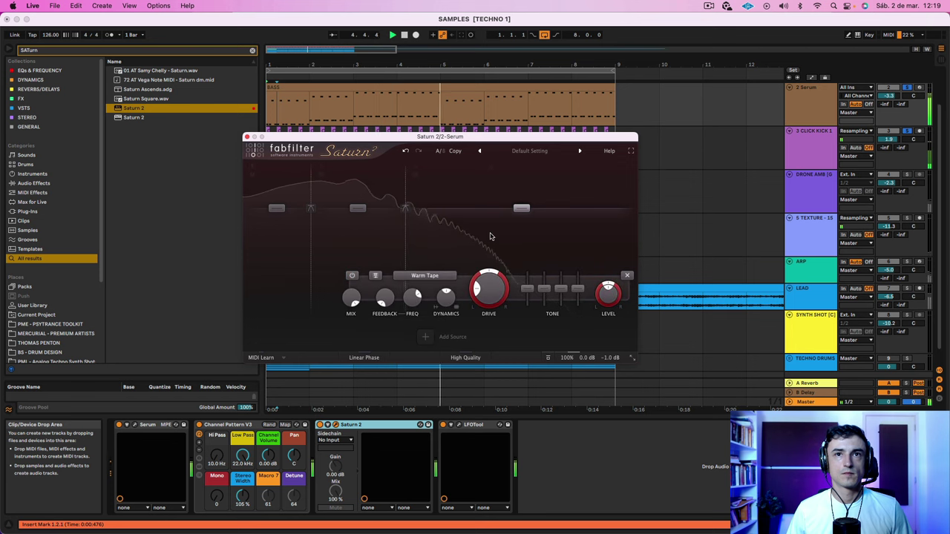
left_click(627, 276)
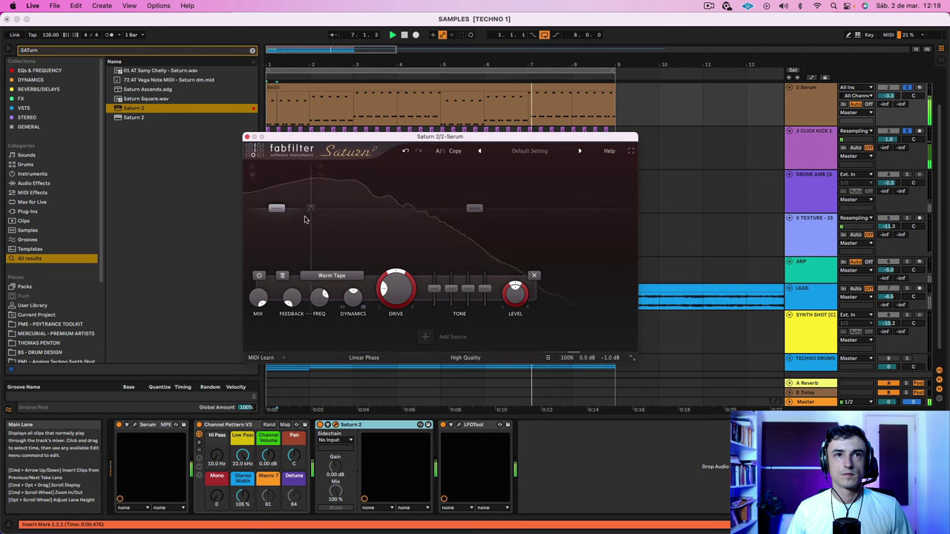
Audition Band 1's crossover slope at 36, 48 and 6 dB/oct, settle on 12 dB/oct and close Saturn 2
left_click(310, 208)
left_click(332, 252)
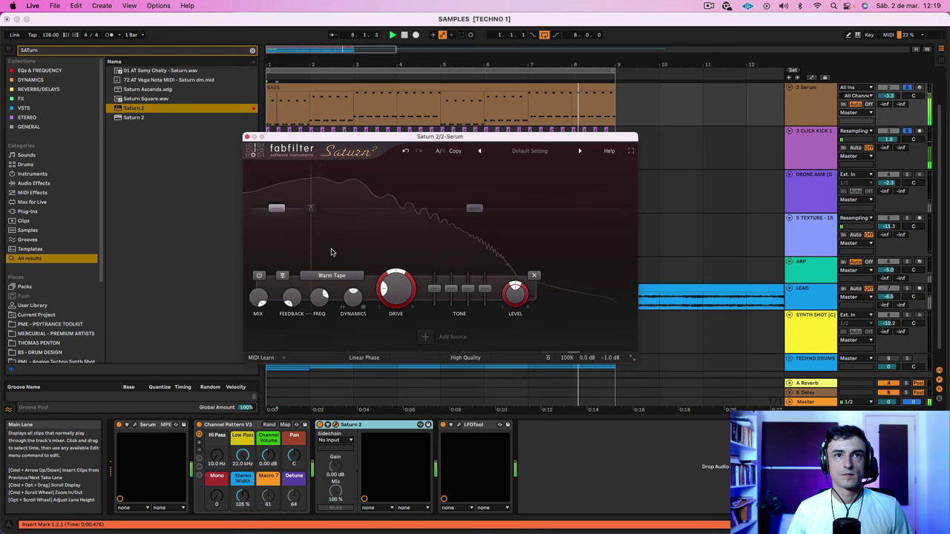
left_click(311, 209)
left_click(321, 263)
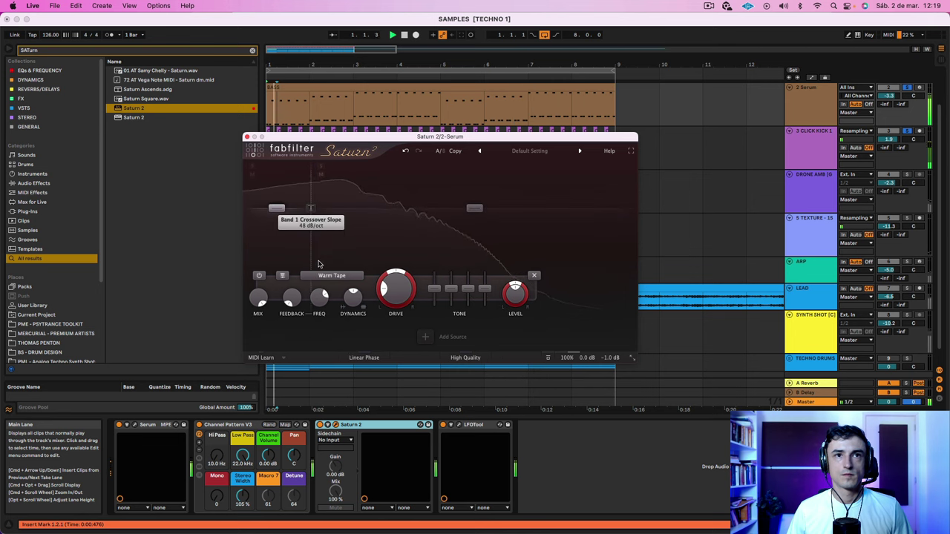
left_click(311, 208)
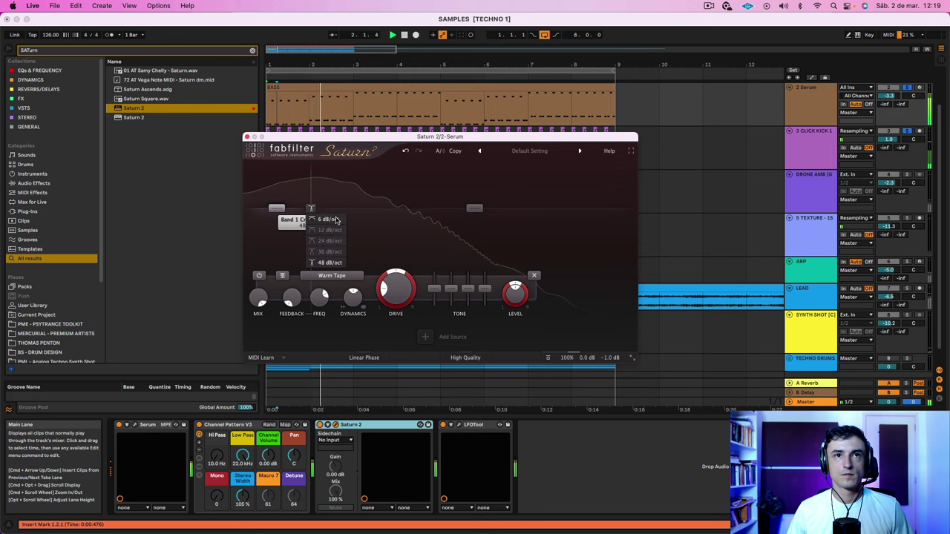
left_click(338, 220)
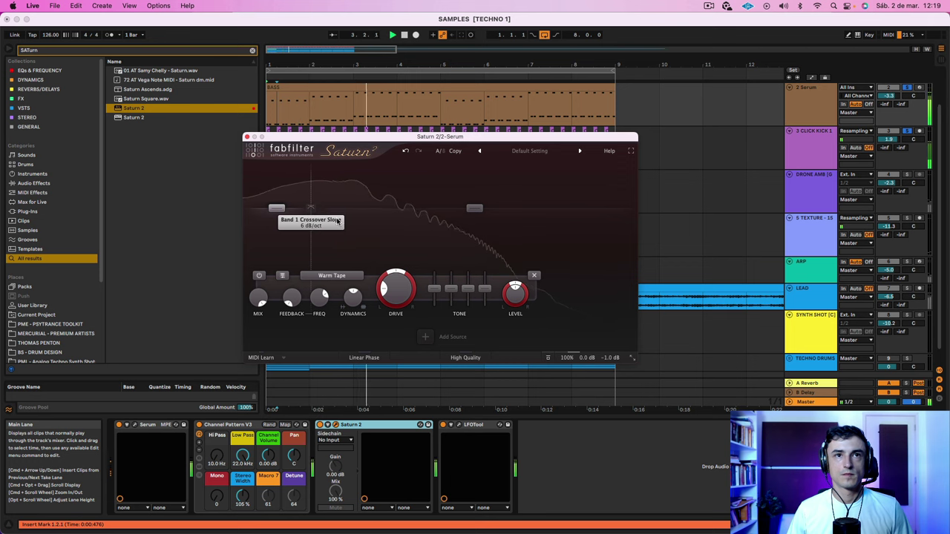
left_click(312, 208)
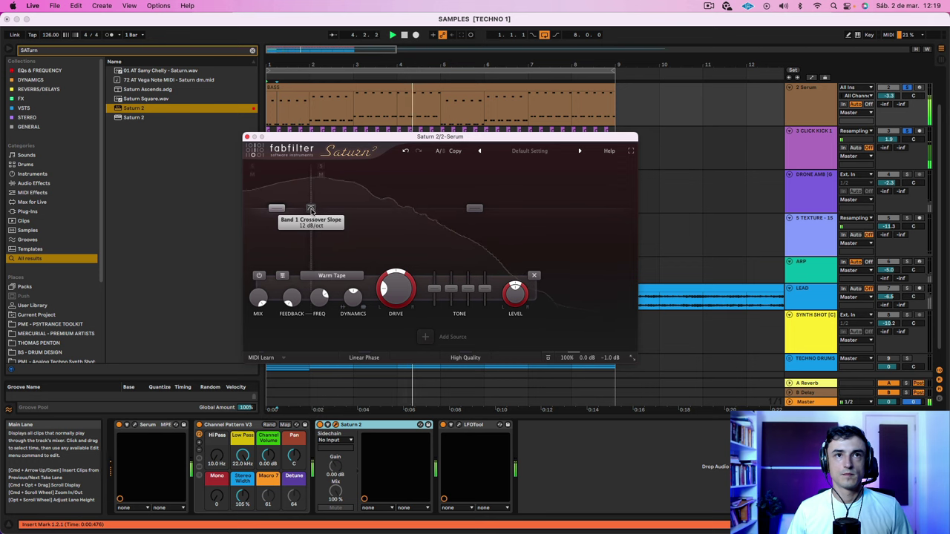
left_click(247, 138)
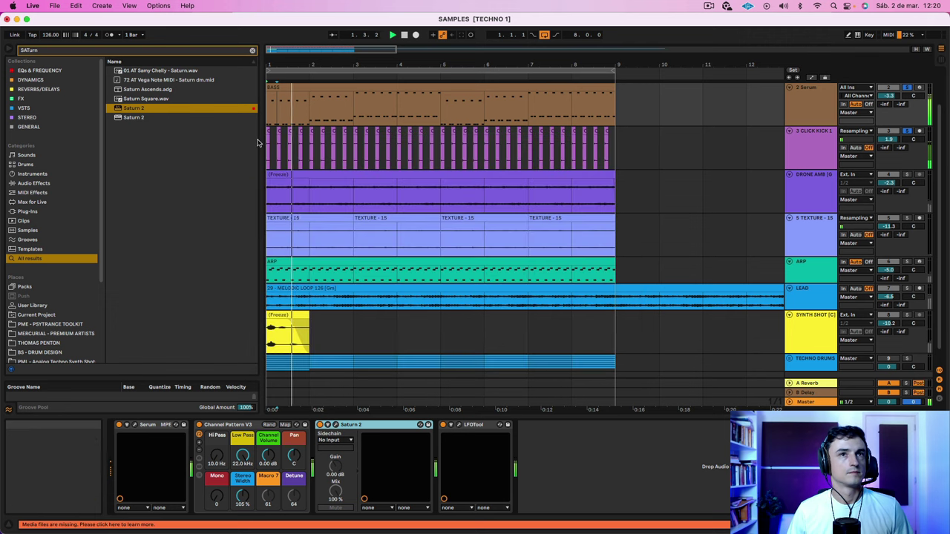
Set the Serum track's volume to -2.3 dB
left_click(816, 123)
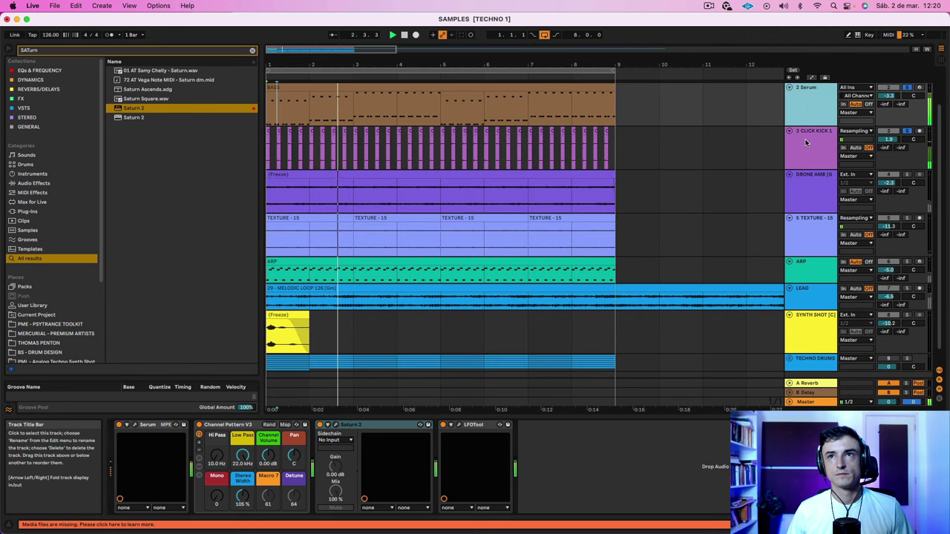
key("super+z")
left_click_drag(888, 139, 888, 149)
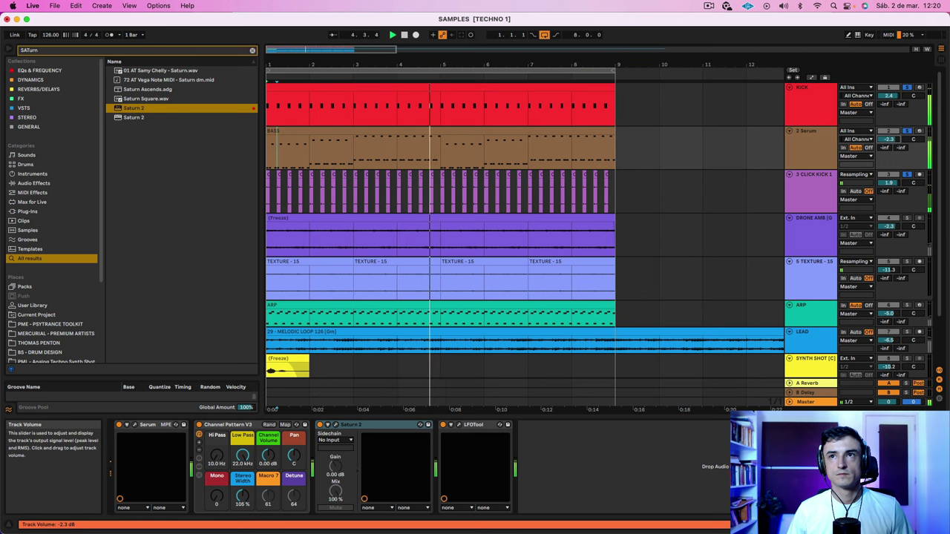
Search the browser for pro q, load Pro-Q 3 between Saturn 2 and LFOTool, and open it with the loop playing
left_click(101, 54)
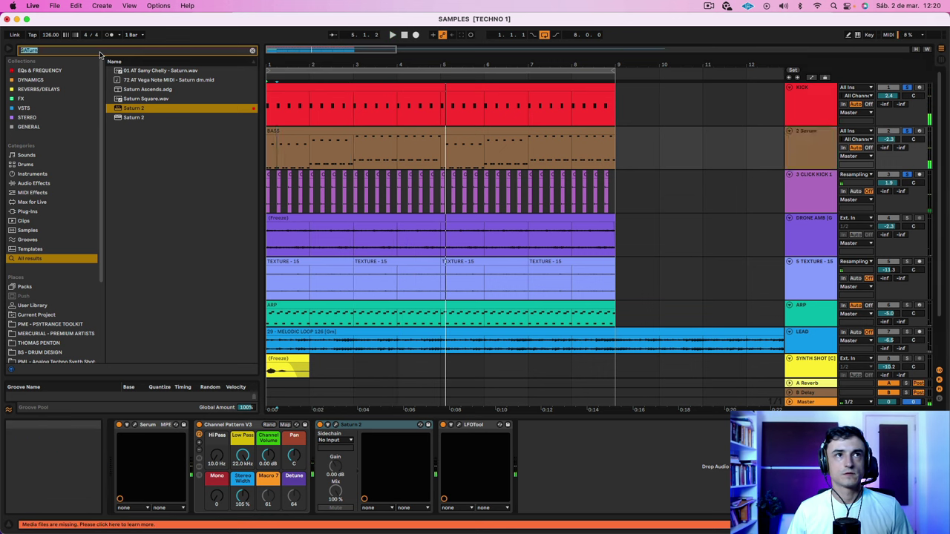
type("pro q")
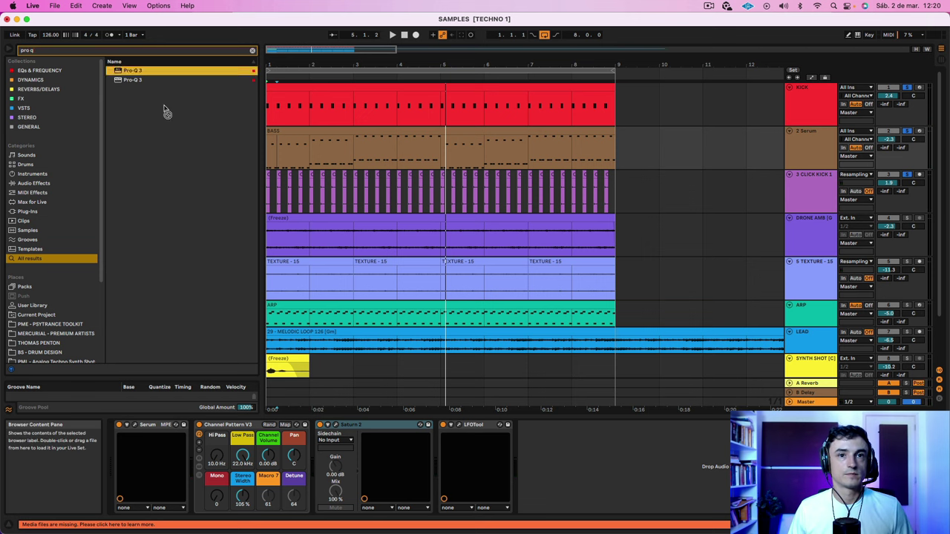
left_click_drag(166, 111, 429, 484)
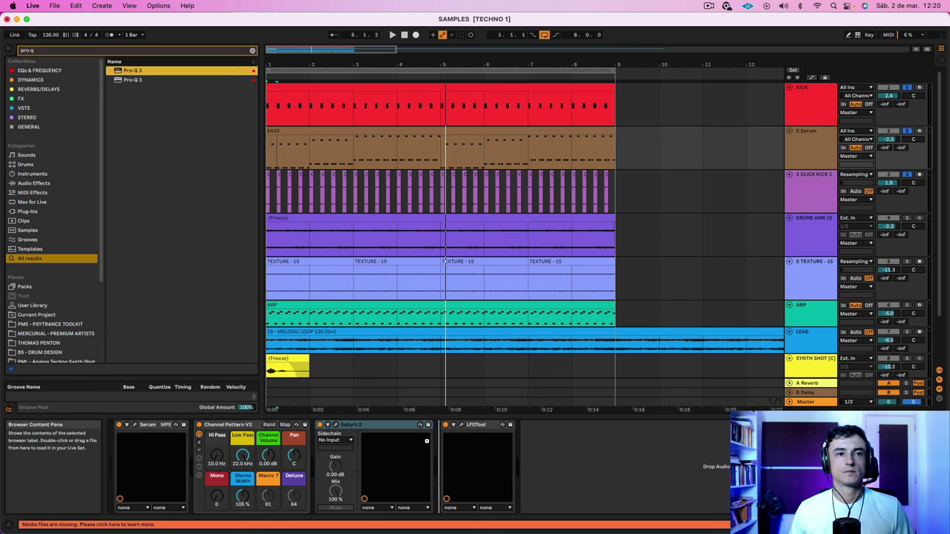
left_click_drag(427, 444, 428, 444)
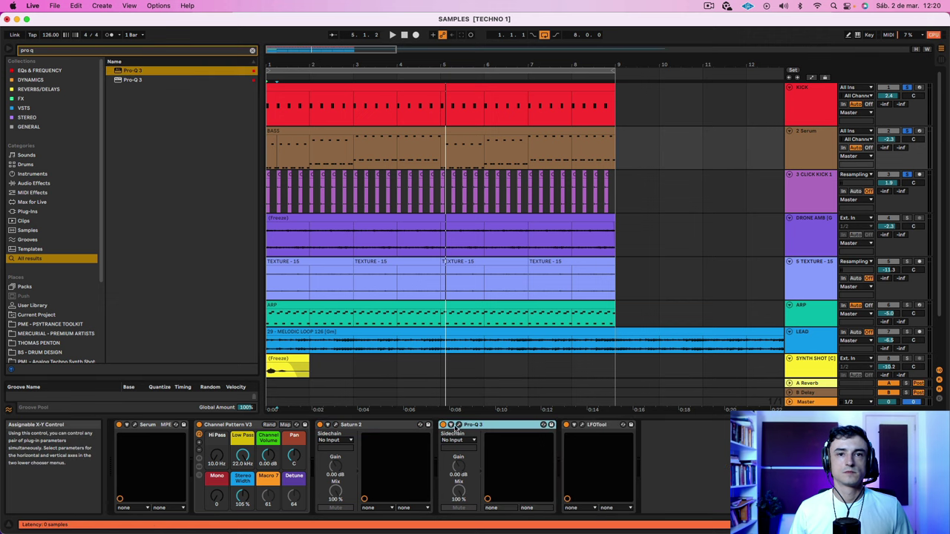
left_click(457, 426)
key("space")
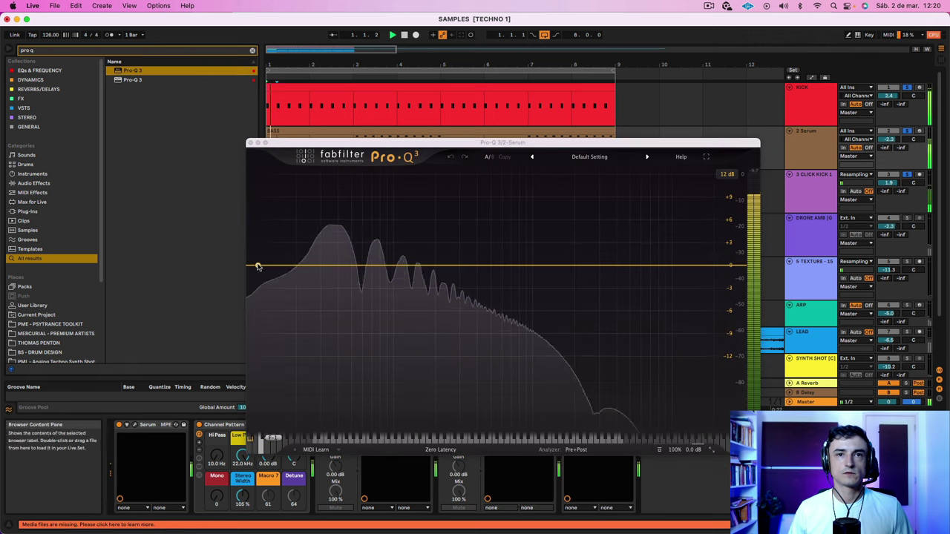
Add a 24 dB/oct low cut at about 25 Hz and a bell at about 77 Hz with -0.49 dB gain and Q 3.773
left_click_drag(258, 266, 317, 263)
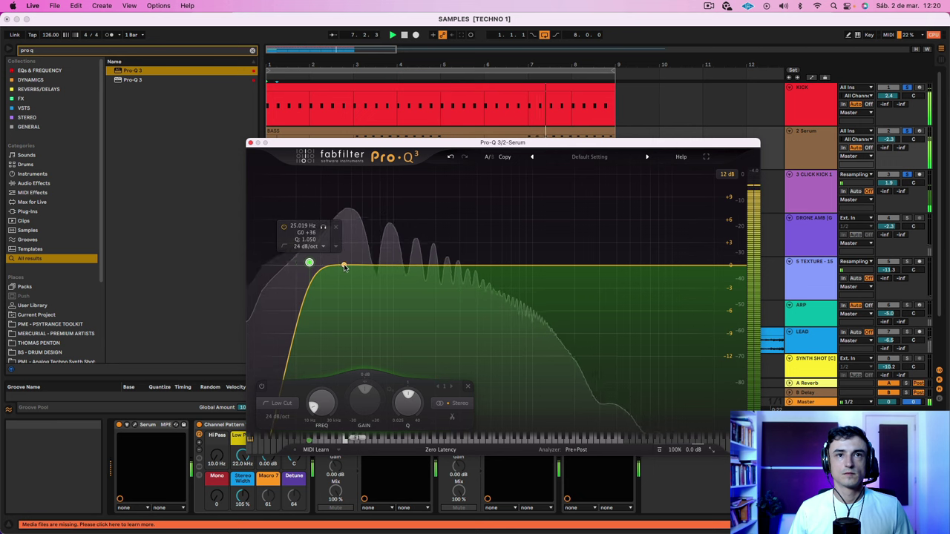
left_click(401, 271)
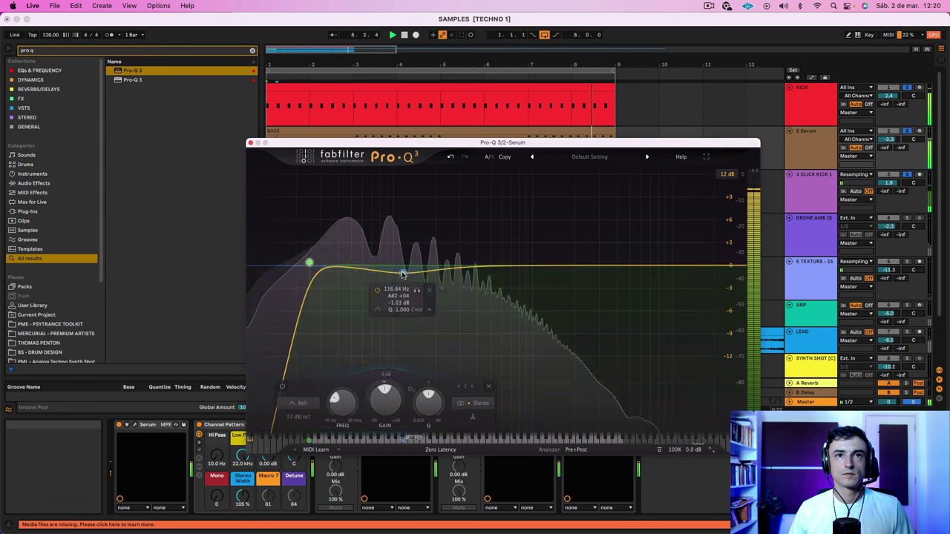
left_click_drag(401, 274, 378, 280)
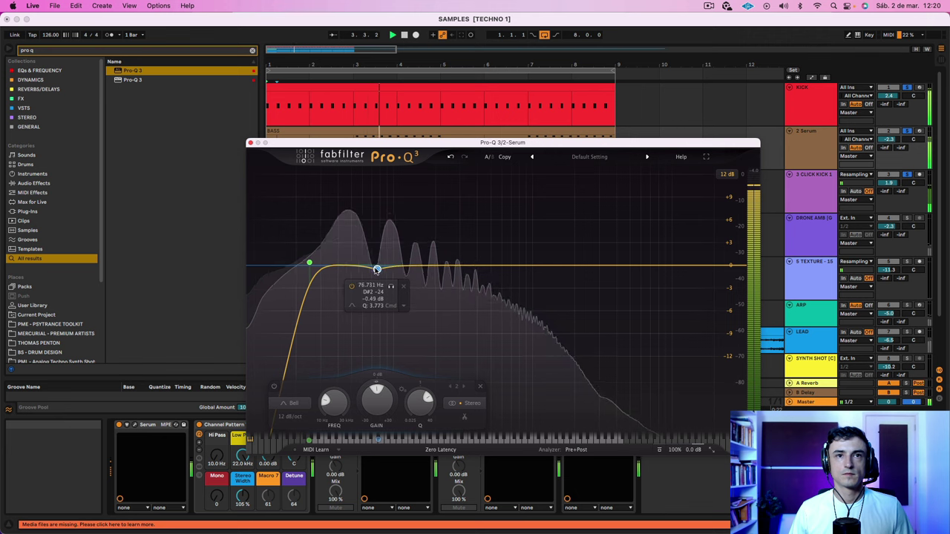
Overlay the KICK spectrum in Pro-Q 3's analyzer and move the bell to about 40 Hz with -0.05 dB gain and Q 6.141
left_click_drag(377, 269, 327, 288)
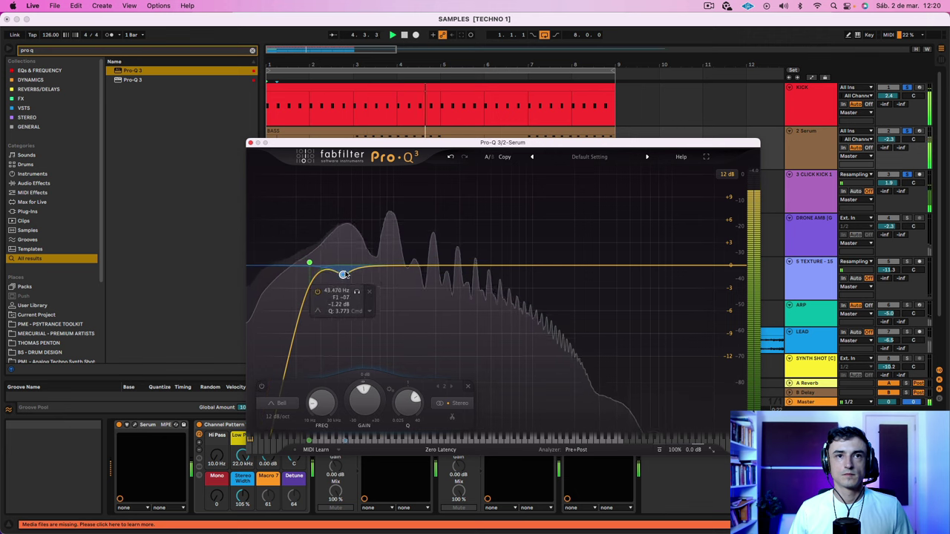
left_click(577, 450)
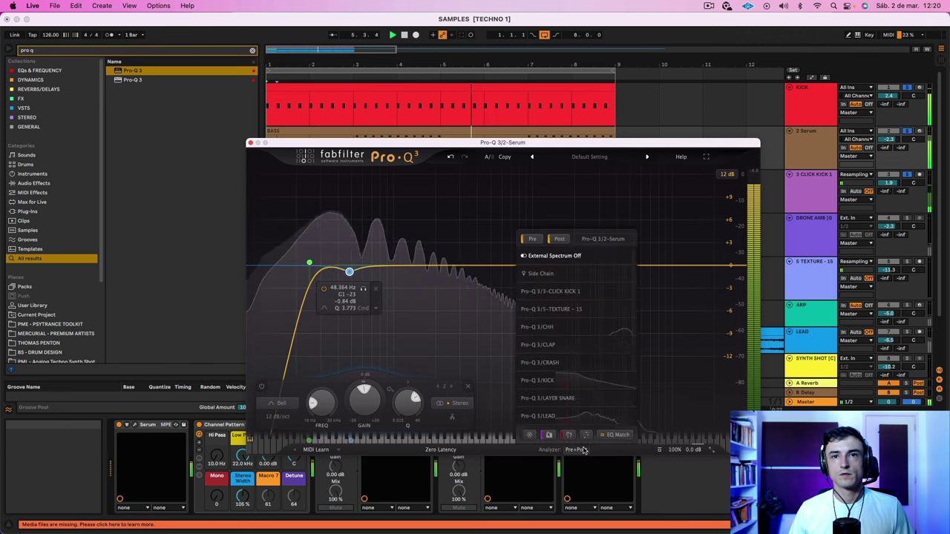
left_click(581, 382)
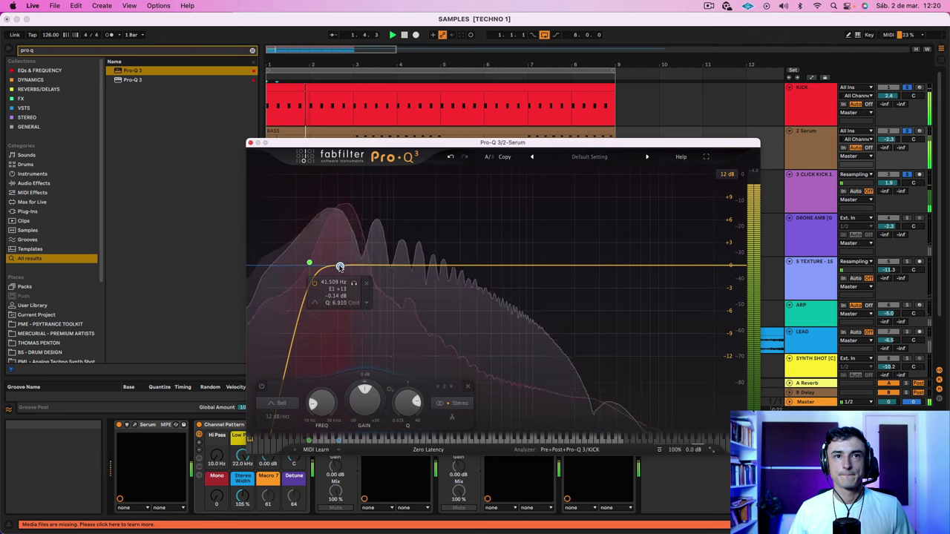
left_click_drag(340, 267, 332, 264)
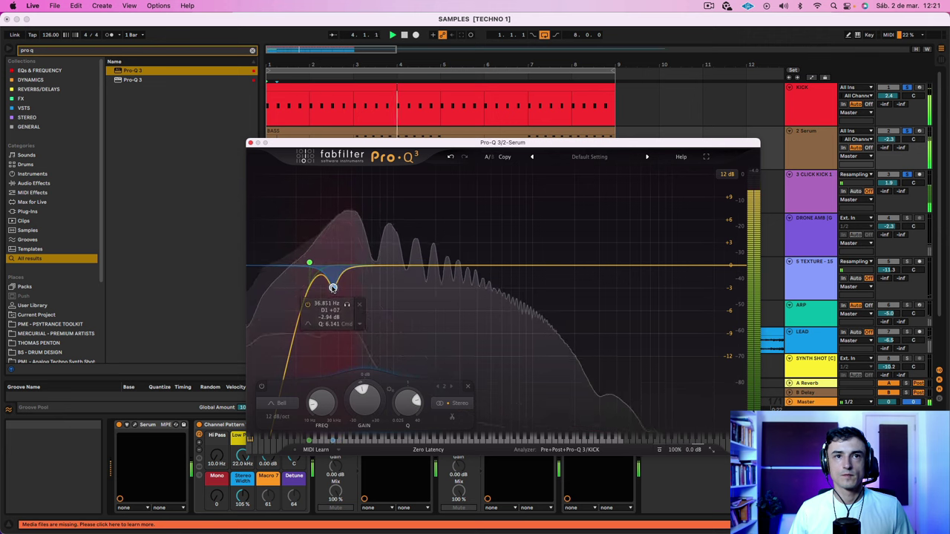
left_click_drag(333, 288, 338, 270)
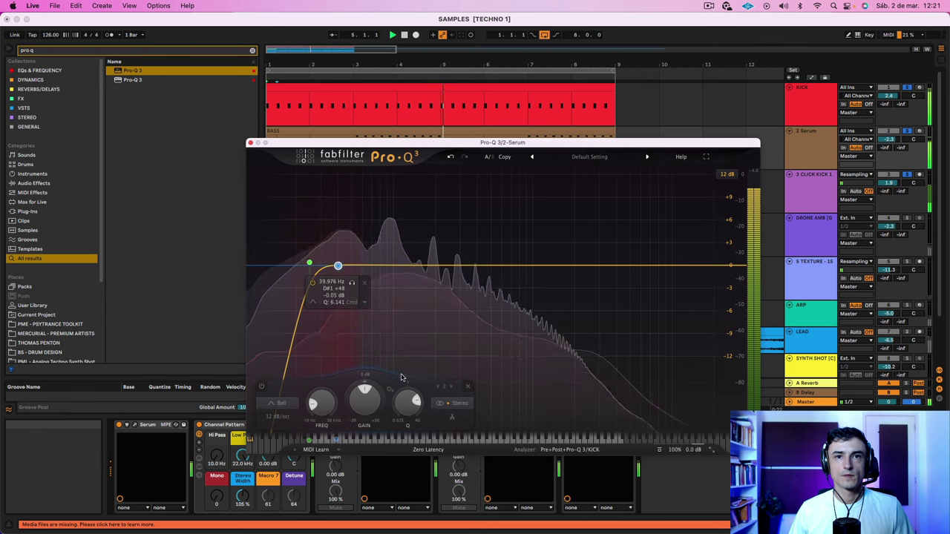
Stop playback and set the sidechain source of the Serum track's Pro-Q 3 to KICK, Post FX
key("space")
left_click_drag(410, 142, 377, 85)
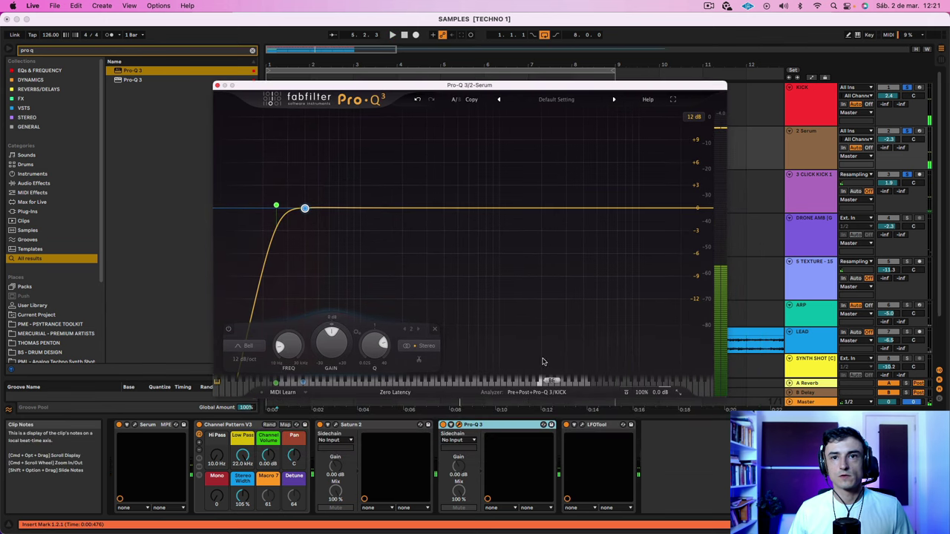
left_click(453, 440)
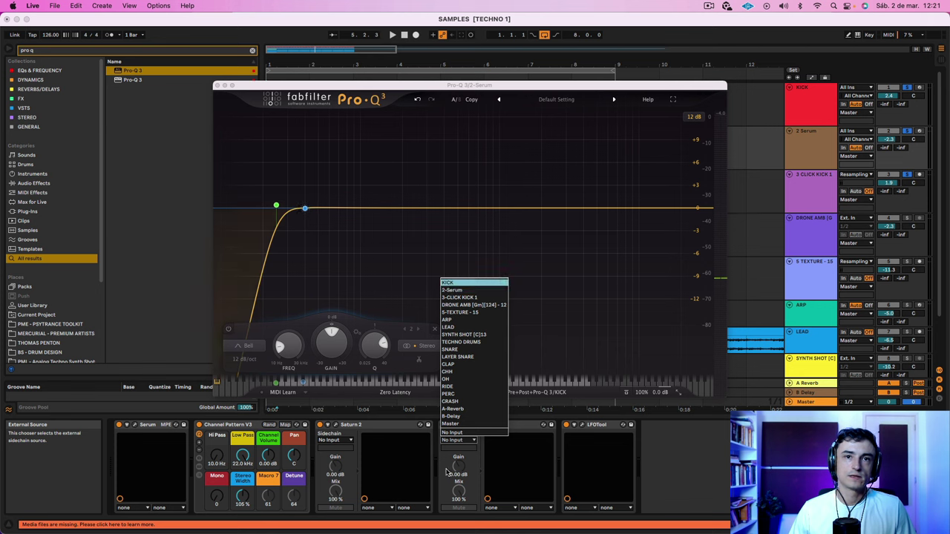
left_click(532, 427)
left_click(532, 427)
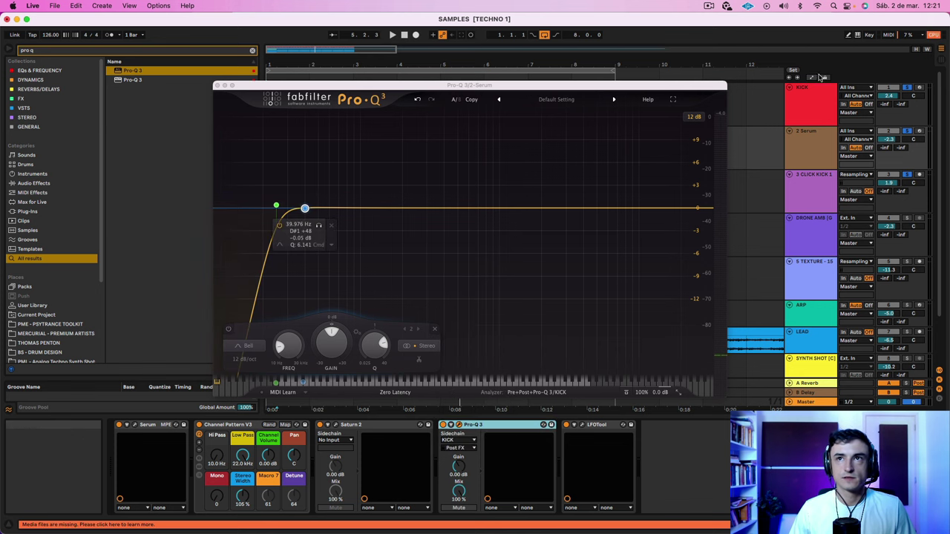
left_click(801, 106)
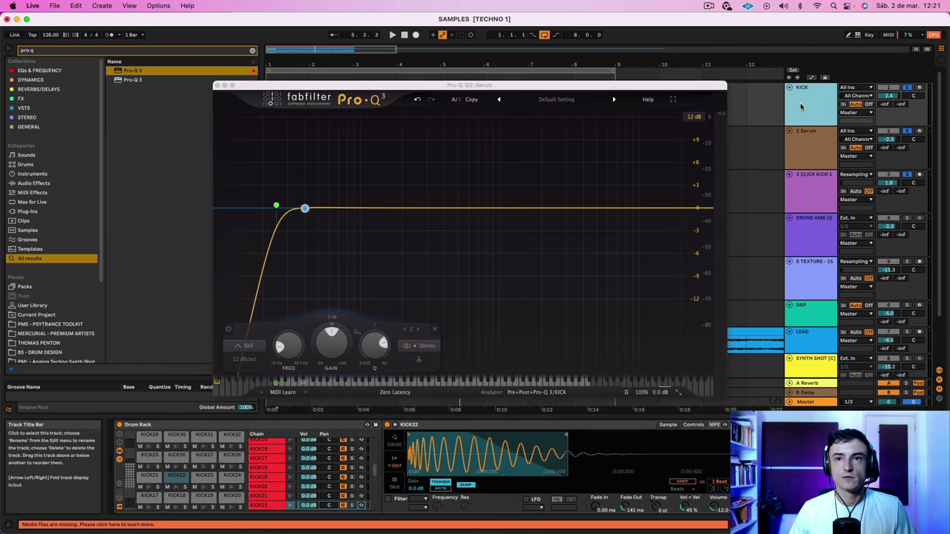
left_click(803, 154)
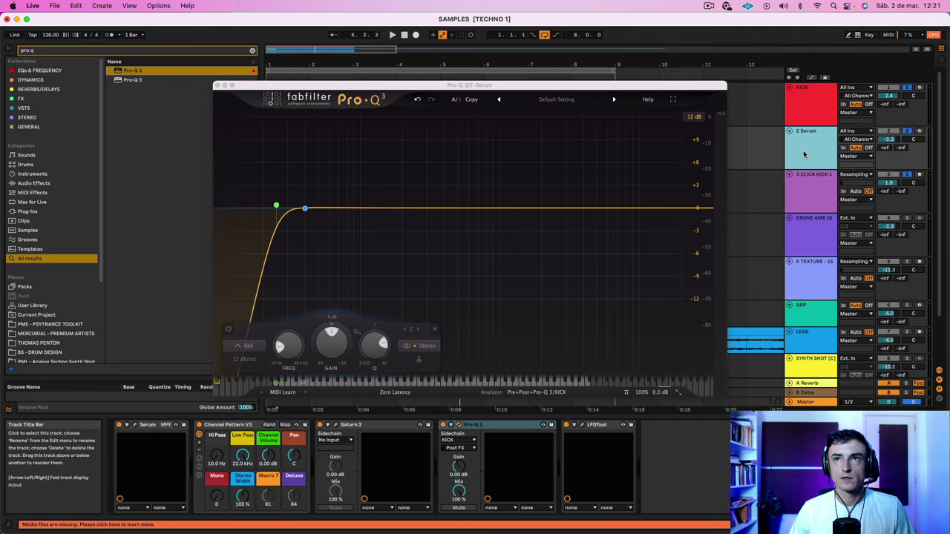
Make the 40 Hz bell dynamic with a range of about -6.4 dB and a threshold of -9.8 dB
mouse_move(305, 216)
key("space")
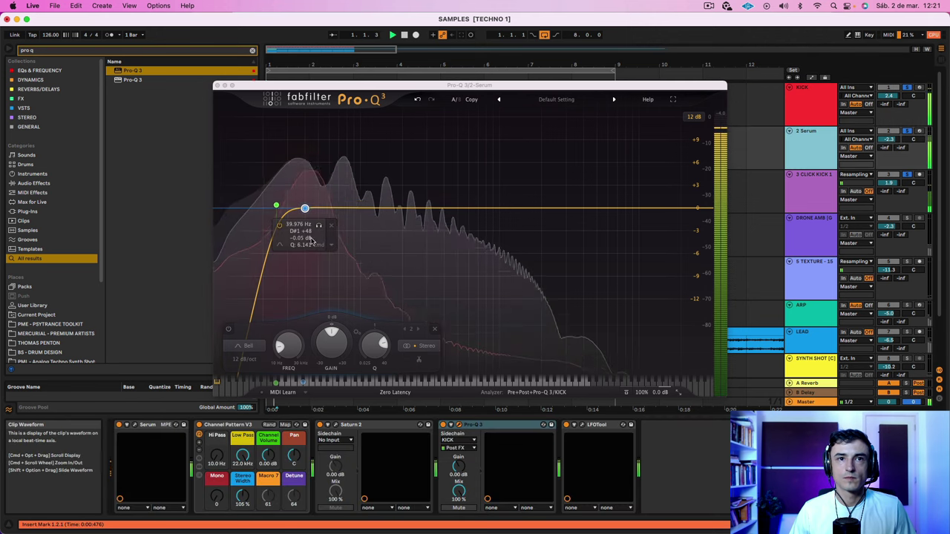
key("space")
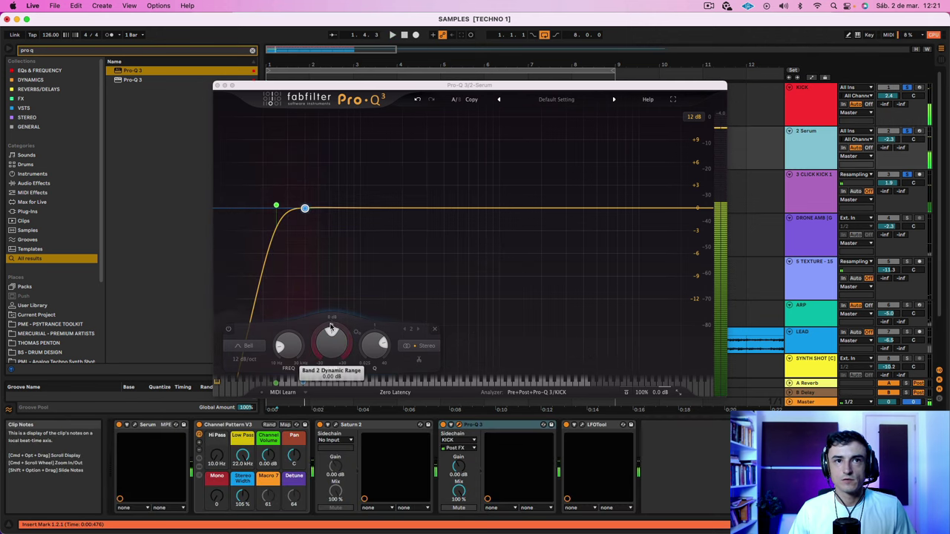
left_click_drag(332, 328, 252, 375)
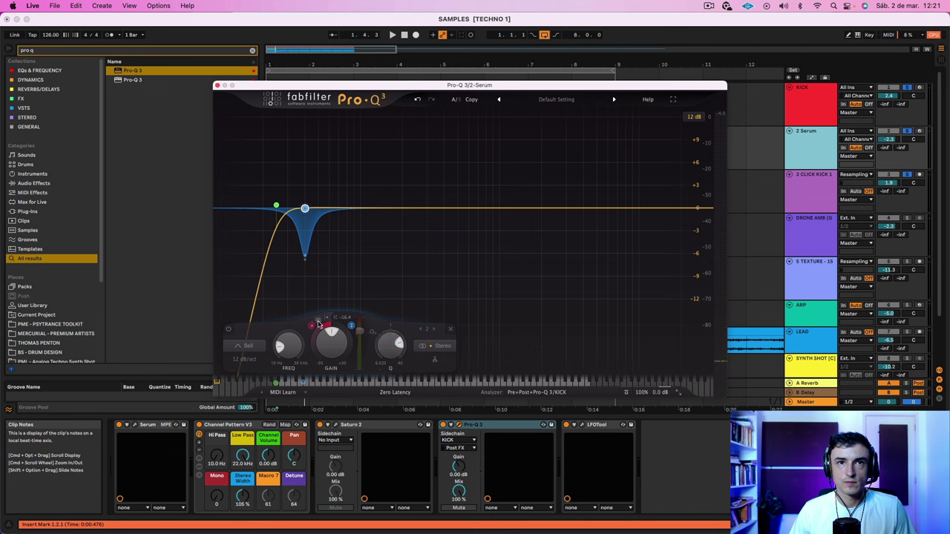
key("space")
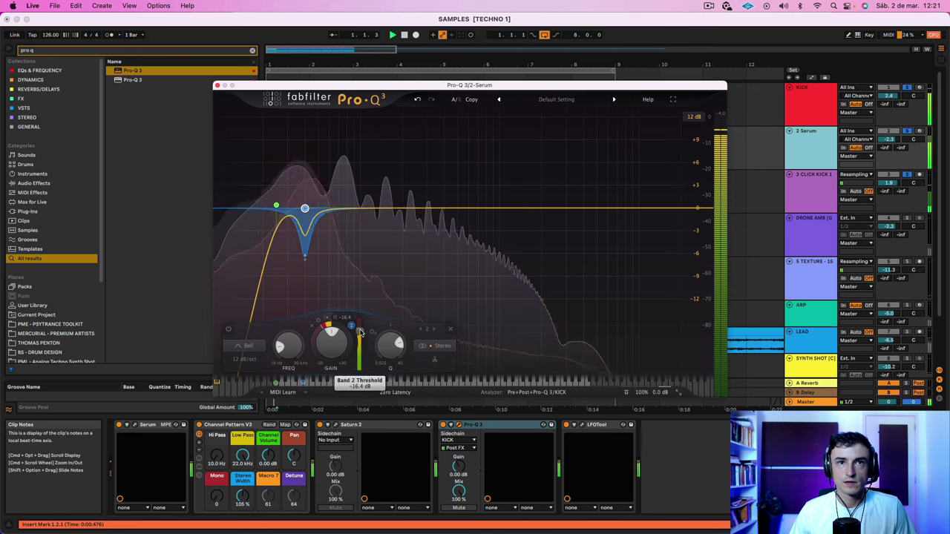
left_click_drag(360, 332, 361, 303)
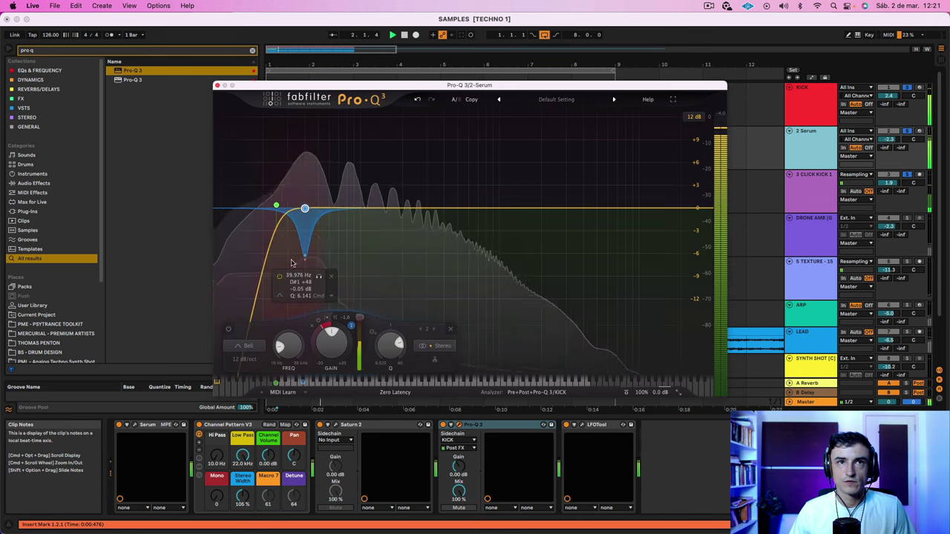
left_click_drag(360, 317, 360, 332)
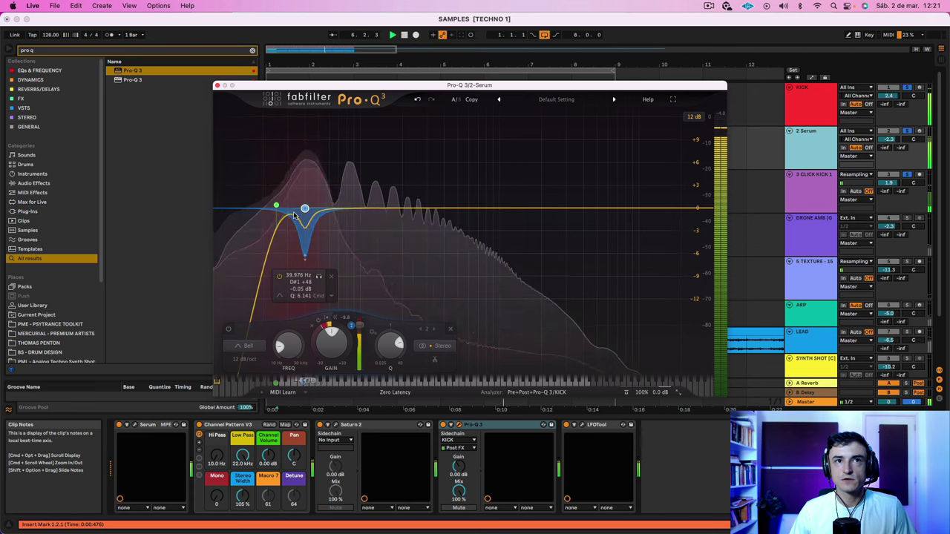
Shift the dynamic bell to about 40.7 Hz, deepen its range to about -25.35 dB and set its threshold to -12.6 dB
left_click_drag(304, 209, 306, 208)
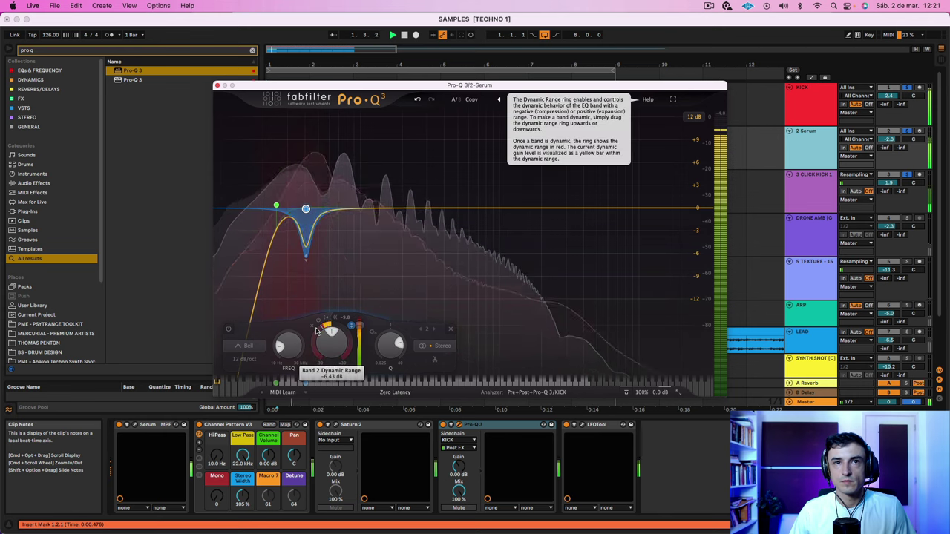
left_click_drag(316, 331, 303, 363)
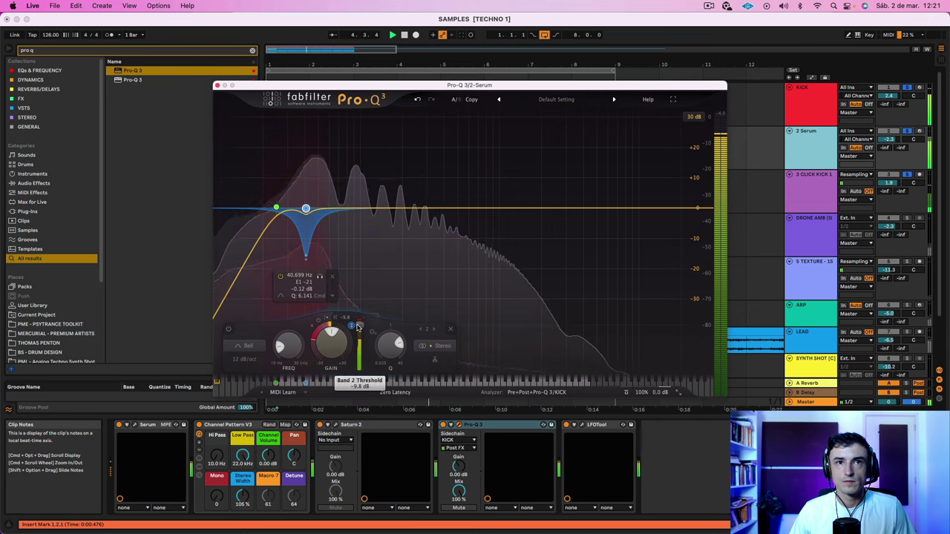
left_click_drag(358, 338, 314, 366)
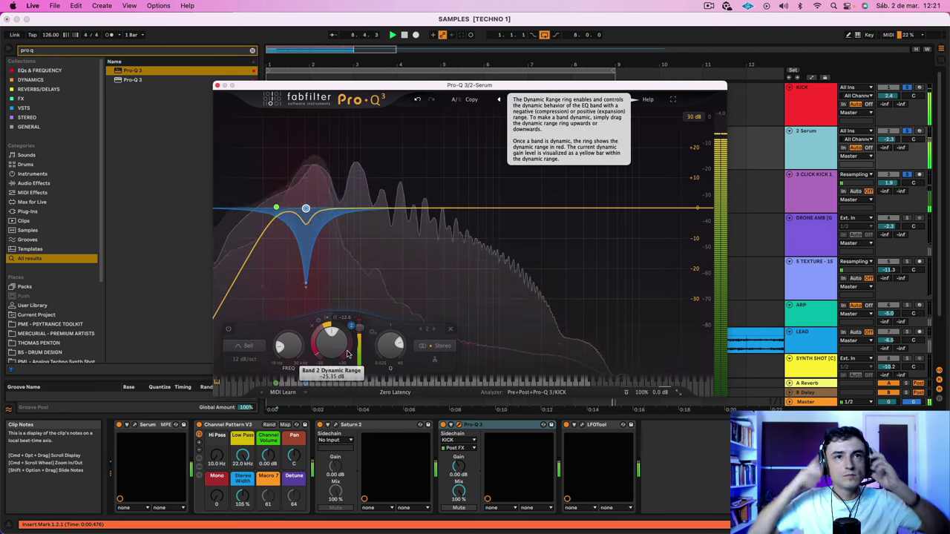
Raise the low cut's frequency slightly and add a bell at about 91 Hz with about -2.7 dB gain and Q 1
left_click(276, 208)
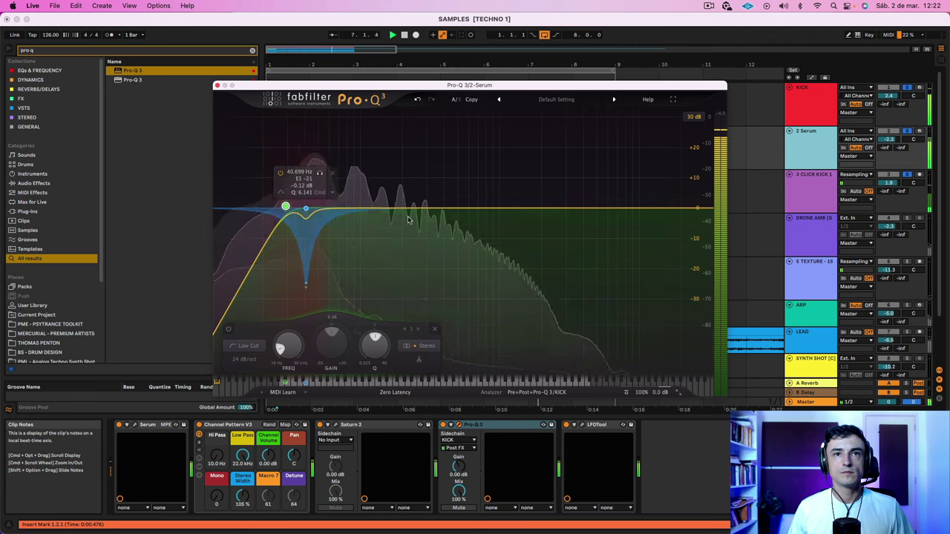
left_click_drag(388, 211, 355, 213)
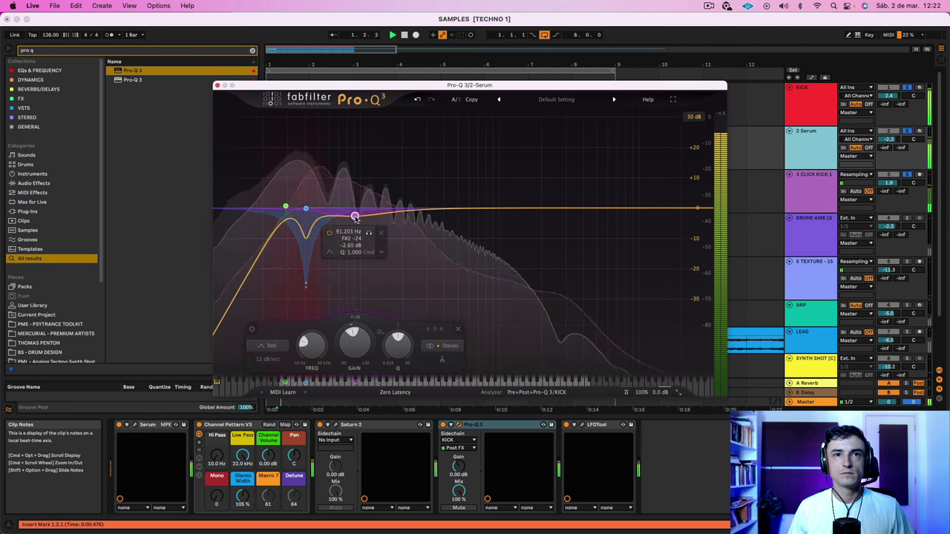
Add a 12 dB/oct high cut at about 569 Hz with Q 0.876 and close Pro-Q 3
left_click_drag(688, 208, 506, 209)
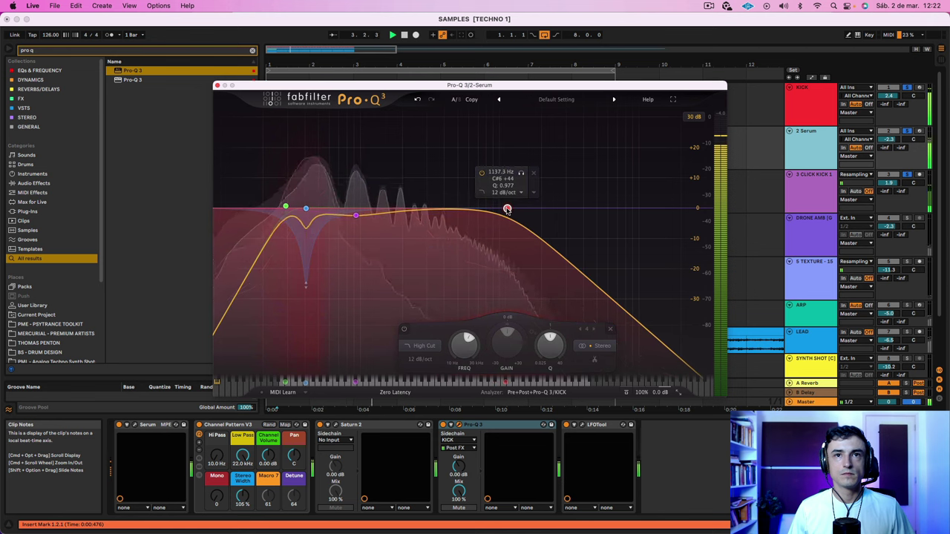
left_click(507, 210, "alt+shift")
left_click(507, 210, "alt+shift")
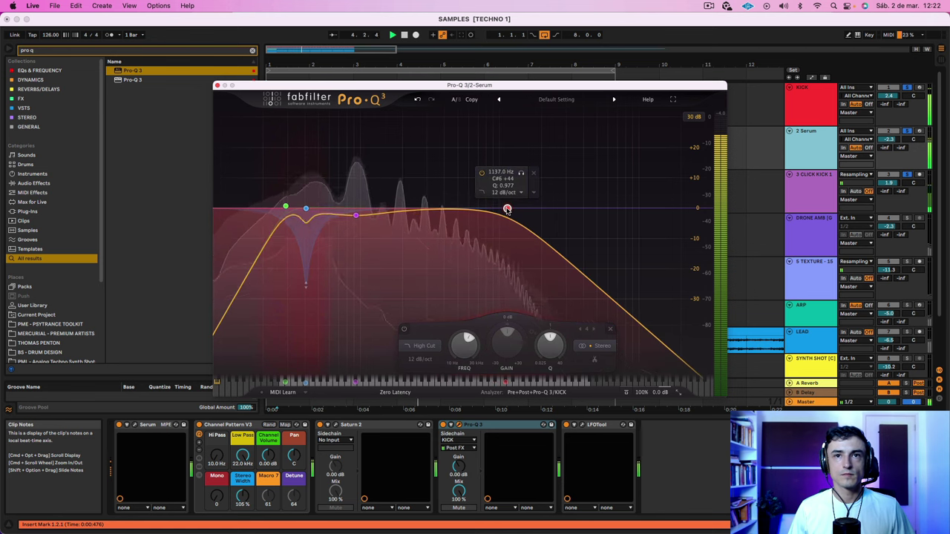
left_click(507, 210, "alt+shift")
left_click(507, 210, "alt+shift")
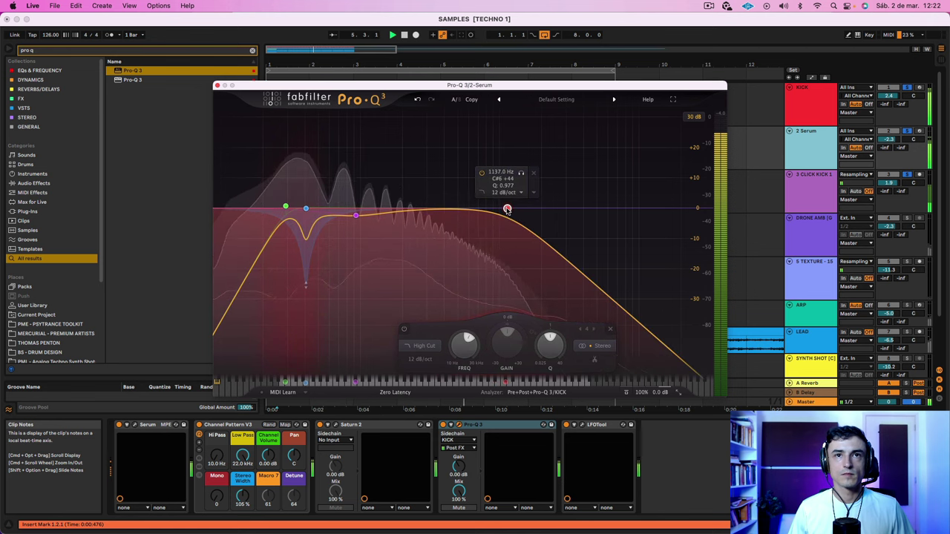
left_click_drag(507, 210, 465, 212)
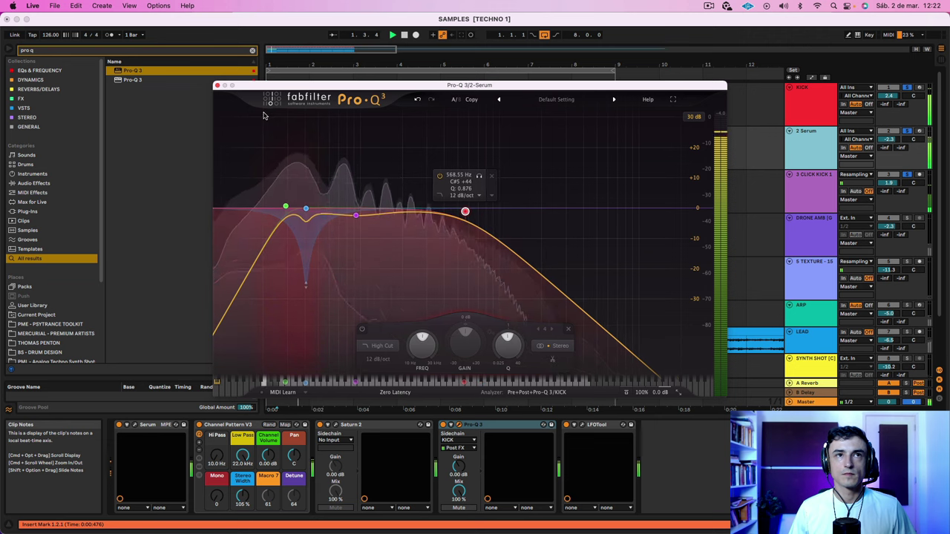
left_click(216, 86)
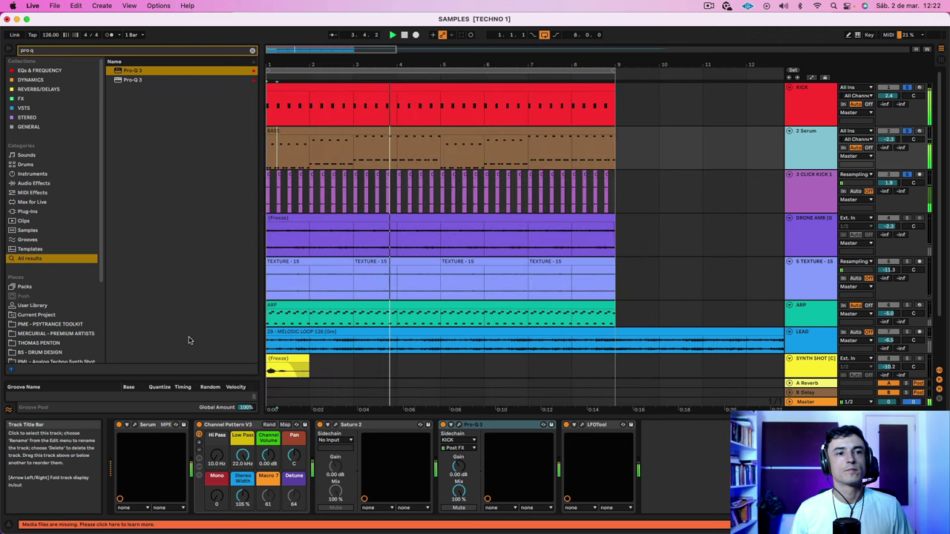
Change the filter type of the Serum bass patch to MG Low 12 and close Serum
left_click(135, 426)
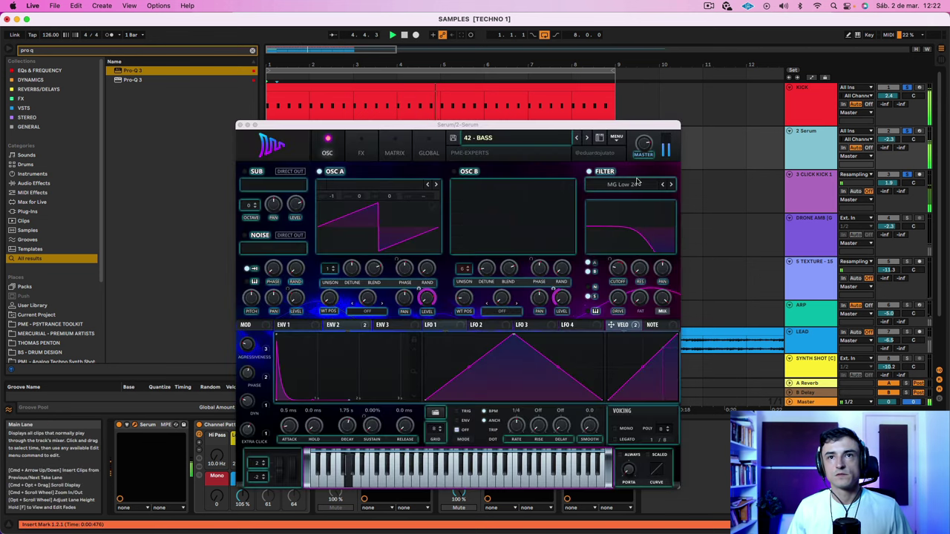
left_click(662, 186)
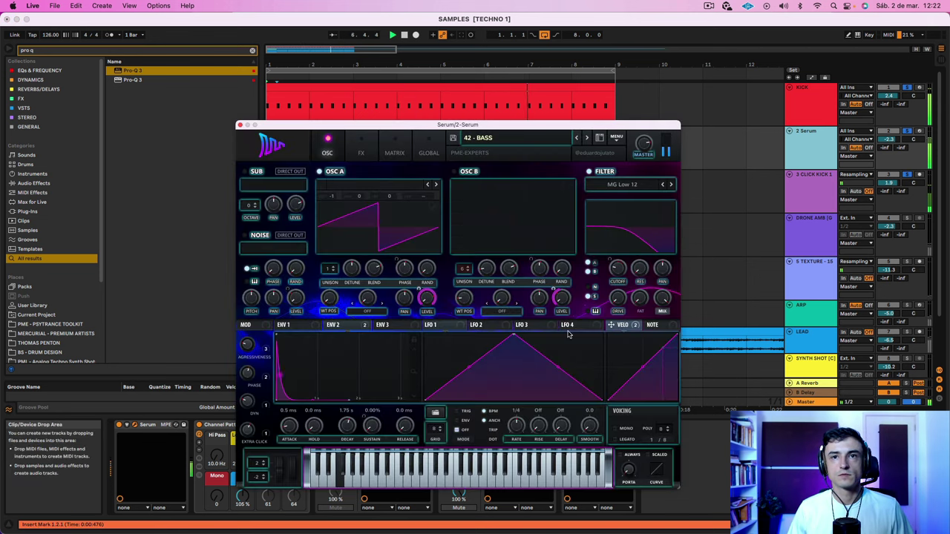
left_click(239, 125)
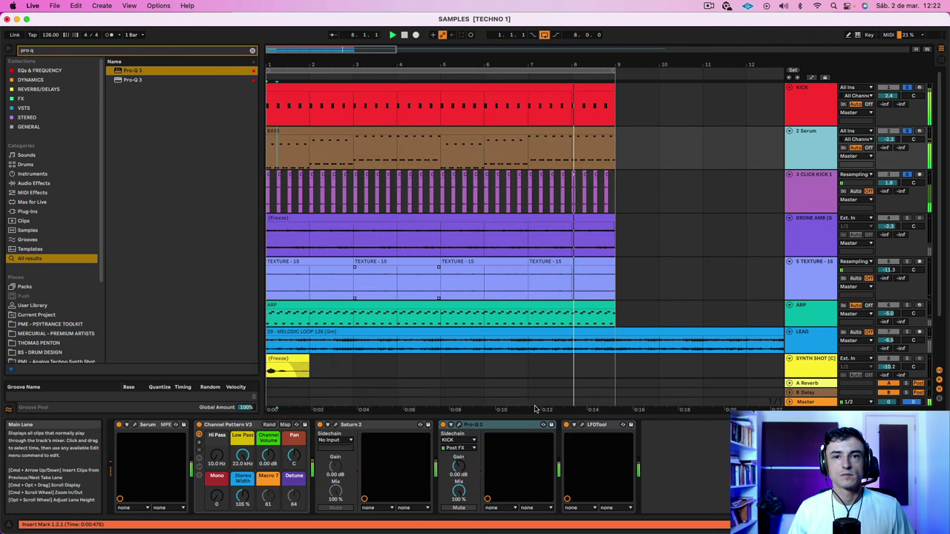
Shift the point ending the rise of LFOTool's volume curve slightly earlier and close LFOTool
left_click(582, 426)
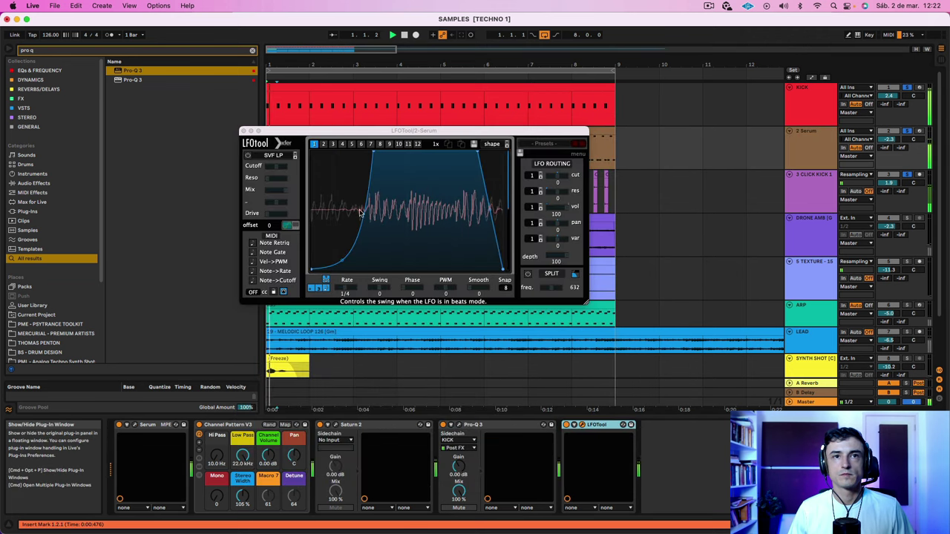
left_click(376, 151)
mouse_move(378, 153)
left_mouse_down()
mouse_move(389, 148)
mouse_move(365, 150)
left_mouse_up()
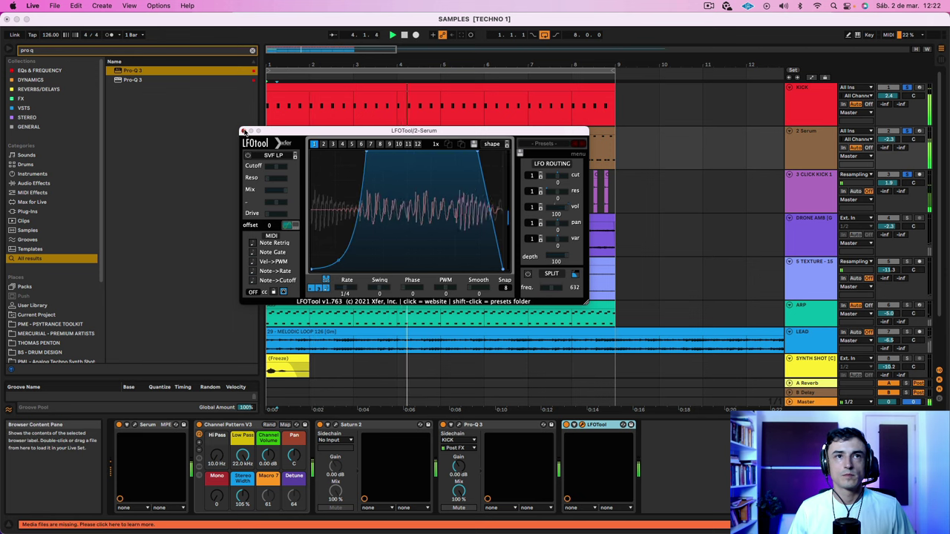
left_click(243, 130)
Search the browser for compr and load Compressor between Pro-Q 3 and LFOTool on the Serum track
left_click(41, 51)
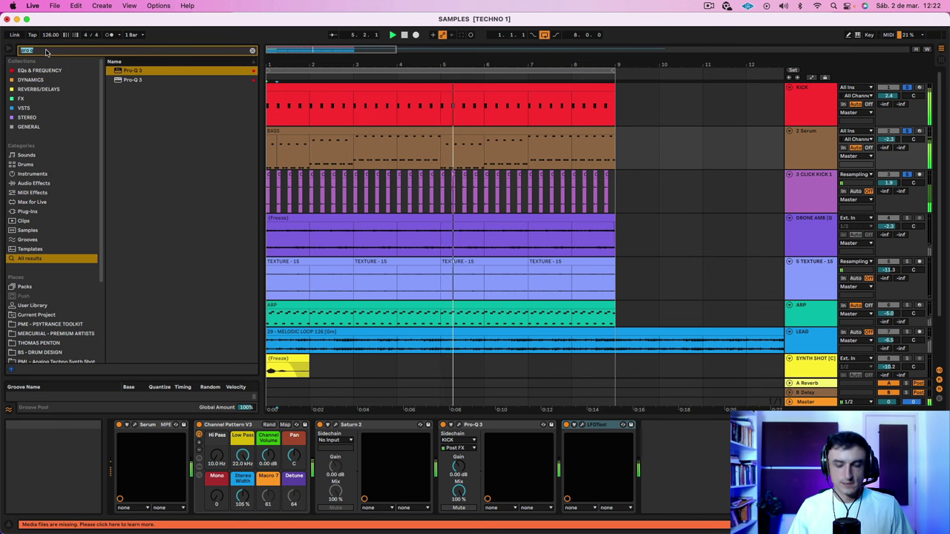
type("compr")
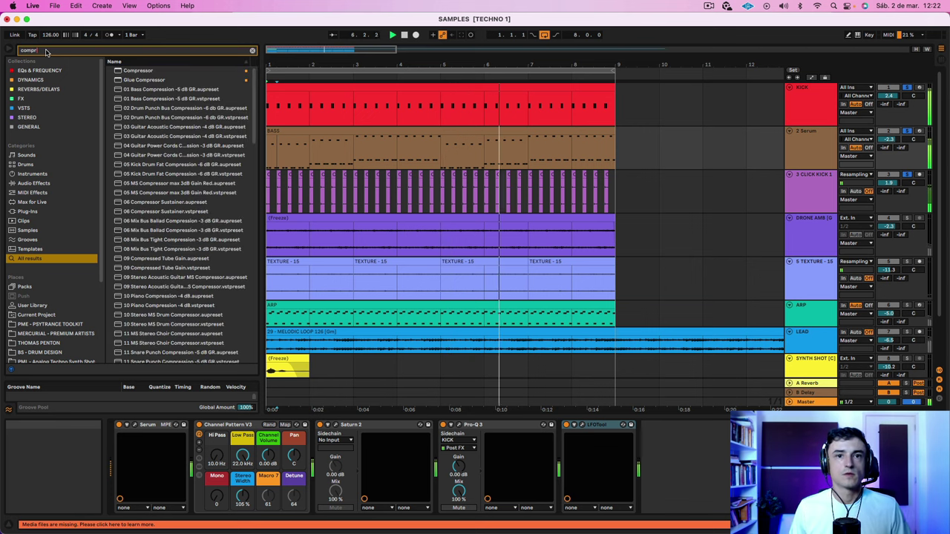
key("Down")
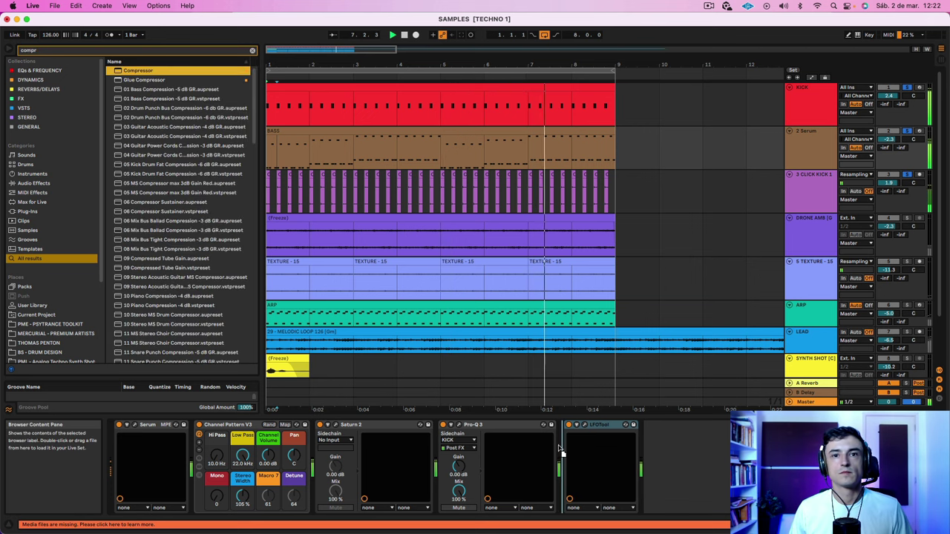
key("Return")
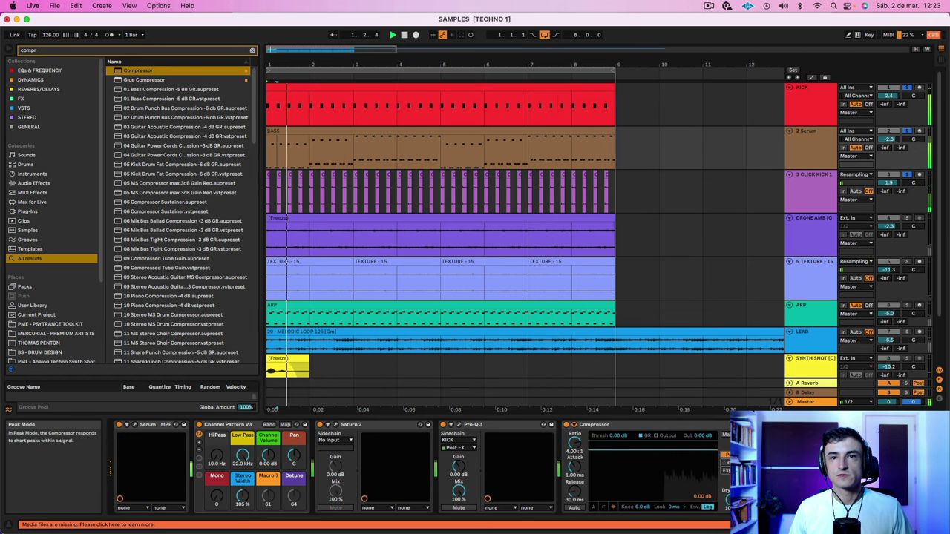
Enable the Compressor's sidechain on the Serum track with KICK as its source and set the threshold to -13.8 dB
left_click(575, 425)
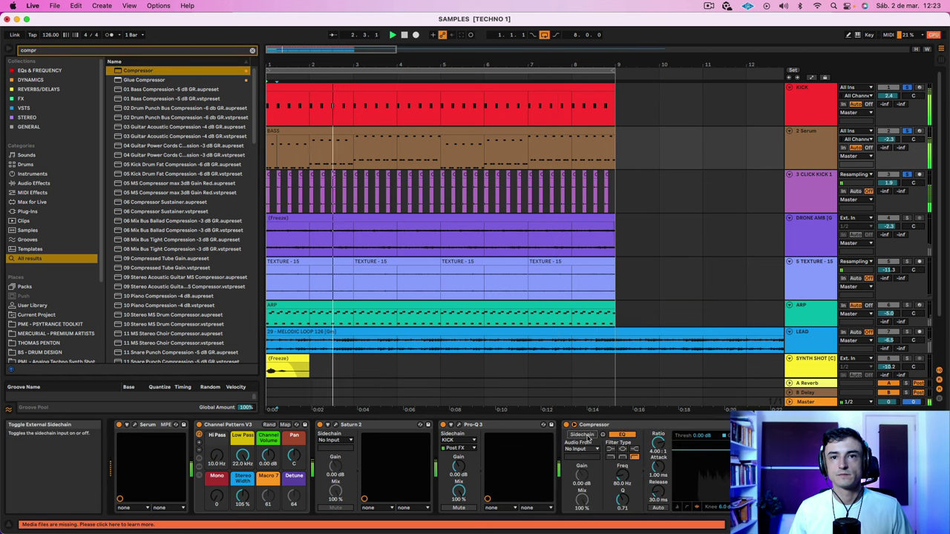
left_click(582, 448)
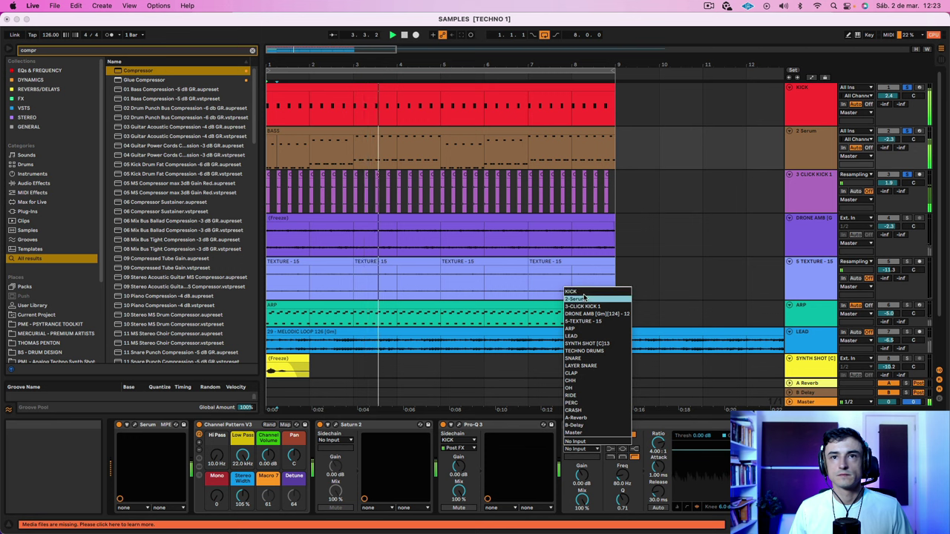
left_click_drag(711, 452, 711, 477)
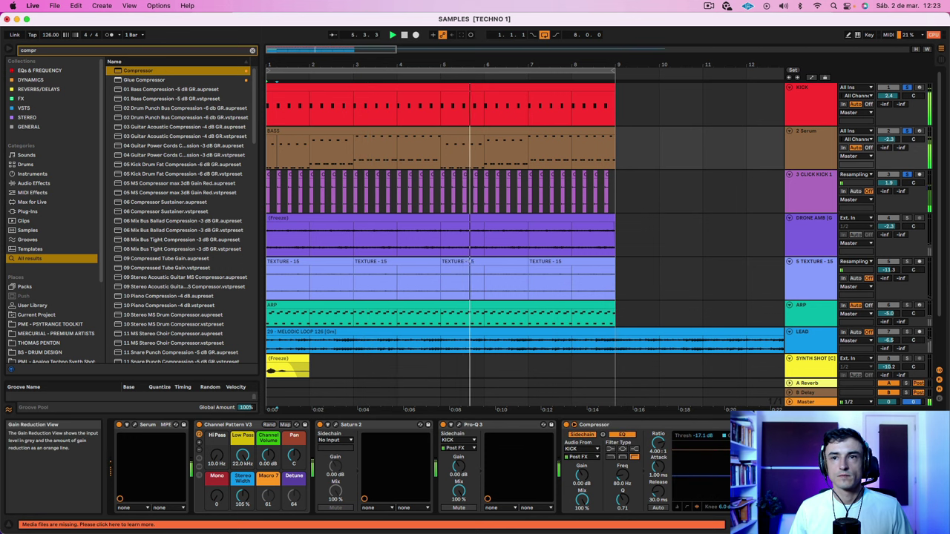
left_click_drag(711, 477, 711, 471)
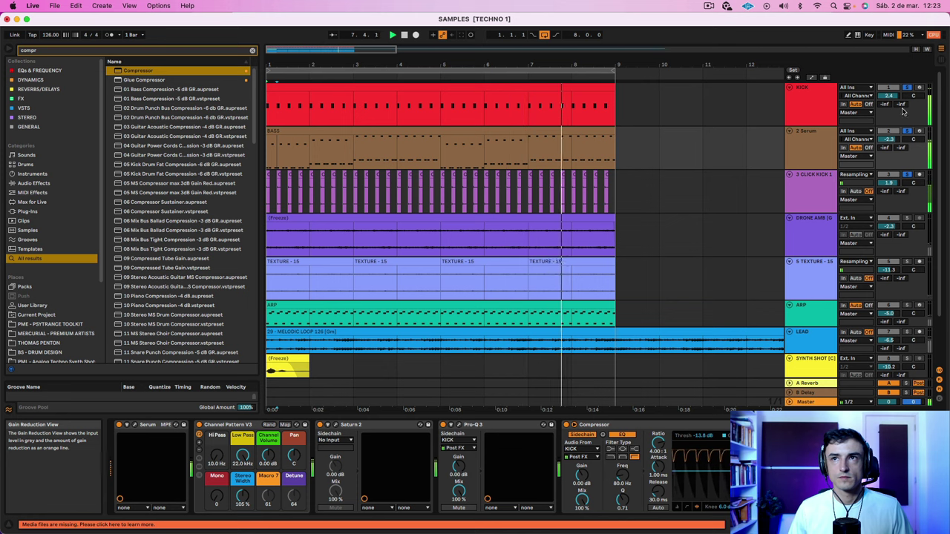
Rebalance kick and bass in the mixer, setting the KICK track volume to -3.7 dB and the Serum track to -2.6 dB
left_click(818, 159)
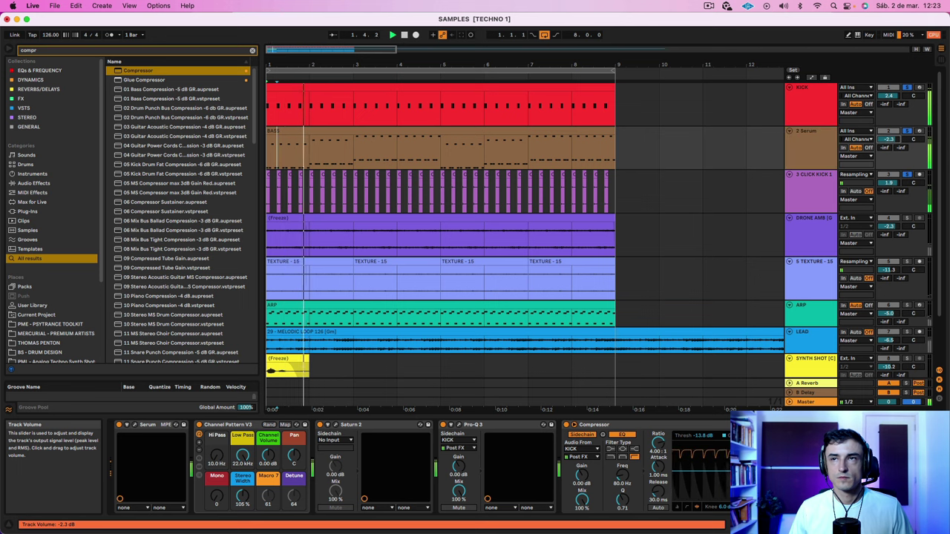
left_click_drag(888, 140, 887, 120)
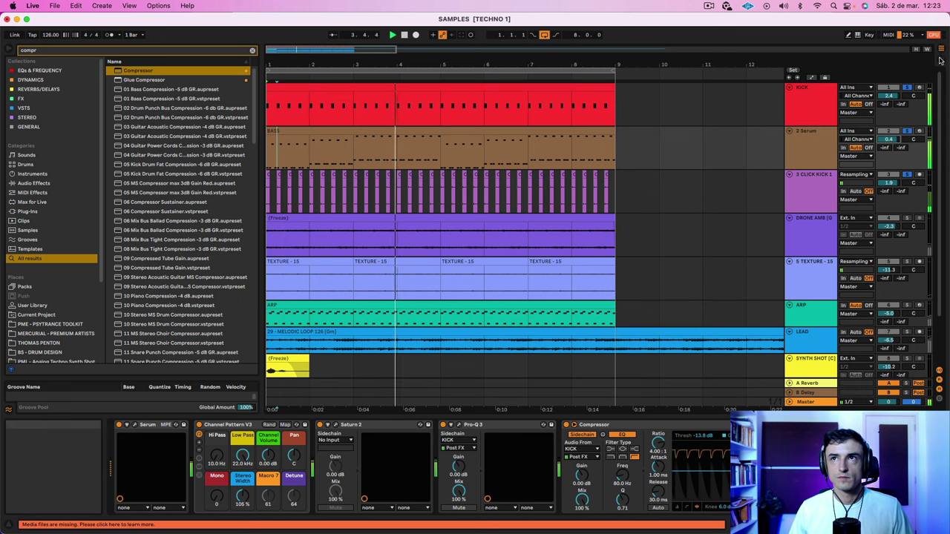
key("Tab")
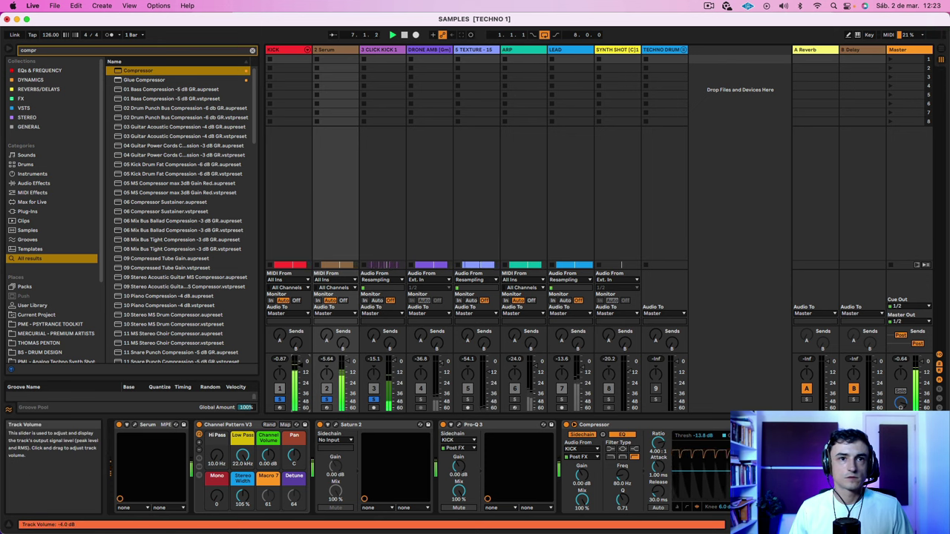
left_click(280, 360)
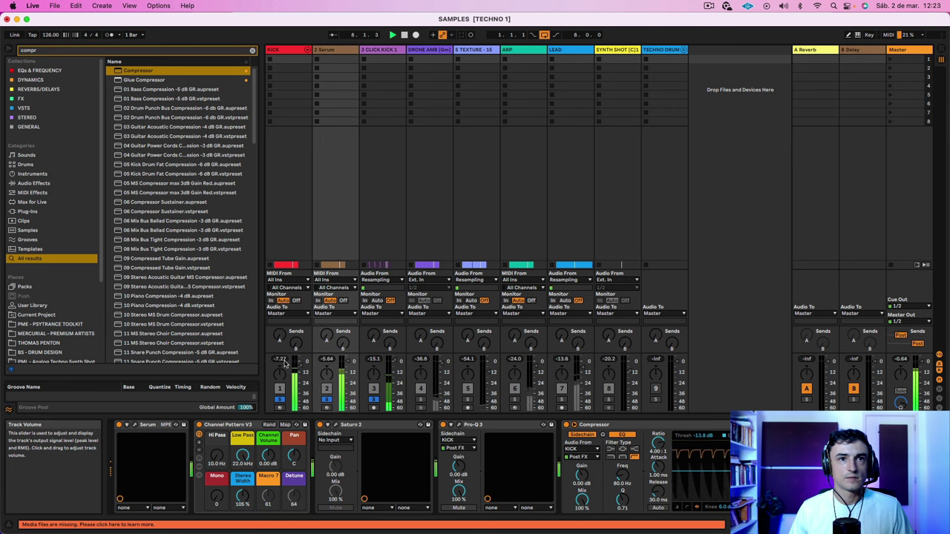
left_click_drag(299, 365, 299, 364)
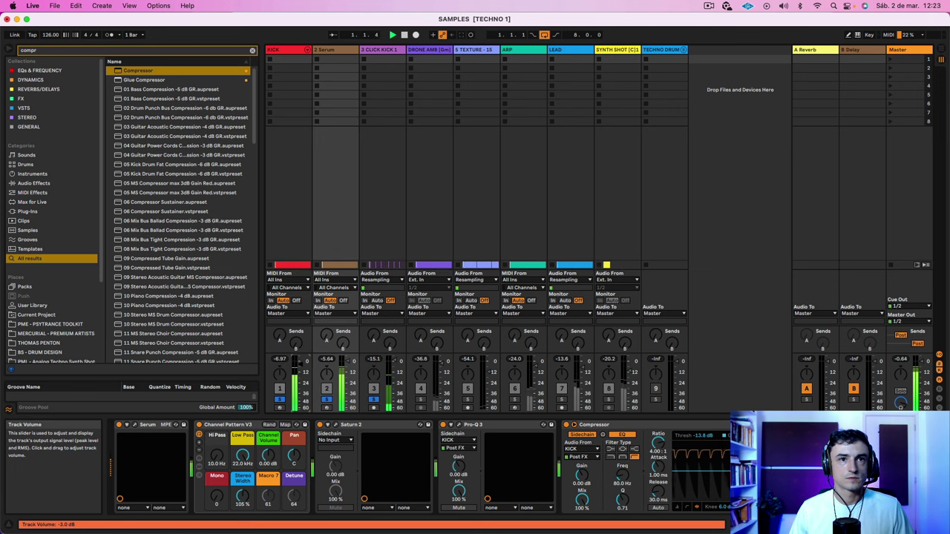
left_click(283, 360)
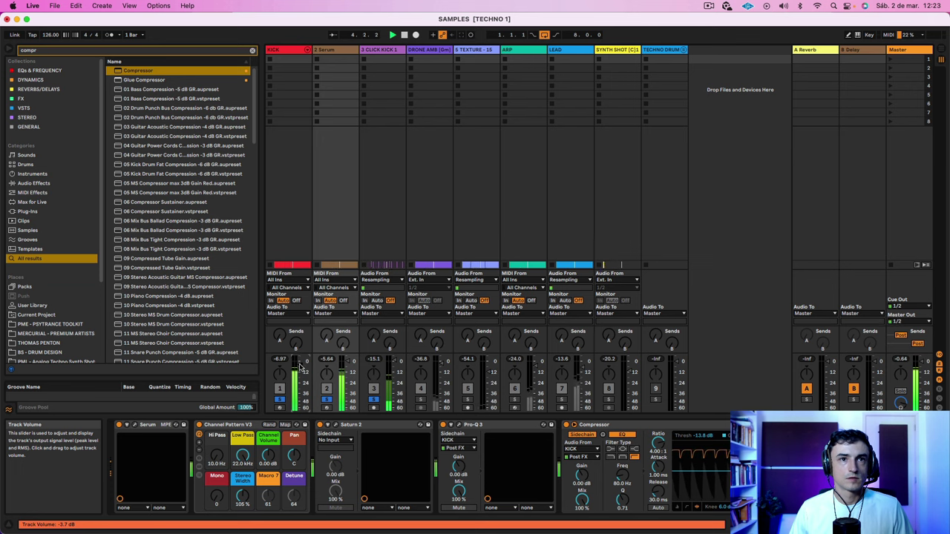
left_click(328, 360)
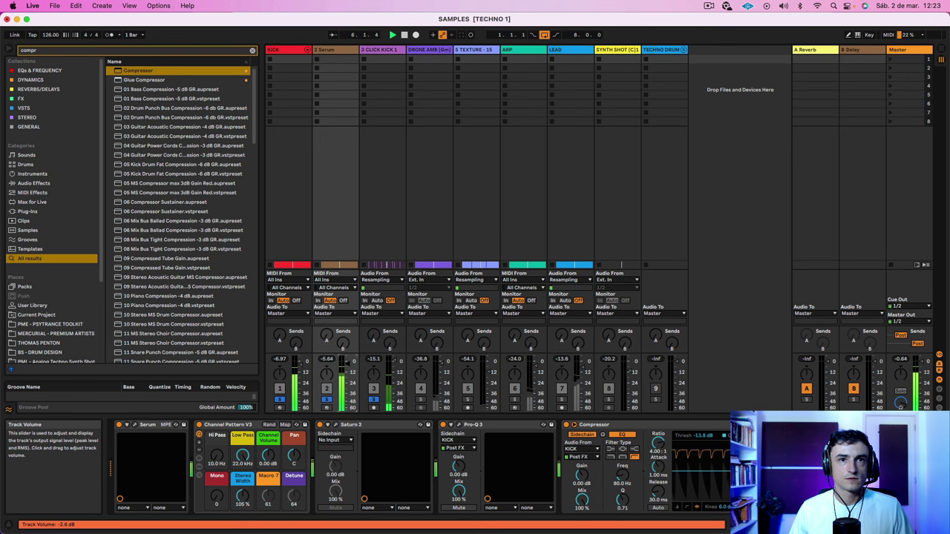
left_click(328, 360)
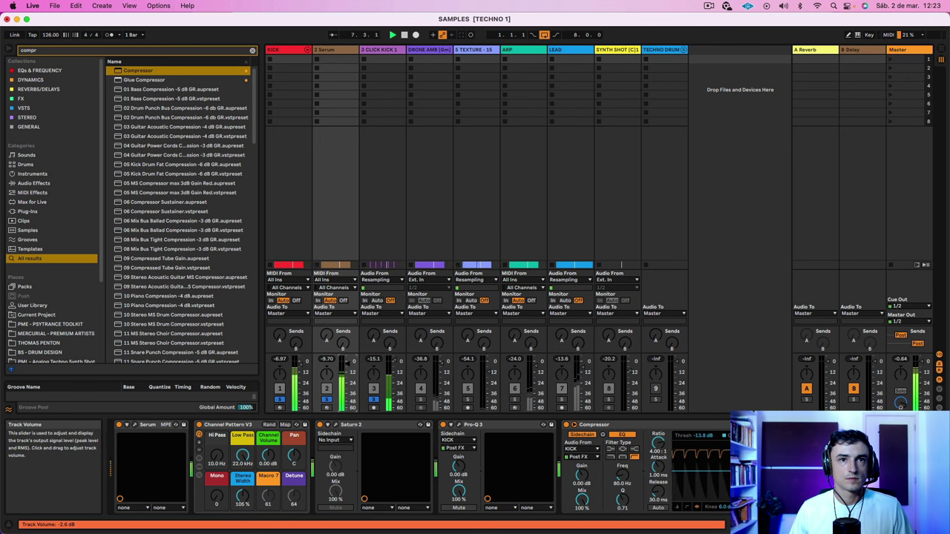
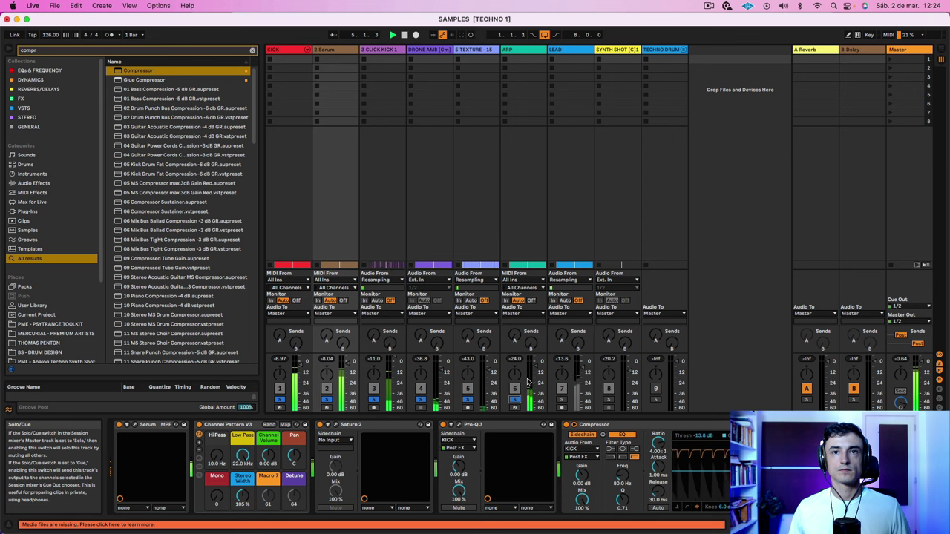
Enable band 8 of EQ Eight on the ARP track as a high cut at 2.90 kHz
left_click(520, 64)
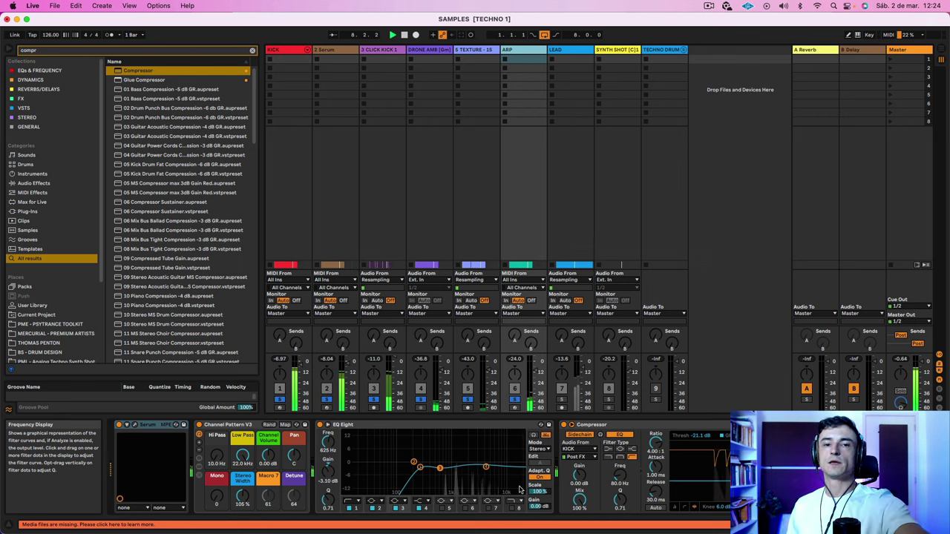
left_click(512, 508)
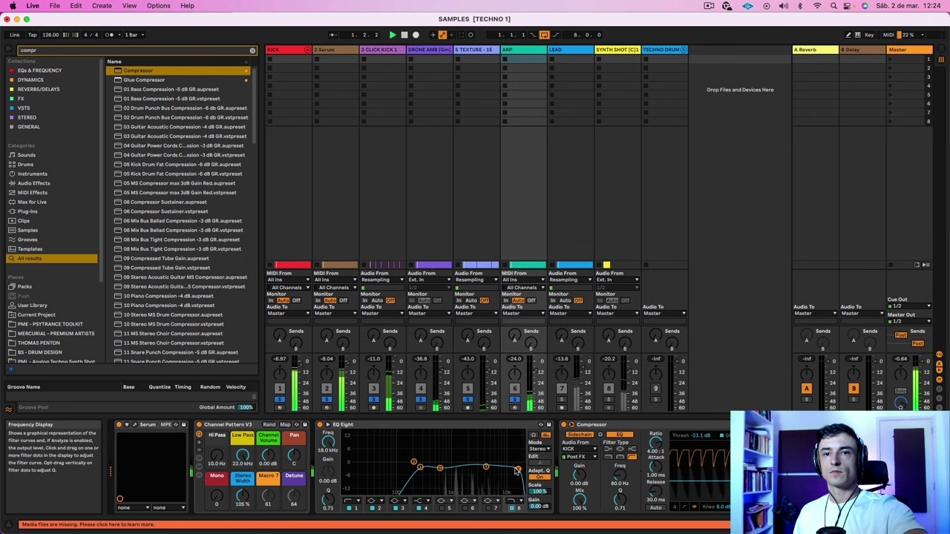
left_click_drag(517, 471, 475, 467)
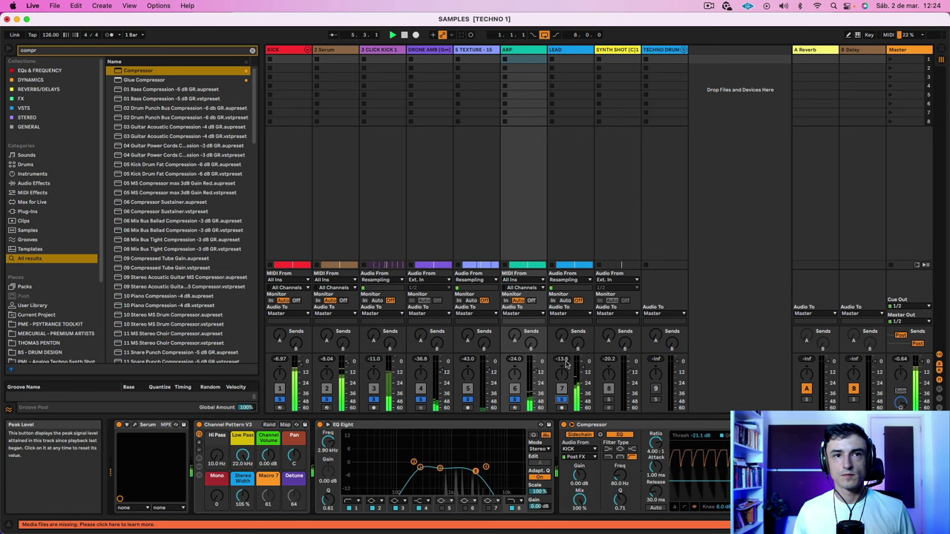
Lower the LEAD track's volume slightly and add the SYNTH SHOT track to the soloed tracks
left_click_drag(567, 365, 569, 401)
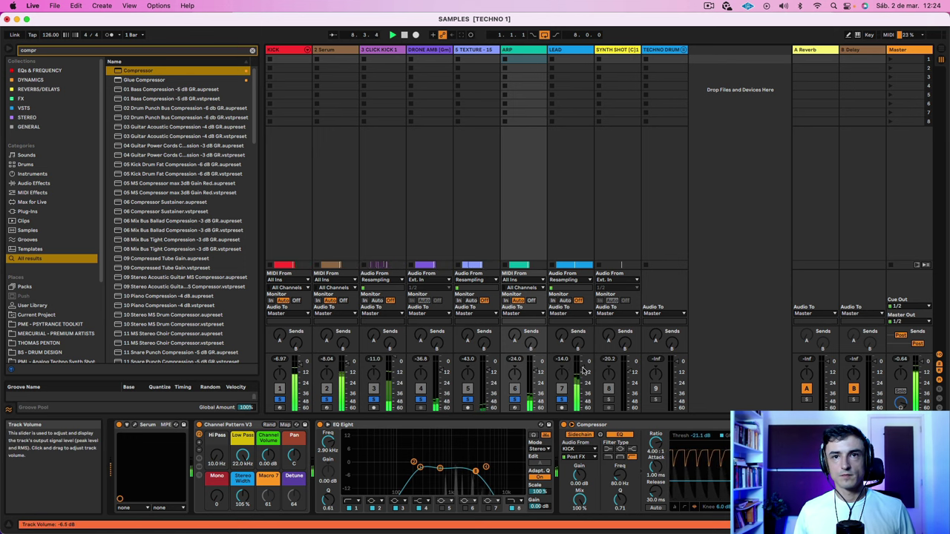
left_click_drag(583, 365, 583, 368)
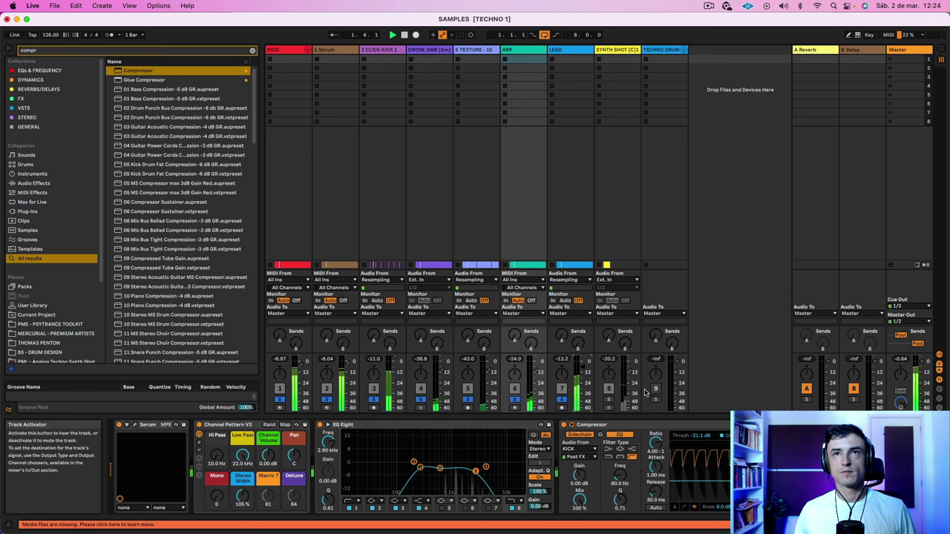
left_click(610, 402)
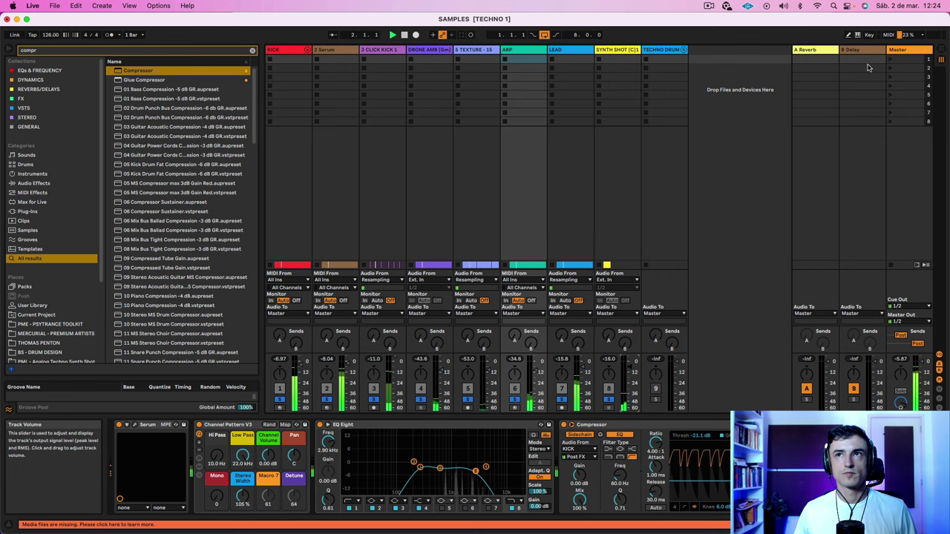
Open LFOTool on the Serum track in the arrangement and shift the point ending the volume curve's rise clearly earlier
left_click(941, 50)
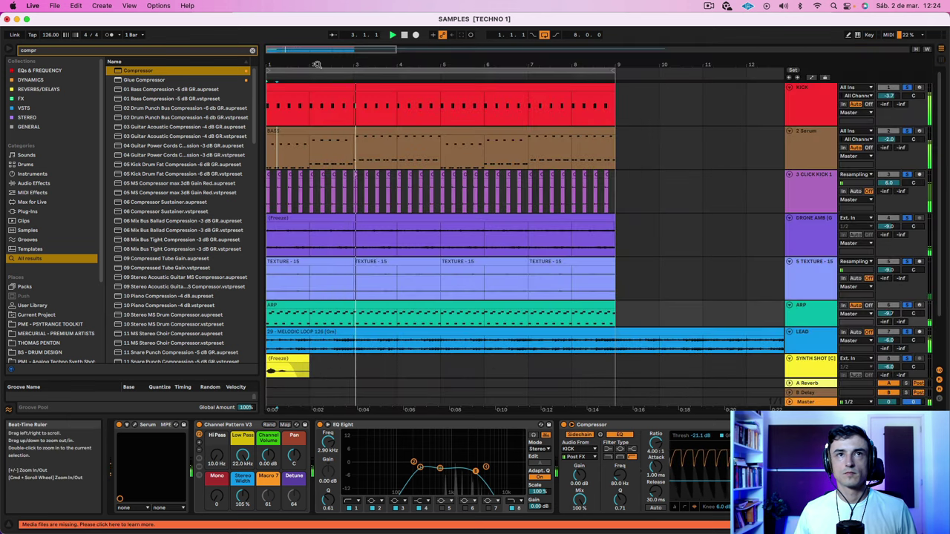
left_click_drag(317, 65, 441, 127)
left_click(813, 158)
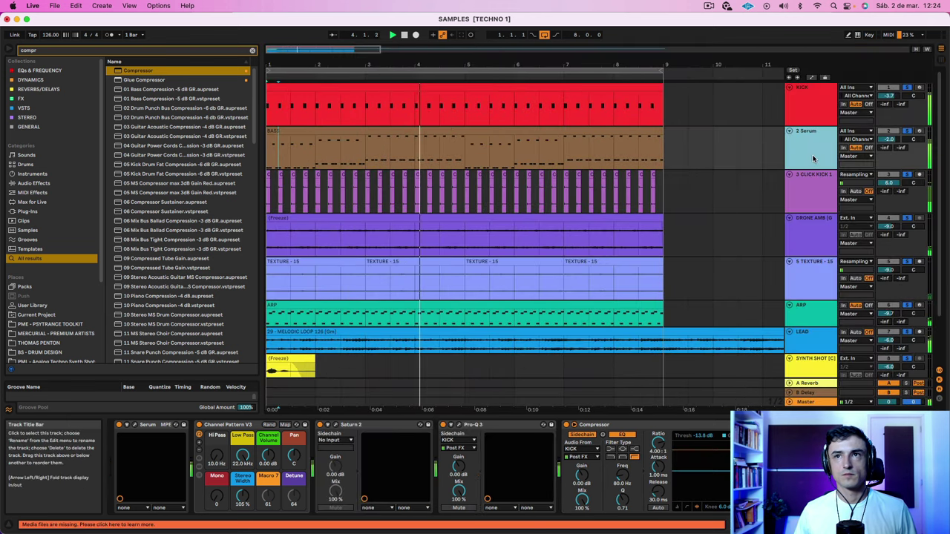
scroll(821, 140, "down", 1)
left_click(839, 426)
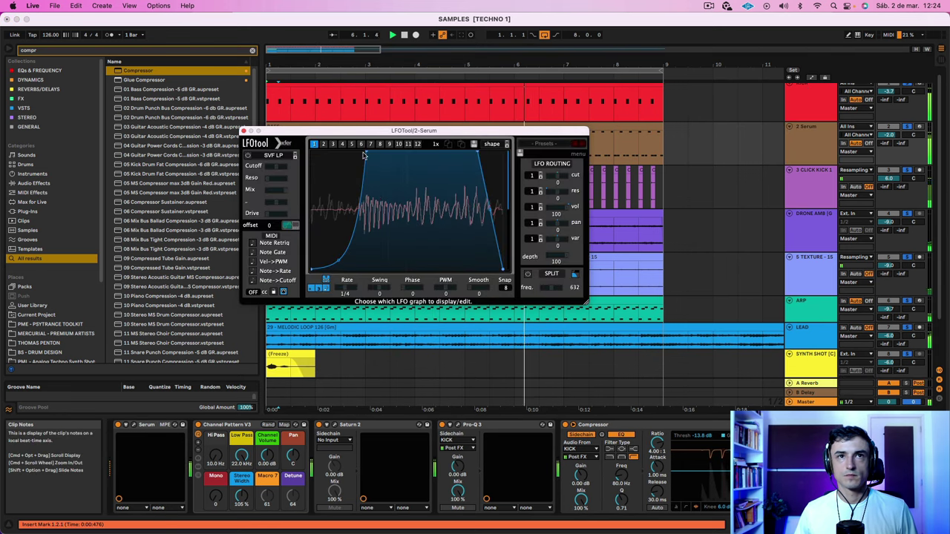
left_click_drag(364, 154, 337, 148)
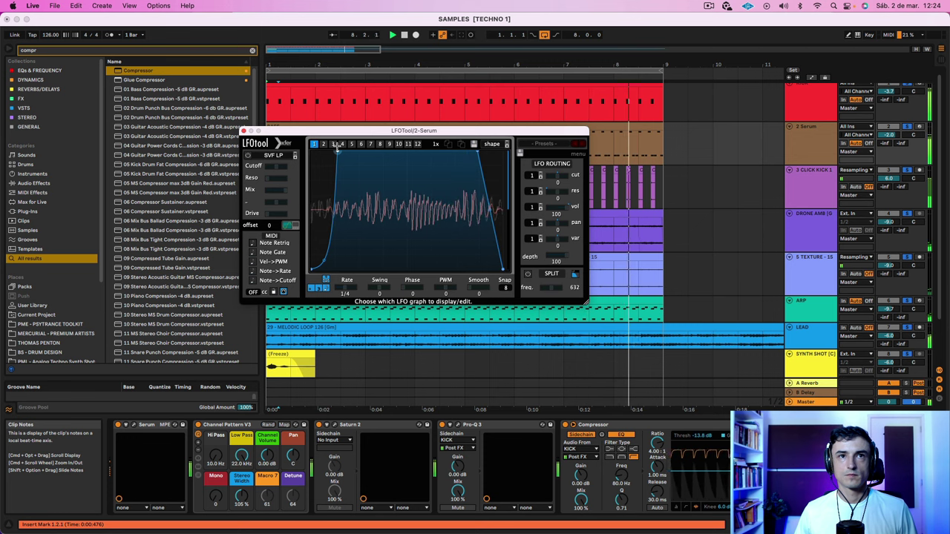
left_click_drag(337, 150, 342, 151)
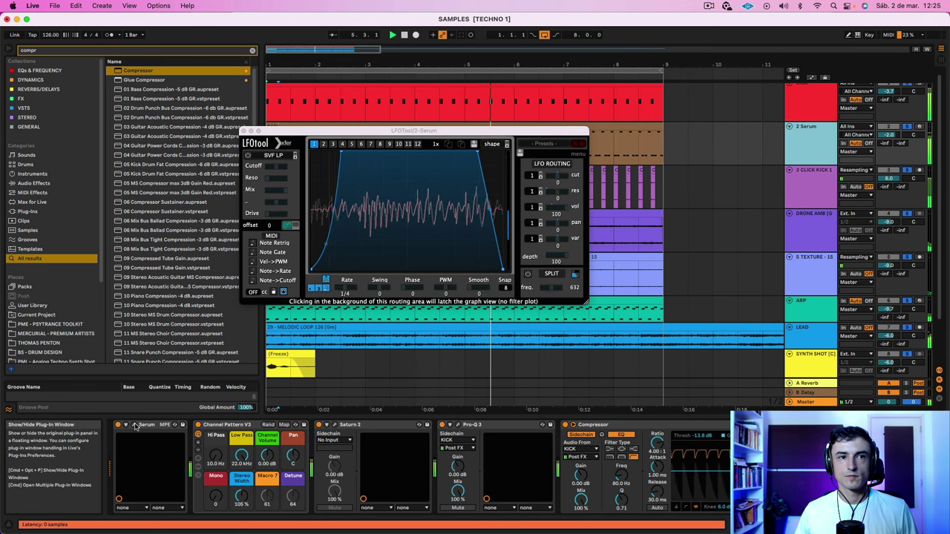
Open the Serum bass patch and assign Env 2 as a modulation source for the filter cutoff
left_click(134, 425)
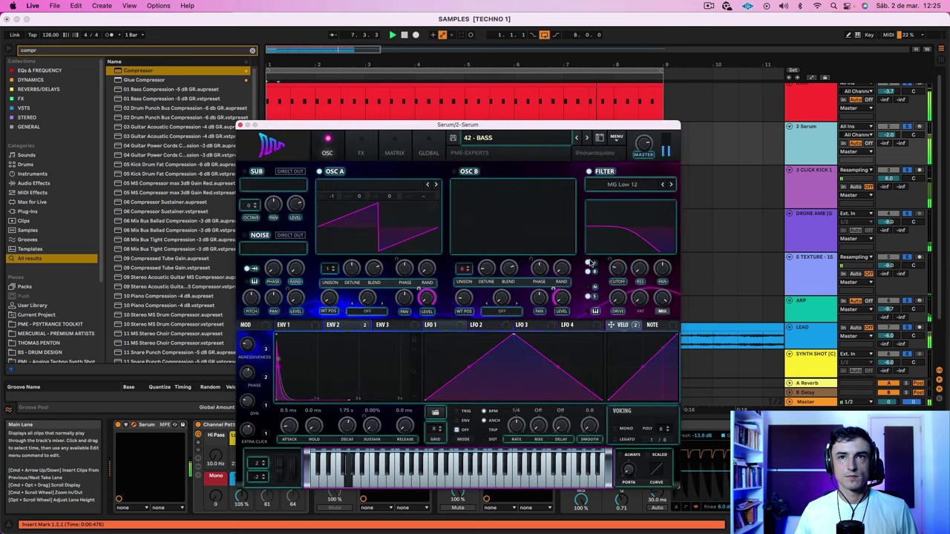
left_click_drag(332, 325, 608, 256)
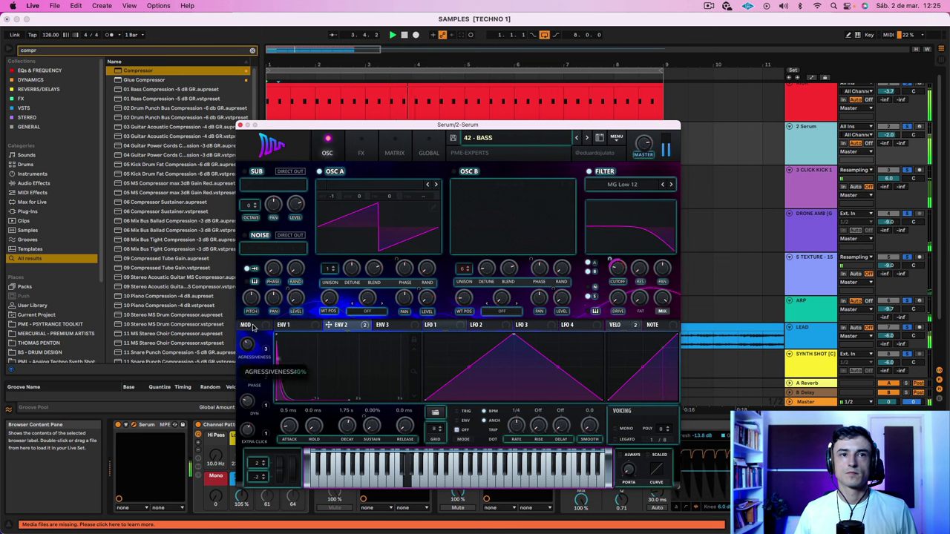
left_click_drag(252, 327, 250, 332)
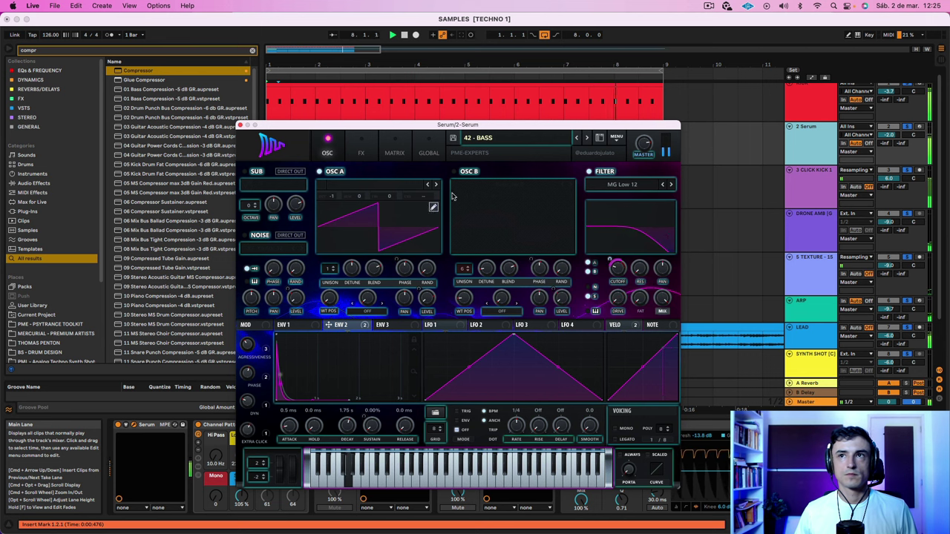
Lower harmonic bin 1 of Oscillator A's wavetable to 36% in Serum's table editor and close the editor
left_click(909, 170)
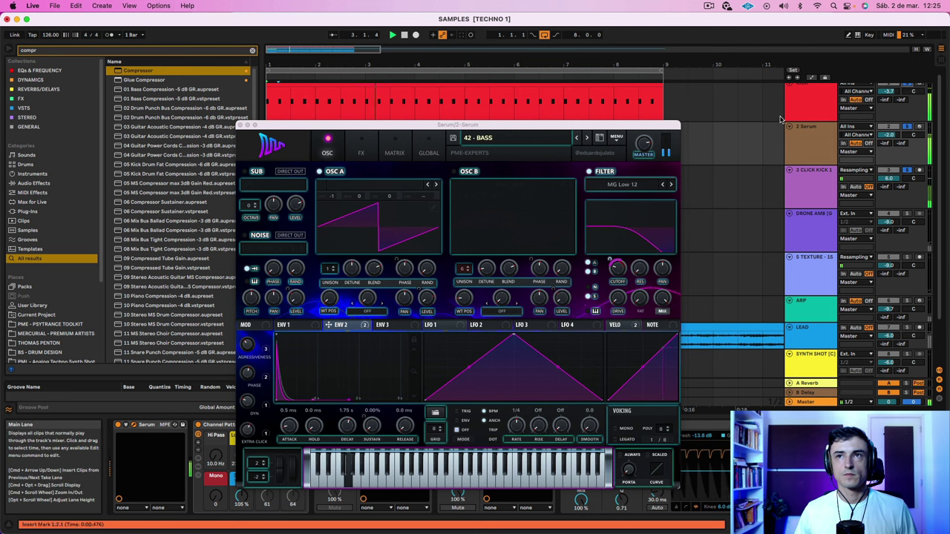
left_click(810, 138)
double_click(423, 203)
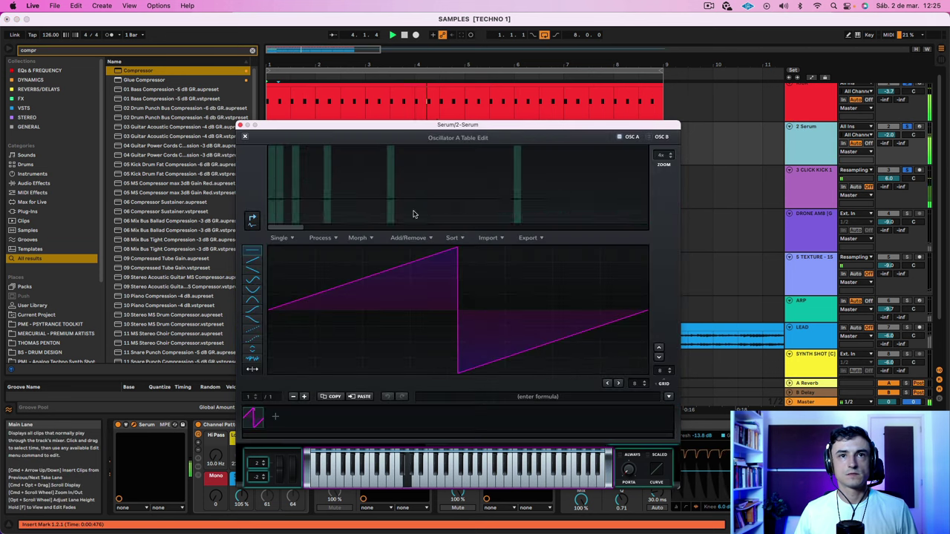
left_click_drag(270, 180, 272, 186)
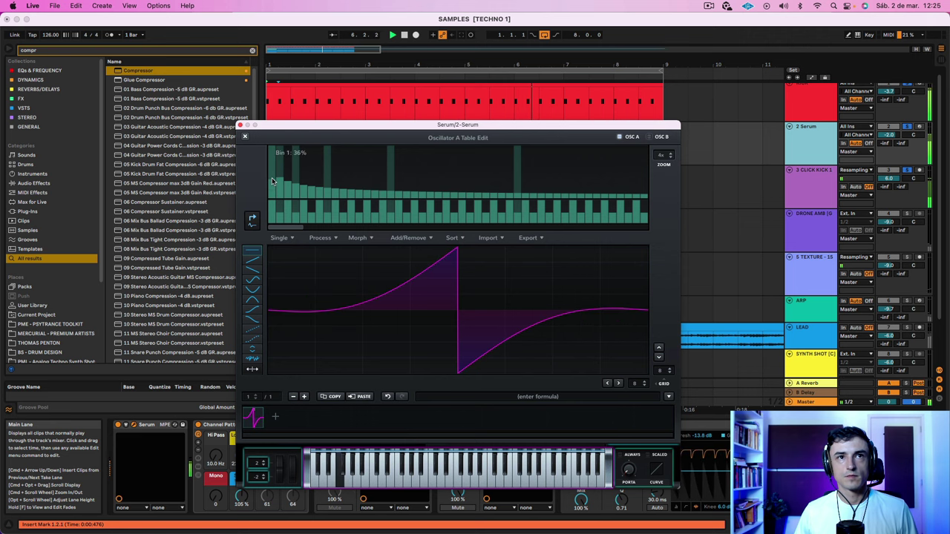
left_click(272, 180)
left_click(245, 138)
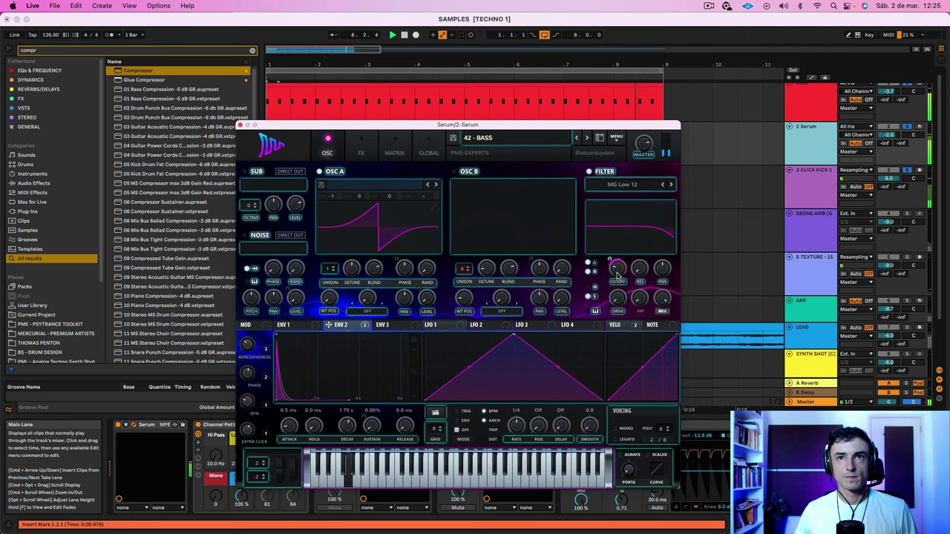
mouse_move(616, 272)
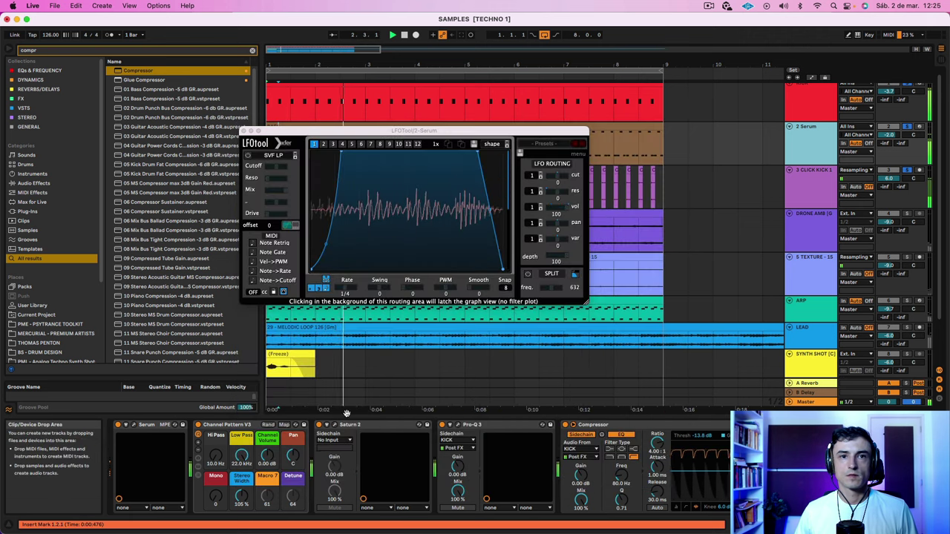
Compare the bass with Saturn 2 and Pro-Q 3 bypassed and re-enabled one after the other, and open Pro-Q 3
left_click(320, 426)
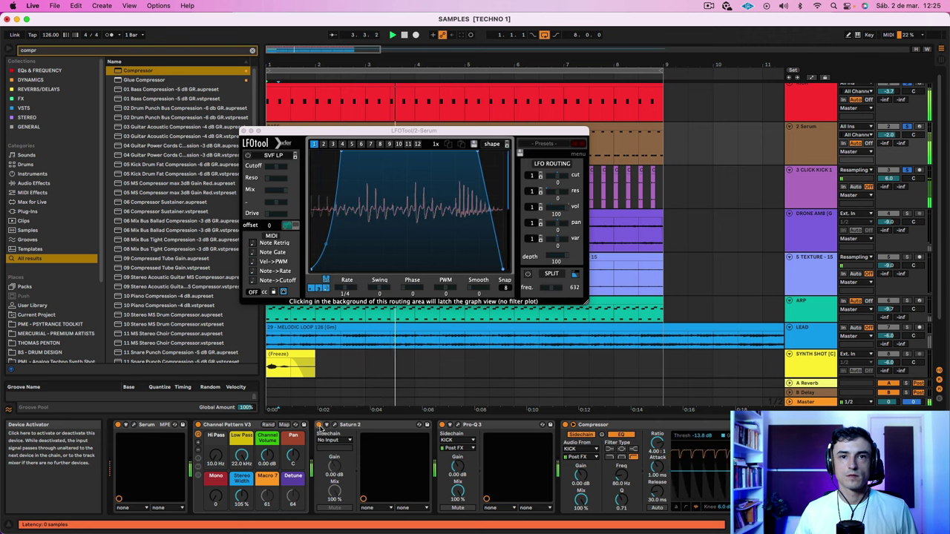
left_click(320, 426)
left_click(443, 426)
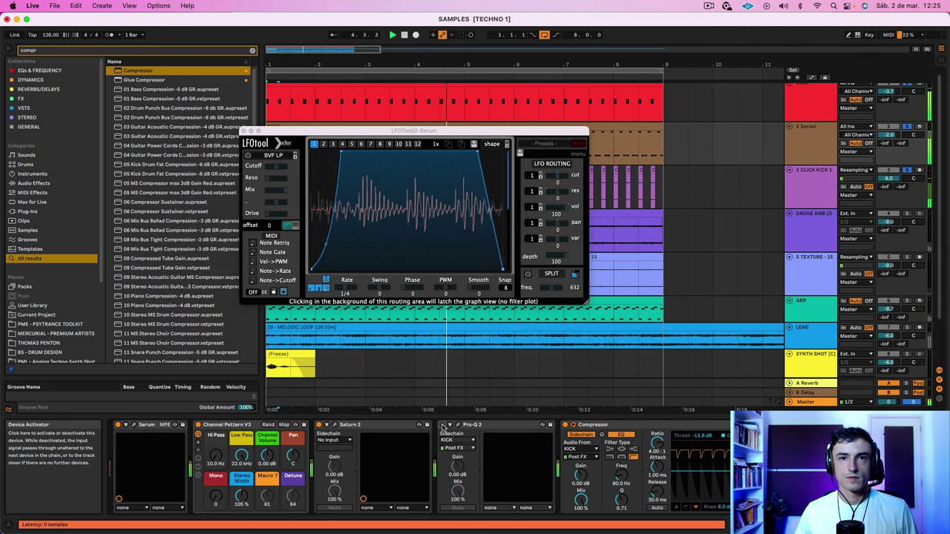
left_click(443, 426)
left_click(458, 427)
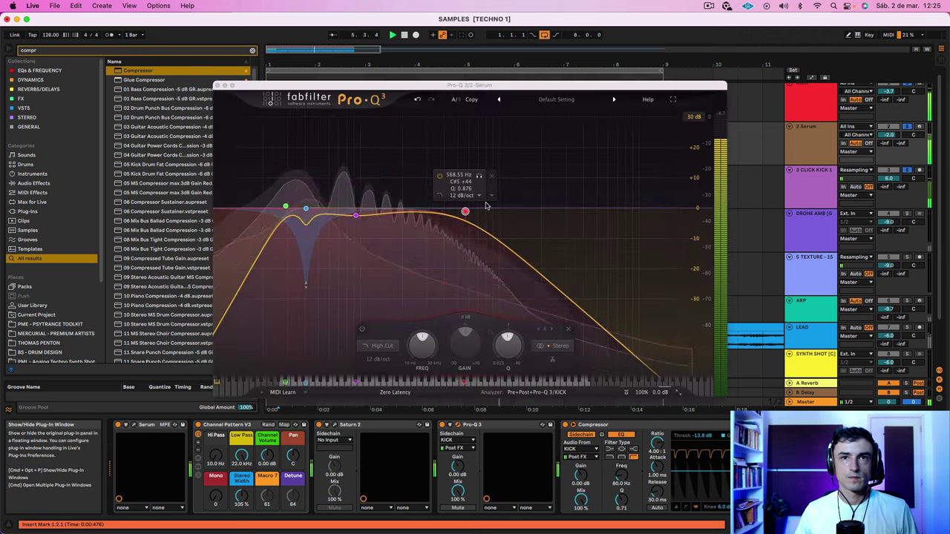
Raise the high cut's frequency with an 18 dB/oct slope, move the 93 Hz bell to about 45 Hz near 0 dB, and close Pro-Q 3
left_click_drag(464, 213, 518, 214)
left_click(532, 214, "alt+shift")
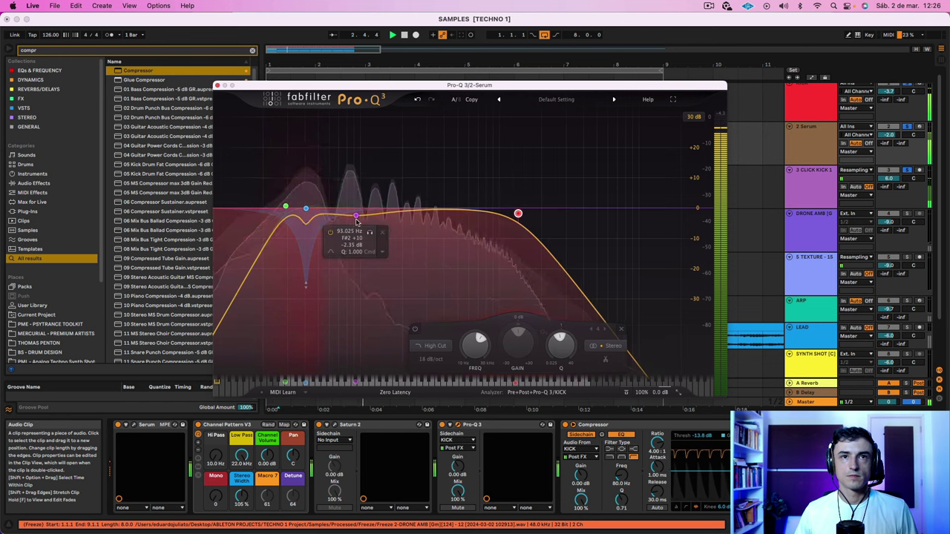
left_click_drag(357, 217, 306, 220)
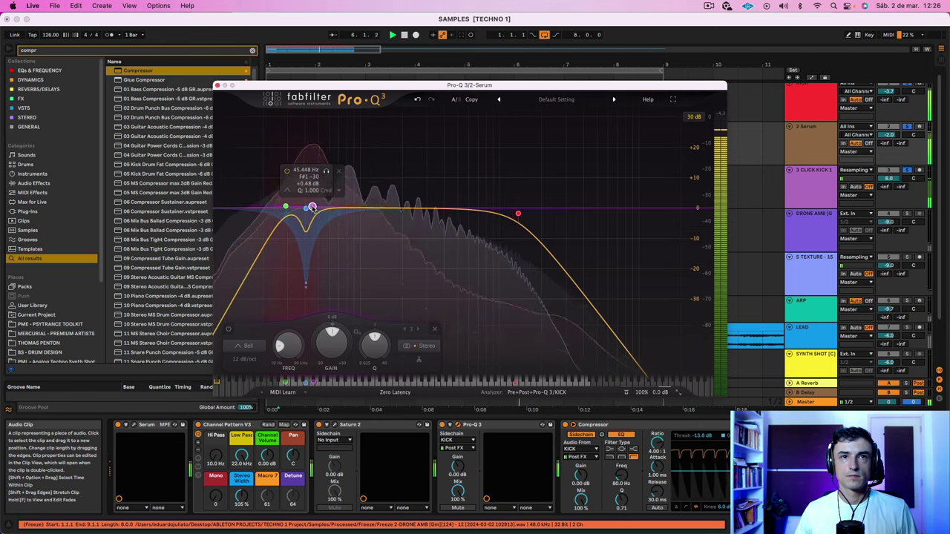
left_click_drag(367, 213, 307, 210)
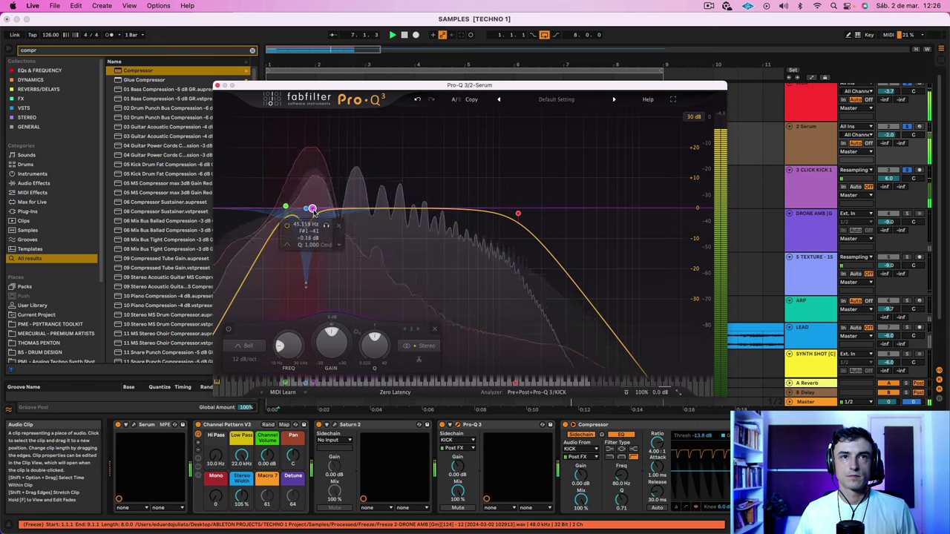
left_click(217, 85)
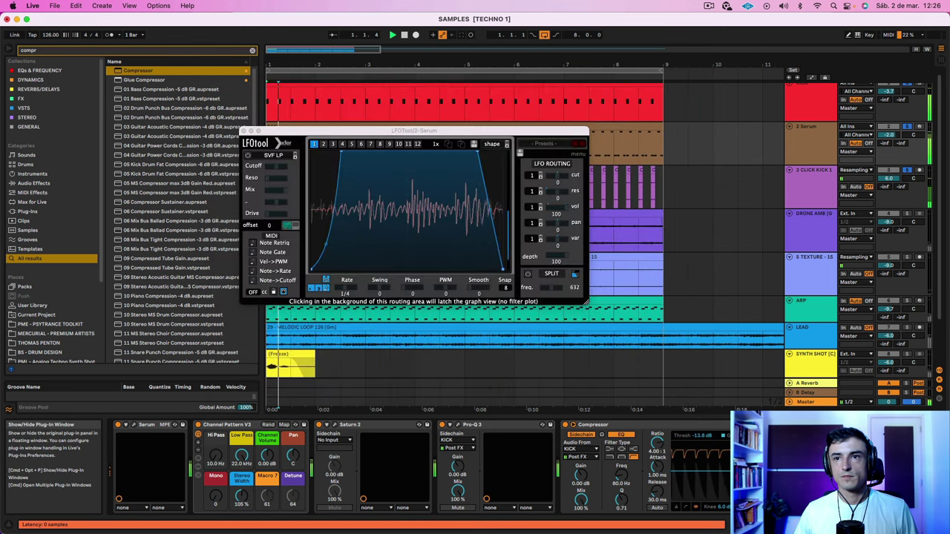
In LFOTool on the Serum track, end the volume curve's rise slightly later, raise its low point for a gentler slope, and close the plug-in
left_click(823, 426)
left_click(823, 425)
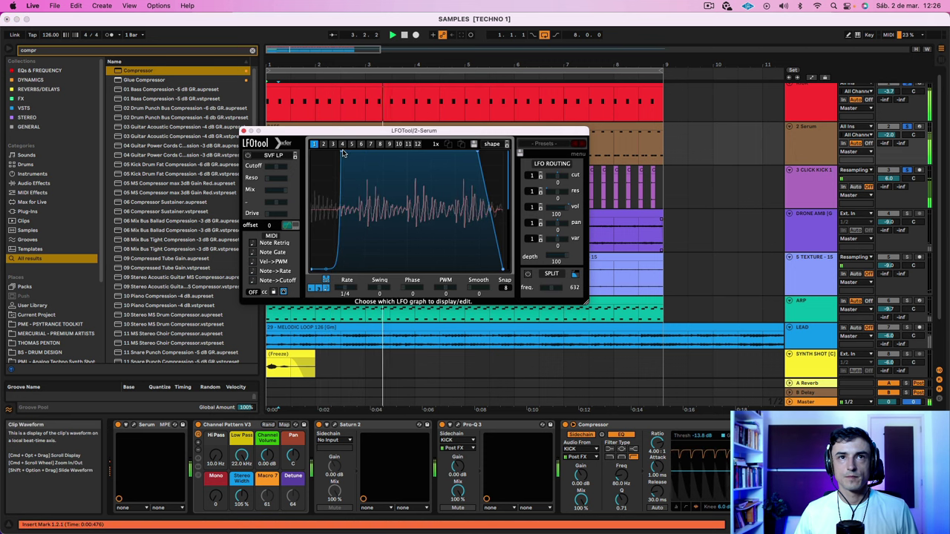
mouse_move(374, 150)
left_mouse_down()
mouse_move(347, 149)
mouse_move(356, 149)
left_mouse_up()
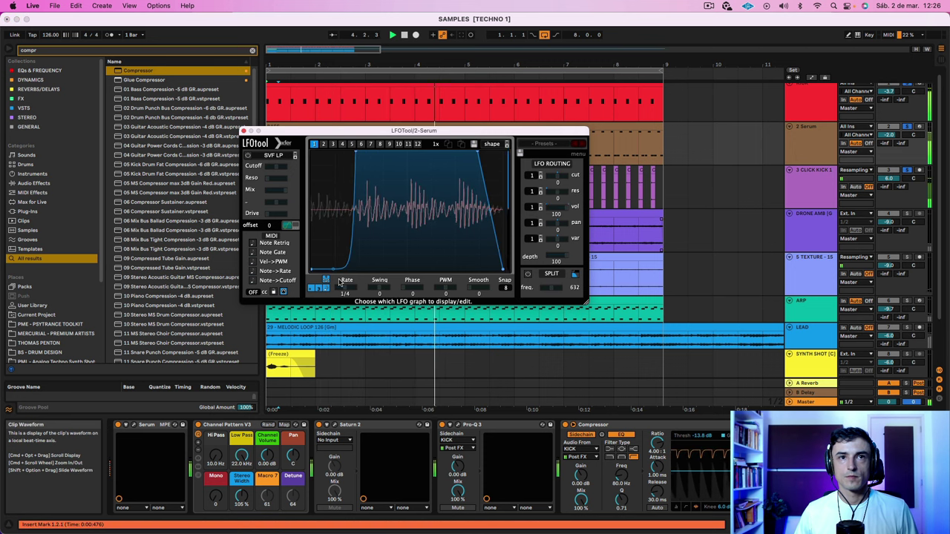
left_click_drag(333, 269, 333, 250)
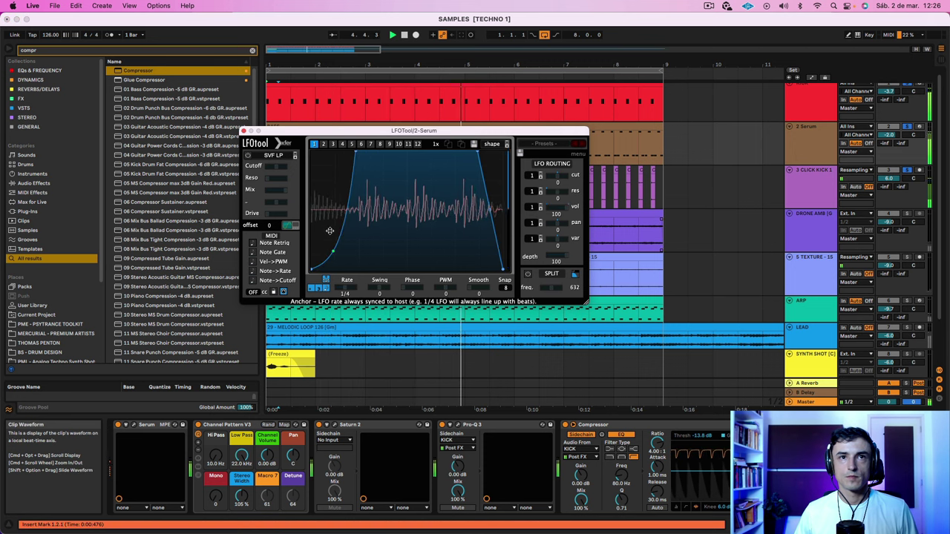
key("space")
left_click(244, 132)
Open the bass MIDI clip, transpose all the upper-octave notes down one octave, and play the result
double_click(285, 126)
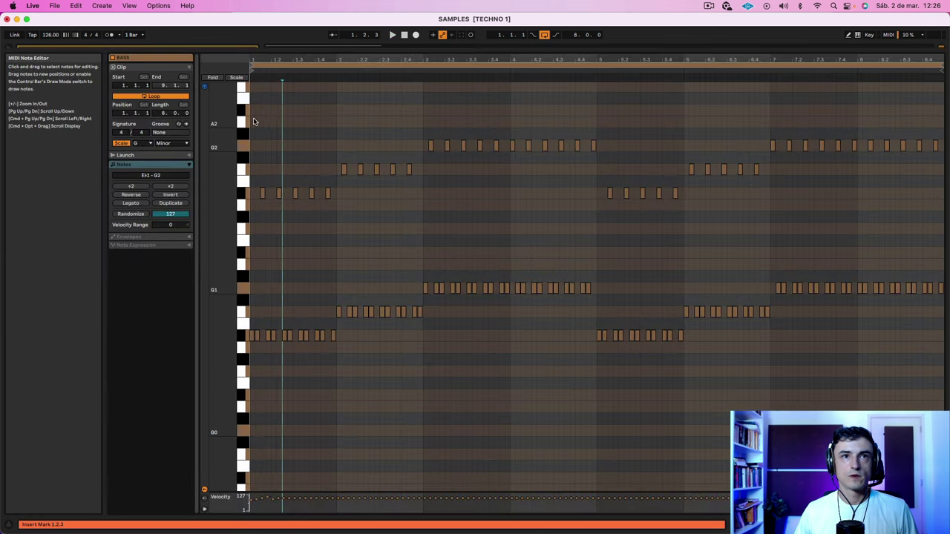
left_click_drag(259, 138, 947, 217)
key("shift+Down")
key("space")
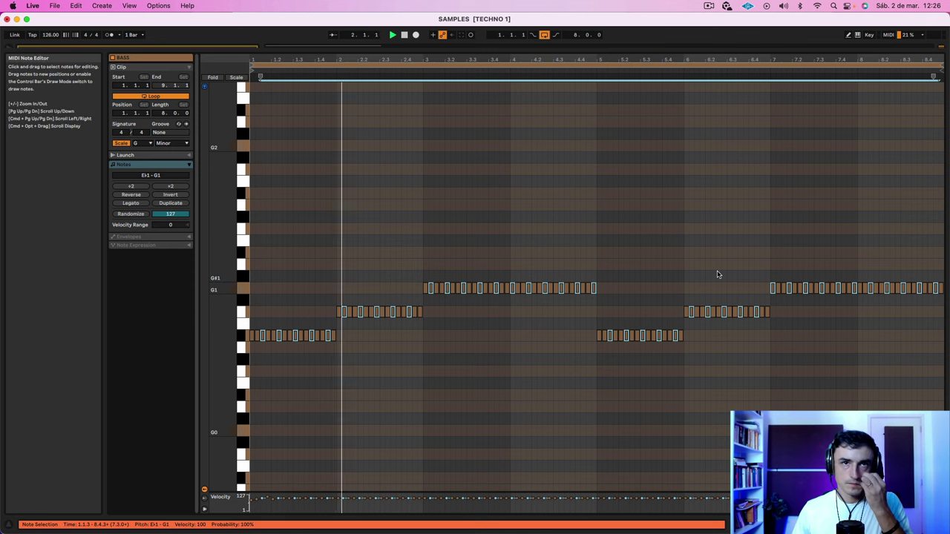
Clear the note selection in the bass clip, return to the arrangement, and open the bass track's Serum window
left_click(594, 401)
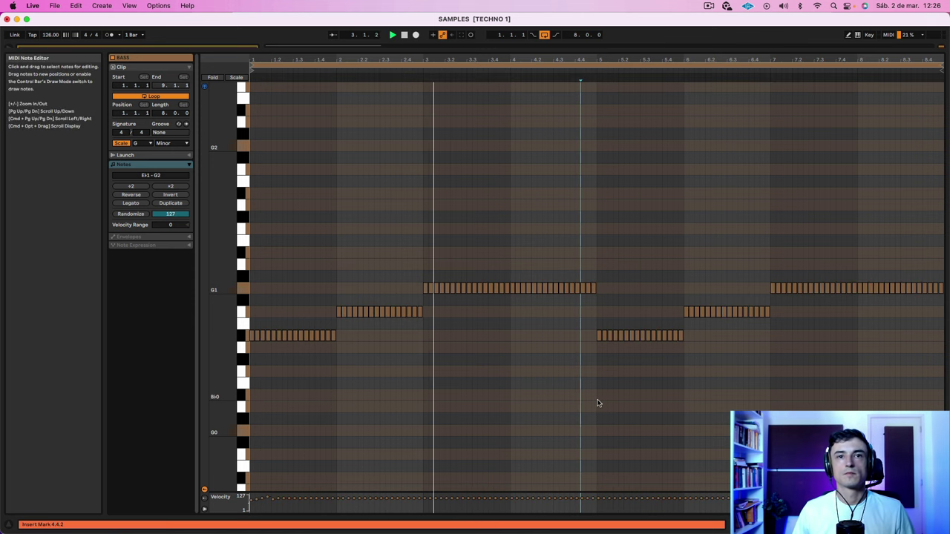
mouse_move(319, 60)
left_mouse_down()
mouse_move(319, 93)
mouse_move(319, 66)
left_mouse_up()
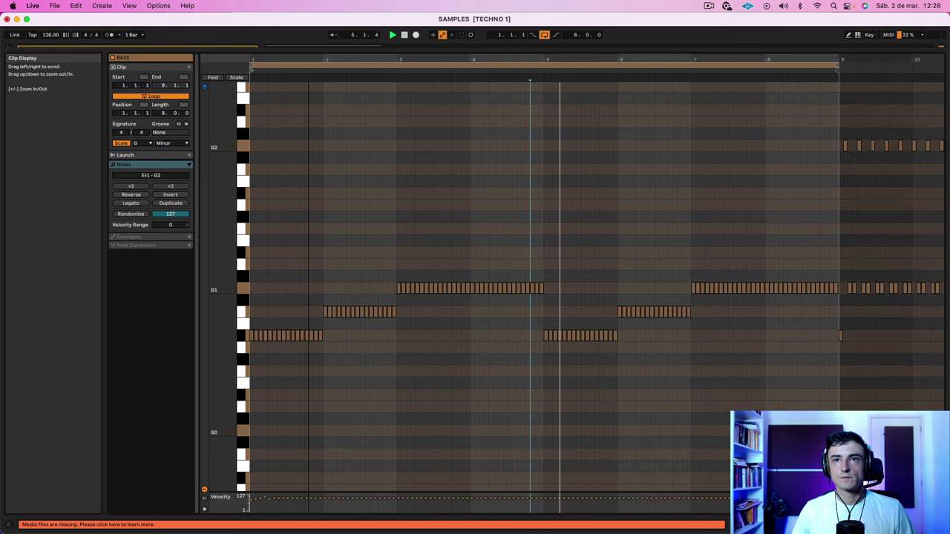
left_click_drag(308, 60, 308, 126)
scroll(479, 285, "left", 3)
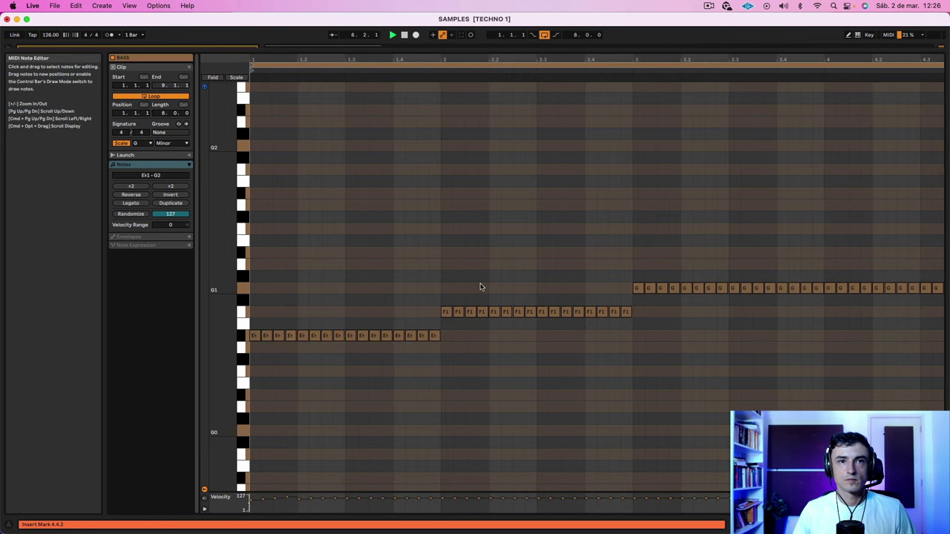
key("shift+Tab")
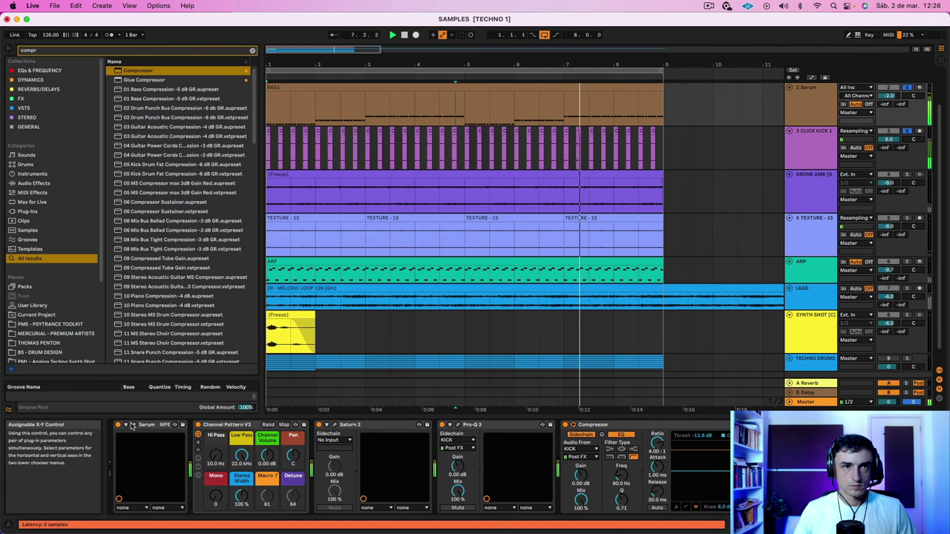
left_click(133, 426)
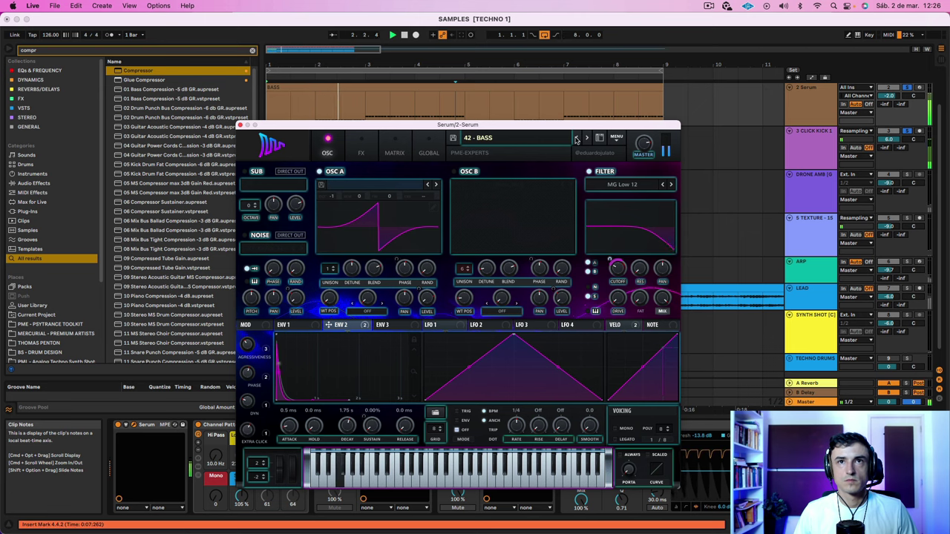
left_click(709, 6)
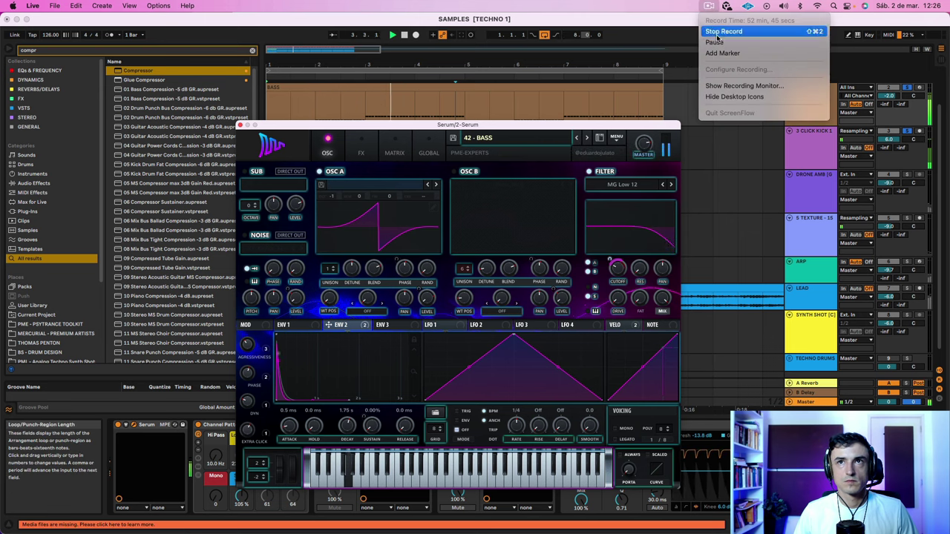
left_click(715, 43)
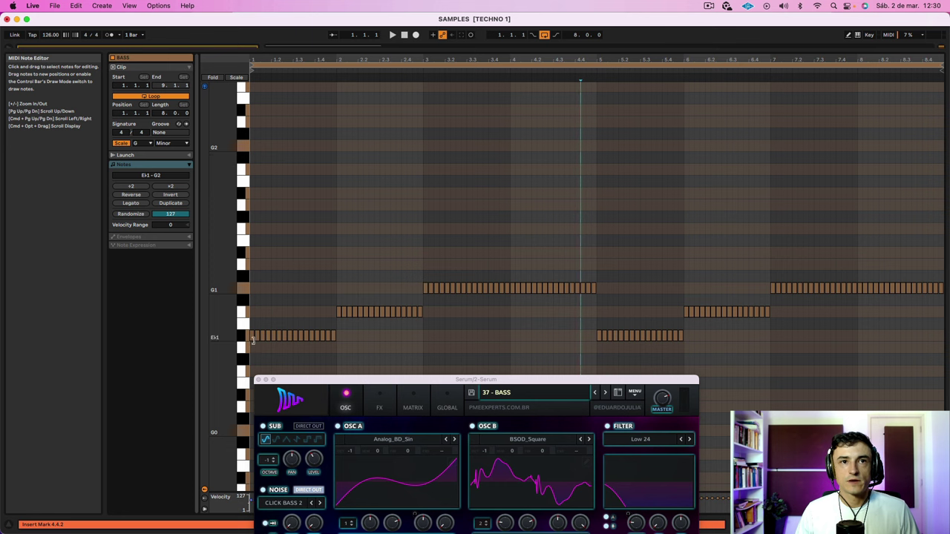
Replace the repeated bass notes with sustained Eb1, F1 and G1 notes across bars 1–4 and copy them to bars 5–8
left_click_drag(252, 340, 594, 288)
left_click_drag(580, 345, 238, 205)
mouse_move(272, 336)
left_mouse_down()
mouse_move(713, 324)
mouse_move(627, 343)
left_mouse_up()
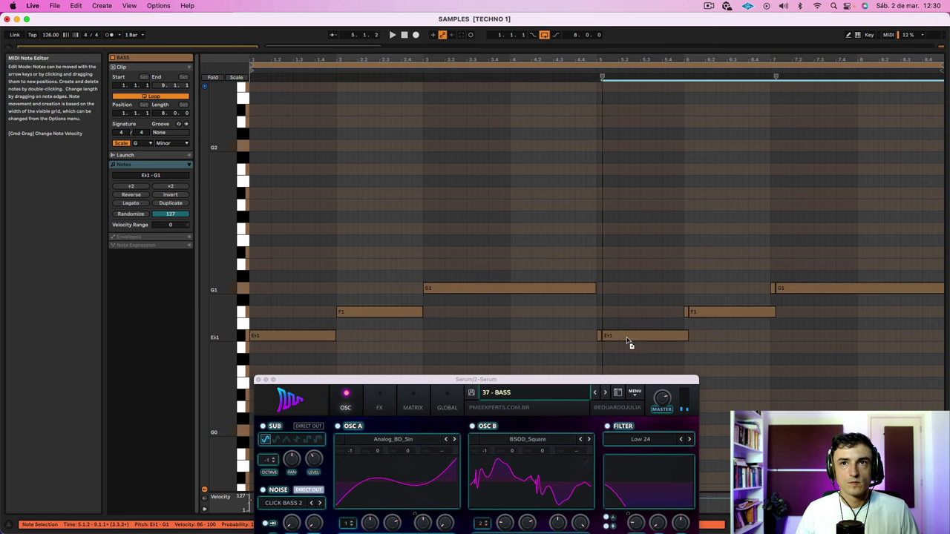
Start playback and load the previous Serum preset, 36 - BASS, for the bass
key("space")
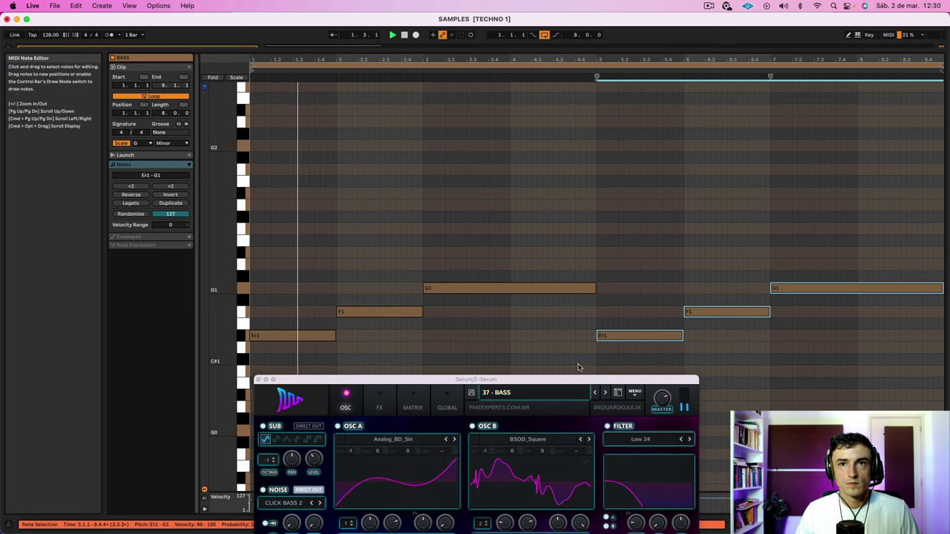
left_click_drag(579, 383, 539, 193)
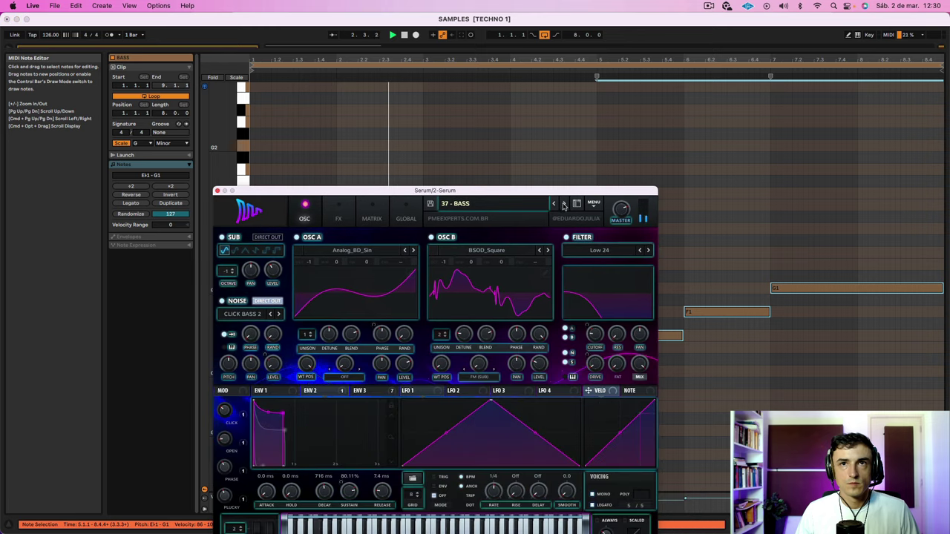
left_click(556, 205)
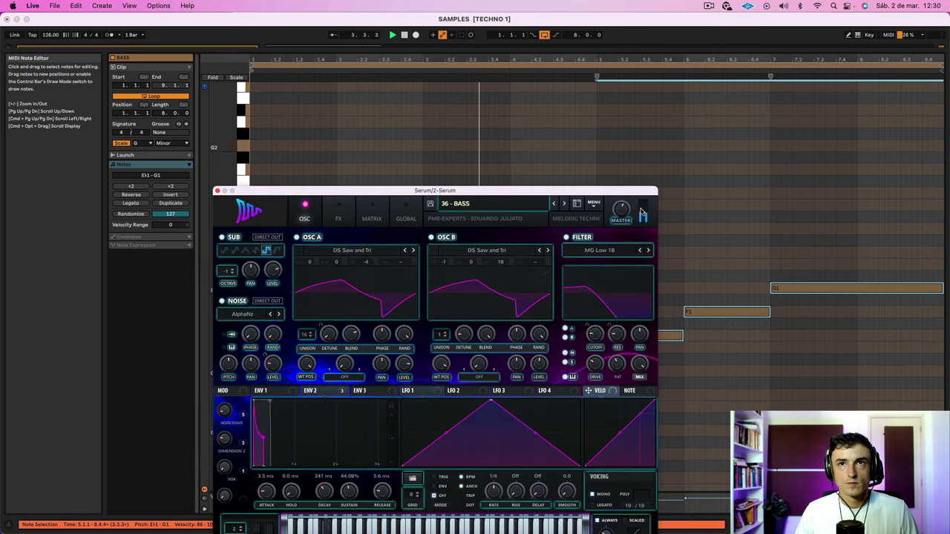
mouse_move(626, 214)
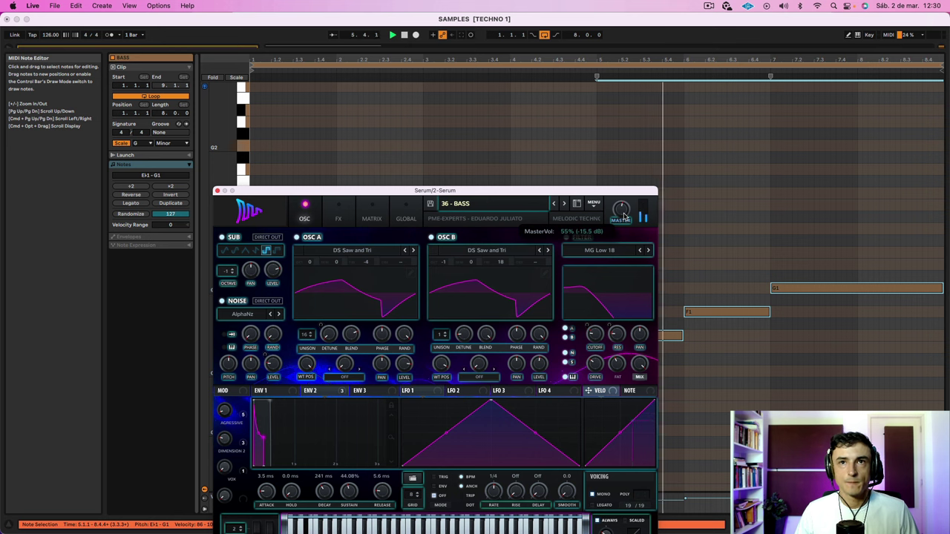
Raise the cutoff of Serum's MG Low 18 filter and close the synth window
mouse_move(599, 338)
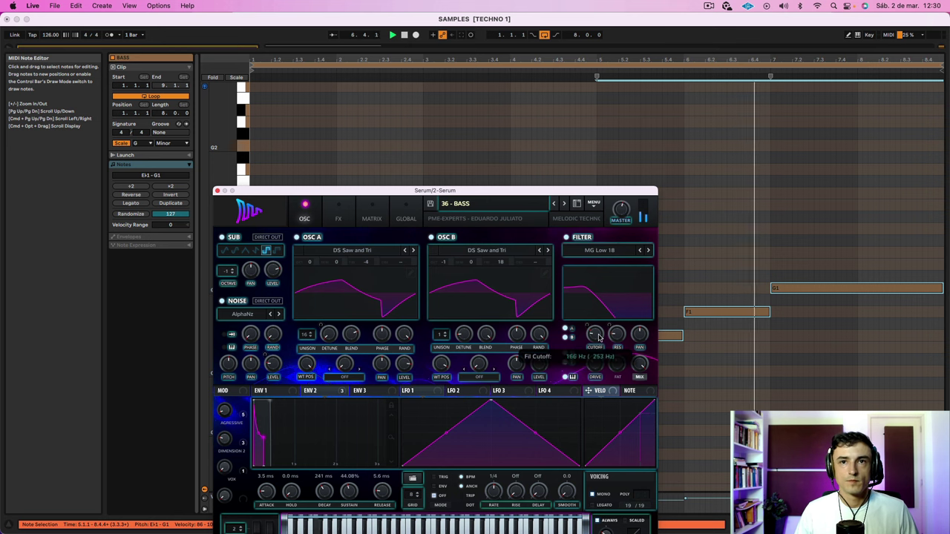
left_click_drag(599, 338, 579, 306)
mouse_move(229, 401)
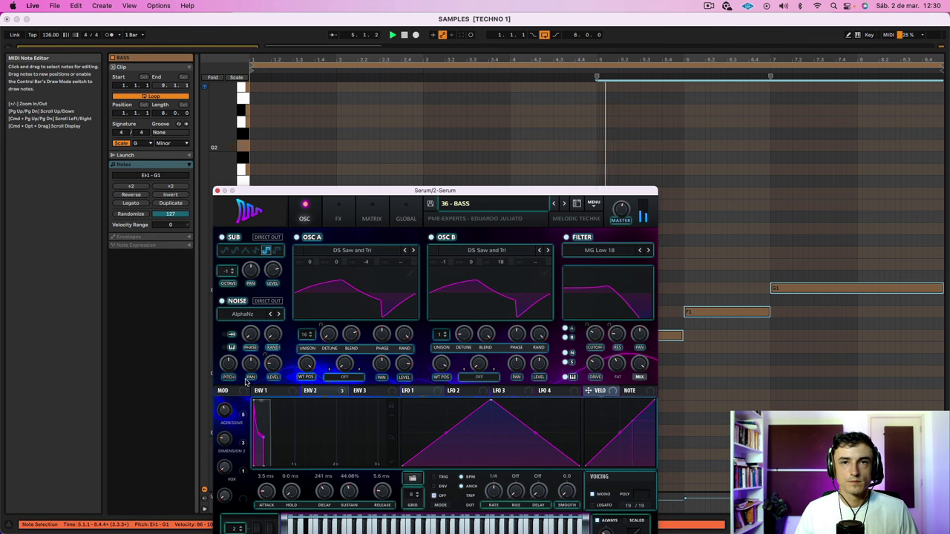
left_click(217, 191)
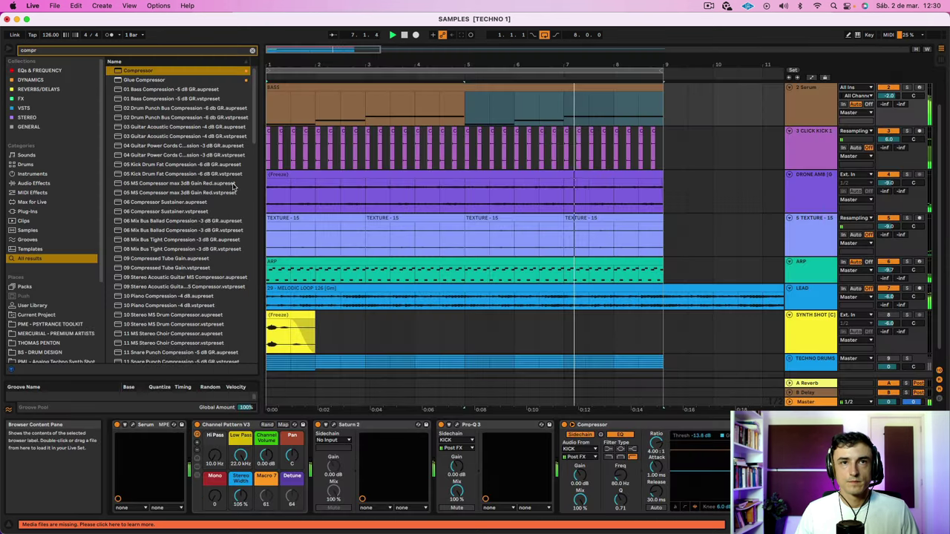
Adjust the AGRESSIVE macro in the bass track's Serum slightly and close the synth window
left_click(798, 99)
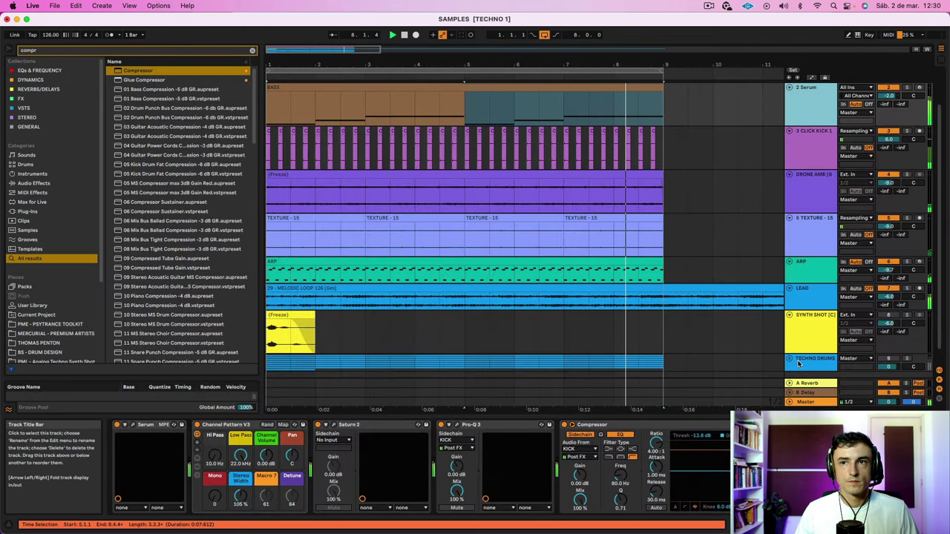
left_click(131, 425)
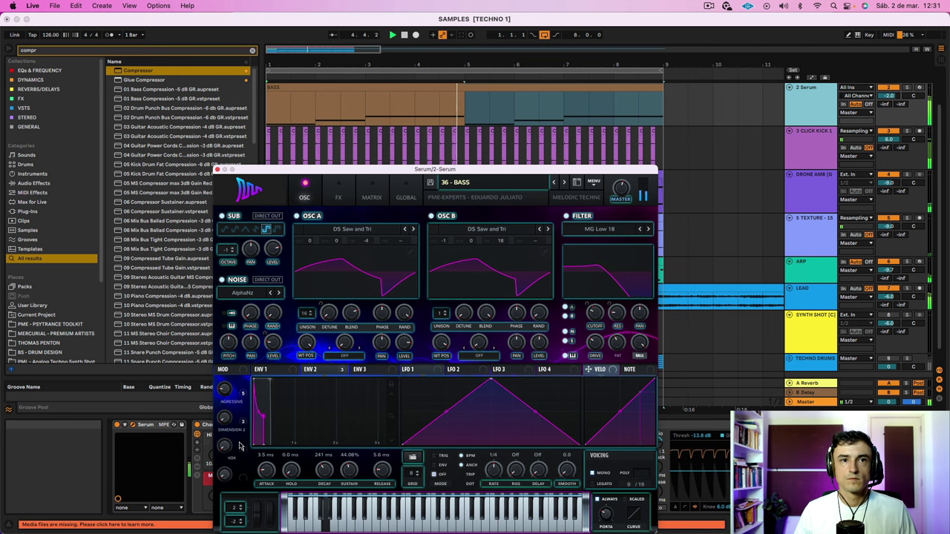
left_click_drag(224, 396, 223, 408)
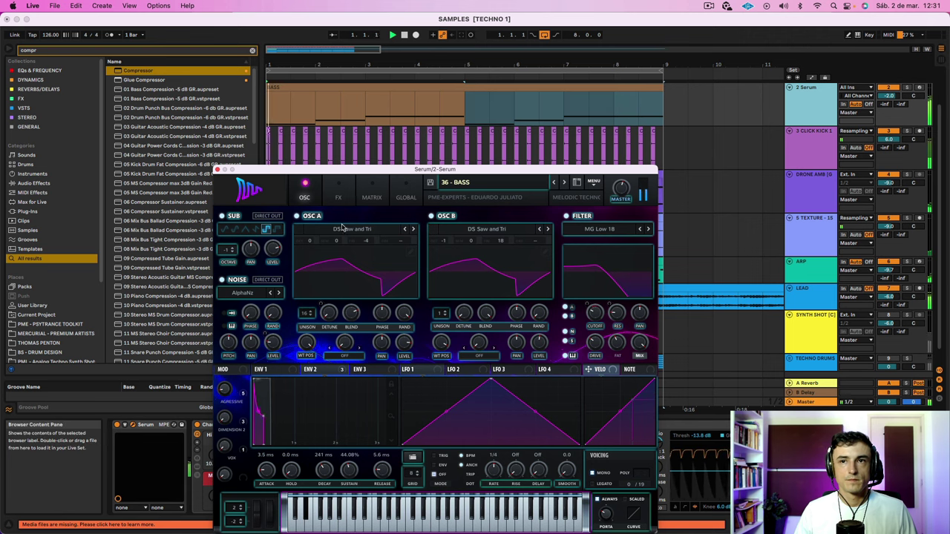
left_click(216, 170)
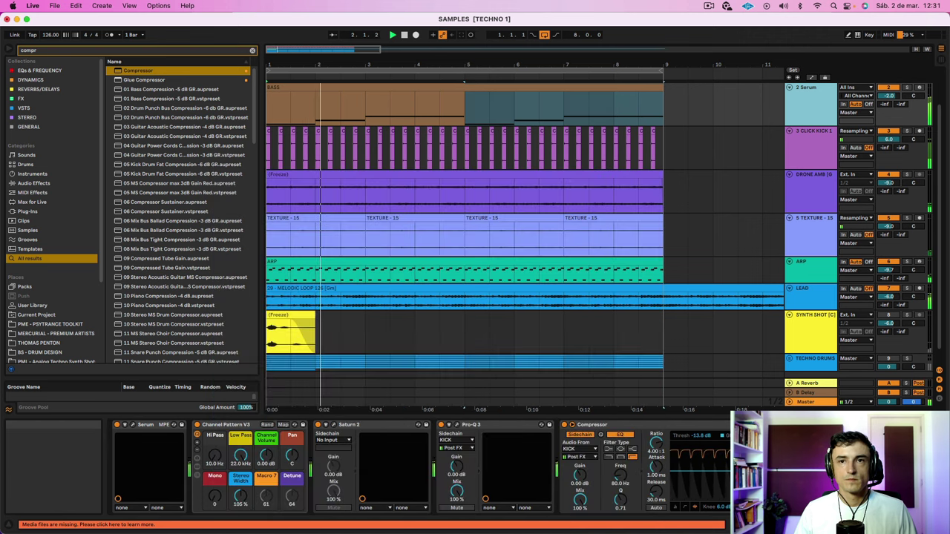
Add a narrow bell cut of about -3.7 dB near 81 Hz in the bass track's Pro-Q 3, with Q about 11.8
left_click(458, 427)
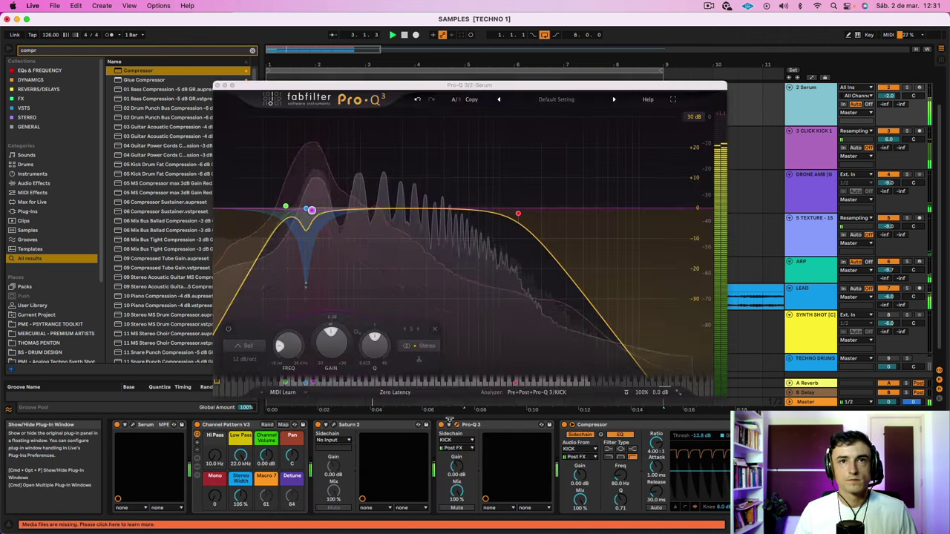
mouse_move(345, 216)
left_mouse_down()
mouse_move(343, 233)
mouse_move(415, 214)
mouse_move(303, 183)
mouse_move(354, 188)
mouse_move(303, 210)
mouse_move(354, 187)
mouse_move(354, 253)
mouse_move(335, 224)
mouse_move(348, 222)
left_mouse_up()
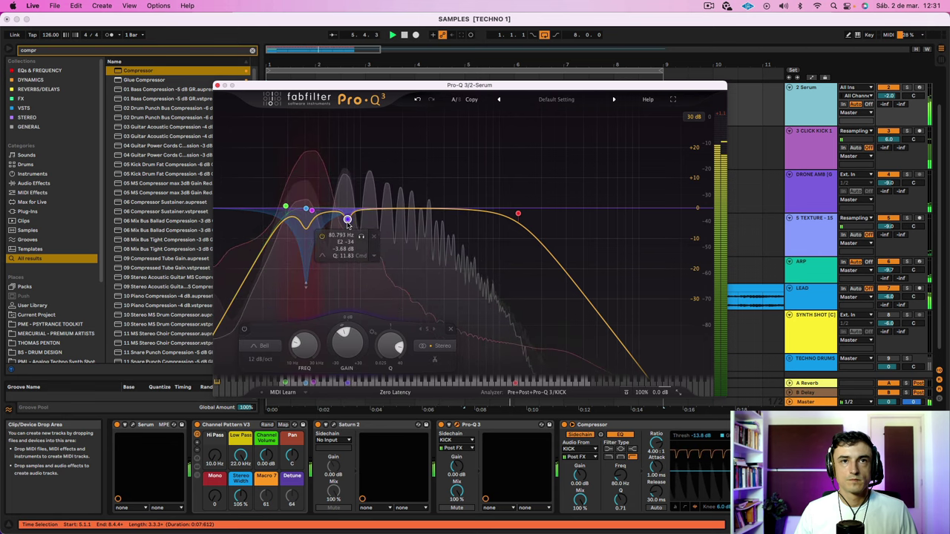
left_click(216, 86)
Move the high cut in the bass track's Pro-Q 3 up to about 6900 Hz
scroll(375, 202, "up", 2)
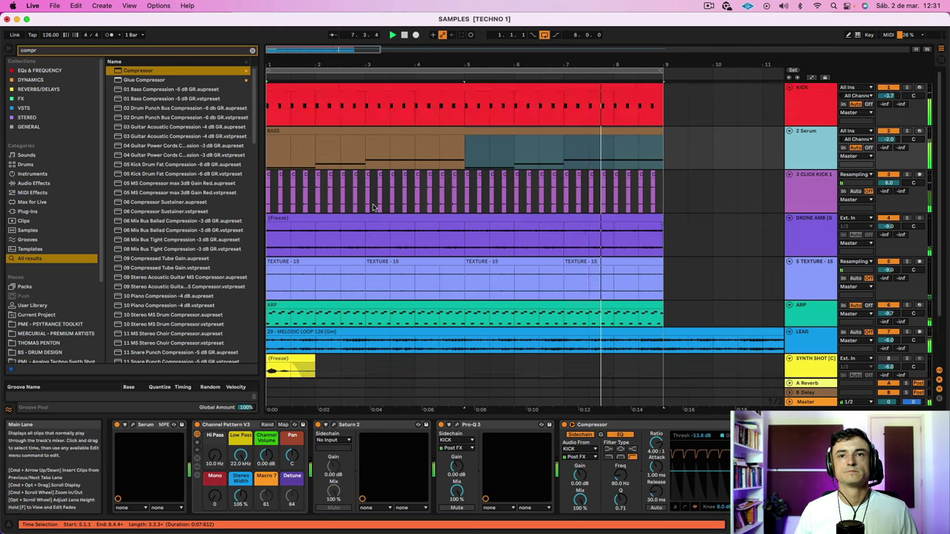
scroll(617, 262, "up", 2)
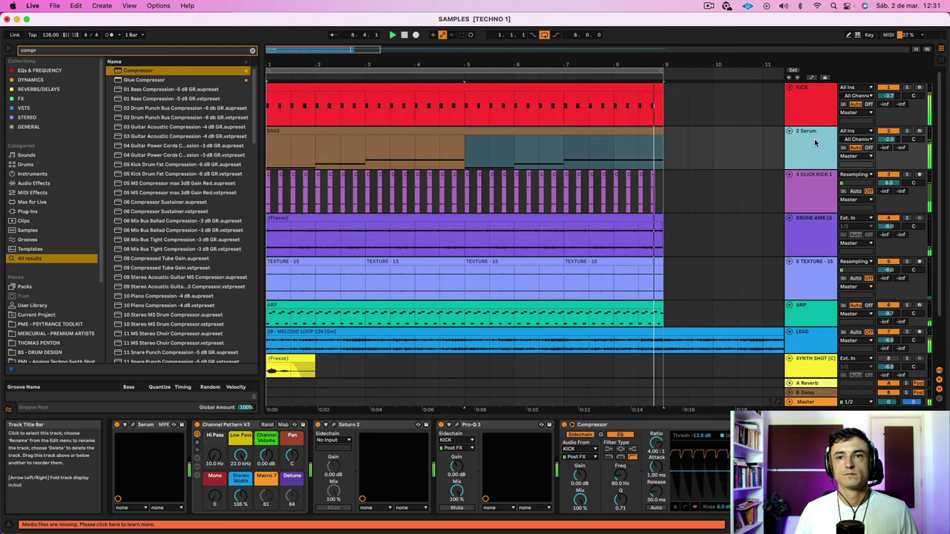
left_click(453, 425)
left_click_drag(518, 213, 616, 210)
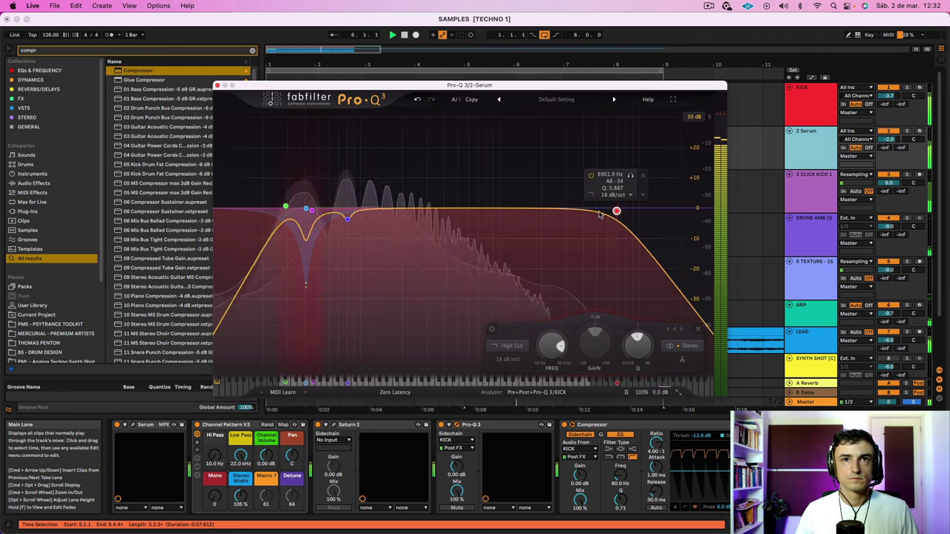
Add a bell cut of about -10.2 dB near 562 Hz with Q about 1.5, and close the equalizer
left_click_drag(465, 210, 464, 235)
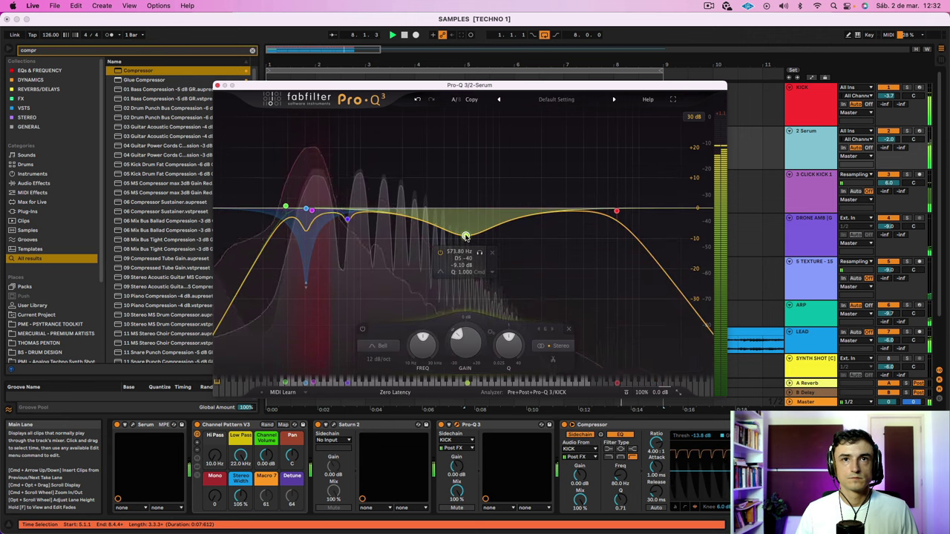
left_click_drag(465, 236, 464, 240)
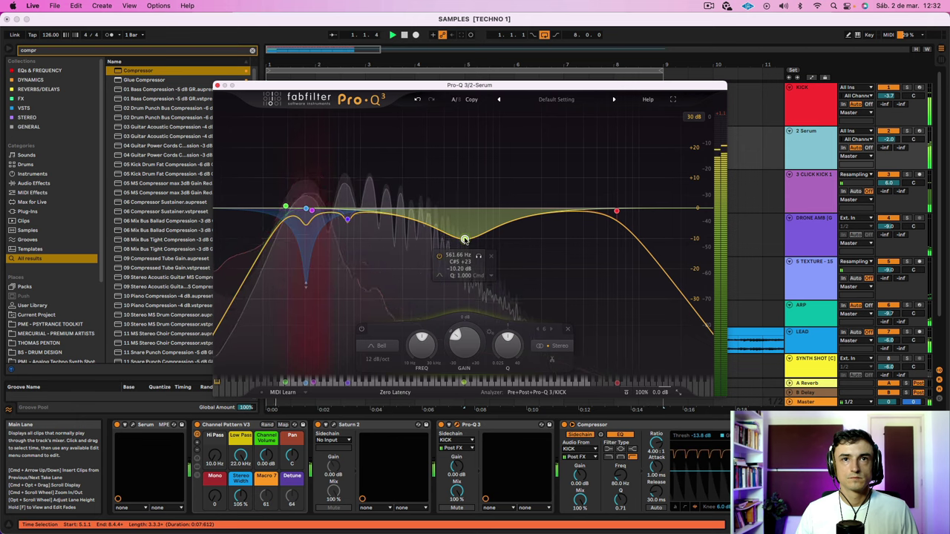
scroll(464, 240, "up", 3)
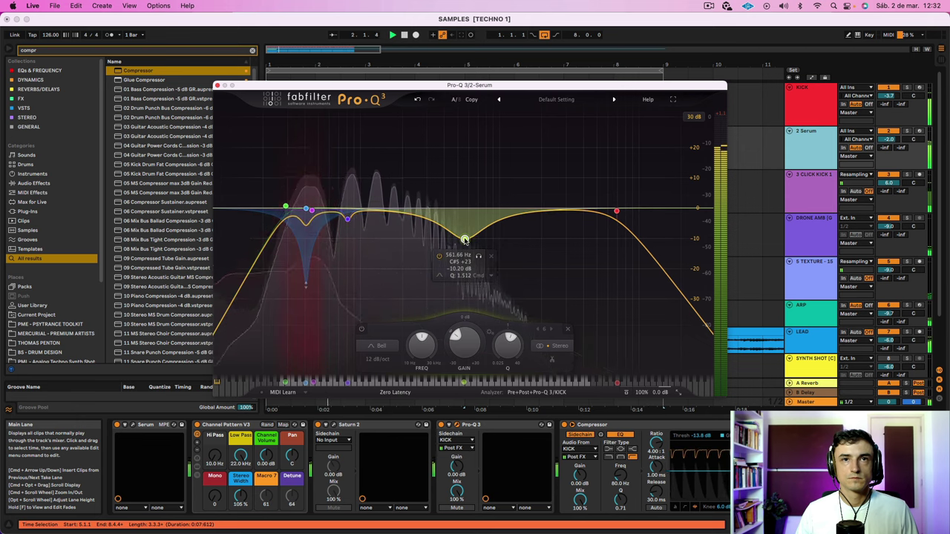
left_click(217, 85)
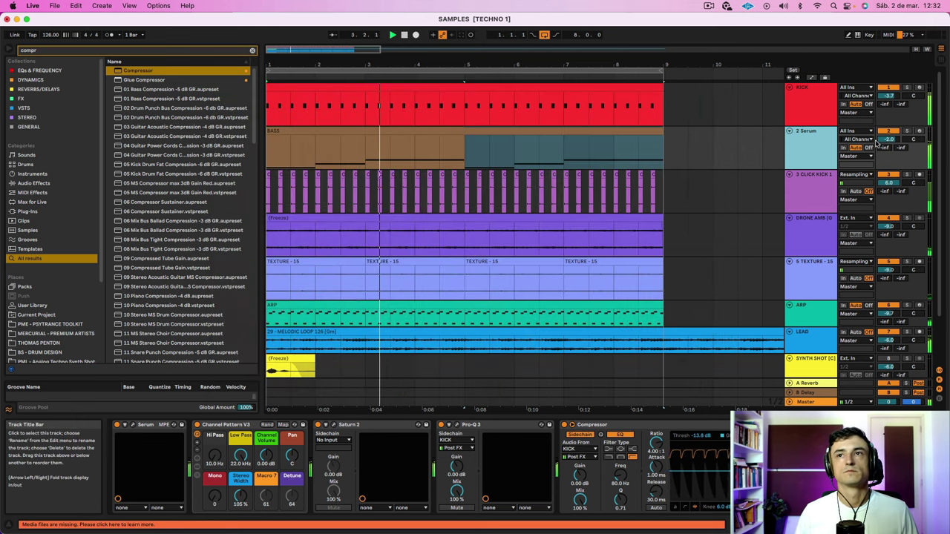
Solo the bass and kick tracks and set the bass track's Compressor threshold to -9.28 dB
left_click(906, 131)
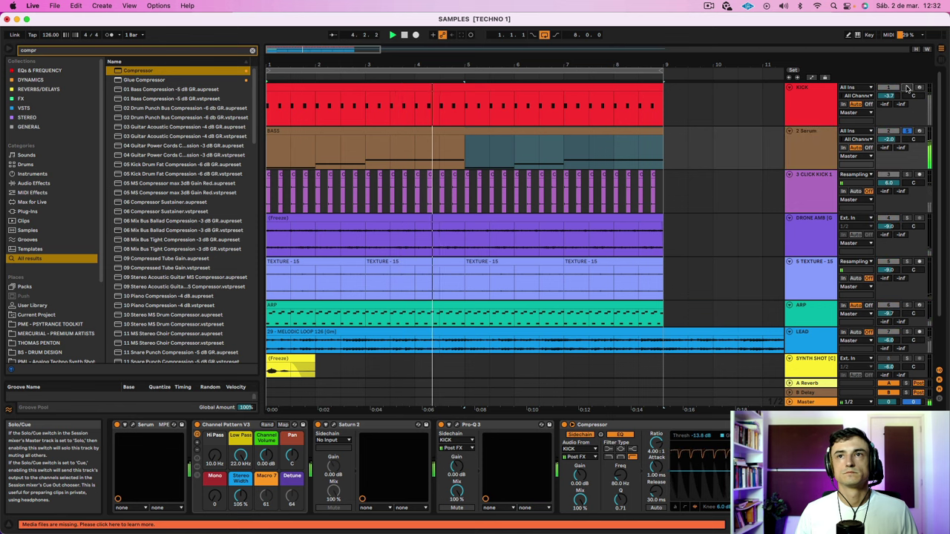
left_click(809, 138)
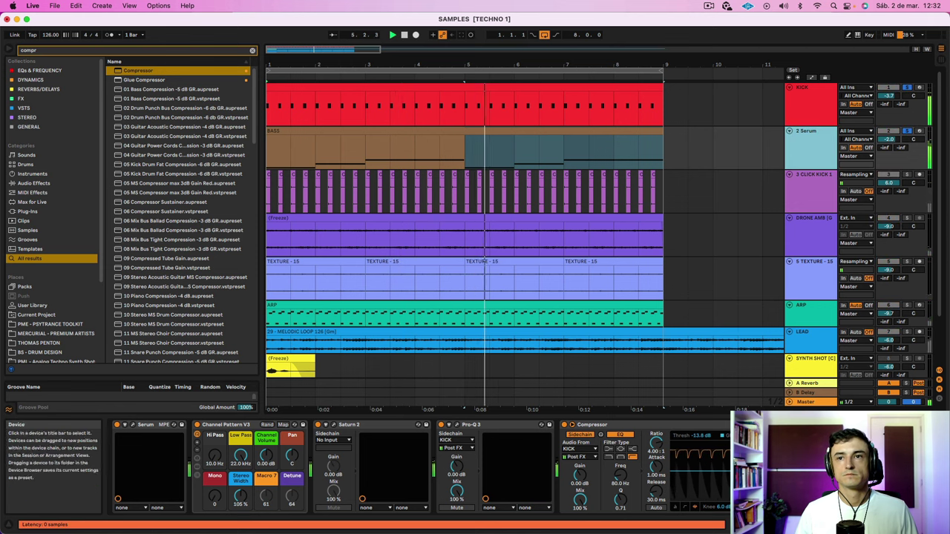
left_click_drag(700, 472, 700, 466)
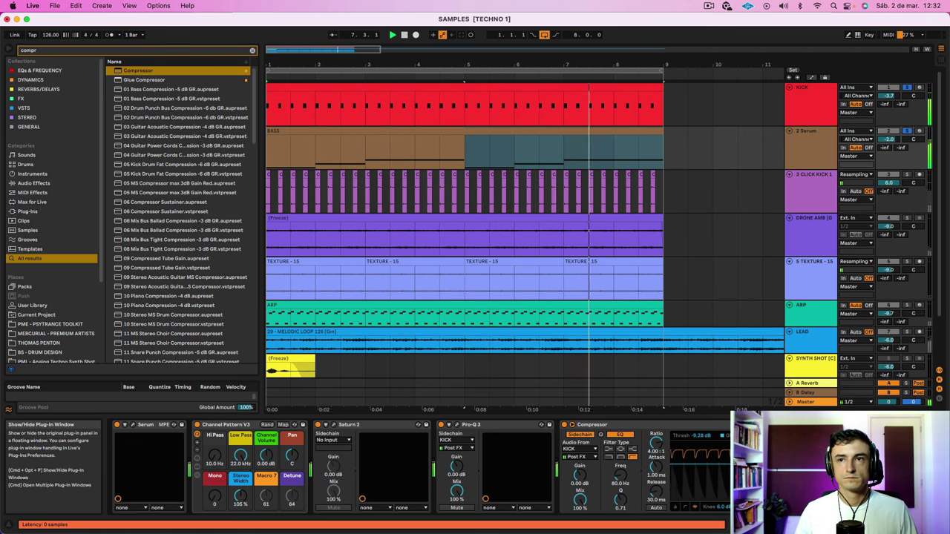
Reshape the bass track's LFOTool volume curve to start at zero, curve up to full, and fall just before the cycle ends, and close it
left_click(820, 426)
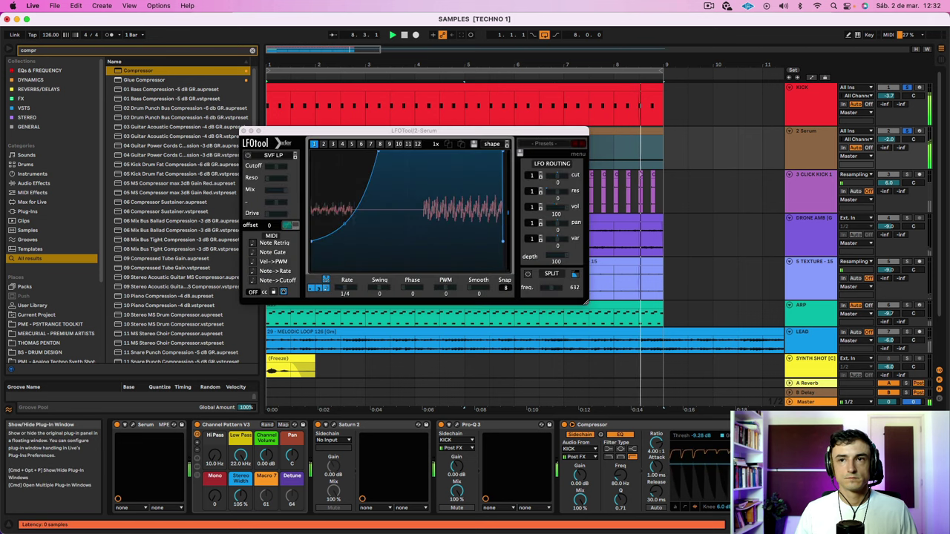
left_click_drag(313, 242, 312, 272)
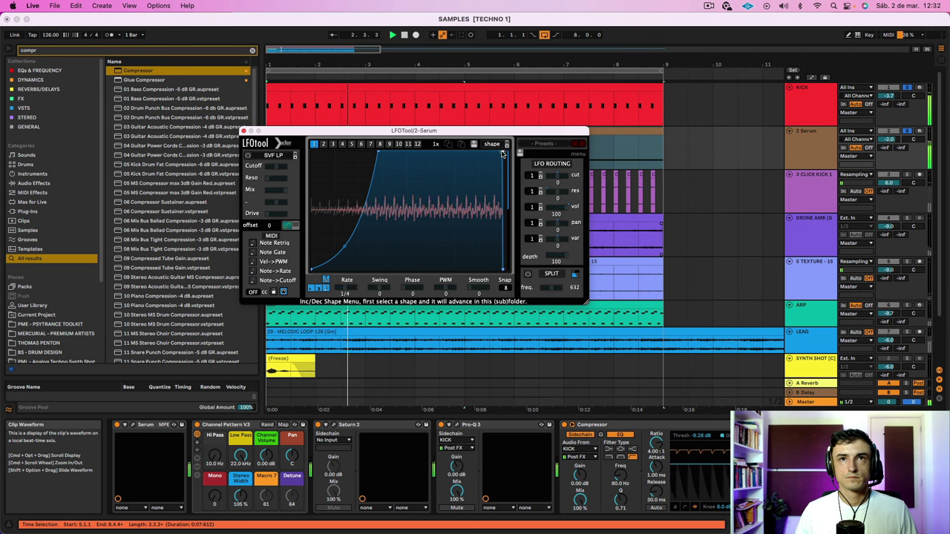
left_click_drag(503, 150, 487, 148)
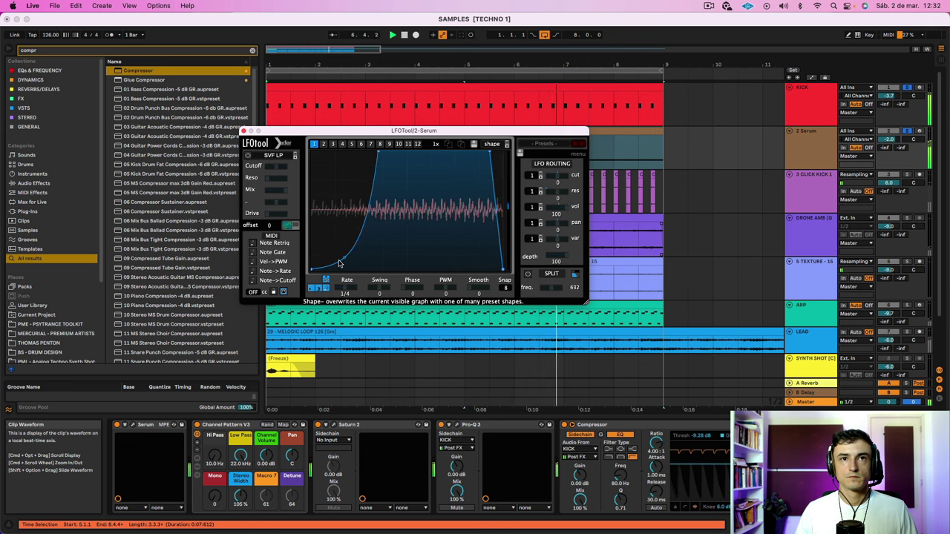
left_click_drag(337, 263, 330, 270)
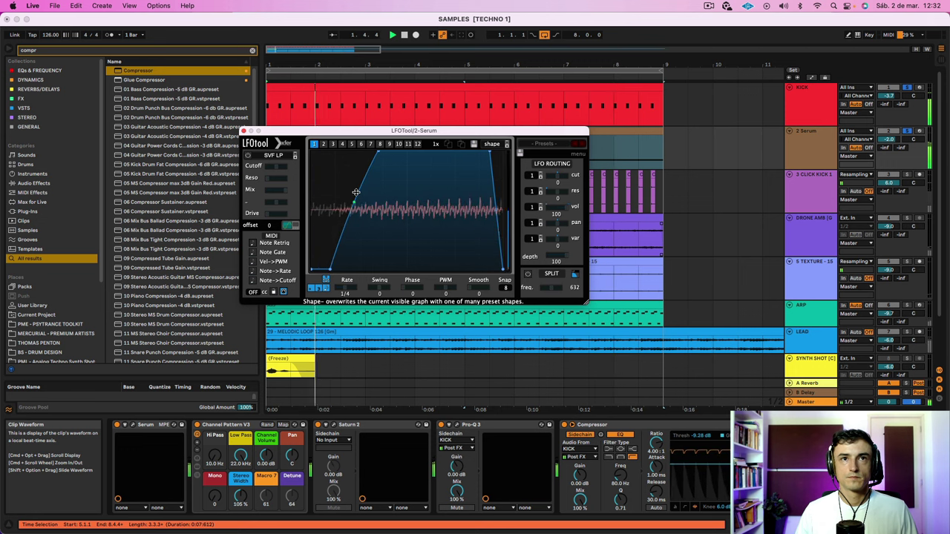
left_click_drag(330, 270, 322, 270)
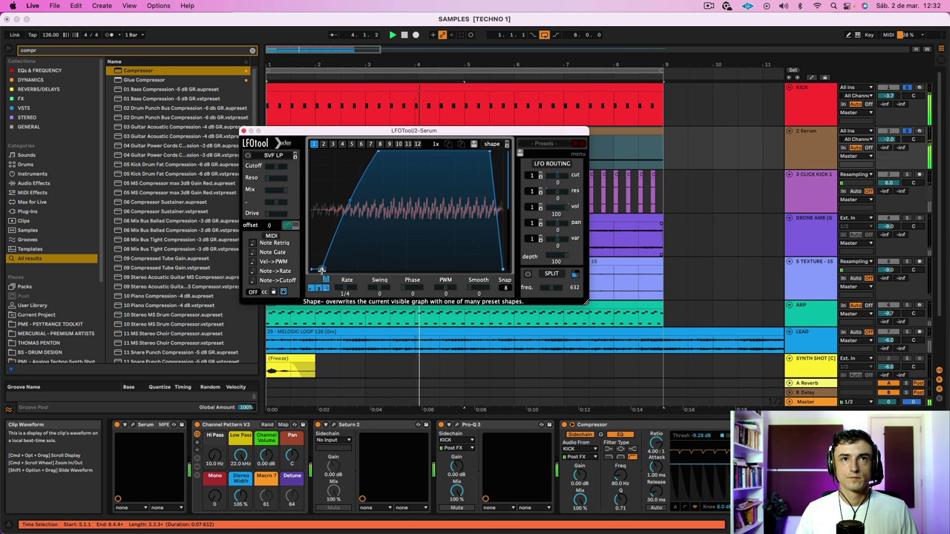
left_click_drag(347, 208, 347, 225)
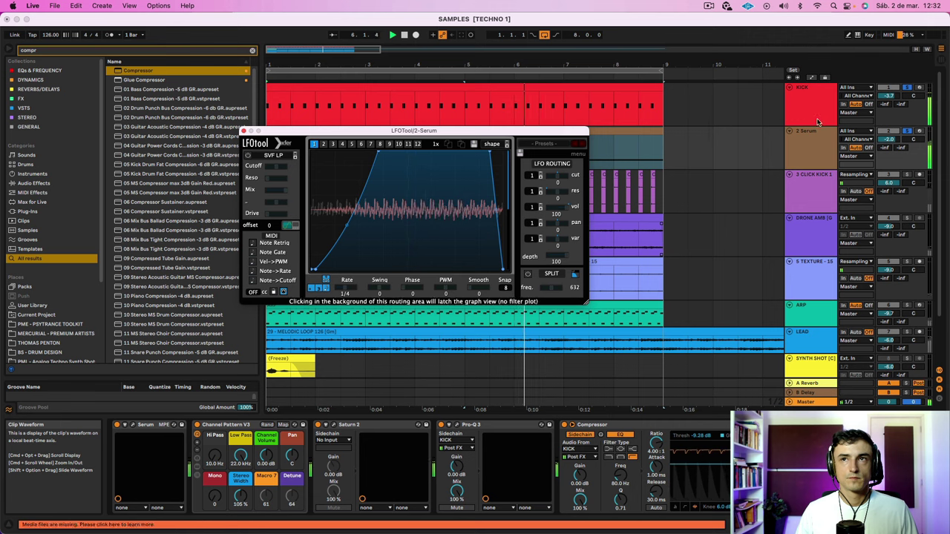
left_click(243, 131)
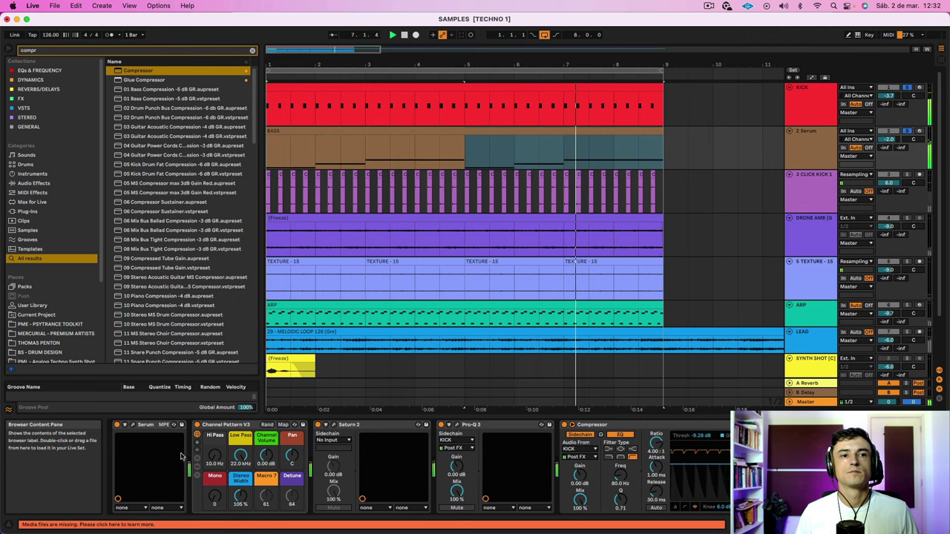
In the bass Serum's effects, set the distortion filter to OFF and disable Hyper/Dimension, Chorus and Delay
left_click(131, 426)
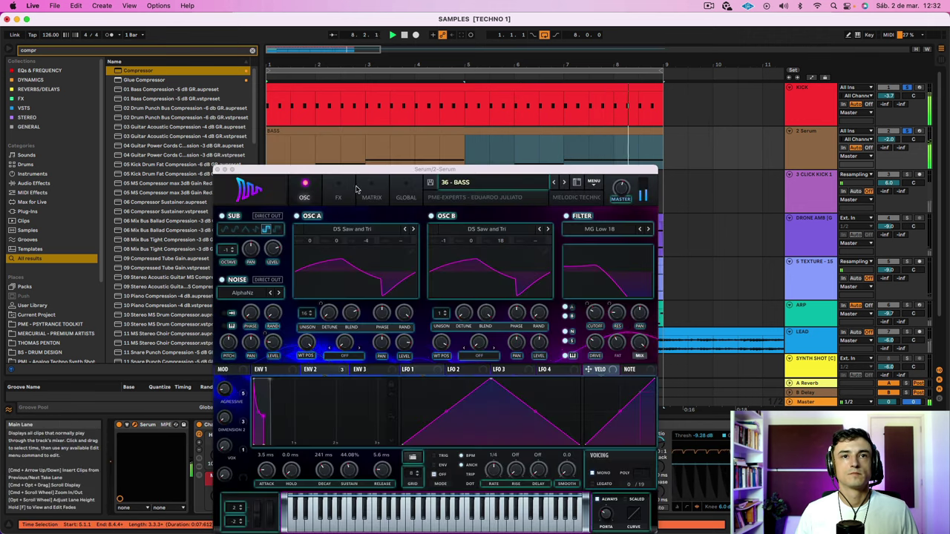
left_click(338, 197)
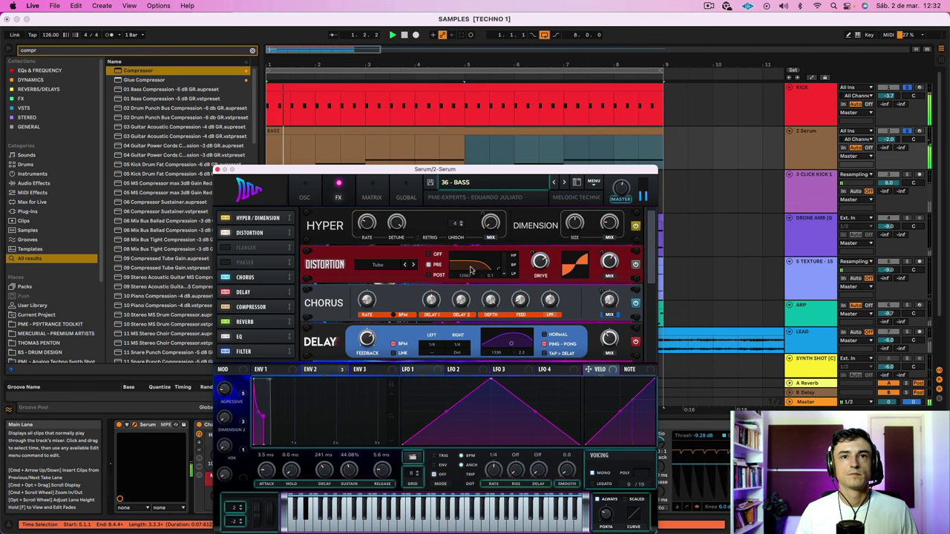
left_click(429, 255)
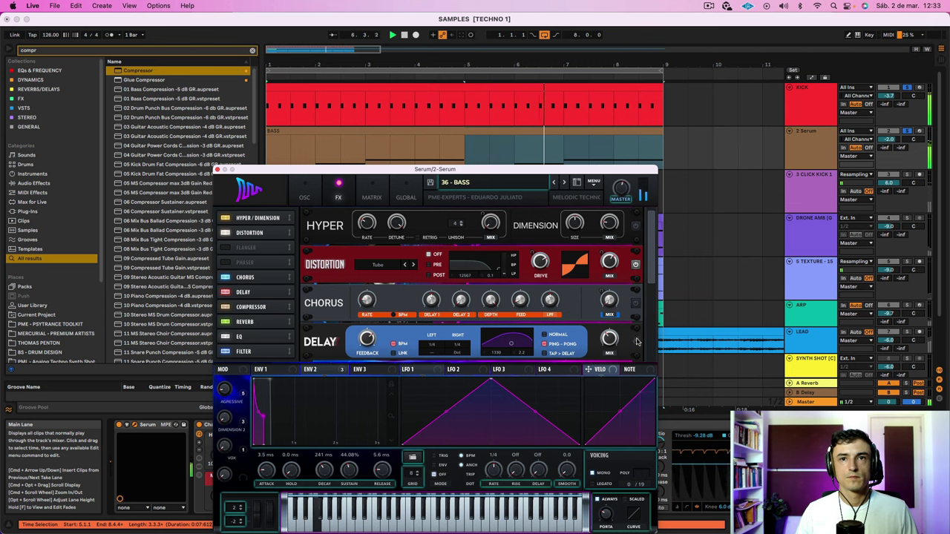
Switch the bass Serum's oscillator A to the MATRIXY C64 wavetable and adjust the filter cutoff and oscillator levels
left_click(306, 197)
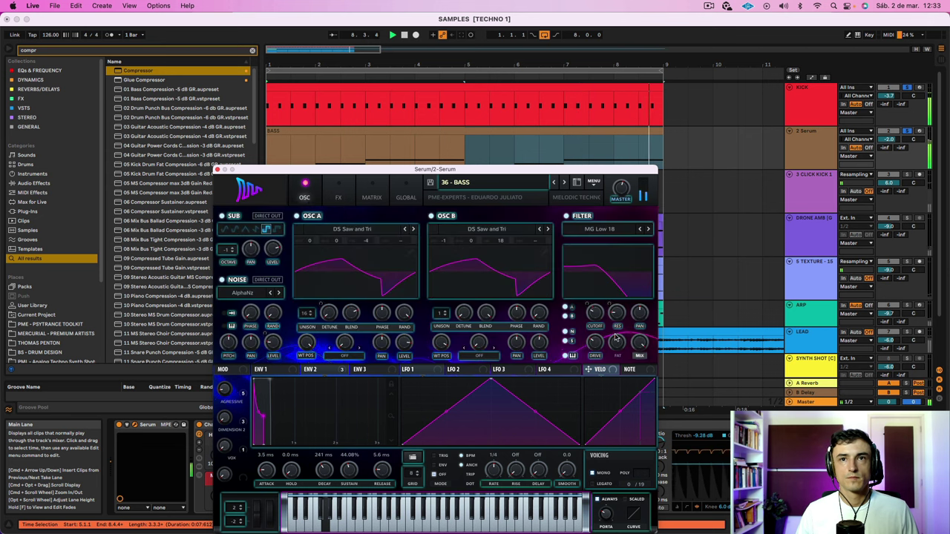
left_click_drag(595, 312, 594, 306)
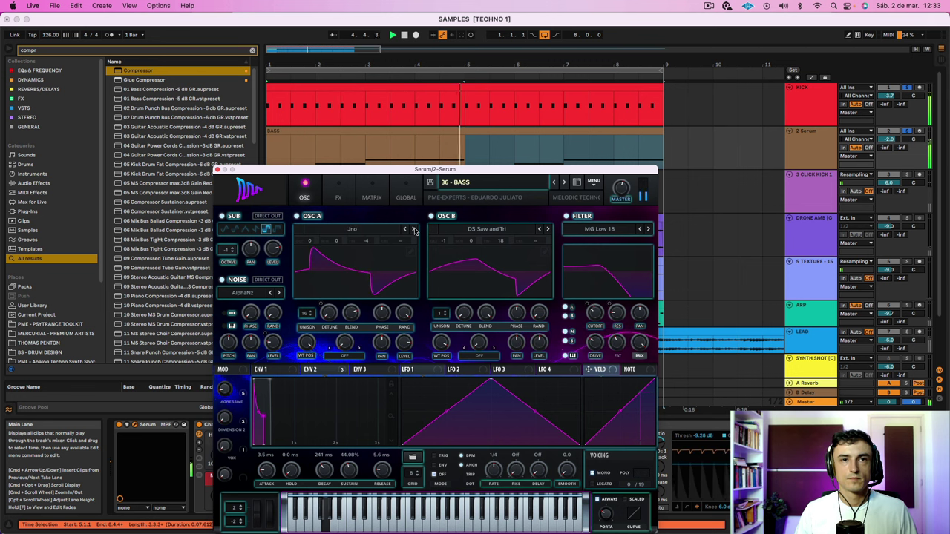
left_click(415, 230)
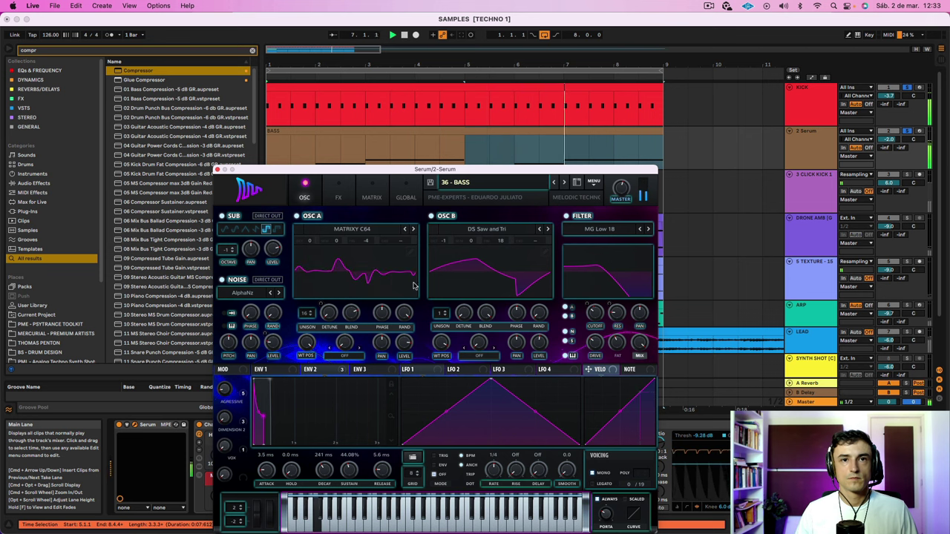
left_click_drag(544, 348, 547, 326)
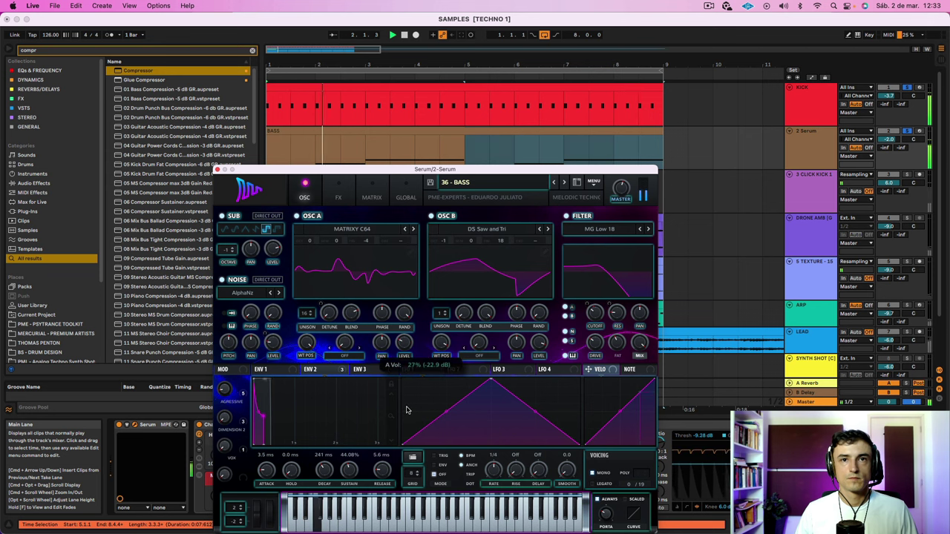
Load the Analog wavetable Basic Shapes into oscillator B and adjust its wavetable position to a saw and its level
left_click(487, 231)
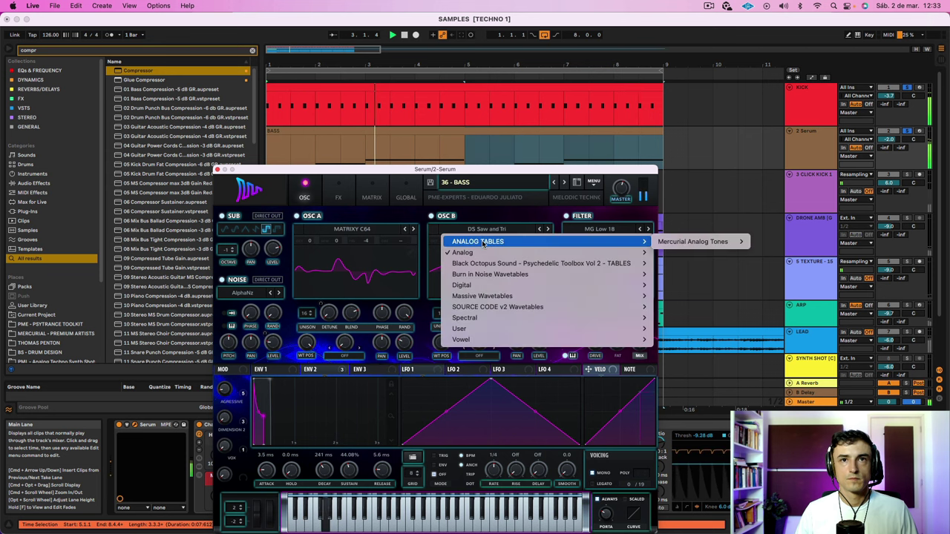
mouse_move(520, 253)
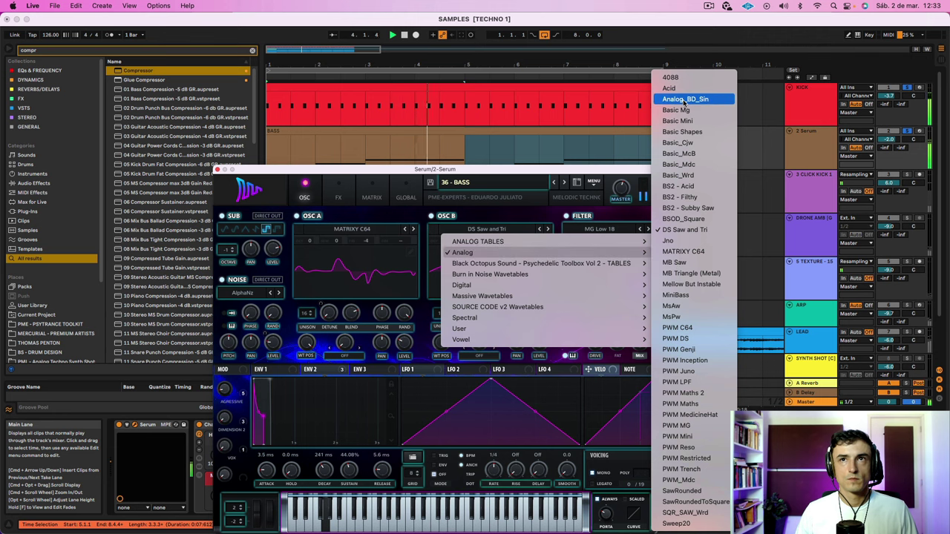
left_click(690, 133)
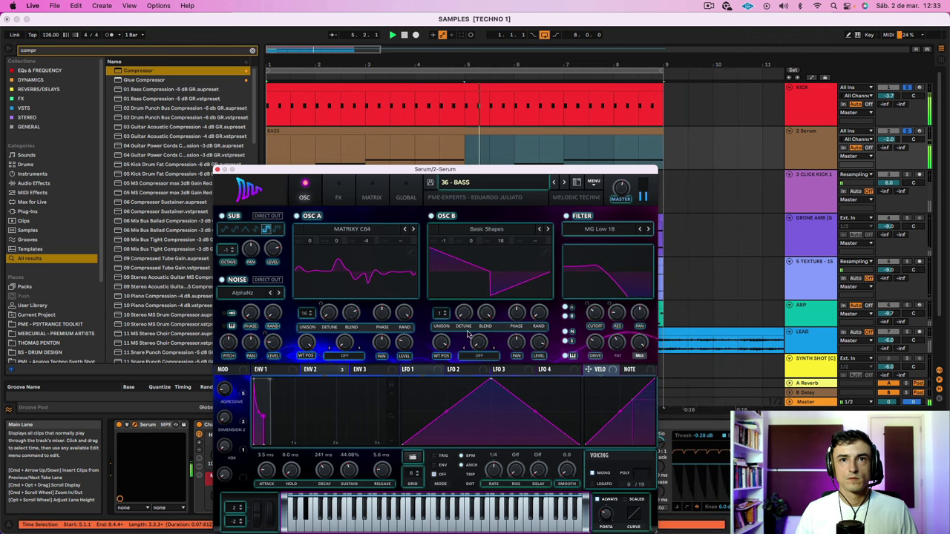
mouse_move(443, 343)
left_mouse_down()
mouse_move(438, 403)
mouse_move(442, 350)
left_mouse_up()
left_click_drag(539, 346, 533, 367)
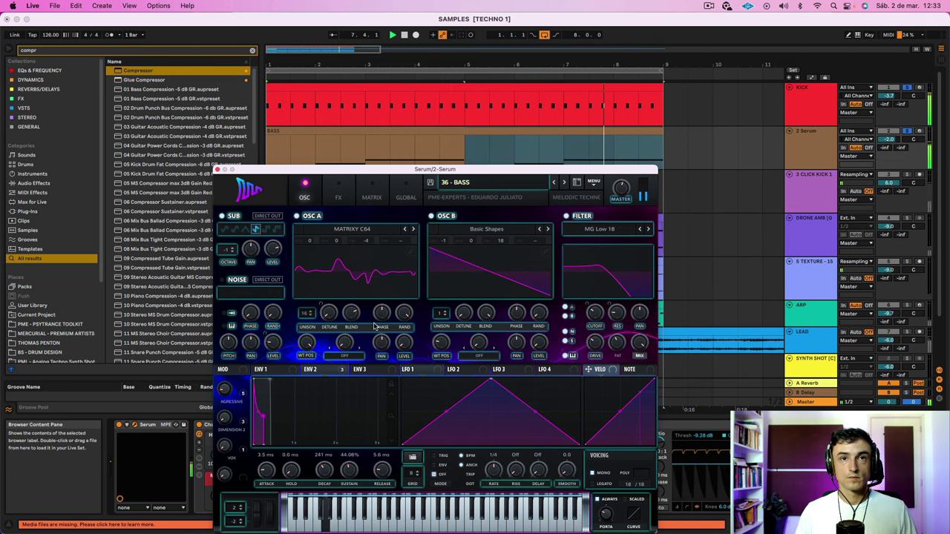
Use a saw waveform for the sub oscillator with the noise oscillator off, adjust the sub level, and close Serum
left_click_drag(271, 250, 263, 277)
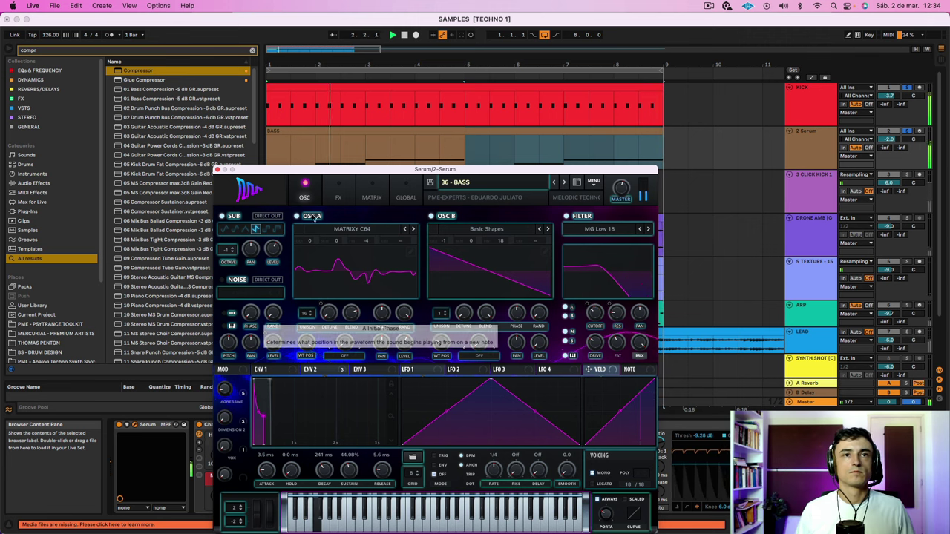
left_click(216, 169)
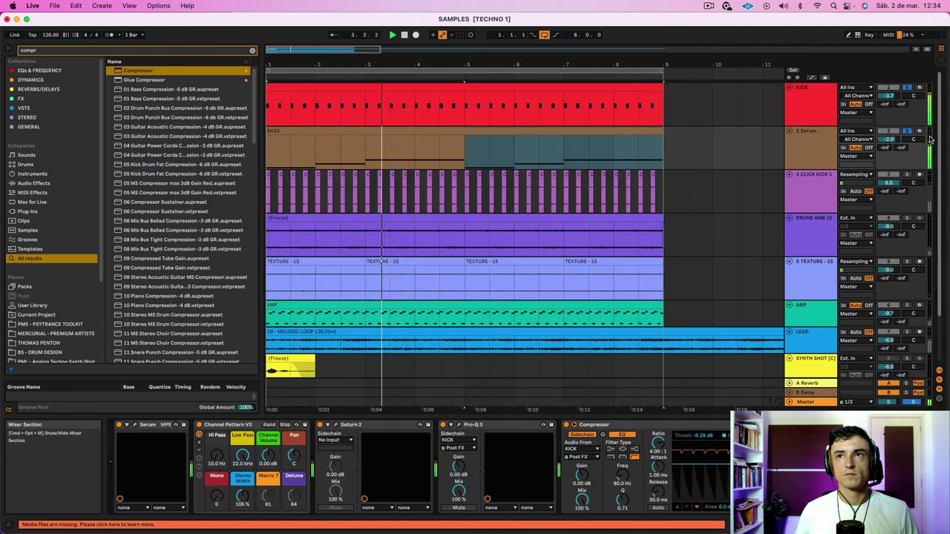
Unsolo the bass and kick tracks, check the SYNTH SHOT track in the full mix, and delete that track
left_click(797, 156)
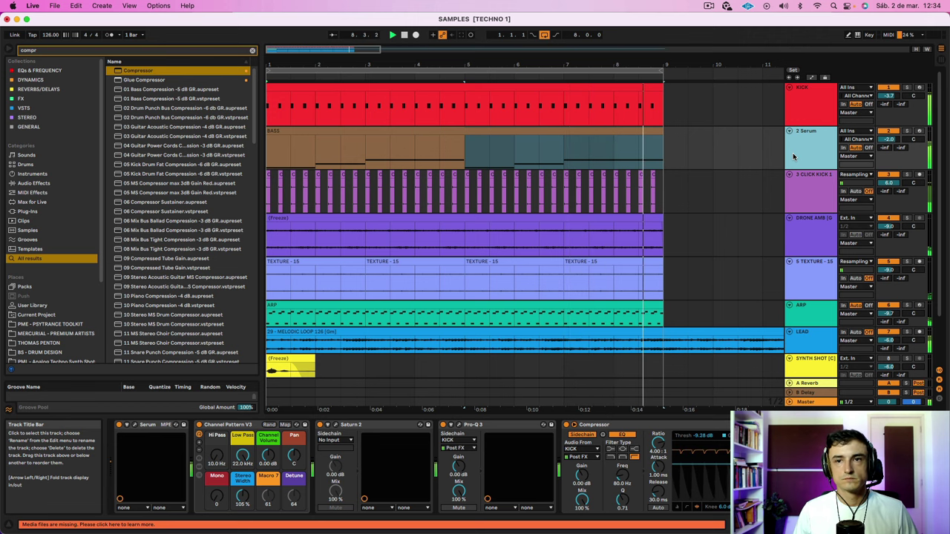
scroll(632, 195, "down", 3)
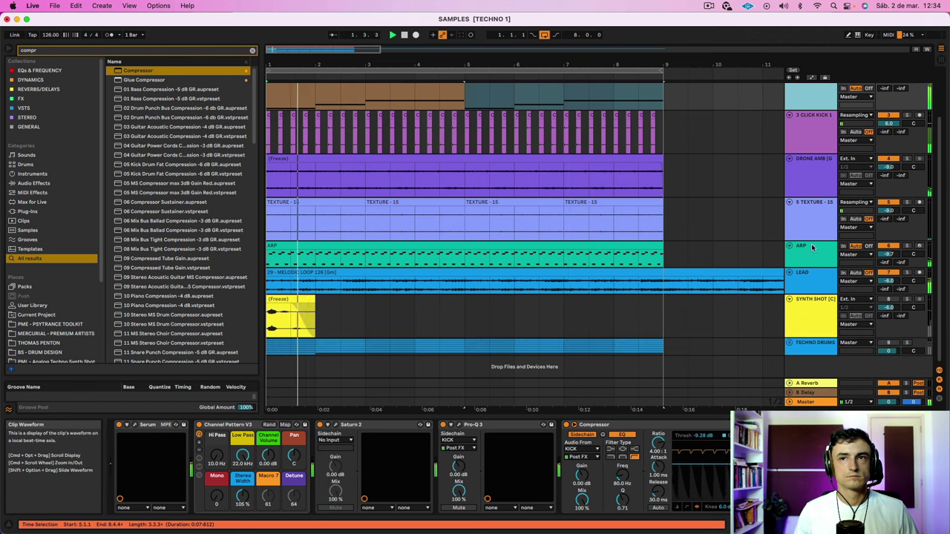
left_click(744, 321)
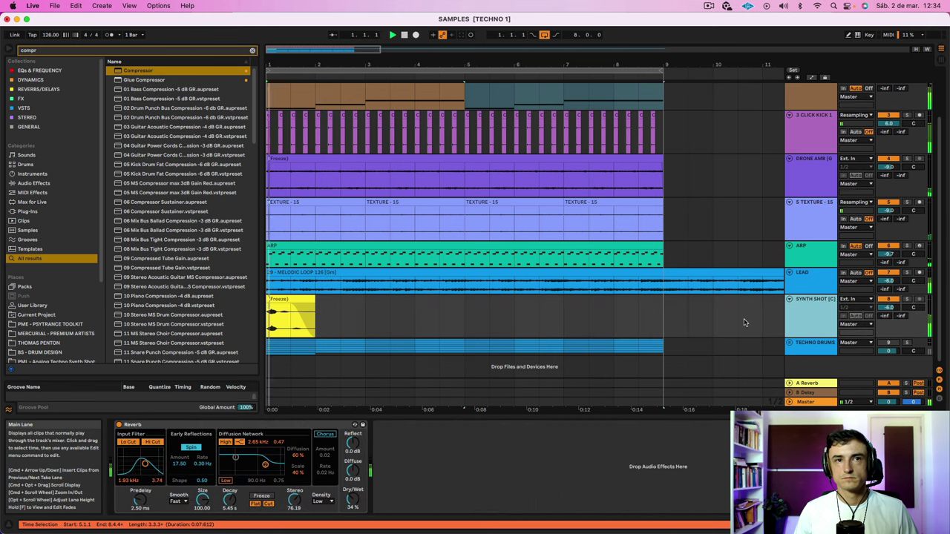
left_click(294, 300)
key("space")
left_click(814, 312)
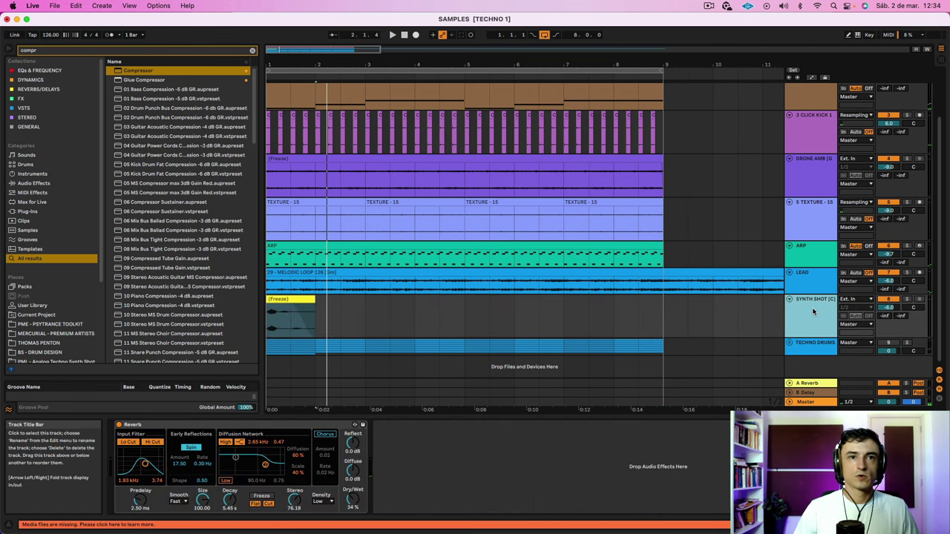
key("Delete")
Play back the remaining arrangement and duplicate the ARP track
left_click(811, 279)
key("space")
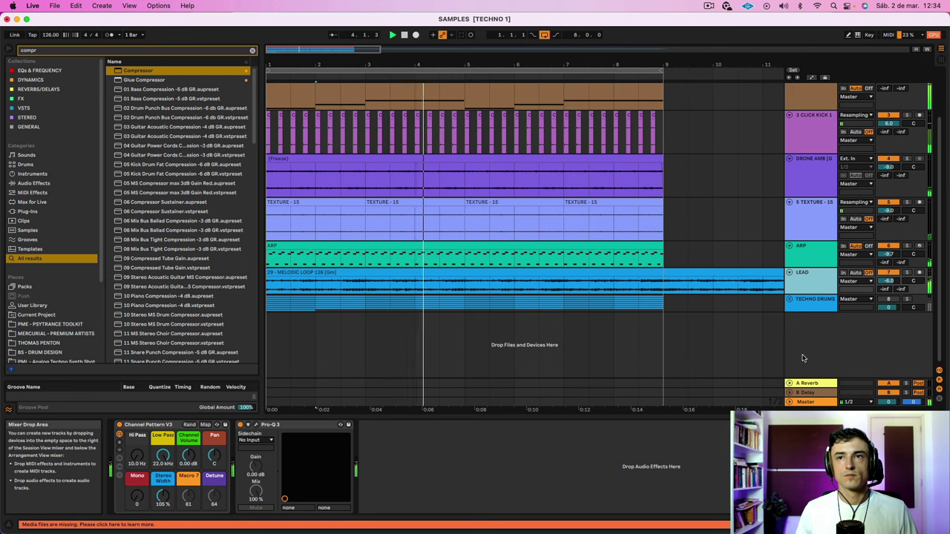
left_click(805, 256)
right_click(805, 255)
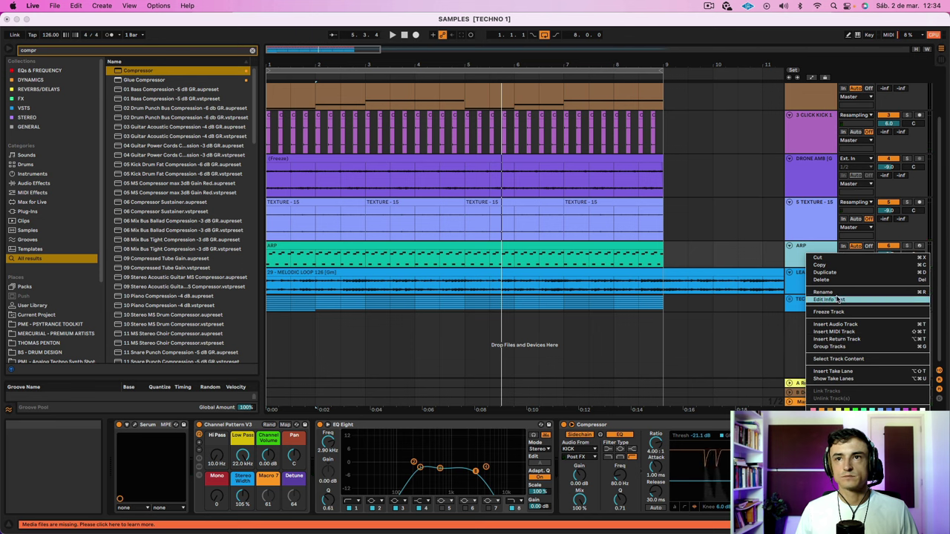
left_click(799, 256)
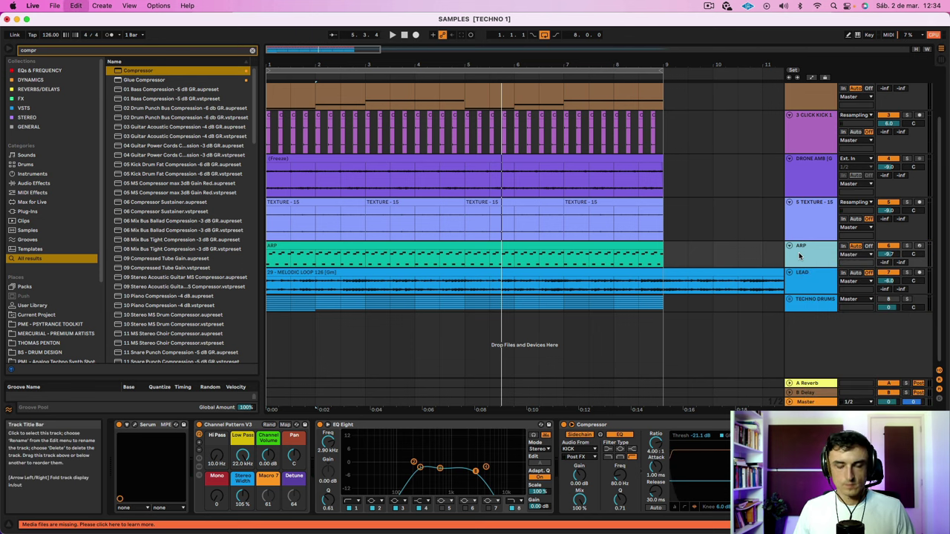
key("super+d")
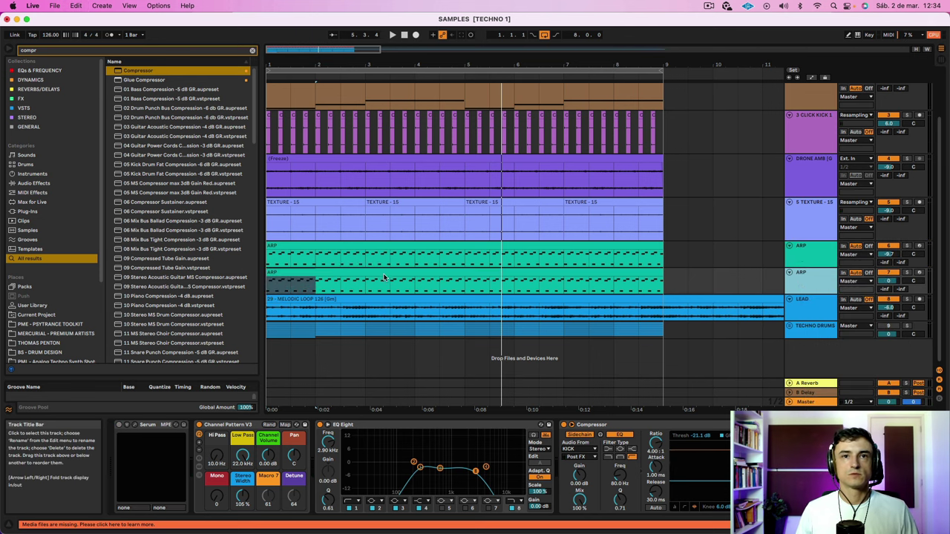
Open Serum on the duplicated ARP track, browse to the 03 - PLUCK preset, and close the plug-in
left_click(386, 271)
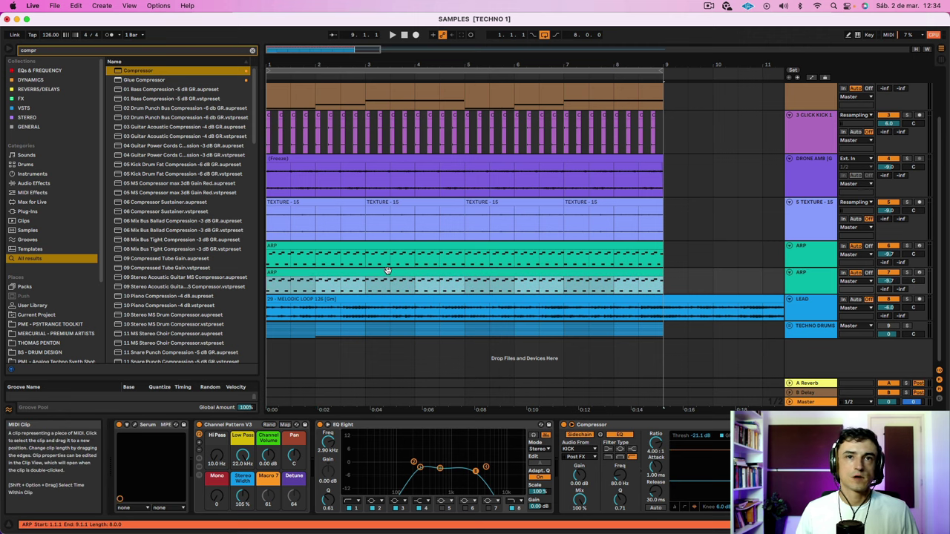
left_click(135, 425)
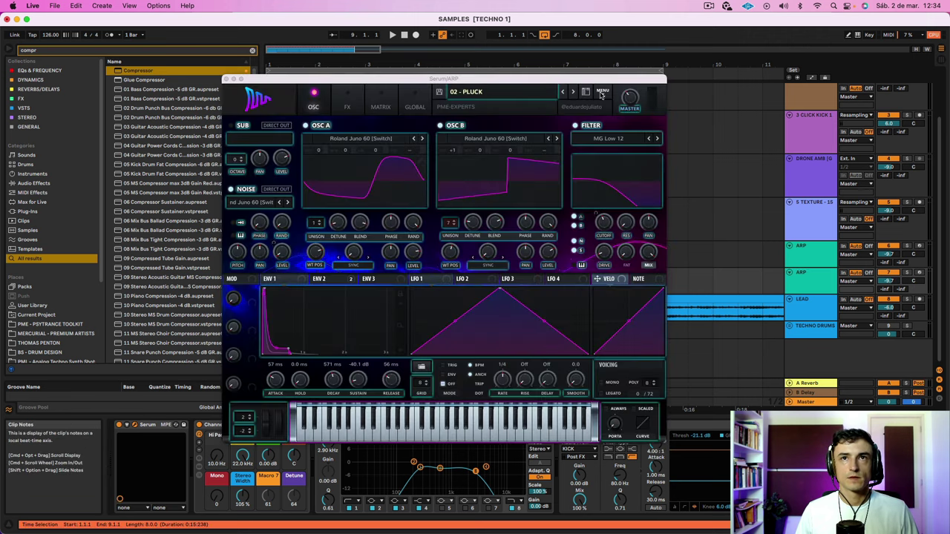
left_click(573, 93)
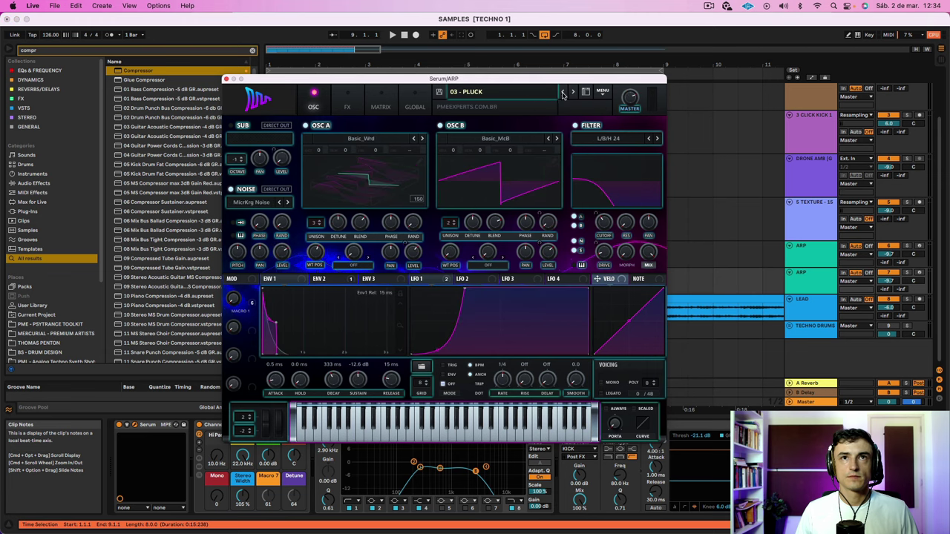
left_click(226, 79)
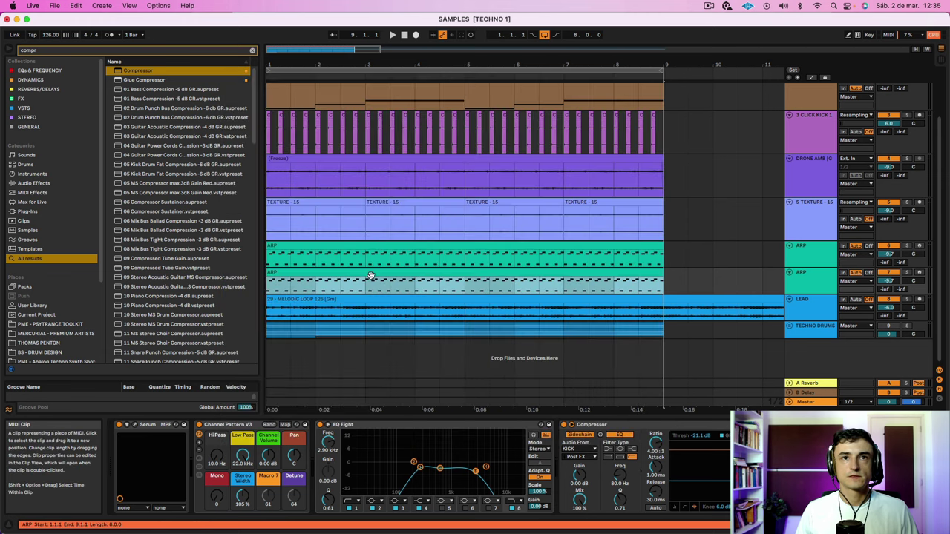
Open the duplicated ARP clip in the full-size note editor and delete all its notes
double_click(370, 274)
left_click_drag(255, 170, 945, 305)
key("Delete")
Add a G note from 1.1.1 to about 1.3.4 in the emptied clip and transpose it down by octaves to G1
double_click(252, 295)
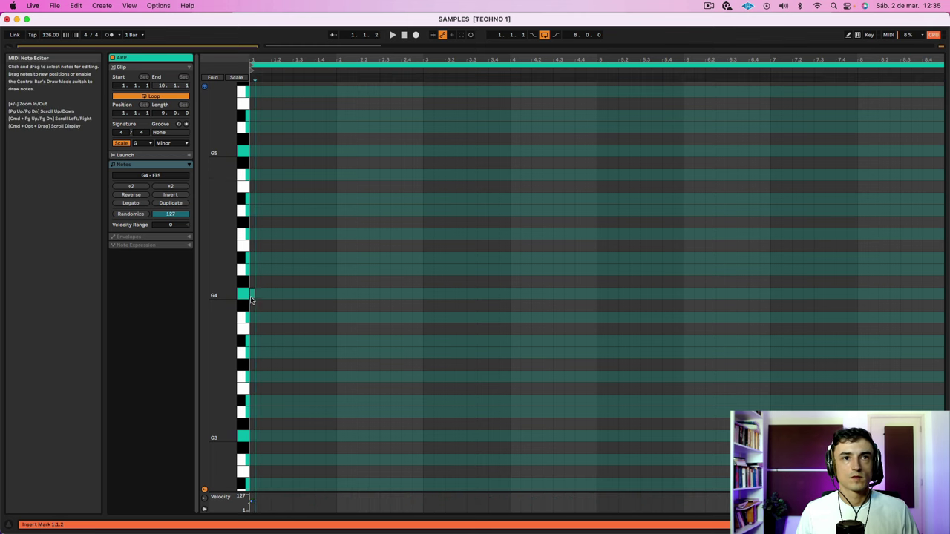
key("shift+Down")
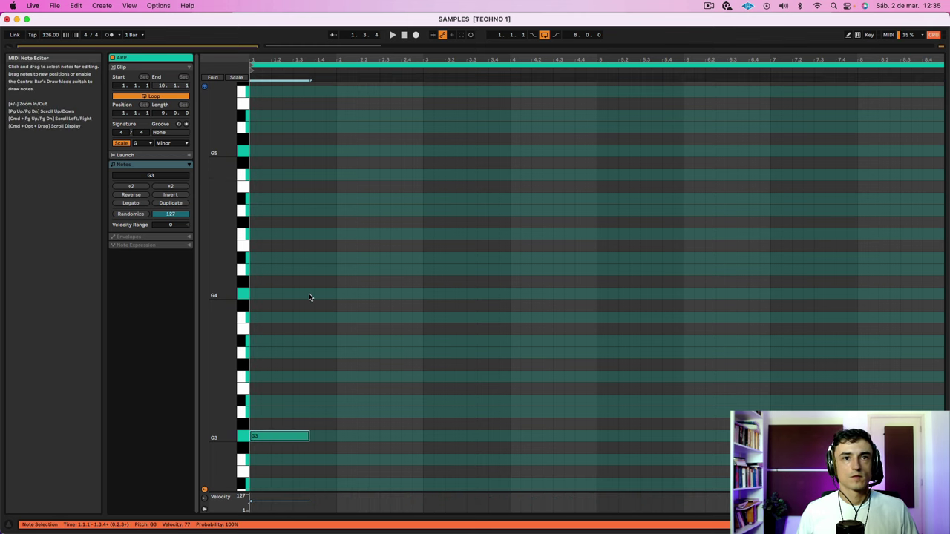
key("shift+Down")
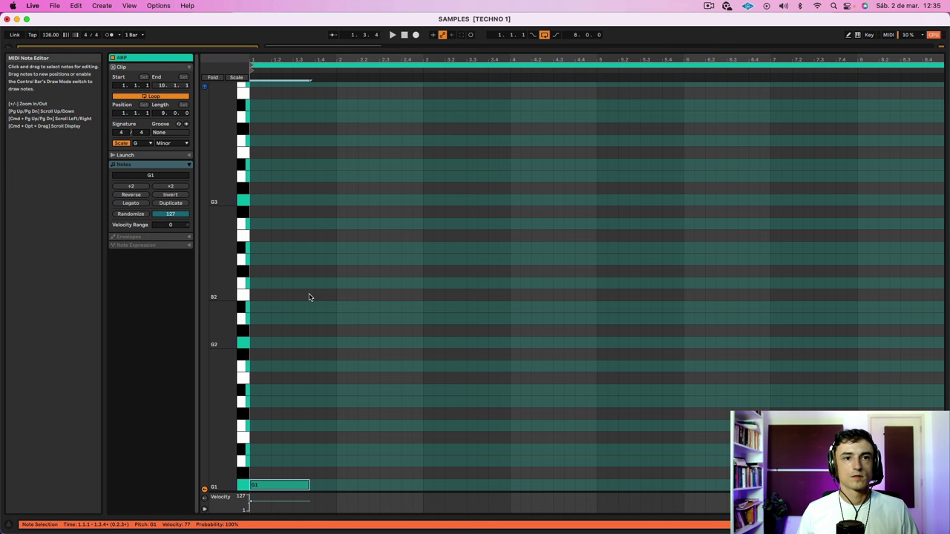
Audition the G1 note in the ARP clip and transpose it up an octave to G2
key("space")
key("space")
key("Up")
key("Up")
key("Down")
key("Down")
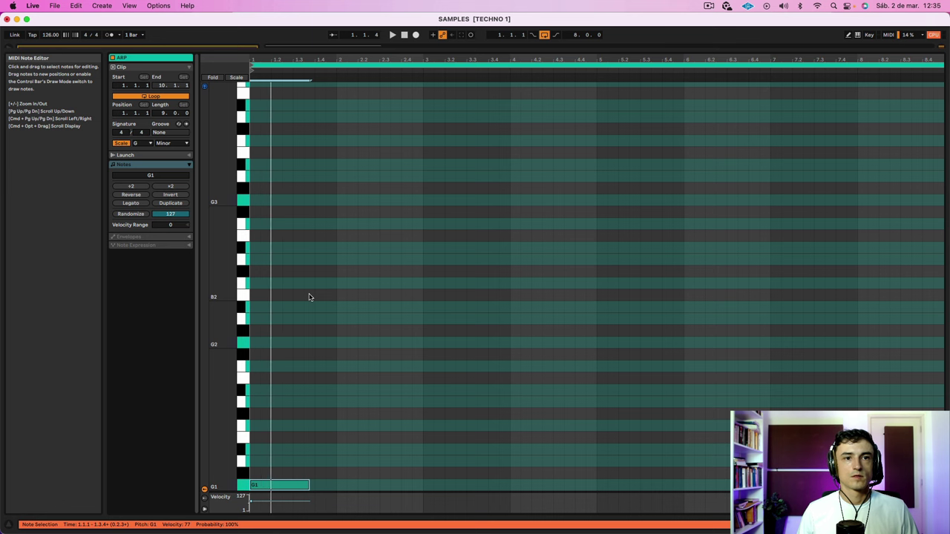
key("shift+Up")
key("space")
key("space")
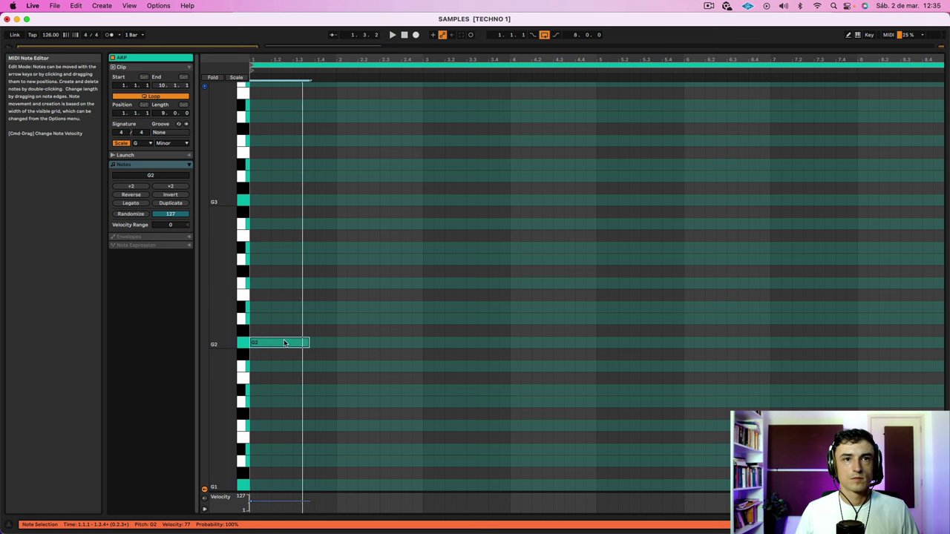
Move the note down to E♭2 at 1.1.1, shorten it to about one beat and raise its velocity to 127
left_click_drag(284, 343, 272, 391)
key("space")
key("space")
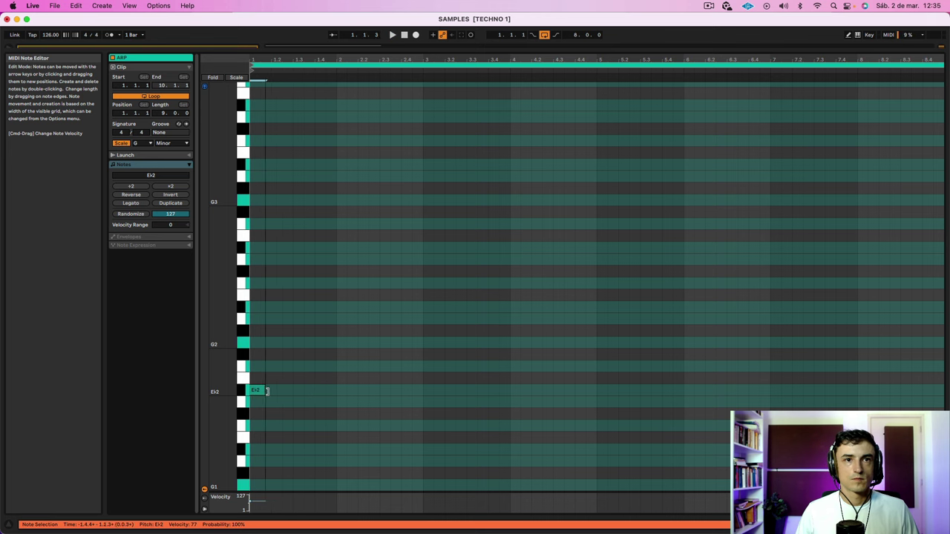
key("space")
scroll(297, 395, "down", 3)
key("space")
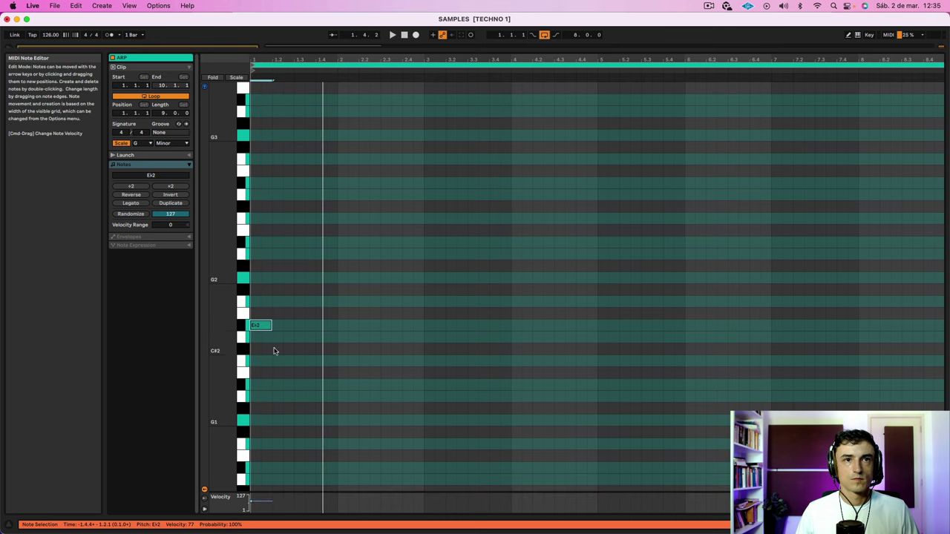
left_click_drag(262, 326, 258, 311, "super")
key("space")
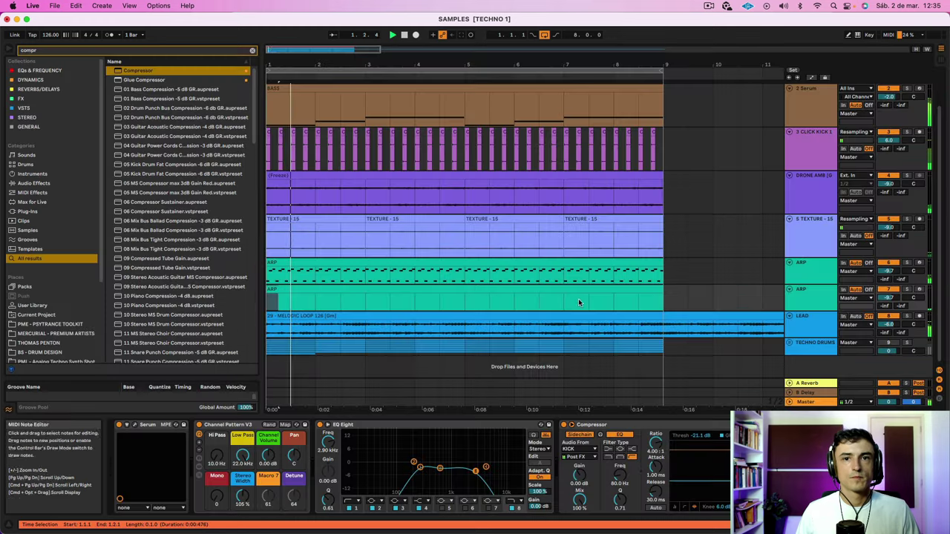
Bypass EQ Eight on the duplicated ARP track and set the track's volume to -4.0 dB
left_click(321, 425)
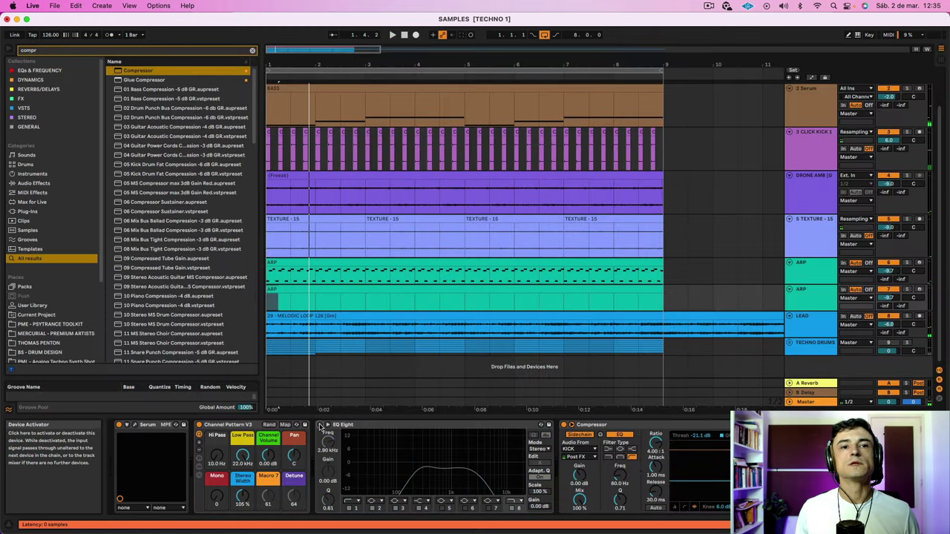
left_click(315, 292)
left_click(813, 298)
left_click(888, 298)
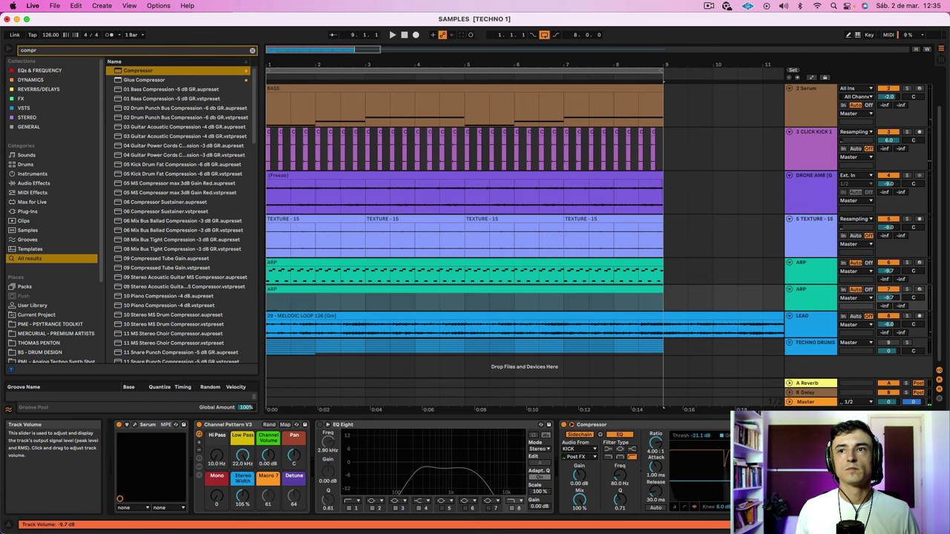
key("space")
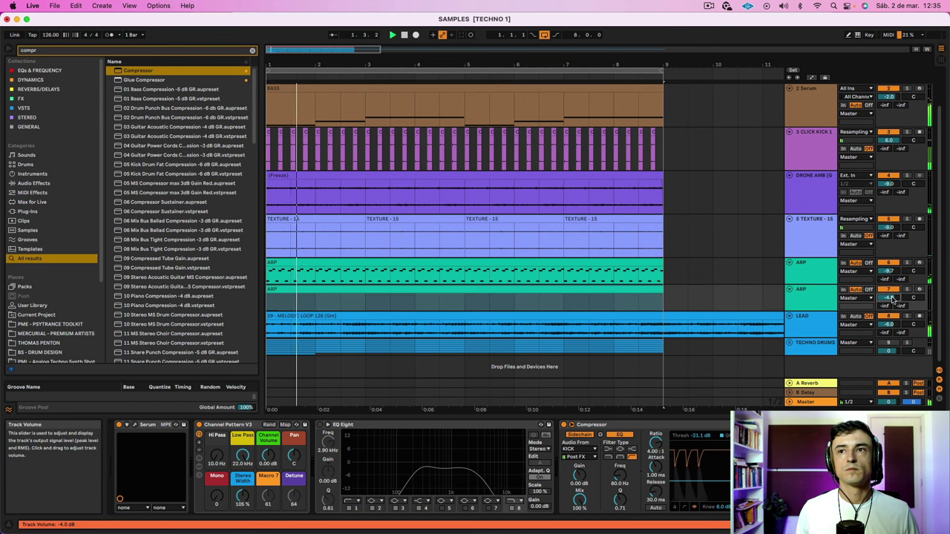
Reopen the duplicated ARP clip's note editor and limit the piano roll to the notes of the G Minor scale
double_click(383, 290)
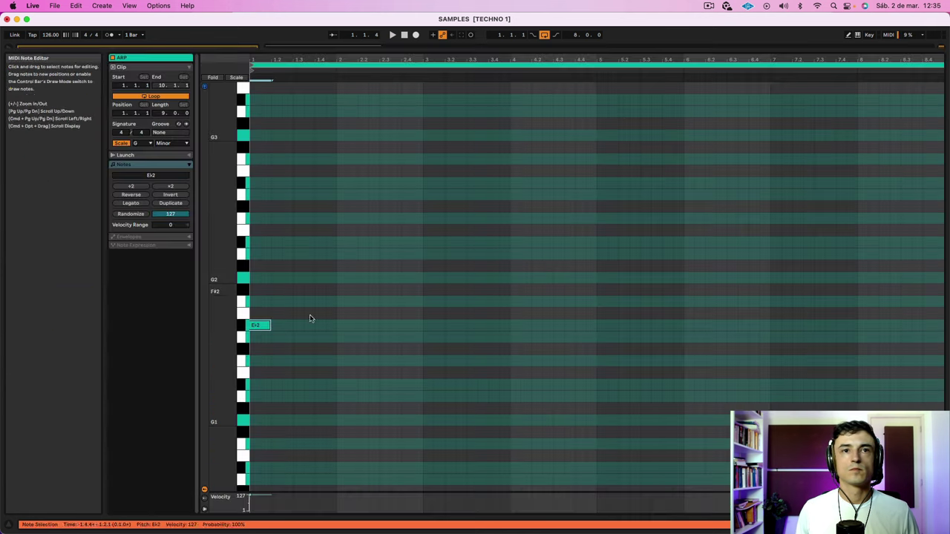
left_click(274, 327)
key("space")
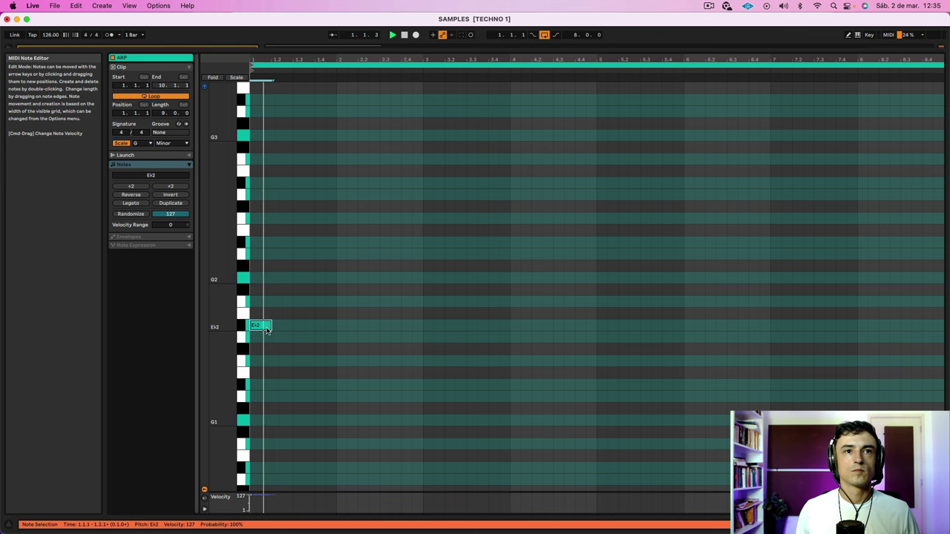
left_click(236, 77)
key("space")
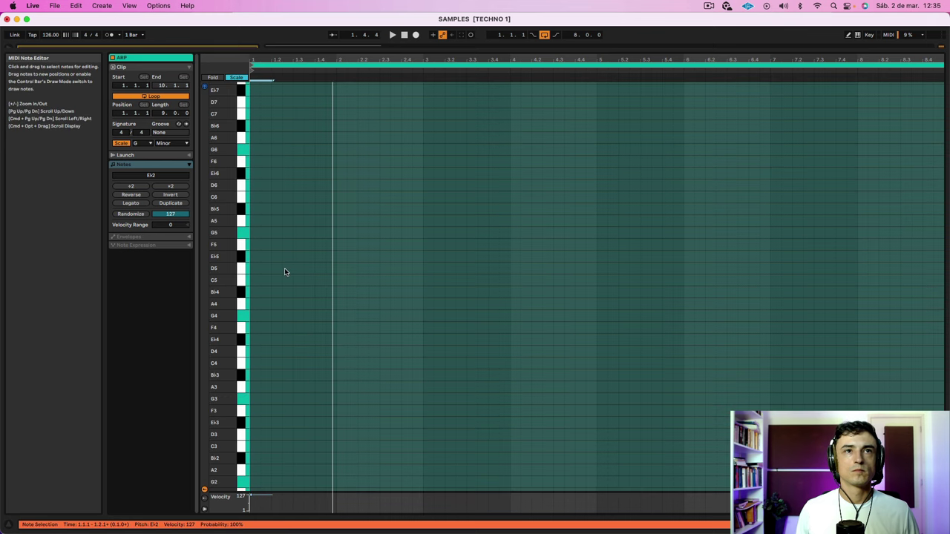
scroll(284, 272, "down", 5)
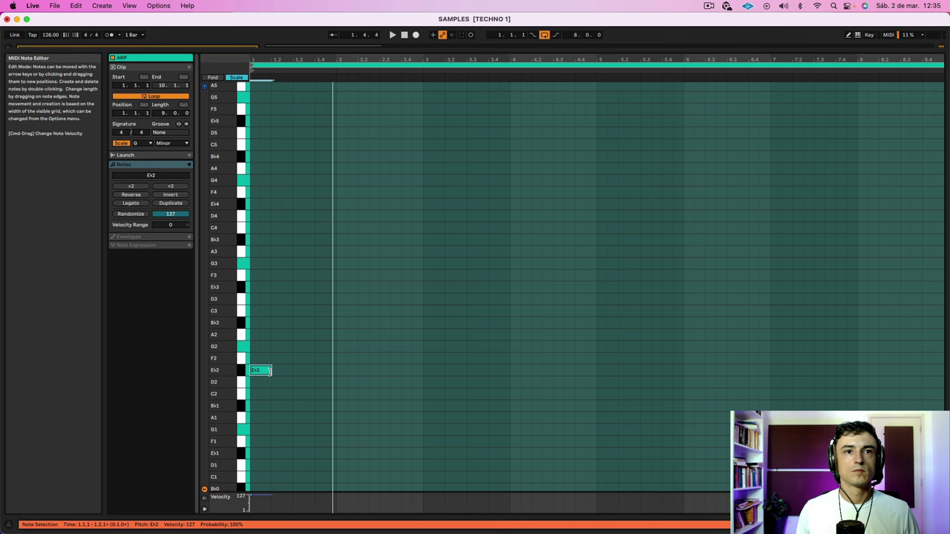
Copy the E♭2 note to F2 at the start of bar 2 and to G2 at the start of bar 3
left_click(269, 371)
left_click_drag(260, 373, 438, 358)
key("space")
left_click(455, 382)
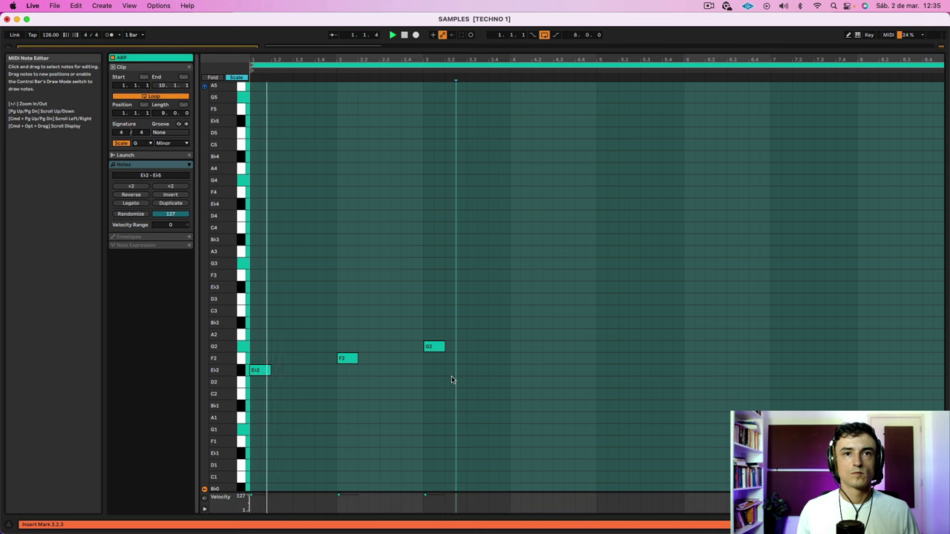
Set the note editor to a fixed 1/16 grid
scroll(298, 107, "up", 1)
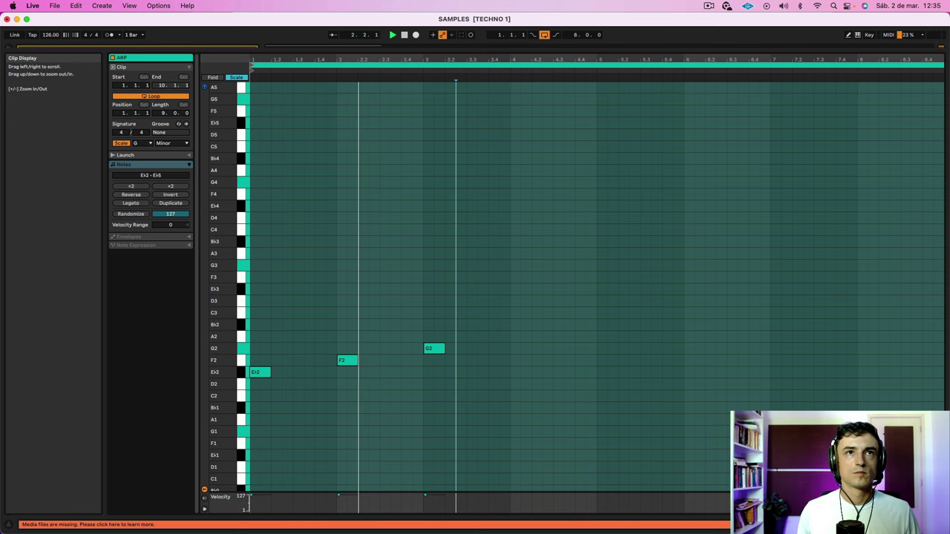
left_click_drag(426, 60, 537, 292)
scroll(537, 293, "left", 1)
key("space")
right_click(311, 257)
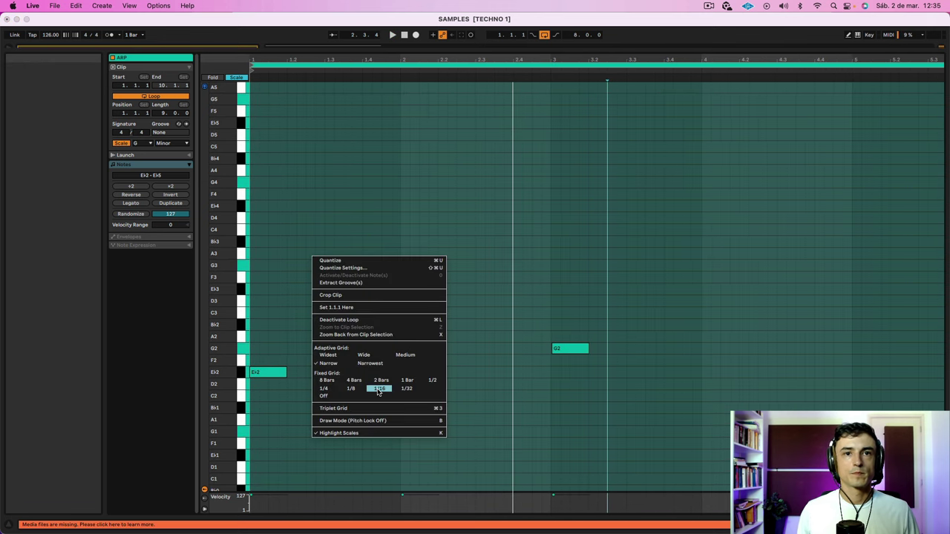
left_click(378, 389)
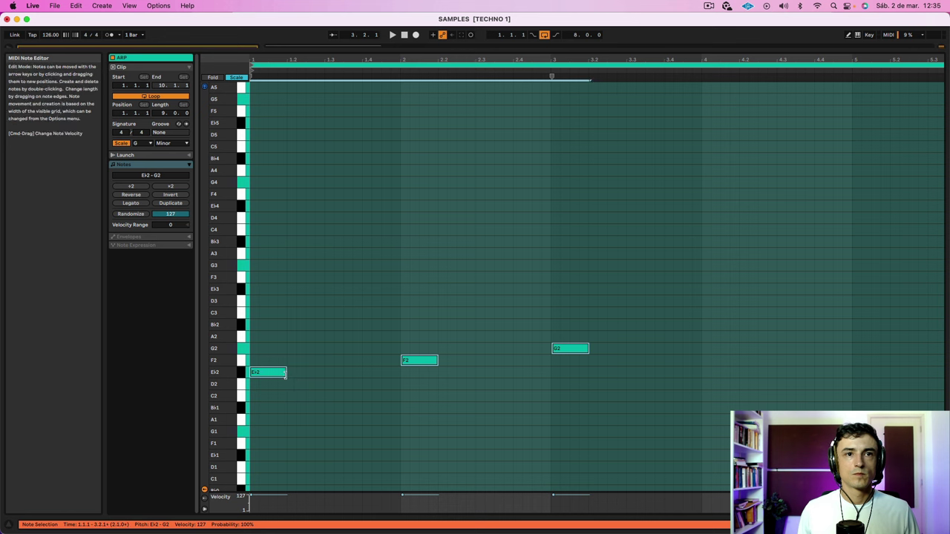
Shorten the E♭2, F2 and G2 notes to three sixteenths and repeat each back to back for five notes per bar
left_click_drag(286, 373, 352, 377)
key("space")
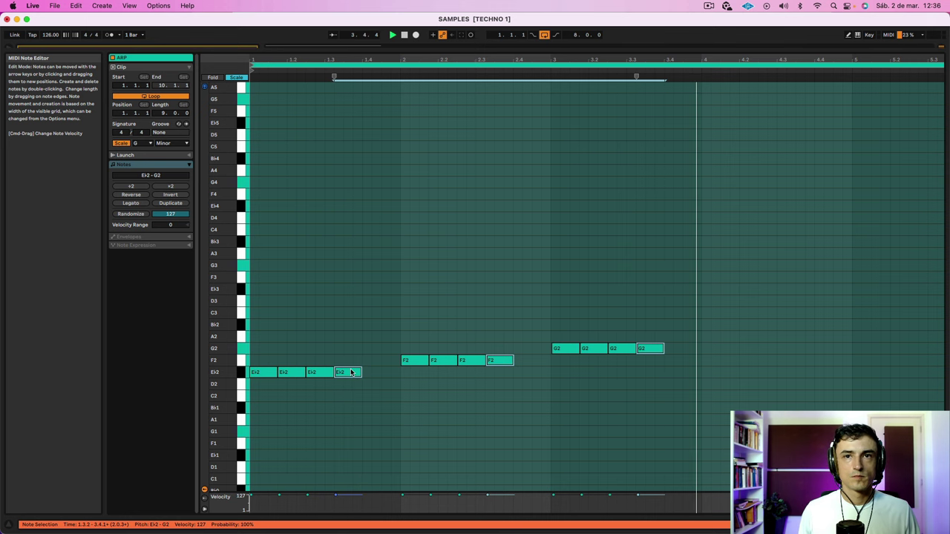
left_click_drag(352, 373, 383, 376)
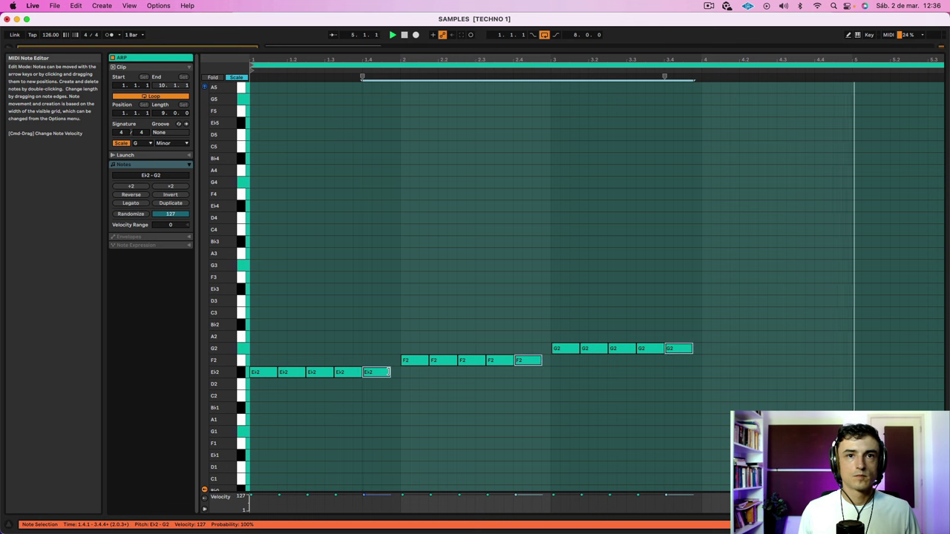
Shorten the last note of each bar to two sixteenths and copy it once more to fill the three bars
key("shift+Left")
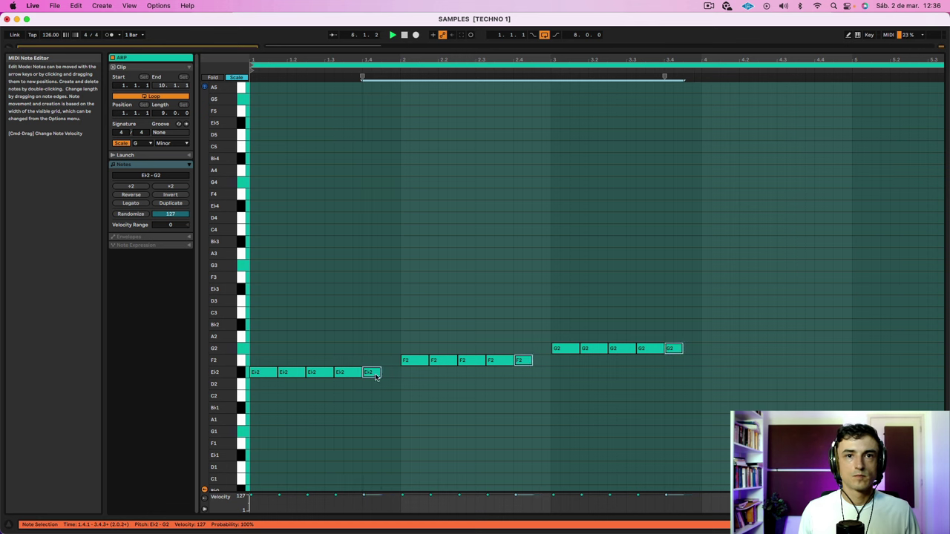
left_click_drag(375, 376, 392, 376)
key("space")
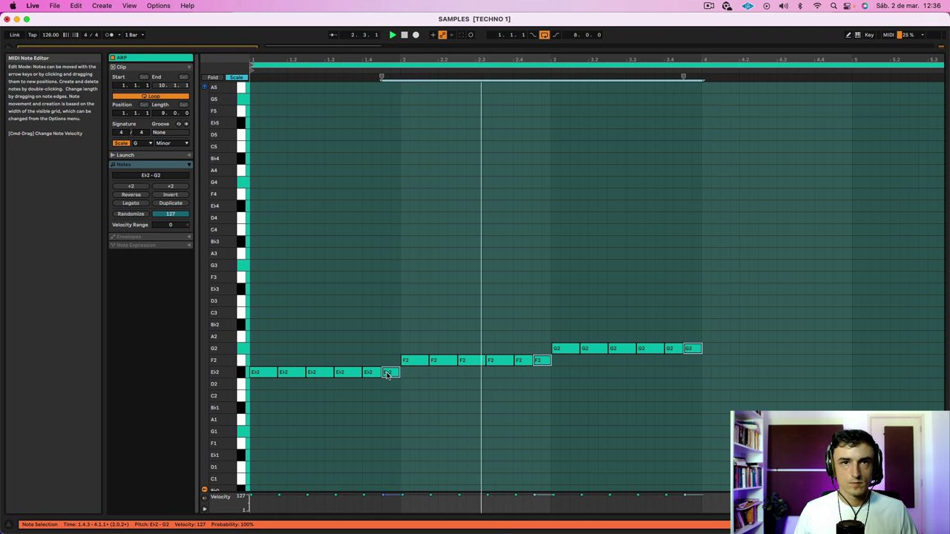
Trim the duplicated track's ARP clip to four bars ending at 5.1.1 and duplicate it to cover bars 5 to 8
key("shift+Tab")
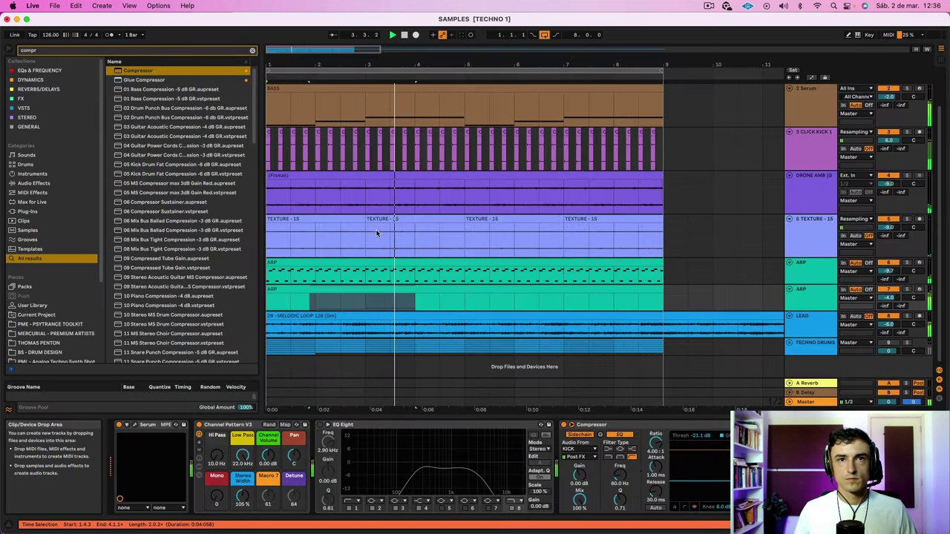
left_click(408, 288)
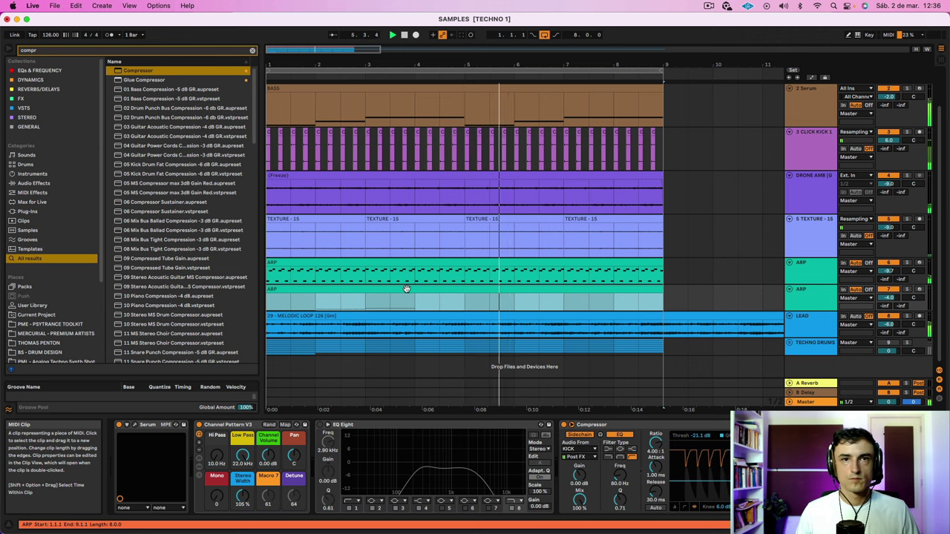
left_click_drag(664, 294, 465, 294)
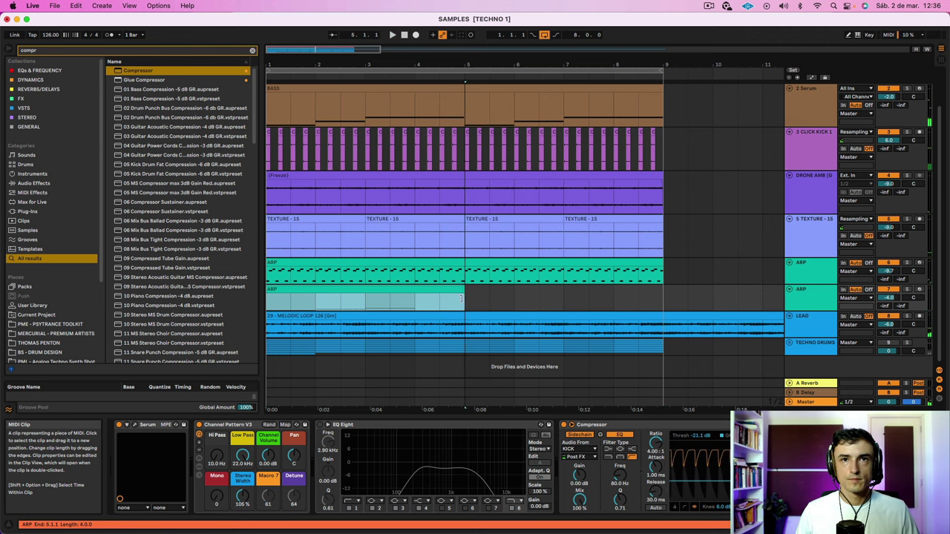
key("super+e")
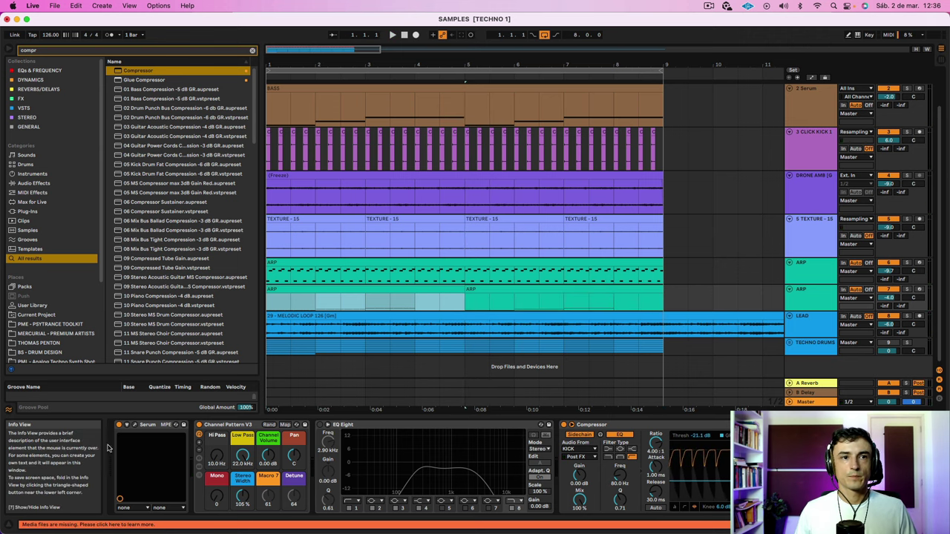
Audition the 04 - PLUCK and 05 - PLUCK presets in the duplicated ARP track's Serum, set the OPEN macro to 54% and close the plug-in
left_click(127, 424)
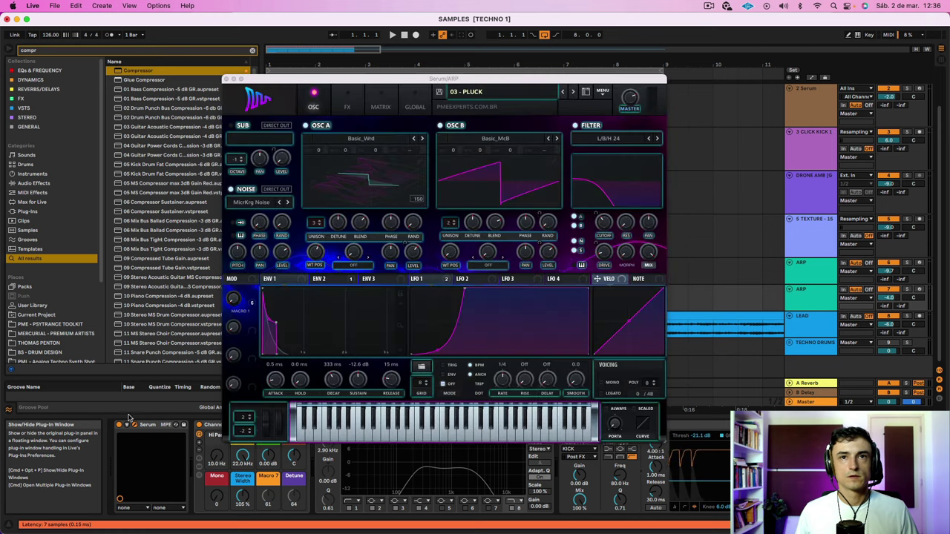
left_click(573, 92)
key("space")
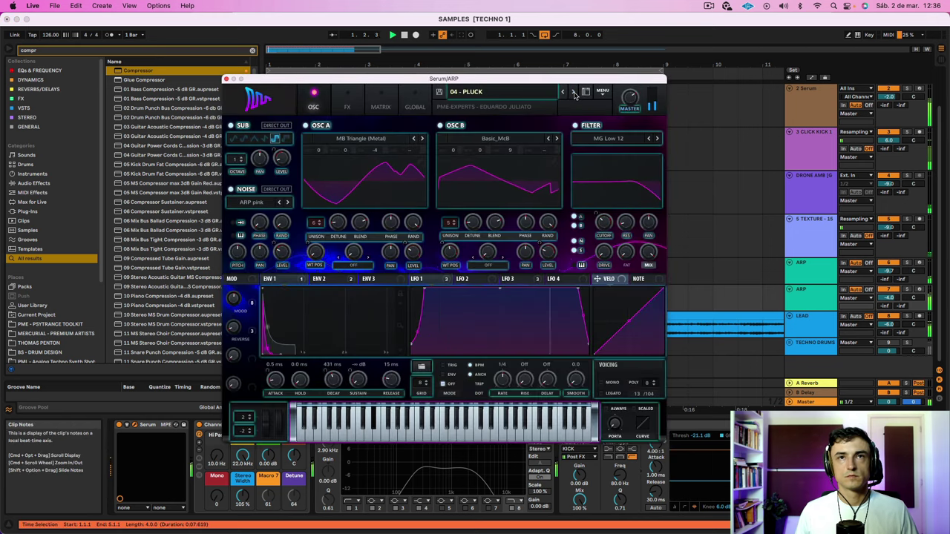
left_click(573, 92)
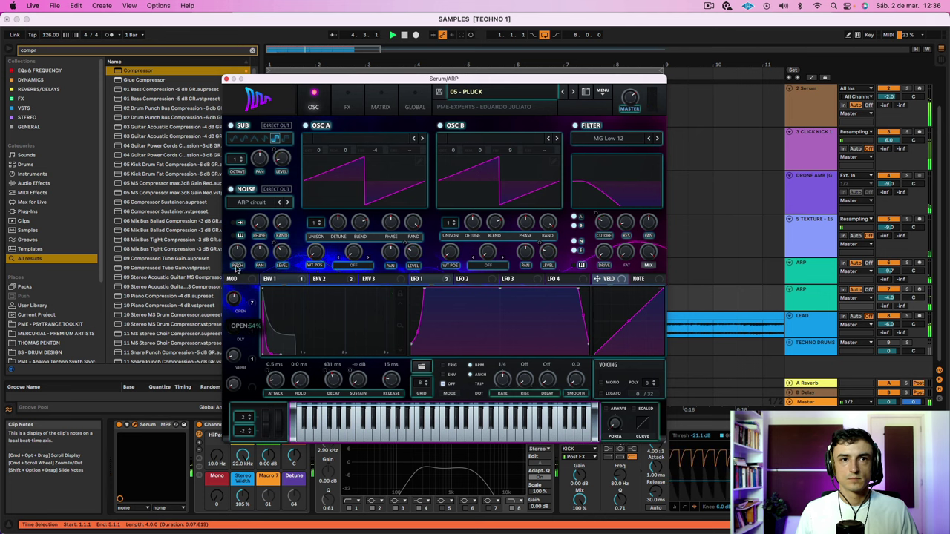
left_click(226, 79)
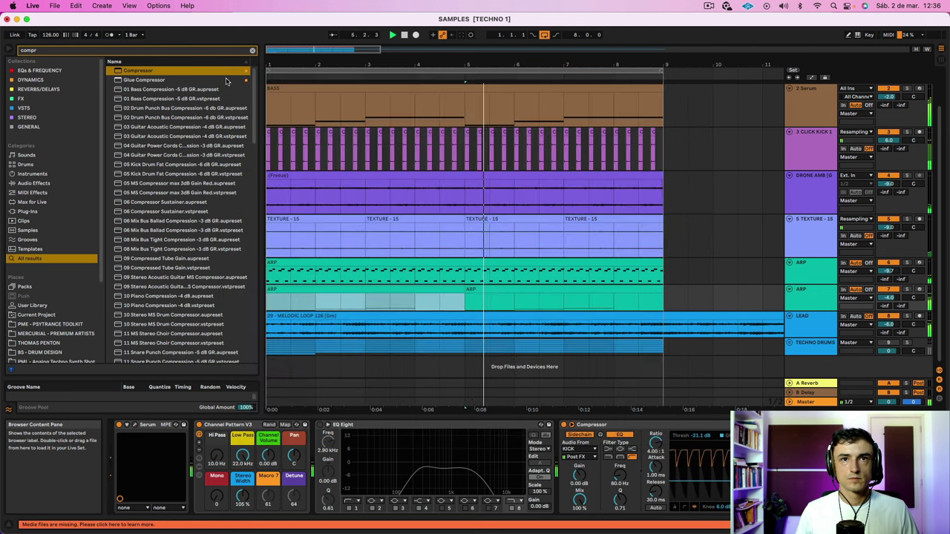
double_click(376, 287)
left_click(749, 369)
mouse_move(776, 361)
left_mouse_down()
mouse_move(621, 349)
mouse_move(802, 357)
mouse_move(795, 364)
left_mouse_up()
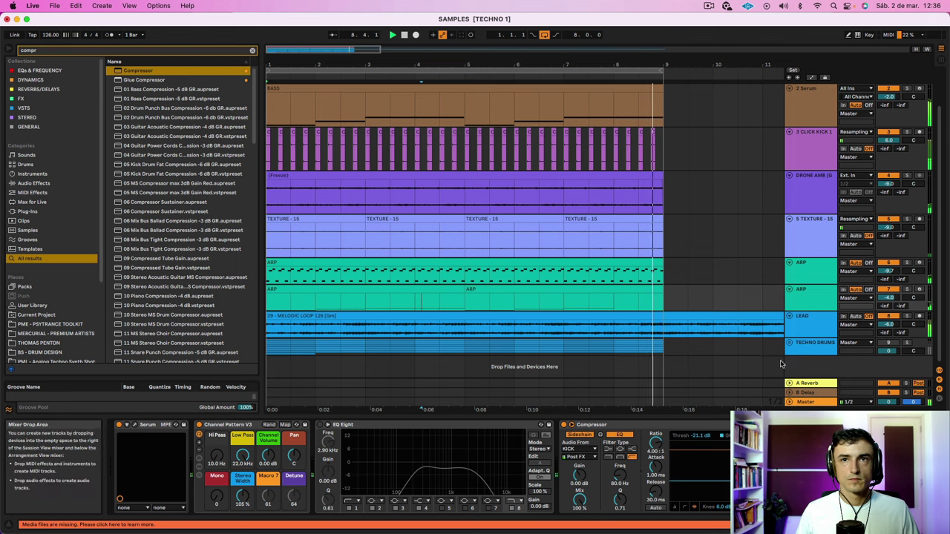
left_click(340, 302)
left_click(492, 291)
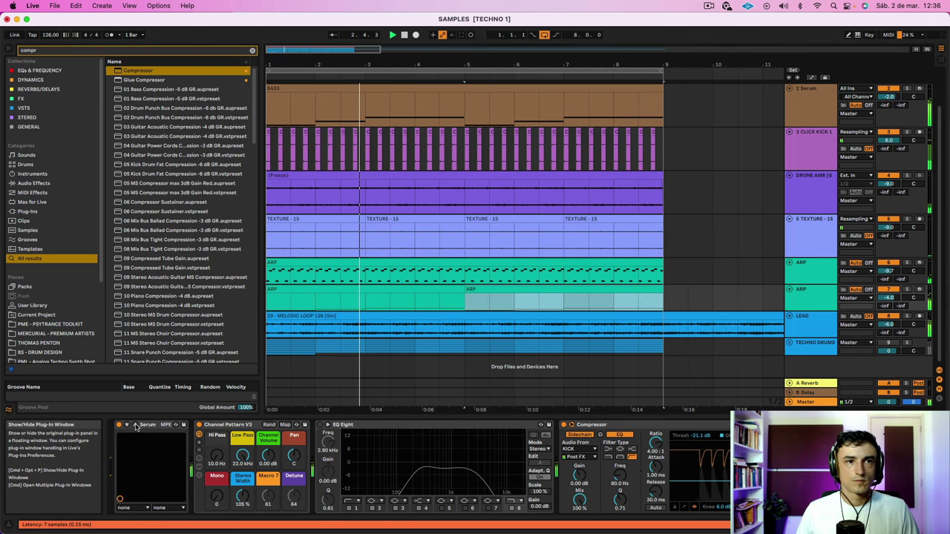
Audition the PLUCK presets from 06 onwards in the duplicated ARP track's Serum, load 14 - PLUCK and close the plug-in
left_click(135, 424)
left_click(573, 92)
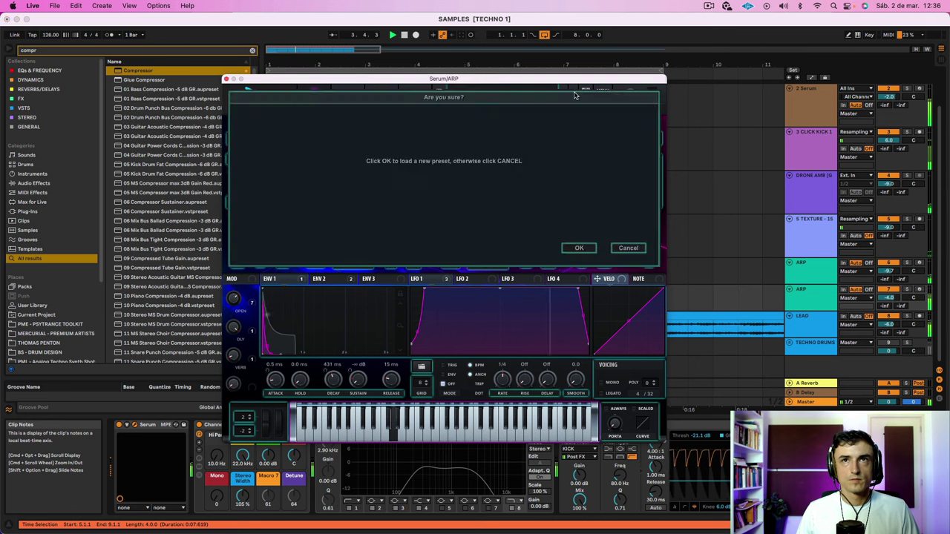
left_click(579, 247)
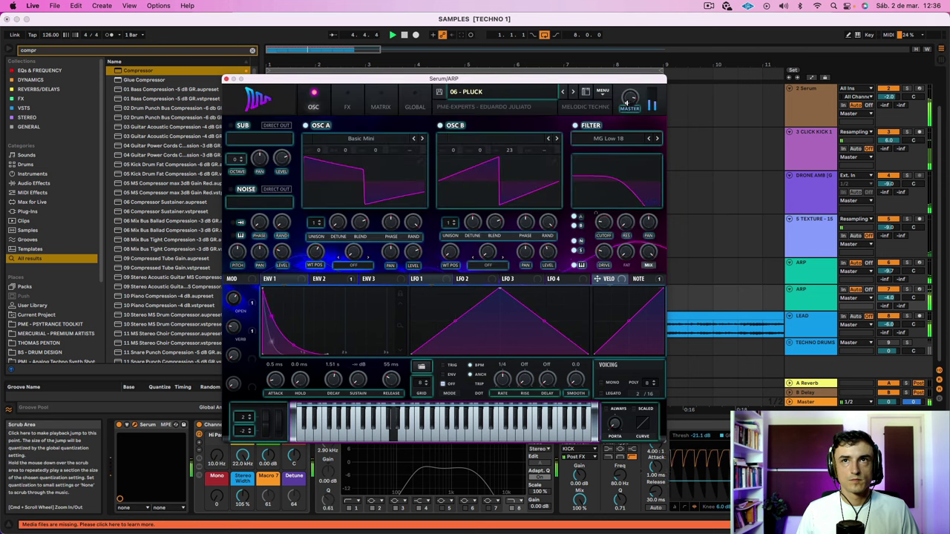
left_click(572, 92)
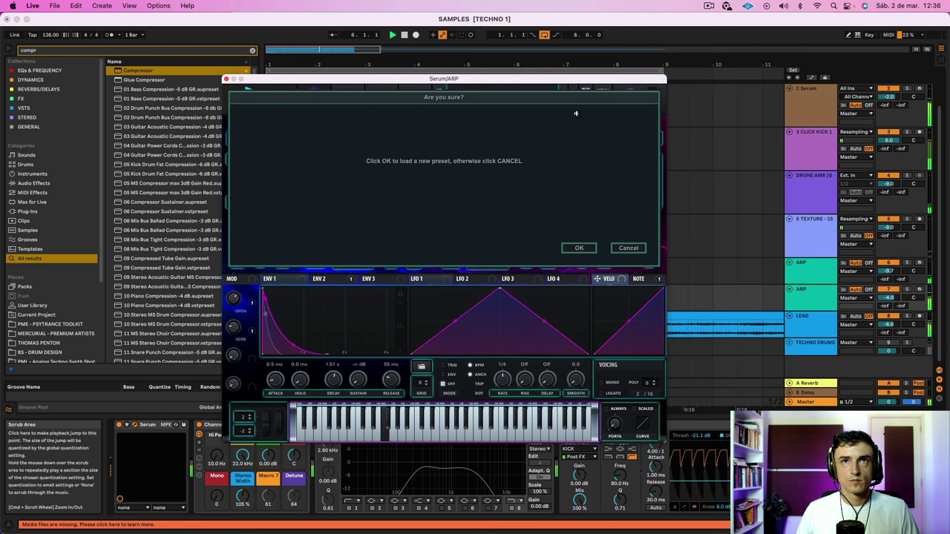
left_click(579, 248)
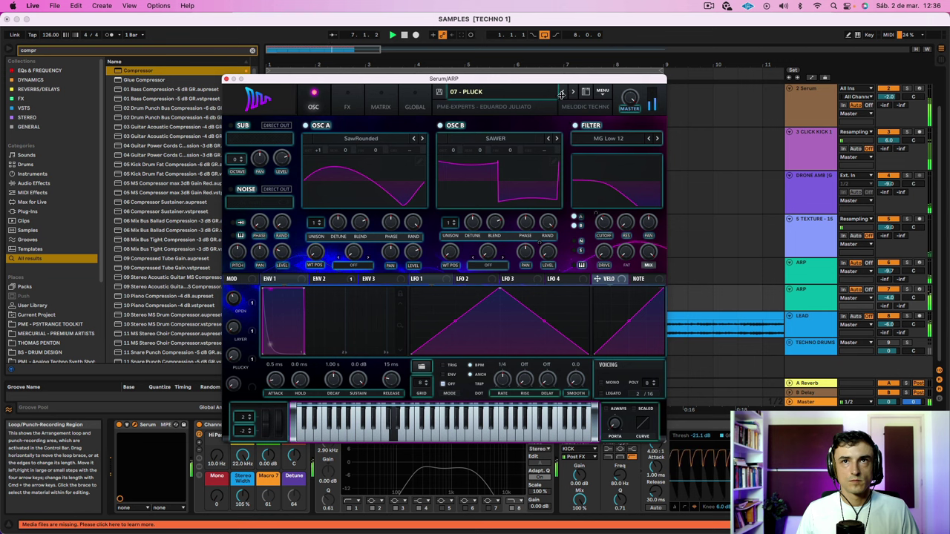
left_click(571, 91)
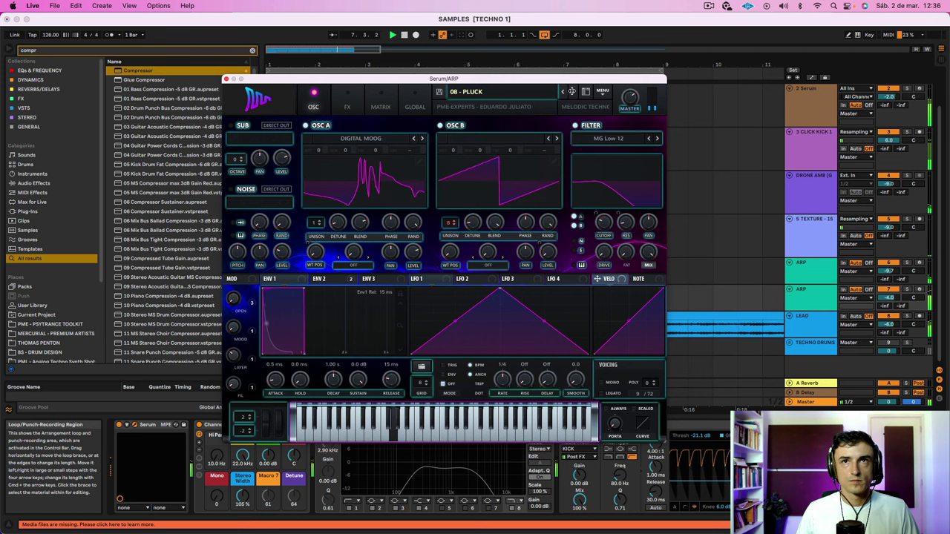
left_click(571, 92)
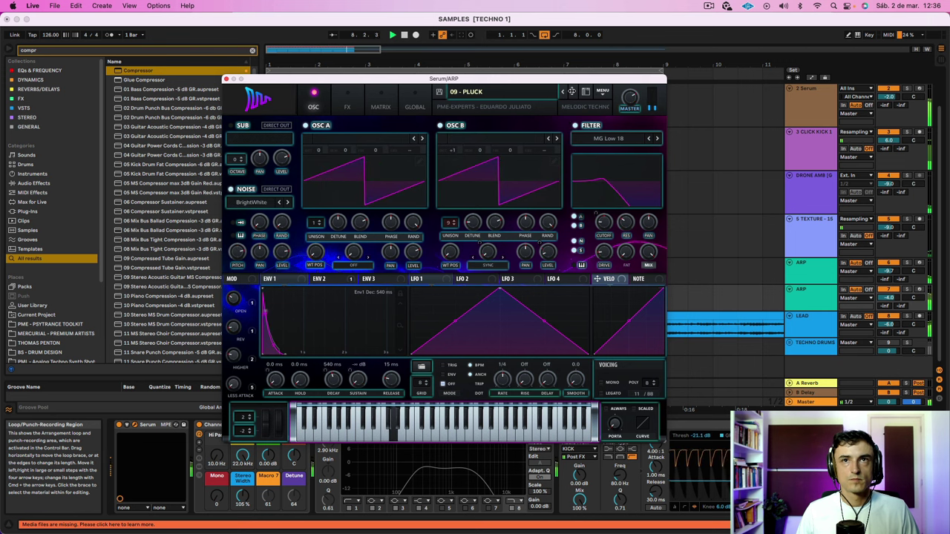
left_click(571, 91)
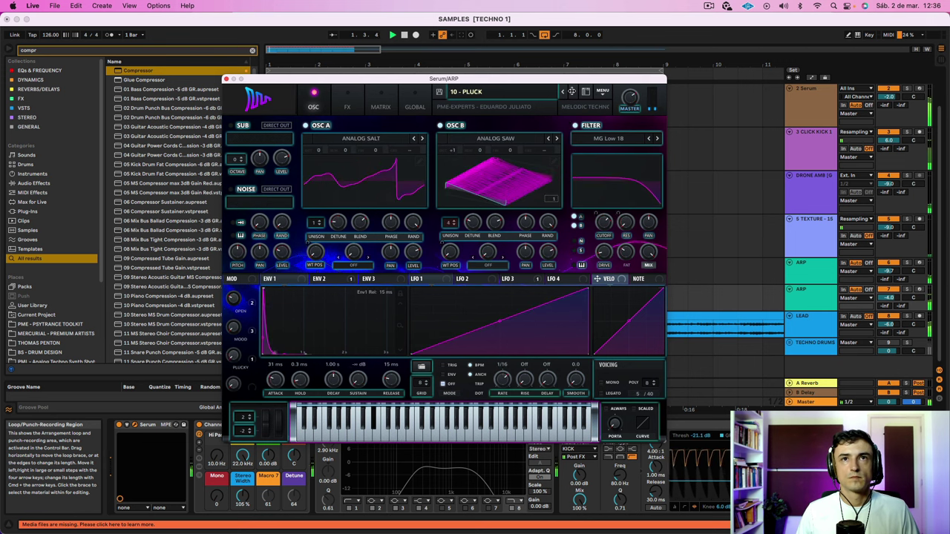
left_click(572, 92)
left_click(571, 91)
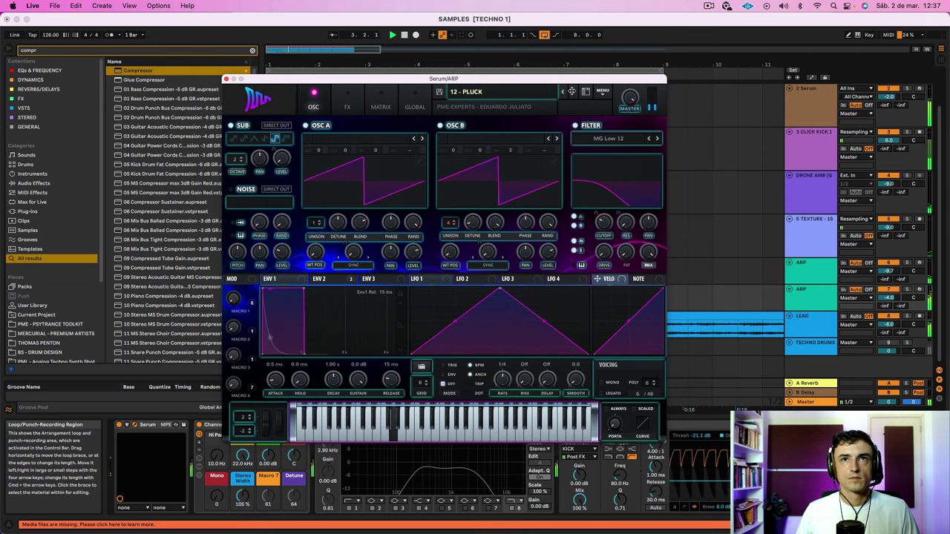
left_click(571, 91)
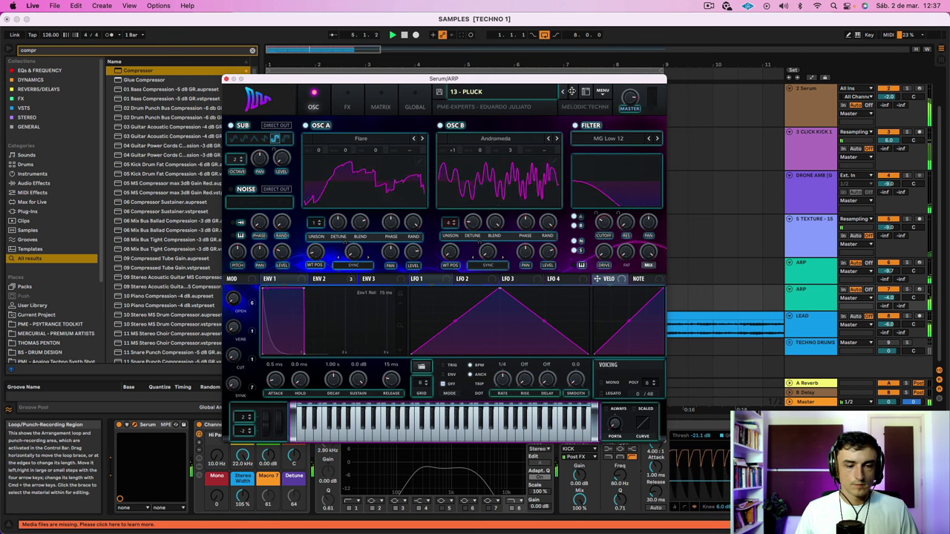
left_click(572, 92)
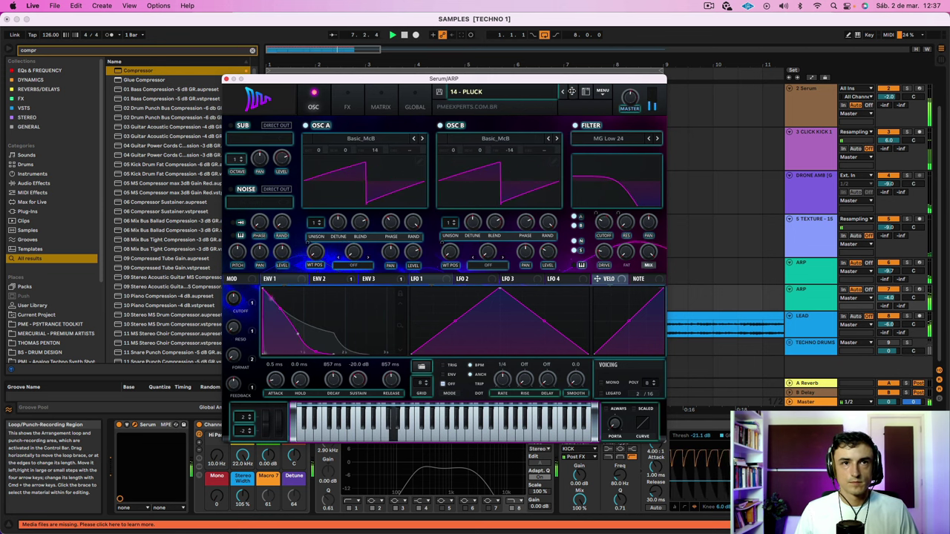
left_click(226, 79)
Open the duplicated track's first ARP clip, raise bar 1's first E♭2 note to E♭3 and play it back
double_click(423, 299)
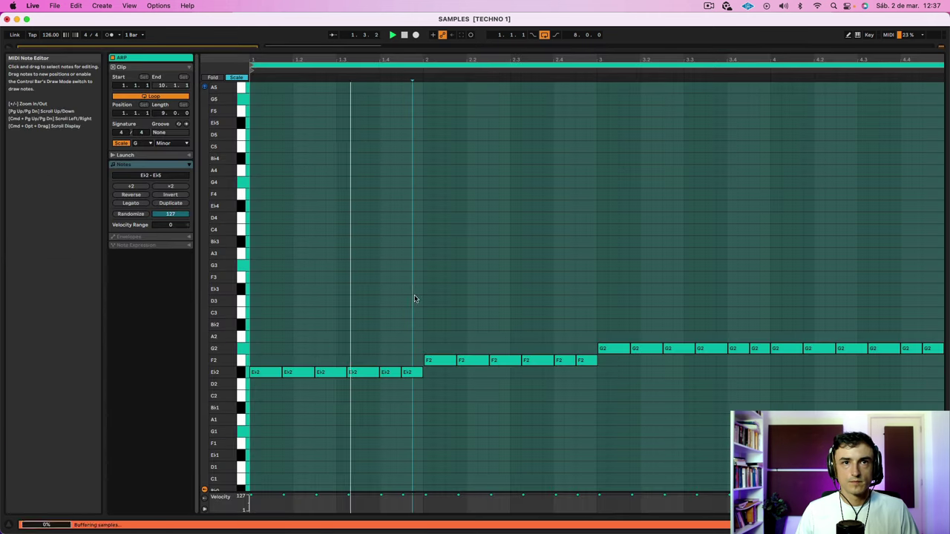
key("space")
left_click(316, 355)
left_click(275, 373)
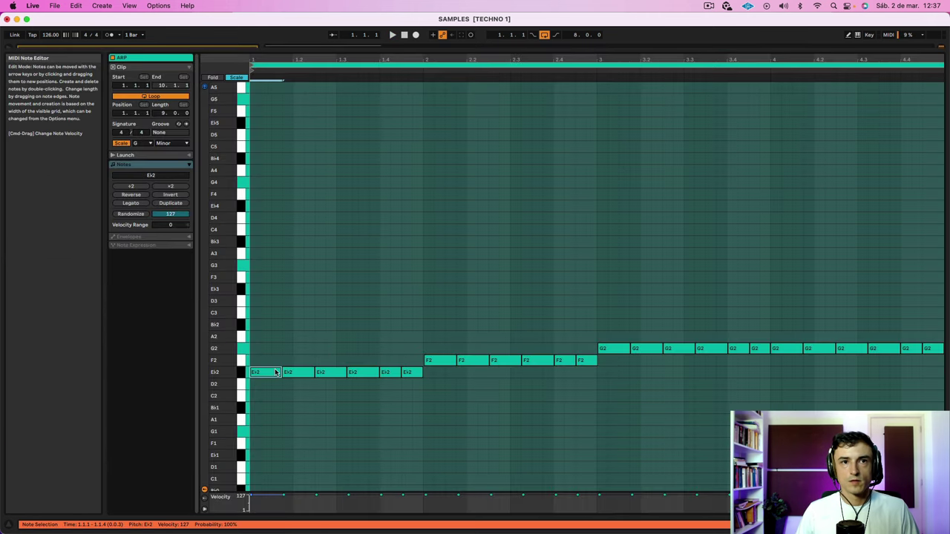
key("shift+Up")
key("space")
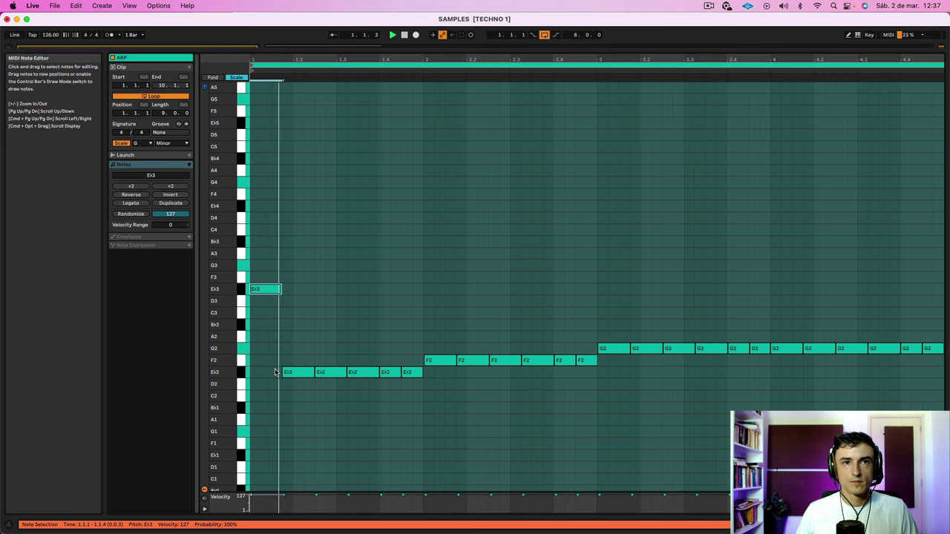
Delete the last four E♭2 notes of bar 1, keeping the one at 1.1.4
left_click(301, 392)
left_click_drag(301, 60, 375, 152)
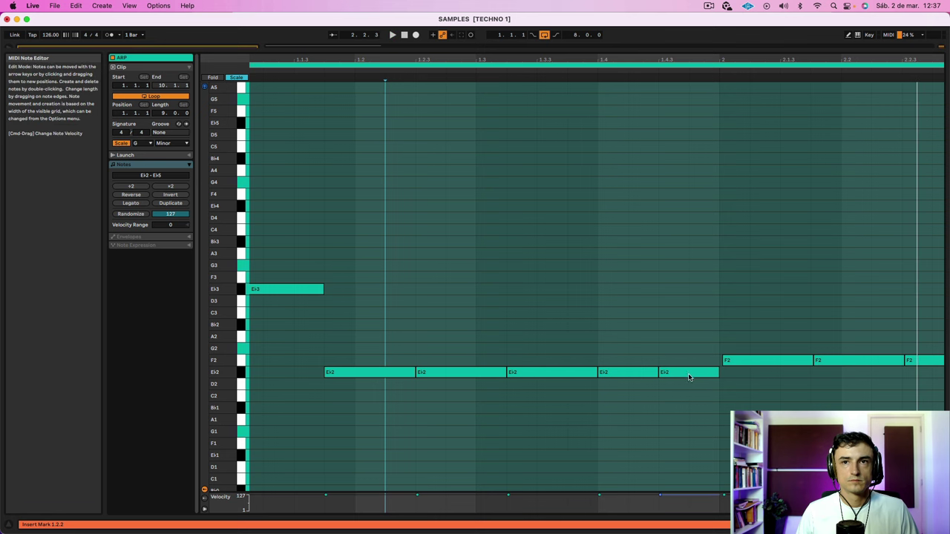
left_click_drag(659, 395, 684, 354)
left_click_drag(449, 411, 679, 327)
key("Delete")
Raise the remaining E♭2 note at 1.1.4 two octaves to E♭4 and listen to it
left_click(371, 375)
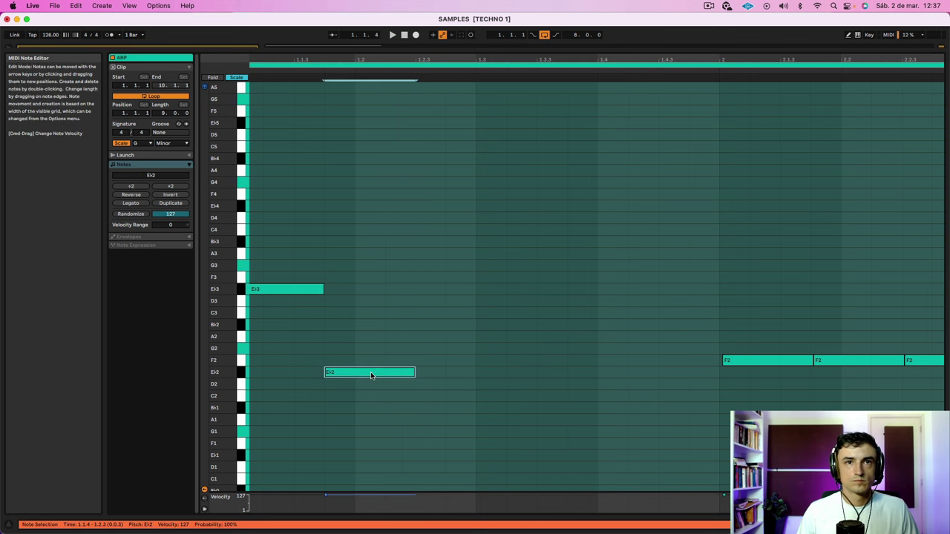
key("shift+Up")
key("space")
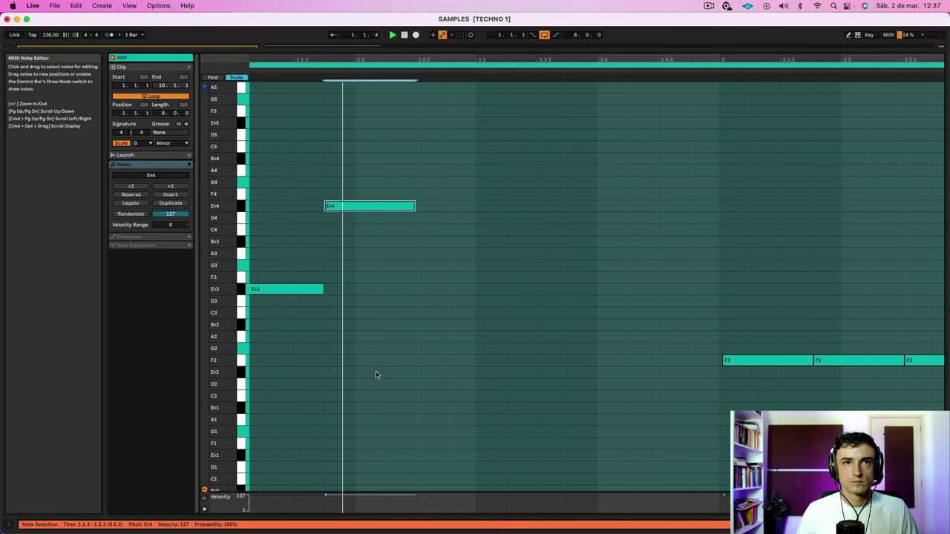
scroll(334, 318, "left", 1)
left_click(690, 303)
key("space")
Raise bar 2's first F2 note to F3 and its second F2 note to F4
left_click_drag(764, 365, 760, 364)
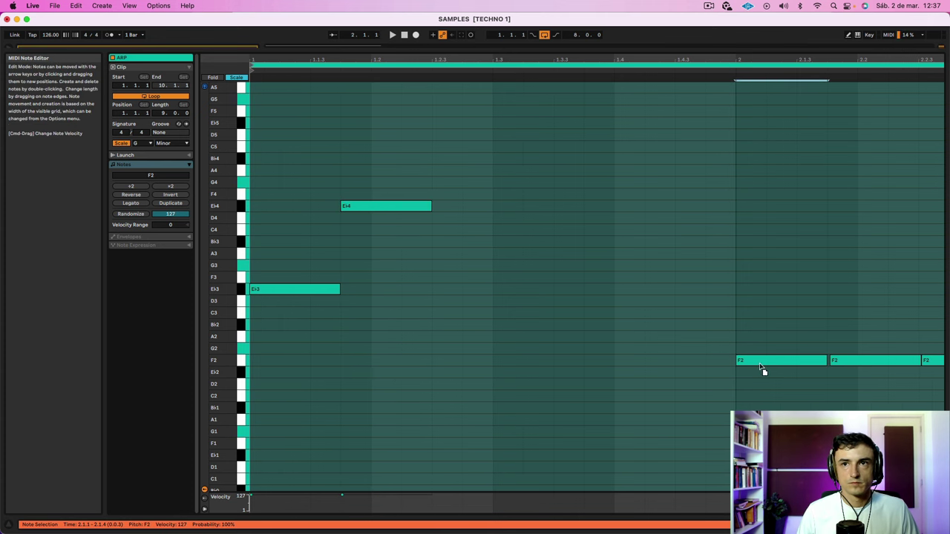
left_click(873, 362)
left_click_drag(863, 386, 784, 348)
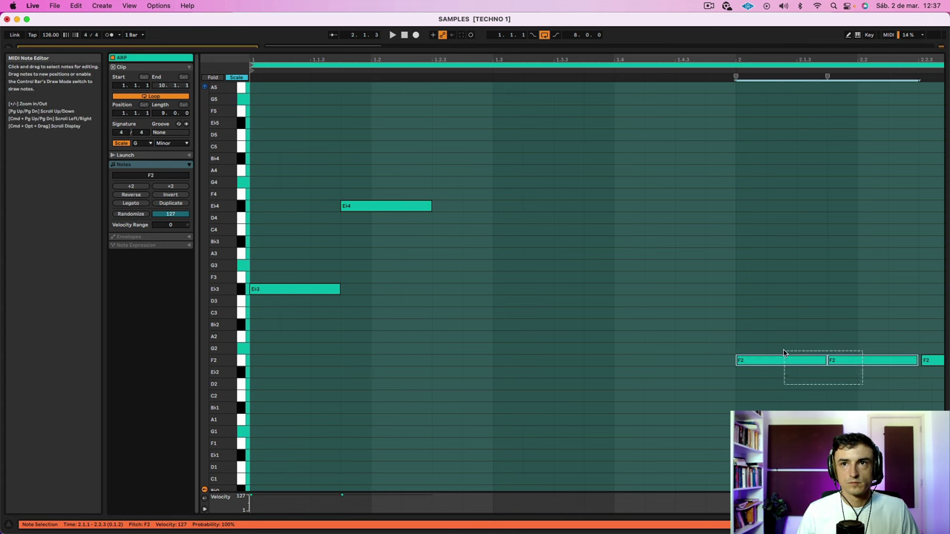
key("shift+Up")
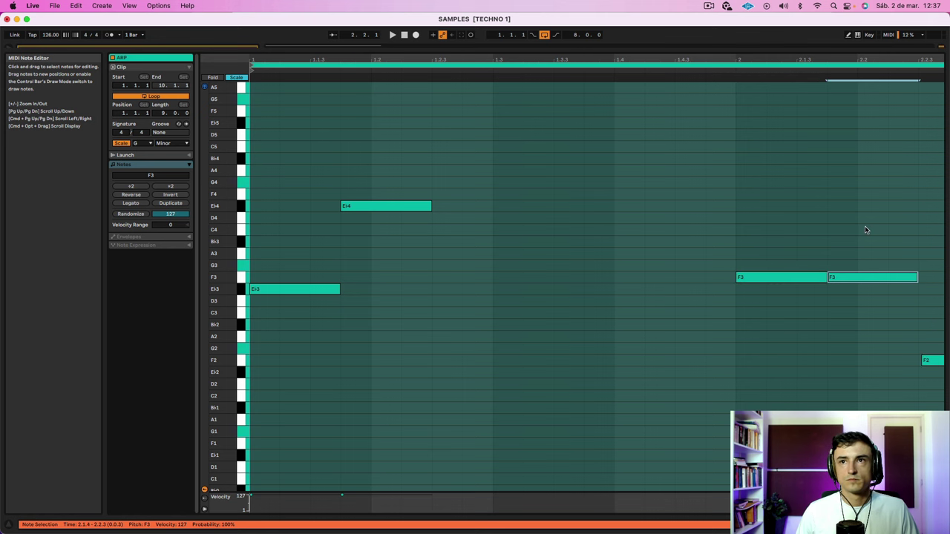
key("shift+Up")
left_click(859, 239)
Delete the remaining four F2 notes of bar 2
scroll(859, 242, "right", 5)
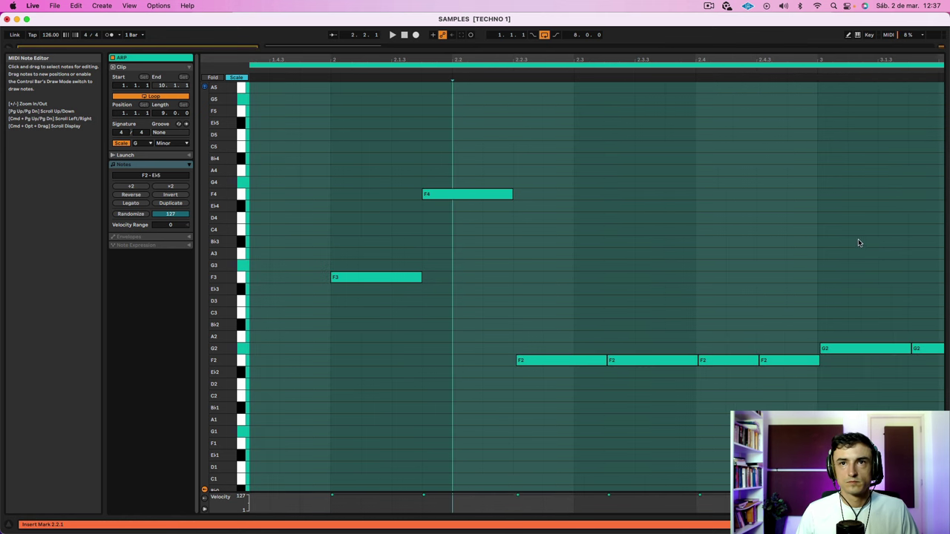
left_click_drag(529, 314, 809, 401)
key("Delete")
Raise bar 3's first G2 note to G3 and its second G2 note to G4
scroll(800, 389, "right", 2)
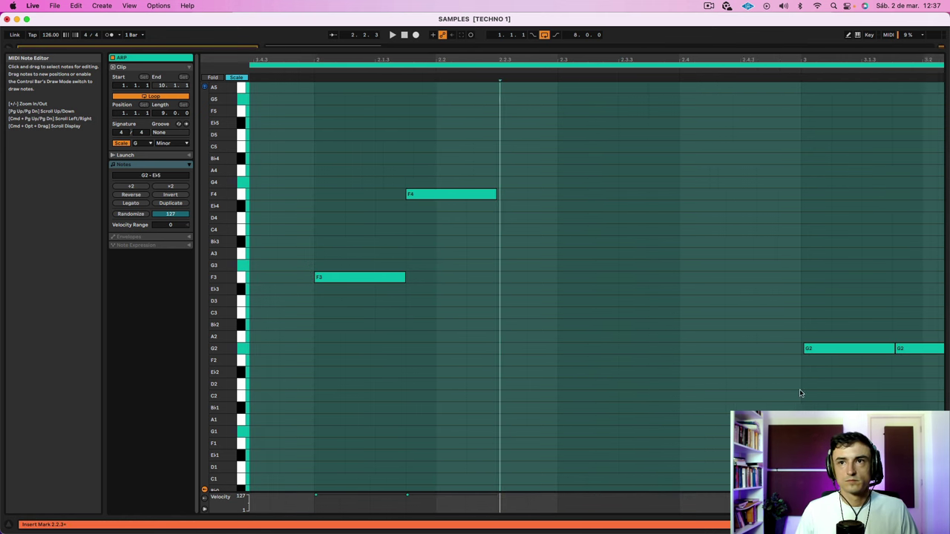
left_click(799, 350)
left_click(918, 352)
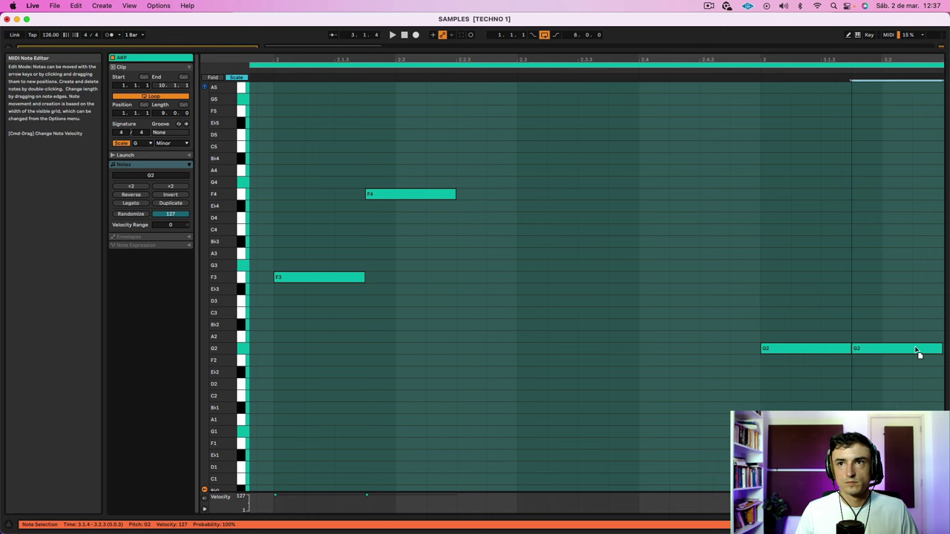
key("shift+Up")
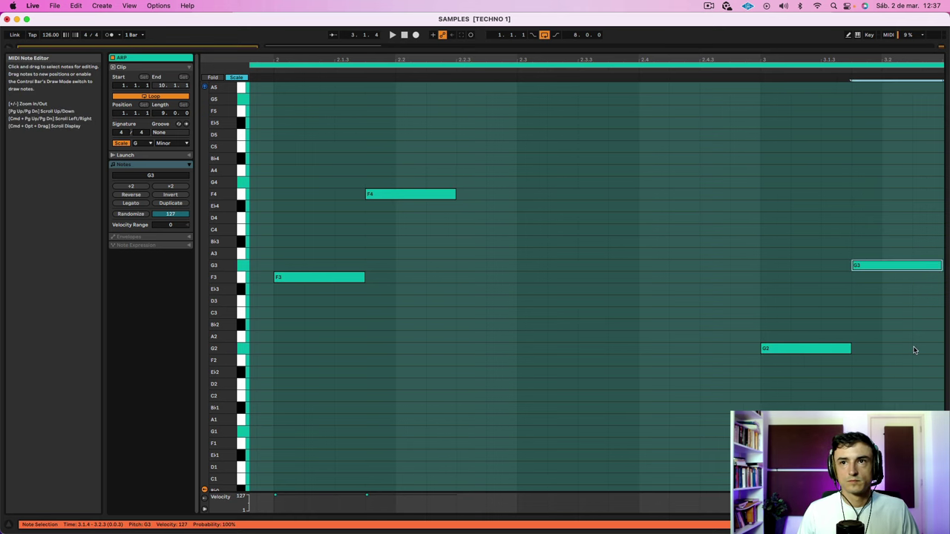
left_click(836, 349, "shift")
key("shift+Up")
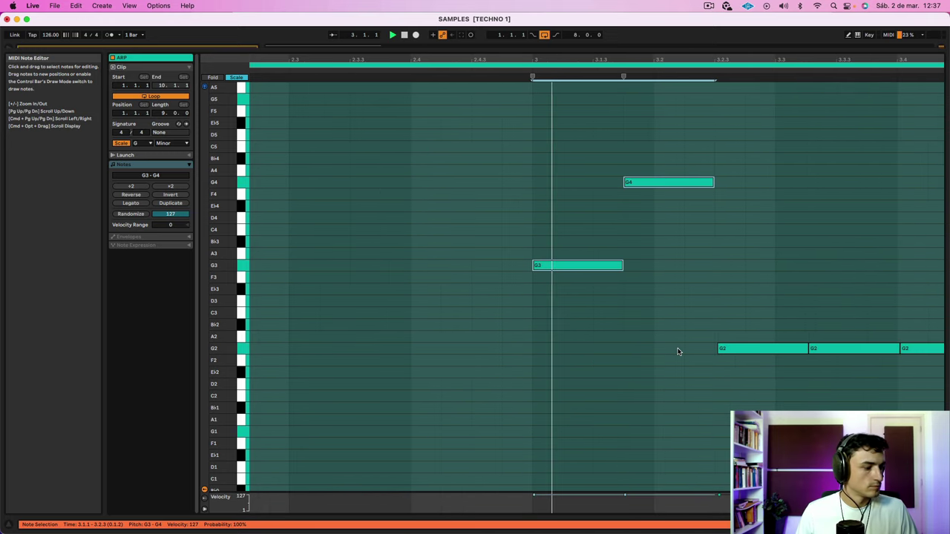
Delete all remaining G2 notes in bars 3 and 4
left_click_drag(495, 328, 948, 399)
key("Delete")
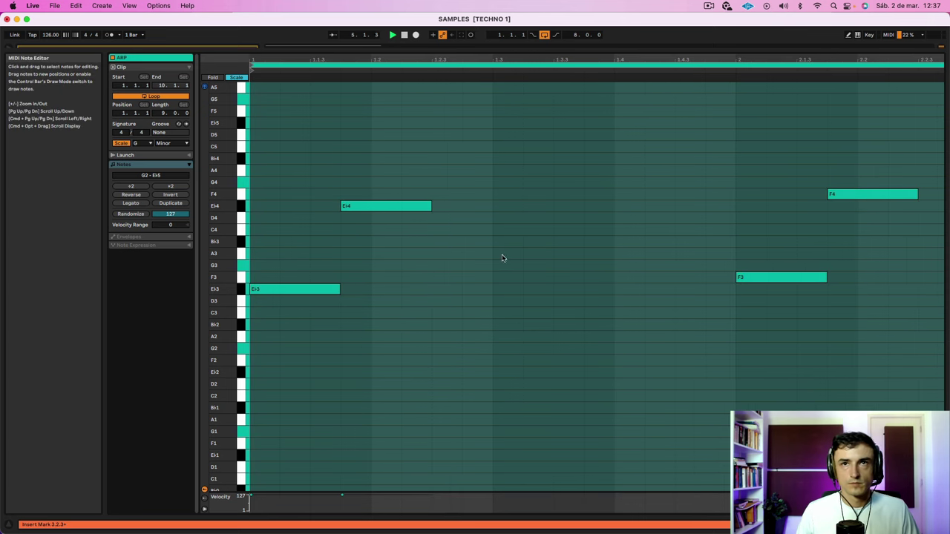
left_click_drag(452, 62, 452, 22)
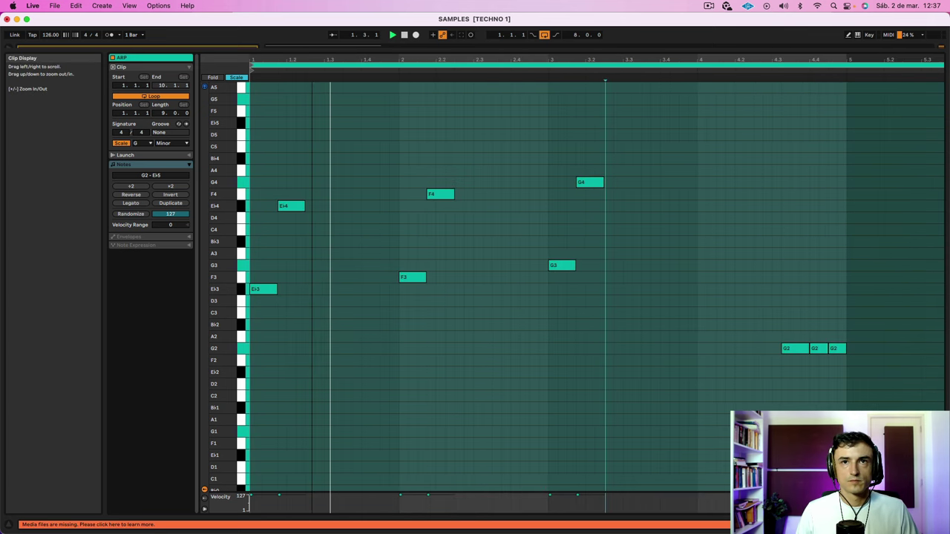
left_click_drag(698, 318, 948, 395)
key("Delete")
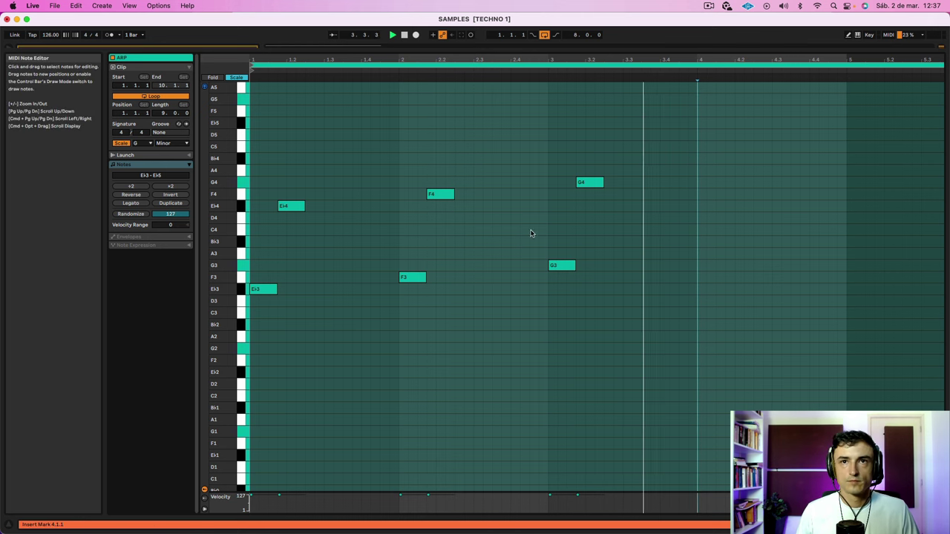
Add a rising D4, G4, A4 run of two-sixteenth notes at the end of bar 4, starting at 4.3.3, and audition it
double_click(823, 171)
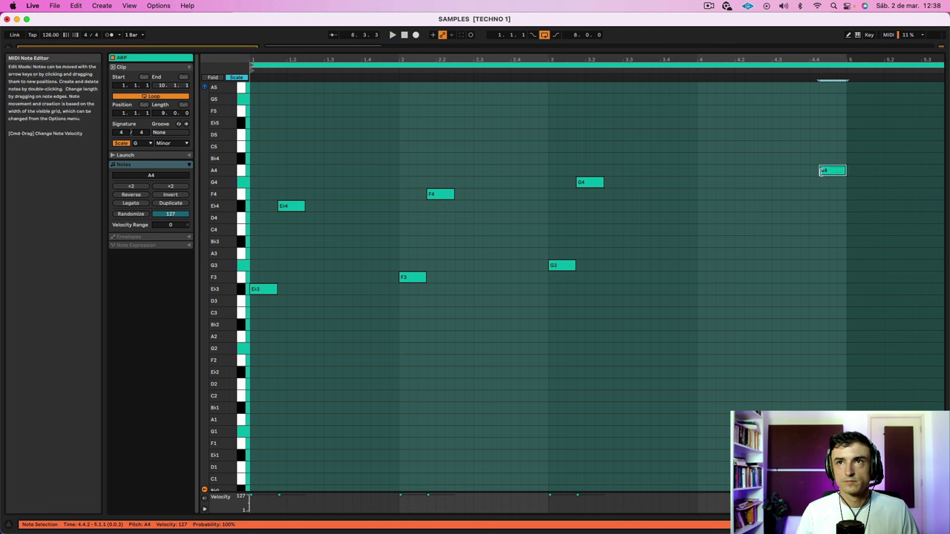
key("space")
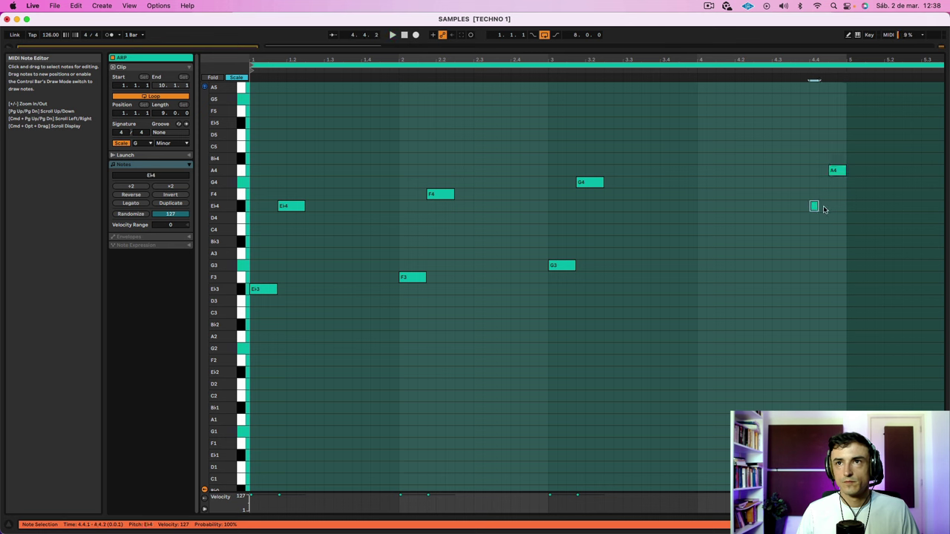
left_click(796, 71)
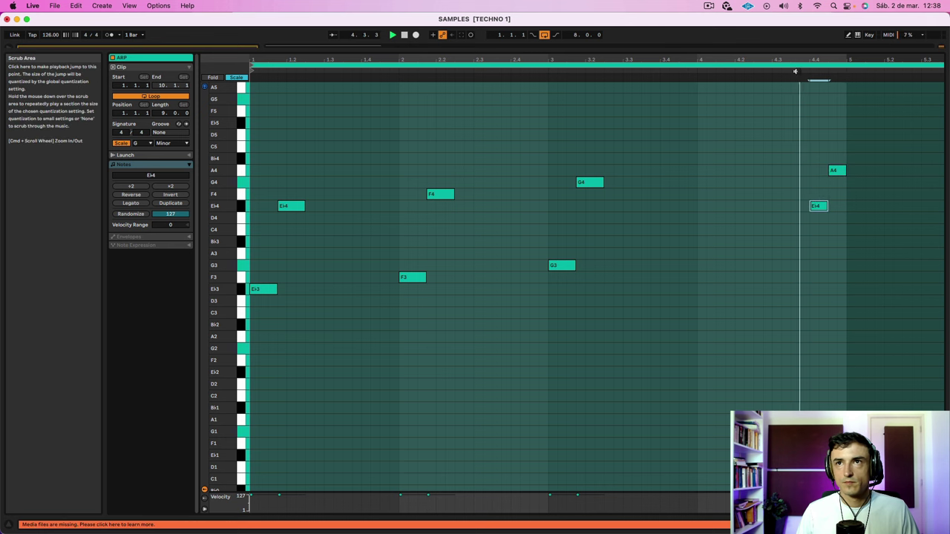
mouse_move(823, 208)
left_mouse_down()
mouse_move(824, 220)
mouse_move(826, 189)
left_mouse_up()
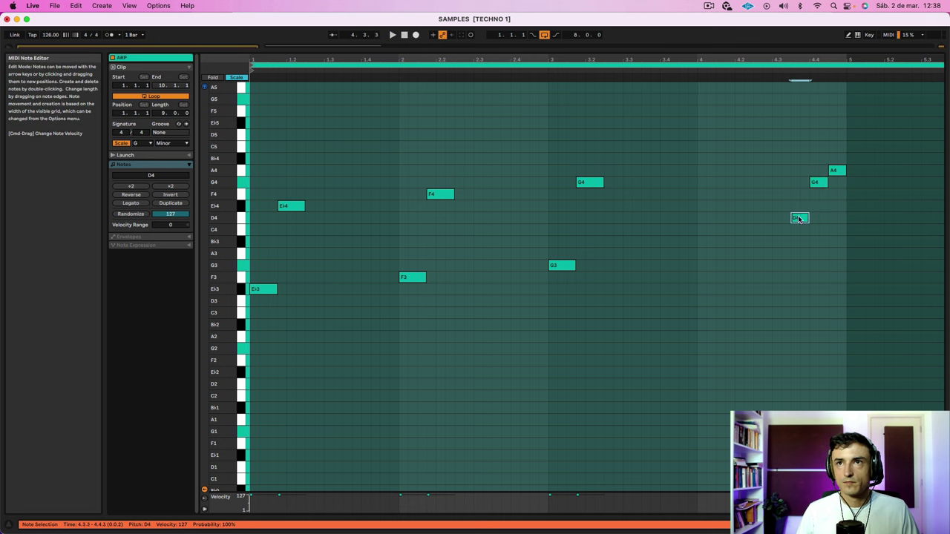
left_click(770, 72)
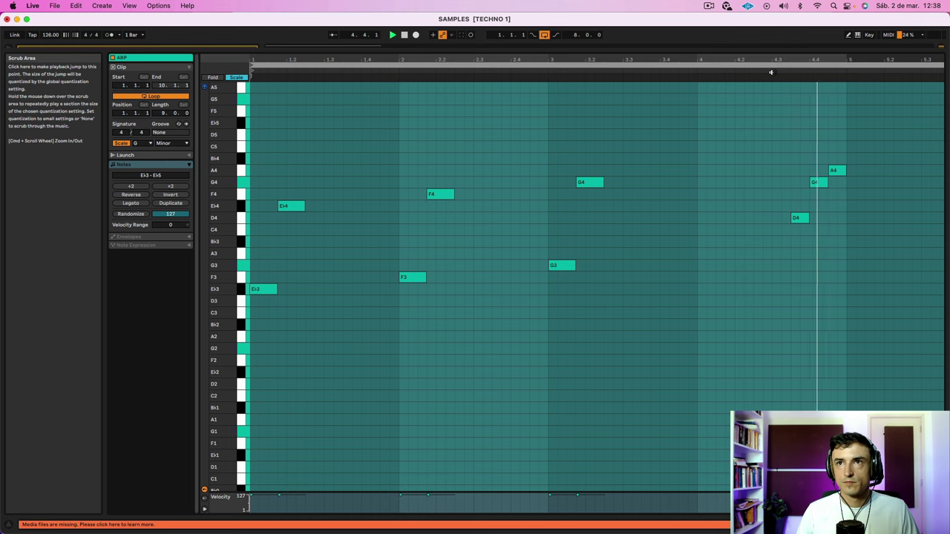
Return to the arrangement, duplicate the edited four-bar ARP clip over bars 5 to 8 and play it back
key("super+a")
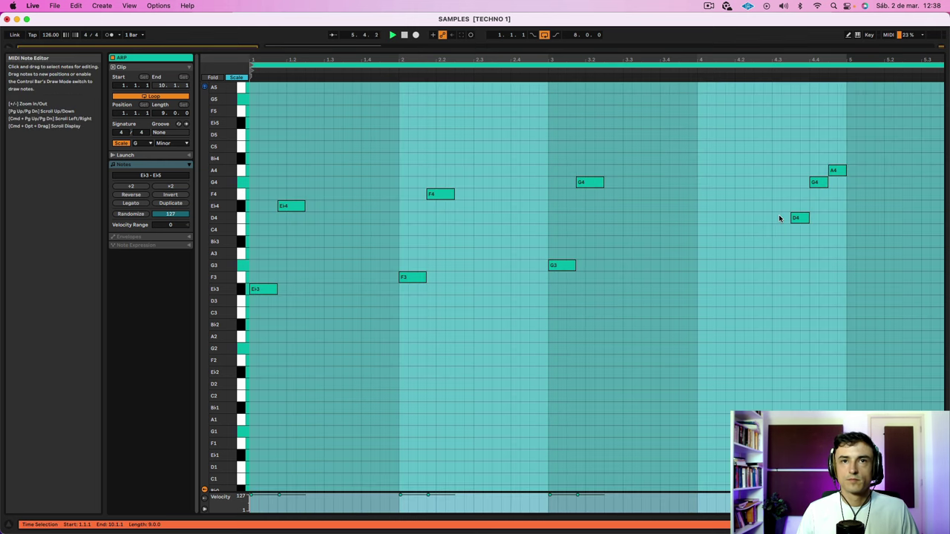
left_click(779, 217)
key("shift+Tab")
key("space")
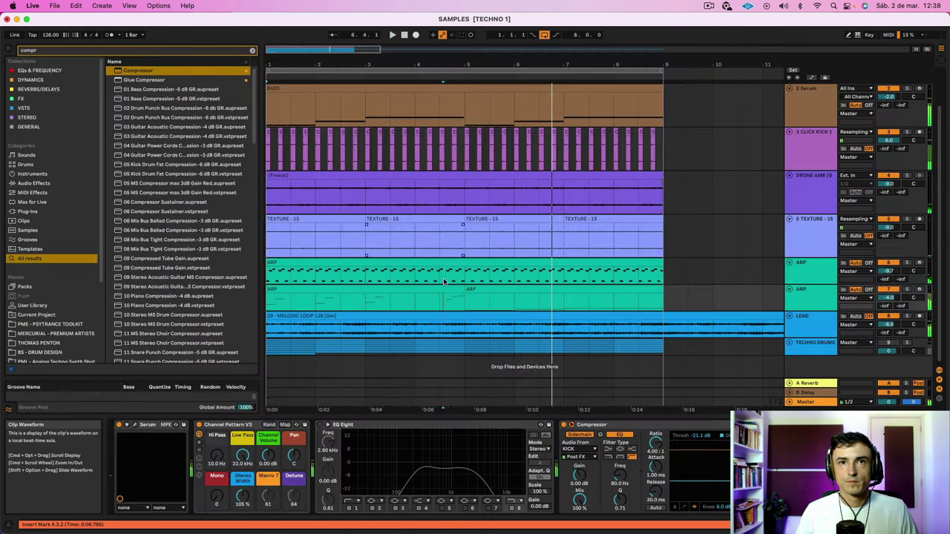
left_click(430, 288)
key("space")
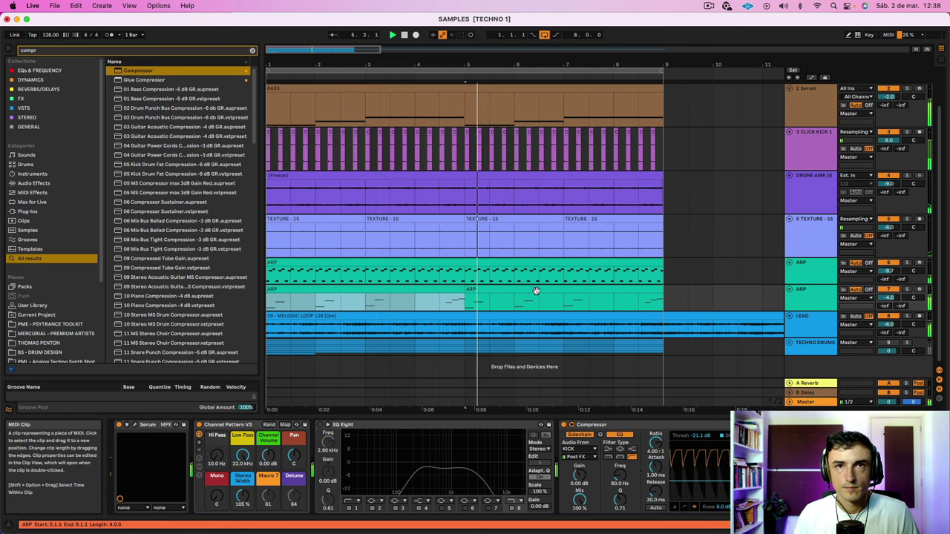
Lower the upper ARP track's volume to -11.2 and open the second clip on the lower ARP track for note editing
left_click(473, 289)
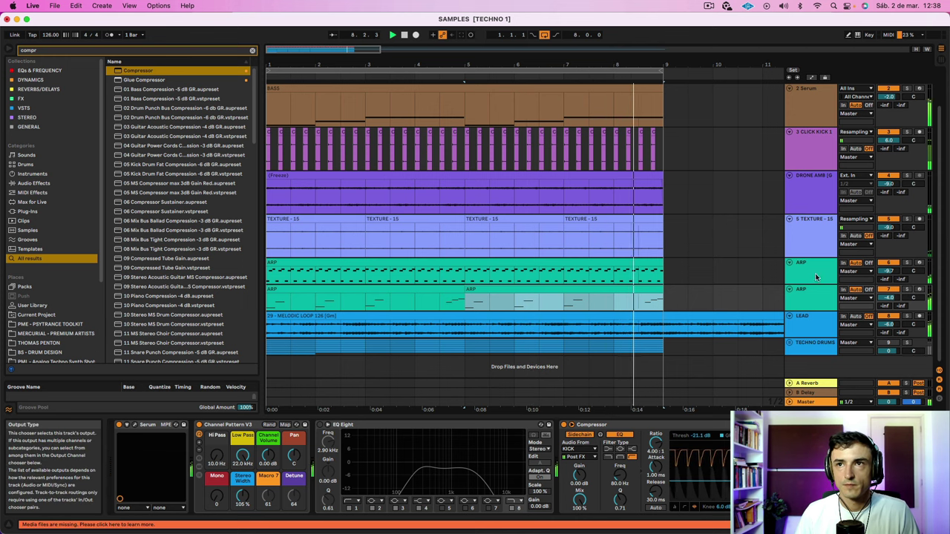
left_click_drag(889, 271, 889, 281)
double_click(622, 288)
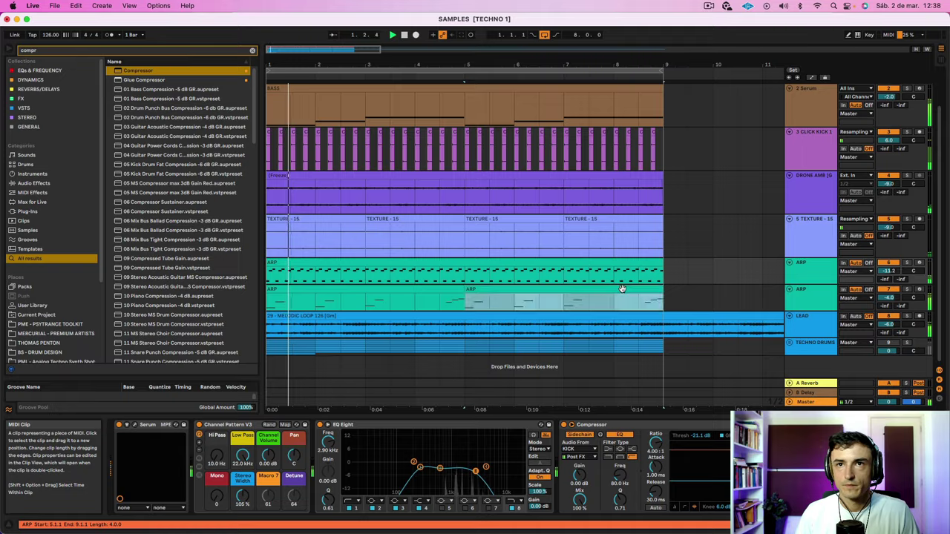
Change the closing three-note run in bar 4 to G4, B♭4, A4 and audition it
left_click(731, 304)
left_click(858, 199)
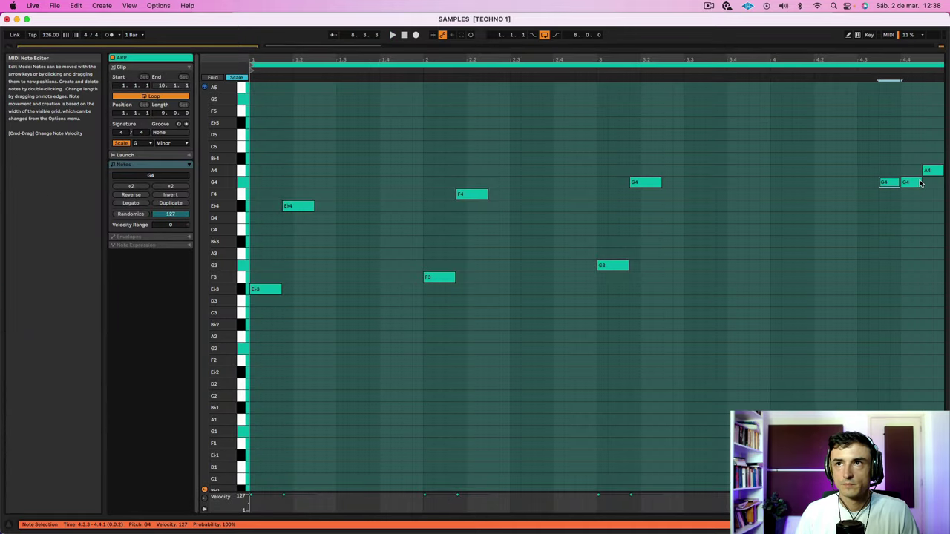
left_click_drag(920, 182, 918, 164)
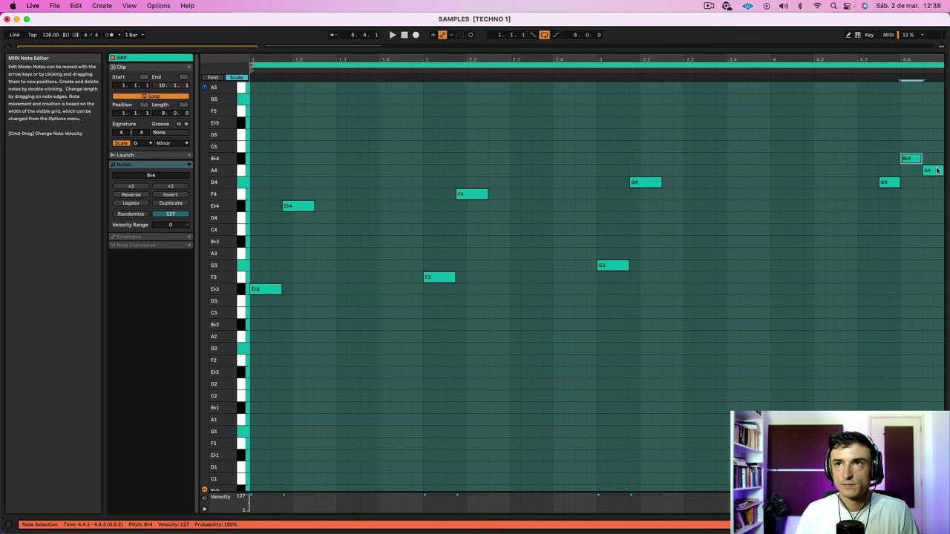
left_click(865, 70)
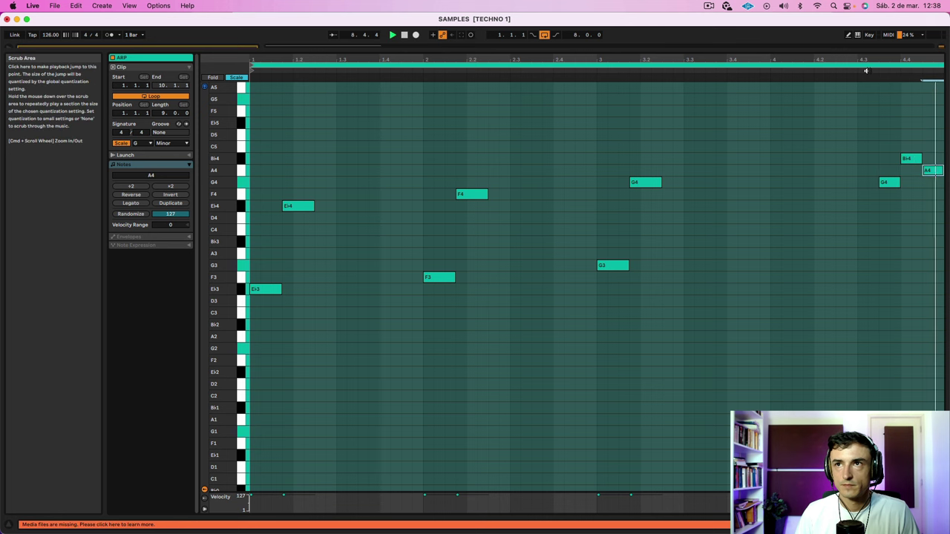
key("space")
Shift the three-note run earlier to start at 4.2.2, transpose it to A4, C5, B♭4 and play it back
left_click(889, 183)
left_click_drag(882, 214, 943, 122)
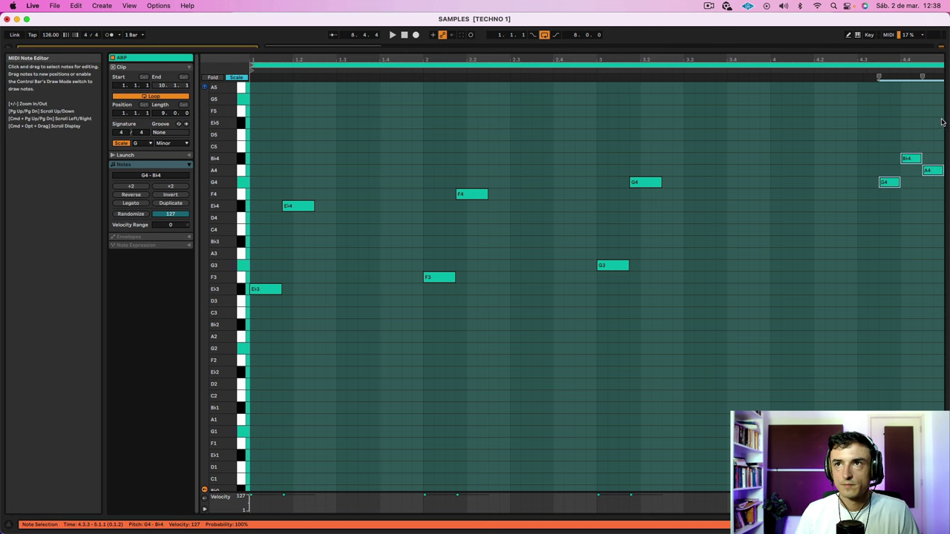
left_click_drag(885, 182, 864, 195)
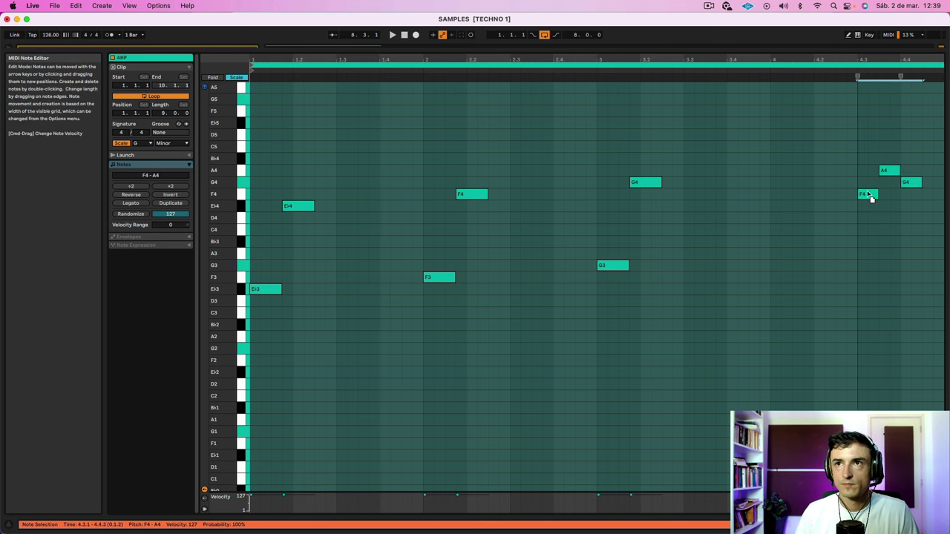
left_click(845, 72)
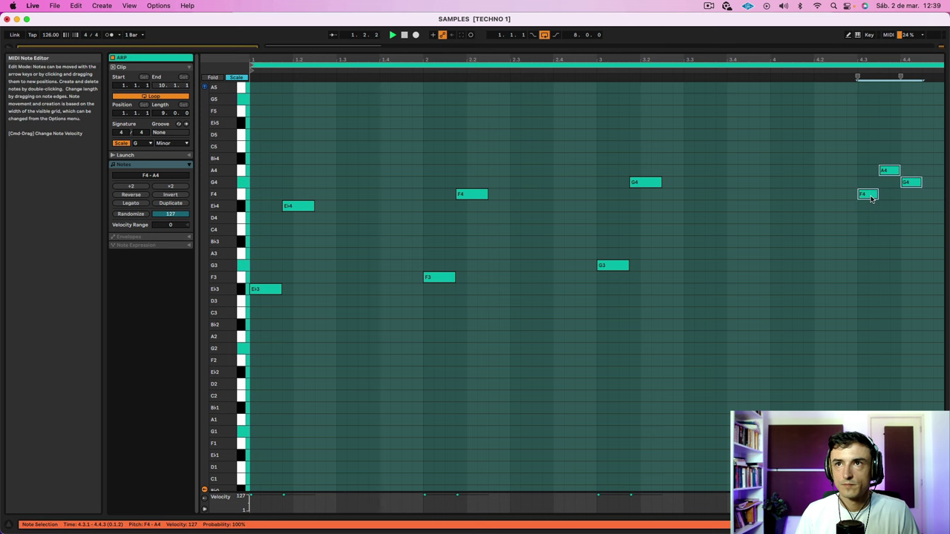
left_click_drag(873, 196, 836, 178)
key("space")
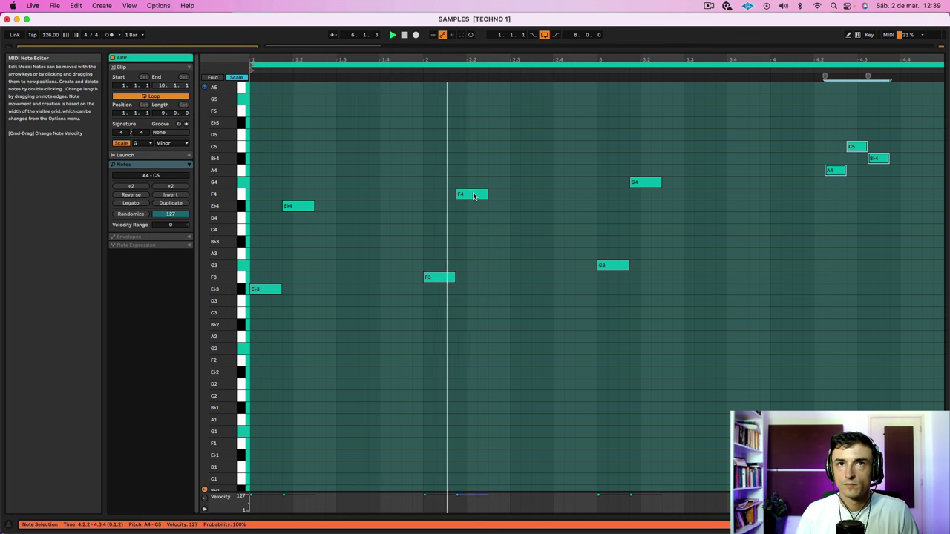
Add a third three-sixteenth note to bar 1 at 1.2.3, trying C5 and B♭4 before placing it on D5
double_click(496, 179)
left_click_drag(496, 179, 346, 181)
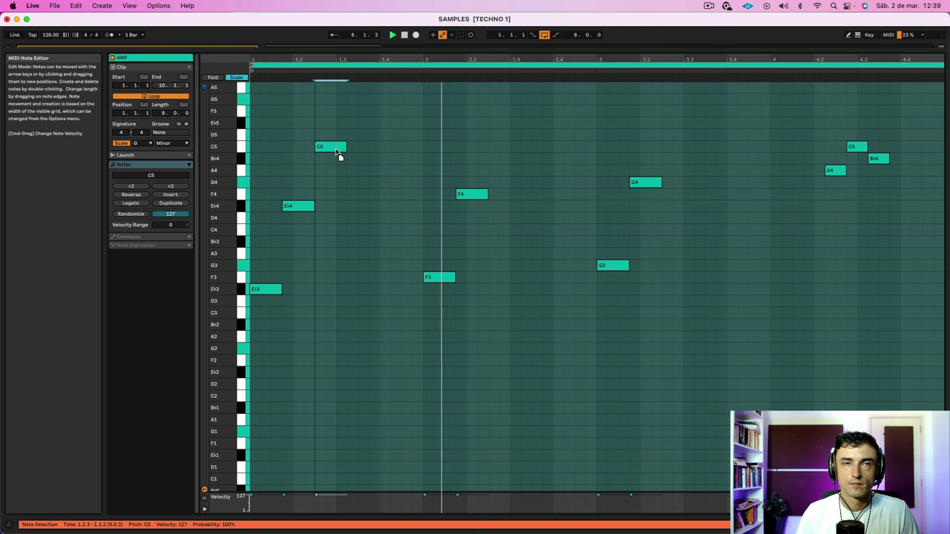
left_click_drag(337, 154, 339, 160)
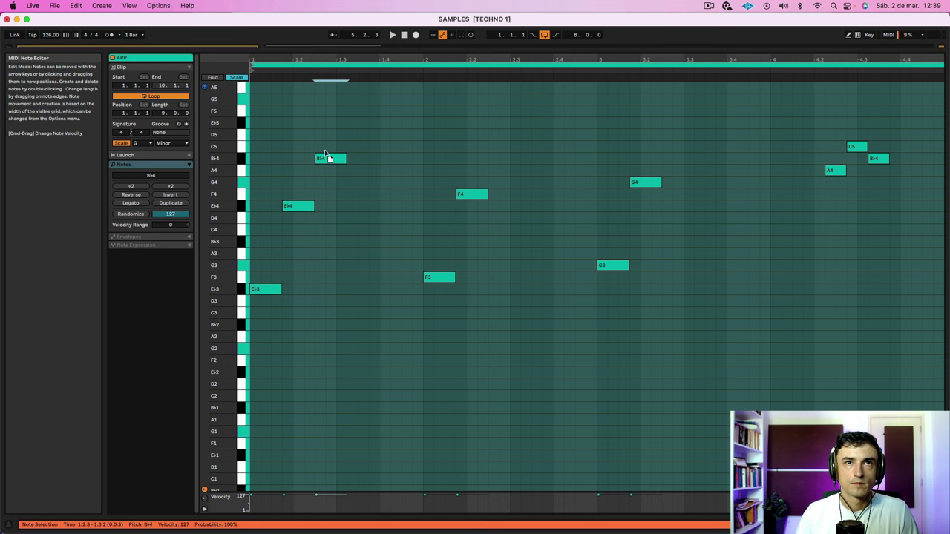
left_click_drag(328, 158, 327, 153)
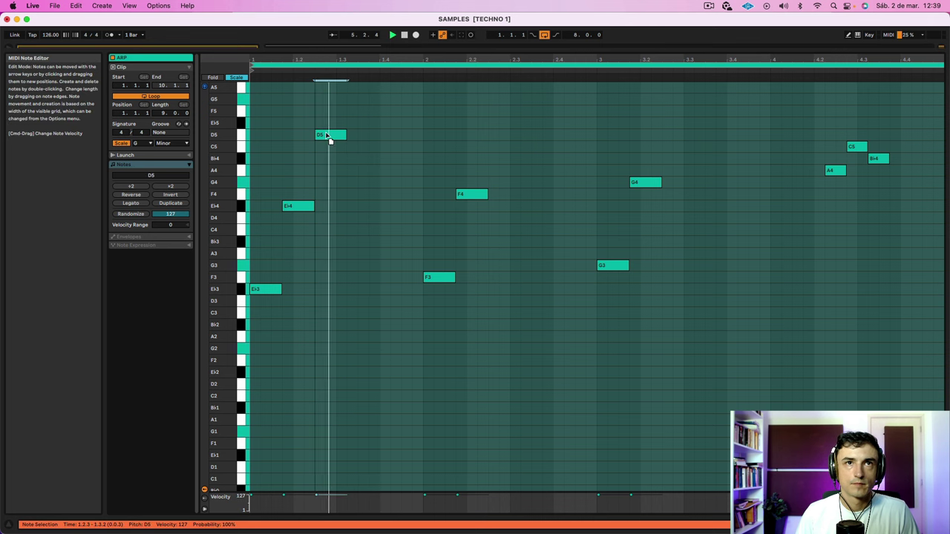
key("space")
Copy bar 2's F4 to E♭5 at 2.2.3 and bar 3's G4 to D5 at 3.2.3
left_click_drag(469, 193, 500, 129)
key("space")
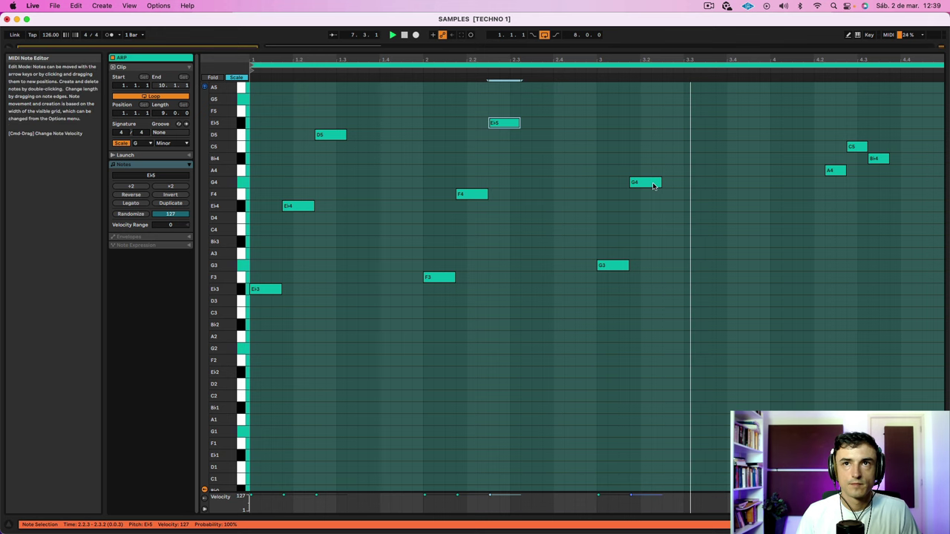
left_click_drag(653, 182, 699, 147, "alt")
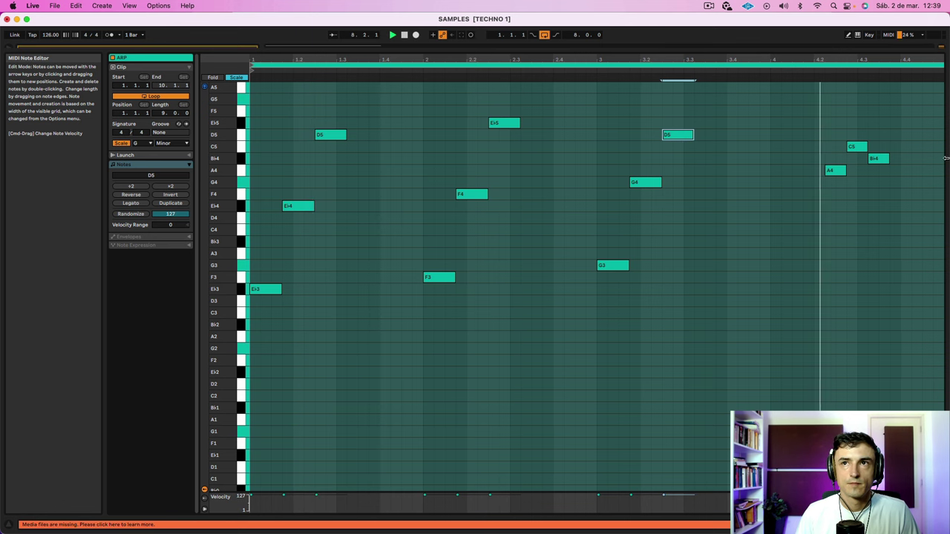
Delete the three-note run in bar 4 and lower bar 1's third note to G4, auditioning A4 on the way
left_click_drag(802, 176, 898, 135)
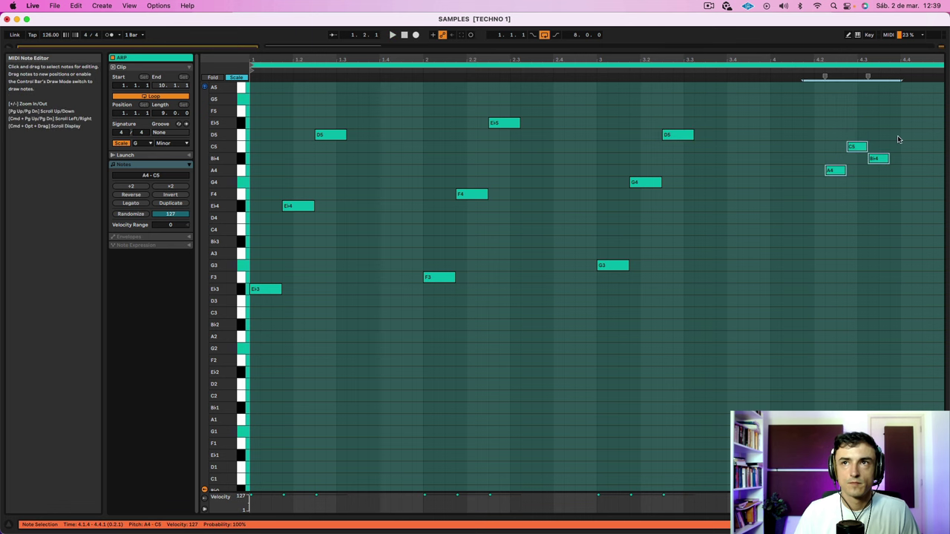
key("Delete")
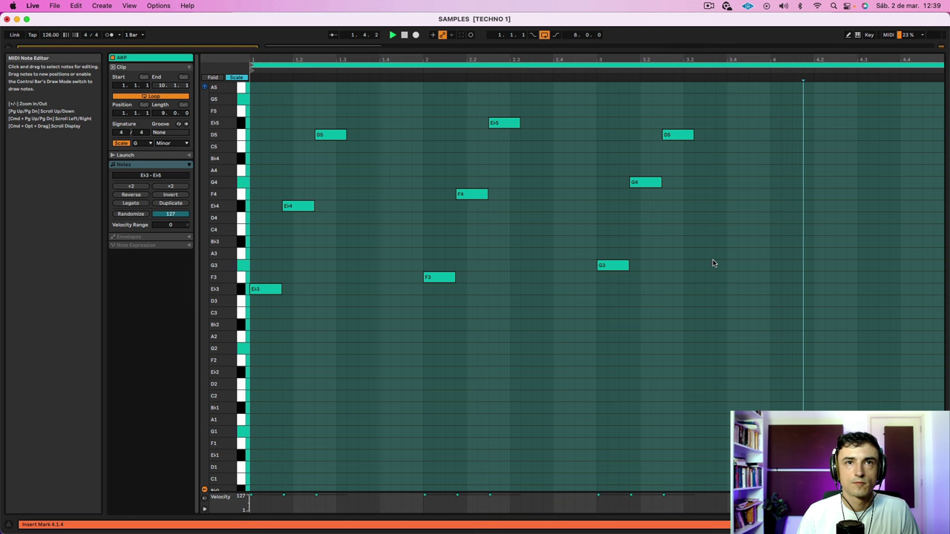
left_click_drag(340, 135, 338, 170)
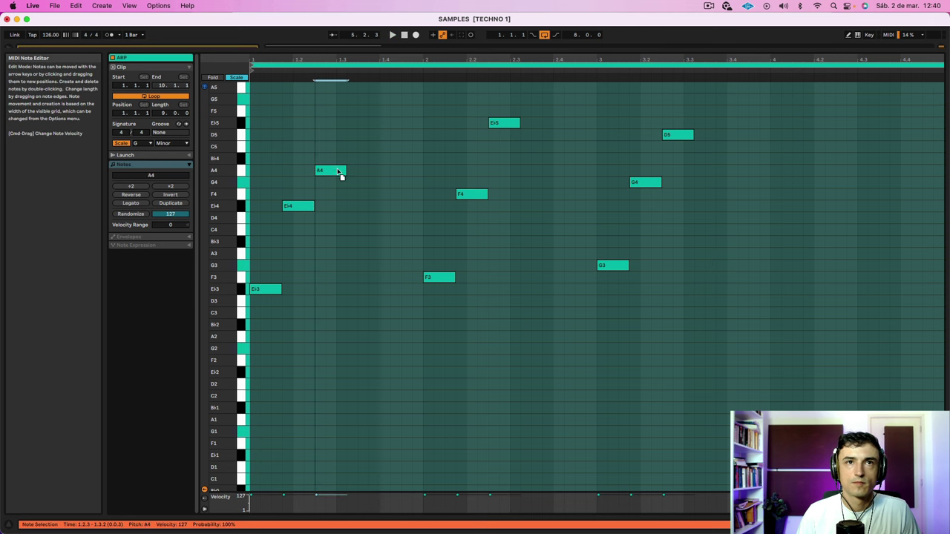
key("space")
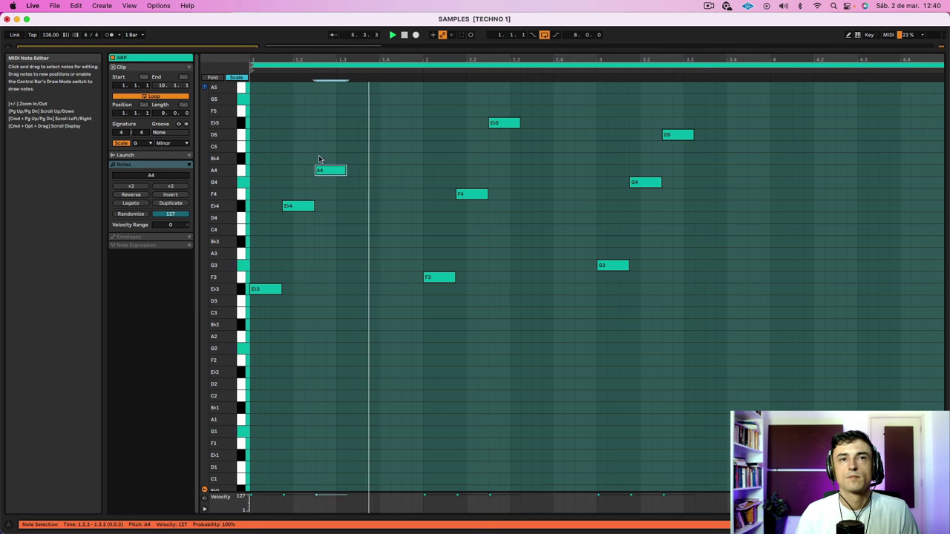
key("space")
left_click_drag(331, 172, 327, 181)
key("space")
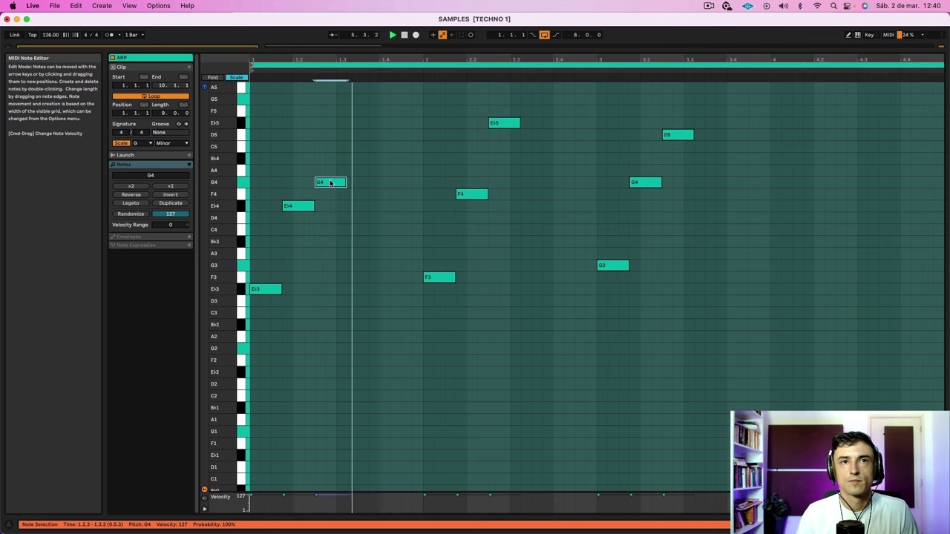
Lower bar 2's third note to A4 and bar 3's third note to B♭4 during playback
left_click(499, 124)
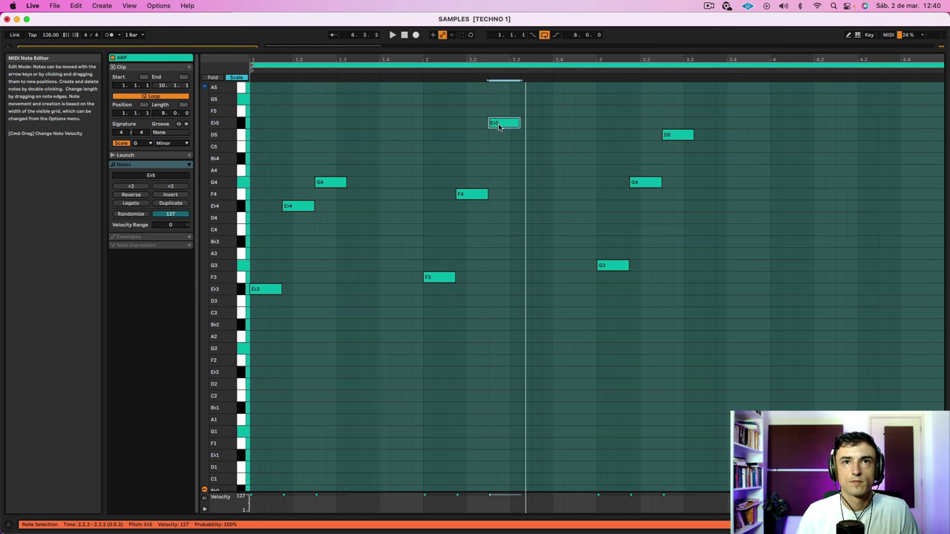
left_click_drag(499, 124, 502, 173)
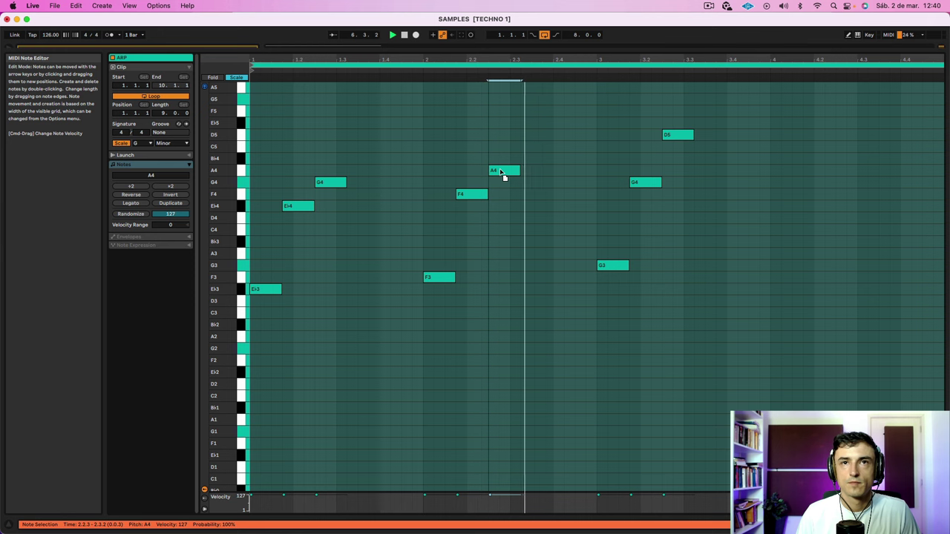
left_click_drag(668, 137, 672, 170)
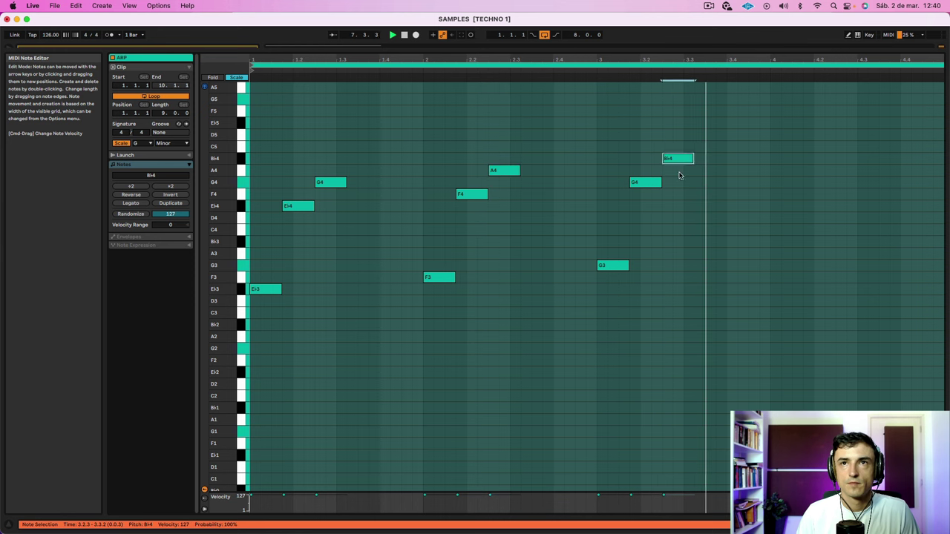
left_click(719, 230)
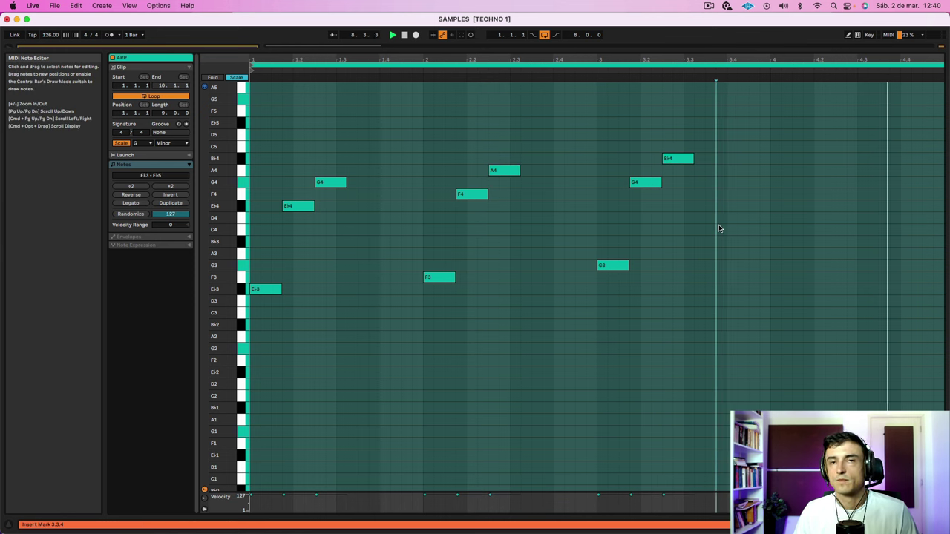
Delete the D4, G4, A4 run at the end of bar 4 in the first ARP clip and return to the arrangement
key("shift+Tab")
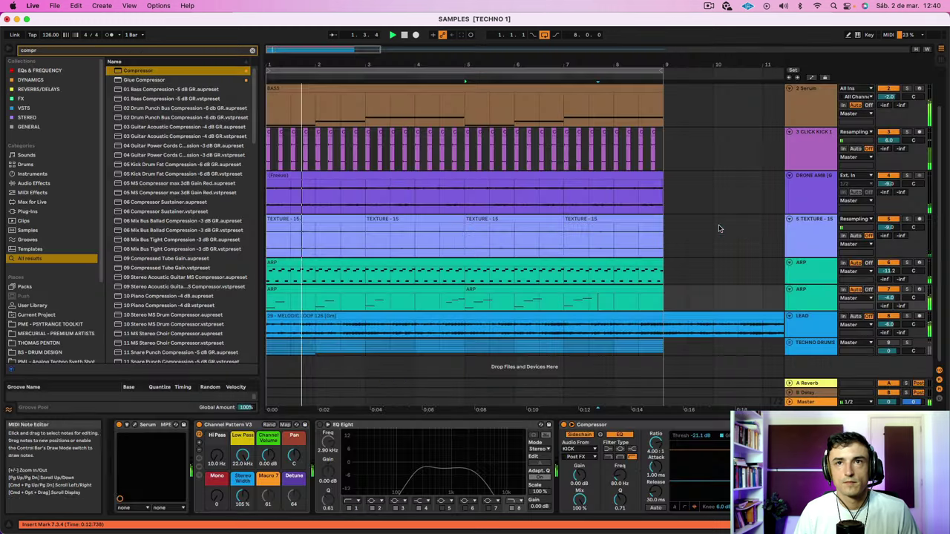
left_click(450, 293)
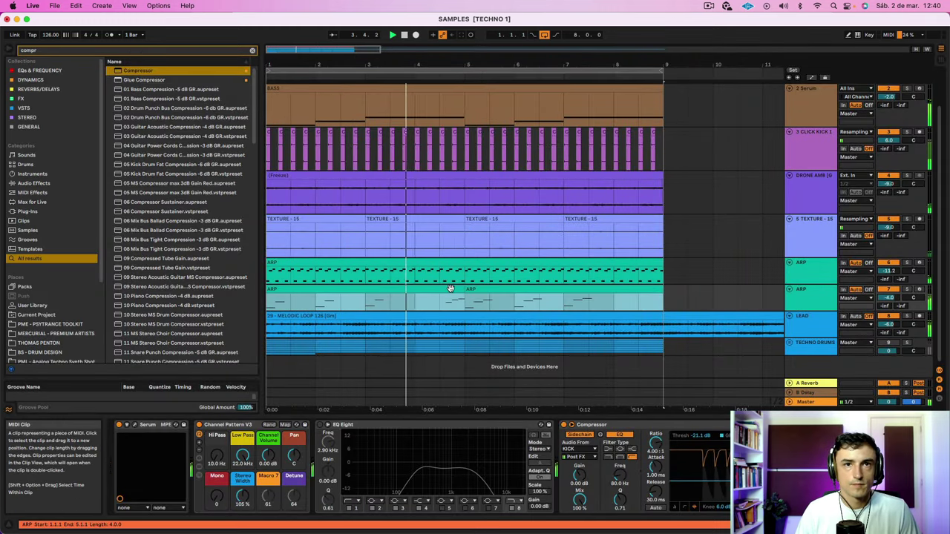
key("shift+Tab")
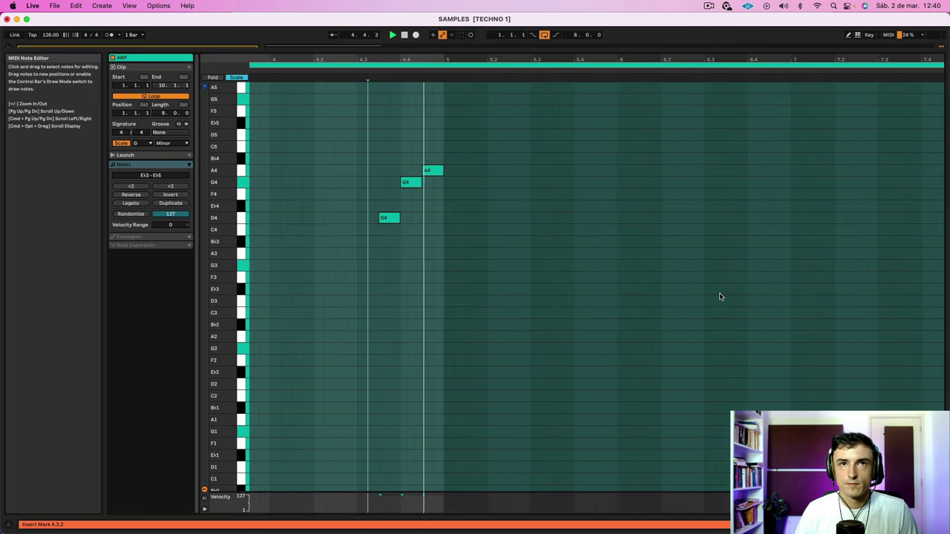
left_click(396, 219)
left_click_drag(391, 238, 560, 95)
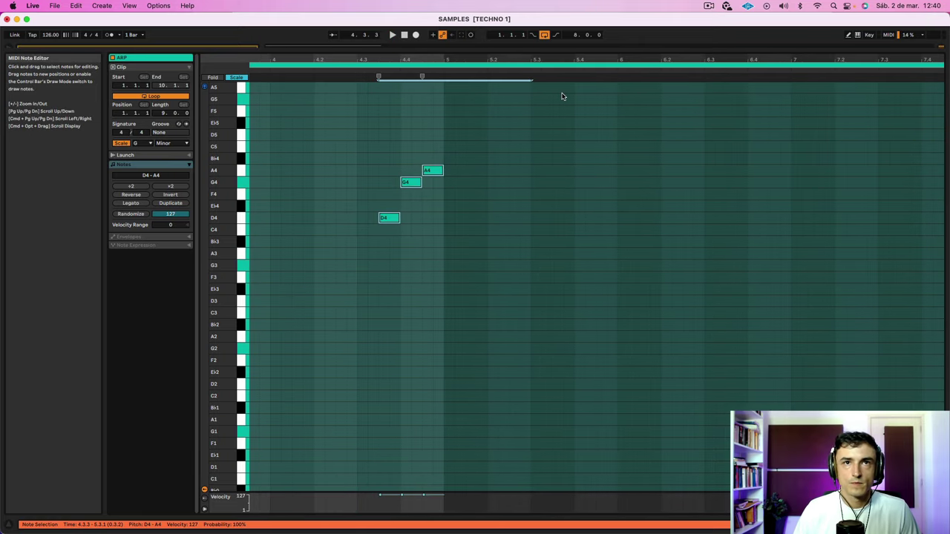
key("Delete")
scroll(599, 176, "left", 7)
key("shift+Tab")
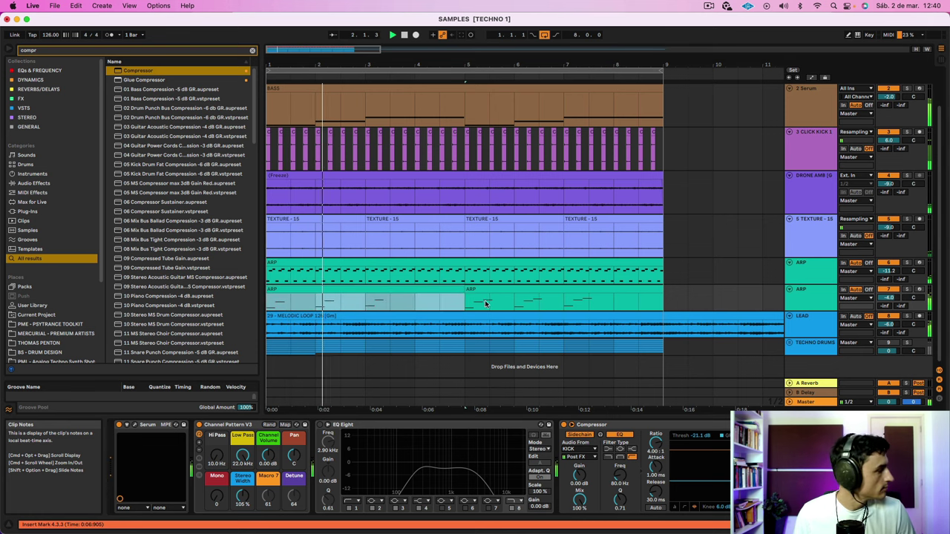
Consolidate the lower ARP track's two clips into one eight-bar clip and open it for note editing
left_click(545, 290)
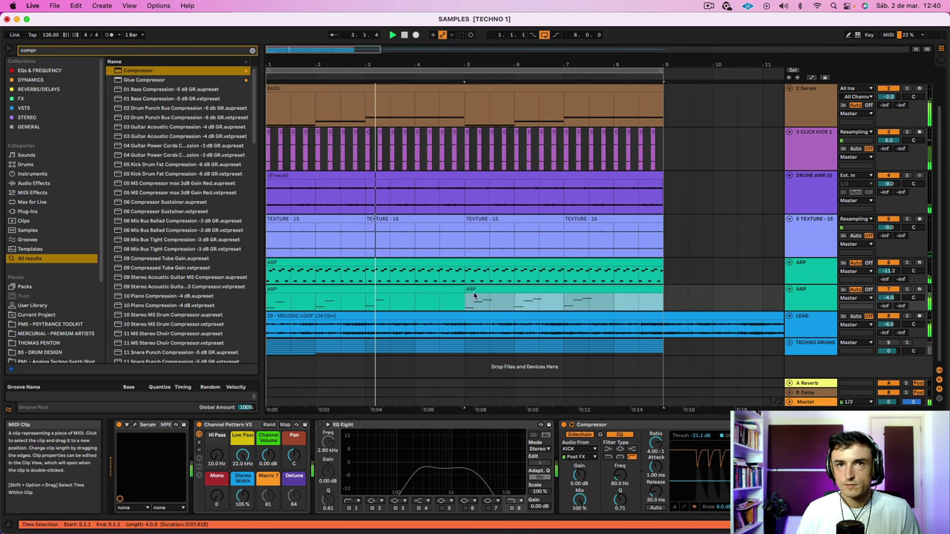
left_click(452, 288, "shift")
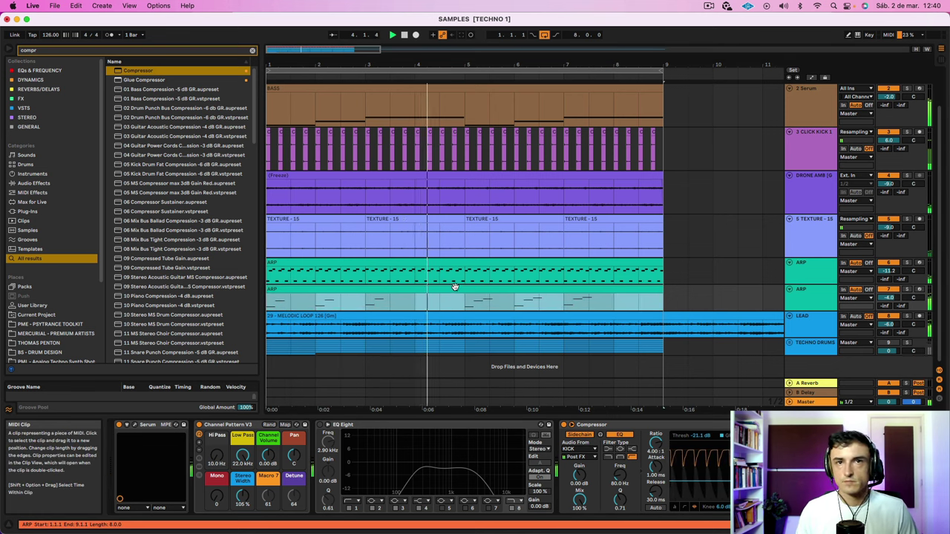
double_click(517, 287)
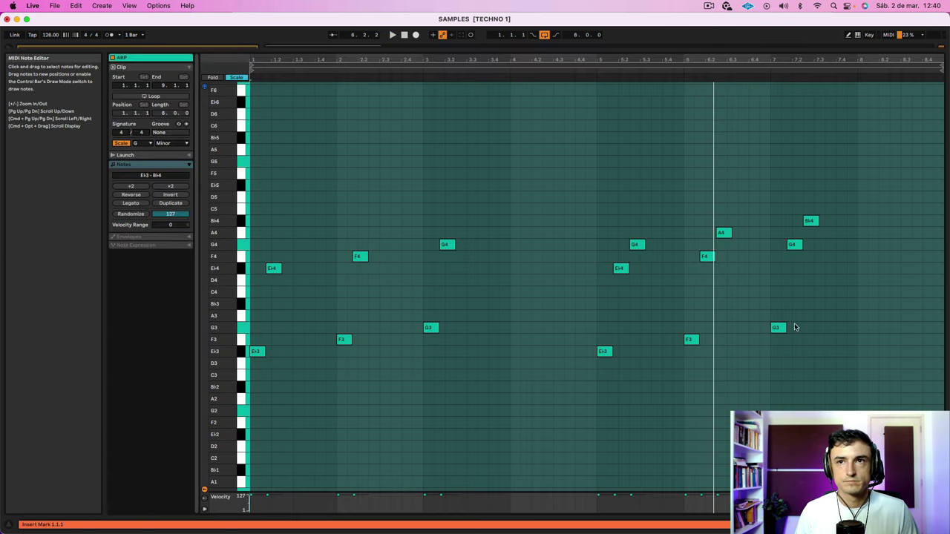
Transpose all the clip's notes down two octaves, raise them back up one octave and audition the result
key("space")
key("shift+Down")
key("shift+Down")
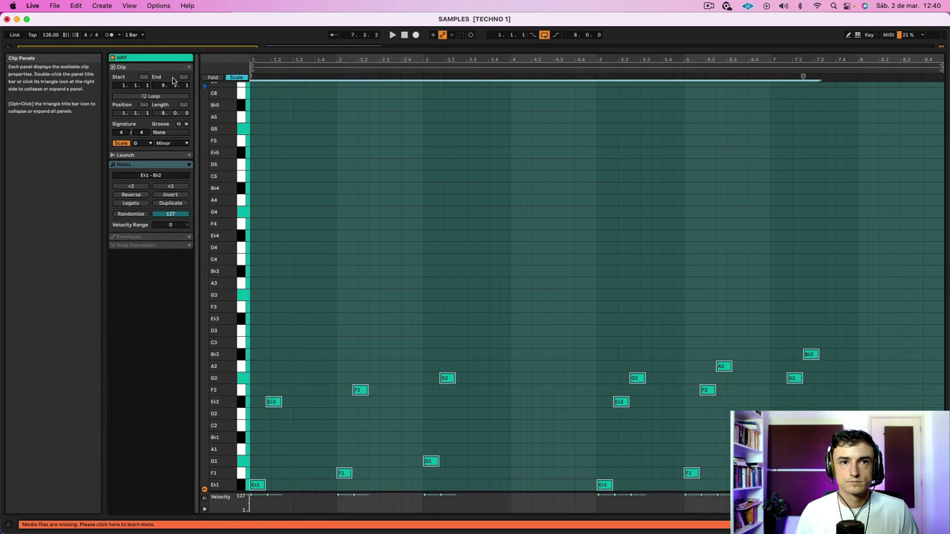
key("space")
key("shift+Up")
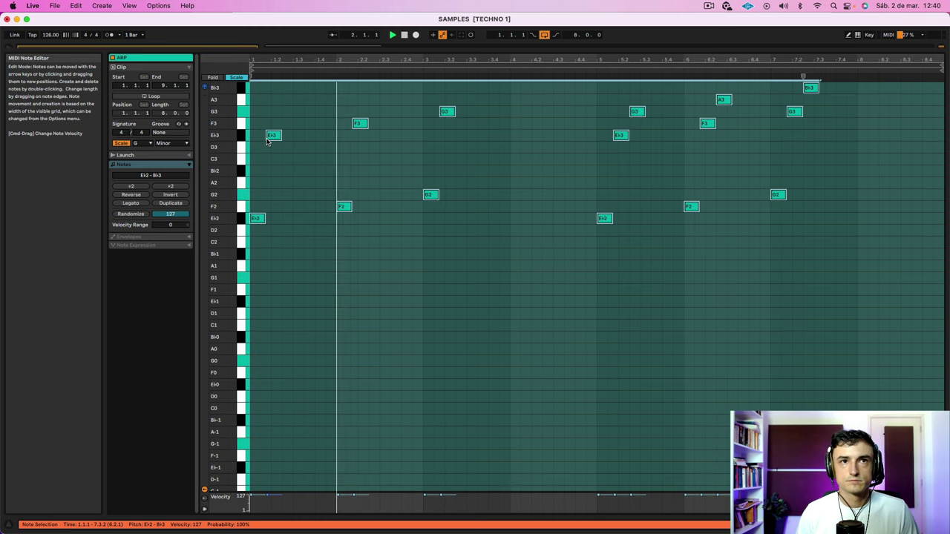
scroll(346, 197, "up", 3)
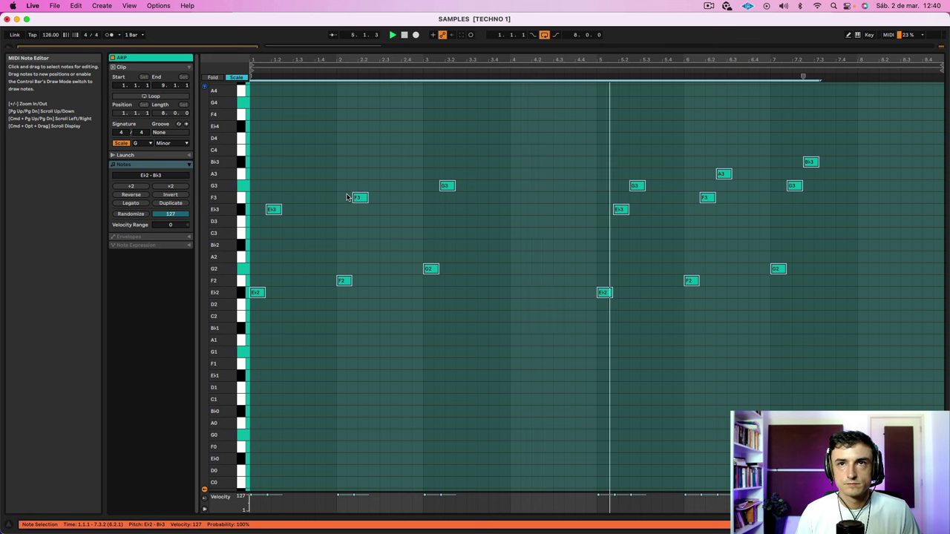
Raise the third notes in bars 5, 6 and 7 one octave to G4, A4 and B♭4, play them and return to the arrangement
key("space")
left_click_drag(567, 190, 671, 171)
key("shift+Up")
left_click(633, 195)
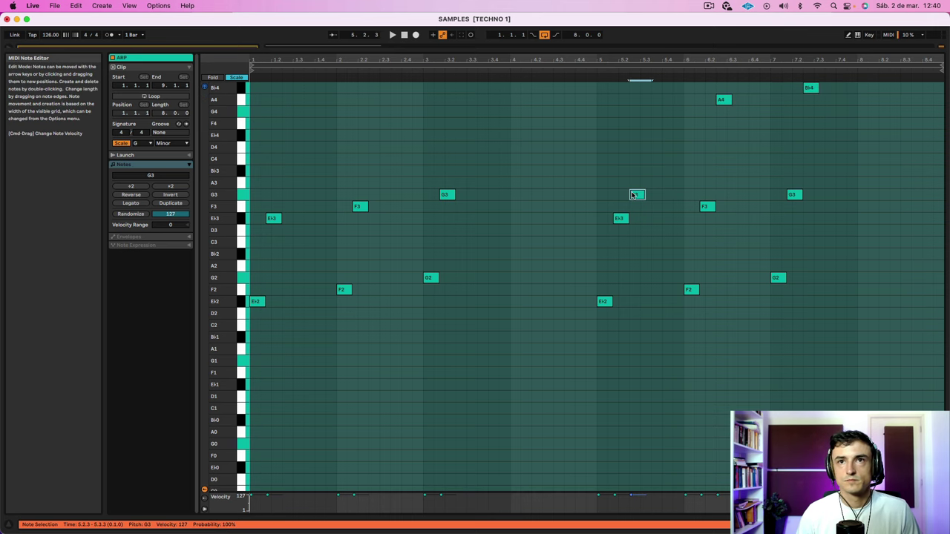
key("shift+Up")
key("space")
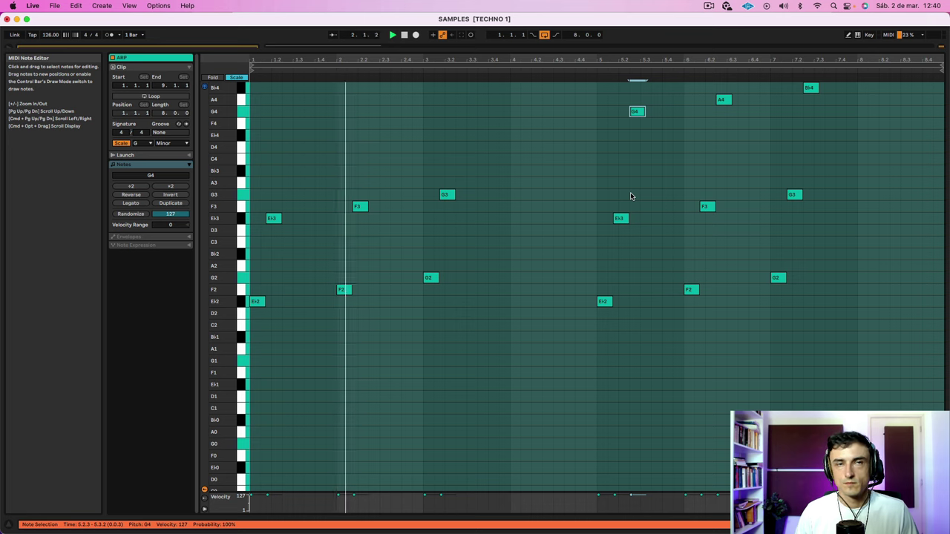
key("shift+Tab")
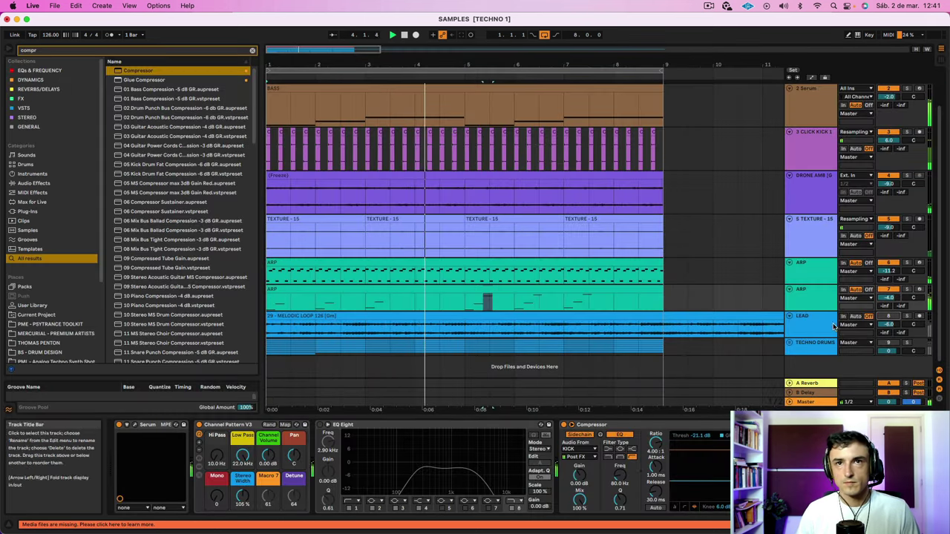
Open Serum on the lower ARP track, set Env 1's attack to 90 ms and the Cutoff macro to 56%
left_click(476, 287)
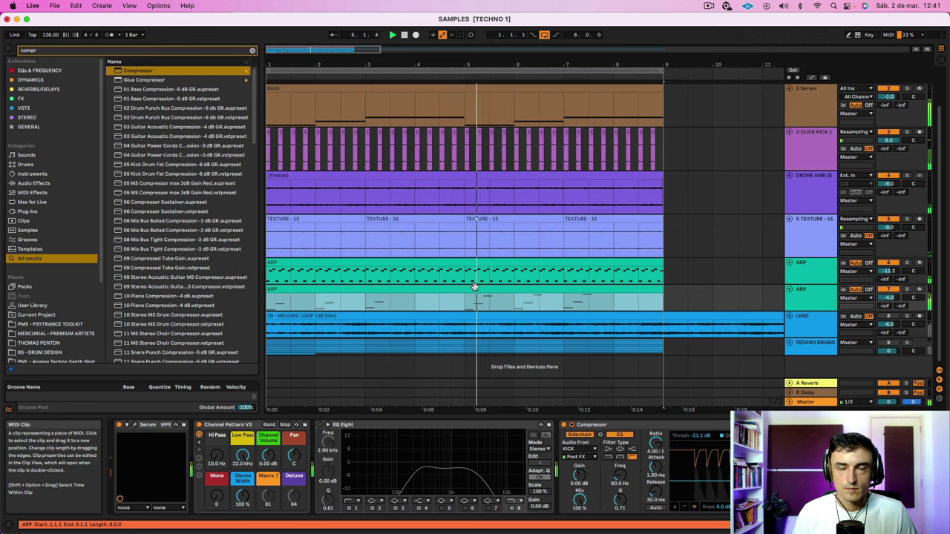
left_click(134, 425)
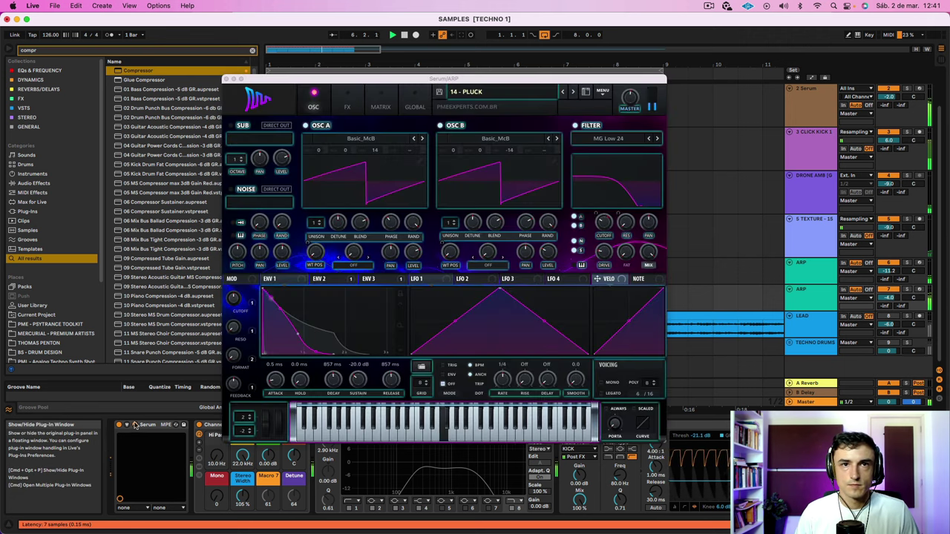
left_click_drag(280, 374, 279, 365)
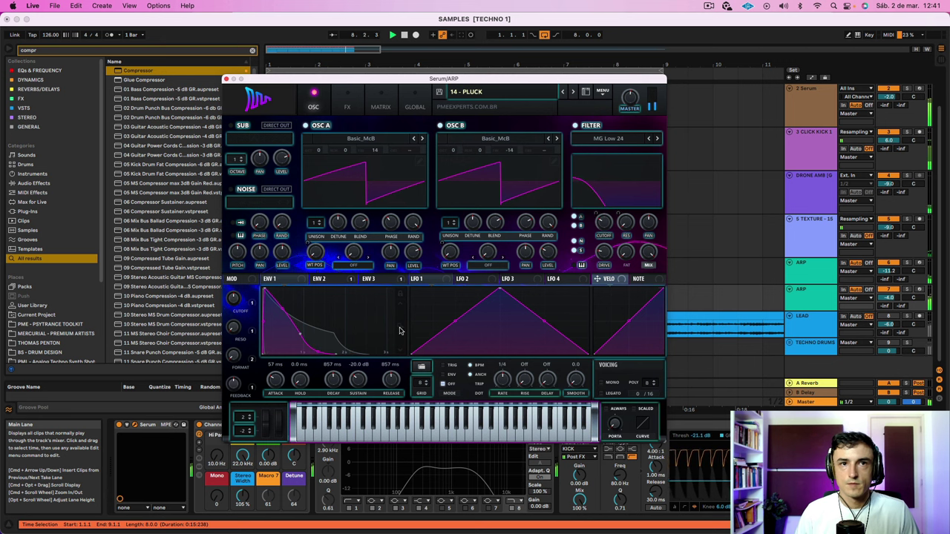
mouse_move(233, 302)
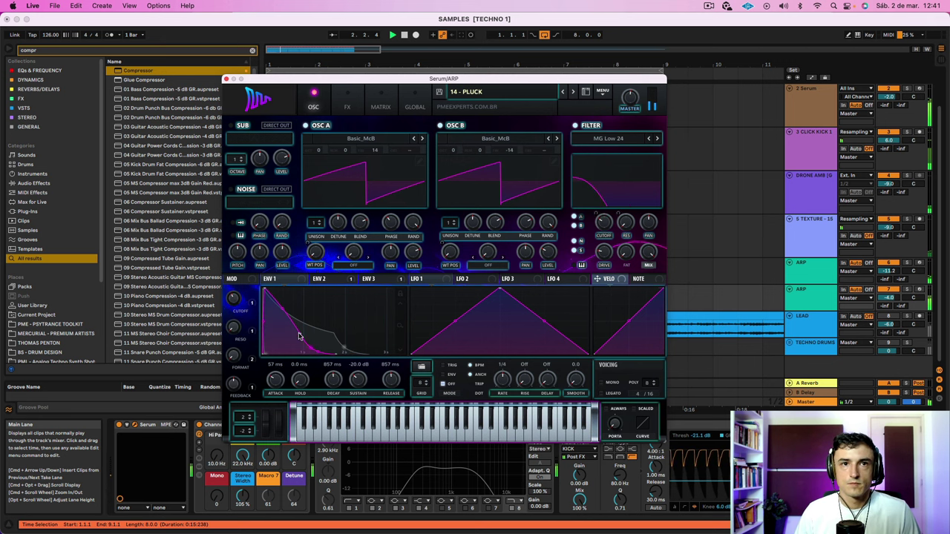
left_click_drag(276, 384, 277, 389)
left_click_drag(235, 301, 235, 276)
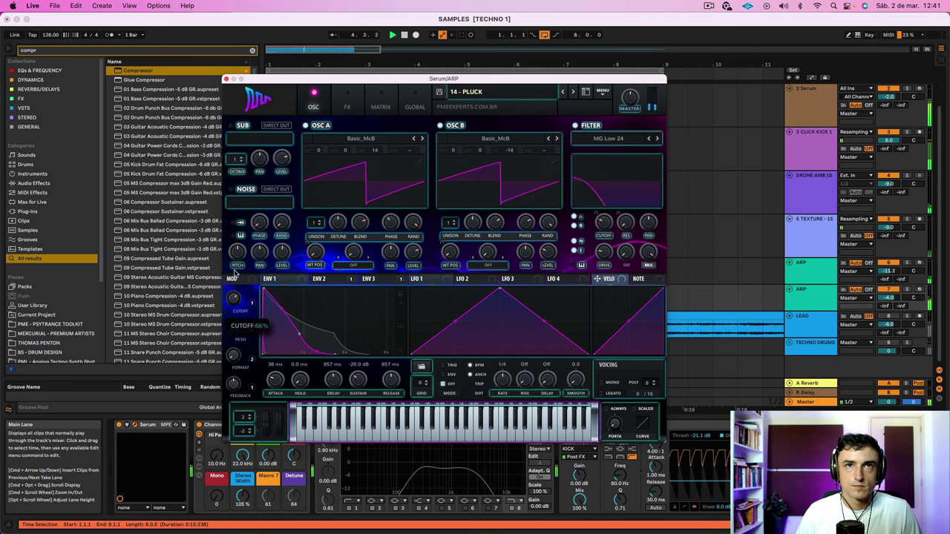
left_click_drag(236, 277, 234, 282)
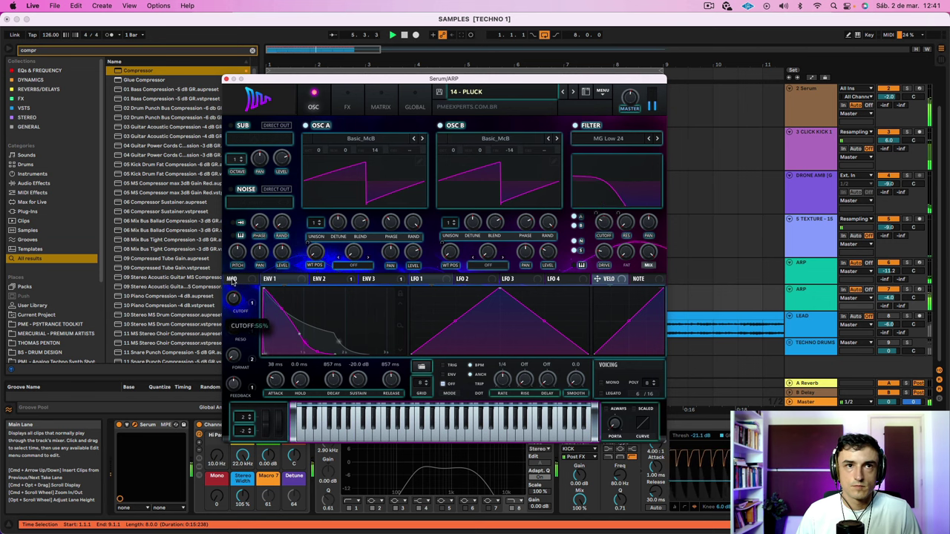
left_click_drag(274, 381, 273, 378)
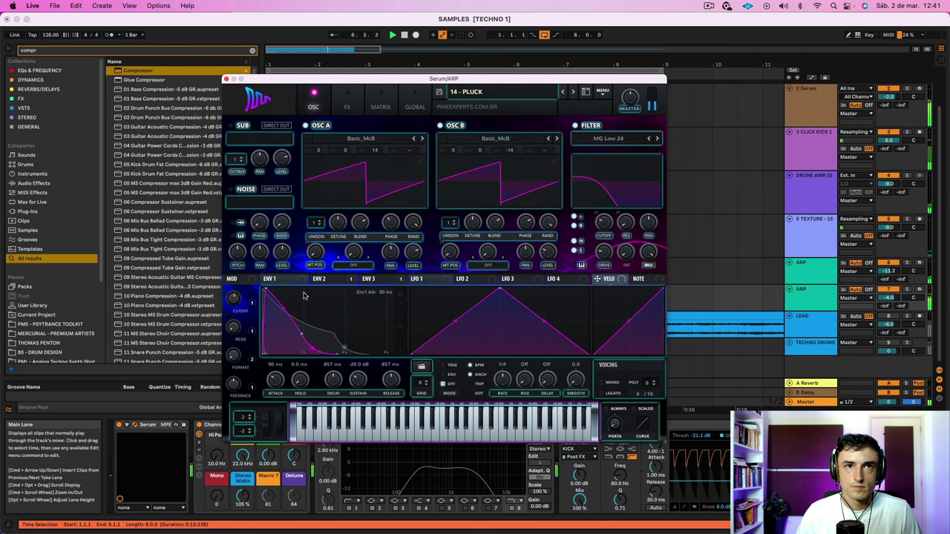
Set Env 2's attack to 133 ms and lower the filter cutoff during playback
left_click(321, 278)
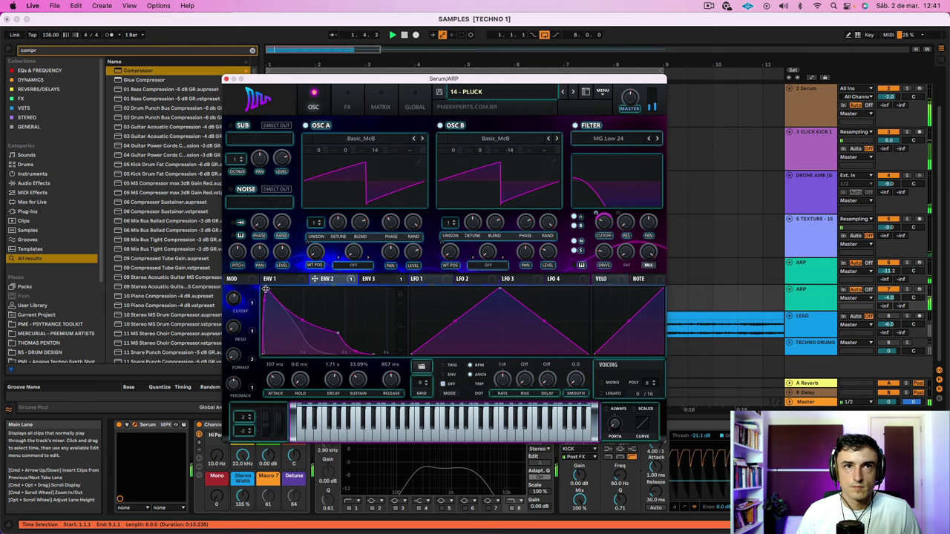
left_click_drag(238, 301, 237, 317)
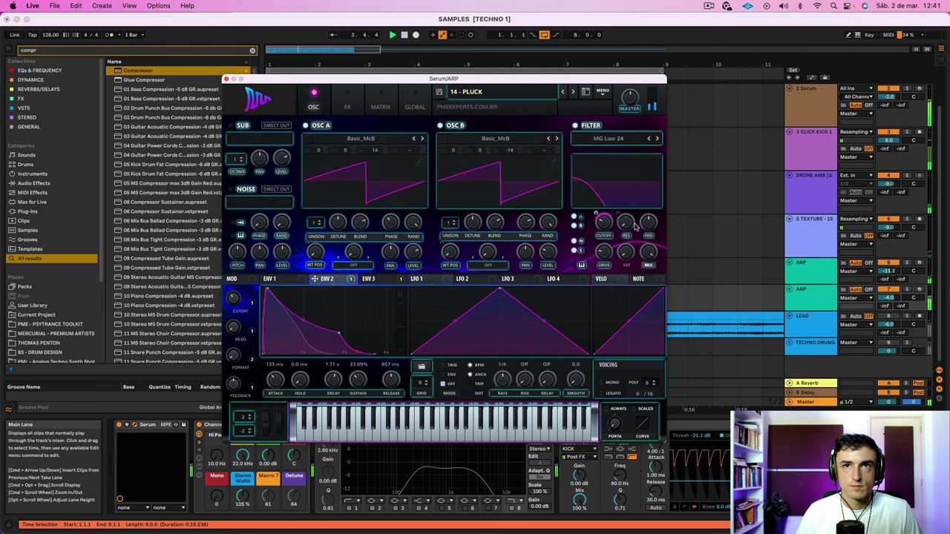
left_click_drag(602, 226, 600, 236)
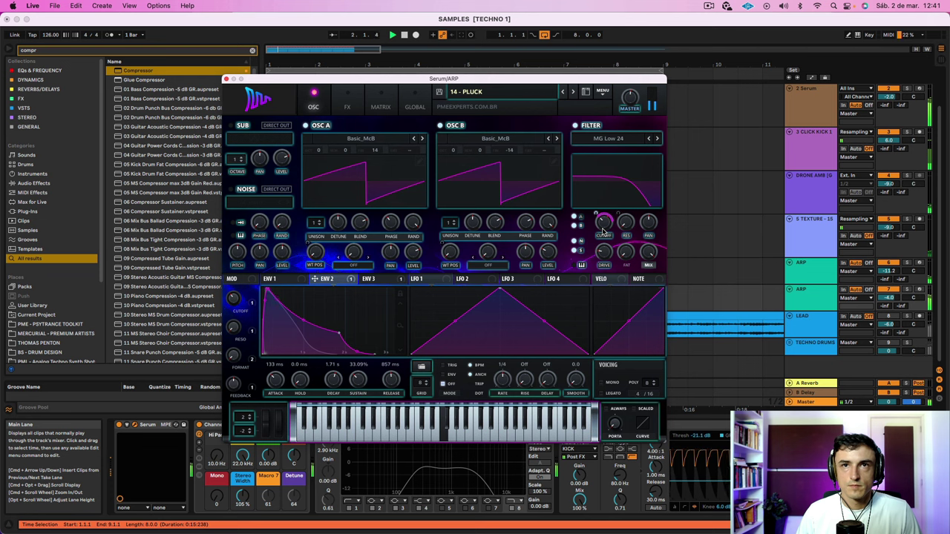
Try a lower compressor mix and lower delay feedback in Serum's effects during playback
left_click(347, 104)
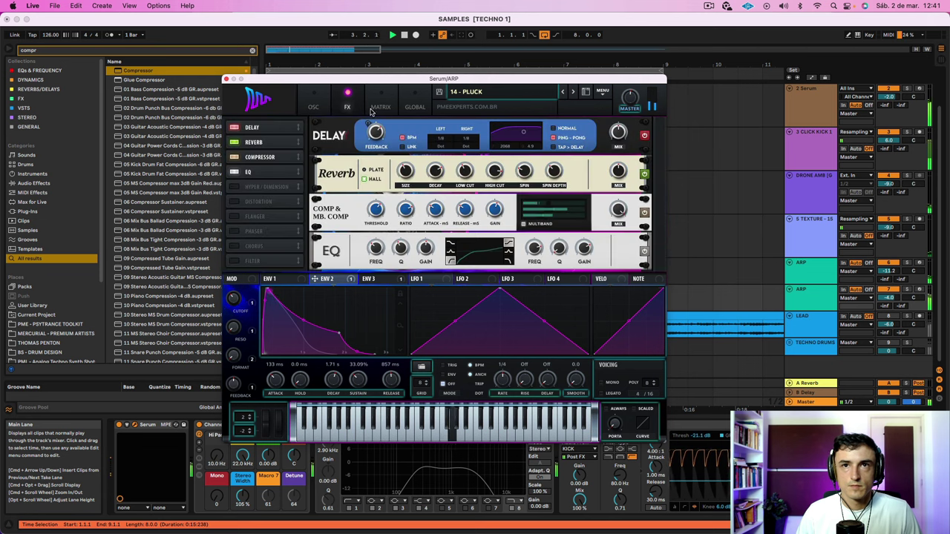
left_click_drag(619, 210, 617, 234)
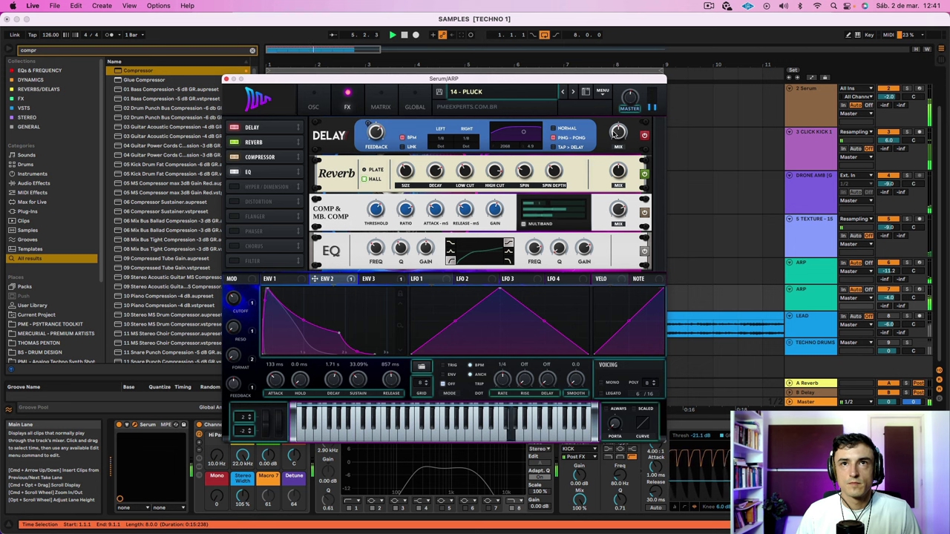
left_click_drag(375, 132, 370, 158)
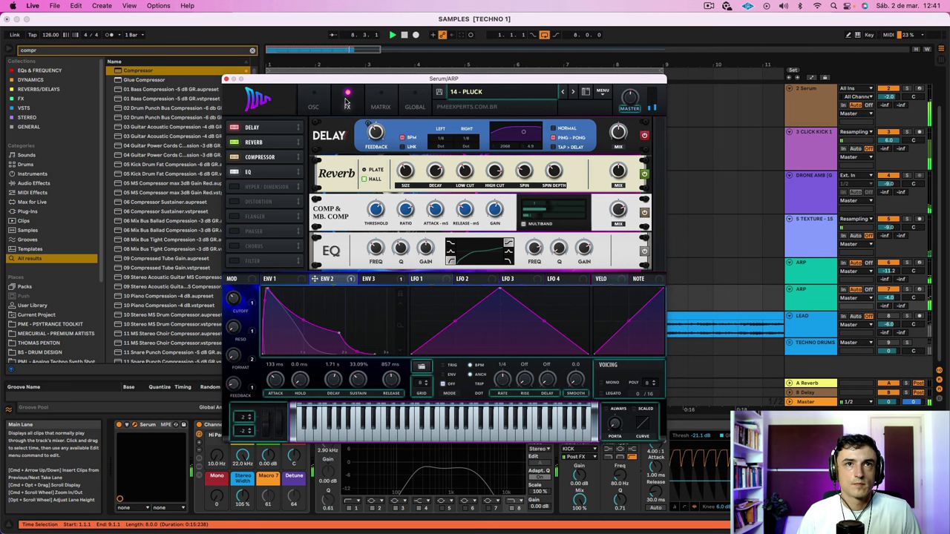
Set oscillator B's unison to 7 voices and raise its level
left_click(314, 106)
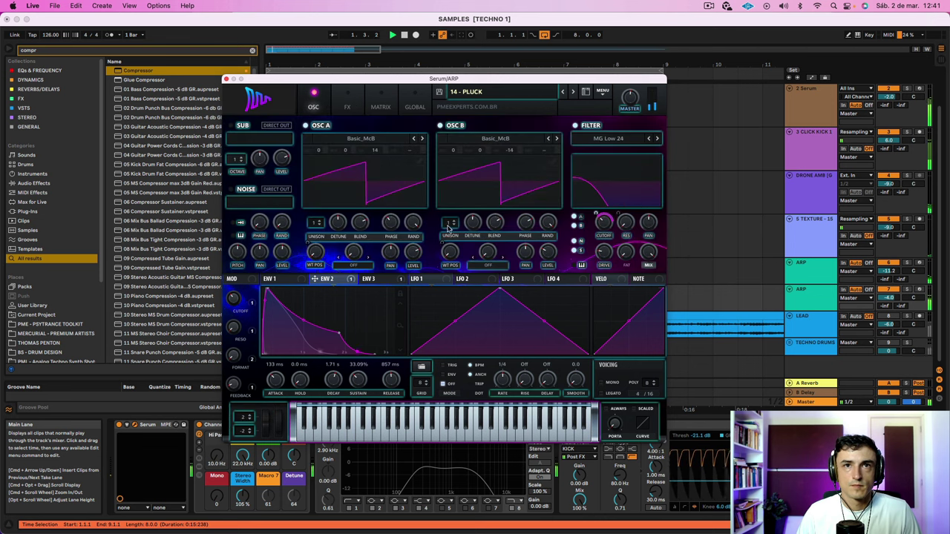
left_click_drag(451, 223, 458, 185)
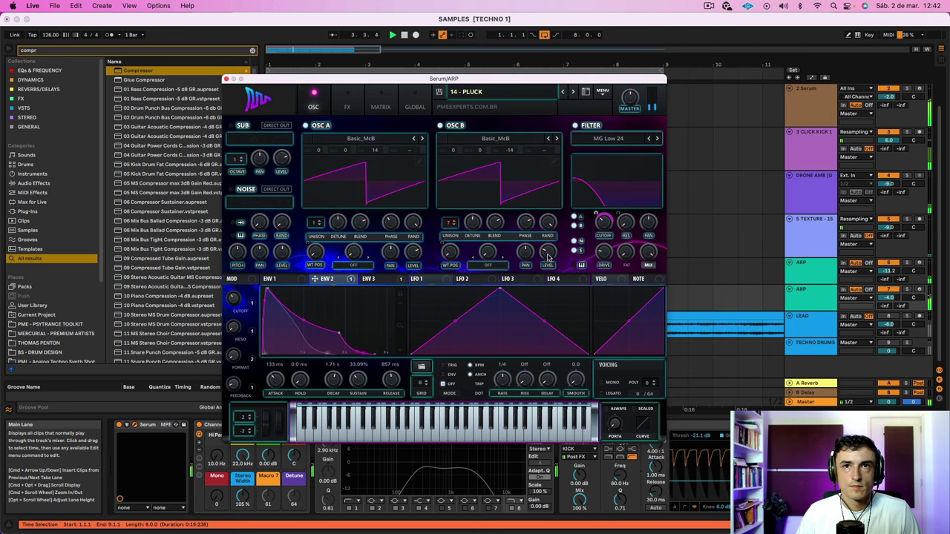
left_click_drag(548, 256, 544, 231)
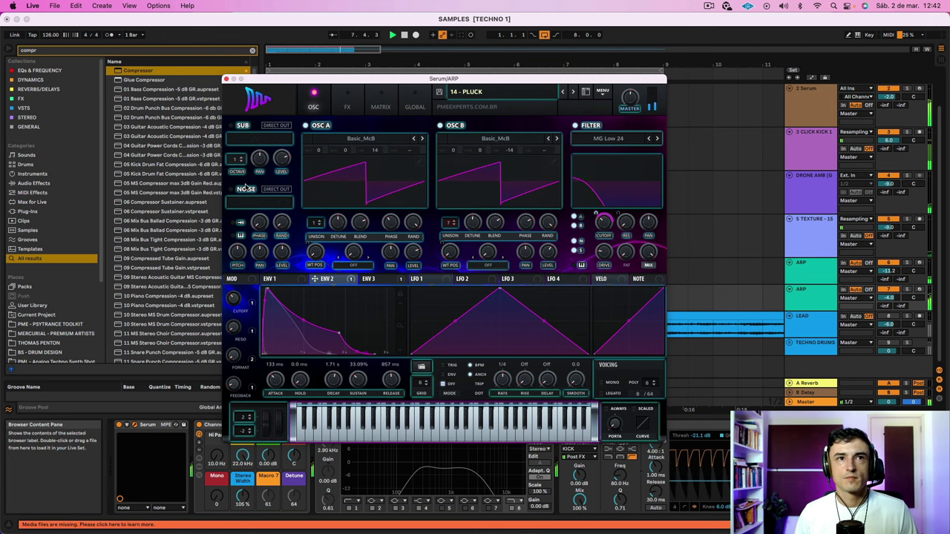
Enable the noise oscillator with the BrightWhite sample at a raised level, and set Env 2's filter cutoff modulation to 48
left_click(231, 189)
left_click(253, 202)
mouse_move(271, 216)
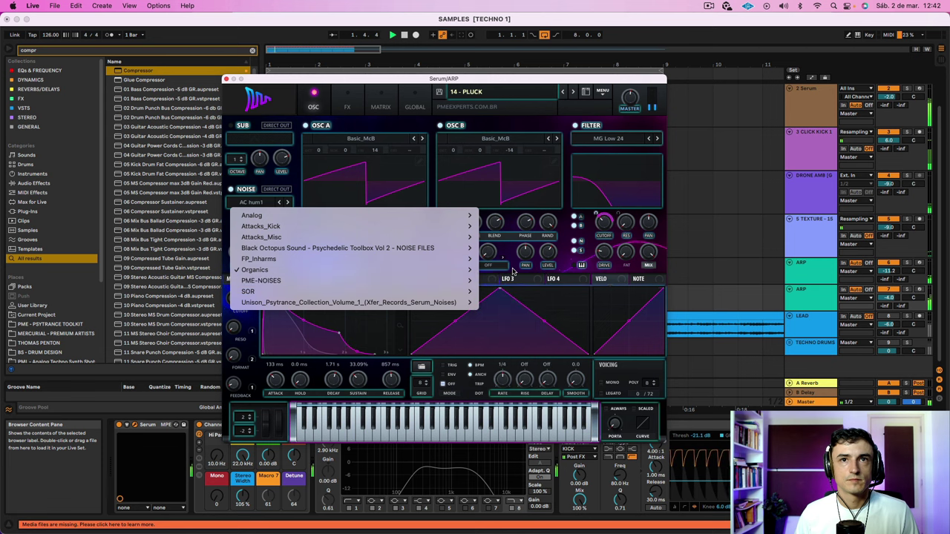
mouse_move(470, 225)
left_click(497, 246)
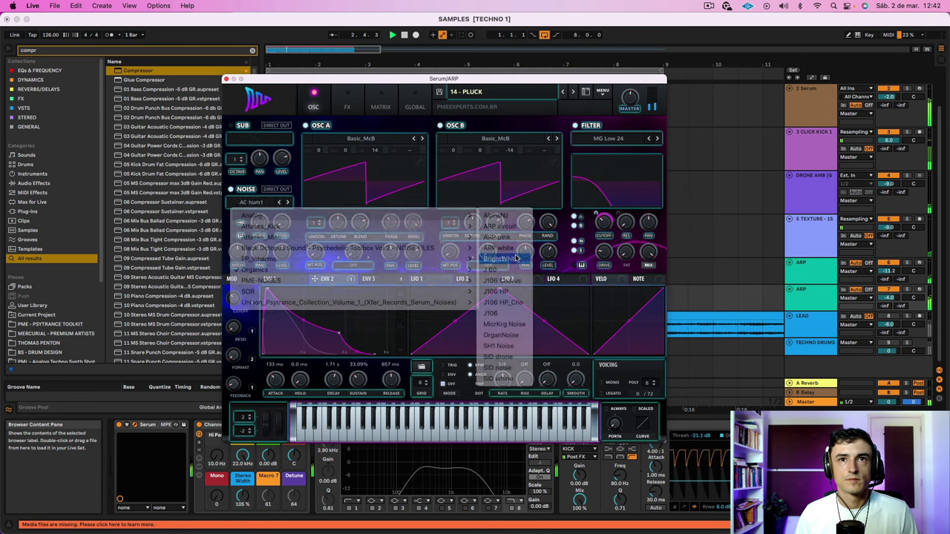
mouse_move(280, 253)
left_mouse_down()
mouse_move(279, 279)
mouse_move(280, 240)
left_mouse_up()
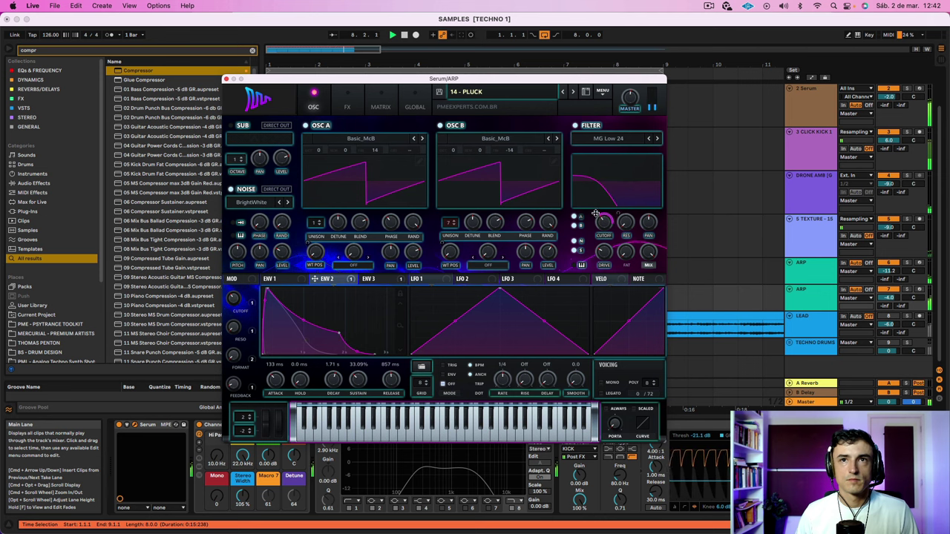
mouse_move(595, 211)
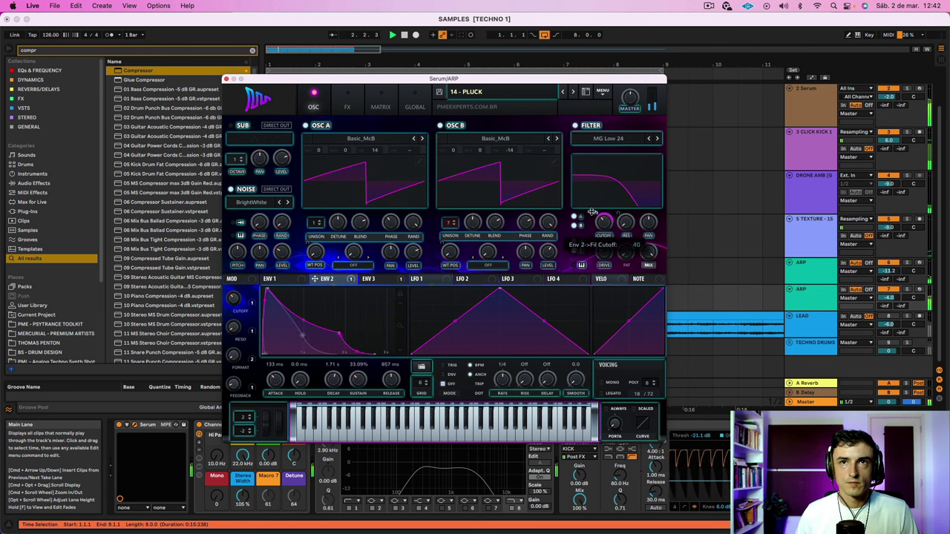
Lower the reverb mix and move the delay's filter to 524 with a width of 2.3, keeping 1/8 delay times
left_click(347, 104)
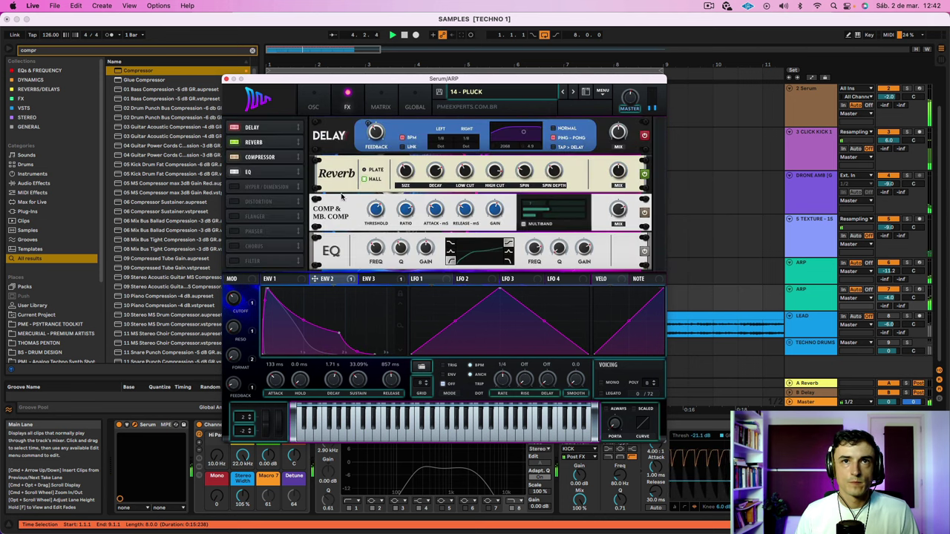
left_click_drag(616, 168, 614, 186)
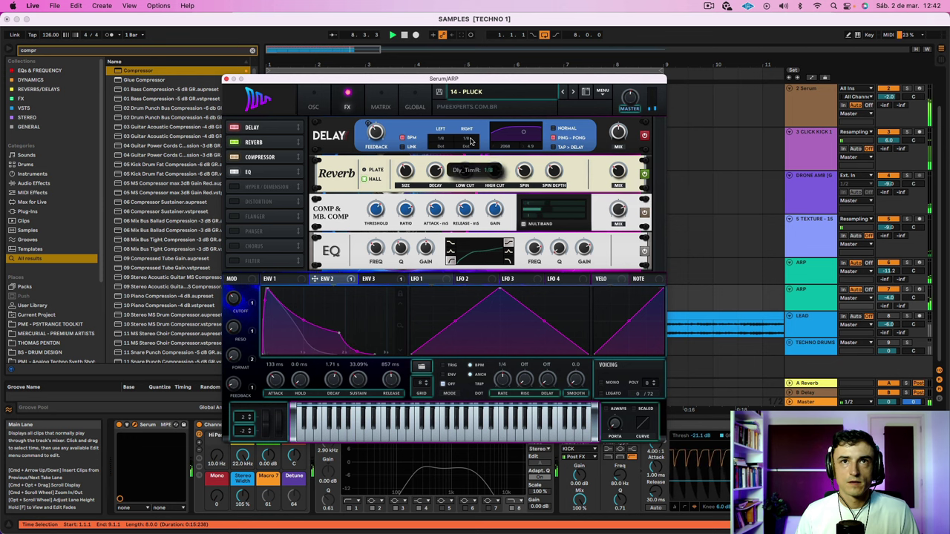
left_click_drag(471, 153, 475, 141)
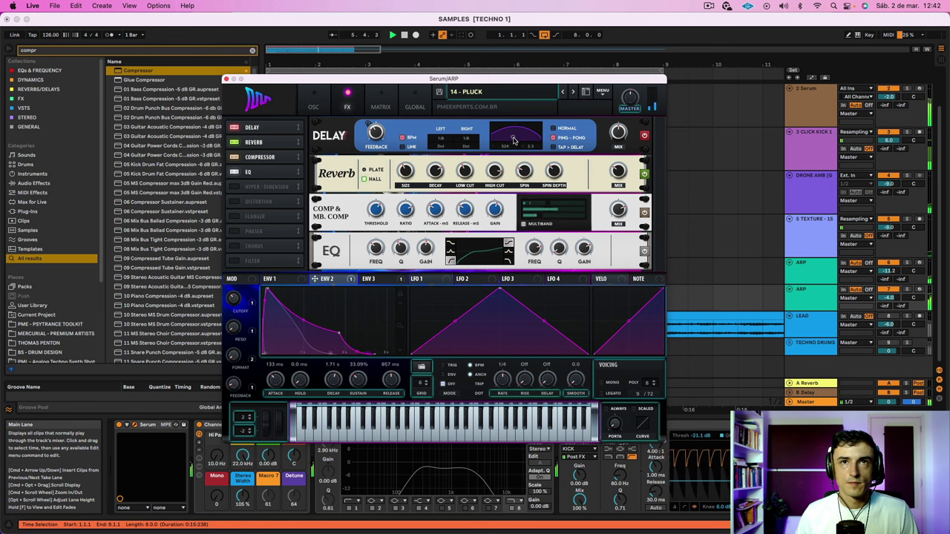
Set Env 2's filter cutoff modulation to 37 and raise the Cutoff macro to 79%
left_click(327, 104)
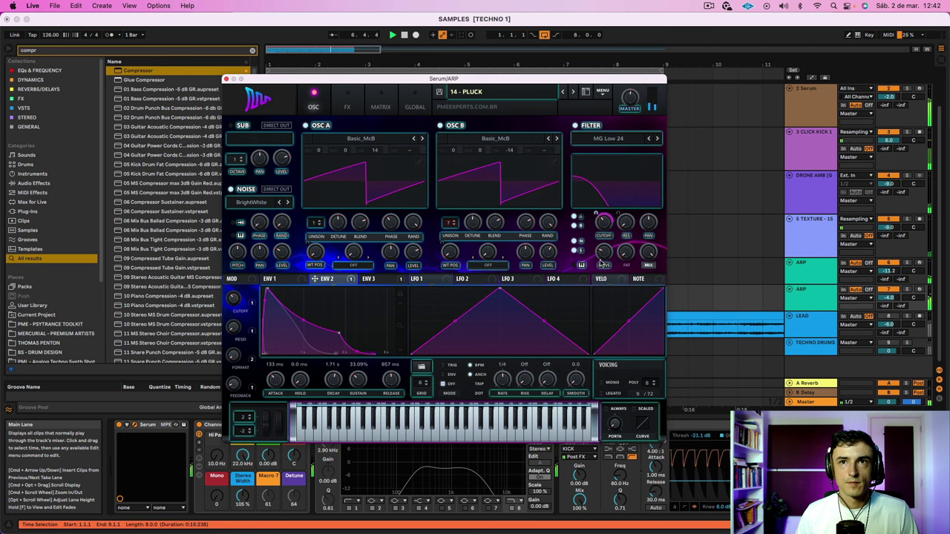
mouse_move(600, 236)
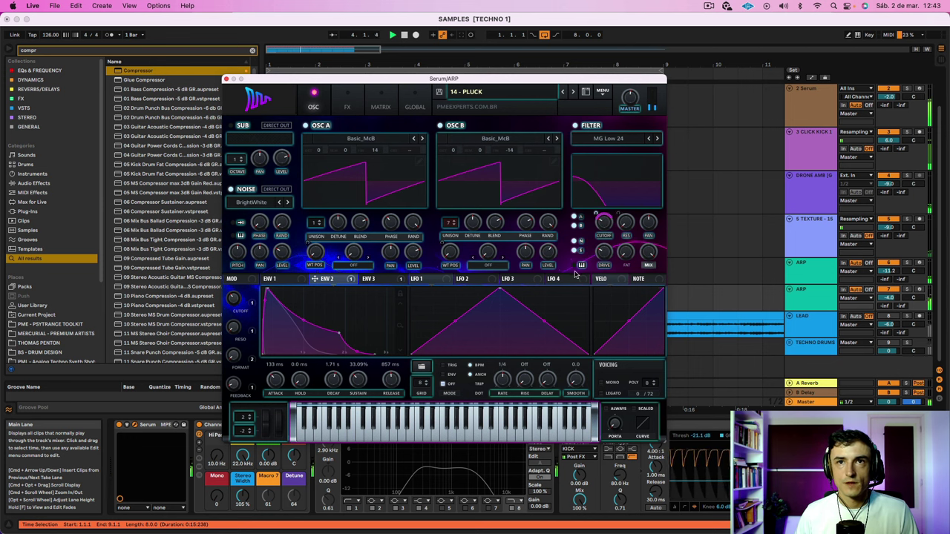
left_click_drag(602, 216, 592, 214)
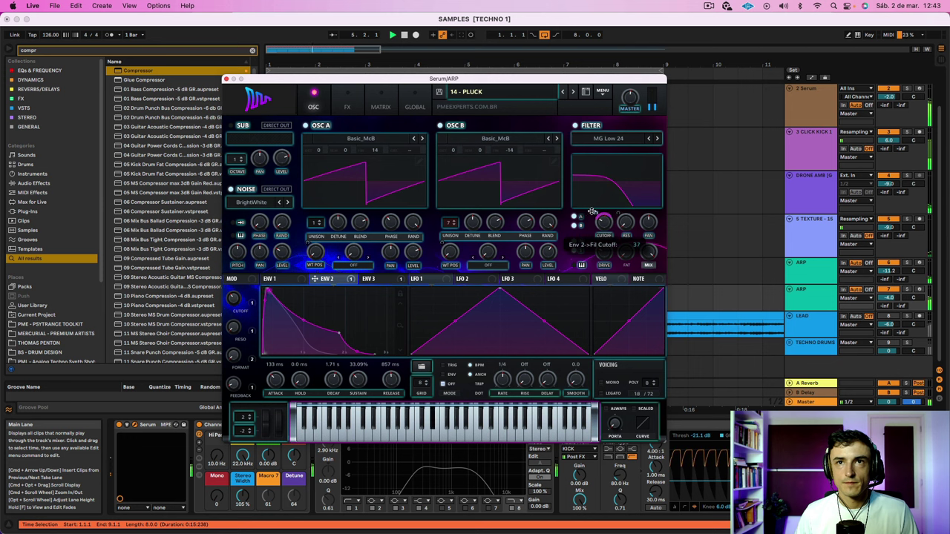
mouse_move(236, 300)
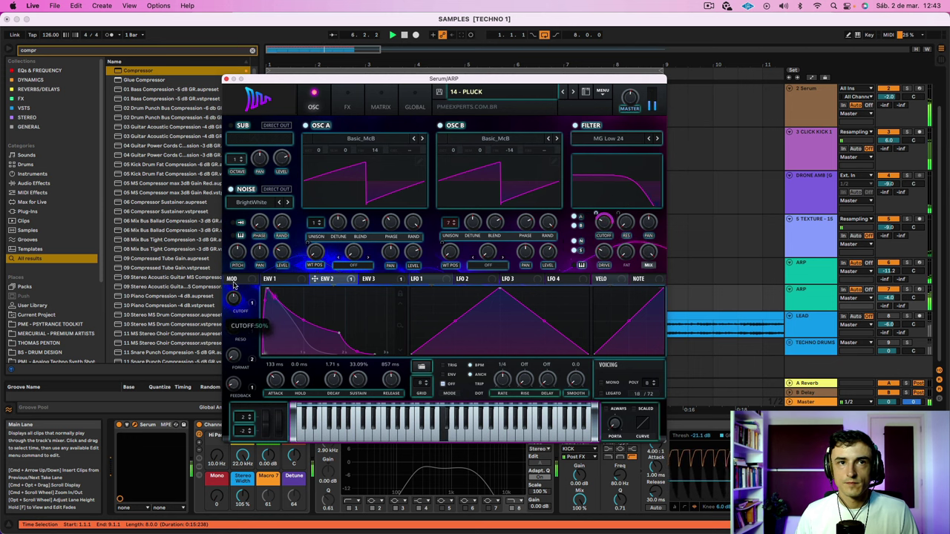
left_click_drag(235, 285, 233, 276)
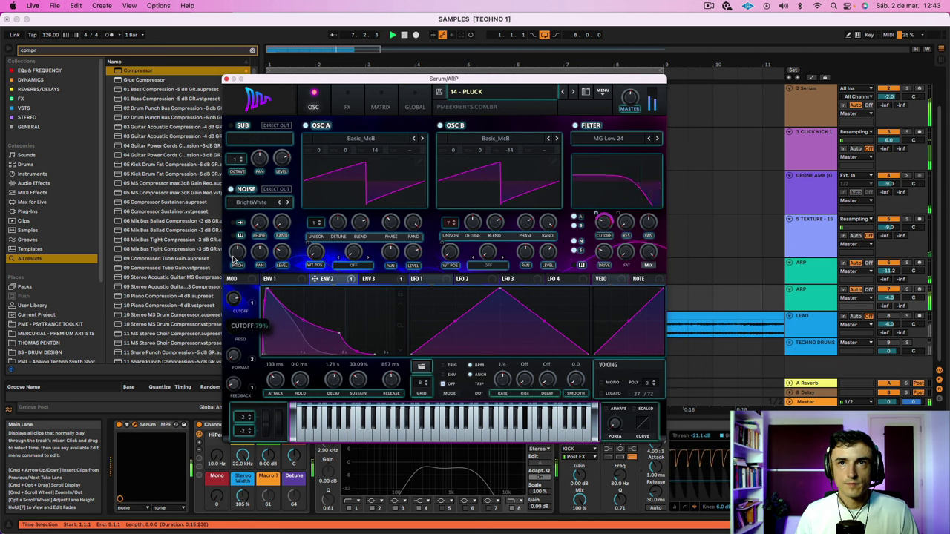
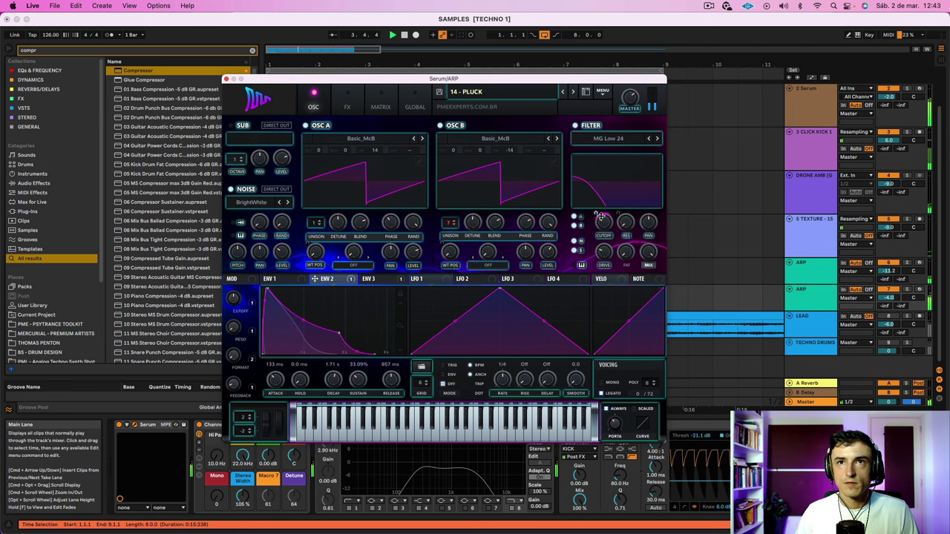
Set Env 2's filter cutoff modulation to 58 and the compressor mix to 80, and return to the oscillator page
left_click_drag(596, 213, 595, 198)
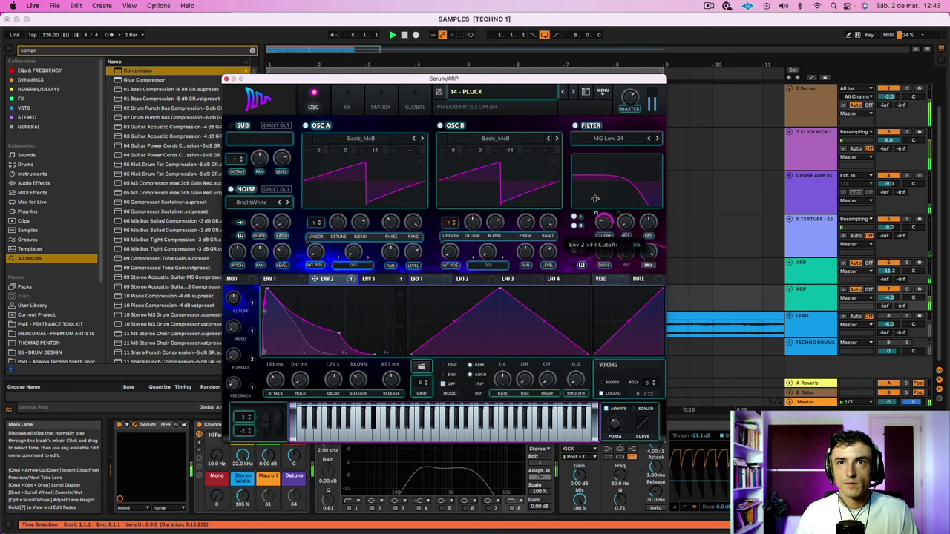
left_click(347, 103)
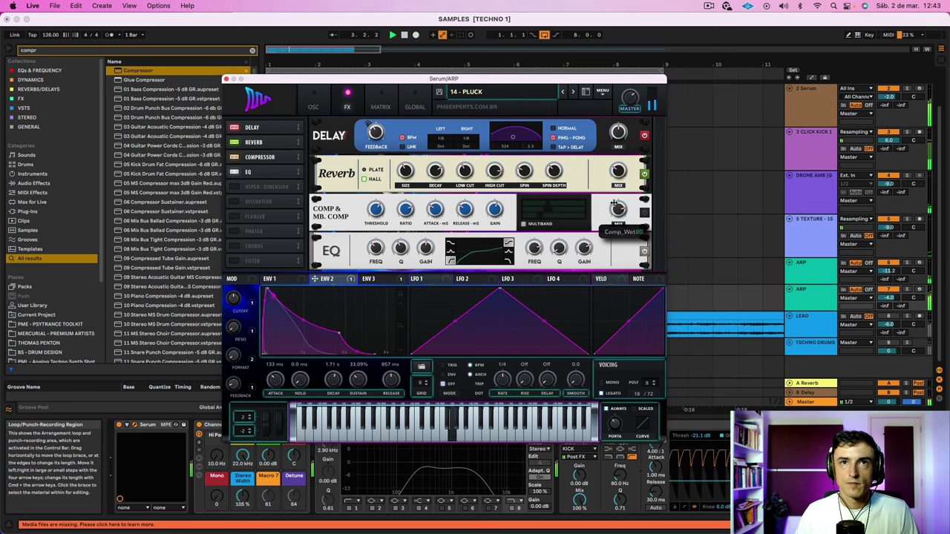
left_click(306, 103)
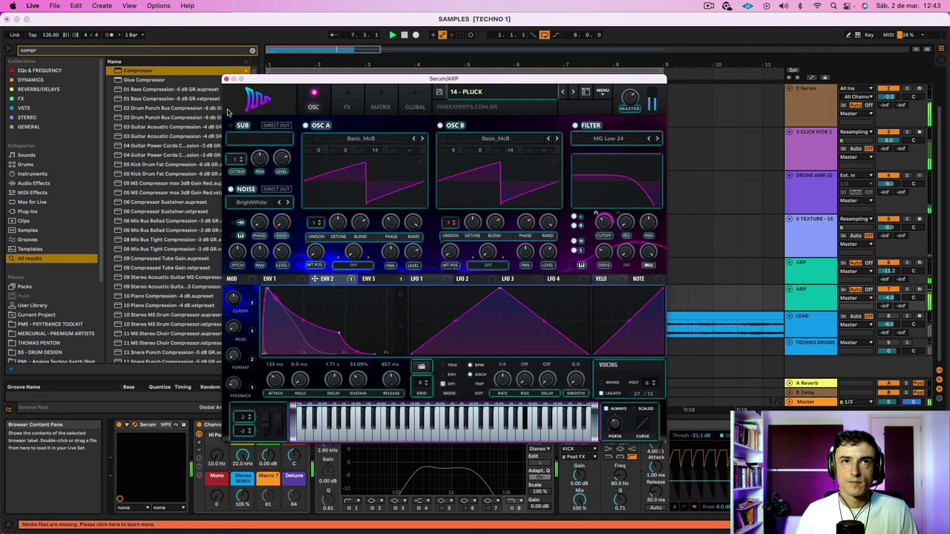
Close the Serum window, open the lower ARP track's clip, and add a one-beat F3 note at 4.3.3
left_click(227, 79)
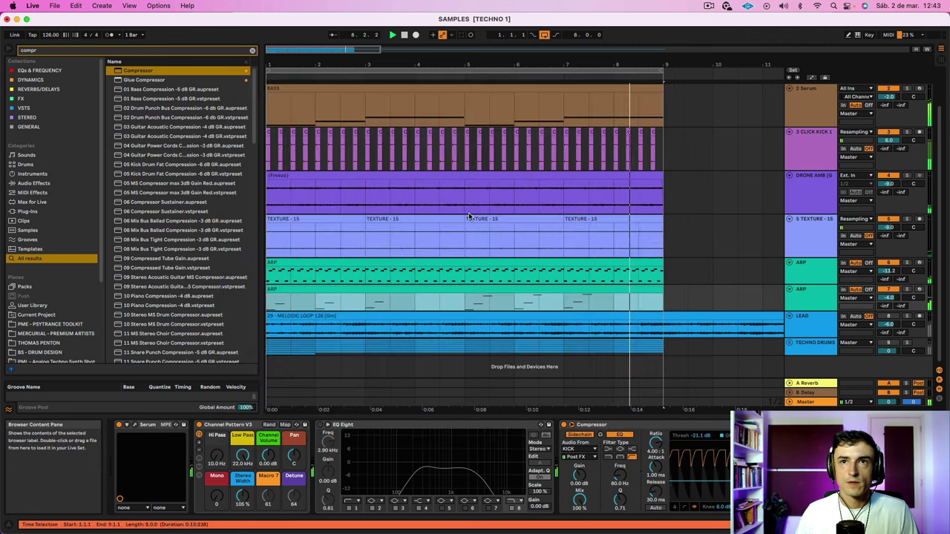
double_click(527, 295)
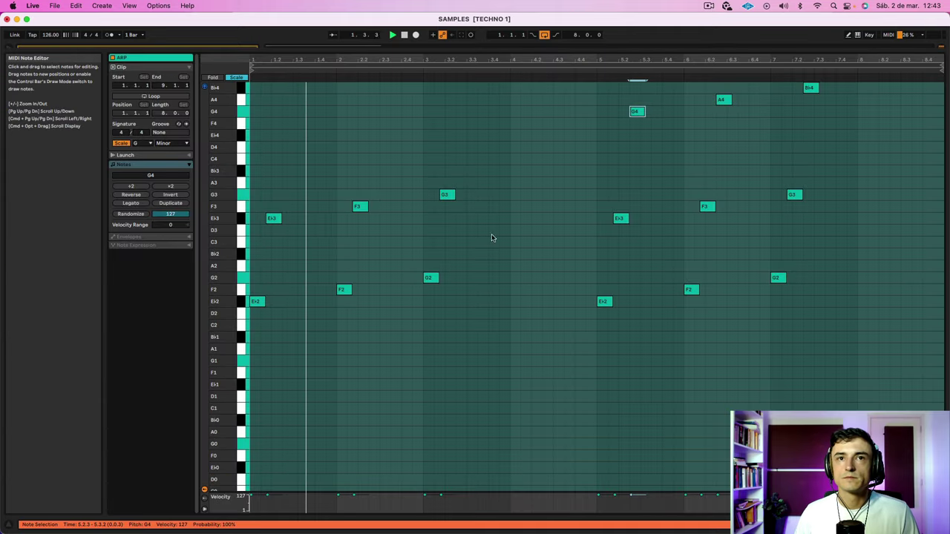
double_click(568, 218)
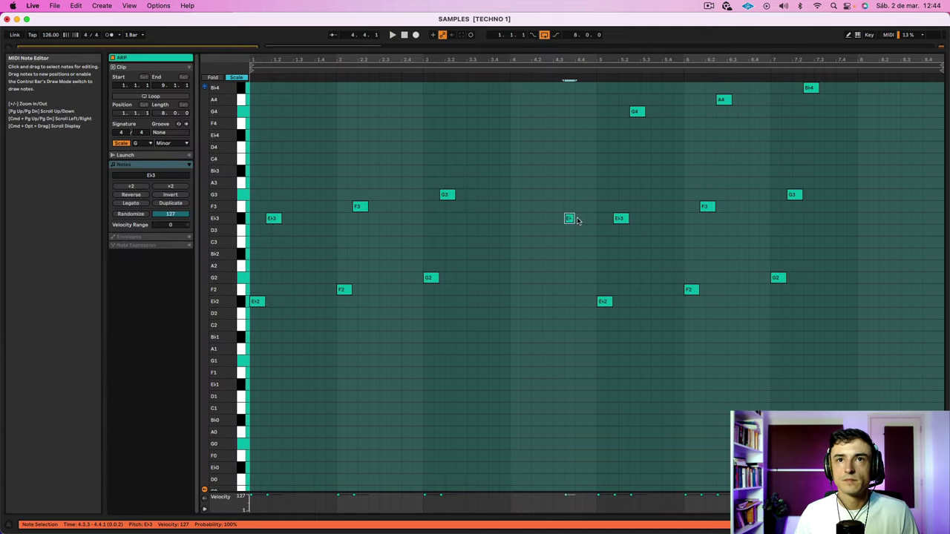
mouse_move(575, 218)
left_mouse_down()
mouse_move(584, 218)
mouse_move(575, 201)
left_mouse_up()
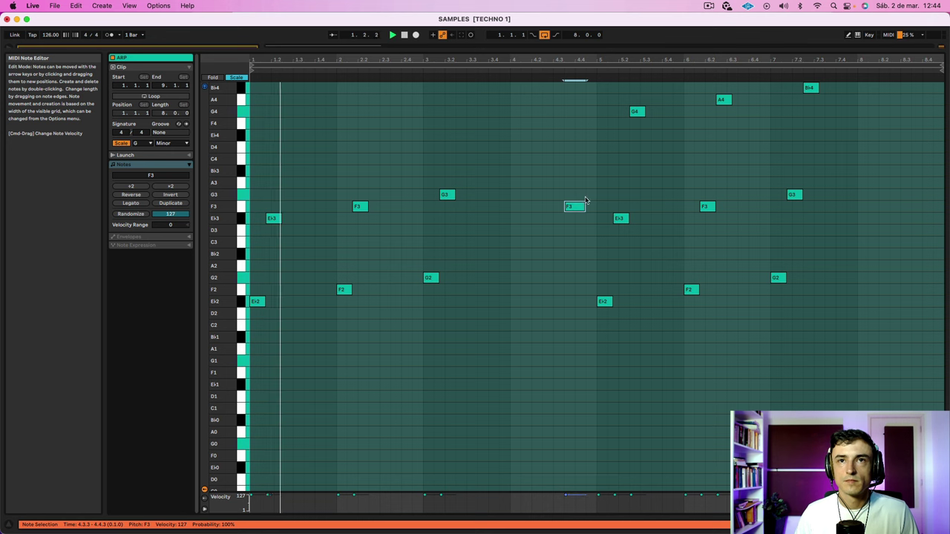
right_click(575, 207)
left_click(628, 318)
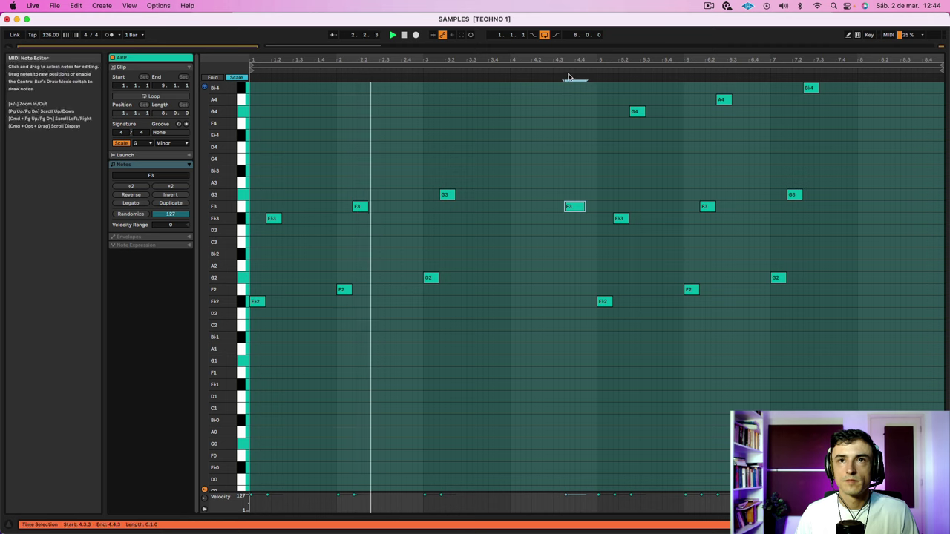
key("plus")
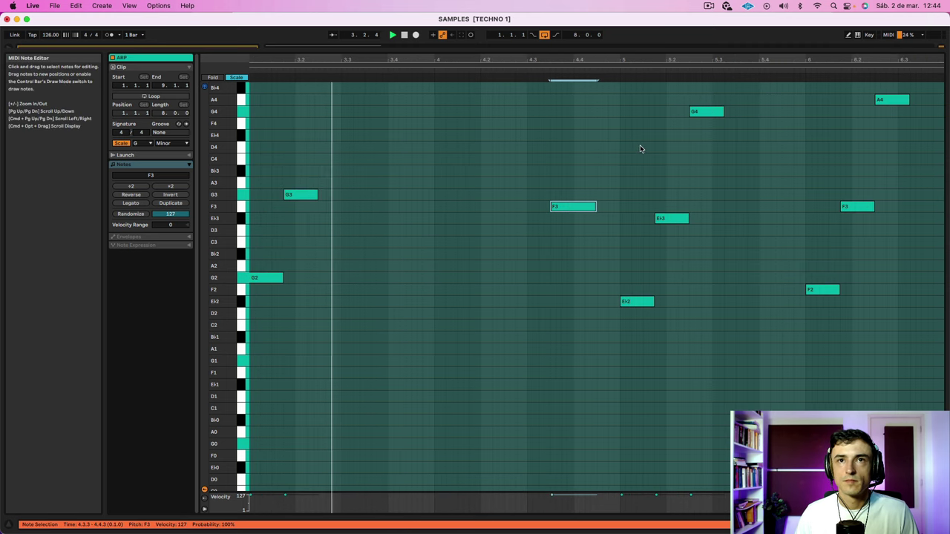
scroll(638, 145, "down", 3)
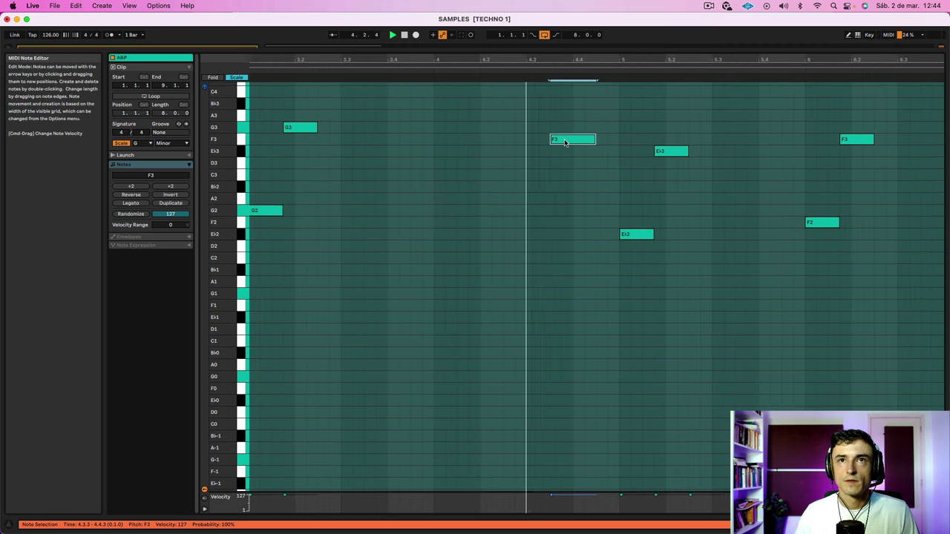
Copy the F3 note up to A3, place the copy at 4.4.3, and play the transition into bar 5
key("space")
left_click_drag(568, 139, 592, 124)
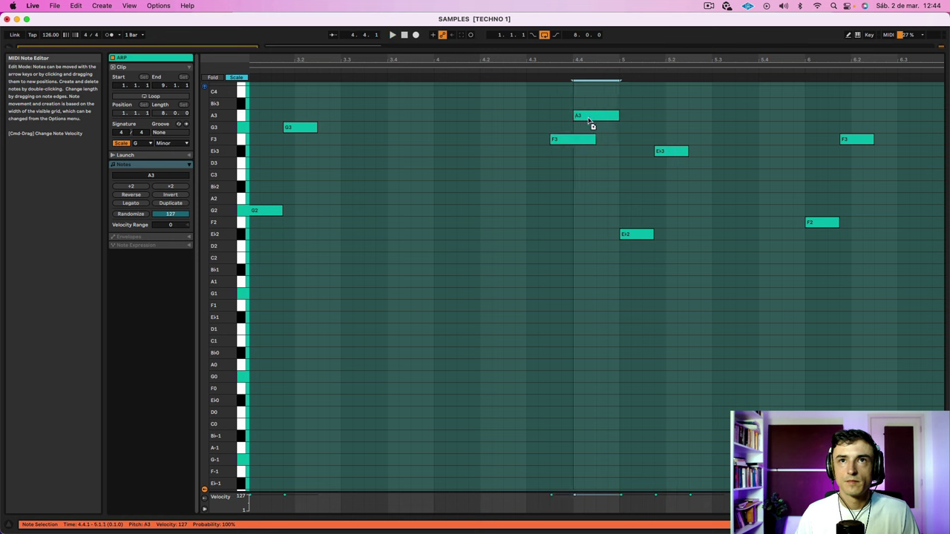
left_click(530, 70)
mouse_move(612, 120)
left_mouse_down()
mouse_move(624, 120)
mouse_move(615, 123)
left_mouse_up()
key("space")
left_click(536, 69)
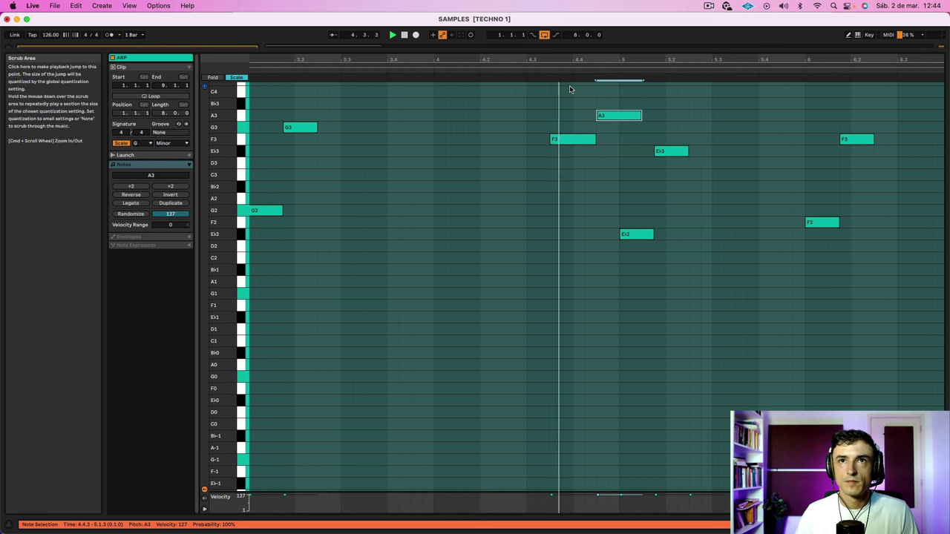
Lower the note at 4.3.3 to E♭3, then shorten the note at 4.4.3 to two sixteenths and raise it to B♭3
left_click(574, 142)
key("Down")
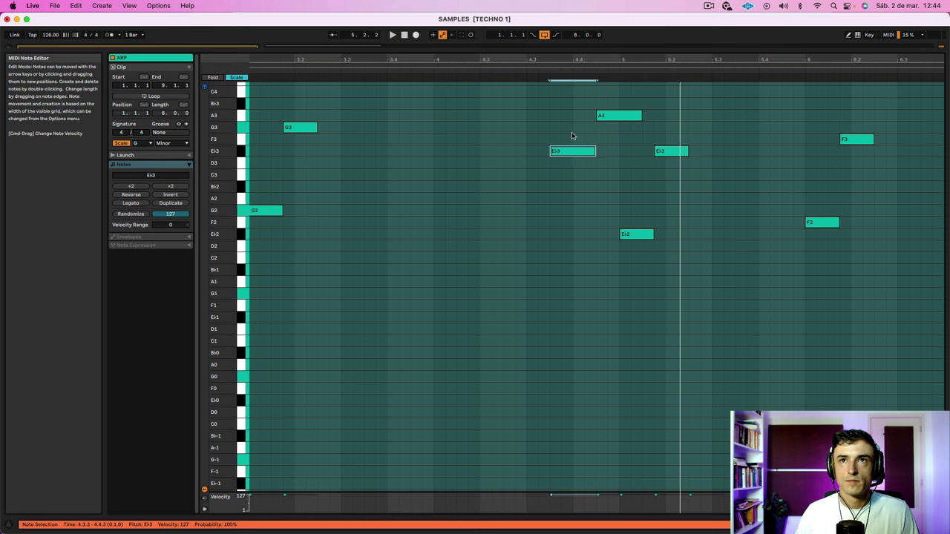
left_click(270, 77)
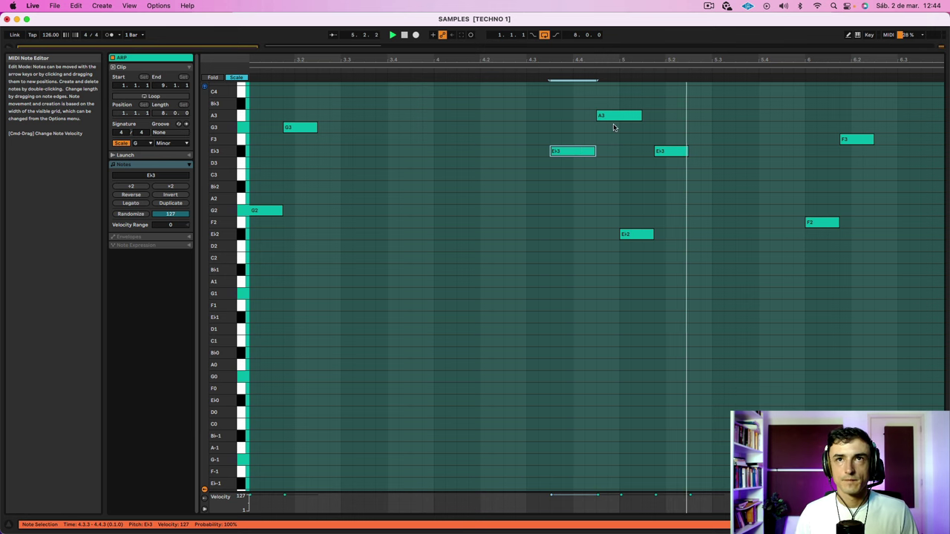
key("space")
left_click_drag(641, 116, 619, 115)
key("Up")
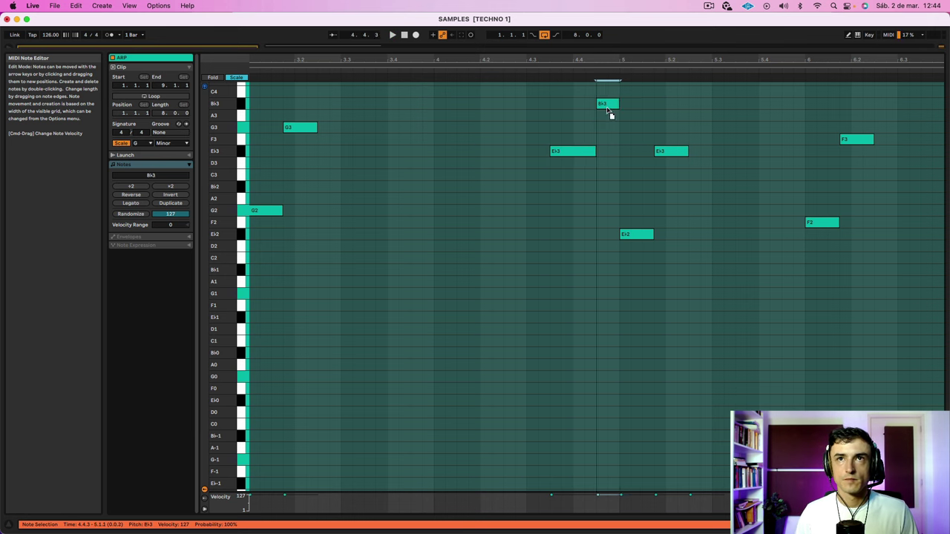
Try the note at 4.3.3 on G2 and on E♭2, playing the phrase after each change
key("space")
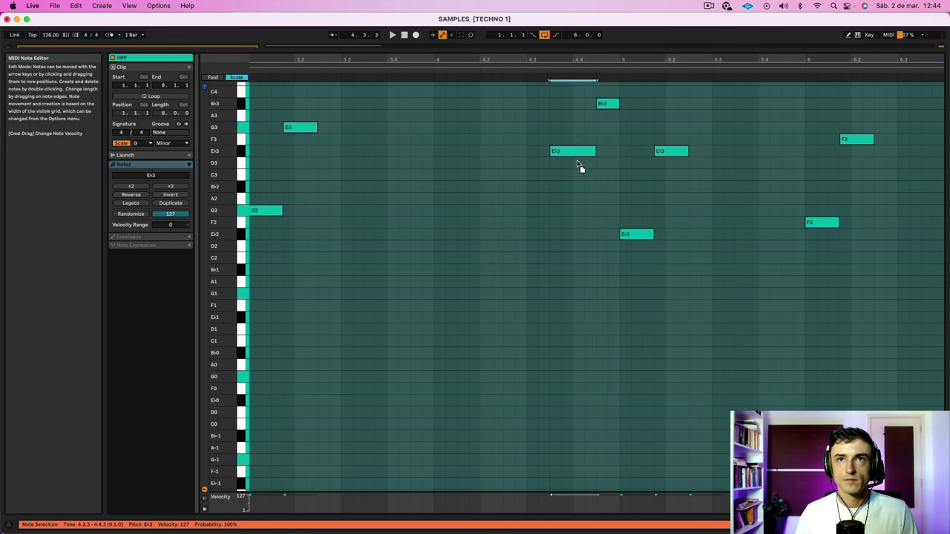
key("space")
left_click_drag(578, 155, 577, 202)
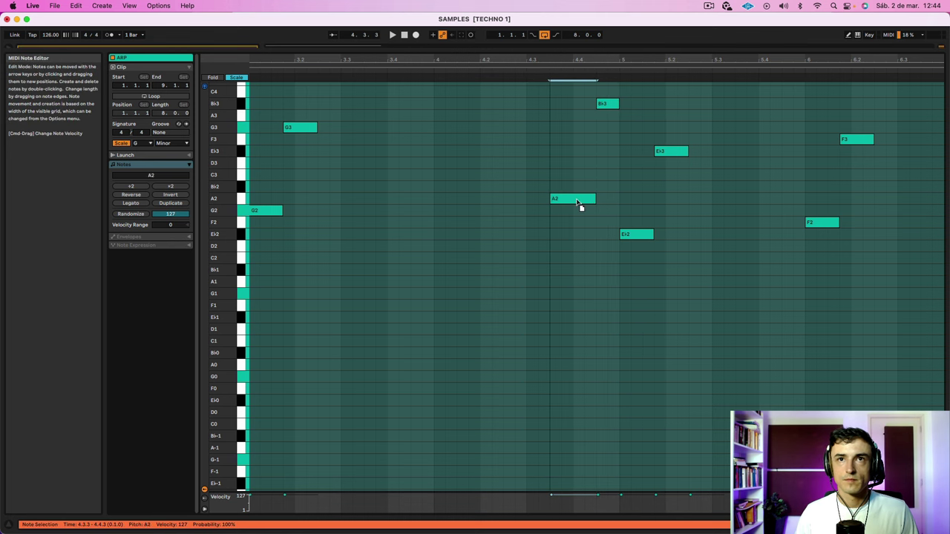
scroll(340, 159, "left", 2)
left_click(267, 72)
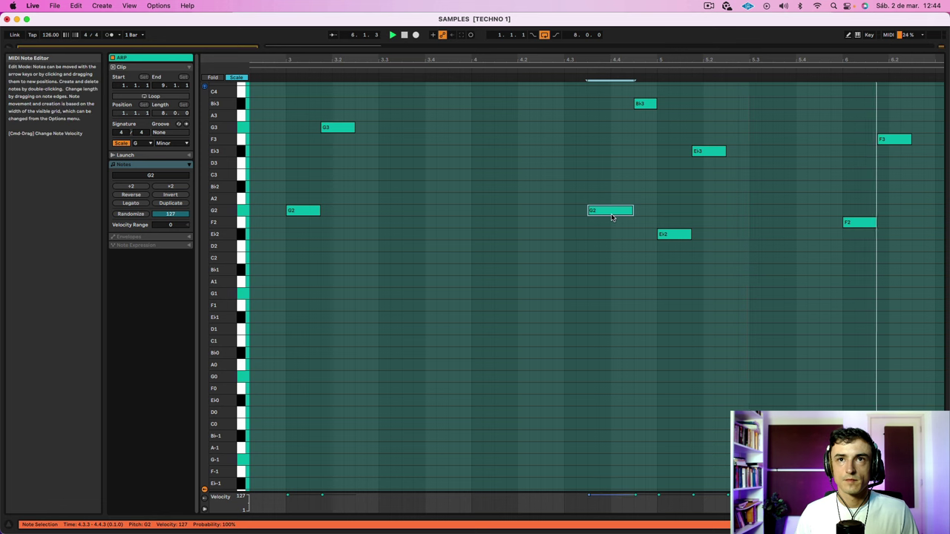
key("space")
left_click_drag(612, 214, 612, 236)
left_click(543, 68)
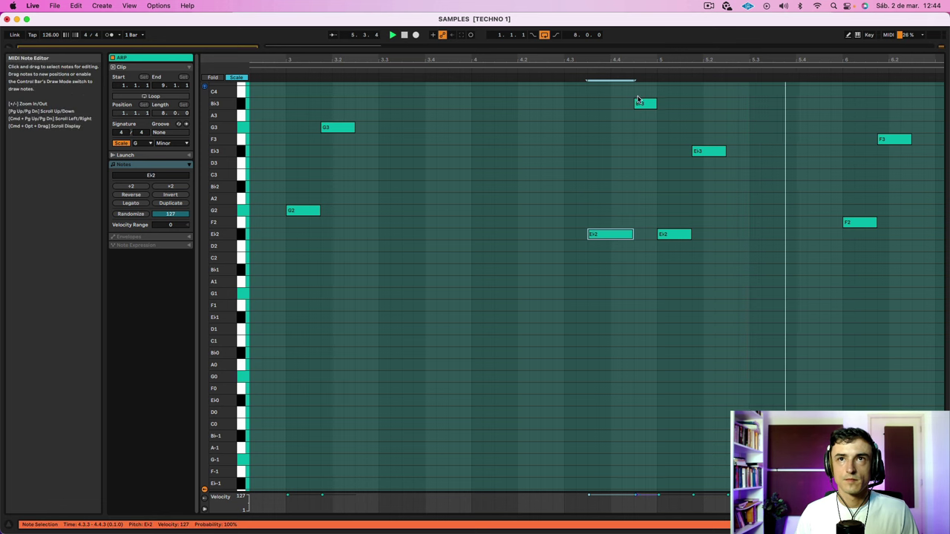
Set the note at 4.3.3 to A2 with a length of one beat and play the transition
left_click_drag(633, 234, 638, 234)
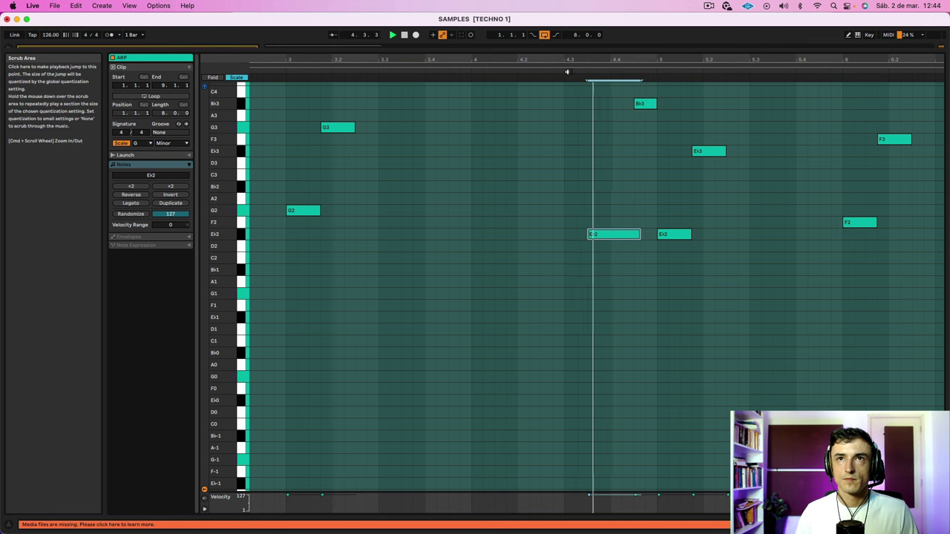
left_click_drag(640, 236, 627, 210)
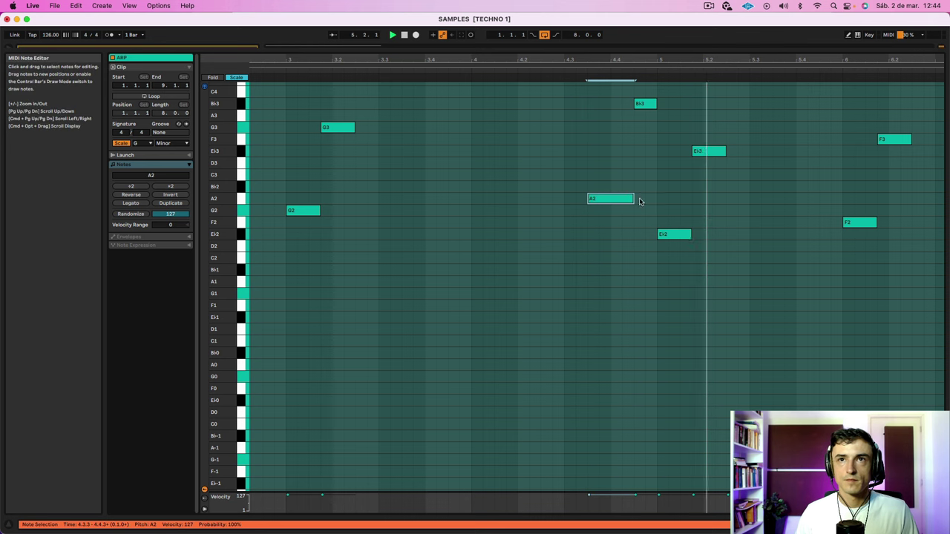
left_click(567, 72)
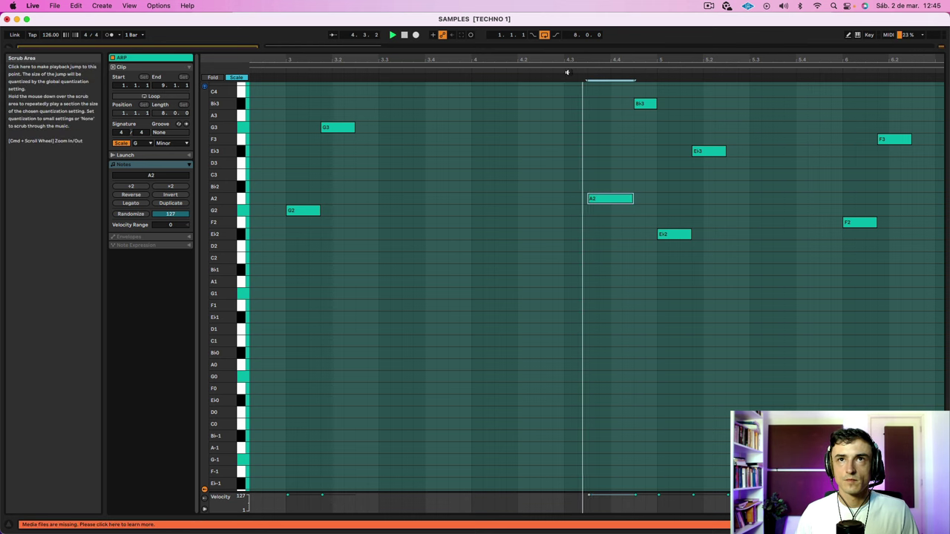
Add two notes of two sixteenths each at the end of bar 8, D5 at 8.3.3 and C5 at 8.4.3
scroll(739, 178, "right", 2)
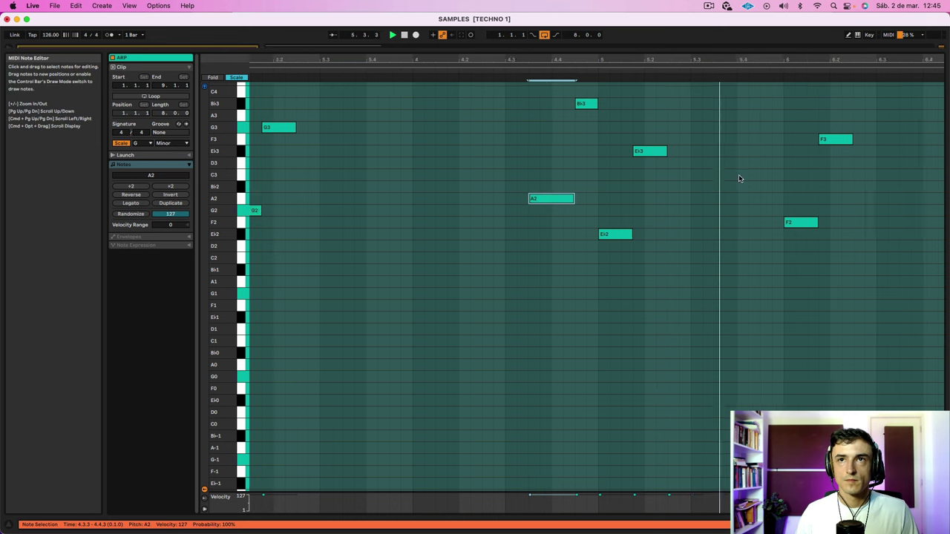
scroll(739, 178, "right", 3)
scroll(741, 178, "right", 9)
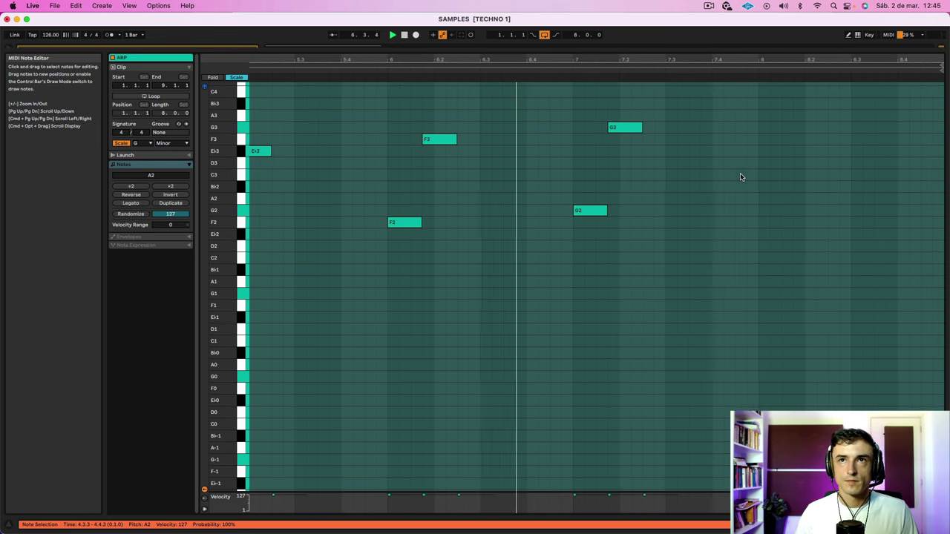
scroll(740, 177, "up", 5)
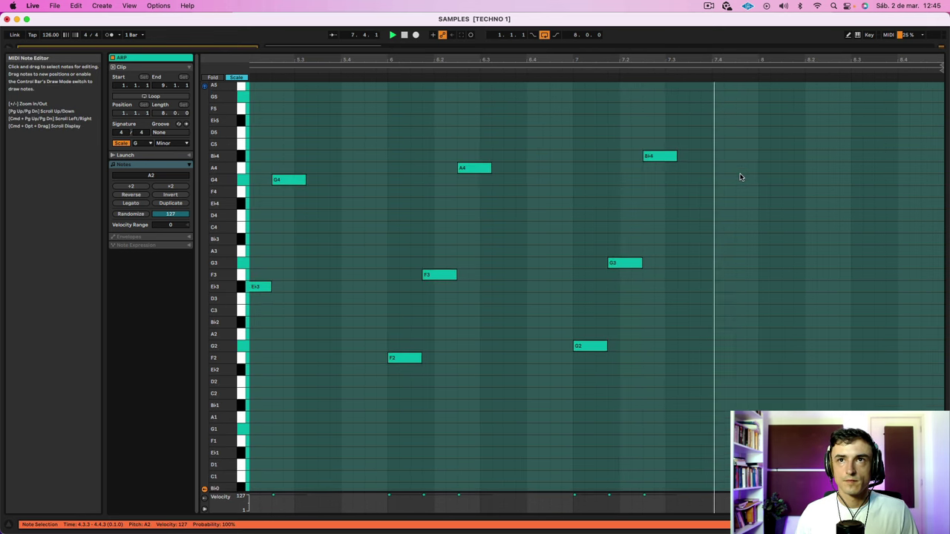
scroll(740, 177, "up", 5)
double_click(881, 264)
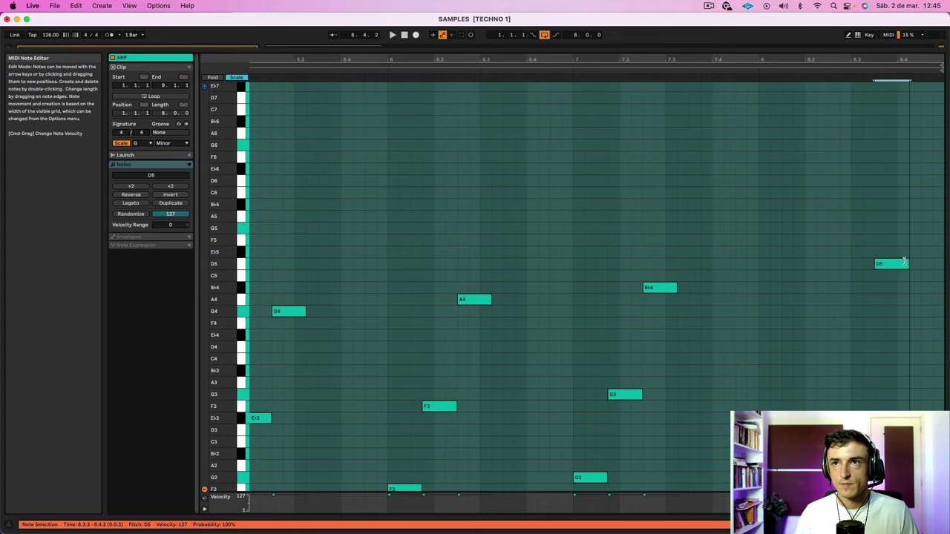
mouse_move(906, 263)
left_mouse_down()
mouse_move(894, 264)
mouse_move(909, 275)
left_mouse_up()
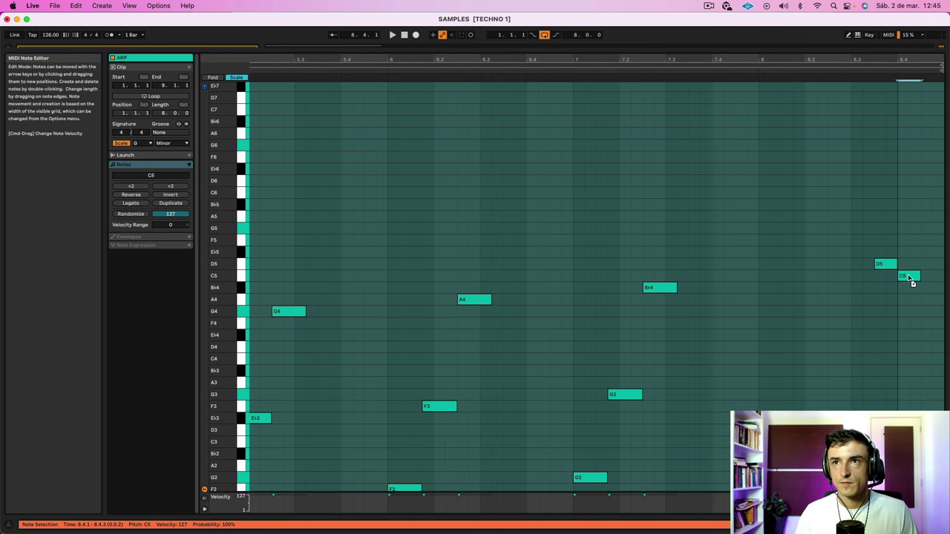
left_click(827, 71)
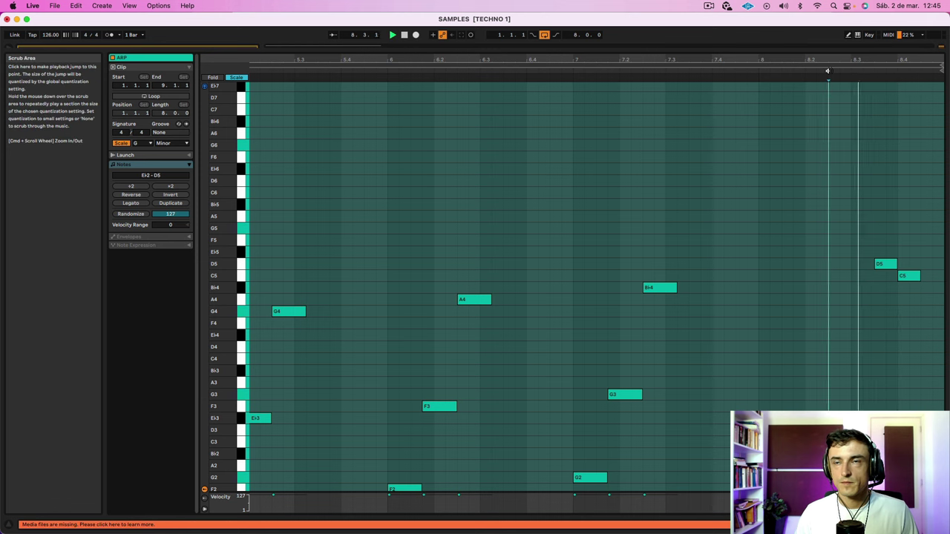
left_click_drag(910, 278, 932, 278)
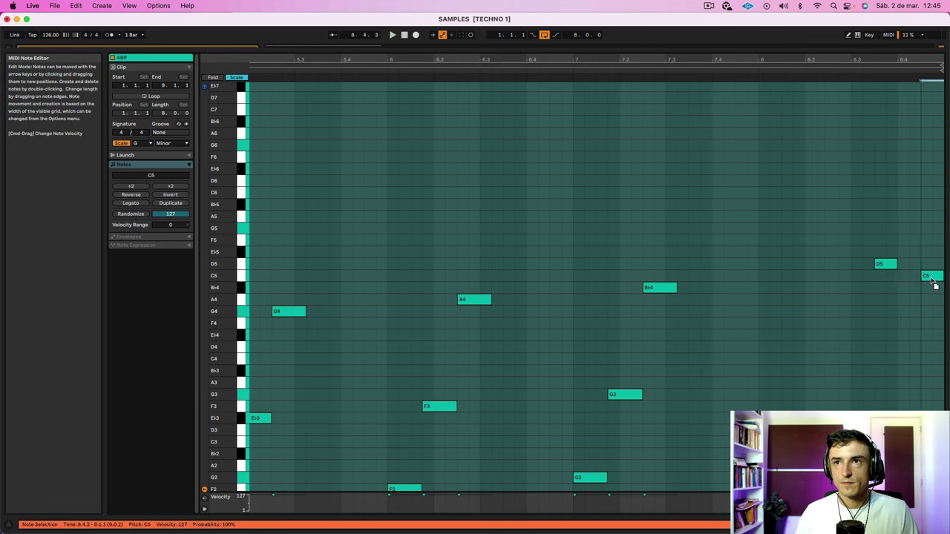
left_click(595, 77)
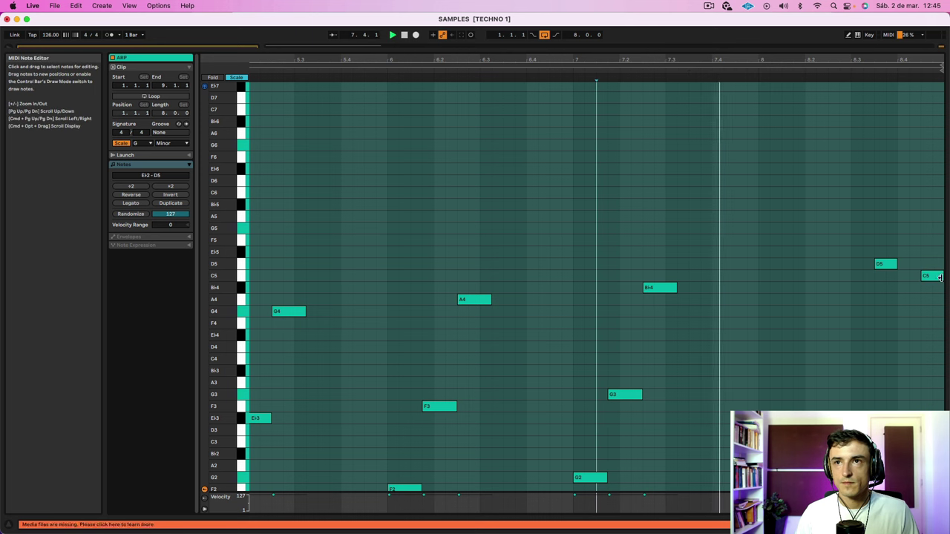
Add a one-beat G5 note at 8.2.3 before the two closing notes and play the phrase from bar 7
double_click(834, 227)
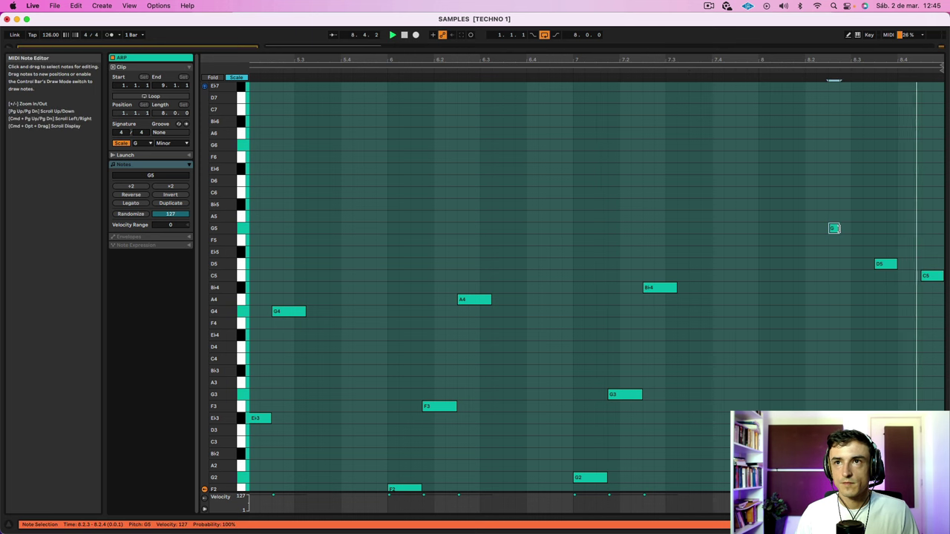
left_click_drag(839, 228, 842, 227)
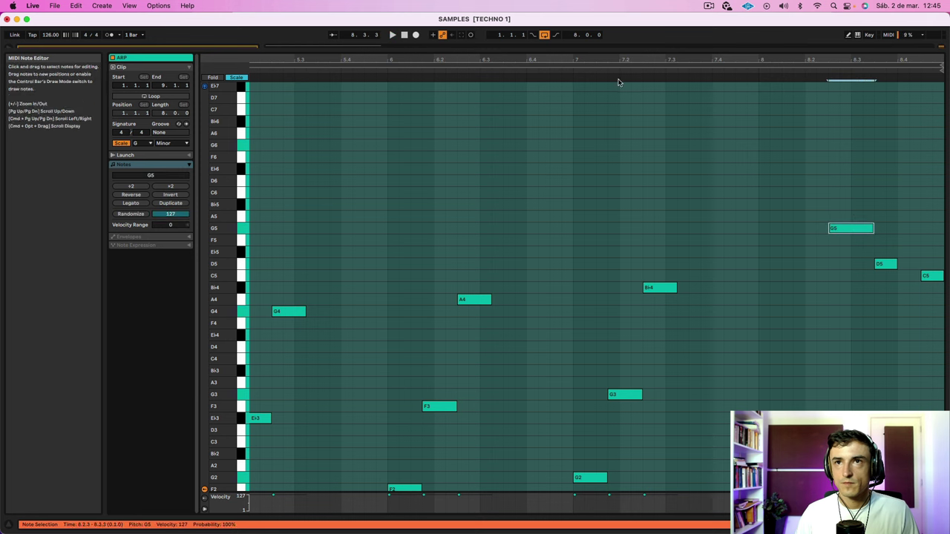
left_click(586, 70)
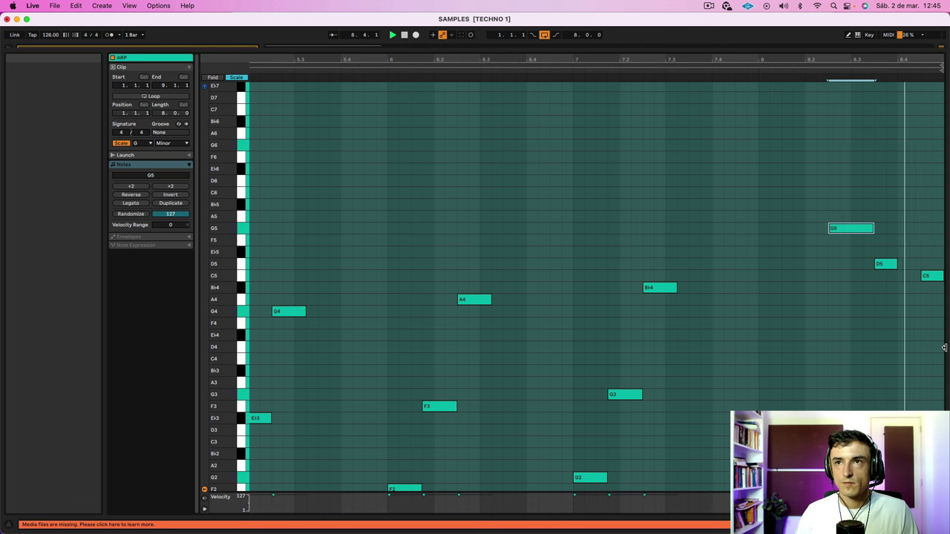
Re-pitch bar 8's three-note phrase to B♭4, C4 and A4, and lengthen its middle note to one beat
left_click_drag(897, 263, 918, 356)
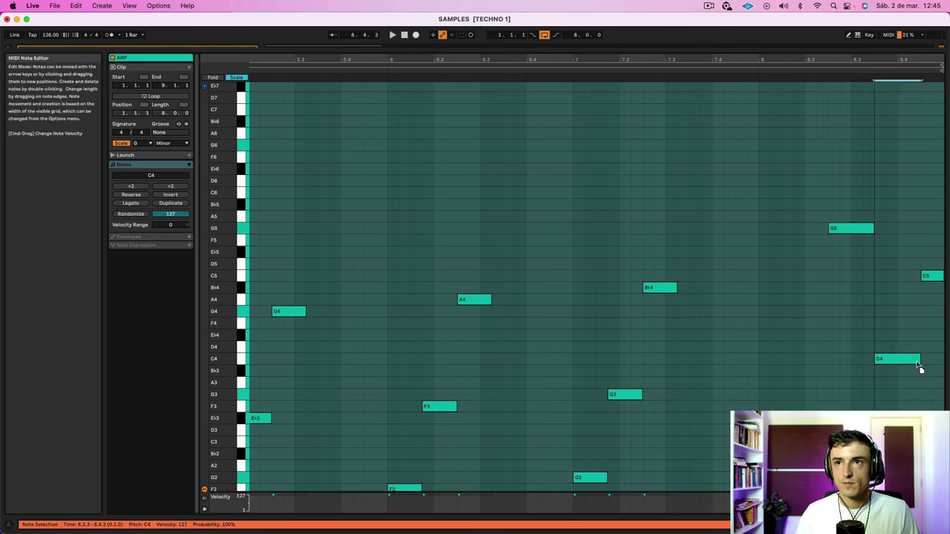
left_click(810, 71)
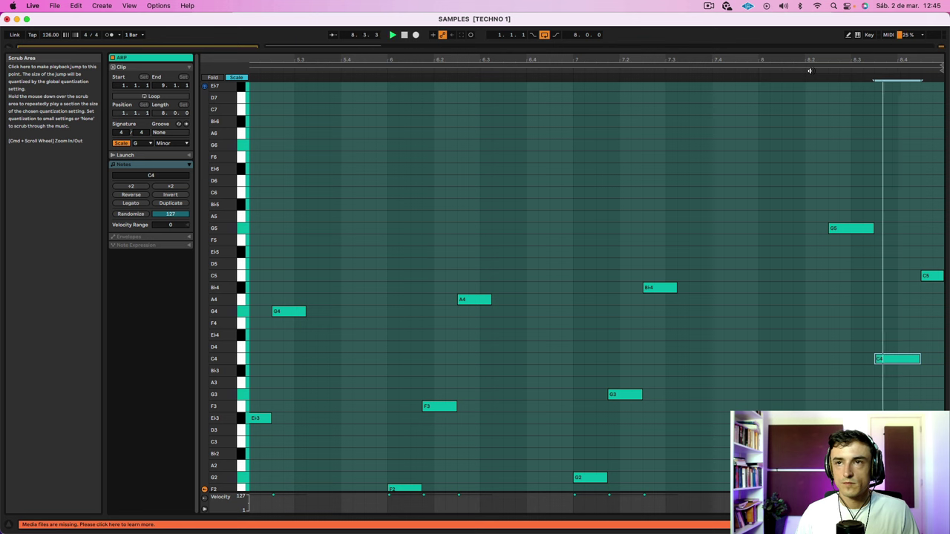
left_click_drag(933, 277, 935, 312)
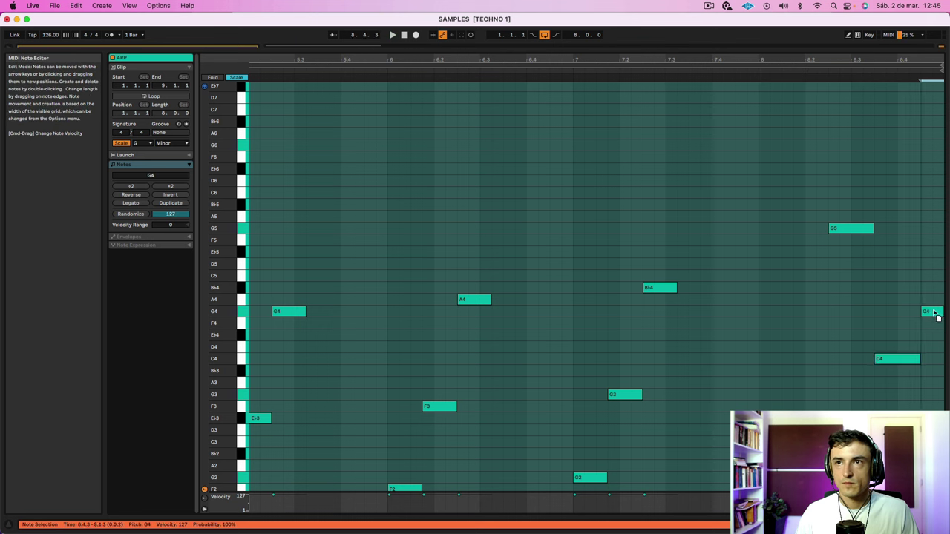
left_click(811, 71)
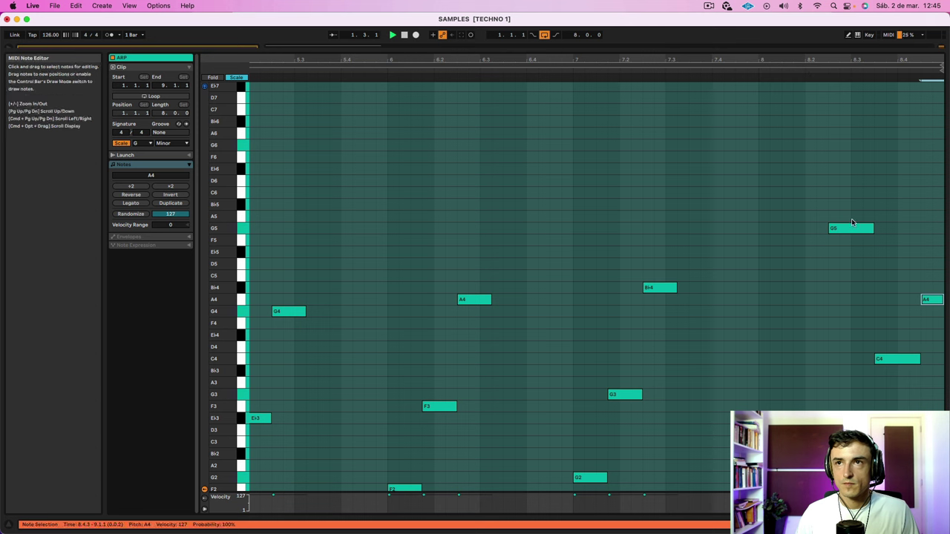
left_click_drag(852, 228, 859, 293)
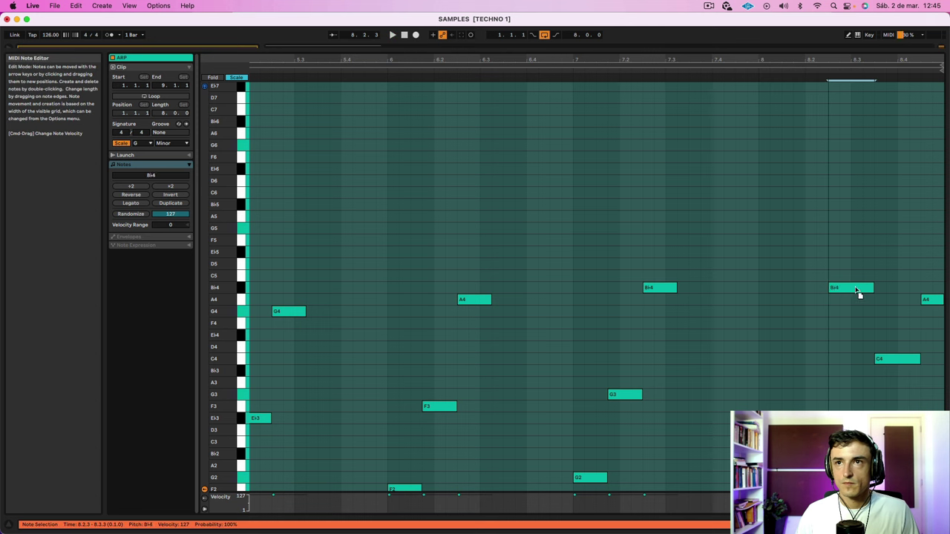
Play the phrase leading into bar 8 and delete the three transition notes from bar 8 of the duplicated ARP clip
left_click(799, 72)
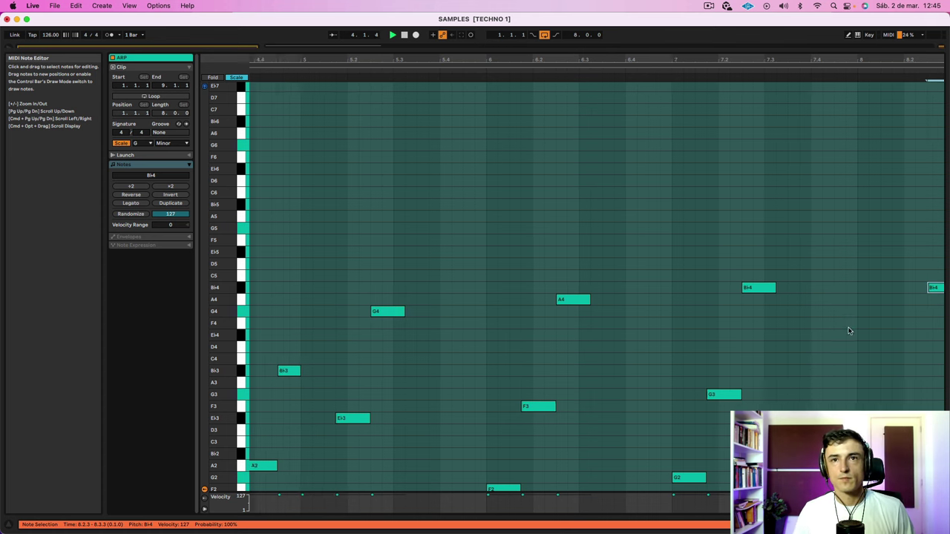
scroll(849, 326, "down", 3)
left_click_drag(816, 219, 941, 356)
key("Delete")
scroll(772, 323, "left", 5)
scroll(773, 323, "left", 10)
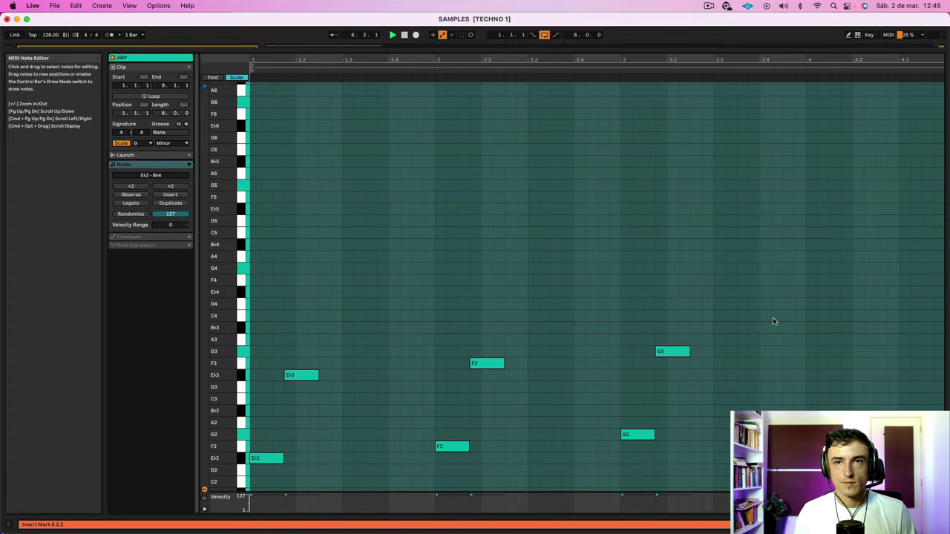
scroll(772, 321, "right", 2)
scroll(773, 322, "down", 6)
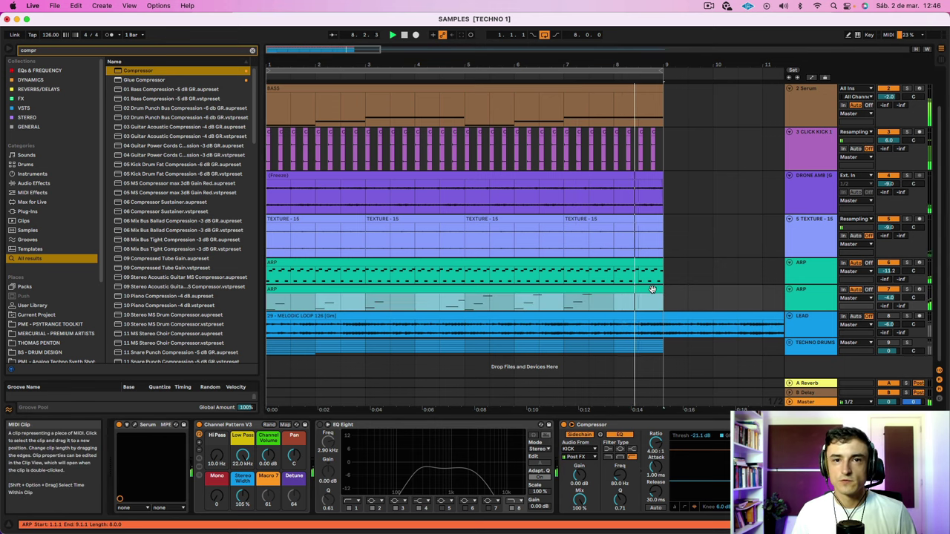
Balance the melodic tracks during playback, setting the second ARP track's volume to -10.4 dB and LEAD's to -0.8 dB
left_click(822, 297)
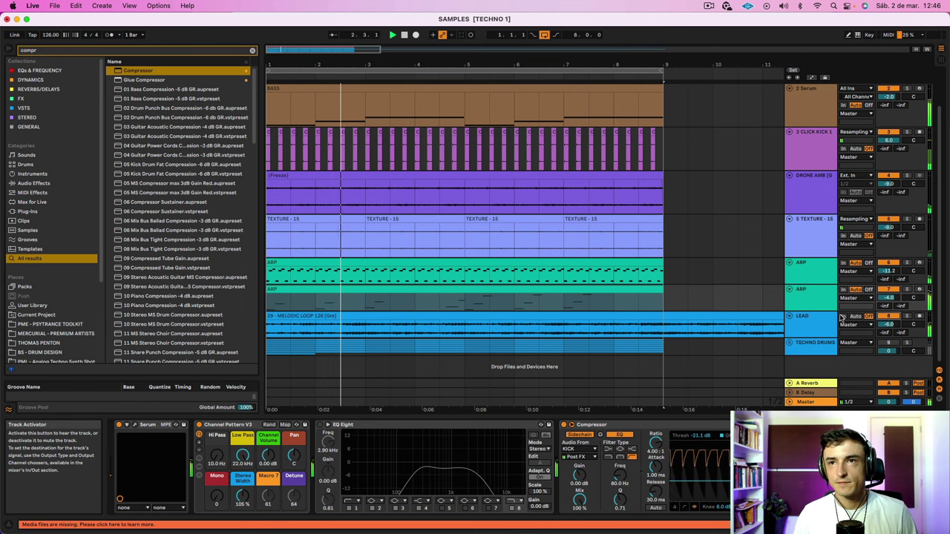
left_click(811, 298)
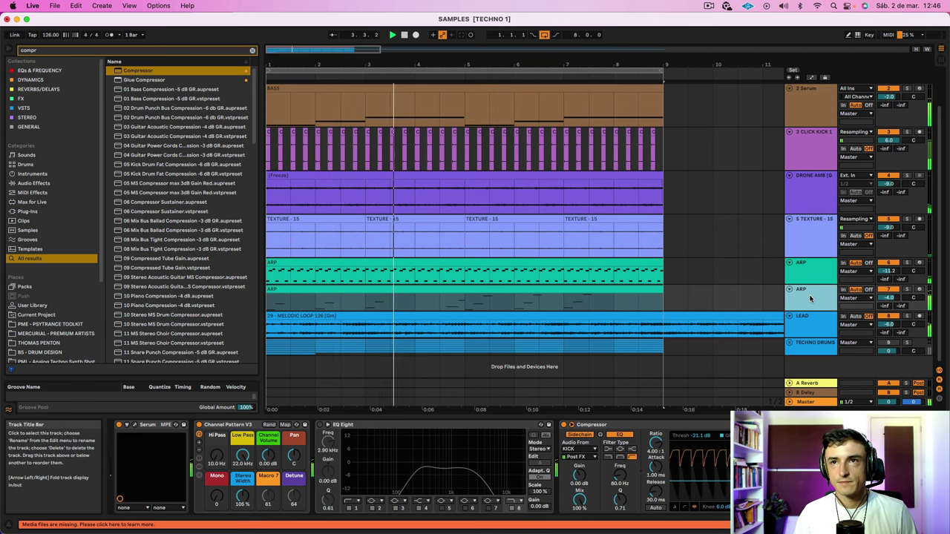
left_click_drag(889, 297, 889, 318)
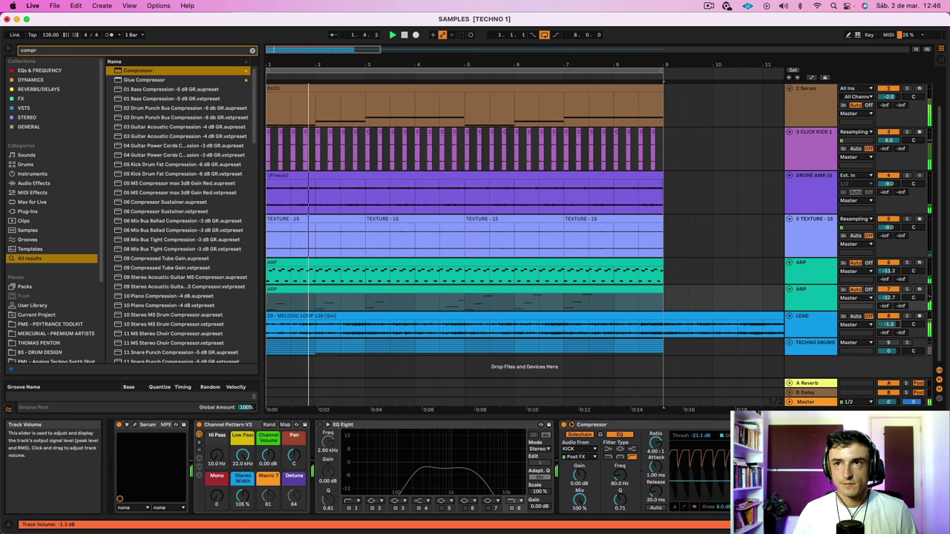
left_click_drag(888, 300, 889, 306)
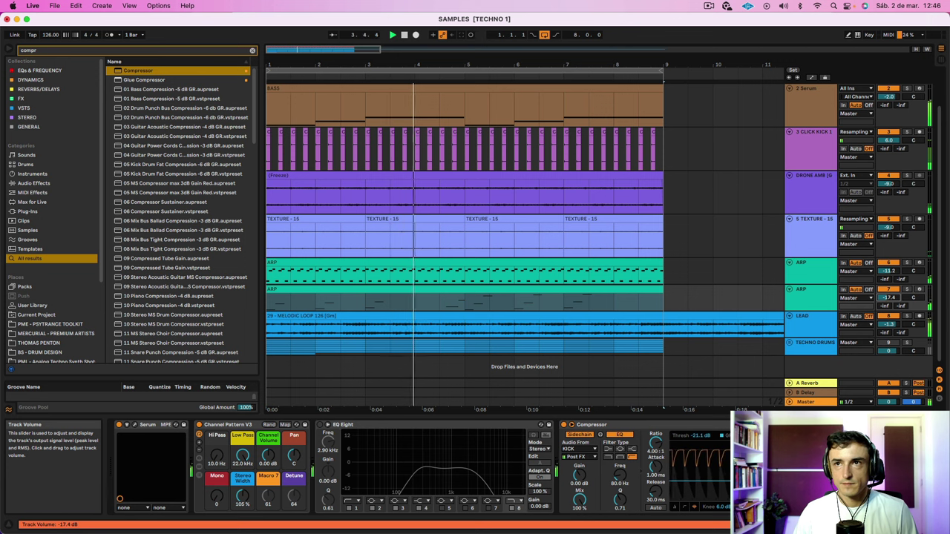
left_click_drag(889, 297, 889, 299)
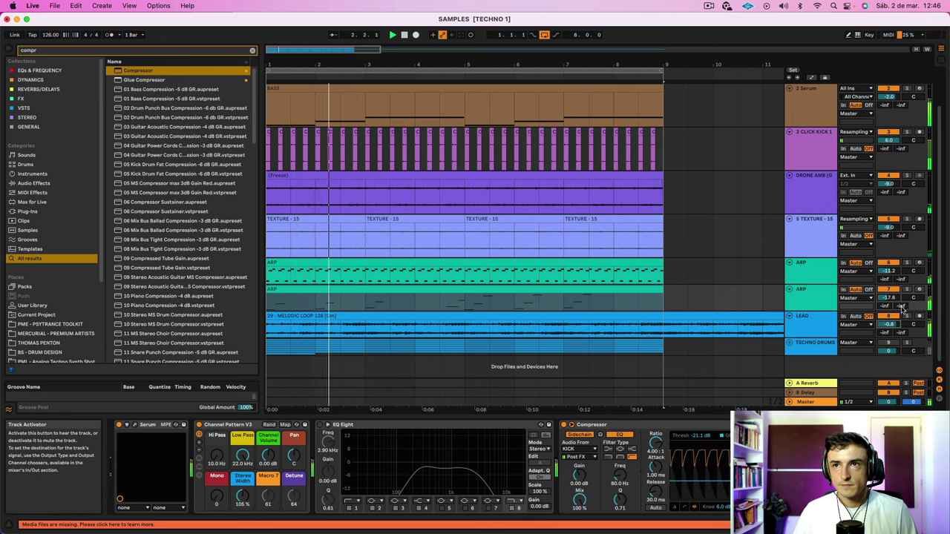
left_click_drag(889, 297, 889, 289)
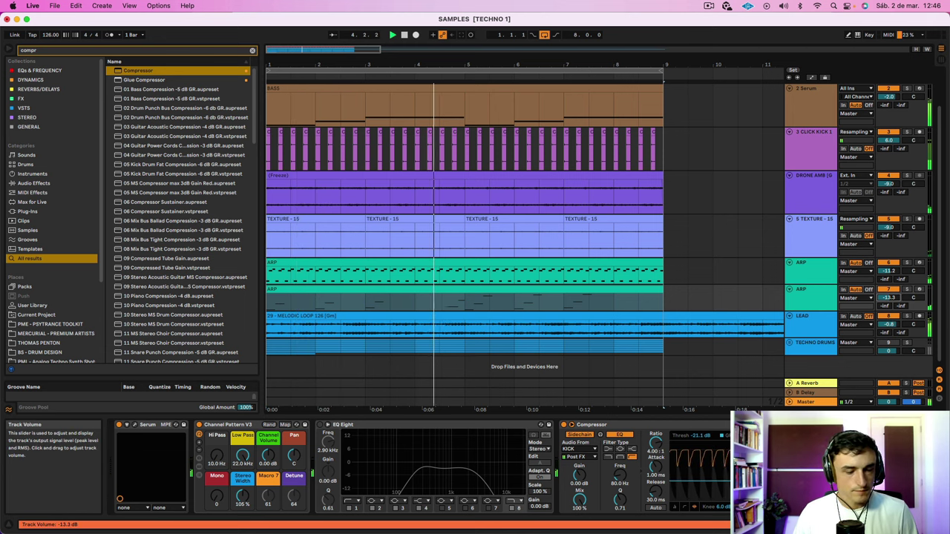
left_click_drag(888, 298, 888, 290)
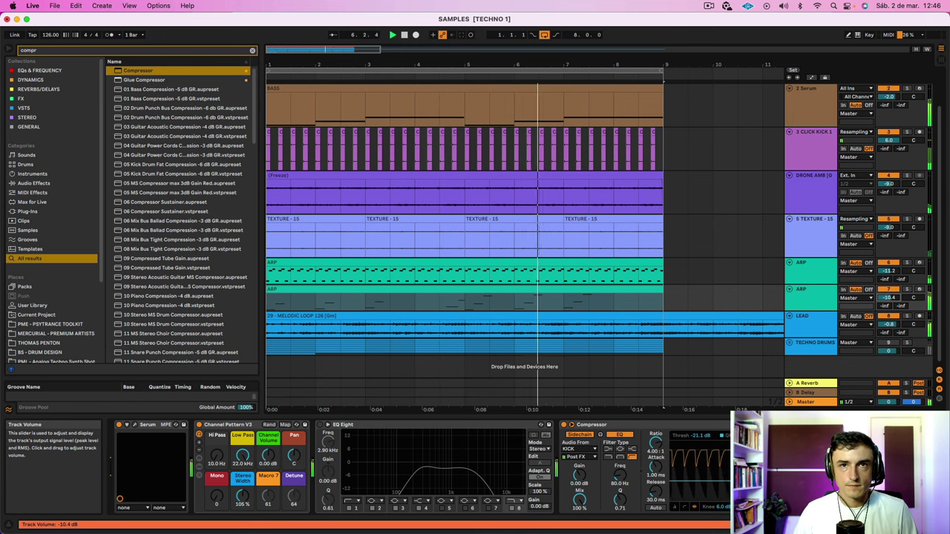
Delete the transition notes at the end of bar 4 in the second ARP track's clip and return to the arrangement
double_click(483, 297)
left_click_drag(572, 146, 592, 331)
key("Delete")
key("shift+Tab")
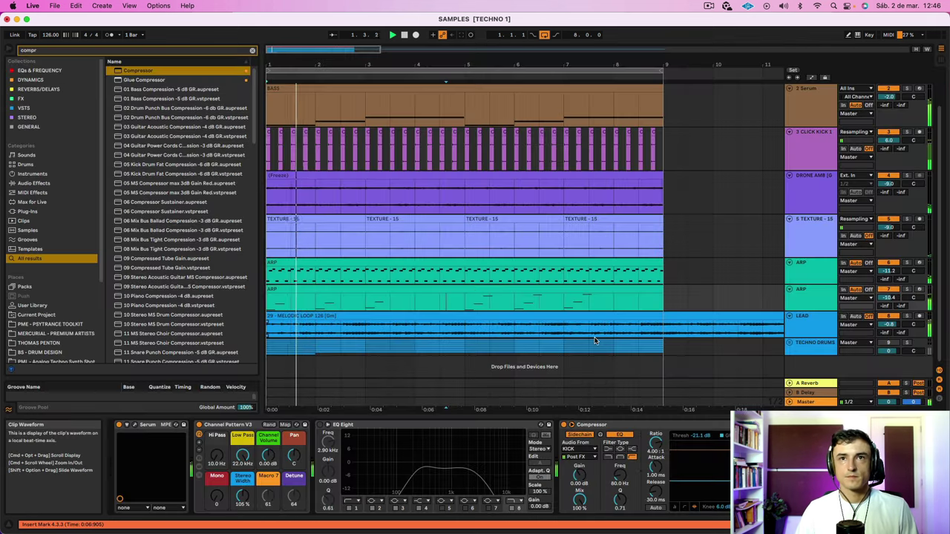
Transpose all notes of the second ARP track's clip up one octave and listen to them within the arrangement
left_click(407, 290)
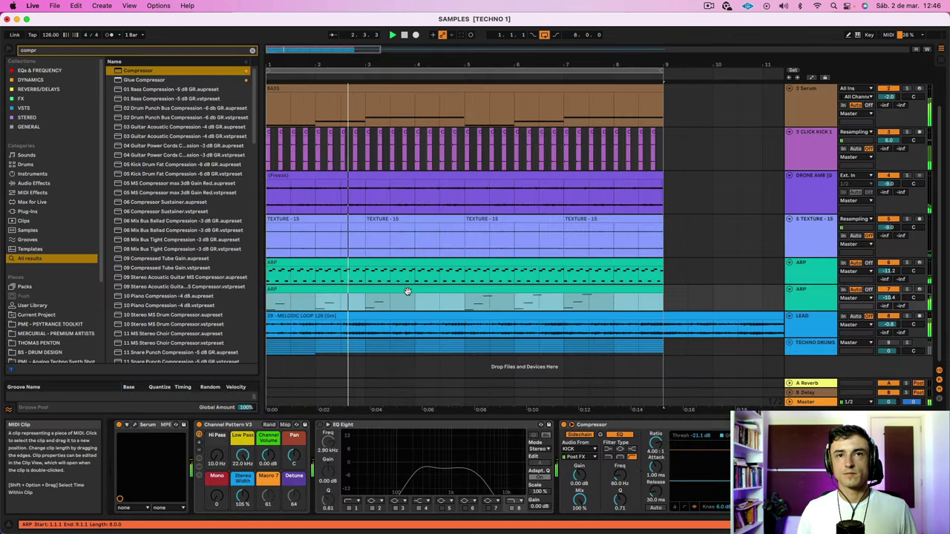
double_click(407, 290)
left_click_drag(863, 361, 33, 80)
key("shift+Up")
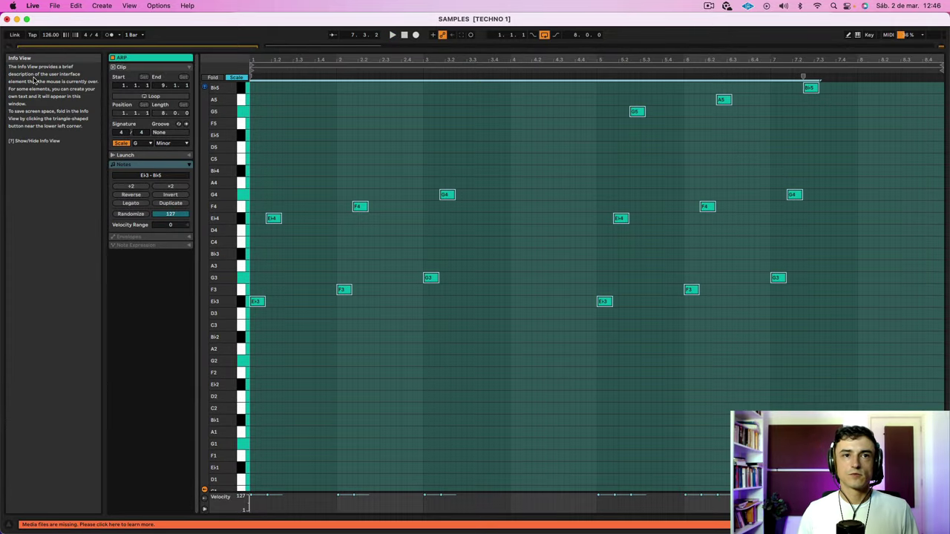
key("space")
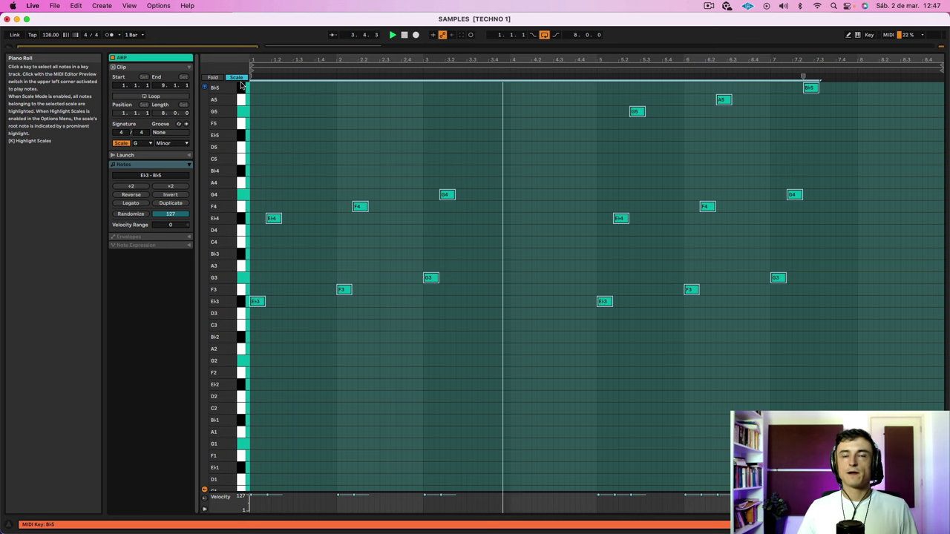
key("shift+Tab")
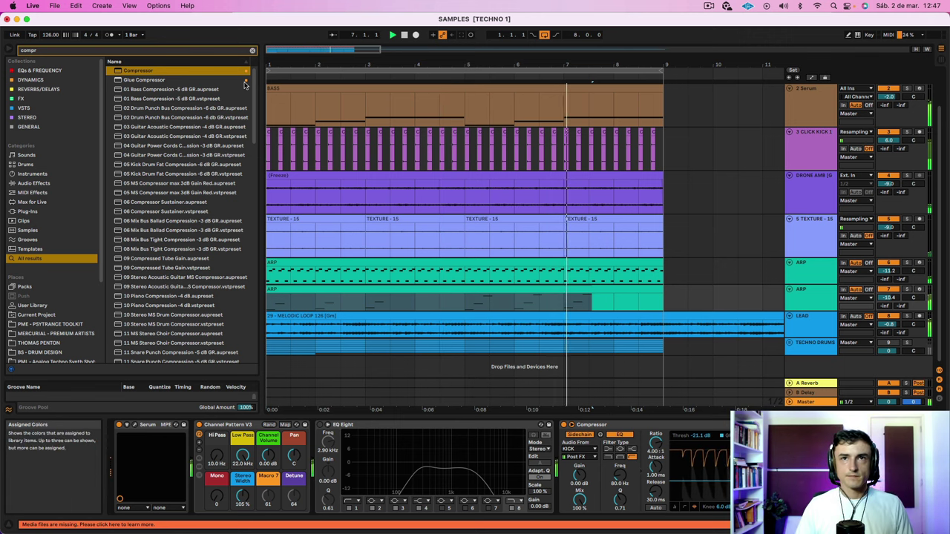
Lower the clip's three highest notes in bars 5 to 7 by one octave, to G4, A4 and B♭4, and play the result
key("shift+Tab")
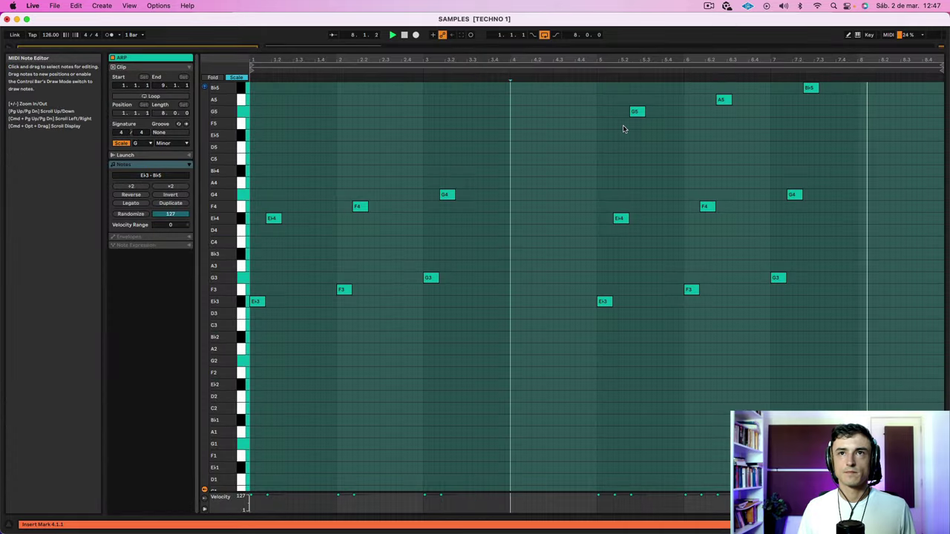
left_click_drag(590, 148, 865, 79)
key("shift+Down")
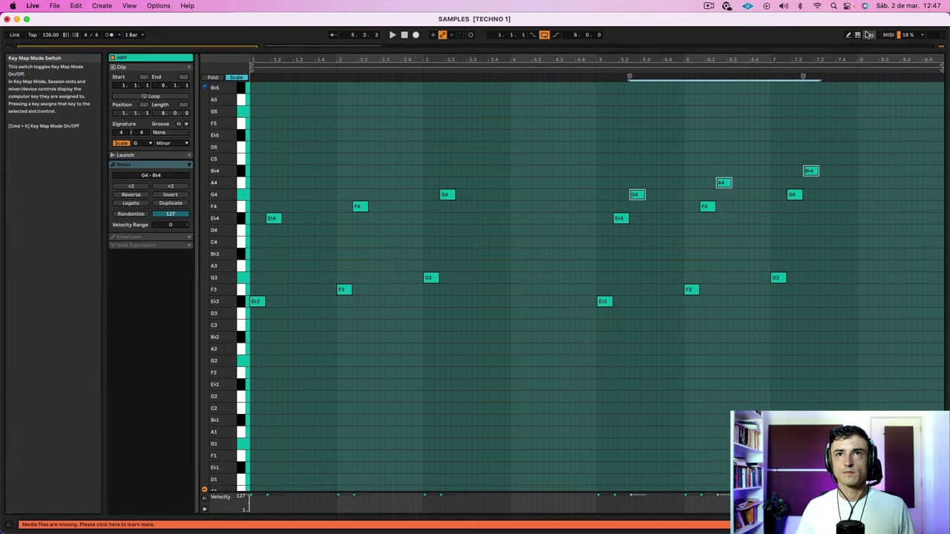
left_click(587, 74)
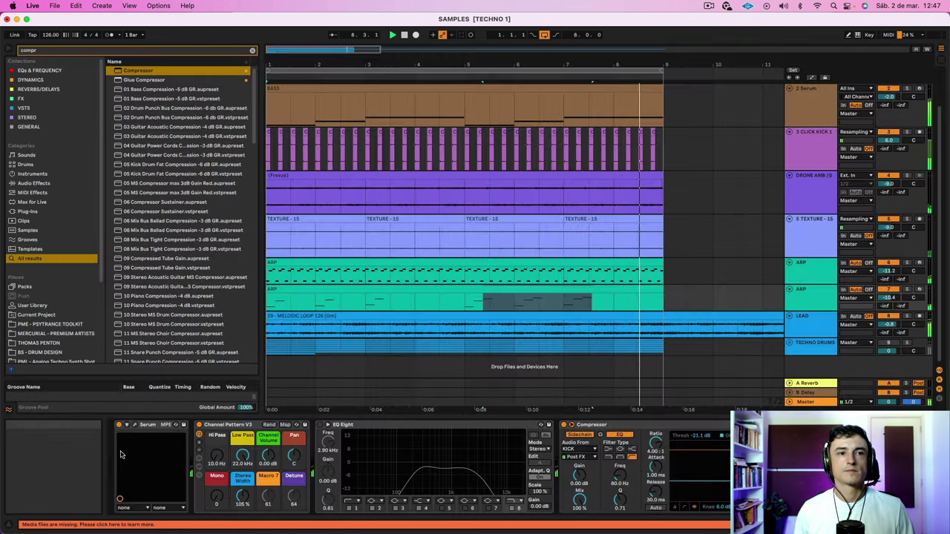
Try the Cutoff macro of the second ARP track's Serum pluck during playback, check the filter cutoff's assigned modulators and close the synth
left_click(134, 424)
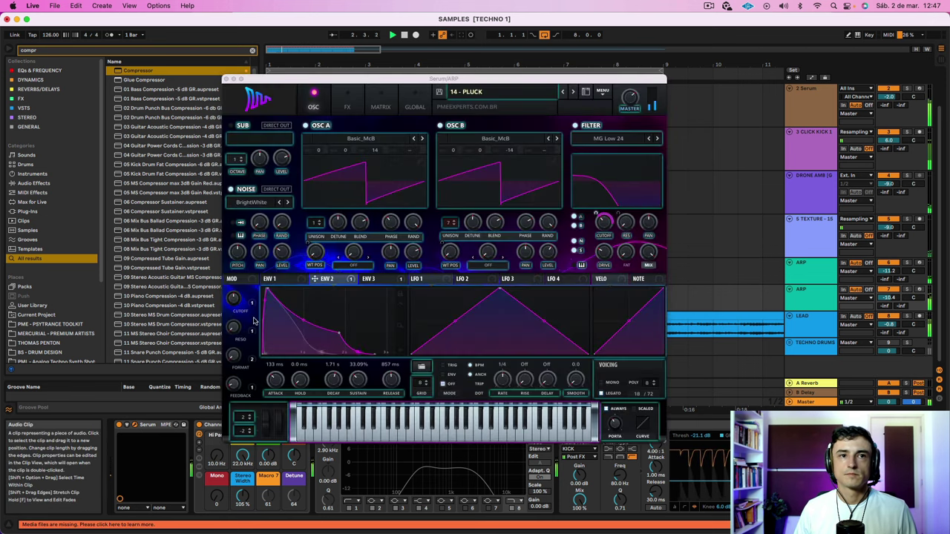
left_click_drag(234, 299, 234, 299)
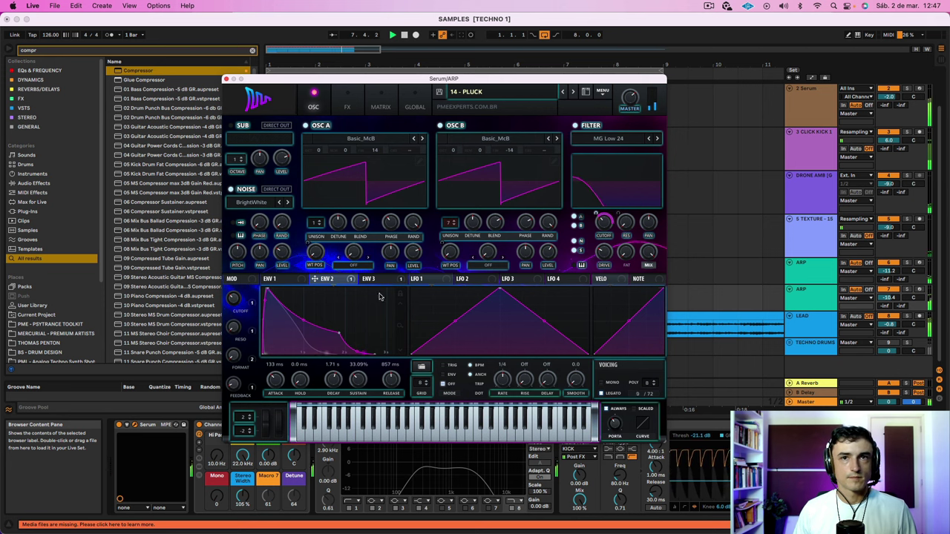
mouse_move(609, 227)
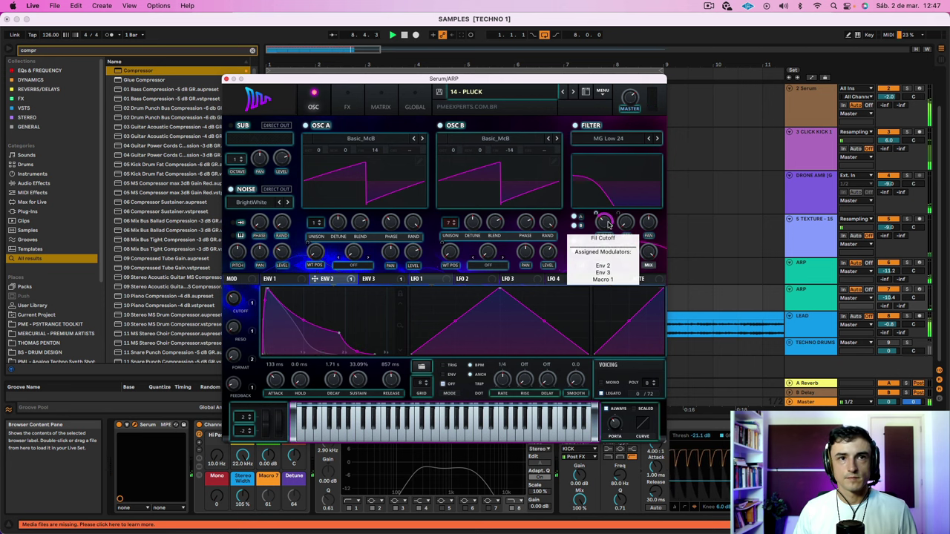
mouse_move(594, 209)
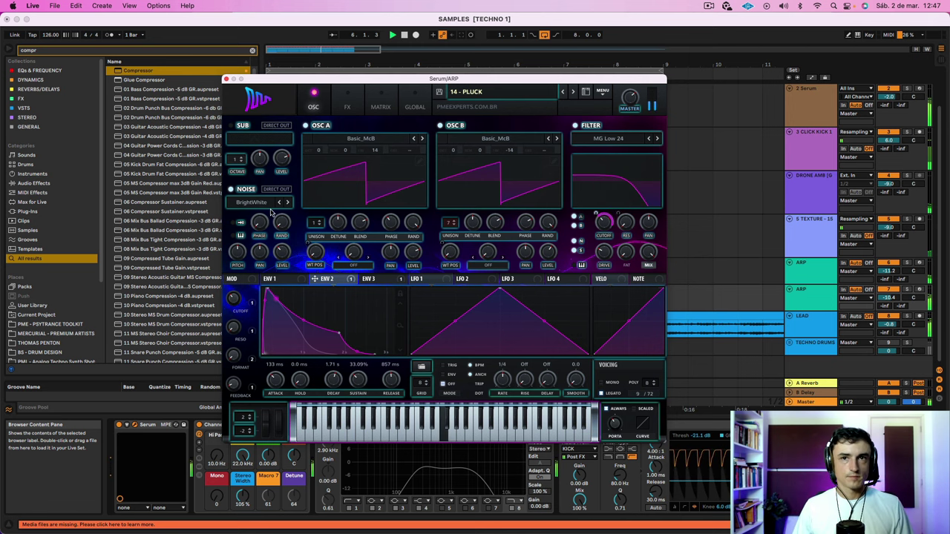
mouse_move(614, 424)
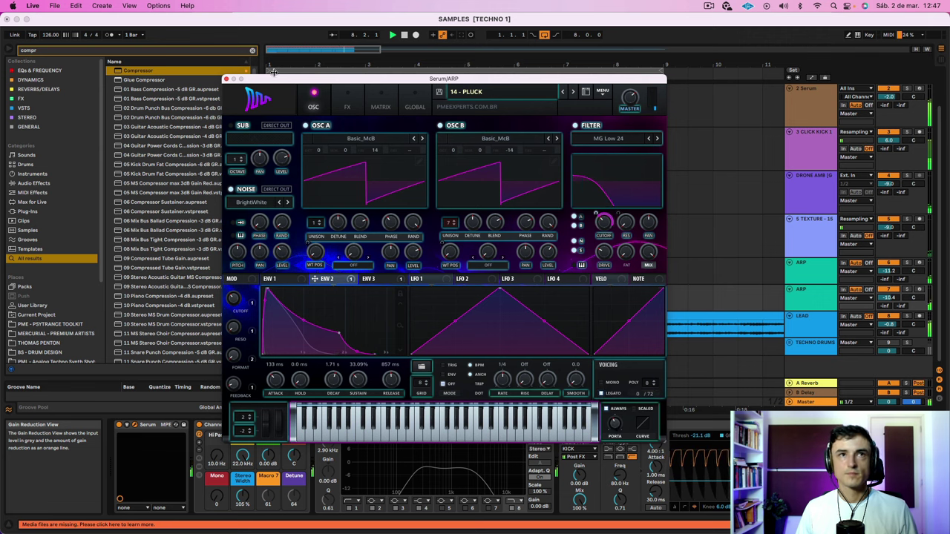
left_click(227, 79)
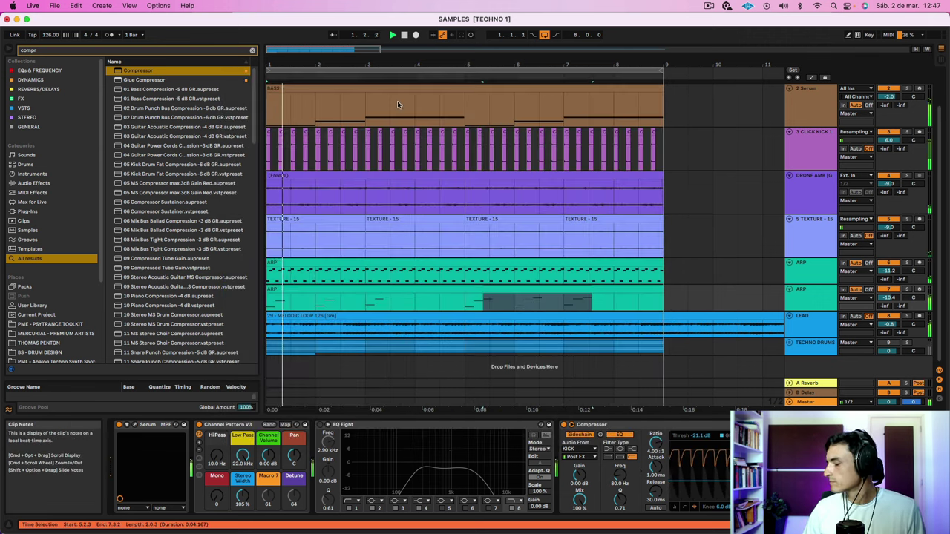
Set the second ARP track's volume to -13.0 dB and rename the track SYNTH
left_click(807, 296)
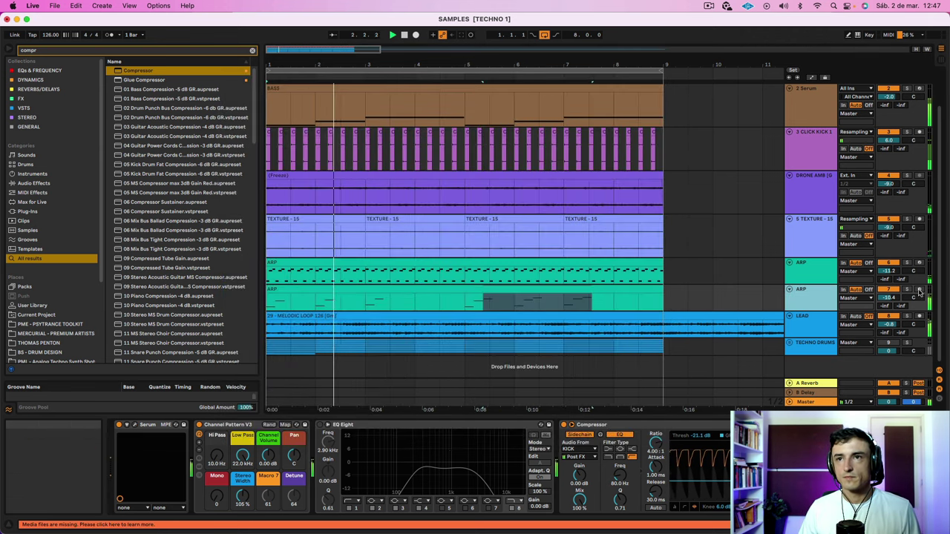
left_click_drag(888, 297, 889, 307)
left_click(811, 307)
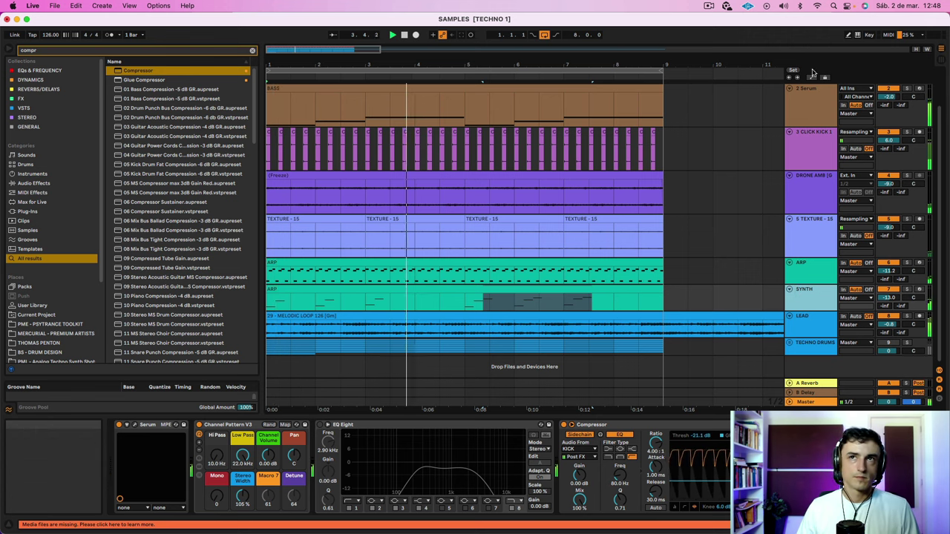
left_click(709, 8)
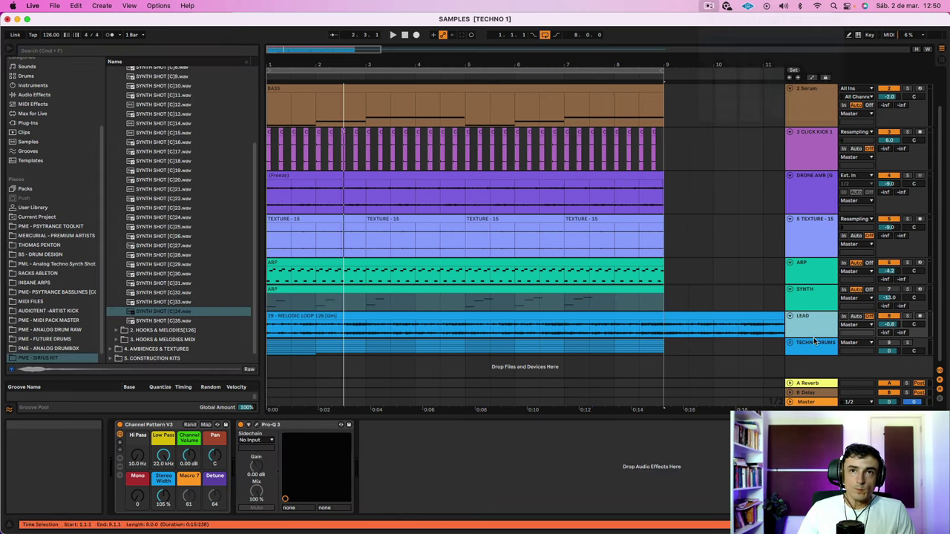
Insert a new MIDI track directly below the SYNTH track
left_click(808, 294)
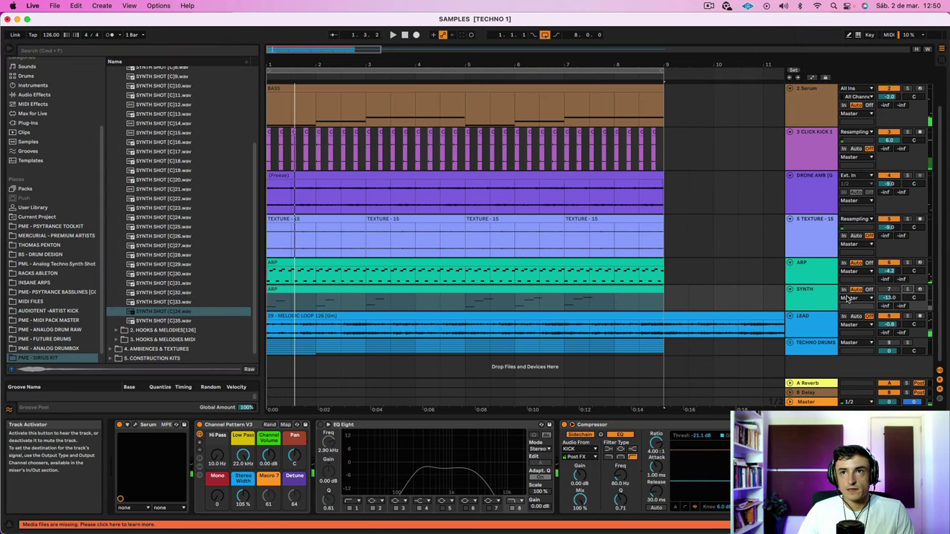
right_click(821, 297)
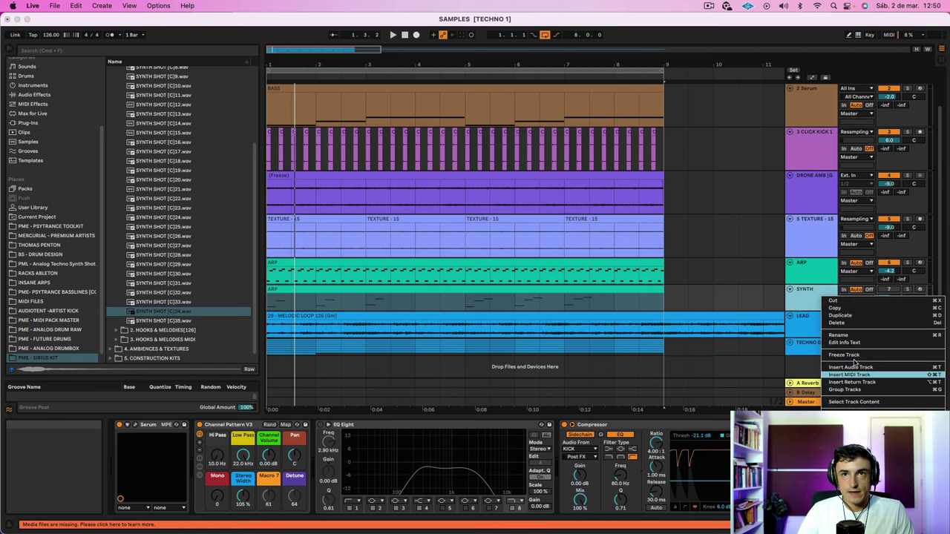
Audition the SYNTH SHOT [C] one-shots in the sample browser, from number 35 back to number 16
left_click(154, 321)
left_click(161, 312)
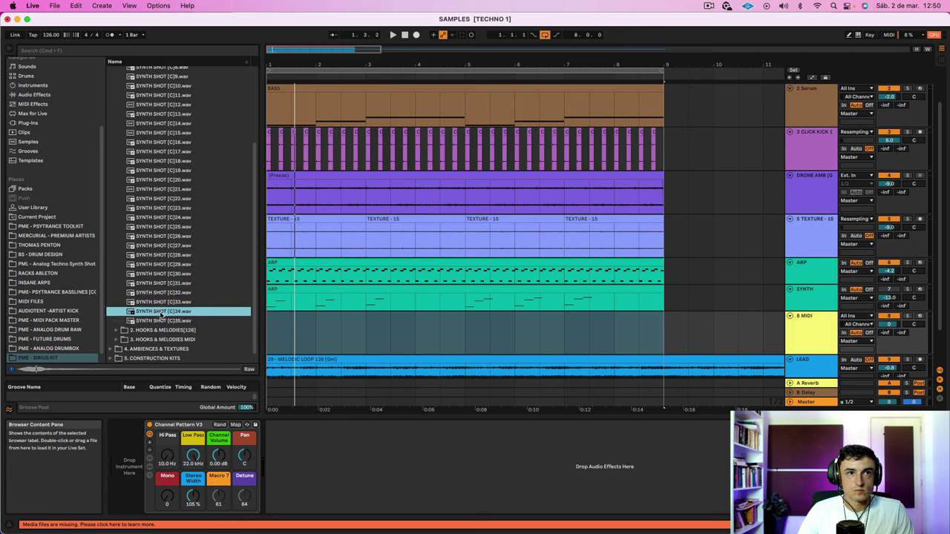
left_click(155, 302)
left_click(155, 294)
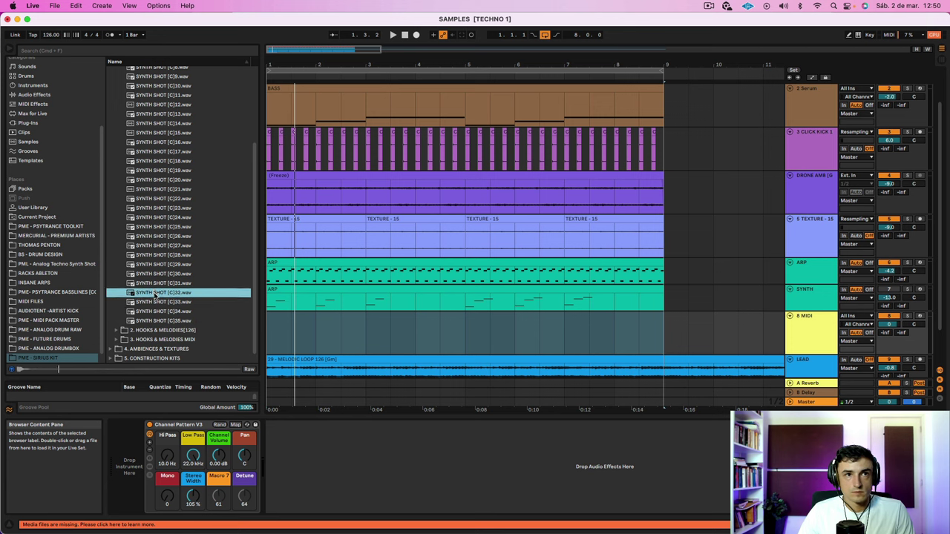
left_click(156, 284)
left_click(156, 274)
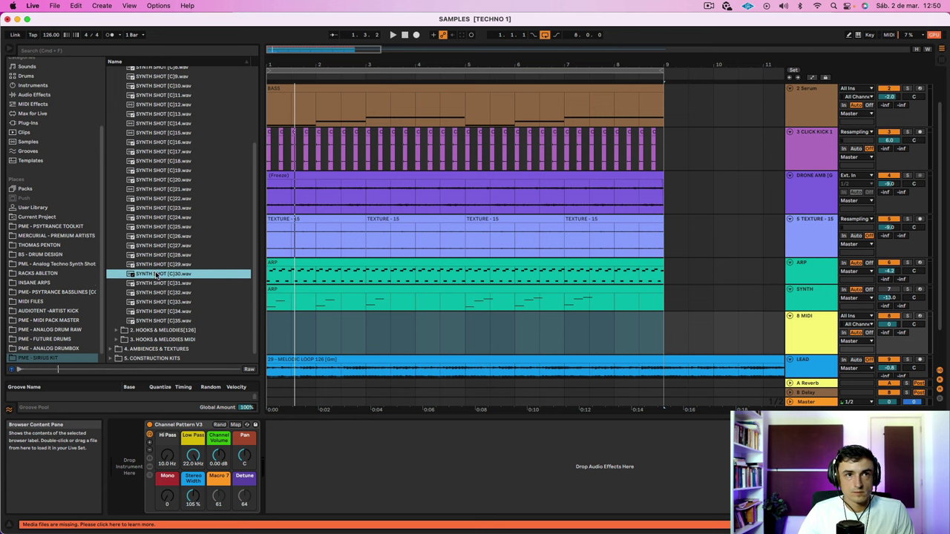
left_click(156, 265)
left_click(155, 256)
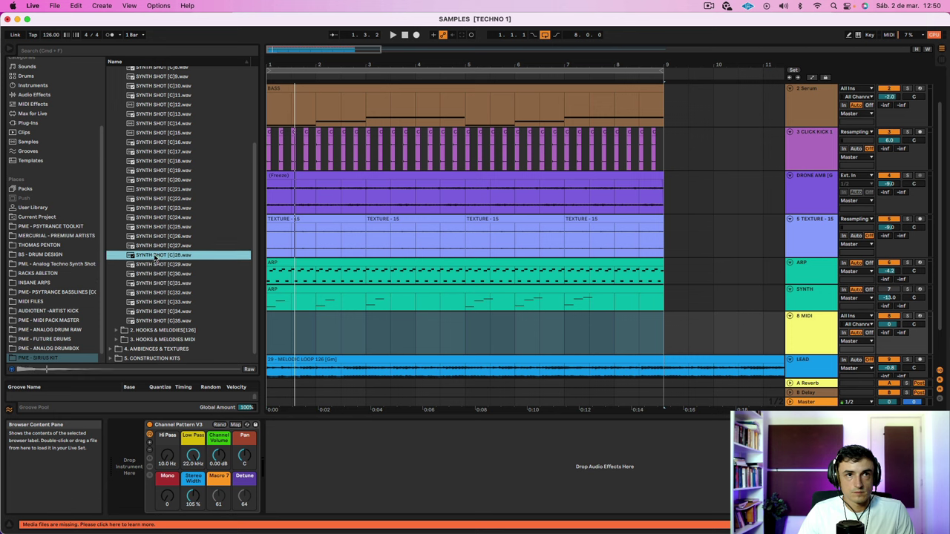
left_click(152, 247)
left_click(154, 227)
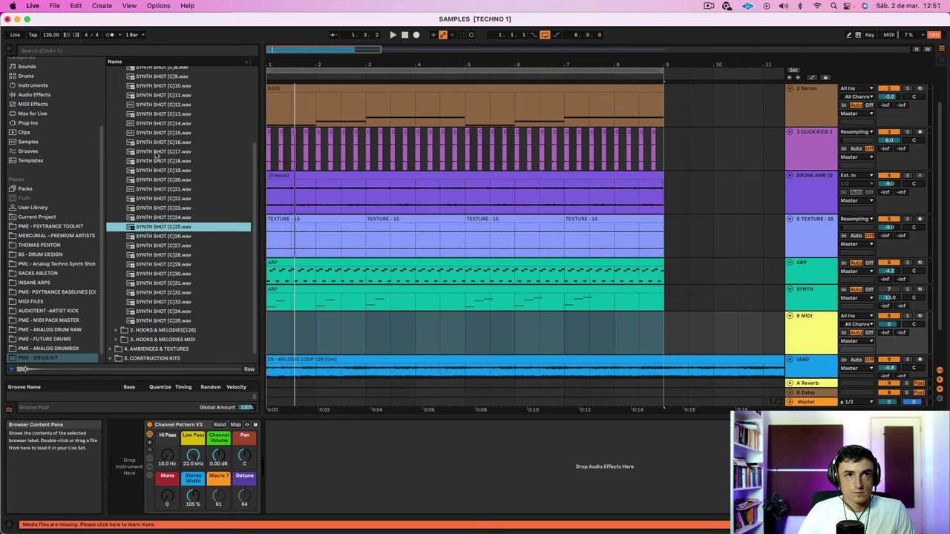
left_click(156, 152)
left_click(157, 142)
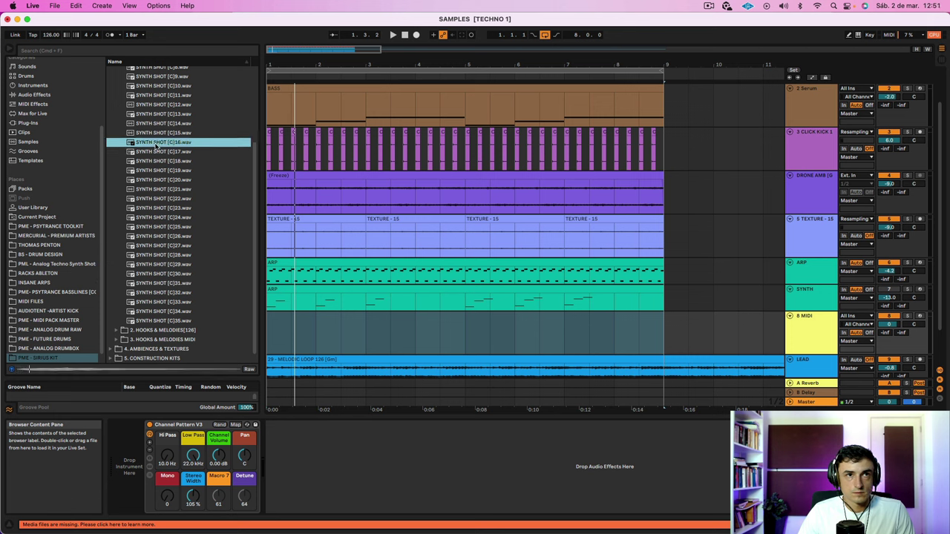
Load SYNTH SHOT [C]16.wav as the new MIDI track's instrument and create an eight-bar MIDI clip from bar 1
left_click_drag(155, 153, 130, 479)
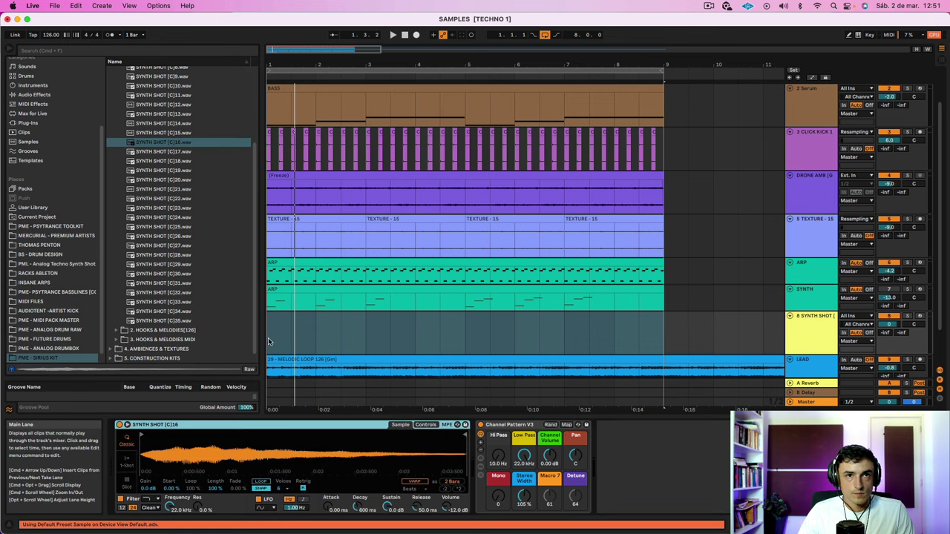
left_click_drag(269, 342, 661, 339)
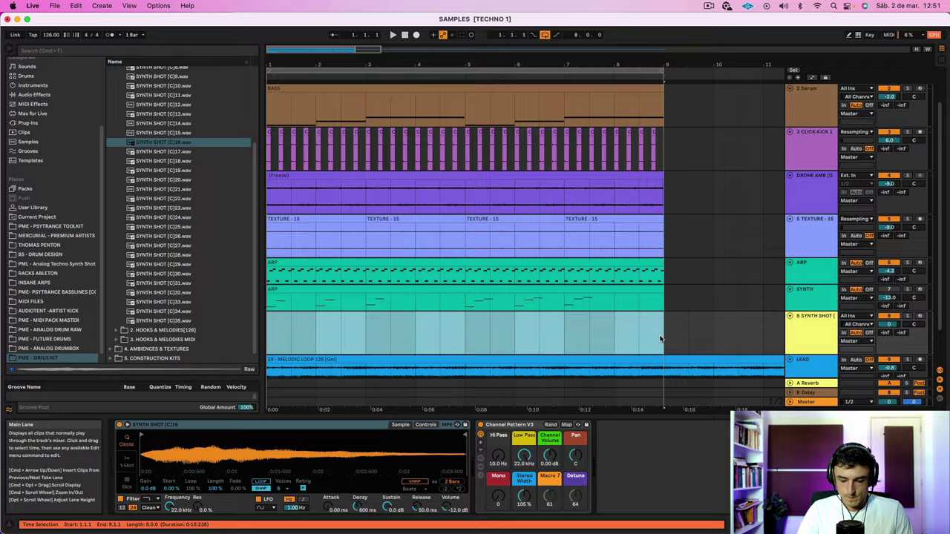
double_click(661, 339)
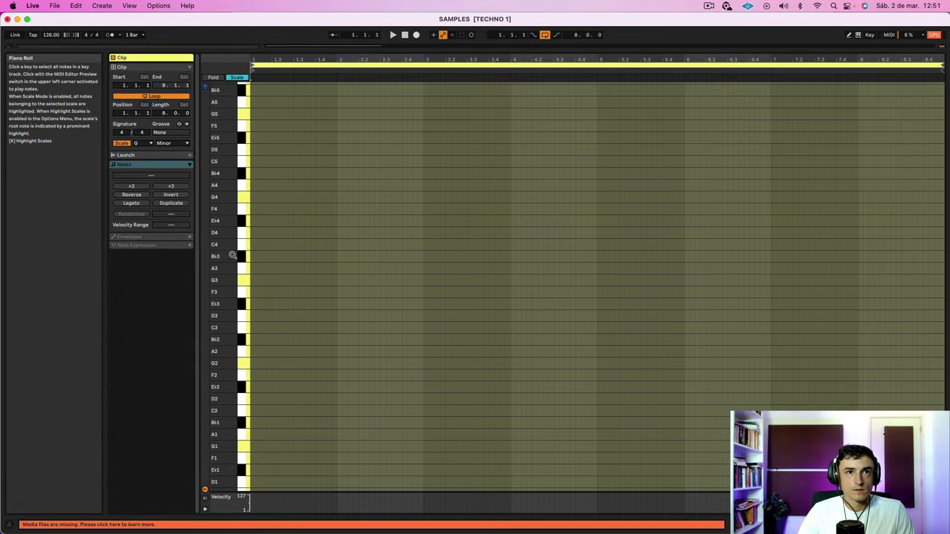
Add a four-bar G2 note at the clip's start and try it at A2 and E♭2 during playback
double_click(252, 281)
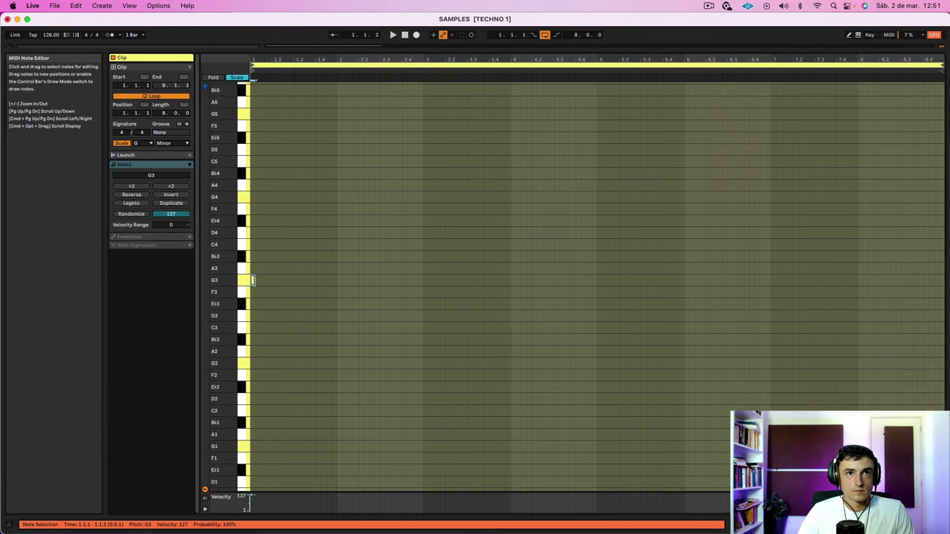
left_click_drag(253, 281, 565, 376)
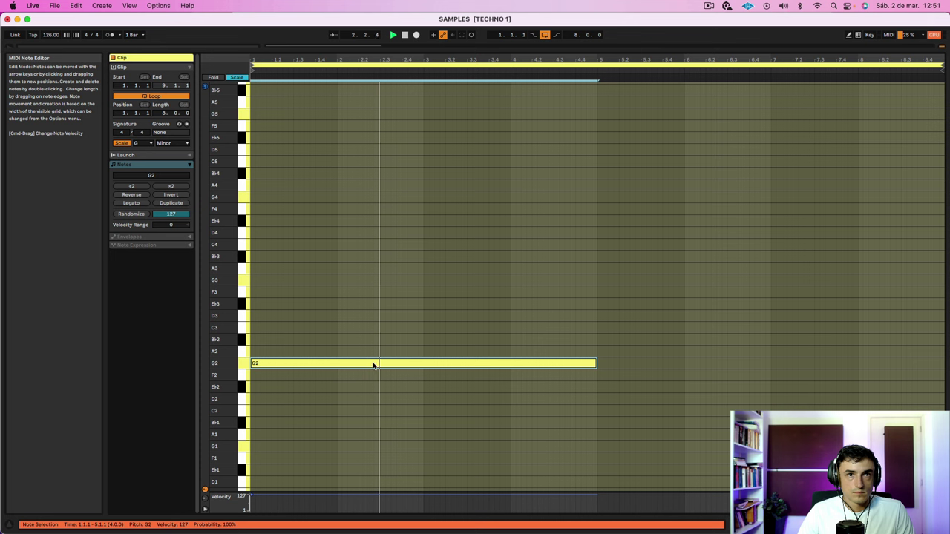
key("Up")
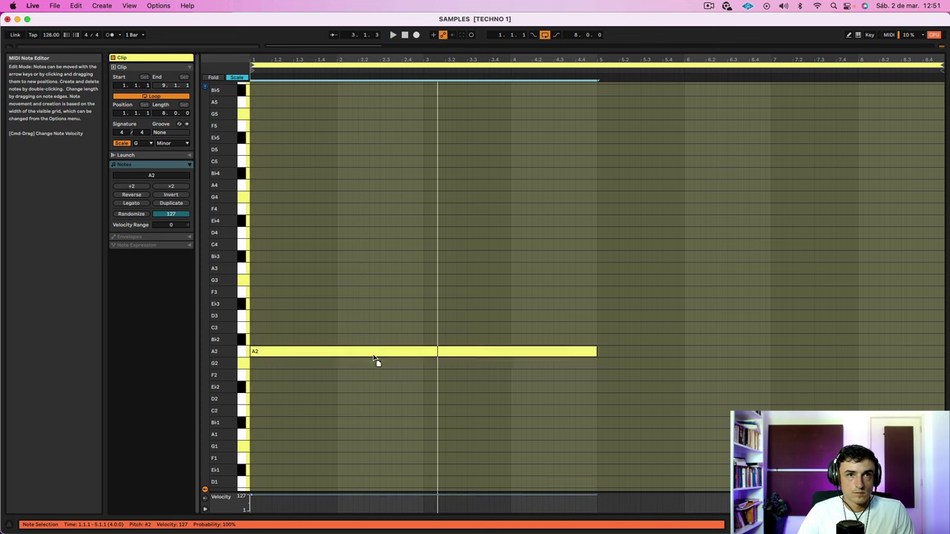
key("space")
key("space")
left_click_drag(376, 354, 375, 391)
key("space")
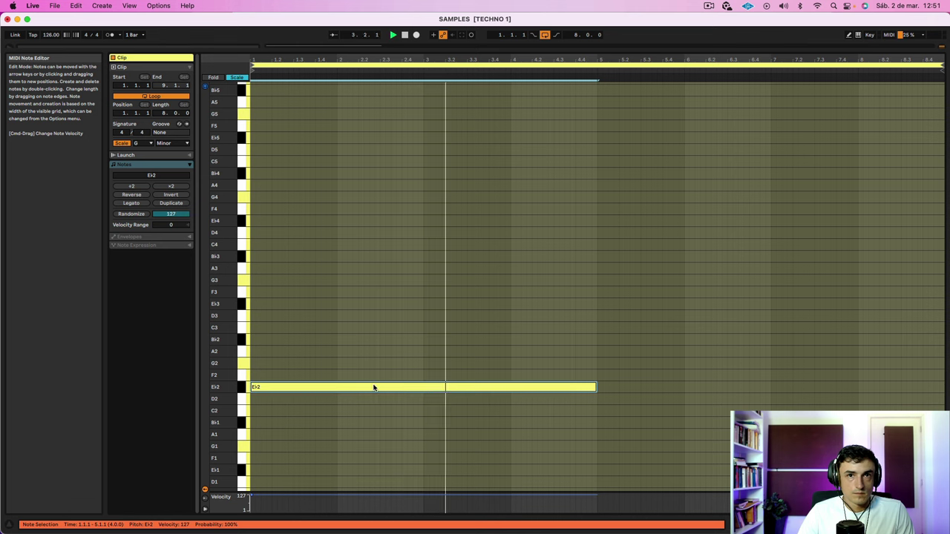
Move the note to G2 at bar 3, turn off the scale-only note view and try the note at G#2
left_click_drag(374, 386, 553, 369)
key("space")
left_click(237, 78)
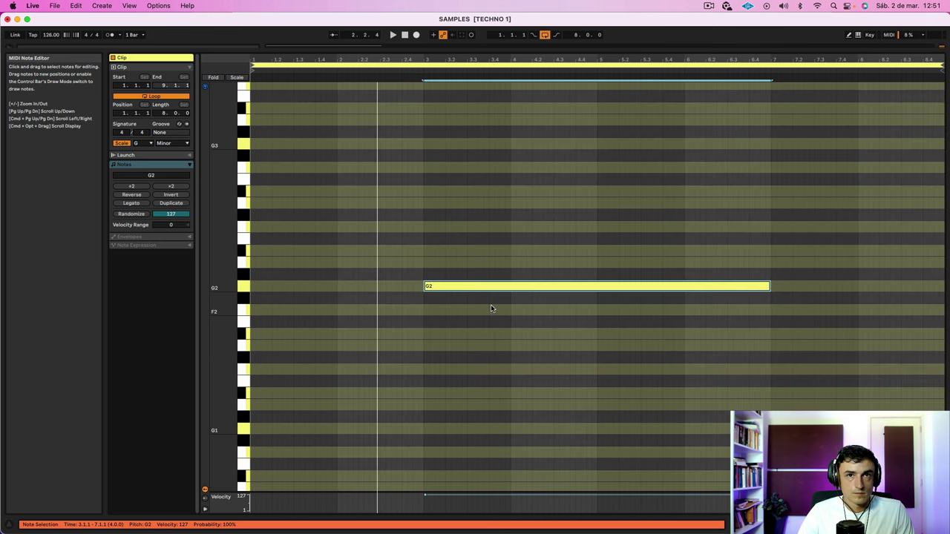
mouse_move(490, 291)
left_mouse_down()
mouse_move(486, 343)
mouse_move(486, 312)
mouse_move(377, 318)
mouse_move(407, 318)
mouse_move(422, 285)
mouse_move(500, 285)
mouse_move(501, 274)
mouse_move(468, 272)
mouse_move(481, 280)
left_mouse_up()
key("space")
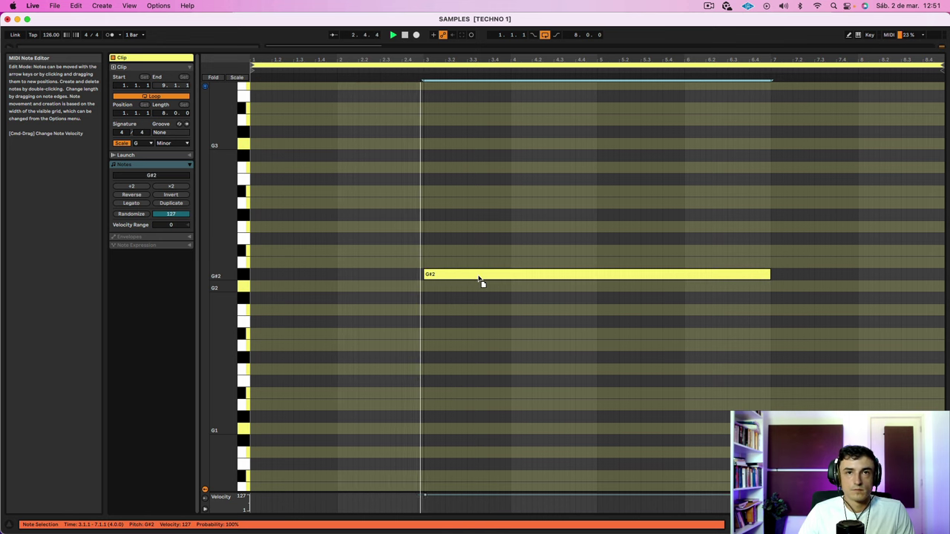
Try the bar 3 note at A2 and B♭2, playing it back with the full arrangement
left_click_drag(481, 280, 479, 273)
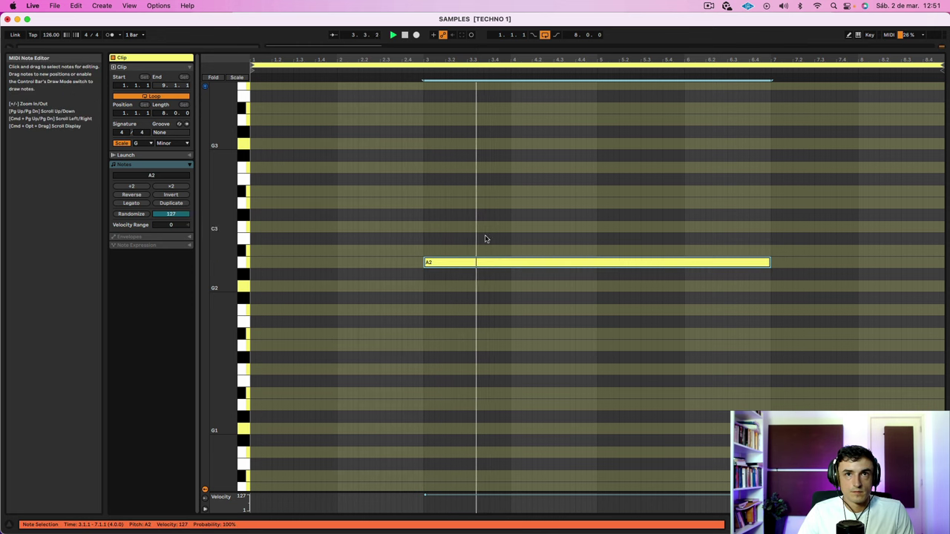
key("Up")
left_click(421, 78)
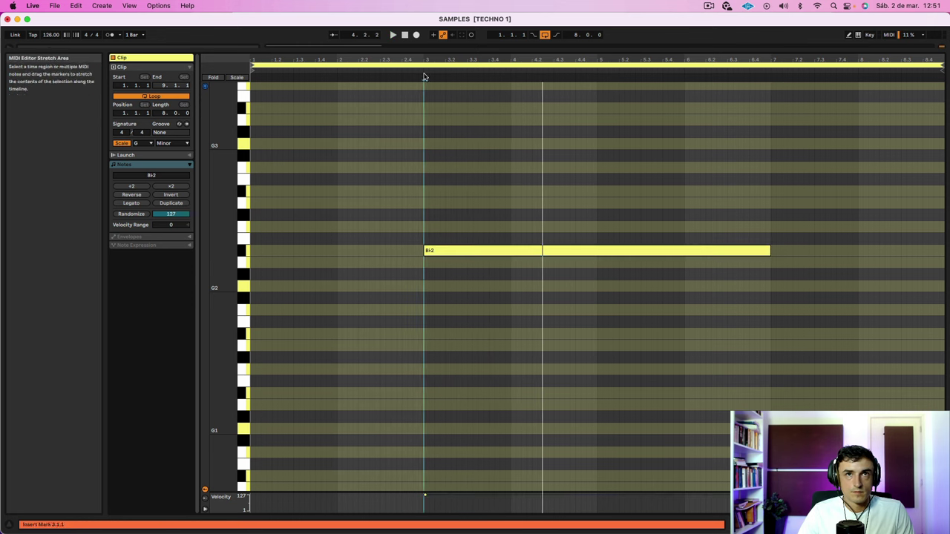
left_click(419, 73)
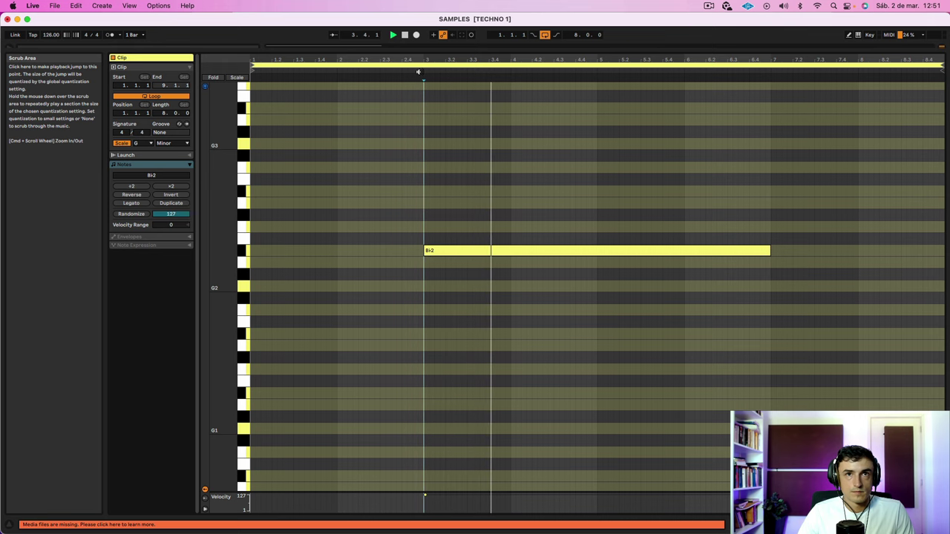
key("shift+Tab")
left_click(400, 274)
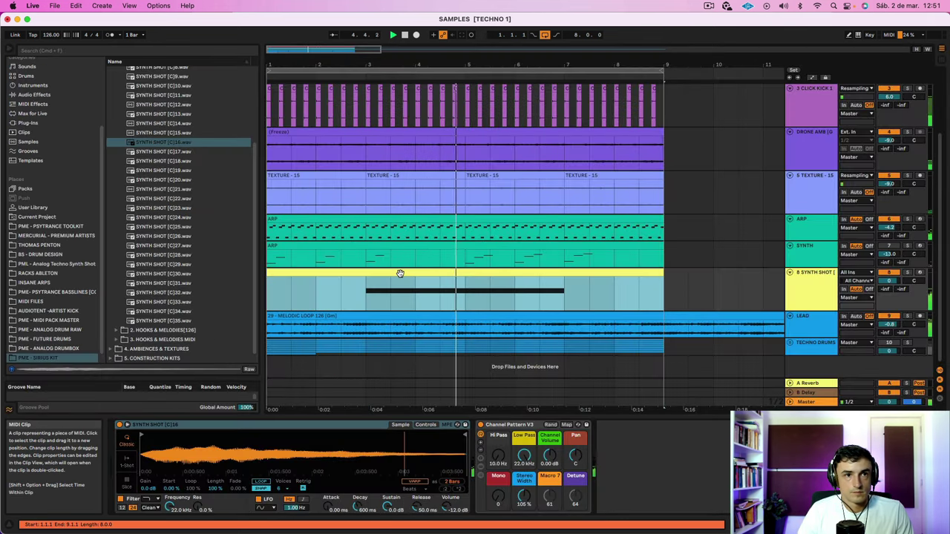
key("space")
key("space")
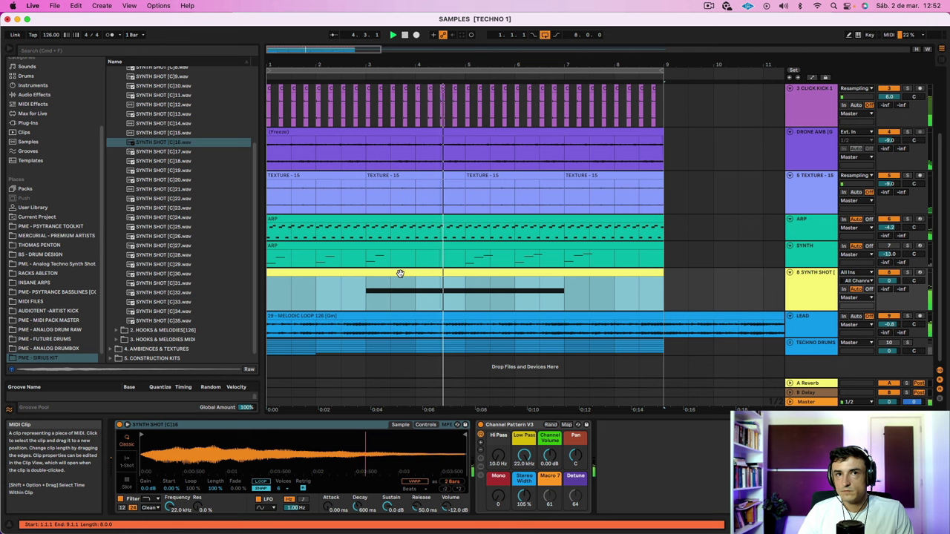
Move the clip's note to F#2 at bar 1 and shorten it to two bars
double_click(399, 274)
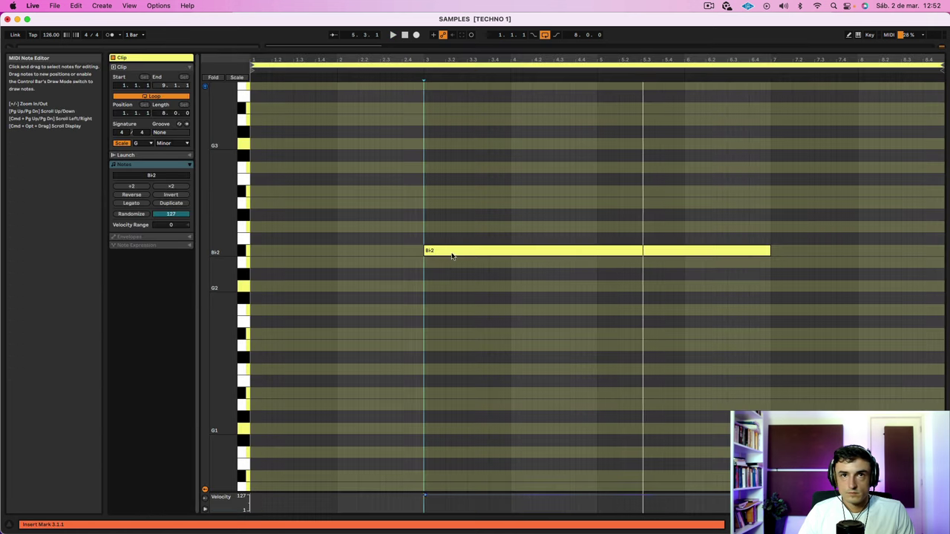
left_click_drag(452, 255, 277, 298)
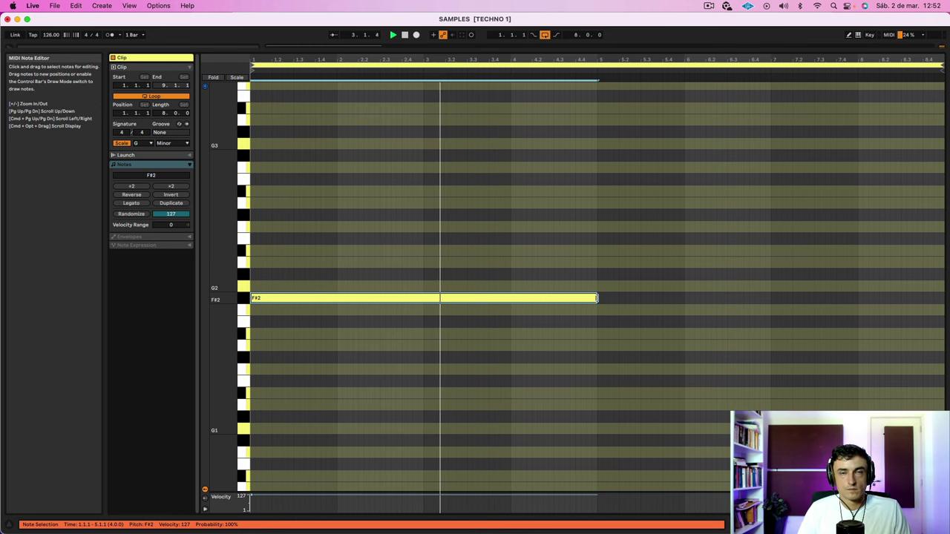
left_click_drag(597, 297, 424, 300)
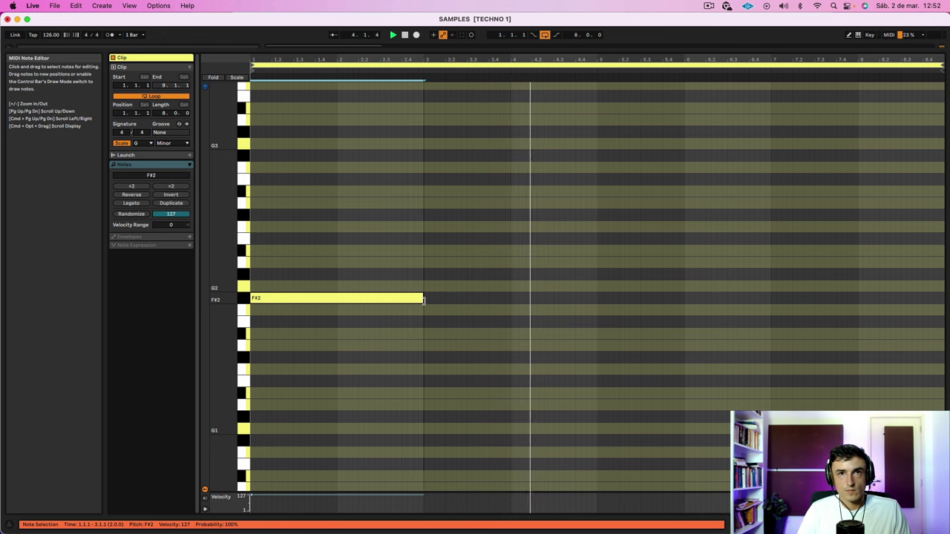
Copy the F#2 note to bar 5, then extend the first note to 4.4.3 and the copy to 9.1.1
left_click_drag(346, 299, 691, 303)
key("space")
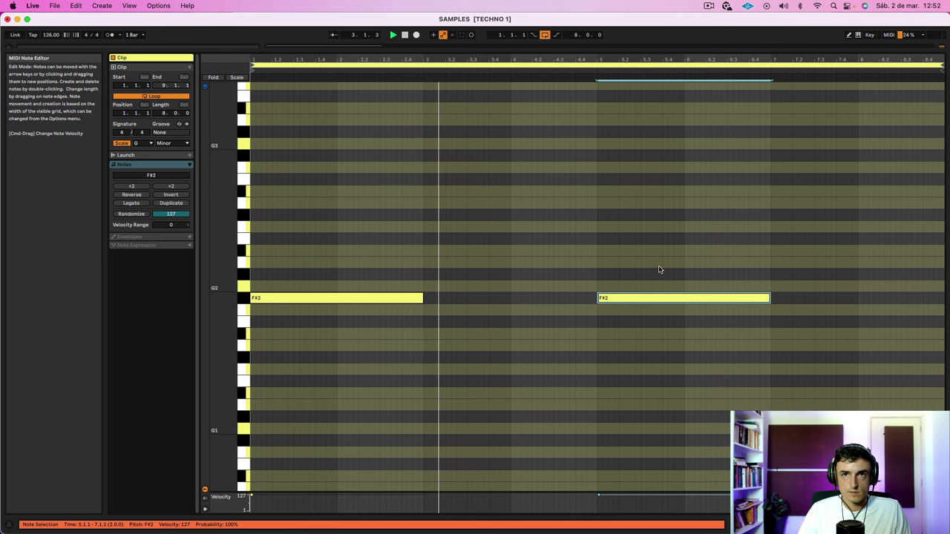
left_click_drag(427, 300, 602, 299)
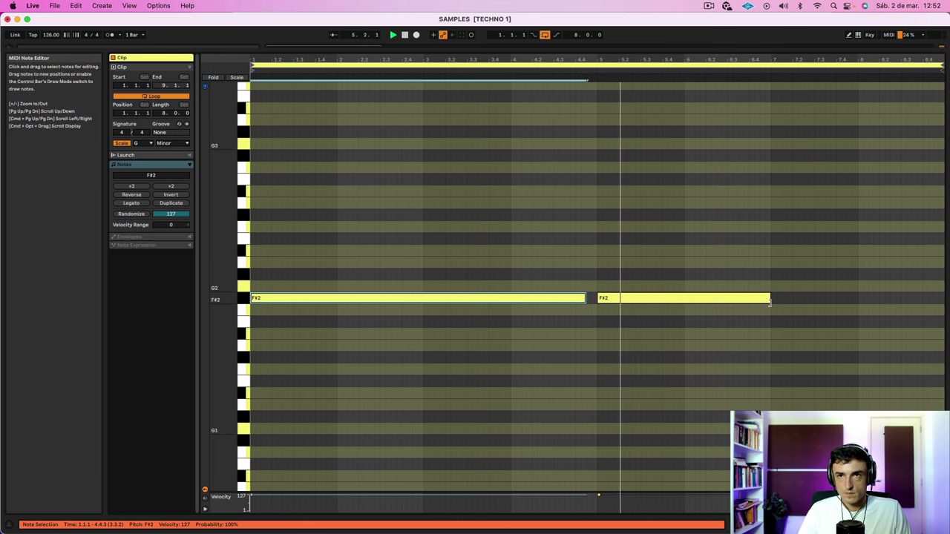
left_click_drag(769, 299, 944, 311)
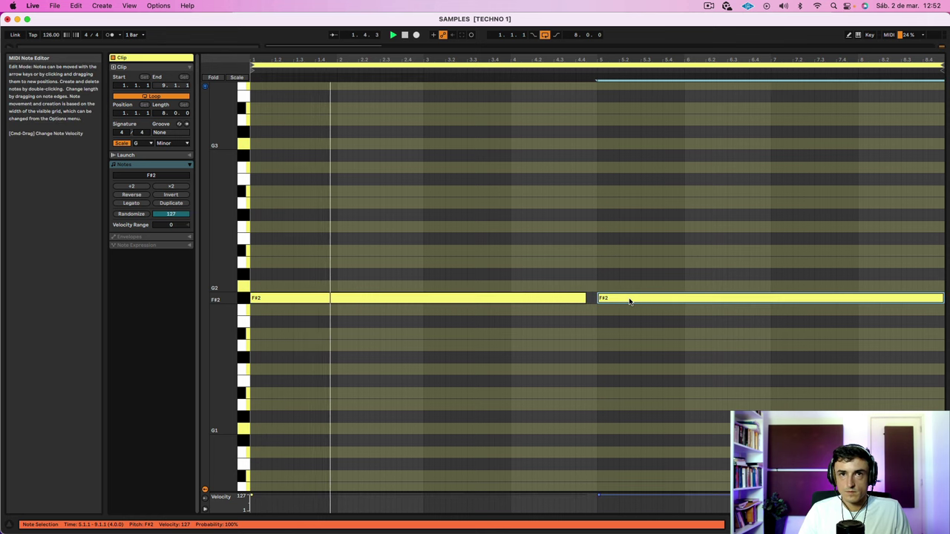
Delete the F#2 note at bar 5 and listen to the clip within the arrangement
left_click_drag(657, 258, 749, 352)
key("Delete")
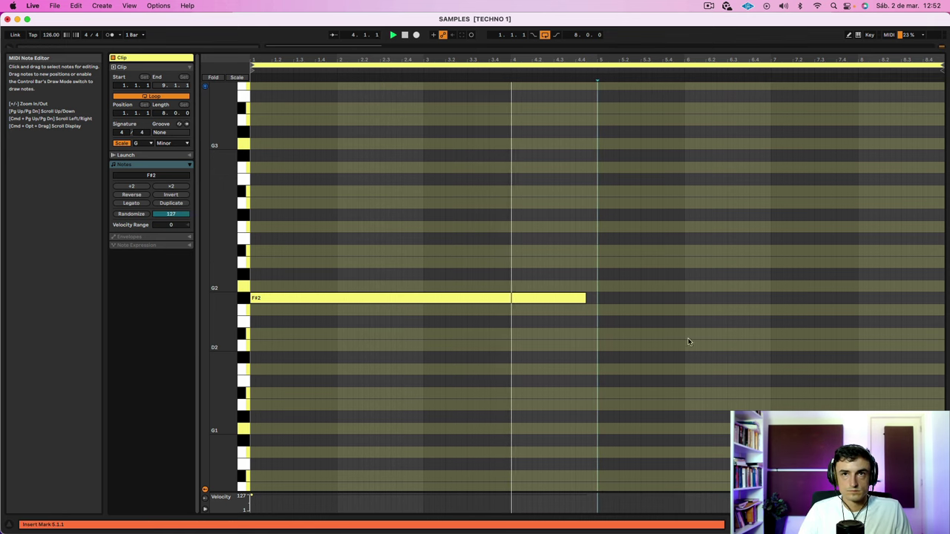
key("shift+Tab")
left_click(364, 271)
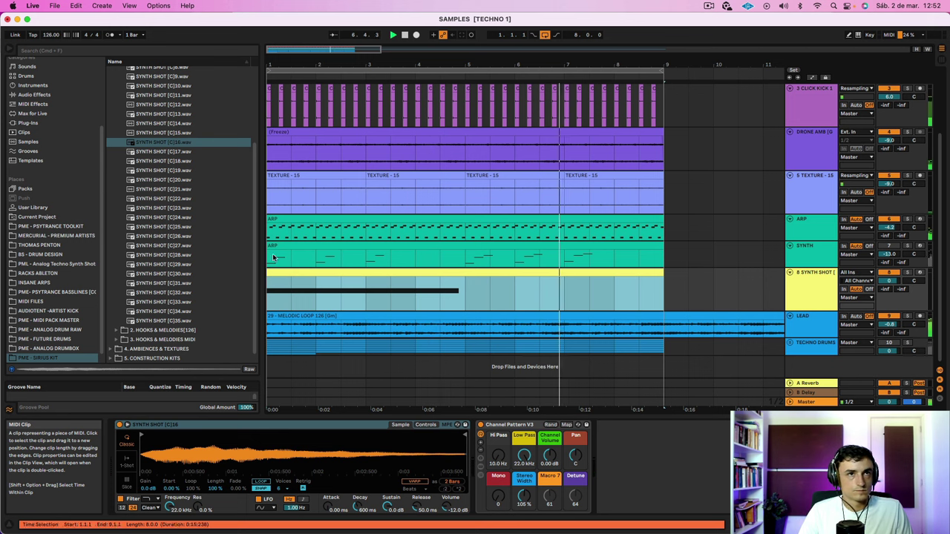
Duplicate the synth shot track and replace the copy's sample with SYNTH SHOT [C]15.wav
left_click(815, 297)
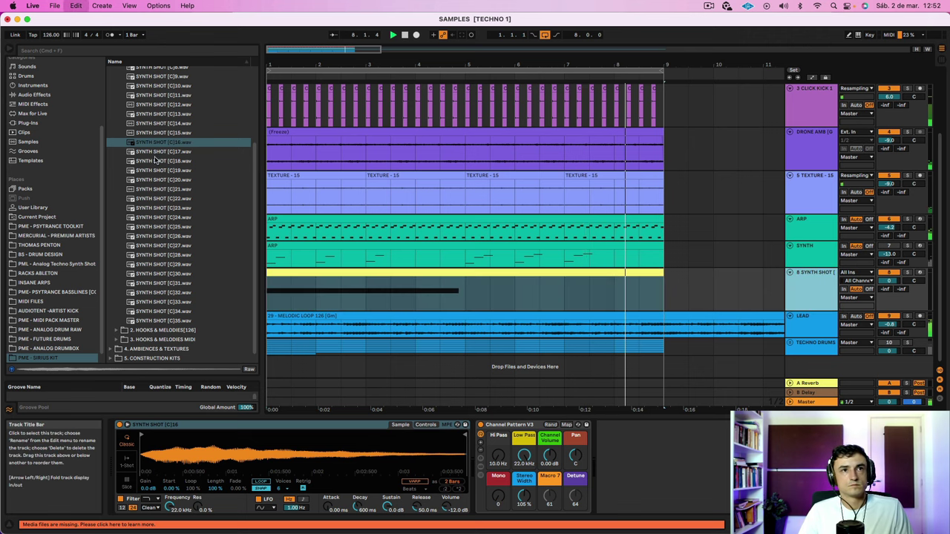
key("super+d")
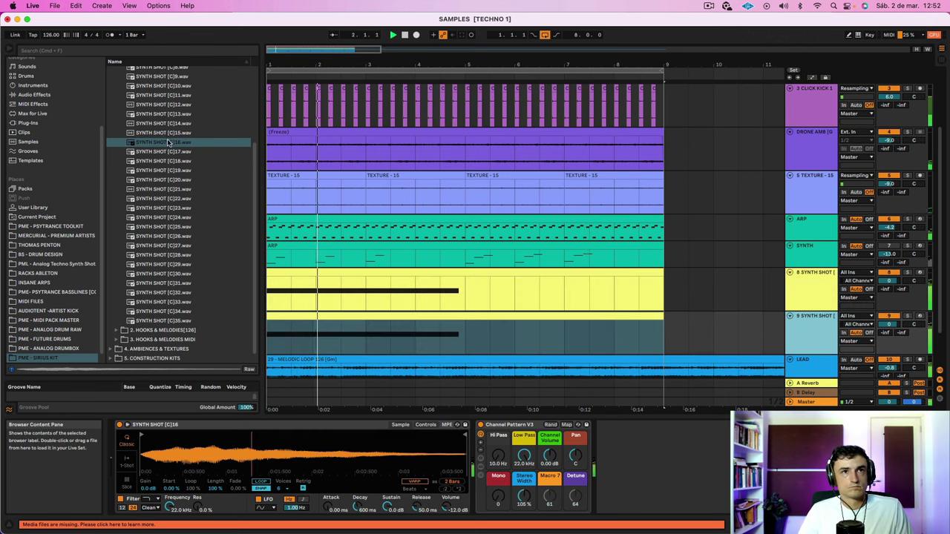
left_click(165, 142)
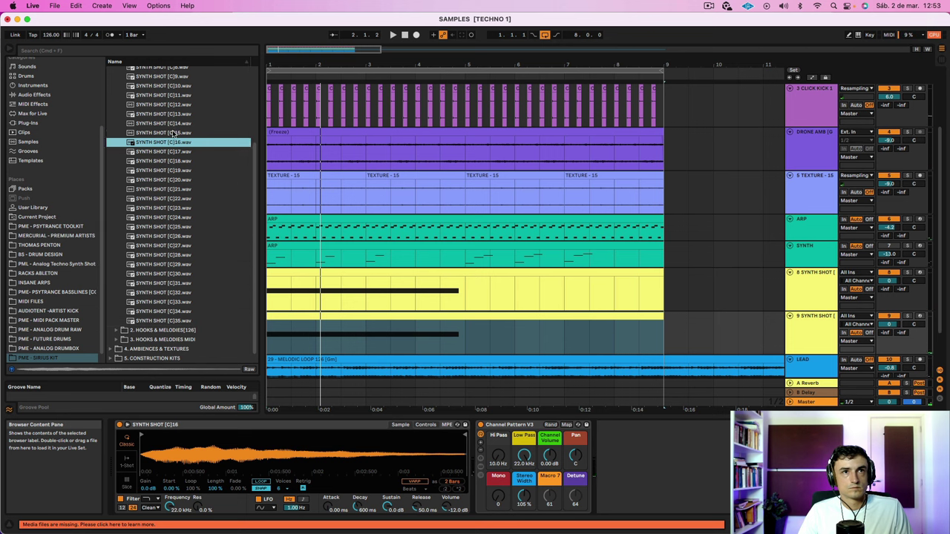
left_click(170, 133)
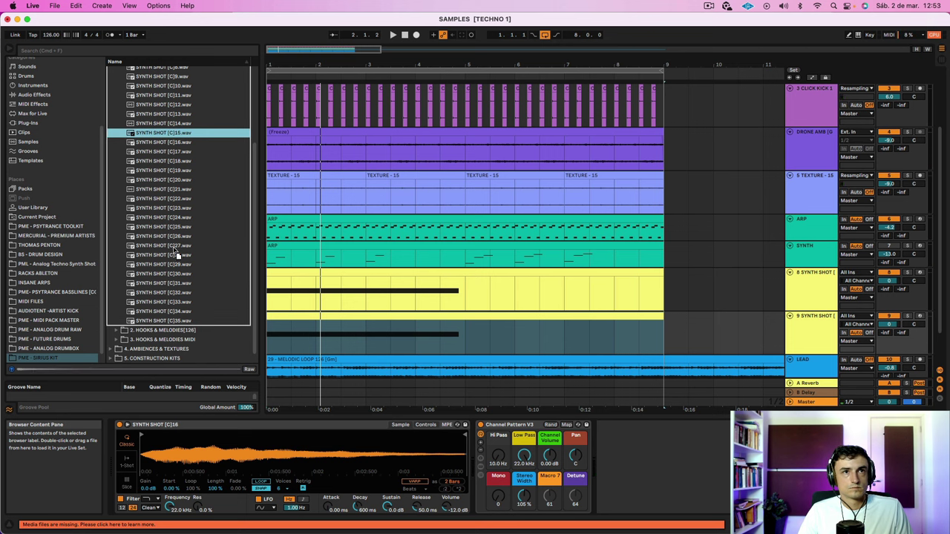
left_click_drag(171, 133, 200, 455)
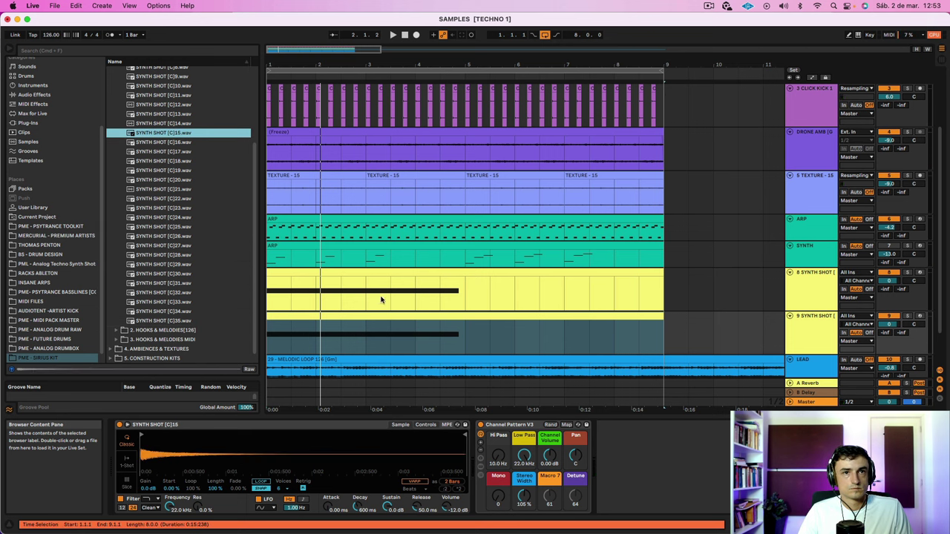
Open the MIDI clip on the second synth shot track, listen to it and shift the long F#2 note to bar 2
left_click(311, 314)
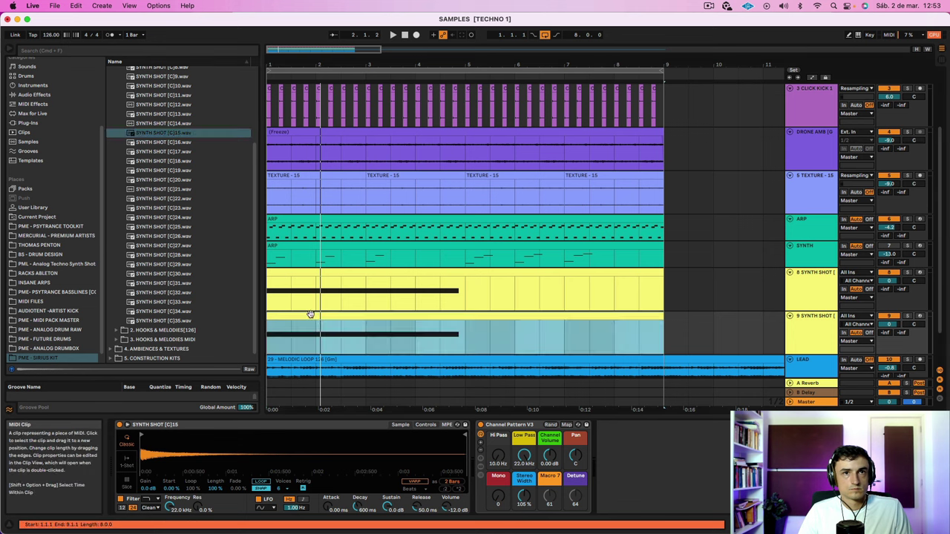
double_click(491, 314)
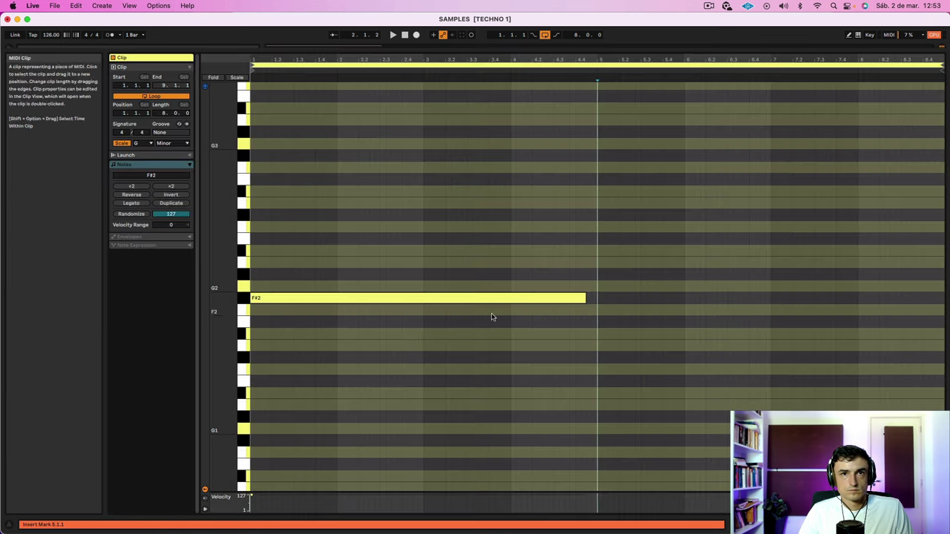
left_click_drag(414, 338, 389, 305)
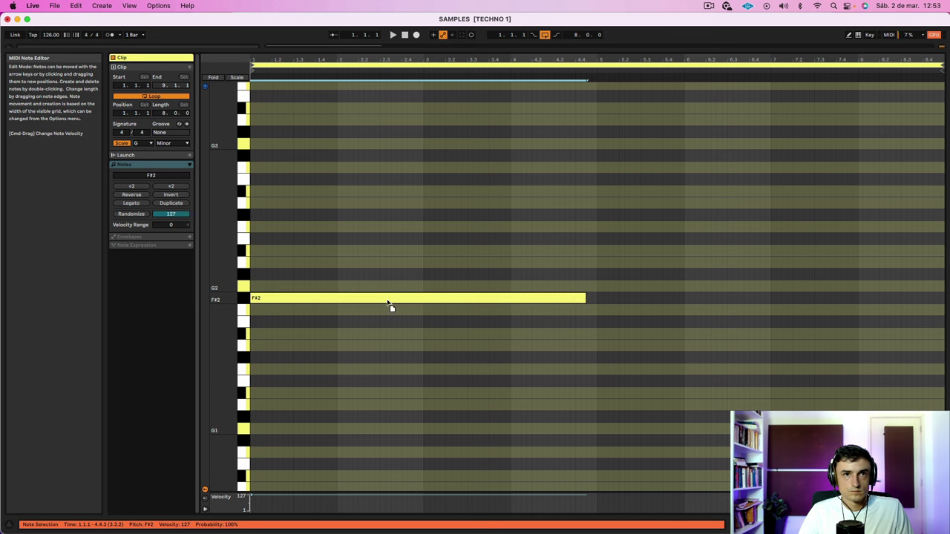
key("space")
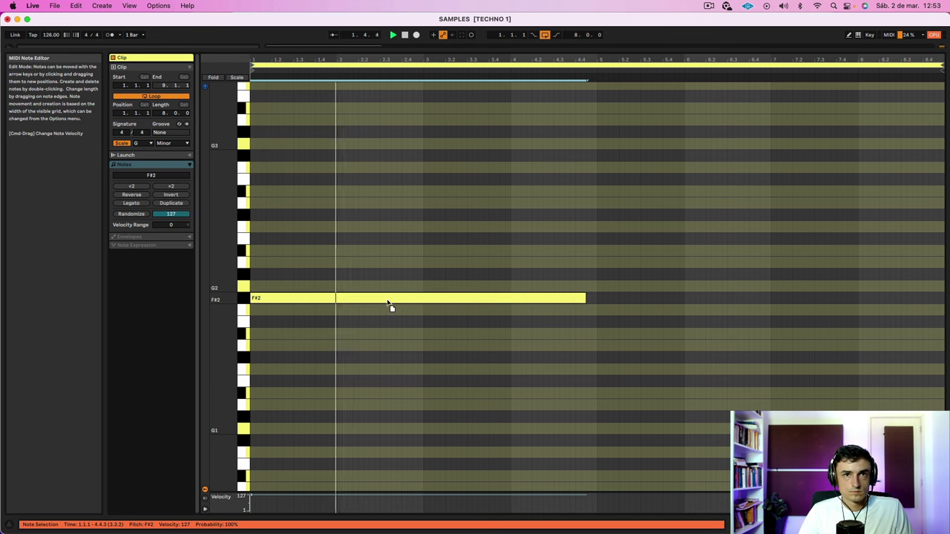
left_click_drag(396, 305, 486, 305)
key("space")
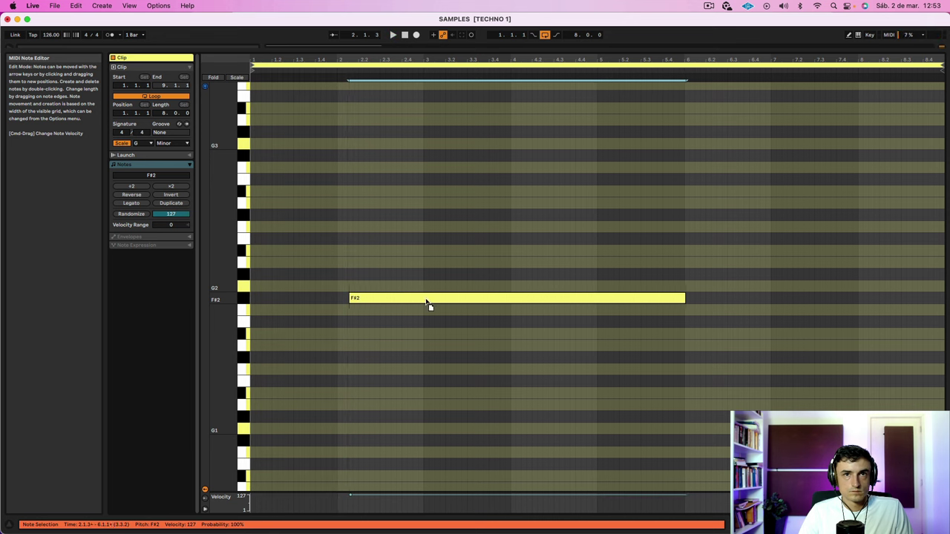
Move the long note to bar 3, raise it to Bb2 and shorten it to two bars
left_click_drag(428, 304, 490, 280)
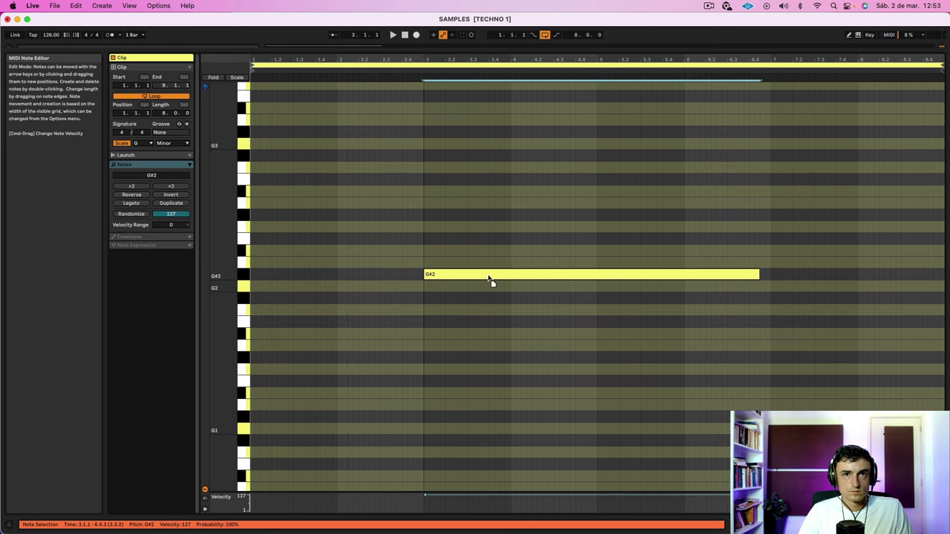
key("space")
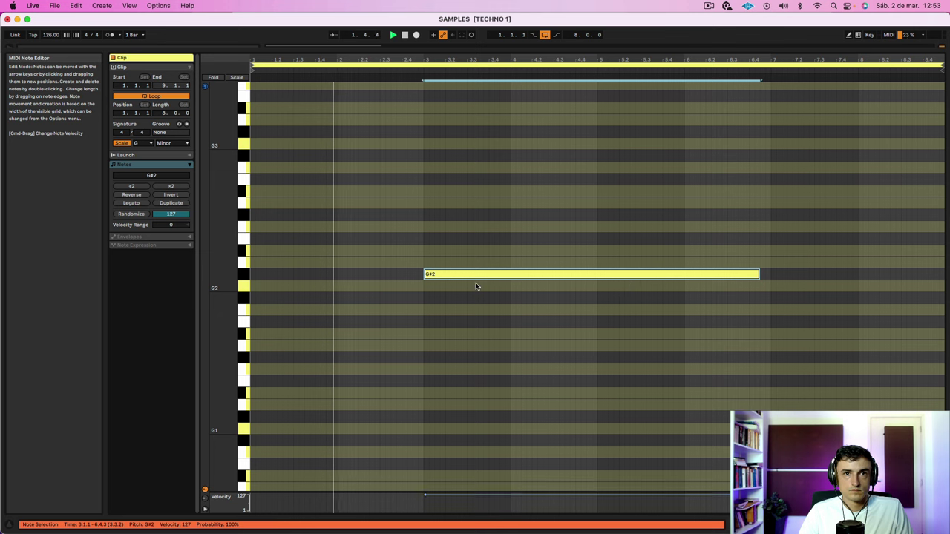
mouse_move(460, 276)
left_mouse_down()
mouse_move(431, 284)
mouse_move(481, 265)
mouse_move(465, 269)
mouse_move(466, 258)
left_mouse_up()
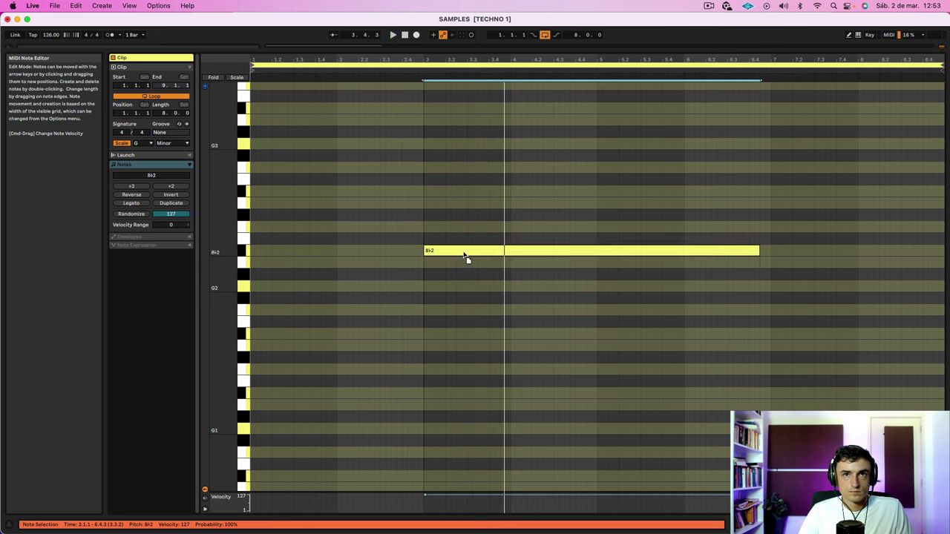
left_click_drag(758, 250, 597, 250)
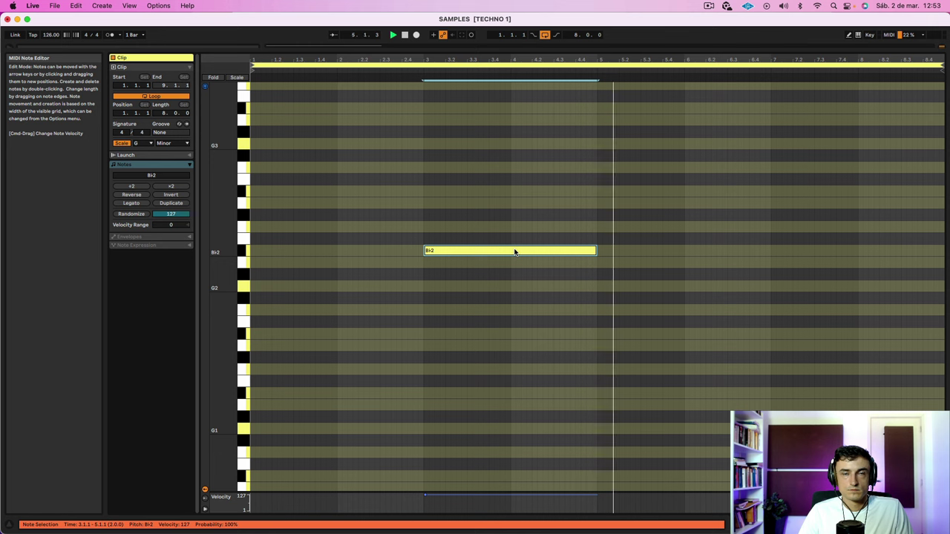
Arrange two-bar notes F#2 at bar 1, G#2 at bar 3 and A2 at bar 5, deleting the extra F#2 at bar 5
left_click_drag(515, 252, 689, 301)
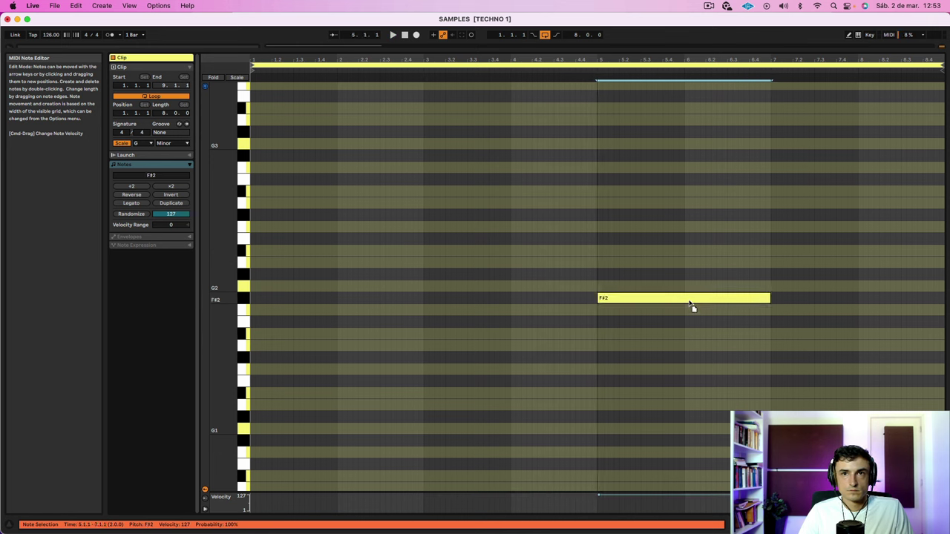
left_click(580, 68)
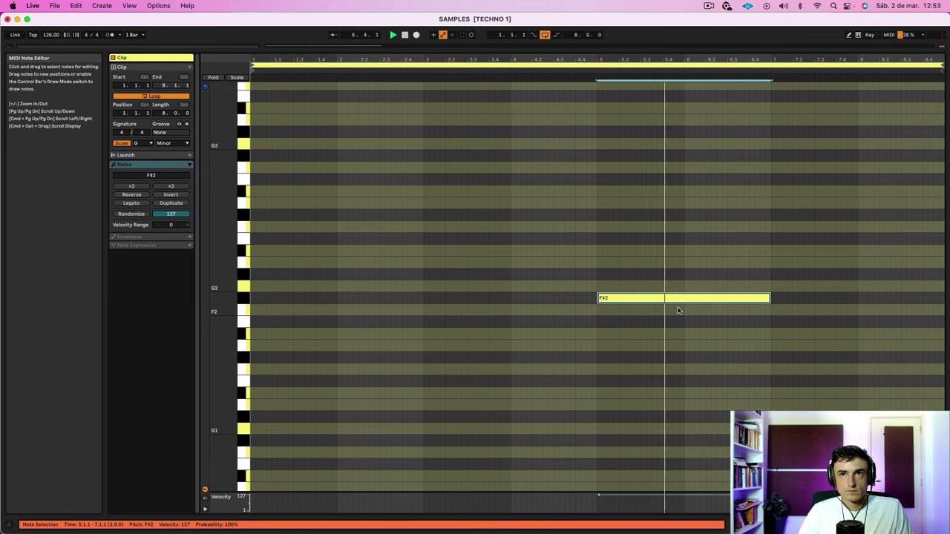
left_click_drag(648, 302, 475, 281)
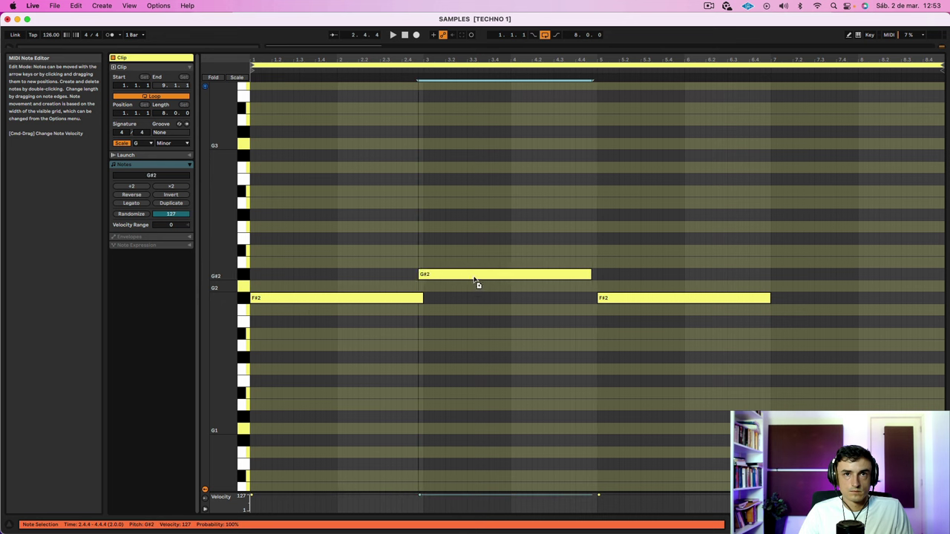
left_click_drag(532, 272, 654, 266)
left_click(654, 300)
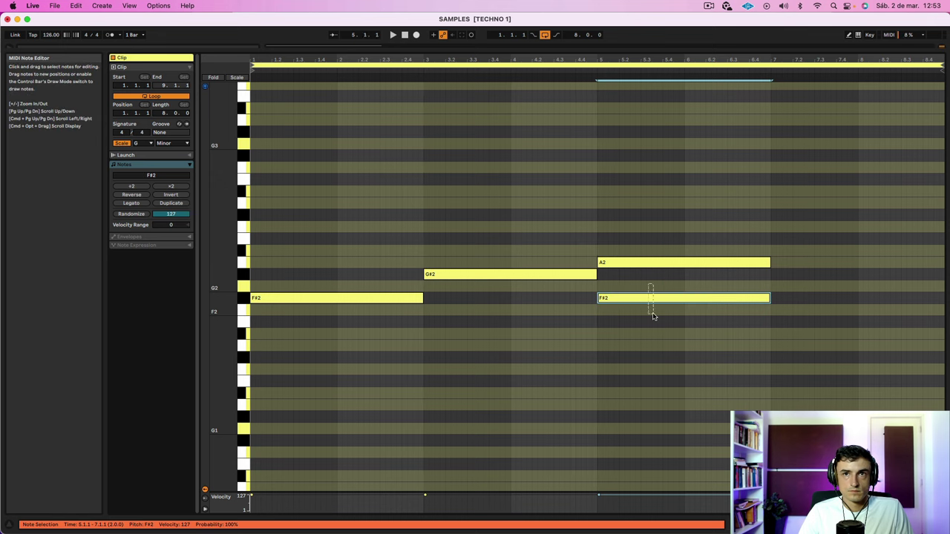
key("Delete")
key("space")
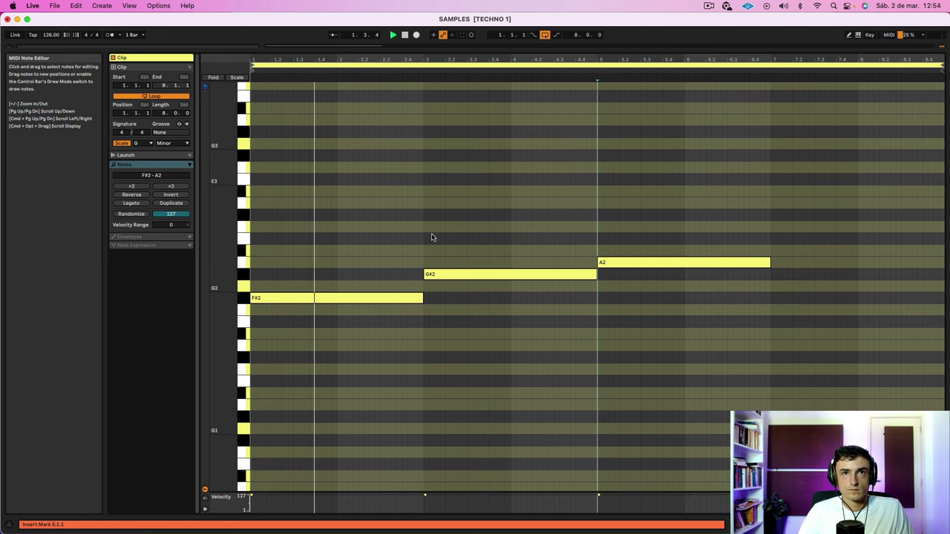
Move G#2 to bar 2 and A2 to bar 4, and shorten the F#2 note to one bar
key("space")
left_click_drag(460, 274, 374, 279)
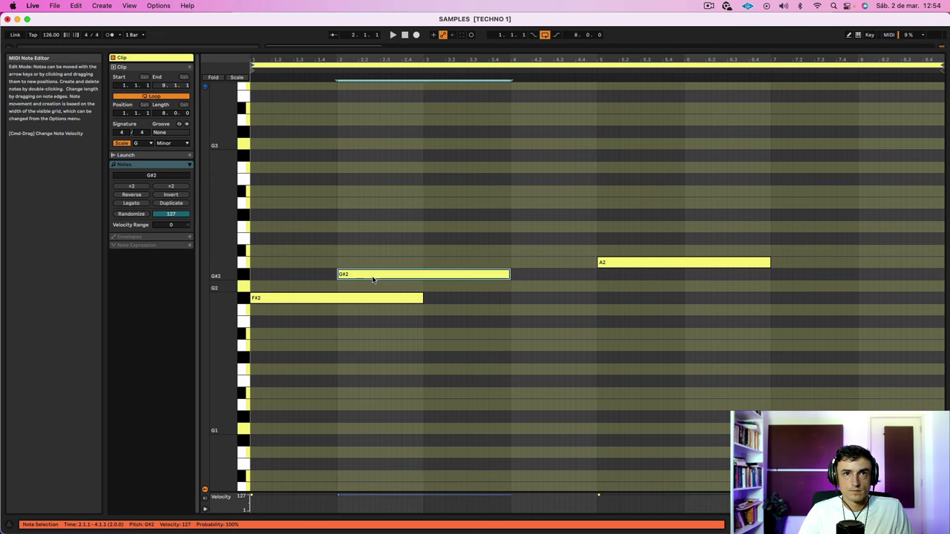
left_click_drag(421, 300, 339, 301)
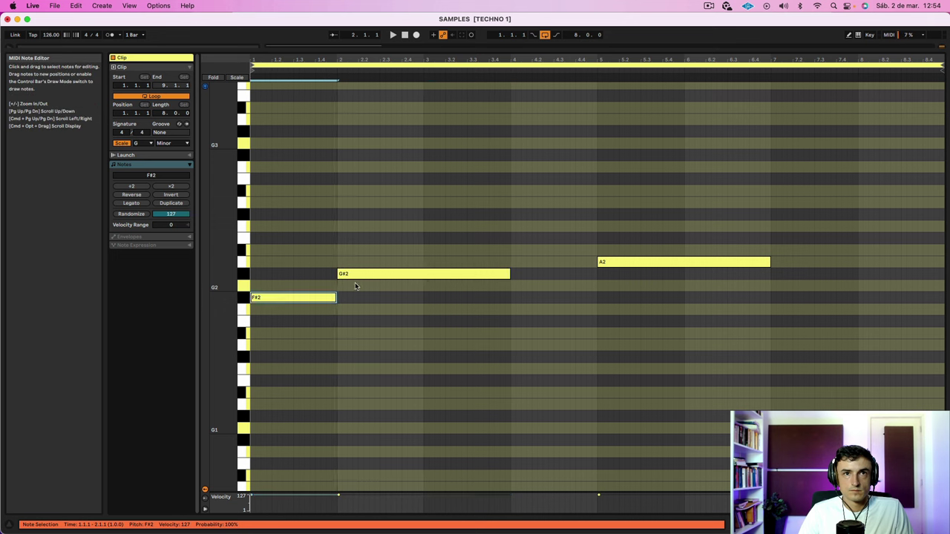
left_click(435, 274)
left_click_drag(646, 262, 560, 263)
key("space")
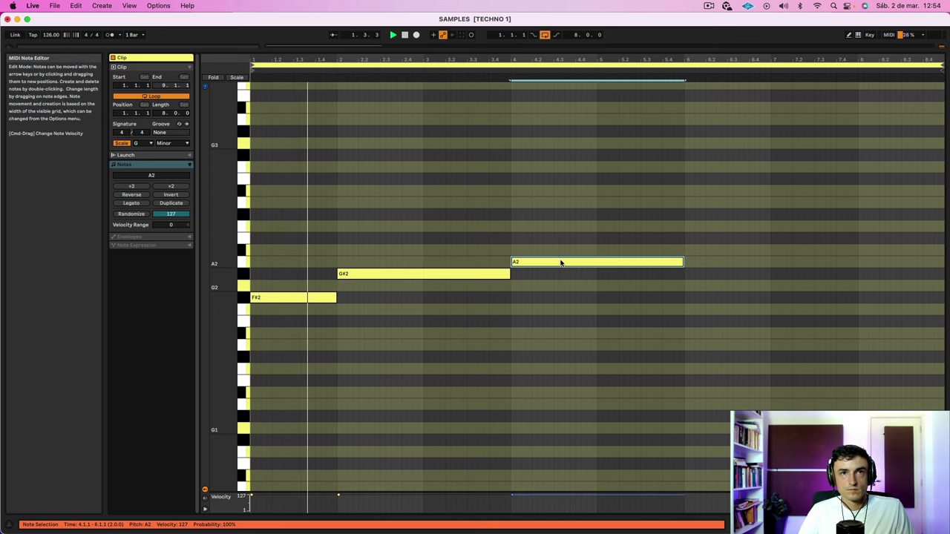
Move the A2 note to bar 3 and shorten the G#2 note to one bar
left_click_drag(561, 263, 445, 265)
left_click(505, 274)
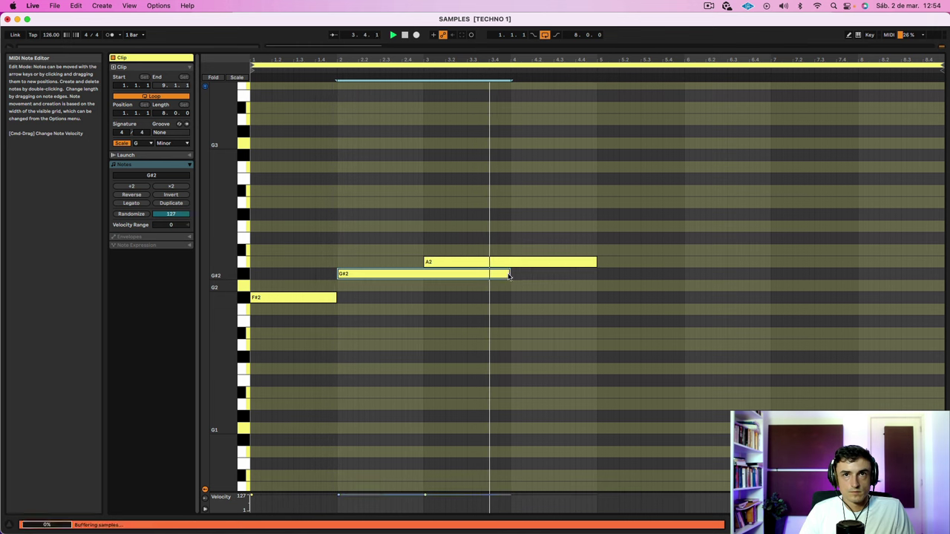
left_click_drag(509, 276, 423, 275)
left_click(418, 317)
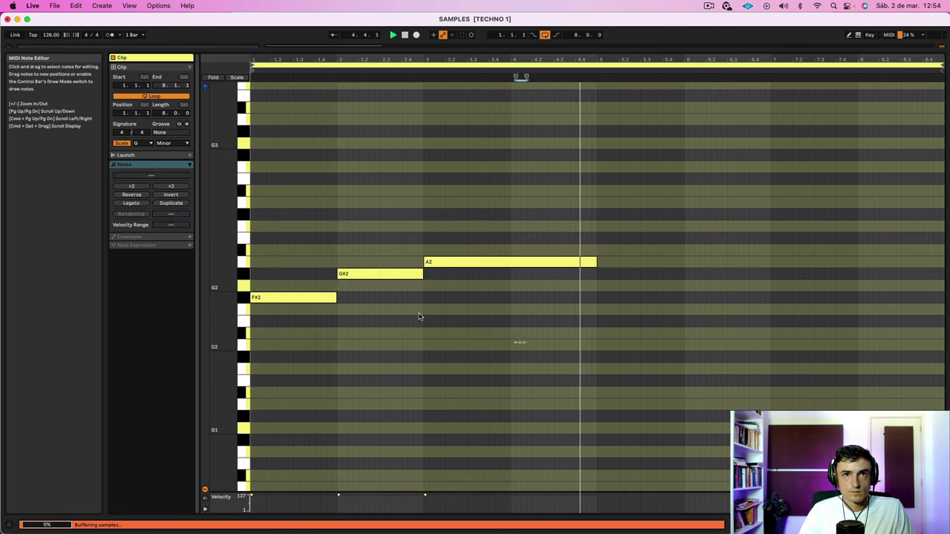
Copy the three-note phrase to bar 5 and listen to it within the arrangement
left_click_drag(527, 344, 275, 229)
key("space")
left_click_drag(277, 302, 628, 303)
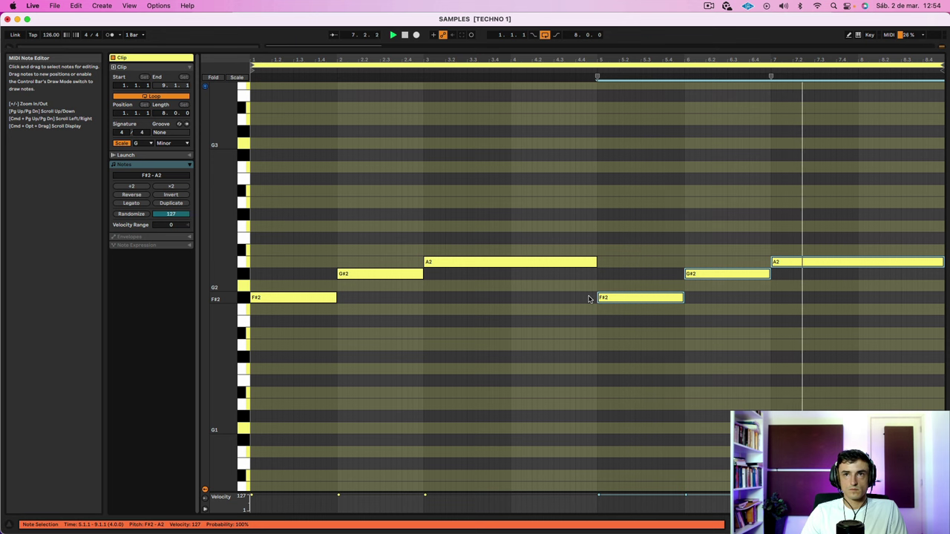
key("shift+Tab")
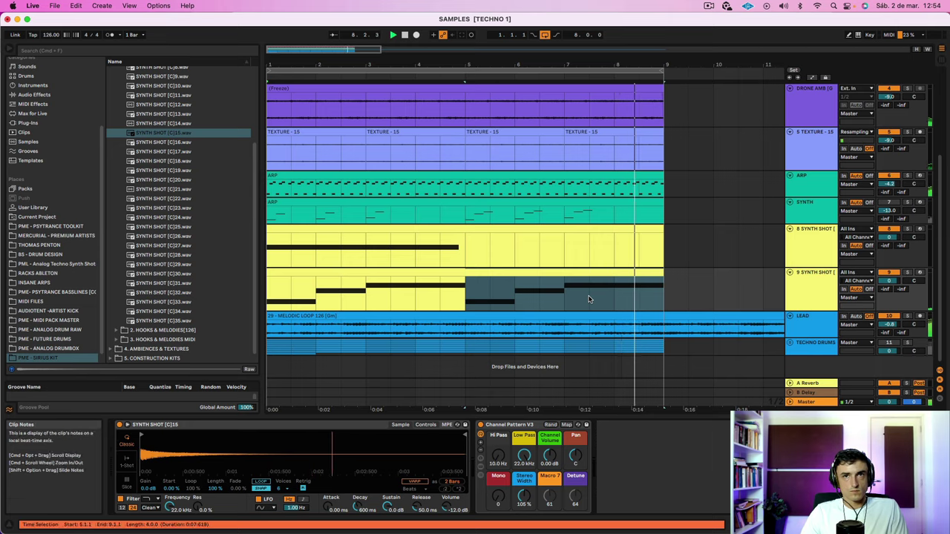
Try all the clip's notes one octave higher, and transpose them back down
double_click(456, 273)
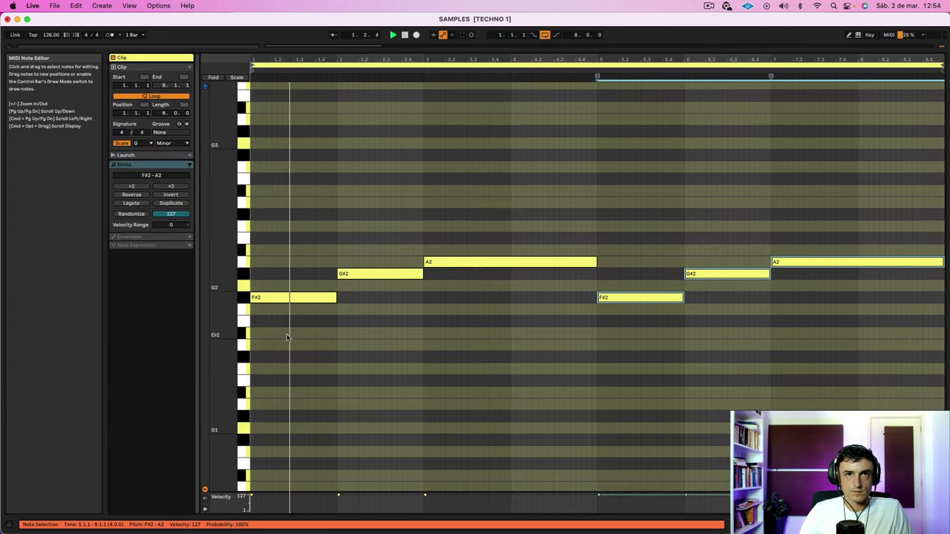
left_click_drag(285, 335, 946, 184)
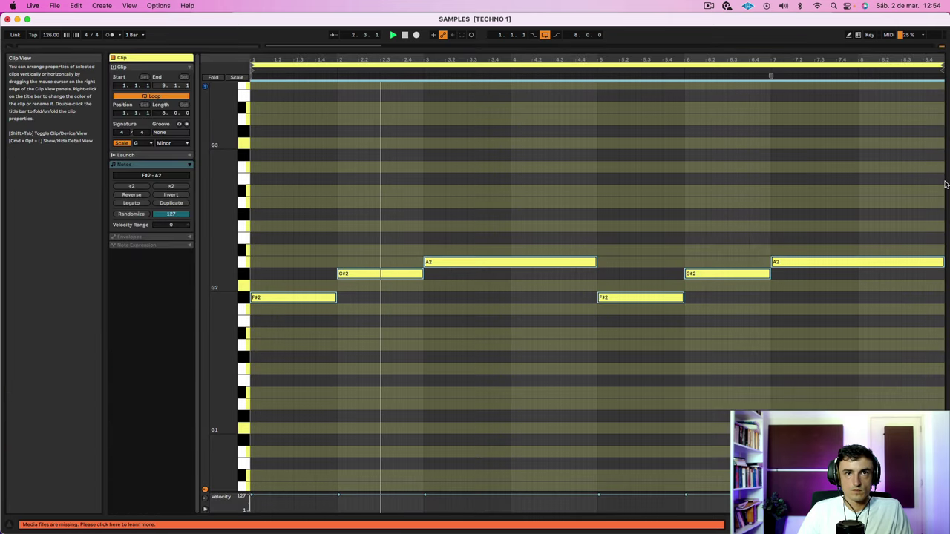
key("shift+Up")
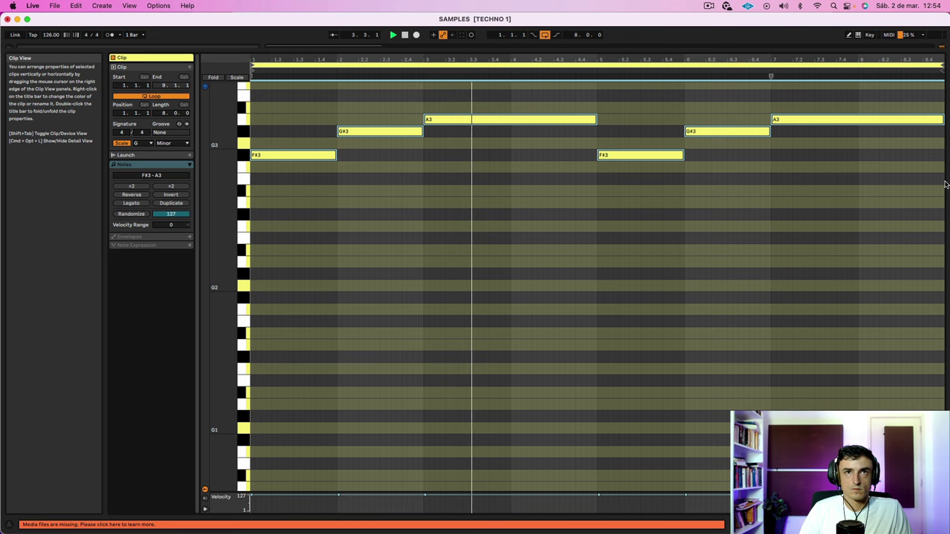
key("shift+Down")
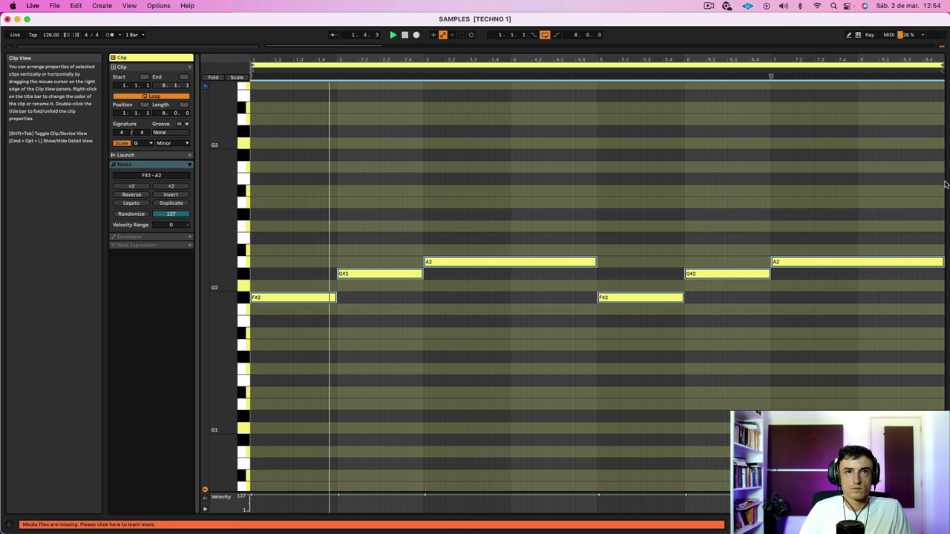
Replace the sample on the second synth shot track with SYNTH SHOT [C]14.wav
key("shift+Tab")
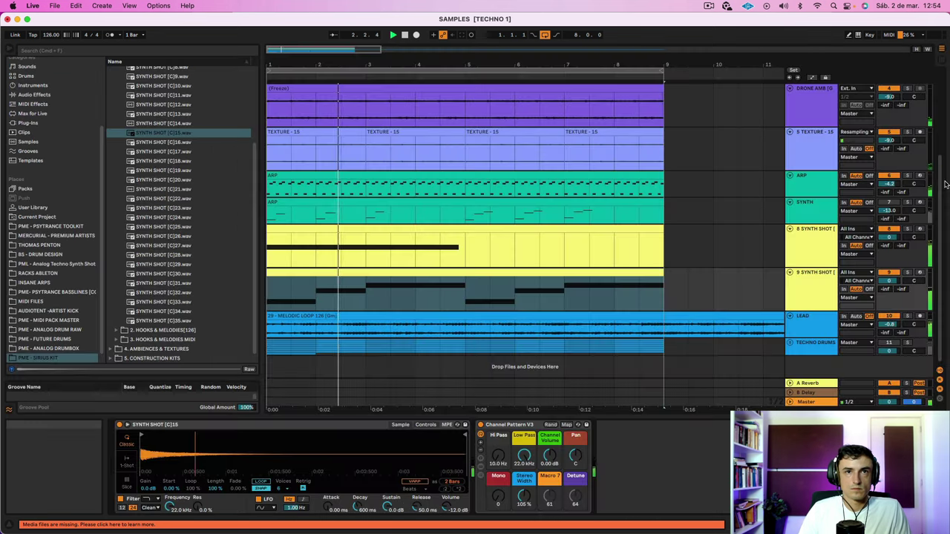
left_click(455, 273)
left_click_drag(152, 124, 263, 442)
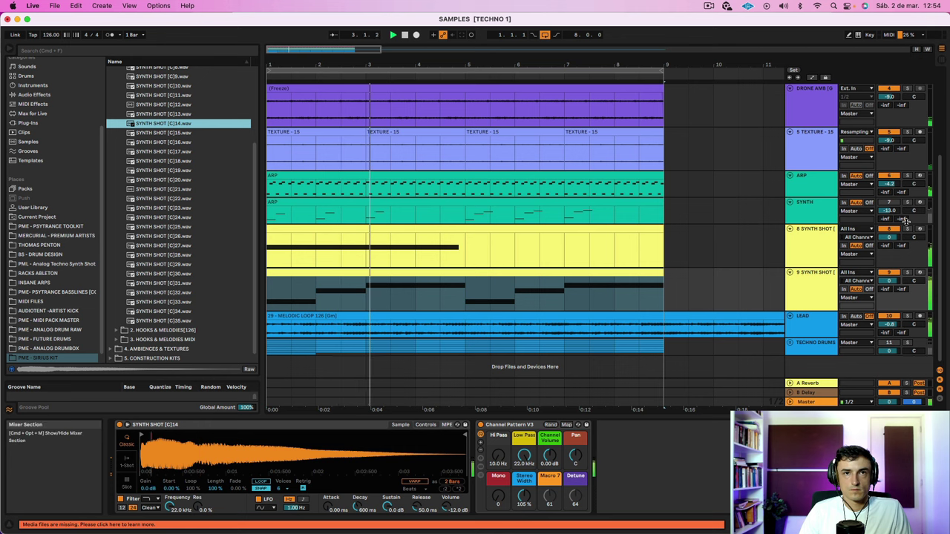
Raise both A2 notes at bars 3 and 7 to Bb2 and listen to the clip within the arrangement
double_click(373, 276)
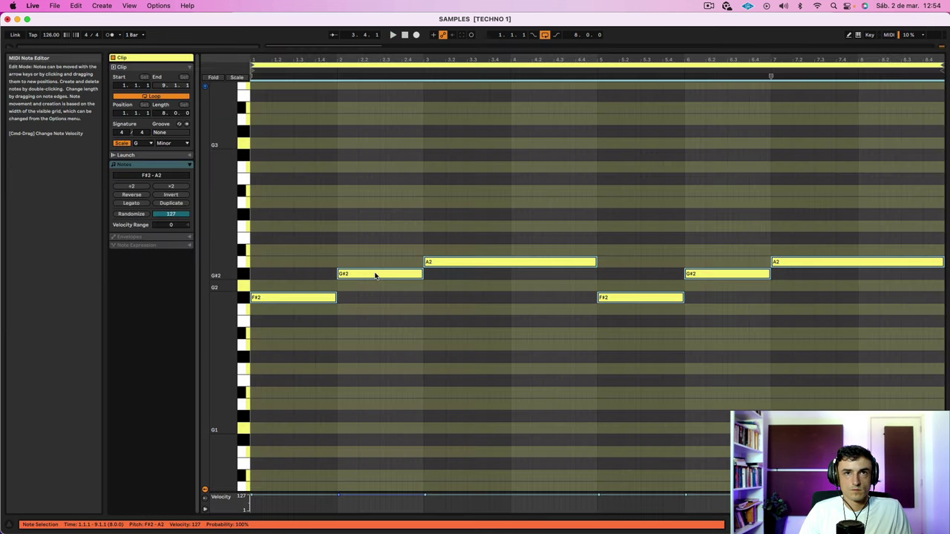
left_click_drag(468, 262, 467, 250)
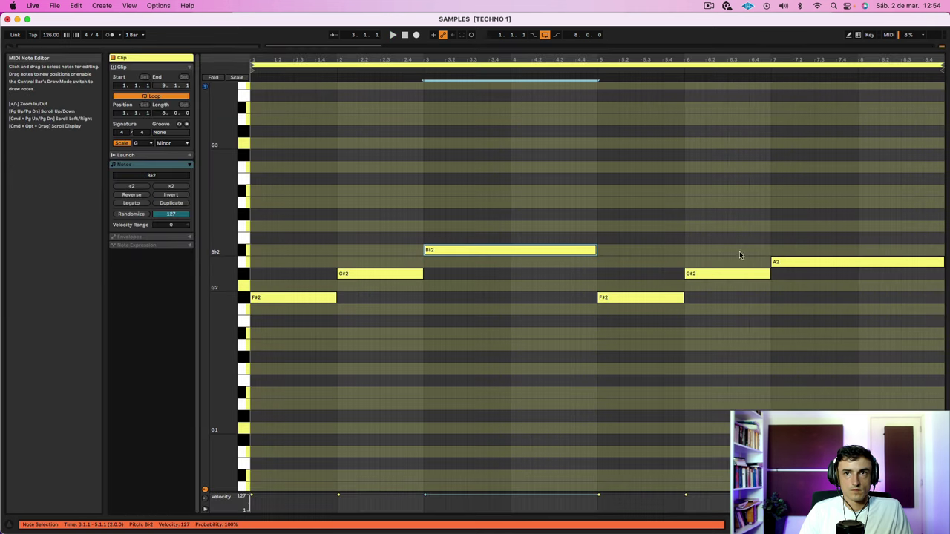
left_click(781, 262)
left_click_drag(781, 262, 776, 250)
key("space")
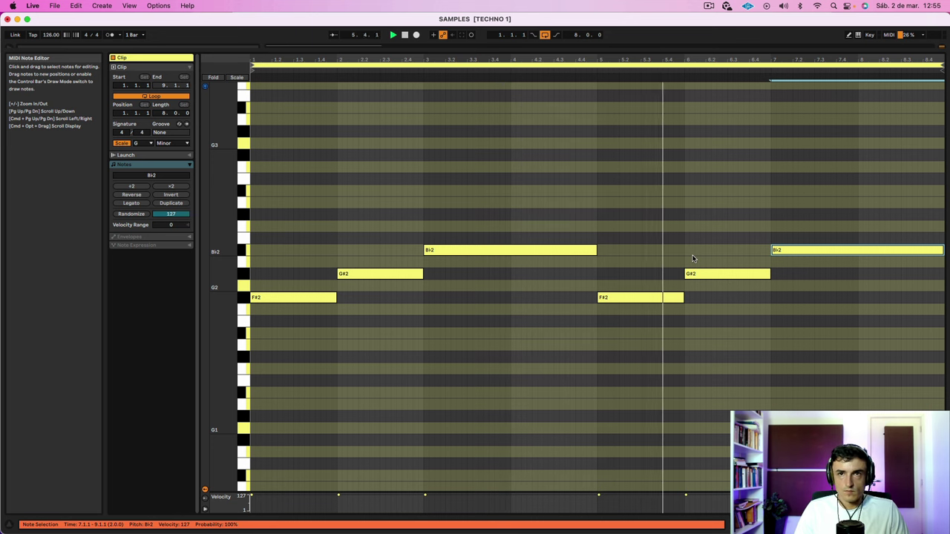
key("shift+Tab")
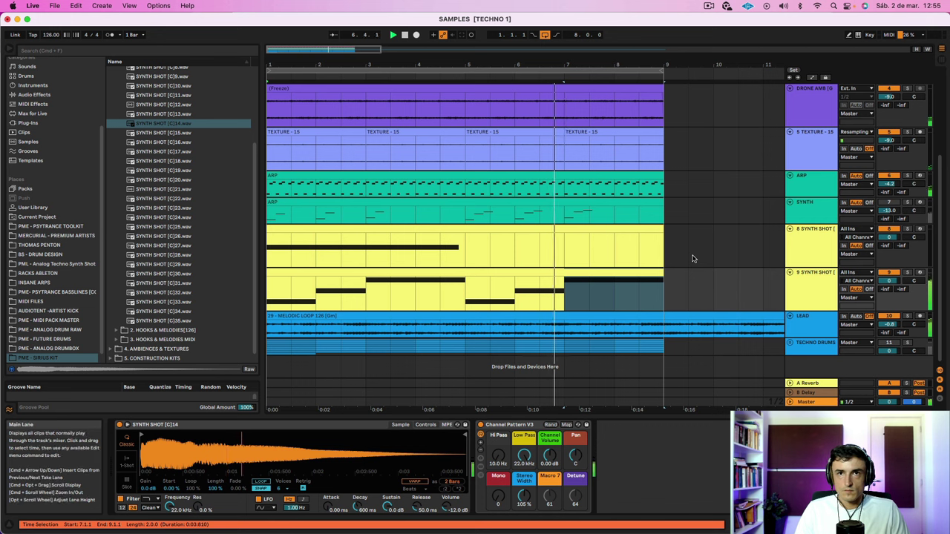
Lower the volume of synth shot track 9 to -12.2 dB and track 8 to -7.3 dB
left_click(600, 272)
key("0")
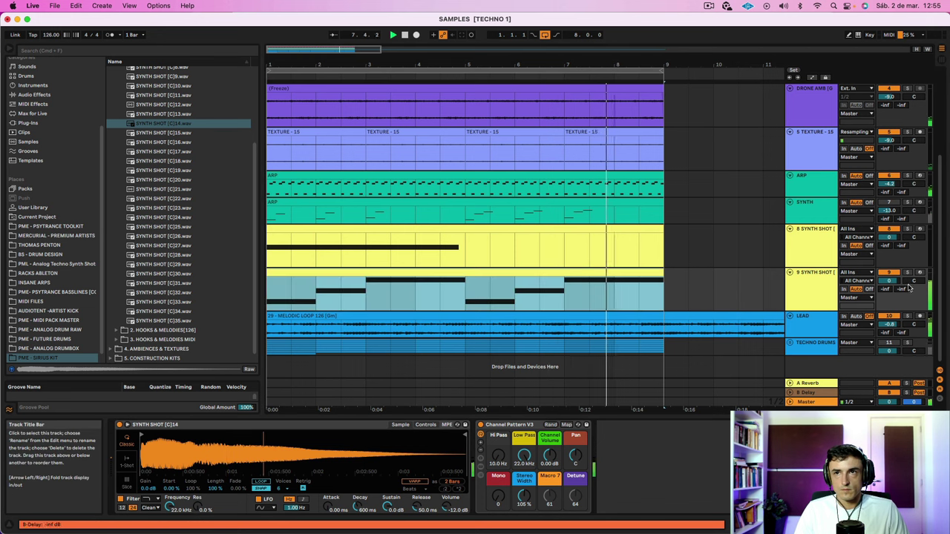
left_click_drag(890, 280, 889, 287)
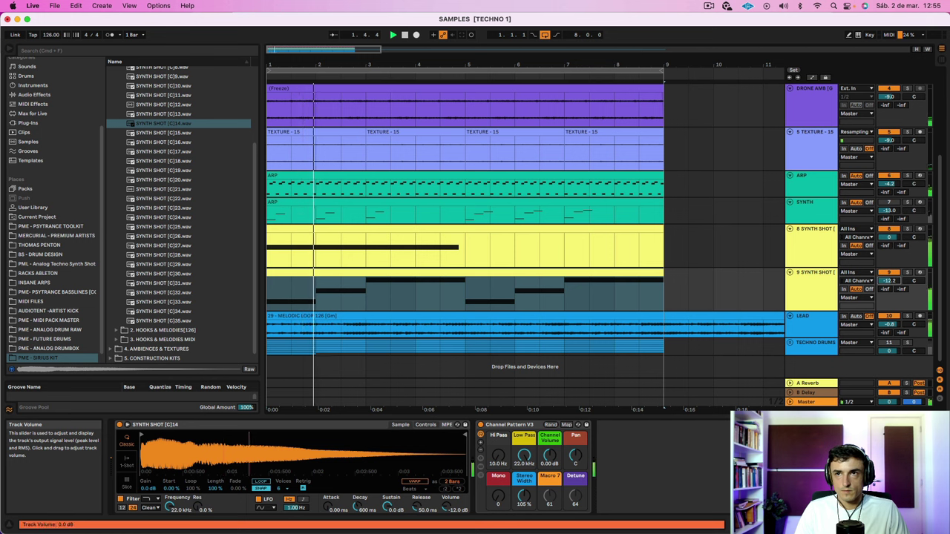
left_click_drag(889, 237, 889, 249)
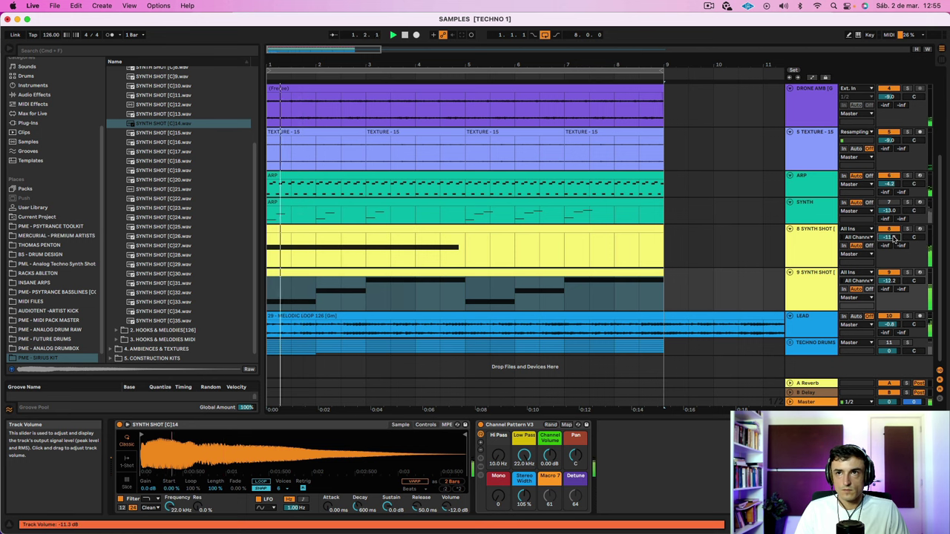
left_click(176, 106)
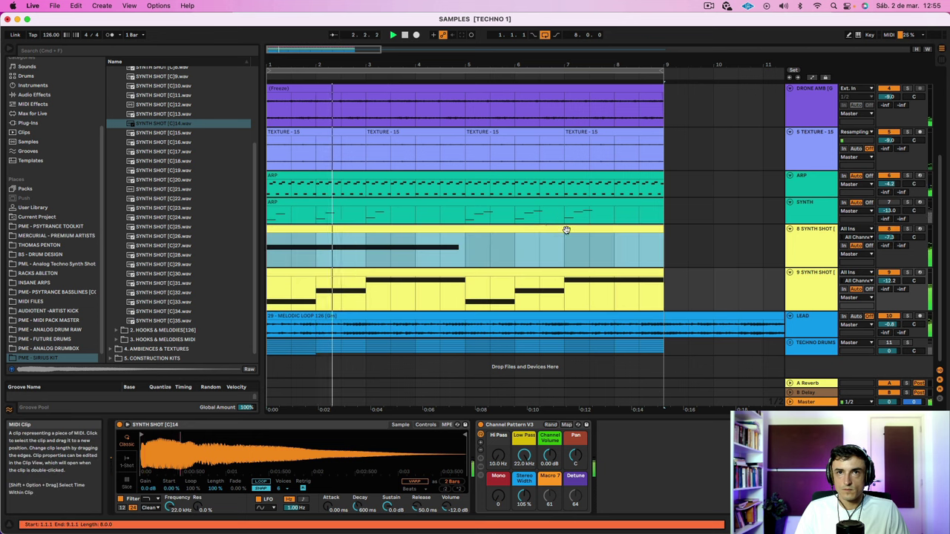
Audition the pack's synth one-shots and replace the sample on synth shot track 8 with SYNTH SHOT [C]35.wav
left_click(161, 96)
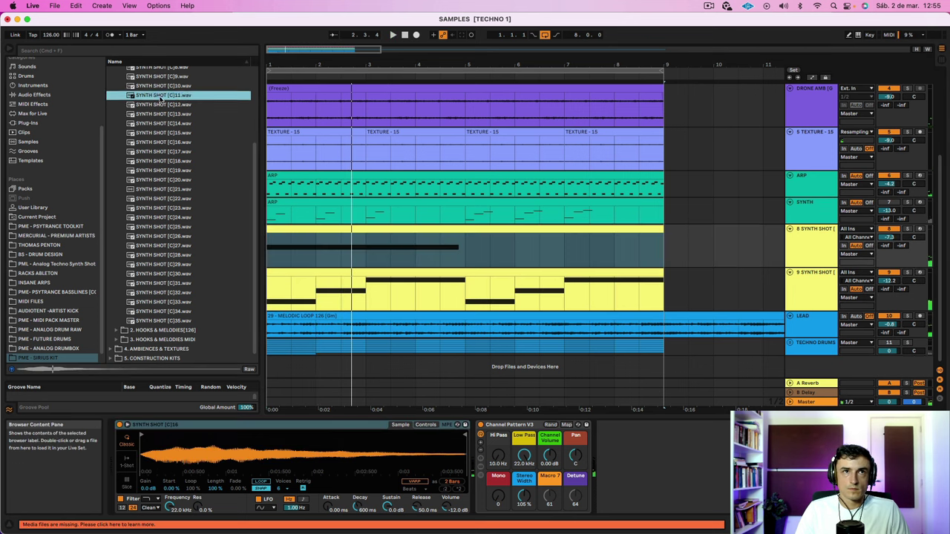
key("Up")
key("Up")
key("Up")
key("Up")
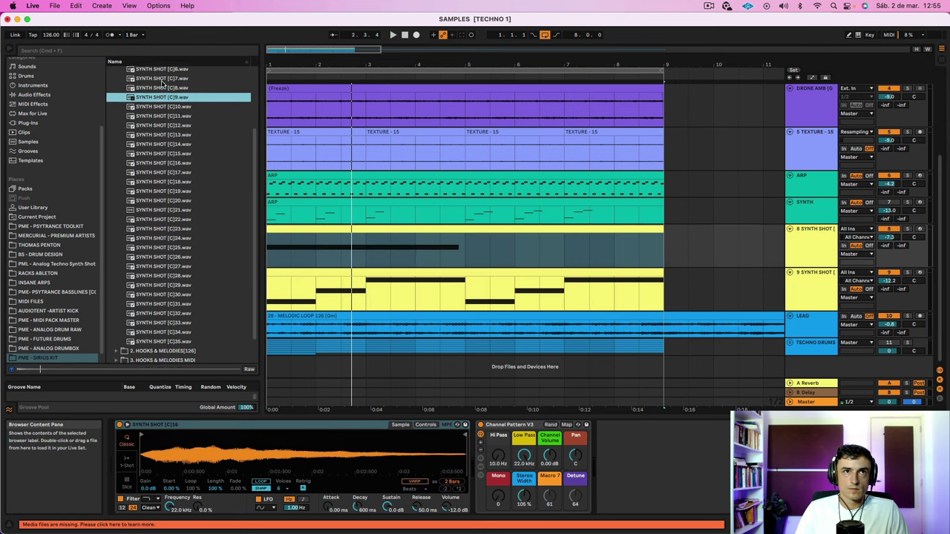
key("Up")
key("Up")
key("Up")
key("Up")
key("Up")
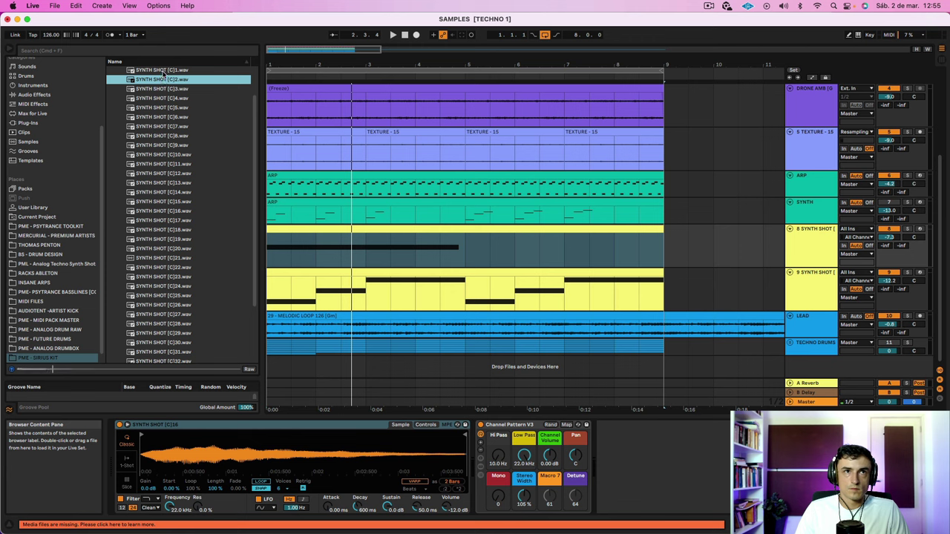
key("Up")
key("Up")
scroll(163, 297, "down", 5)
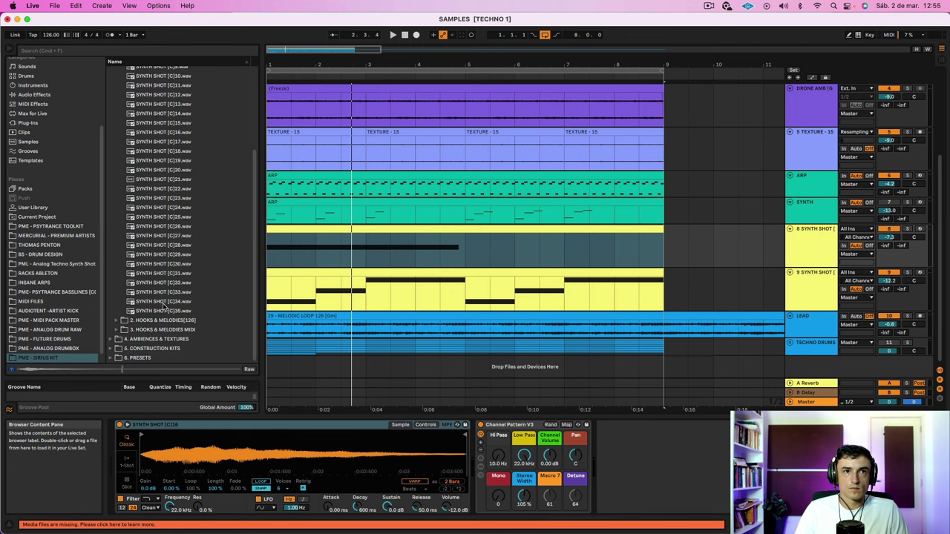
left_click_drag(158, 312, 328, 252)
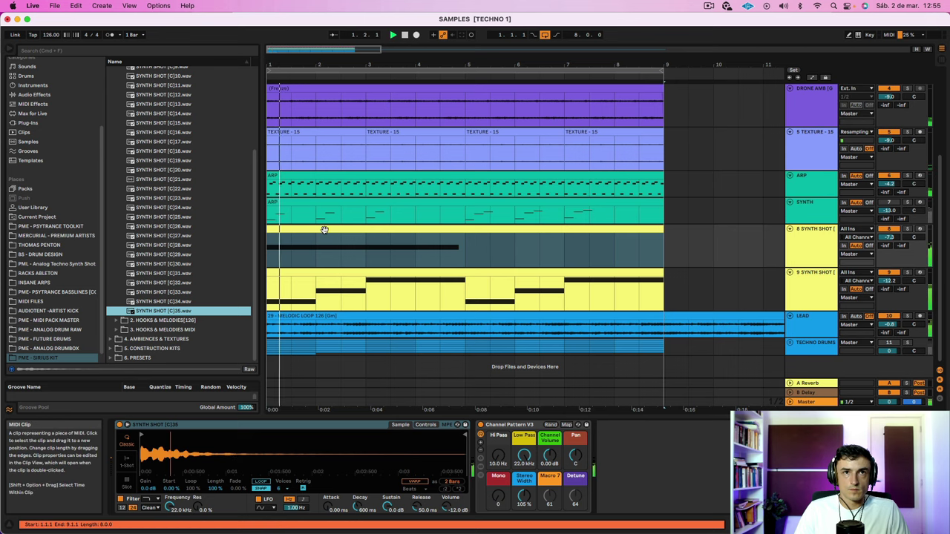
Try shortening the F#2 note in track 8's clip to a brief hit at bar 3, listen to it, and delete the note
double_click(328, 254)
left_click(335, 298)
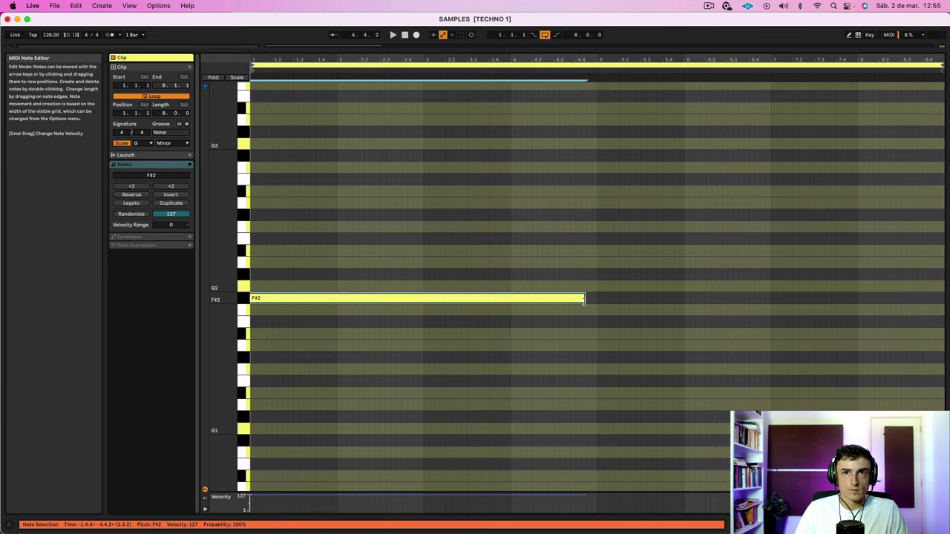
left_click_drag(585, 300, 428, 302)
key("space")
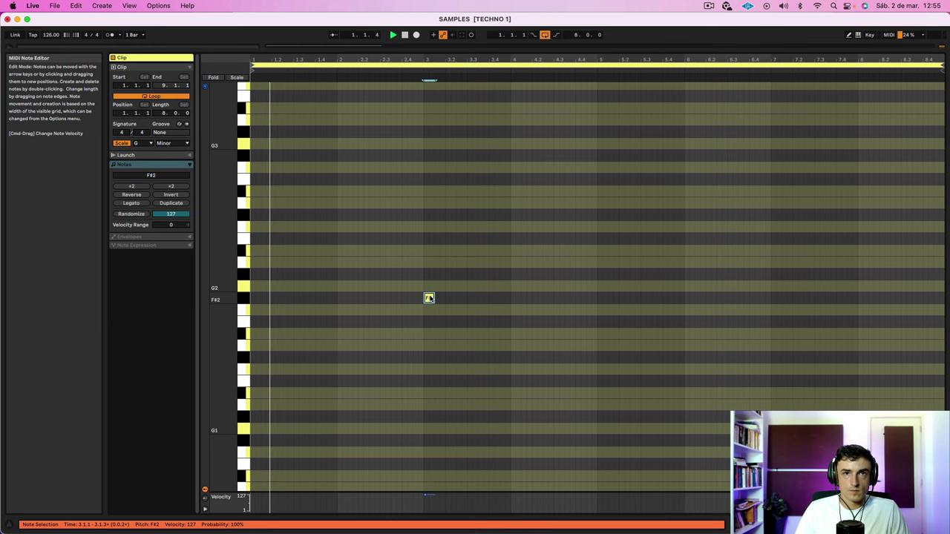
double_click(429, 298)
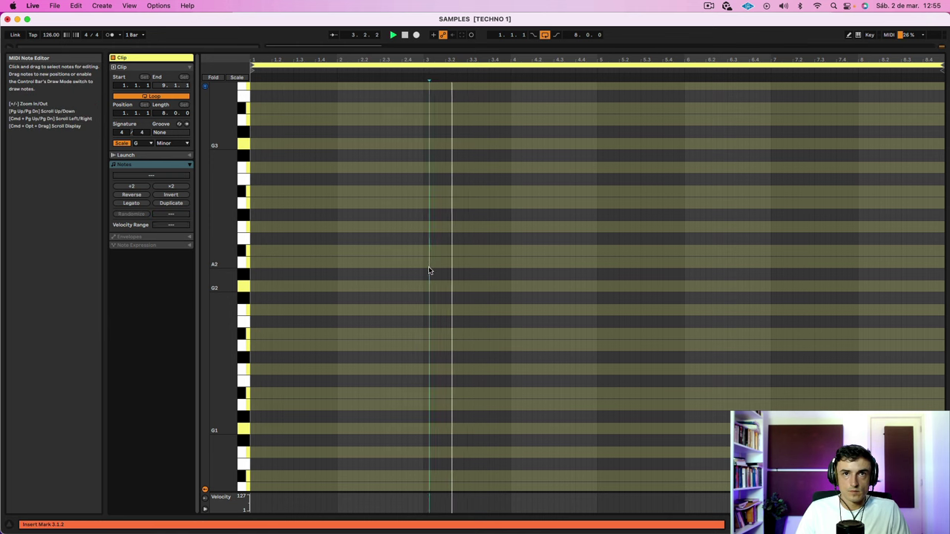
Try a longer replacement note at bar 3, raising it from A2 through C4 to C#4, and delete it
double_click(431, 263)
left_click_drag(449, 265, 442, 151)
left_click_drag(439, 129, 438, 83)
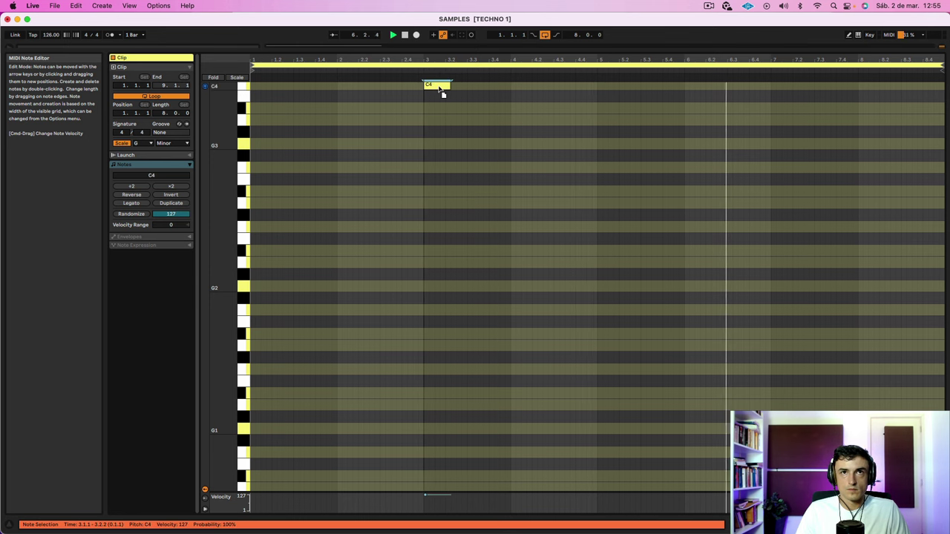
scroll(452, 210, "up", 5)
key("Up")
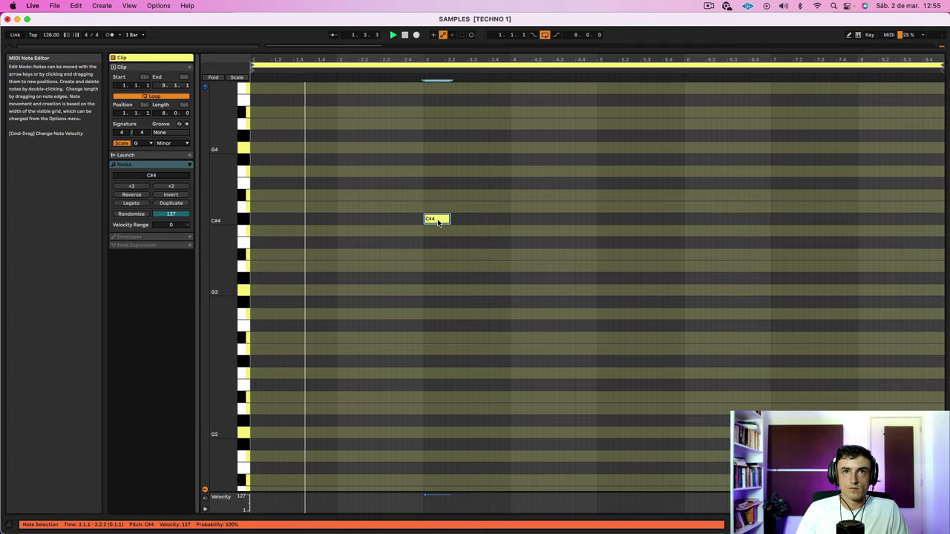
double_click(437, 220)
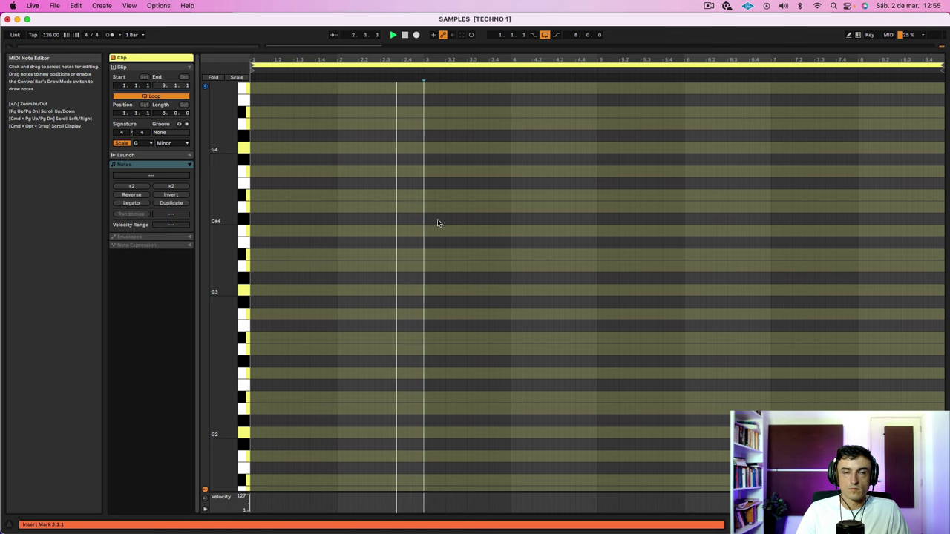
Return to the arrangement and delete the emptied synth shot track 8
key("shift+Tab")
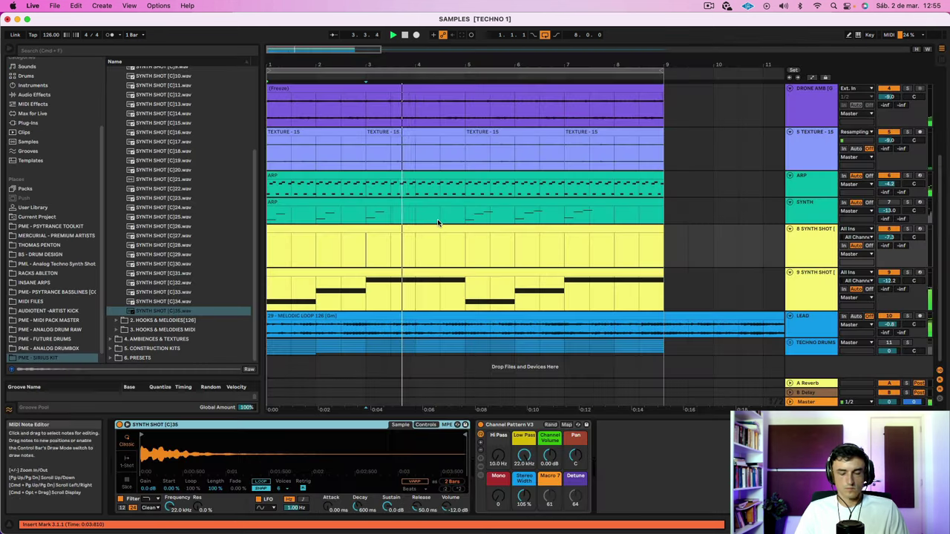
left_click(795, 253)
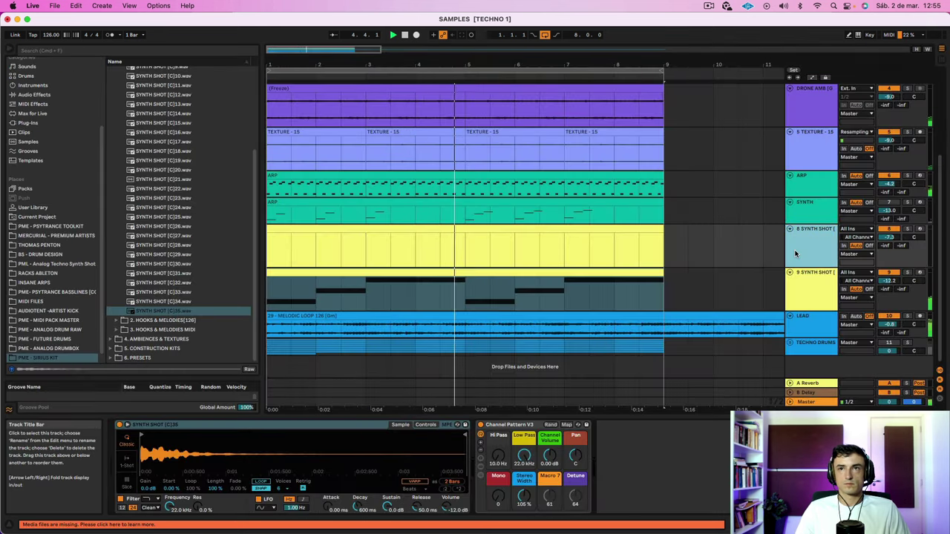
key("Left")
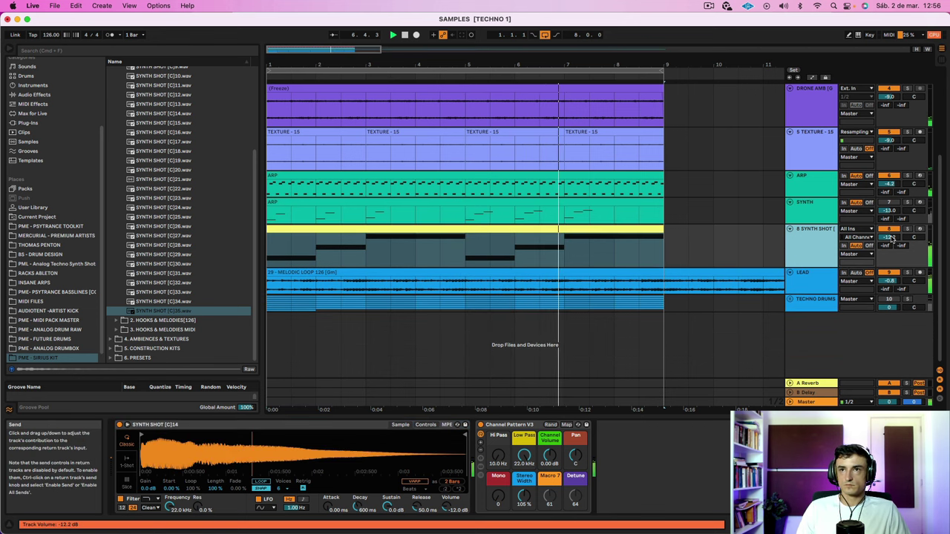
Lower the remaining synth shot track's volume to -12.4 dB and set its Channel Pattern V3 Hi Pass to 298 Hz
left_click_drag(891, 237, 891, 239)
left_click(796, 248)
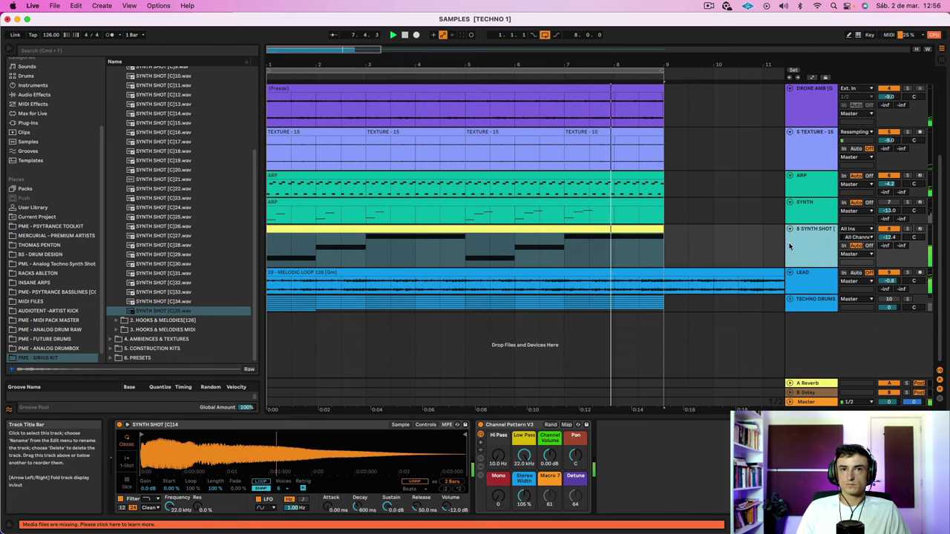
left_click_drag(498, 455, 498, 444)
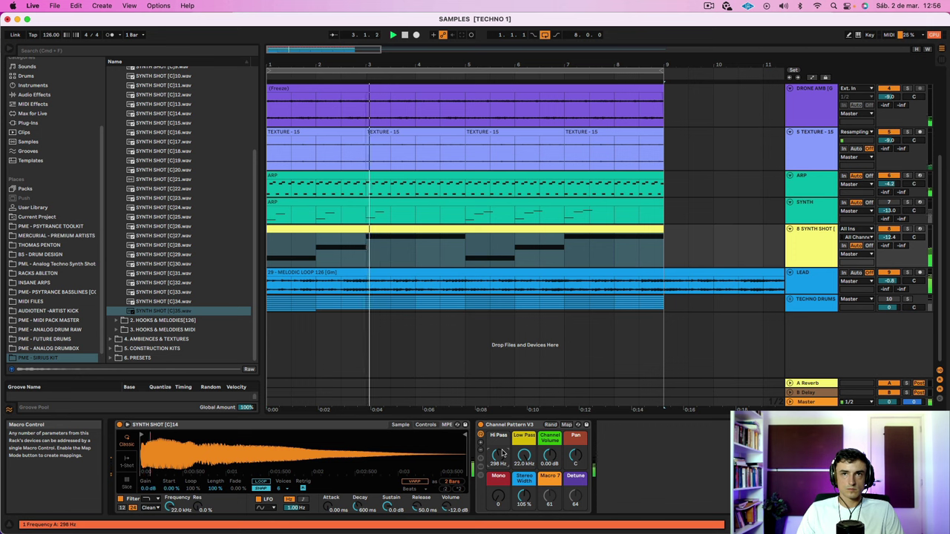
Reduce the synth shot track's height and unfold the TECHNO DRUMS group to show its tracks
left_click(806, 258)
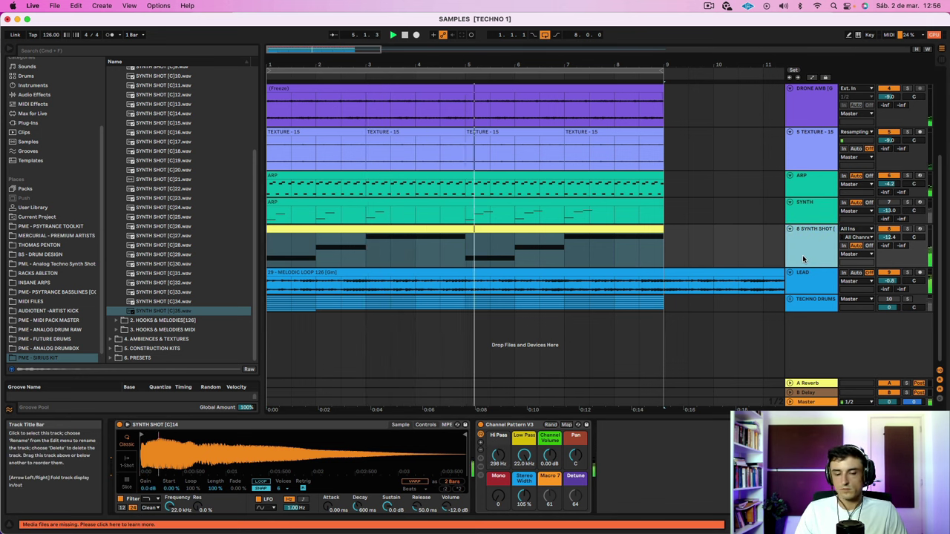
left_click_drag(807, 267, 810, 247)
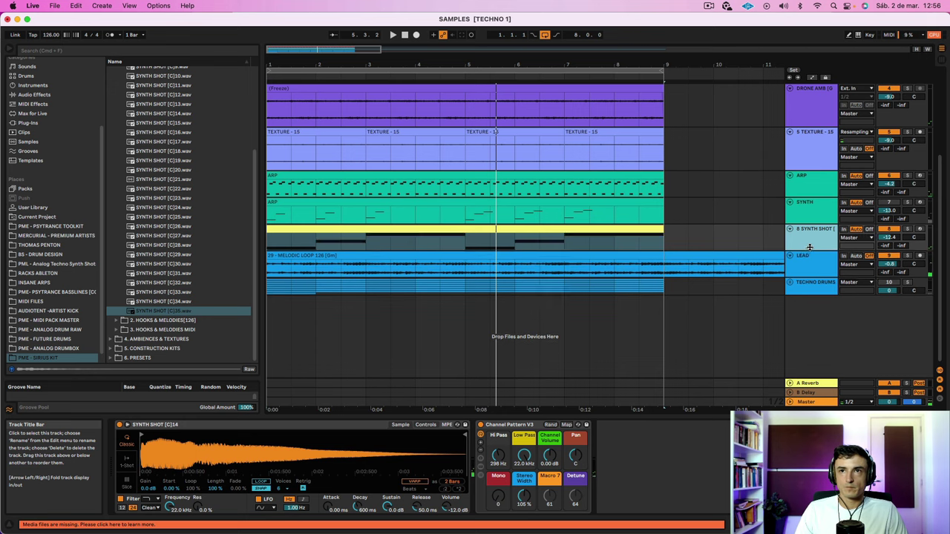
scroll(820, 260, "up", 8)
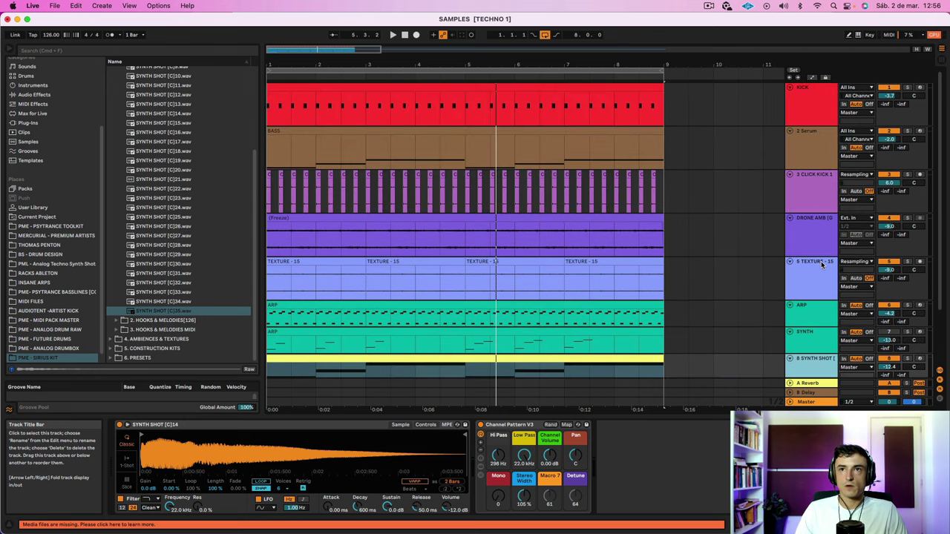
scroll(806, 173, "down", 3)
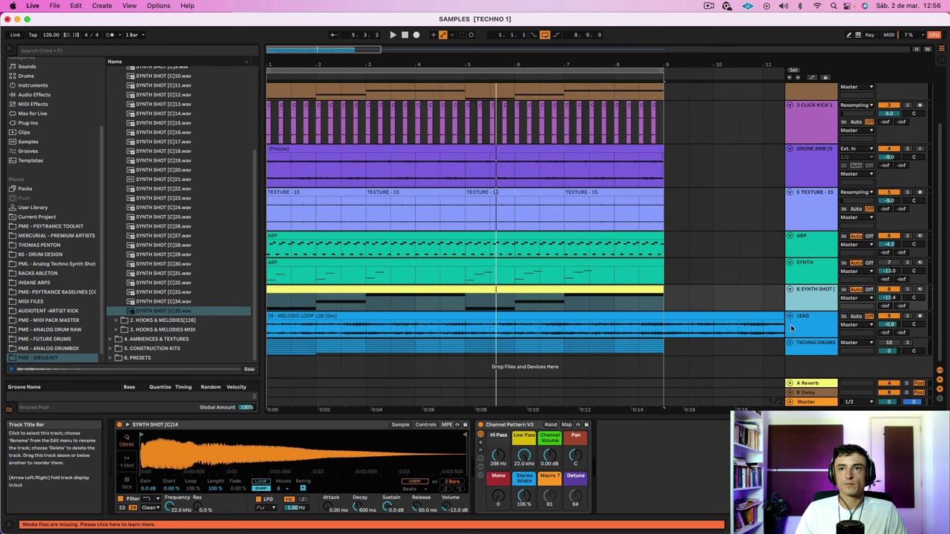
left_click(790, 344)
scroll(809, 223, "down", 5)
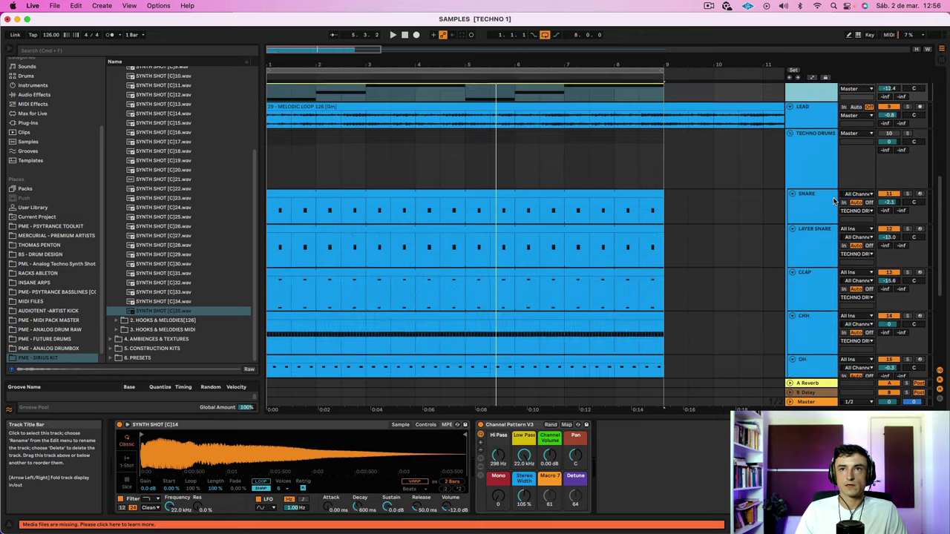
Activate the TECHNO DRUMS group and deactivate the individual drum tracks inside it, from SNARE and LAYER SNARE through OH
left_click(812, 198)
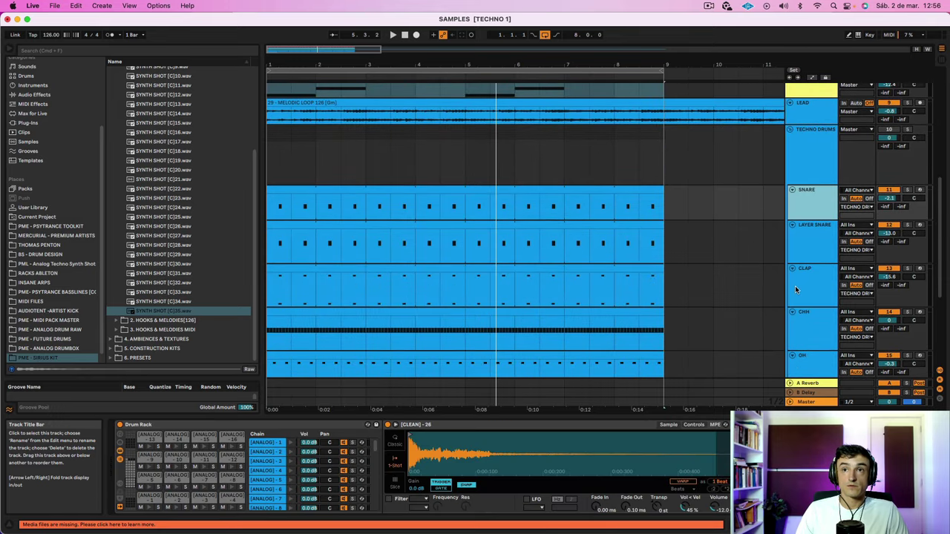
left_click(917, 277)
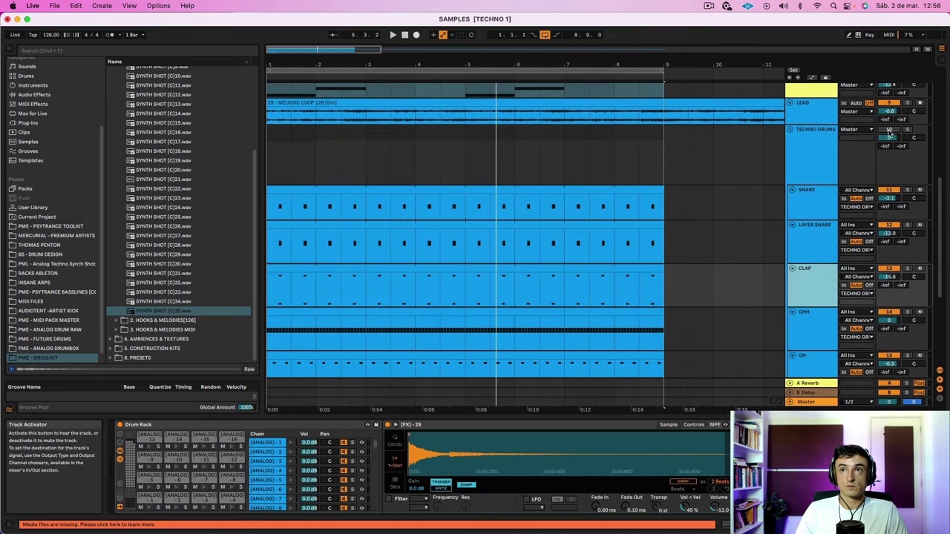
left_click(890, 131)
left_click(890, 225)
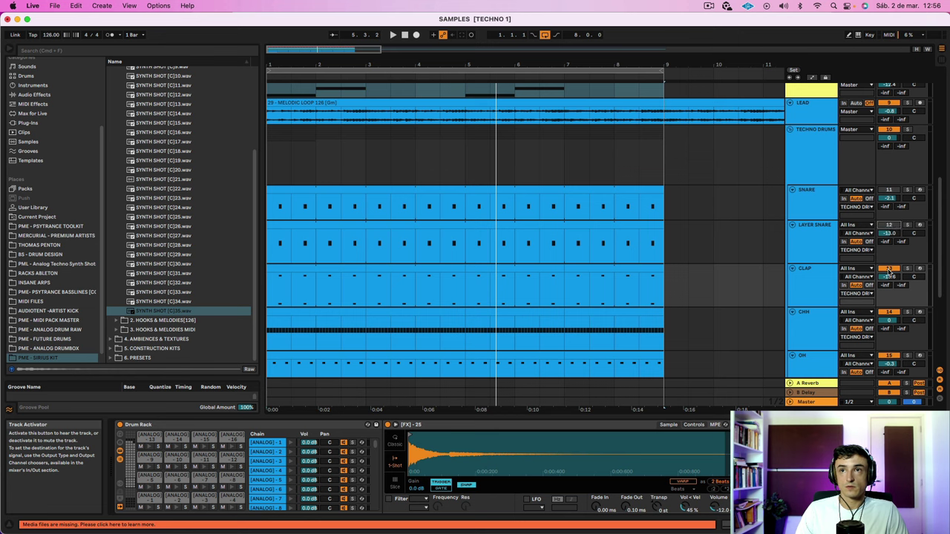
left_click(890, 269)
left_click(889, 312)
scroll(888, 311, "down", 5)
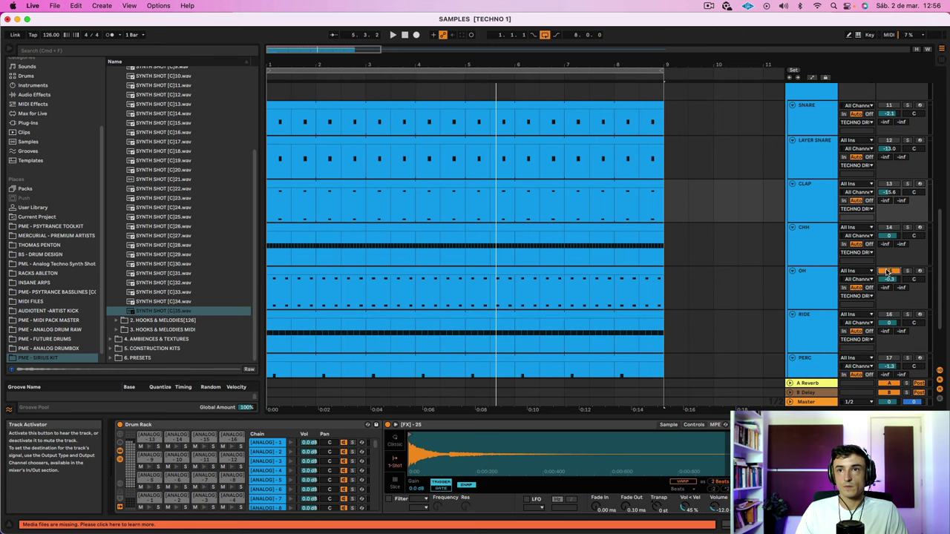
scroll(793, 218, "up", 2)
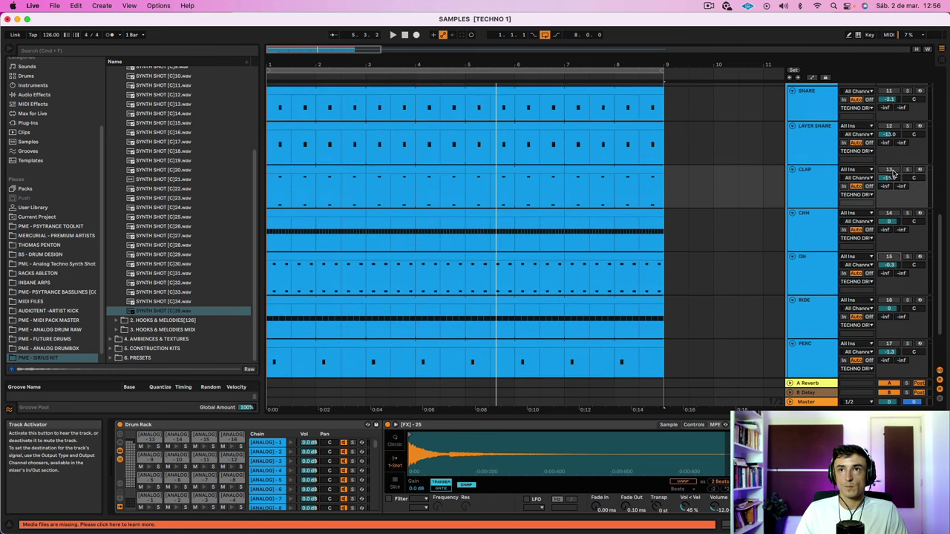
Reactivate the CLAP track and delete the upper row of notes from its first clip, keeping the two [ANALOG] - 10 hits
left_click(586, 170)
double_click(282, 169)
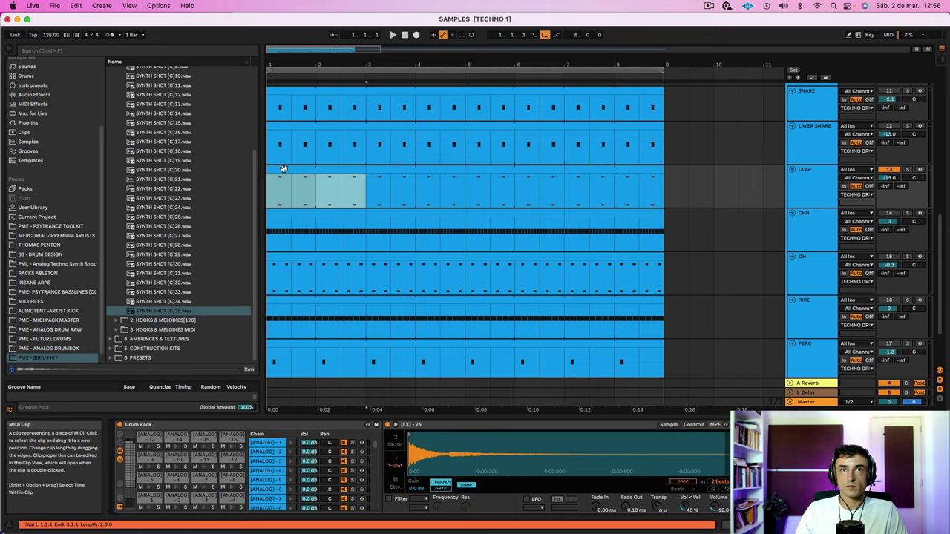
left_click_drag(386, 246, 934, 126)
key("Delete")
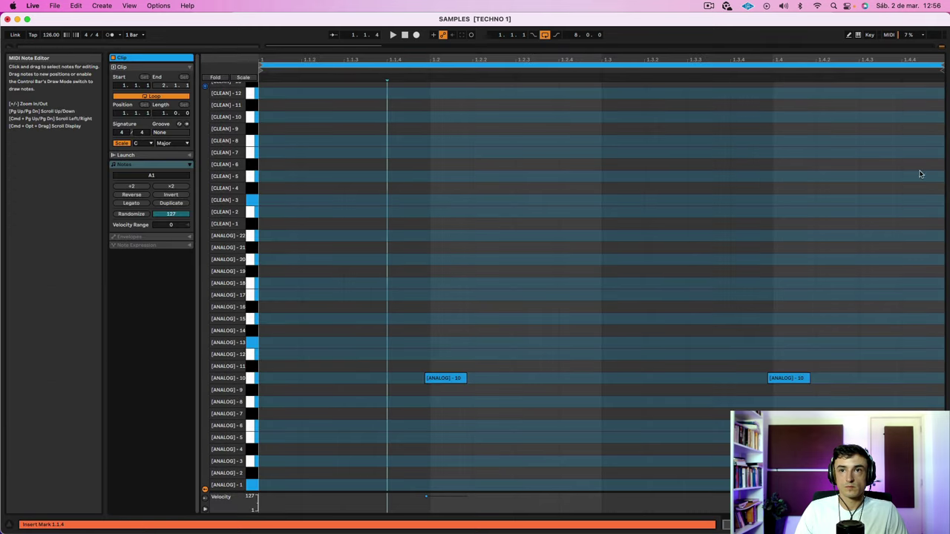
left_click_drag(845, 409, 349, 324)
left_click(451, 378)
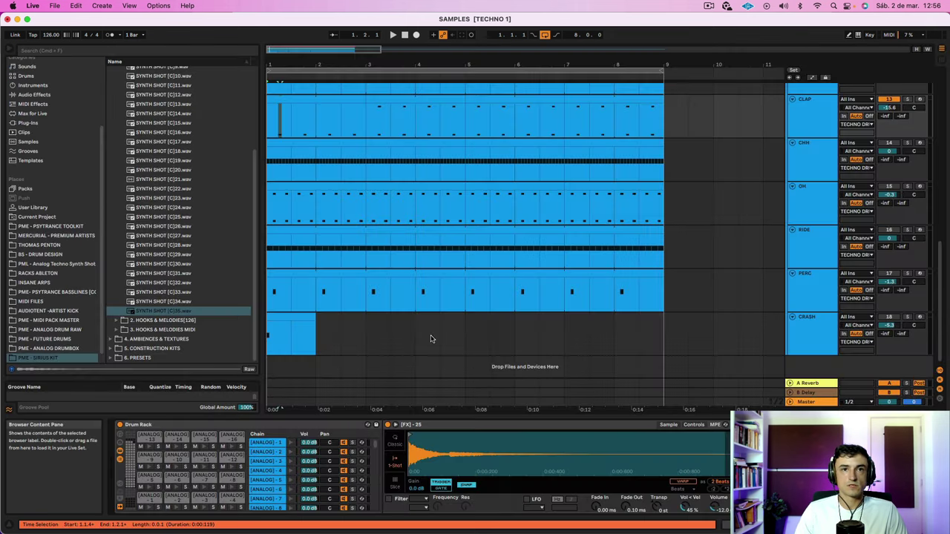
Extend the edited first CLAP clip over the track's remaining clips up to bar 9
left_click(292, 100)
scroll(371, 122, "up", 1)
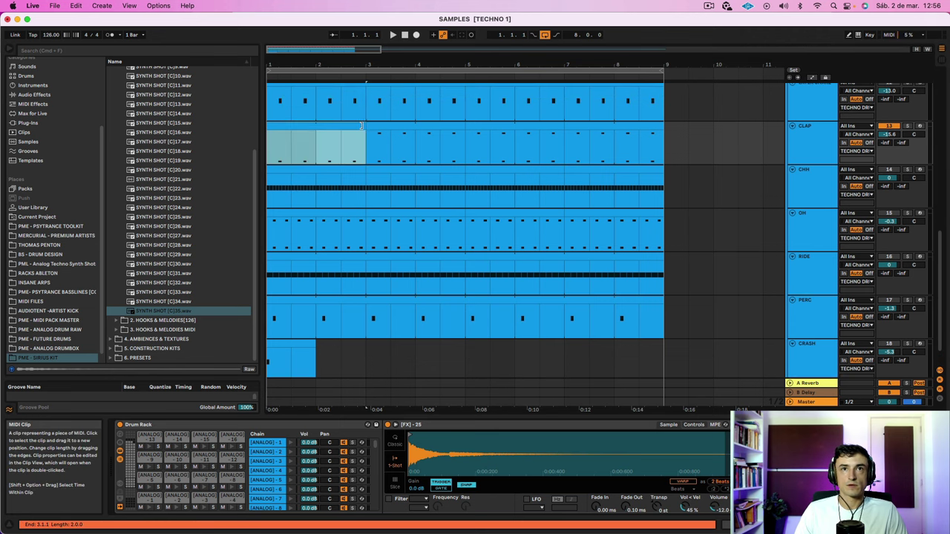
left_click_drag(362, 124, 663, 125)
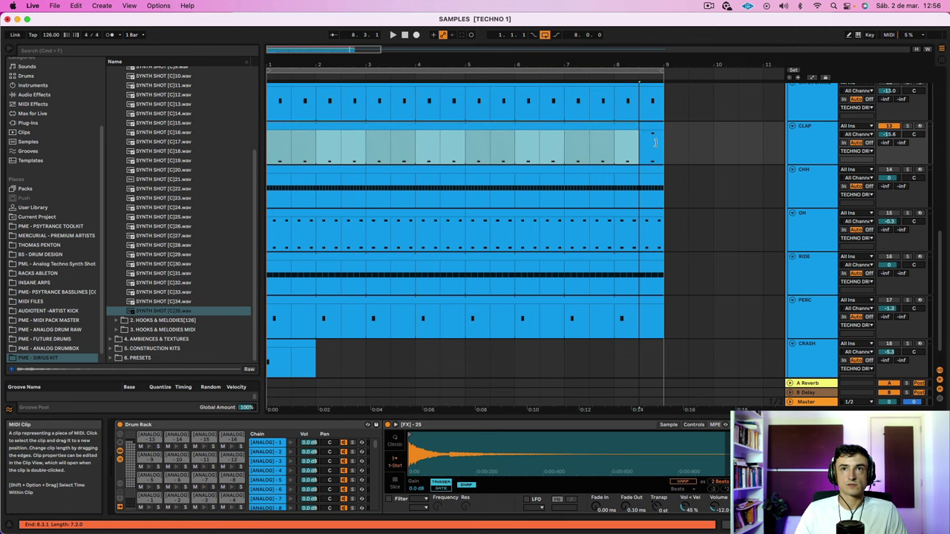
Move both clap notes to [ANALOG] - 9, starting exactly on beats 2 and 4, and listen to the result
double_click(288, 125)
key("space")
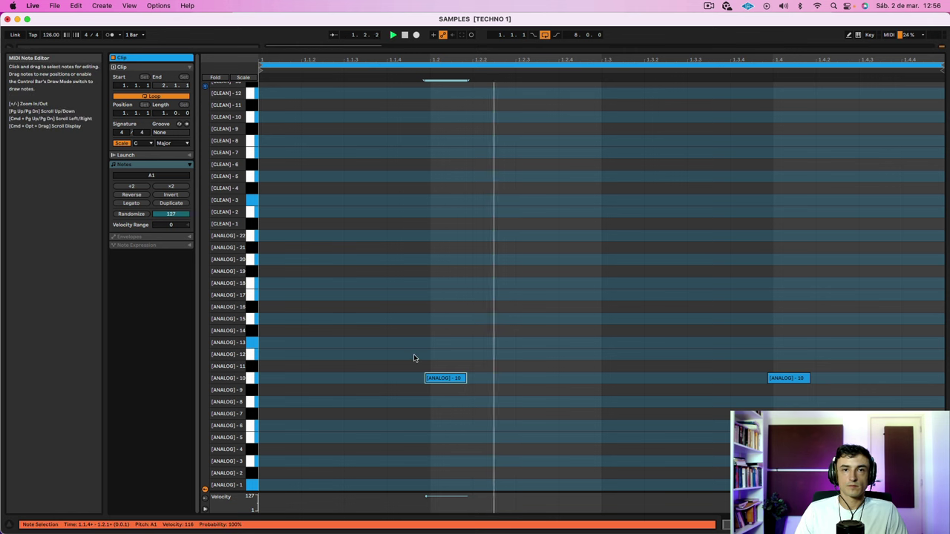
key("space")
left_click(552, 427)
left_click_drag(420, 409, 948, 239)
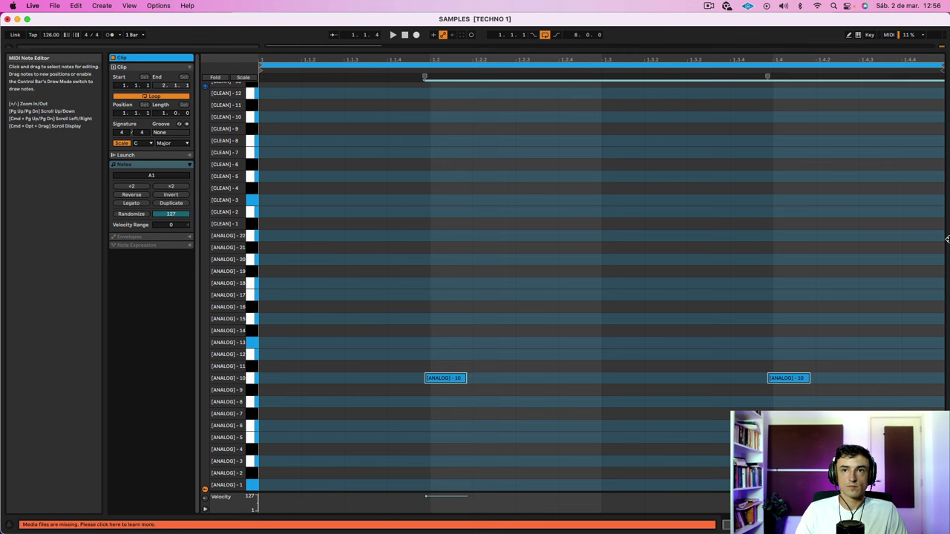
left_click_drag(429, 376, 452, 399)
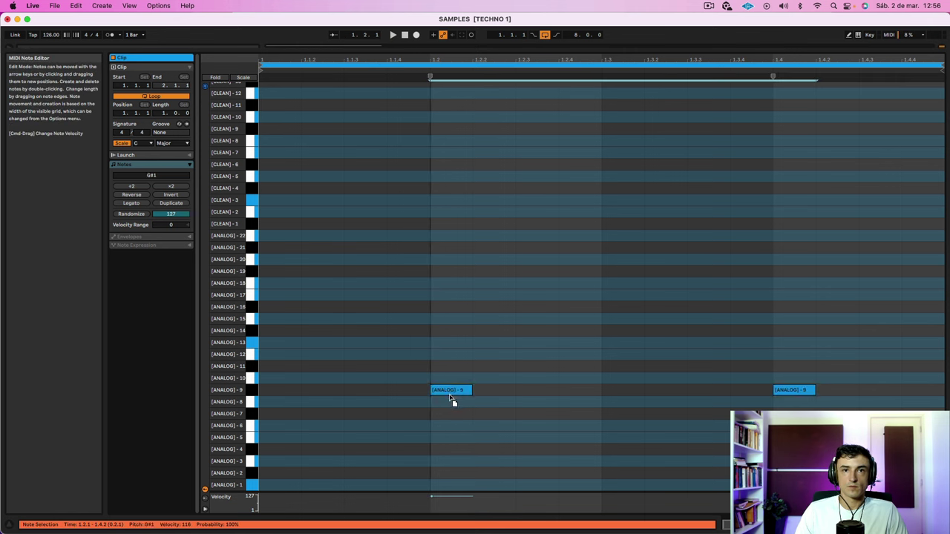
key("space")
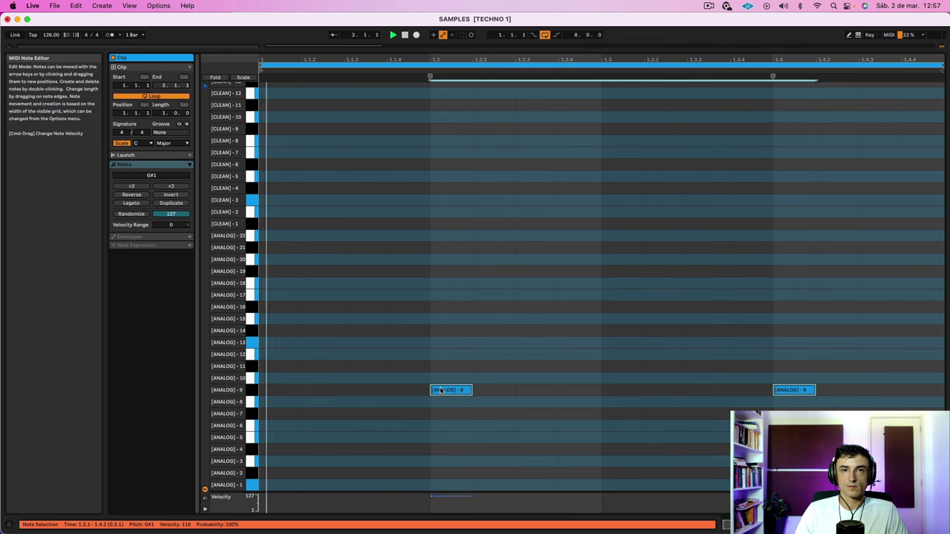
Set the velocity of both [ANALOG] - 9 clap notes to 127 and the sample's Simpler volume to -8 dB while listening
key("space")
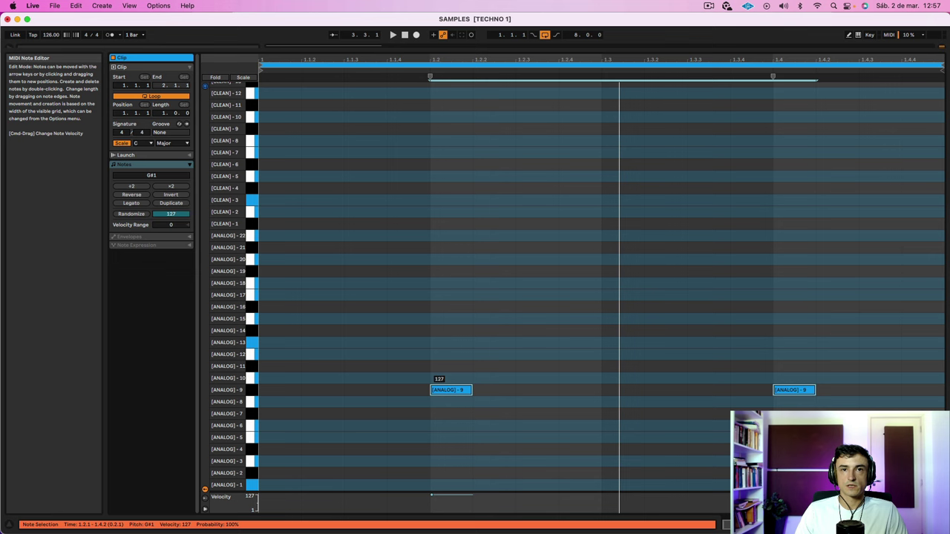
key("space")
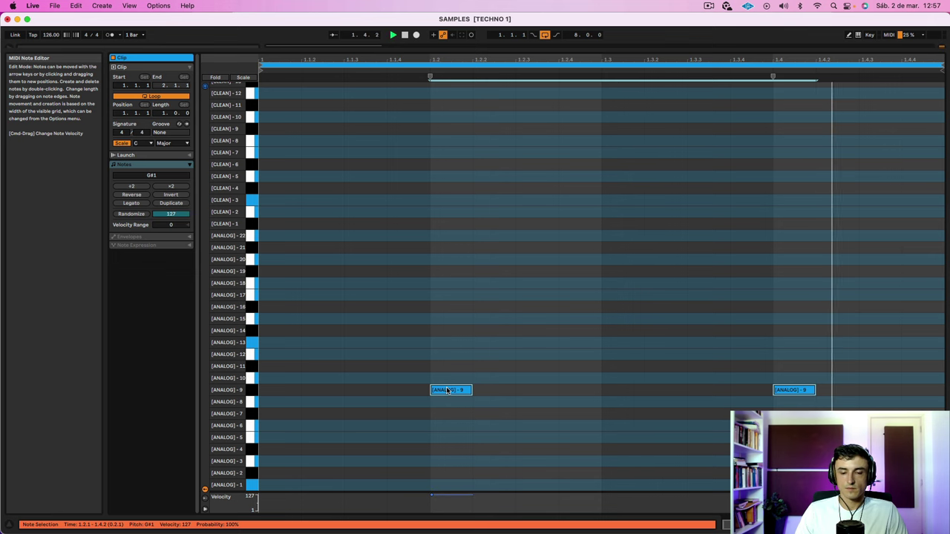
key("shift+Tab")
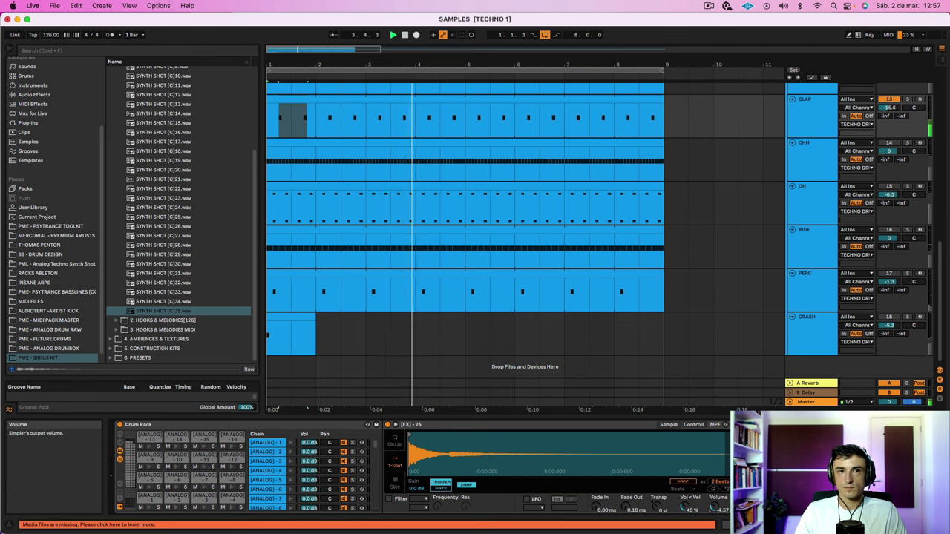
left_click(147, 454)
key("space")
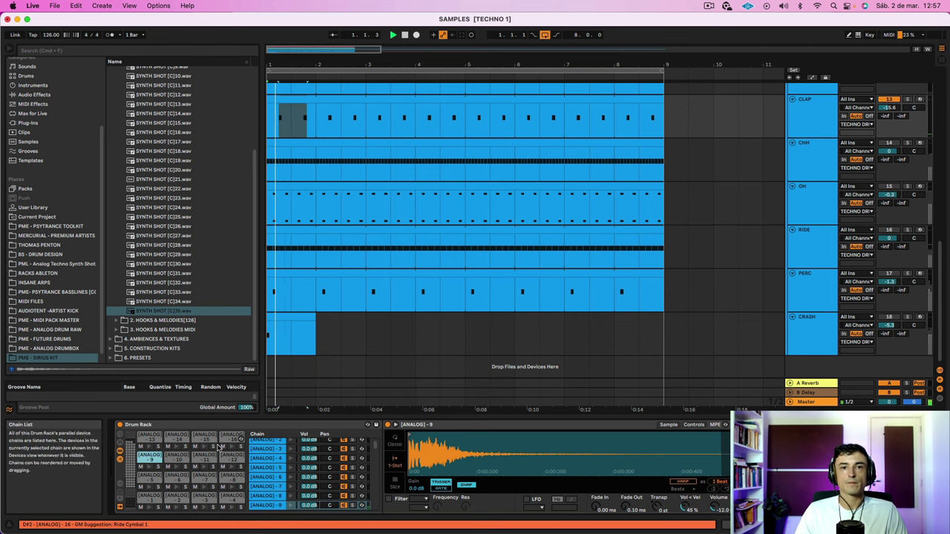
left_click_drag(715, 508, 715, 492)
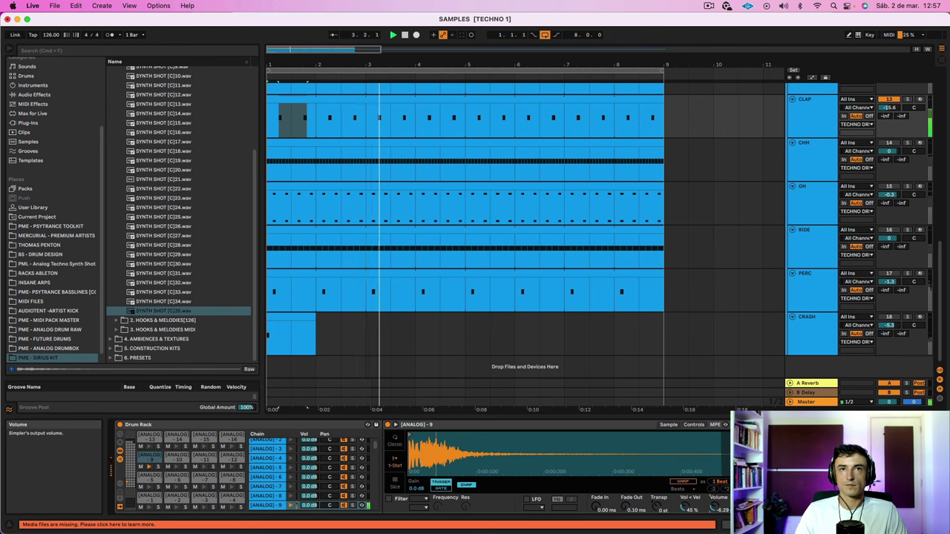
left_click_drag(715, 507, 715, 512)
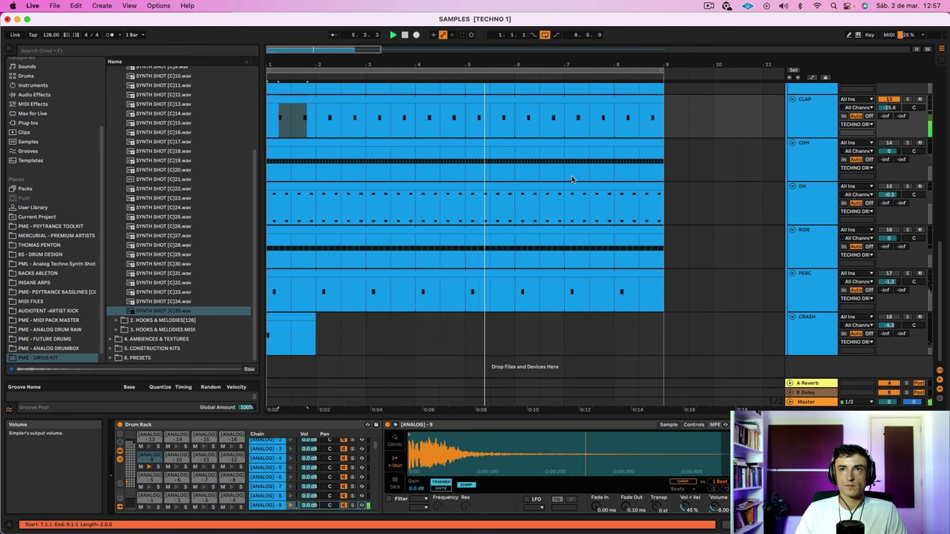
Copy both clap notes in the first CLAP clip up to [ANALOG] - 17 at velocity 127 and play the layered clap
scroll(381, 140, "up", 3)
left_click(286, 158)
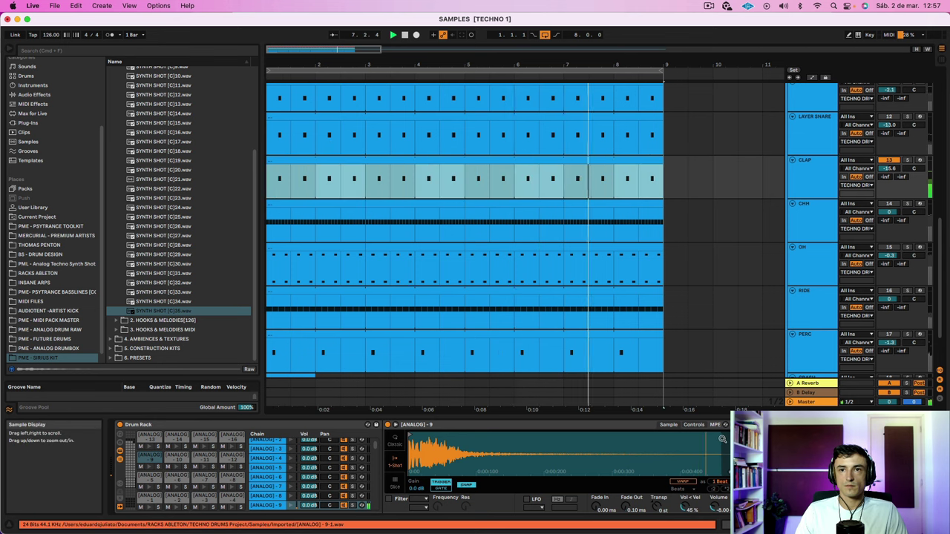
key("space")
double_click(285, 160)
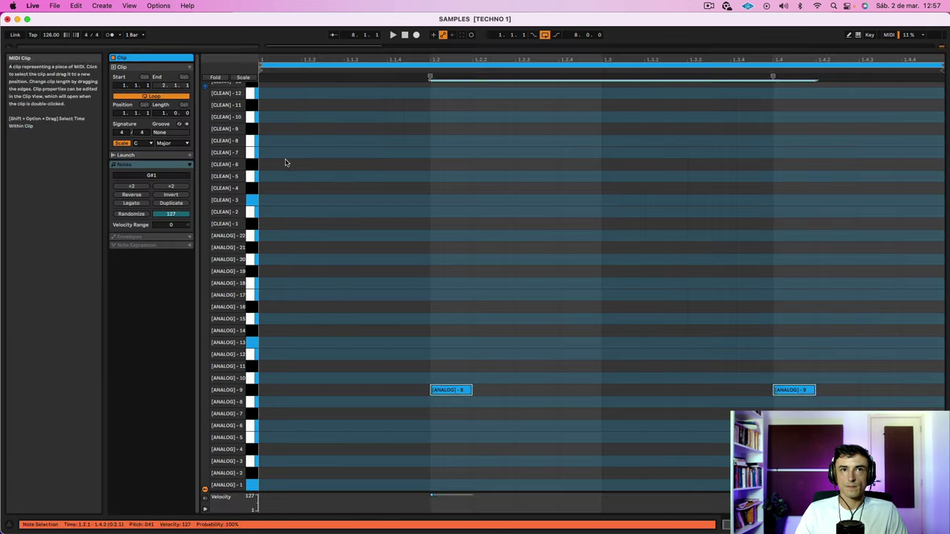
left_click_drag(316, 261, 929, 418)
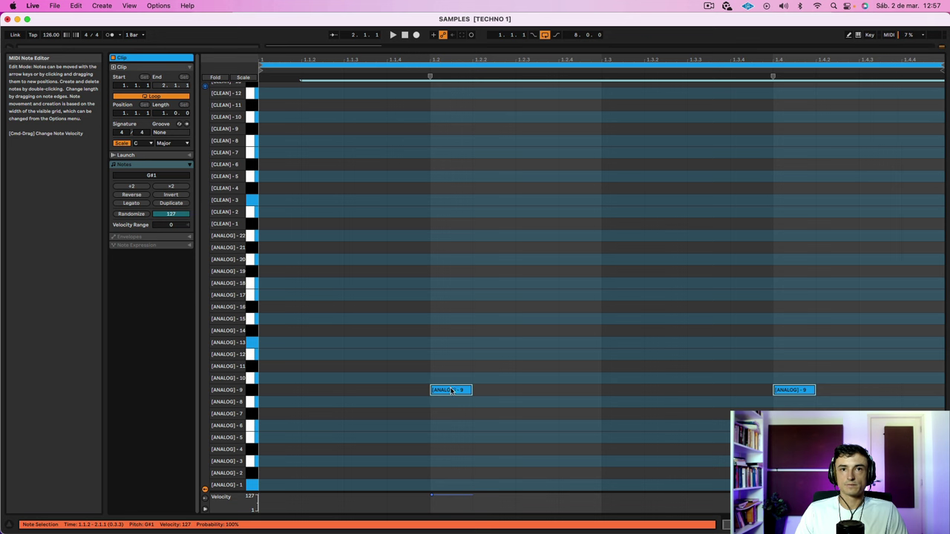
left_click_drag(451, 391, 448, 307)
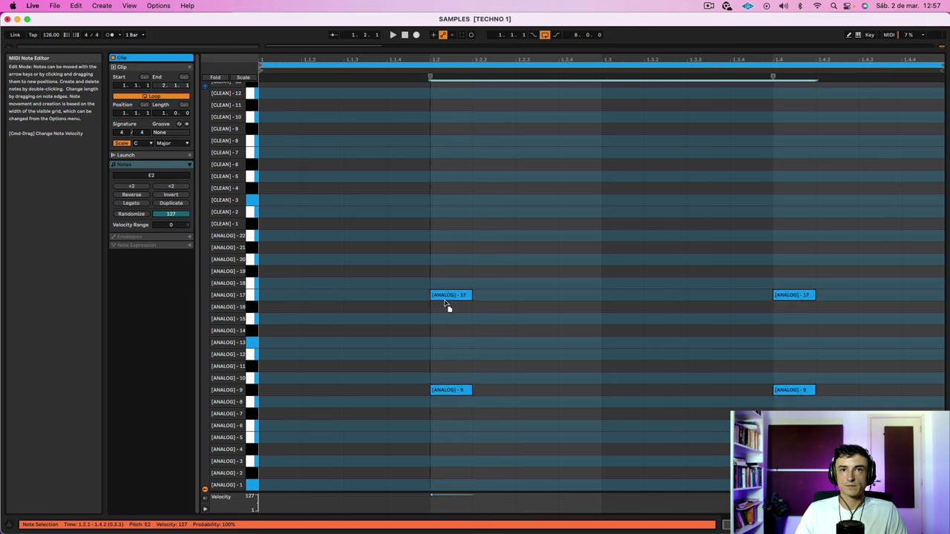
key("space")
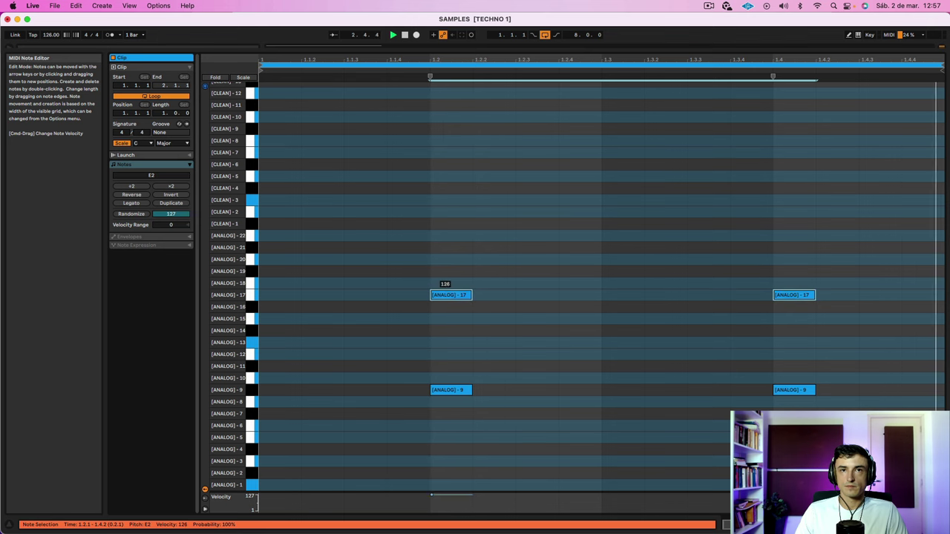
mouse_move(446, 295)
left_mouse_down()
mouse_move(445, 311)
mouse_move(445, 292)
left_mouse_up()
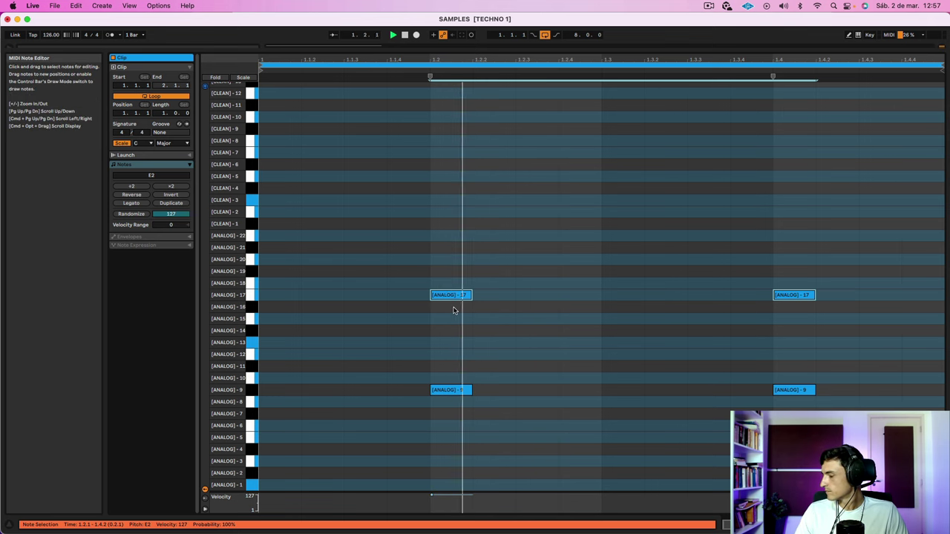
Copy the pair of [ANALOG] - 17 notes down to [ANALOG] - 8, directly under the [ANALOG] - 9 hits
left_click_drag(454, 310, 461, 468)
key("space")
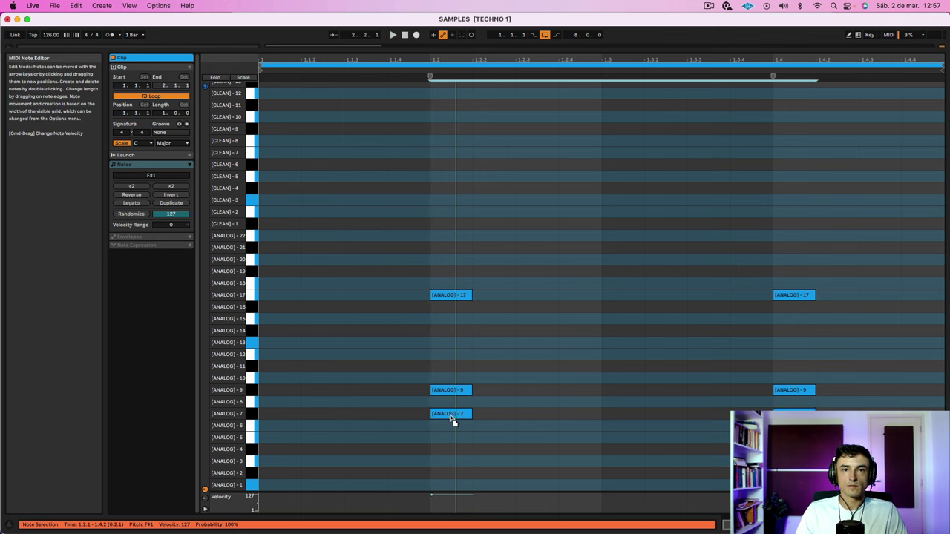
left_click_drag(452, 421, 451, 410)
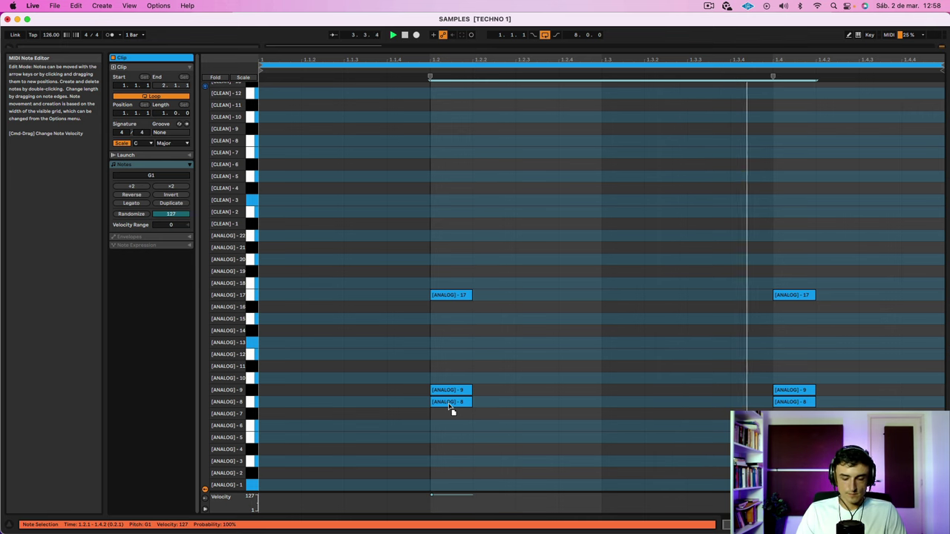
Select the [ANALOG] - 8 sample in the CLAP track's Drum Rack and set its volume to -2.29 dB
key("shift+Tab")
scroll(598, 491, "right", 8)
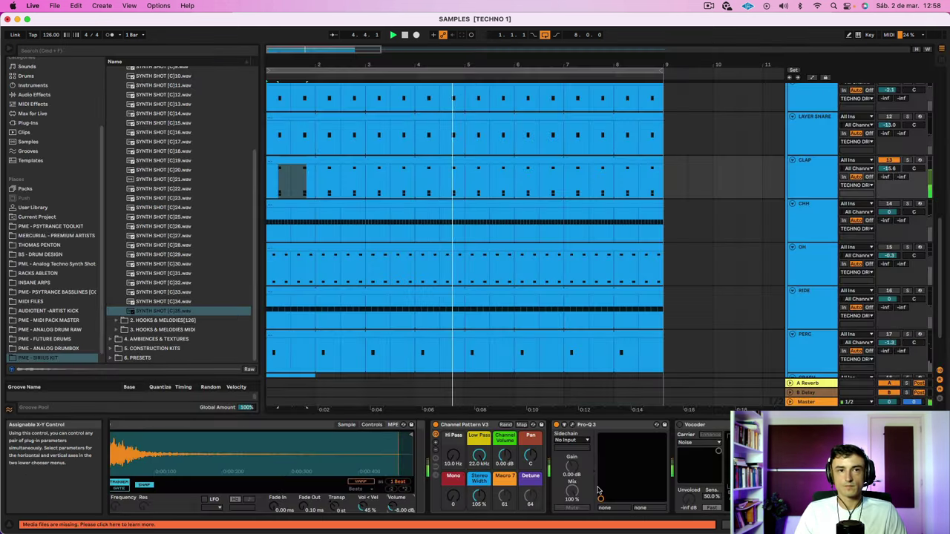
scroll(598, 492, "left", 8)
left_click(270, 478)
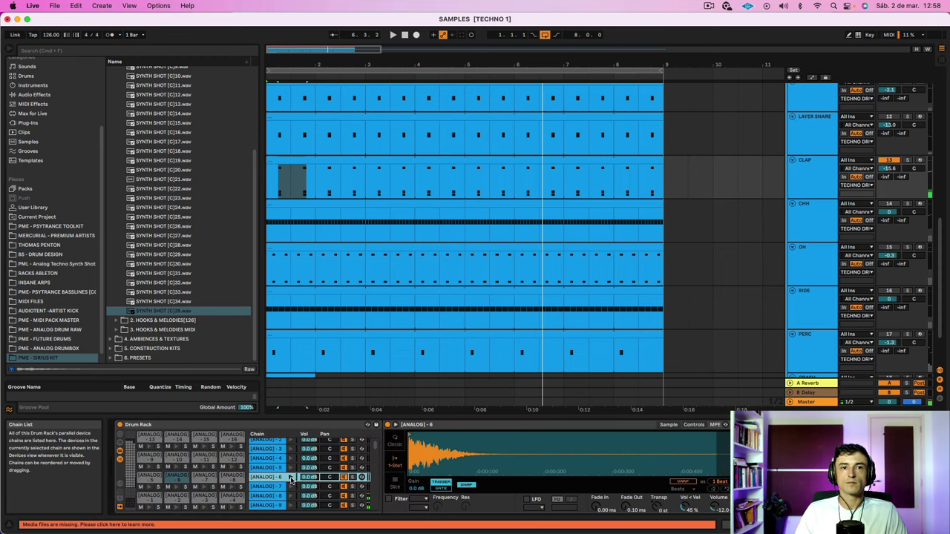
left_click(291, 481)
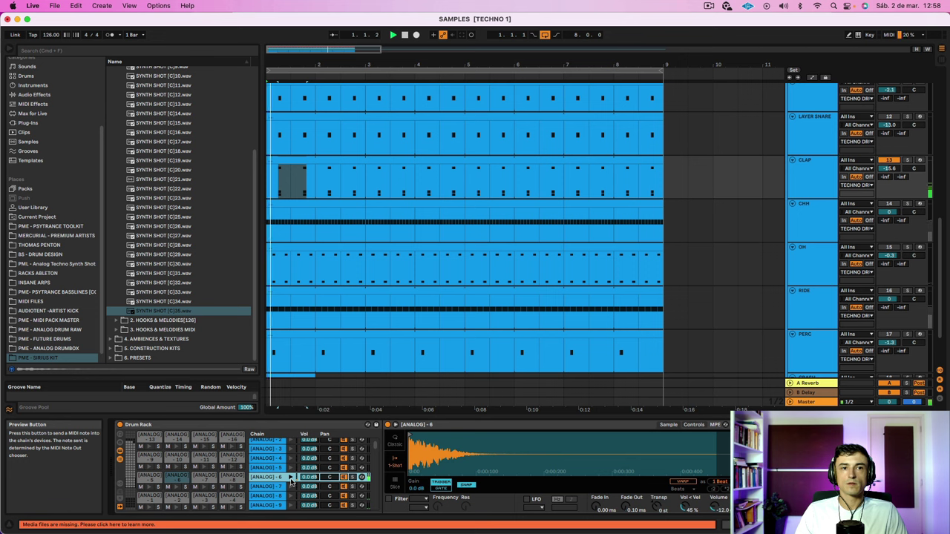
left_click(291, 496)
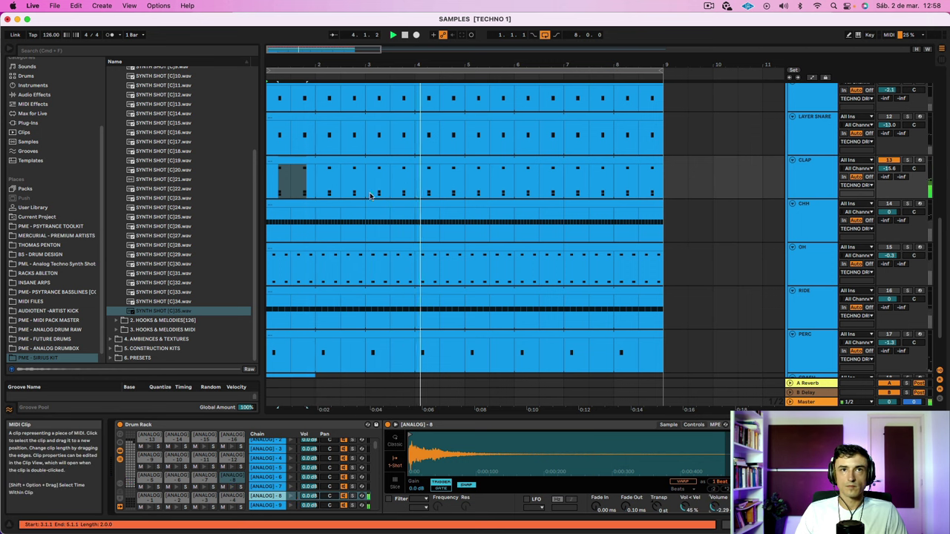
Nudge both [ANALOG] - 8 notes in the first CLAP clip slightly ahead of beats 2 and 4 and return to the arrangement
left_click(284, 161)
key("space")
double_click(283, 160)
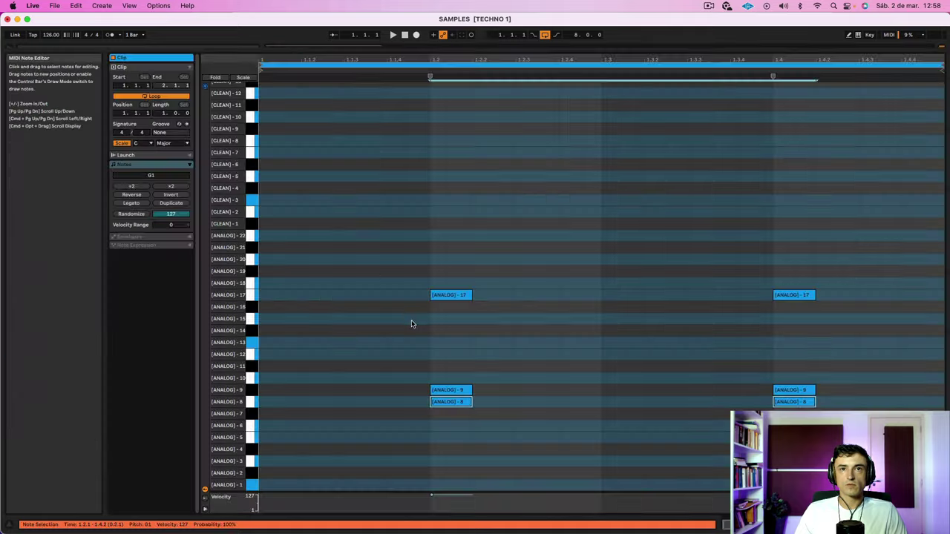
left_click_drag(670, 419, 759, 411)
left_click_drag(406, 65, 409, 116)
left_click_drag(505, 402, 495, 405)
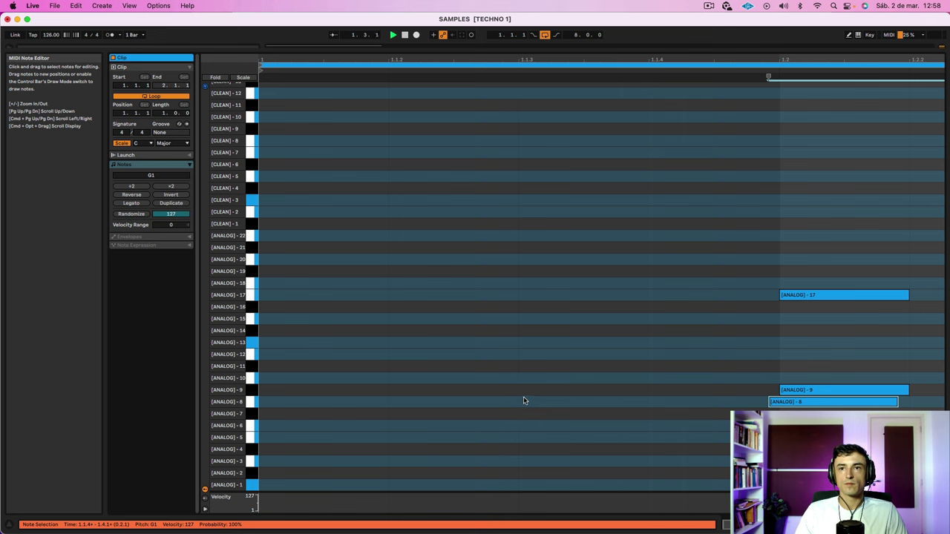
left_click_drag(788, 406, 751, 405)
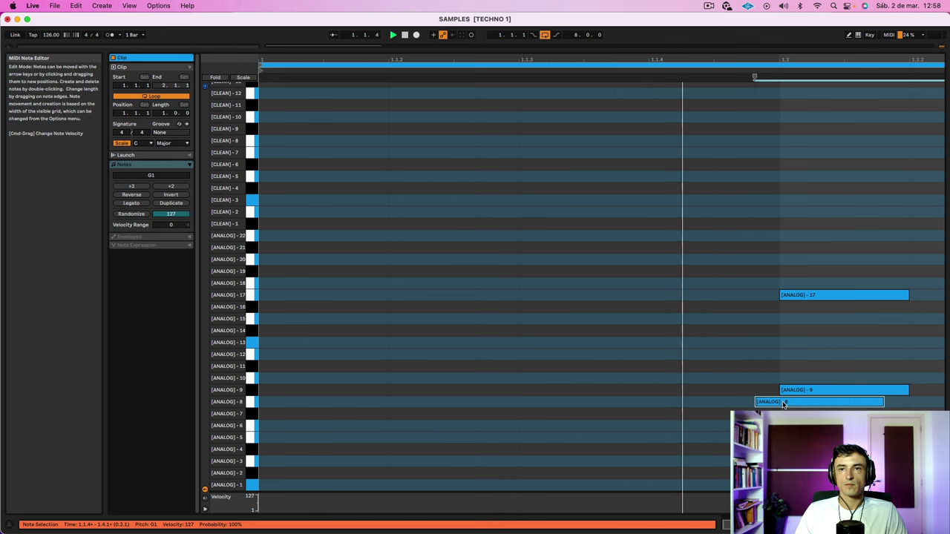
left_click_drag(783, 404, 796, 403)
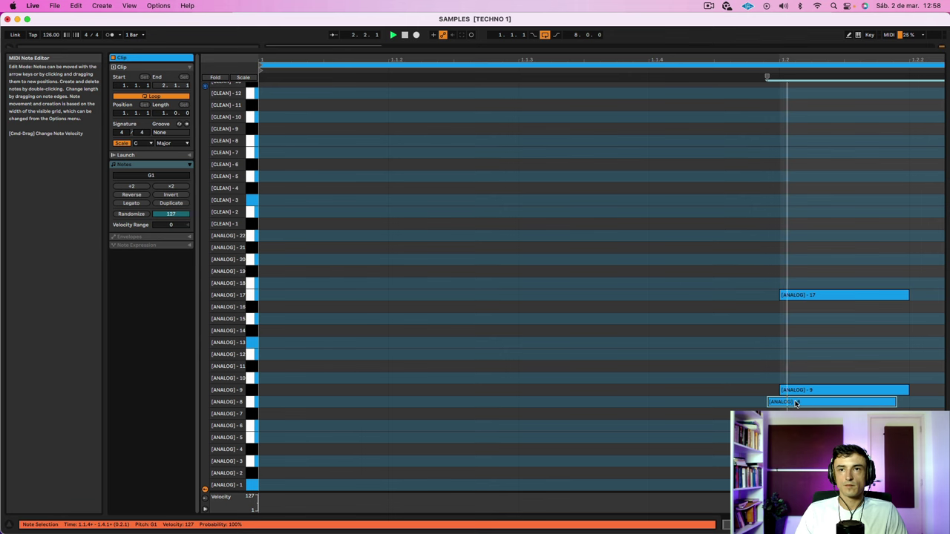
left_click(561, 62)
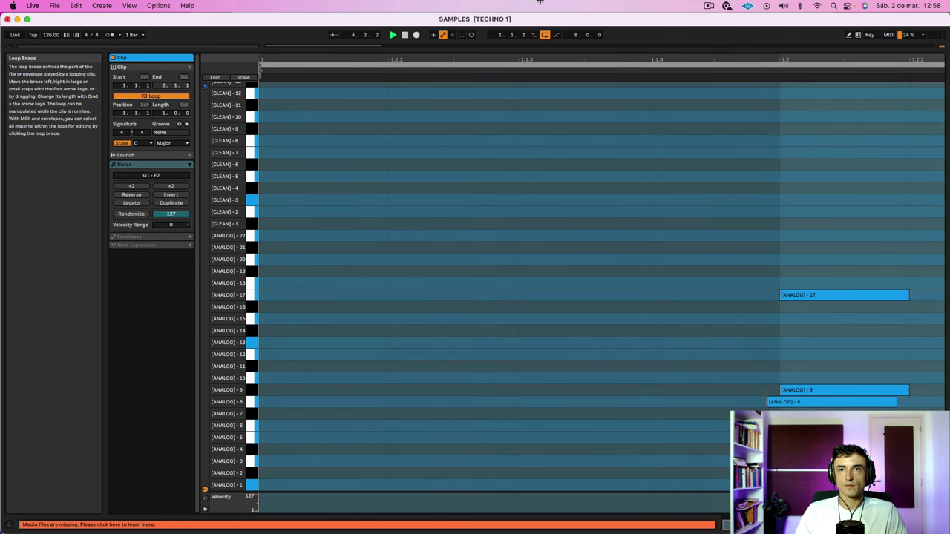
left_click(541, 60)
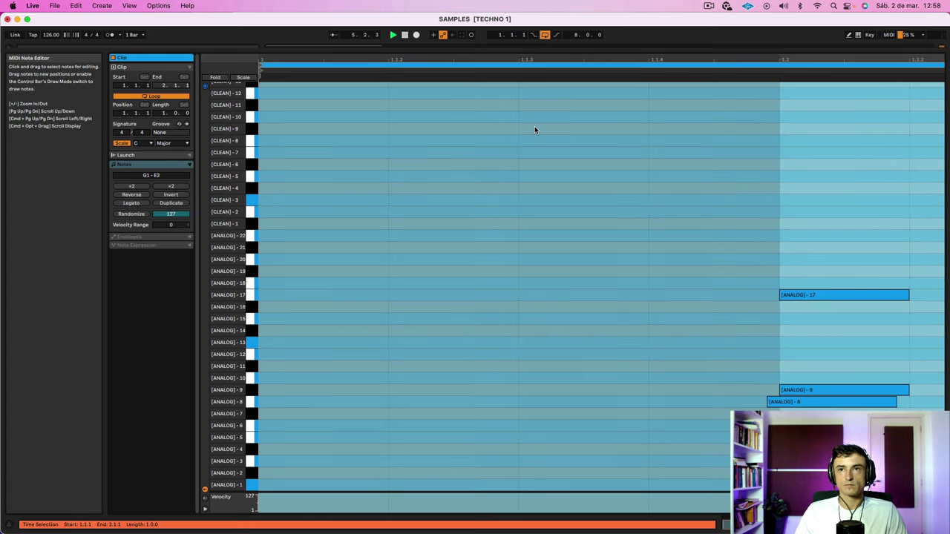
key("Tab")
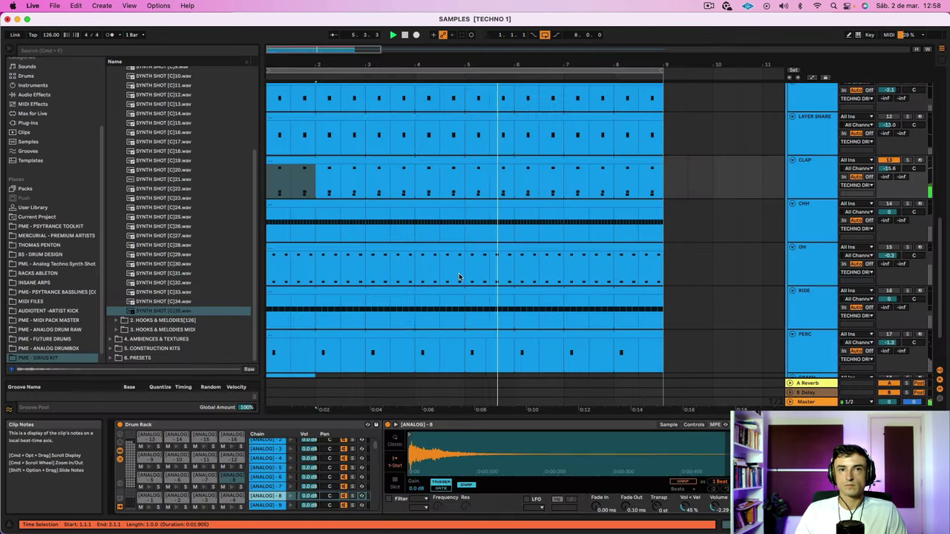
Trim the beginning of the [ANALOG] - 9 sample and pull its end in to about 0.15 s during playback
left_click(272, 504)
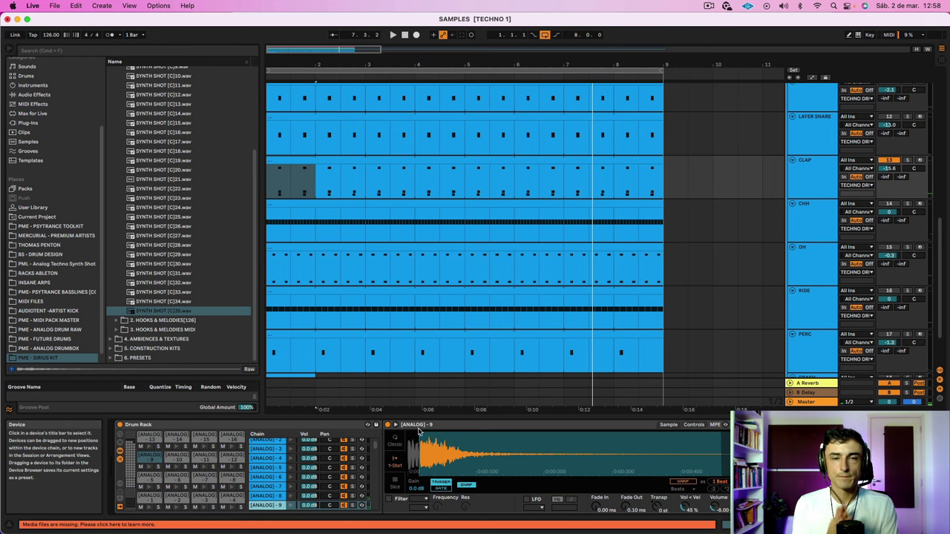
key("space")
key("space")
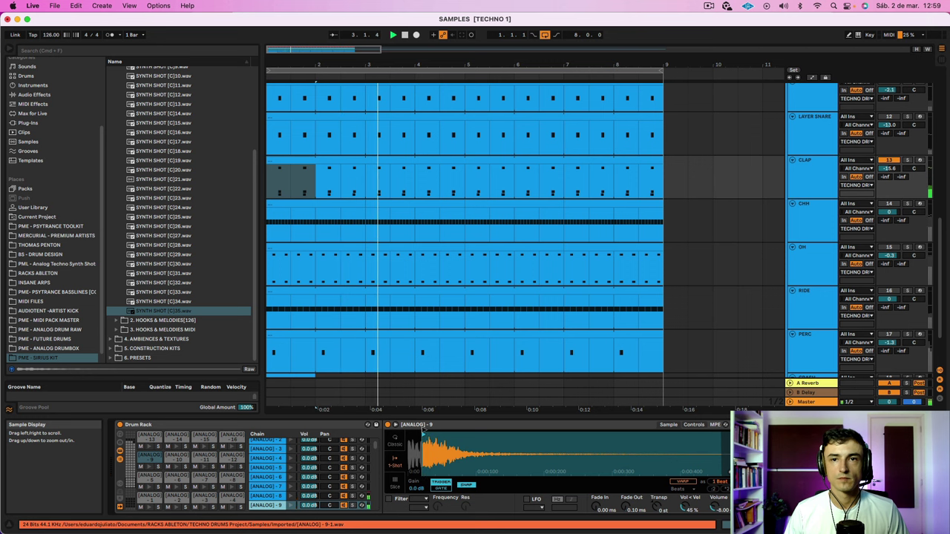
left_click_drag(731, 425, 507, 425)
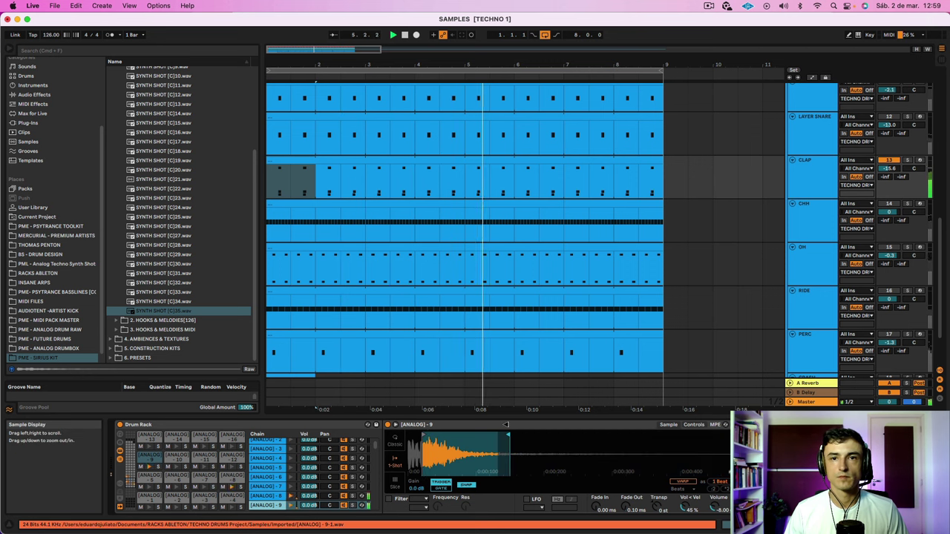
Set the [ANALOG] - 9 sample's fade-out to 59.3 ms and toggle the Vocoder to compare the clap sound
left_click_drag(632, 508, 632, 474)
scroll(690, 465, "right", 8)
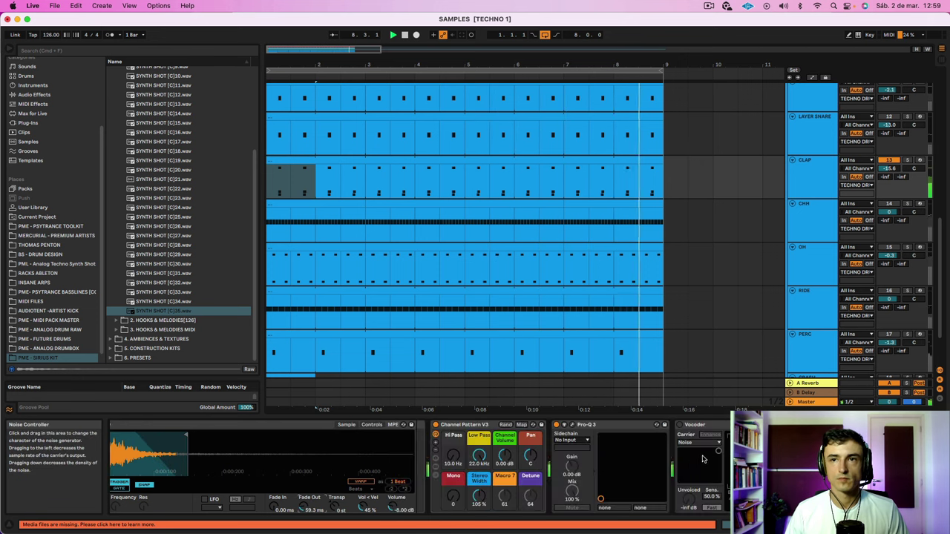
left_click(679, 427)
left_click(679, 426)
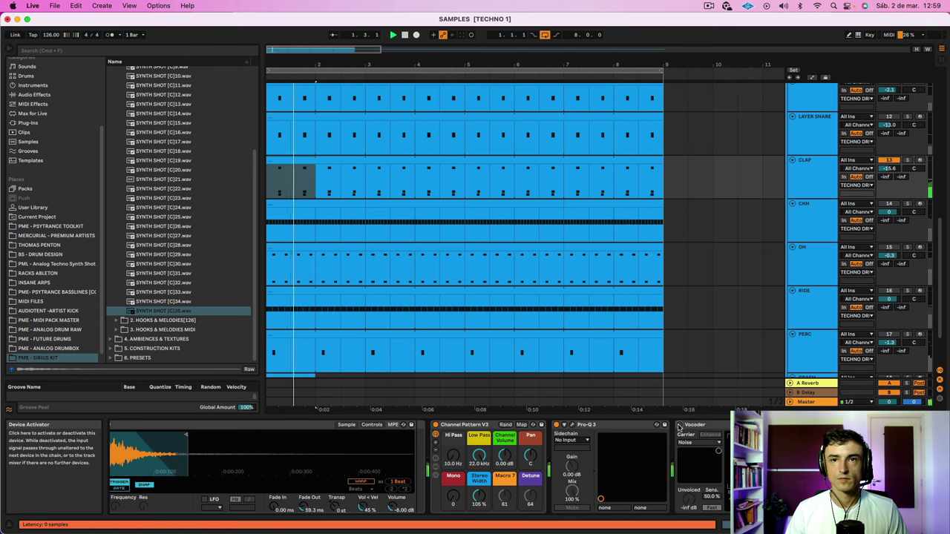
In the CLAP track's Pro-Q 3, add a low cut at about 500 Hz and a bell dip of about -3.65 dB near 1307 Hz
left_click(572, 426)
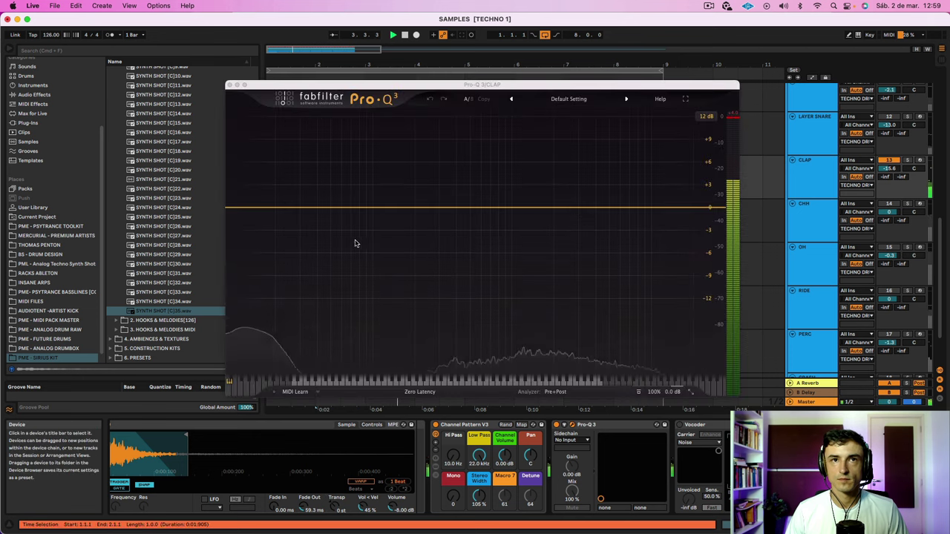
left_click_drag(232, 207, 439, 212)
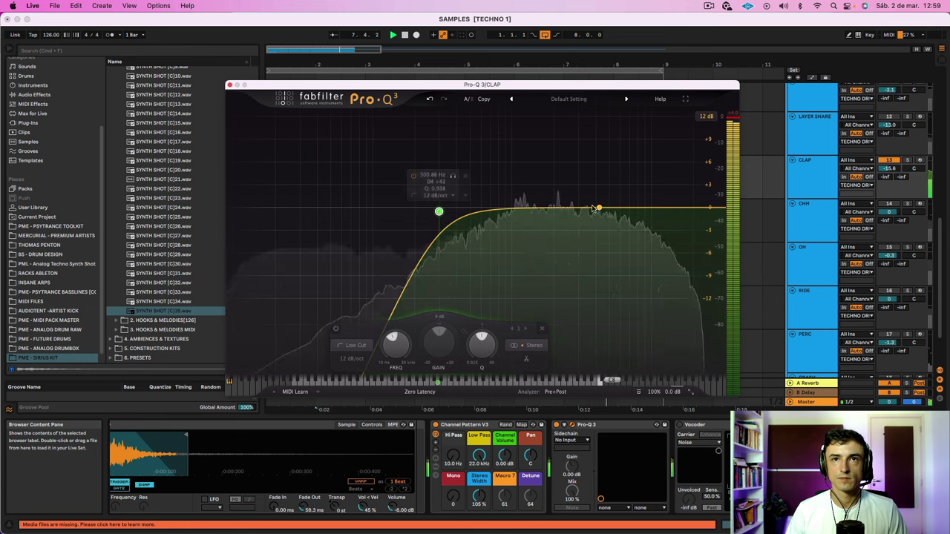
left_click(528, 209)
left_click_drag(528, 208, 528, 223)
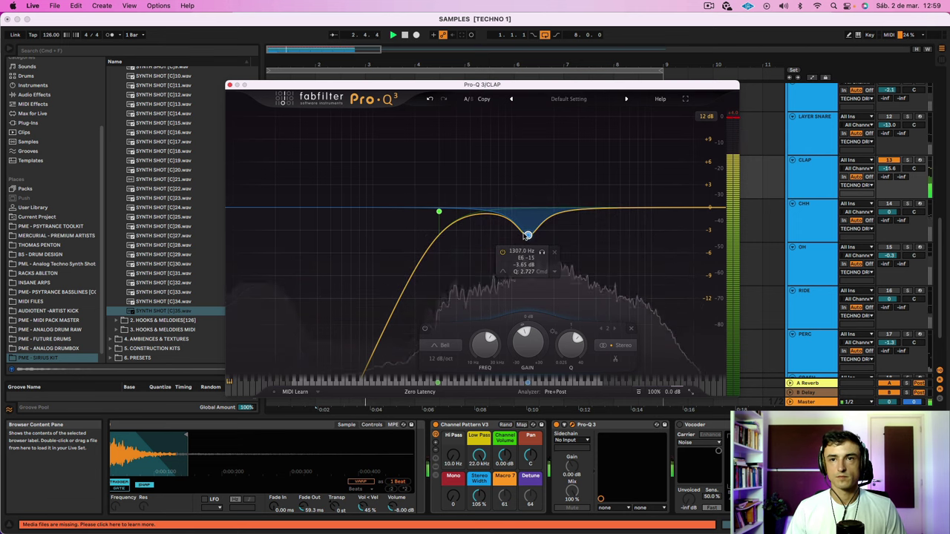
left_click(614, 428)
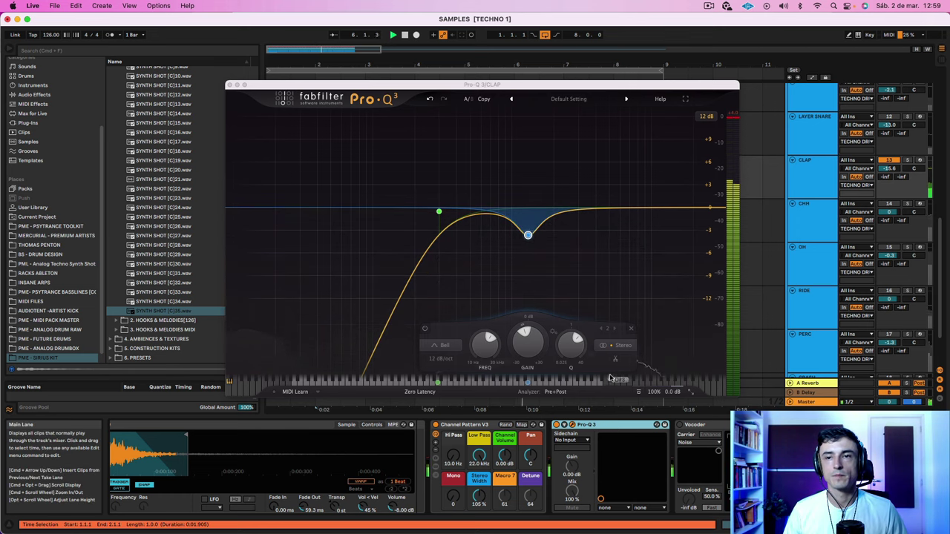
Lower the [ANALOG] - 9 sampler's output volume to -12 dB in the CLAP Drum Rack and replay the loop
scroll(511, 440, "left", 5)
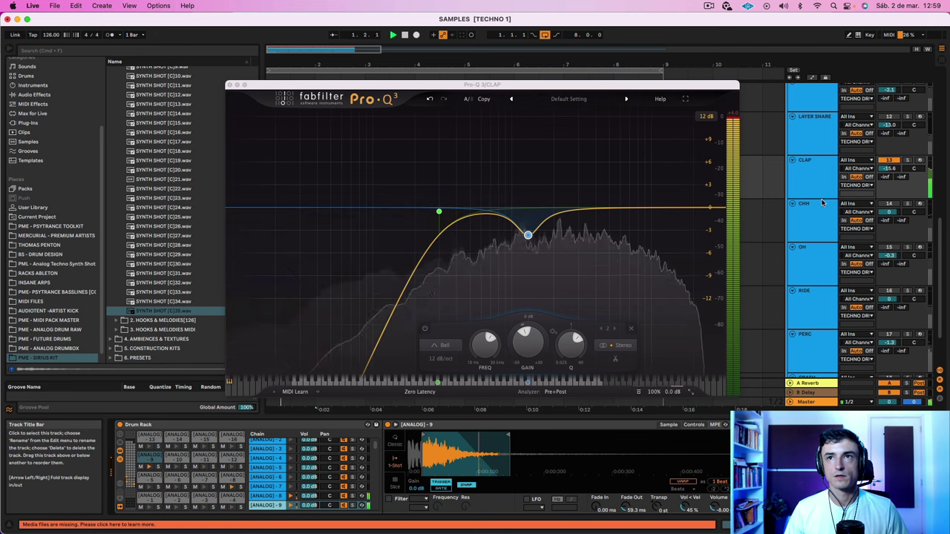
left_click(815, 178)
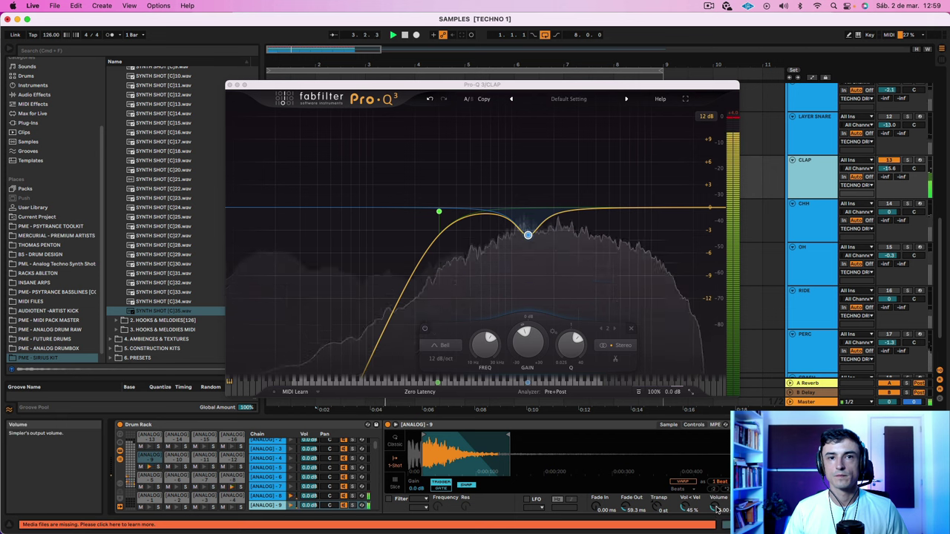
left_click(593, 429)
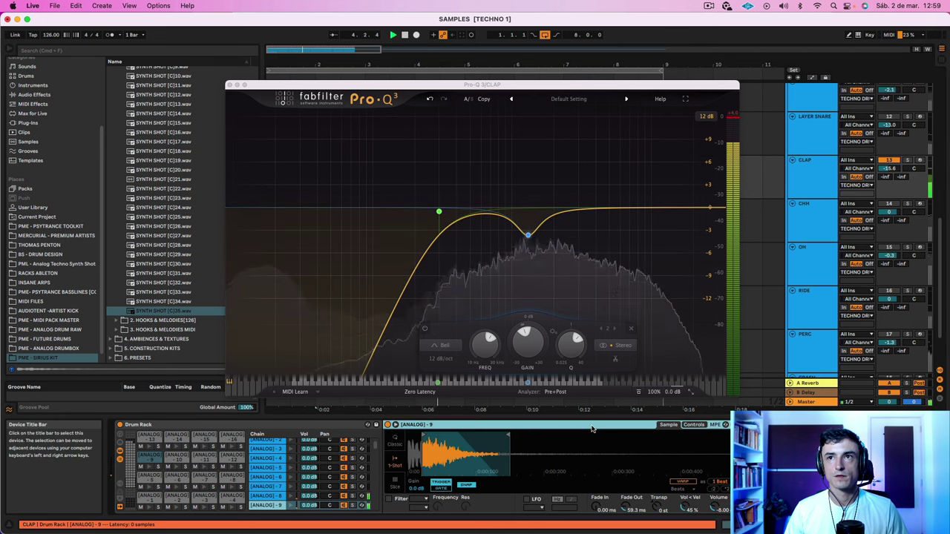
left_click(714, 510)
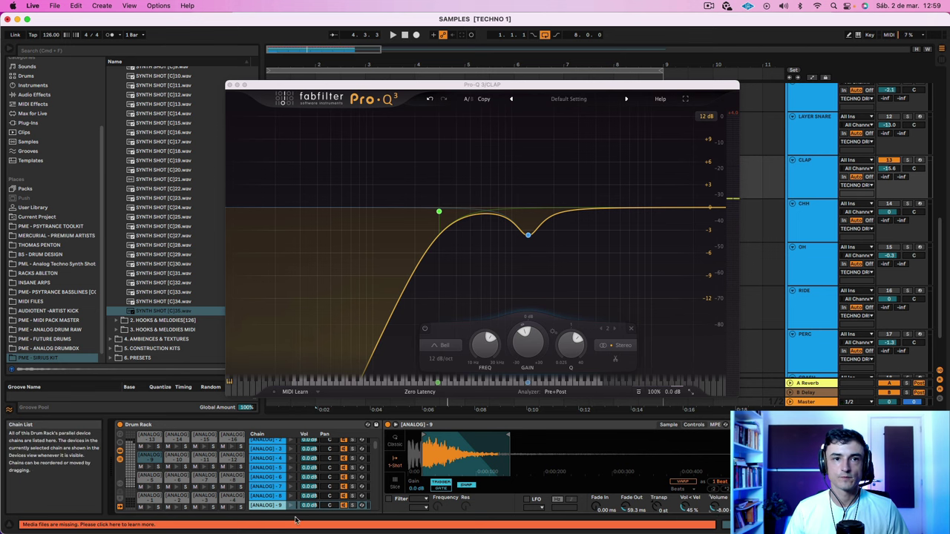
key("space")
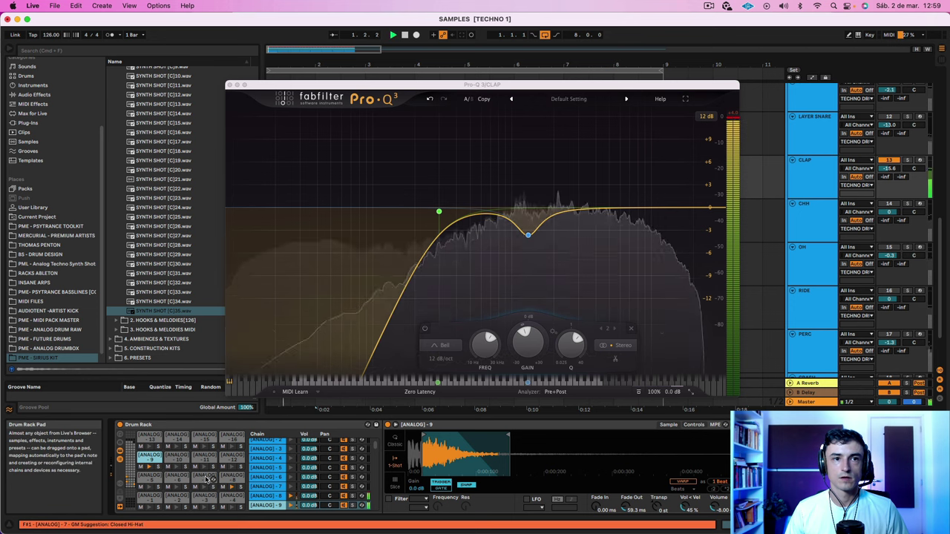
Set the [ANALOG] - 8 sampler's output volume to -12 dB and the CLAP track volume to -8.7 dB
left_click(231, 478)
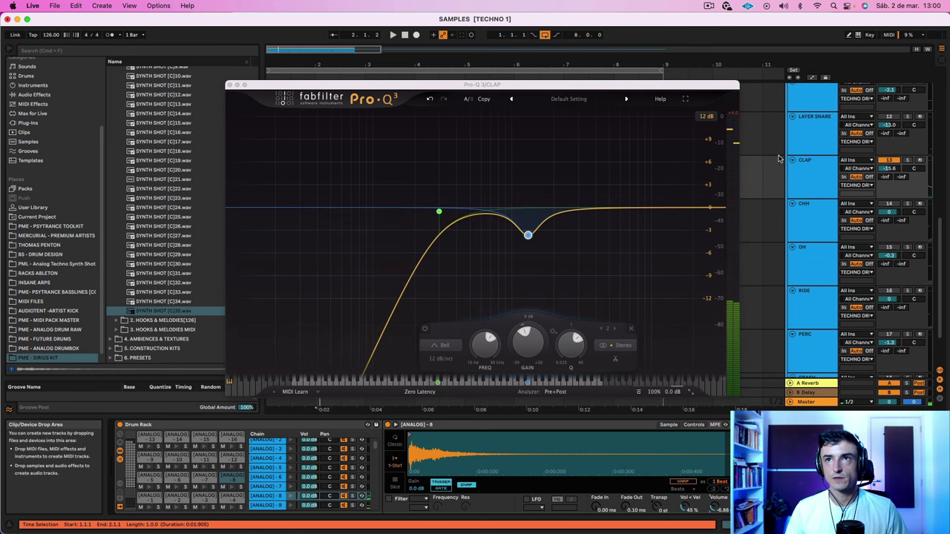
left_click_drag(891, 169, 891, 167)
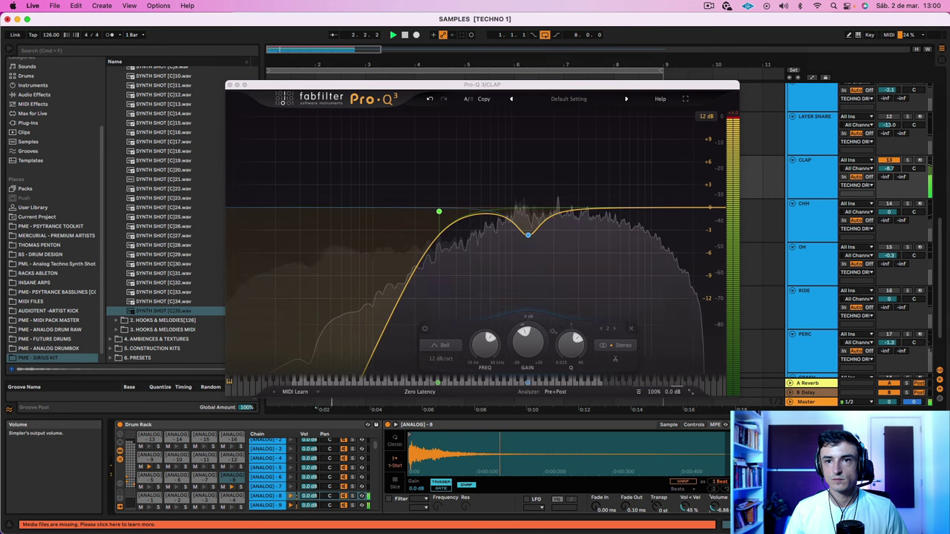
double_click(713, 509)
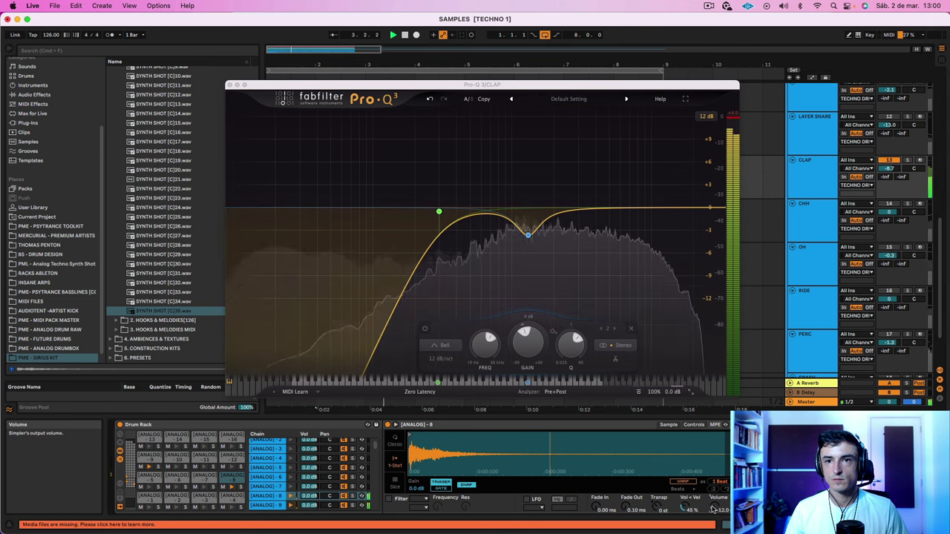
left_click(256, 507)
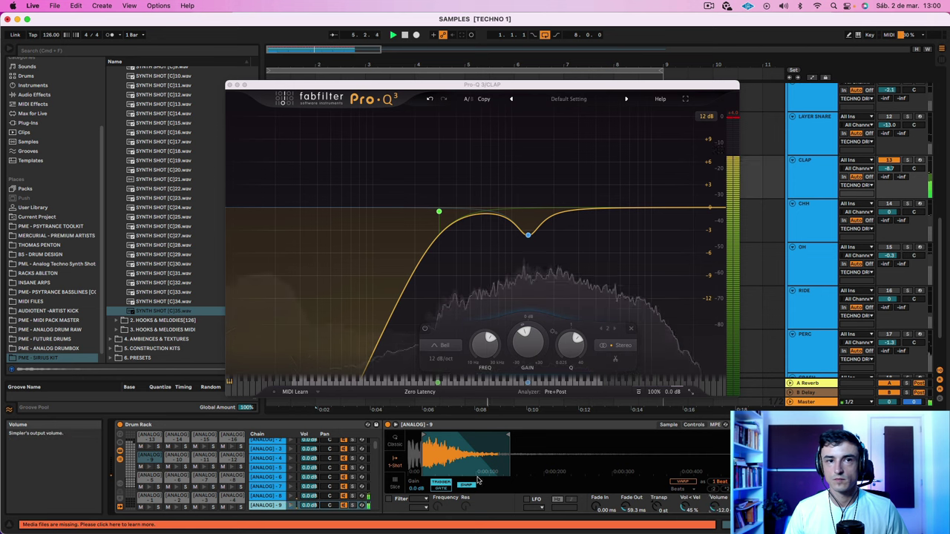
left_click(130, 472)
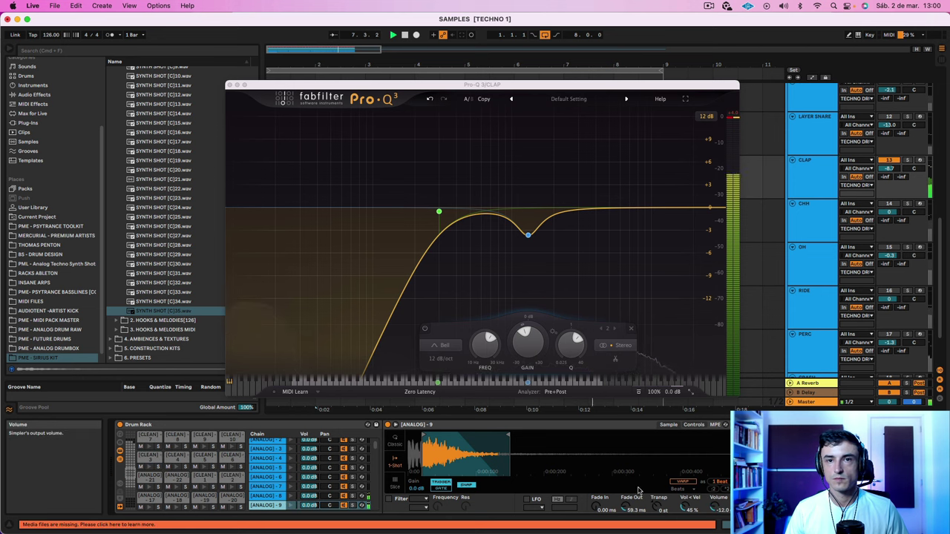
Move the Pro-Q 3 bell dip to about 1215.6 Hz at -4.67 dB and close the equalizer window
mouse_move(538, 237)
left_click_drag(527, 236, 524, 243)
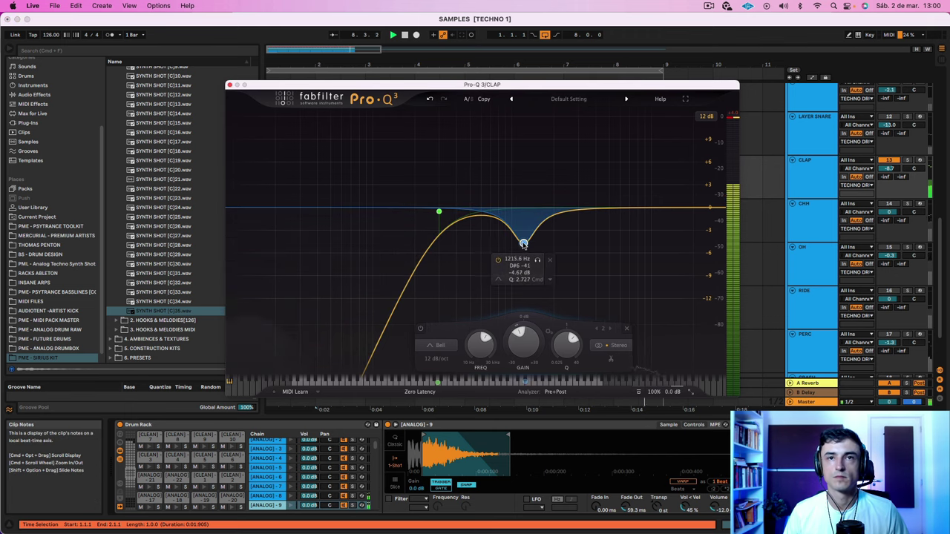
left_click(231, 85)
Solo the CLAP track and set its volume to -12.6 dB
scroll(416, 467, "right", 3)
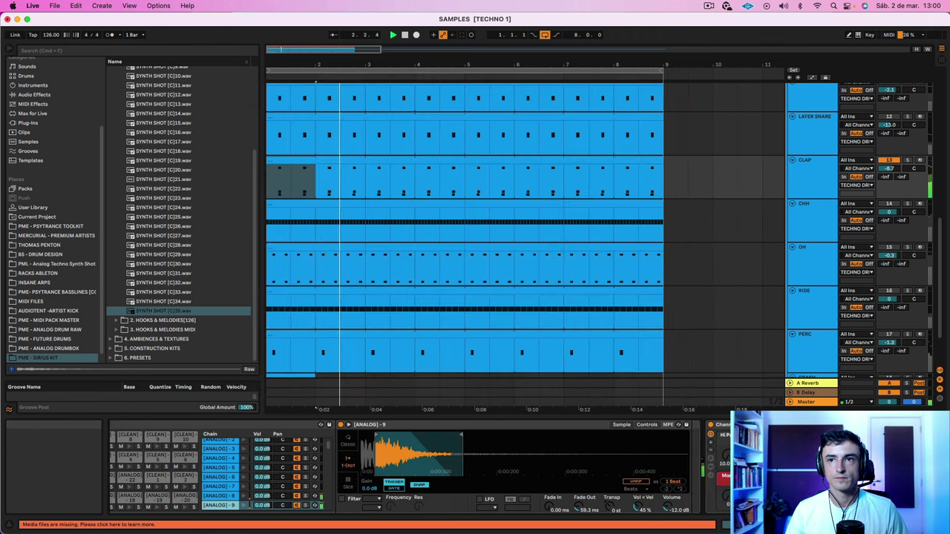
scroll(416, 468, "right", 10)
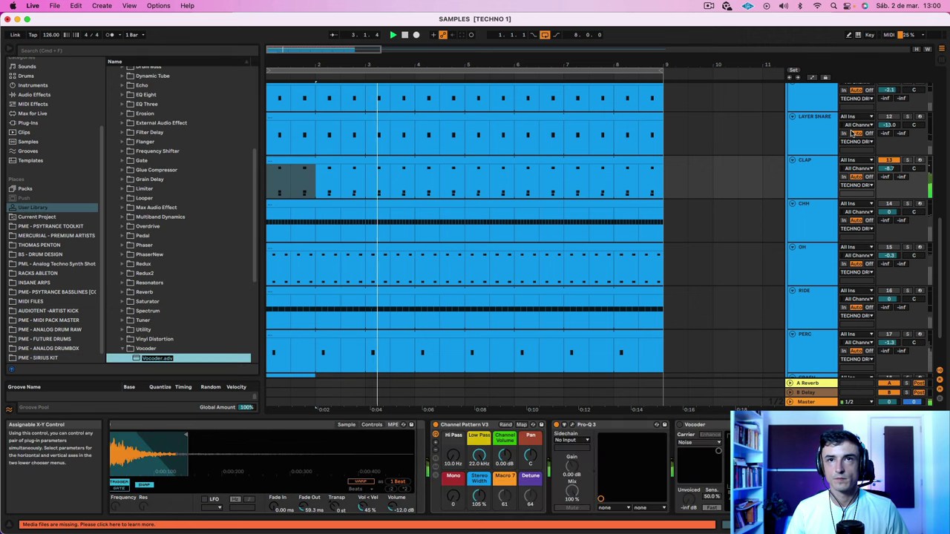
left_click(908, 161)
left_click(908, 161)
left_click_drag(890, 168, 889, 176)
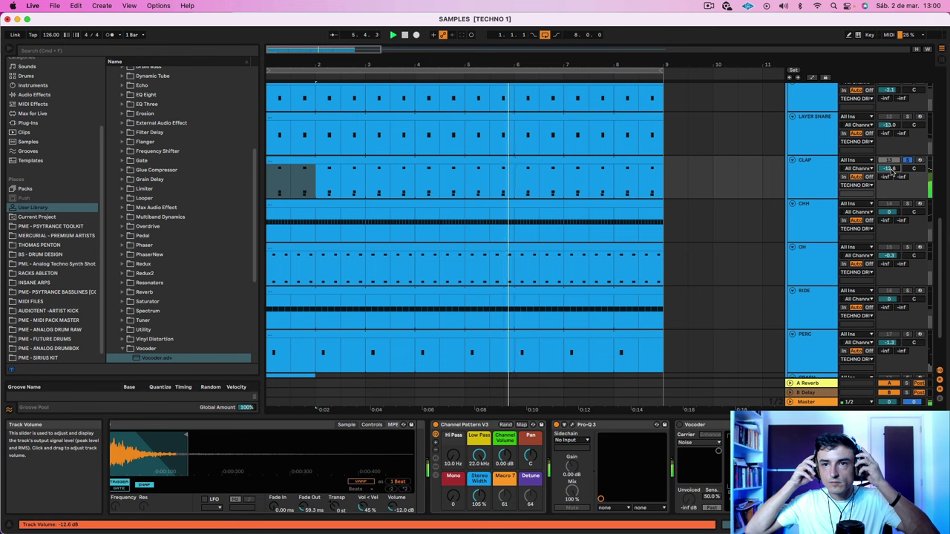
Turn on the Vocoder in the CLAP device chain and audition the soloed loop with it
key("space")
left_click(680, 426)
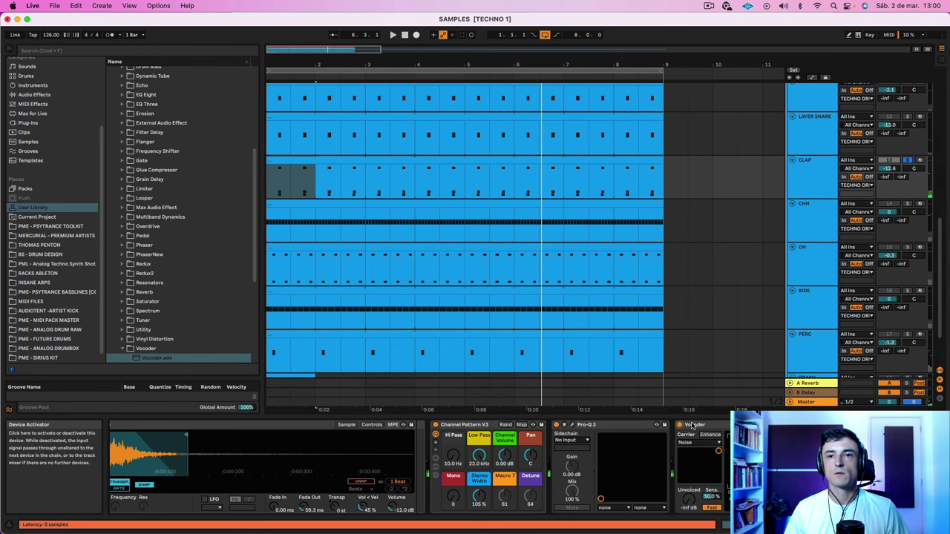
key("space")
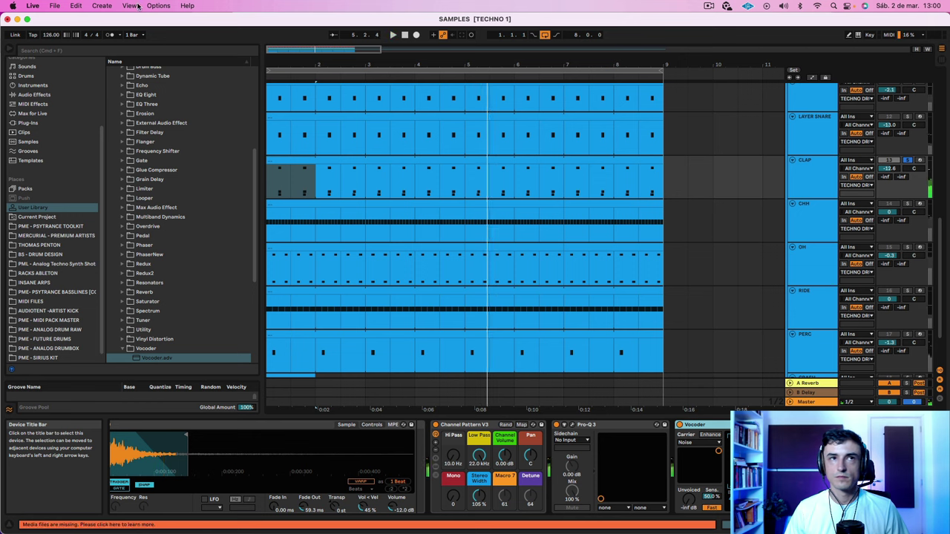
Search the browser for "valhalla" across all results
left_click(136, 52)
type("v")
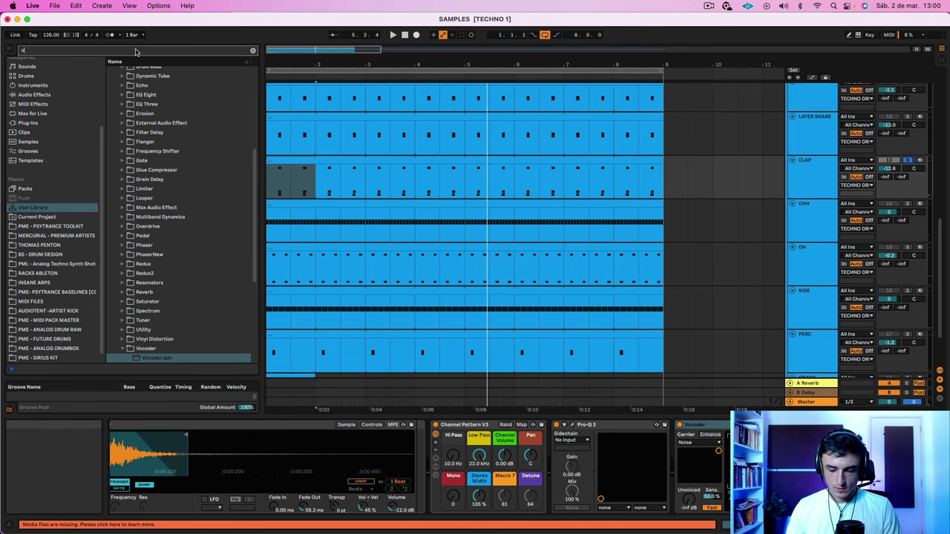
type("alhalla")
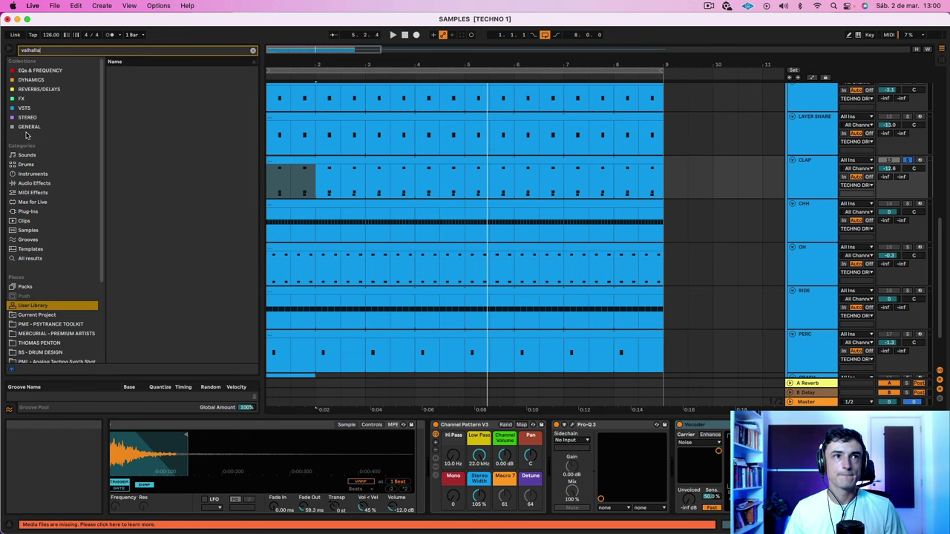
left_click(29, 127)
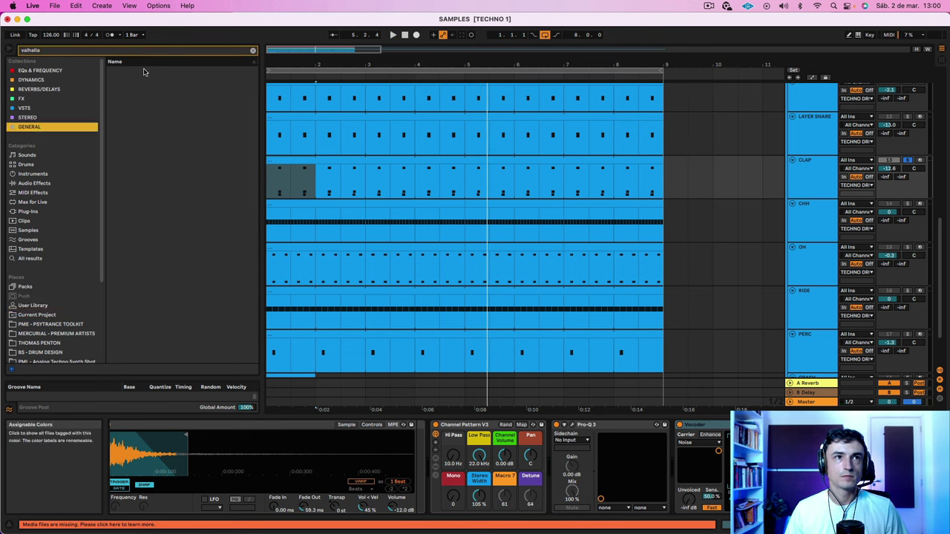
left_click(61, 52)
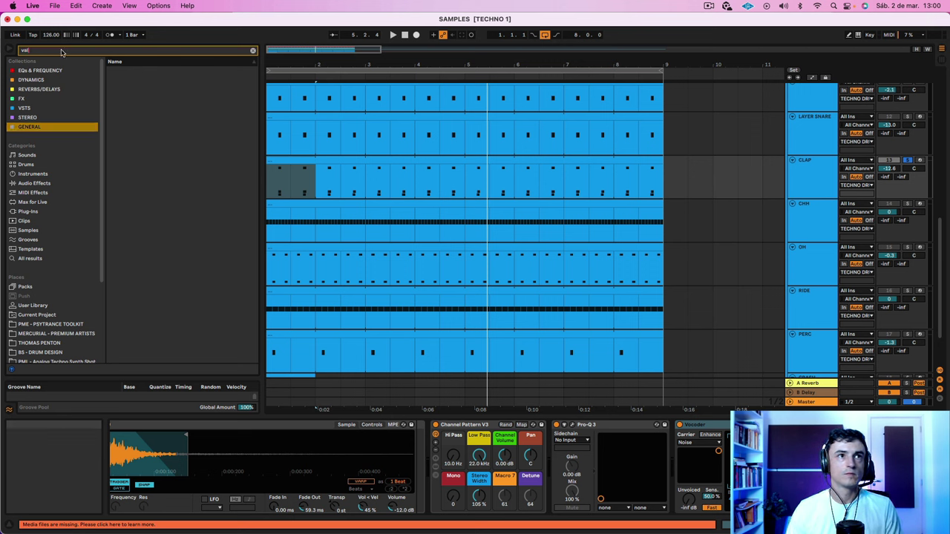
left_click(45, 258)
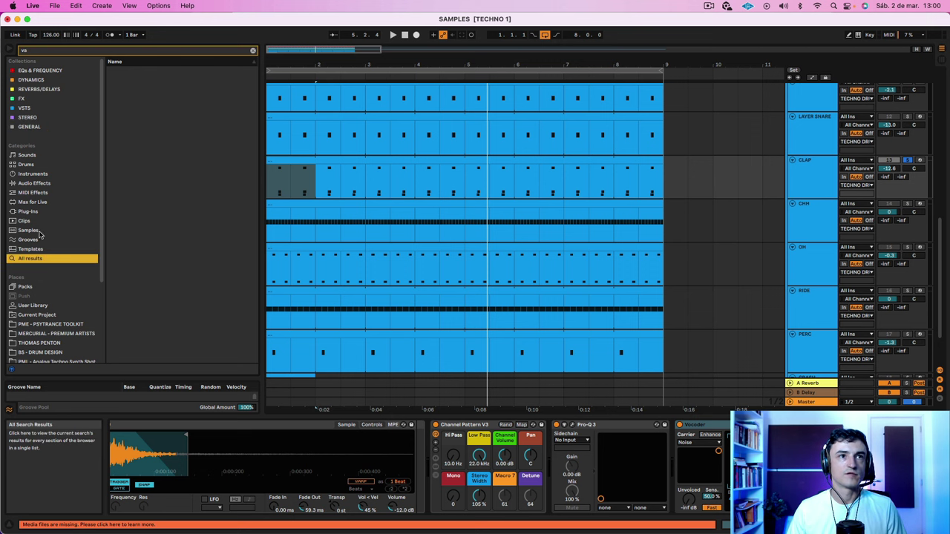
left_click(50, 54)
type("valhalla")
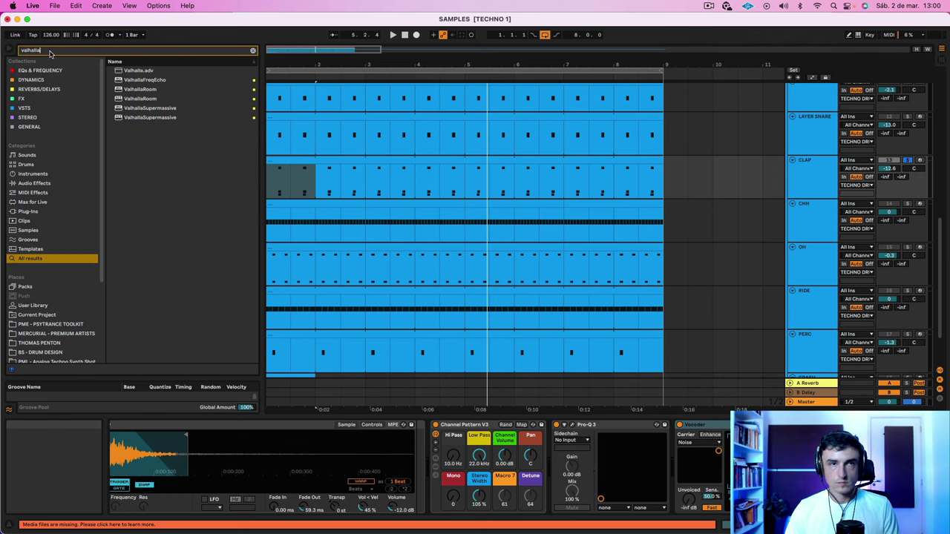
Add ValhallaRoom to the end of the CLAP device chain with a 4.2% mix and a 0.61 s decay
left_click(145, 90)
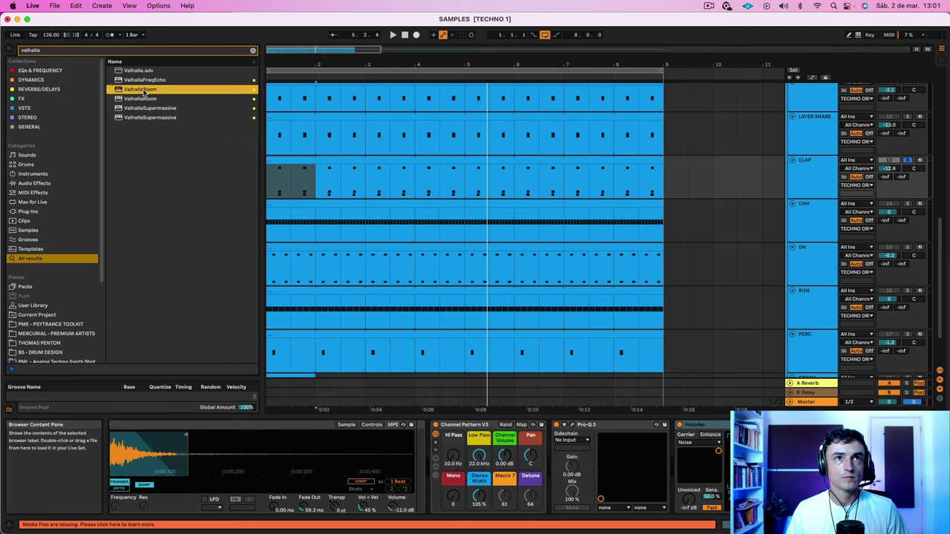
left_click_drag(145, 90, 891, 468)
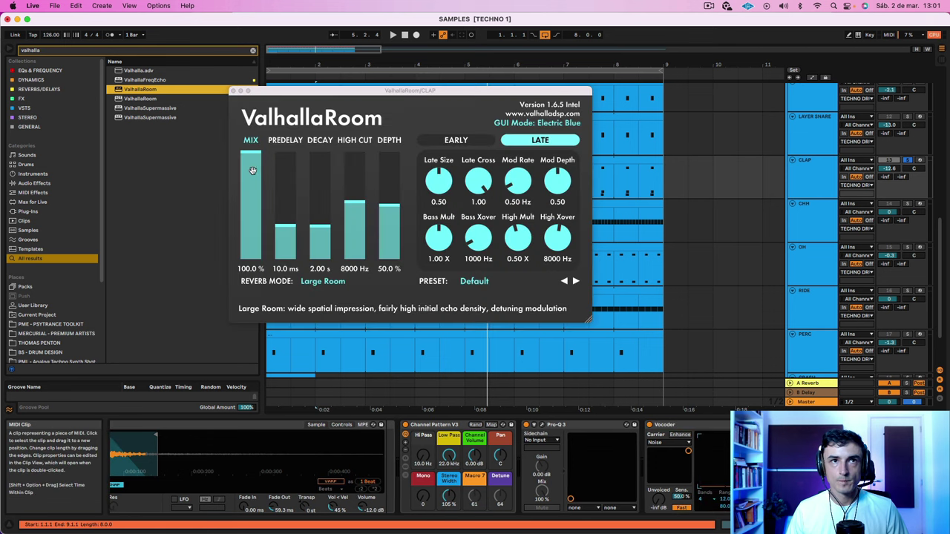
left_click(248, 257)
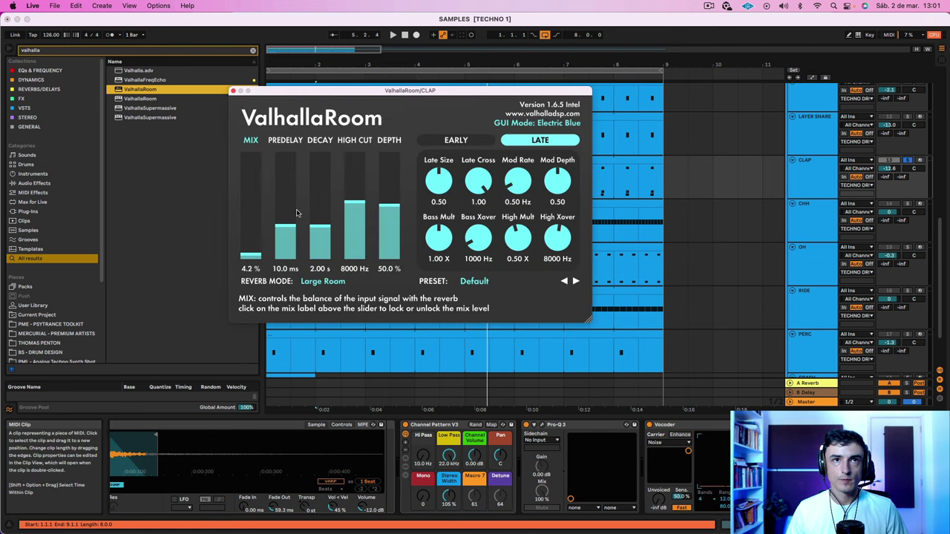
left_click(325, 232)
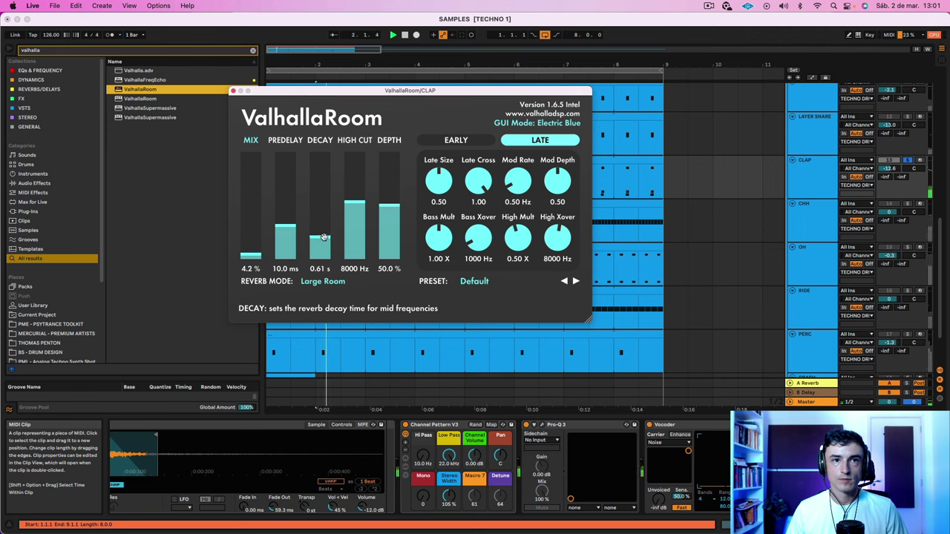
Bring the lower ANALOG pads of the CLAP Drum Rack into view and select the [ANALOG] - 8 pad
scroll(193, 485, "left", 5)
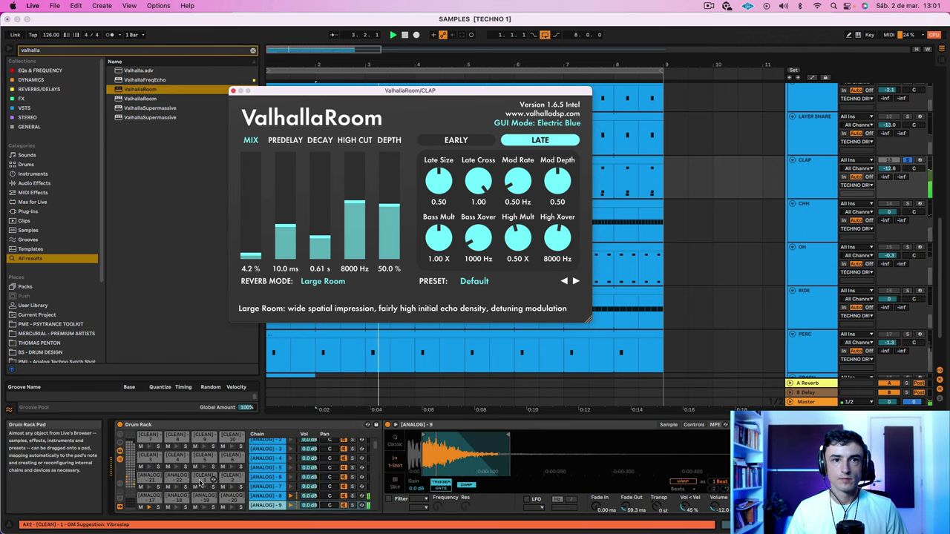
left_click(130, 485)
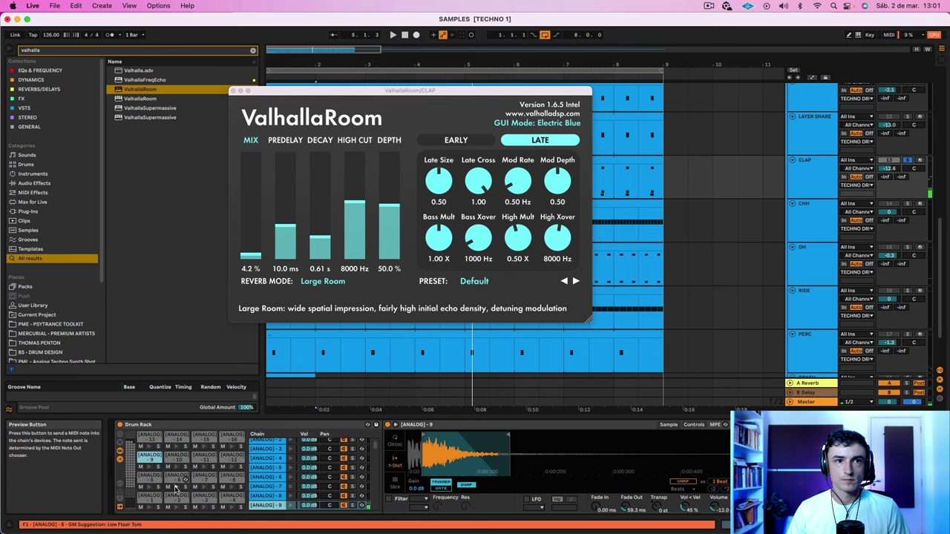
left_click(234, 481)
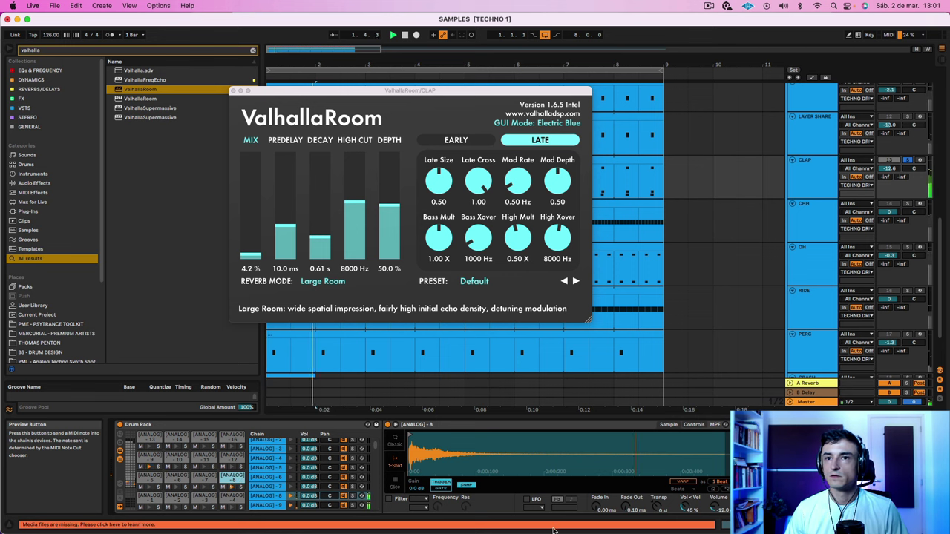
Search the browser for "utility", insert Utility between Pro-Q 3 and the Vocoder on the CLAP track, and turn on its Mono option
scroll(639, 451, "right", 5)
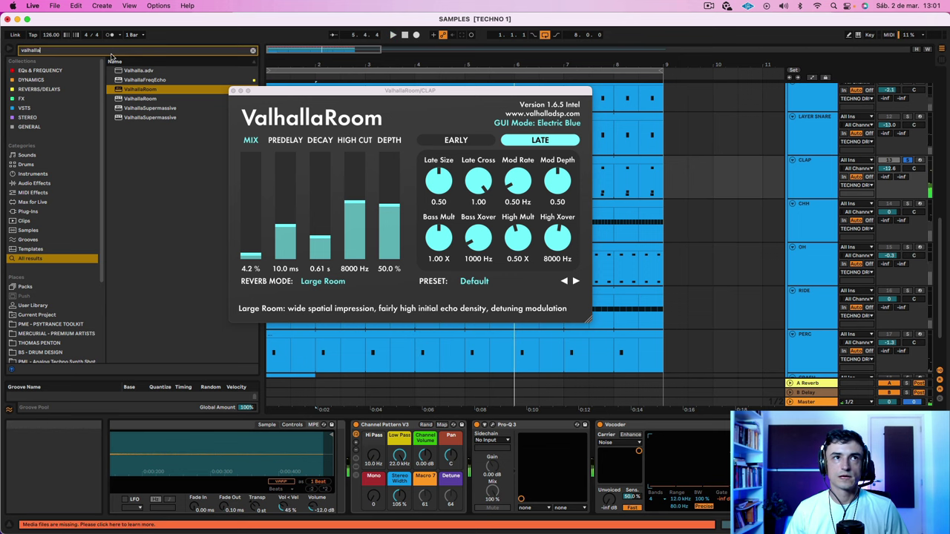
type("utility")
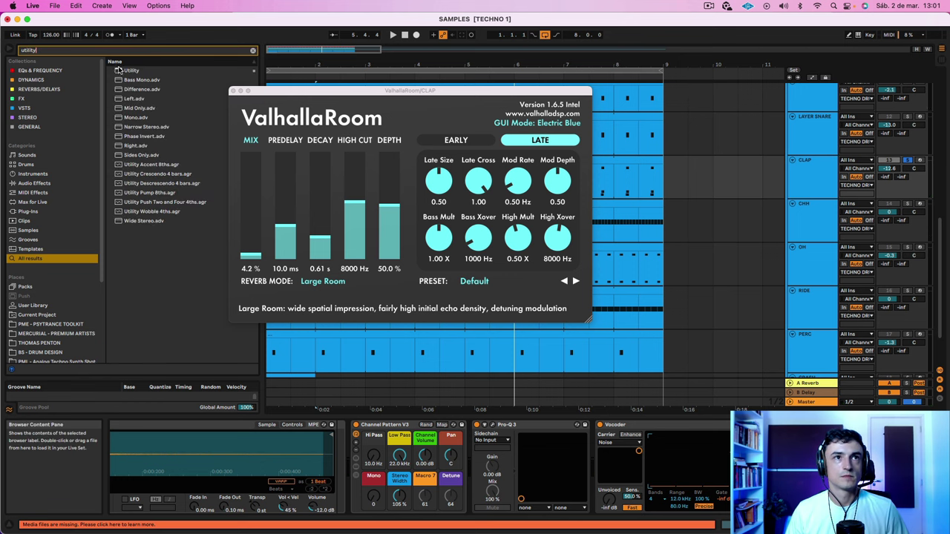
left_click(121, 71)
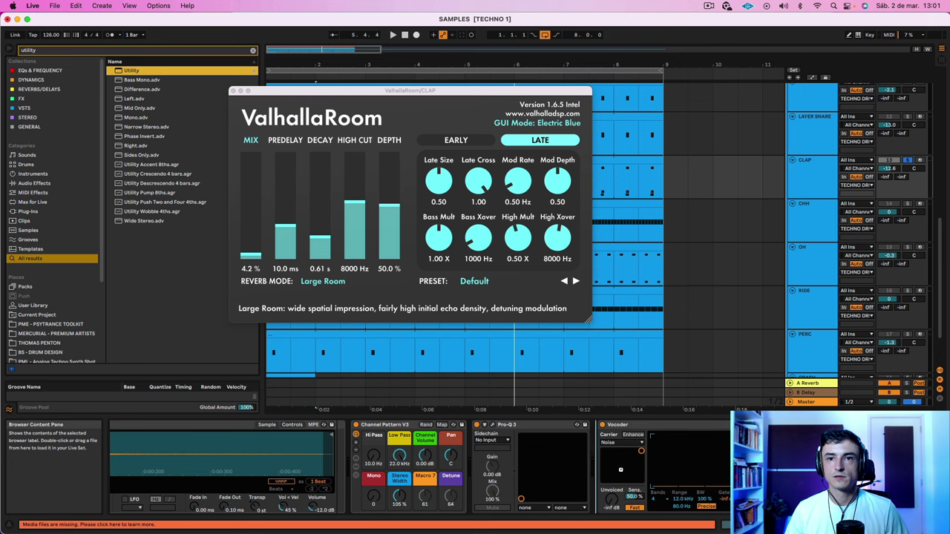
left_click_drag(621, 470, 621, 471)
left_click(612, 490)
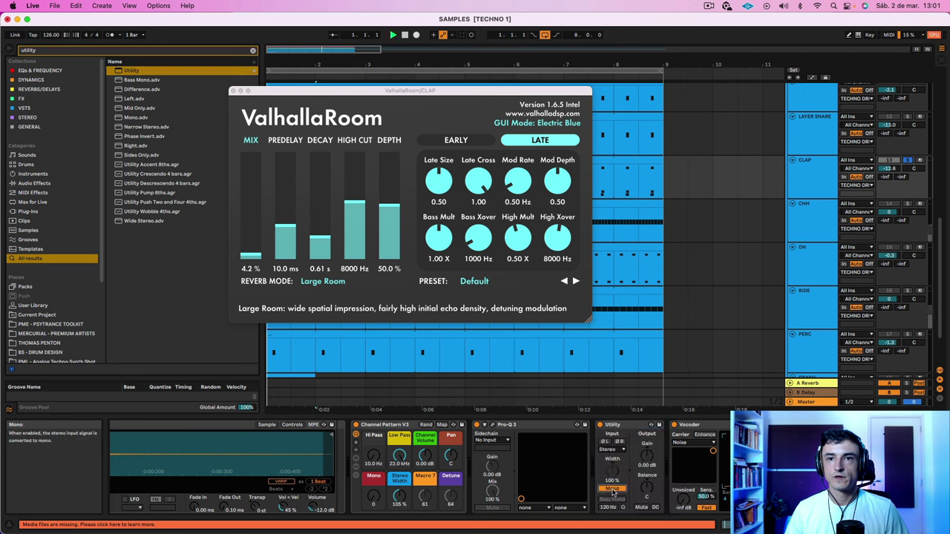
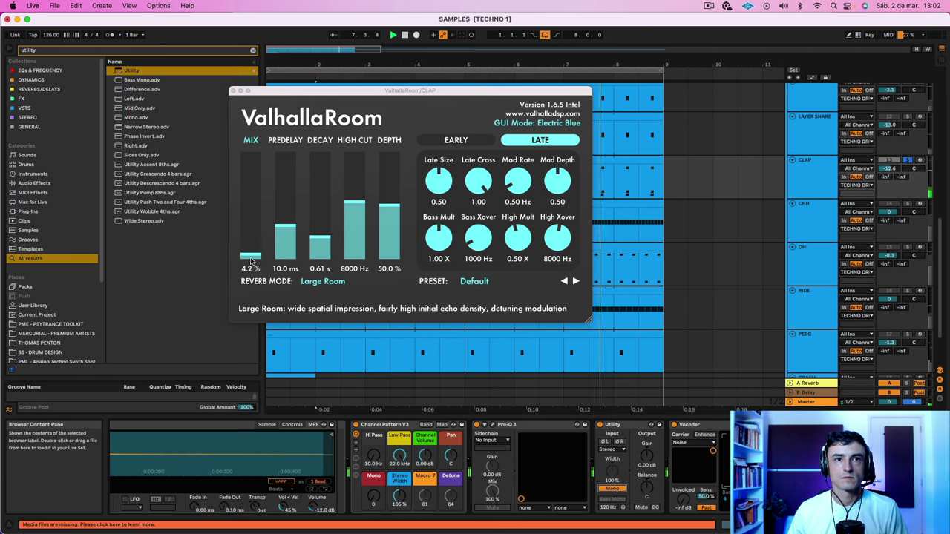
Set the ValhallaRoom mix to 9.0% on the CLAP track and close the plug-in window
left_click(256, 229)
left_click_drag(256, 228, 257, 251)
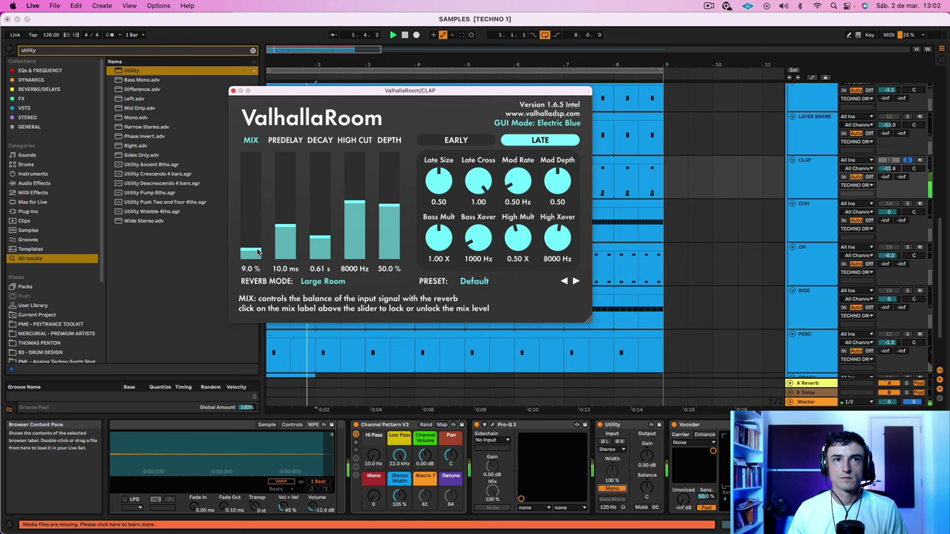
left_click(233, 91)
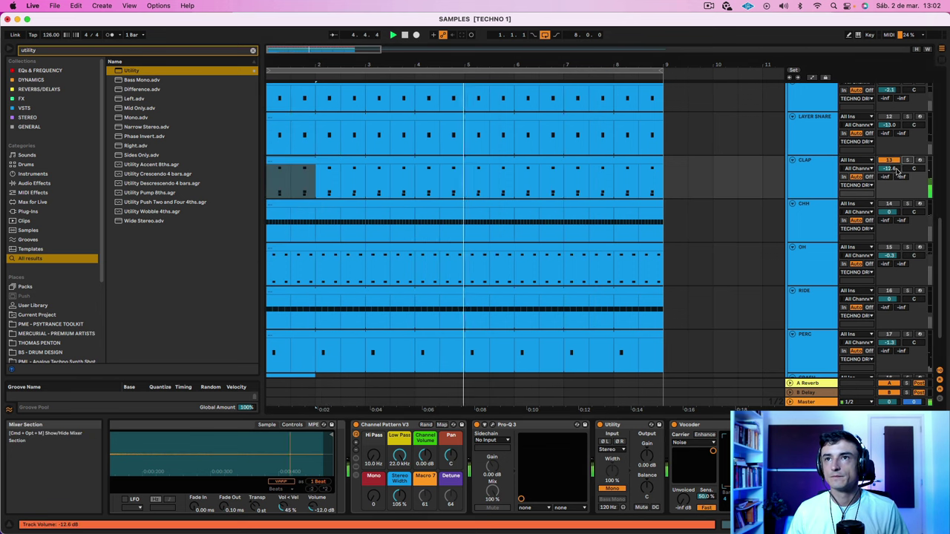
Raise the CLAP track's volume above -9.0 dB while the unsoloed loop plays
left_click_drag(889, 169, 888, 158)
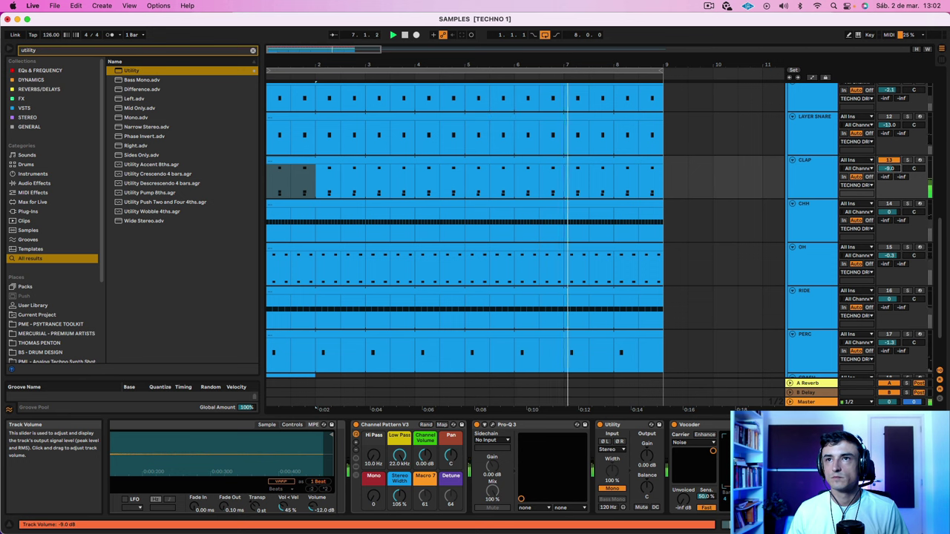
left_click_drag(888, 169, 888, 165)
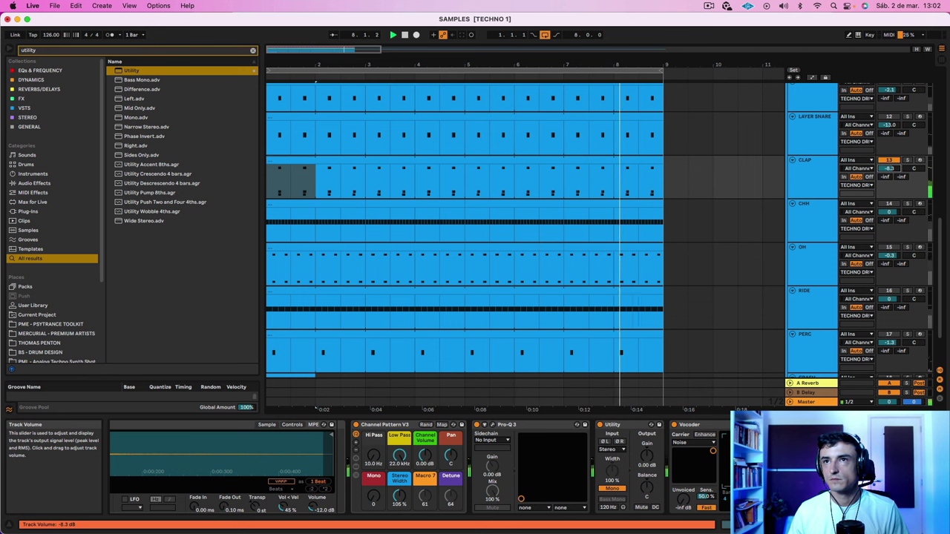
left_click(815, 171)
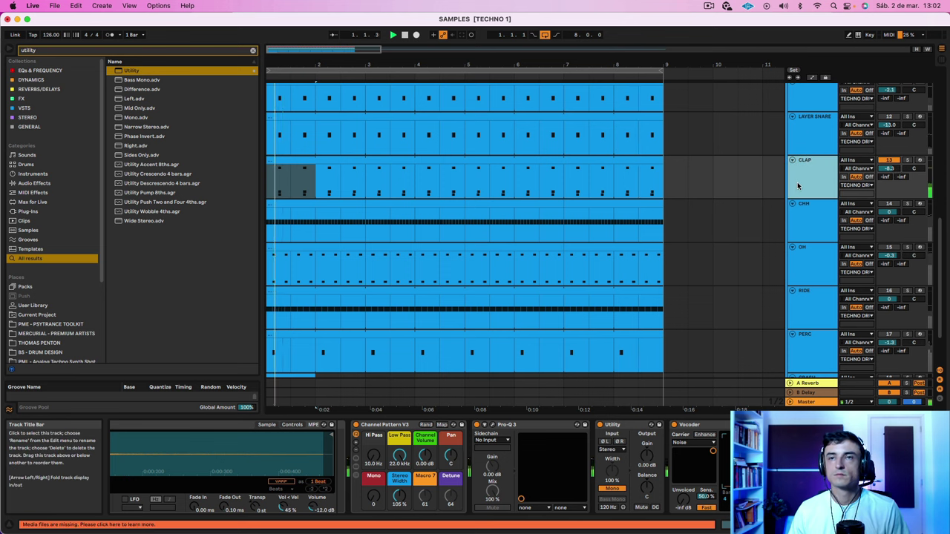
Stop playback, clear the browser search, and select and solo the LAYER SNARE track
key("space")
left_click(812, 138)
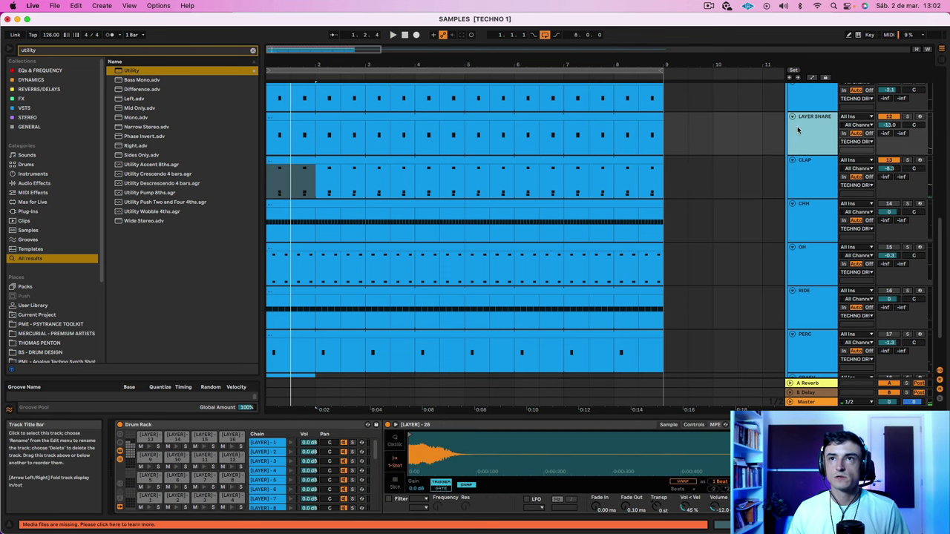
left_click(253, 50)
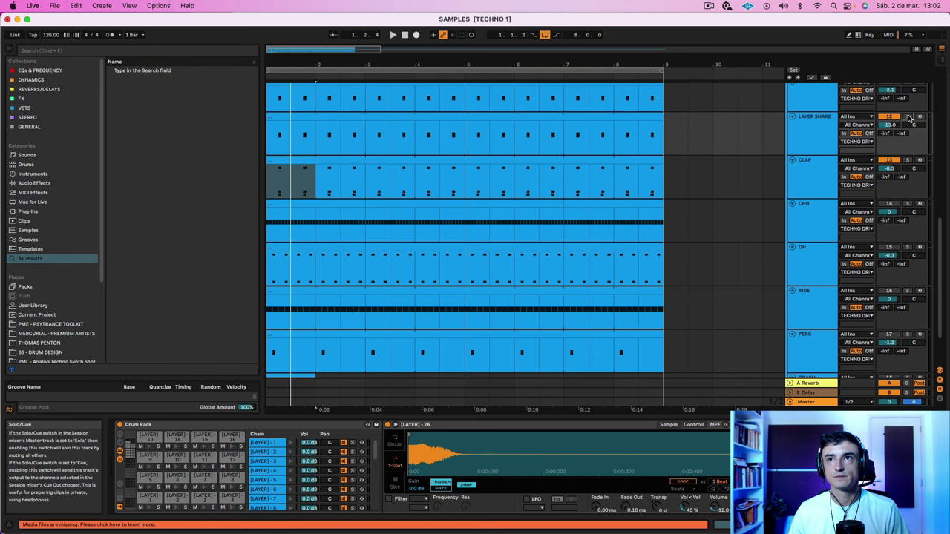
left_click(791, 130)
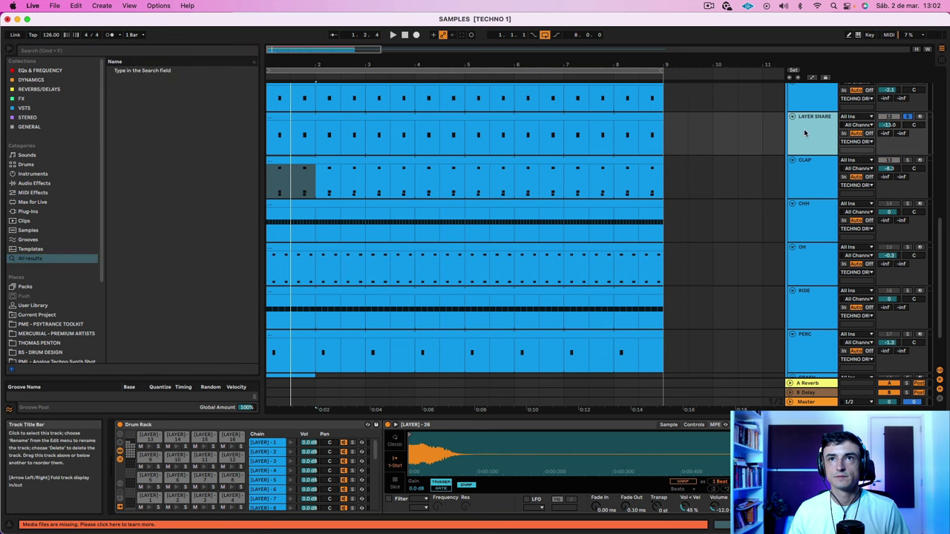
Open the LAYER SNARE clip's notes, select both [LAYER] - 9 notes, play the loop, and return to the device chain
double_click(288, 118)
left_click_drag(347, 204, 907, 365)
key("space")
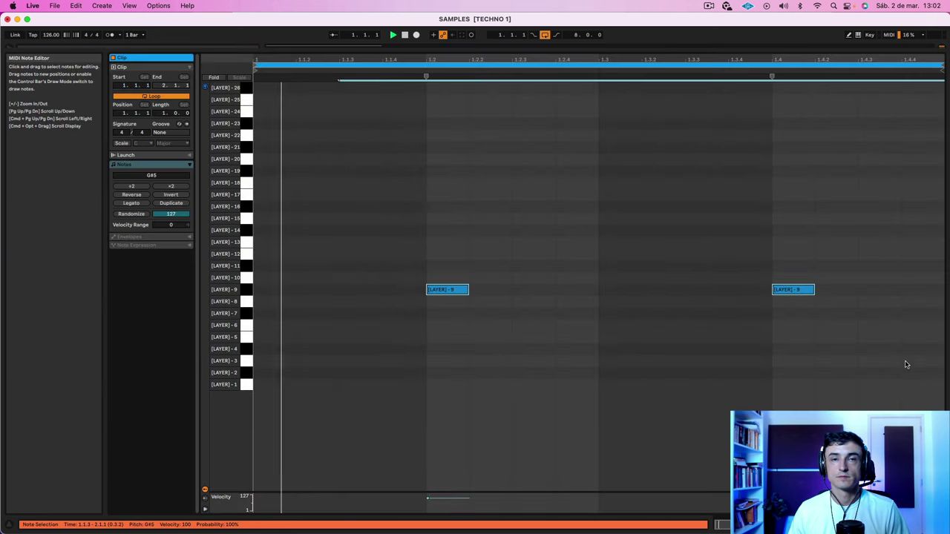
key("shift+Tab")
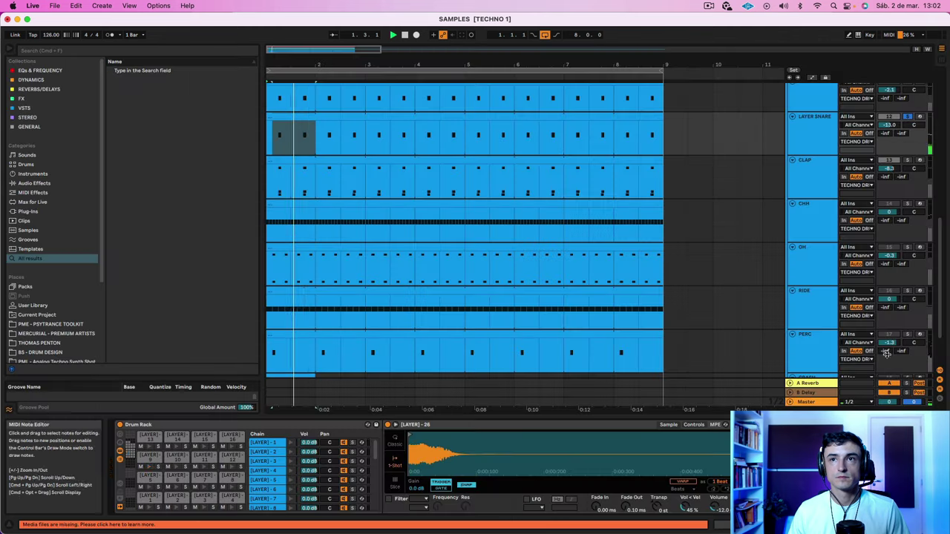
Unsolo the LAYER SNARE track and raise its volume to -10.8 dB
left_click(908, 117)
mouse_move(898, 126)
left_mouse_down()
mouse_move(898, 116)
mouse_move(889, 130)
left_mouse_up()
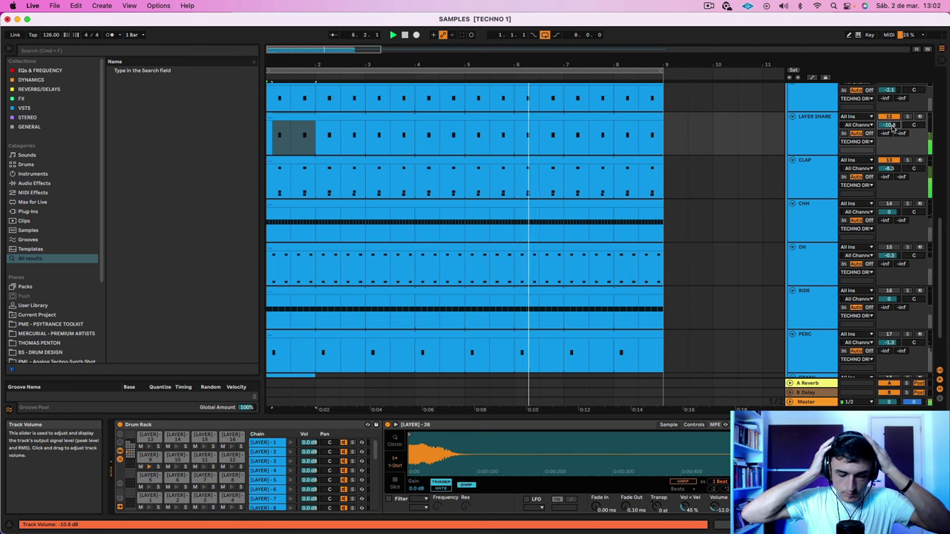
left_click(806, 123)
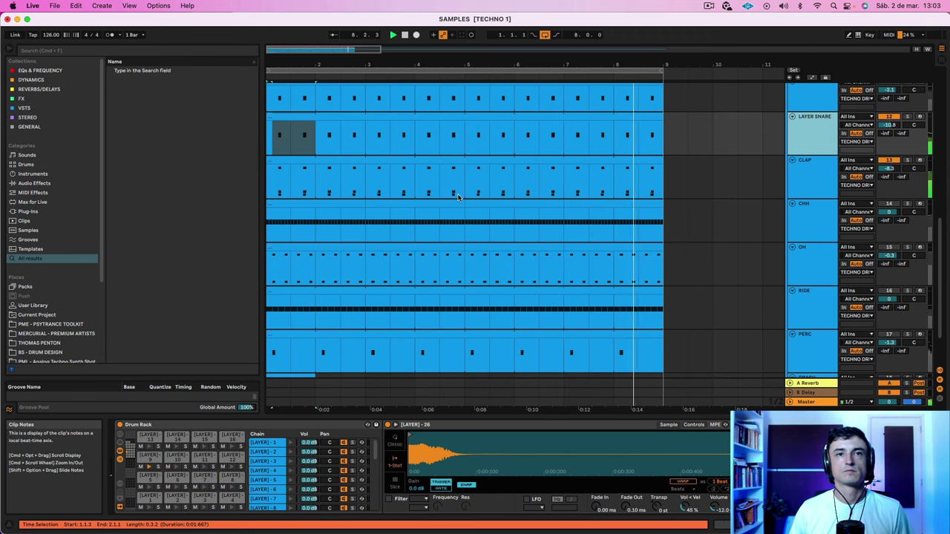
scroll(458, 197, "down", 3)
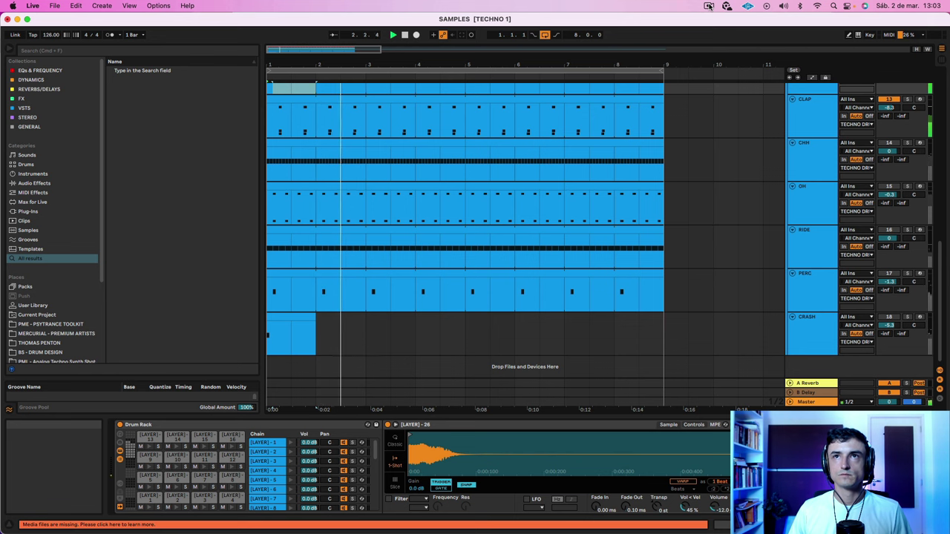
left_click(709, 6)
left_click(729, 42)
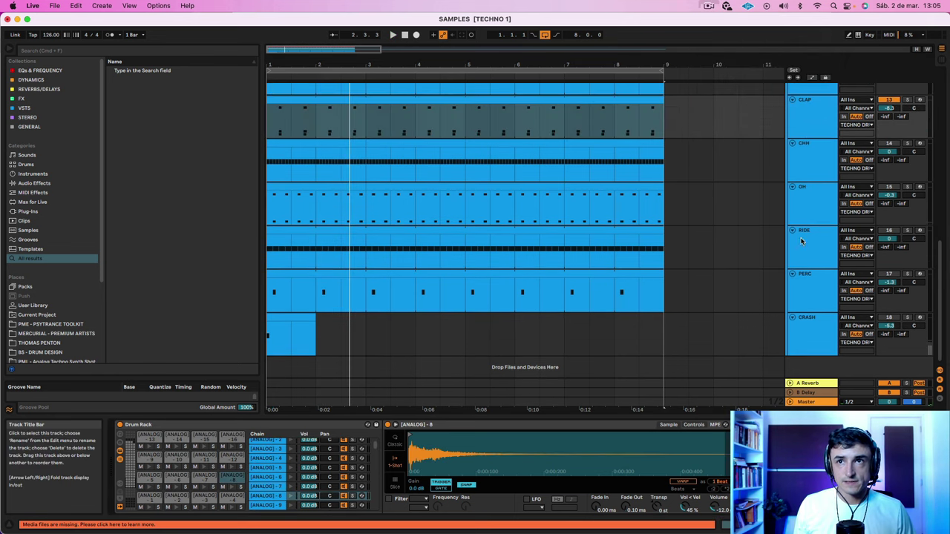
Solo the CLAP track, switch the [ANALOG] - 8 sampler to Classic mode, and play the loop with that chain soloed
left_click(812, 127)
left_click(908, 100)
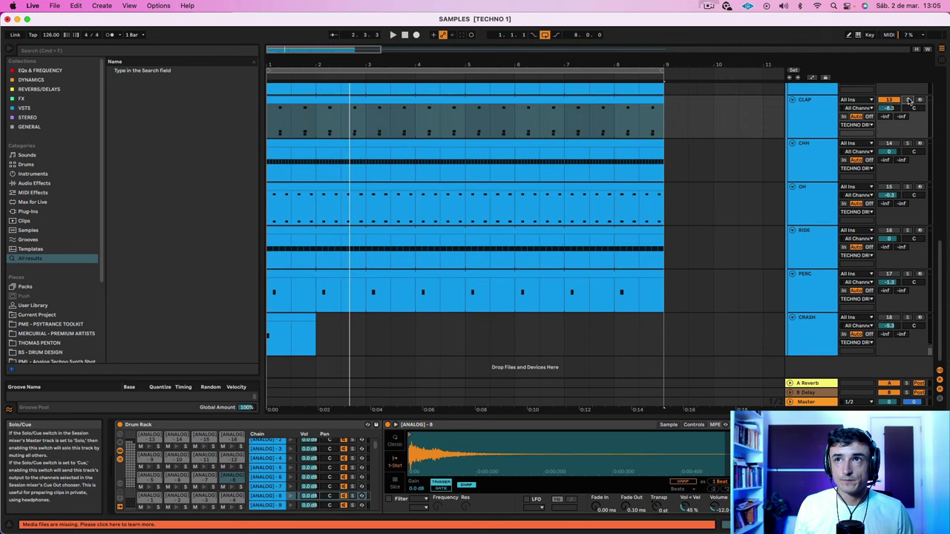
key("space")
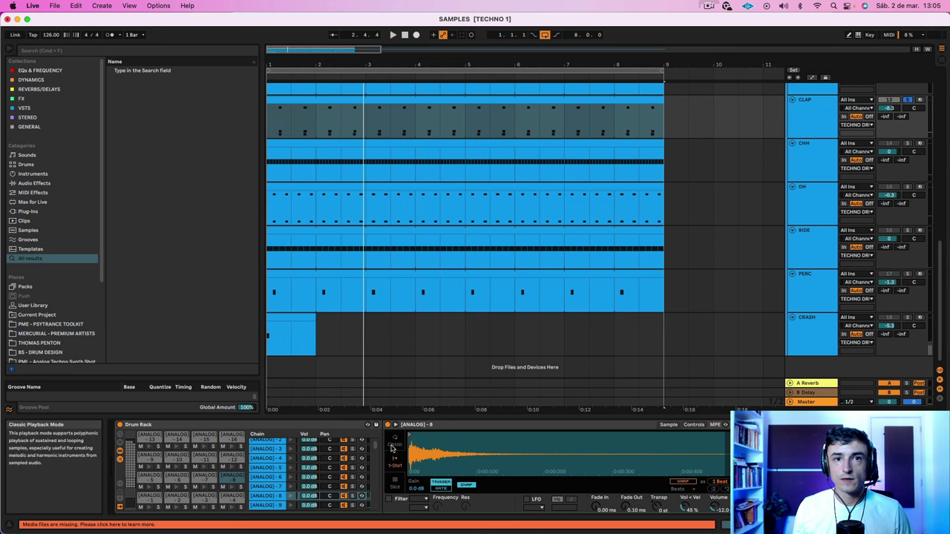
left_click(395, 441)
key("space")
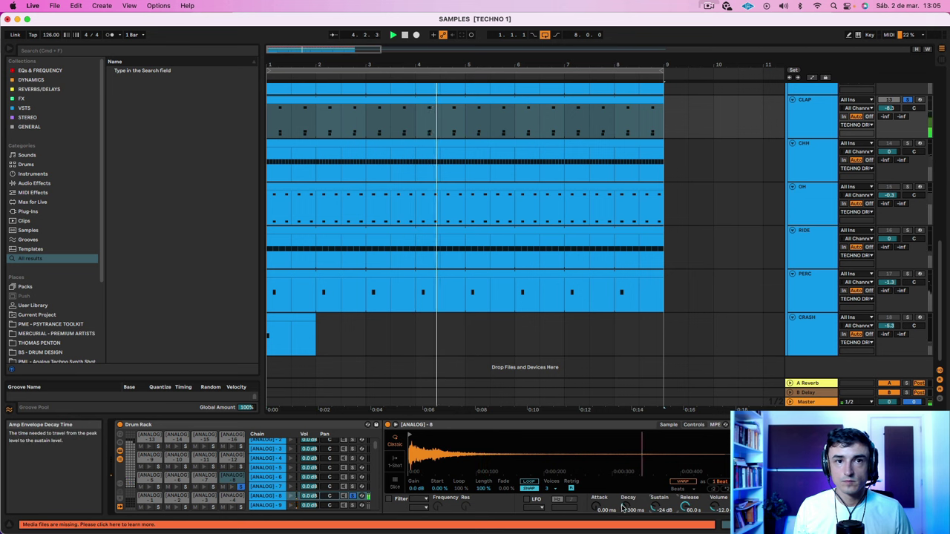
Solo the [ANALOG] - 9 chain, set its fade out to 79.5 ms, and compare it with the soloed [ANALOG] - 8 pad
left_click(288, 505)
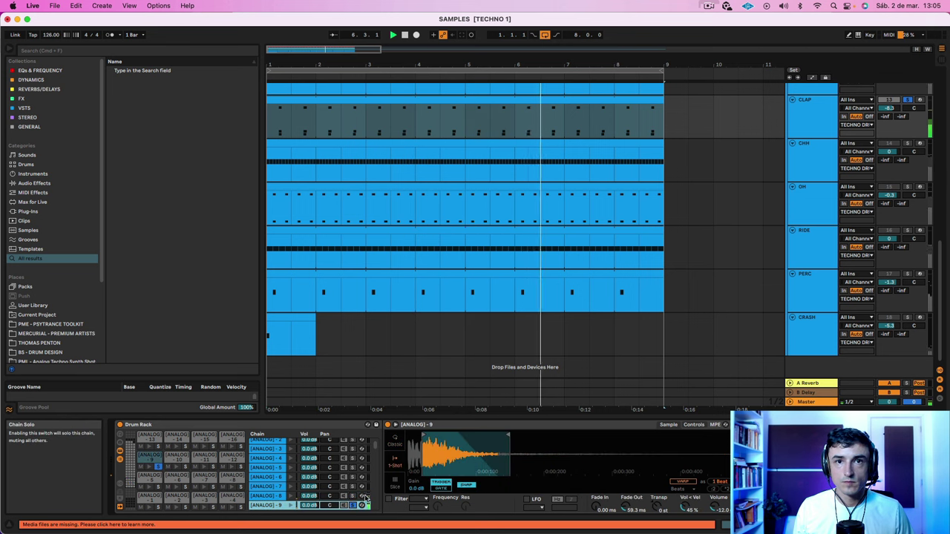
left_click_drag(626, 508, 626, 497)
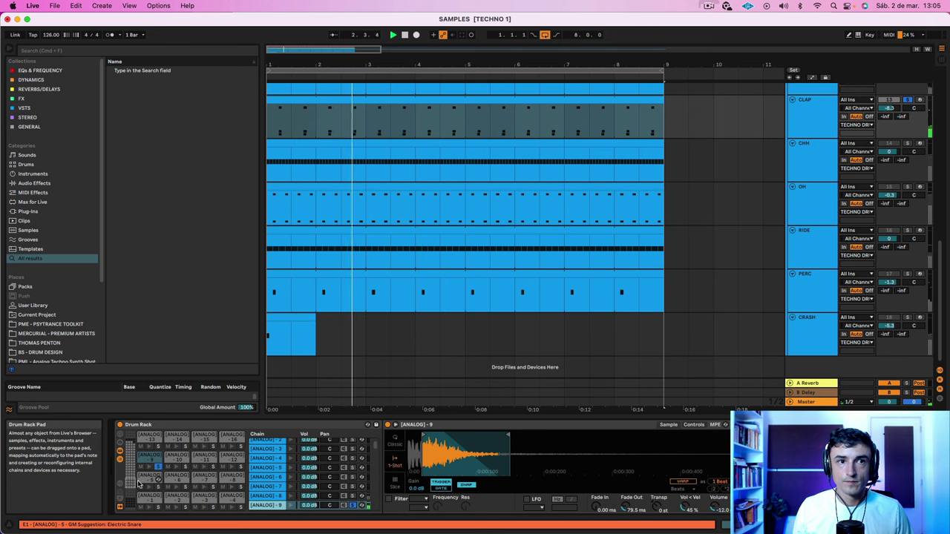
left_click(231, 484)
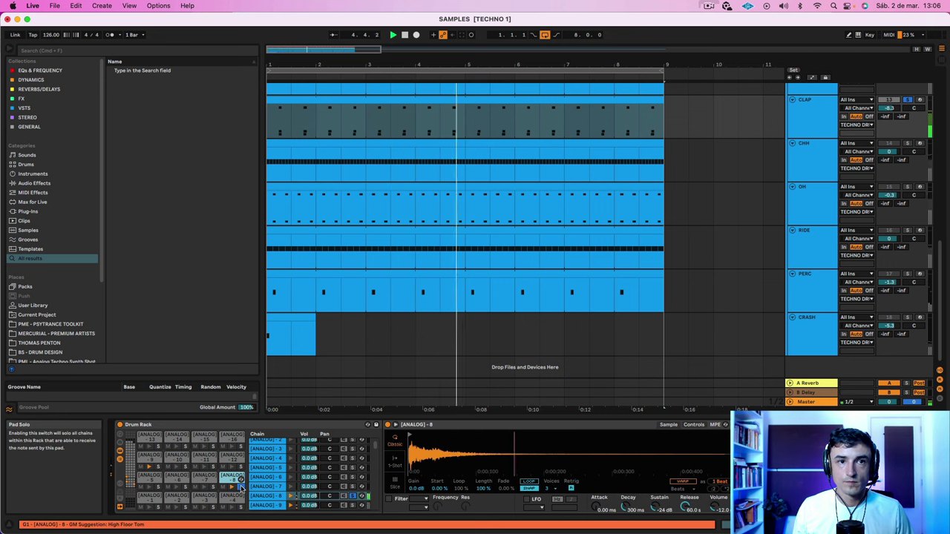
left_click(149, 458)
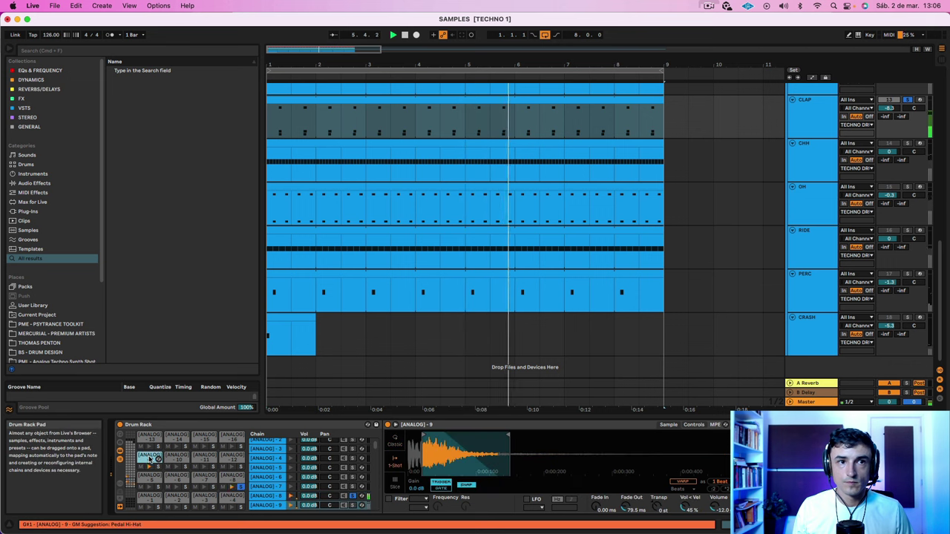
Bring the higher ANALOG and CLEAN pads into view, select the [ANALOG] - 17 pad, and solo its chain
left_click(131, 481)
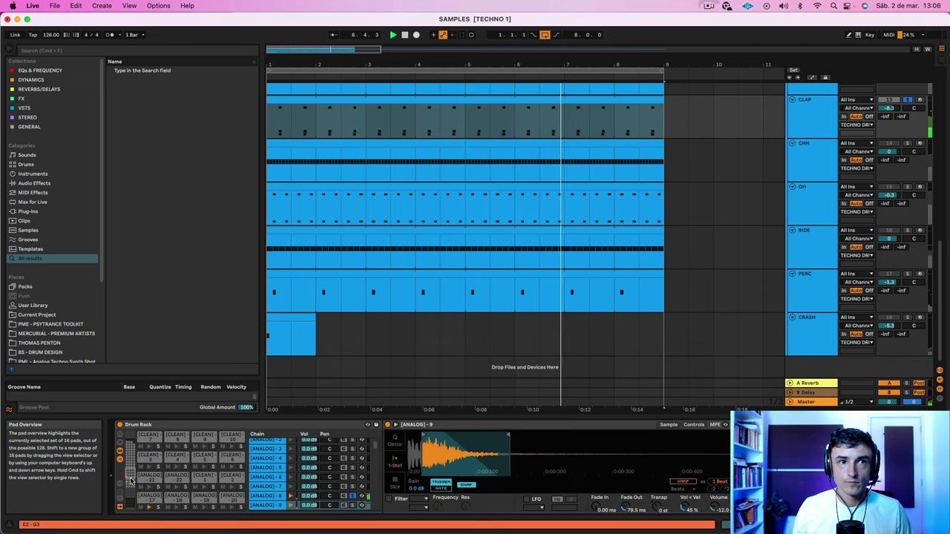
left_click(150, 500)
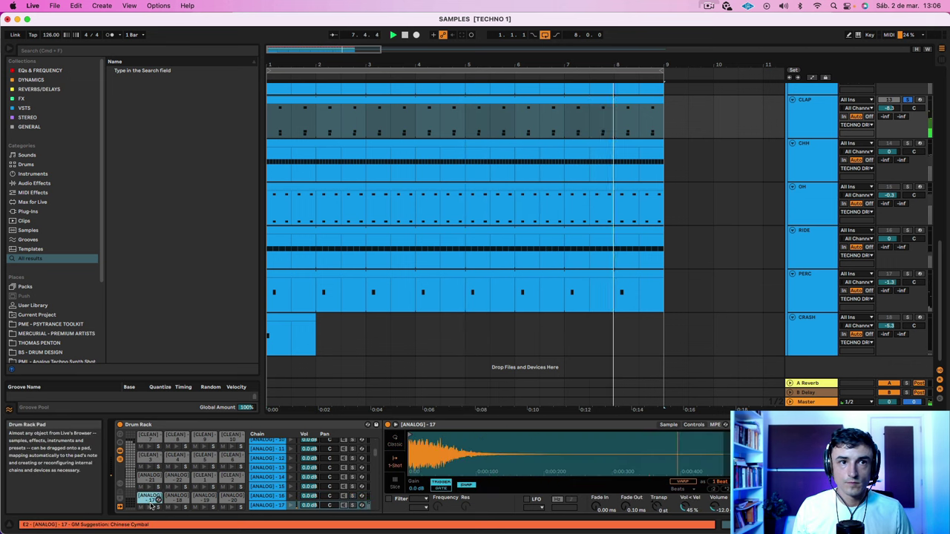
left_click(352, 506)
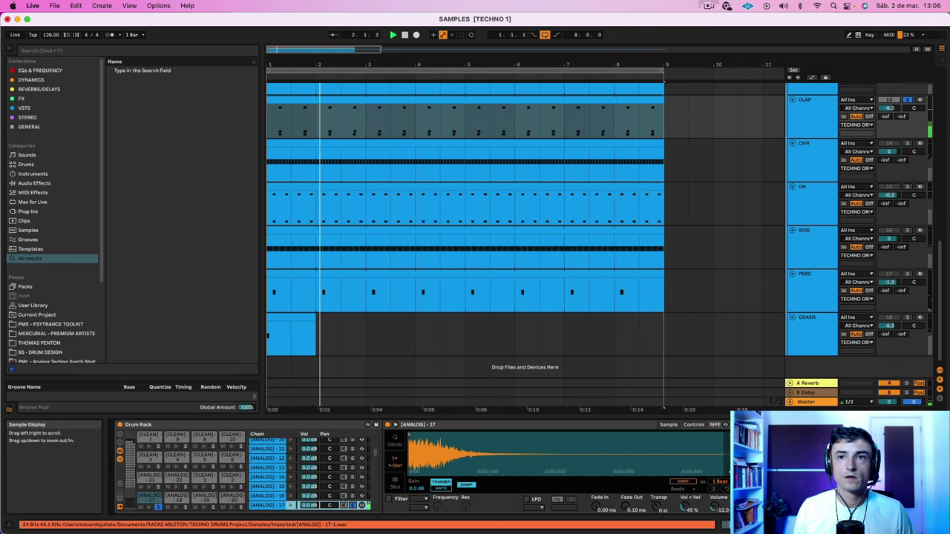
Shorten the end of the [ANALOG] - 17 sample to its opening burst, set its fade out to 91.1 ms, and unsolo the chain
mouse_move(728, 435)
left_mouse_down()
mouse_move(484, 436)
mouse_move(500, 436)
left_mouse_up()
left_click_drag(630, 508, 631, 450)
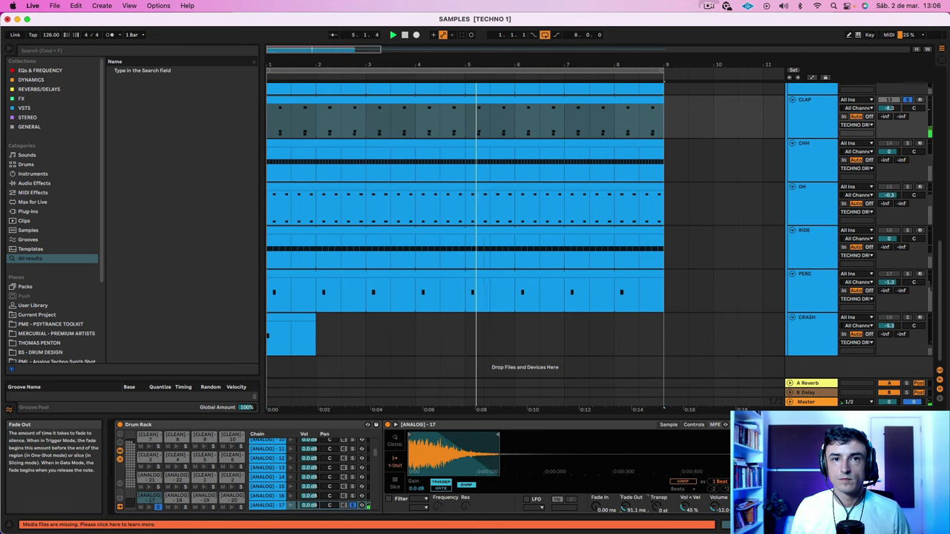
left_click(355, 506)
left_click(355, 506)
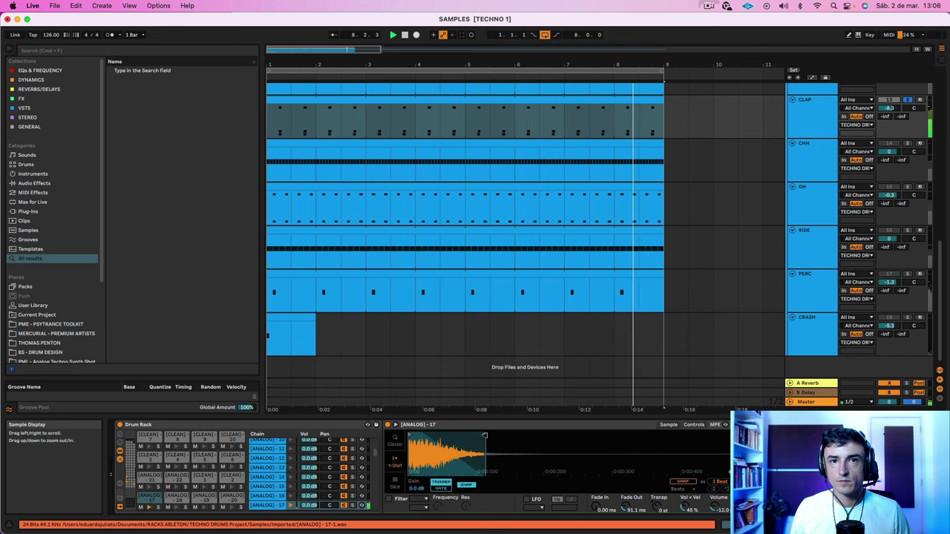
mouse_move(485, 436)
left_mouse_down()
mouse_move(444, 436)
mouse_move(473, 435)
left_mouse_up()
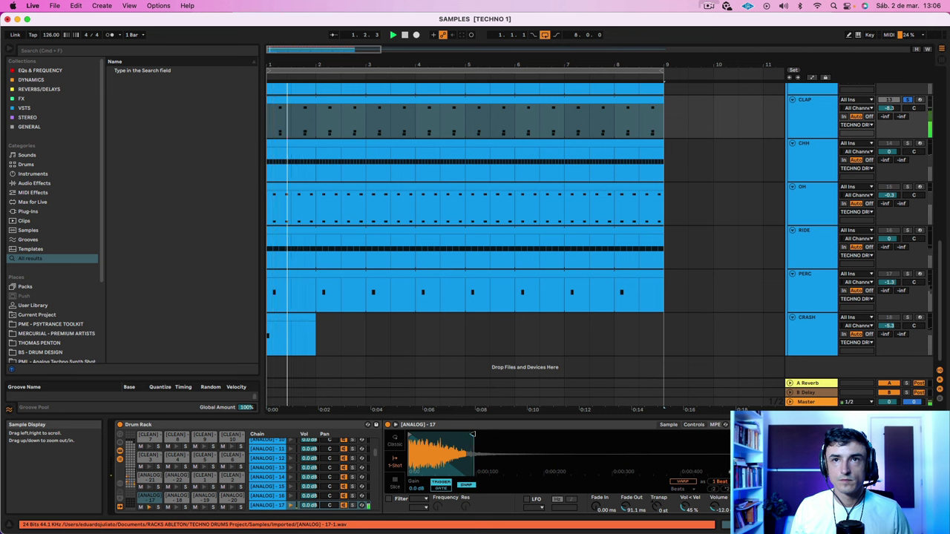
Unsolo the CLAP track to hear it in the full mix, and select its track header
left_click(908, 100)
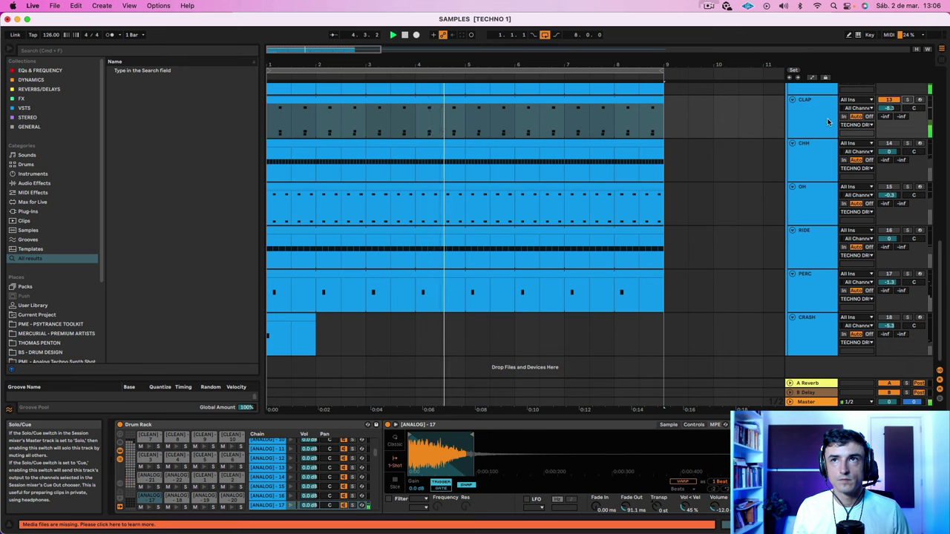
scroll(827, 121, "up", 2)
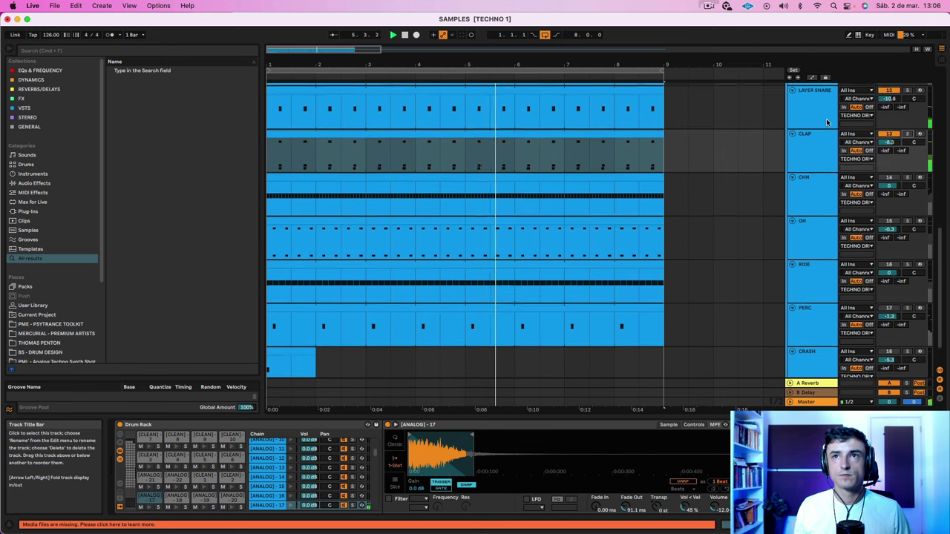
scroll(826, 118, "up", 1)
left_click(825, 167)
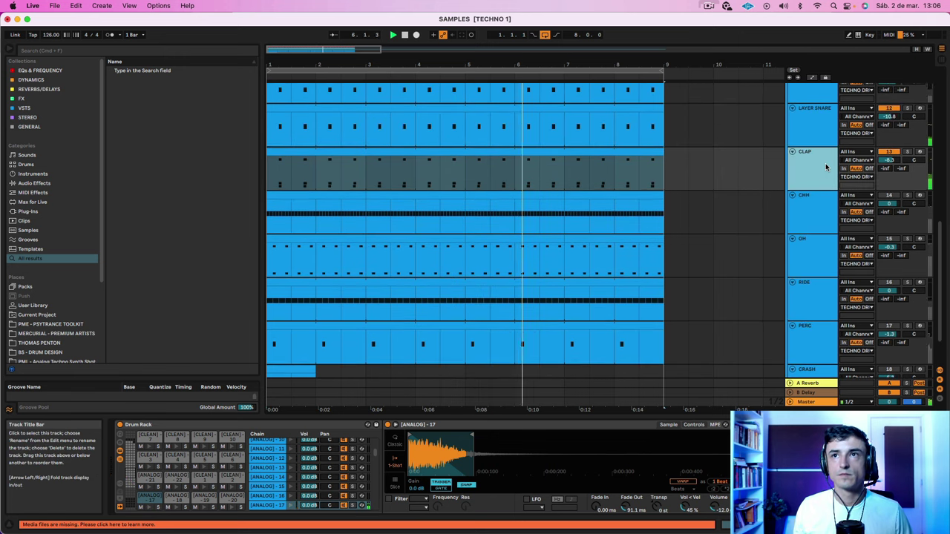
Solo the LAYER SNARE track, select its clips, and open the [LAYER] - 9 pad's sample
left_click(814, 122)
left_click(907, 108)
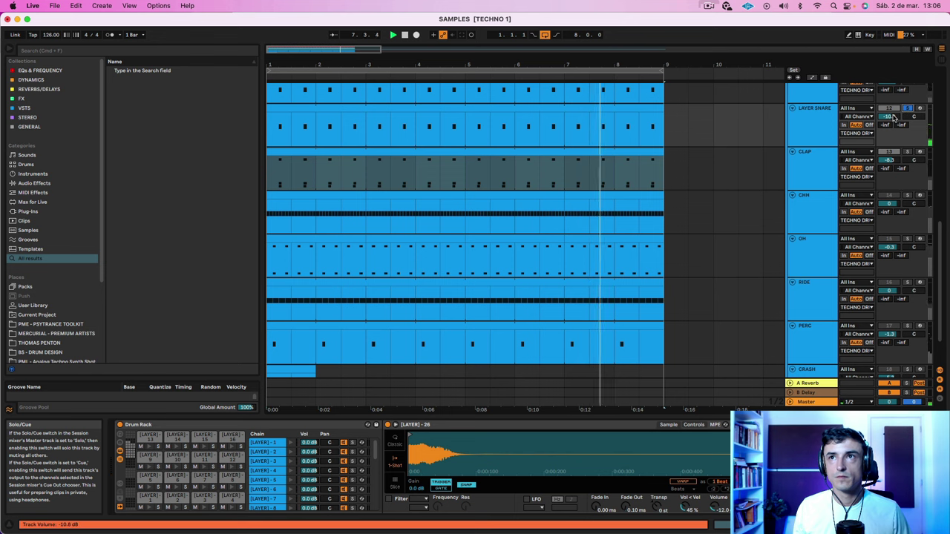
left_click(600, 115)
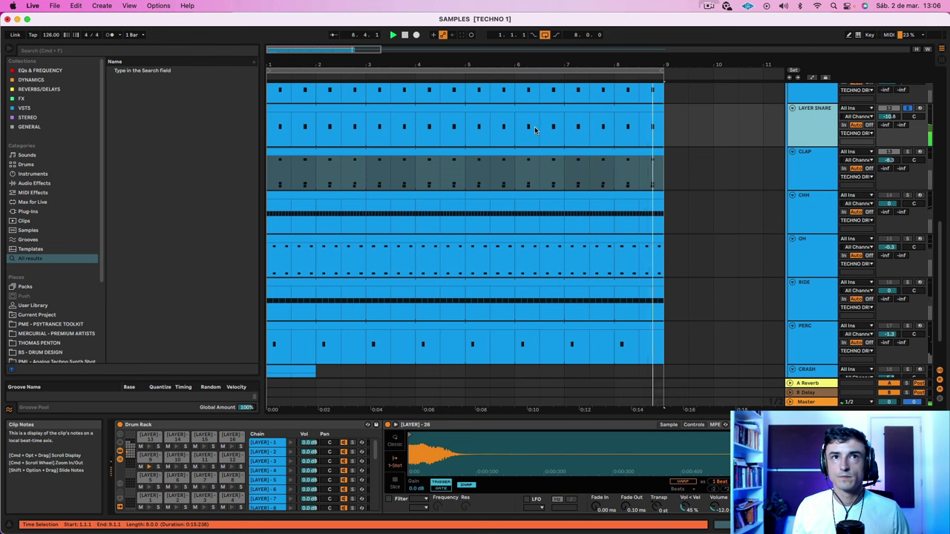
left_click(280, 106)
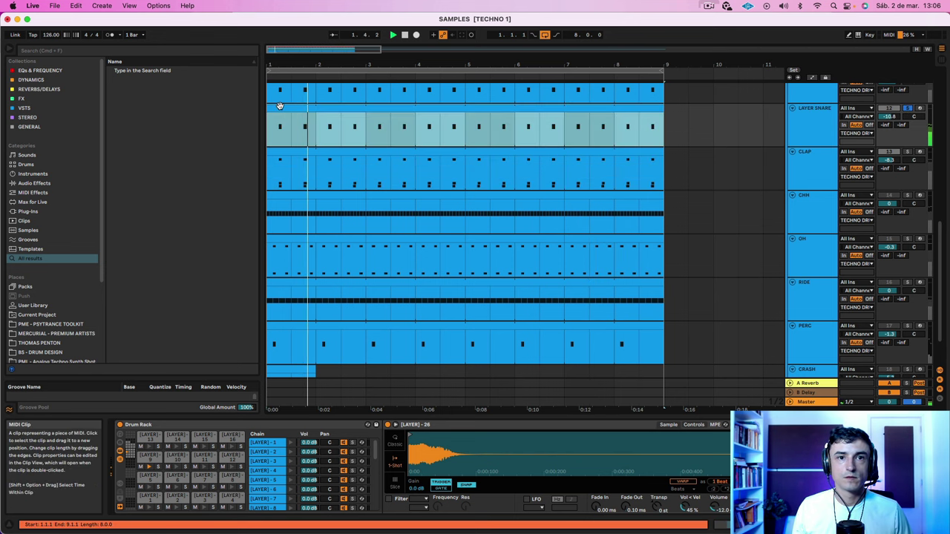
left_click(149, 457)
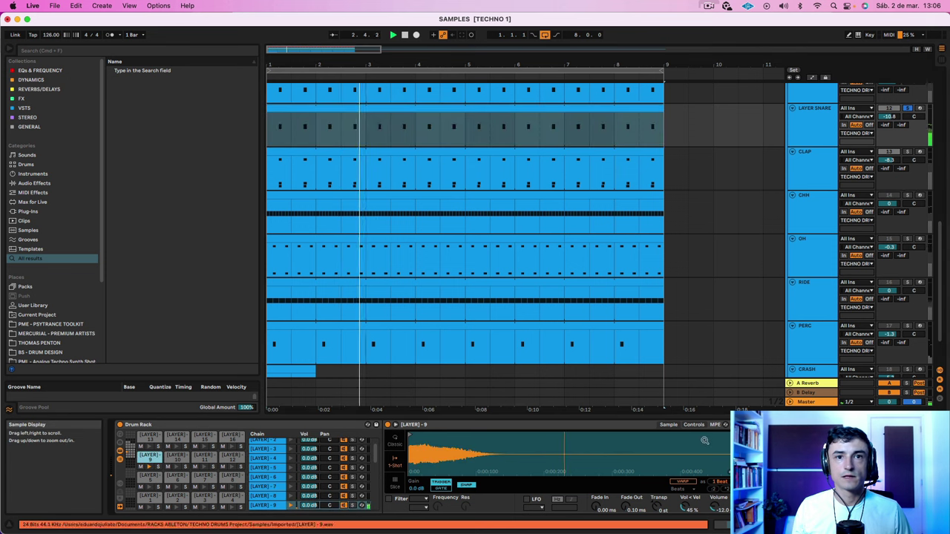
Shorten the [LAYER] - 9 sample's end to where its tail dies out, set fade out to 99.0 ms, and unsolo LAYER SNARE
mouse_move(743, 435)
left_mouse_down()
mouse_move(417, 429)
mouse_move(495, 427)
left_mouse_up()
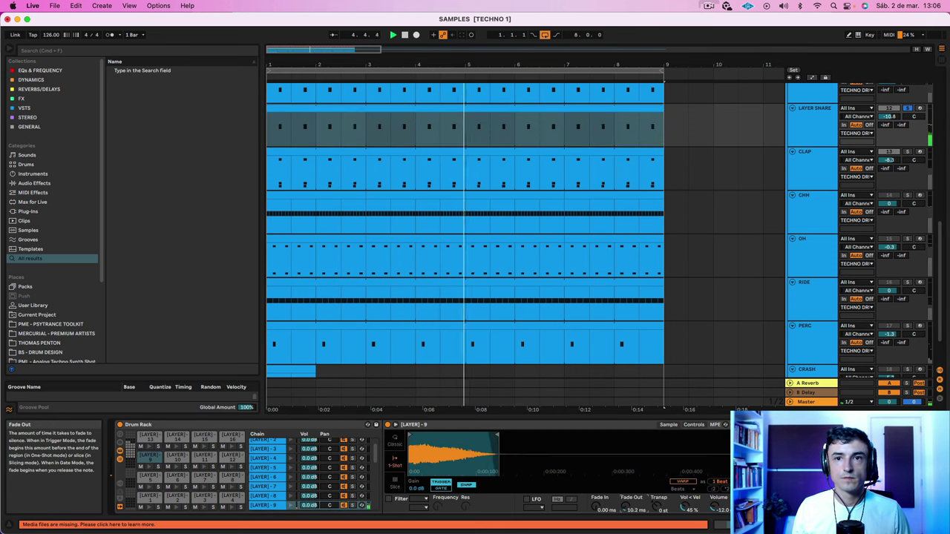
left_click_drag(632, 509, 632, 495)
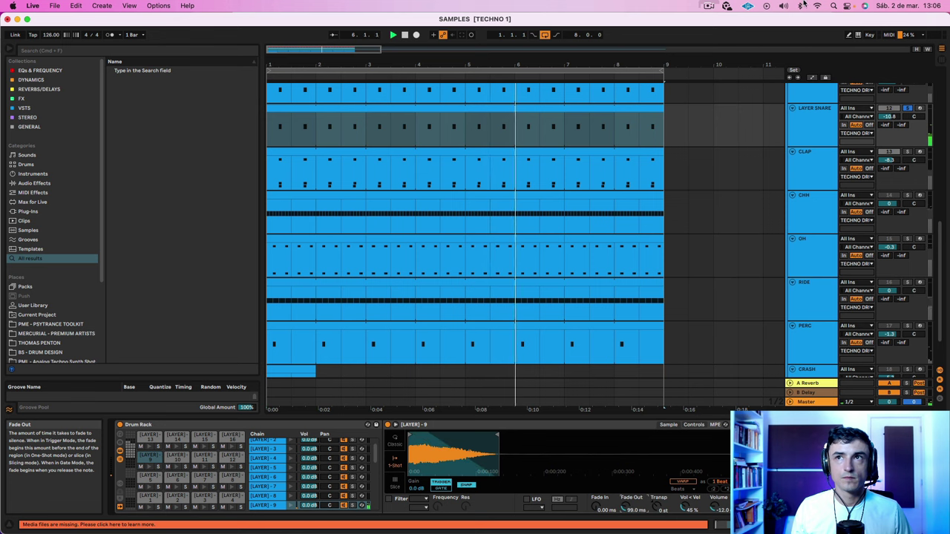
left_click(805, 126)
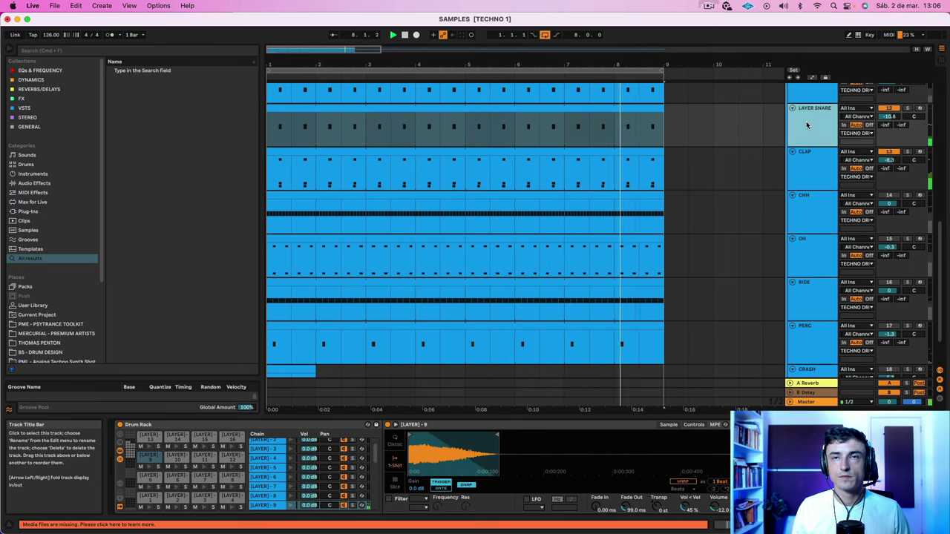
scroll(806, 121, "up", 1)
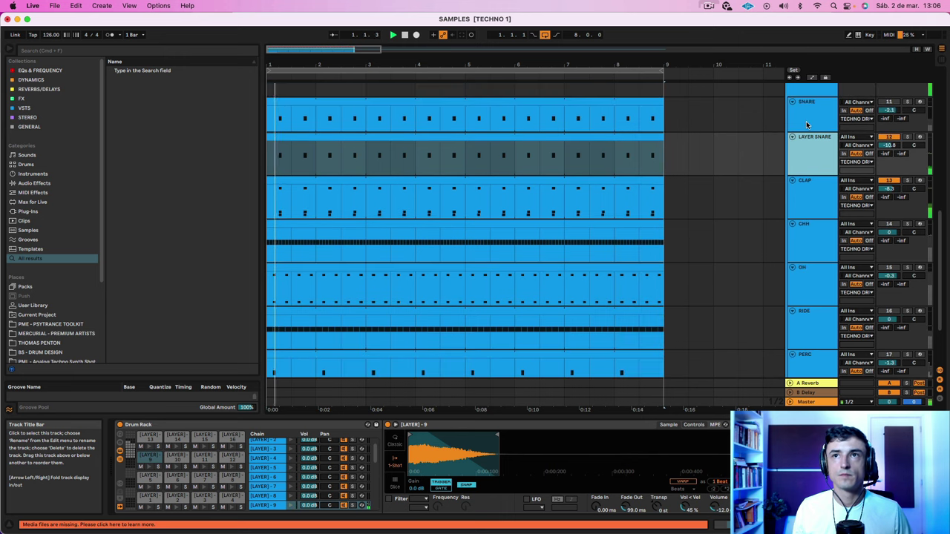
Open the PME - SIRIUS KIT folder in the browser and expand 1. DRUM KIT, 9. LOOPS, and HH - LOOPS
scroll(807, 126, "down", 3)
scroll(75, 208, "down", 5)
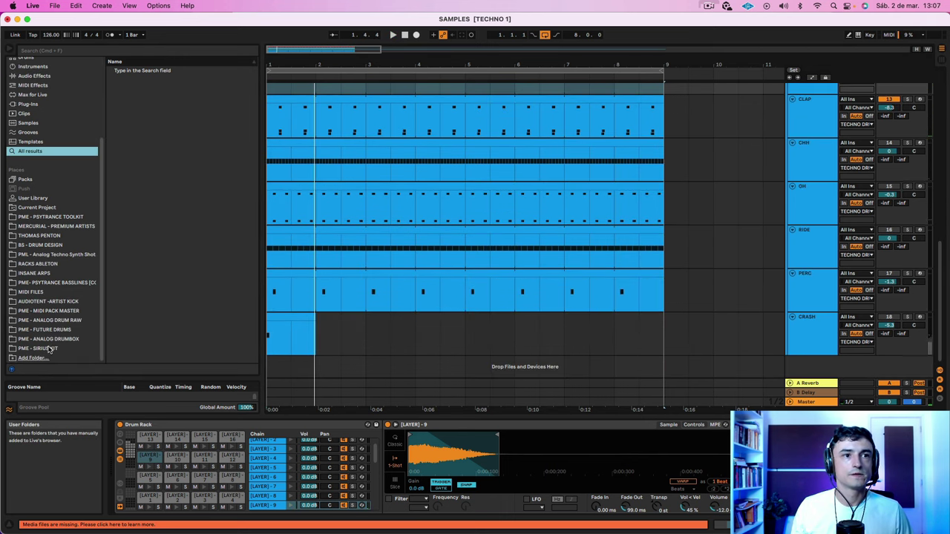
left_click(49, 349)
scroll(149, 200, "up", 5)
left_click(115, 99)
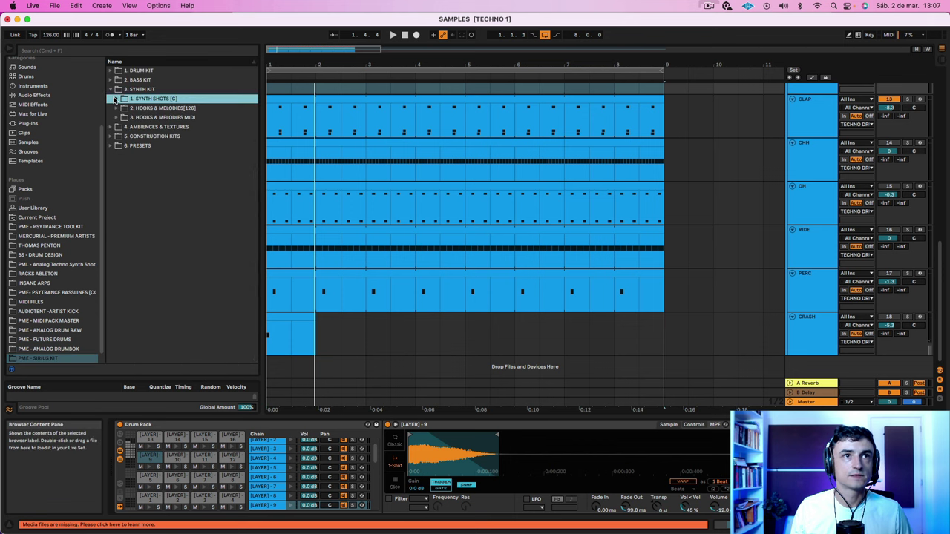
left_click(110, 89)
left_click(111, 88)
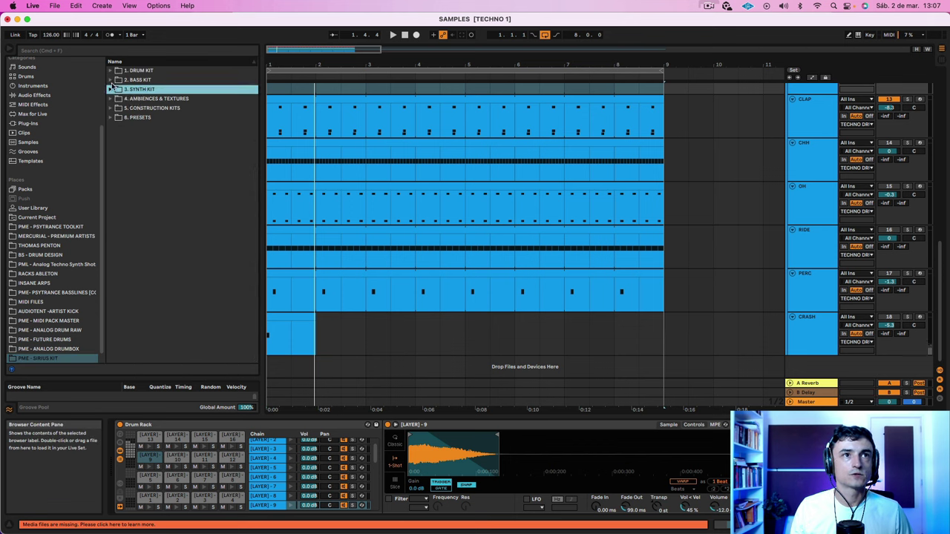
left_click(110, 70)
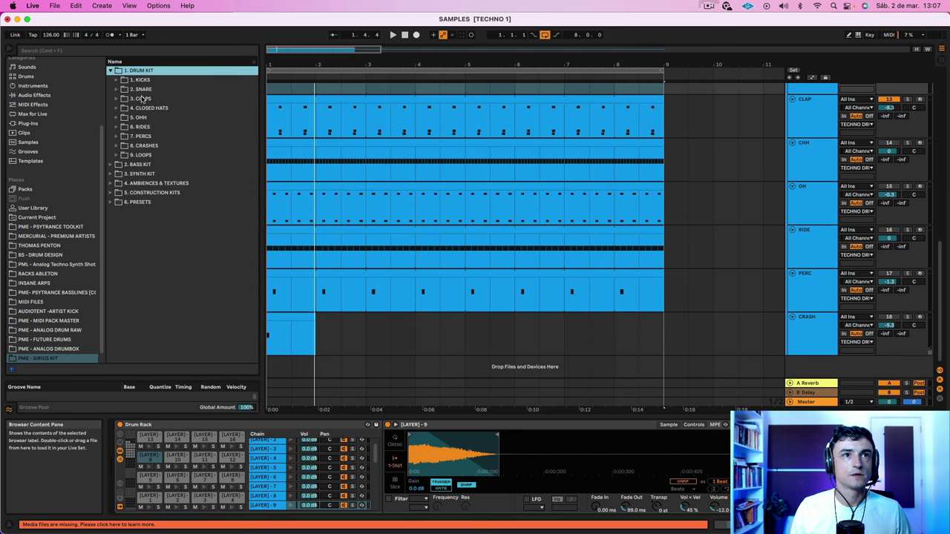
left_click(117, 156)
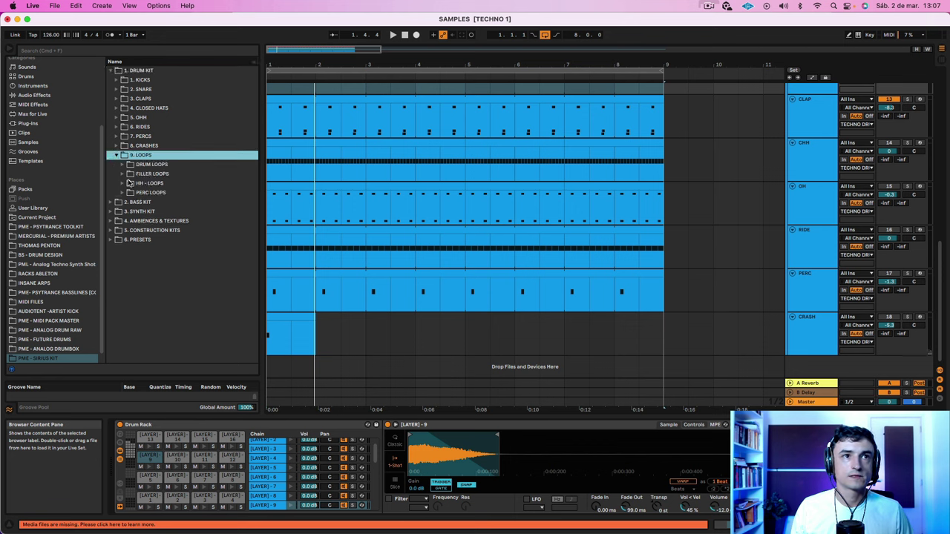
left_click(124, 184)
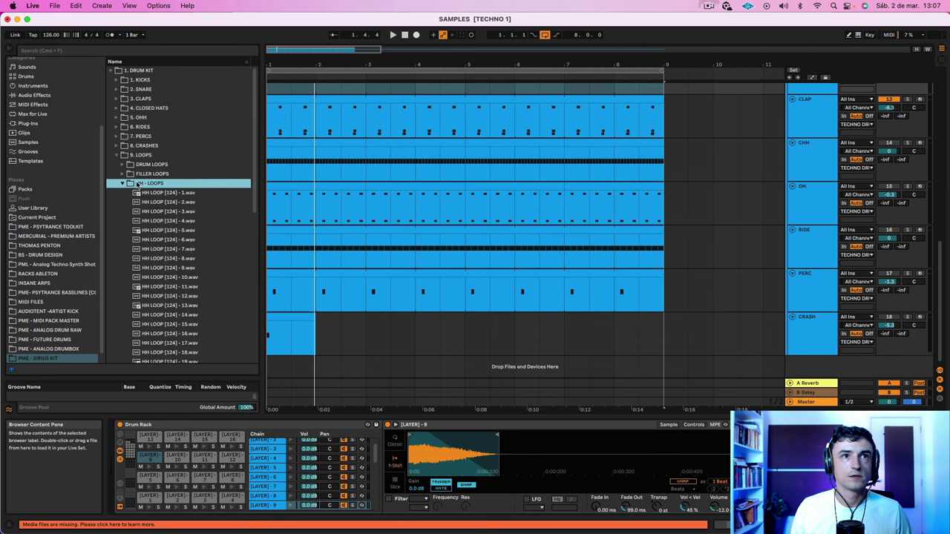
Audition several HH LOOP [124] samples and SPECIAL [126] loops 15, 14 and 1 in the HH - LOOPS folder
left_click(167, 193)
left_click(166, 213)
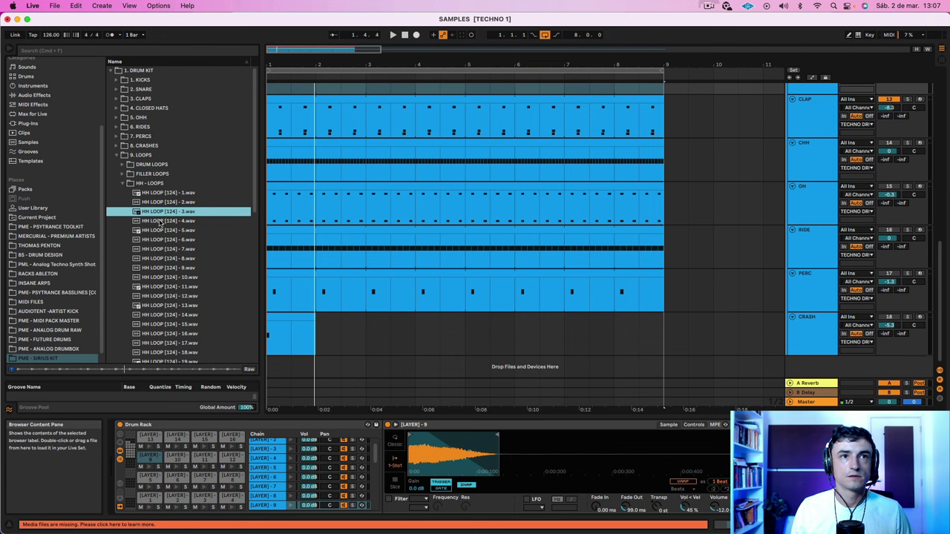
left_click(160, 221)
scroll(170, 252, "down", 10)
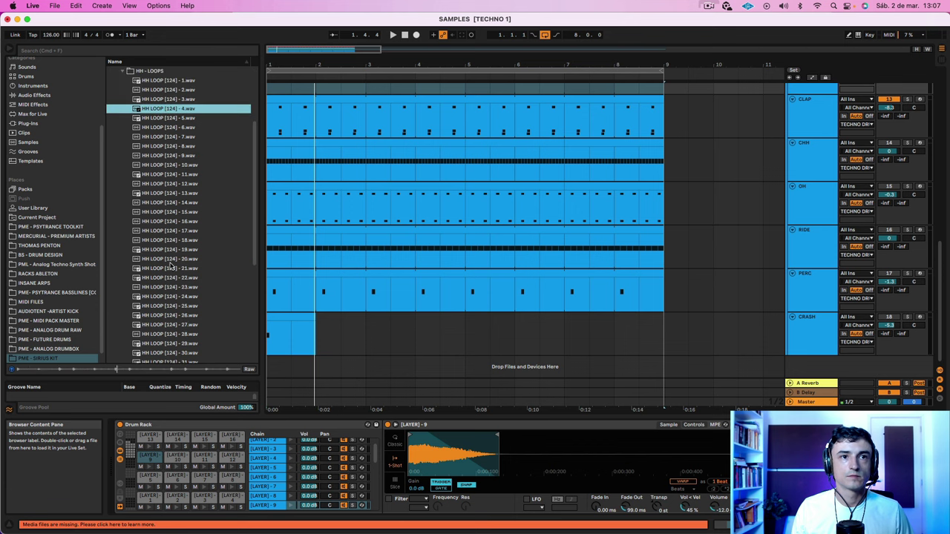
left_click(167, 303)
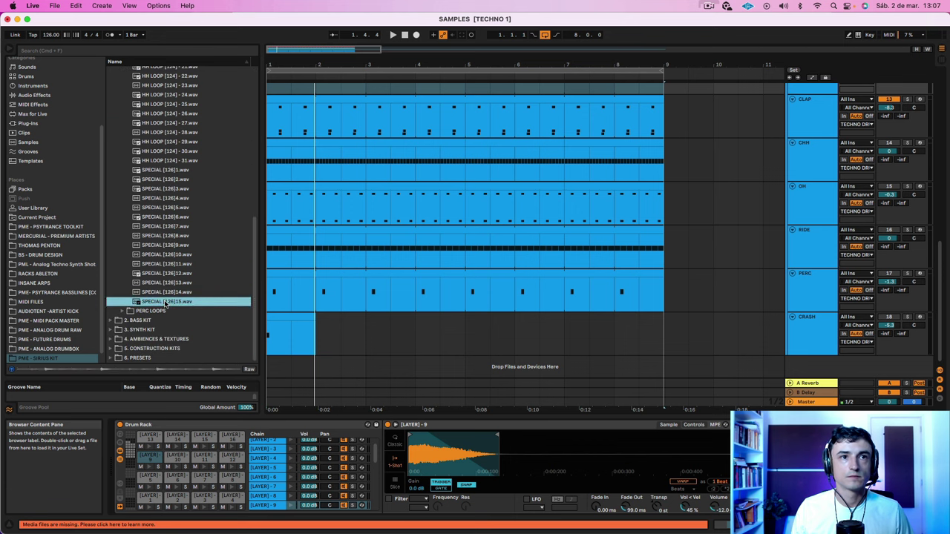
left_click(165, 292)
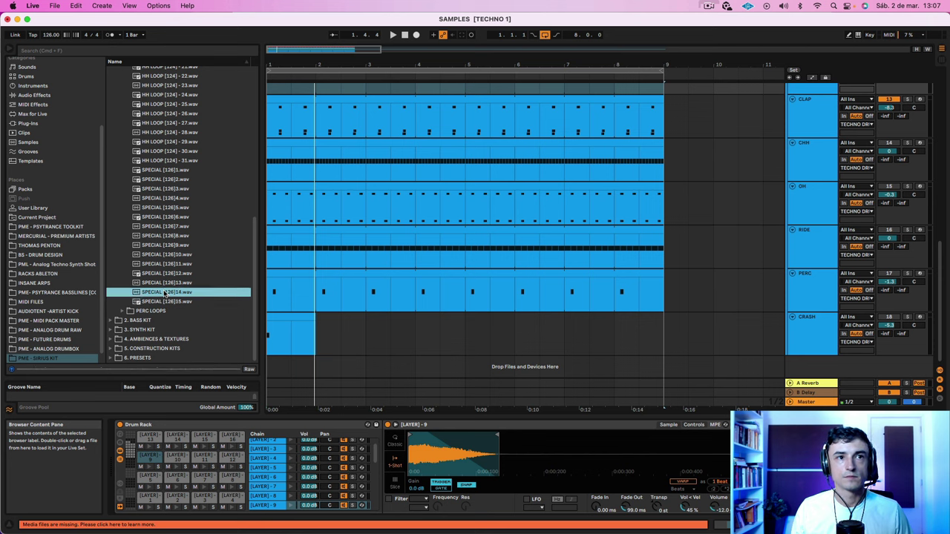
left_click(150, 171)
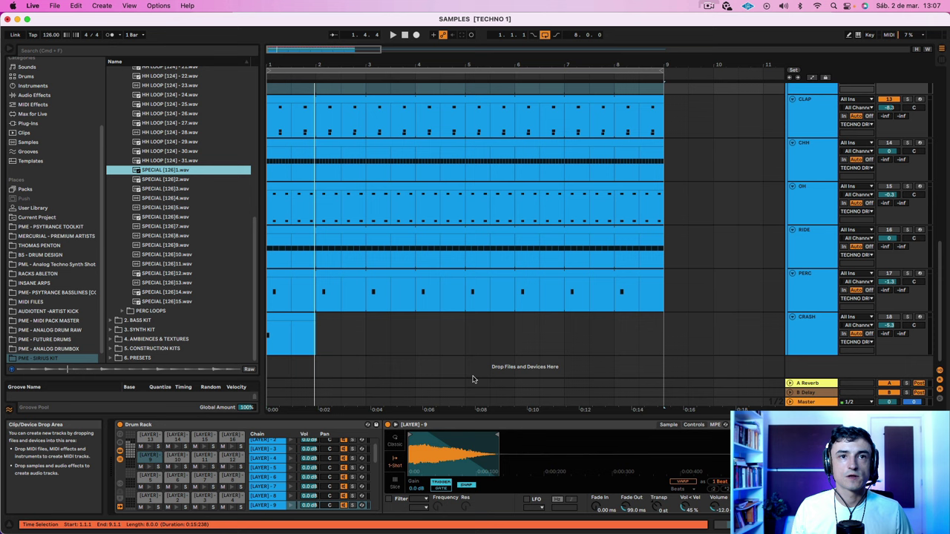
Place SPECIAL [126]1.wav at bar 1 on a new audio track below CRASH and lower its volume to -10.8 dB during playback
left_click_drag(153, 173, 310, 362)
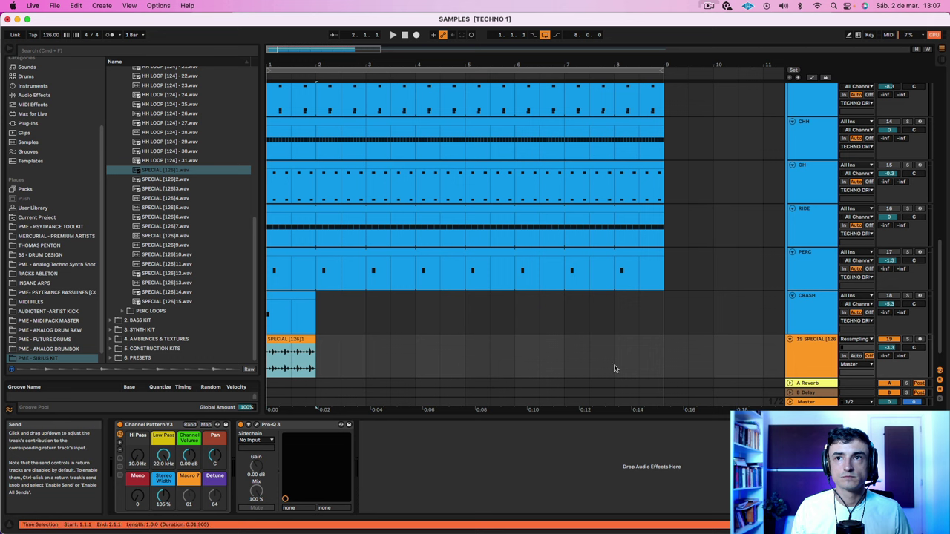
key("space")
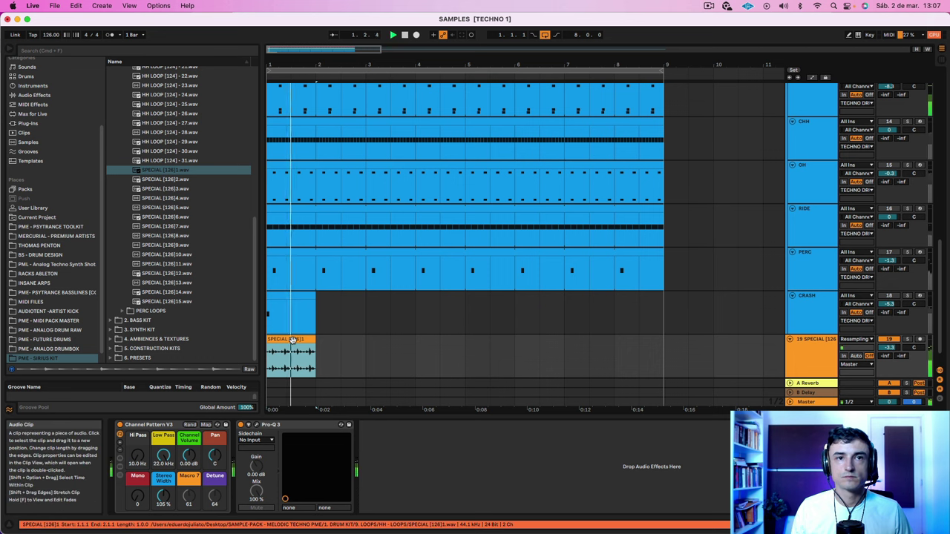
left_click_drag(888, 350, 889, 371)
key("space")
key("space")
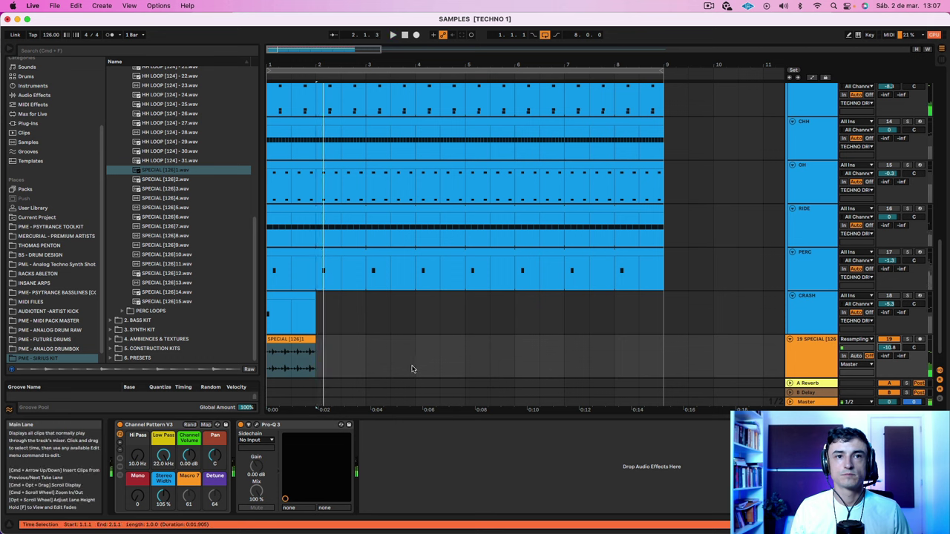
Duplicate the one-bar SPECIAL [126]1 clip seven times so the loop fills all eight bars
left_click(296, 340)
key("super+d")
key("super+d")
key("super+d")
key("super+d")
key("super+d")
key("super+d")
key("super+d")
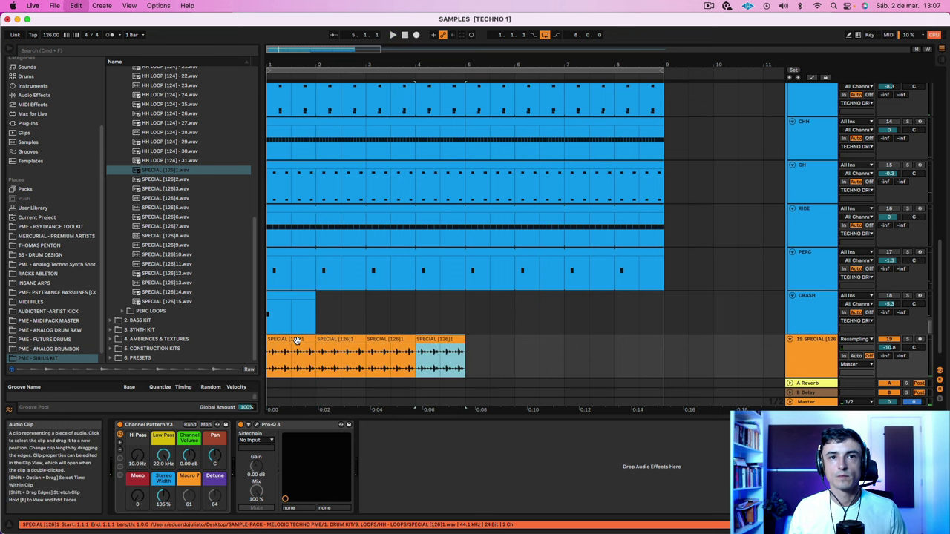
Play the arrangement and lower the SPECIAL [126]1 track's volume to -13.9 dB
key("space")
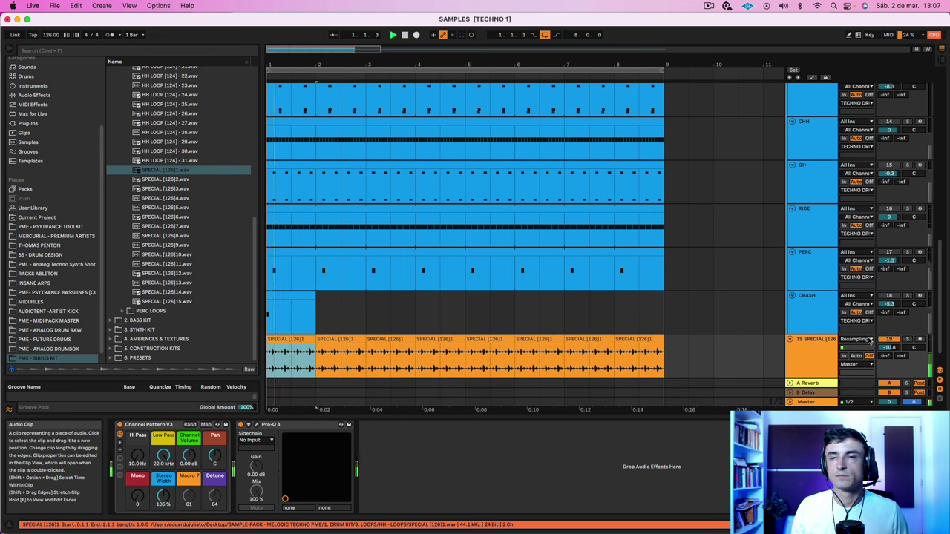
left_click_drag(890, 348, 889, 355)
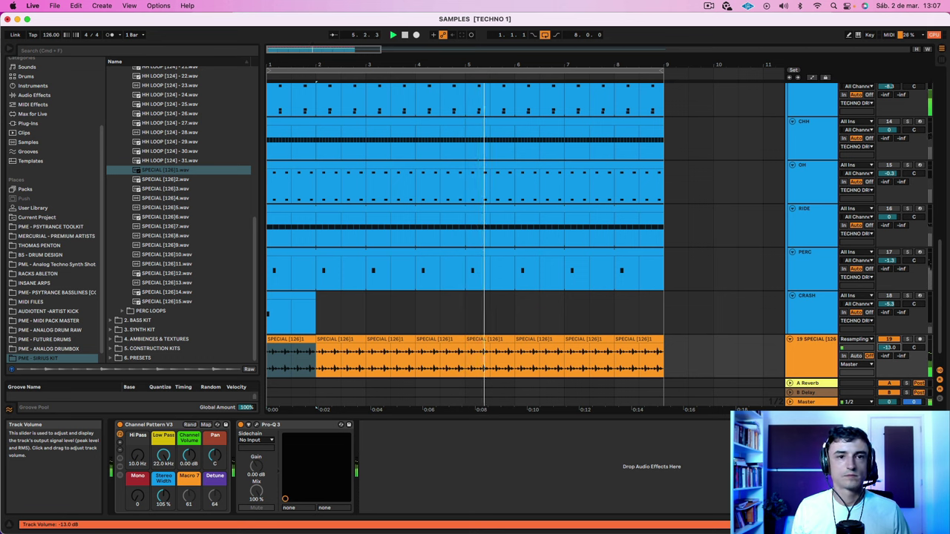
left_click_drag(888, 347, 888, 350)
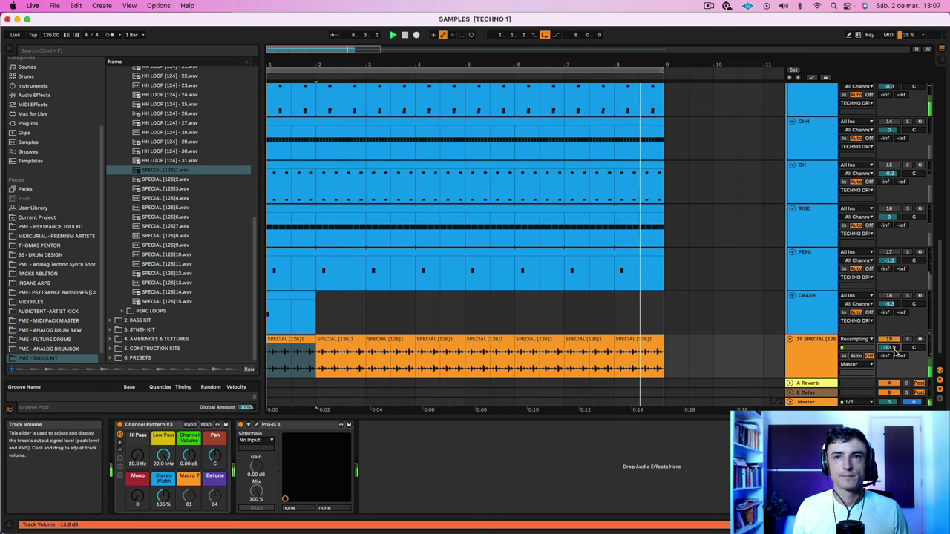
scroll(896, 352, "down", 1)
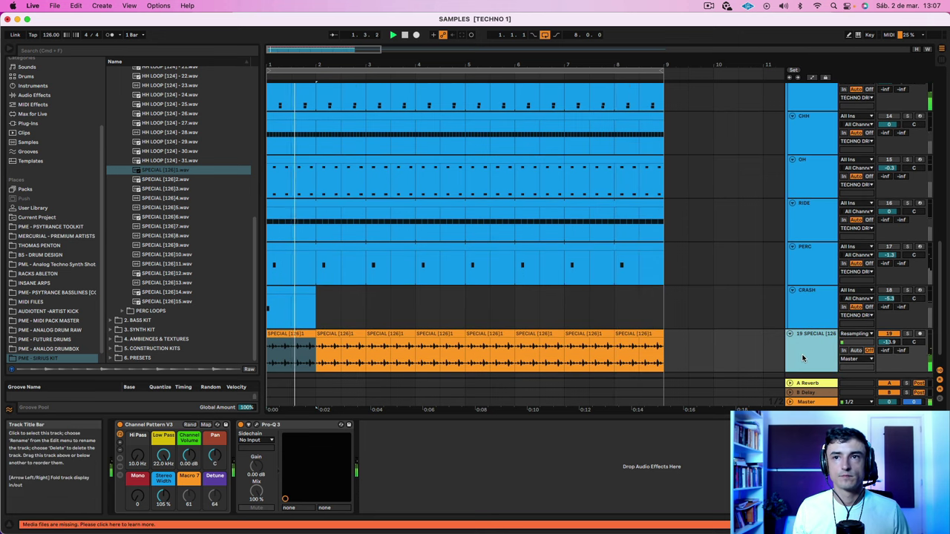
Search the browser for "compre", add a Compressor after Pro-Q 3 on the SPECIAL [126]1 track, and enable its expanded sidechain section
left_click(159, 54)
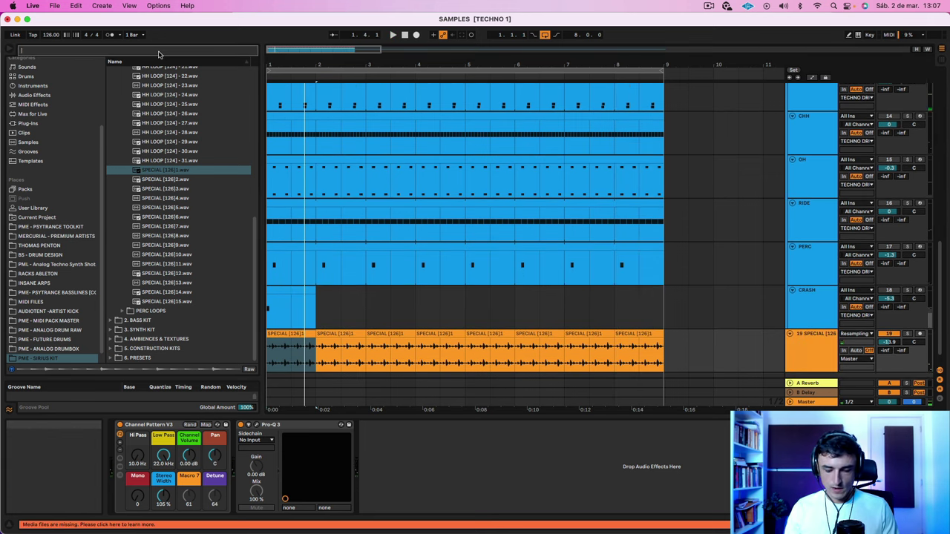
type("compre")
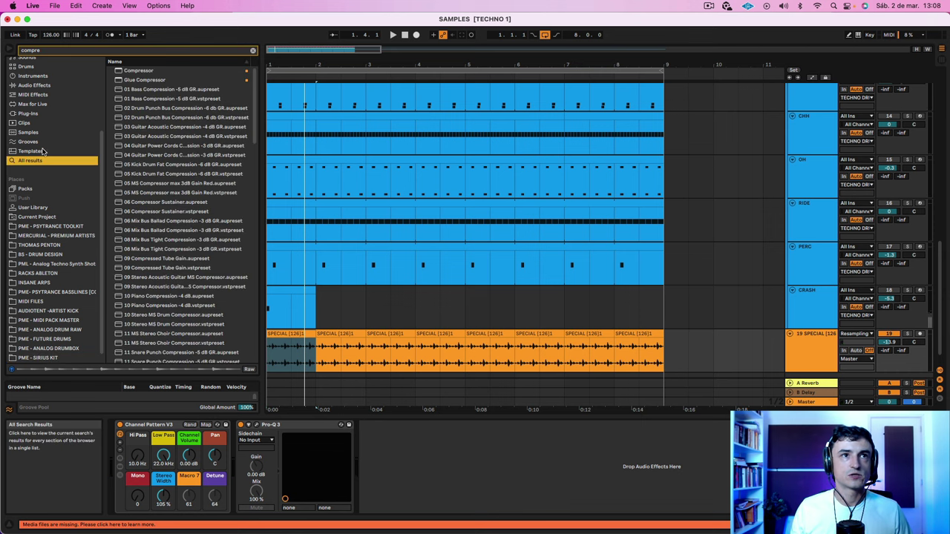
left_click(141, 71)
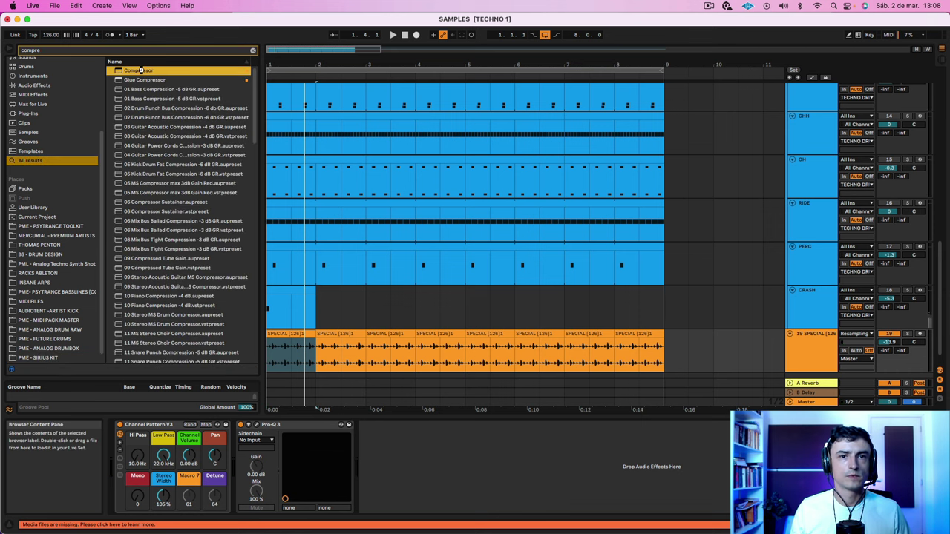
left_click_drag(358, 435, 361, 435)
left_click(372, 426)
left_click(380, 436)
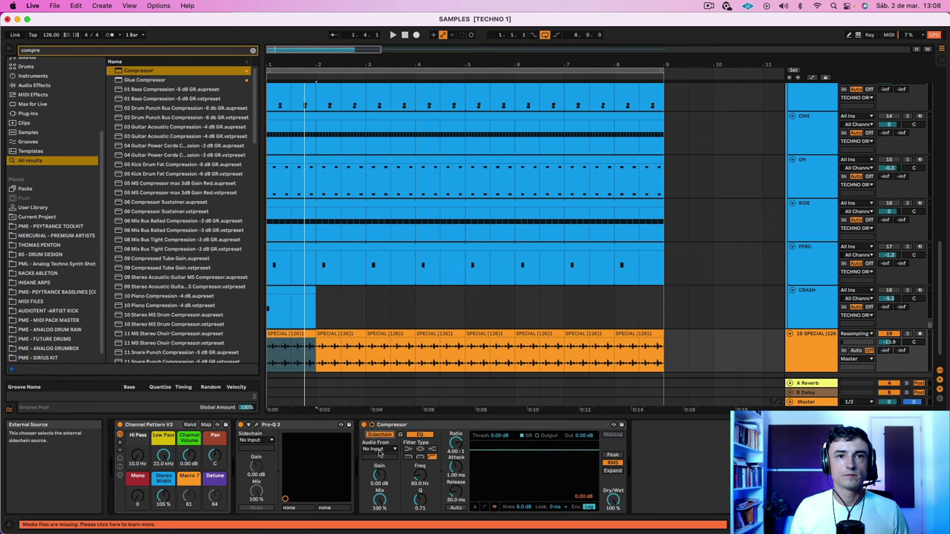
Set the Compressor's sidechain source to KICK, play the loop, and use Peak mode with a -12.2 dB threshold
left_click(380, 450)
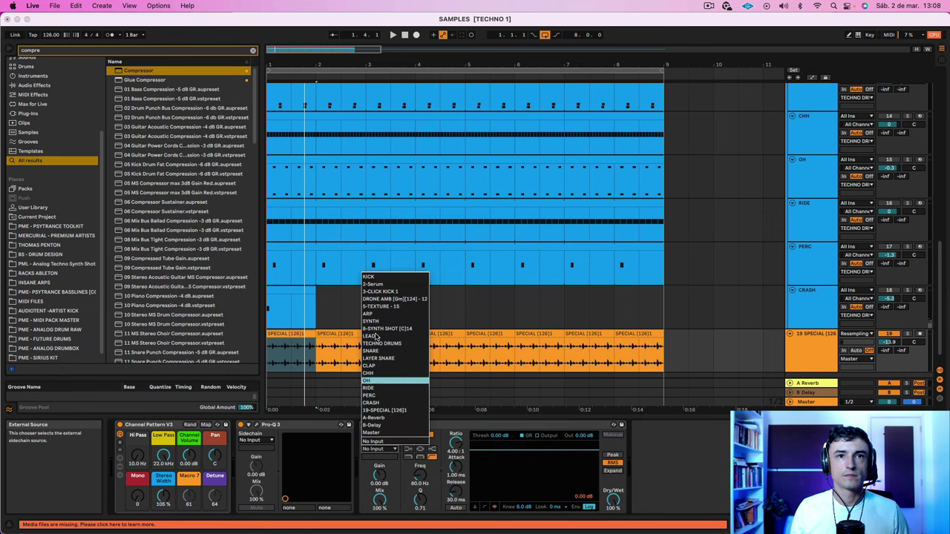
left_click(378, 283)
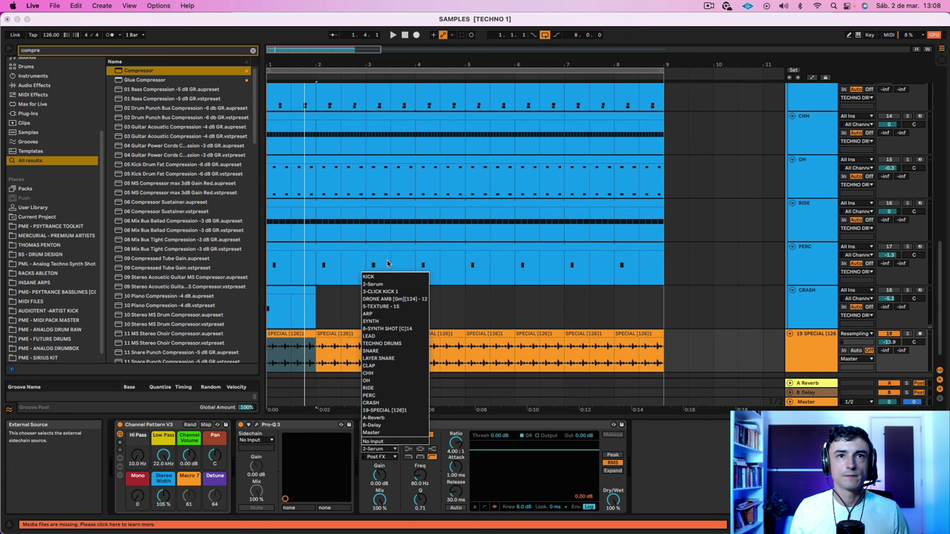
key("Return")
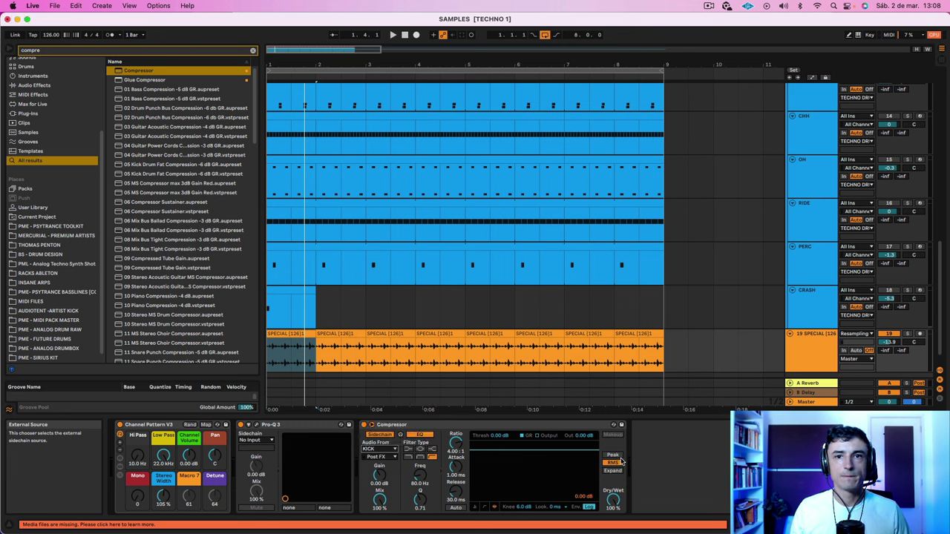
key("space")
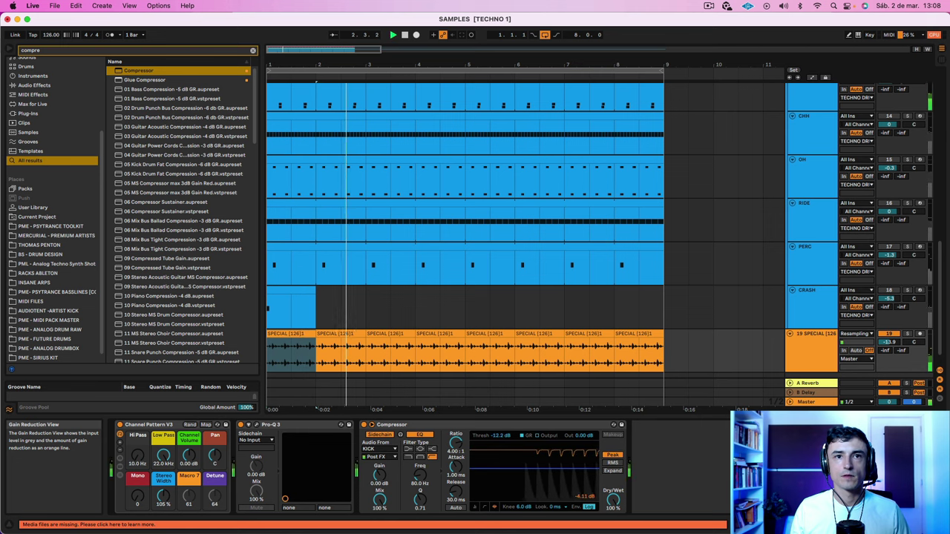
Switch the SPECIAL [126]1 Compressor to RMS mode with a -14.5 dB threshold, check the track in solo, and bypass the Compressor
left_click(614, 464)
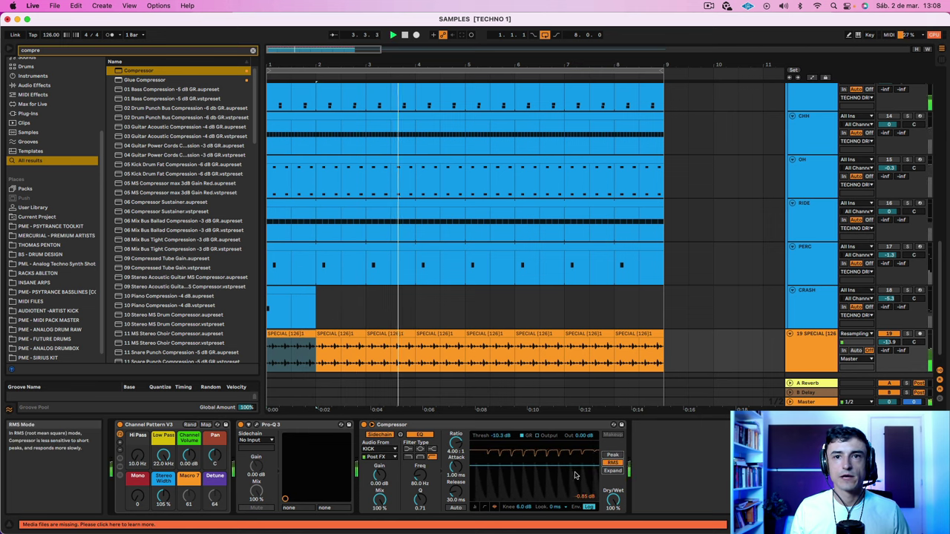
left_click_drag(535, 471, 535, 472)
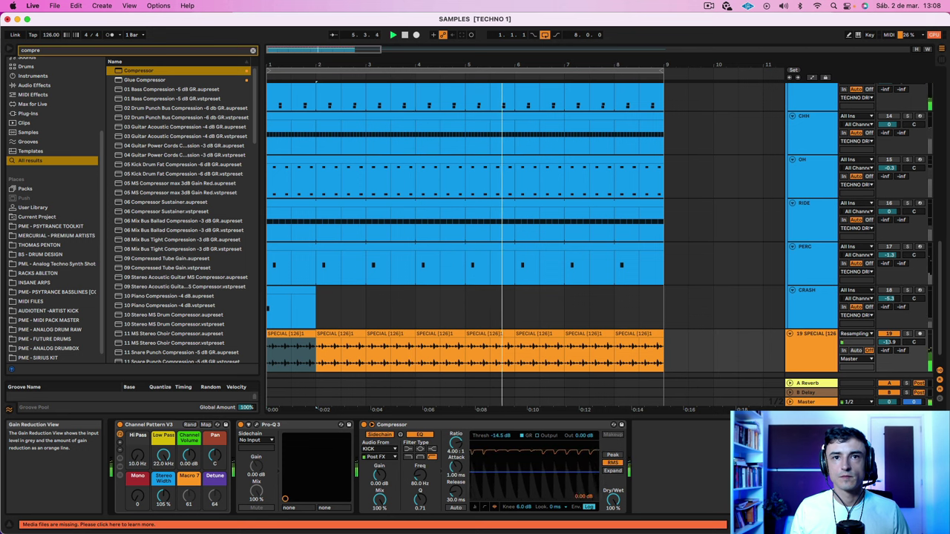
left_click(907, 334)
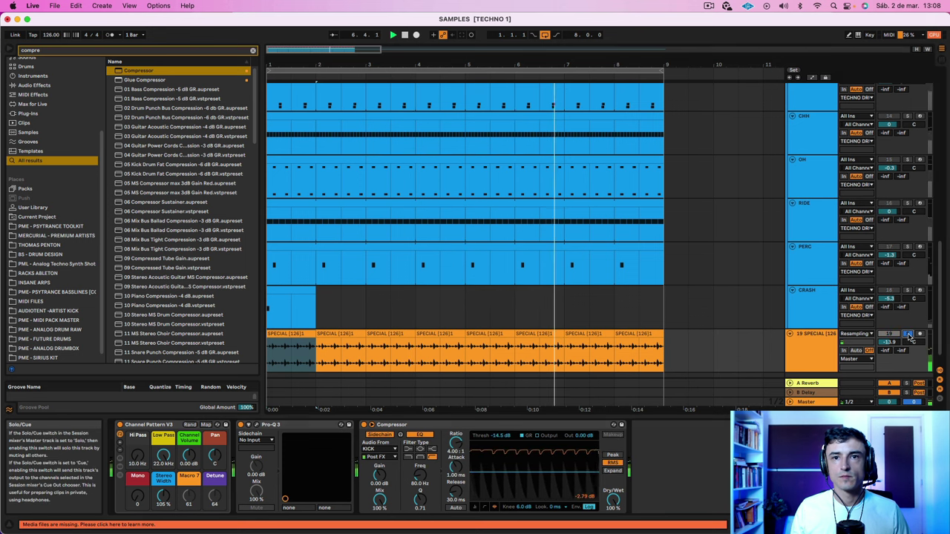
left_click(908, 335)
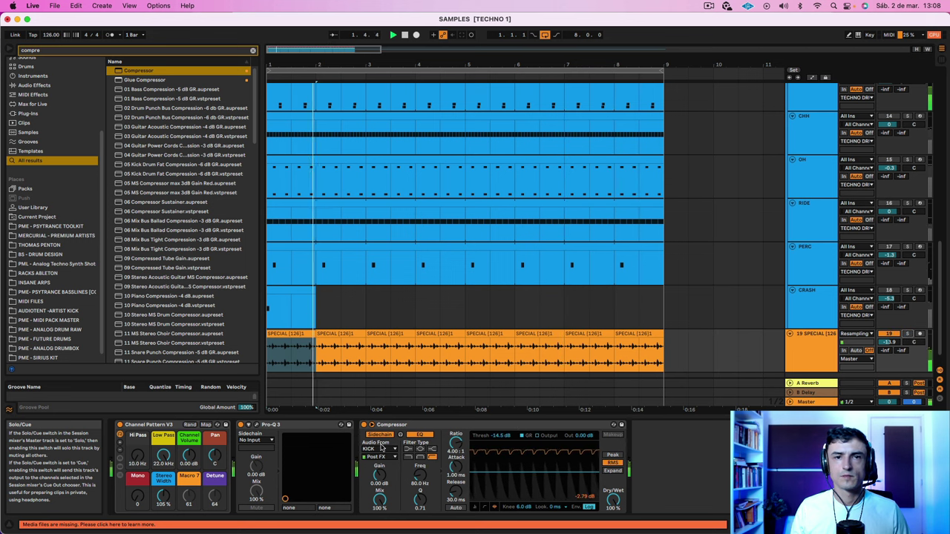
left_click(362, 425)
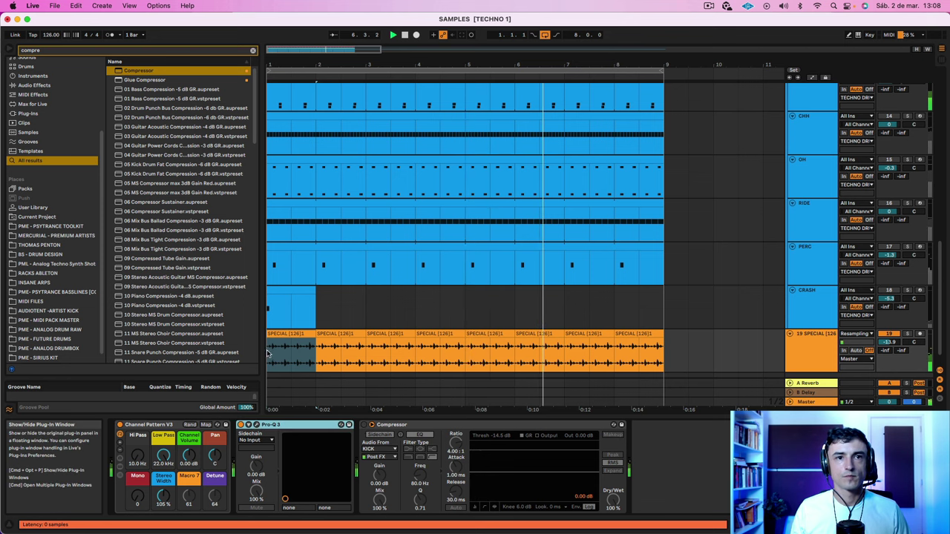
In the SPECIAL [126]1 track's Pro-Q 3, add a low cut in the mids and a bell dip of about -3.85 dB at 14675 Hz
left_click(257, 425)
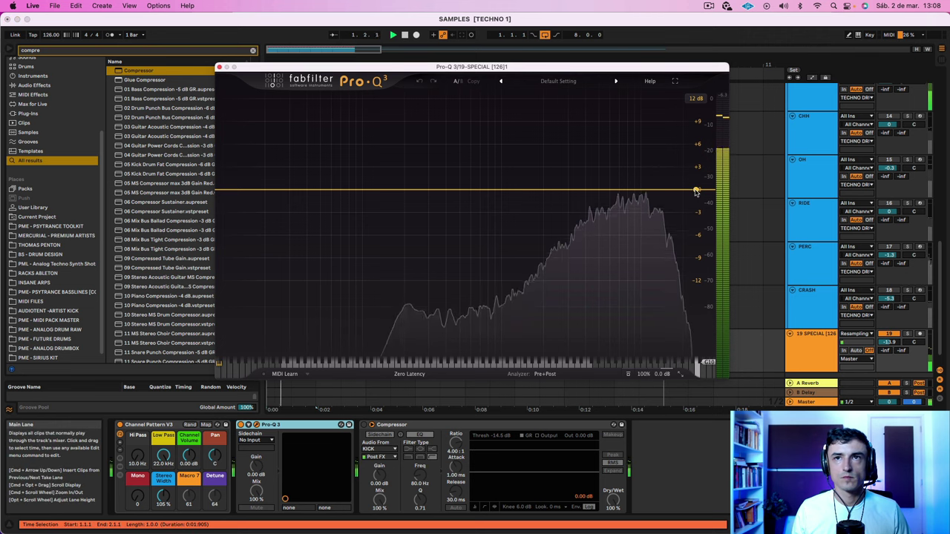
left_click(212, 191)
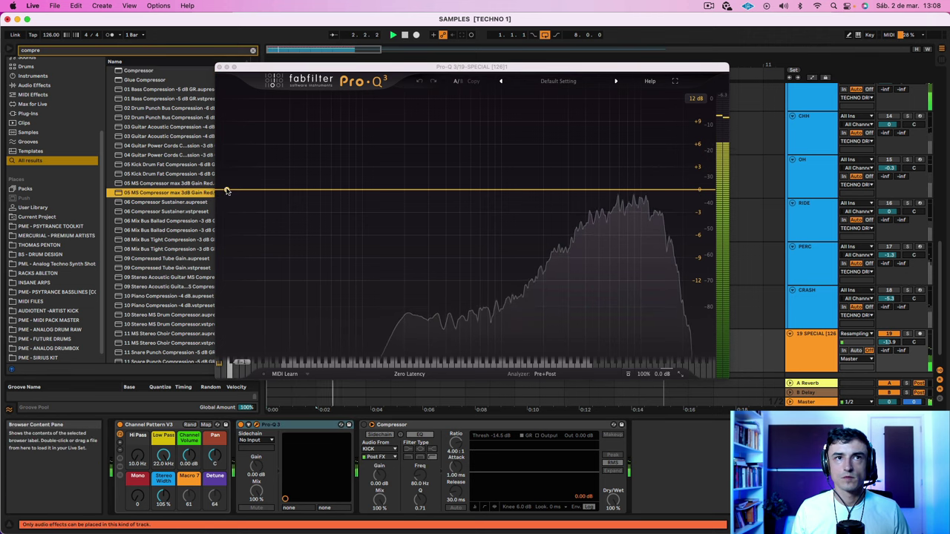
left_click_drag(226, 190, 516, 192)
left_click_drag(579, 193, 649, 201)
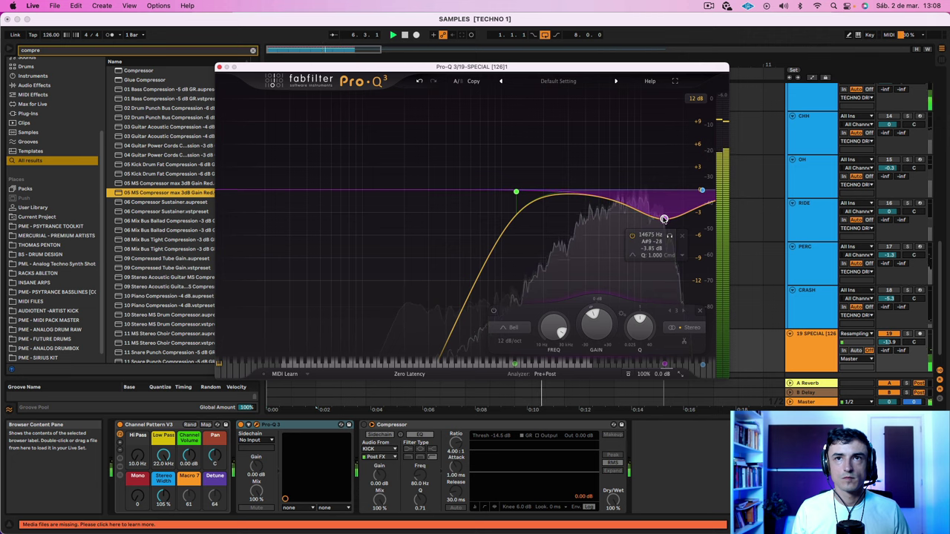
left_click(218, 68)
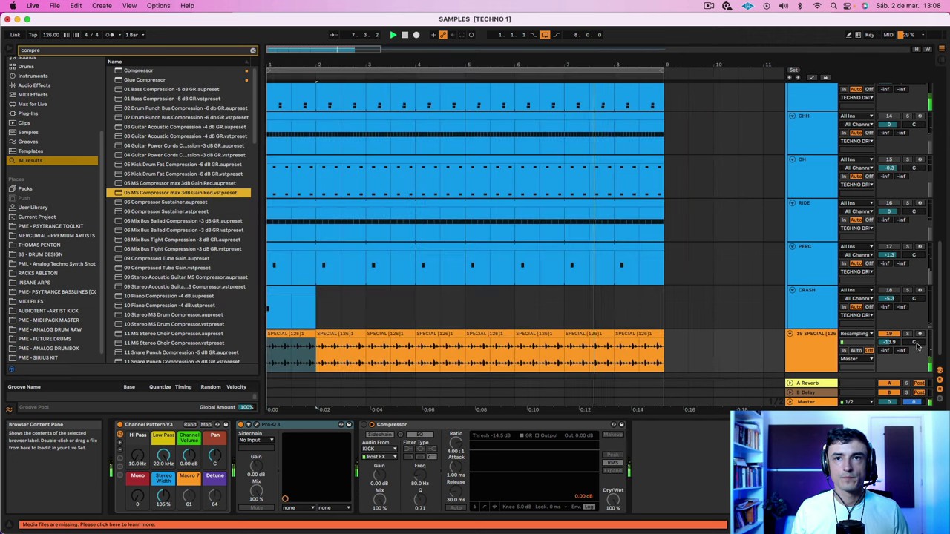
In the first two-bar CHH clip, delete every note except the [ANALOG] - 36 note at 1.1.3
left_click(810, 349)
scroll(811, 350, "down", 1)
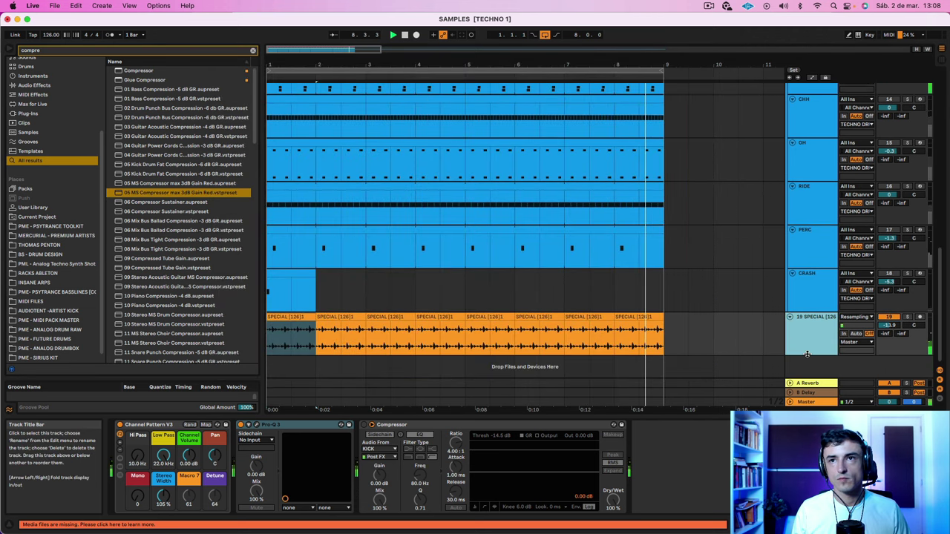
key("Left")
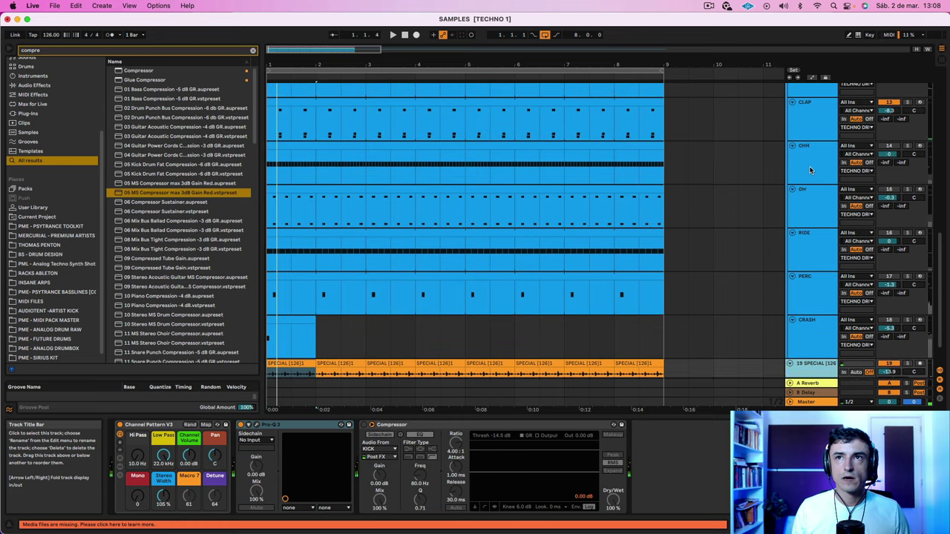
left_click(809, 167)
left_click(282, 146)
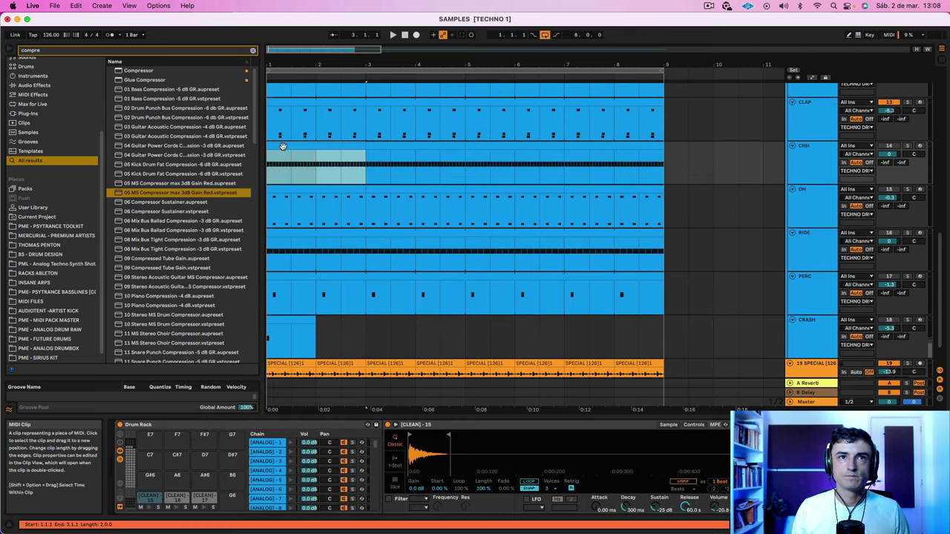
double_click(282, 146)
scroll(301, 234, "down", 4)
left_click_drag(301, 245, 262, 378)
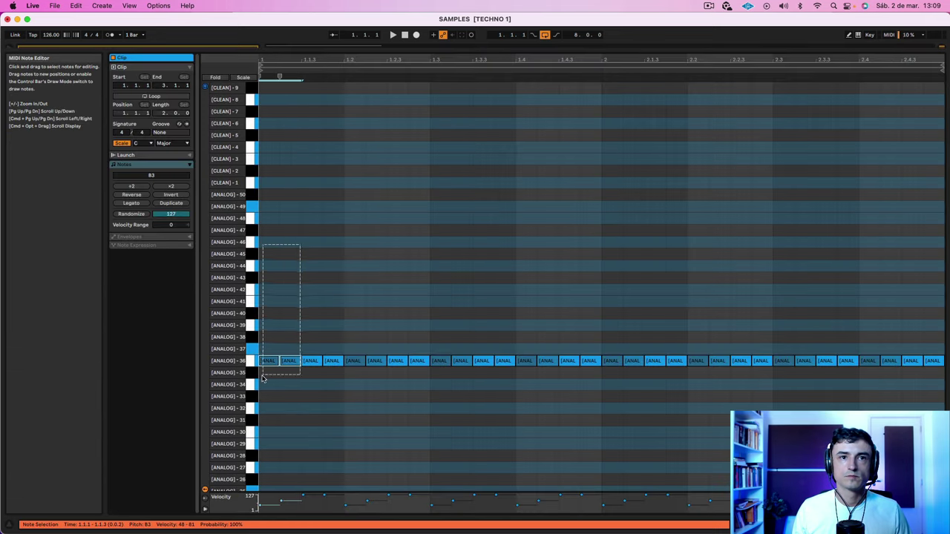
scroll(297, 356, "down", 1)
key("Delete")
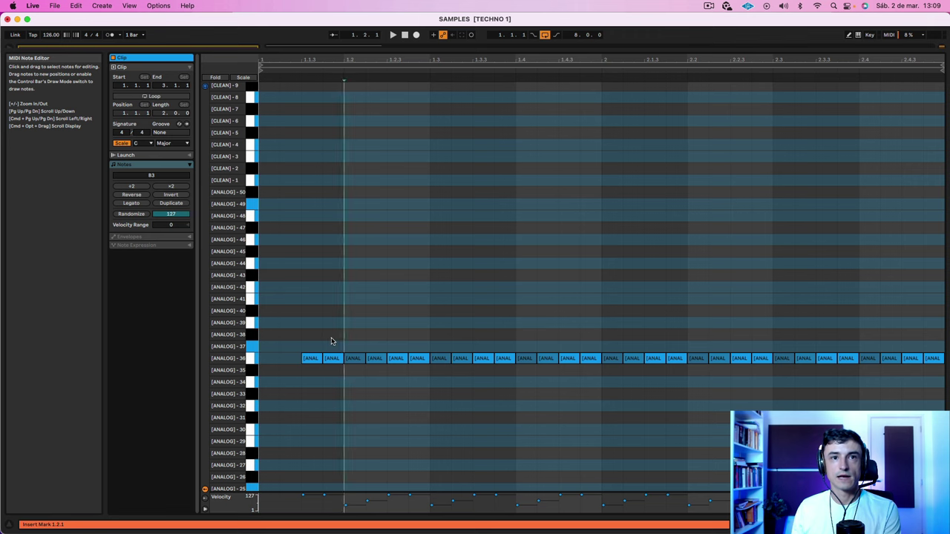
left_click_drag(332, 342, 944, 367)
key("Delete")
left_click(492, 312)
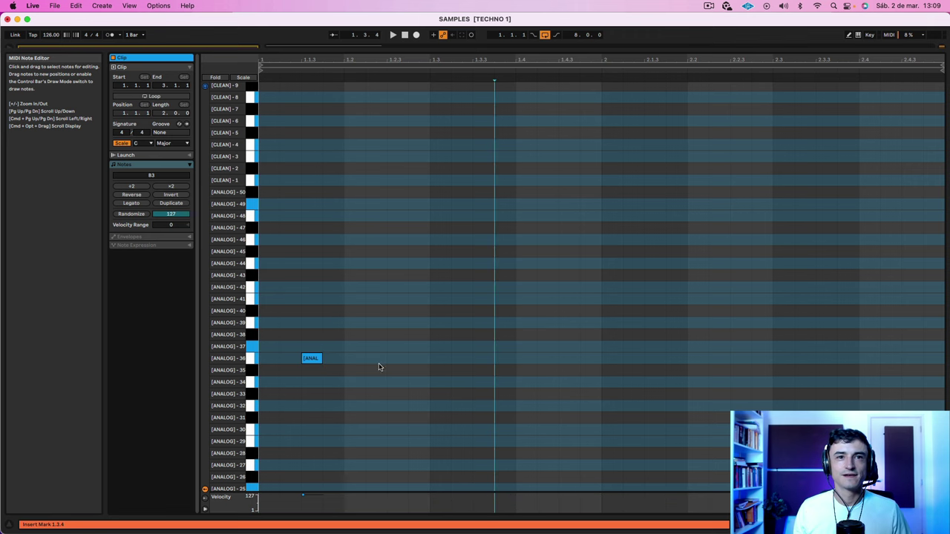
left_click(320, 383)
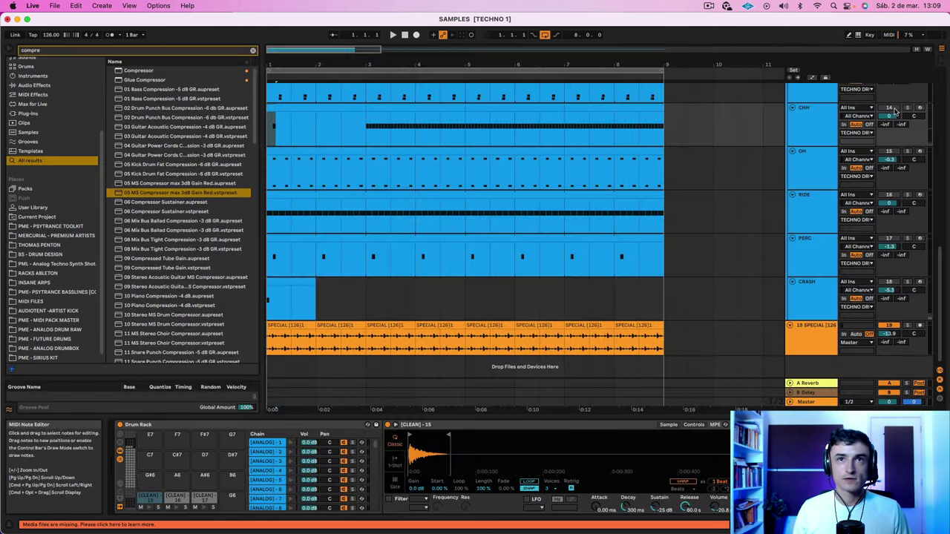
Activate the CHH track and copy the remaining note onto every offbeat across both bars of its first clip
scroll(826, 145, "up", 3)
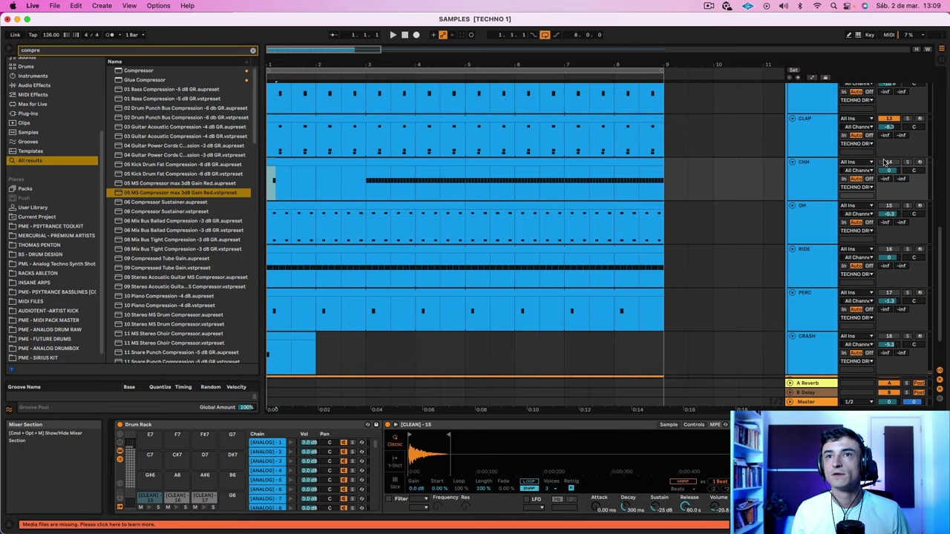
double_click(307, 165)
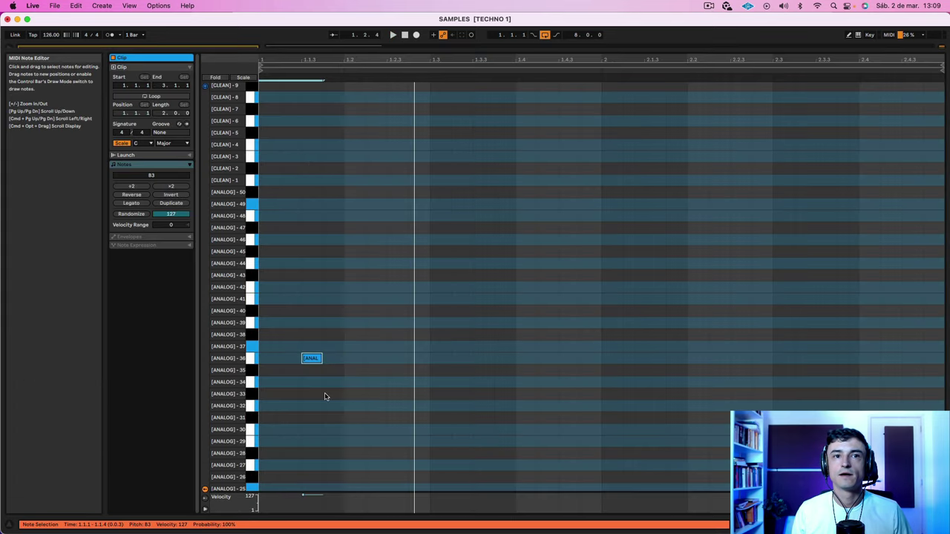
key("space")
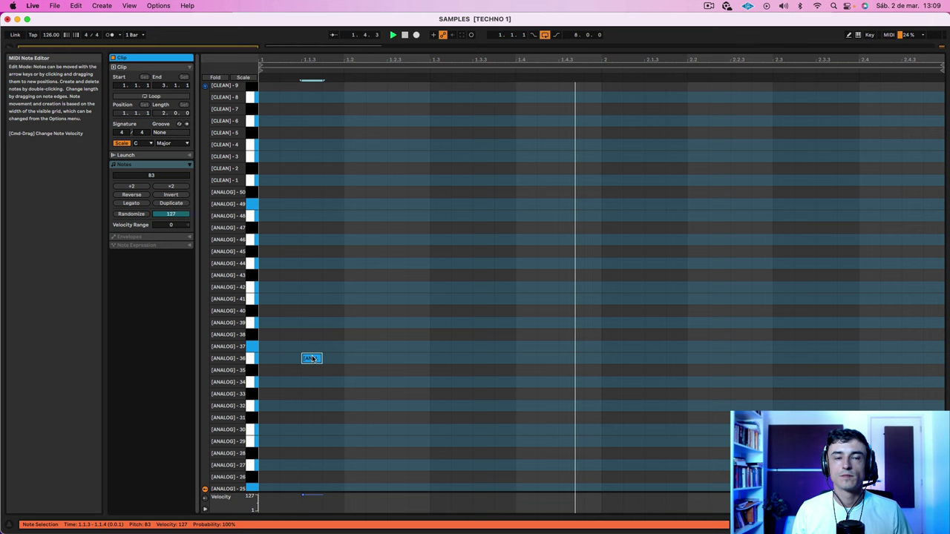
key("space")
mouse_move(312, 358)
left_mouse_down()
mouse_move(415, 359)
mouse_move(272, 346)
mouse_move(508, 362)
mouse_move(474, 360)
left_mouse_up()
left_click_drag(596, 383, 654, 363)
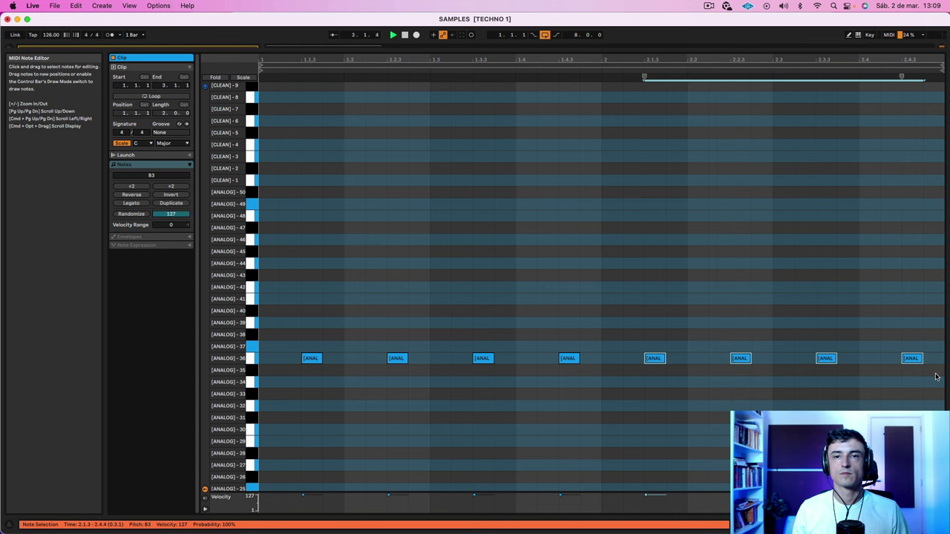
Select all the CHH offbeat notes and move them up to the [ANALOG] - 43 sample while auditioning sounds during playback
left_click_drag(936, 377, 284, 322)
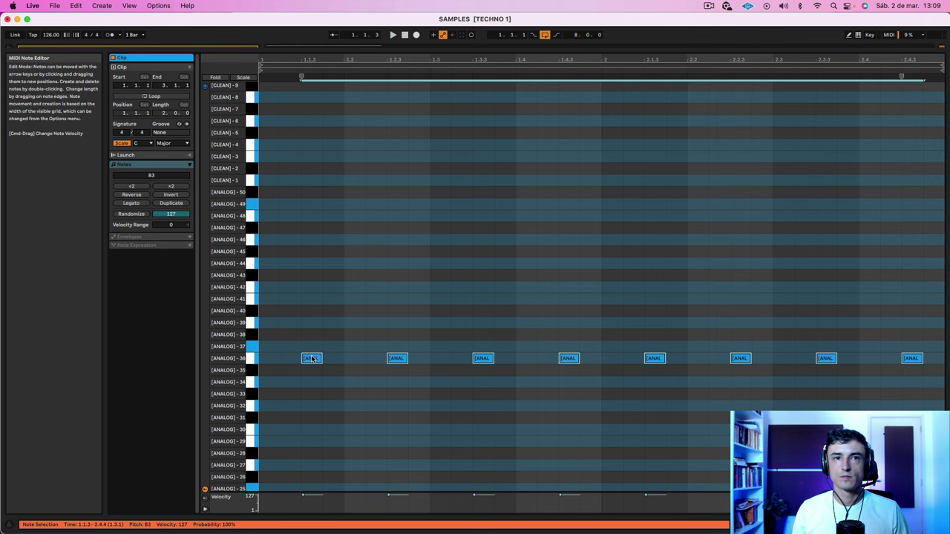
key("Up")
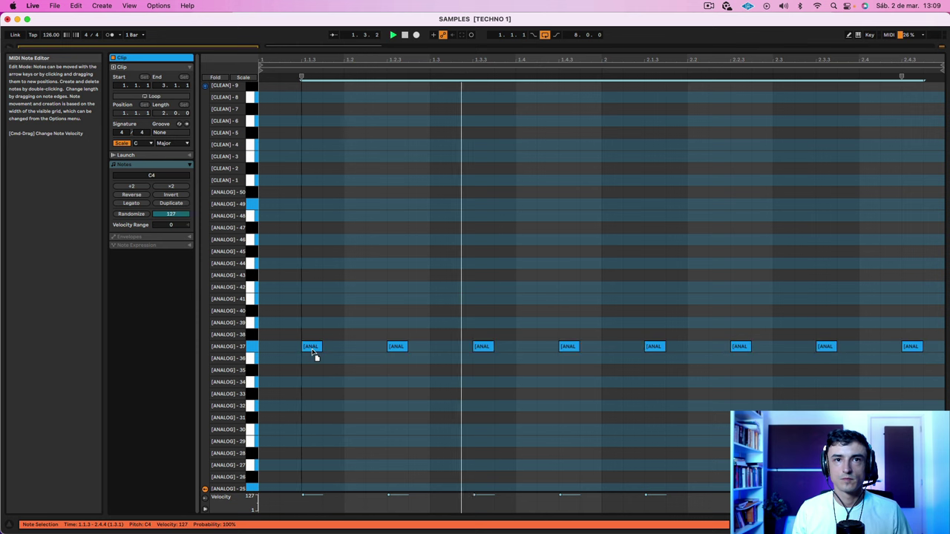
left_click_drag(312, 350, 315, 330)
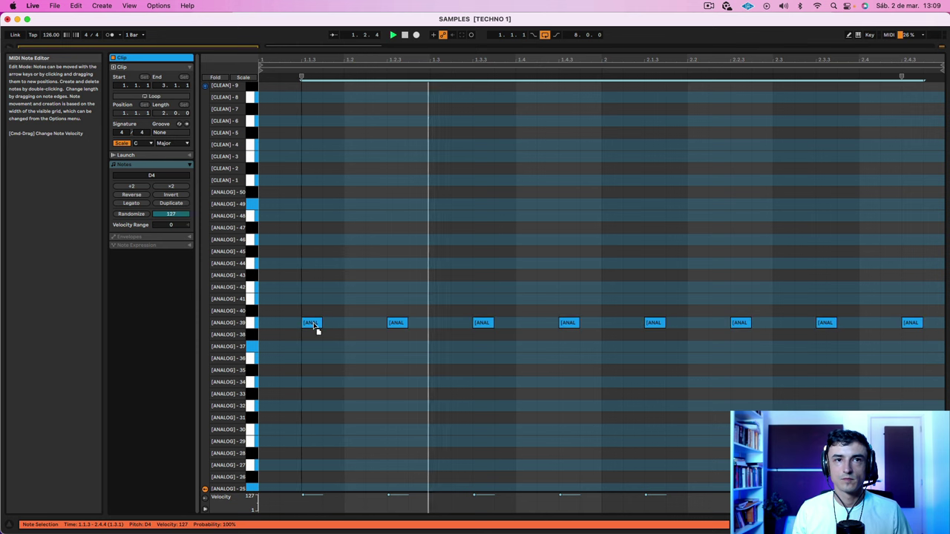
key("Up")
key("Up")
key("Up")
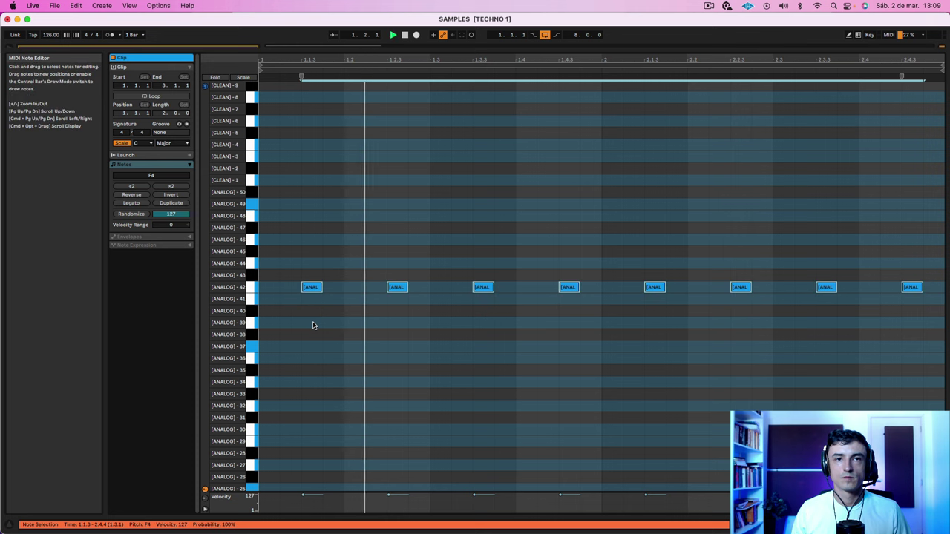
key("Up")
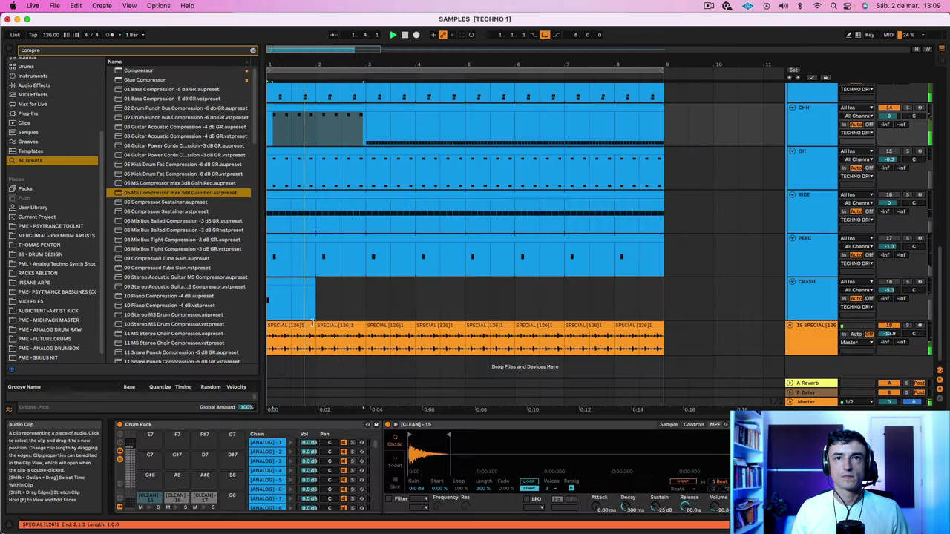
Duplicate the two-bar CHH clip three times to fill all eight bars and play the arrangement
left_click(318, 110)
key("super+d")
key("super+d")
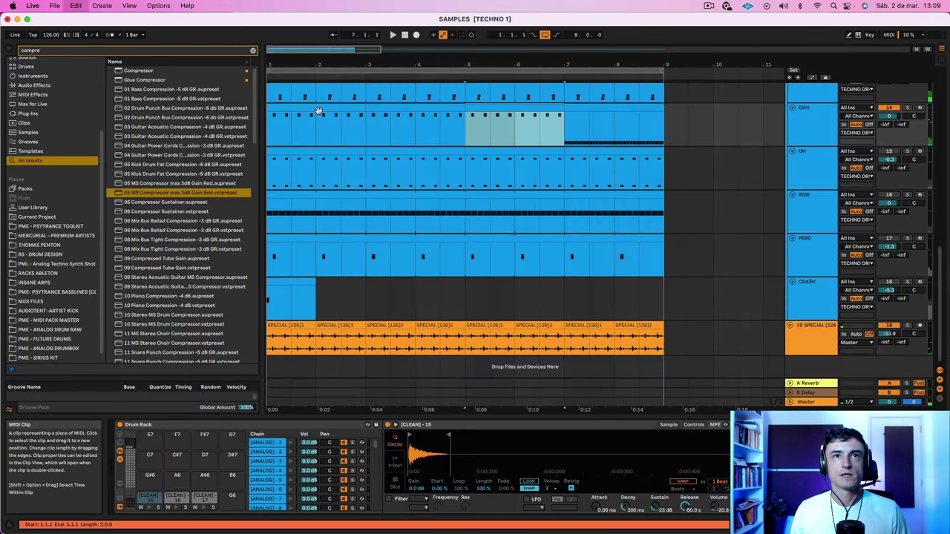
key("super+d")
left_click(317, 111)
key("space")
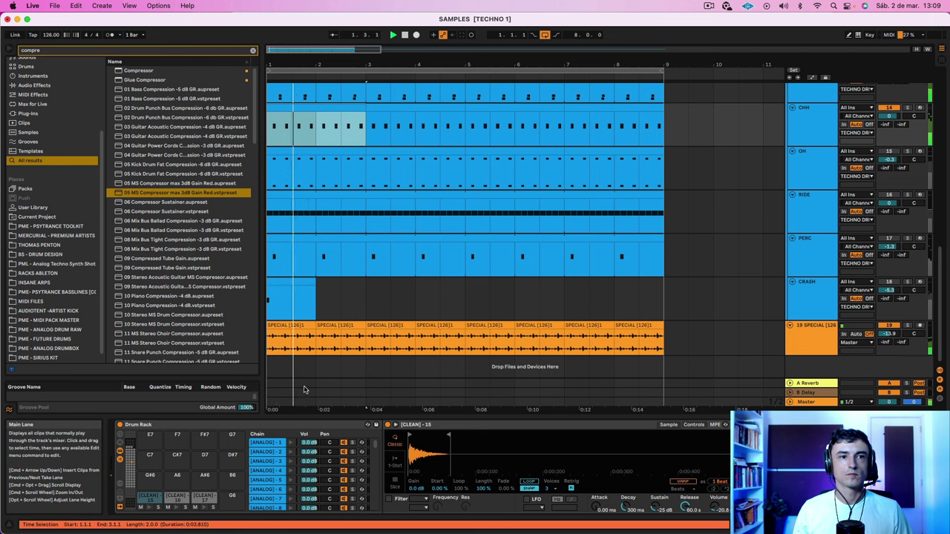
Shorten the [ANALOG] - 43 sample in the CHH Drum Rack and set its Fade Out to 10.6 ms
left_click(132, 462)
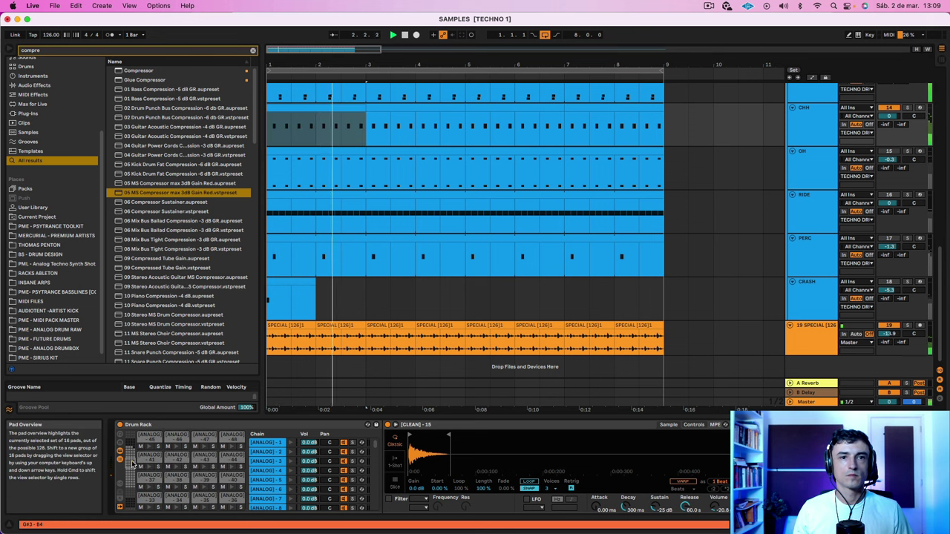
left_click(204, 457)
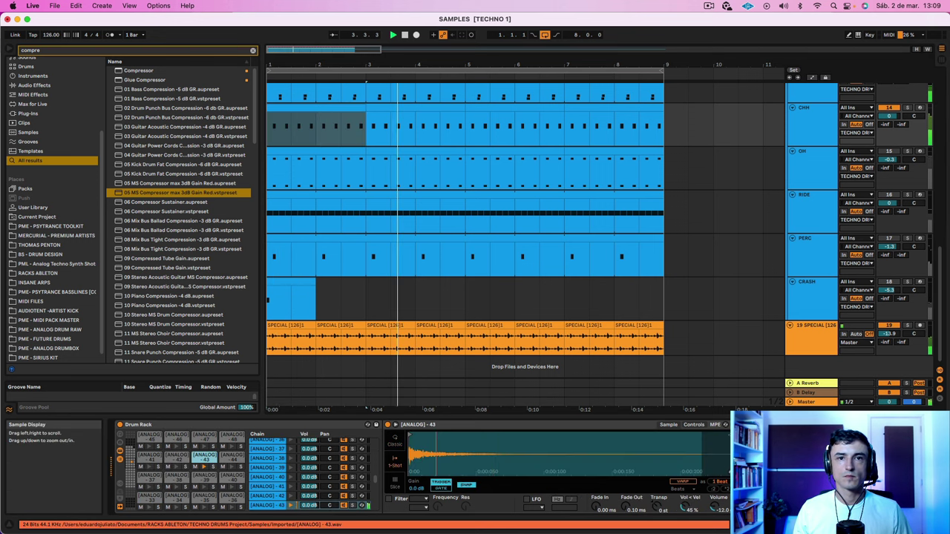
left_click_drag(411, 438, 507, 439)
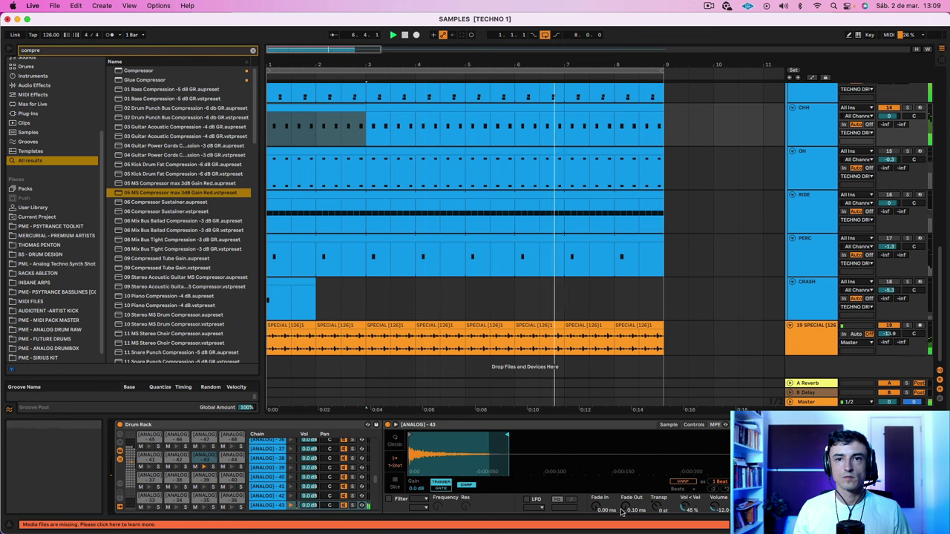
mouse_move(632, 508)
left_mouse_down()
mouse_move(632, 475)
mouse_move(632, 493)
left_mouse_up()
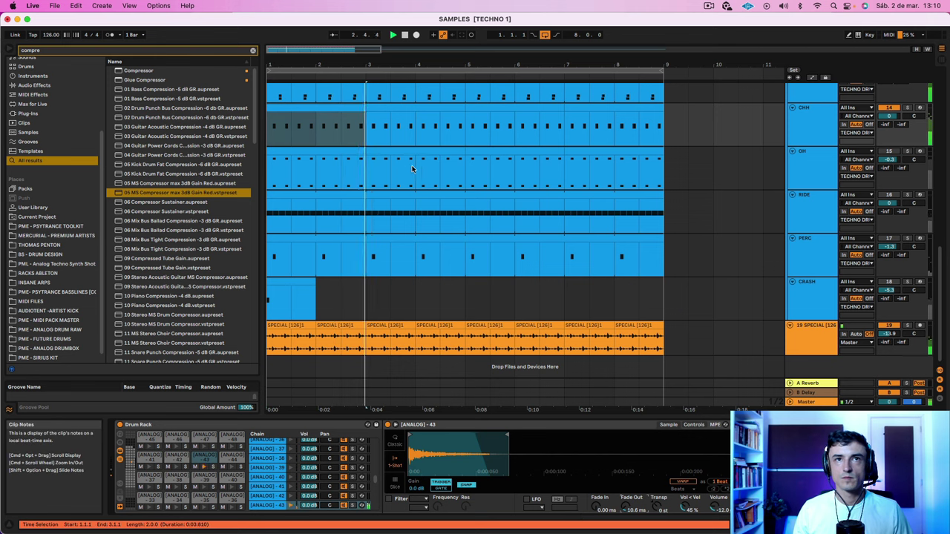
Stop playback and delete the upper row of notes from the first two-bar OH clip
left_click(315, 105)
left_click(806, 125)
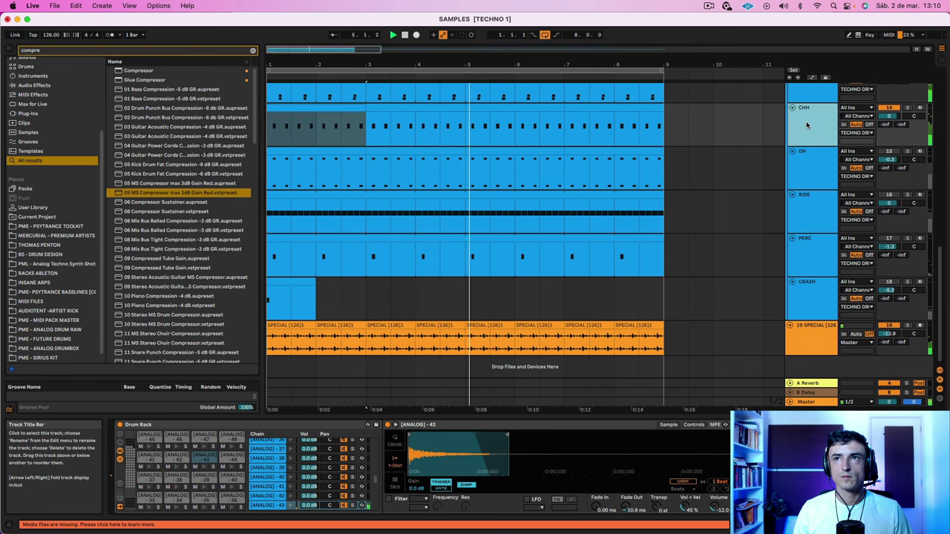
left_click(820, 159)
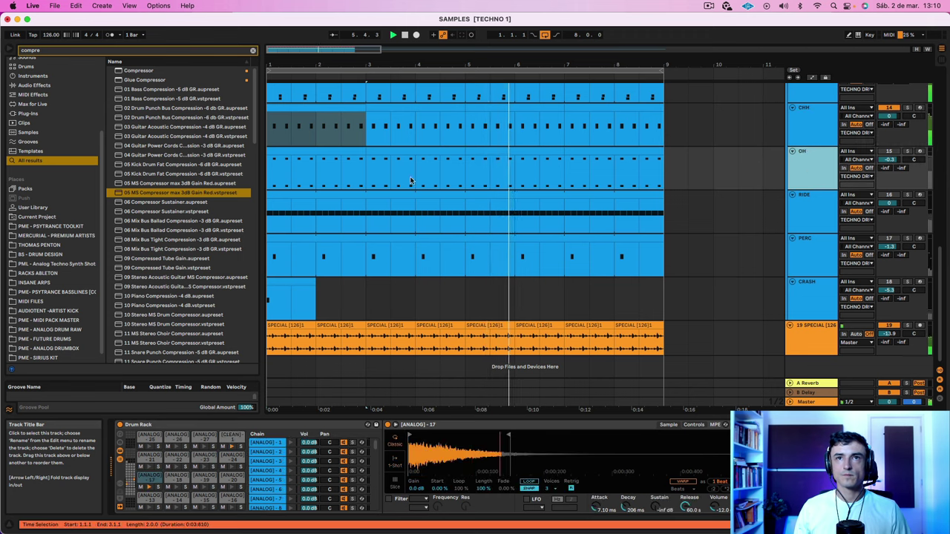
key("space")
double_click(291, 151)
left_click(297, 155)
left_click_drag(269, 255, 930, 329)
left_click_drag(924, 183, 253, 140)
key("Delete")
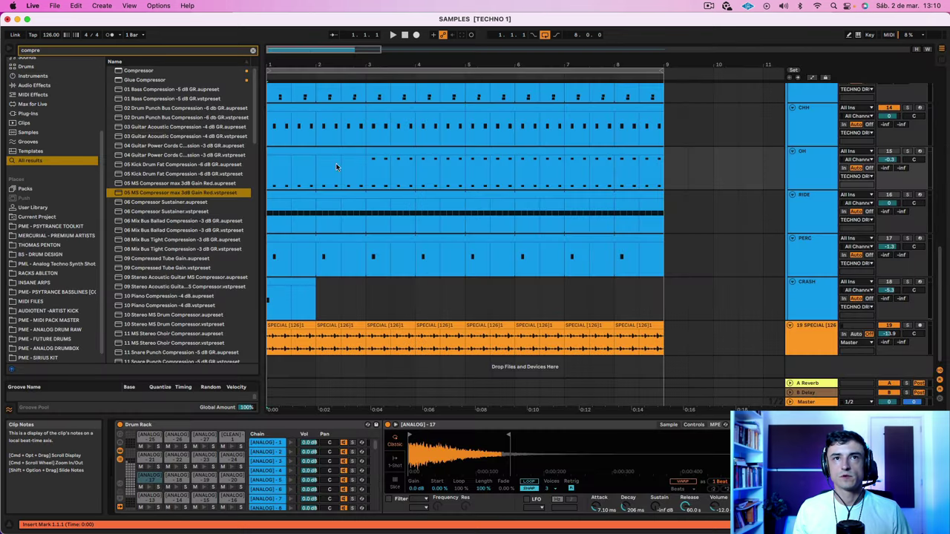
Duplicate the edited two-bar OH clip to fill all eight bars
left_click(300, 149)
key("ctrl+d")
key("ctrl+d")
key("ctrl+d")
key("ctrl+d")
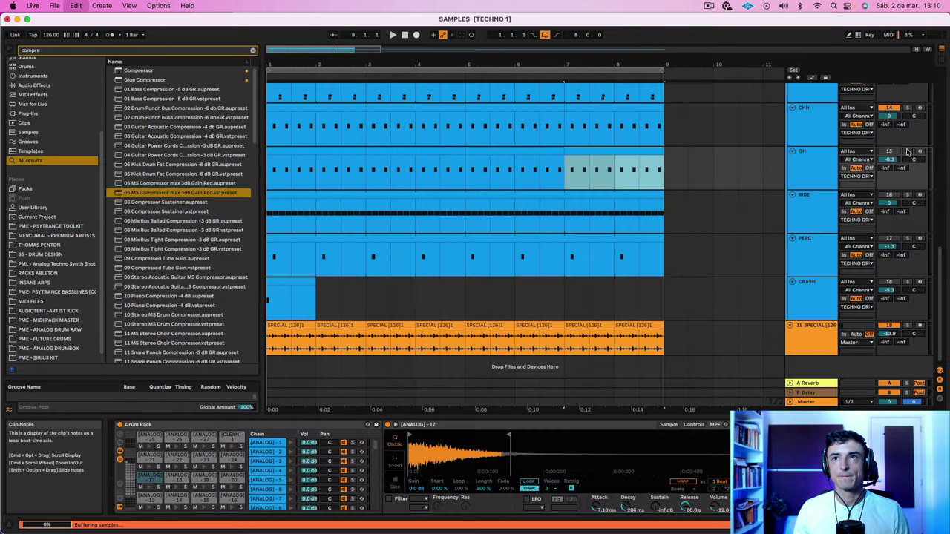
Activate the OH track and lower its volume to -14.8 dB while the arrangement plays
left_click(893, 153)
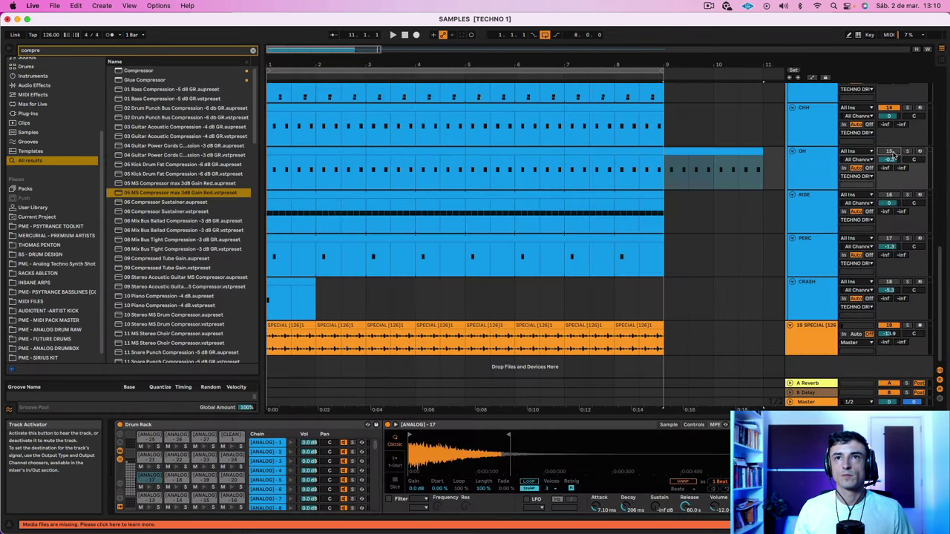
left_click(289, 150)
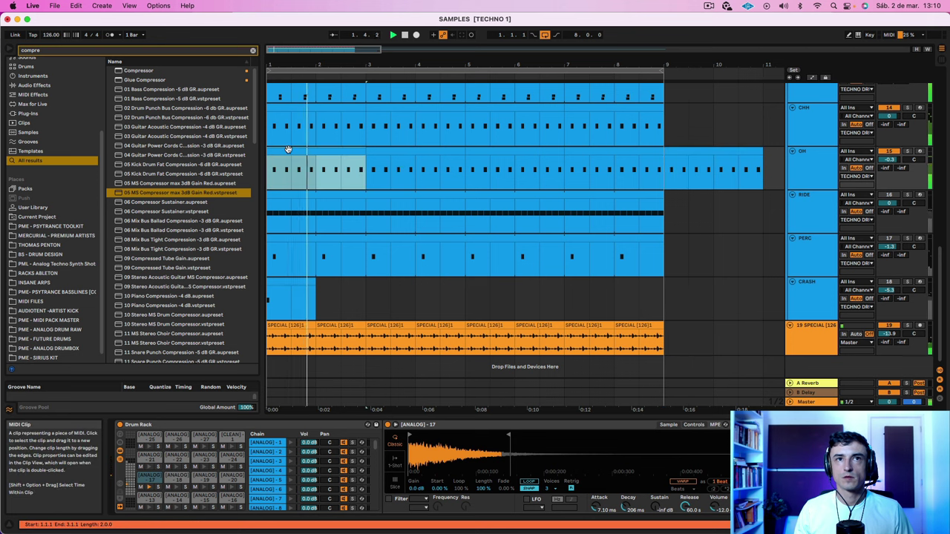
left_click_drag(889, 160, 889, 175)
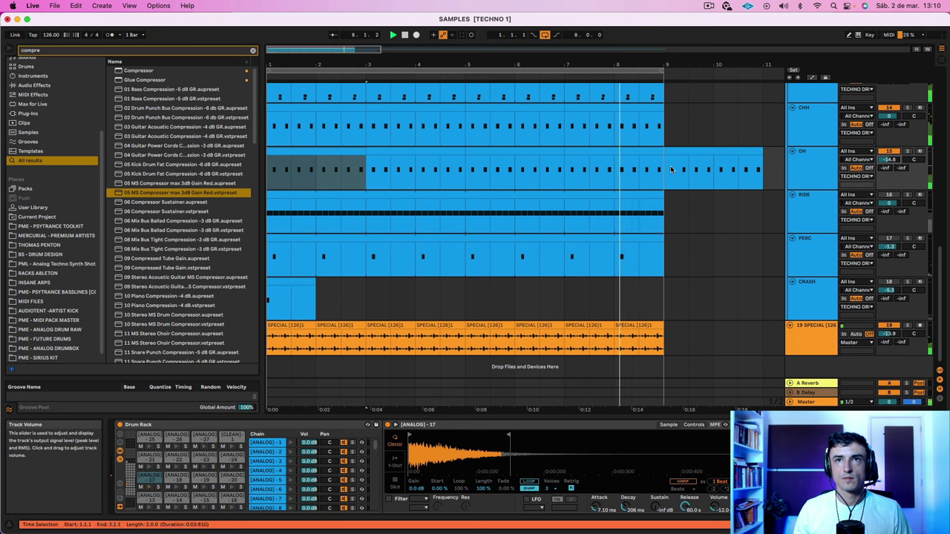
Delete the surplus two-bar OH clip past bar 9 and set the SPECIAL track's volume to -11.2 dB
left_click(694, 153)
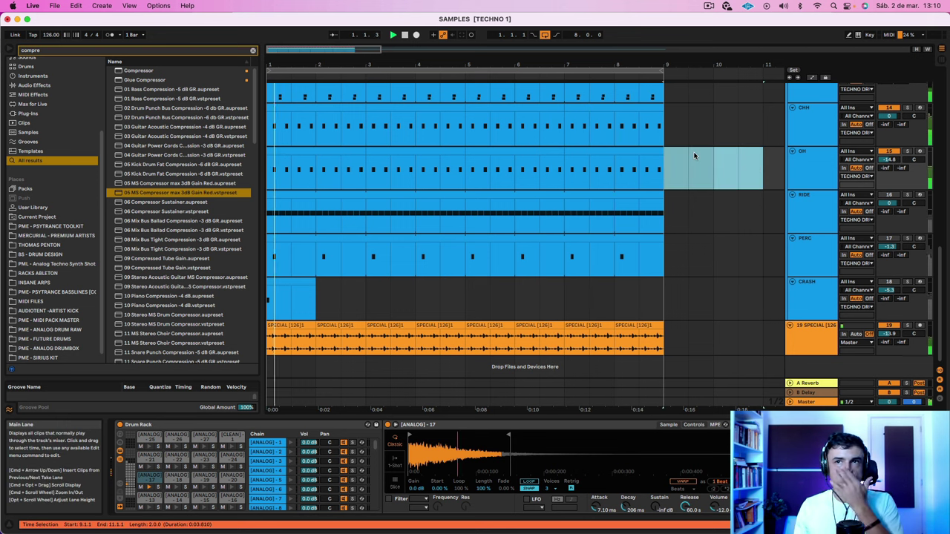
left_click(826, 163)
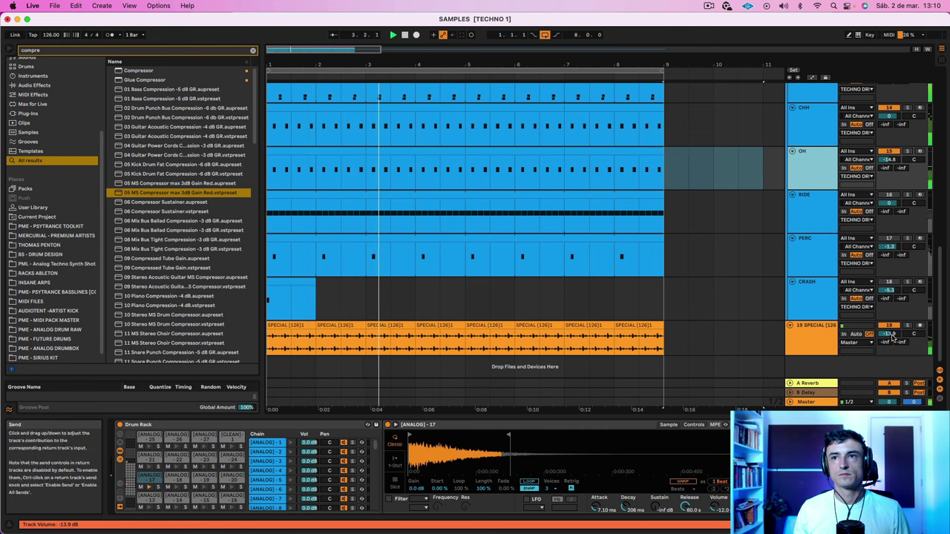
mouse_move(900, 334)
left_mouse_down()
mouse_move(901, 319)
mouse_move(901, 340)
left_mouse_up()
Stop playback and duplicate the CHH track
left_click(806, 144)
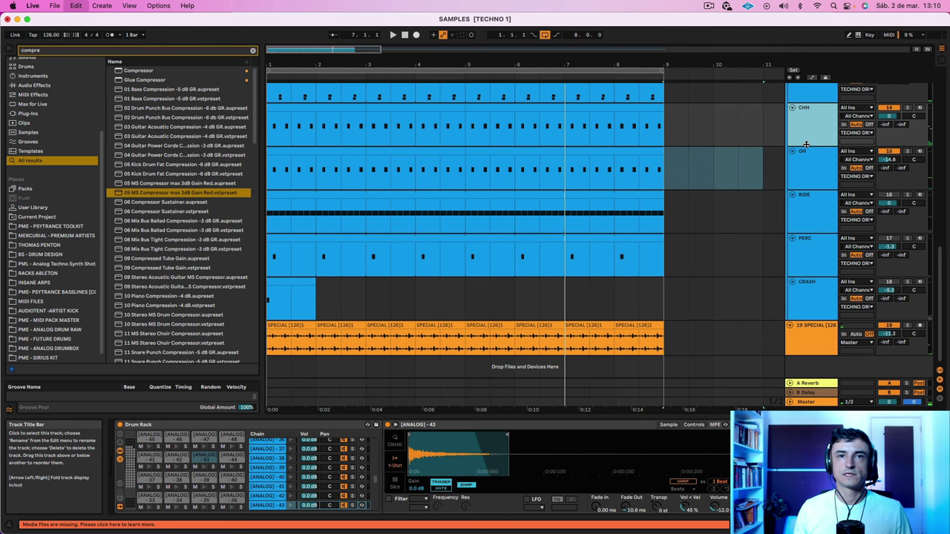
key("super+d")
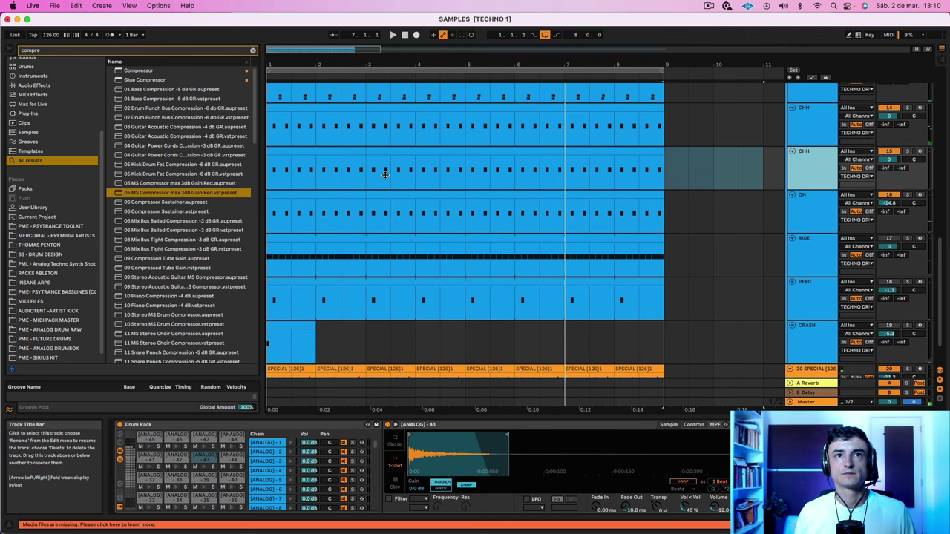
key("super+z")
left_click(302, 196)
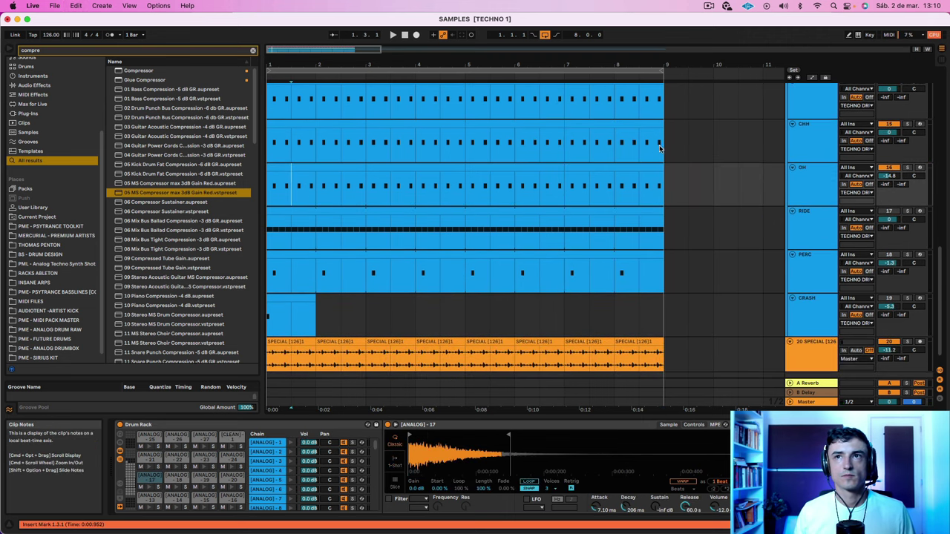
In the duplicate CHH track's first clip, move all notes to CLEAN - 6 and add copies one sixteenth earlier at velocity 76
left_click(298, 125)
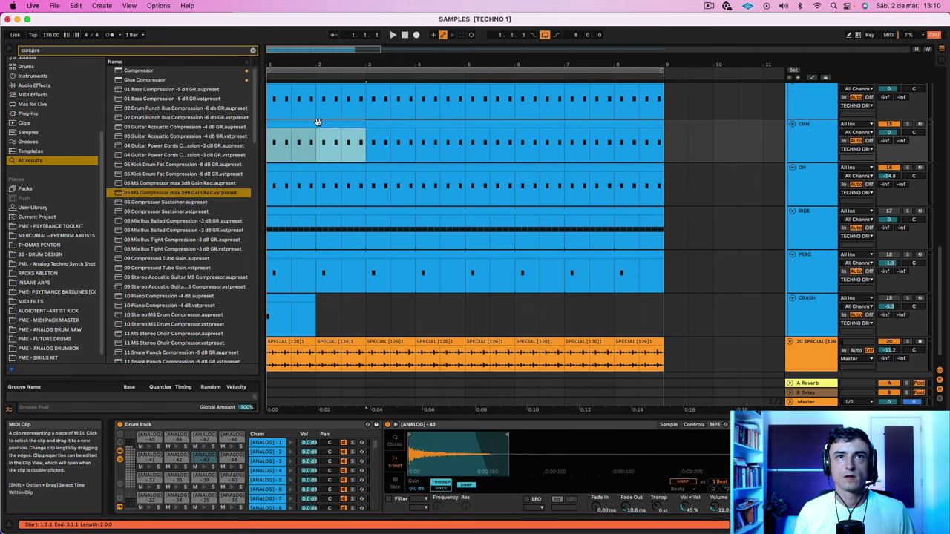
double_click(318, 123)
left_click(386, 186)
left_click_drag(295, 307, 939, 158)
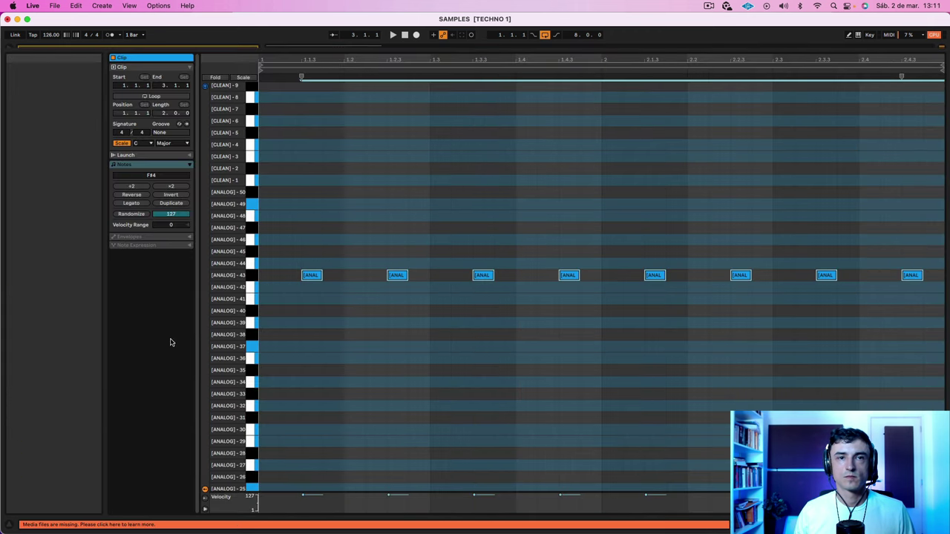
left_click_drag(311, 280, 290, 154)
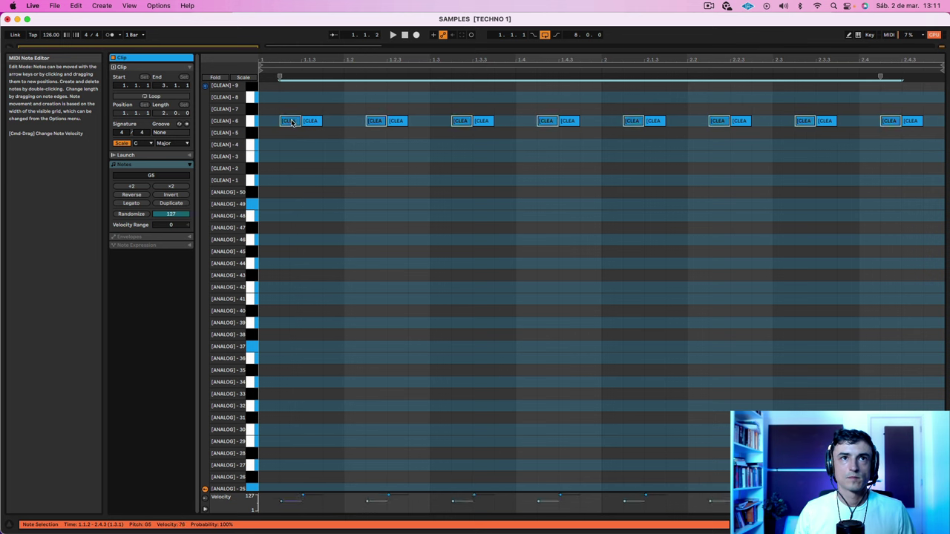
Copy the CLEAN - 6 notes onto the remaining sixteenths at velocity 42 and play the pattern
left_click_drag(292, 123, 334, 124)
key("super+l")
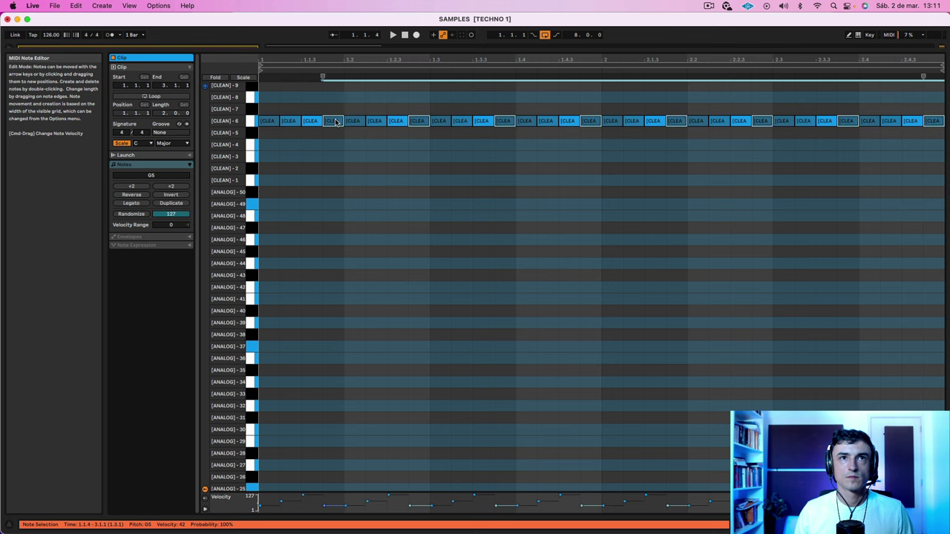
key("space")
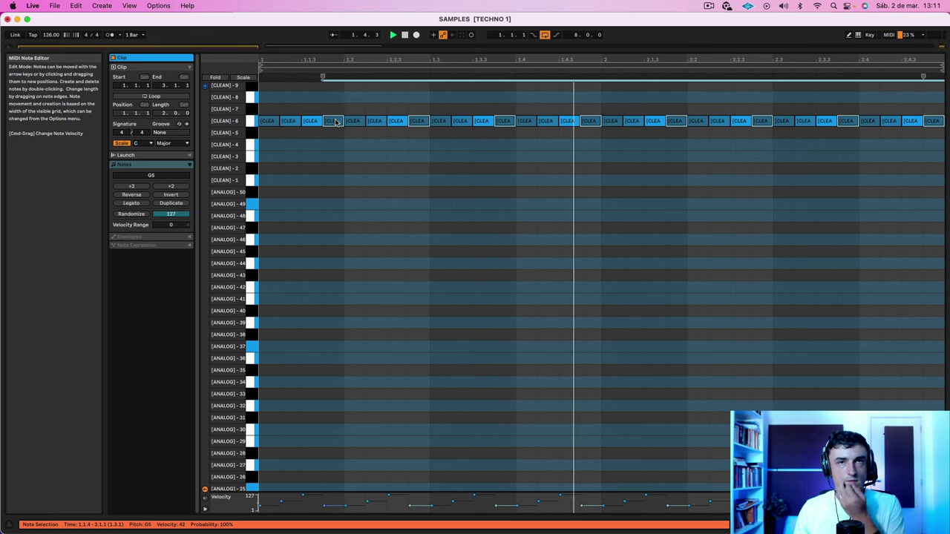
Audition all the notes on CLEAN - 8 and CLEAN - 9 during playback, and settle them on ANALOG - 12
key("space")
left_click(273, 134)
key("super+a")
left_click_drag(272, 121, 275, 105)
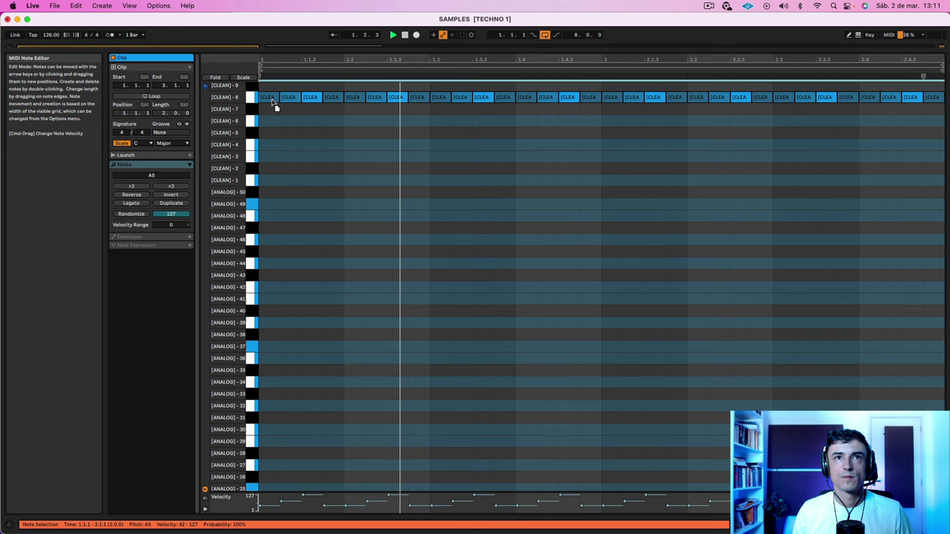
left_click_drag(272, 99, 273, 89)
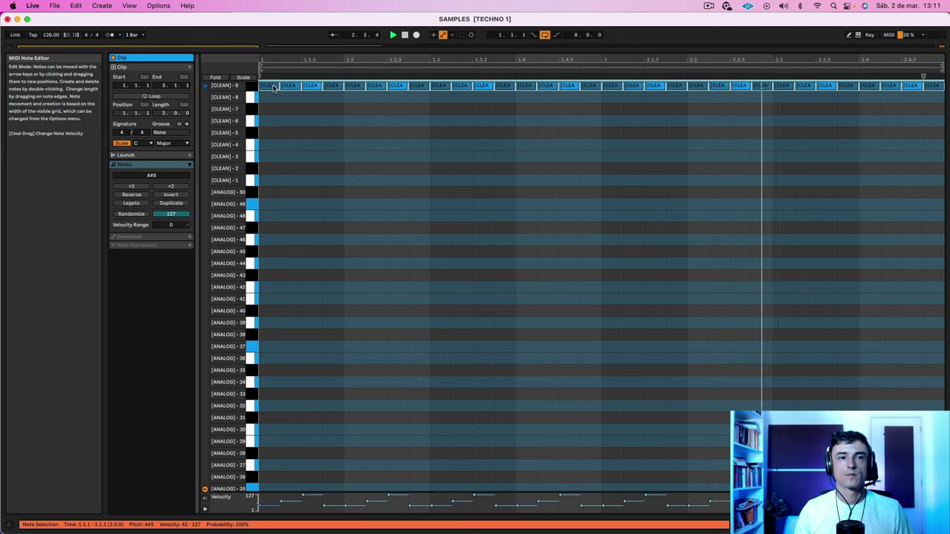
key("shift+Down")
key("shift+Down")
key("shift+Down")
key("shift+Down")
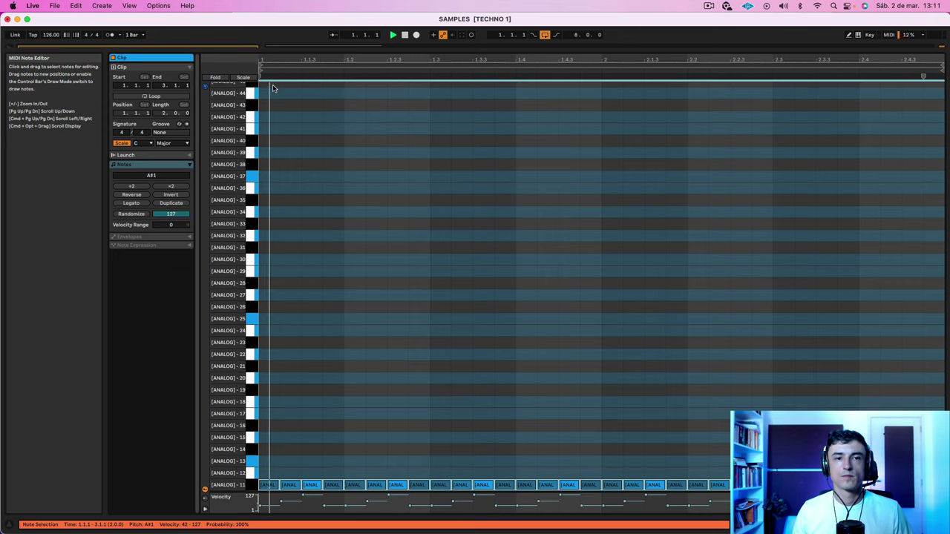
key("Up")
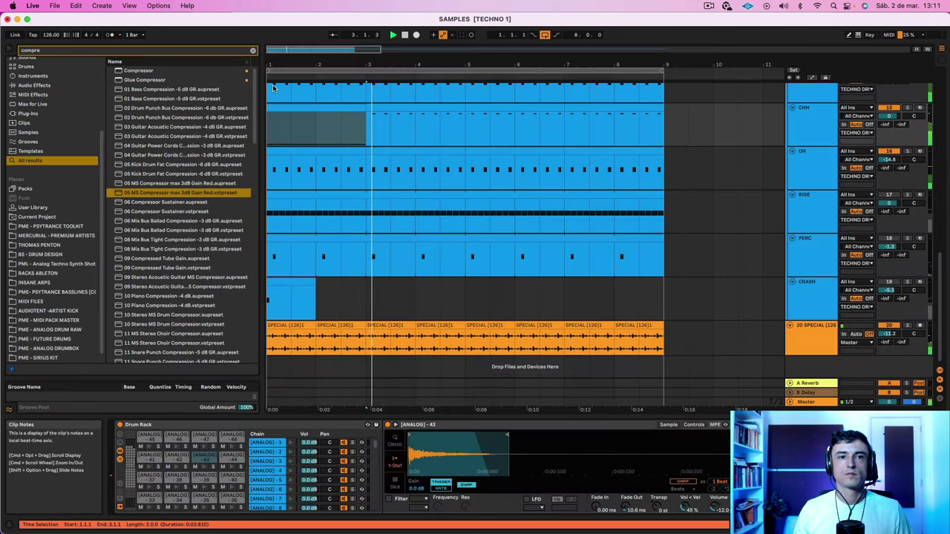
Duplicate the edited two-bar CHH clip three times to fill all eight bars and play the arrangement
left_click(294, 194)
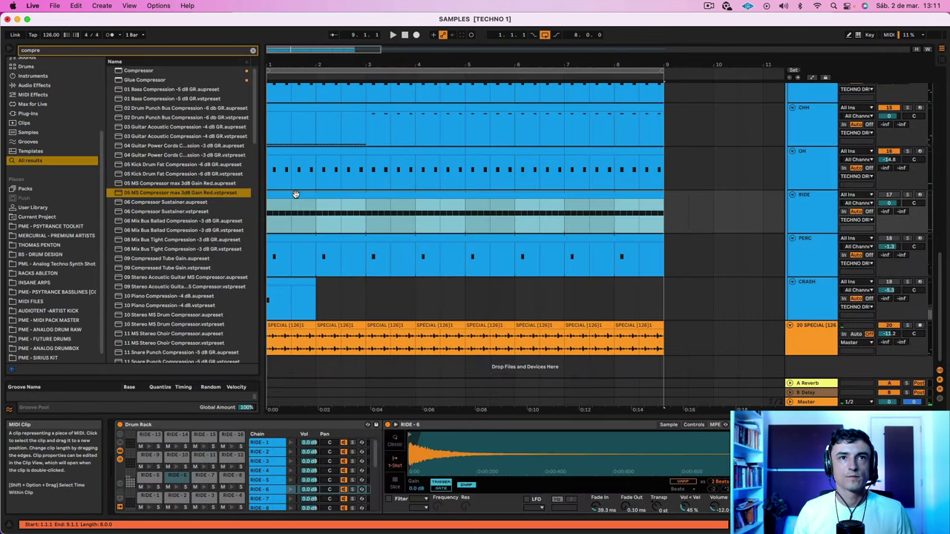
left_click(303, 109)
key("space")
key("super+d")
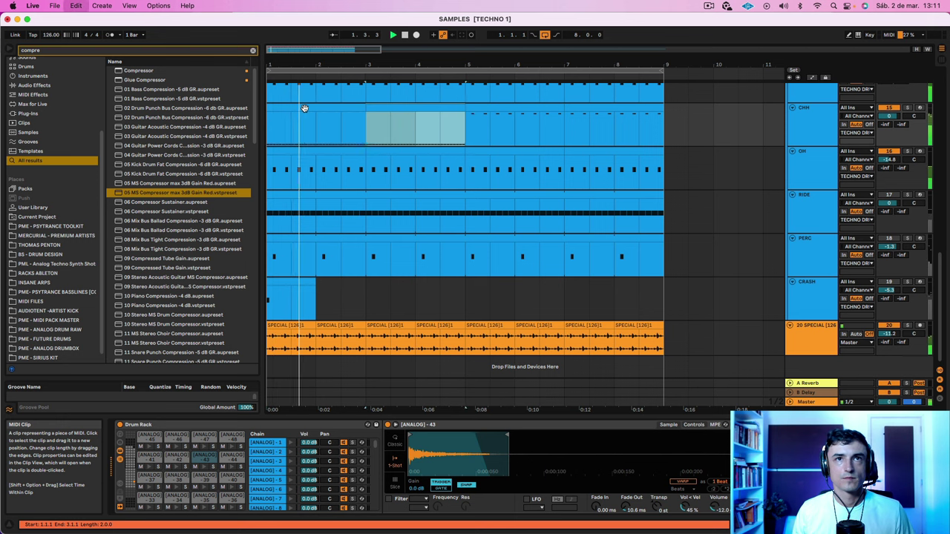
key("super+d")
key("super+d")
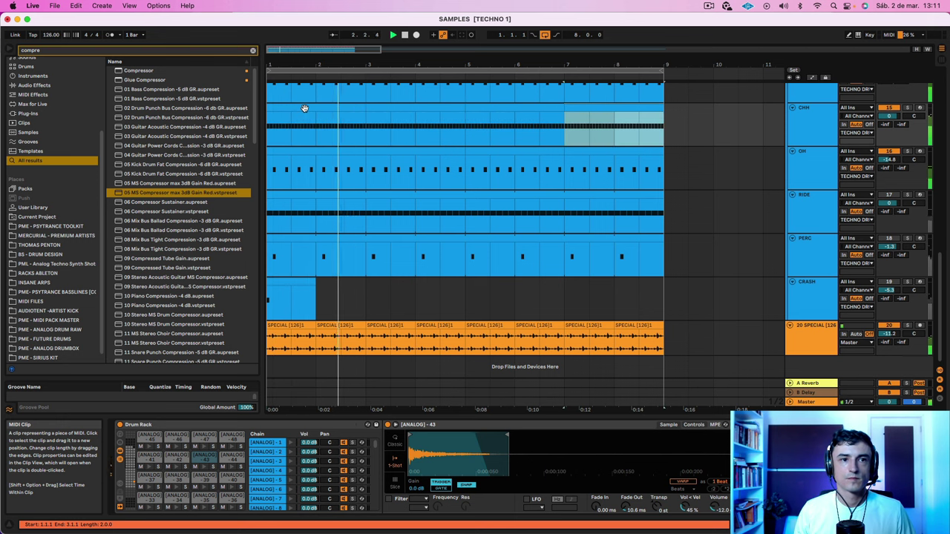
Shorten the [ANALOG] - 12 sample in the Drum Rack and set Fade In to 5.56 ms and Fade Out to 34.3 ms
left_click(134, 486)
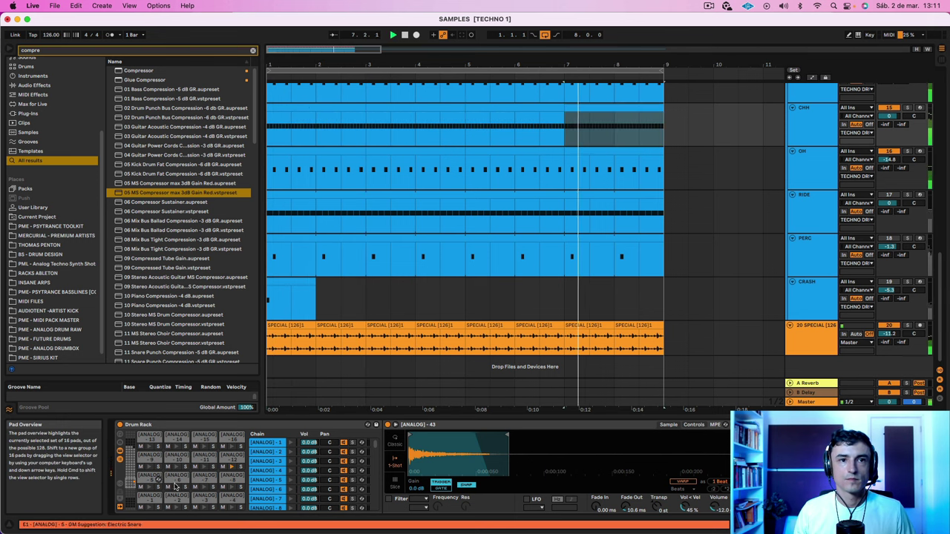
left_click(231, 458)
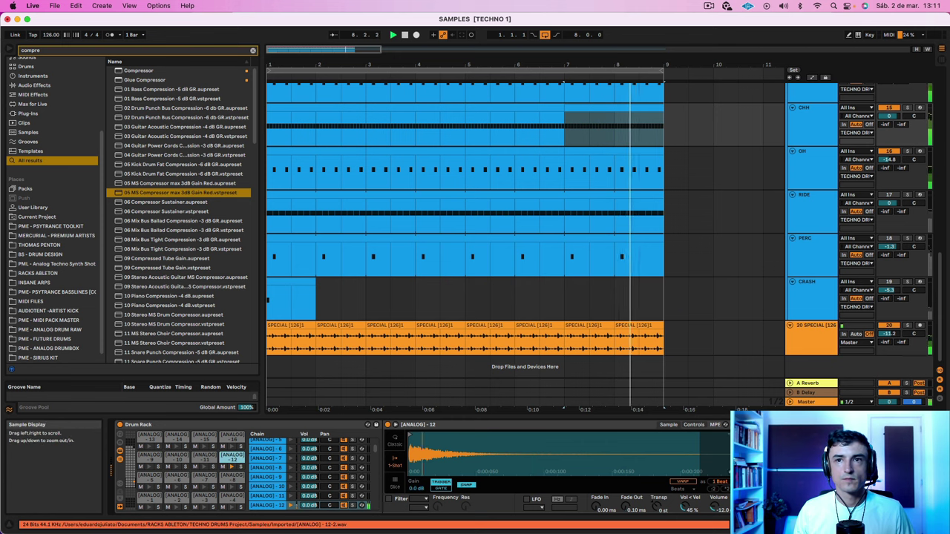
mouse_move(699, 441)
left_mouse_down()
mouse_move(465, 438)
mouse_move(487, 438)
left_mouse_up()
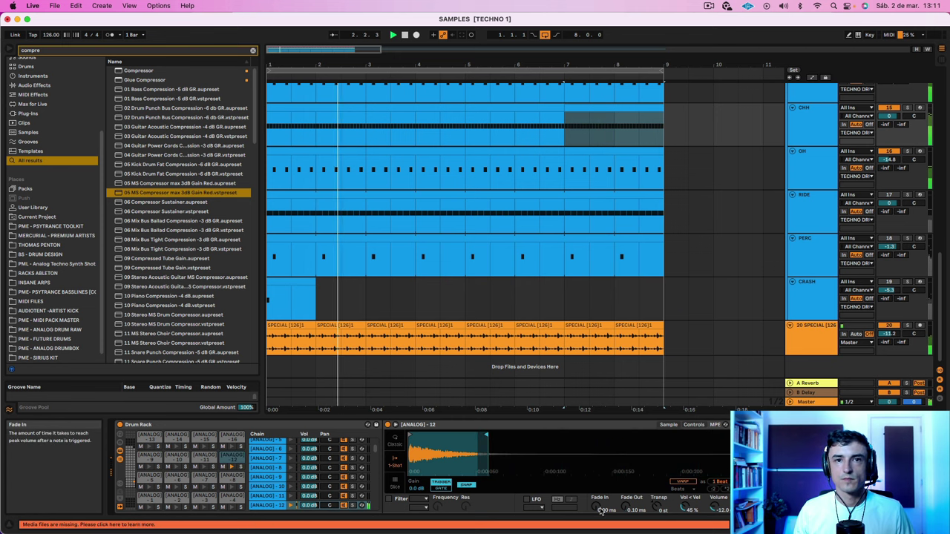
left_click_drag(633, 508, 600, 499)
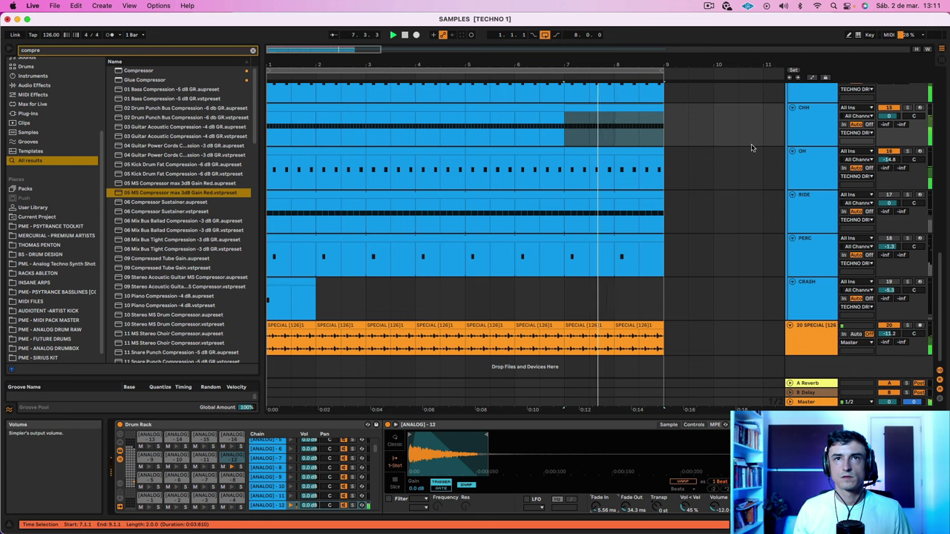
Lower the duplicate CHH track's volume to -3.1 dB and deactivate the SYNTH SHOT track
left_click_drag(890, 116, 889, 119)
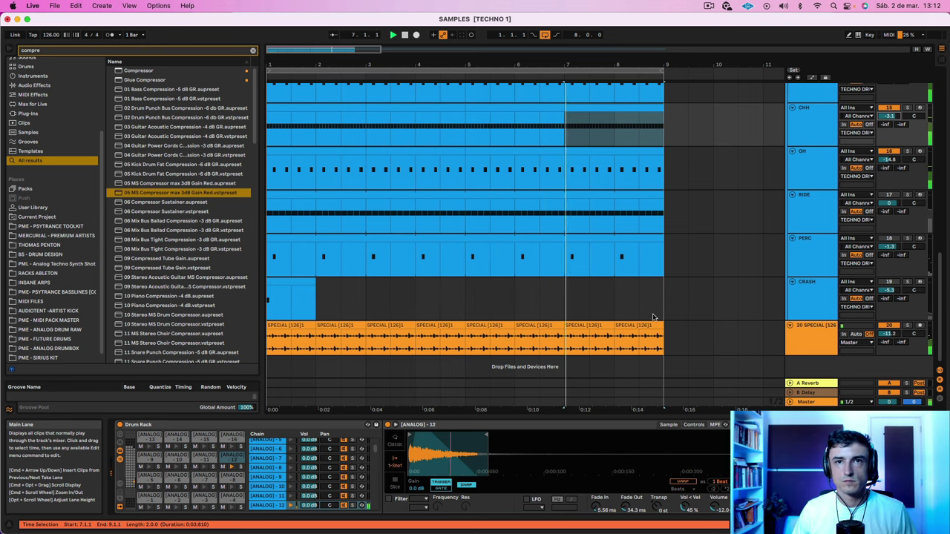
scroll(650, 323, "up", 10)
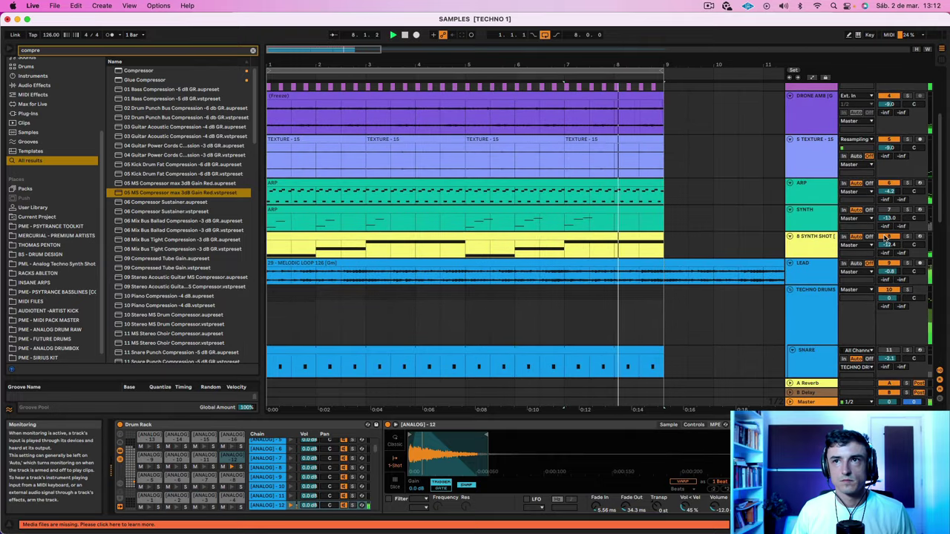
left_click(807, 242)
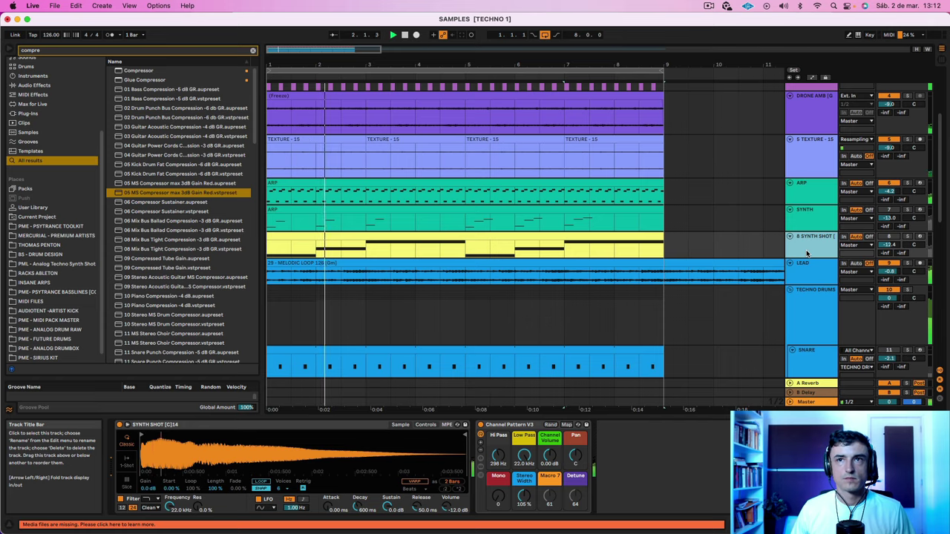
Activate and solo the RIDE track during playback
scroll(808, 254, "down", 10)
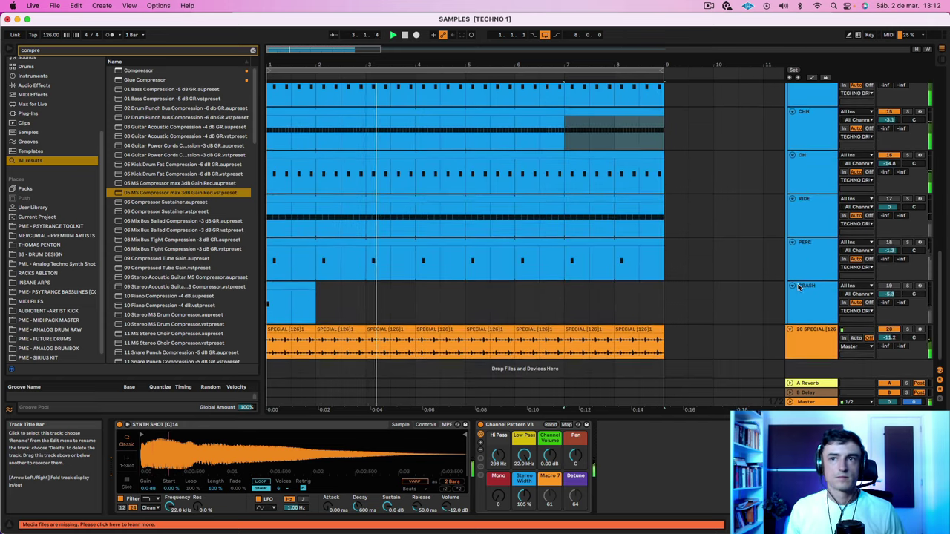
left_click(724, 341)
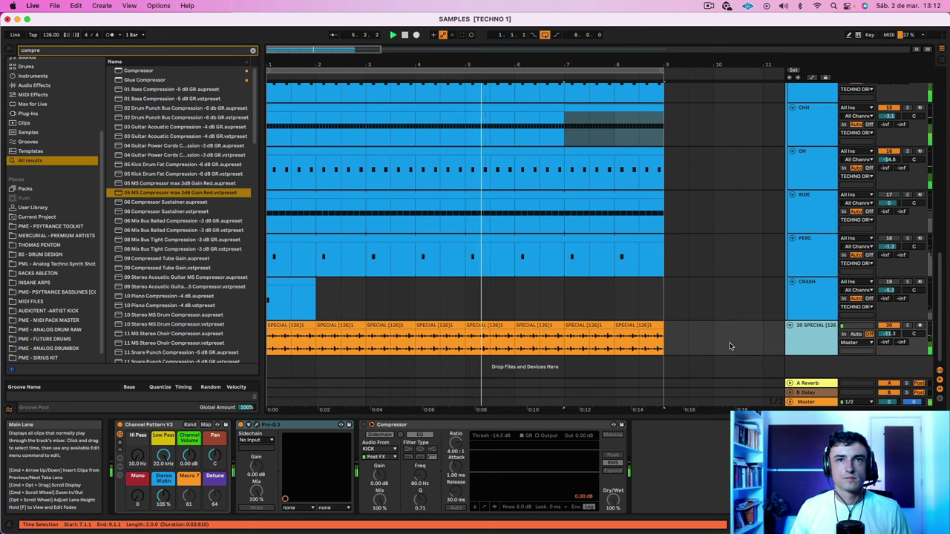
left_click(813, 212)
left_click(825, 220)
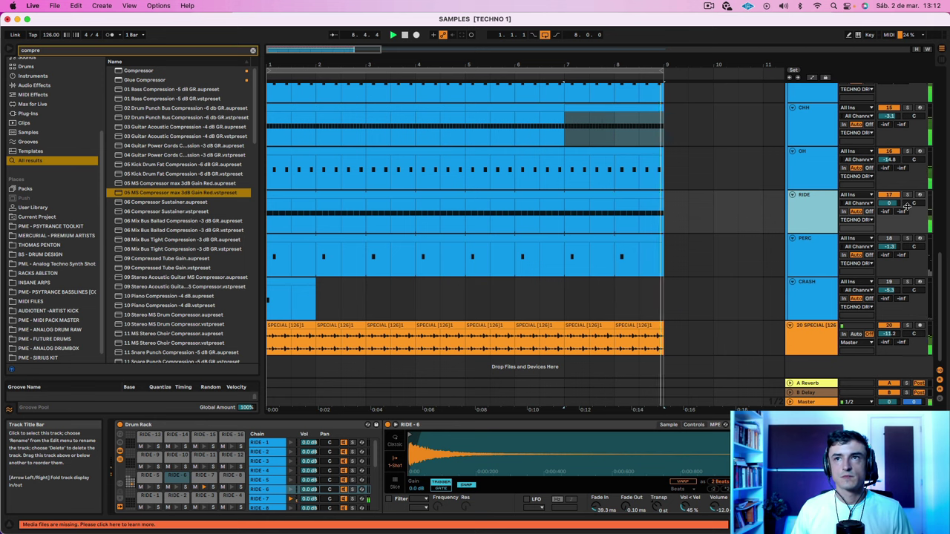
Open the RIDE clip, select all its notes and move them to the RIDE - 8 sample during playback
double_click(288, 195)
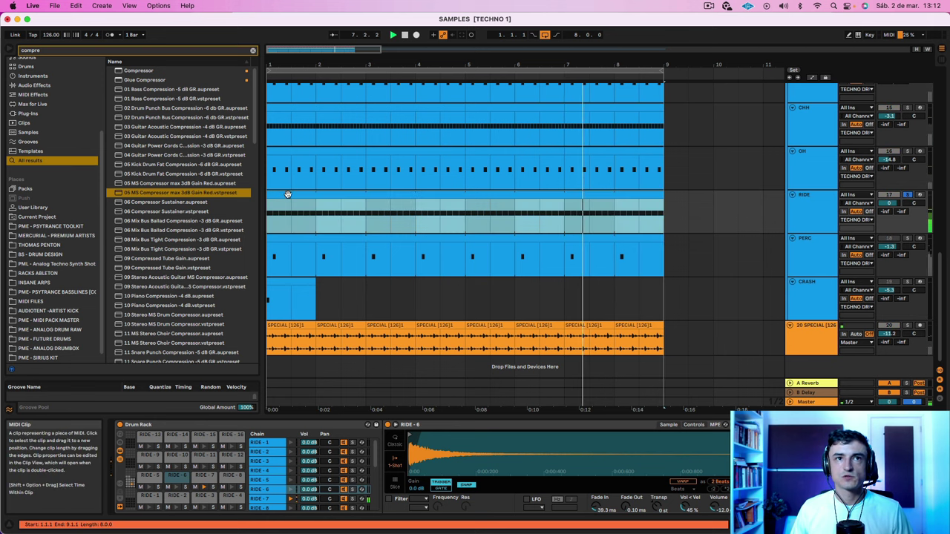
left_click_drag(949, 69, 925, 80)
left_click(723, 254)
key("space")
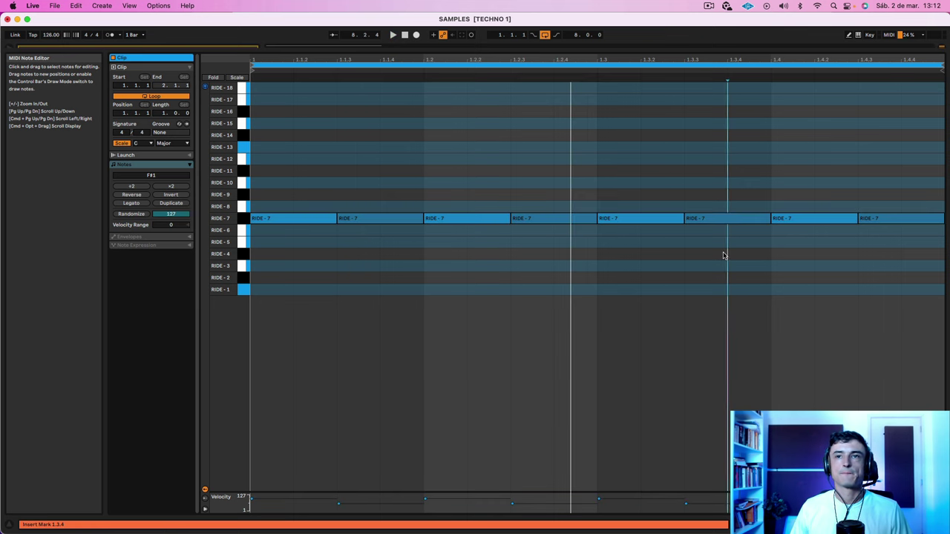
left_click_drag(309, 183, 948, 255)
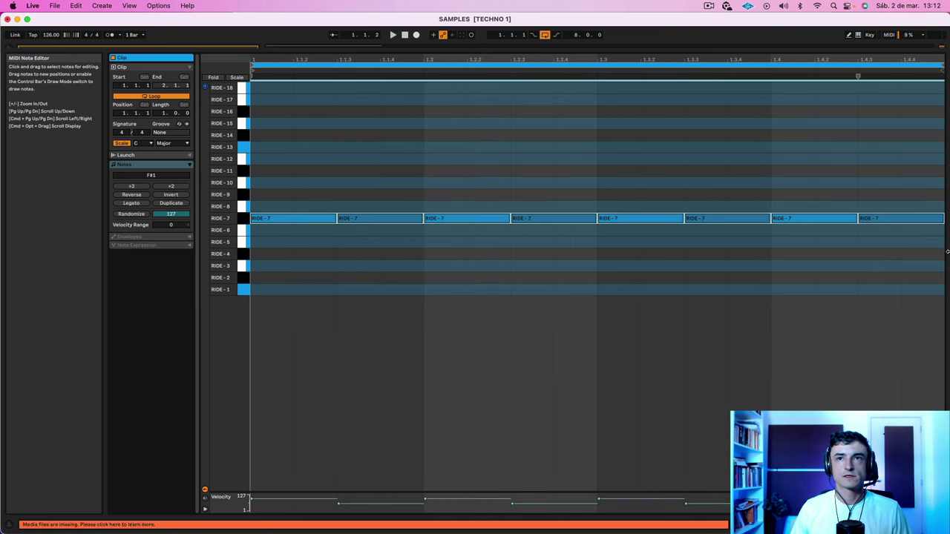
key("space")
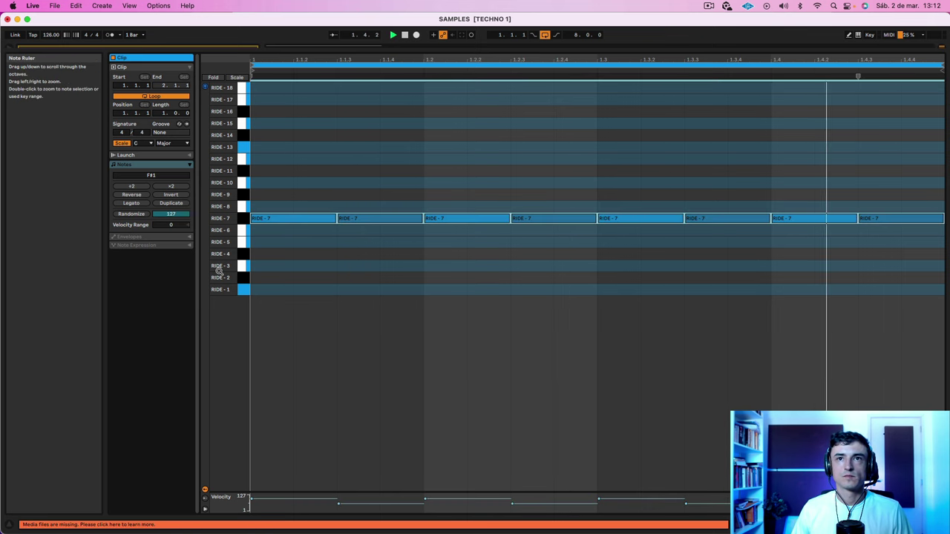
left_click_drag(297, 223, 299, 215)
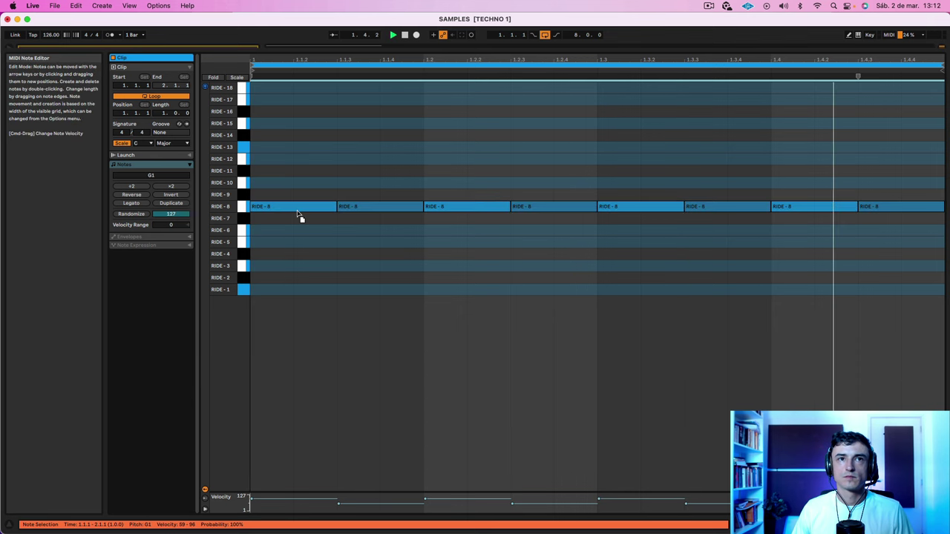
Move the selected RIDE notes up to the RIDE - 9 sample and select the RIDE clip in the arrangement
left_click_drag(297, 210, 301, 202)
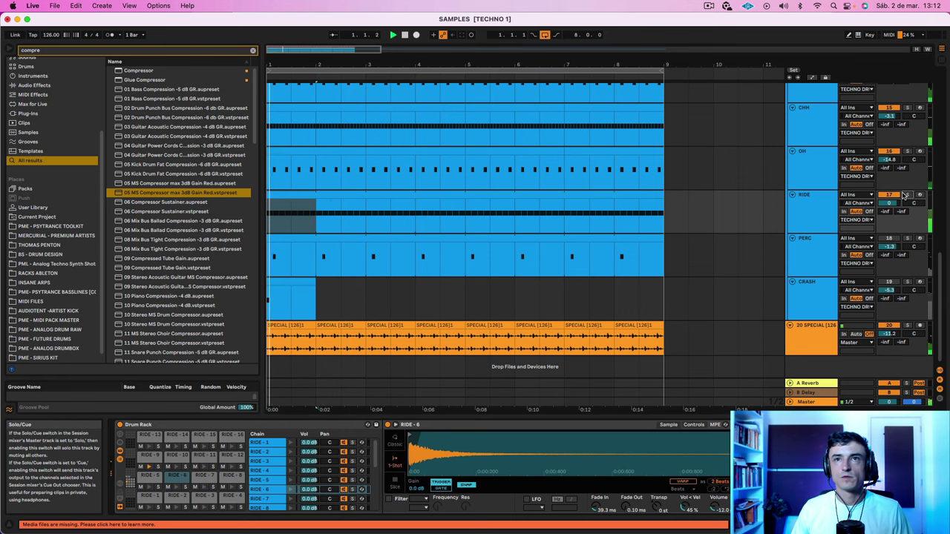
left_click(295, 194)
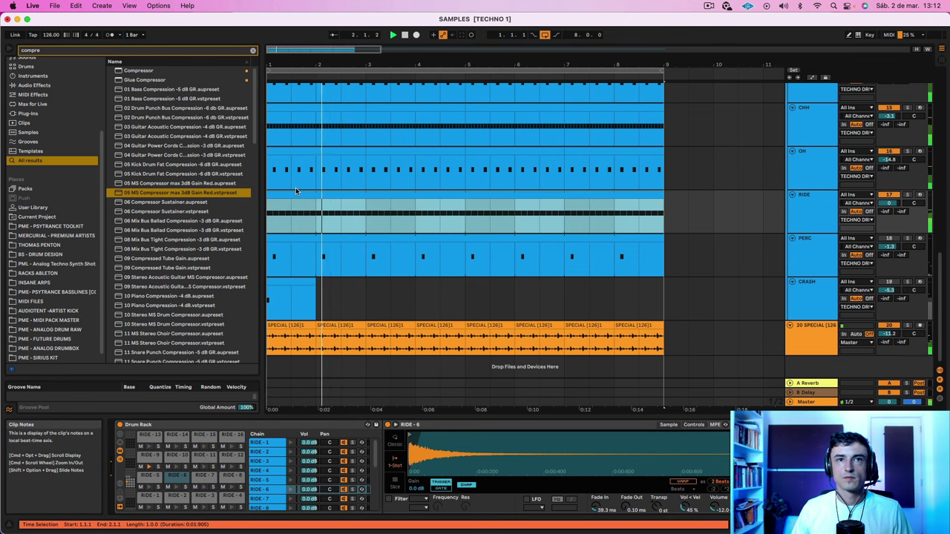
Open Pro-Q 3 on the RIDE track and adjust its high-frequency roll-off and 12 dB/oct Low Cut during playback
left_click(505, 451)
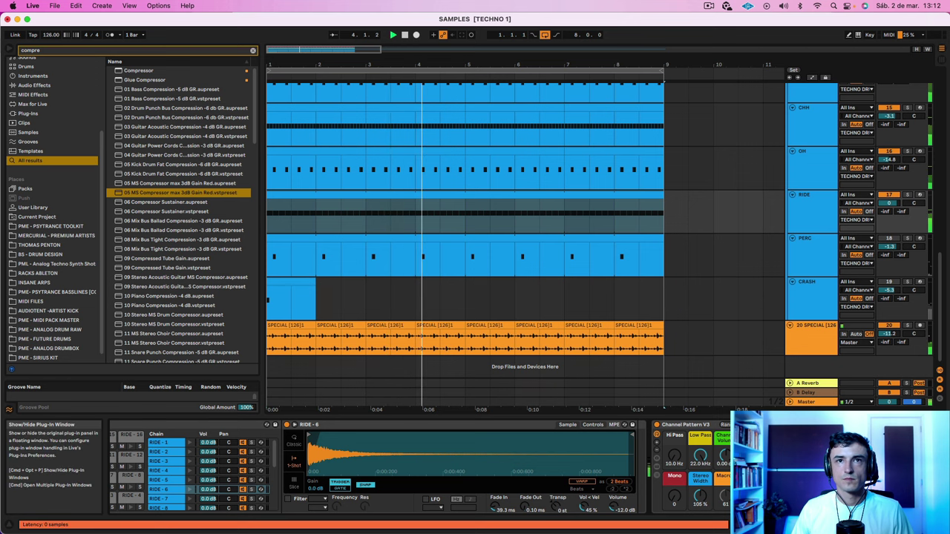
left_click(797, 426)
key("space")
left_click_drag(658, 236, 700, 211)
key("space")
mouse_move(635, 207)
left_mouse_down()
mouse_move(651, 199)
mouse_move(635, 199)
left_mouse_up()
Set the RIDE - 9 sample's Fade In to 17.6 ms and lower the RIDE track's volume to -5.3 dB
scroll(138, 491, "left", 3)
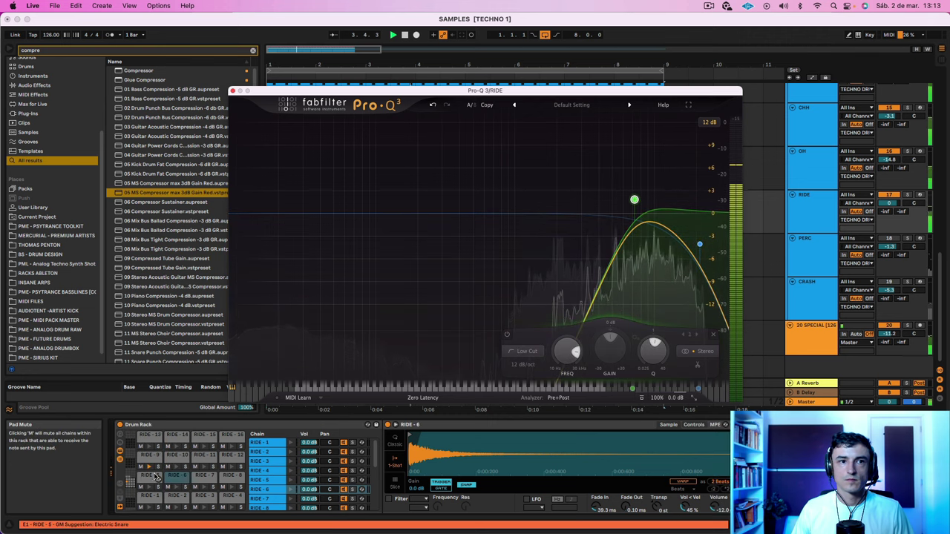
left_click(149, 455)
left_click_drag(606, 511, 607, 507)
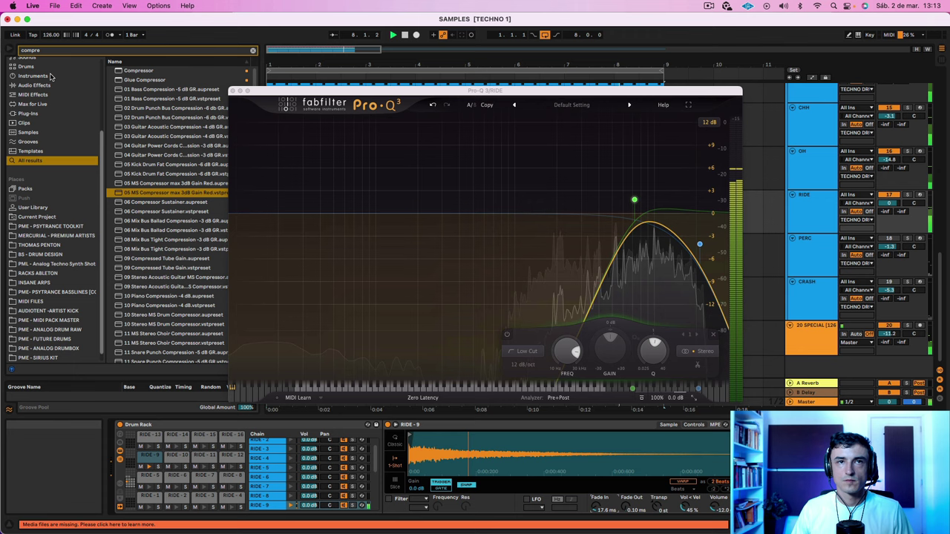
left_click(233, 91)
left_click_drag(889, 203, 889, 215)
left_click(819, 218)
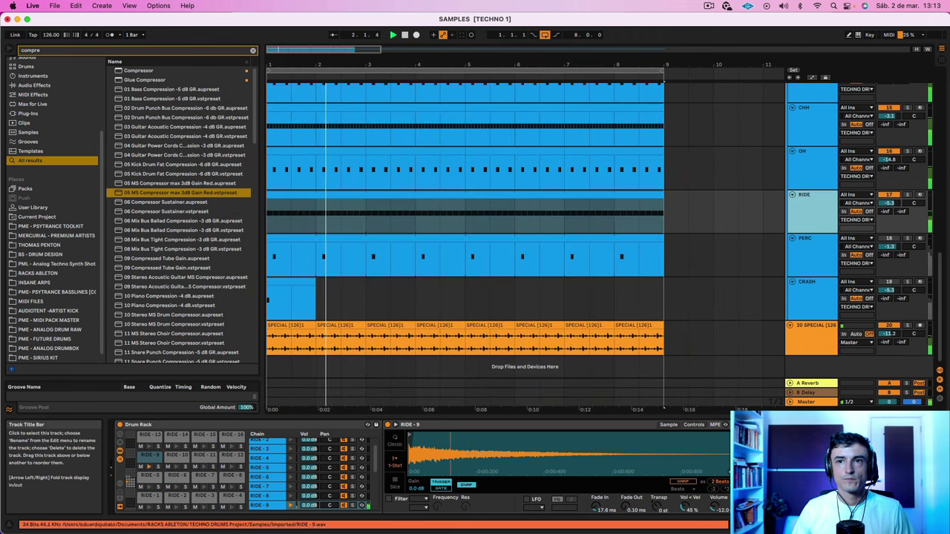
Copy the KICK-sidechained Compressor from the SPECIAL [126] track onto the end of the RIDE track's device chain
scroll(694, 477, "right", 5)
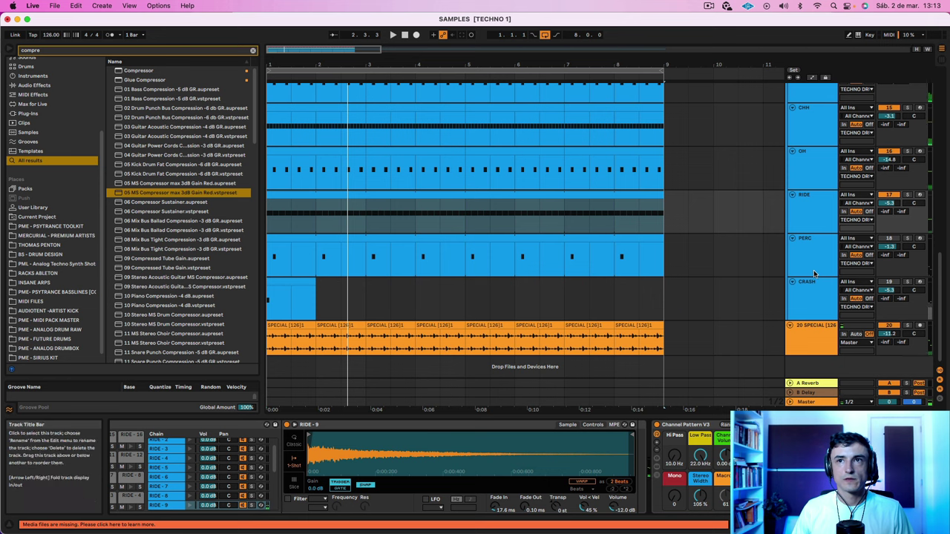
left_click(808, 121)
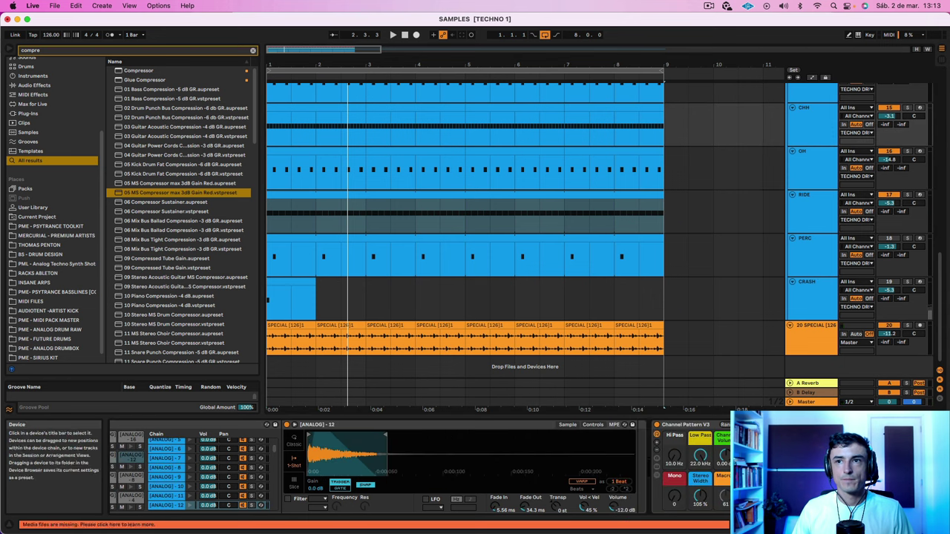
scroll(802, 136, "up", 2)
left_click(802, 136)
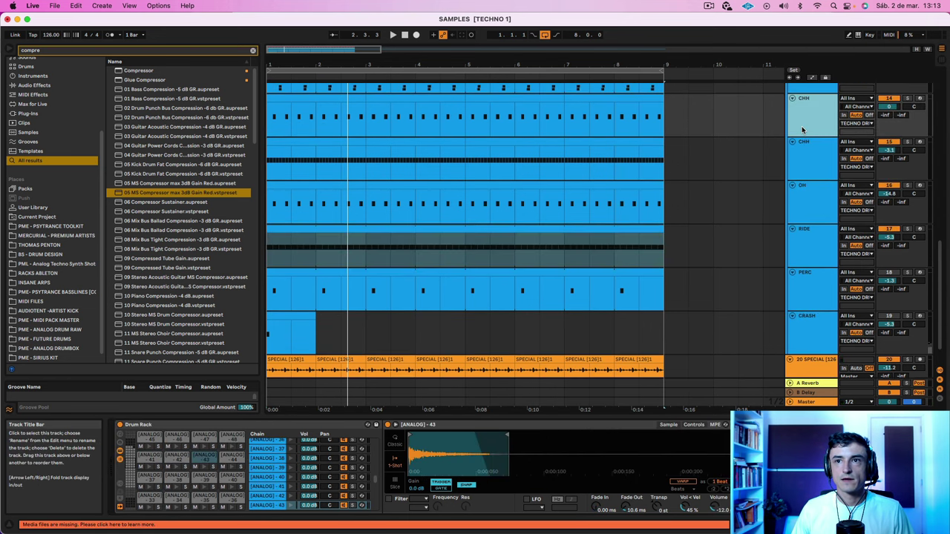
scroll(802, 136, "down", 1)
scroll(772, 311, "down", 1)
left_click(802, 343)
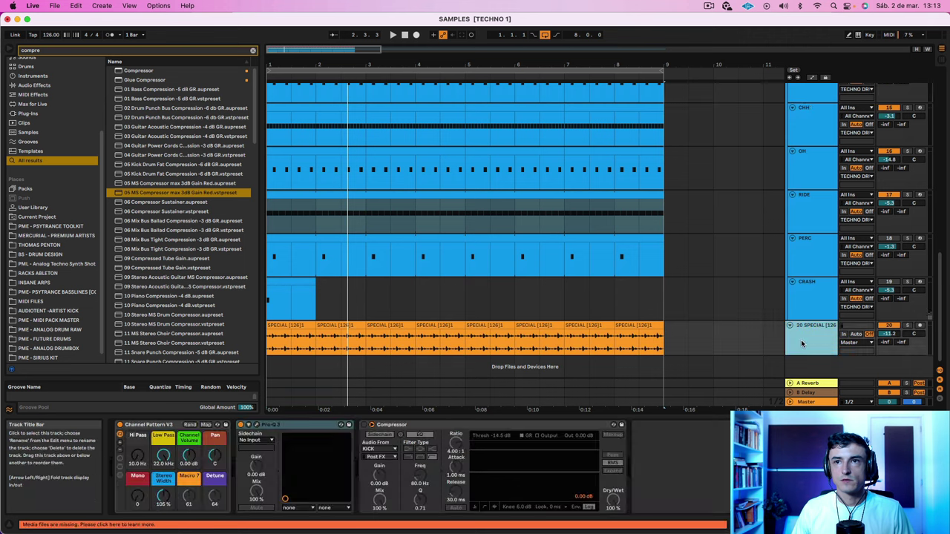
left_click(548, 426)
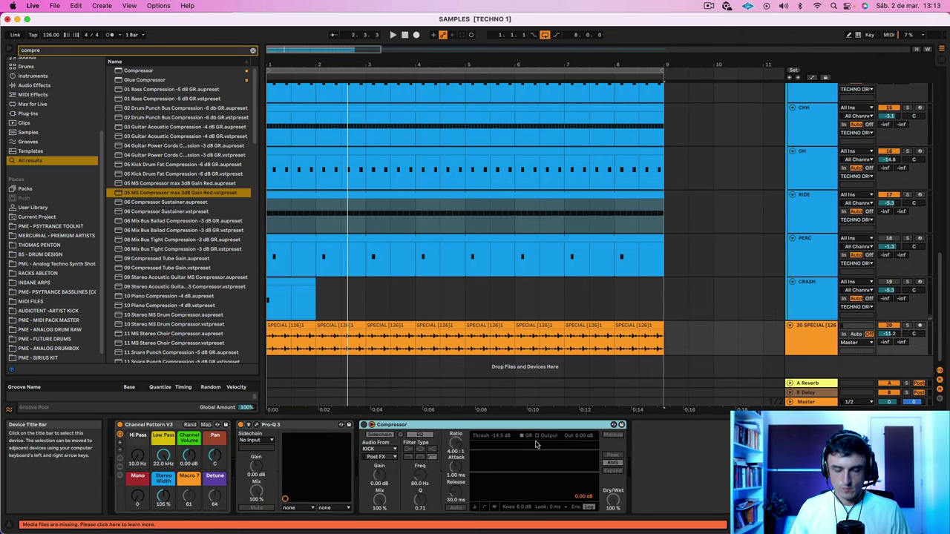
left_click(813, 215)
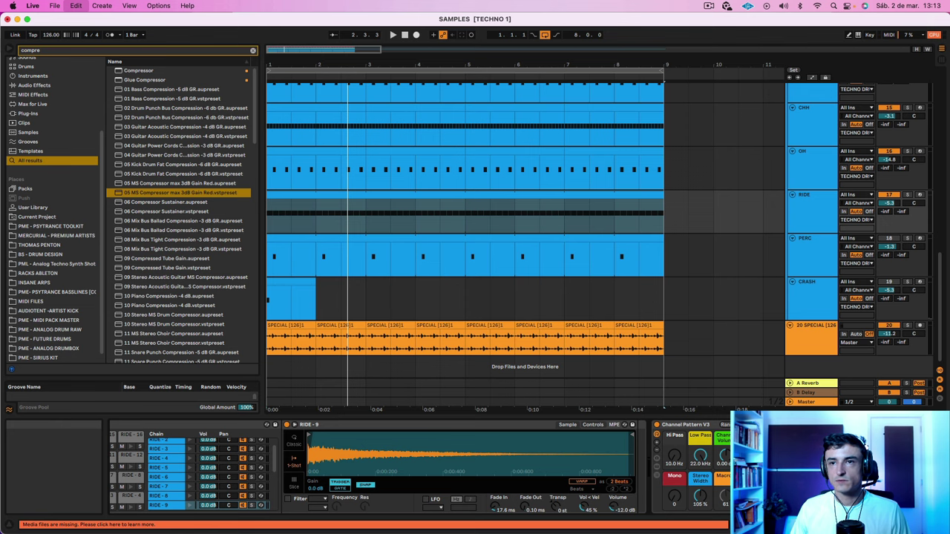
scroll(677, 445, "right", 5)
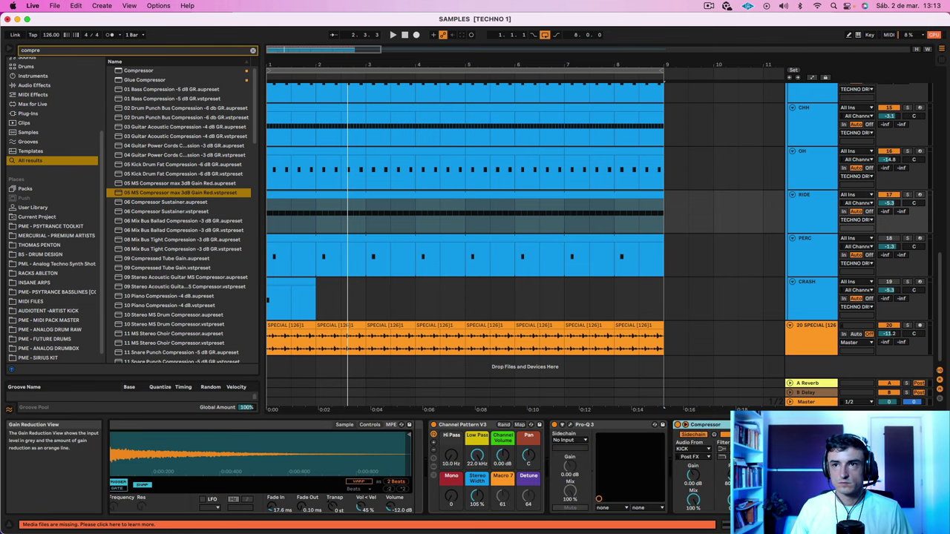
Lower the RIDE track's volume to -11.0 dB and shorten the RIDE - 9 sample by moving its end earlier
key("space")
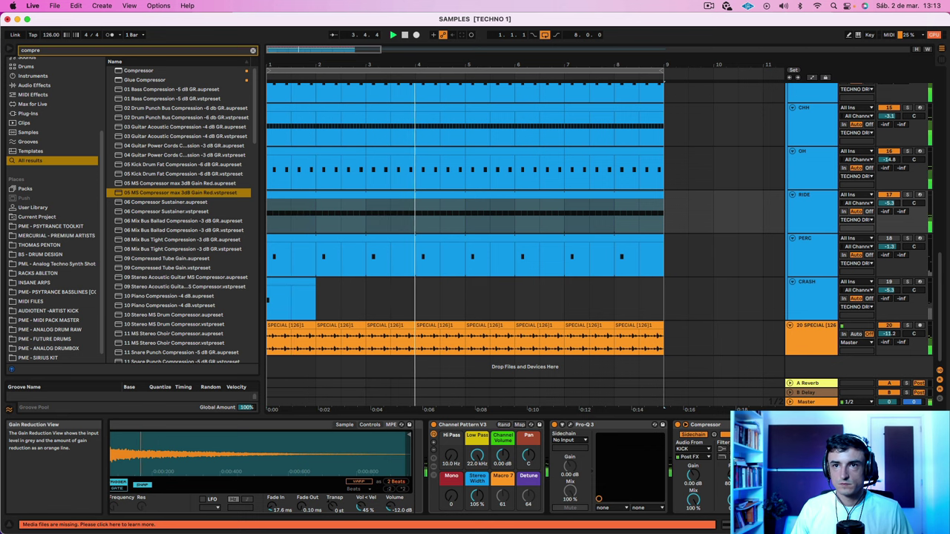
left_click(891, 203)
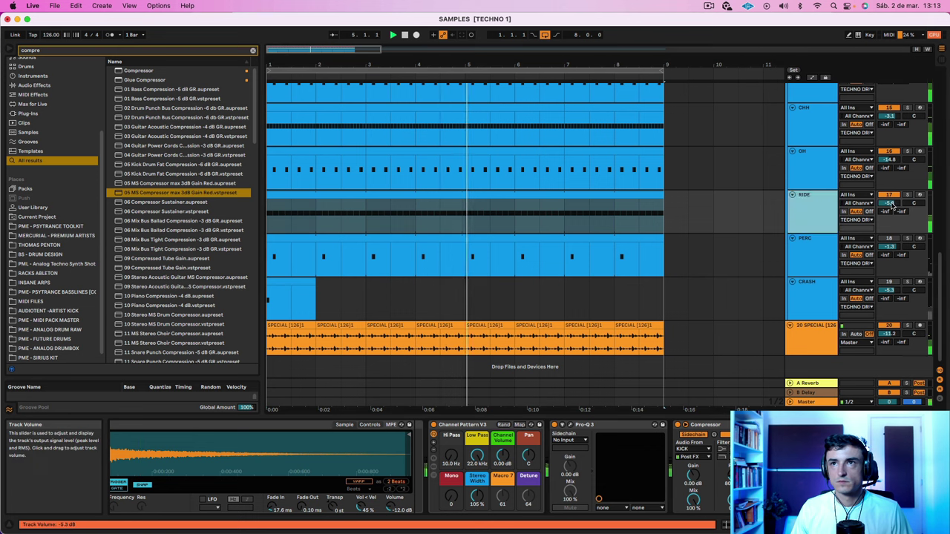
left_click_drag(891, 203, 891, 219)
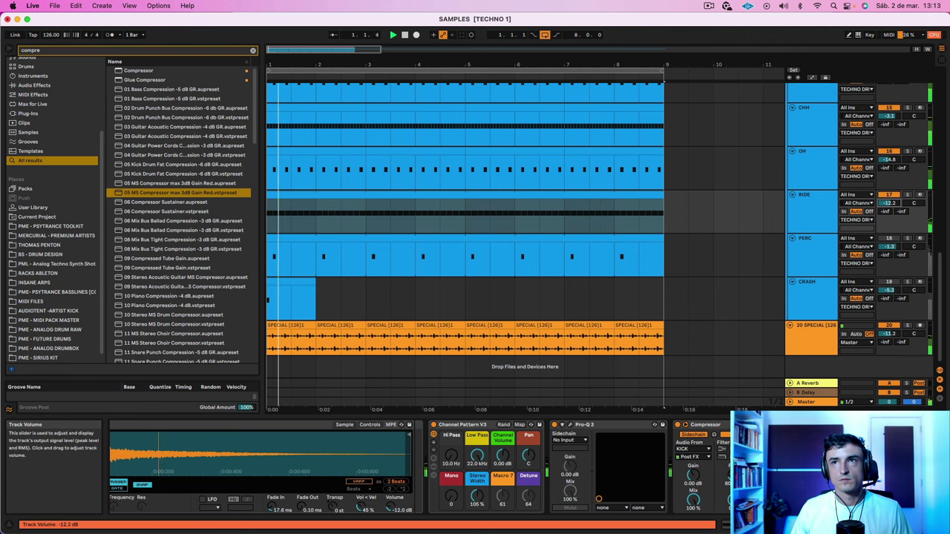
left_click_drag(889, 203, 889, 199)
scroll(365, 458, "left", 5)
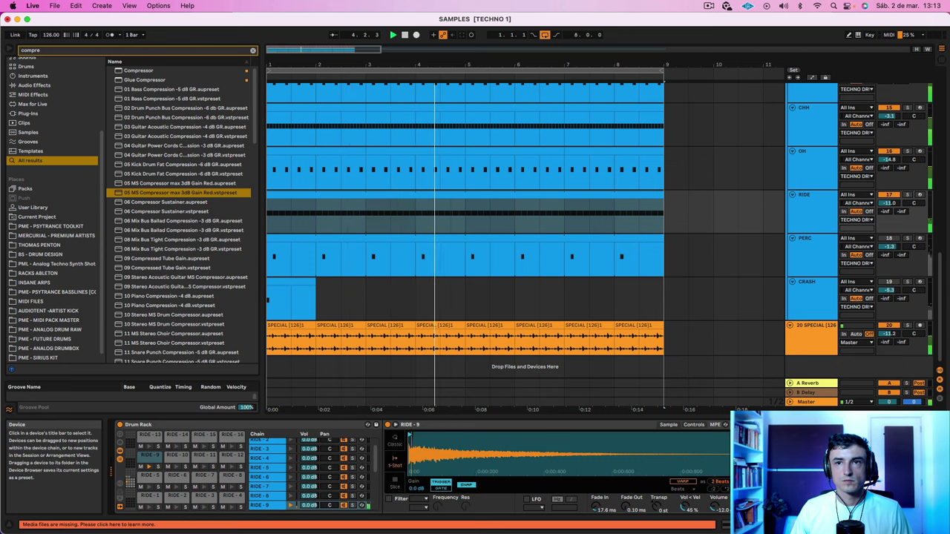
mouse_move(725, 437)
left_mouse_down()
mouse_move(434, 436)
mouse_move(596, 438)
left_mouse_up()
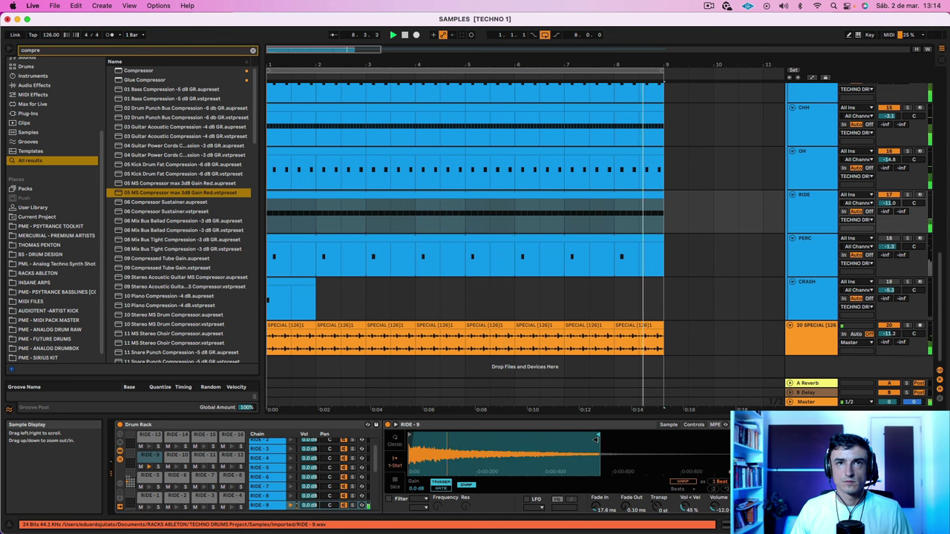
In the RIDE clip, lengthen the first note to one beat and duplicate it three times to fill the bar
double_click(296, 216)
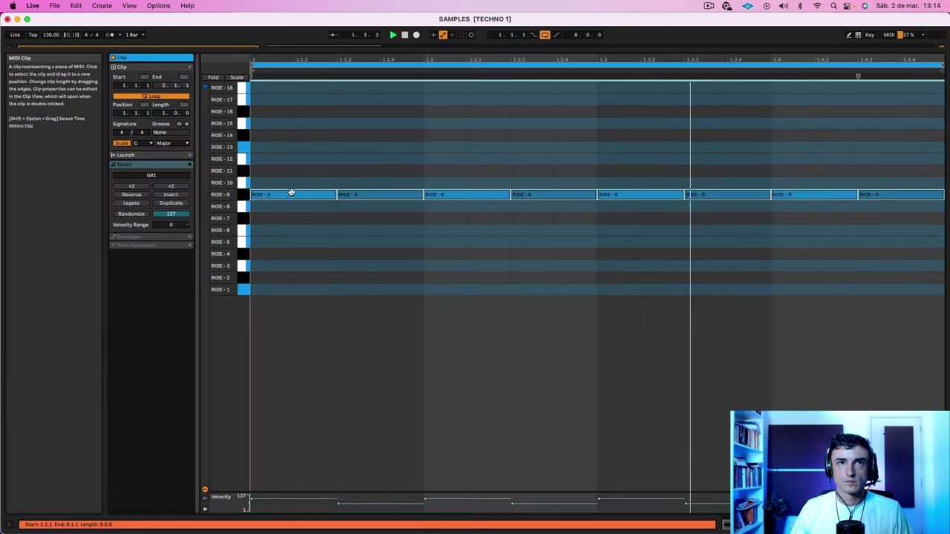
left_click(297, 216)
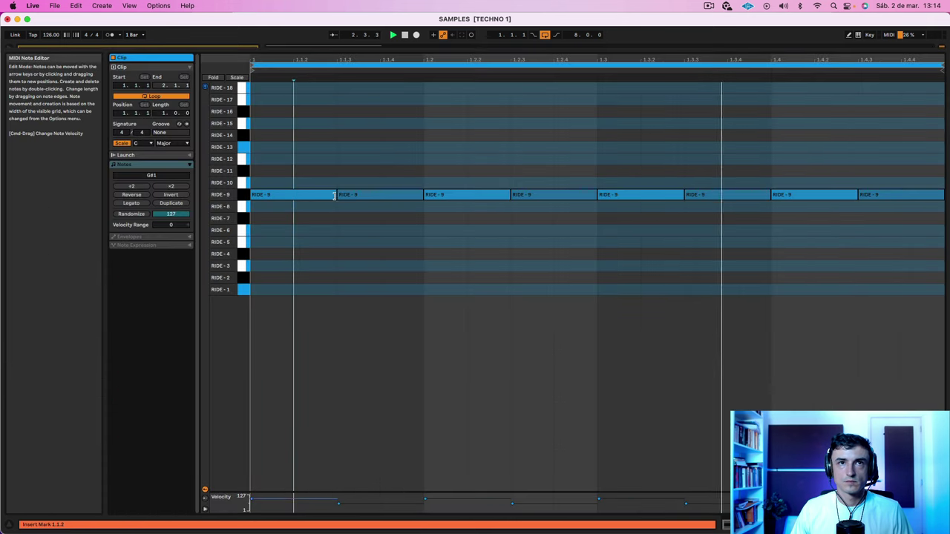
key("space")
left_click_drag(337, 195, 417, 195)
key("space")
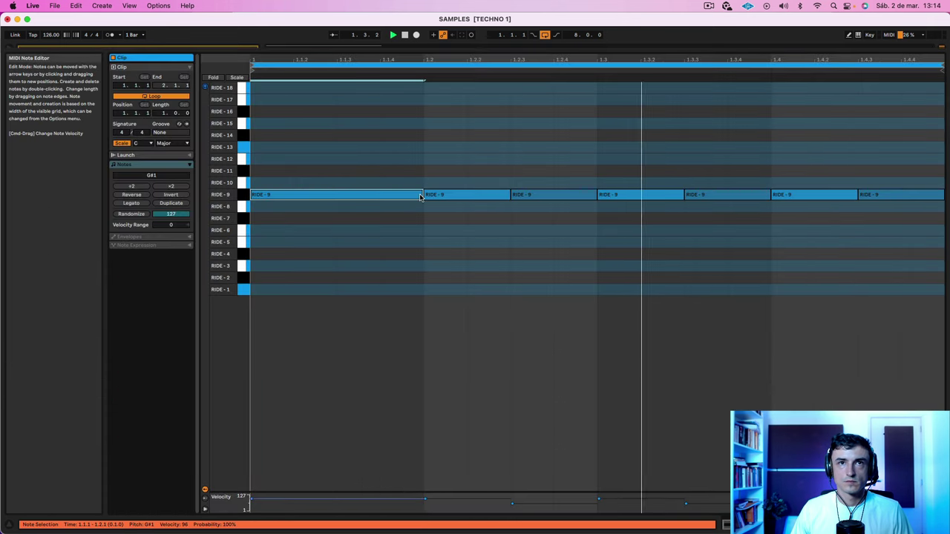
key("space")
key("super+d")
key("super+d")
key("super+d")
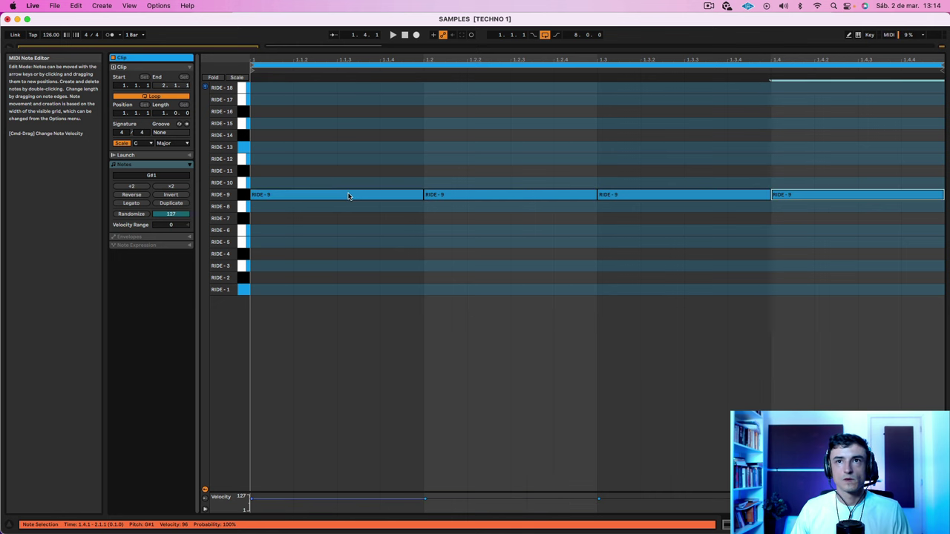
key("space")
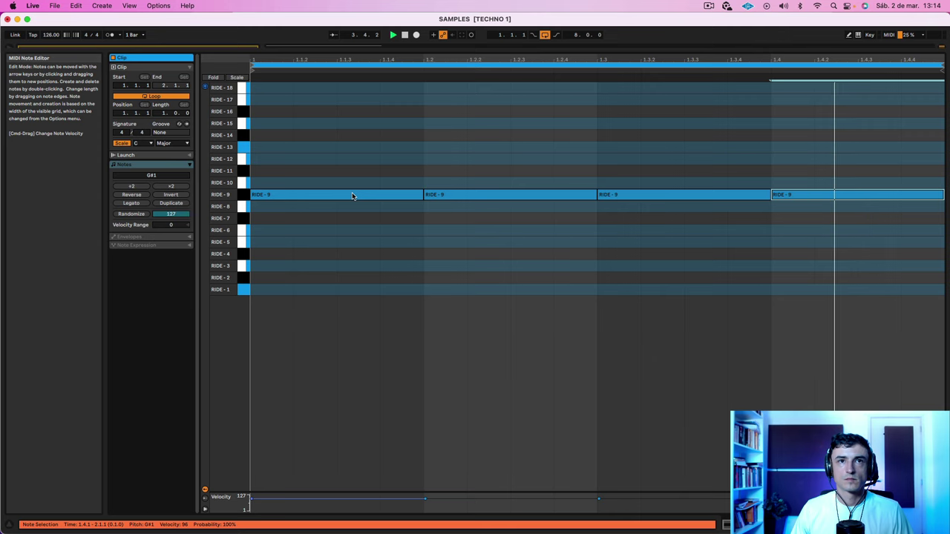
Reopen the RIDE clip, select all its notes and shift them half a beat later onto the offbeats
key("shift+Tab")
left_click(309, 195)
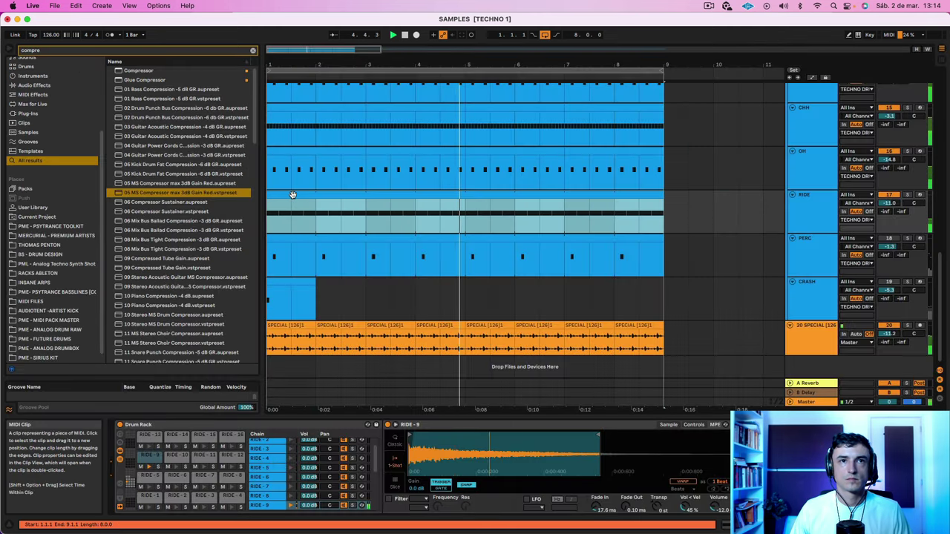
double_click(292, 194)
key("space")
left_click_drag(312, 221, 947, 143)
left_click_drag(359, 190, 447, 195)
key("space")
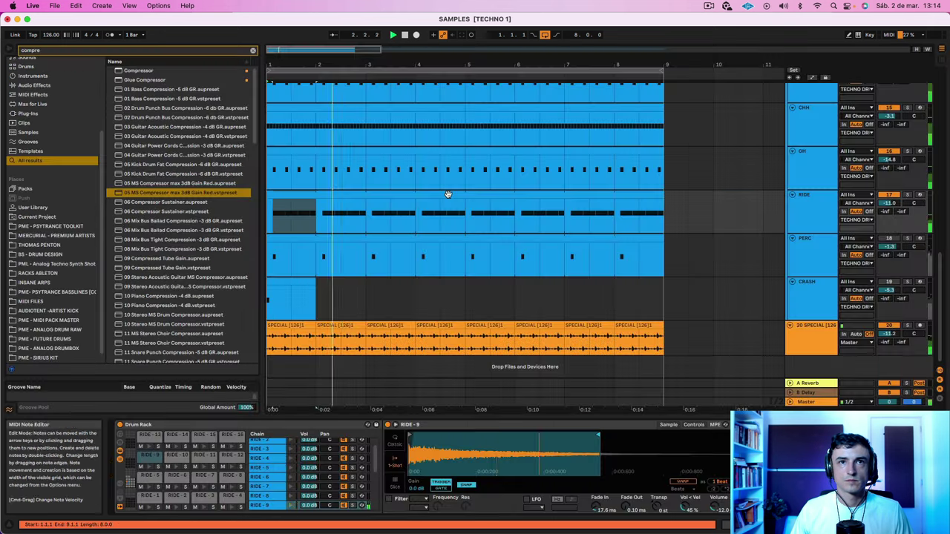
Lower the RIDE track's volume to -12.7 dB during playback
key("super+alt+e")
left_click(276, 191)
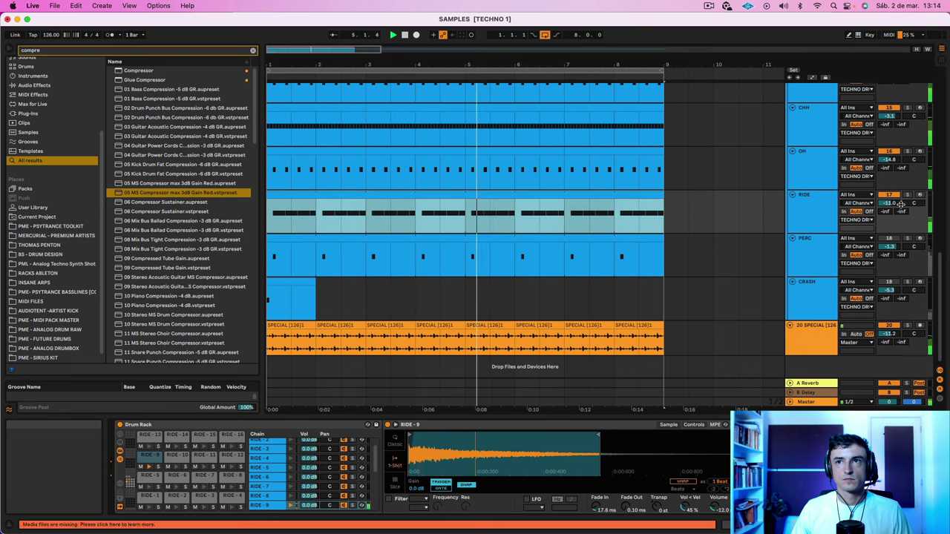
left_click_drag(890, 202, 889, 198)
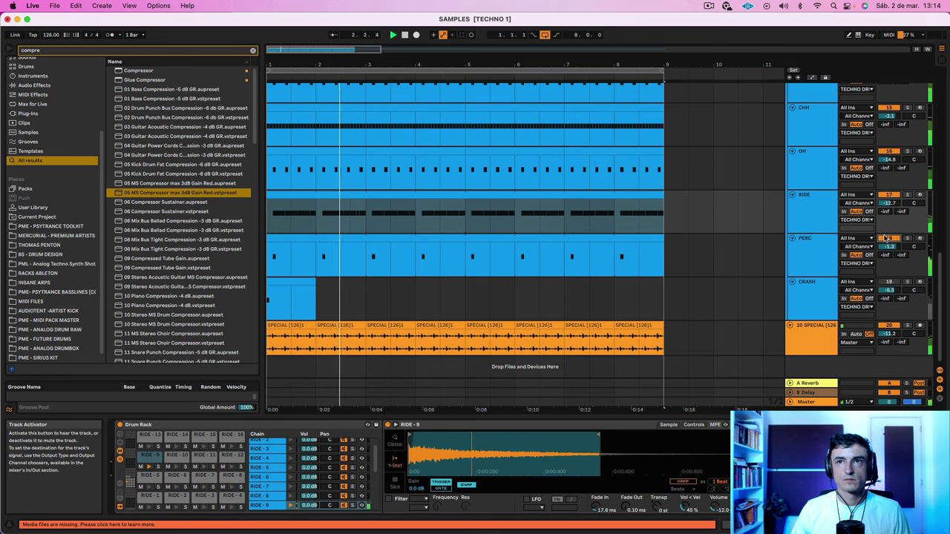
Select the CRASH track, clear the browser search and open the 8. CRASHES folder in PME - SIRIUS KIT
left_click(817, 292)
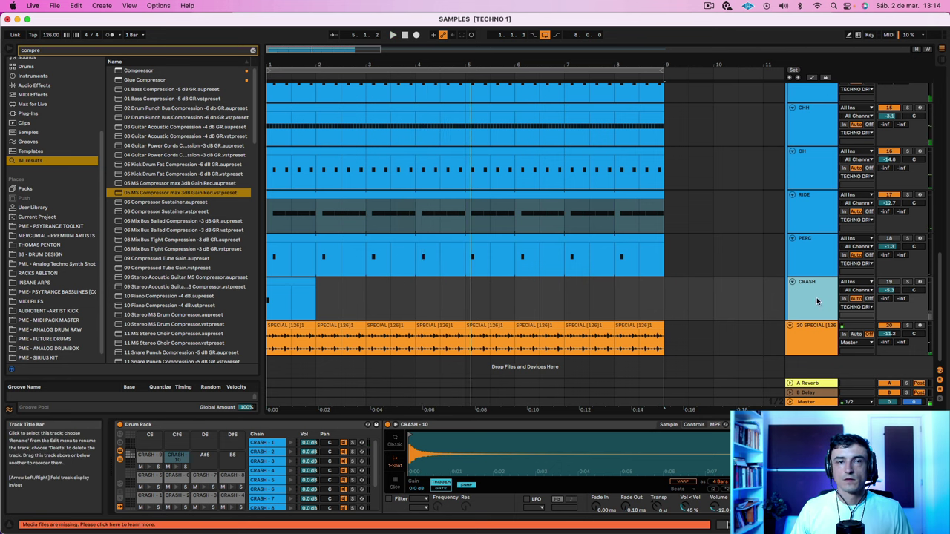
scroll(73, 321, "down", 1)
left_click(61, 349)
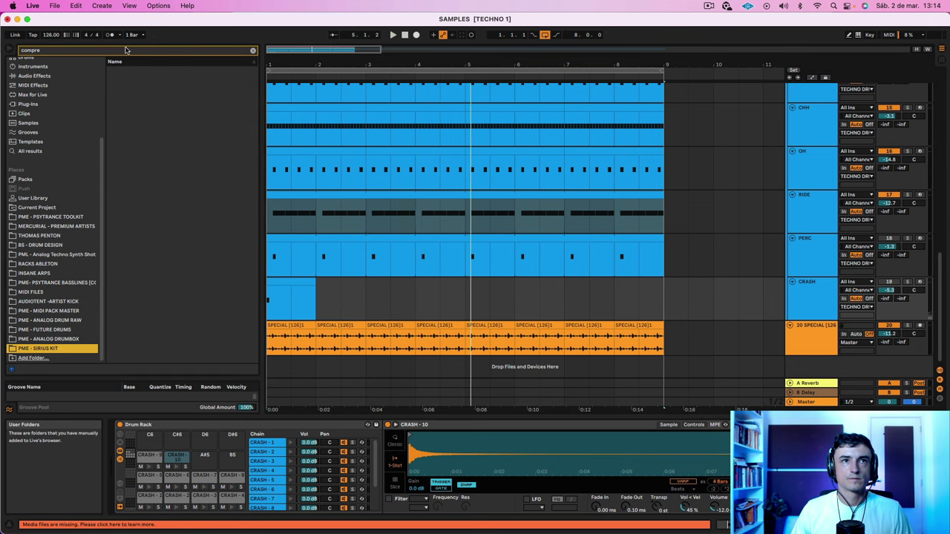
left_click(252, 51)
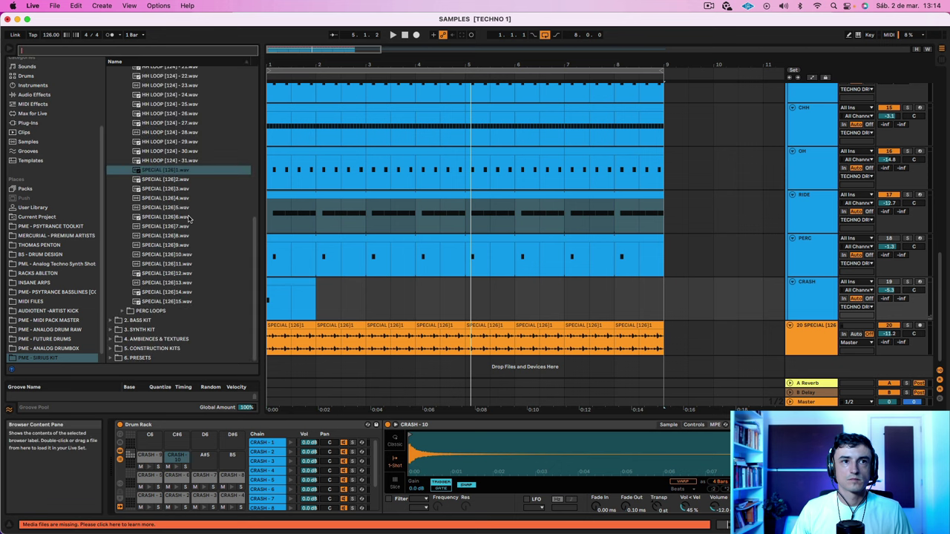
scroll(189, 219, "up", 5)
left_click(122, 183)
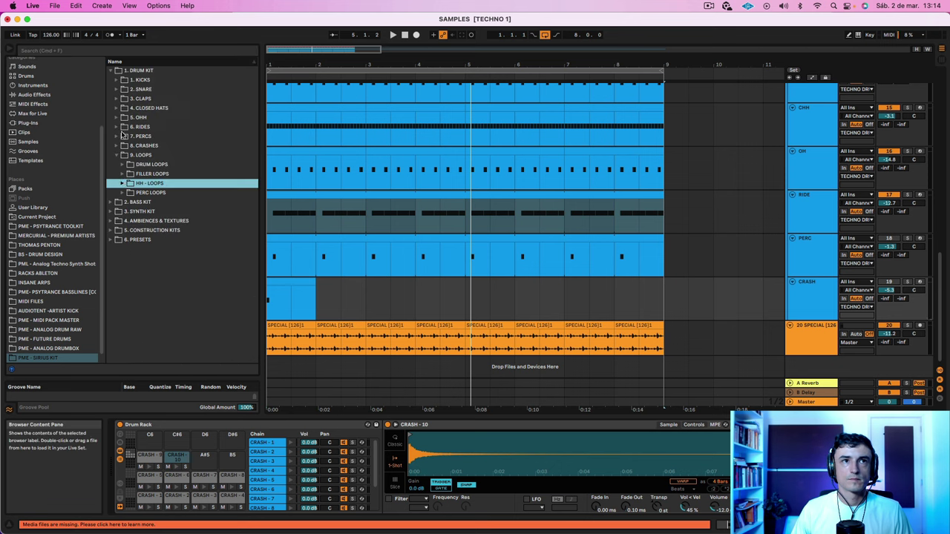
left_click(115, 147)
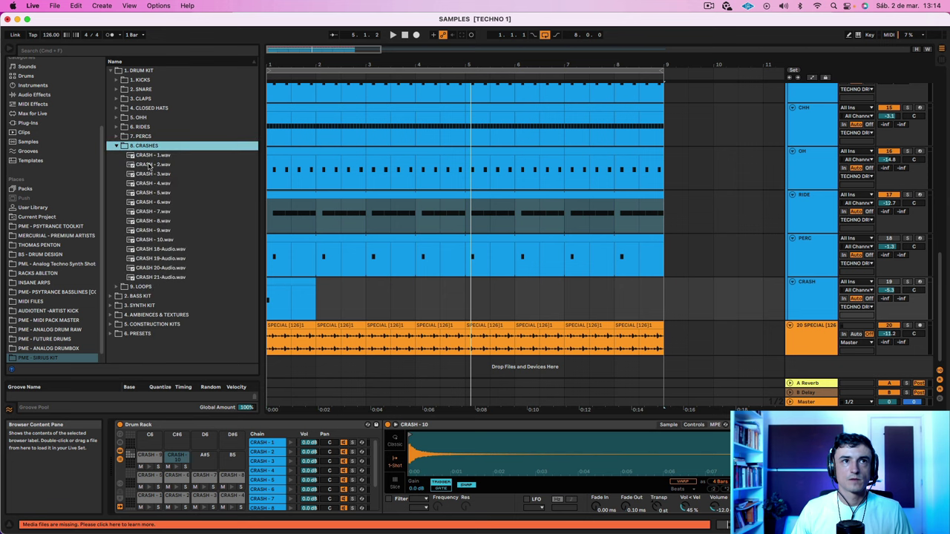
Place CRASH 20-Audio.wav on a new audio track at bar 1 and set its volume to -5.1 dB
left_click(170, 276)
left_click(167, 268)
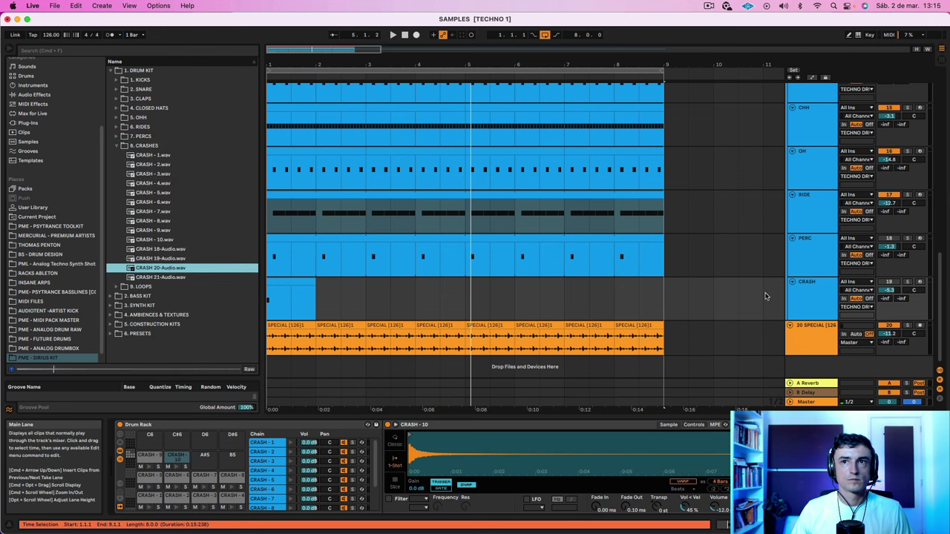
left_click_drag(147, 269, 299, 338)
key("space")
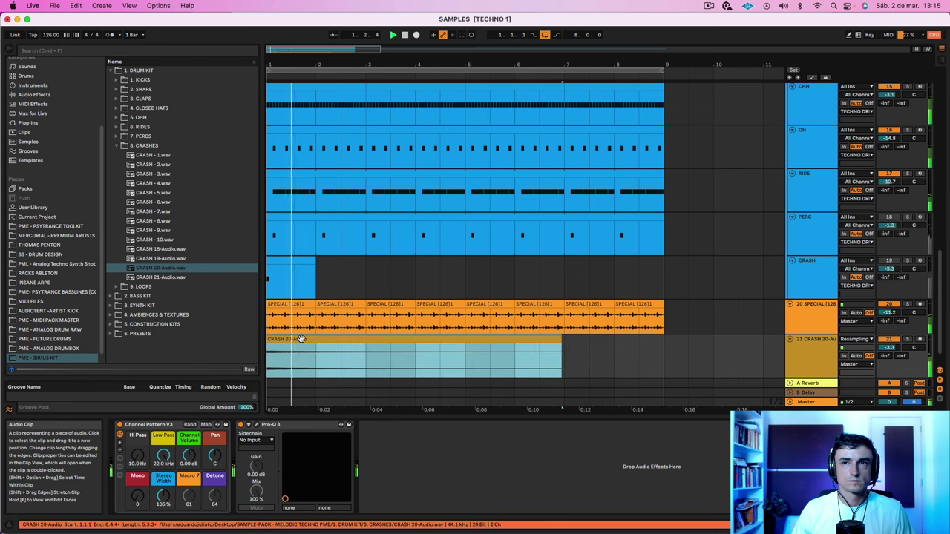
left_click_drag(889, 346, 889, 352)
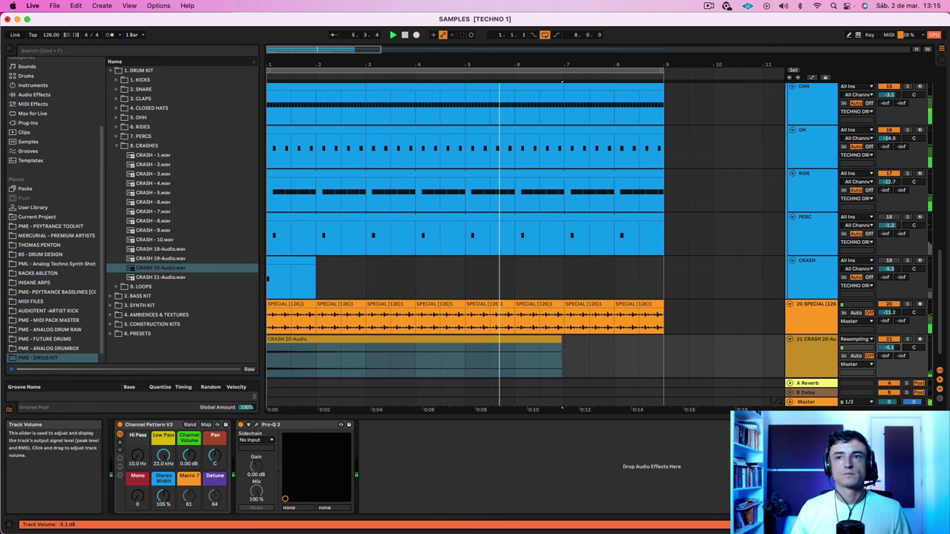
Lower the RIDE track's volume to -15.8 dB during playback
scroll(553, 279, "down", 1)
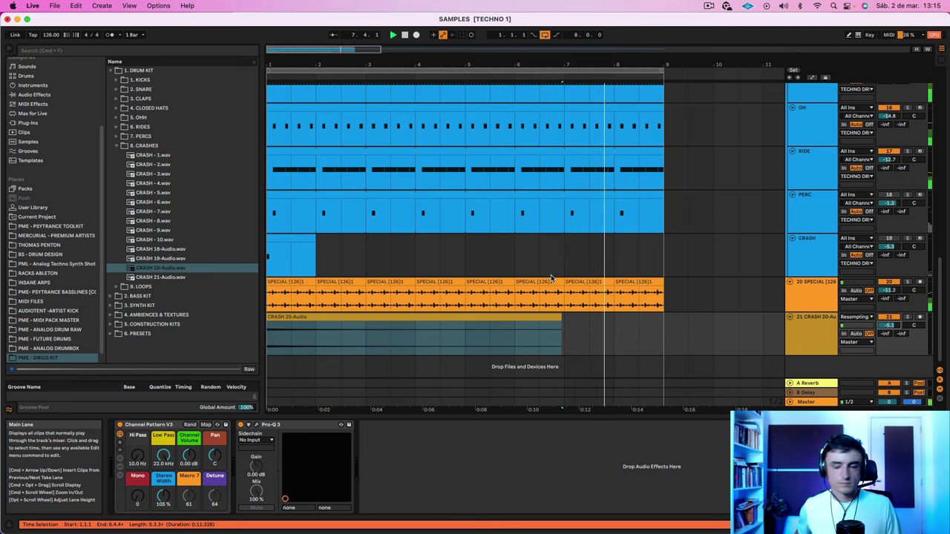
scroll(551, 279, "up", 2)
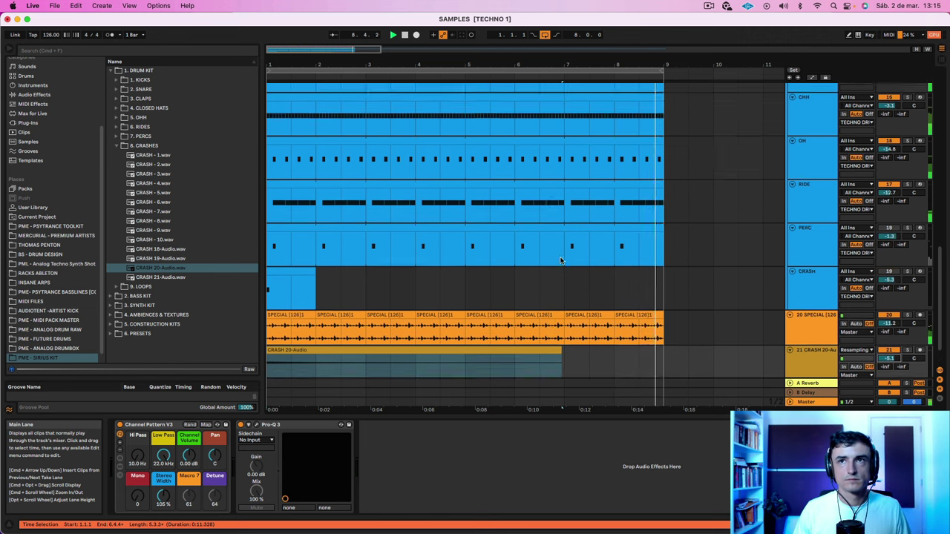
left_click(893, 205)
left_click_drag(895, 208, 894, 223)
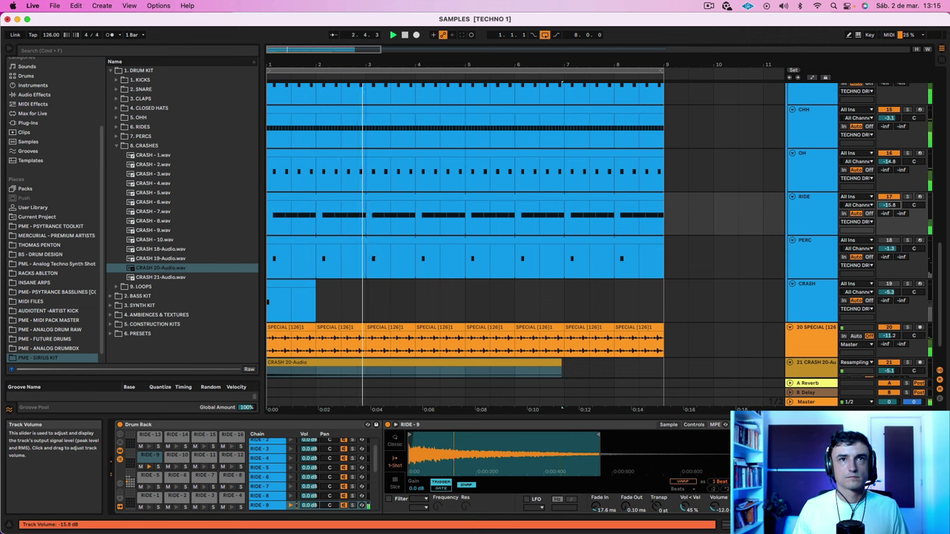
Select the SPECIAL track and open the DRUM LOOPS folder inside 9. LOOPS of the PME - SIRIUS KIT drum kit
scroll(582, 313, "down", 2)
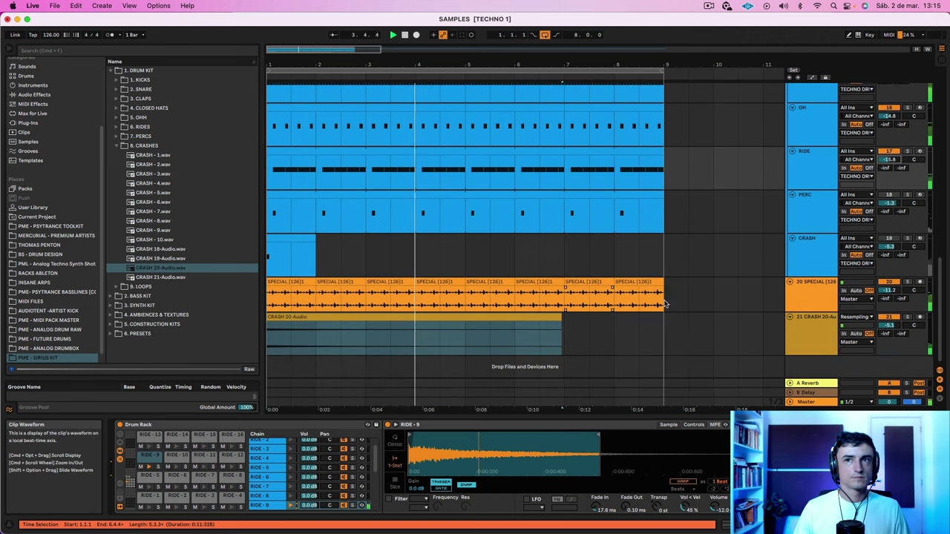
left_click(806, 291)
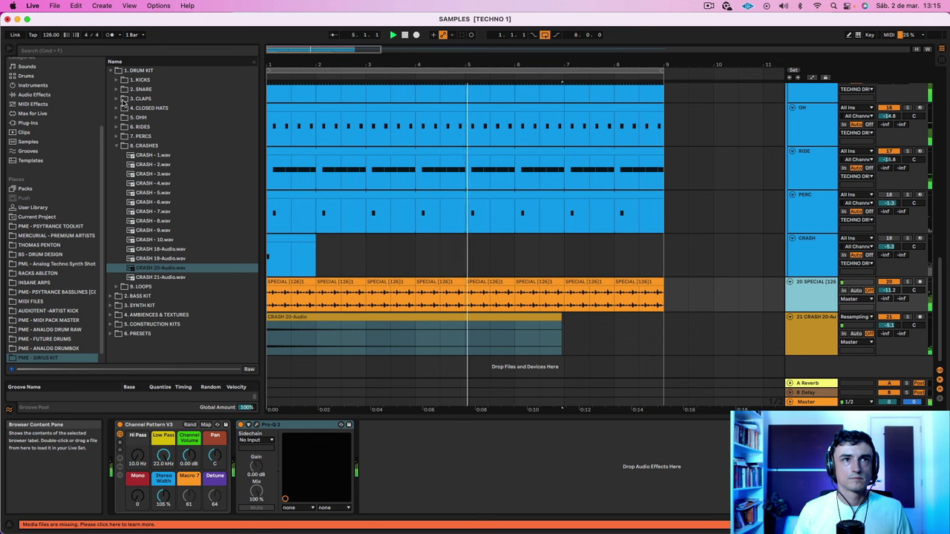
left_click(117, 118)
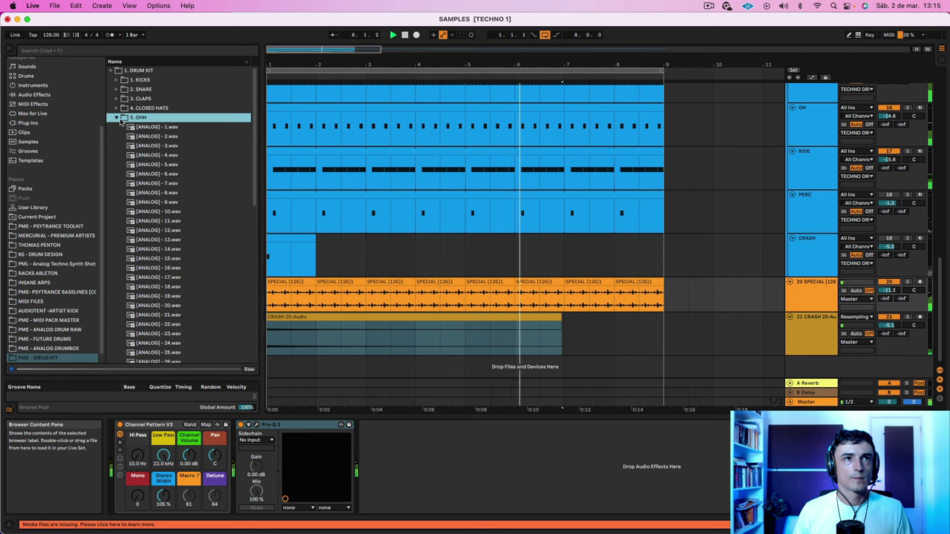
left_click(117, 119)
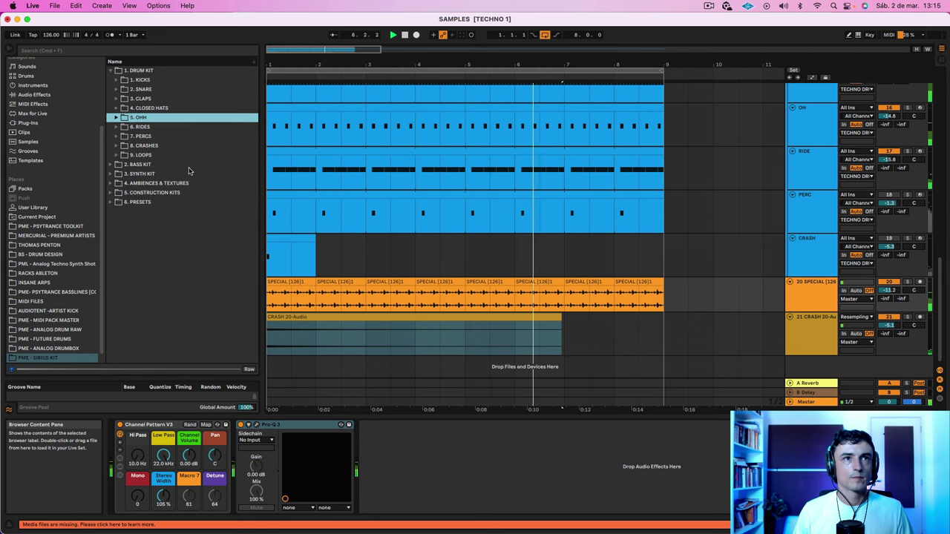
left_click(119, 156)
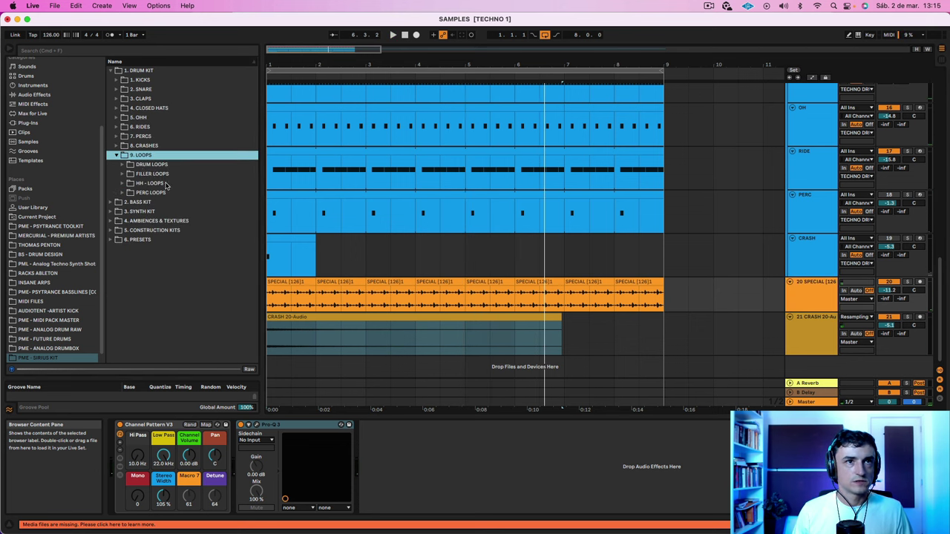
left_click(122, 164)
Audition several samples in the DRUM LOOPS folder, including DRUM LOOP18, 20, 21 and 22
left_click(172, 202)
scroll(173, 212, "down", 2)
left_click(174, 251)
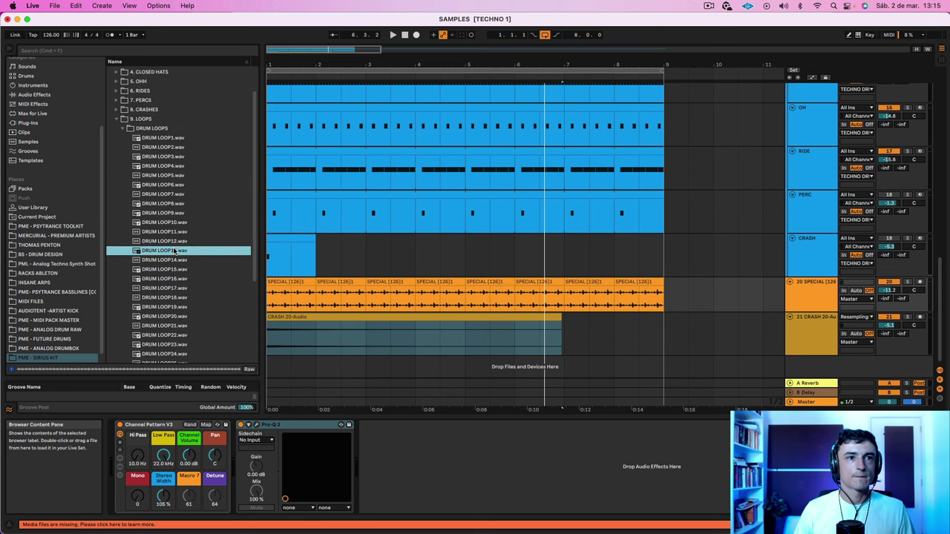
scroll(170, 261, "down", 2)
left_click(163, 236)
left_click(167, 264)
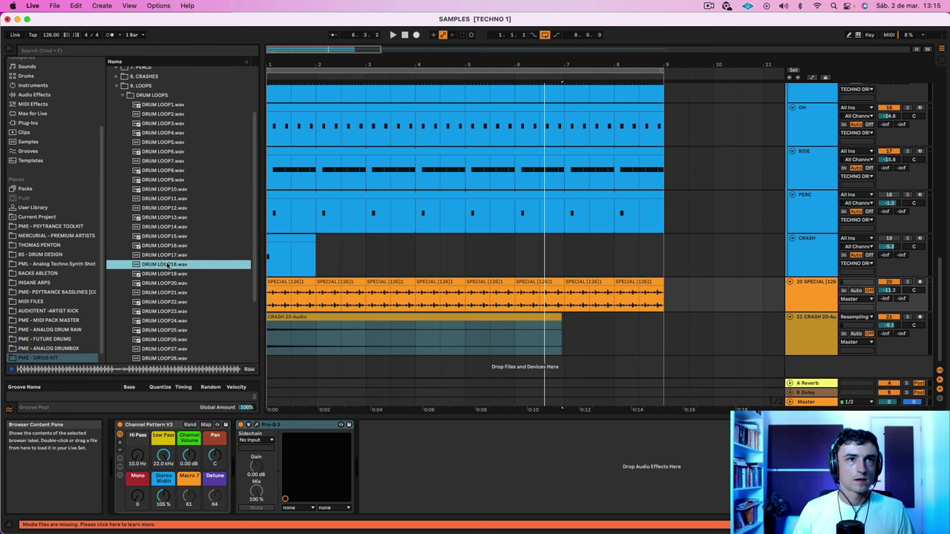
left_click(167, 283)
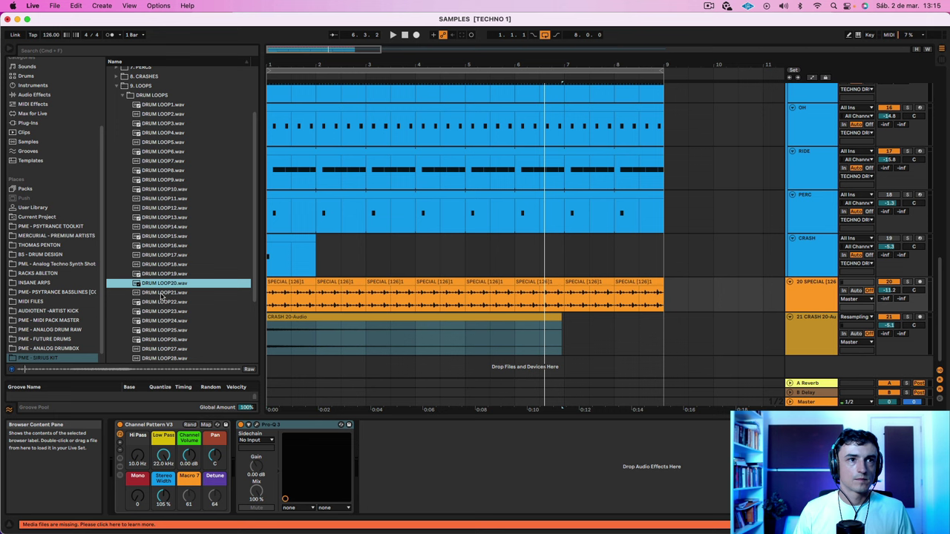
left_click(162, 294)
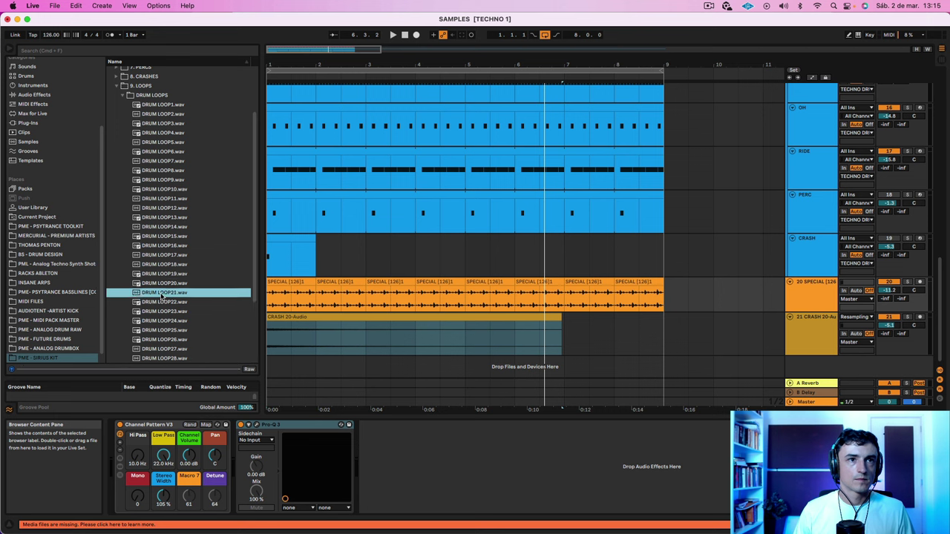
left_click(163, 303)
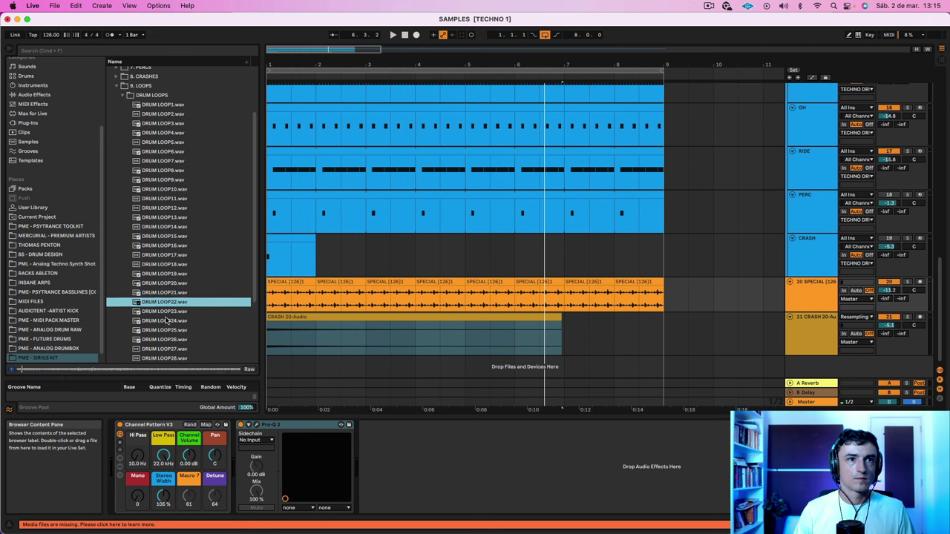
Place DRUM LOOP22.wav on a new audio track at bar 1, below the CRASH 20-Audio track
scroll(165, 305, "down", 5)
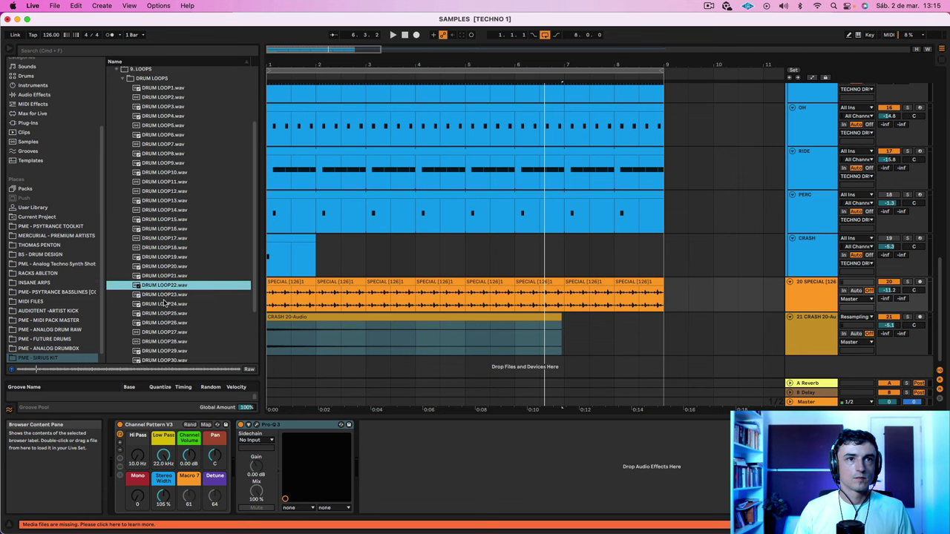
left_click_drag(156, 208, 275, 372)
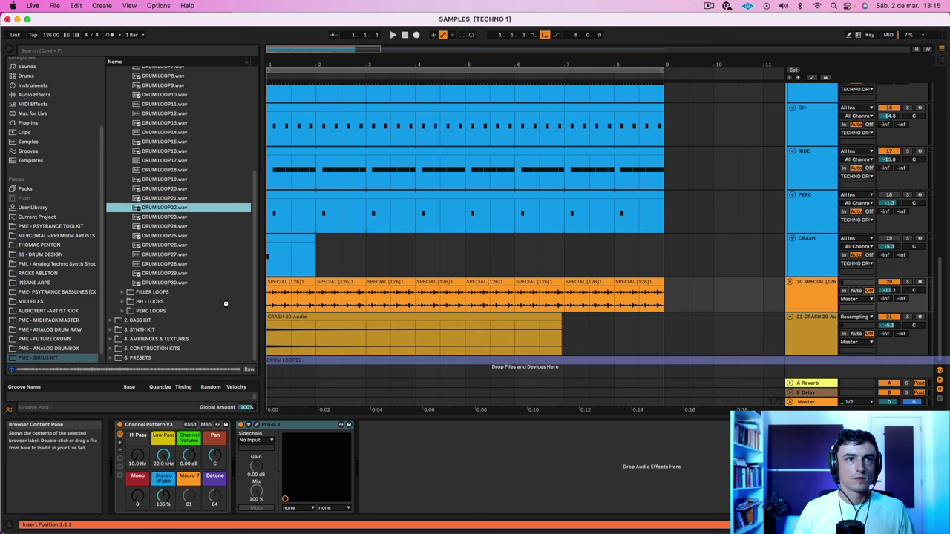
left_click_drag(275, 372, 275, 372)
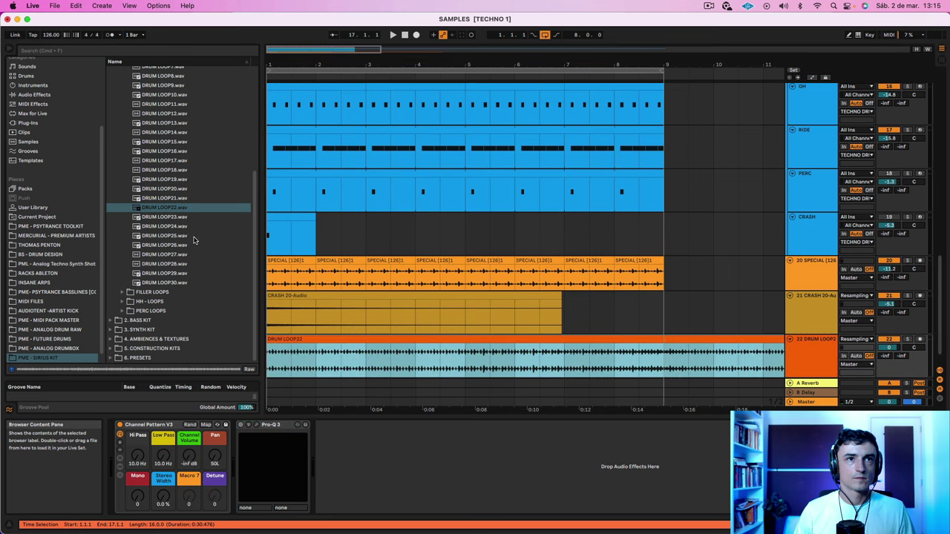
scroll(199, 237, "up", 8)
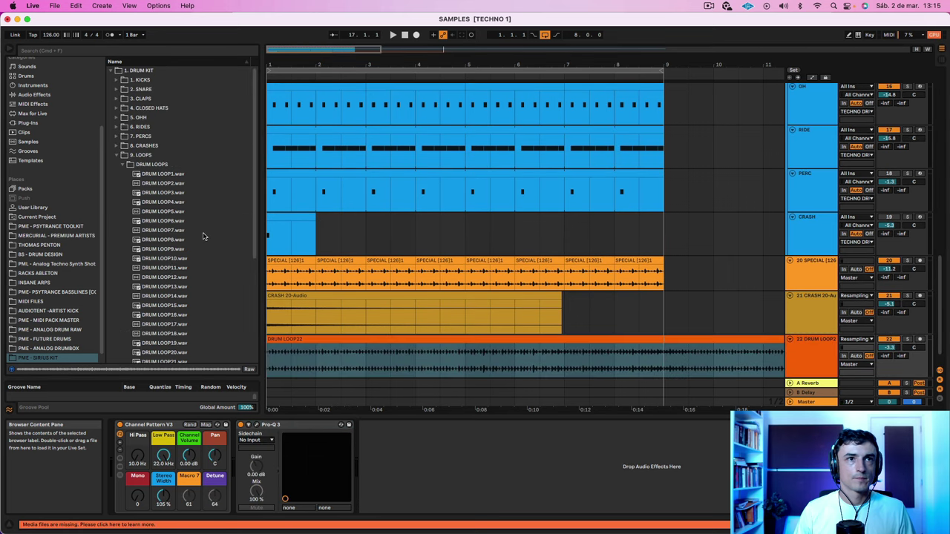
Play the DRUM LOOP22 track soloed, turn its solo off and replay it with the full arrangement
scroll(205, 236, "down", 5)
left_click(325, 339)
key("space")
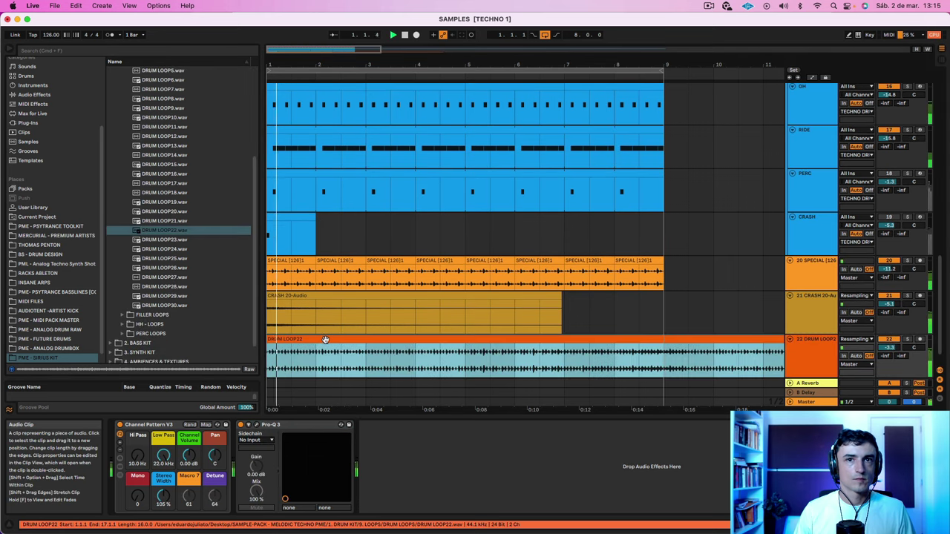
left_click(908, 339)
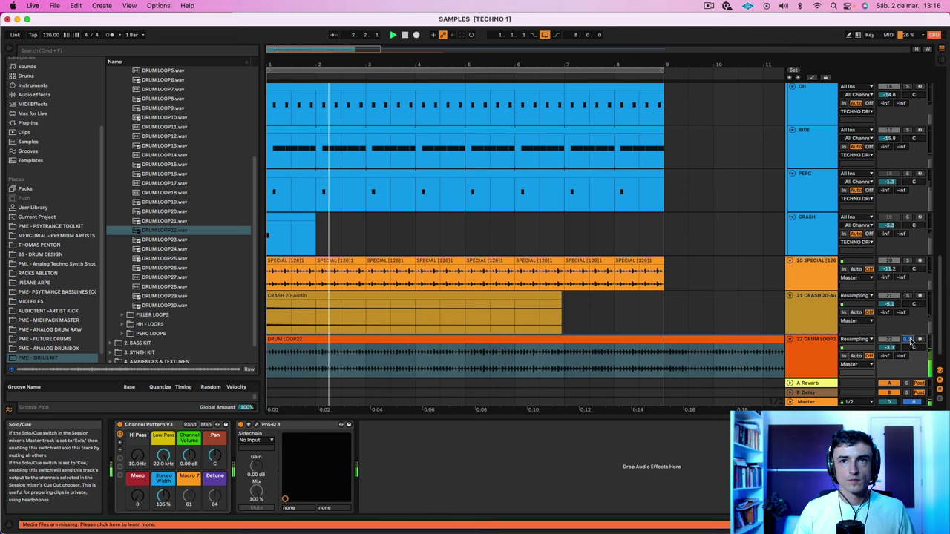
scroll(617, 327, "right", 10)
scroll(617, 327, "left", 10)
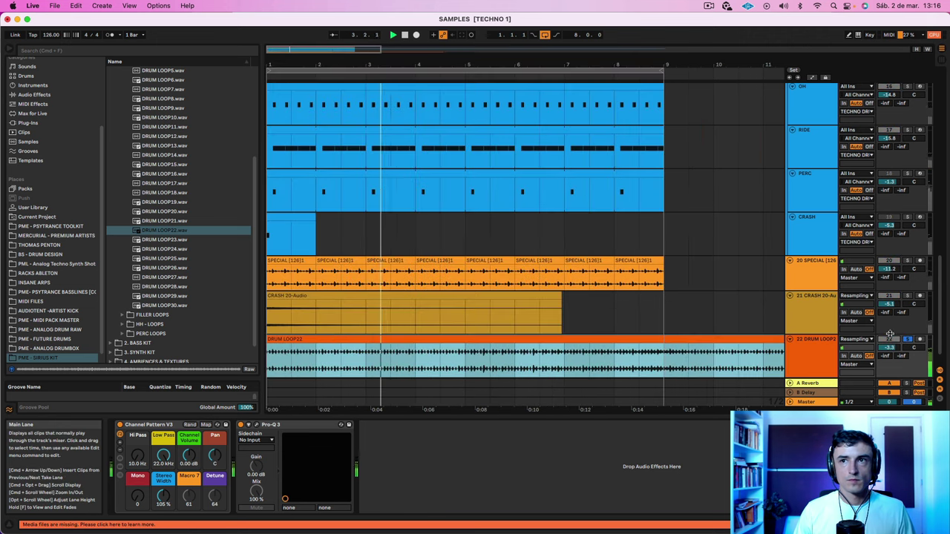
key("space")
left_click(908, 339)
key("space")
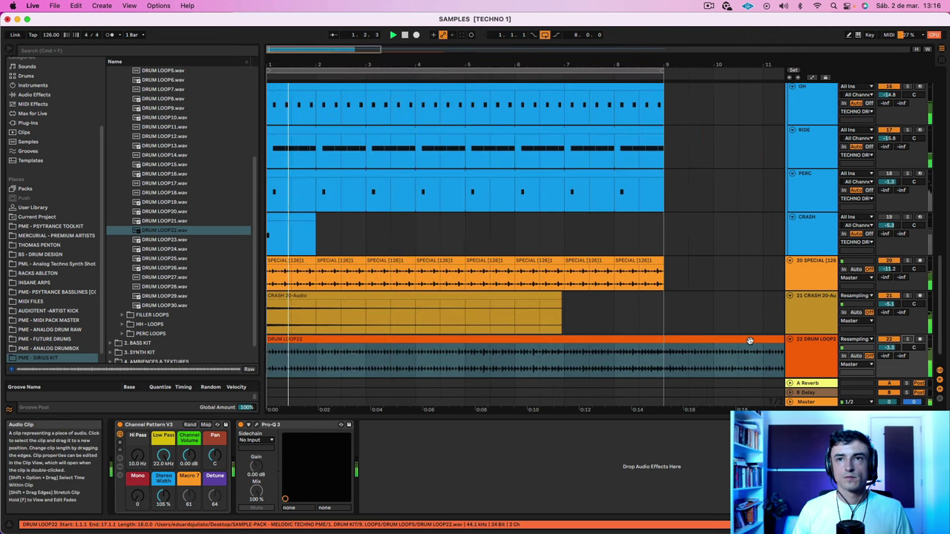
Set the DRUM LOOP22 track's volume to -5.1 dB during playback and stop
left_click(750, 340)
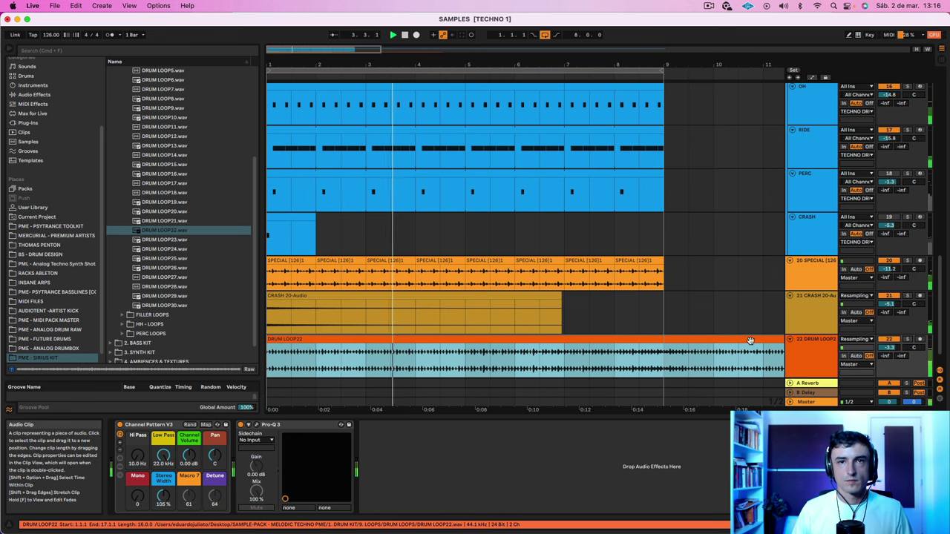
left_click_drag(889, 347, 889, 359)
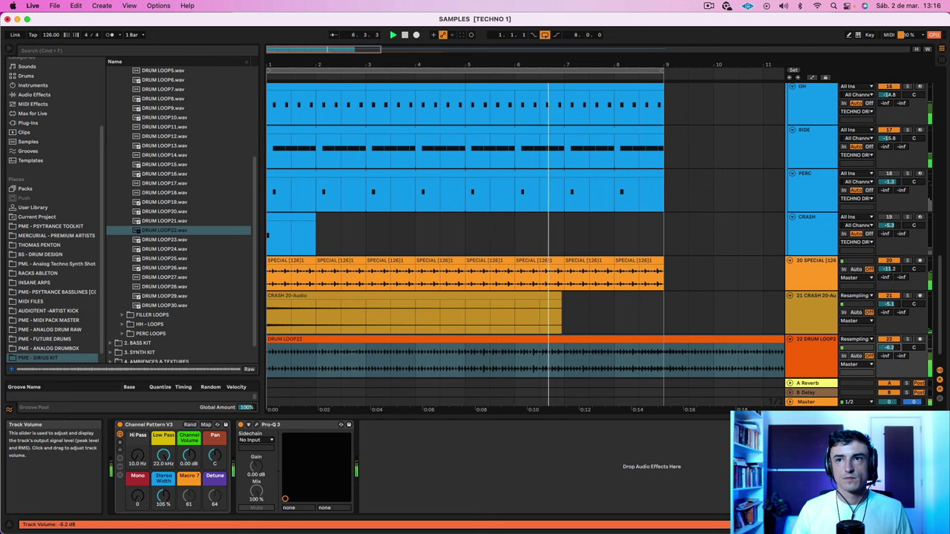
left_click_drag(890, 347, 889, 341)
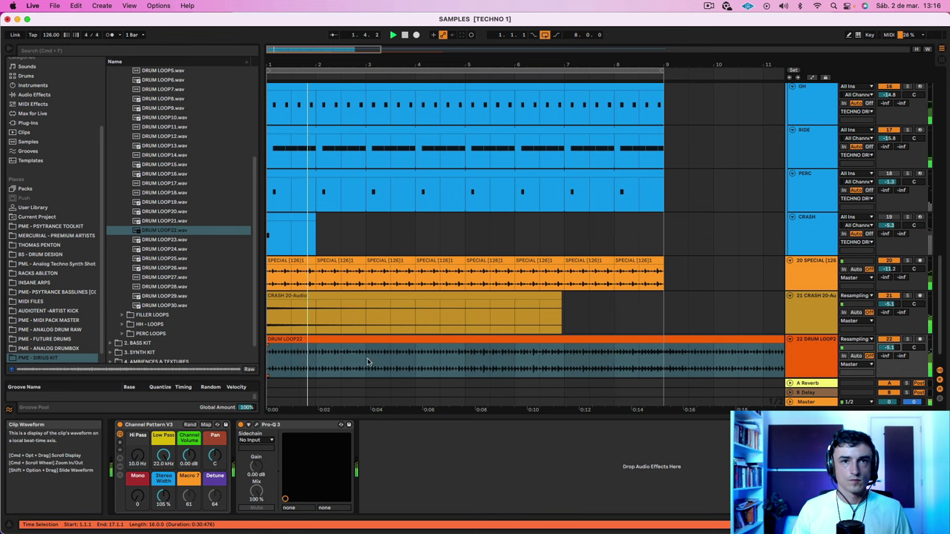
key("space")
Select the first two bars of the DRUM LOOP22 clip and duplicate them four times in a row
left_click_drag(366, 361, 239, 365)
key("super+d")
key("super+d")
key("super+d")
key("super+d")
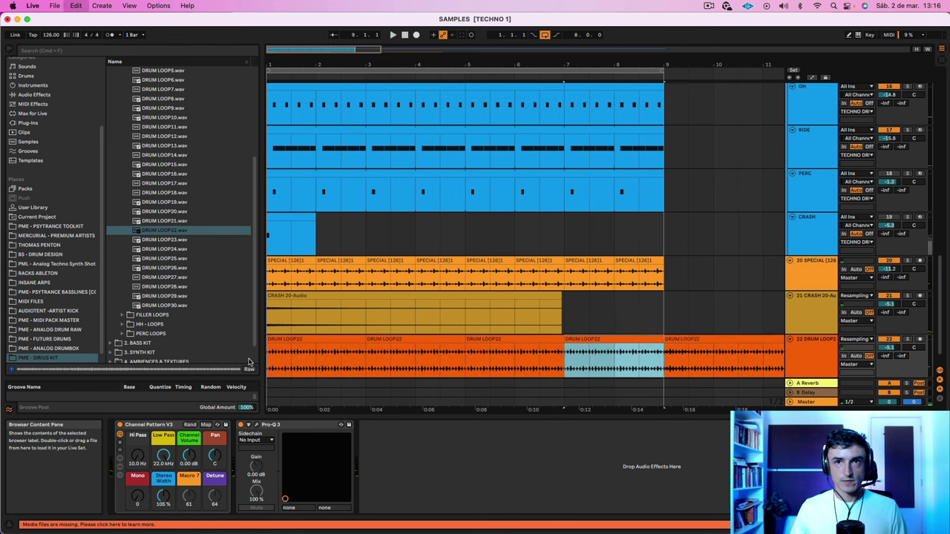
Delete the DRUM LOOP22 material from bar 9 to bar 17
scroll(700, 342, "right", 9)
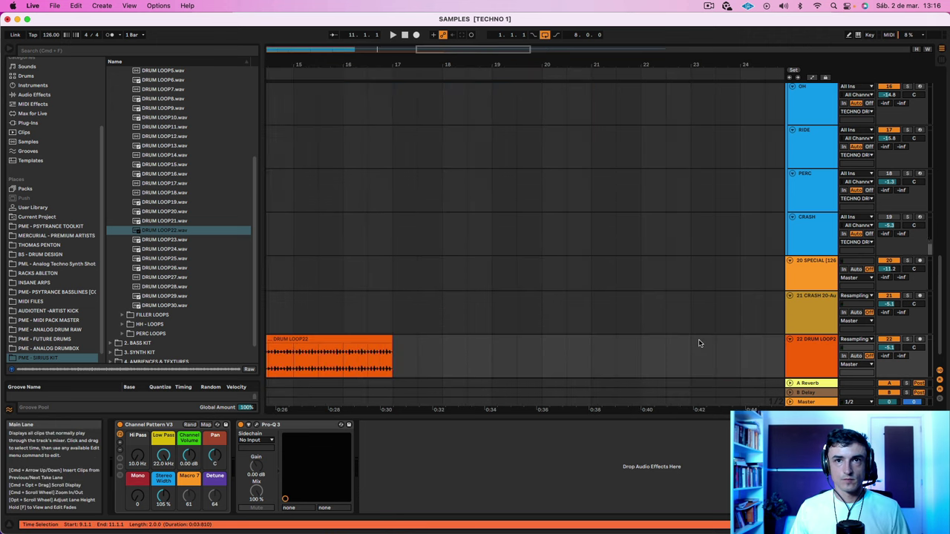
left_click(364, 339, "shift")
key("Delete")
scroll(365, 340, "left", 2)
scroll(364, 341, "left", 9)
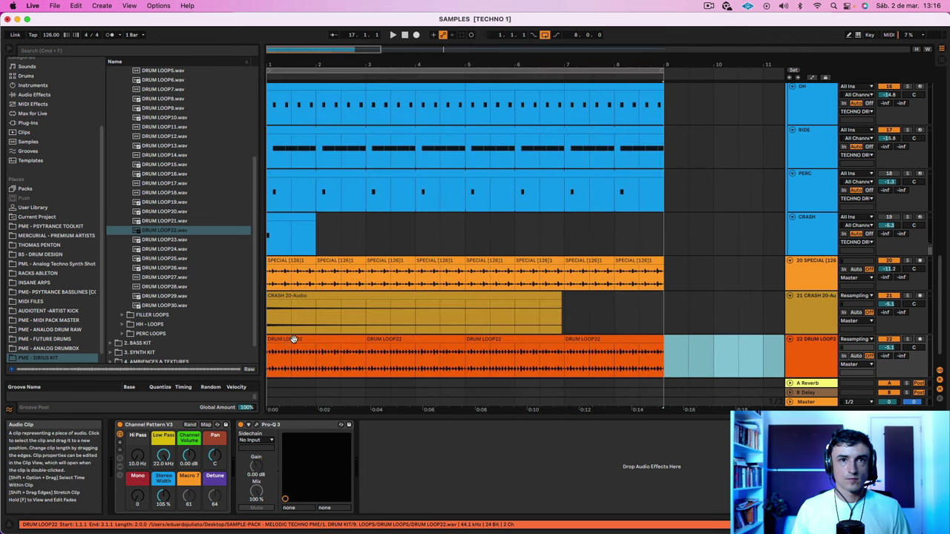
Play the arrangement from the first DRUM LOOP22 clip and mute the RIDE track
left_click(294, 339)
key("space")
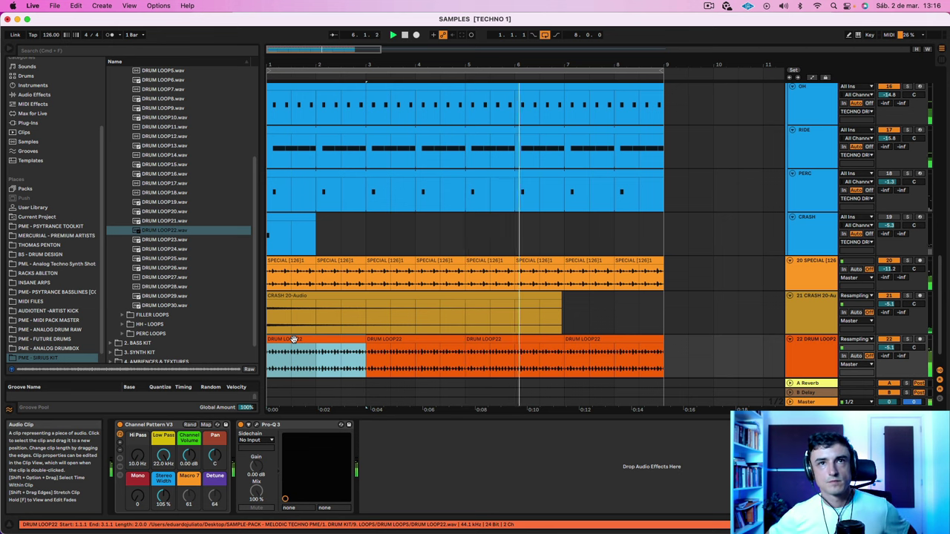
left_click(894, 130)
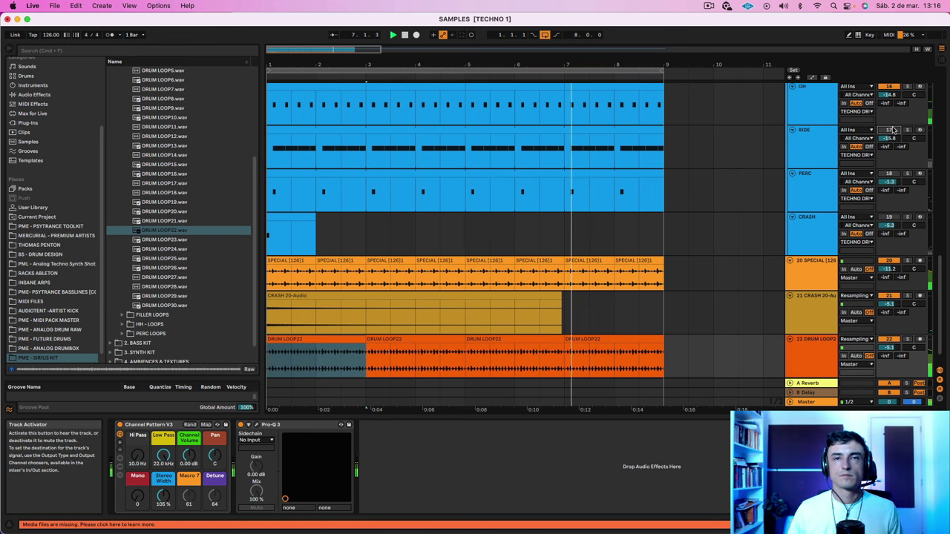
left_click(893, 130)
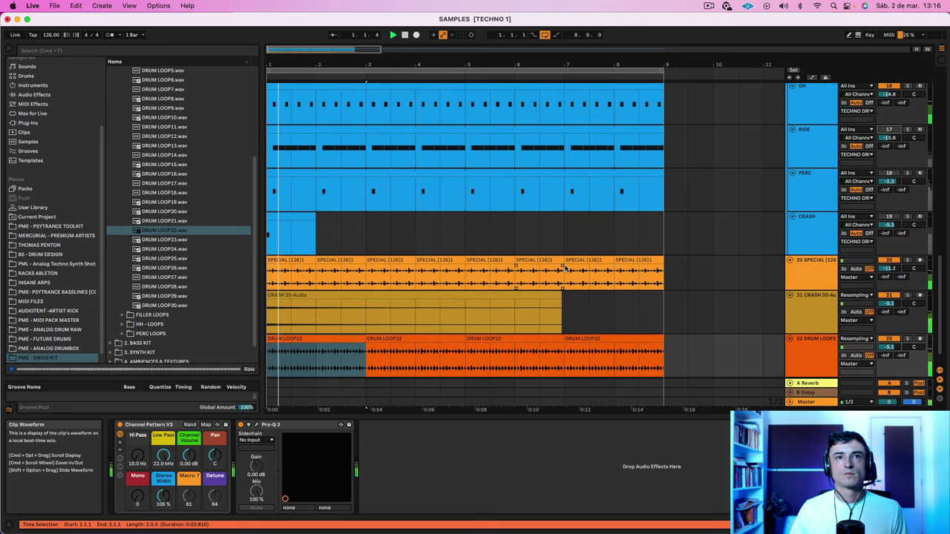
Copy all [ANALOG] - 17 notes in the first two-bar OH clip to the [ANALOG] - 12 row and set the copies' velocity to 113
scroll(639, 238, "up", 5)
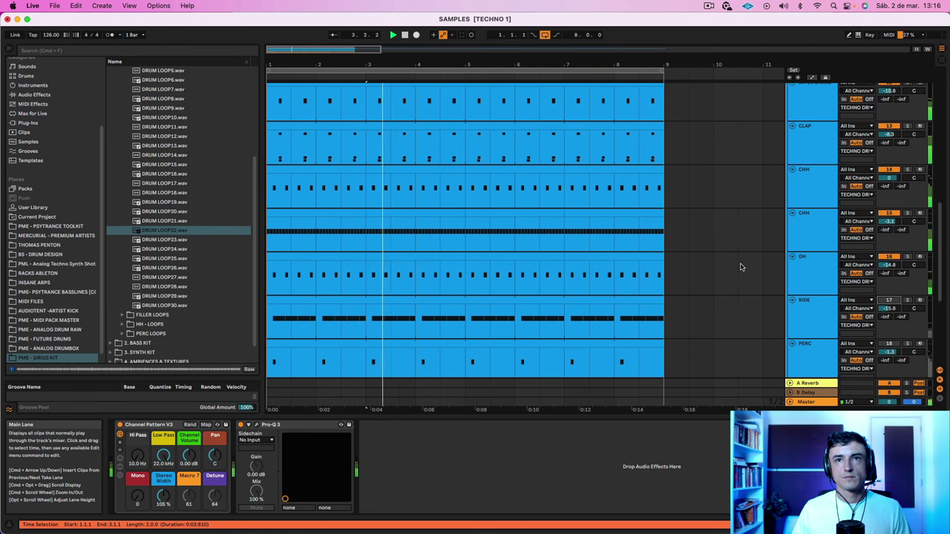
left_click(288, 255)
key("space")
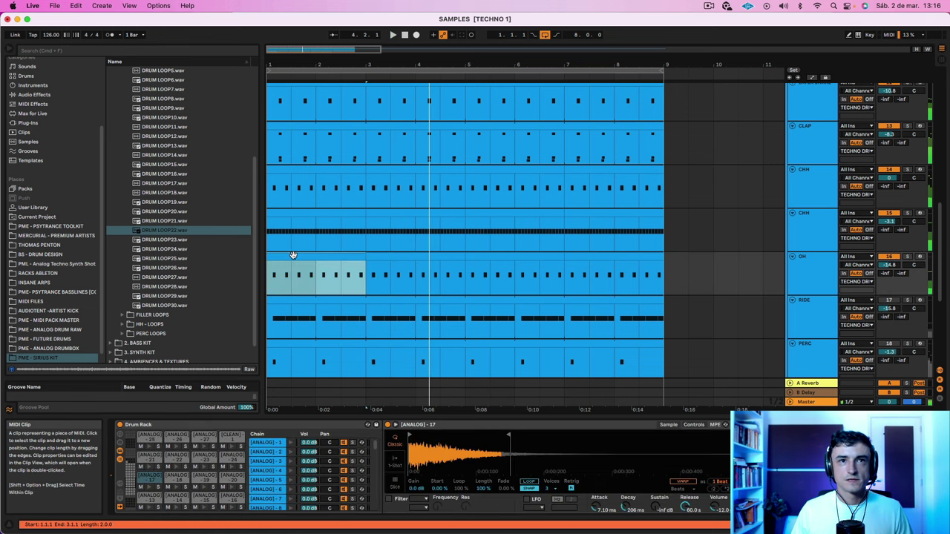
double_click(294, 256)
left_click_drag(292, 255, 948, 365)
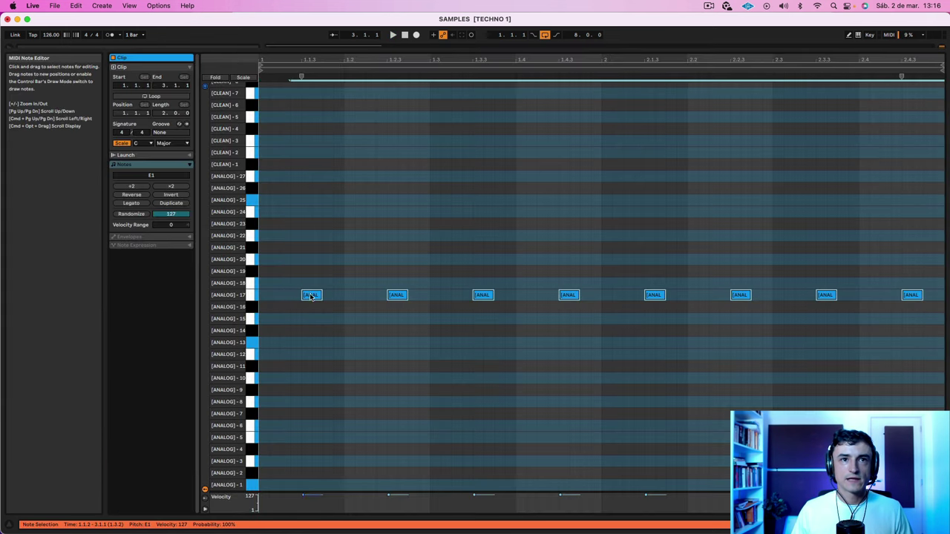
left_click_drag(311, 296, 314, 356)
key("space")
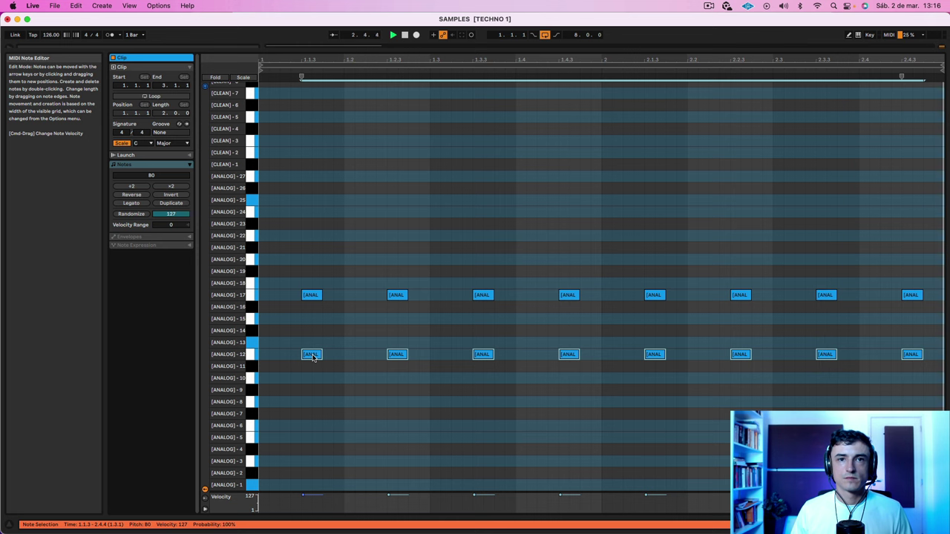
left_click_drag(313, 357, 313, 351)
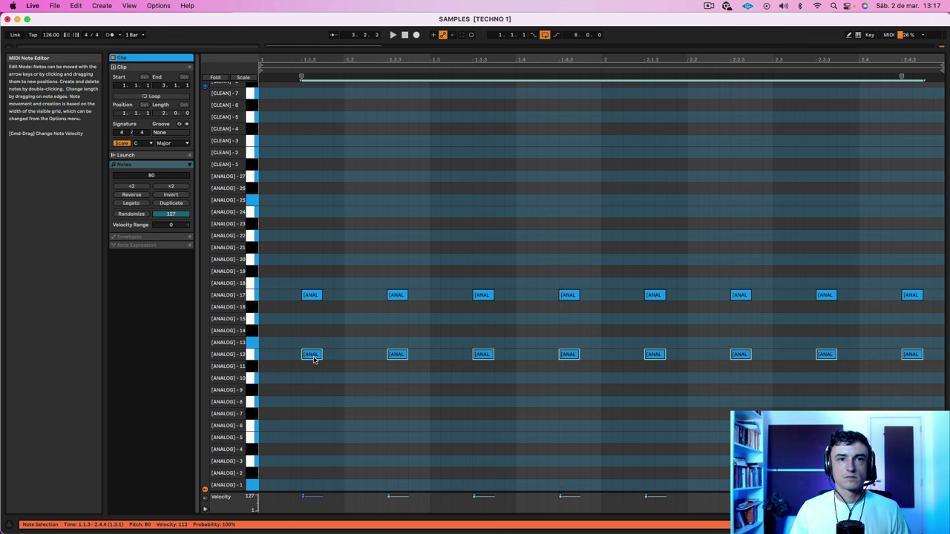
Audition the [ANALOG] - 12 copies on the [ANALOG] - 8, 6 and 5 rows, and return them to [ANALOG] - 12 at velocity 127
left_click_drag(313, 358, 318, 406)
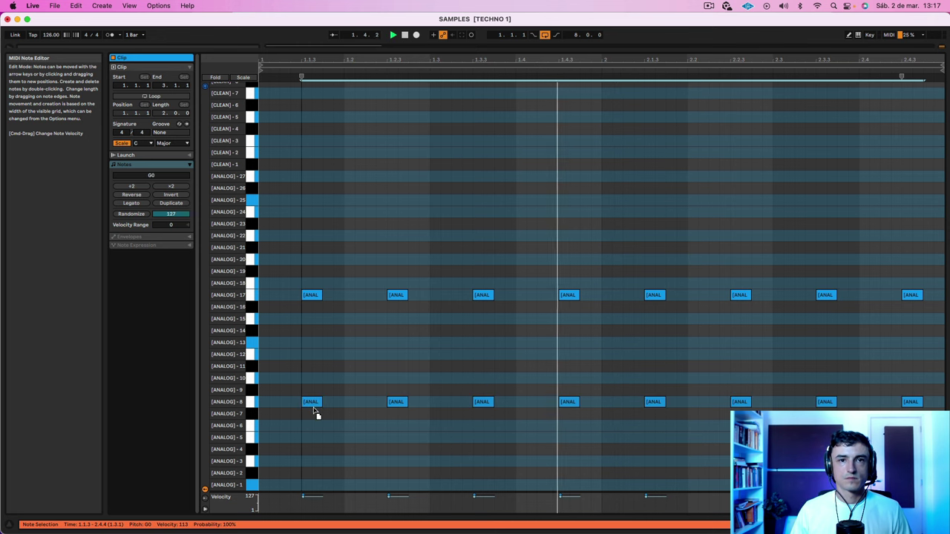
left_click_drag(315, 410, 316, 432)
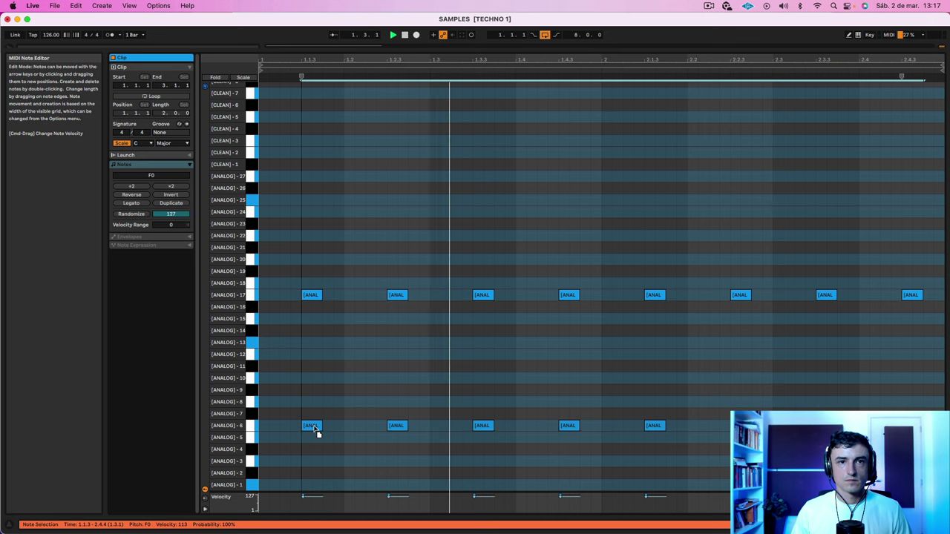
left_click_drag(316, 432, 316, 443)
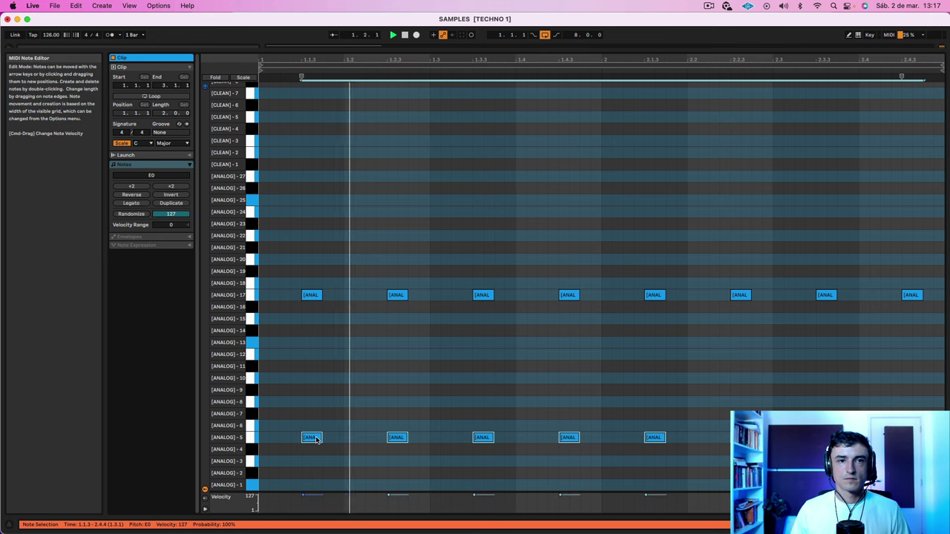
left_click_drag(316, 439, 320, 350)
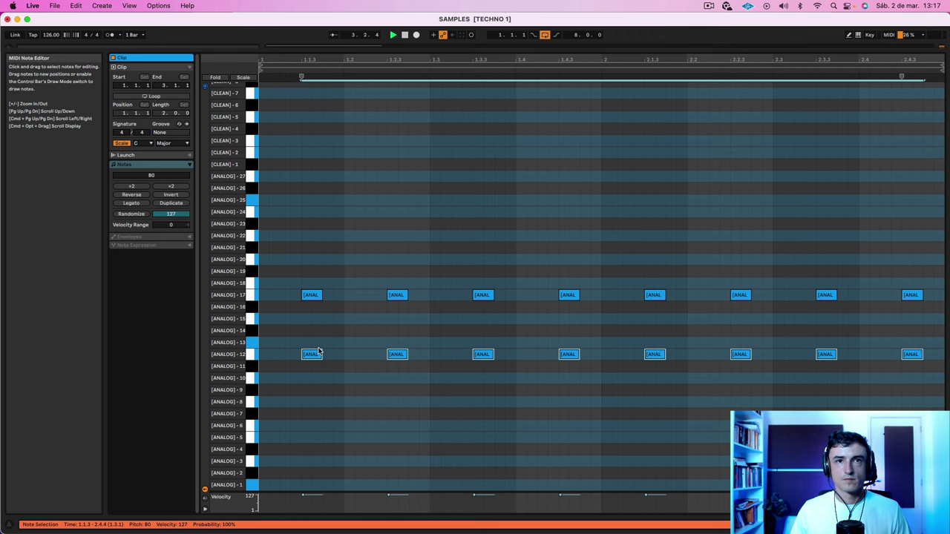
Duplicate the first two-bar OH clip three times in the arrangement to fill the track up to bar 9
key("shift+Tab")
left_click(295, 86)
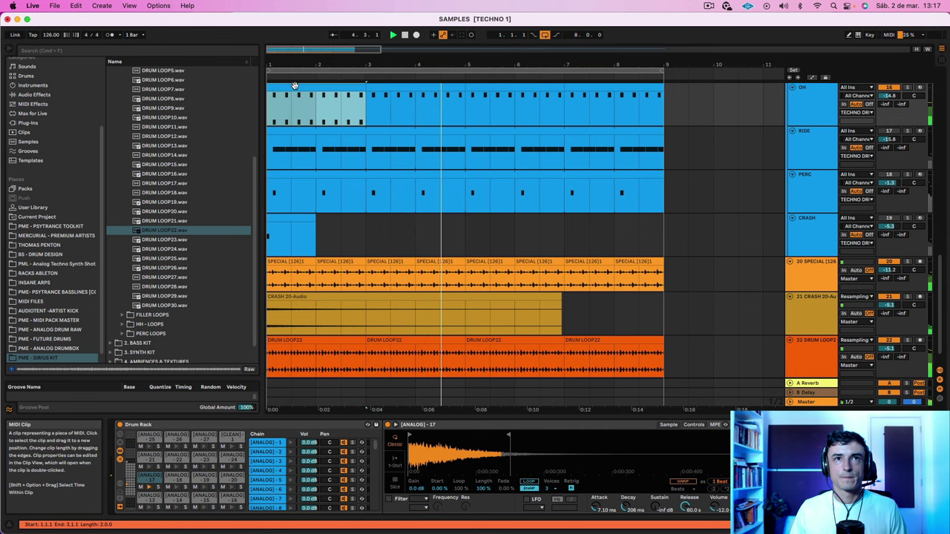
key("super+d")
key("super+d")
key("super+d")
left_click(805, 110)
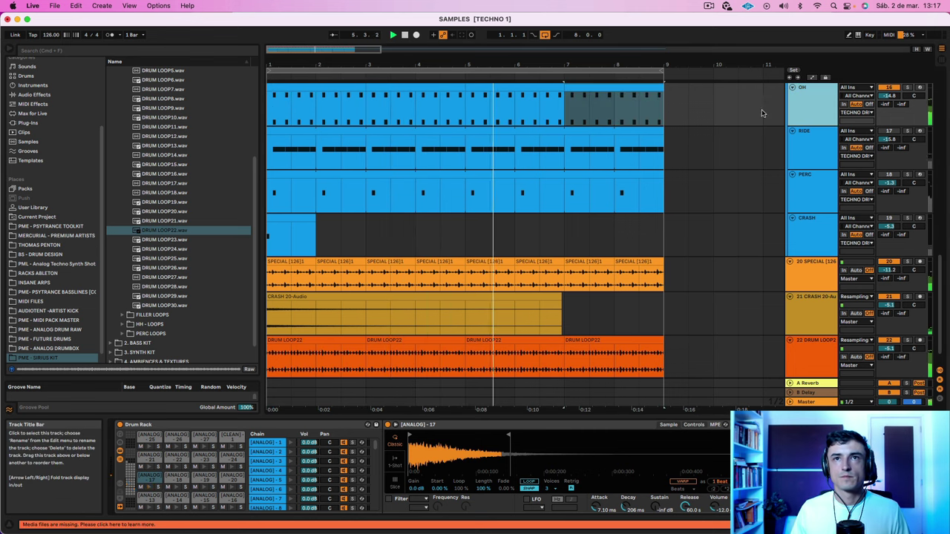
Lower the OH track's volume to -19.4 dB
left_click(318, 87)
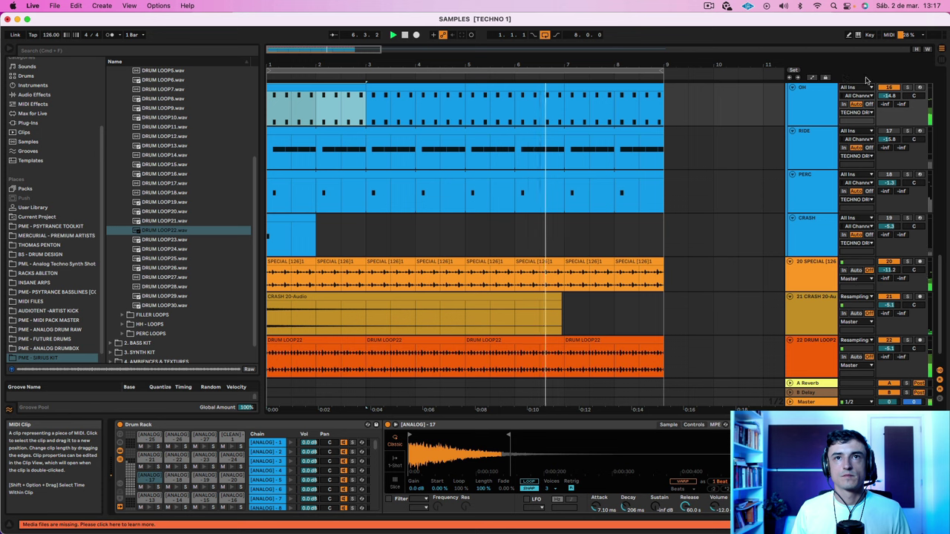
left_click(890, 95)
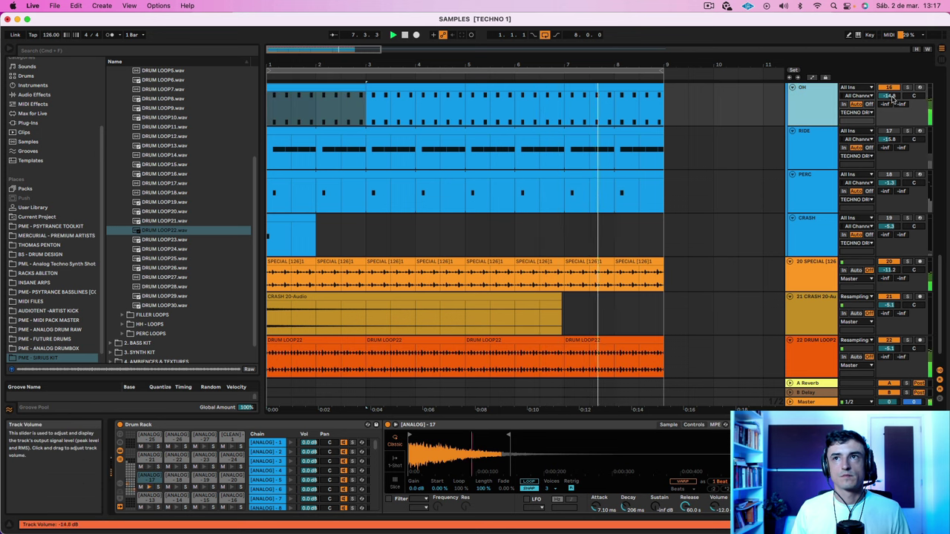
left_click_drag(890, 96, 890, 119)
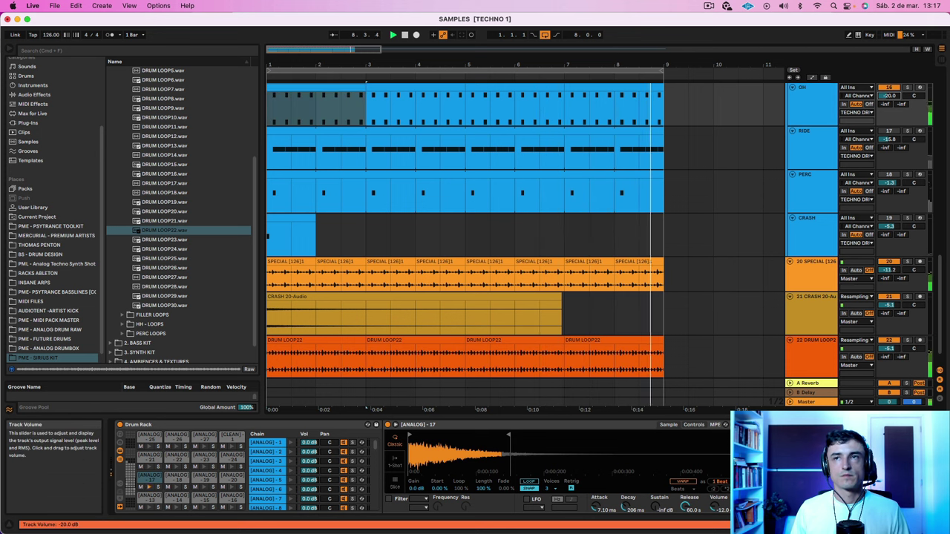
left_click_drag(890, 96, 890, 89)
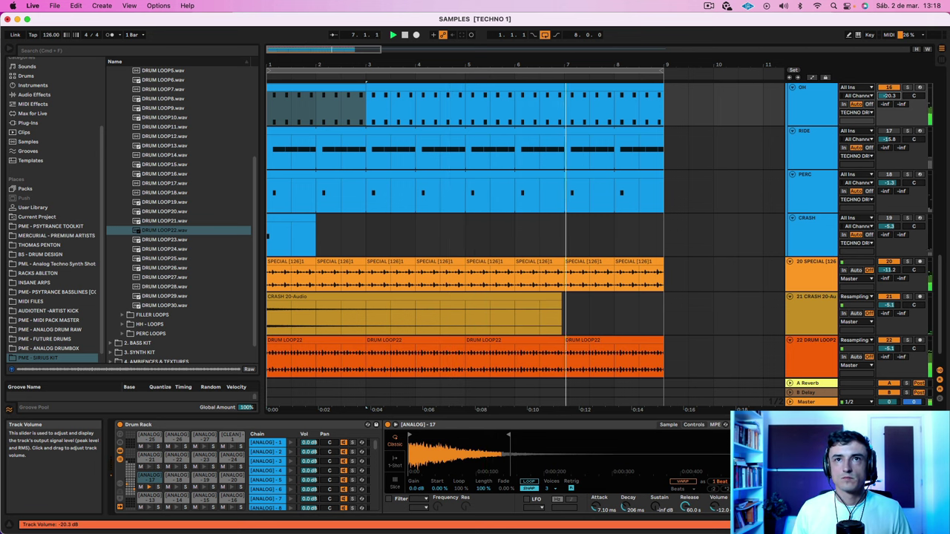
In the first OH clip, set the second [ANALOG] - 12 note's velocity to 47 and delete the [ANALOG] - 12 notes after it
double_click(322, 102)
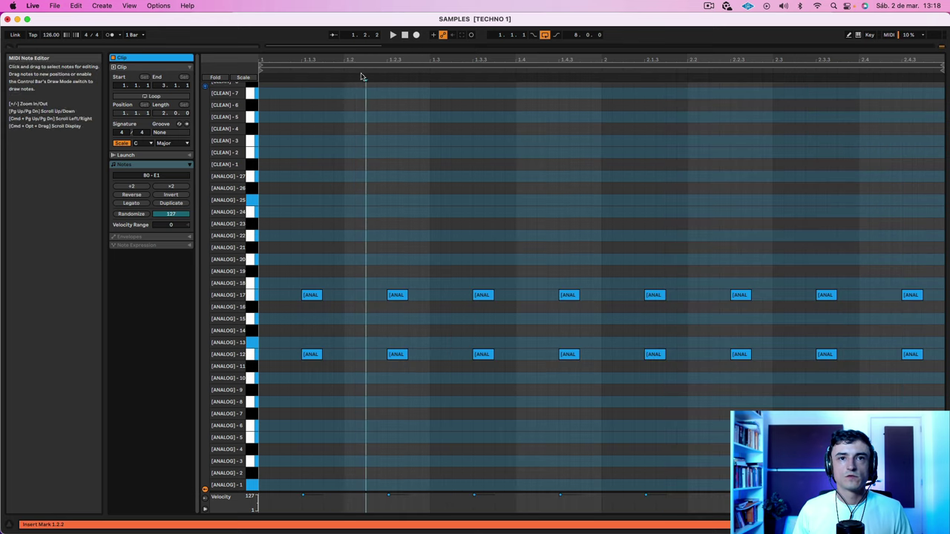
left_click(397, 355)
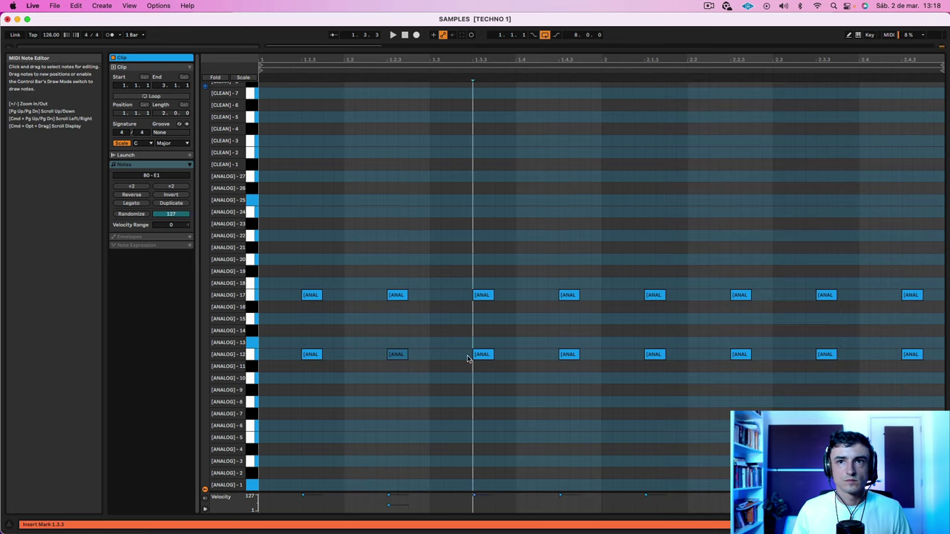
left_click_drag(467, 359, 935, 361)
key("Delete")
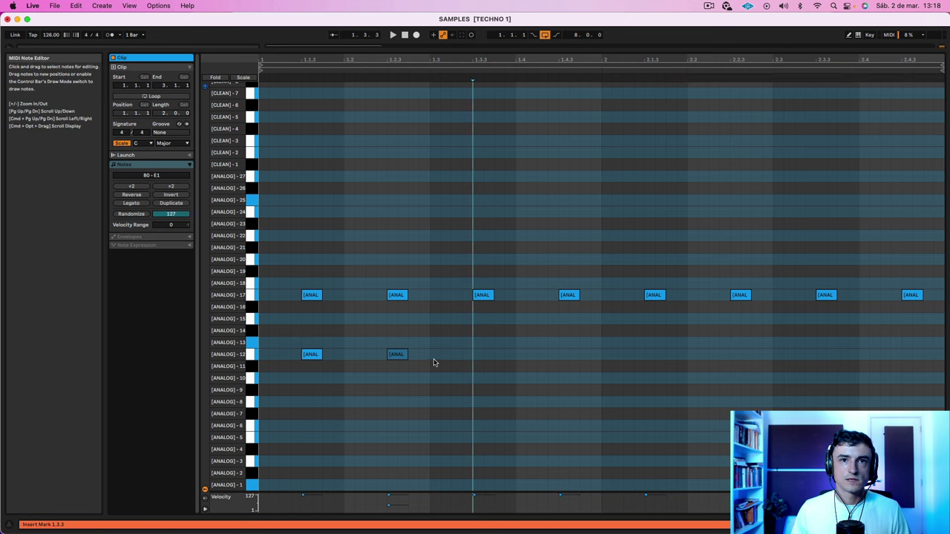
Duplicate the first two [ANALOG] - 12 notes three times to fill both bars and play the clip
left_click_drag(434, 362, 191, 346)
key("super+d")
key("super+d")
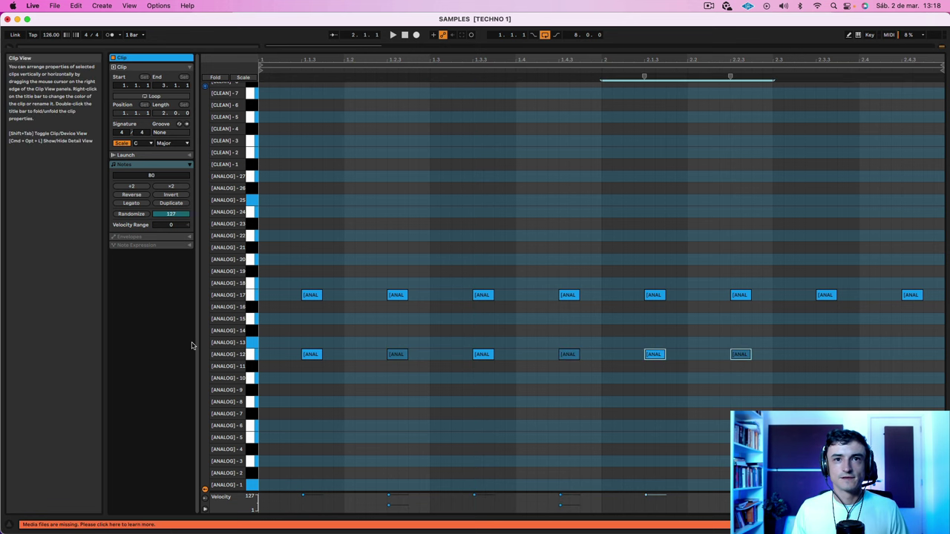
key("super+d")
key("space")
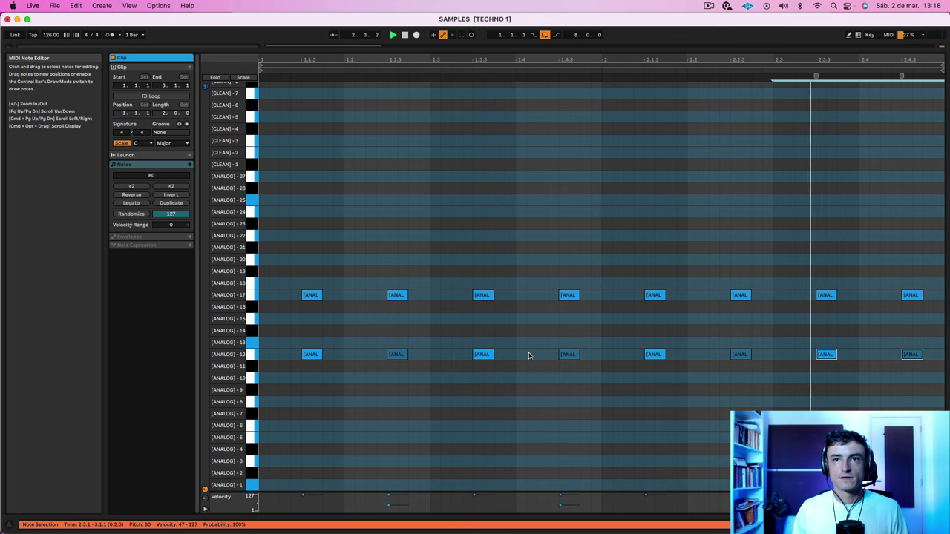
Set the second [ANALOG] - 12 note's velocity to 84 and delete all [ANALOG] - 12 notes from beat 1.3 onward
left_click(397, 355)
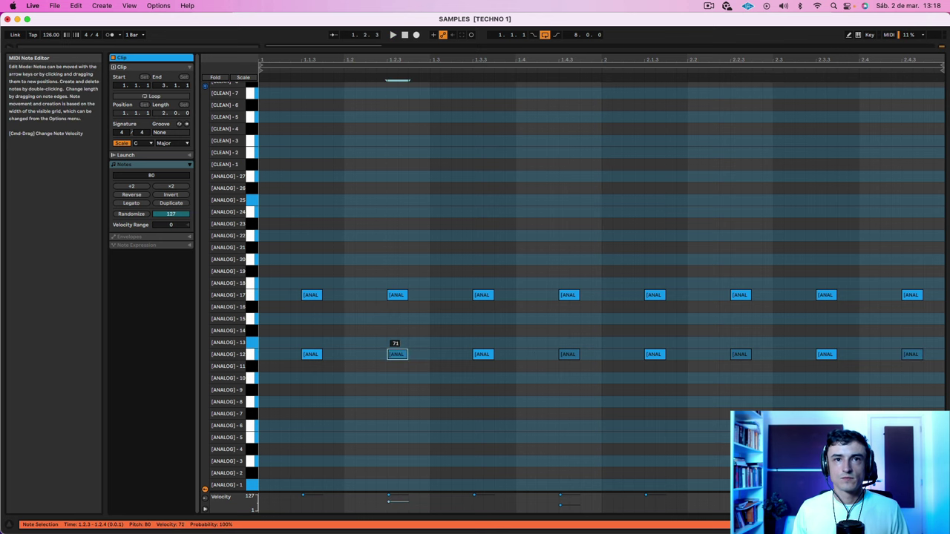
left_click(311, 354, "shift")
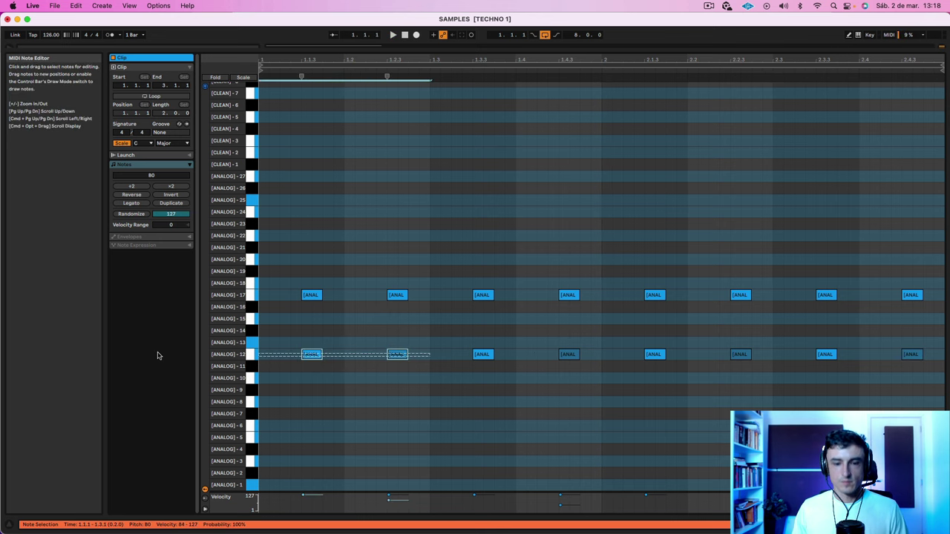
key("super+d")
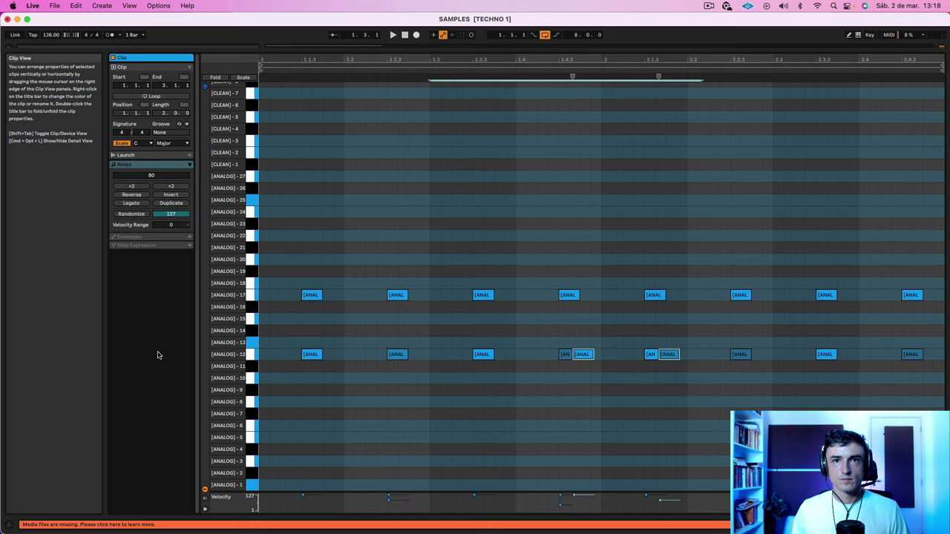
key("super+z")
left_click_drag(438, 356, 947, 339)
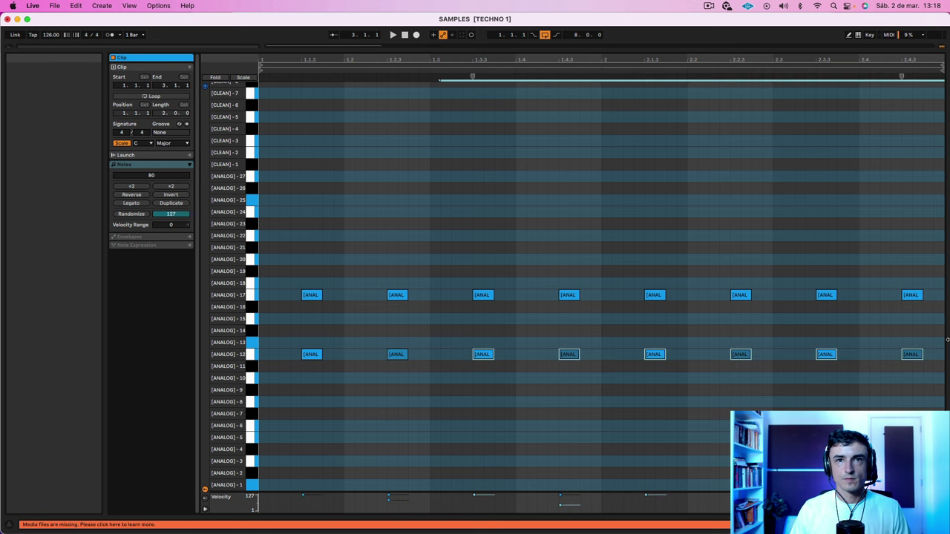
key("Delete")
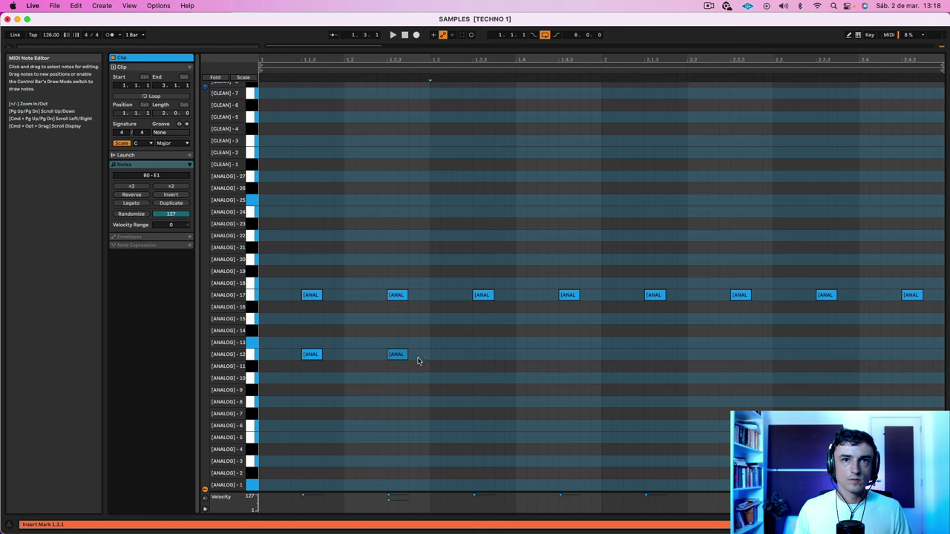
Copy the two [ANALOG] - 12 notes to beats 1.3.3 and 1.4.3, duplicate the first bar's row into bar 2 and play it
left_click_drag(424, 364, 484, 362)
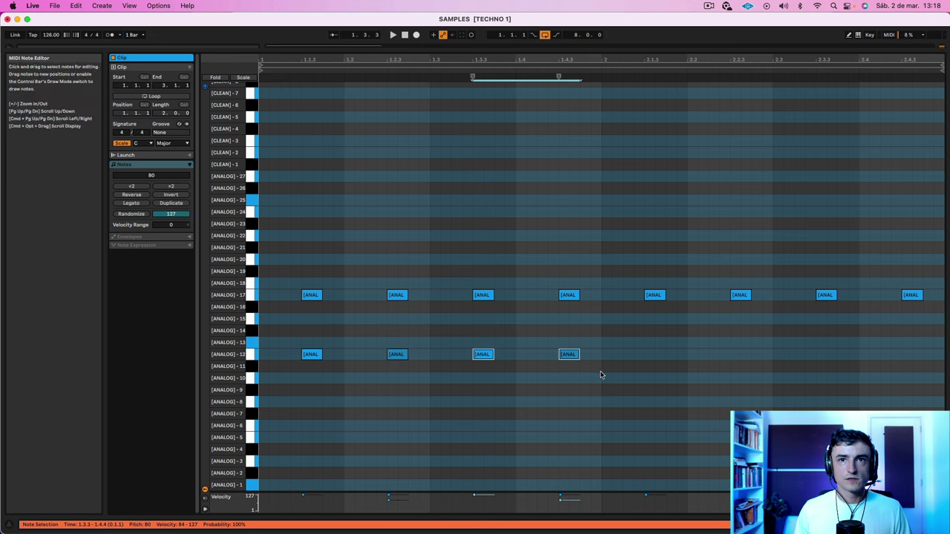
left_click(252, 355)
key("super+d")
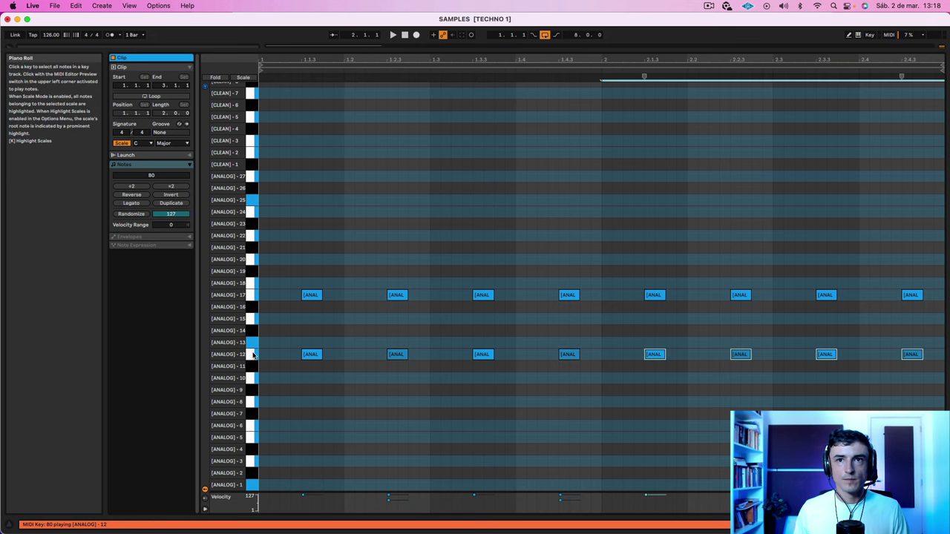
key("space")
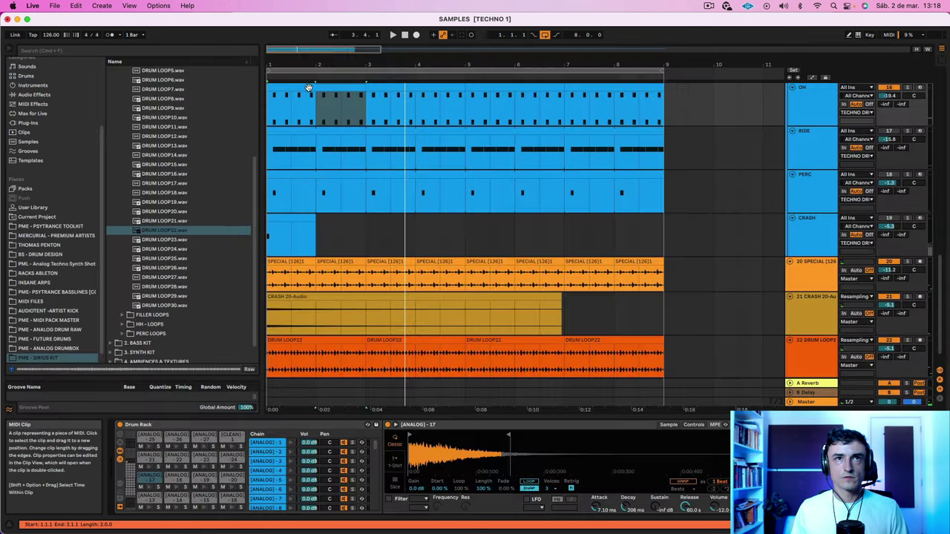
Replace the remaining OH clips up to bar 9 with three duplicates of the edited two-bar OH clip
left_click(306, 87)
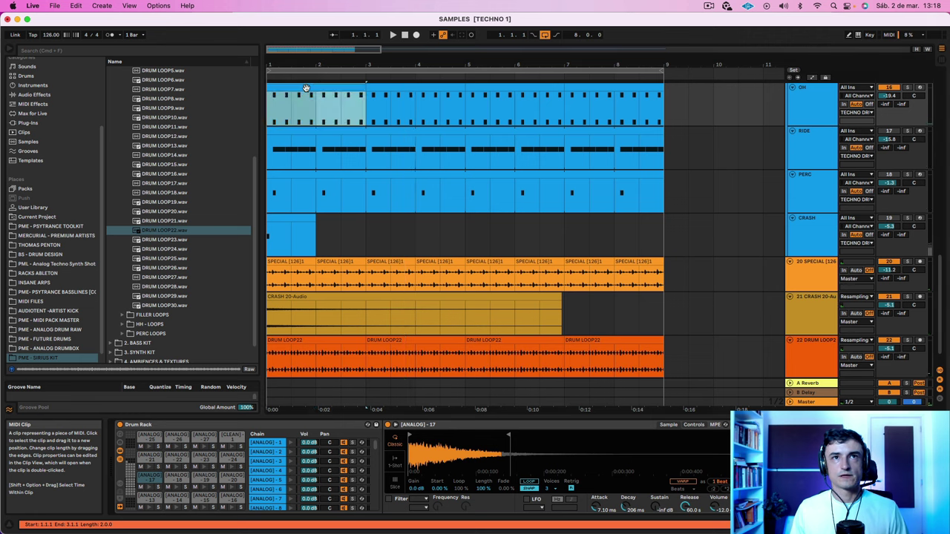
key("super+d")
key("super+d")
key("super+d")
left_click(306, 87)
Play the arrangement from bar 1 and listen to the drum tracks together with the layered open hi-hats
key("space")
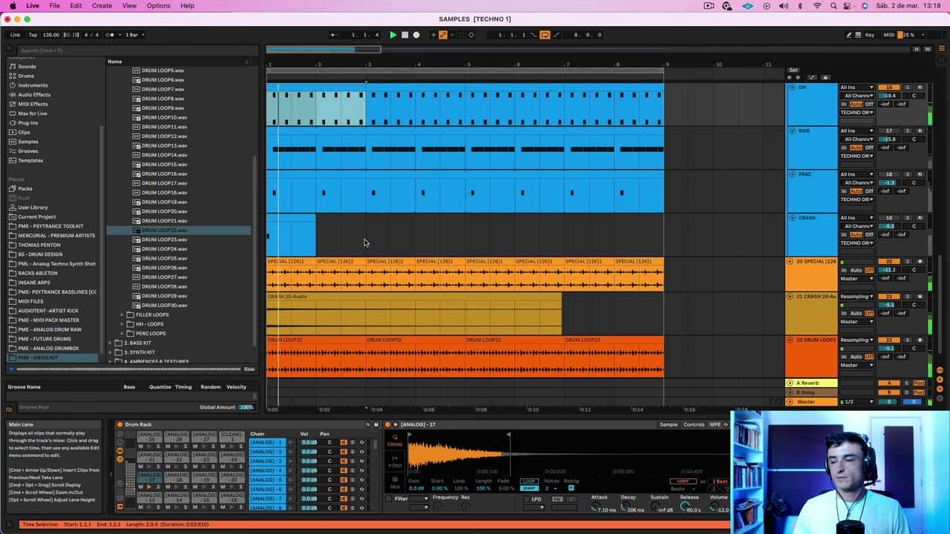
scroll(364, 242, "down", 2)
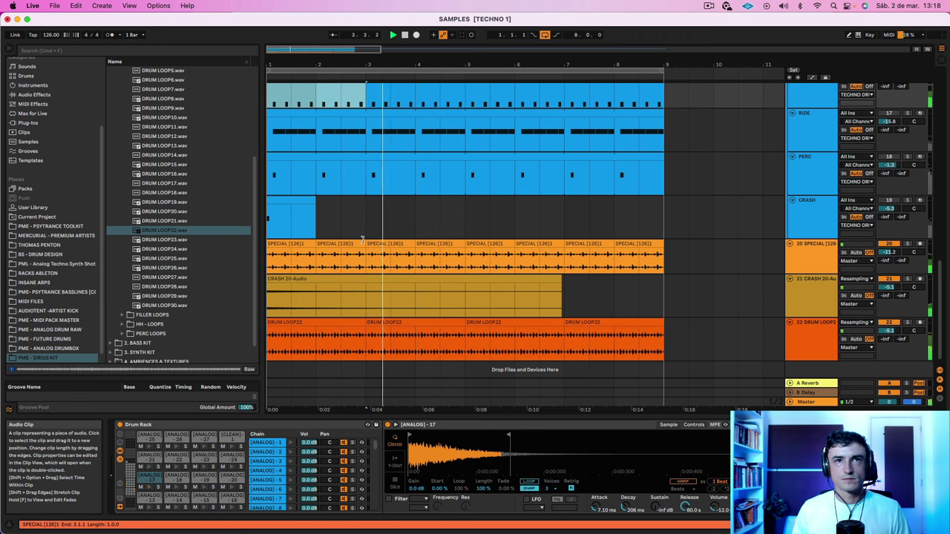
scroll(353, 240, "up", 3)
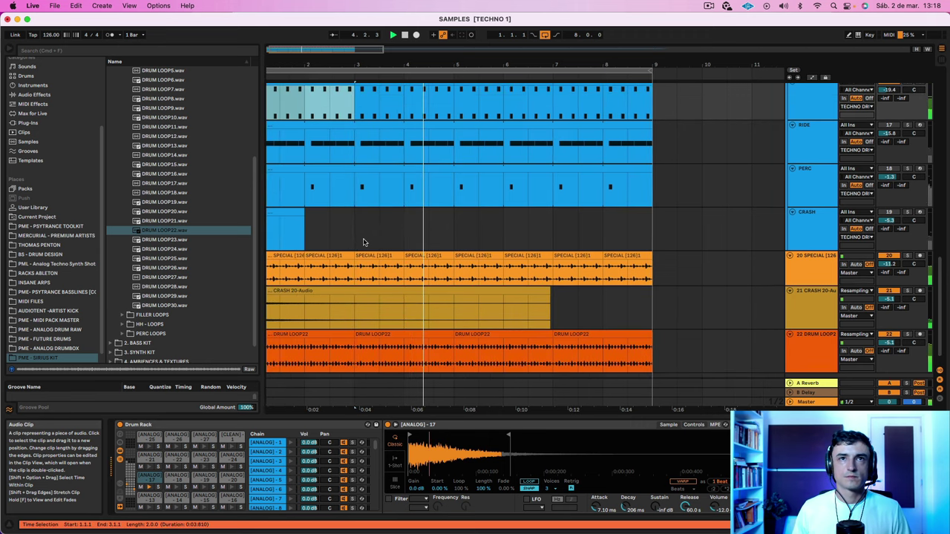
scroll(345, 239, "left", 2)
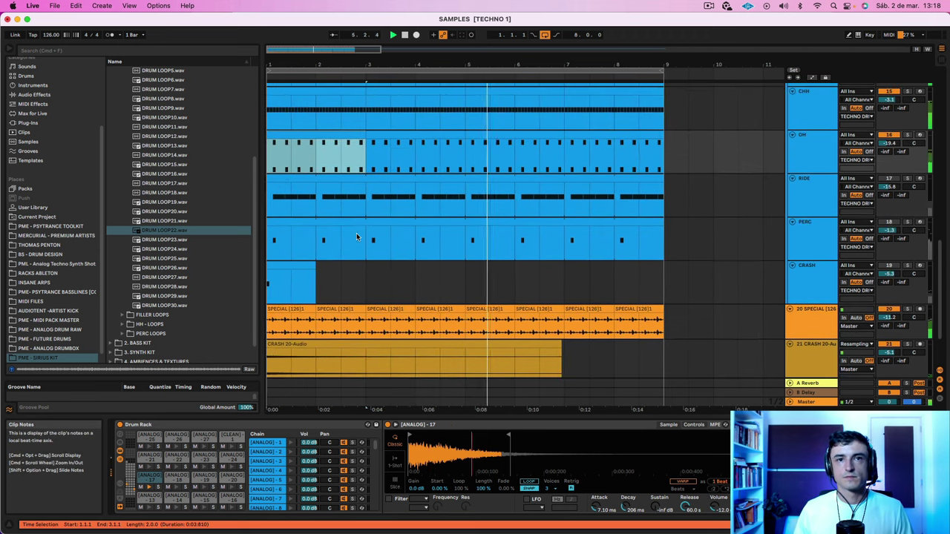
scroll(519, 245, "down", 3)
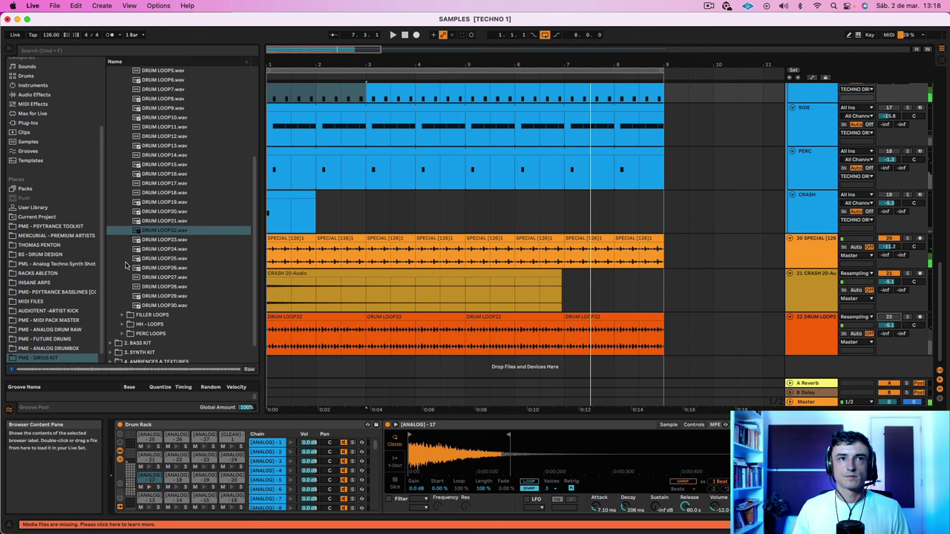
Audition several drum loops in the DRUM LOOPS folder, including DRUM LOOP28, 30, 29, 10, 1 and 4
left_click(176, 251)
left_click(148, 288)
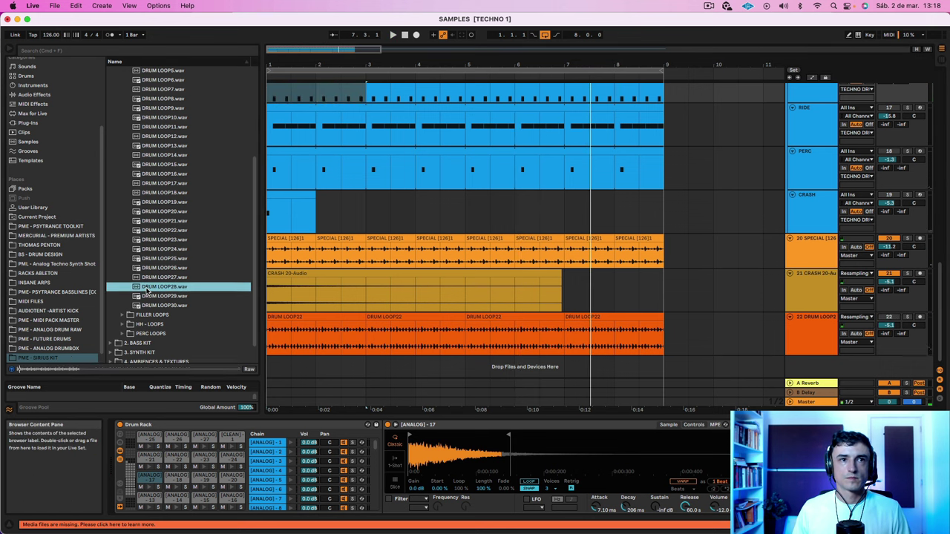
left_click(157, 306)
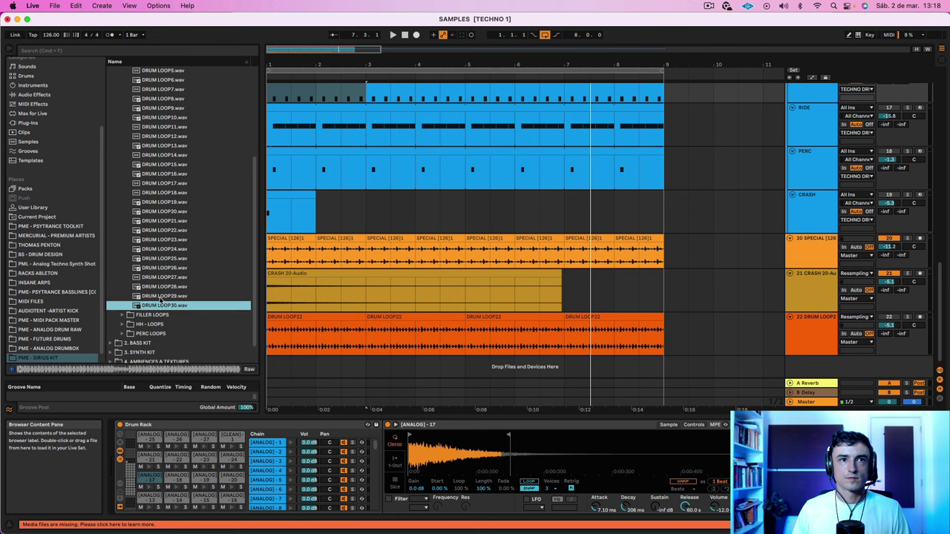
left_click(161, 296)
left_click(163, 117)
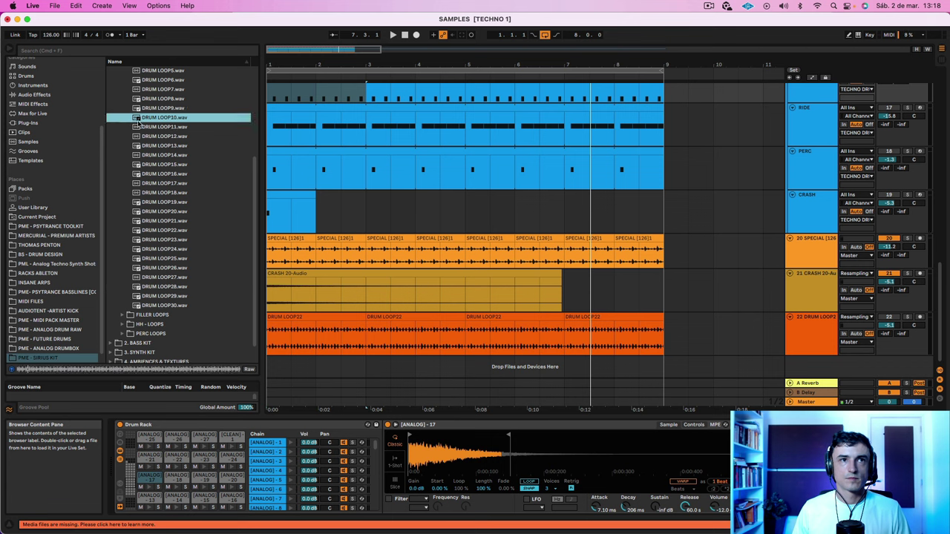
scroll(164, 126, "up", 3)
left_click(165, 129)
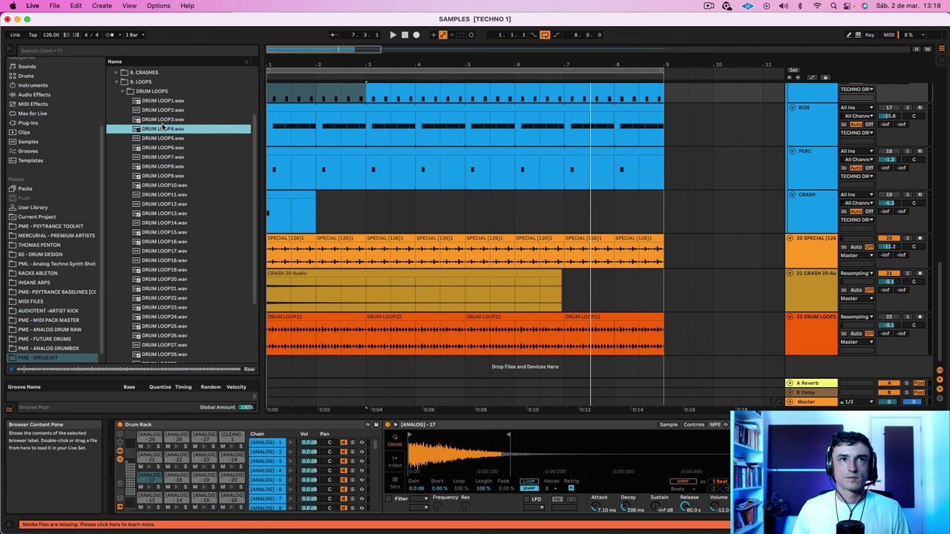
left_click(161, 101)
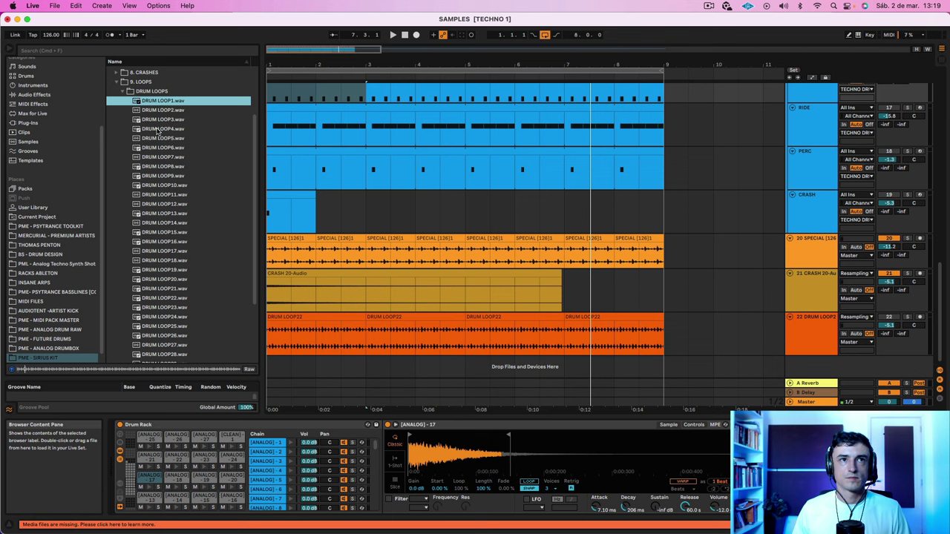
left_click(158, 130)
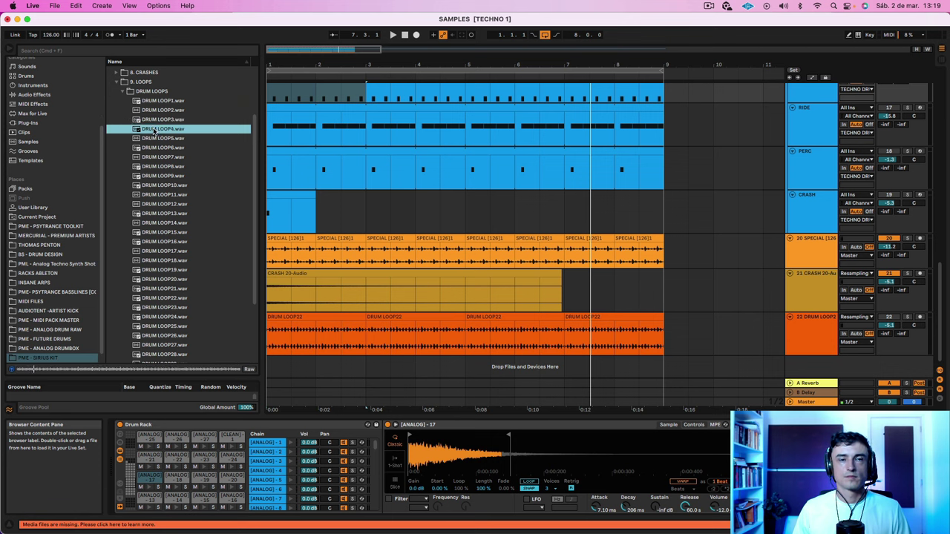
Replace the clips on track 22 with DRUM LOOP4 from bar 1, play it and lower the track's volume
left_click_drag(154, 131, 272, 329)
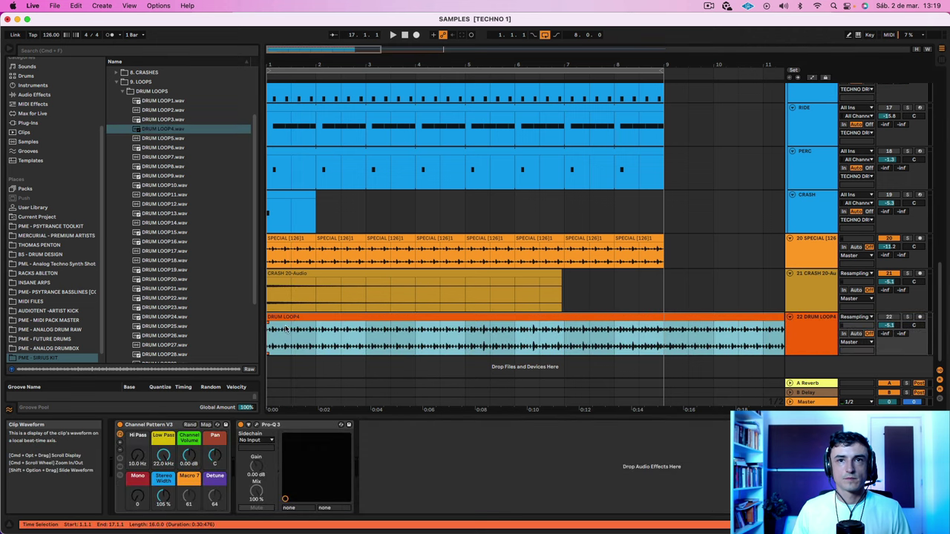
key("space")
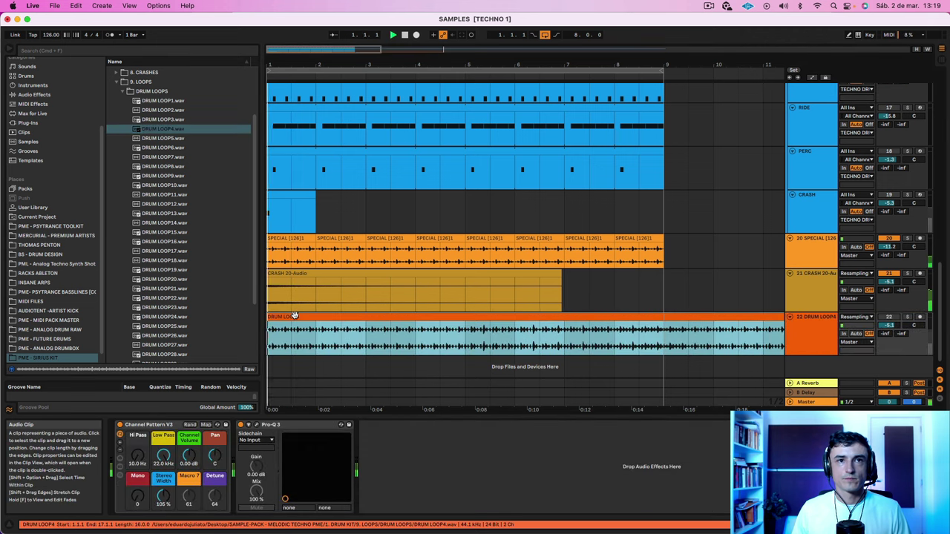
left_click(889, 325)
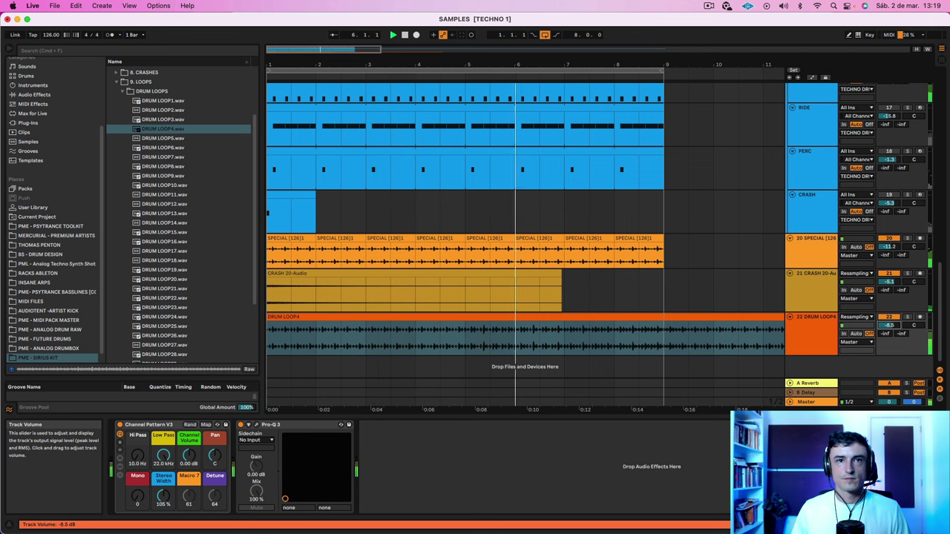
Audition DRUM LOOP5 and DRUM LOOP6, replace the clip on track 22 with DRUM LOOP6 from bar 1 and compare the mix without it
left_click(158, 139)
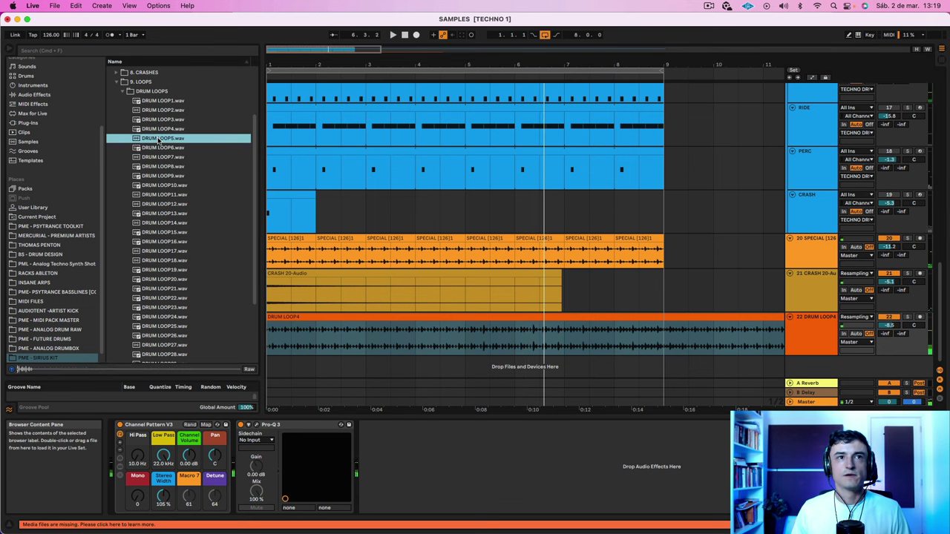
left_click(158, 148)
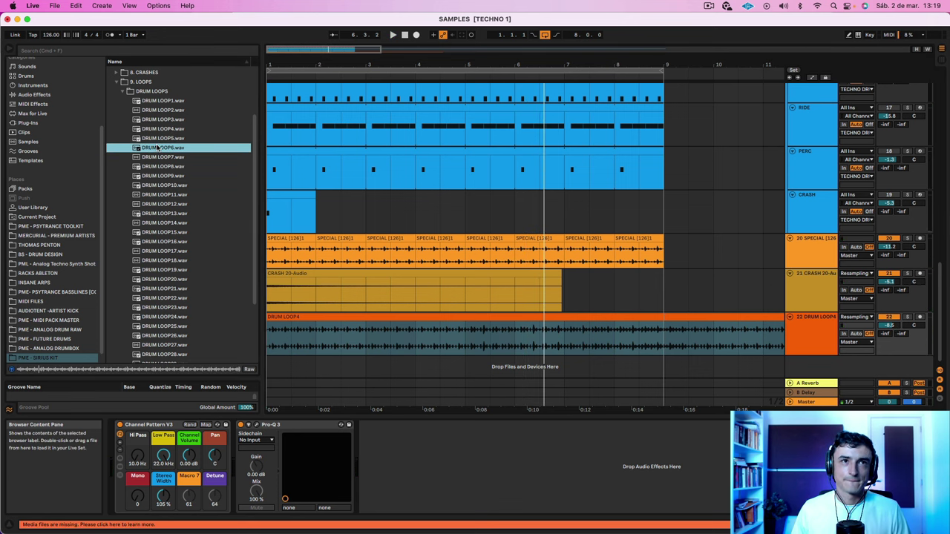
left_click_drag(158, 148, 279, 343)
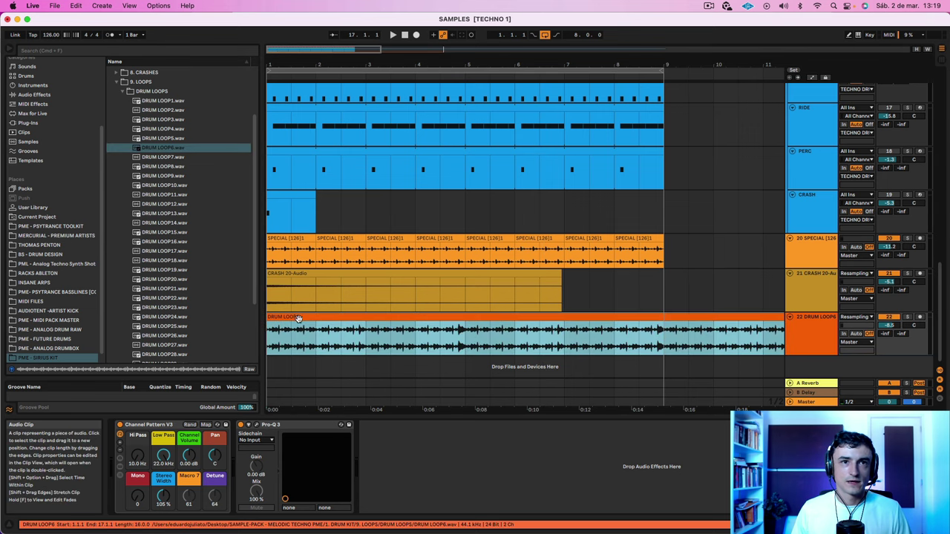
key("space")
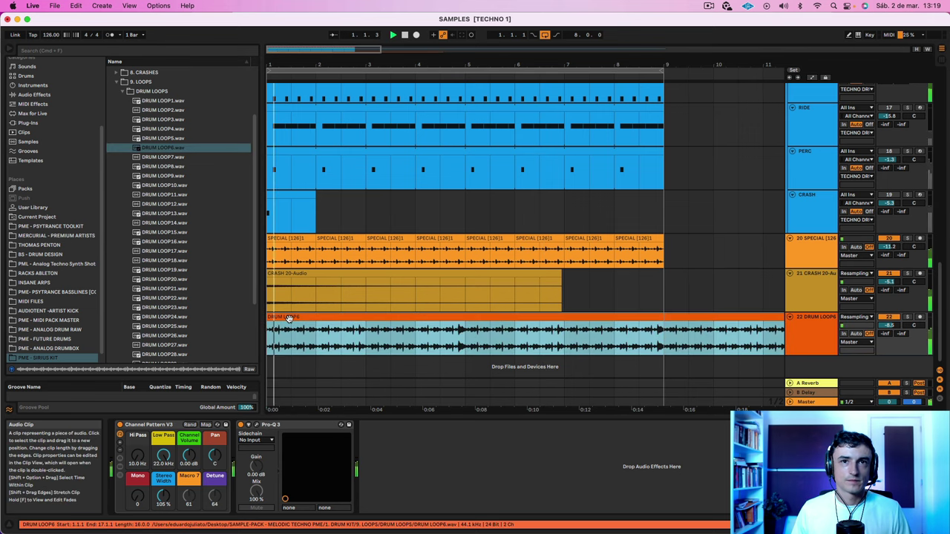
left_click(892, 318)
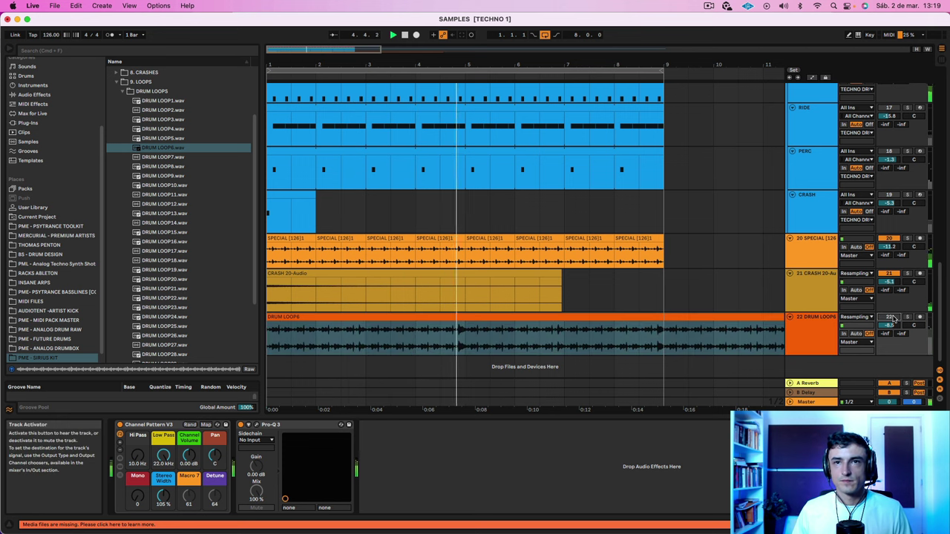
Split the DRUM LOOP6 clip at bar 9, delete the remainder and consolidate the first eight bars
left_click(661, 336)
key("super+z")
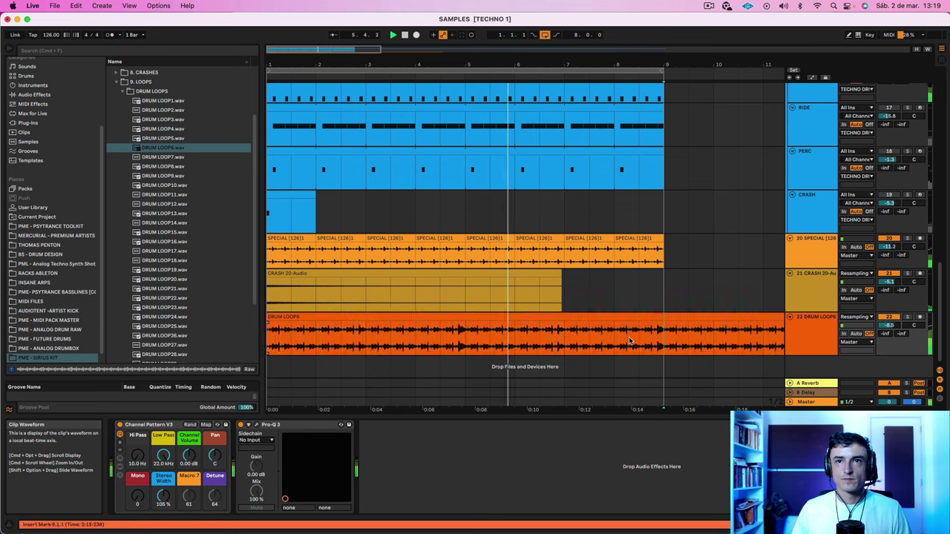
left_click_drag(630, 341, 259, 336)
mouse_move(331, 317)
left_mouse_down()
mouse_move(335, 309)
mouse_move(331, 331)
left_mouse_up()
left_click(720, 317)
key("Delete")
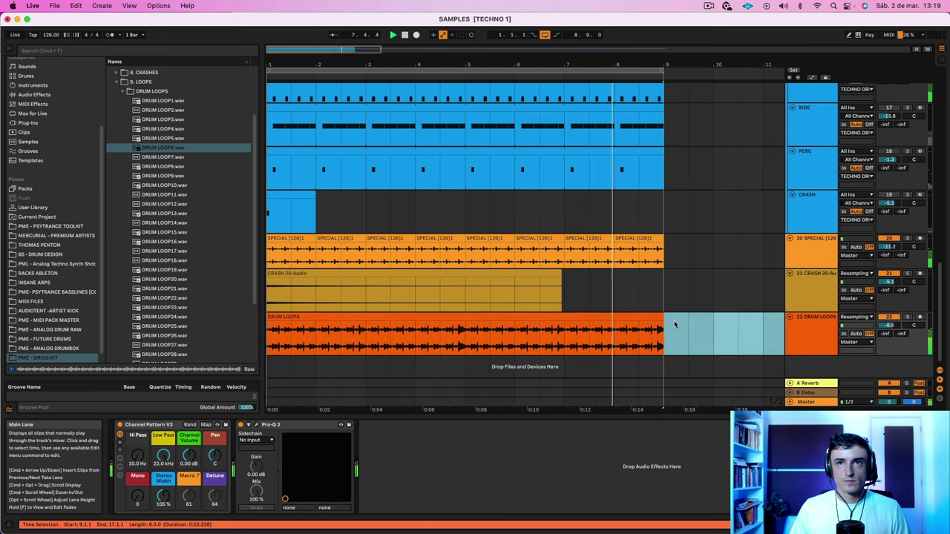
left_click(633, 317)
key("super+j")
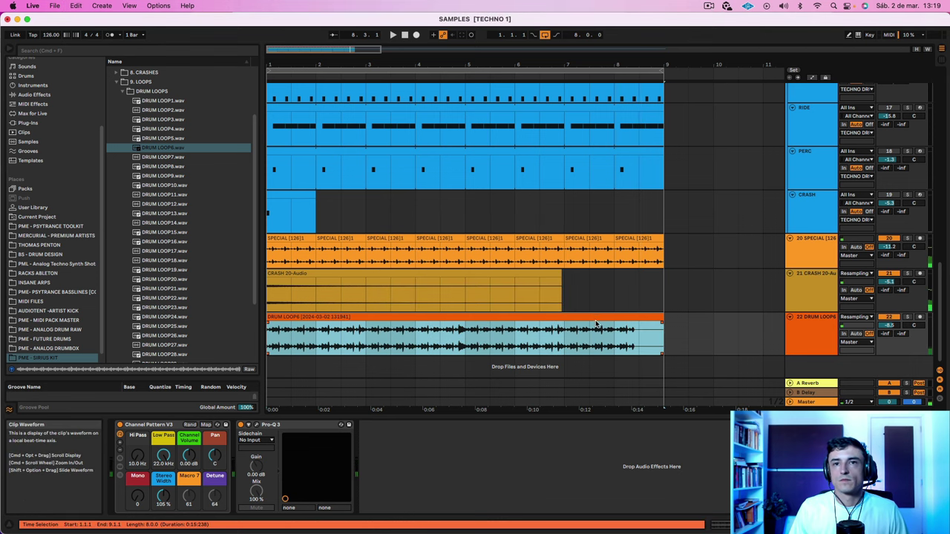
Set the consolidated DRUM LOOP6 clip's Beats warping to preserve 1/16 divisions with transient looping off
double_click(599, 317)
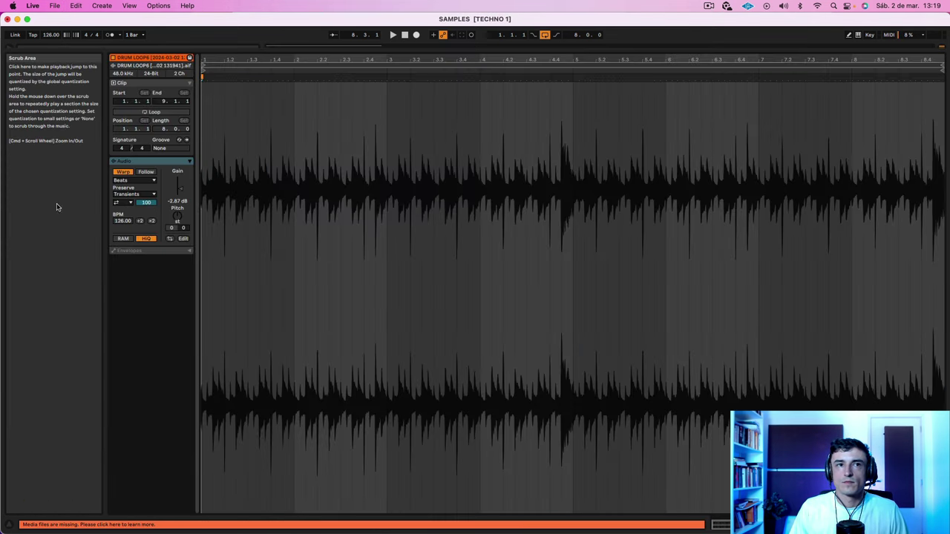
left_click(125, 181)
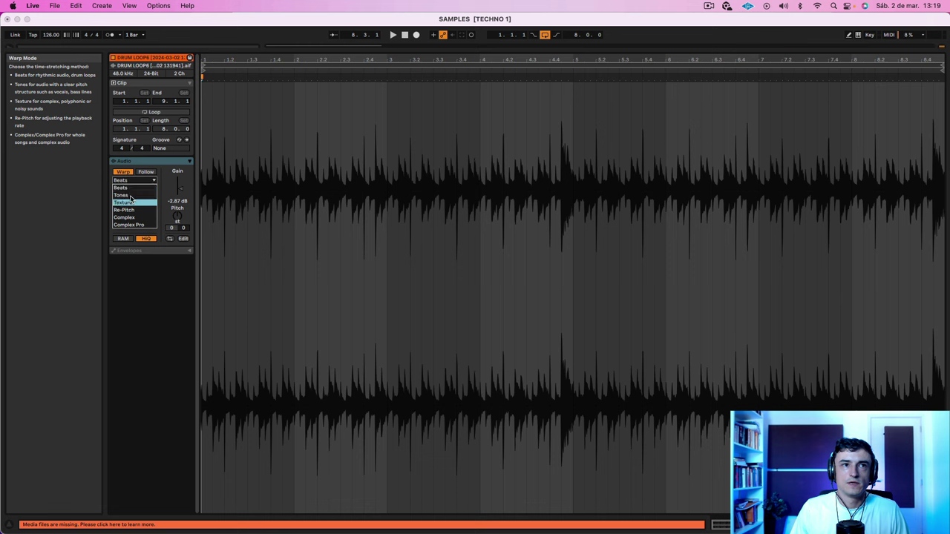
left_click(132, 190)
left_click(129, 195)
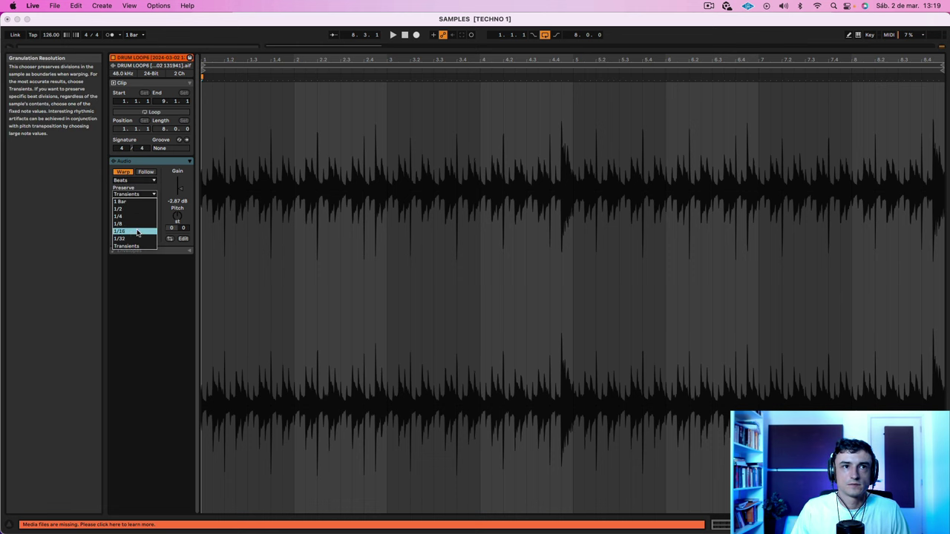
left_click(137, 232)
left_click(125, 203)
left_click(126, 213)
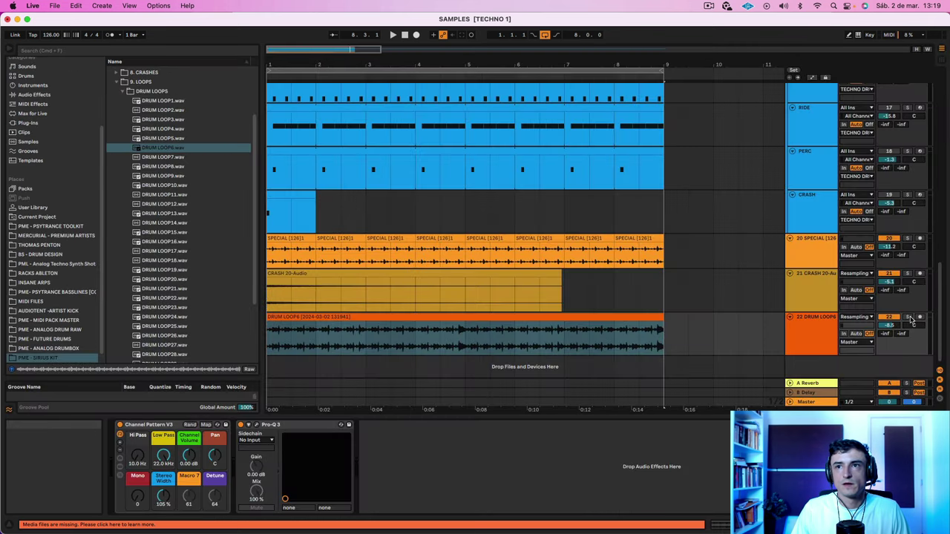
Solo the drum loop track during playback, set the clip's transient envelope to 28 and unsolo the track
left_click(909, 318)
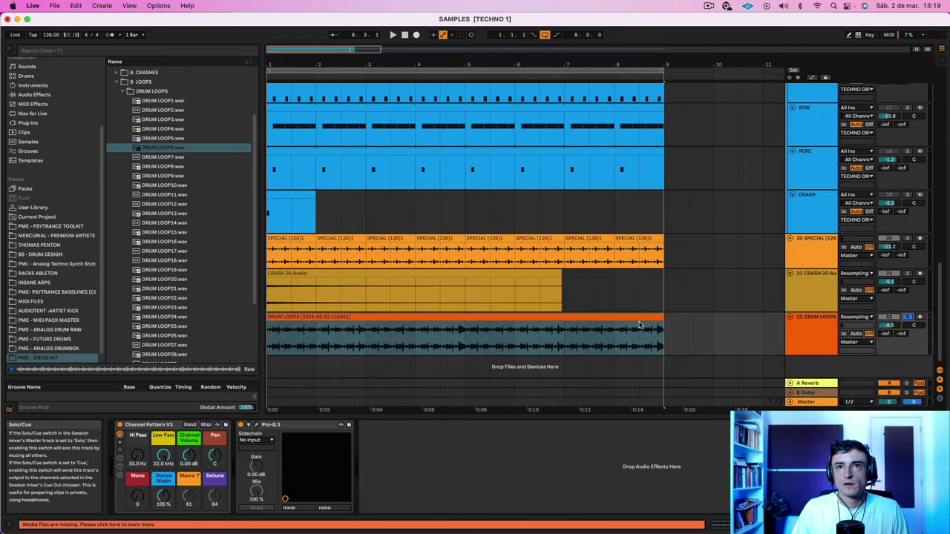
double_click(519, 317)
key("space")
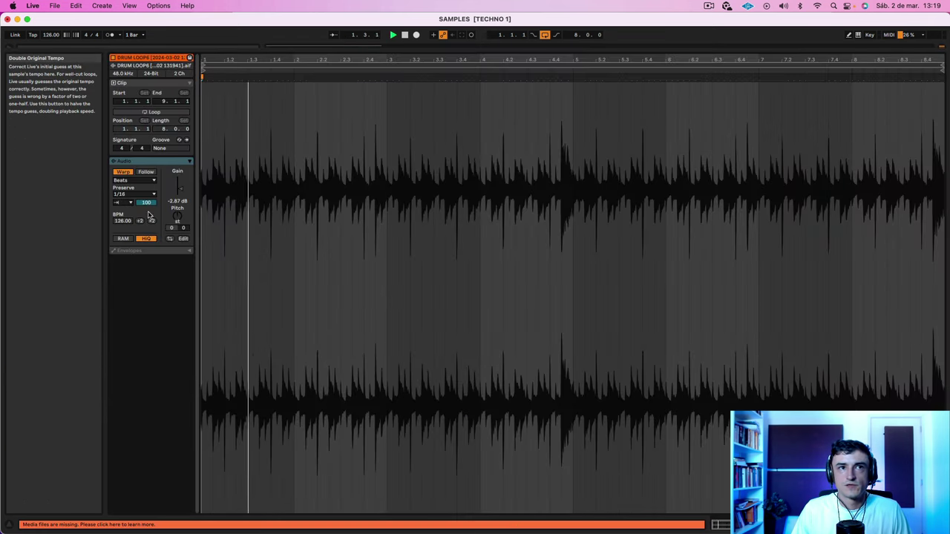
left_click_drag(150, 203, 150, 255)
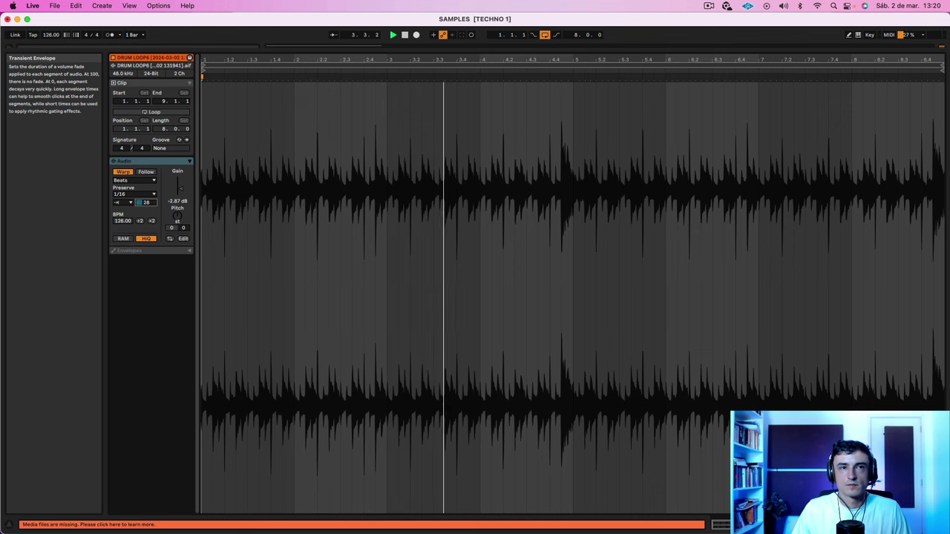
key("shift+Tab")
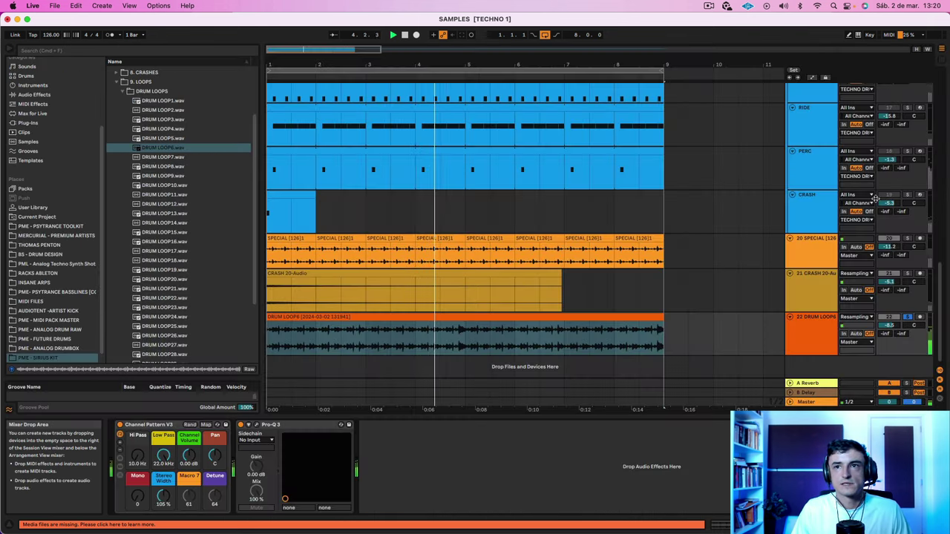
left_click(908, 318)
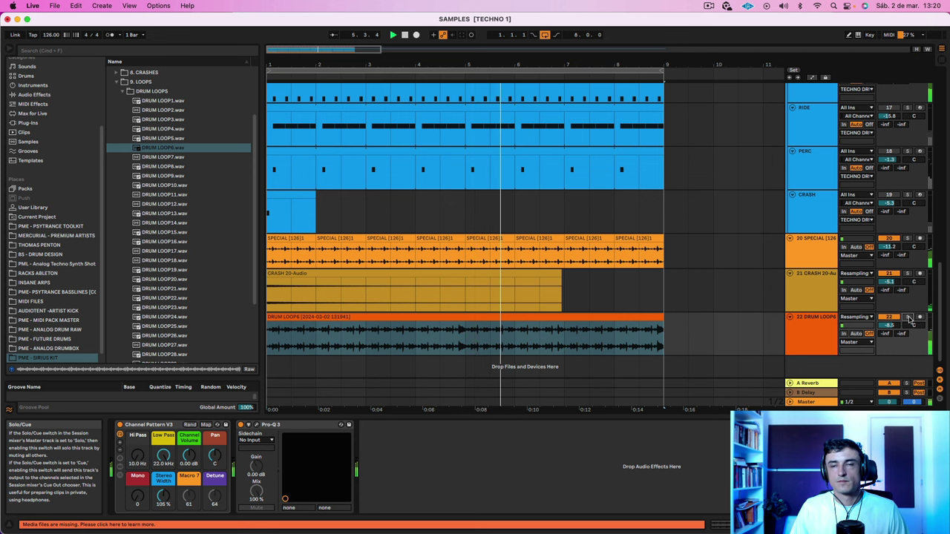
Paste the KICK-sidechained Compressor onto the drum loop track, activate it, set its threshold to -22.9 dB and stop playback
left_click(832, 329)
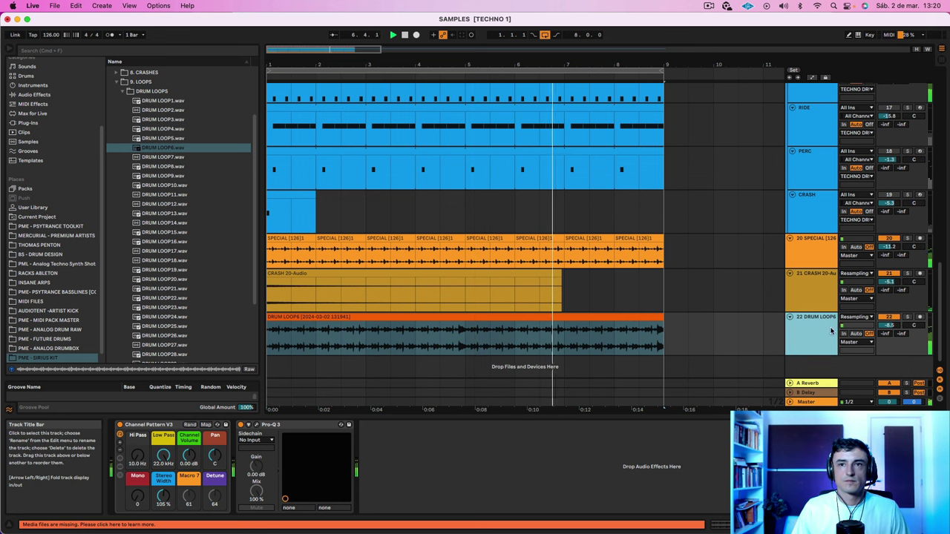
left_click(544, 447)
key("super+v")
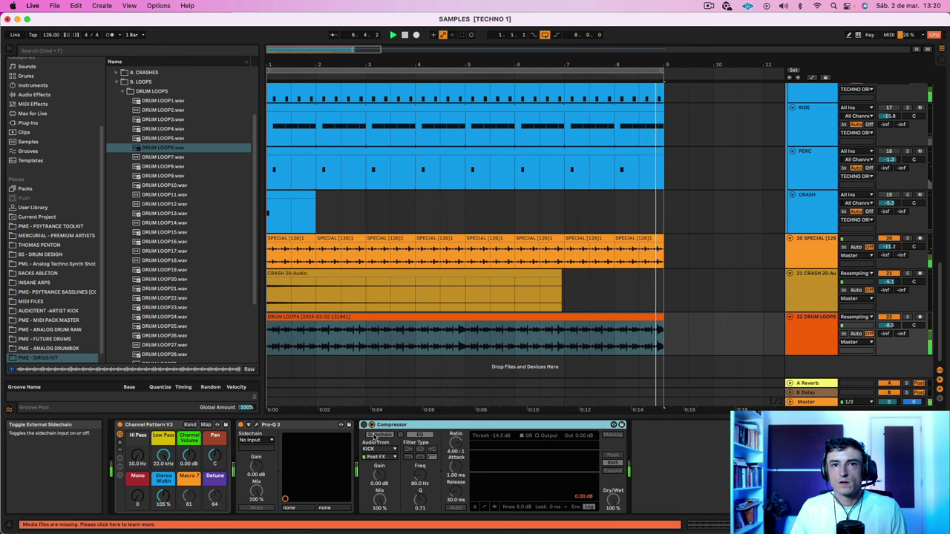
left_click(364, 425)
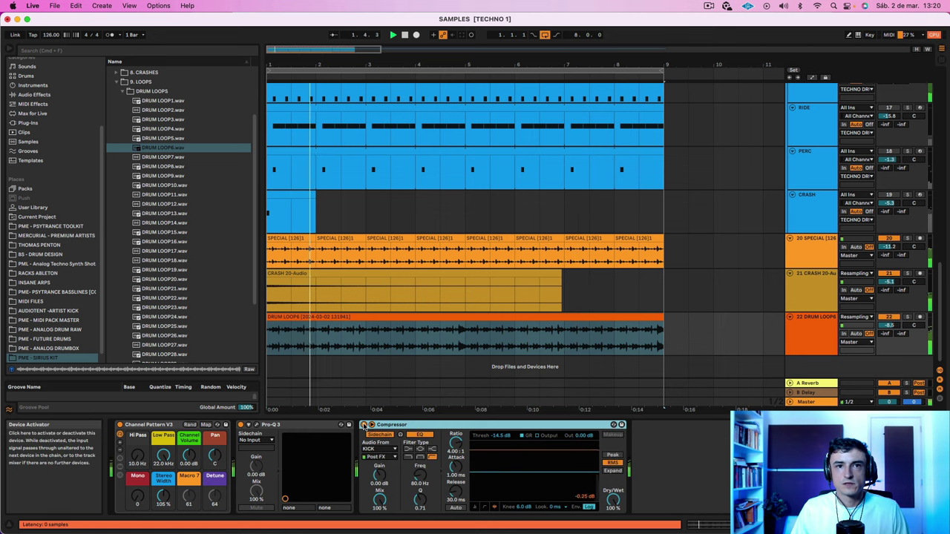
left_click_drag(588, 473, 587, 482)
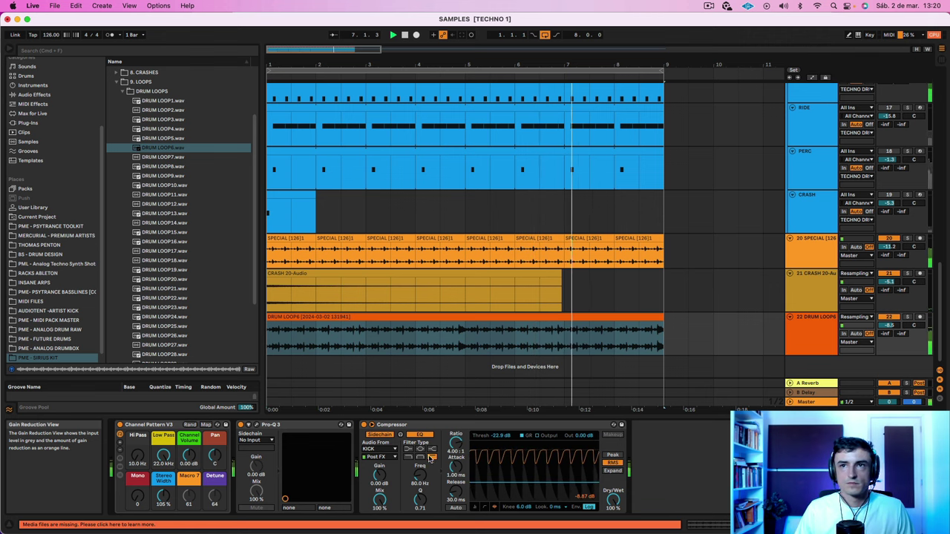
left_click(810, 332)
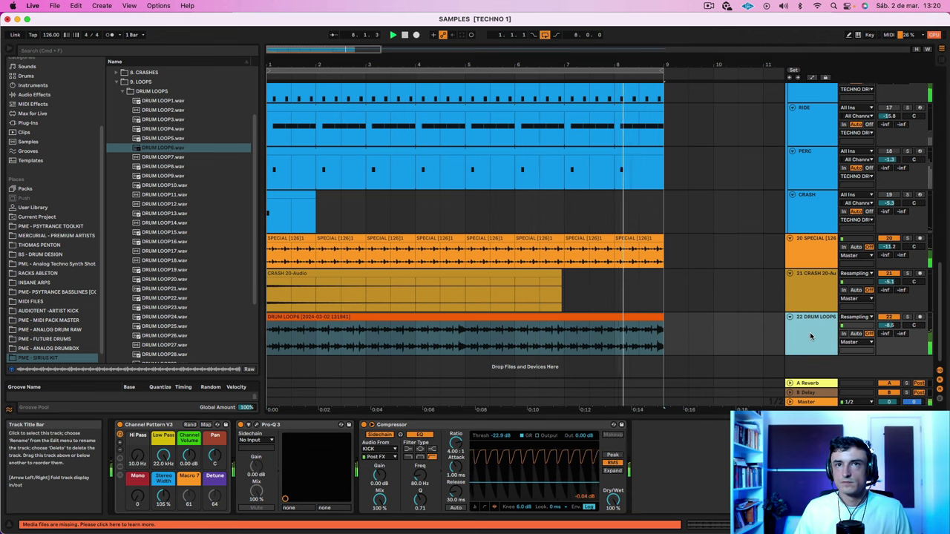
key("space")
left_click(709, 6)
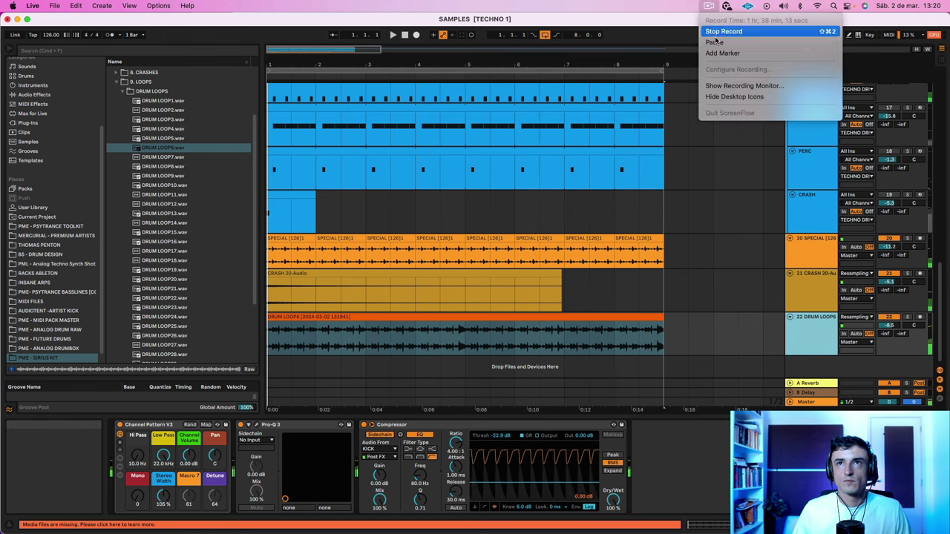
left_click(714, 43)
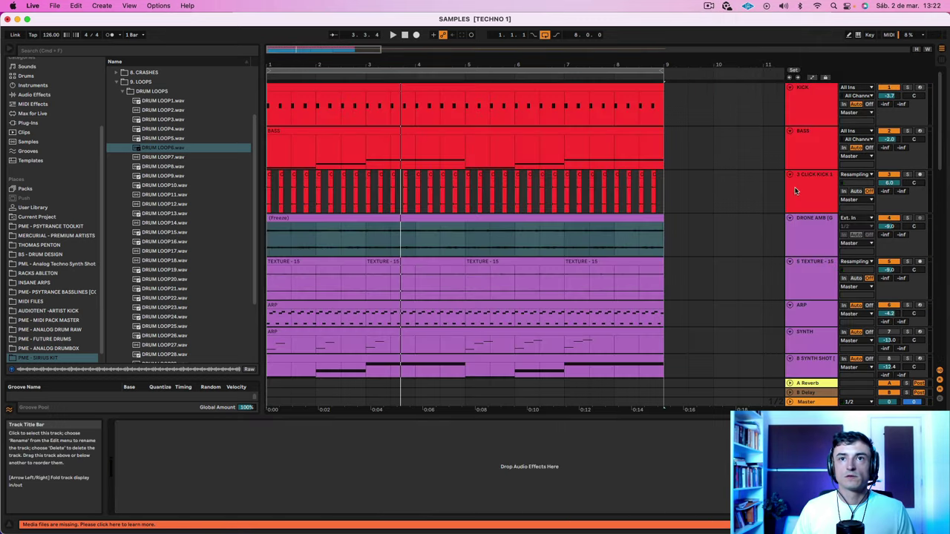
Solo the KICK and BASS tracks together
left_click(801, 187)
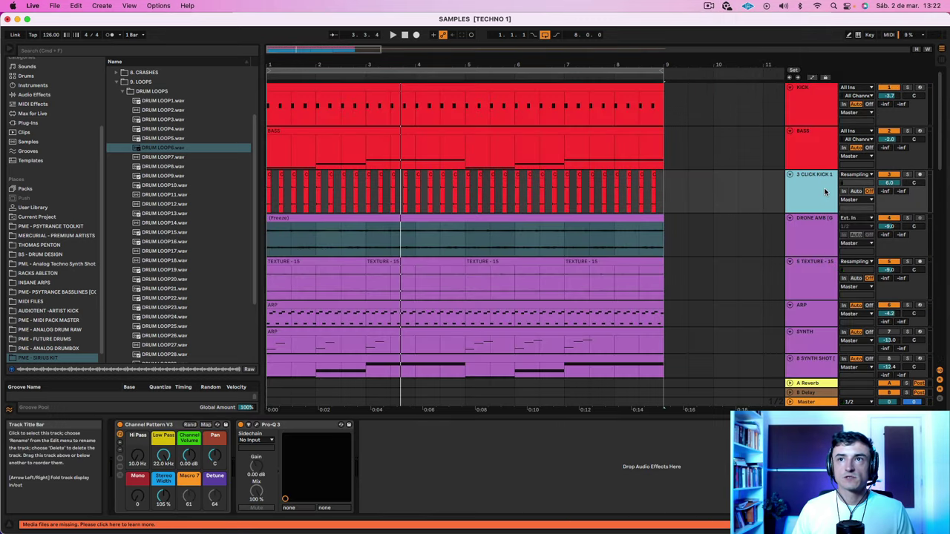
left_click(908, 87)
left_click(908, 131, "super")
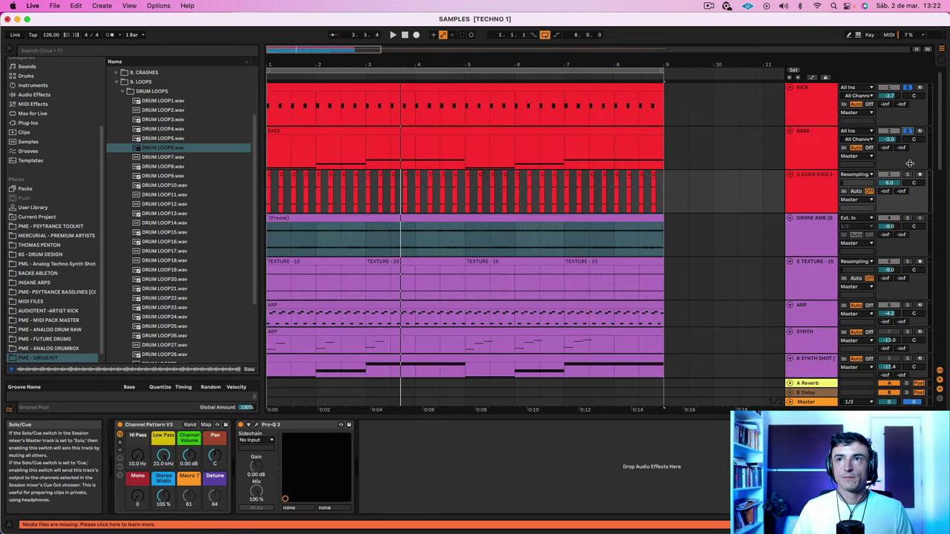
Start playback, solo the CLICK KICK track and raise the BASS track volume to -1.3 dB
left_click(812, 190)
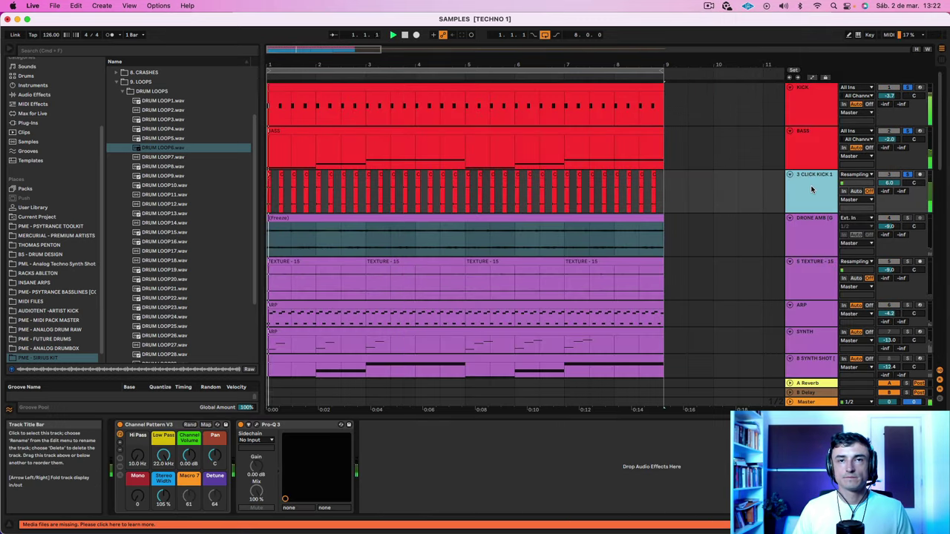
left_click(891, 140)
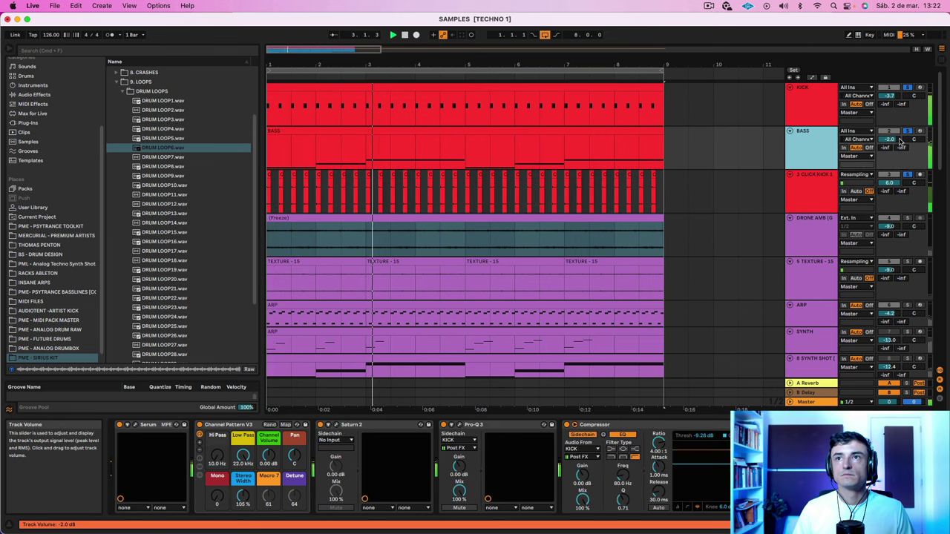
left_click(899, 139)
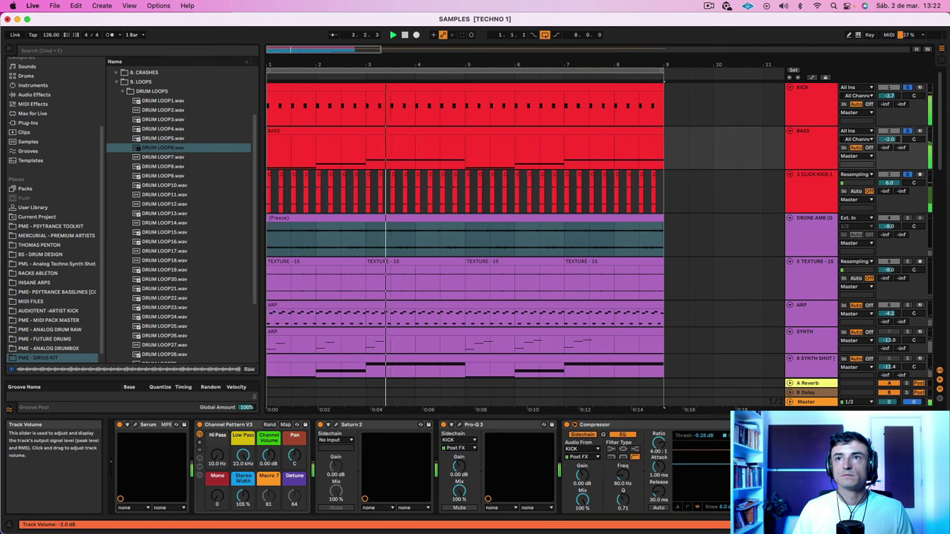
Solo the DRONE AMB, TEXTURE and ARP tracks and set their volumes to -7.7 dB, -6.6 dB and -6.6 dB
left_click(907, 218)
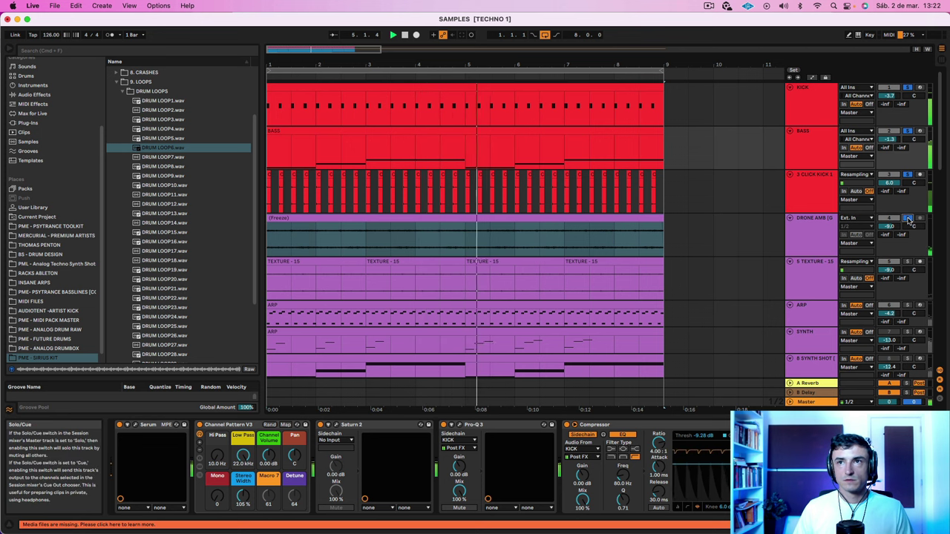
left_click_drag(896, 227, 899, 224)
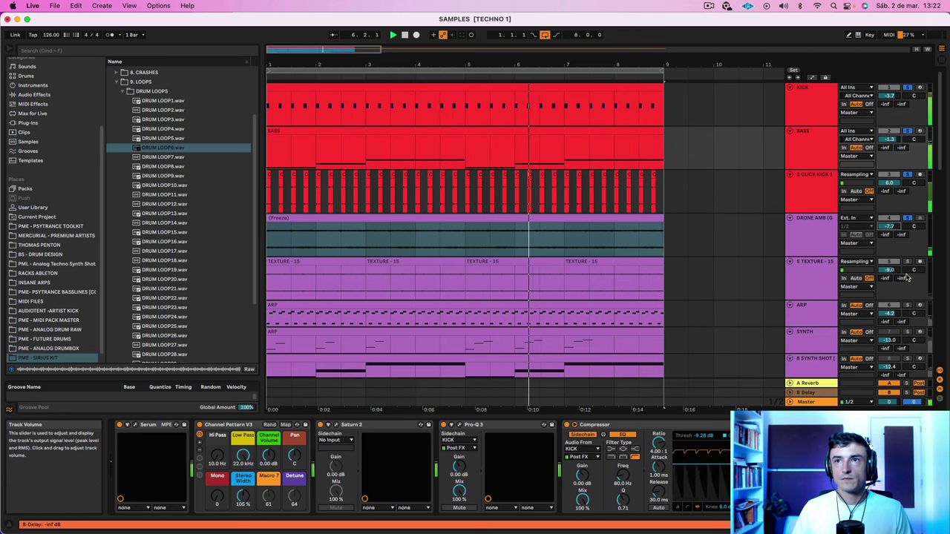
left_click(907, 262)
left_click_drag(894, 271, 895, 266)
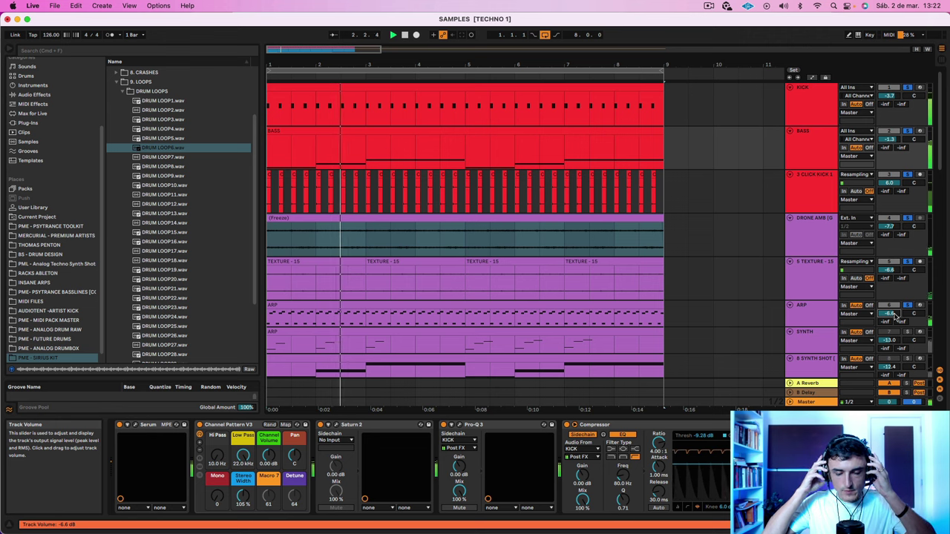
Audition the SYNTH SHOT track in solo and unsolo it, keeping the LEAD track soloed and selected
scroll(900, 305, "down", 2)
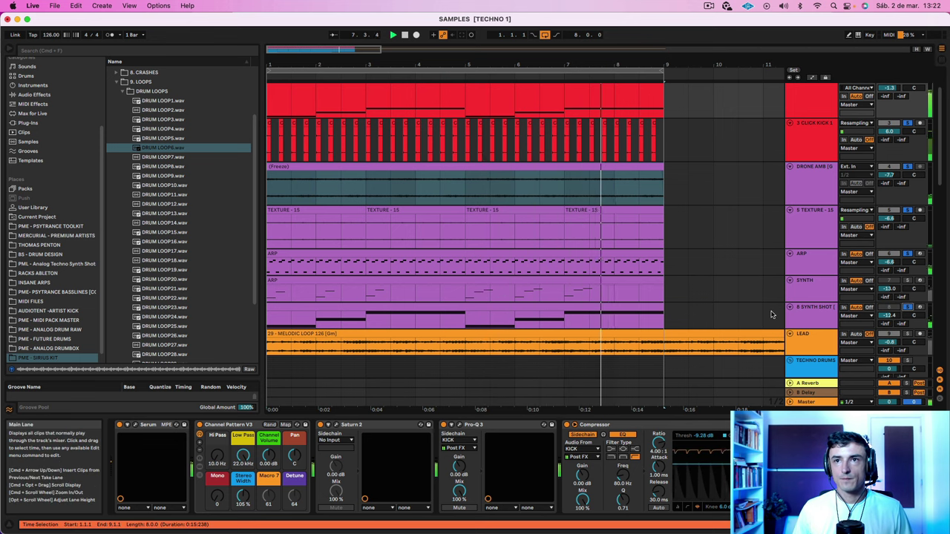
left_click(910, 319)
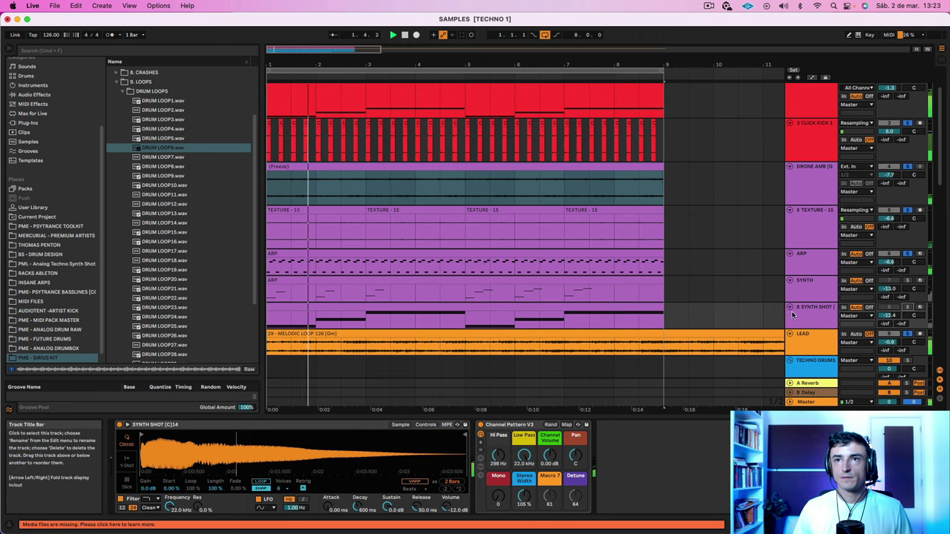
scroll(824, 327, "down", 3)
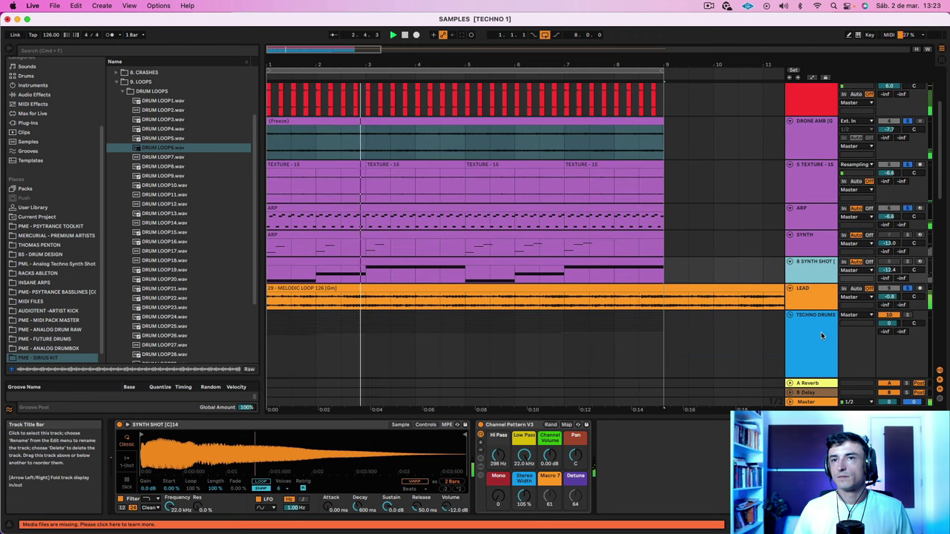
scroll(821, 331, "down", 1)
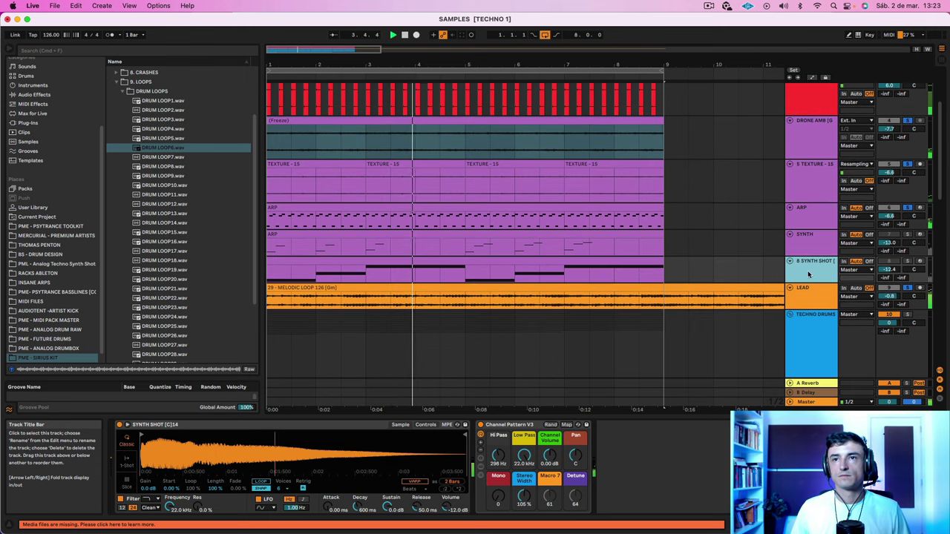
left_click(809, 294)
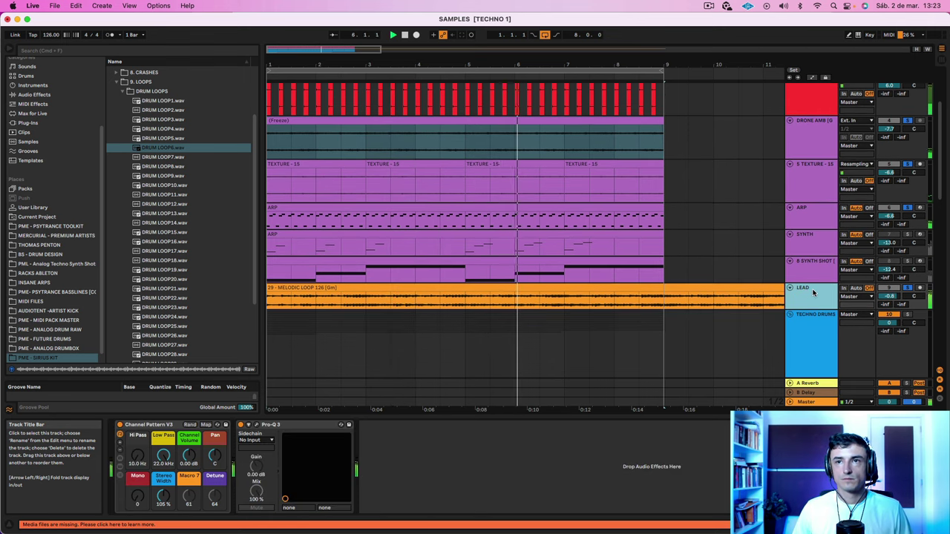
Lower the BASS track volume to -3.6 dB against the soloed melodic tracks
scroll(813, 293, "down", 4)
scroll(802, 281, "up", 5)
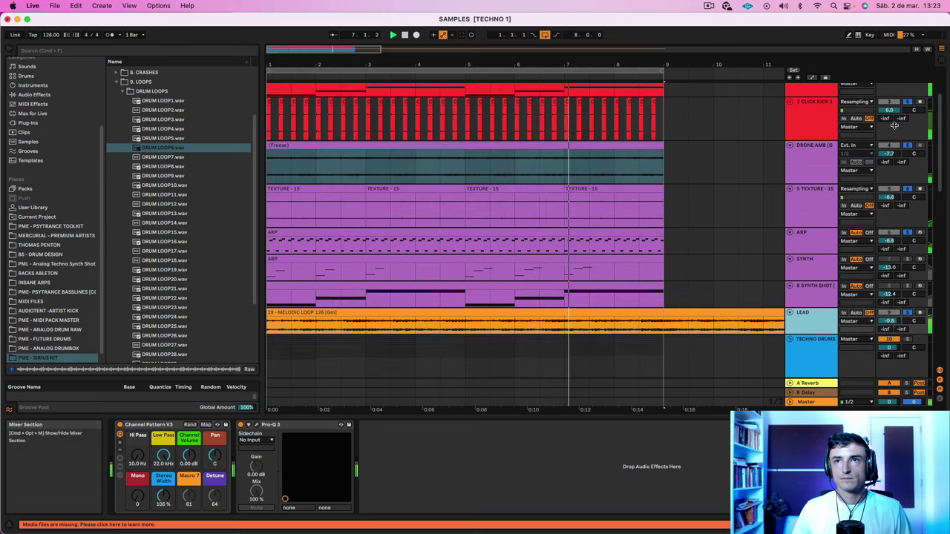
scroll(899, 112, "up", 2)
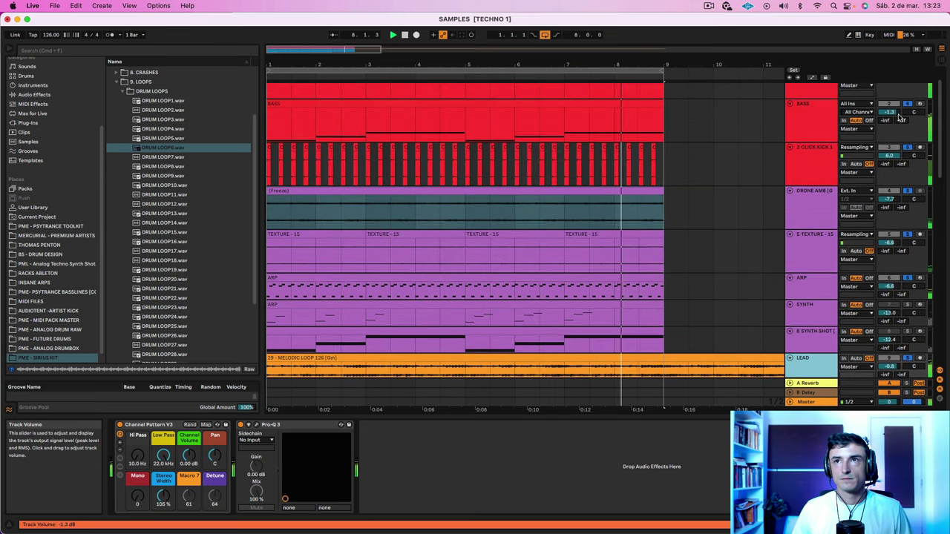
left_click_drag(891, 111, 891, 124)
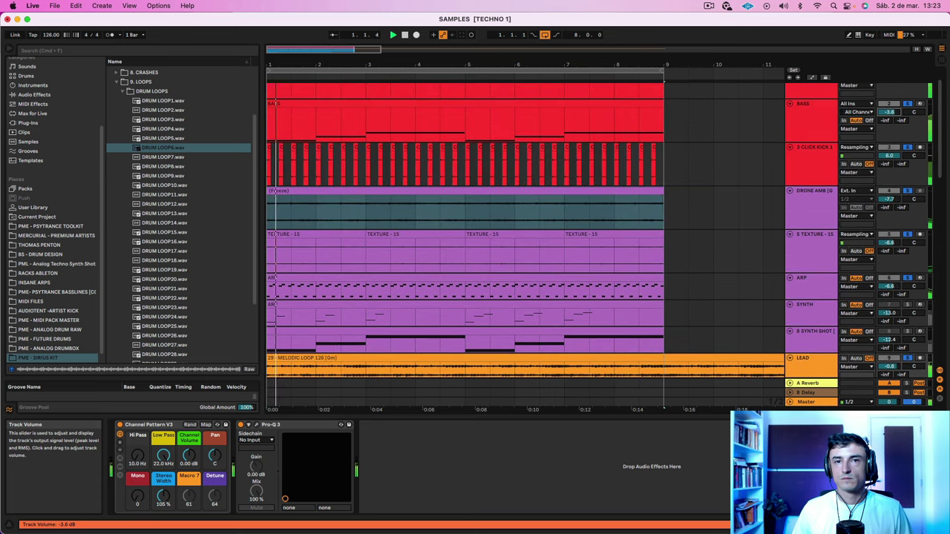
Solo the LAYER SNARE, CLAP and both CHH tracks, setting the first CHH to -6.4 dB and the second to -6.1 dB
scroll(898, 127, "down", 10)
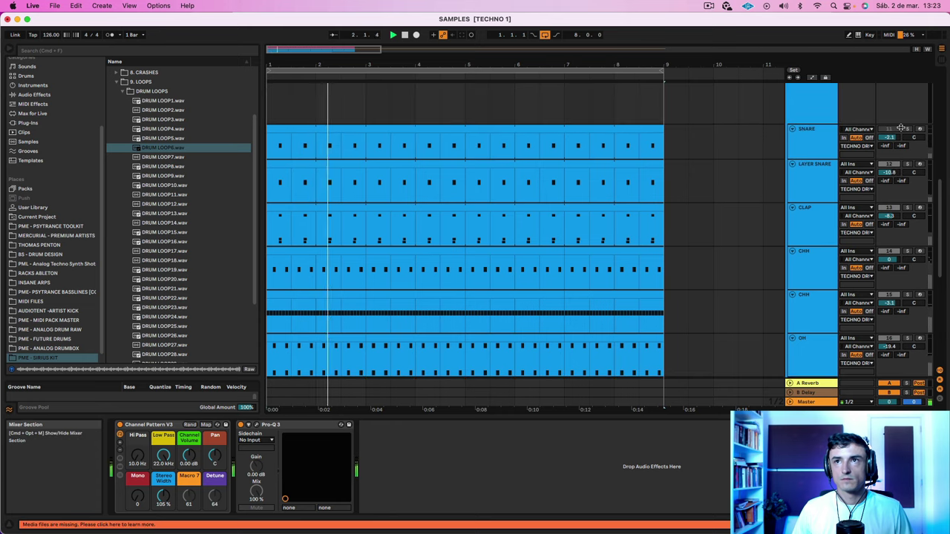
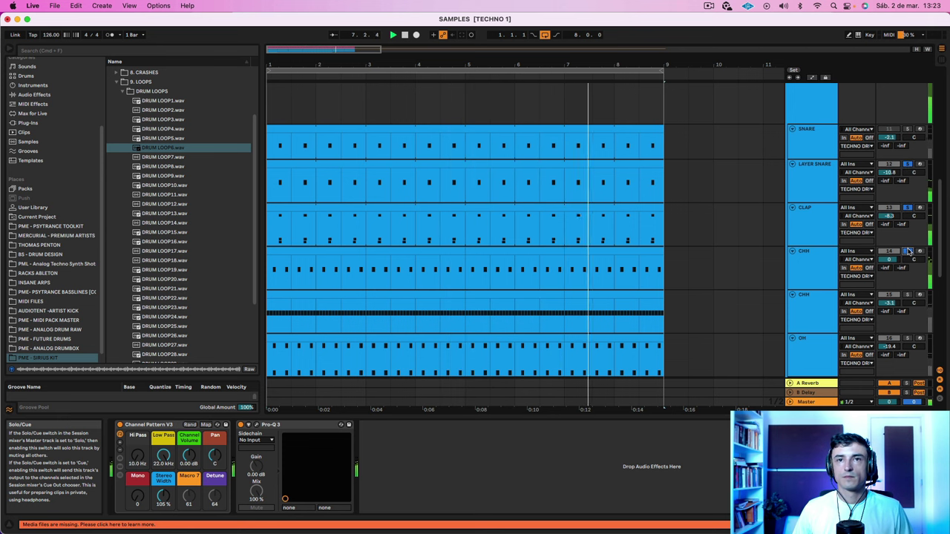
left_click_drag(904, 259, 903, 264)
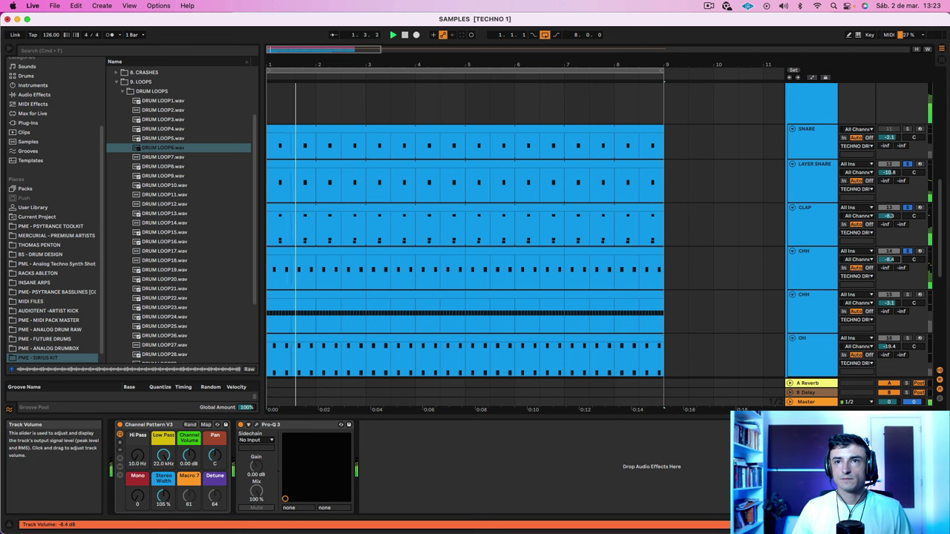
left_click(909, 296)
left_click(907, 294)
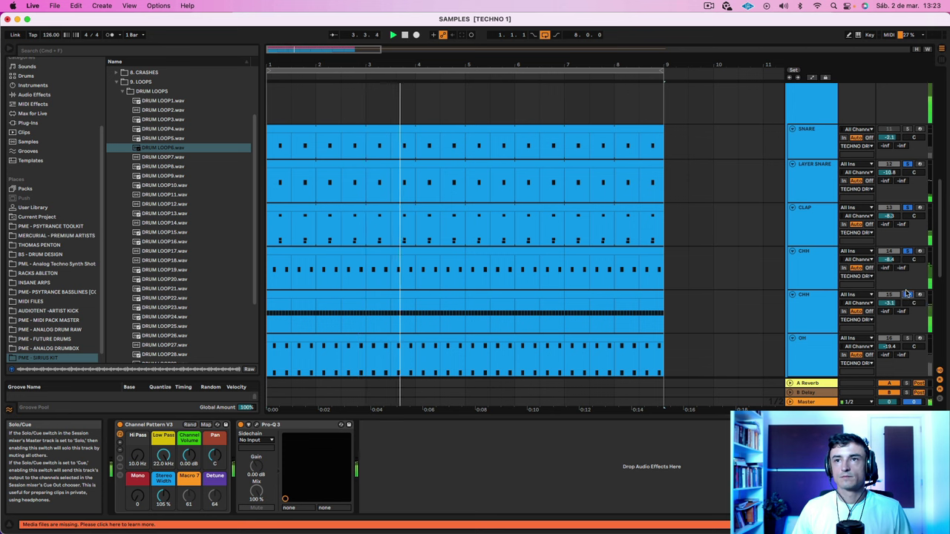
left_click_drag(889, 303, 890, 316)
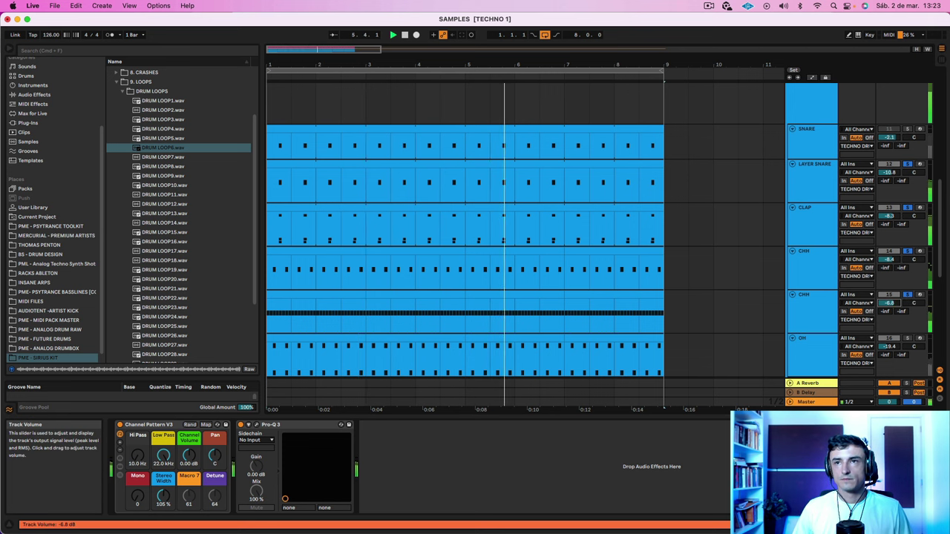
left_click_drag(889, 303, 889, 300)
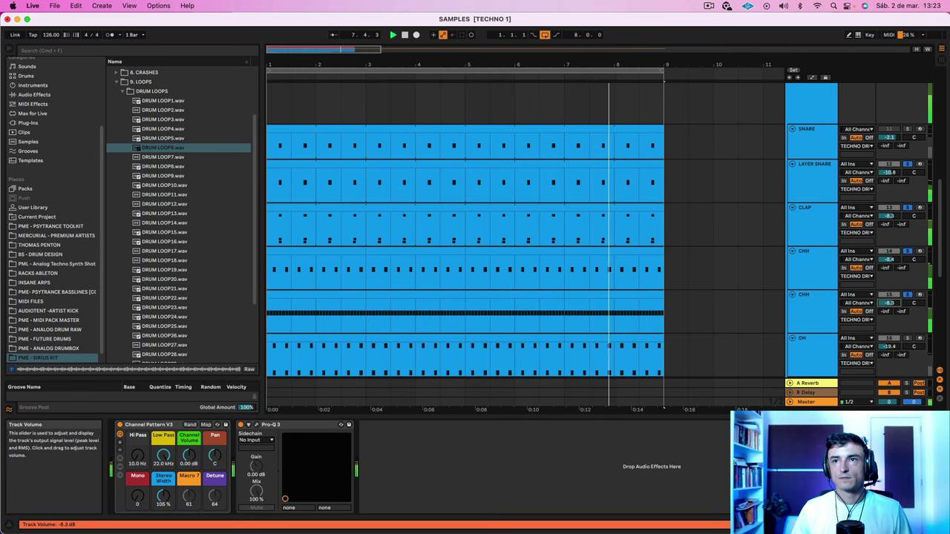
Solo the OH track at -19.7 dB and audition the RIDE track in solo, lowering it to -23.2 dB
scroll(854, 311, "down", 2)
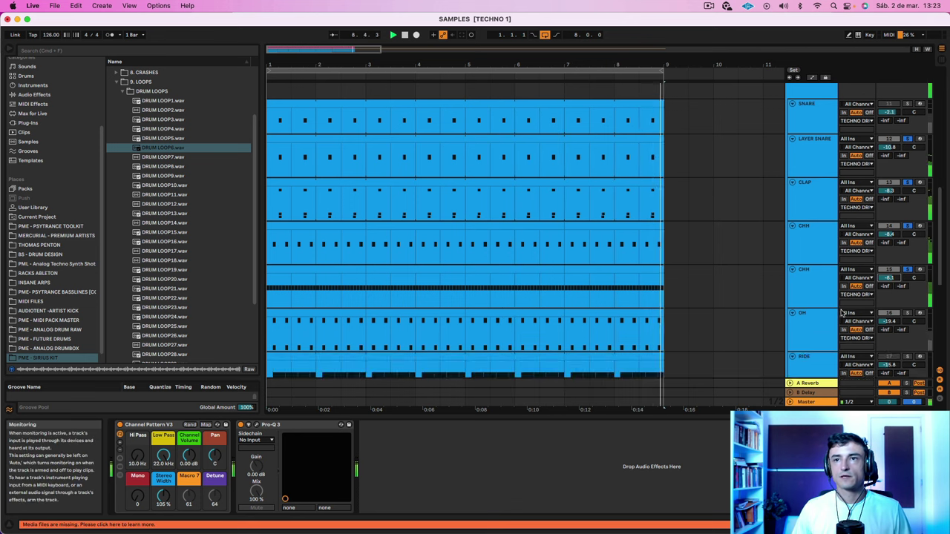
scroll(911, 316, "down", 1)
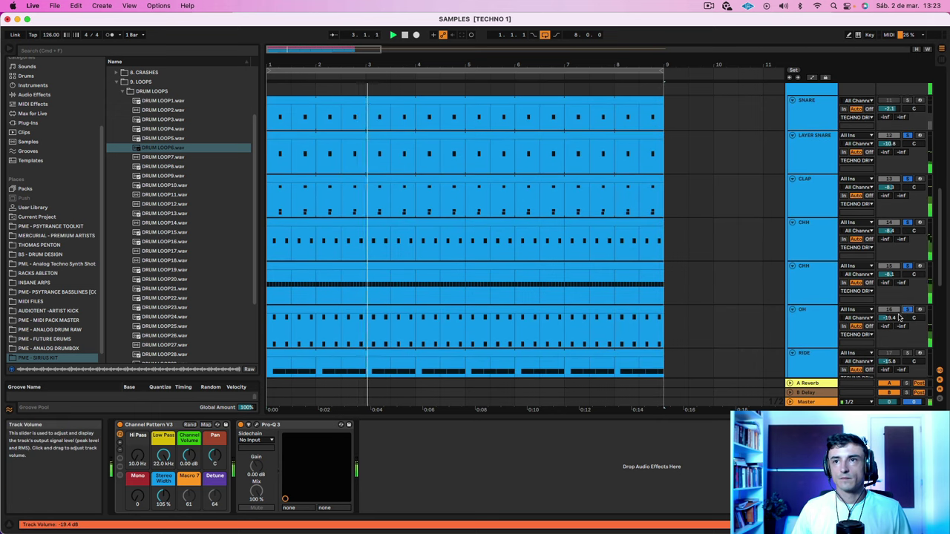
left_click_drag(899, 317, 899, 318)
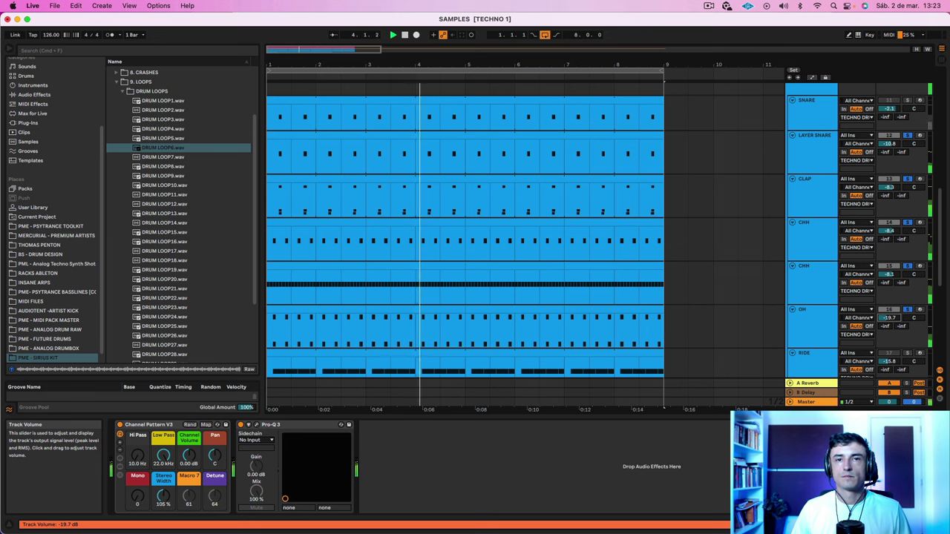
scroll(898, 316, "down", 2)
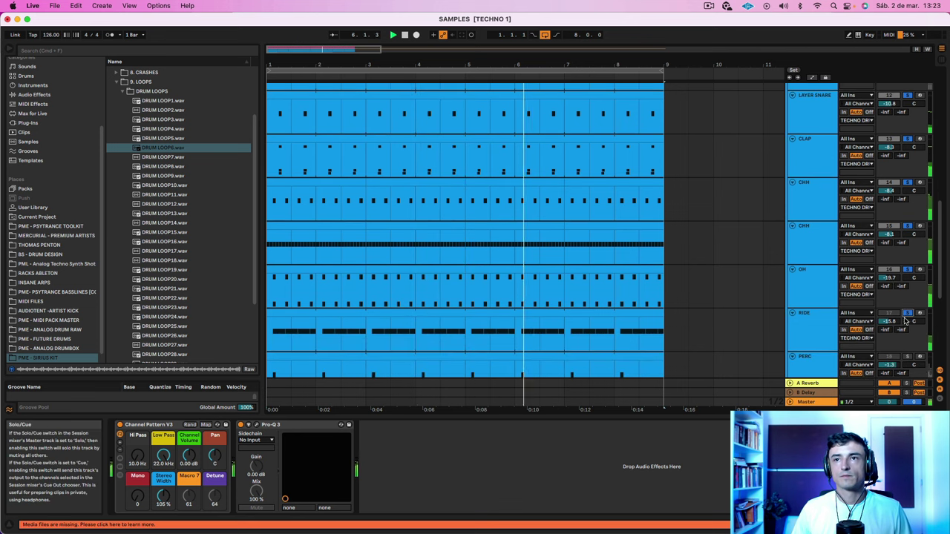
left_click_drag(891, 321, 891, 332)
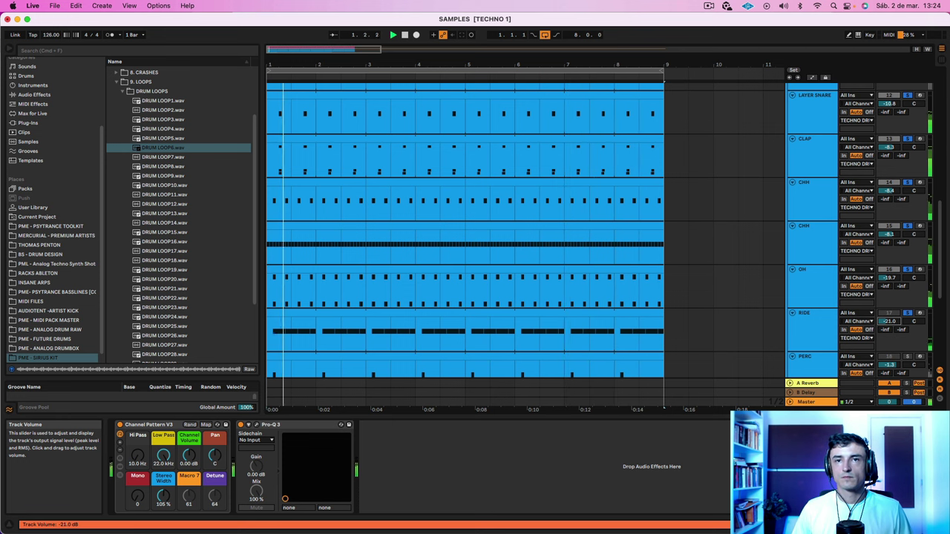
Solo the LOOP HAT track holding the SPECIAL clips, raise its volume to -8.8 dB and check its Pro-Q 3 curve
scroll(895, 321, "down", 5)
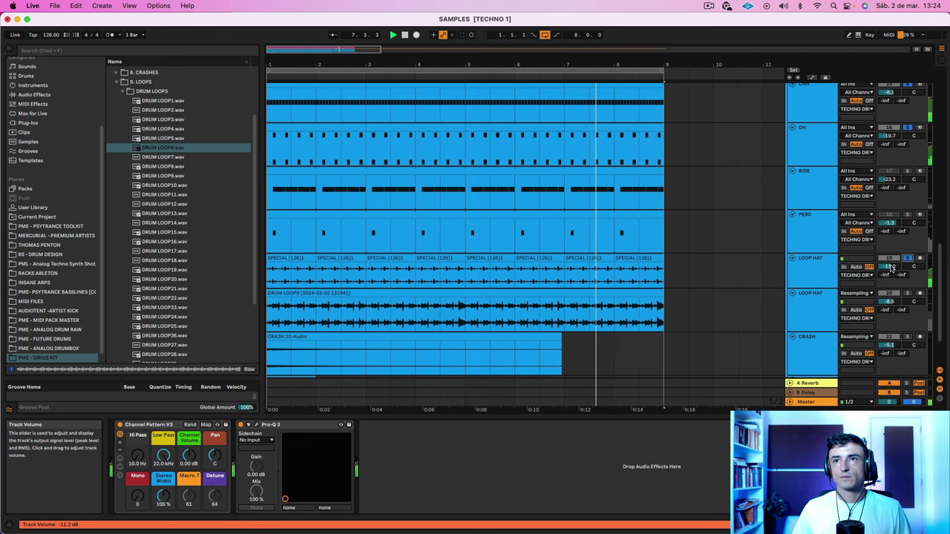
left_click_drag(891, 267, 891, 252)
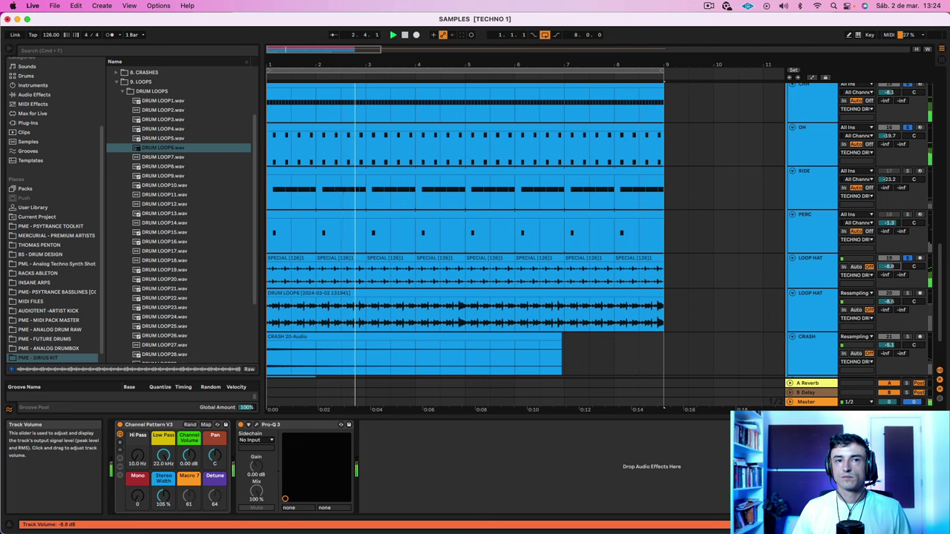
left_click(811, 271)
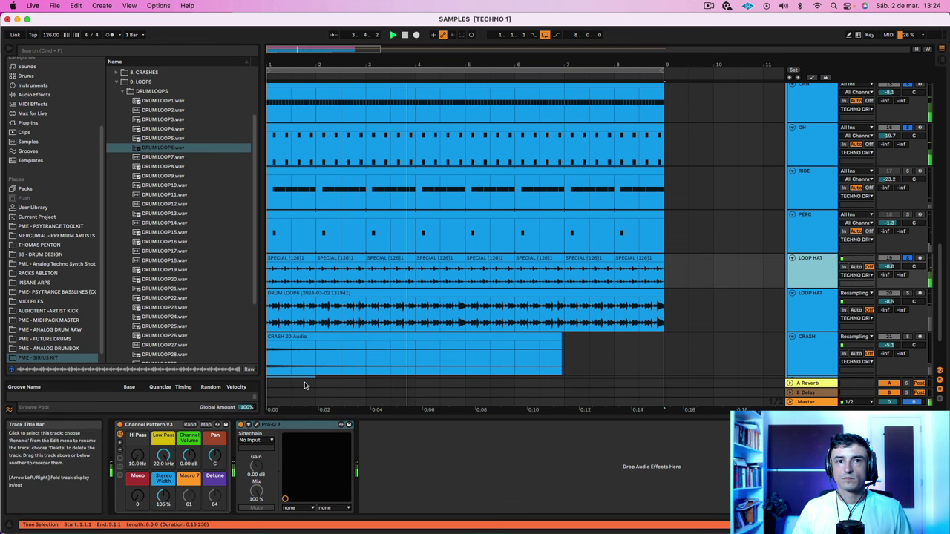
left_click(257, 426)
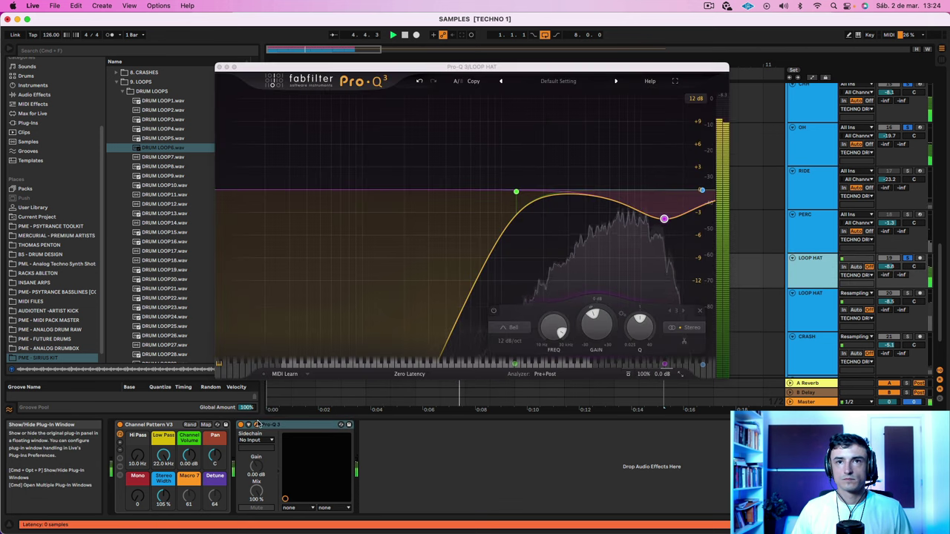
left_click(220, 68)
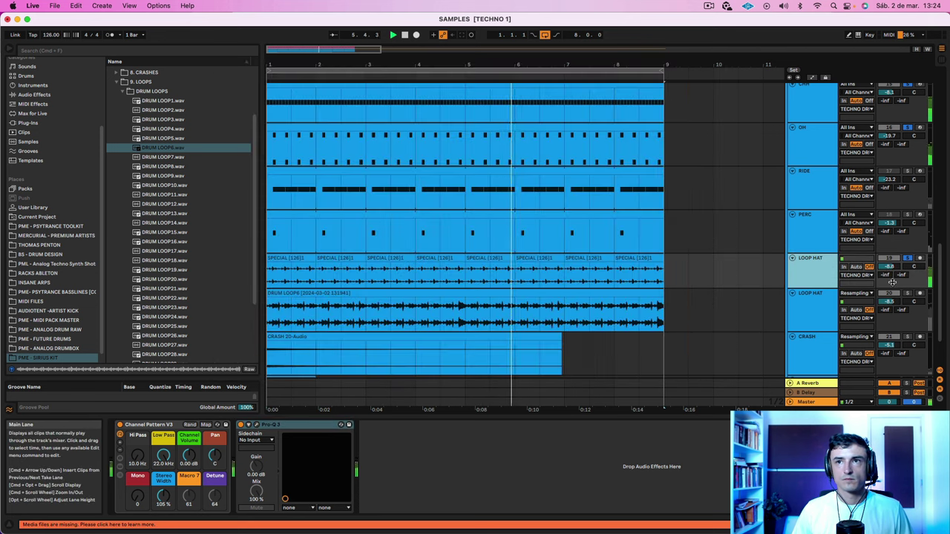
Solo the LOOP HAT track holding the DRUM LOOP6 clip and lower its volume to -14.8 dB
left_click(908, 294)
left_click(813, 306)
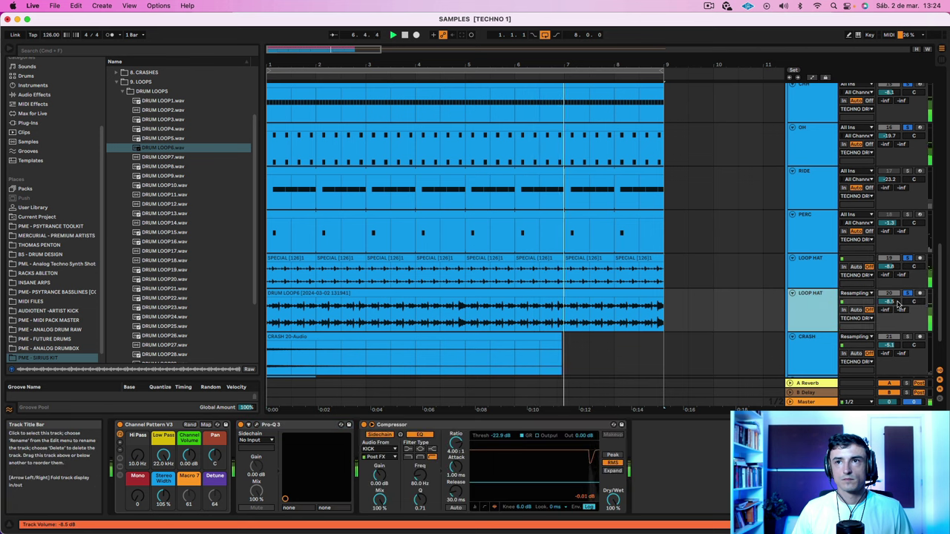
left_click_drag(890, 302, 889, 321)
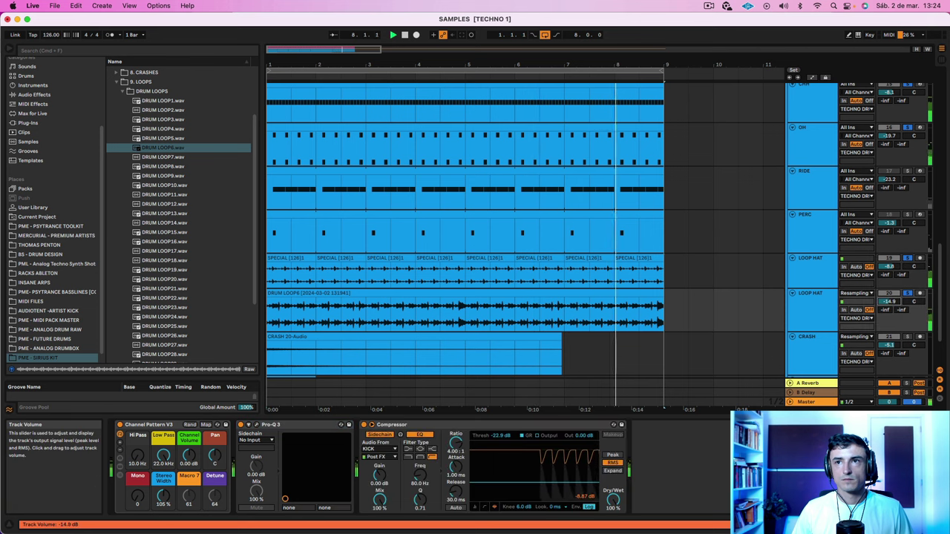
In the DRUM LOOP6 track's Pro-Q 3, add a 12 dB/oct low cut at 697.42 Hz and a narrow bell cut of about 11 dB at the resonant peak
left_click(827, 316)
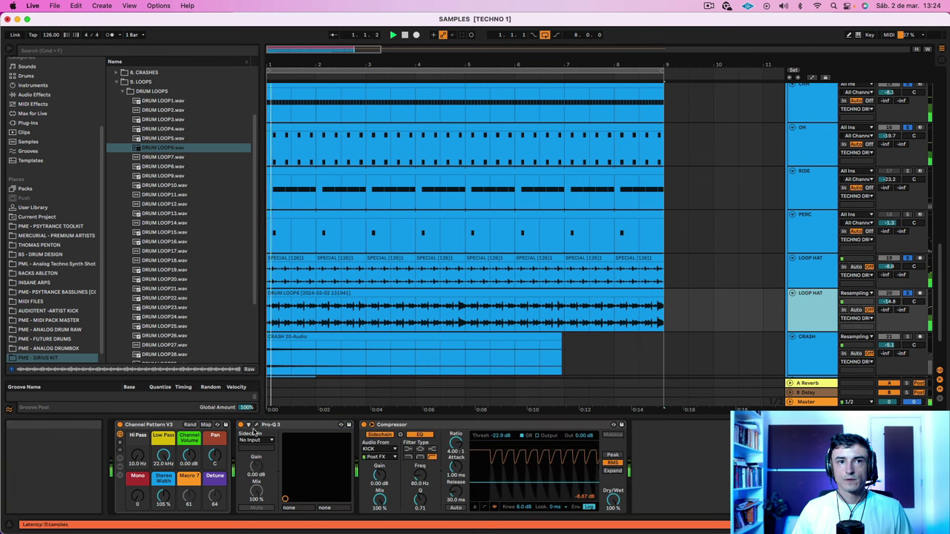
left_click(256, 427)
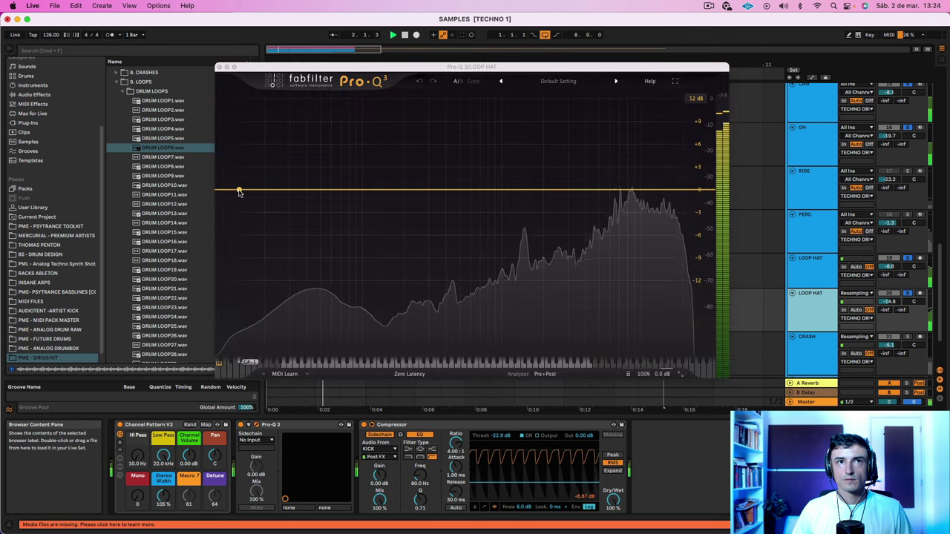
left_click(295, 188)
left_click_drag(296, 188, 524, 207)
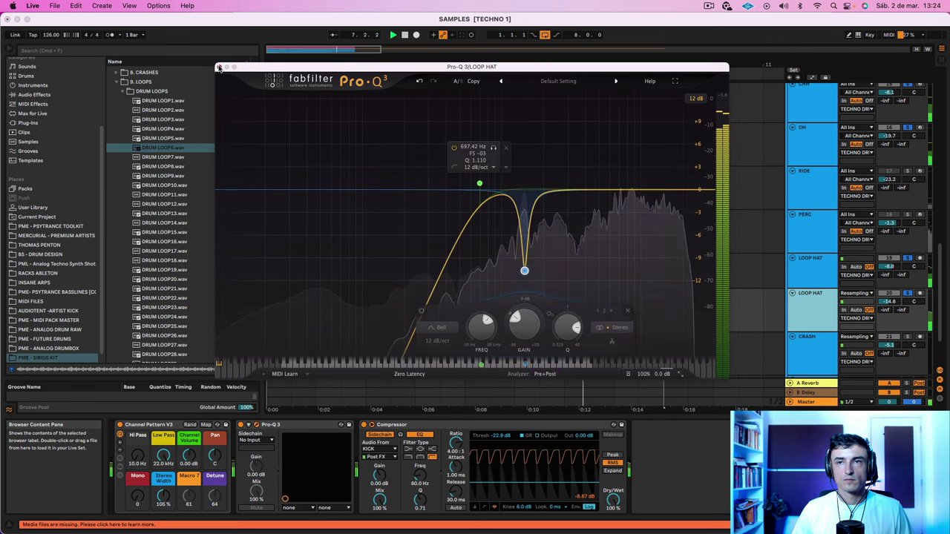
Close the drum loop's Pro-Q 3 window and play the LEAD track's MELODIC LOOP clip from bar 11
left_click(220, 67)
scroll(815, 335, "down", 2)
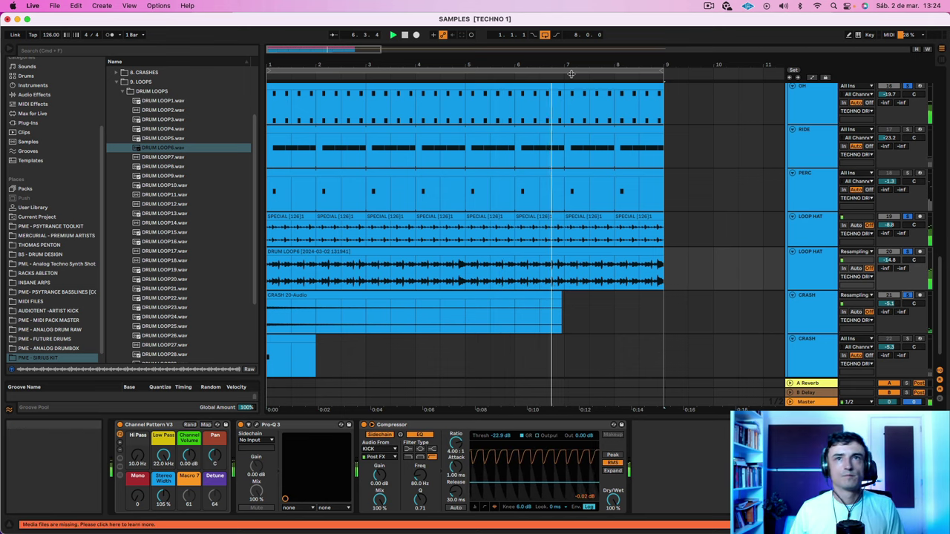
left_click_drag(571, 63, 571, 31)
scroll(348, 291, "down", 1)
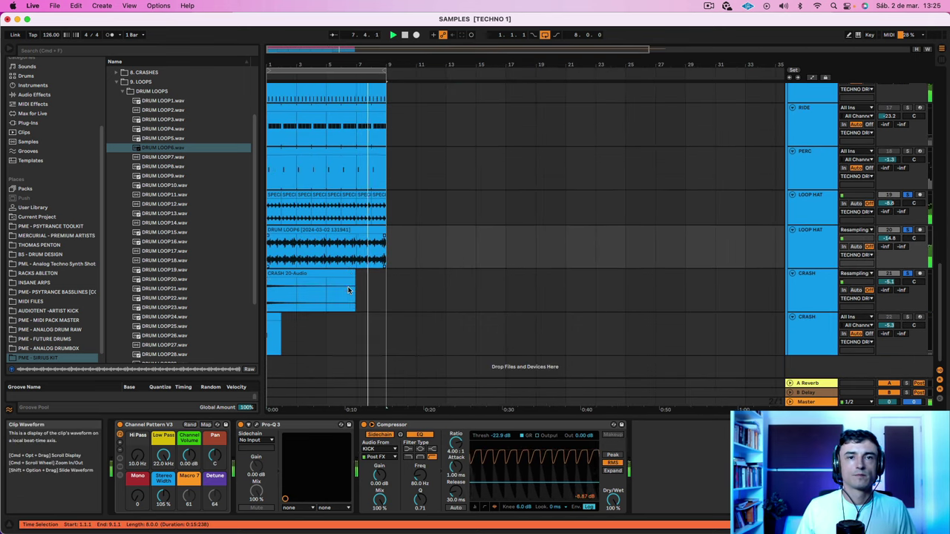
scroll(357, 254, "up", 5)
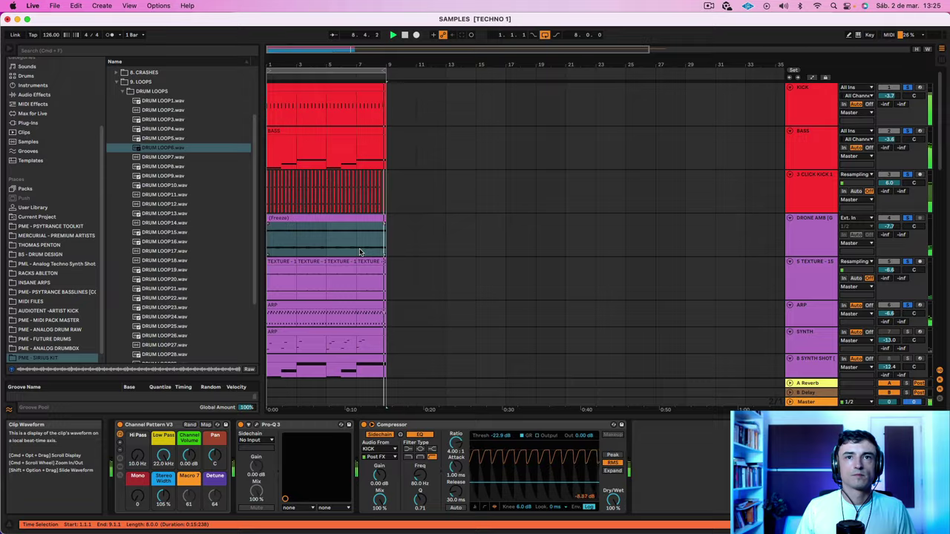
scroll(364, 249, "up", 6)
scroll(364, 249, "right", 3)
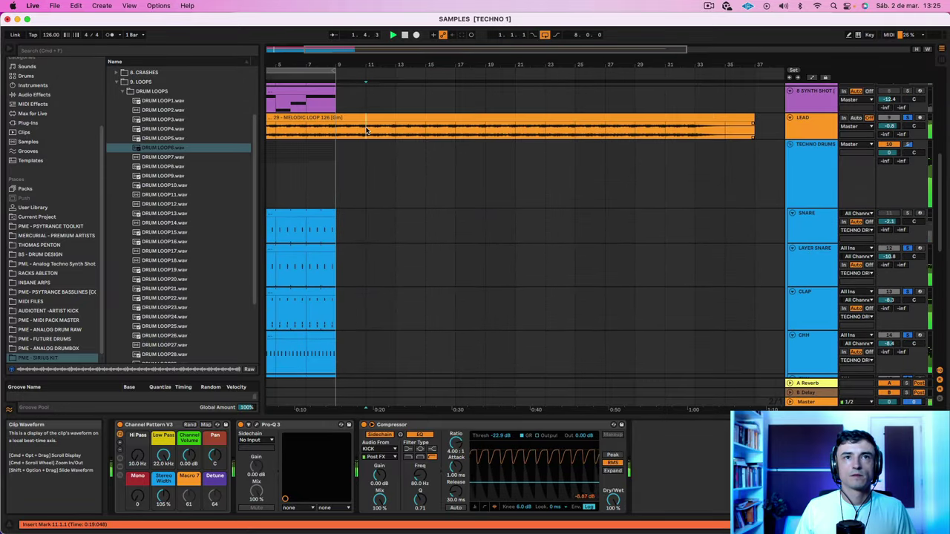
key("space")
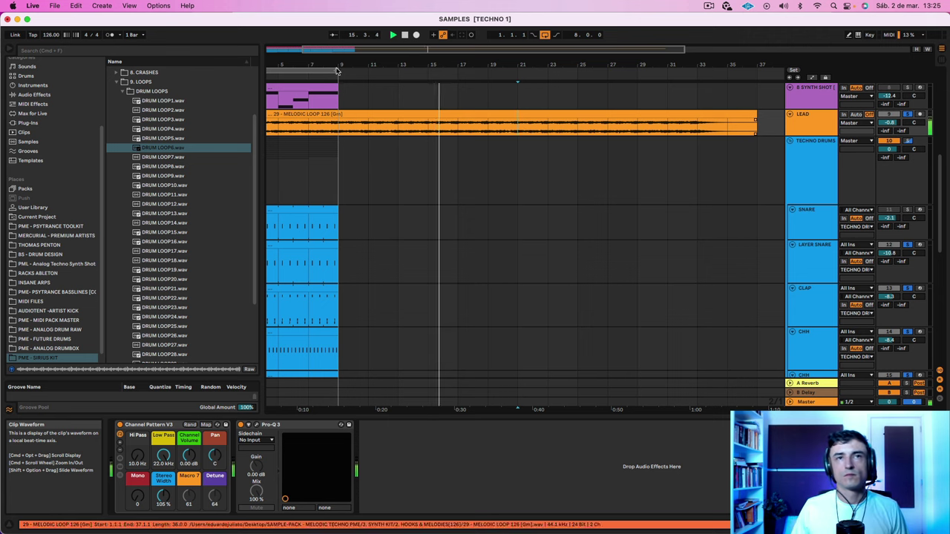
Play further into the LEAD melody from bar 21 and extend the arrangement loop to a length of 32 bars
left_click_drag(308, 65, 440, 136)
scroll(511, 170, "down", 10)
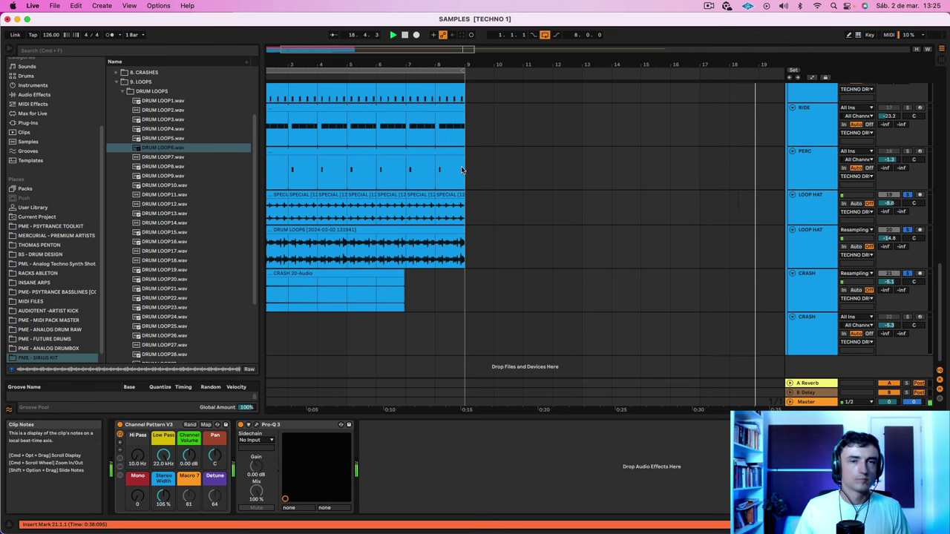
scroll(458, 171, "up", 8)
scroll(458, 170, "up", 5)
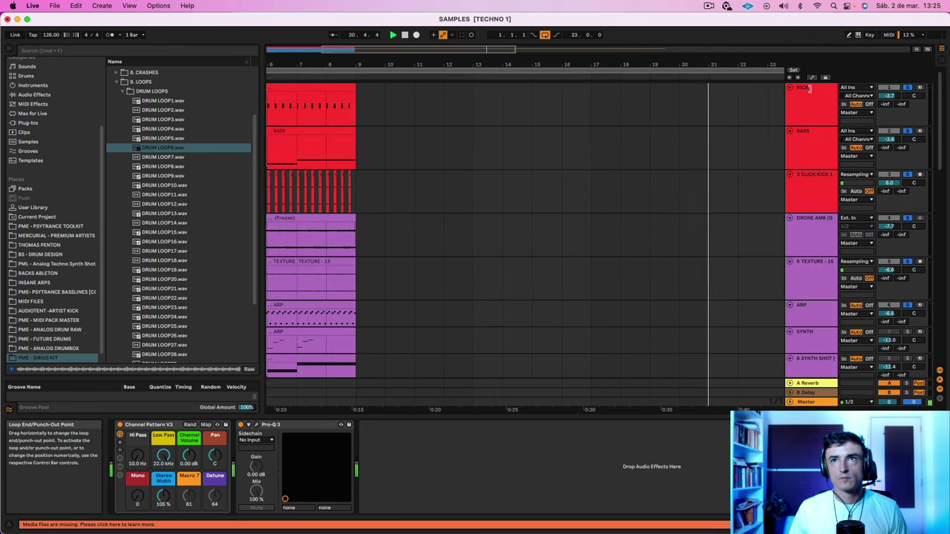
left_click_drag(810, 89, 682, 102)
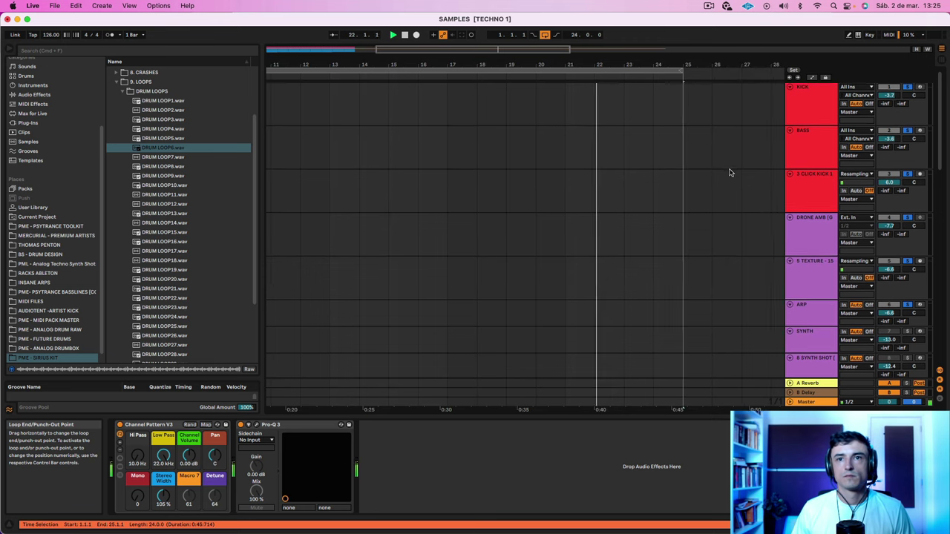
scroll(731, 173, "down", 10)
scroll(731, 172, "up", 8)
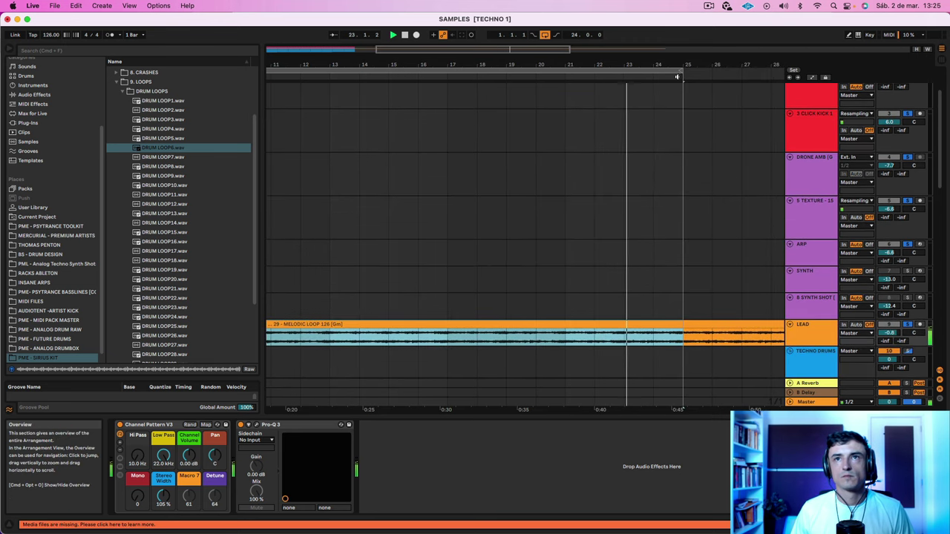
left_click_drag(683, 72, 663, 73)
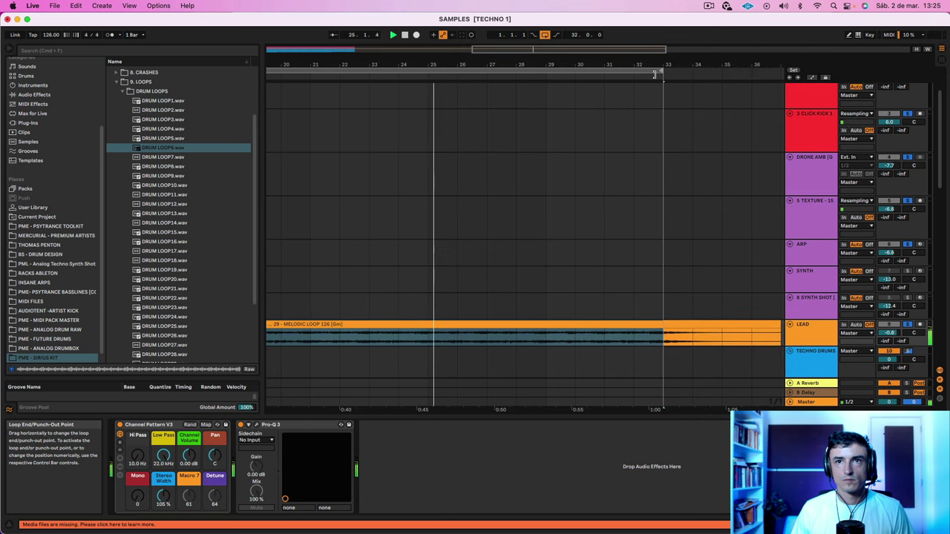
left_click_drag(495, 63, 503, 93)
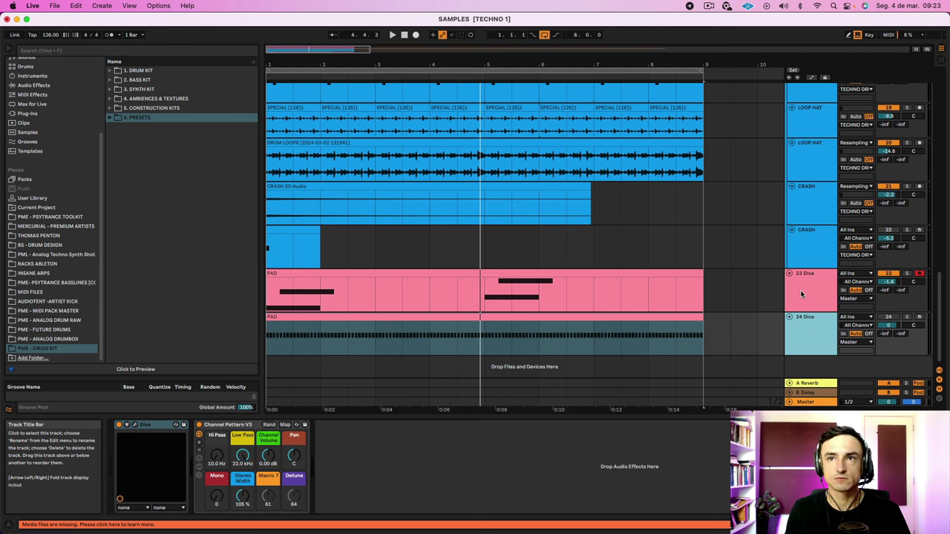
Delete the 24 Diva track and audition the SYNTH track in solo
key("Delete")
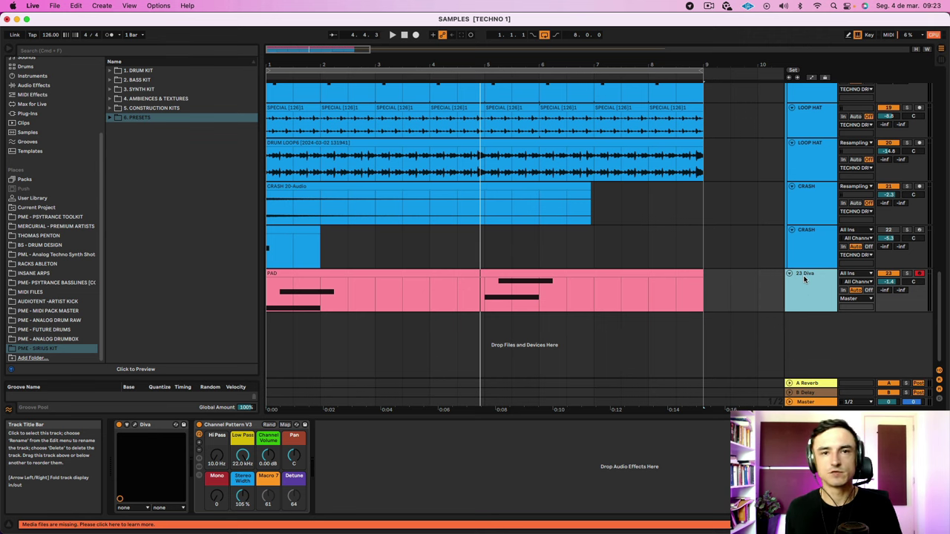
scroll(804, 280, "up", 10)
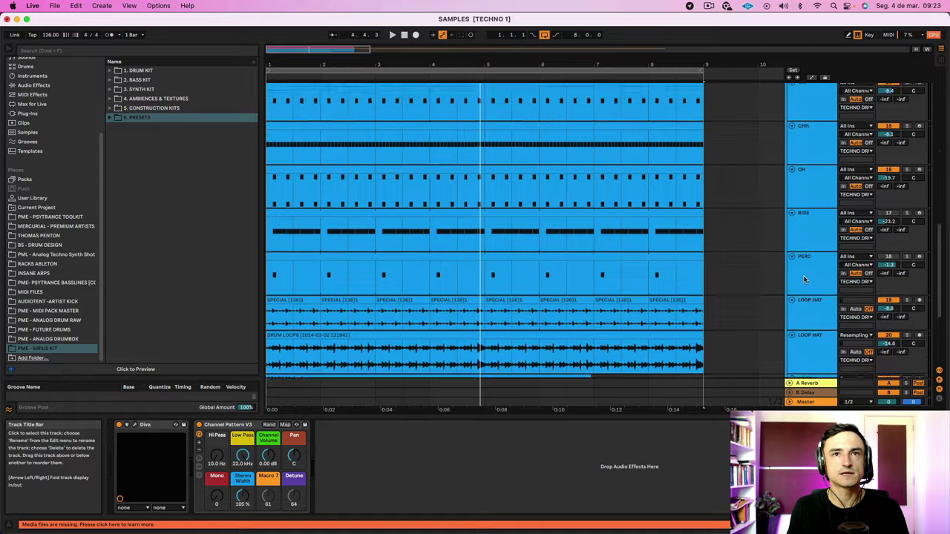
scroll(804, 279, "up", 10)
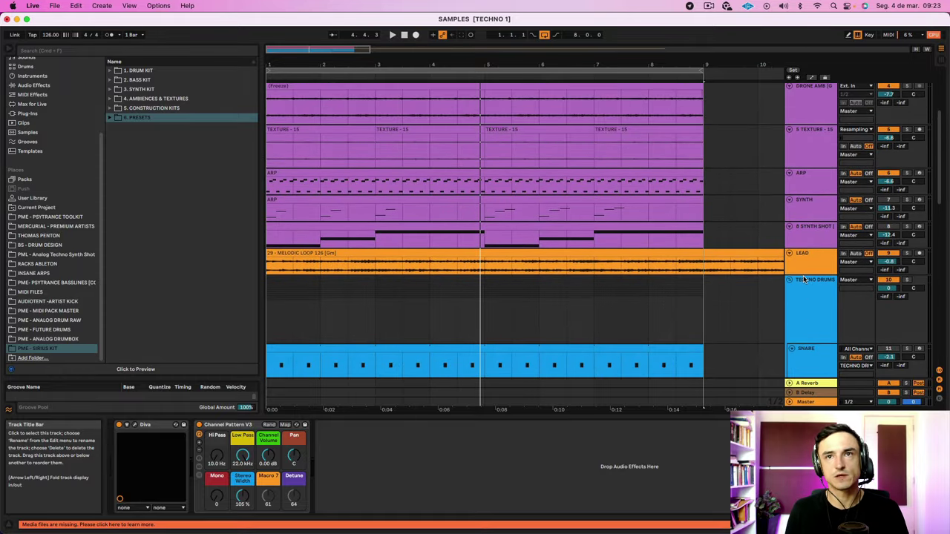
scroll(647, 252, "up", 1)
scroll(647, 252, "down", 1)
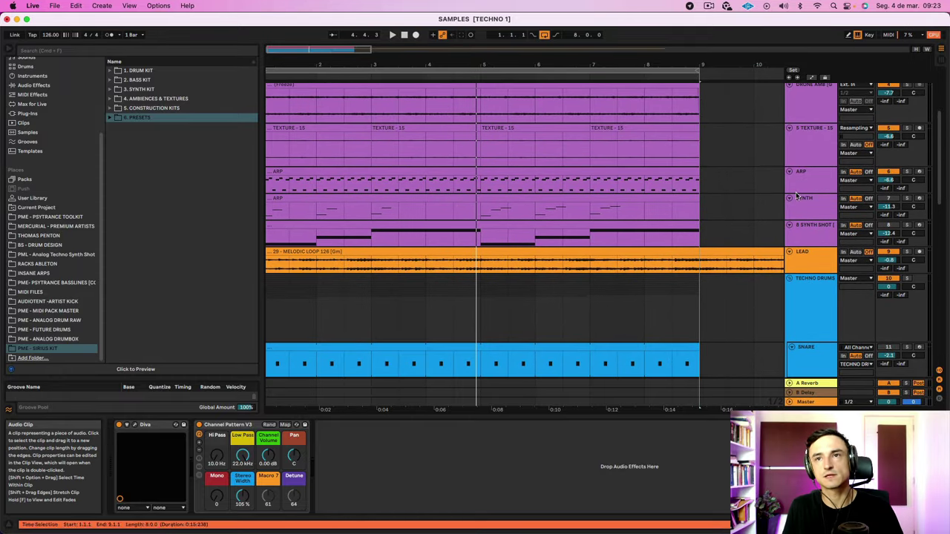
left_click(802, 207)
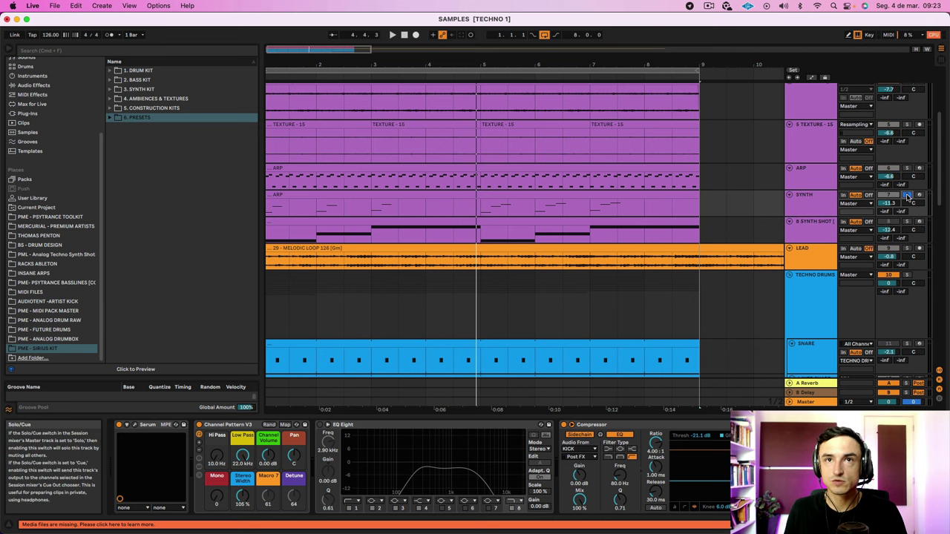
left_click(907, 196)
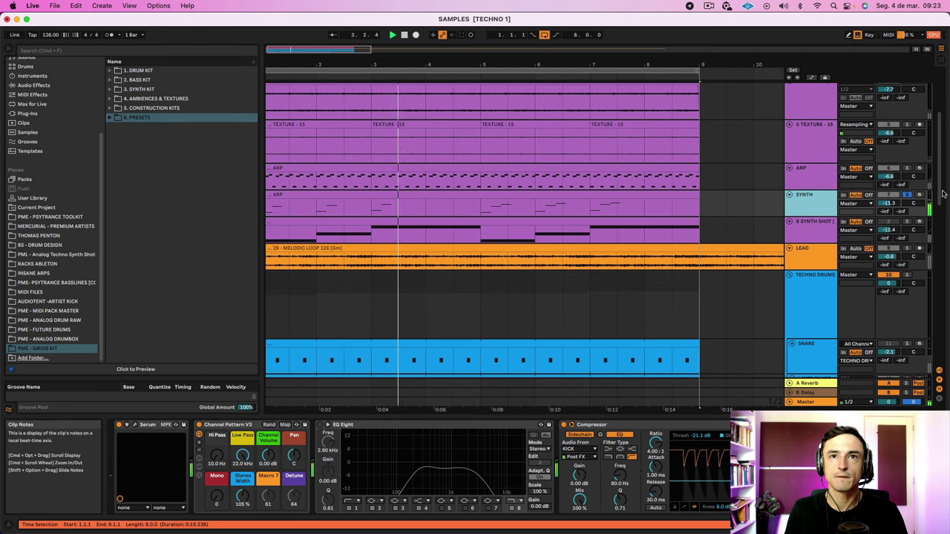
left_click(547, 197)
key("space")
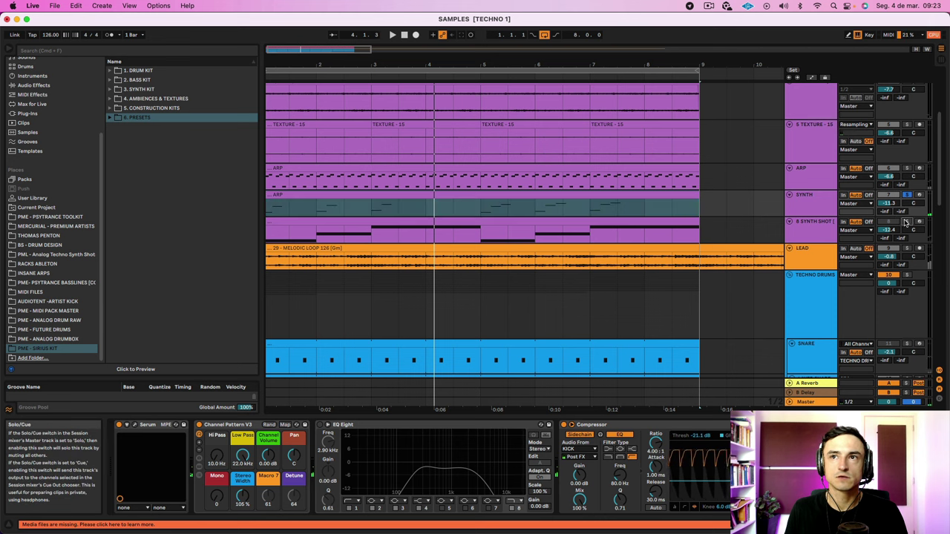
Audition the 8 SYNTH SHOT track in solo and select its clip to view its devices
left_click(906, 223)
key("space")
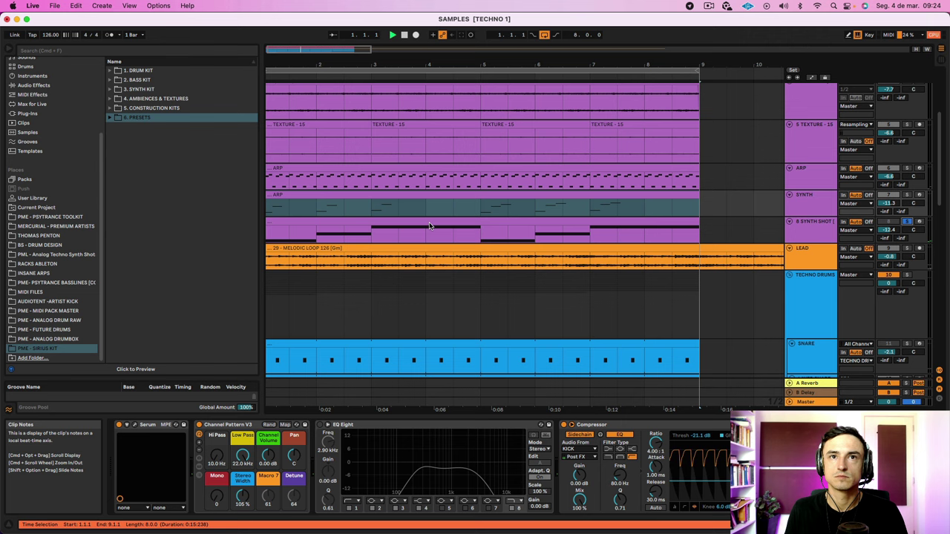
left_click(429, 222)
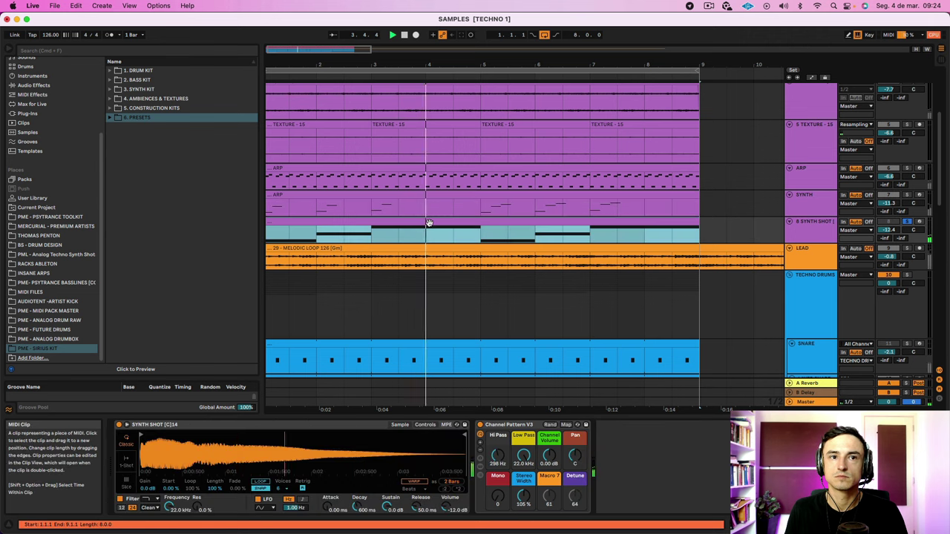
Stop playback and delete the SYNTH and 8 SYNTH SHOT tracks together
left_click(820, 234)
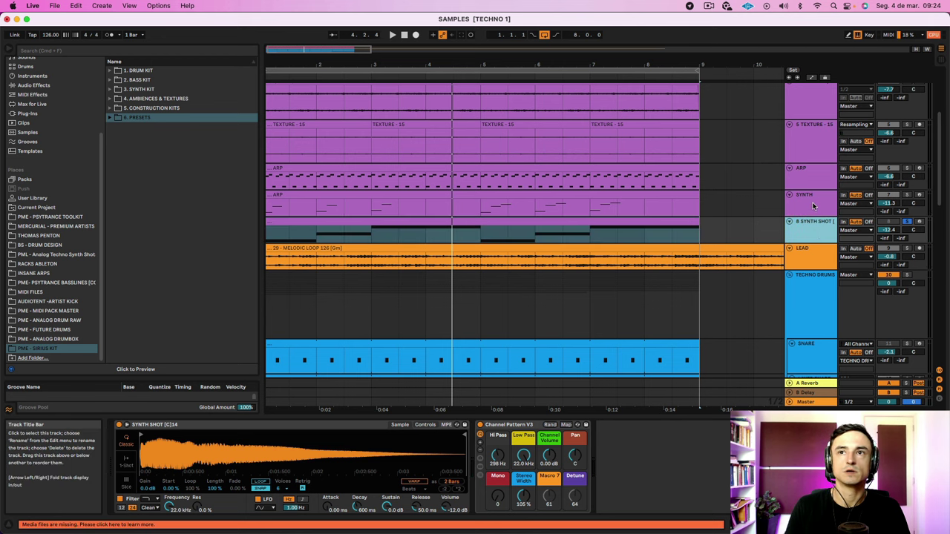
left_click(812, 206)
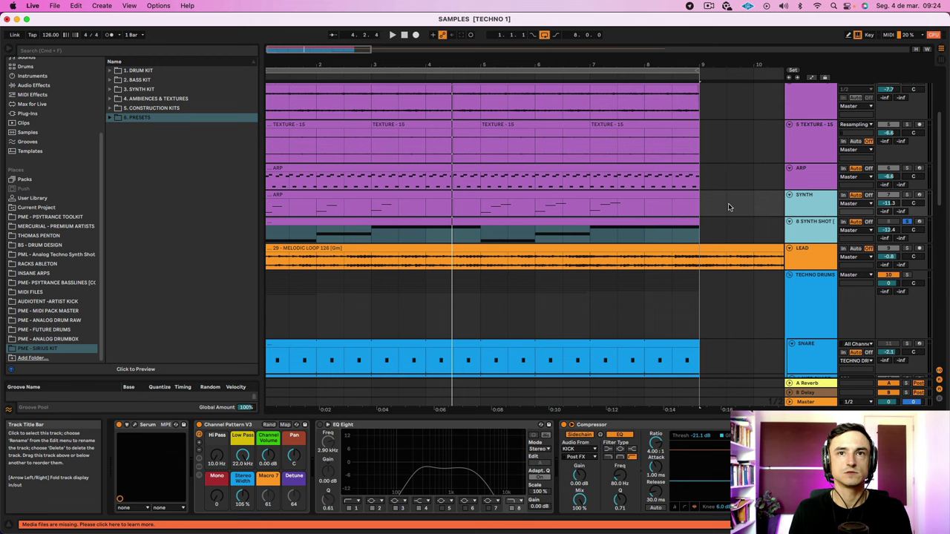
key("Delete")
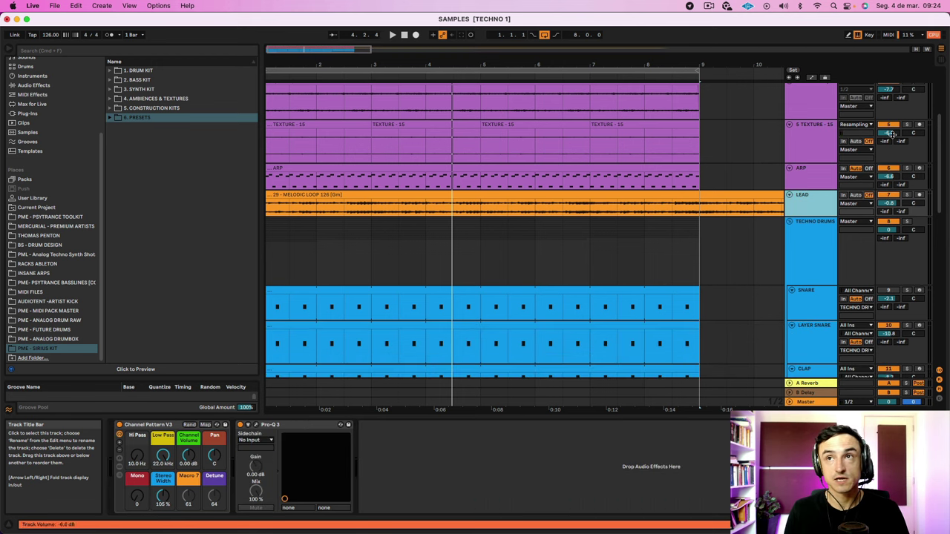
Solo the LEAD track and audition its melodic loop
scroll(889, 133, "up", 2)
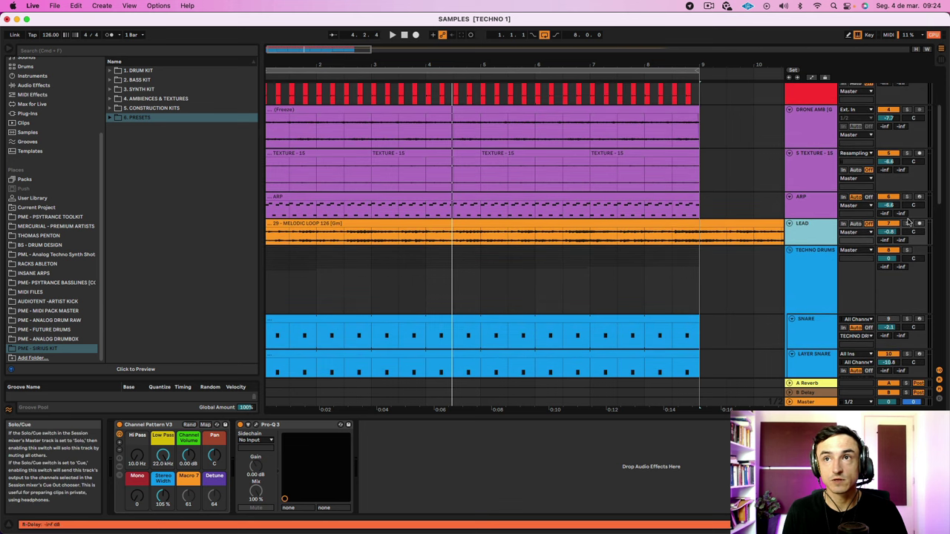
left_click(904, 225)
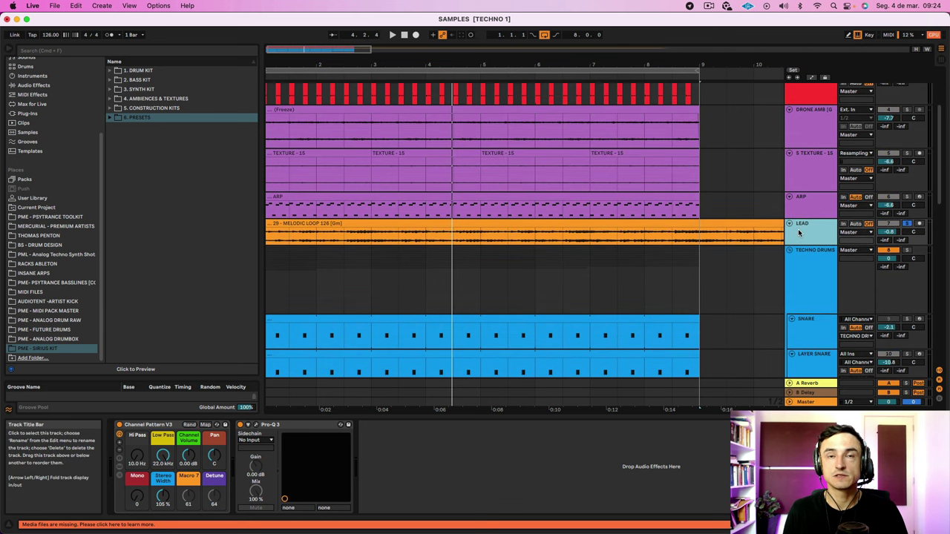
key("space")
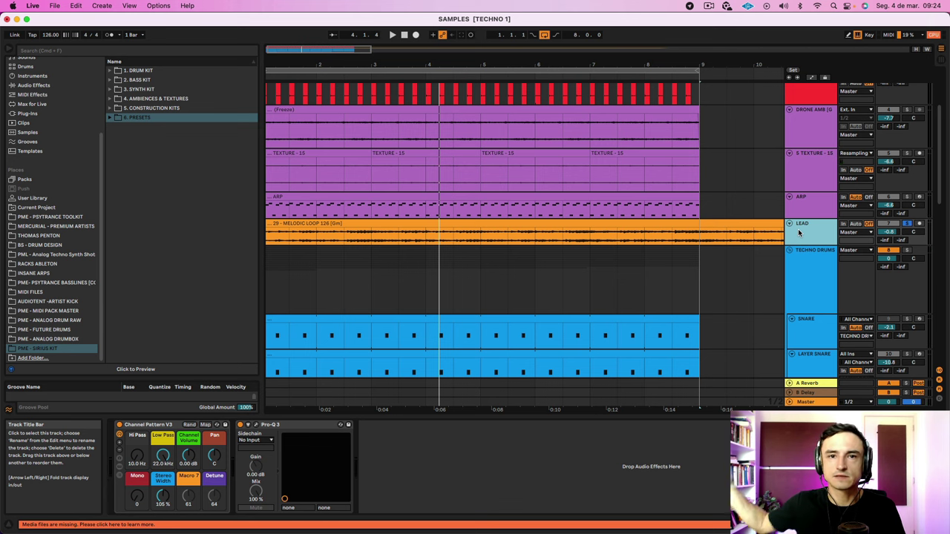
key("space")
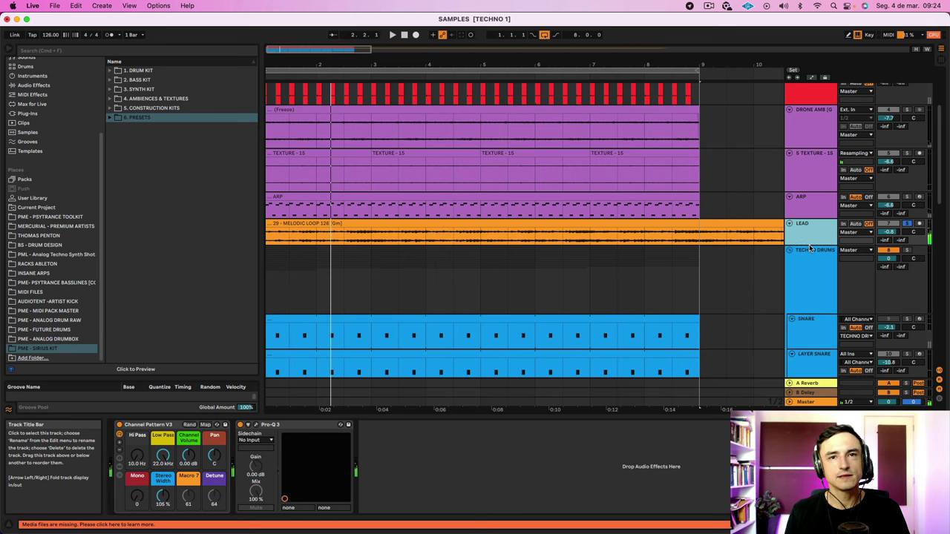
Solo the 21 Diva track, open its PAD clip in the note editor and audition it with the G3 and Bb3 notes selected
scroll(810, 248, "down", 5)
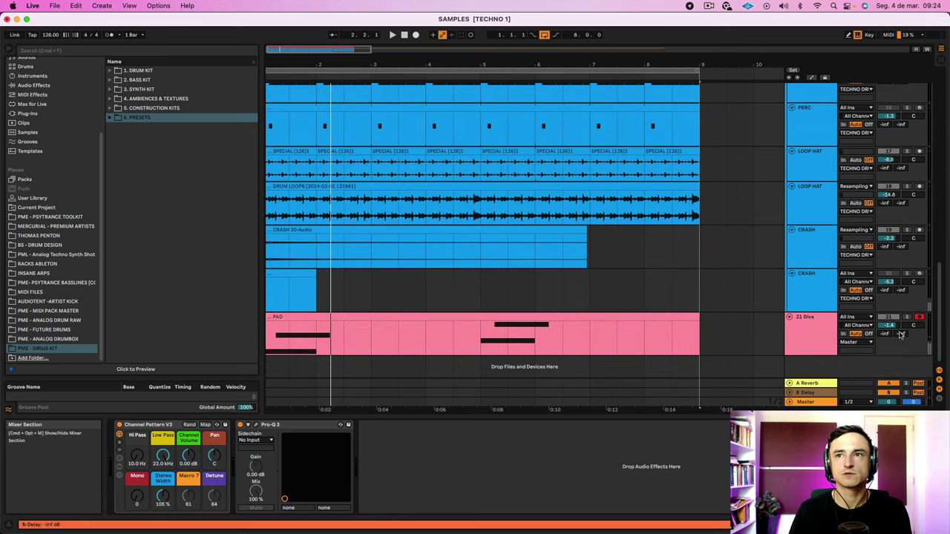
left_click(774, 344)
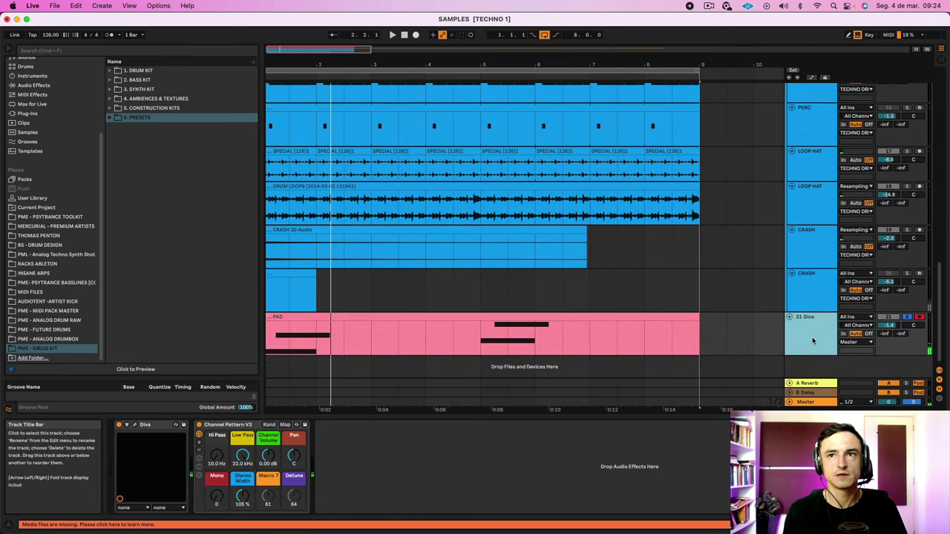
double_click(426, 320)
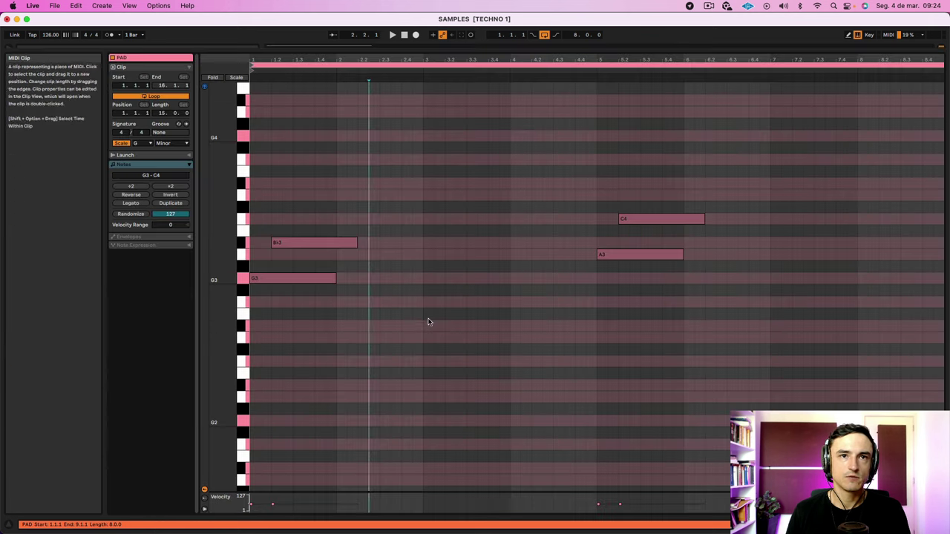
left_click_drag(277, 320, 320, 181)
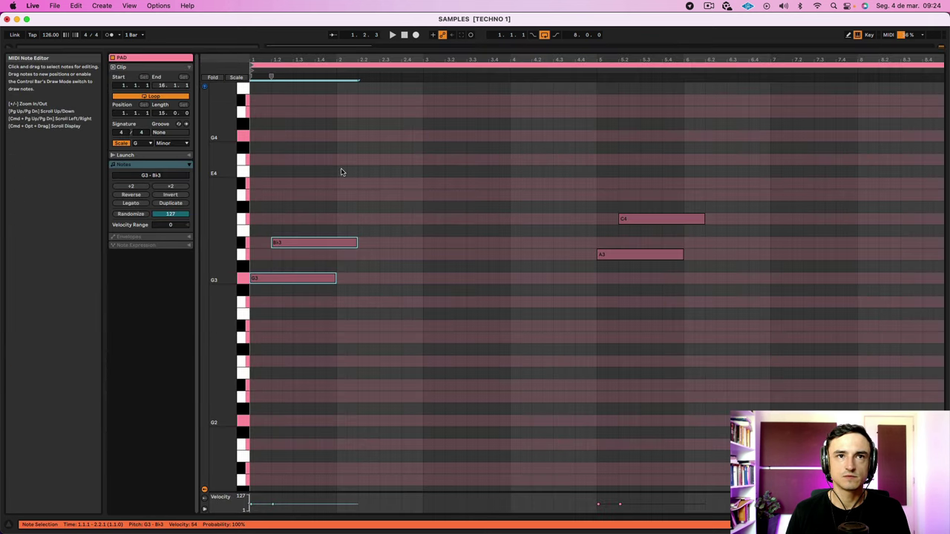
key("space")
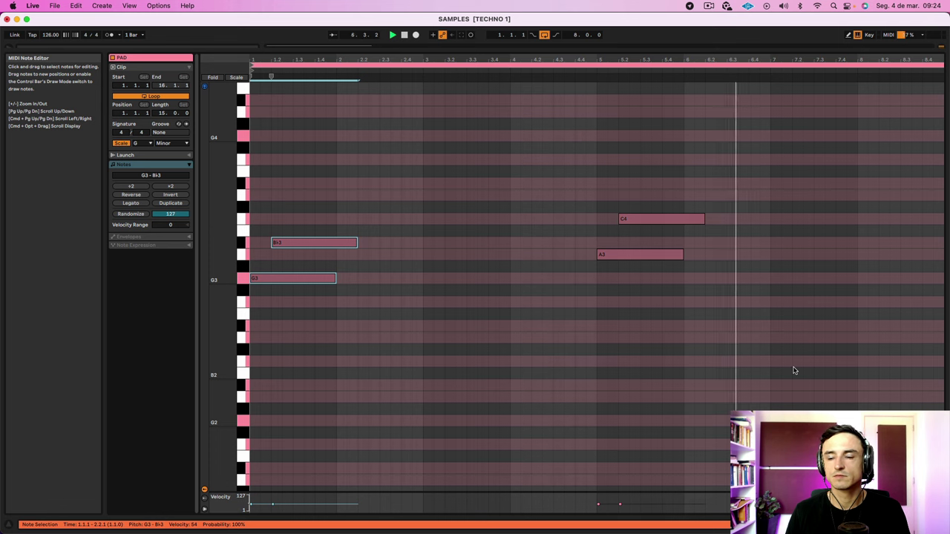
key("space")
Return to the arrangement and check the Diva synth's settings on the pad track
key("shift+Tab")
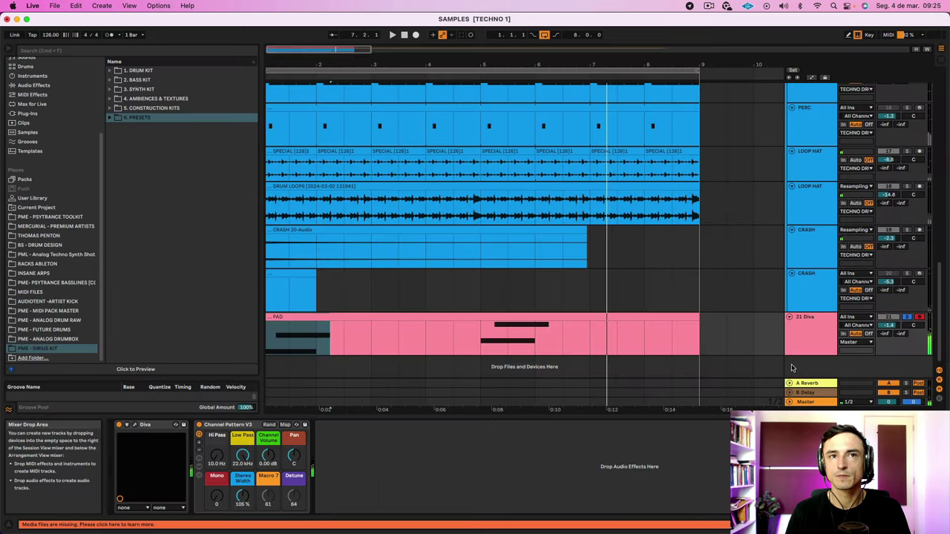
left_click(134, 425)
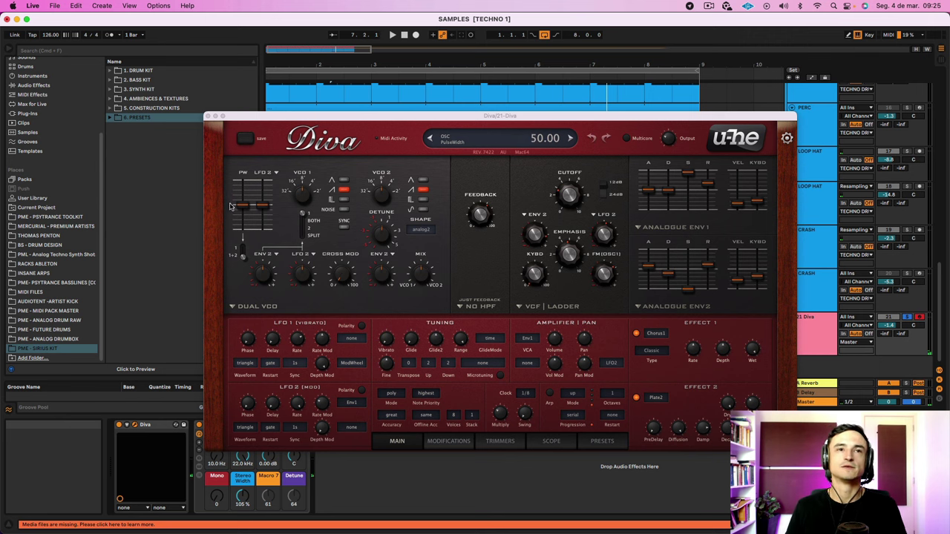
left_click(209, 116)
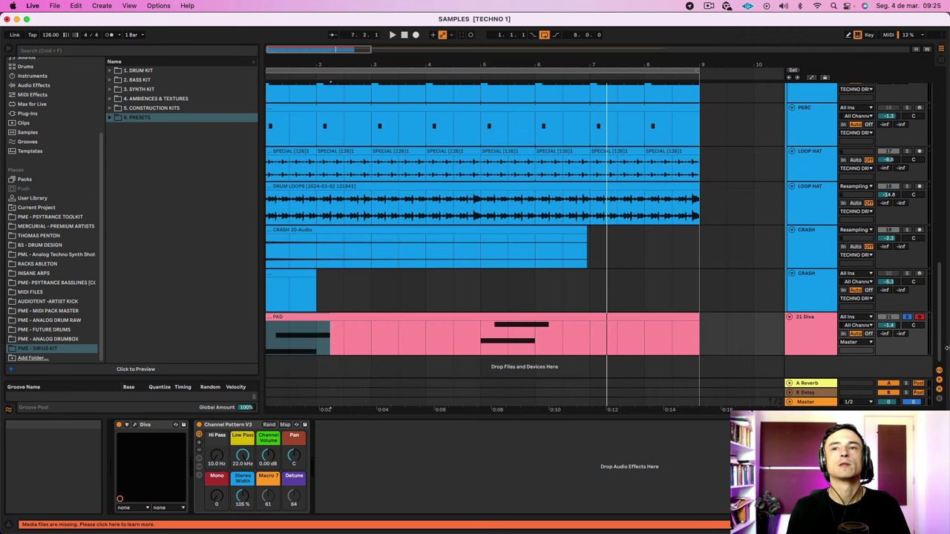
Solo the LEAD track alongside the 21 Diva track, audition the melodic loop with the PAD clip, and stop playback
scroll(865, 325, "up", 5)
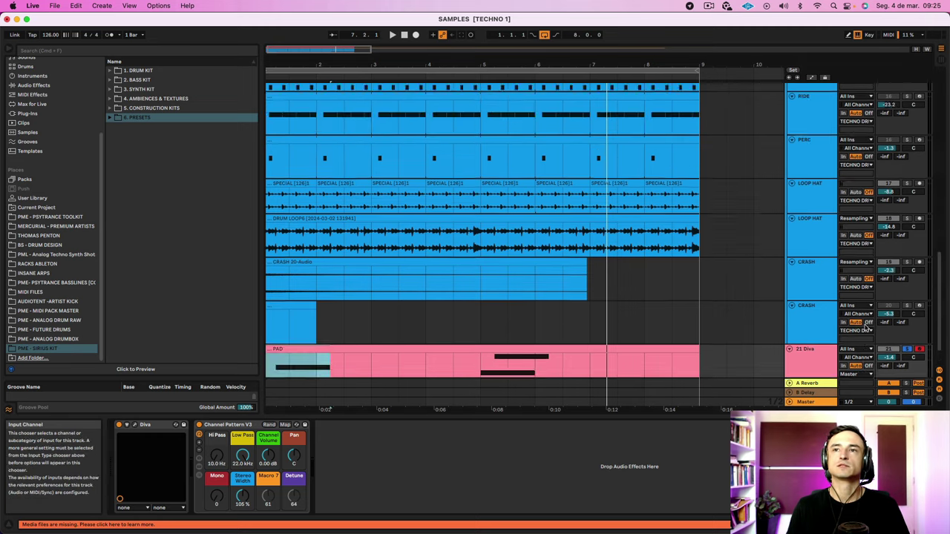
scroll(867, 326, "up", 5)
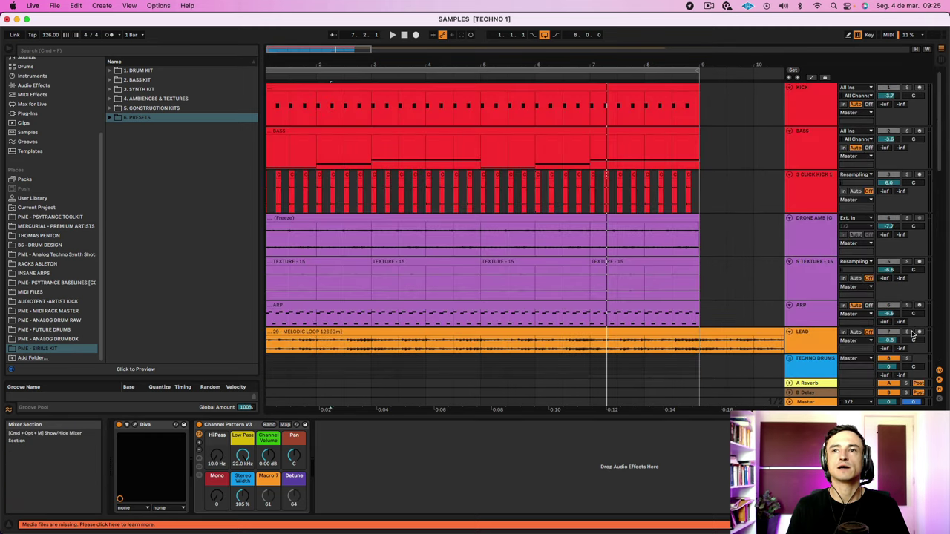
key("space")
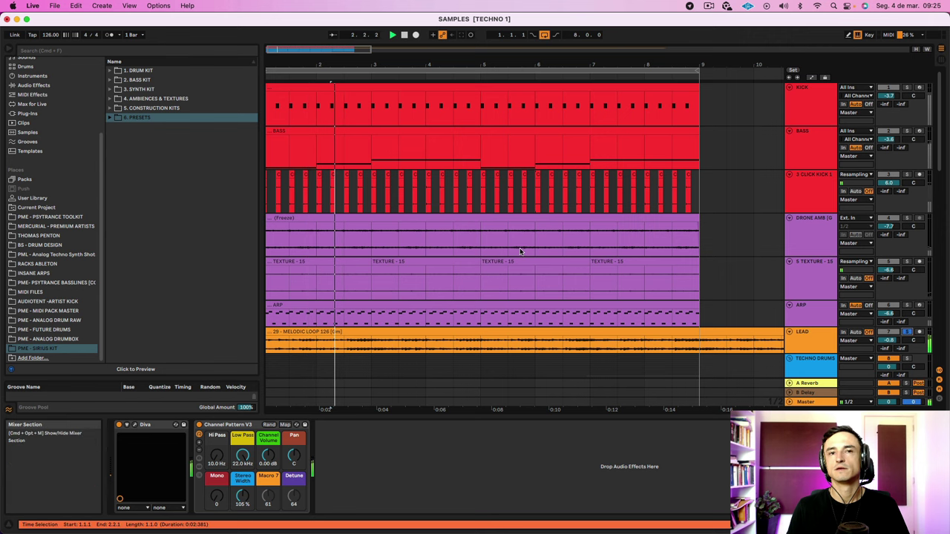
scroll(519, 251, "down", 10)
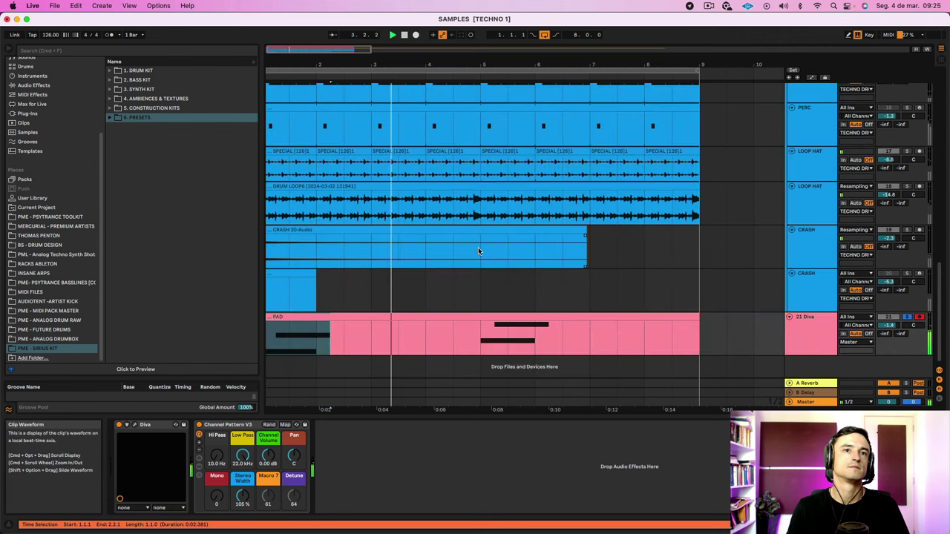
scroll(438, 250, "up", 1)
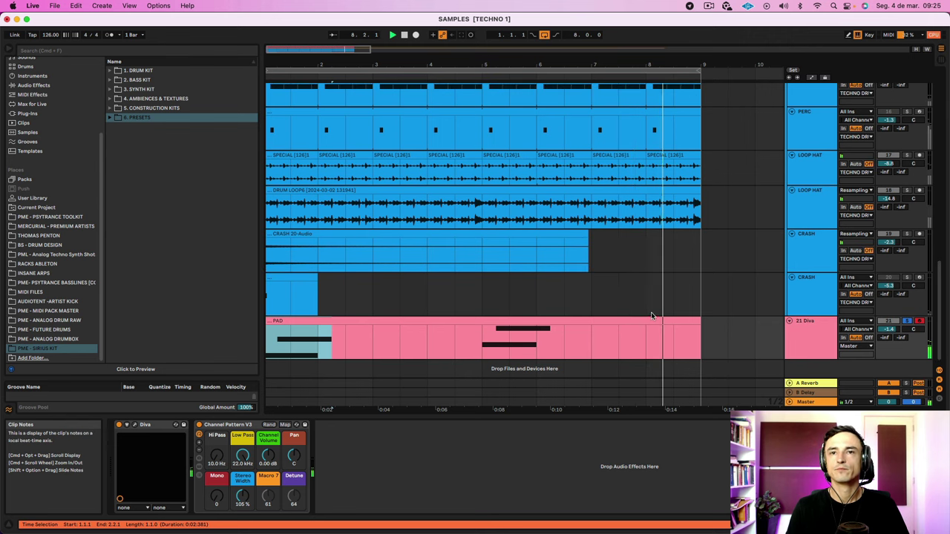
left_click(649, 320)
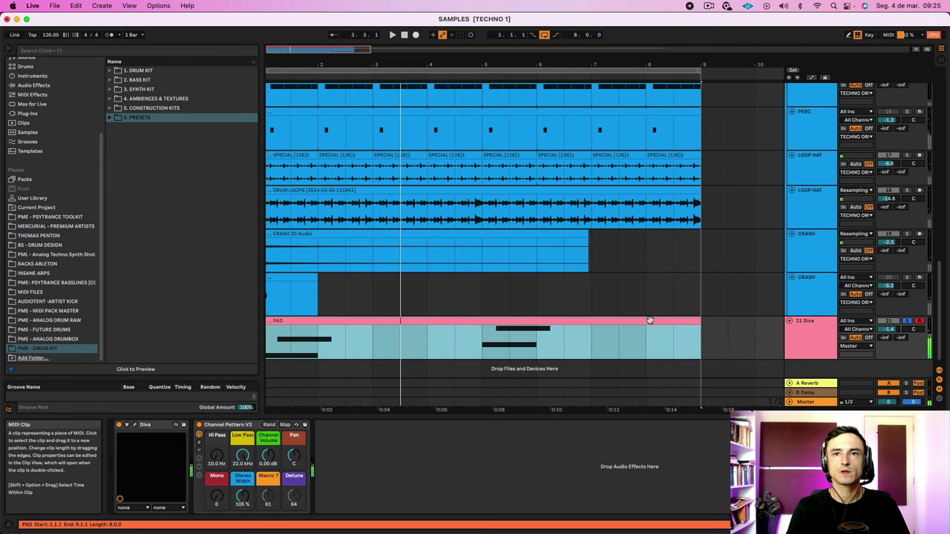
scroll(651, 321, "up", 5)
scroll(650, 320, "up", 10)
scroll(646, 319, "down", 5)
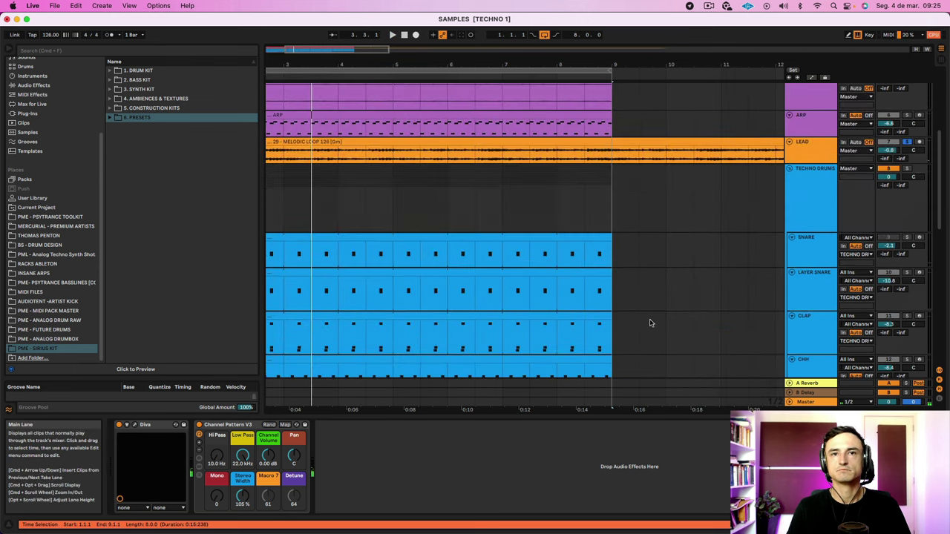
scroll(655, 322, "up", 5)
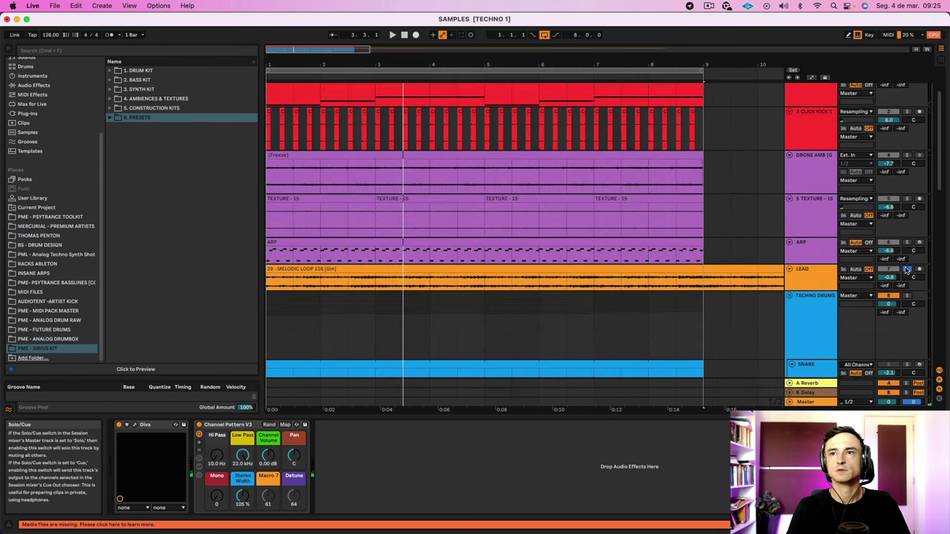
Duplicate the 21 Diva track together with its PAD clip and devices
scroll(799, 331, "down", 10)
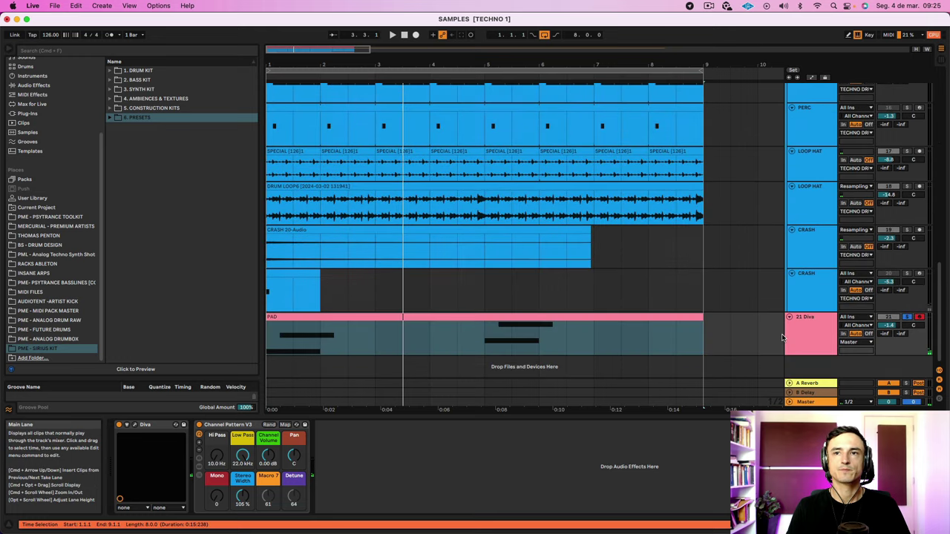
right_click(818, 335)
left_click(793, 338)
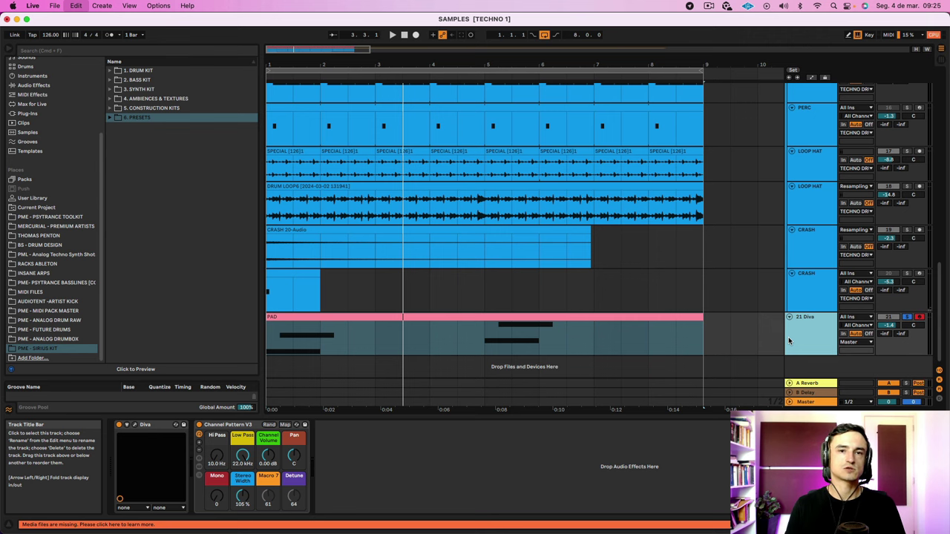
key("super+d")
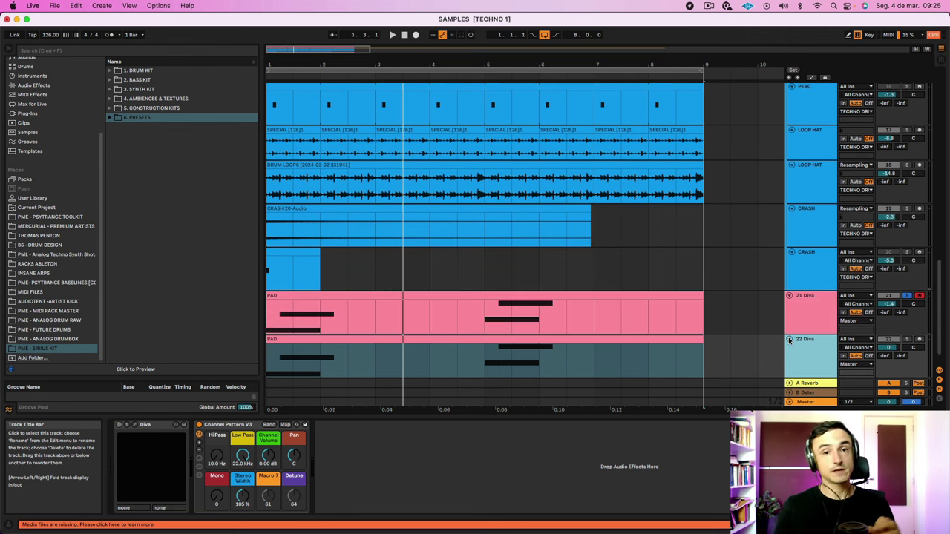
Freeze the original 21 Diva track, leaving its duplicate unfrozen
left_click(801, 332)
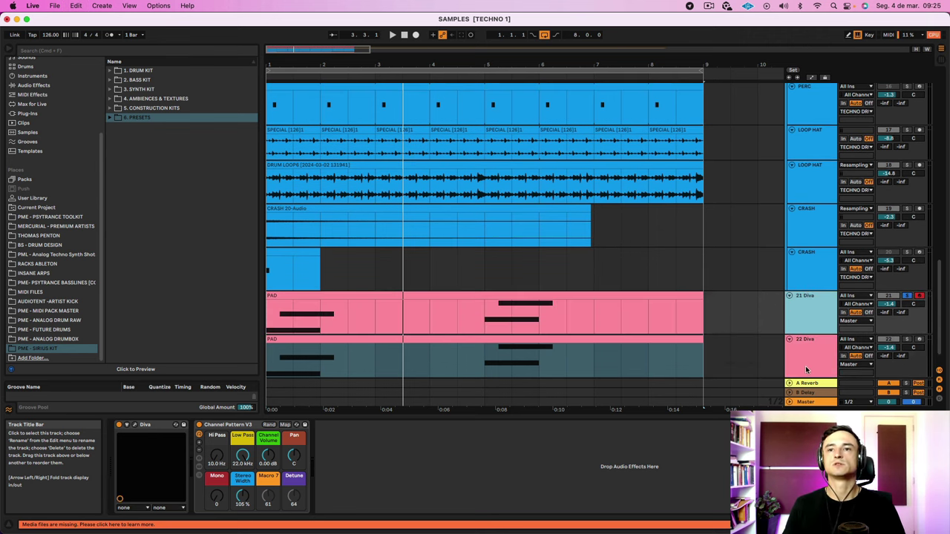
left_click(806, 369)
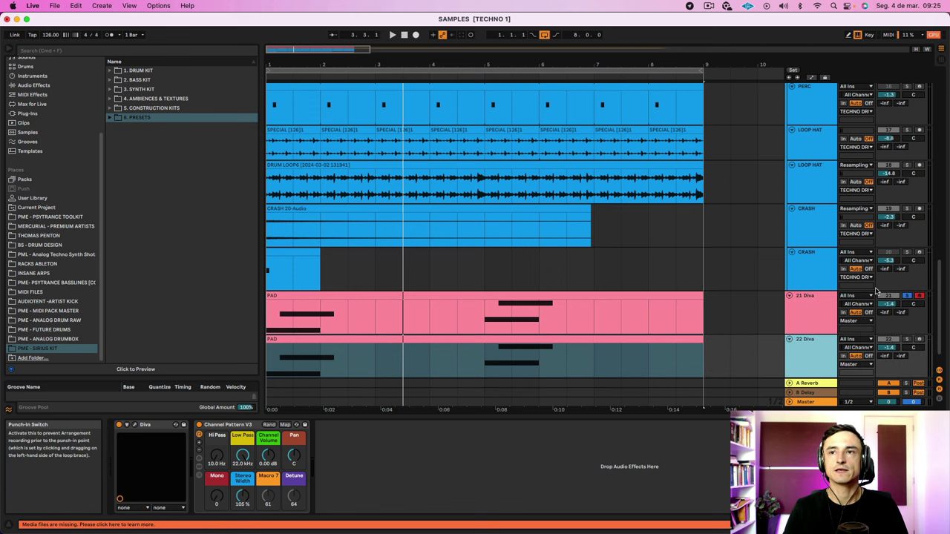
left_click(798, 315)
right_click(798, 316)
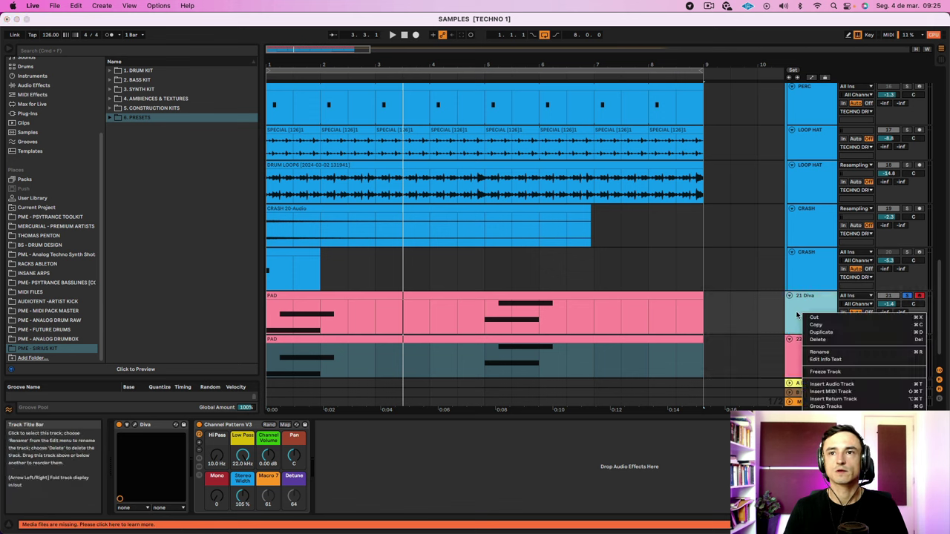
left_click(829, 371)
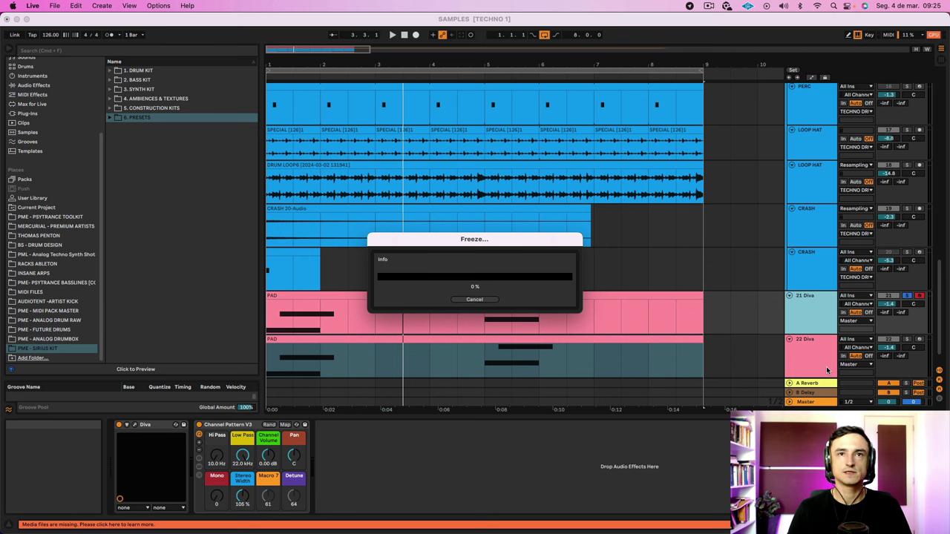